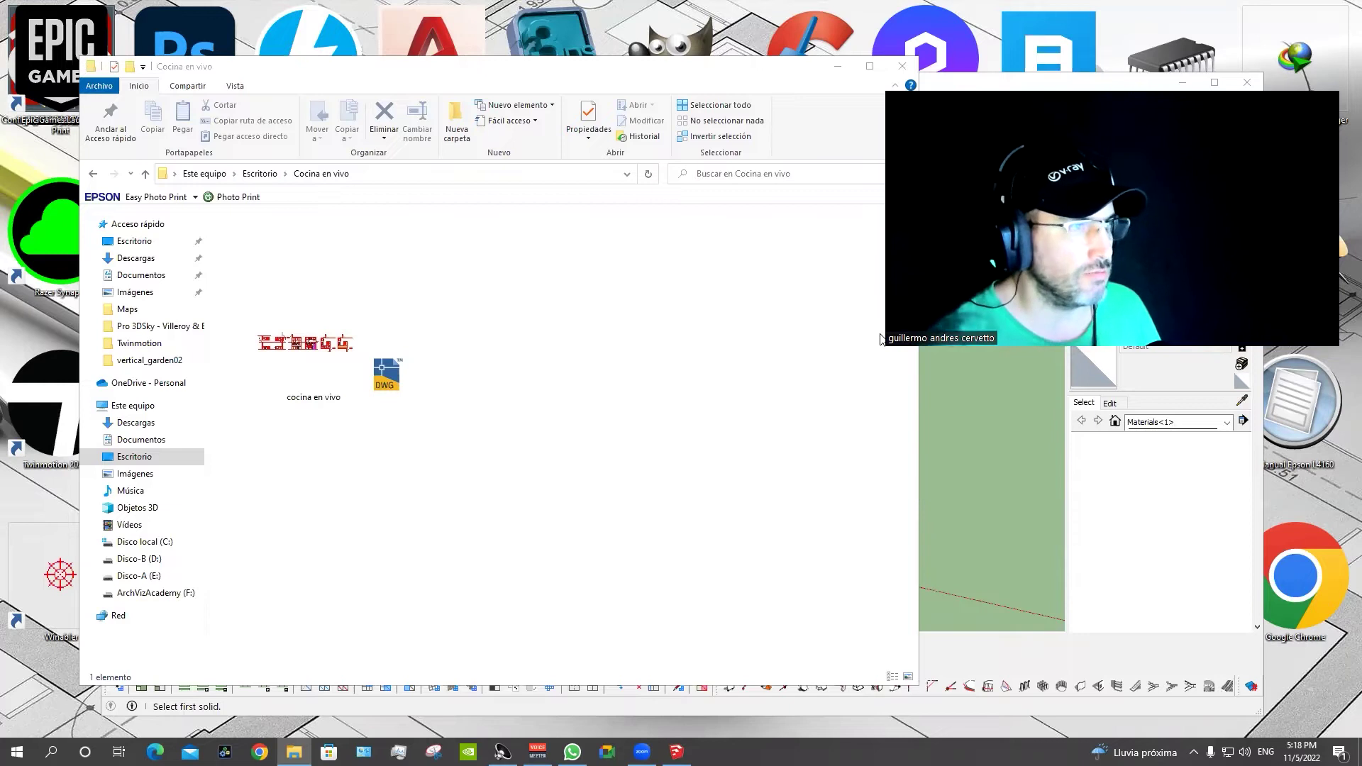
Open the cocina en vivo DWG from the kitchen folder in AutoCAD 2021.
{"action": "left_click", "coordinate": [383, 593]}
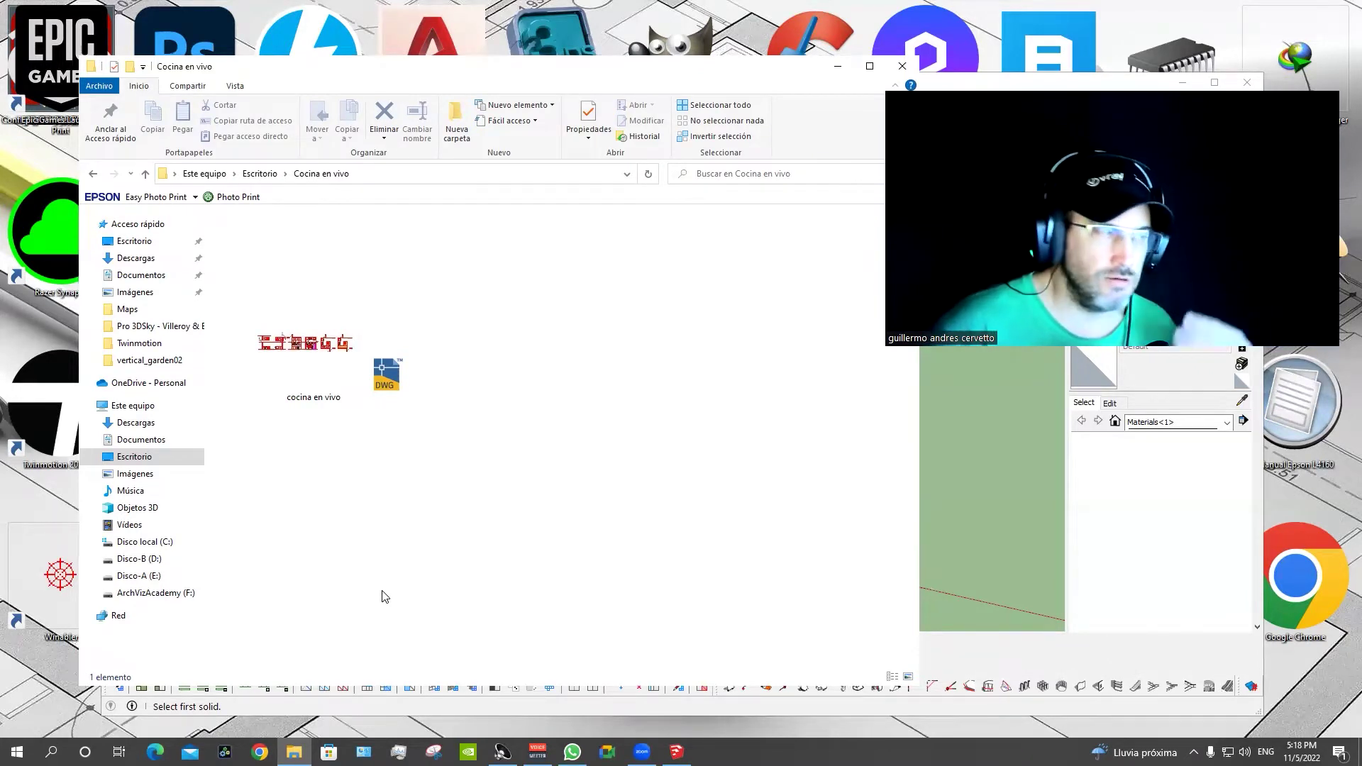
{"action": "mouse_move", "coordinate": [149, 457]}
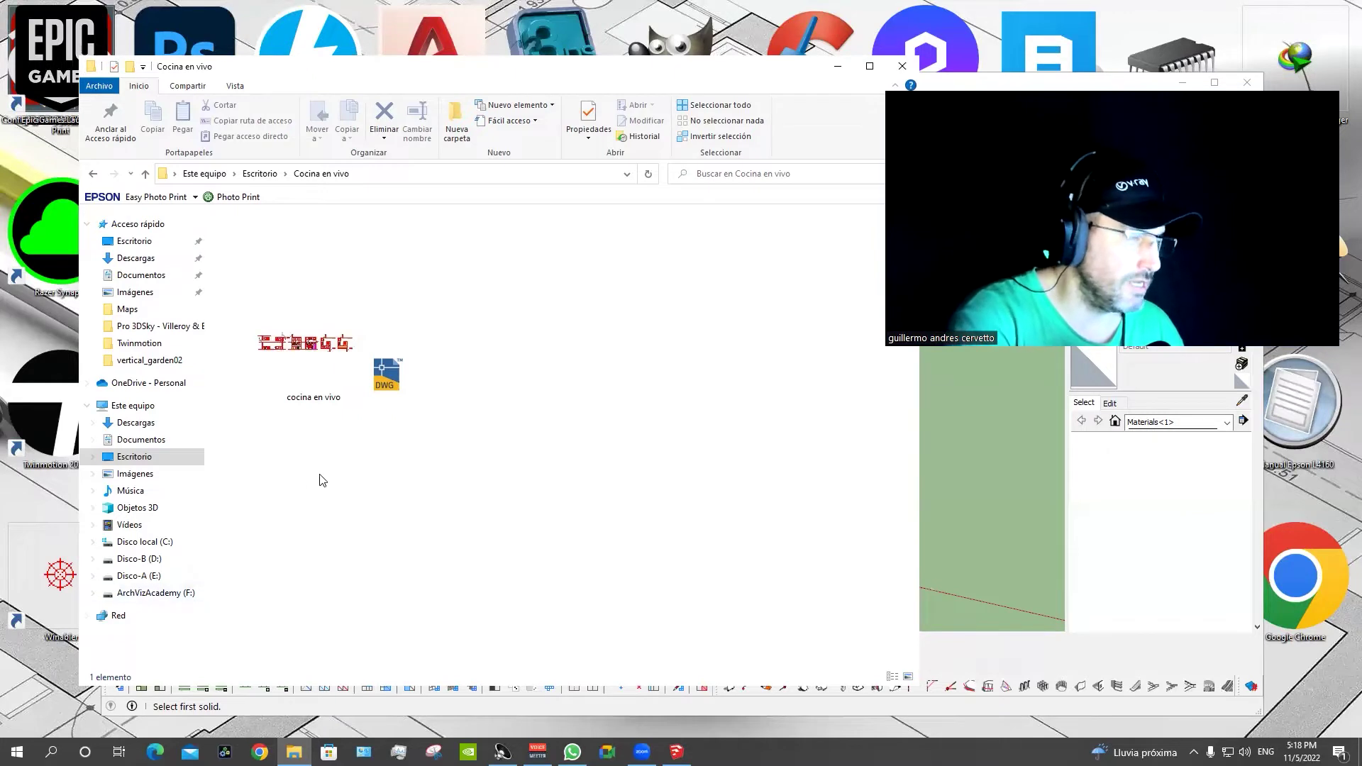
{"action": "left_click", "coordinate": [310, 353]}
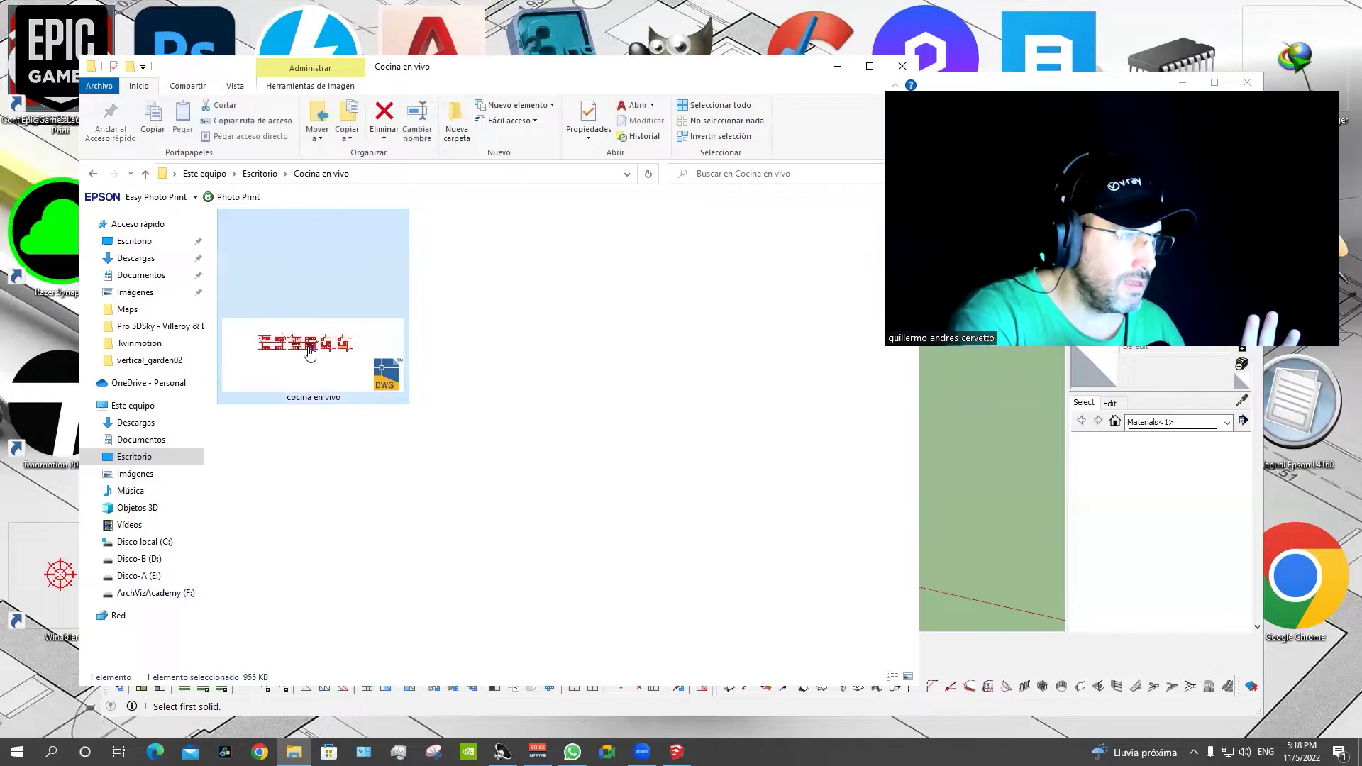
{"action": "double_click", "coordinate": [309, 353]}
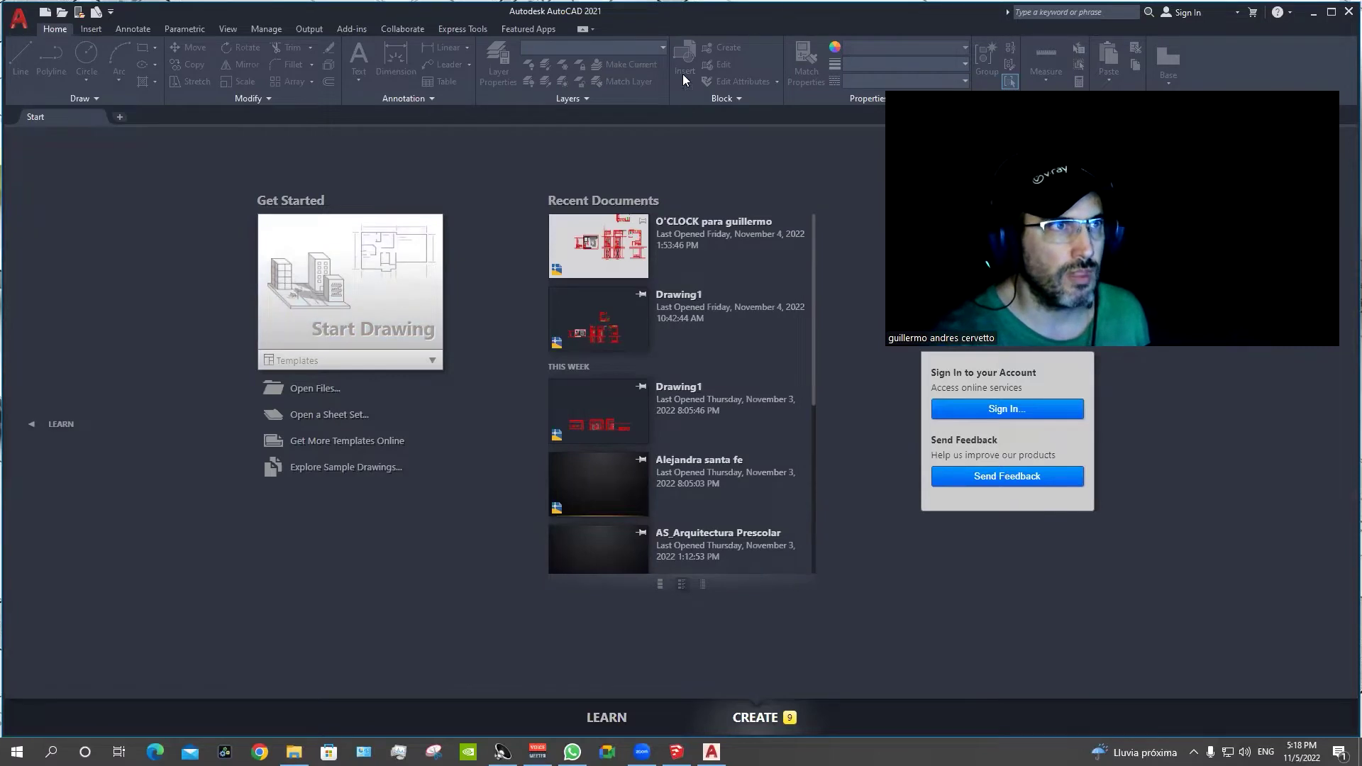
Close the AutoCAD start page and reopen the cocina en vivo drawing from Explorer.
{"action": "double_click", "coordinate": [632, 5]}
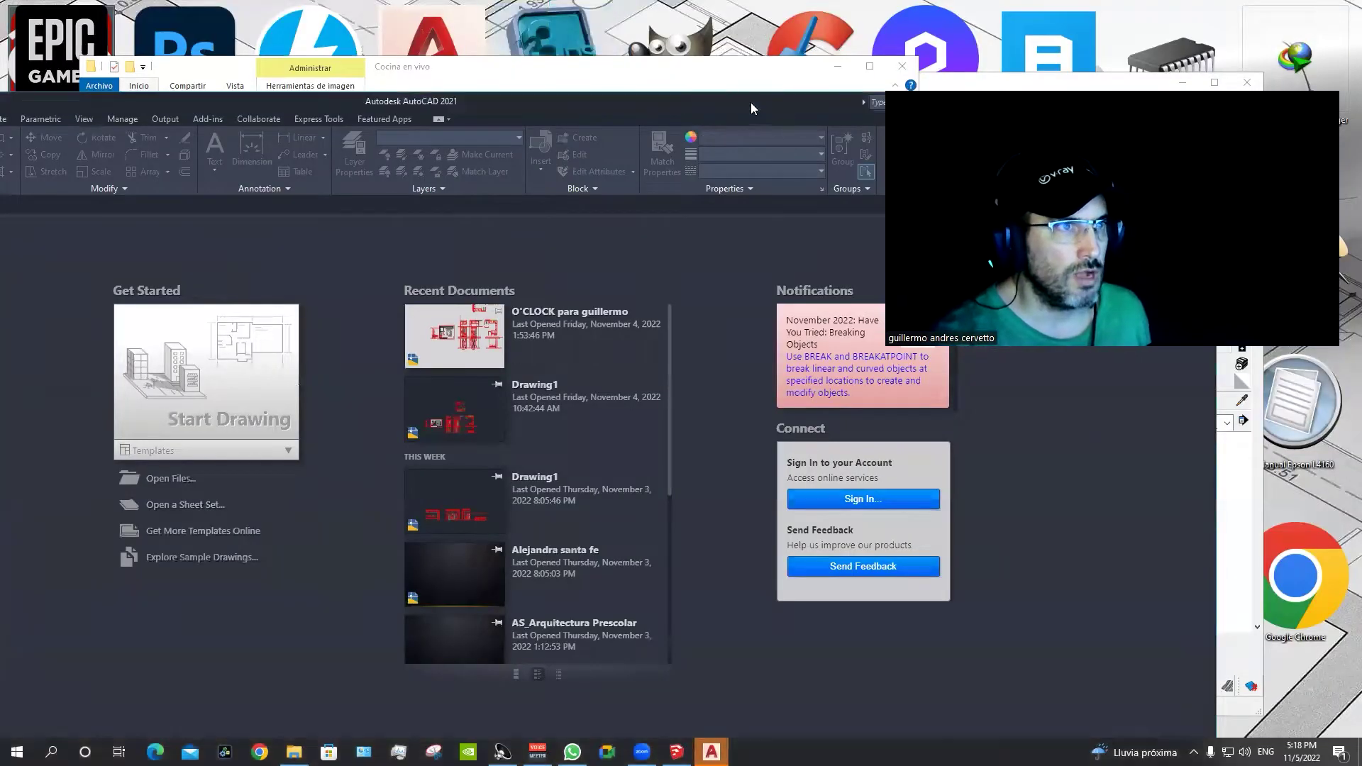
{"action": "left_click_drag", "start_coordinate": [750, 102], "coordinate": [363, 185]}
{"action": "left_click", "coordinate": [485, 180]}
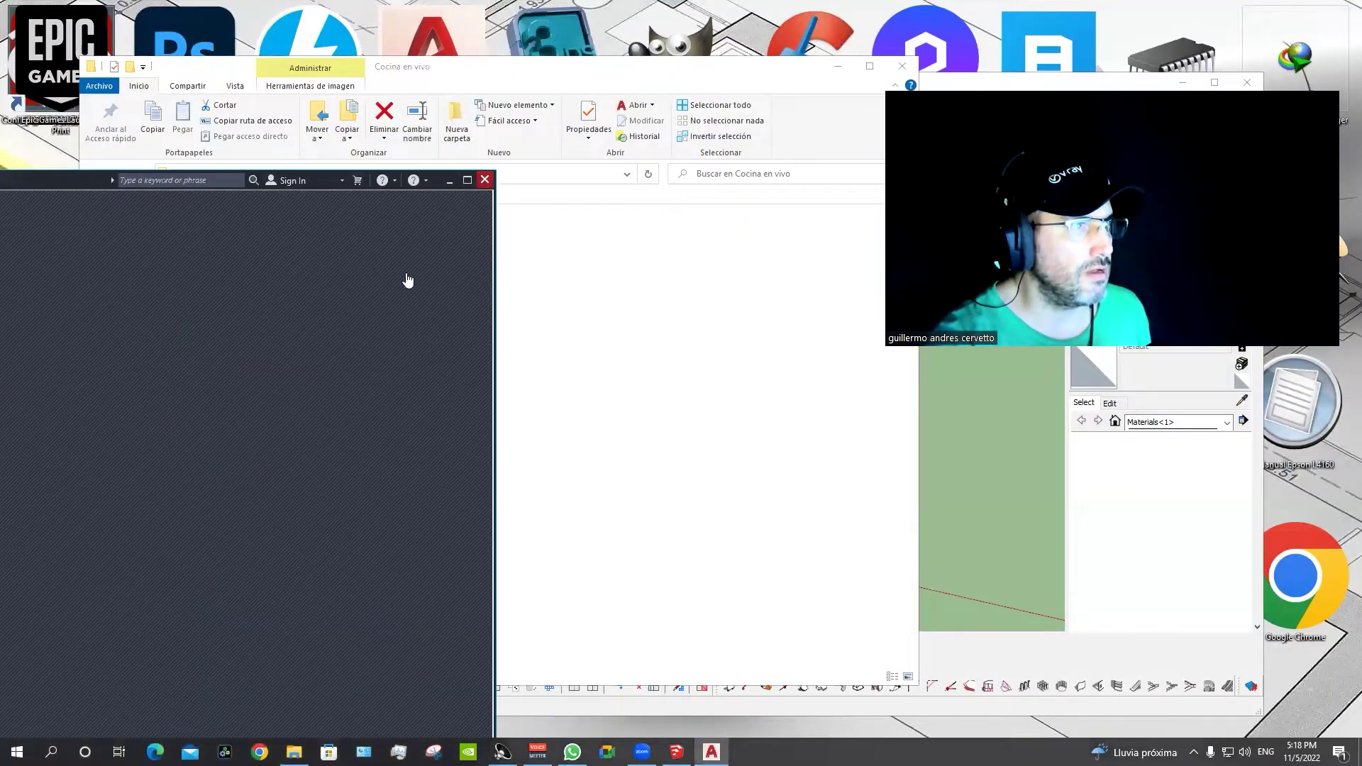
{"action": "double_click", "coordinate": [300, 357]}
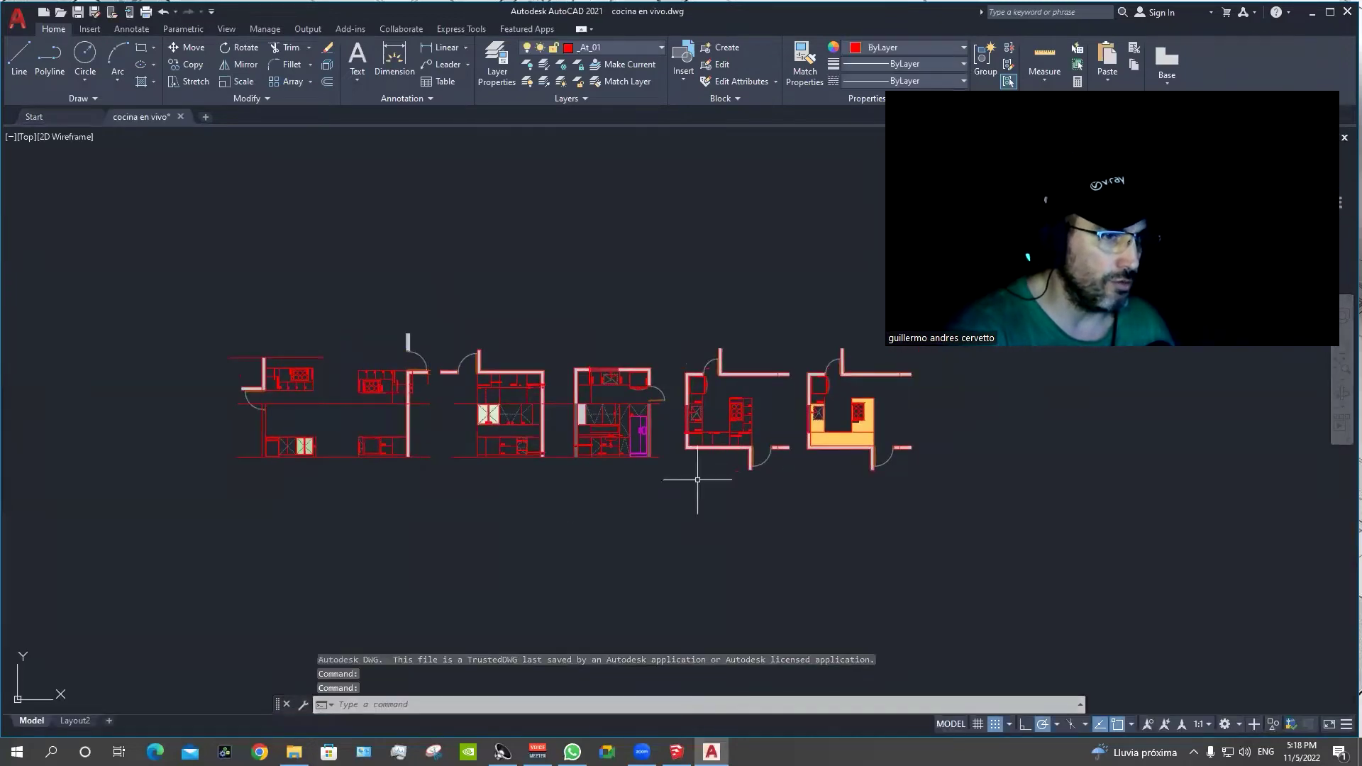
Erase the two small stray objects near the kitchen plans.
{"action": "scroll", "coordinate": [734, 471], "scroll_direction": "up", "scroll_amount": 3}
{"action": "left_click", "coordinate": [692, 462]}
{"action": "left_click", "coordinate": [618, 534]}
{"action": "key", "text": "Delete"}
{"action": "scroll", "coordinate": [618, 534], "scroll_direction": "down", "scroll_amount": 4}
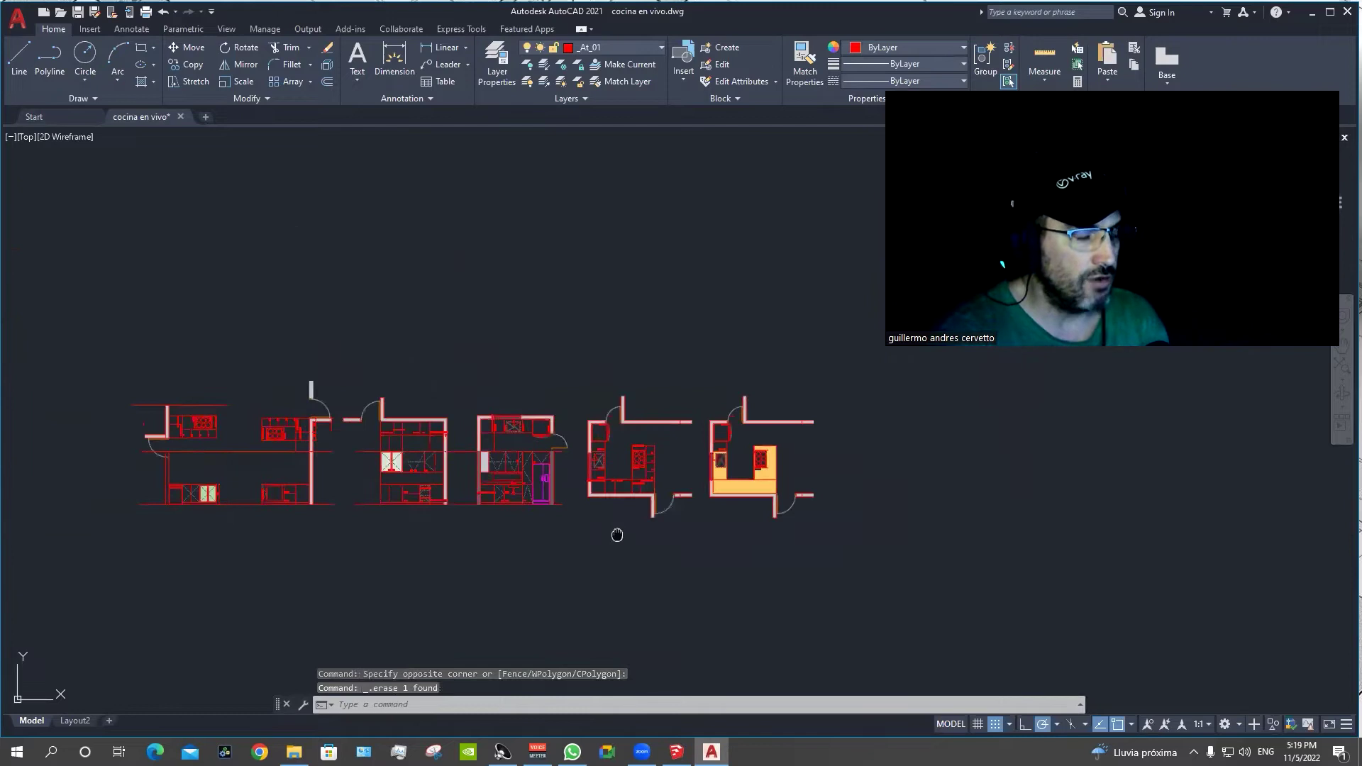
{"action": "scroll", "coordinate": [617, 535], "scroll_direction": "up", "scroll_amount": 2}
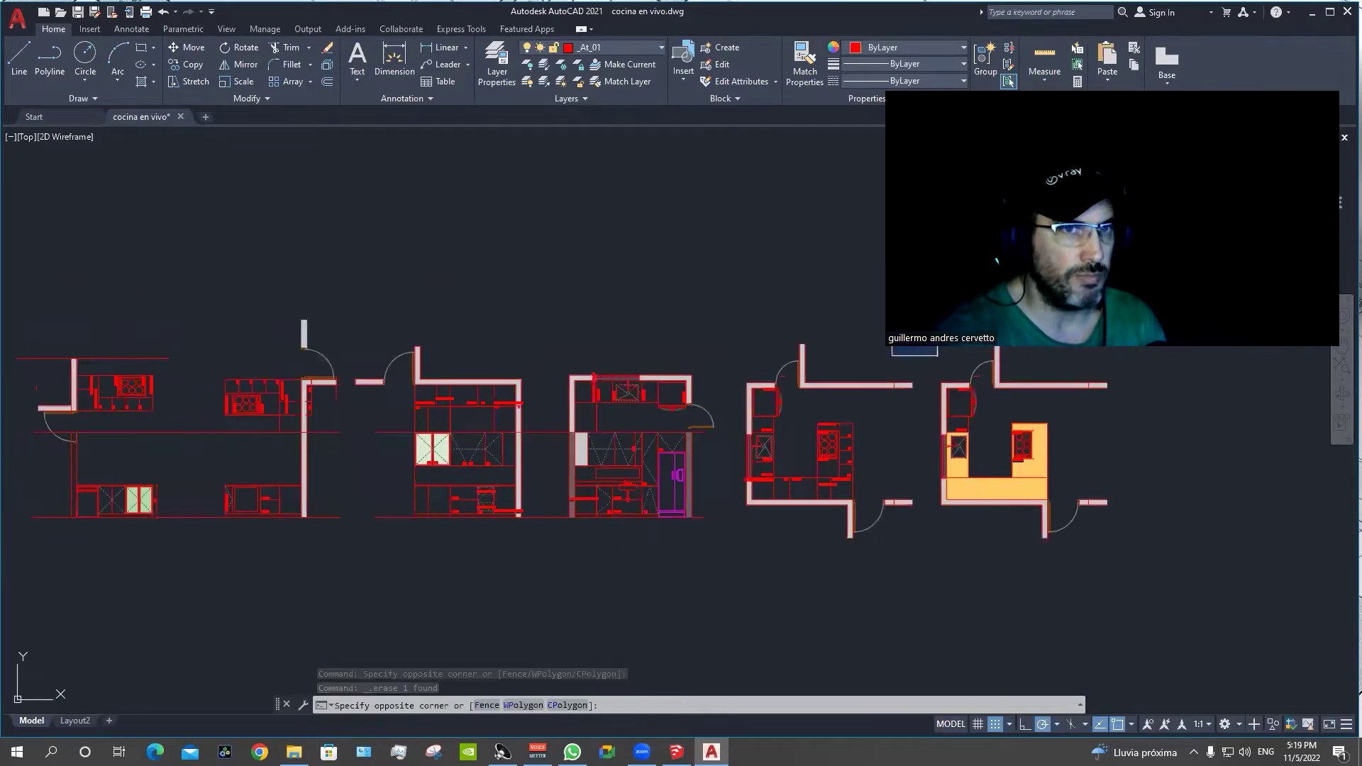
{"action": "left_click_drag", "start_coordinate": [891, 354], "coordinate": [901, 346]}
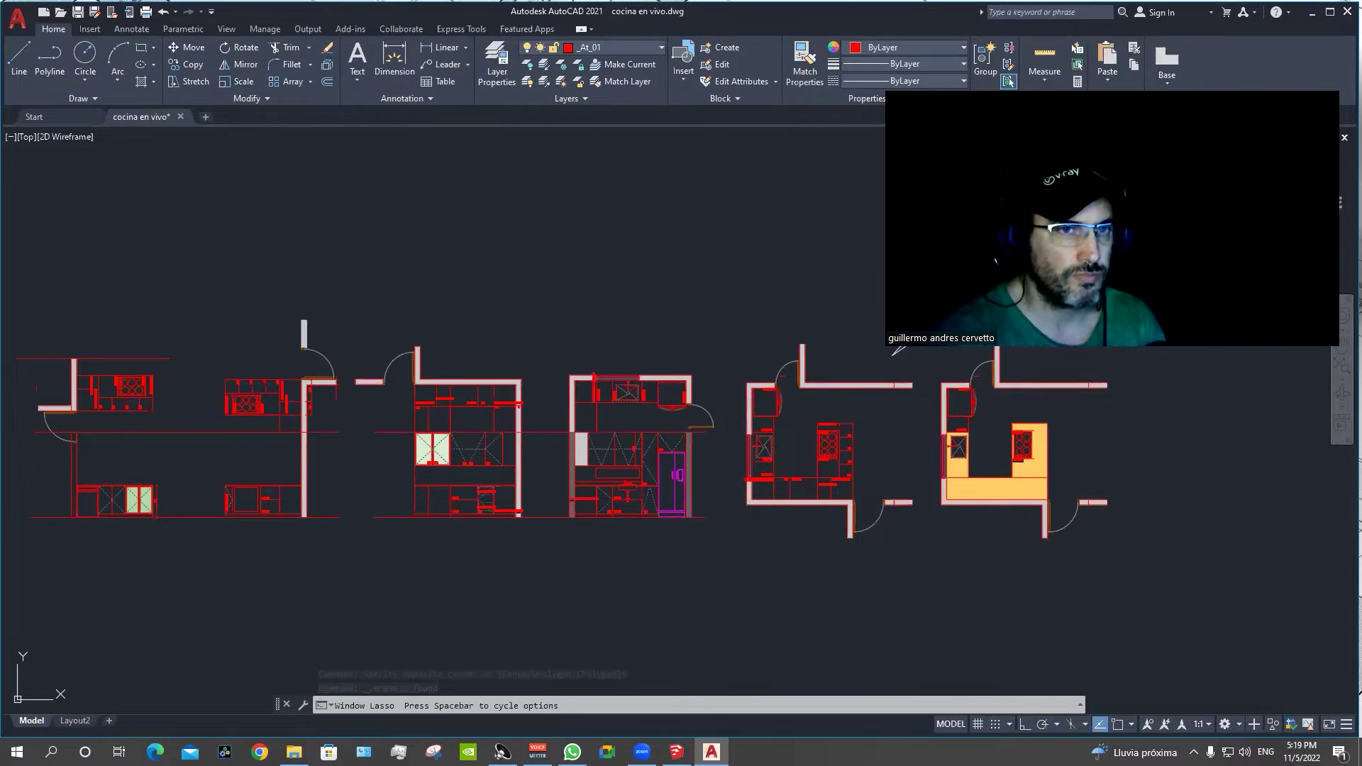
{"action": "key", "text": "Delete"}
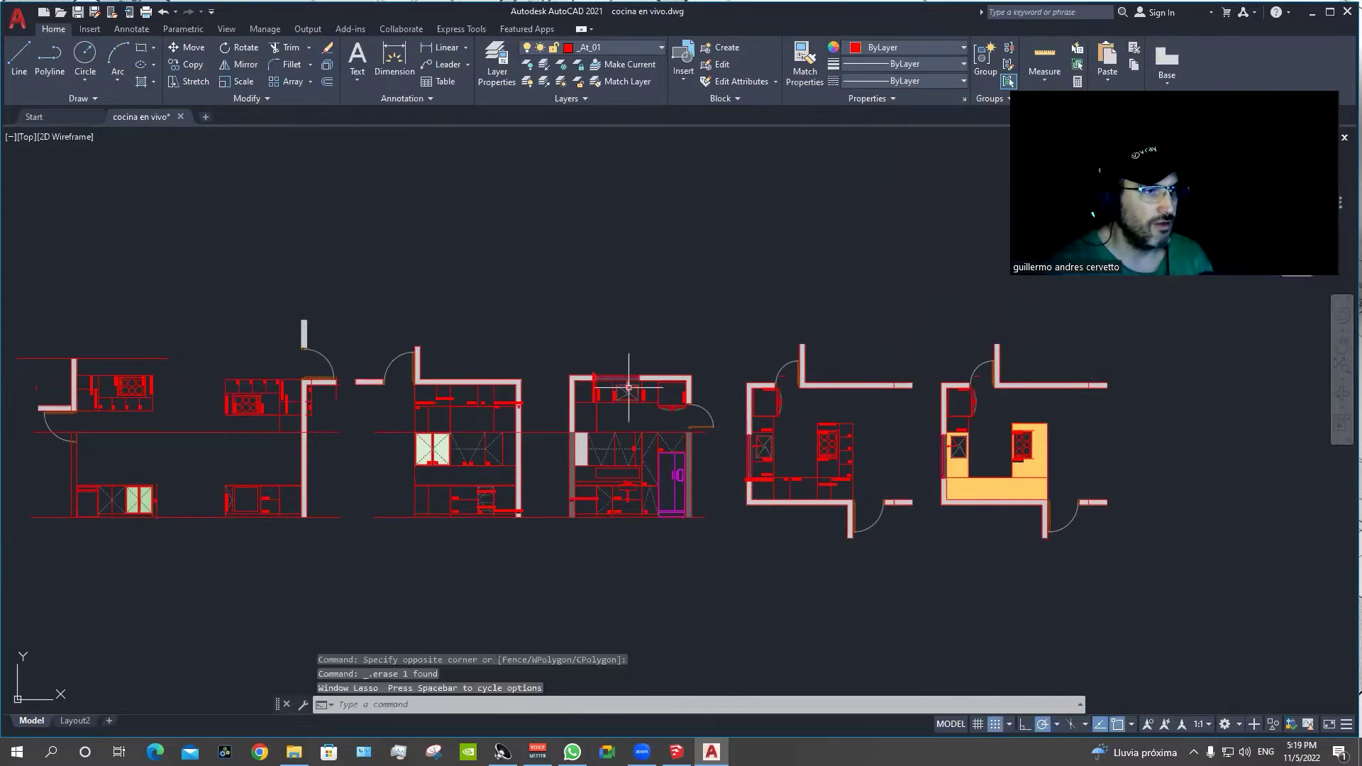
{"action": "scroll", "coordinate": [859, 435], "scroll_direction": "down", "scroll_amount": 2}
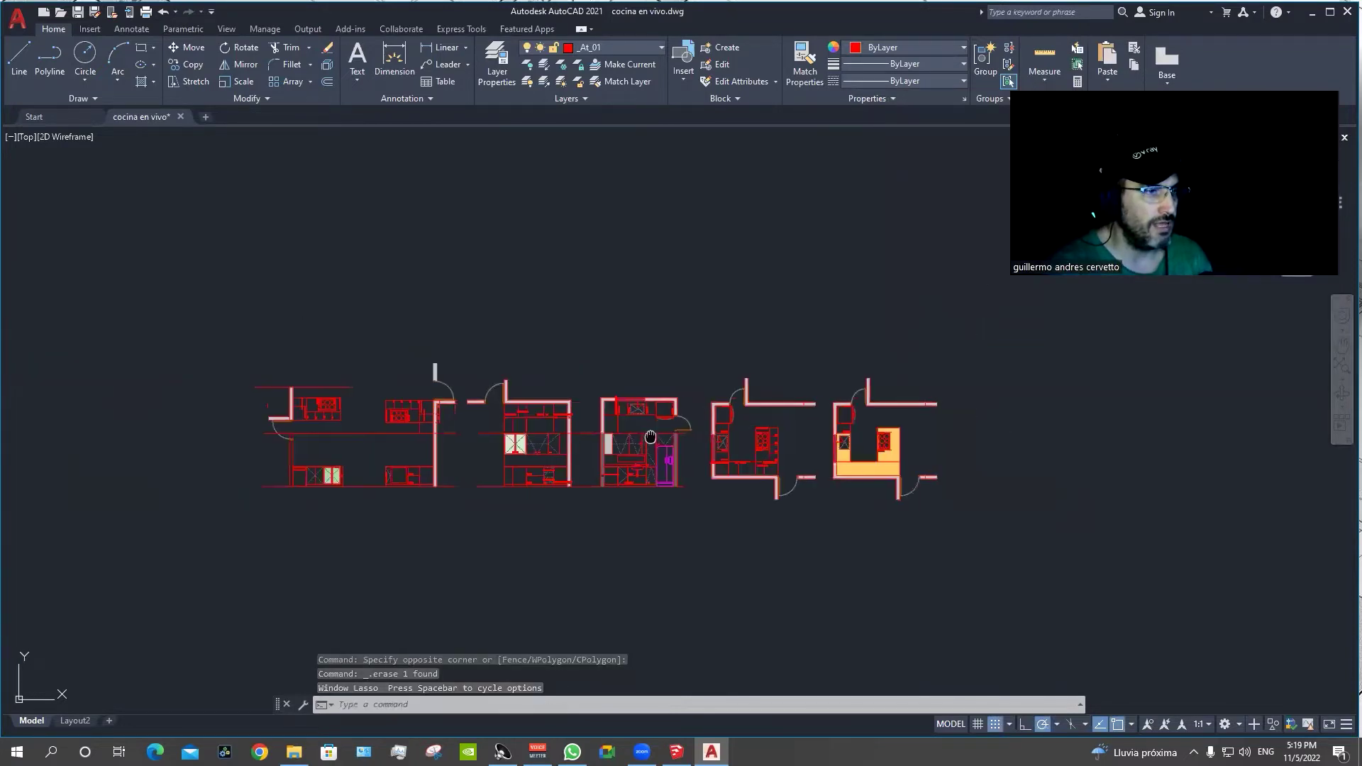
Delete the rightmost kitchen floor plan.
{"action": "left_click", "coordinate": [1022, 328]}
{"action": "left_click", "coordinate": [864, 542]}
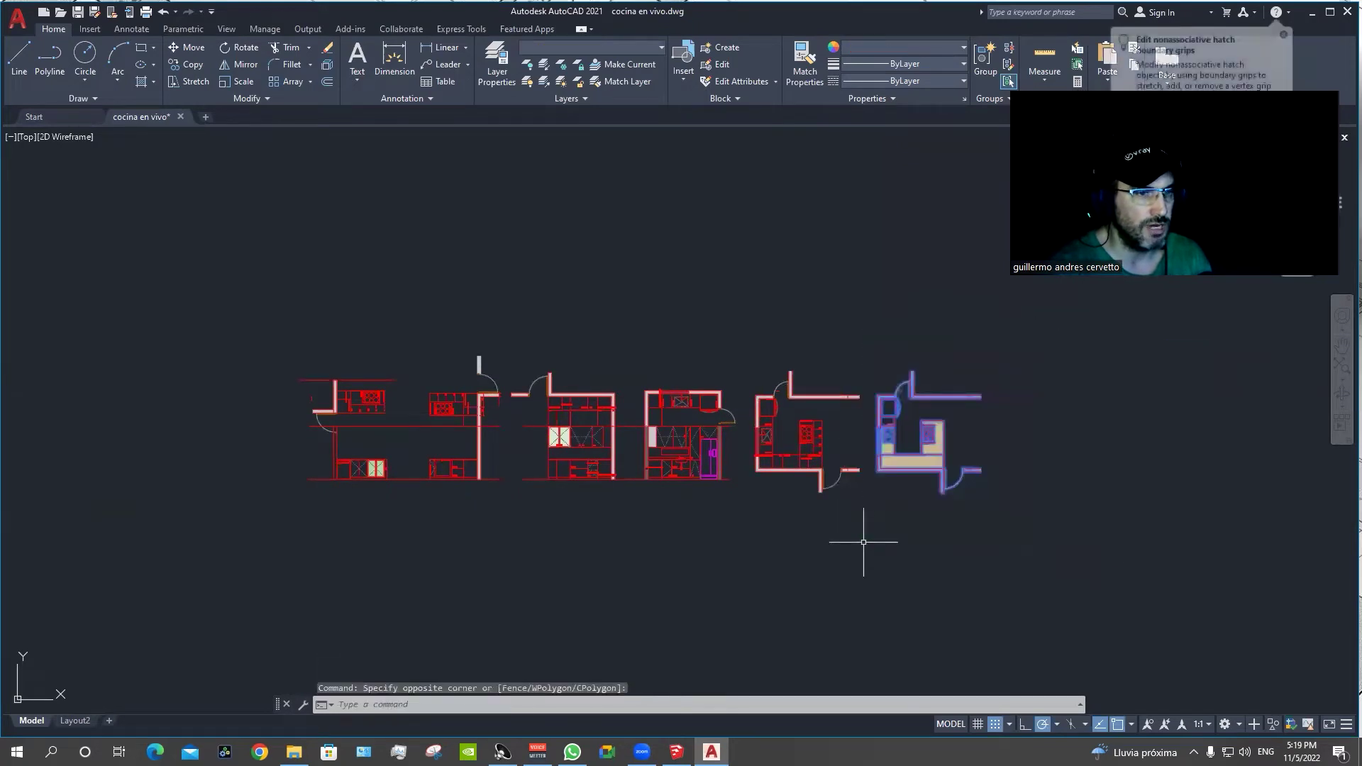
{"action": "key", "text": "Delete"}
Select the four remaining kitchen plans and cut them to the clipboard.
{"action": "left_click", "coordinate": [909, 316]}
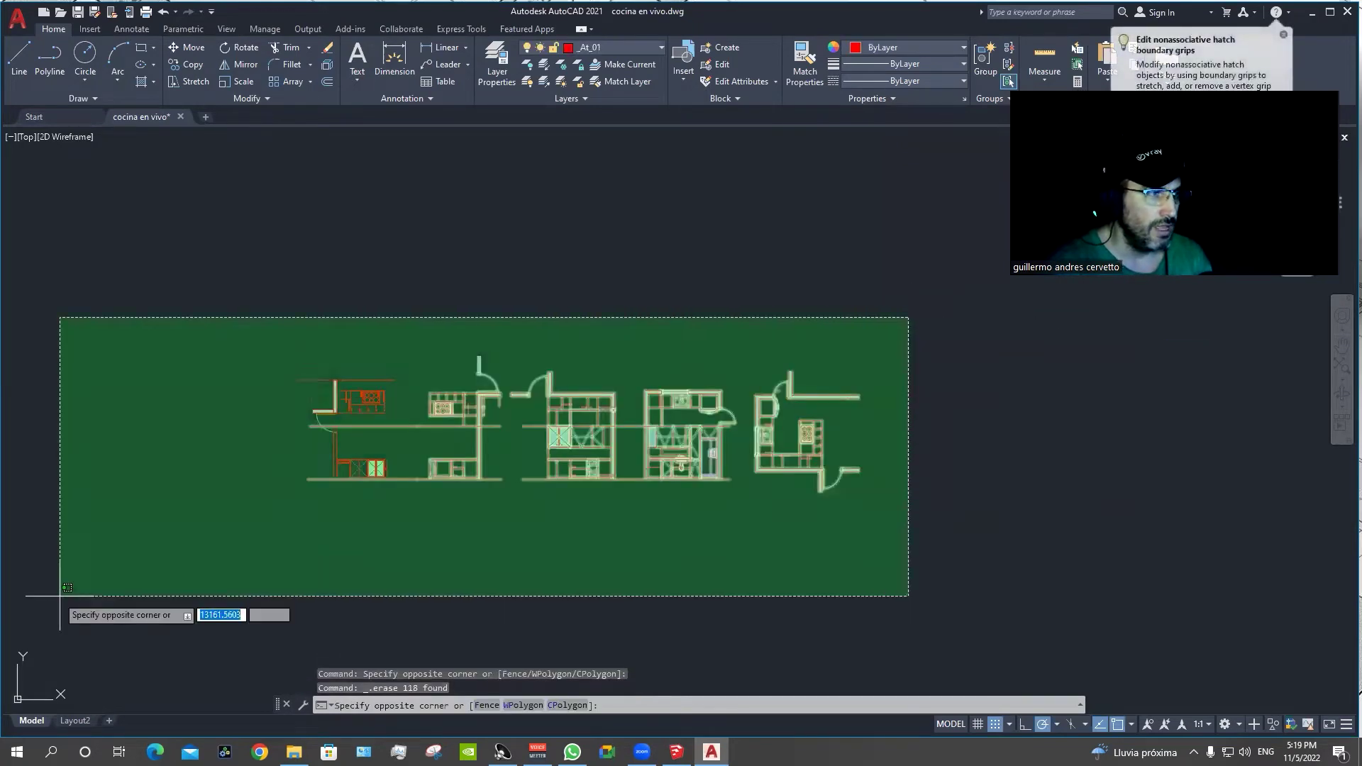
{"action": "left_click", "coordinate": [268, 541]}
{"action": "middle_click_drag", "start_coordinate": [269, 540], "coordinate": [355, 525]}
{"action": "scroll", "coordinate": [631, 411], "scroll_direction": "up", "scroll_amount": 2}
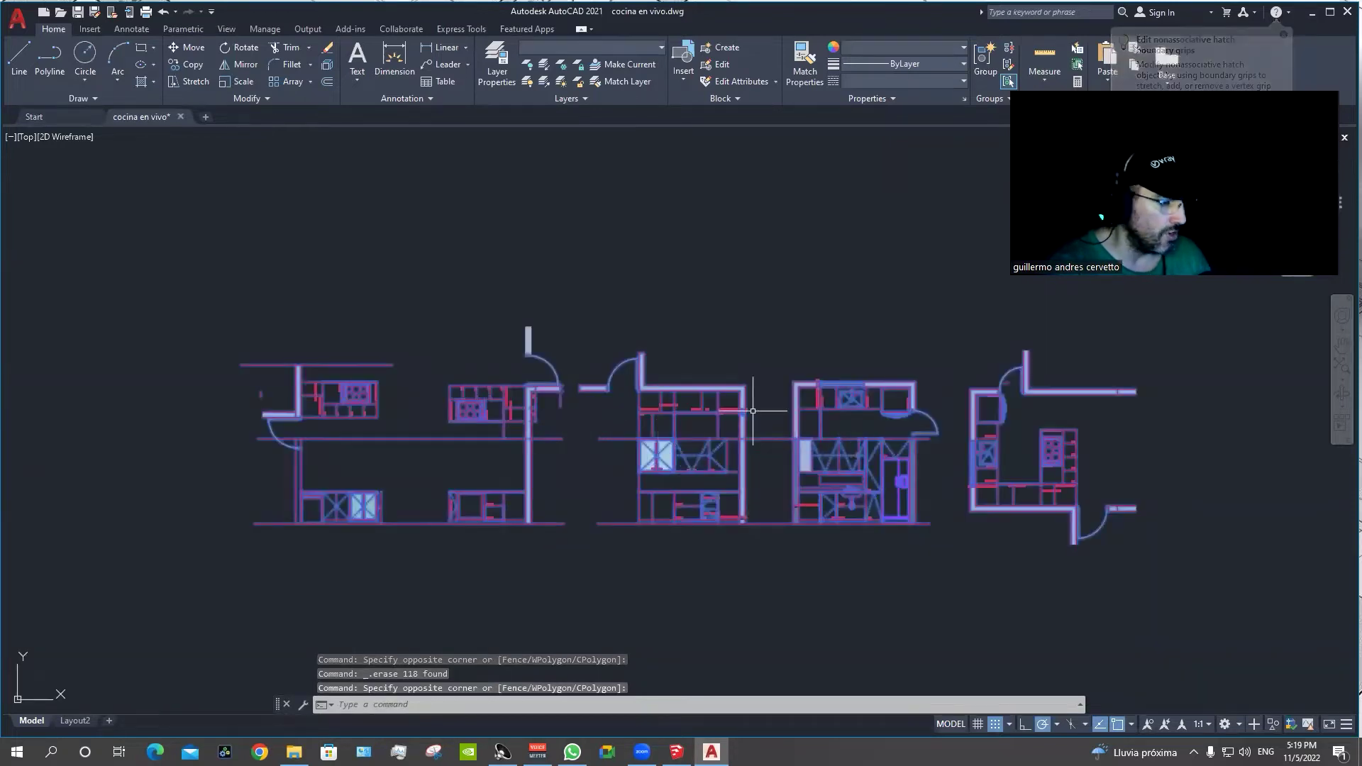
{"action": "key", "text": "ctrl+x"}
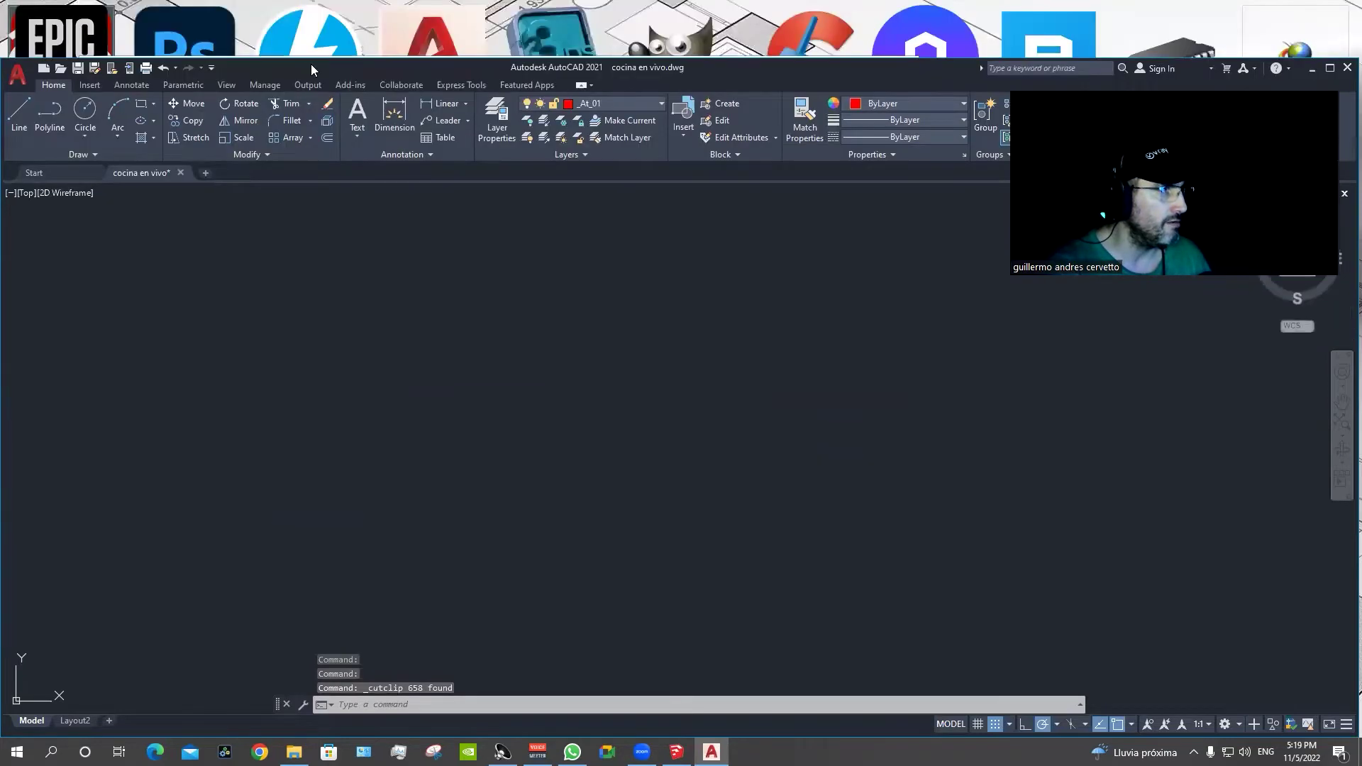
Create a new drawing, Drawing1, from the acad template.
{"action": "left_click_drag", "start_coordinate": [226, 8], "coordinate": [364, 61]}
{"action": "left_click", "coordinate": [82, 69]}
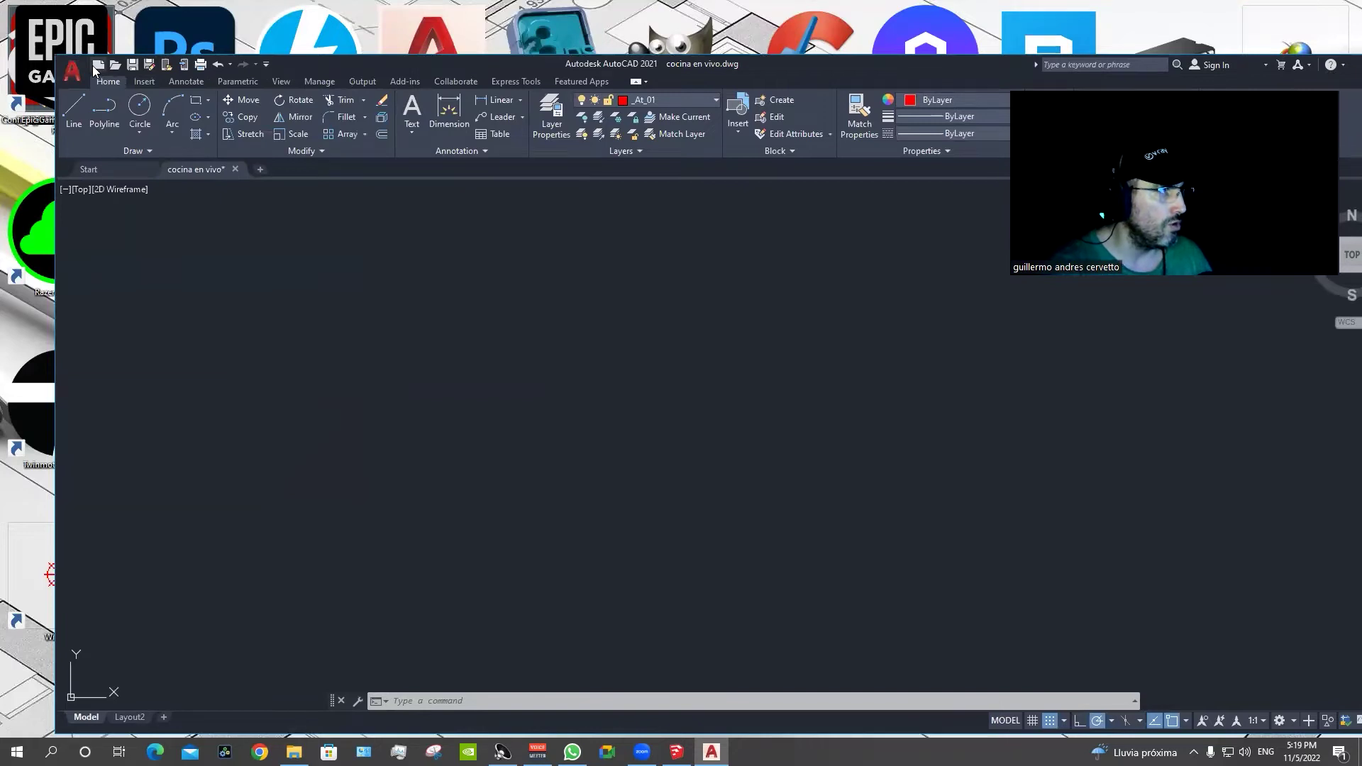
{"action": "left_click", "coordinate": [98, 65]}
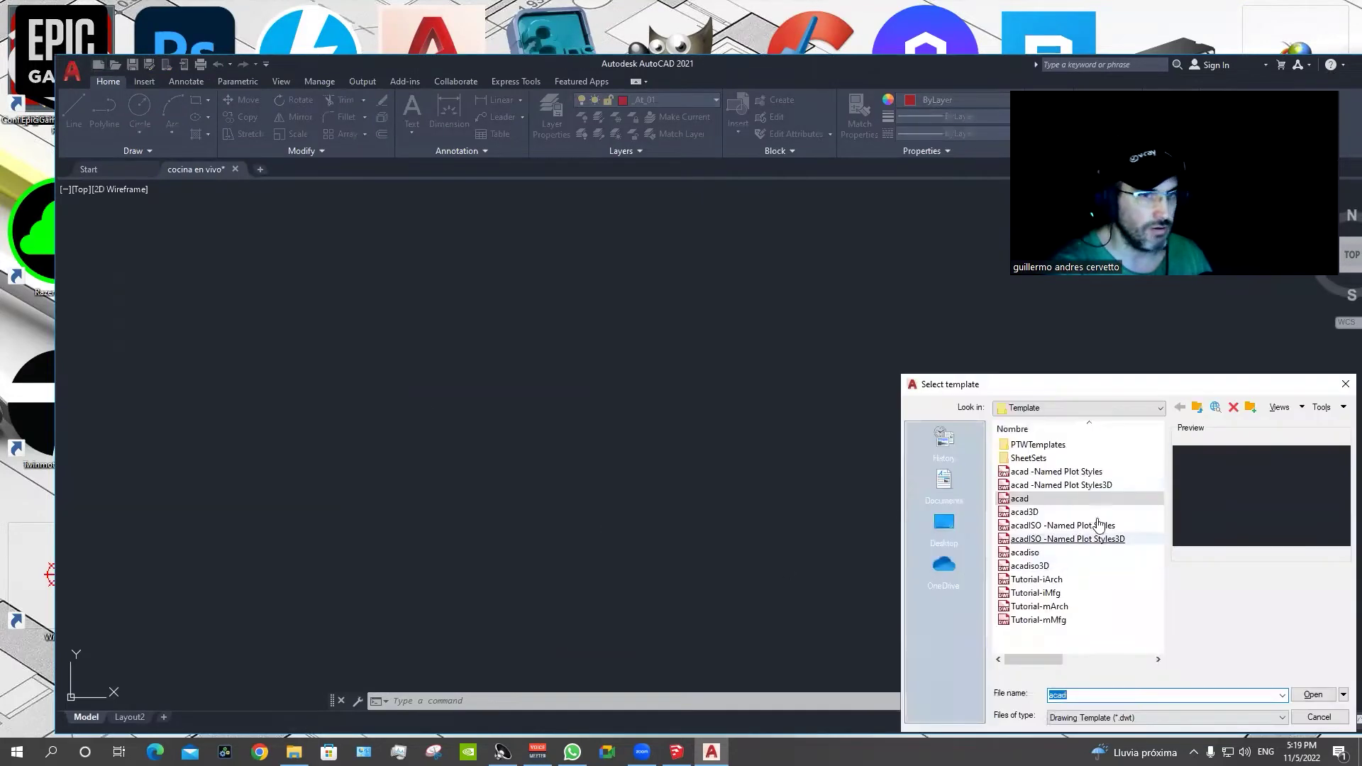
{"action": "left_click", "coordinate": [1313, 694]}
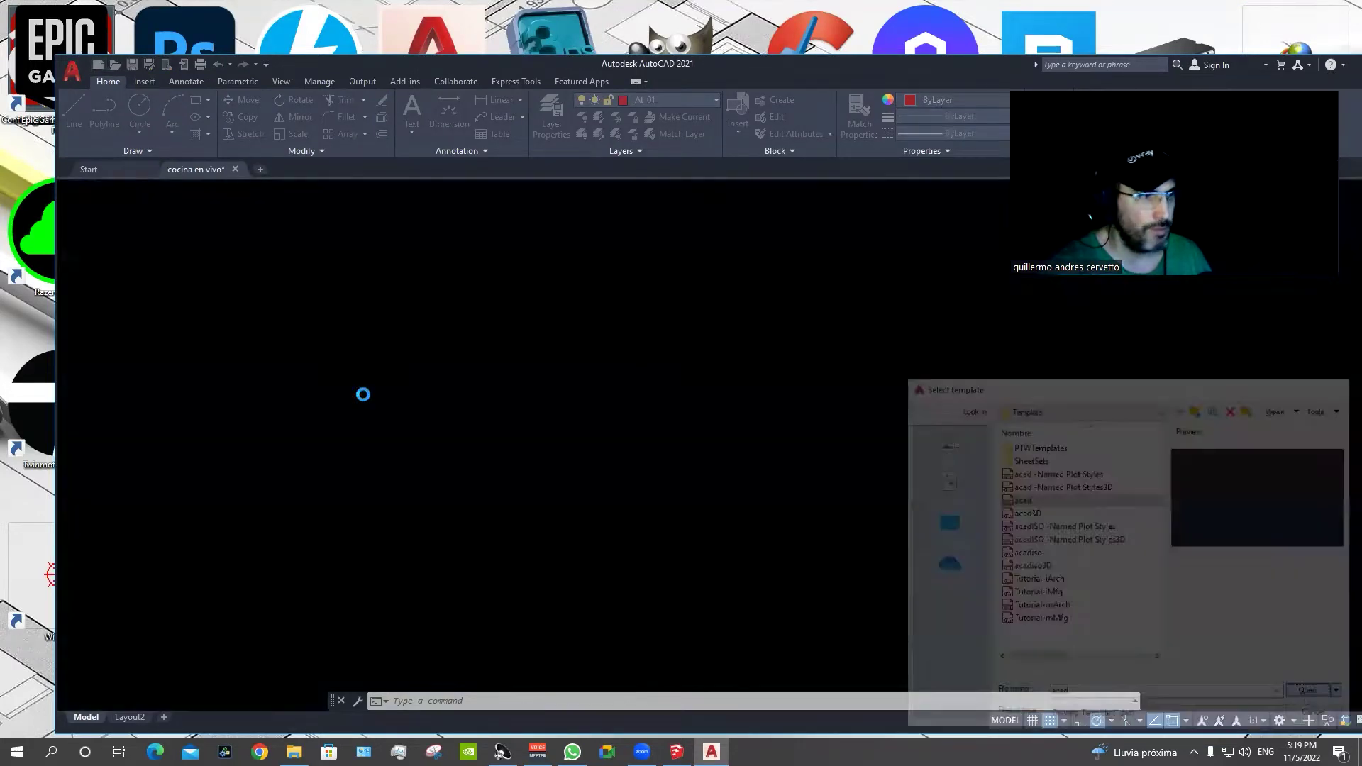
Paste the cut kitchen plans into Drawing1 and frame them in view.
{"action": "key", "text": "ctrl+v"}
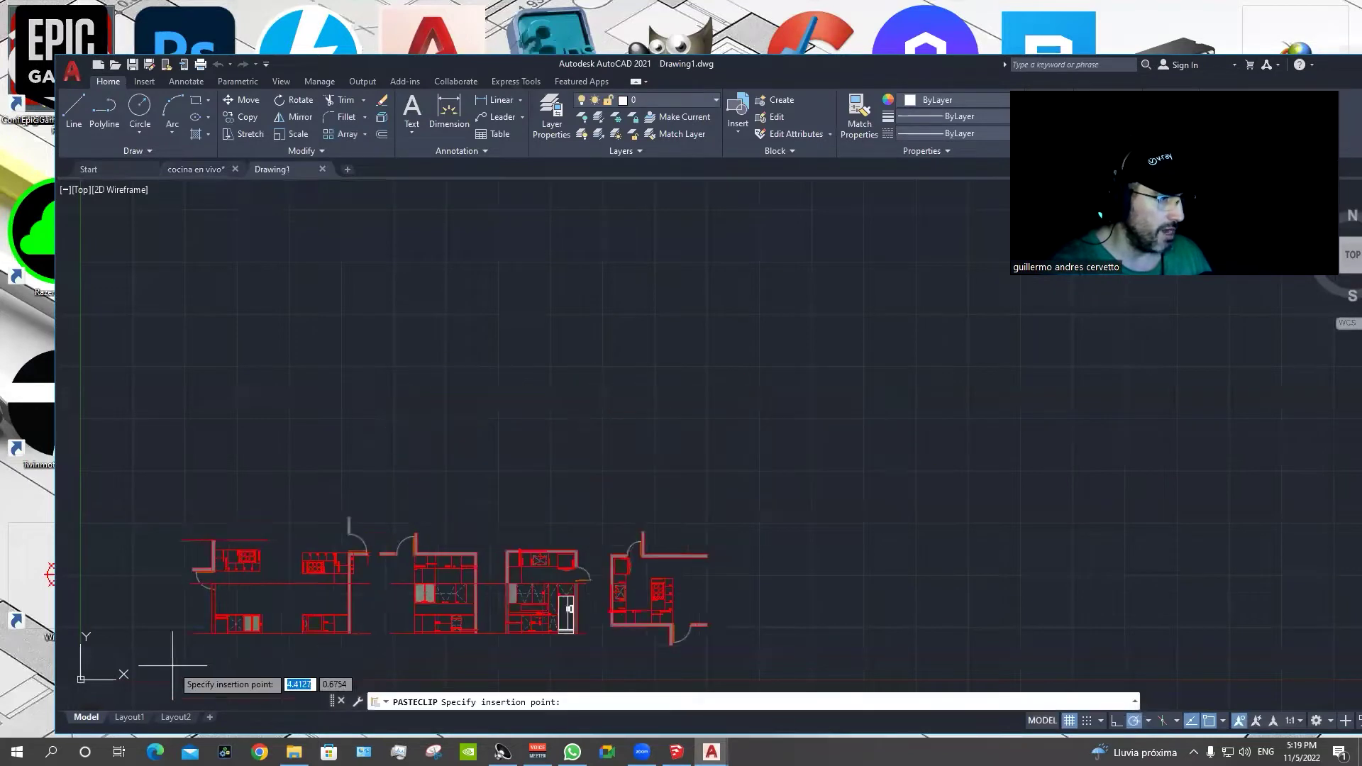
{"action": "middle_click_drag", "start_coordinate": [319, 517], "coordinate": [548, 396]}
{"action": "scroll", "coordinate": [554, 521], "scroll_direction": "up", "scroll_amount": 3}
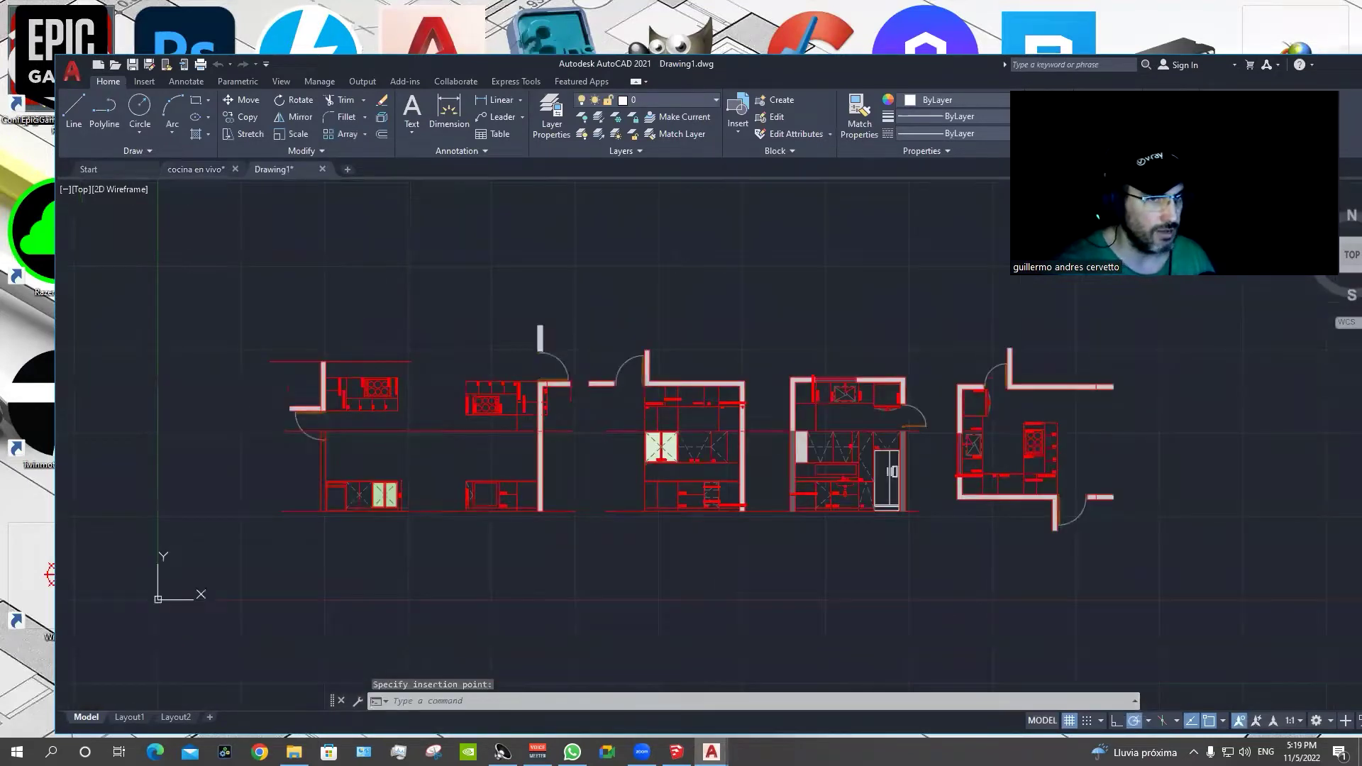
{"action": "middle_click_drag", "start_coordinate": [554, 521], "coordinate": [564, 525]}
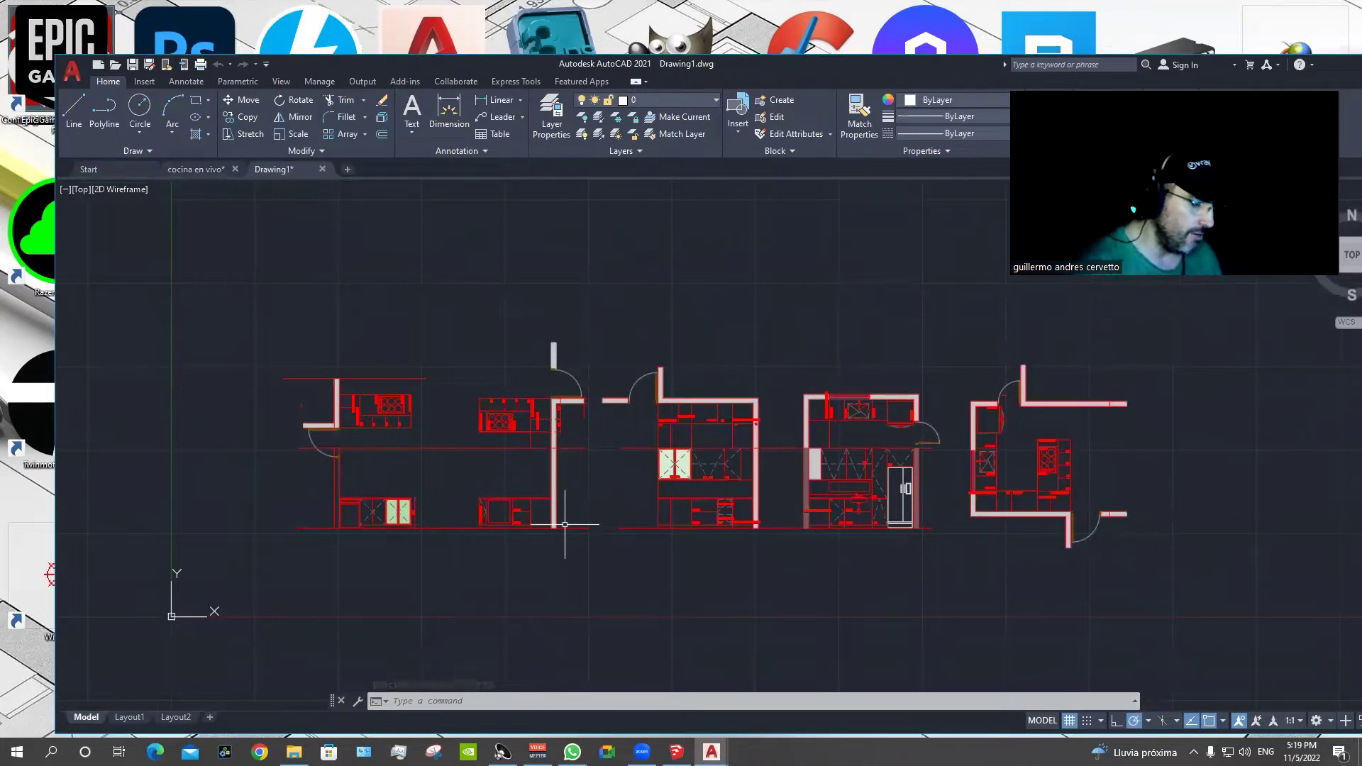
Purge all unused blocks, layers and styles from Drawing1 with PU.
{"action": "type", "text": "pu"}
{"action": "key", "text": "Return"}
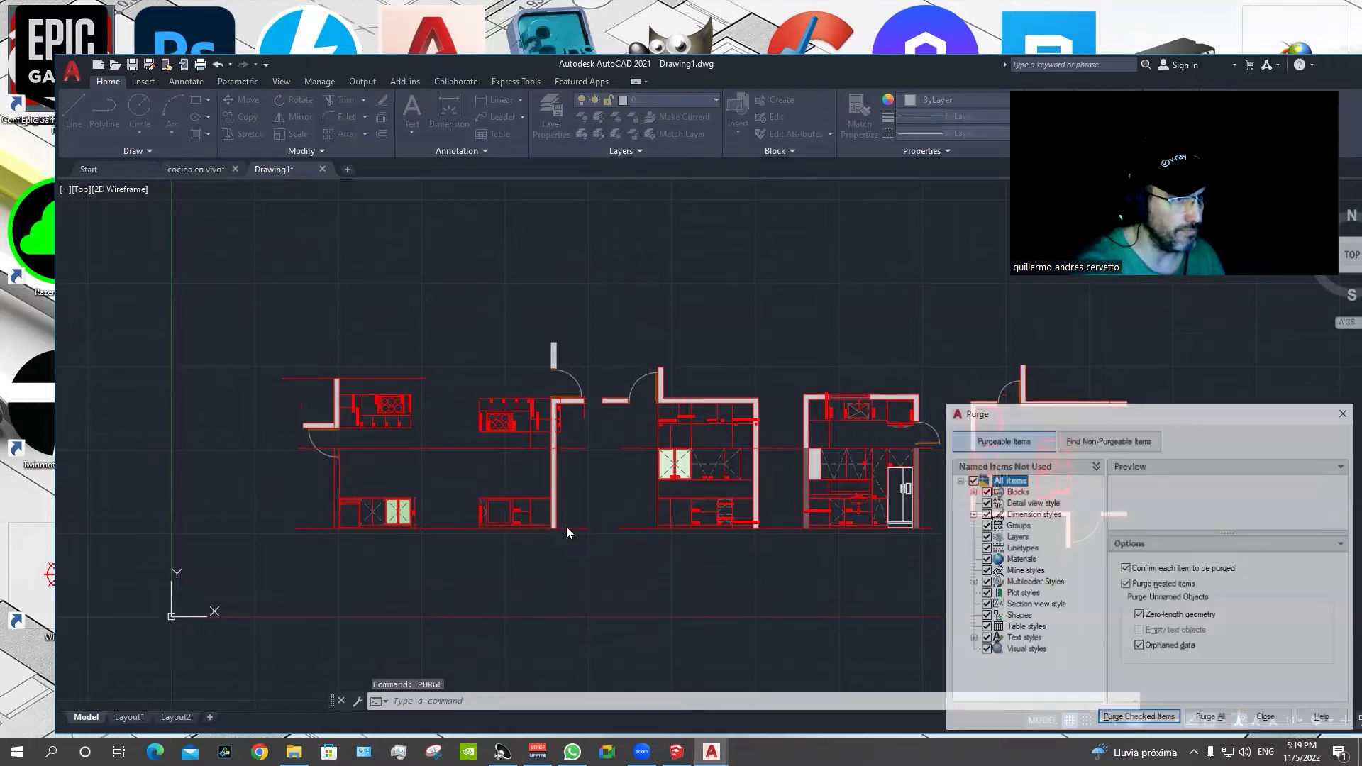
{"action": "mouse_move", "coordinate": [1175, 419]}
{"action": "left_mouse_down"}
{"action": "mouse_move", "coordinate": [373, 170]}
{"action": "mouse_move", "coordinate": [449, 205]}
{"action": "left_mouse_up"}
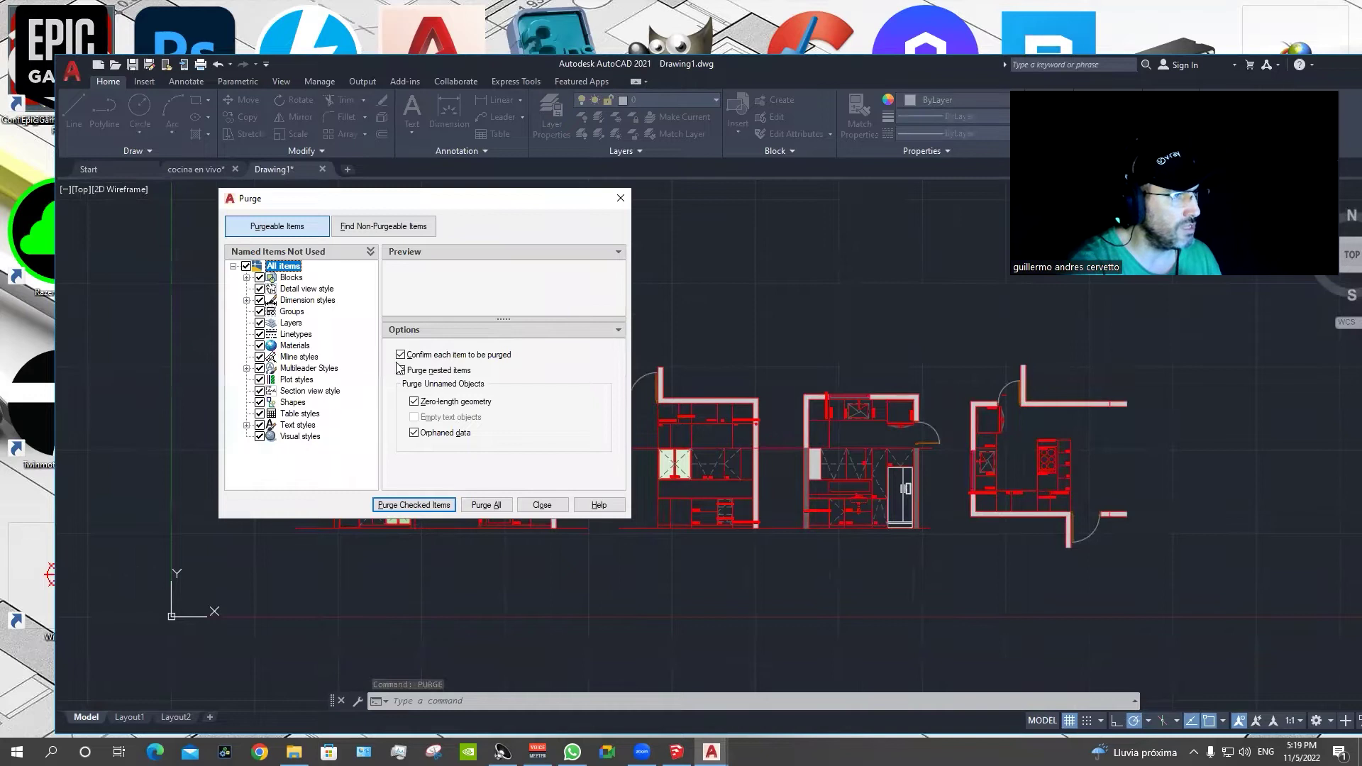
{"action": "left_click", "coordinate": [486, 505]}
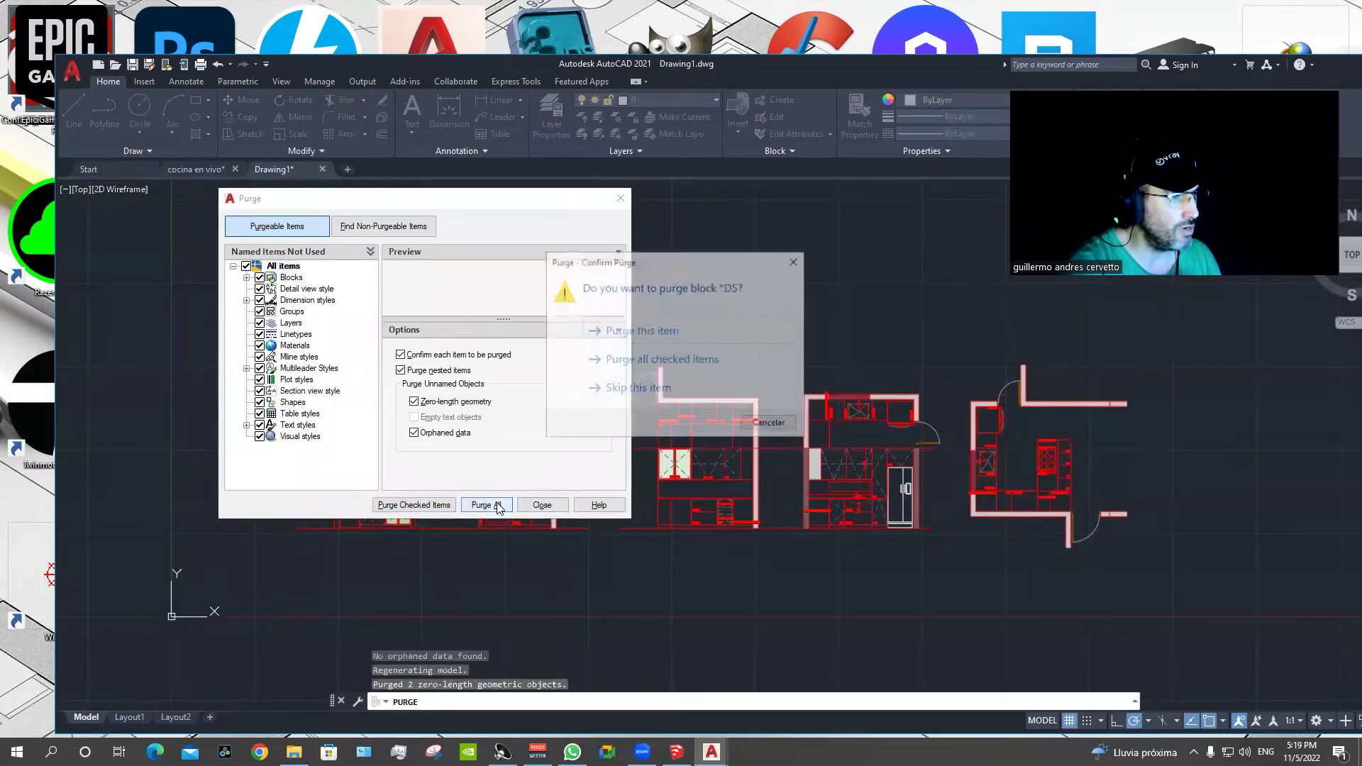
{"action": "left_click", "coordinate": [652, 362]}
{"action": "left_click", "coordinate": [543, 505]}
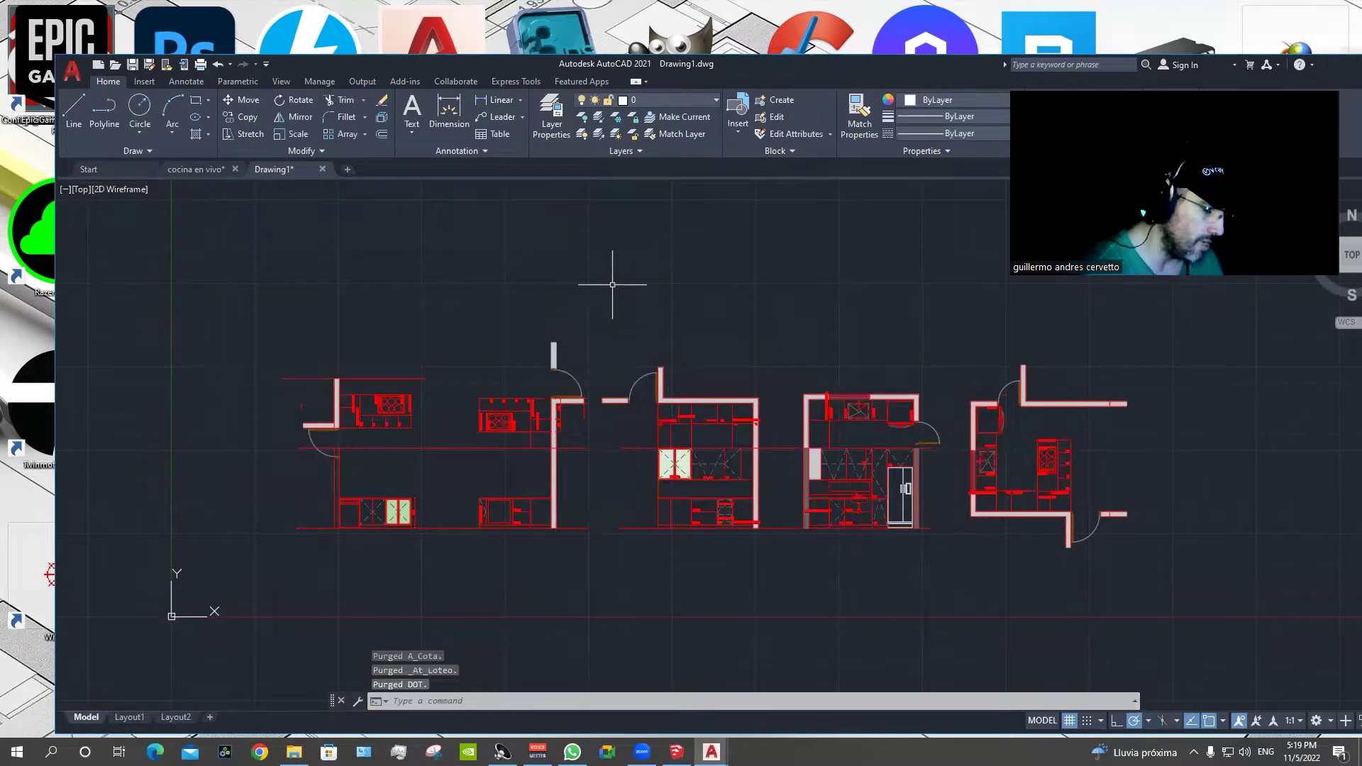
{"action": "type", "text": "units"}
{"action": "key", "text": "Return"}
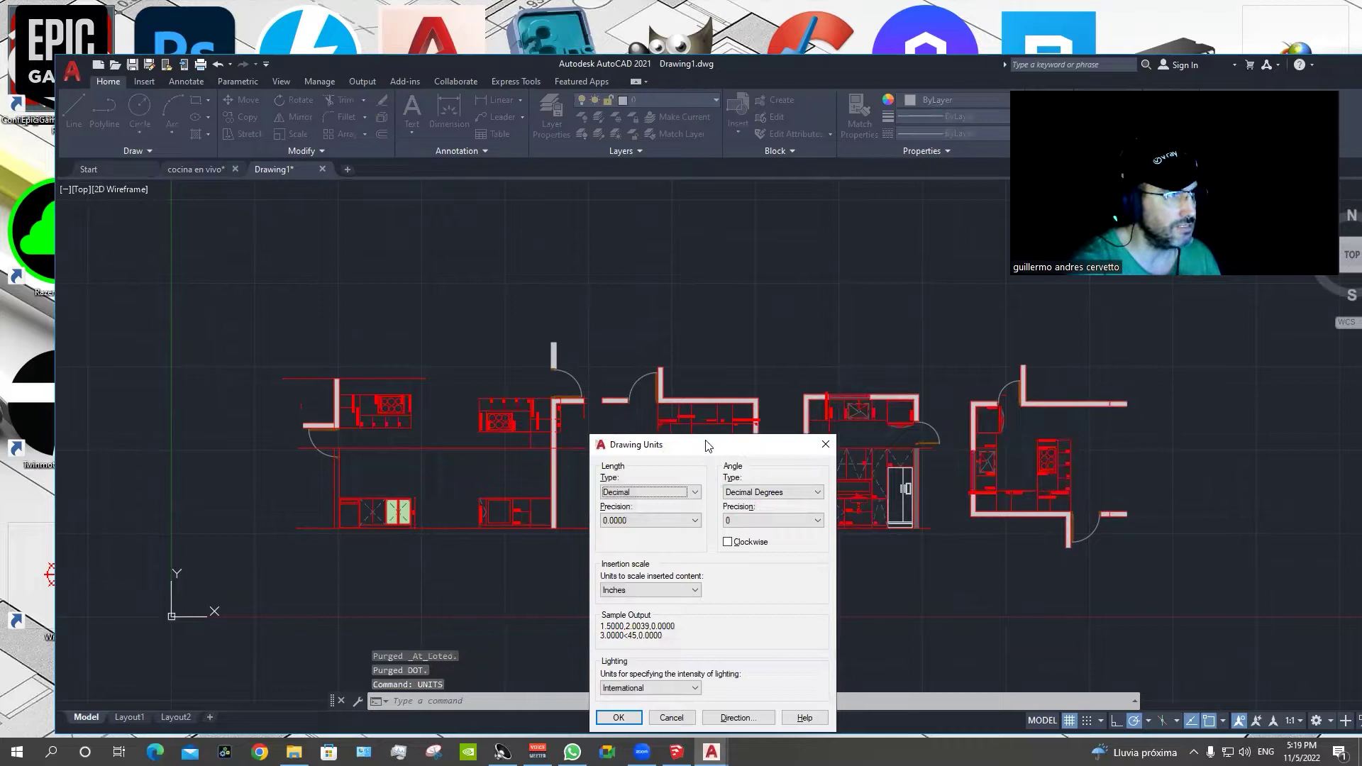
Set Drawing1's length precision to two decimals and insertion scale to Meters.
{"action": "left_click_drag", "start_coordinate": [707, 445], "coordinate": [467, 236]}
{"action": "left_click", "coordinate": [376, 305]}
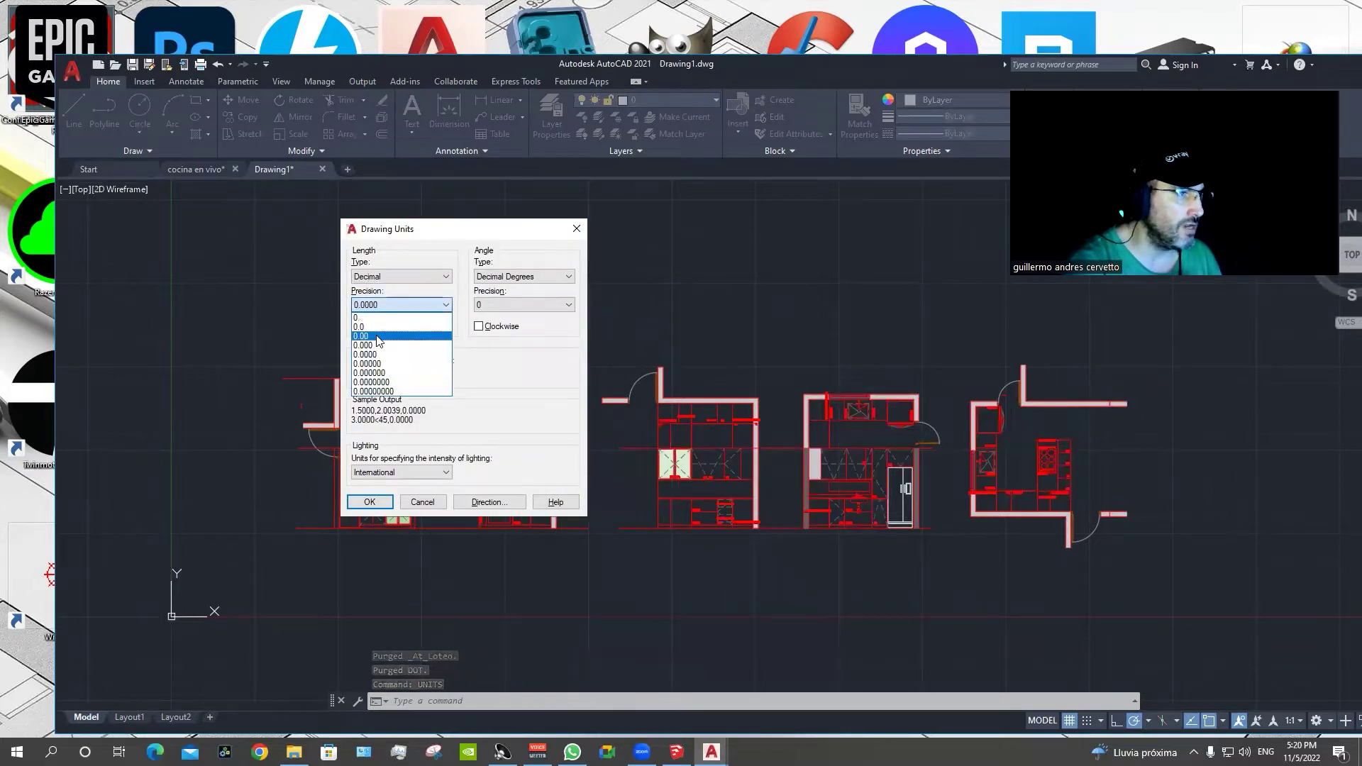
{"action": "left_click", "coordinate": [376, 335]}
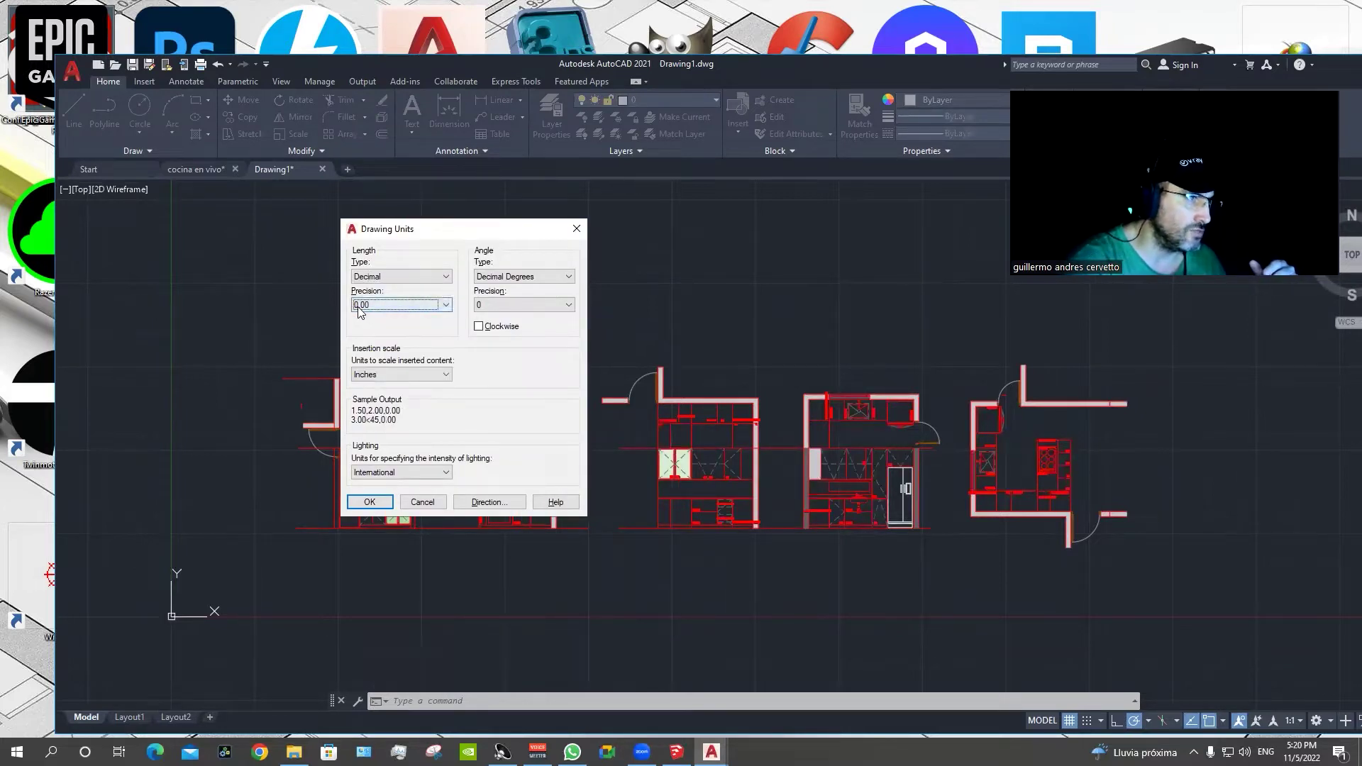
{"action": "left_click", "coordinate": [397, 375]}
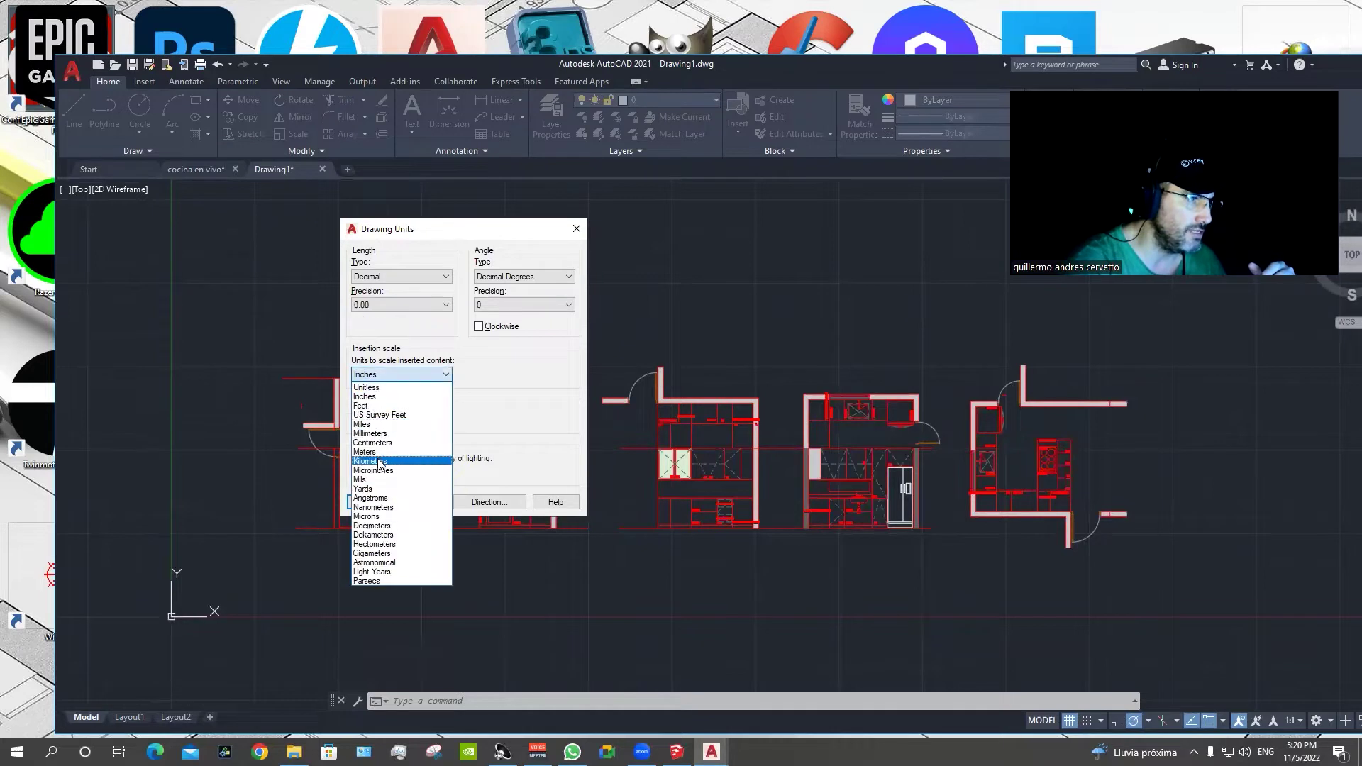
{"action": "left_click", "coordinate": [366, 452]}
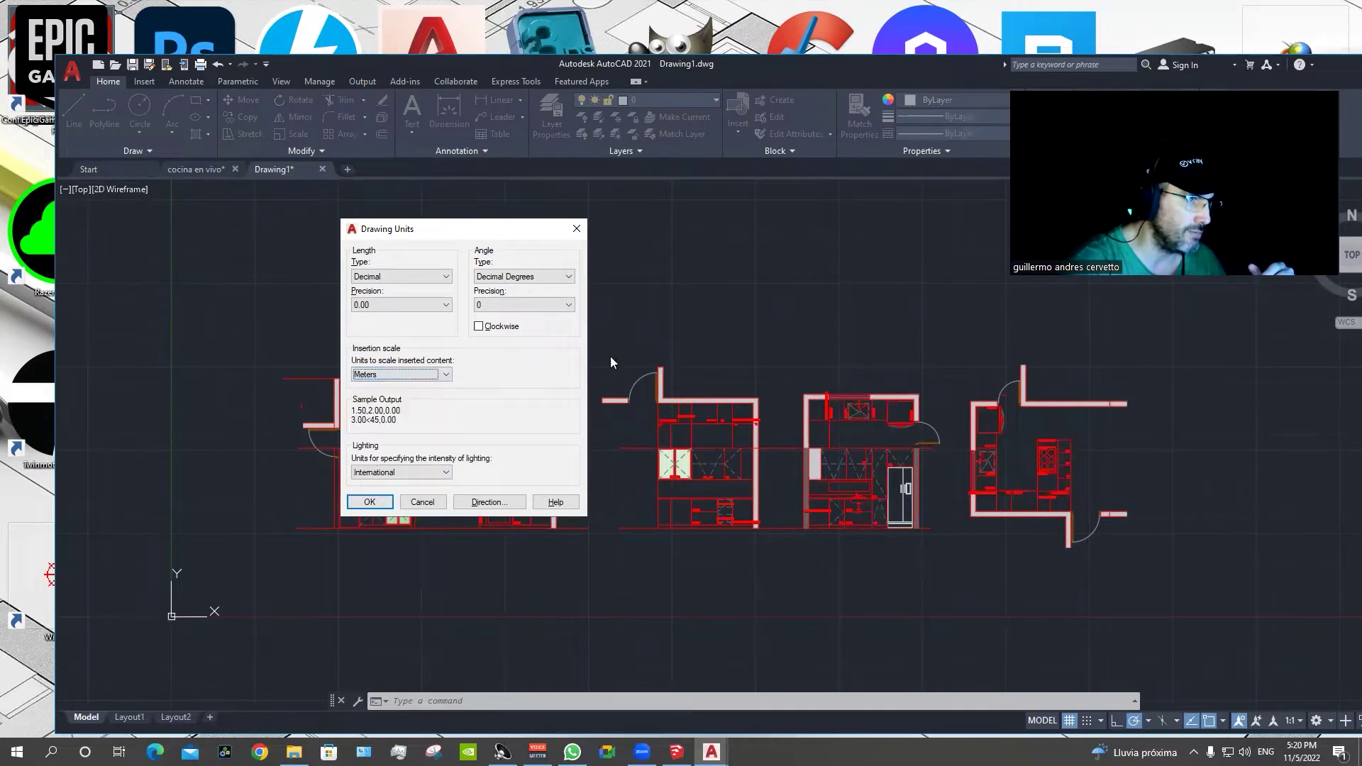
{"action": "left_click", "coordinate": [358, 506]}
Save Drawing1.dwg into the Cocina en vivo folder.
{"action": "key", "text": "ctrl+s"}
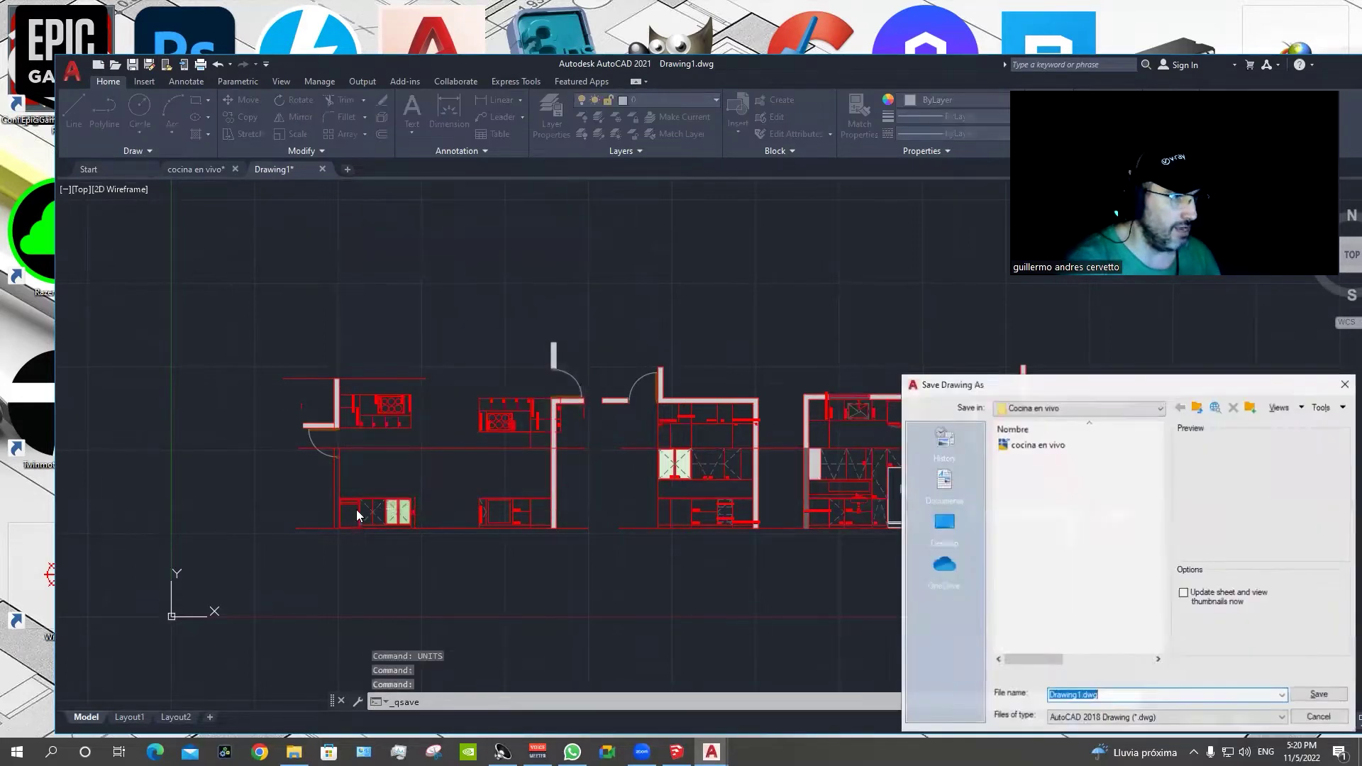
{"action": "left_click", "coordinate": [1318, 695]}
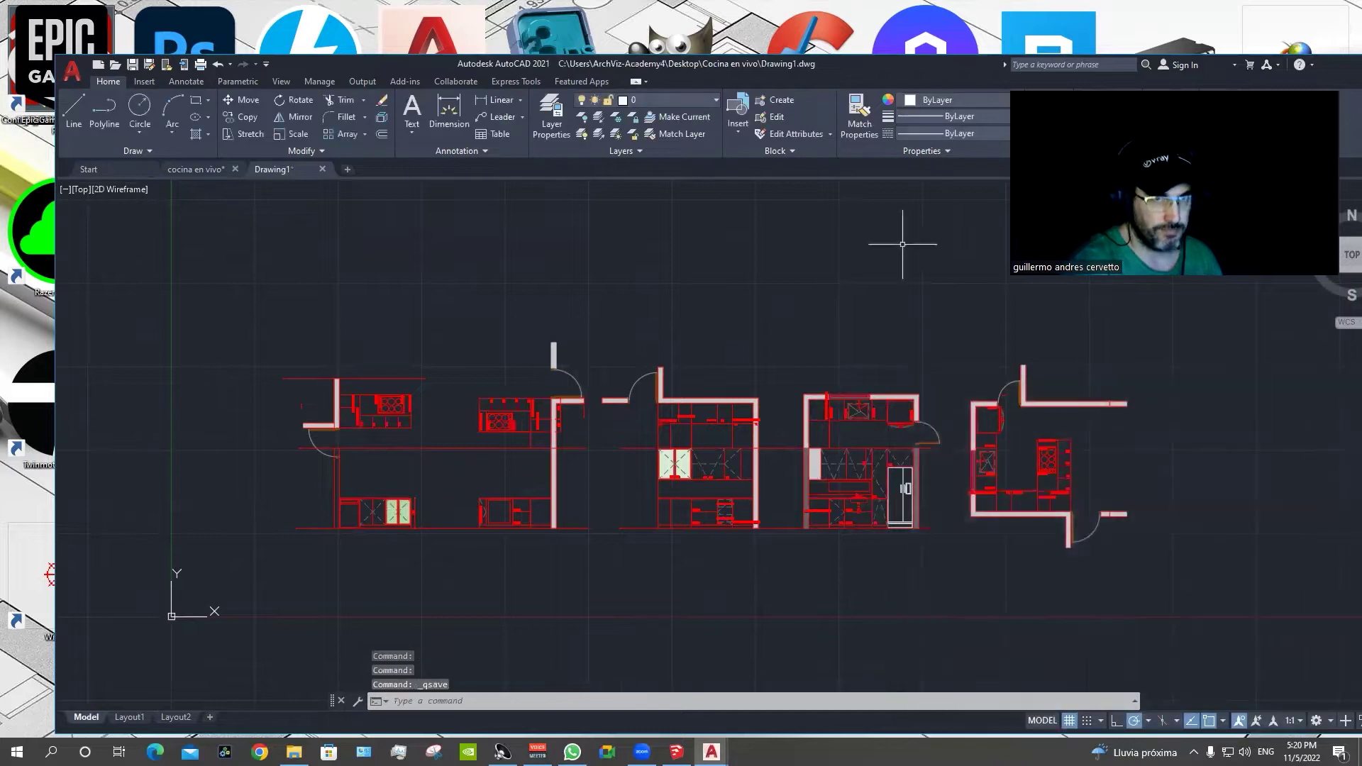
{"action": "left_click_drag", "start_coordinate": [962, 62], "coordinate": [790, 69]}
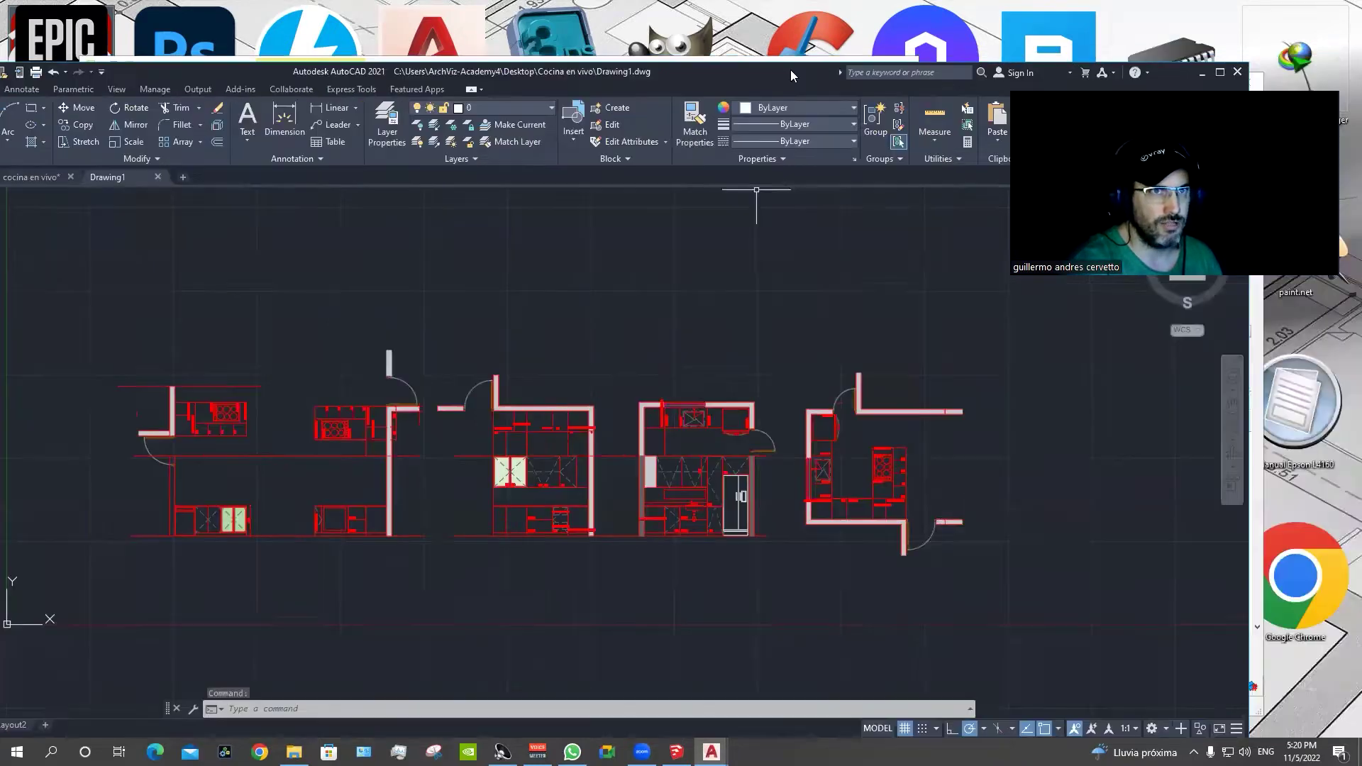
Close Drawing1 in AutoCAD and bring the untitled SketchUp model forward.
{"action": "left_click", "coordinate": [1237, 71]}
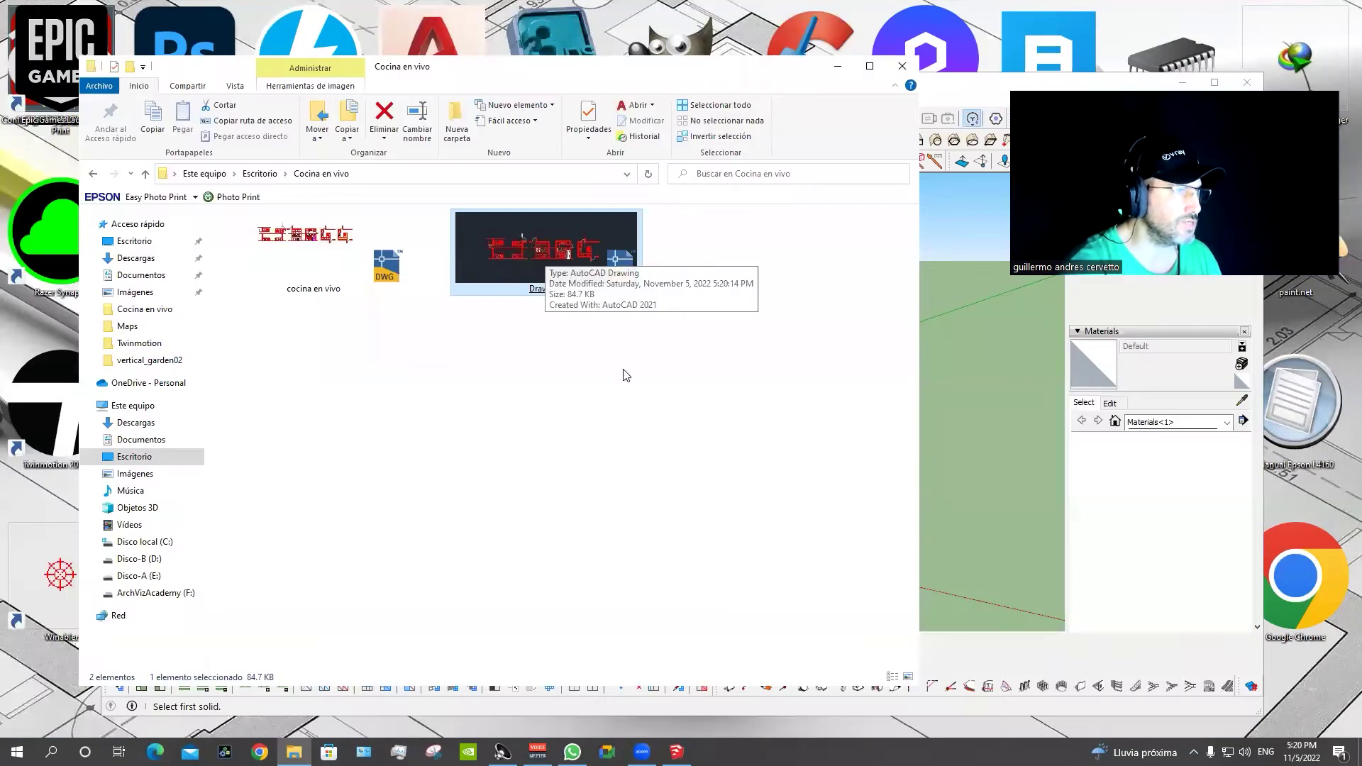
{"action": "left_click", "coordinate": [949, 477]}
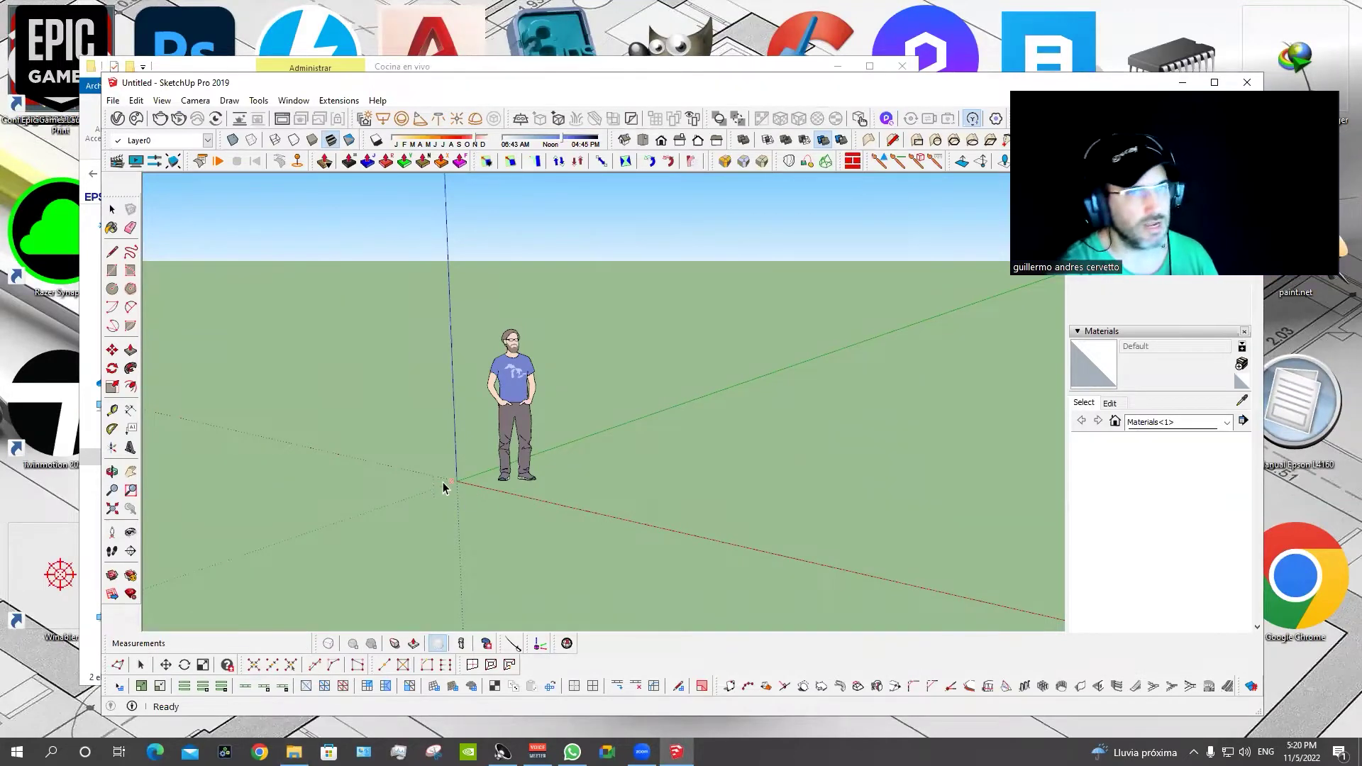
Import Drawing1.dwg from Desktop > Cocina en vivo into the SketchUp model.
{"action": "left_click", "coordinate": [114, 101]}
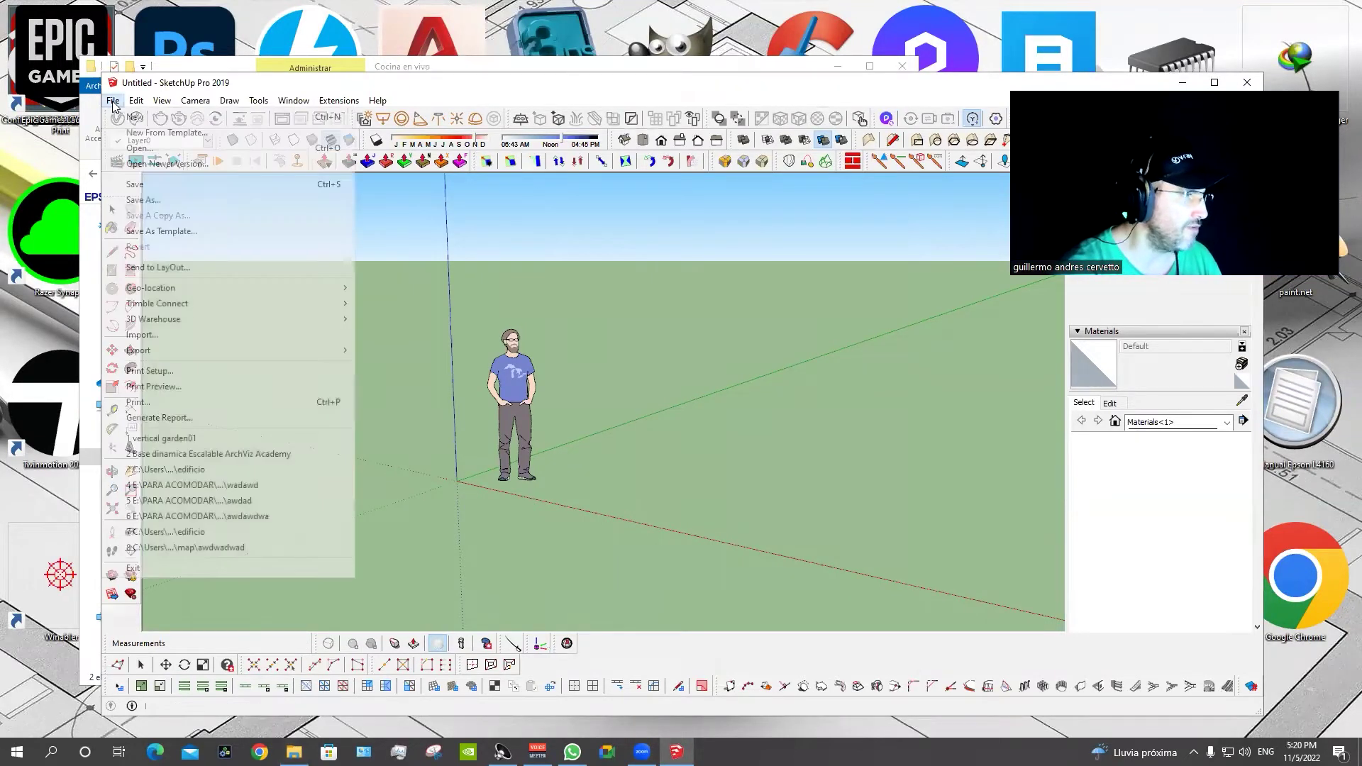
{"action": "left_click", "coordinate": [146, 335]}
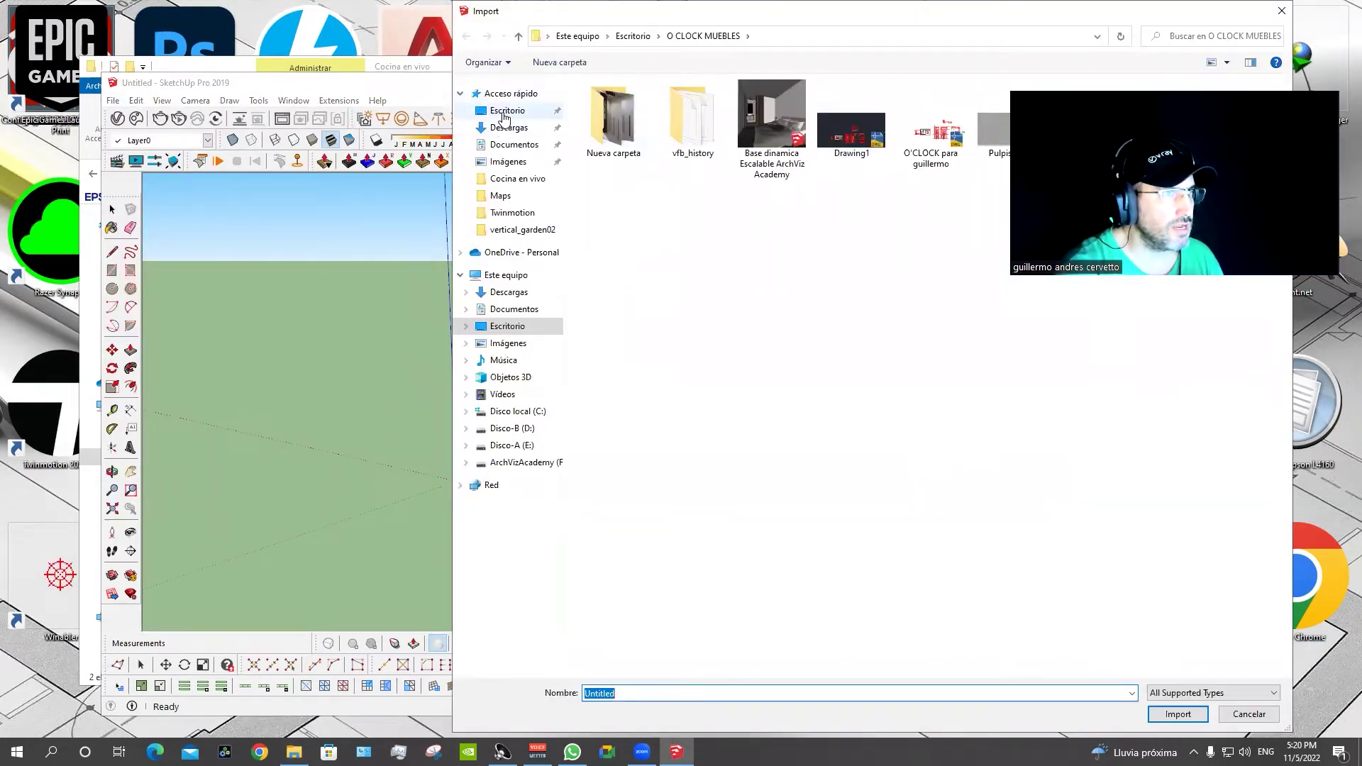
{"action": "left_click", "coordinate": [505, 111]}
{"action": "left_click", "coordinate": [733, 124]}
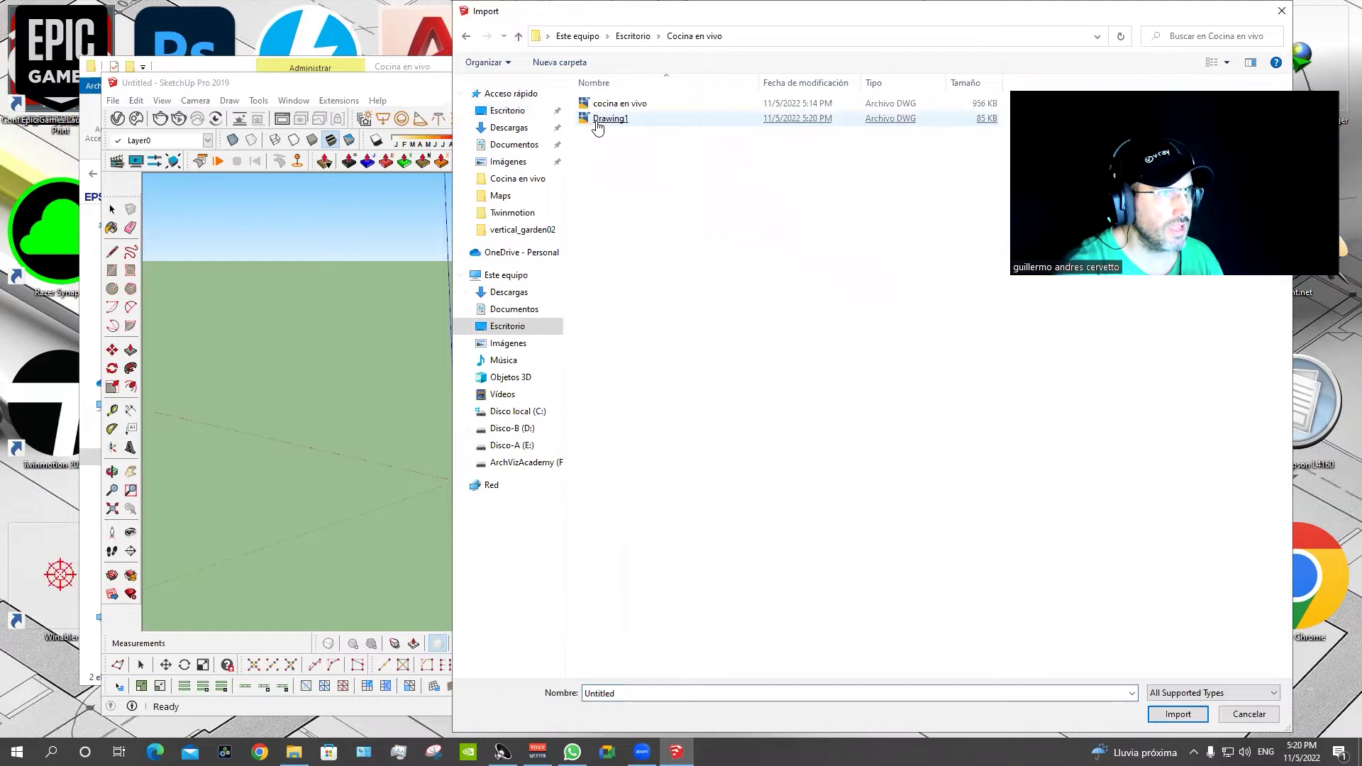
{"action": "double_click", "coordinate": [603, 120]}
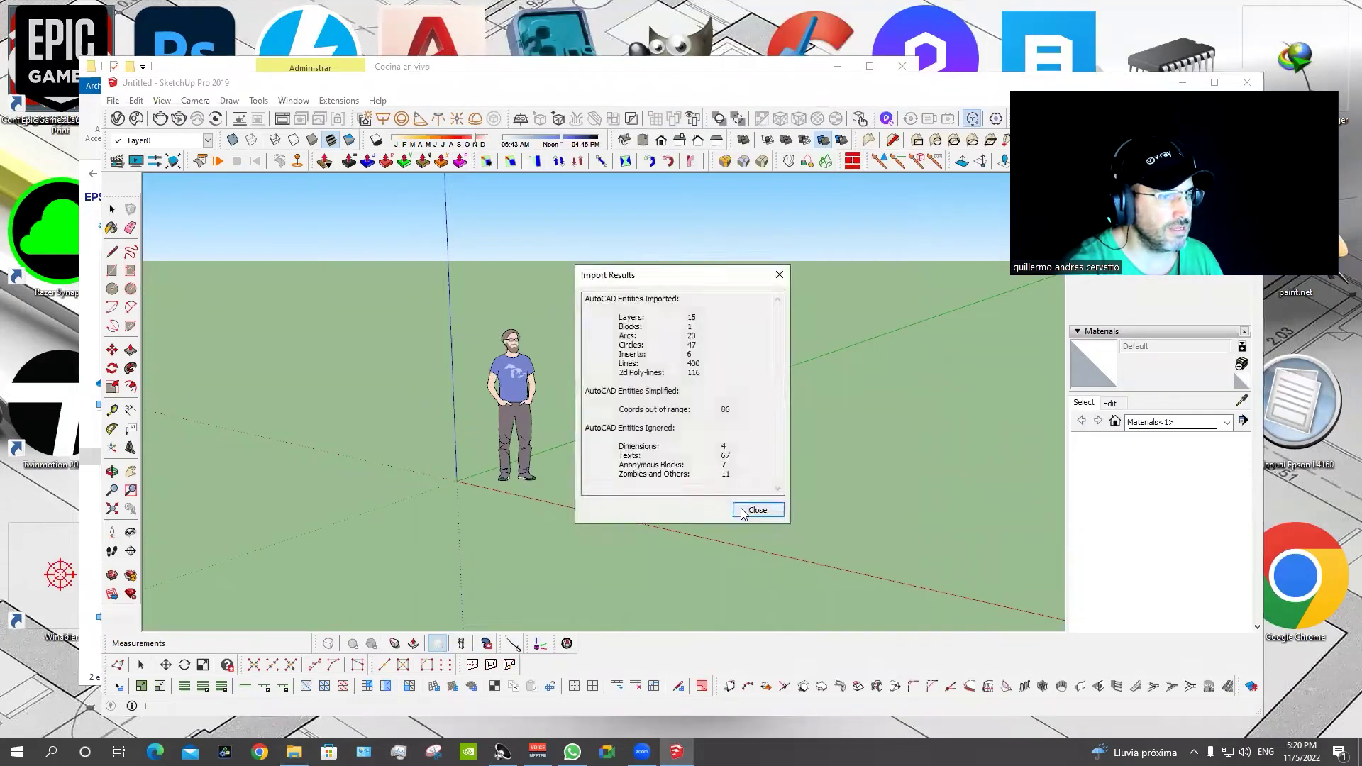
{"action": "left_click", "coordinate": [746, 509]}
{"action": "middle_click_drag", "start_coordinate": [521, 405], "coordinate": [767, 599]}
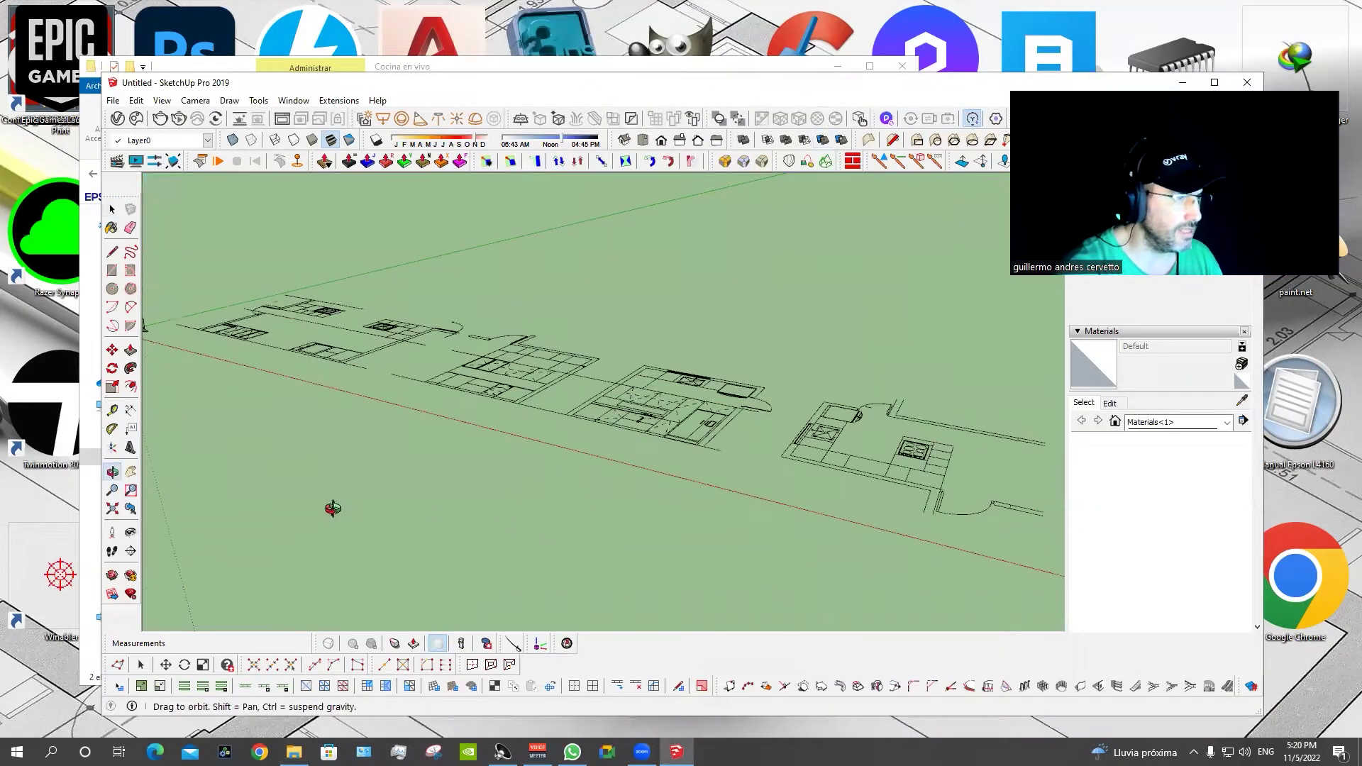
Orbit over the imported plans and select the whole imported plan group.
{"action": "middle_click_drag", "start_coordinate": [328, 508], "coordinate": [710, 443]}
{"action": "scroll", "coordinate": [547, 520], "scroll_direction": "up", "scroll_amount": 3}
{"action": "mouse_move", "coordinate": [477, 511]}
{"action": "left_mouse_down"}
{"action": "mouse_move", "coordinate": [462, 410]}
{"action": "mouse_move", "coordinate": [401, 441]}
{"action": "mouse_move", "coordinate": [398, 395]}
{"action": "left_mouse_up"}
{"action": "scroll", "coordinate": [823, 410], "scroll_direction": "down", "scroll_amount": 3}
{"action": "left_click_drag", "start_coordinate": [823, 410], "coordinate": [465, 414]}
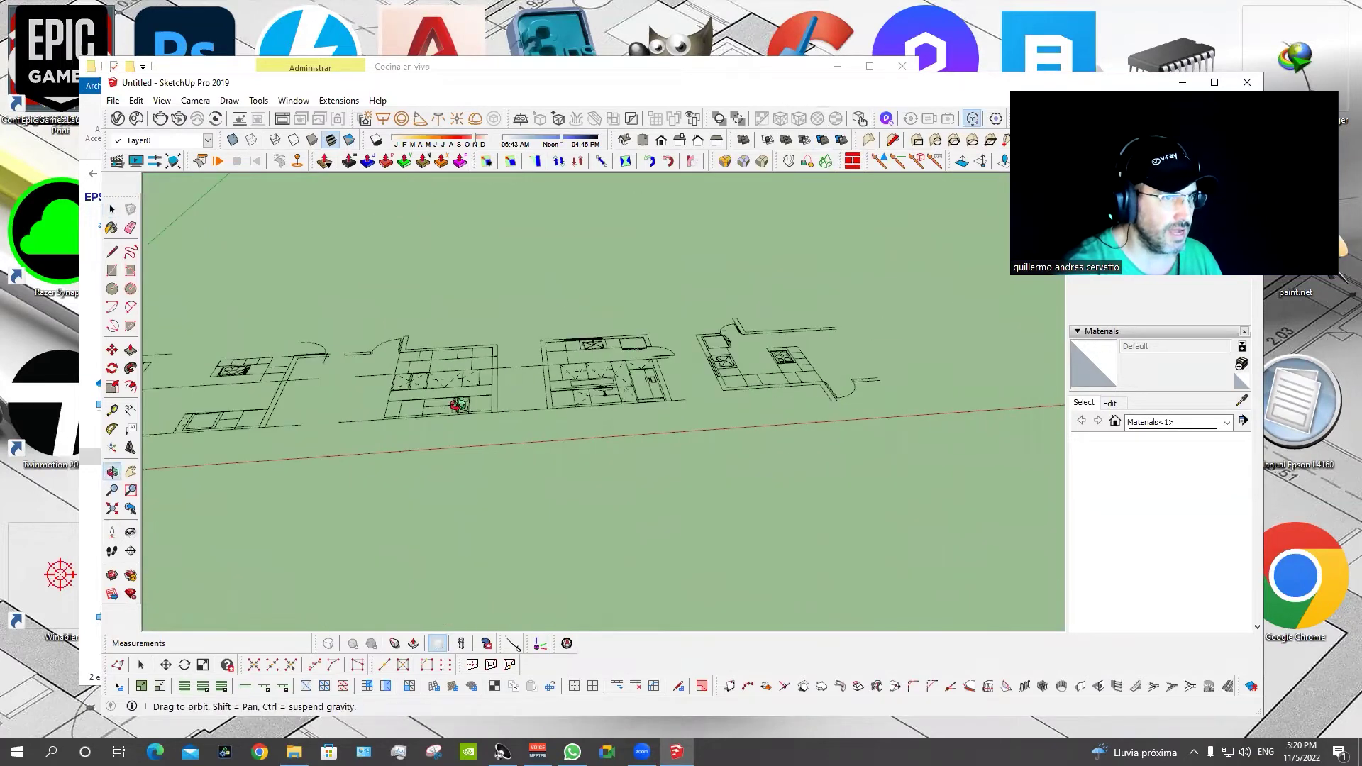
{"action": "mouse_move", "coordinate": [572, 405]}
{"action": "left_mouse_down"}
{"action": "mouse_move", "coordinate": [536, 441]}
{"action": "mouse_move", "coordinate": [487, 457]}
{"action": "left_mouse_up"}
{"action": "key", "text": "ctrl+a"}
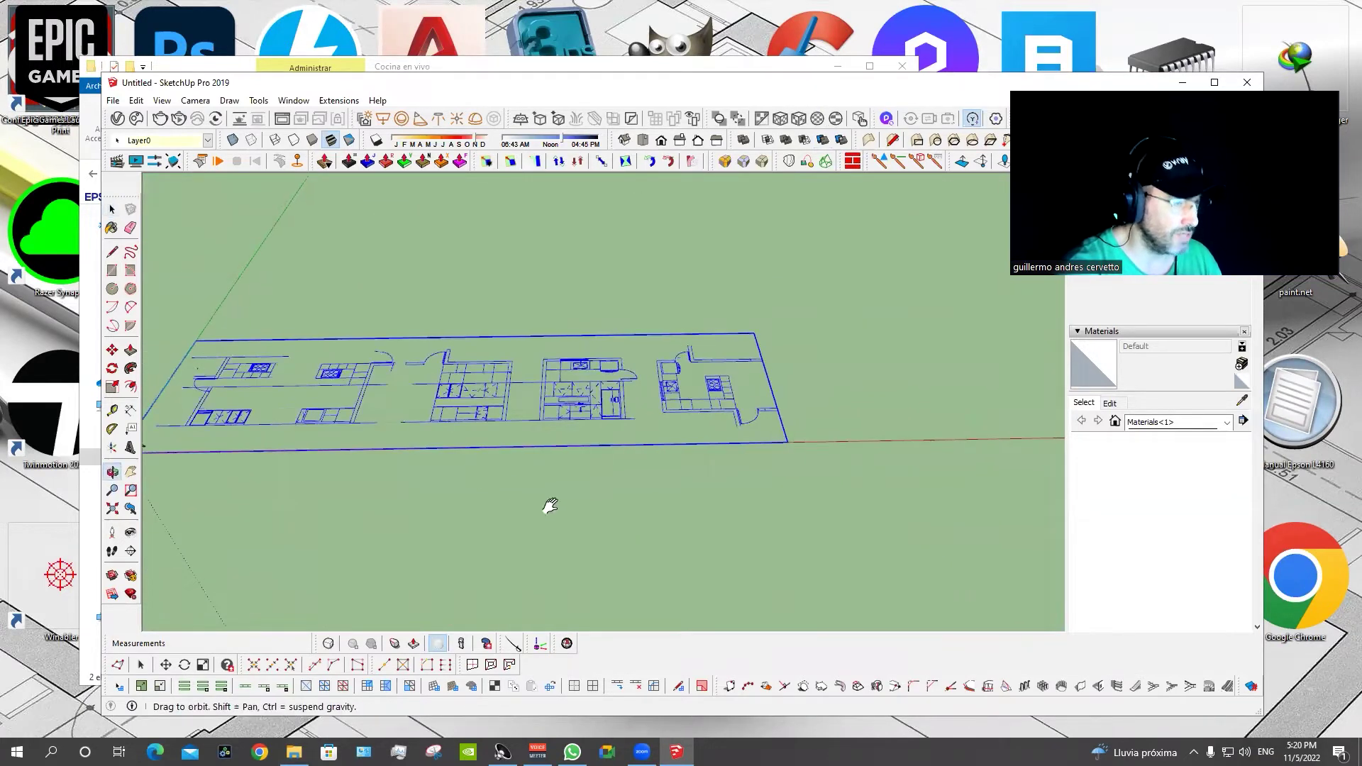
{"action": "key", "text": "m"}
{"action": "middle_click_drag", "start_coordinate": [547, 508], "coordinate": [523, 578]}
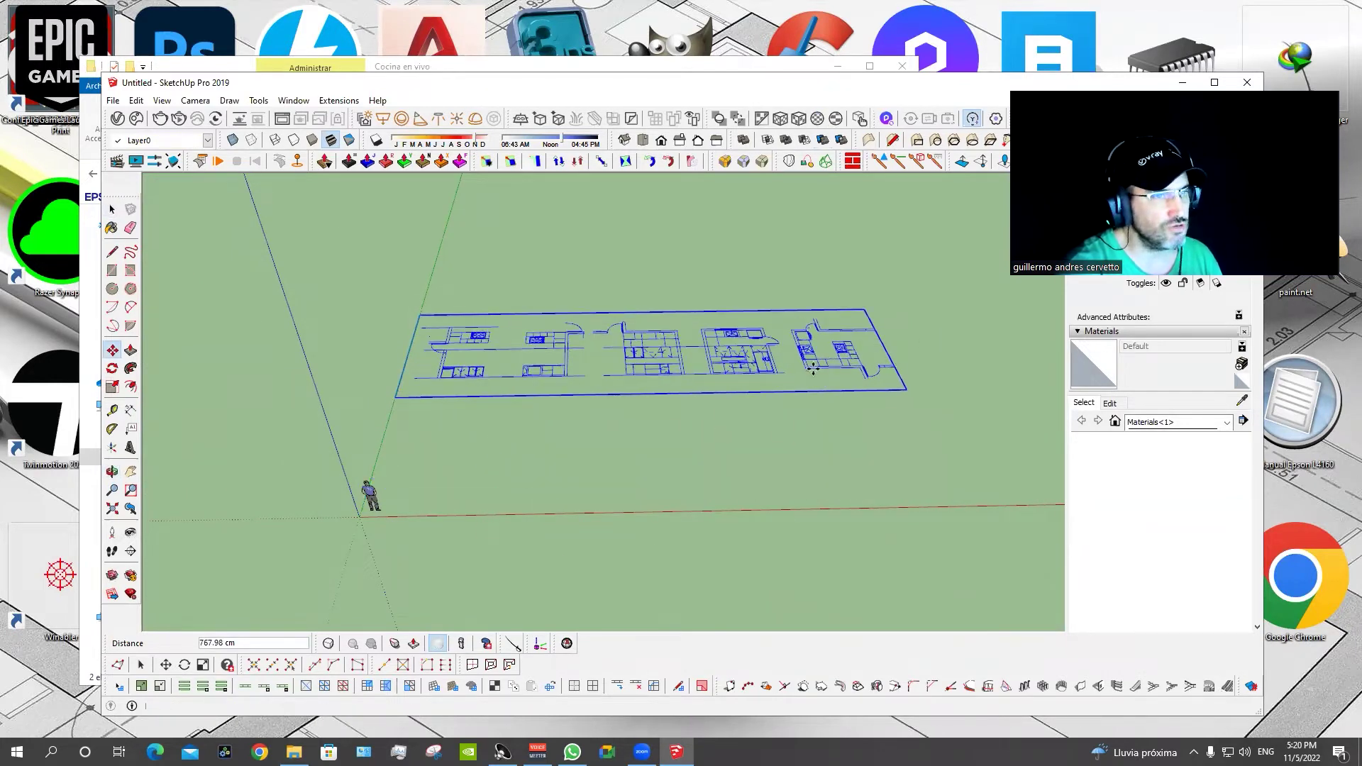
{"action": "mouse_move", "coordinate": [760, 349]}
{"action": "middle_mouse_down"}
{"action": "mouse_move", "coordinate": [797, 289]}
{"action": "mouse_move", "coordinate": [638, 374]}
{"action": "mouse_move", "coordinate": [632, 392]}
{"action": "mouse_move", "coordinate": [775, 444]}
{"action": "middle_mouse_up"}
{"action": "scroll", "coordinate": [752, 410], "scroll_direction": "up", "scroll_amount": 3}
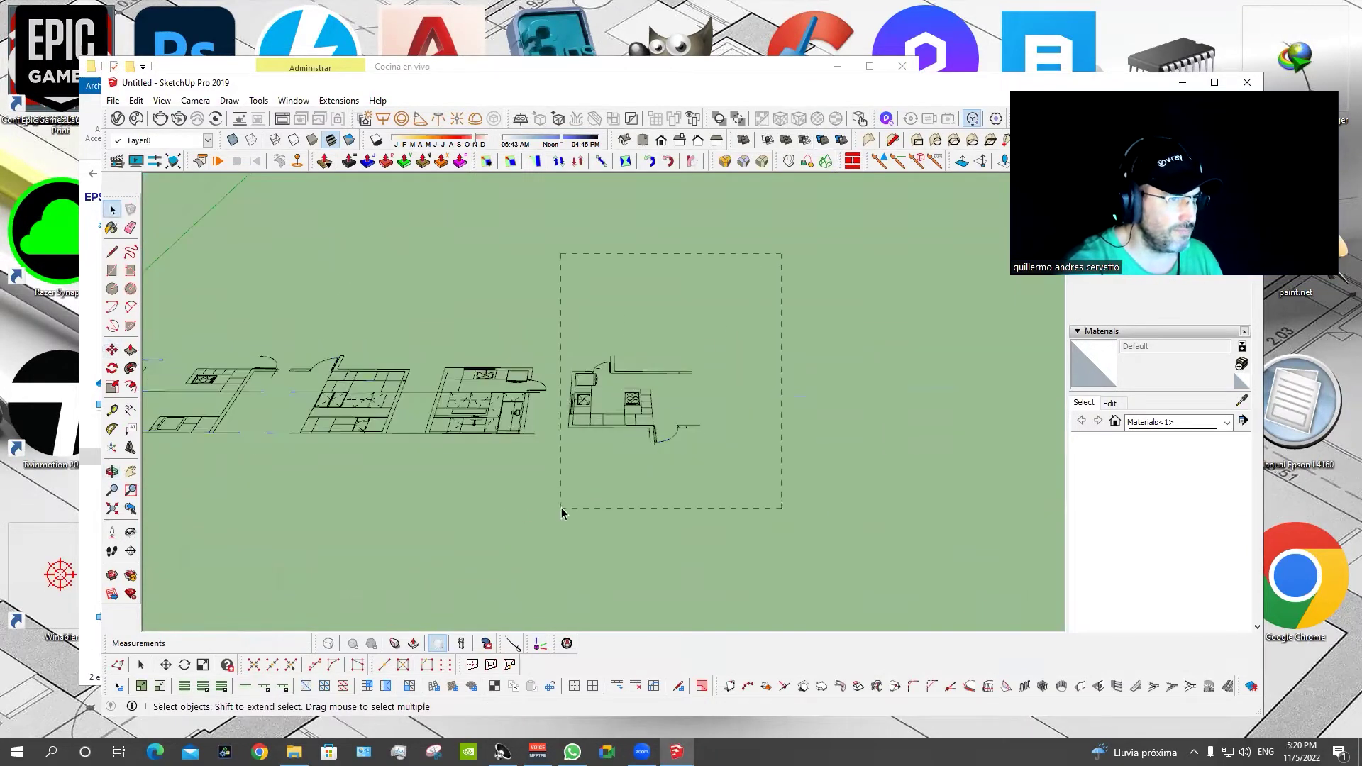
Move the rightmost kitchen plan so its corner sits on the origin.
{"action": "left_click_drag", "start_coordinate": [560, 508], "coordinate": [562, 507]}
{"action": "middle_click_drag", "start_coordinate": [589, 487], "coordinate": [604, 373]}
{"action": "scroll", "coordinate": [604, 425], "scroll_direction": "up", "scroll_amount": 2}
{"action": "scroll", "coordinate": [600, 457], "scroll_direction": "up", "scroll_amount": 3}
{"action": "key", "text": "m"}
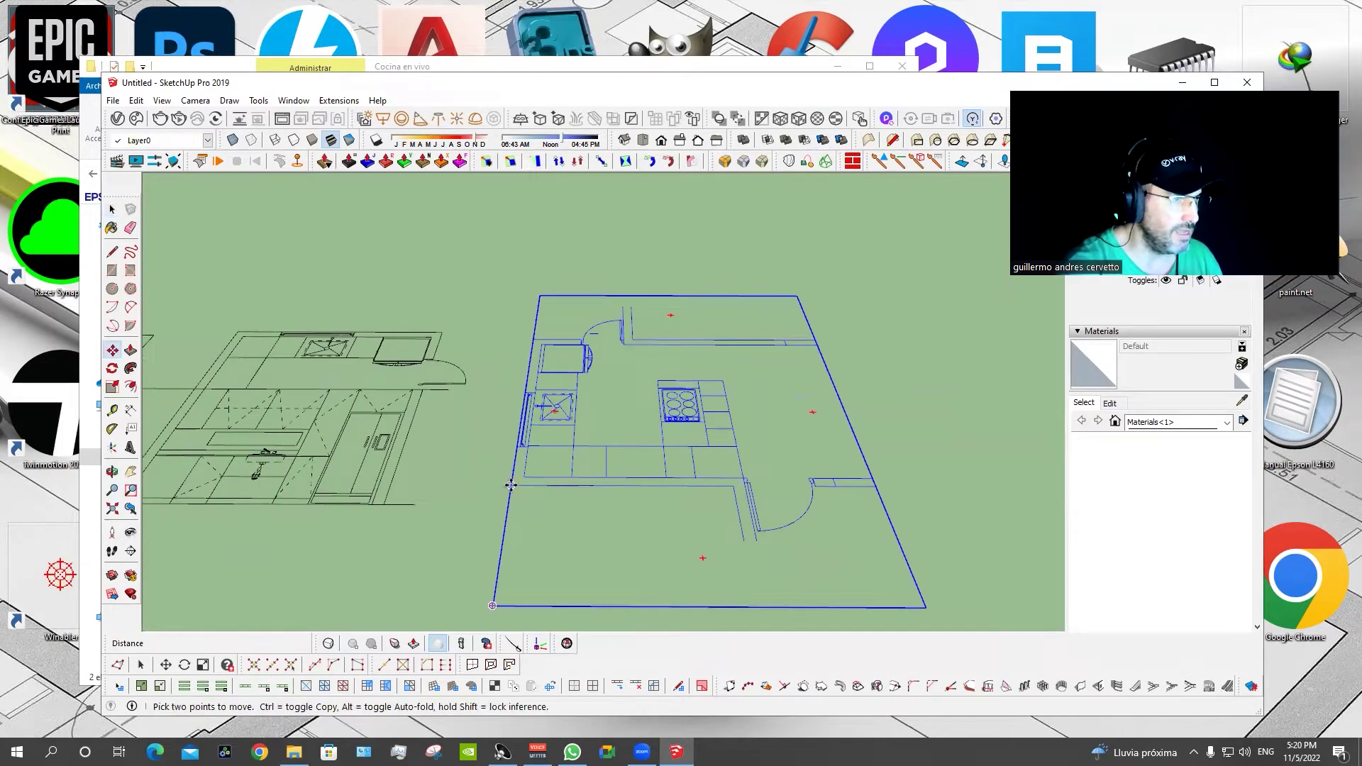
{"action": "left_click", "coordinate": [512, 484]}
{"action": "scroll", "coordinate": [512, 484], "scroll_direction": "down", "scroll_amount": 3}
{"action": "scroll", "coordinate": [815, 405], "scroll_direction": "up", "scroll_amount": 3}
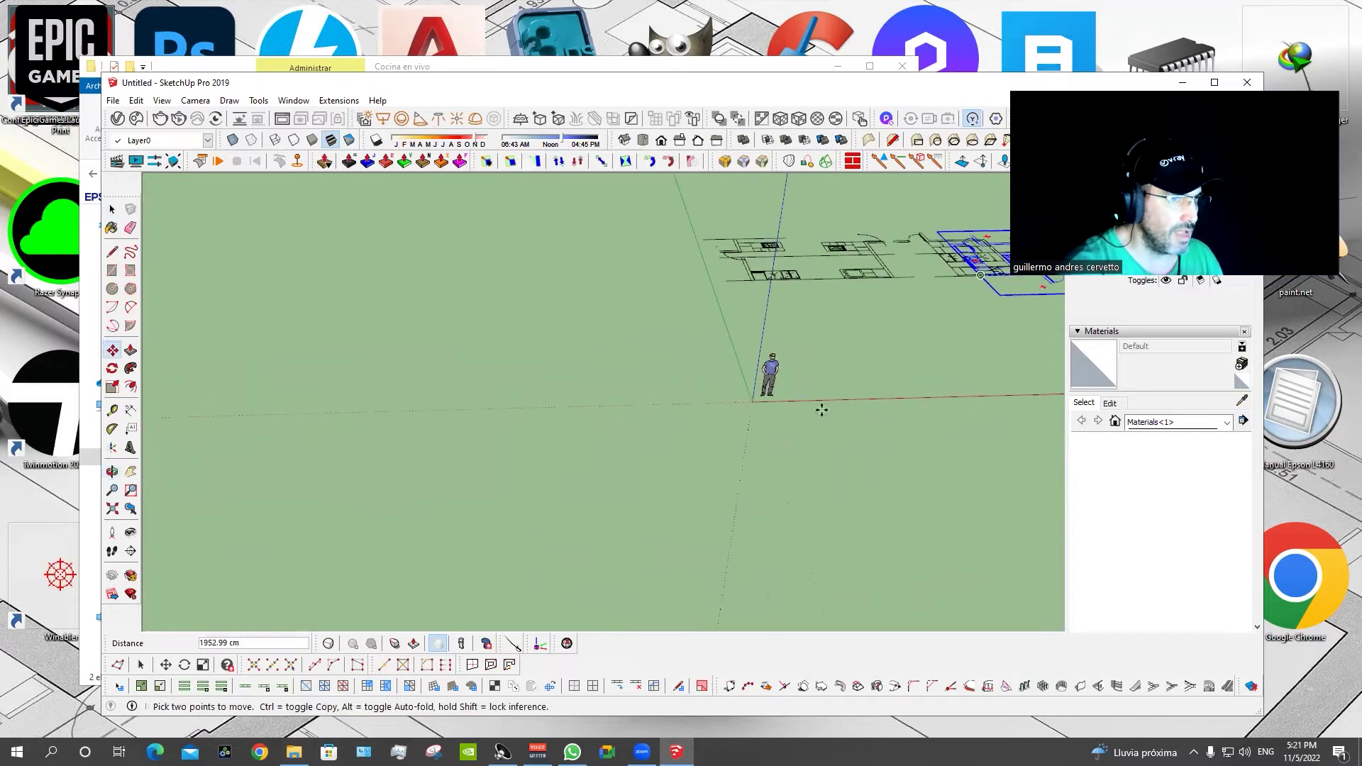
{"action": "scroll", "coordinate": [743, 398], "scroll_direction": "up", "scroll_amount": 2}
{"action": "left_click", "coordinate": [745, 396]}
{"action": "mouse_move", "coordinate": [914, 310]}
{"action": "middle_mouse_down", "text": "shift"}
{"action": "mouse_move", "coordinate": [781, 371]}
{"action": "mouse_move", "coordinate": [608, 338]}
{"action": "middle_mouse_up", "text": "shift"}
{"action": "scroll", "coordinate": [738, 355], "scroll_direction": "up", "scroll_amount": 2}
Rotate the rightmost kitchen plan 90 degrees.
{"action": "key", "text": "q"}
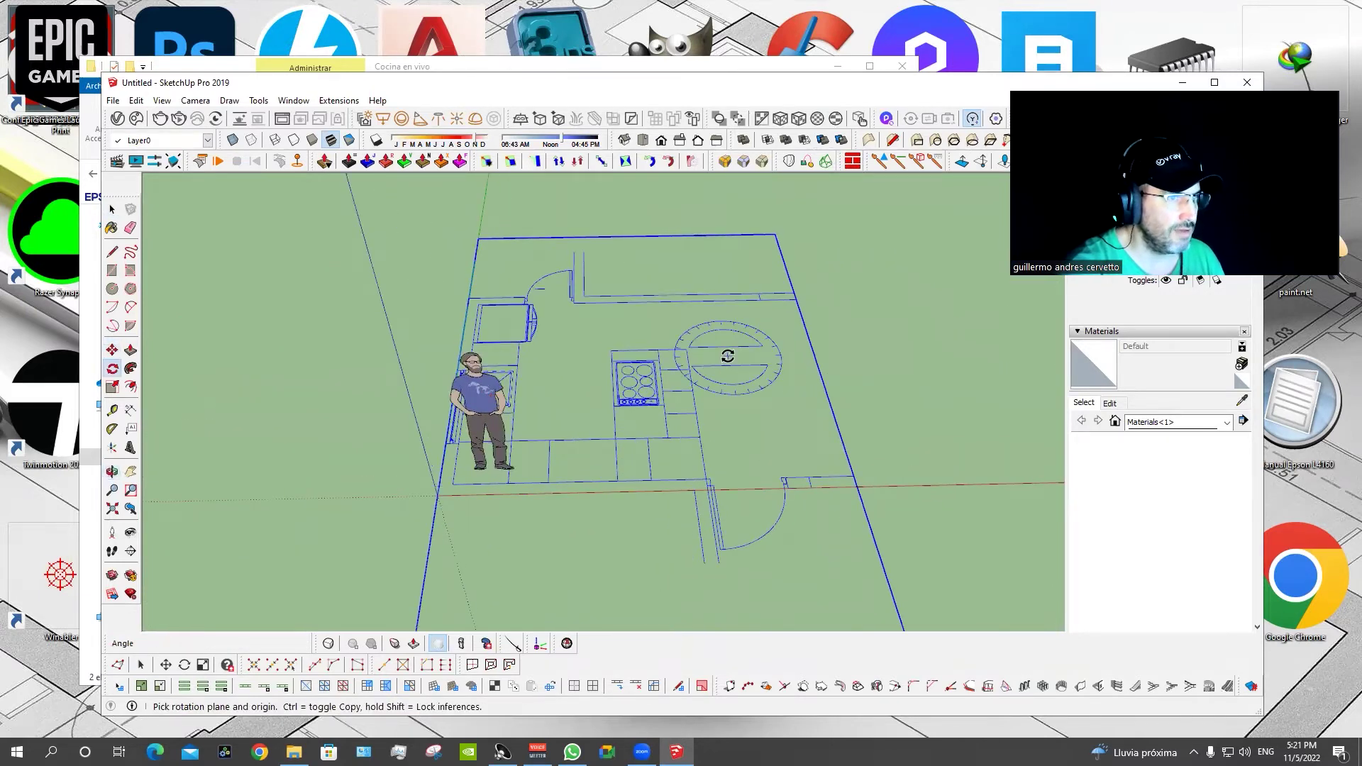
{"action": "left_click", "coordinate": [744, 369]}
{"action": "left_click", "coordinate": [732, 391]}
{"action": "key", "text": "m"}
{"action": "mouse_move", "coordinate": [517, 466]}
{"action": "middle_mouse_down"}
{"action": "mouse_move", "coordinate": [538, 455]}
{"action": "mouse_move", "coordinate": [547, 380]}
{"action": "mouse_move", "coordinate": [481, 426]}
{"action": "mouse_move", "coordinate": [425, 431]}
{"action": "mouse_move", "coordinate": [614, 417]}
{"action": "middle_mouse_up"}
{"action": "left_click", "coordinate": [614, 416]}
{"action": "middle_click_drag", "start_coordinate": [566, 313], "coordinate": [330, 503]}
{"action": "scroll", "coordinate": [330, 503], "scroll_direction": "up", "scroll_amount": 2}
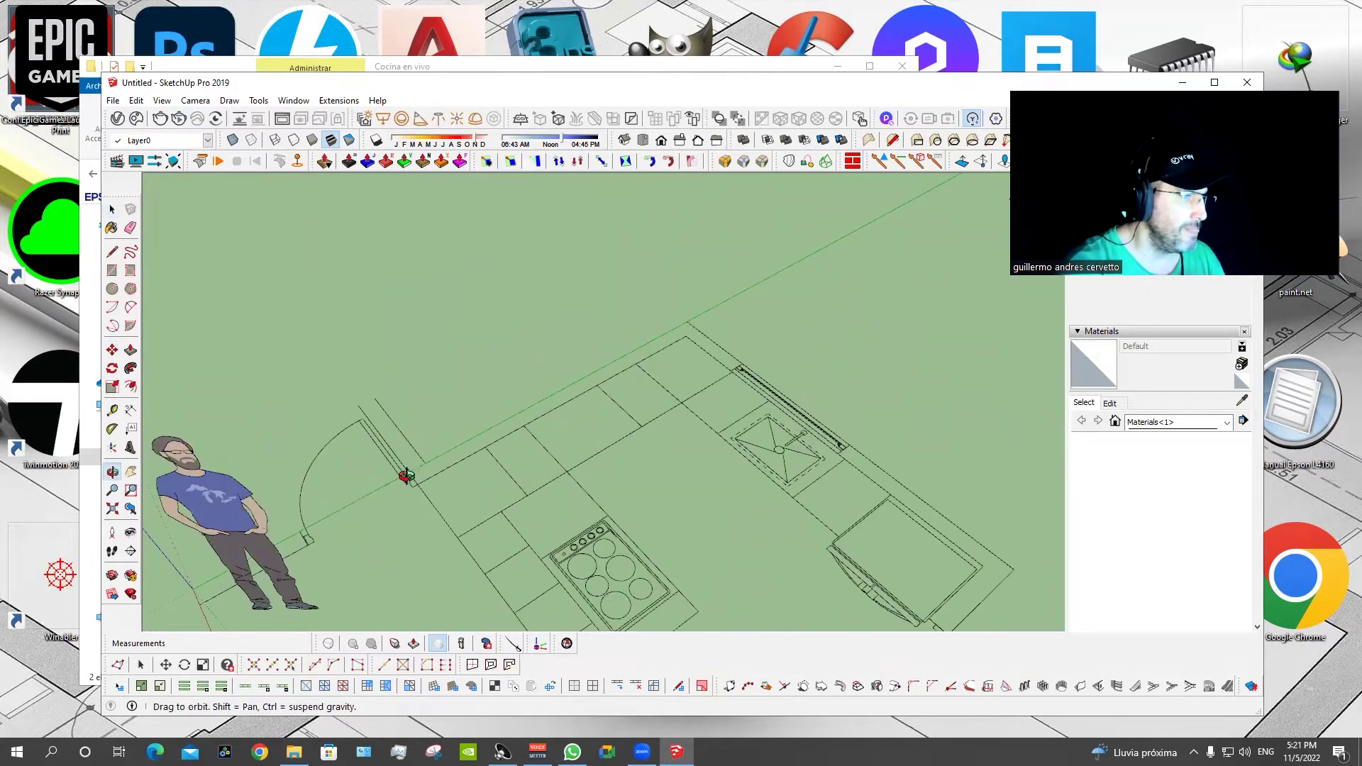
{"action": "scroll", "coordinate": [408, 478], "scroll_direction": "up", "scroll_amount": 2}
Draw a wall footprint rectangle over one kitchen wall beside the door.
{"action": "key", "text": "r"}
{"action": "left_click", "coordinate": [359, 364]}
{"action": "left_click", "coordinate": [431, 479]}
{"action": "key", "text": "p"}
{"action": "scroll", "coordinate": [428, 486], "scroll_direction": "down", "scroll_amount": 2}
Push/Pull the footprint rectangle into a box and group it as a wall.
{"action": "left_click", "coordinate": [428, 486]}
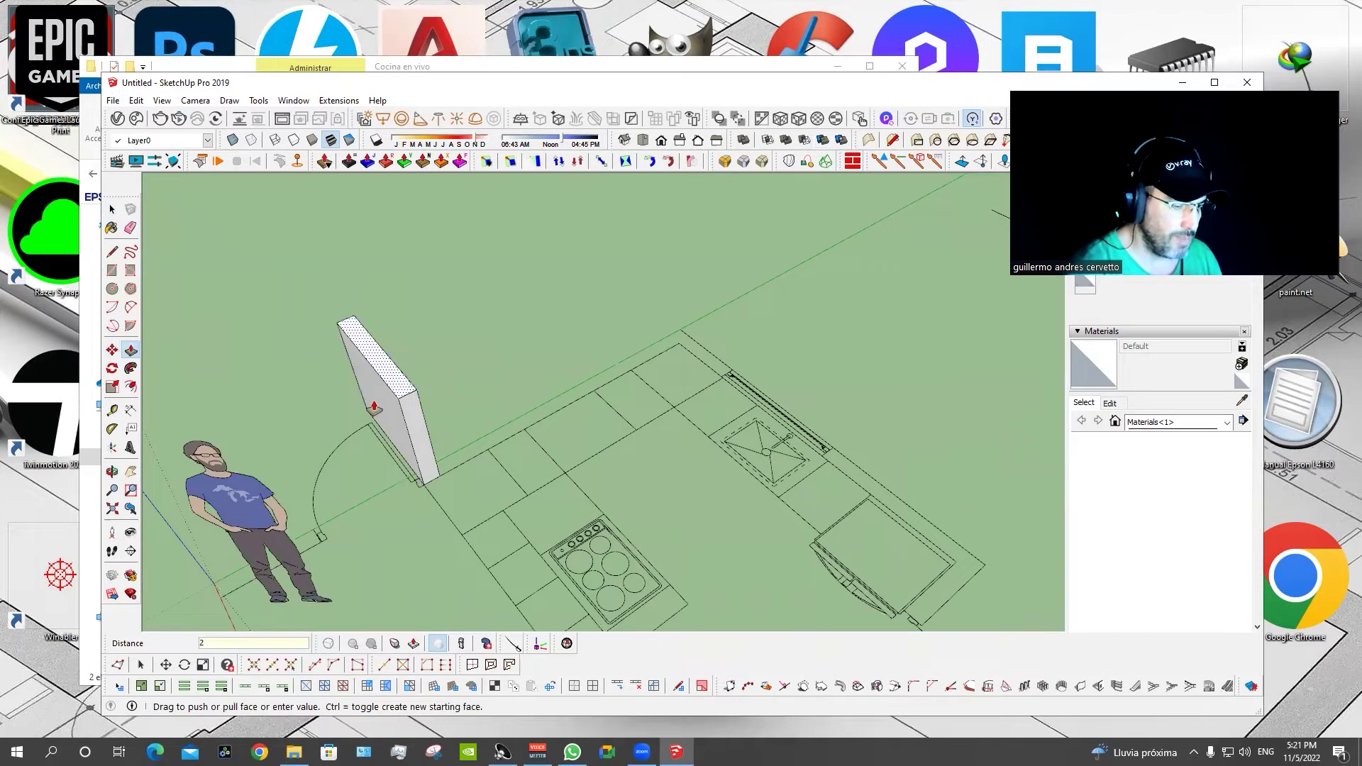
{"action": "type", "text": "0"}
{"action": "key", "text": "Return"}
{"action": "key", "text": "space"}
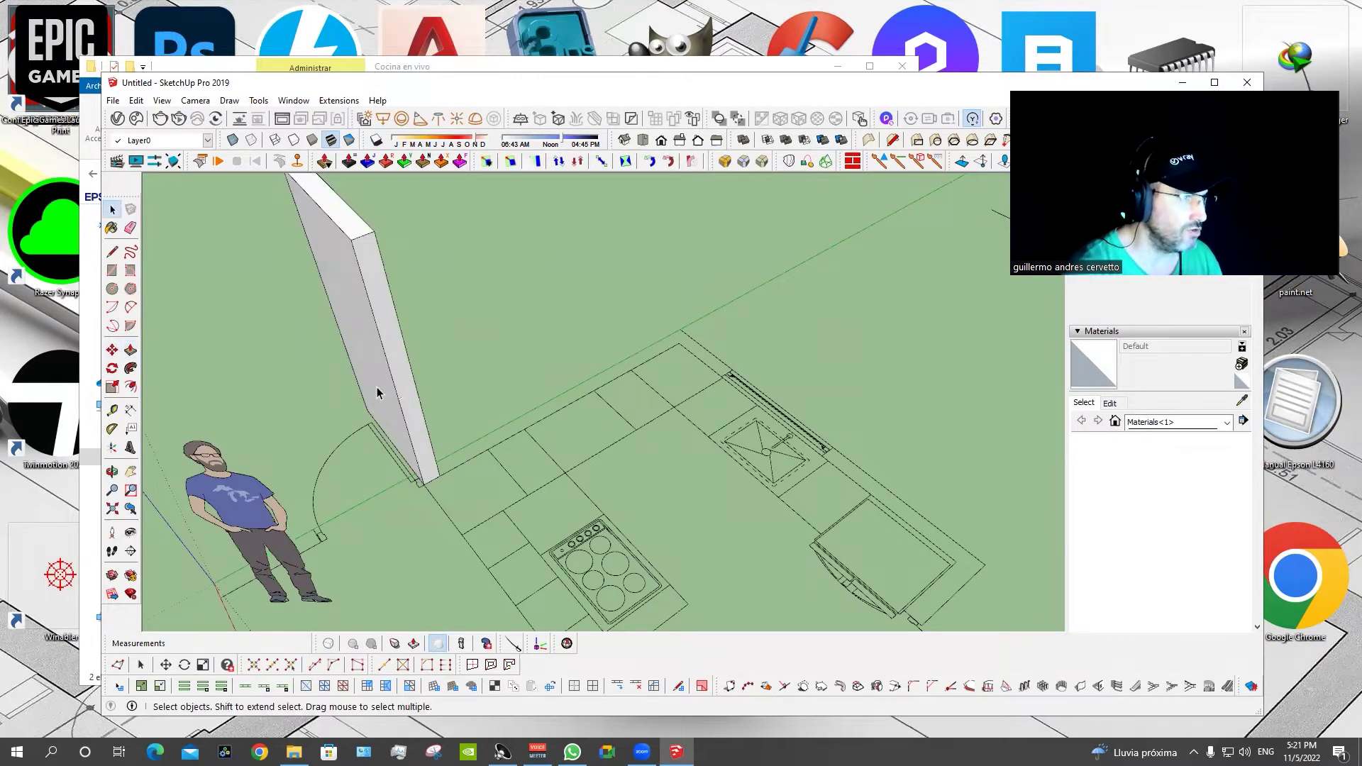
{"action": "triple_click", "coordinate": [380, 376]}
{"action": "key", "text": "ctrl+g"}
{"action": "middle_click_drag", "start_coordinate": [380, 376], "coordinate": [451, 431]}
Rotate the wall block upright along the wall line and scale it along the back wall.
{"action": "key", "text": "q"}
{"action": "left_click", "coordinate": [464, 431]}
{"action": "left_click", "coordinate": [469, 399]}
{"action": "left_click", "coordinate": [568, 380]}
{"action": "key", "text": "s"}
{"action": "left_click_drag", "start_coordinate": [570, 330], "coordinate": [773, 478]}
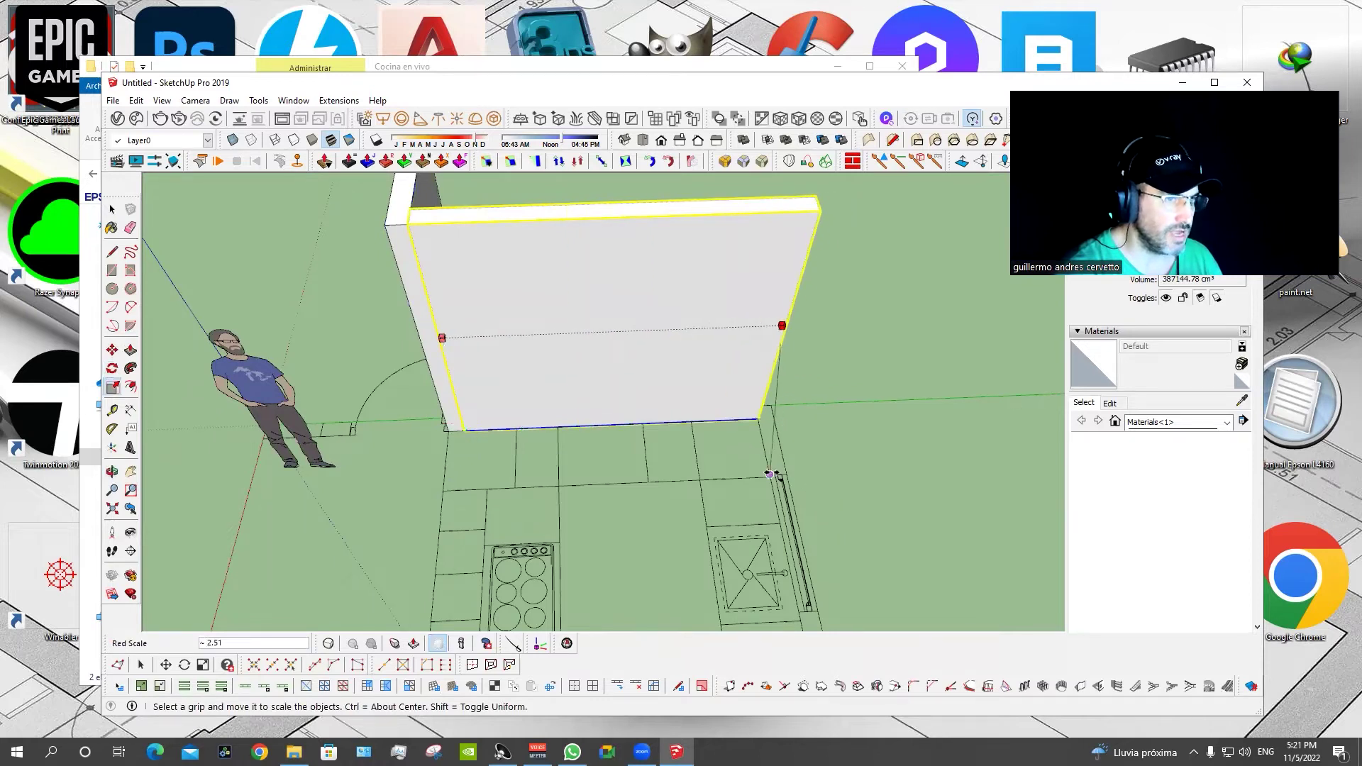
Rotate a 90° copy of the wall, move it into the corner, and stretch its length.
{"action": "key", "text": "q"}
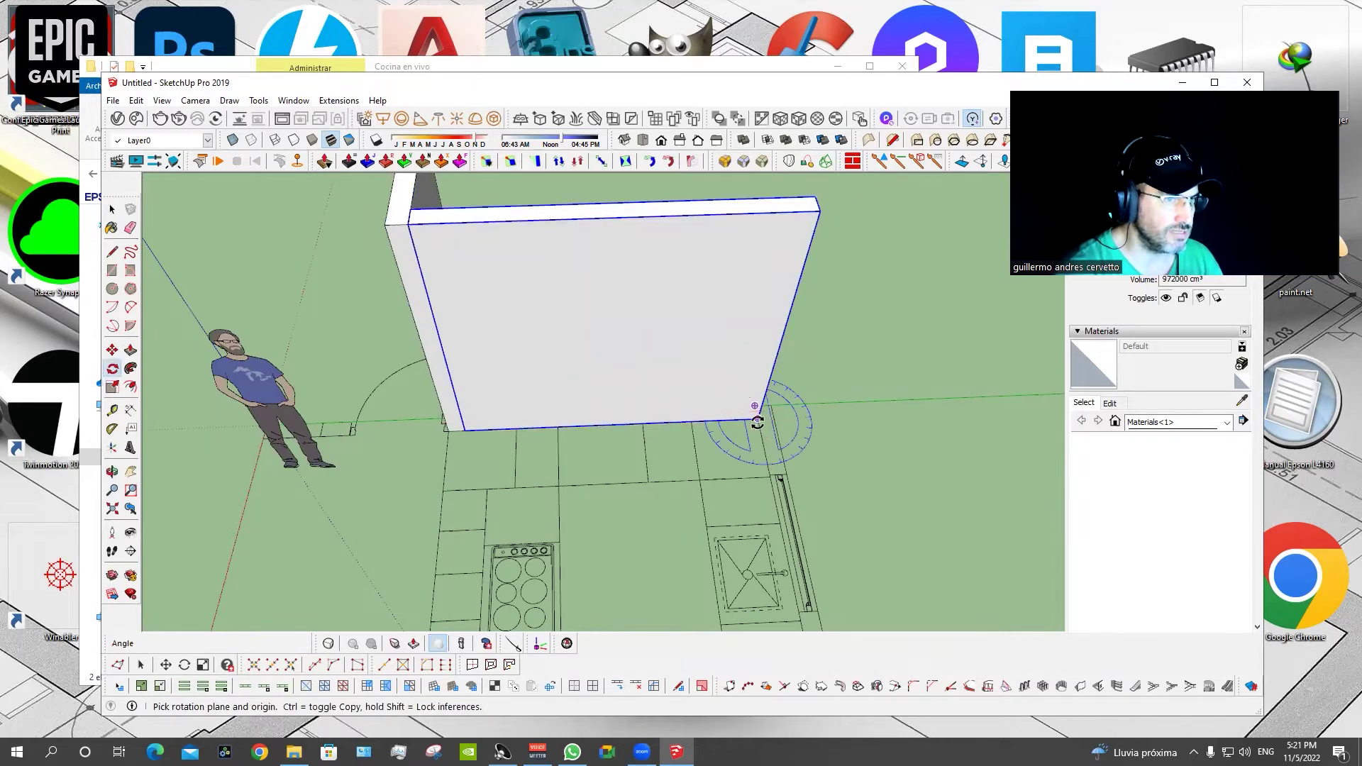
{"action": "left_click", "coordinate": [752, 419]}
{"action": "left_click", "coordinate": [776, 447]}
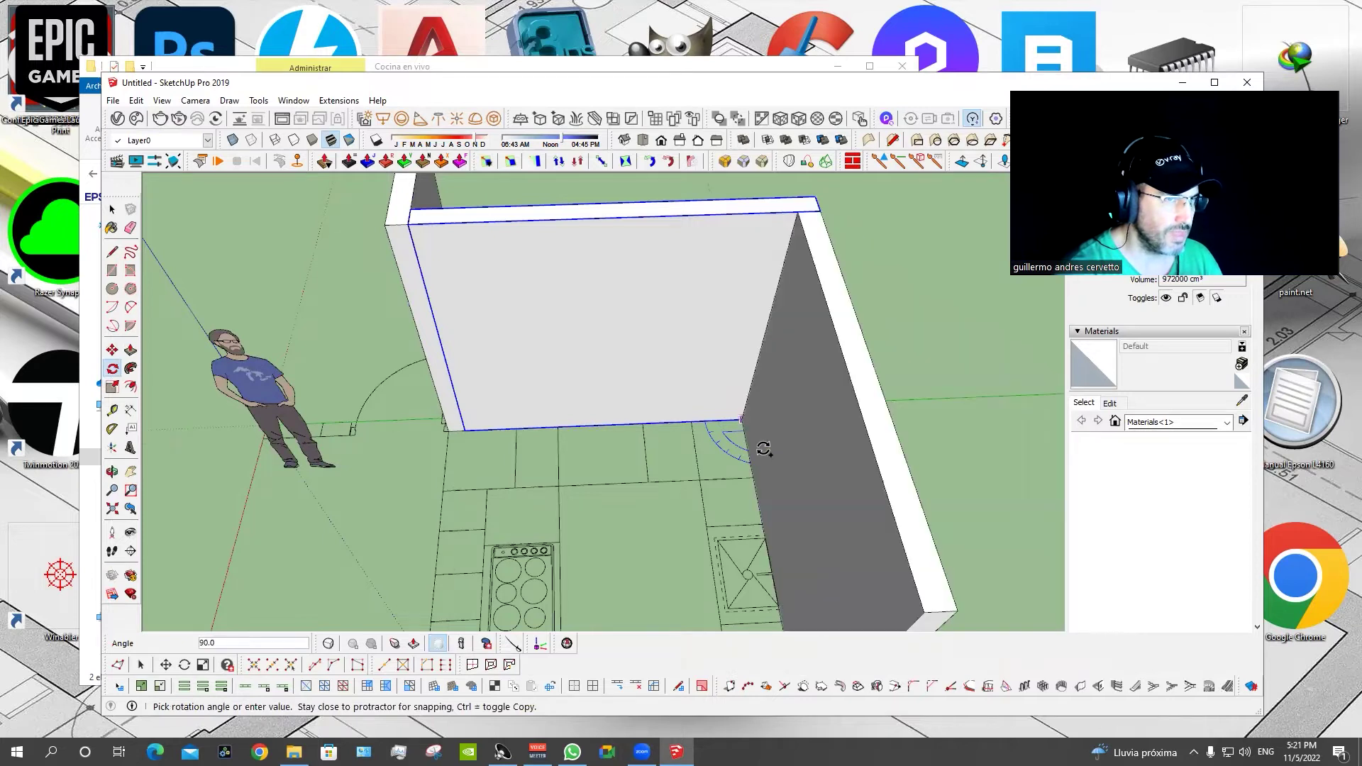
{"action": "key", "text": "m"}
{"action": "left_click", "coordinate": [798, 213]}
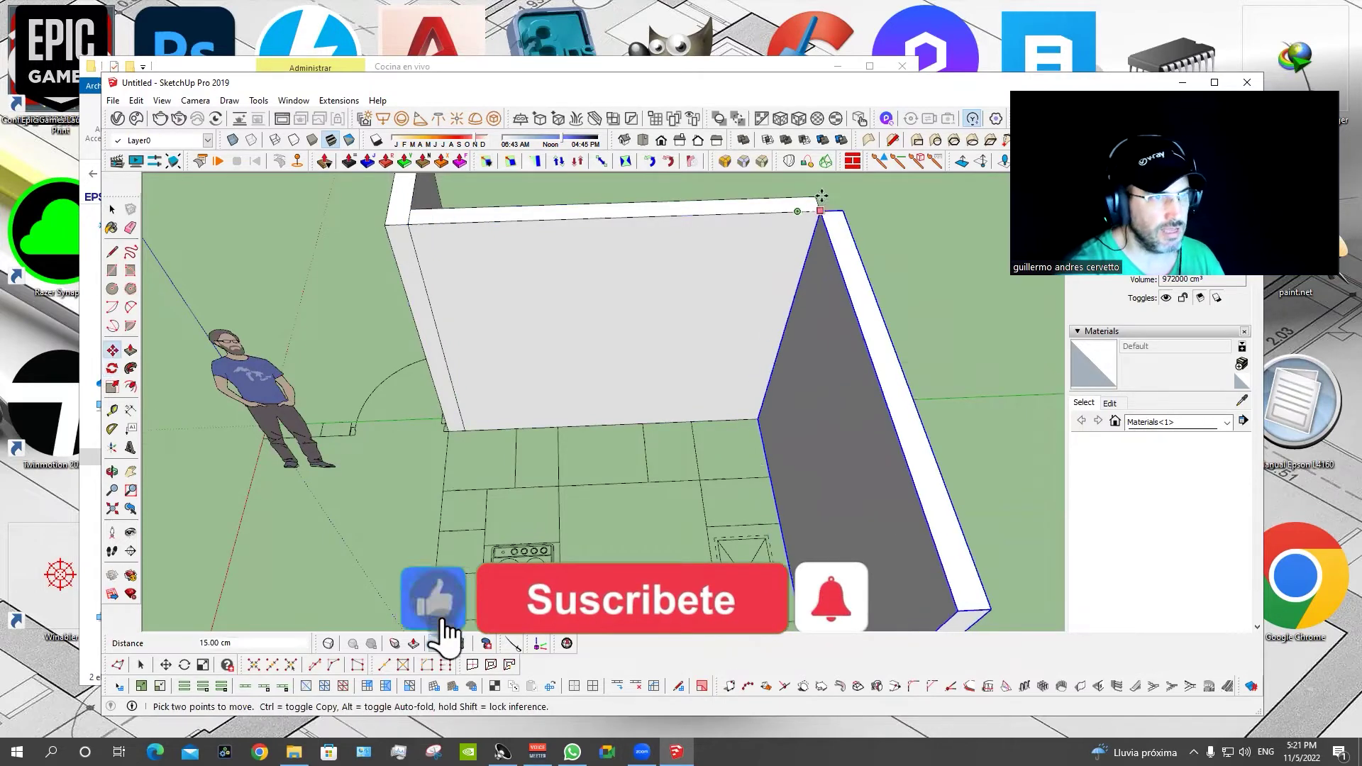
{"action": "left_click", "coordinate": [813, 195]}
{"action": "middle_click_drag", "start_coordinate": [814, 195], "coordinate": [660, 456]}
{"action": "scroll", "coordinate": [660, 456], "scroll_direction": "up", "scroll_amount": 3}
{"action": "key", "text": "s"}
{"action": "mouse_move", "coordinate": [558, 282]}
{"action": "left_mouse_down"}
{"action": "mouse_move", "coordinate": [643, 310]}
{"action": "mouse_move", "coordinate": [627, 310]}
{"action": "left_mouse_up"}
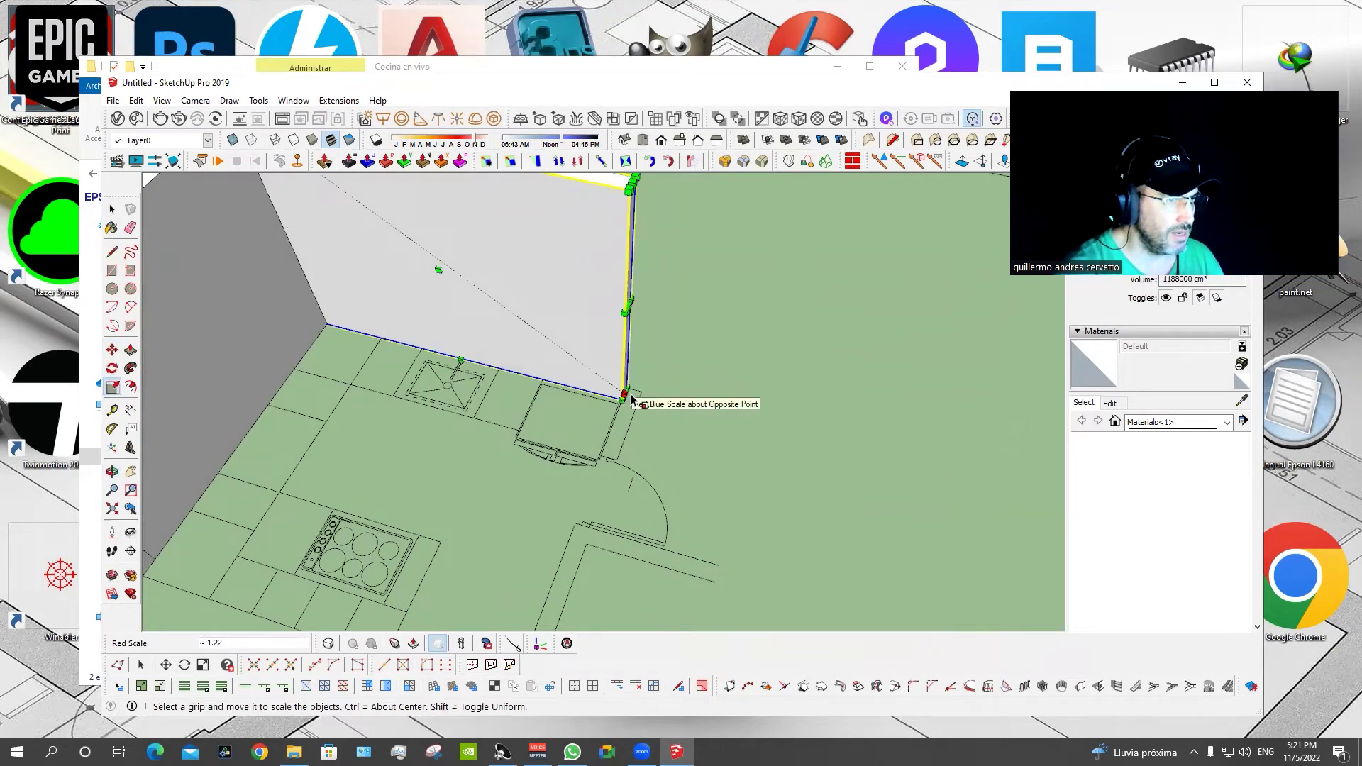
Draw a narrow column footprint beside the door and pull it up to full height.
{"action": "key", "text": "r"}
{"action": "left_click", "coordinate": [641, 391]}
{"action": "scroll", "coordinate": [602, 454], "scroll_direction": "up", "scroll_amount": 3}
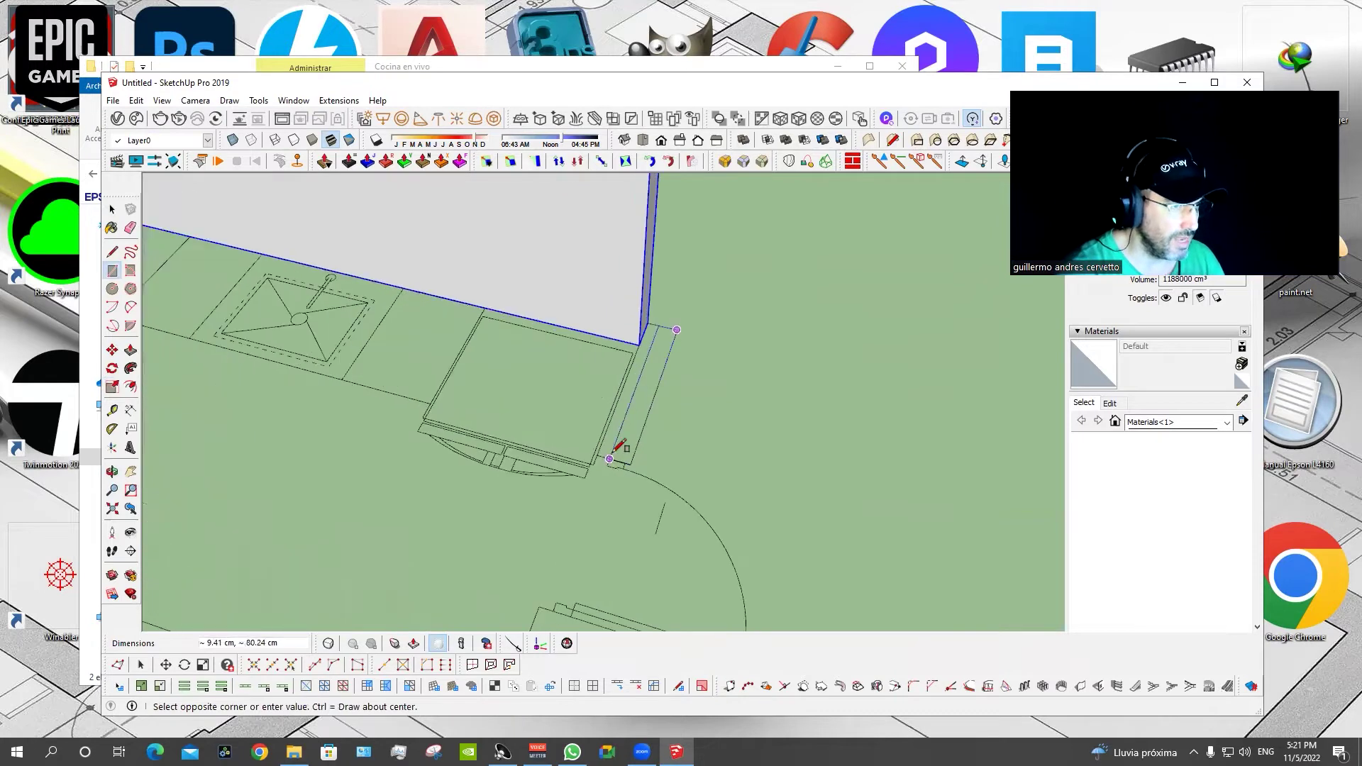
{"action": "left_click", "coordinate": [599, 454]}
{"action": "scroll", "coordinate": [618, 454], "scroll_direction": "down", "scroll_amount": 2}
{"action": "scroll", "coordinate": [638, 444], "scroll_direction": "down", "scroll_amount": 1}
{"action": "key", "text": "p"}
{"action": "scroll", "coordinate": [646, 437], "scroll_direction": "down", "scroll_amount": 2}
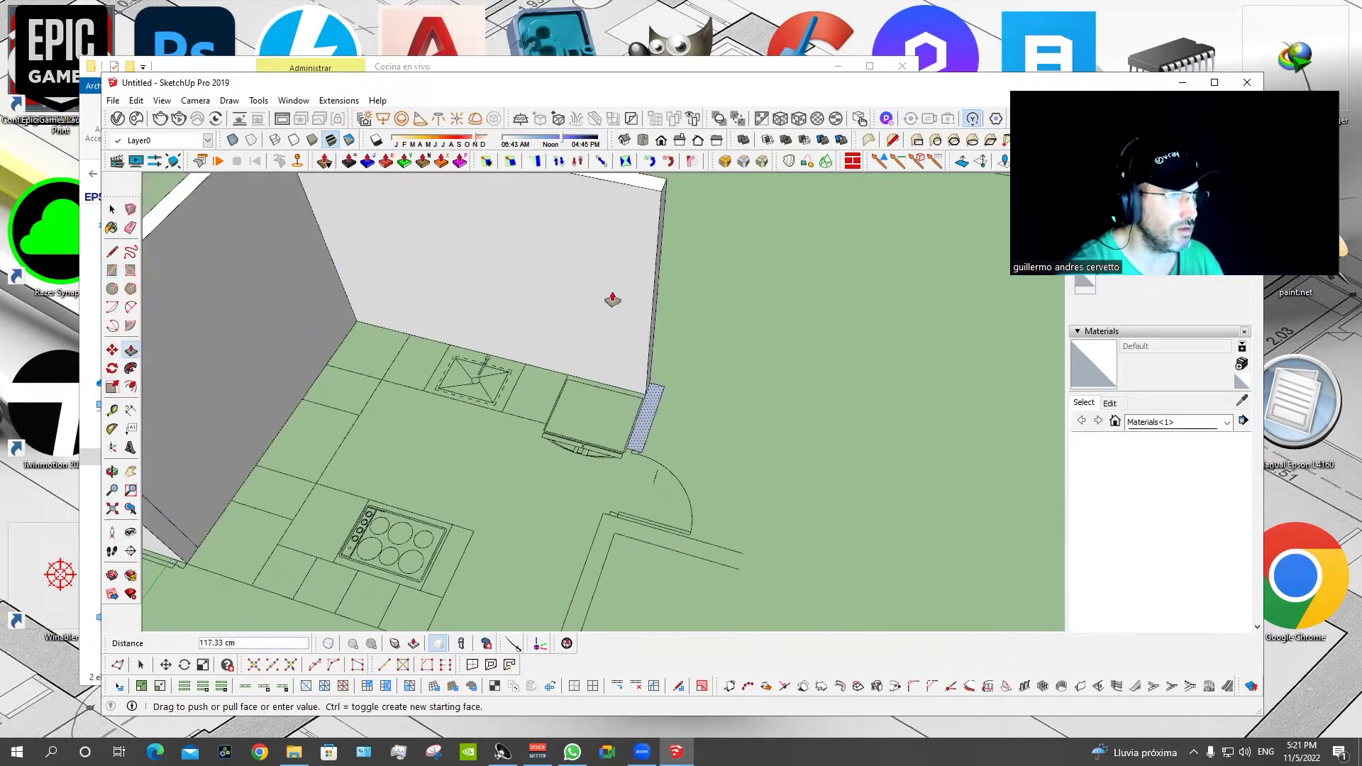
{"action": "left_click", "coordinate": [624, 189]}
{"action": "key", "text": "space"}
{"action": "left_click", "coordinate": [659, 237]}
{"action": "triple_click", "coordinate": [659, 236]}
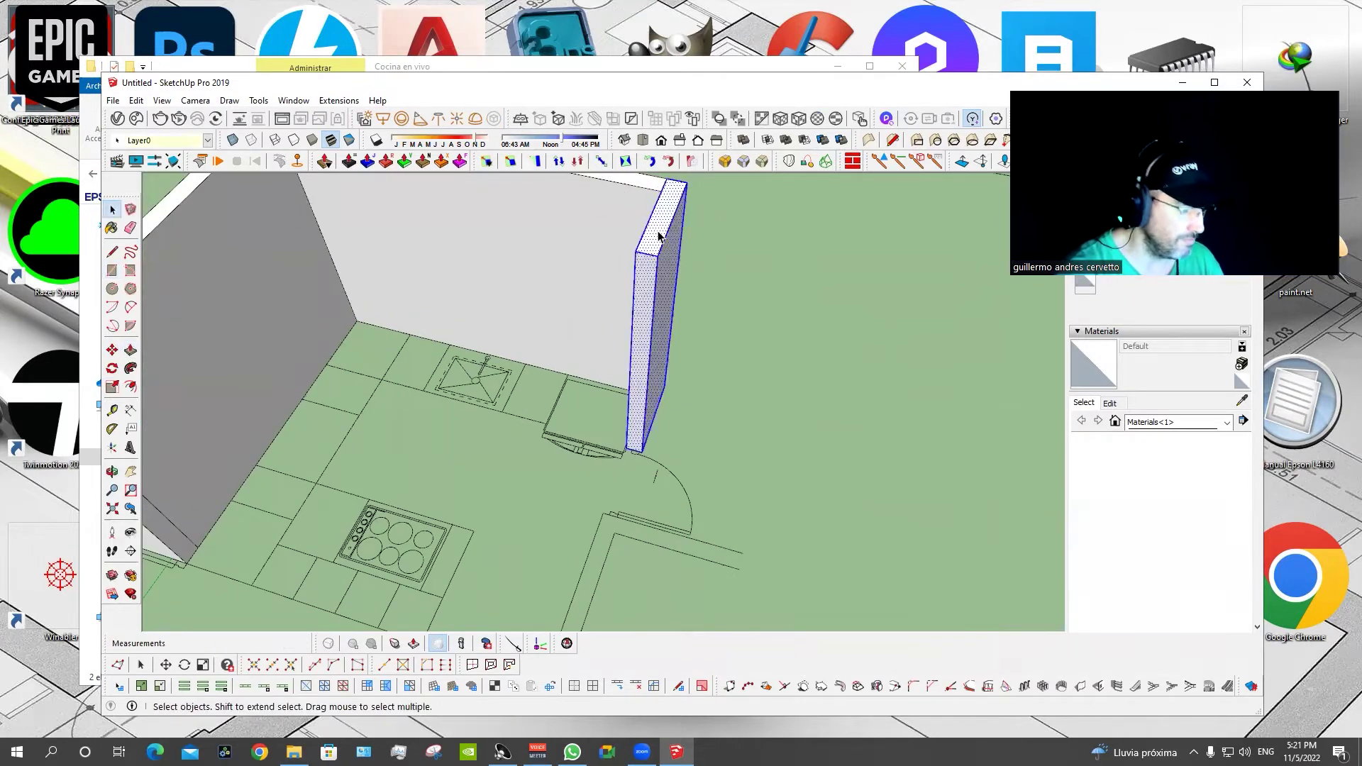
{"action": "middle_click_drag", "start_coordinate": [665, 389], "coordinate": [815, 344]}
{"action": "mouse_move", "coordinate": [818, 480]}
{"action": "middle_mouse_down"}
{"action": "mouse_move", "coordinate": [563, 464]}
{"action": "mouse_move", "coordinate": [461, 419]}
{"action": "middle_mouse_up"}
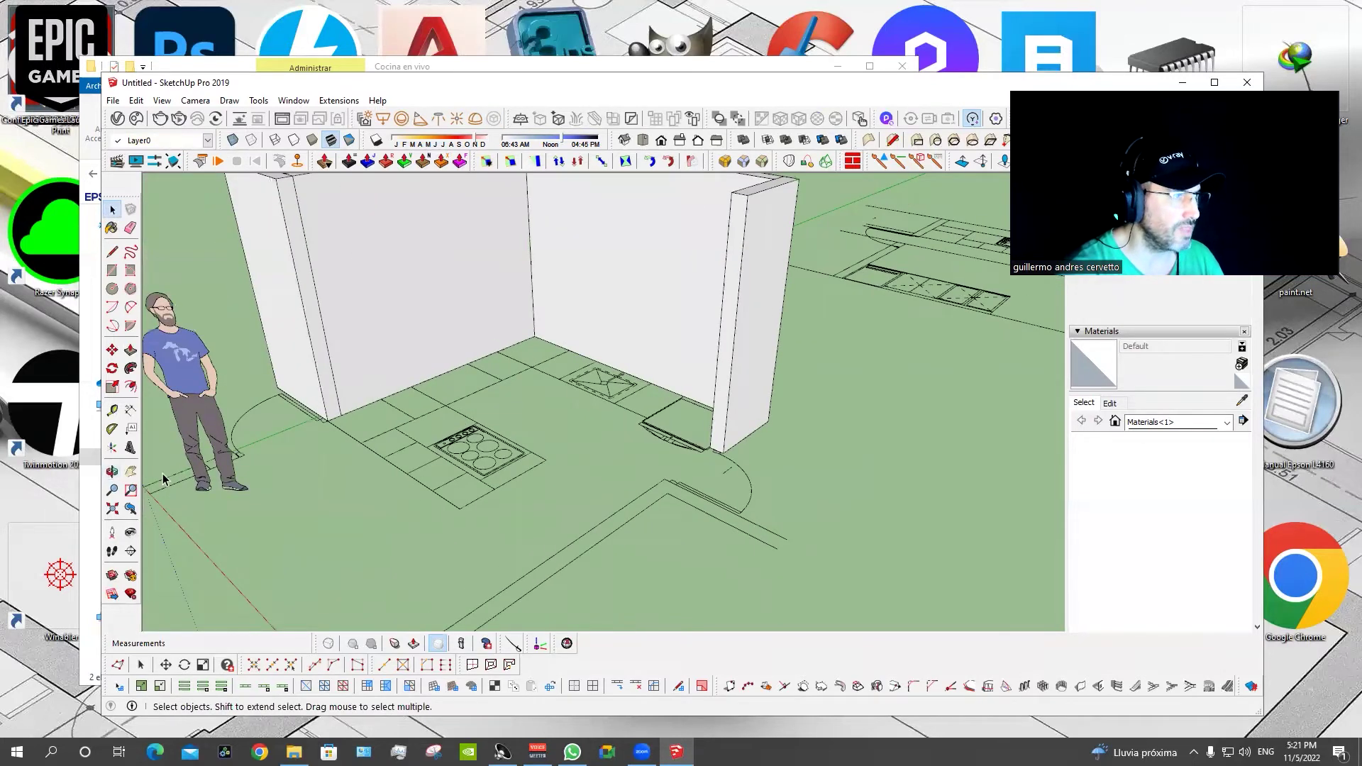
Delete the scale person figure.
{"action": "left_click", "coordinate": [211, 468]}
{"action": "middle_click_drag", "start_coordinate": [210, 468], "coordinate": [509, 462]}
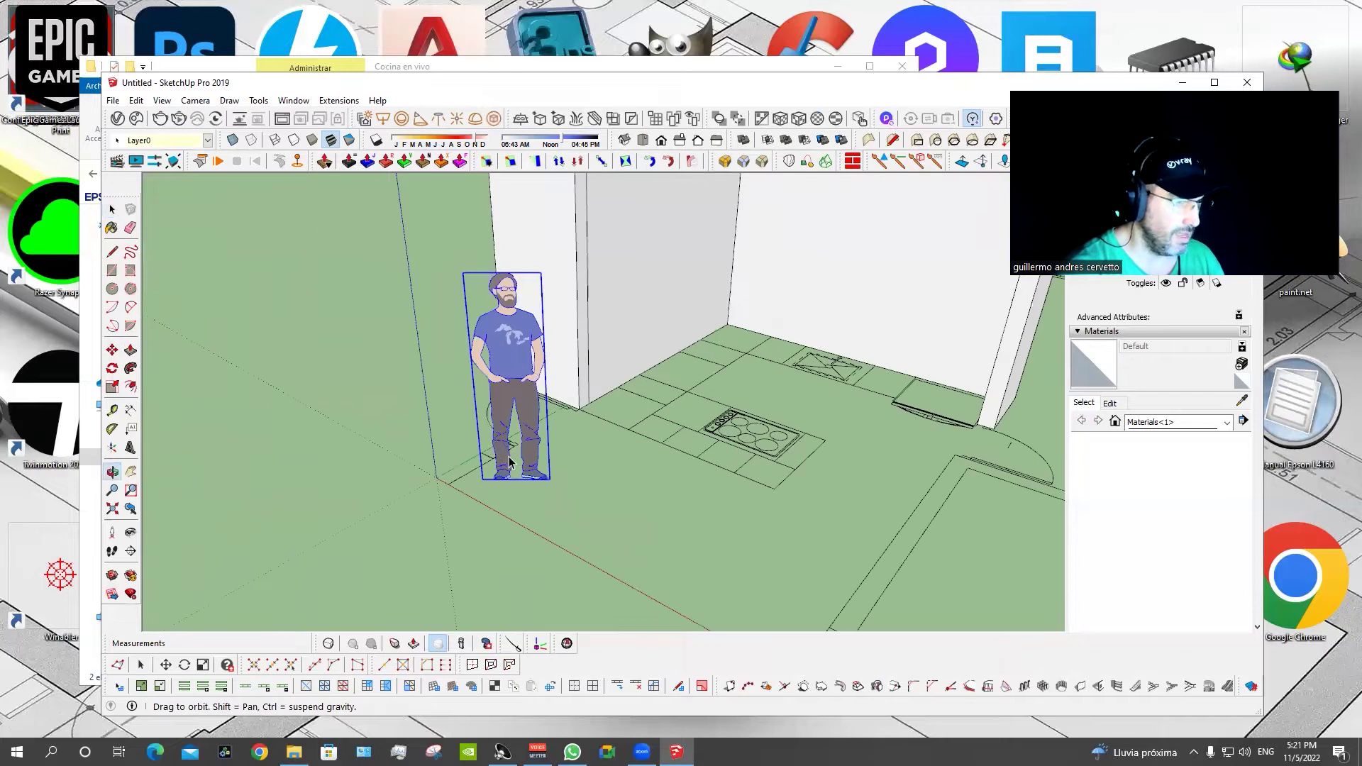
{"action": "key", "text": "Delete"}
Delete the plan drawing above the sink-wall elevation.
{"action": "mouse_move", "coordinate": [624, 398]}
{"action": "middle_mouse_down"}
{"action": "mouse_move", "coordinate": [520, 517]}
{"action": "mouse_move", "coordinate": [444, 552]}
{"action": "middle_mouse_up"}
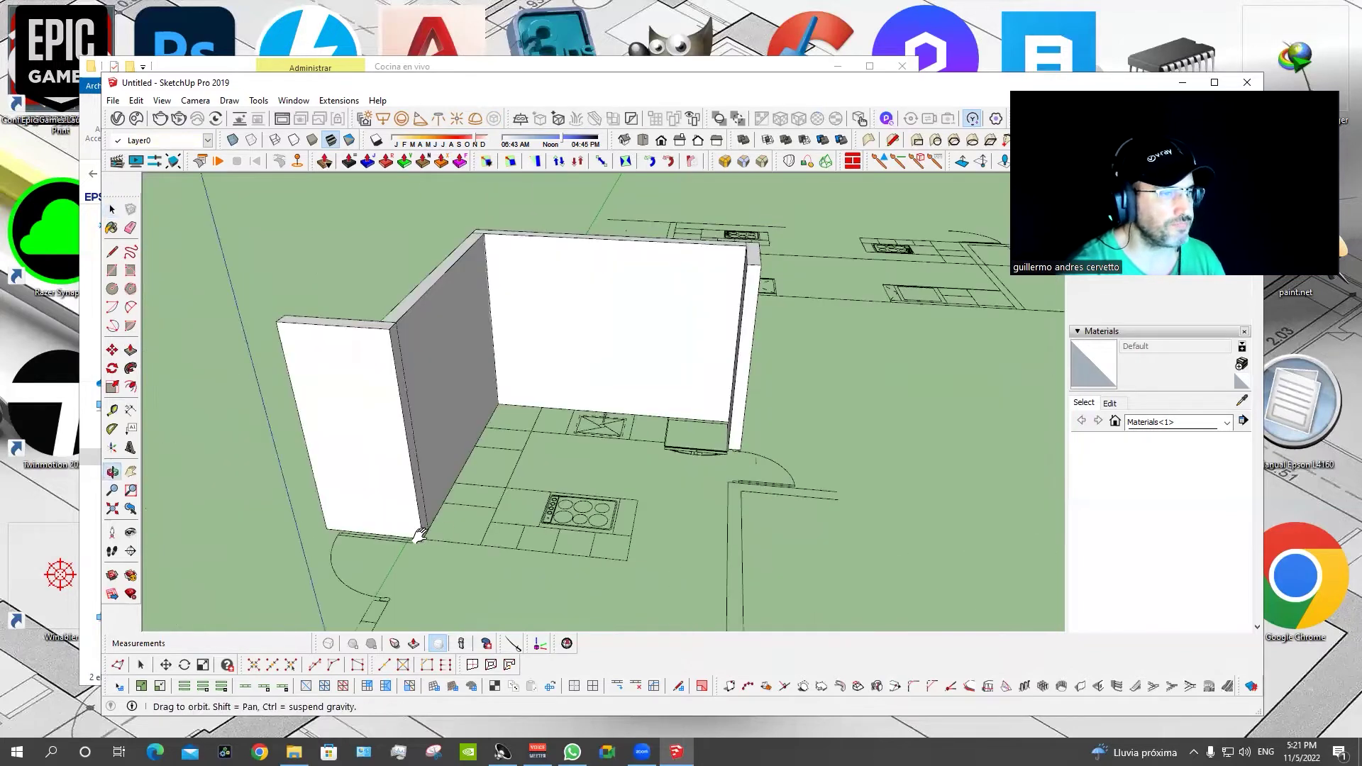
{"action": "mouse_move", "coordinate": [607, 352]}
{"action": "middle_mouse_down"}
{"action": "mouse_move", "coordinate": [717, 368]}
{"action": "mouse_move", "coordinate": [721, 477]}
{"action": "mouse_move", "coordinate": [633, 369]}
{"action": "middle_mouse_up"}
{"action": "scroll", "coordinate": [539, 462], "scroll_direction": "up", "scroll_amount": 2}
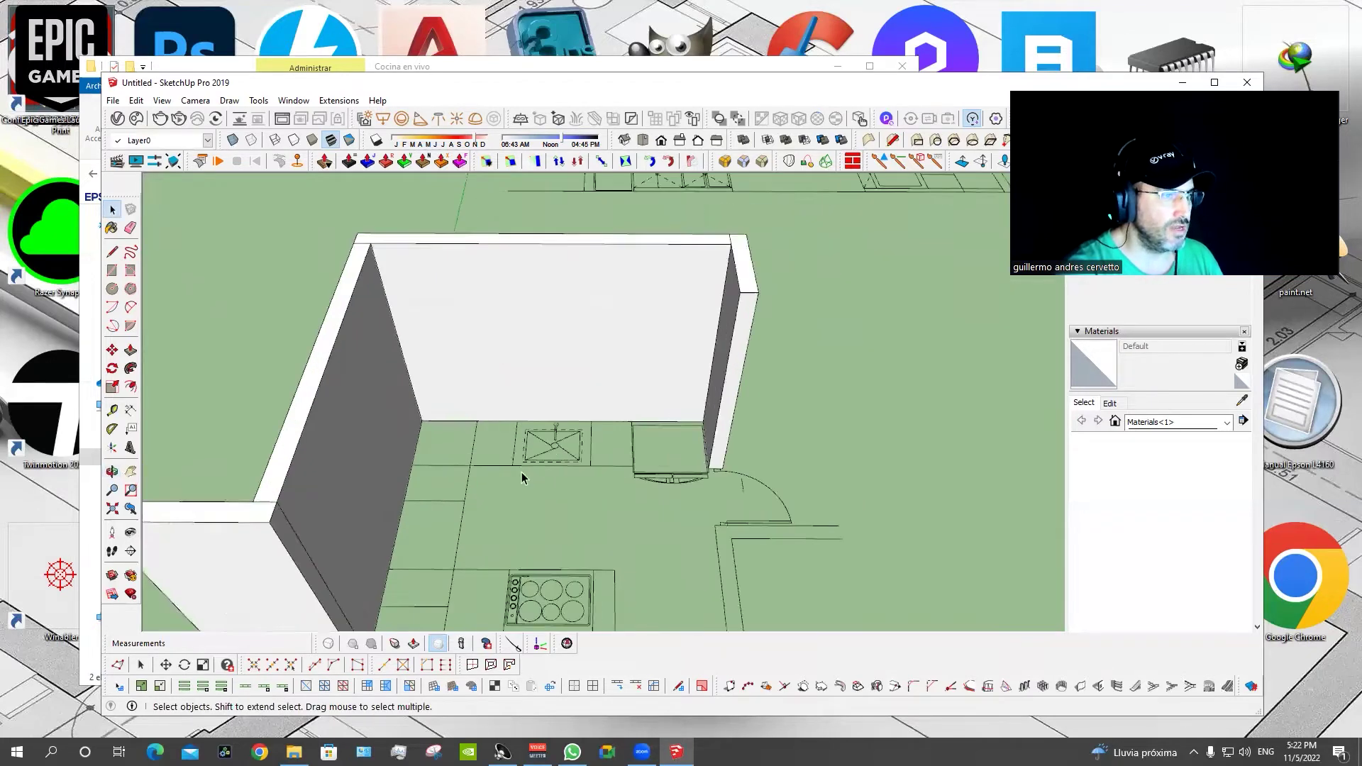
{"action": "scroll", "coordinate": [575, 447], "scroll_direction": "up", "scroll_amount": 2}
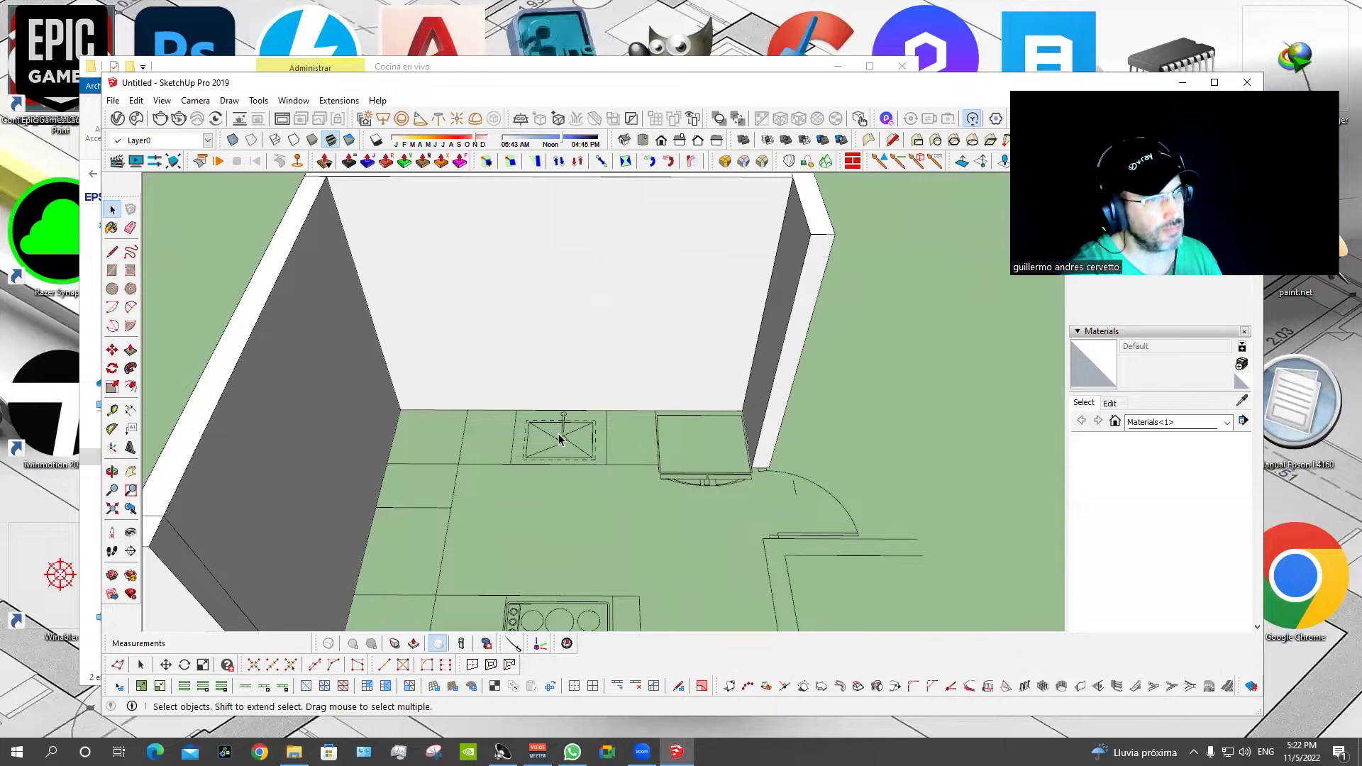
{"action": "scroll", "coordinate": [559, 439], "scroll_direction": "down", "scroll_amount": 5}
{"action": "mouse_move", "coordinate": [937, 325]}
{"action": "middle_mouse_down"}
{"action": "mouse_move", "coordinate": [168, 523]}
{"action": "mouse_move", "coordinate": [231, 502]}
{"action": "mouse_move", "coordinate": [348, 496]}
{"action": "middle_mouse_up"}
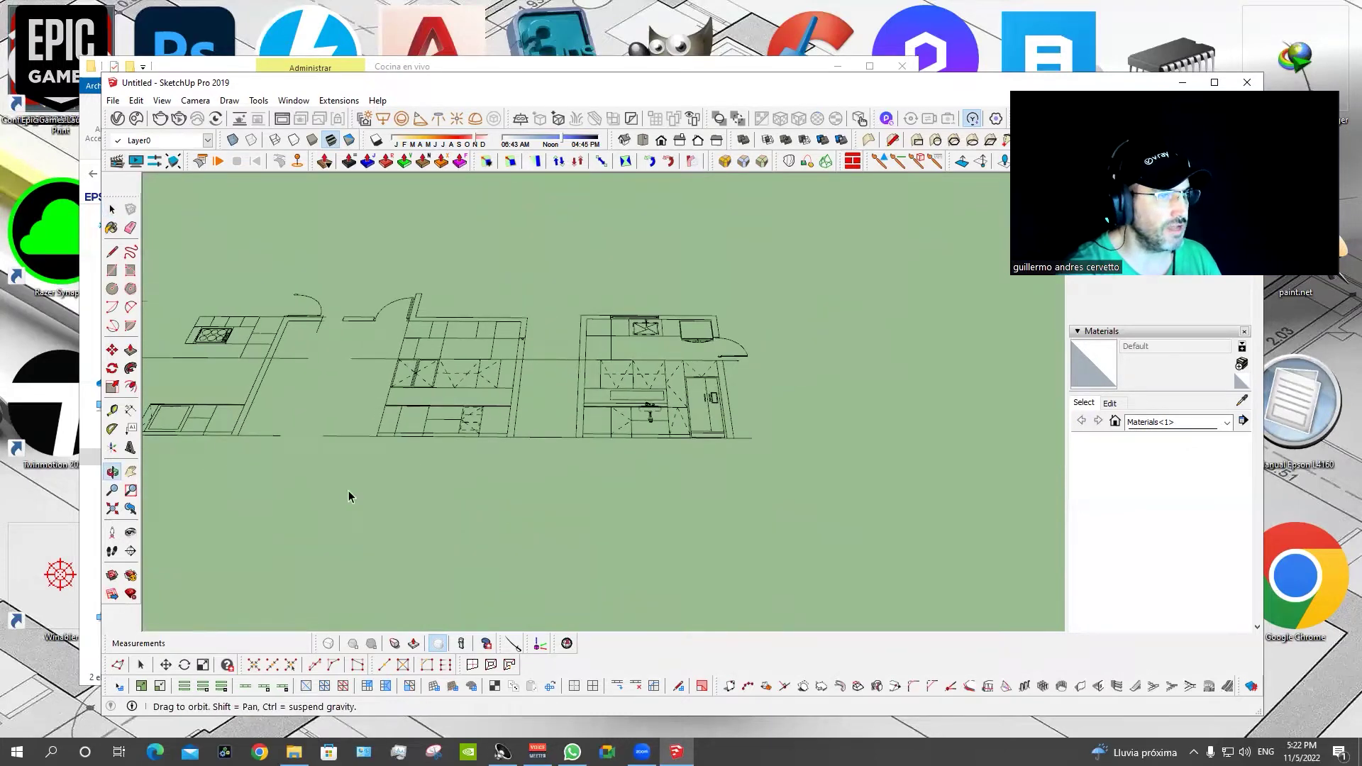
{"action": "scroll", "coordinate": [614, 406], "scroll_direction": "up", "scroll_amount": 3}
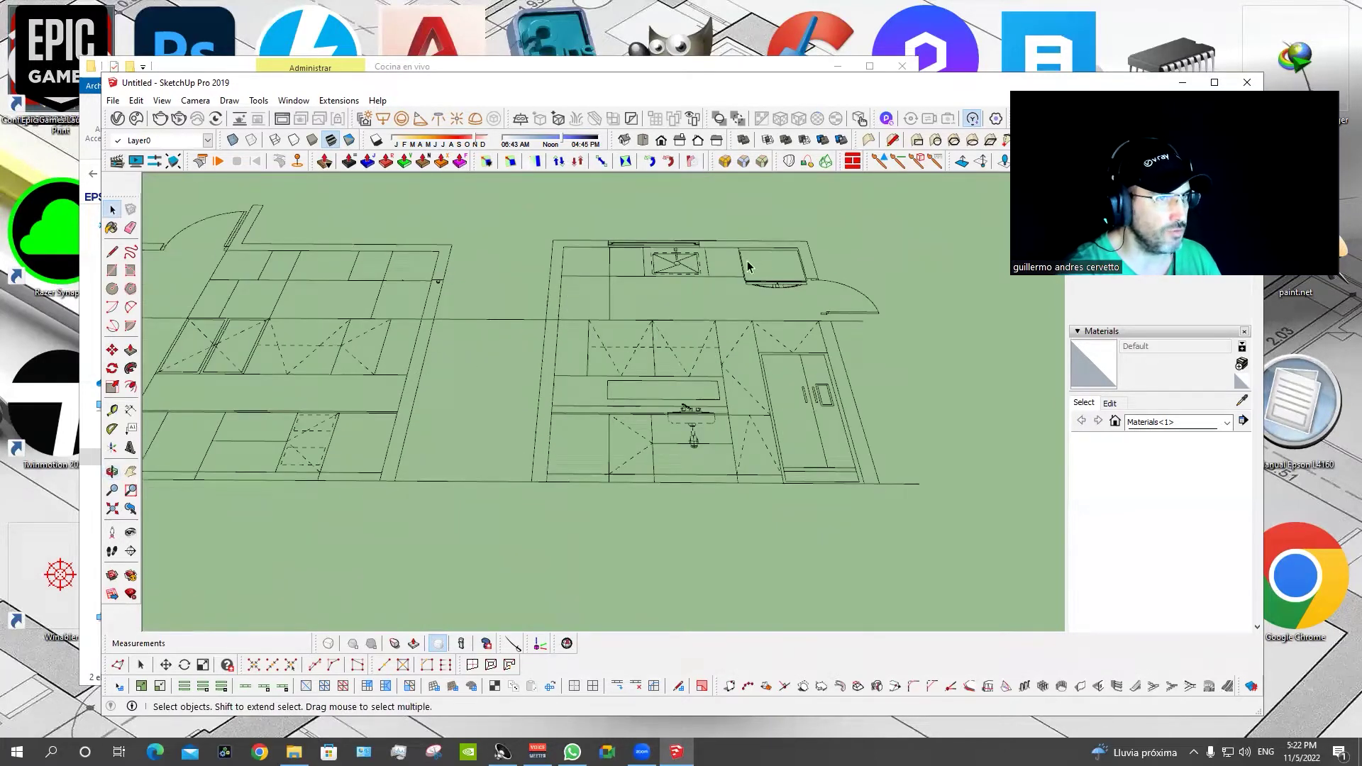
{"action": "key", "text": "Delete"}
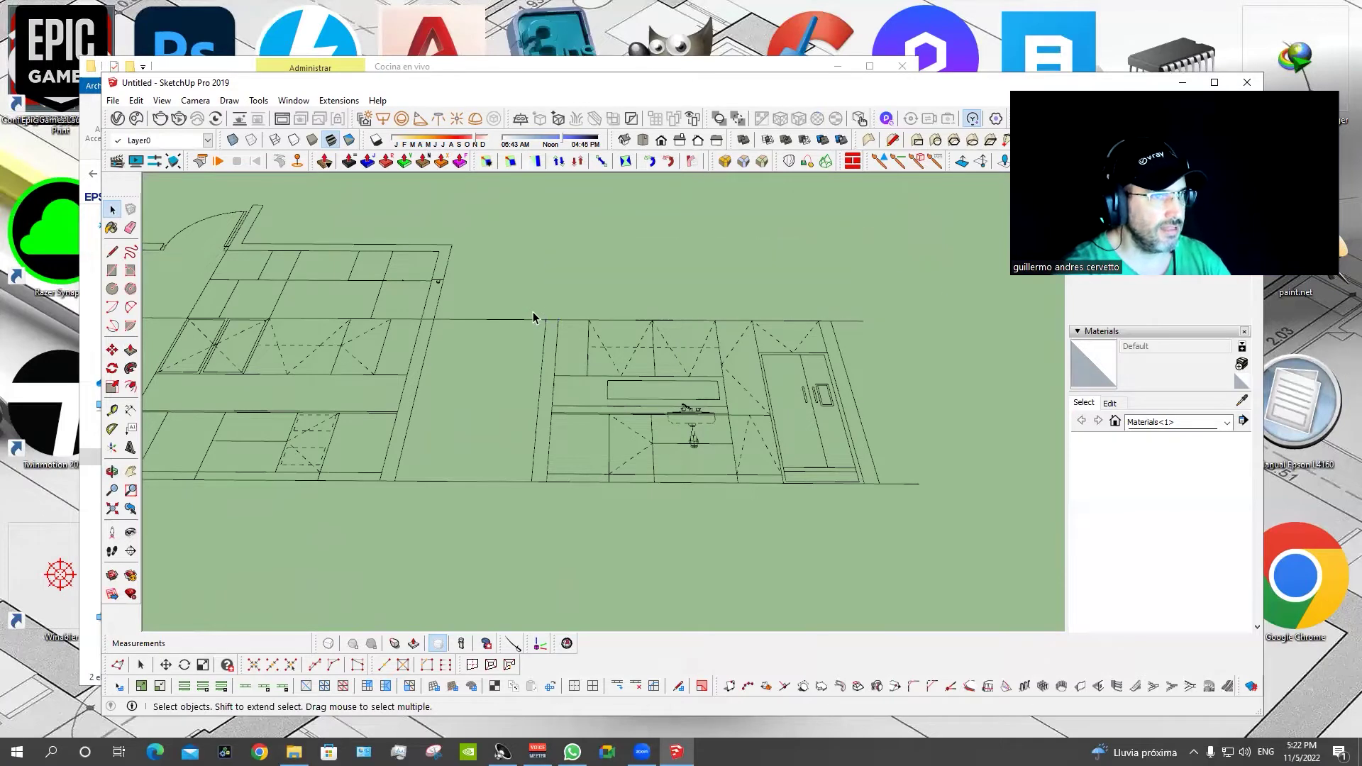
Erase the stray baselines between and beside the drawings.
{"action": "key", "text": "e"}
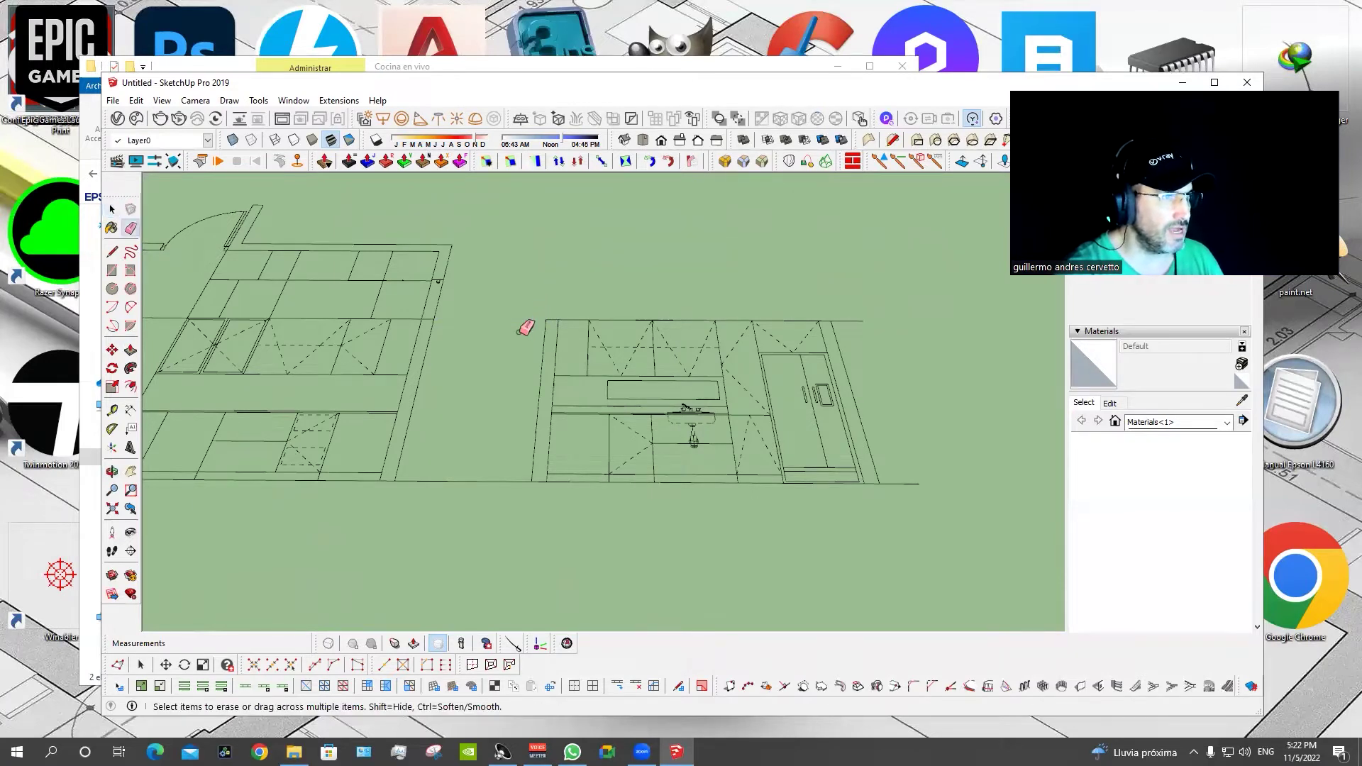
{"action": "left_click_drag", "start_coordinate": [436, 480], "coordinate": [559, 465]}
{"action": "left_click", "coordinate": [908, 485]}
{"action": "key", "text": "space"}
Rotate the sink-wall elevation 90° so it stands upright.
{"action": "left_click_drag", "start_coordinate": [512, 564], "coordinate": [513, 564]}
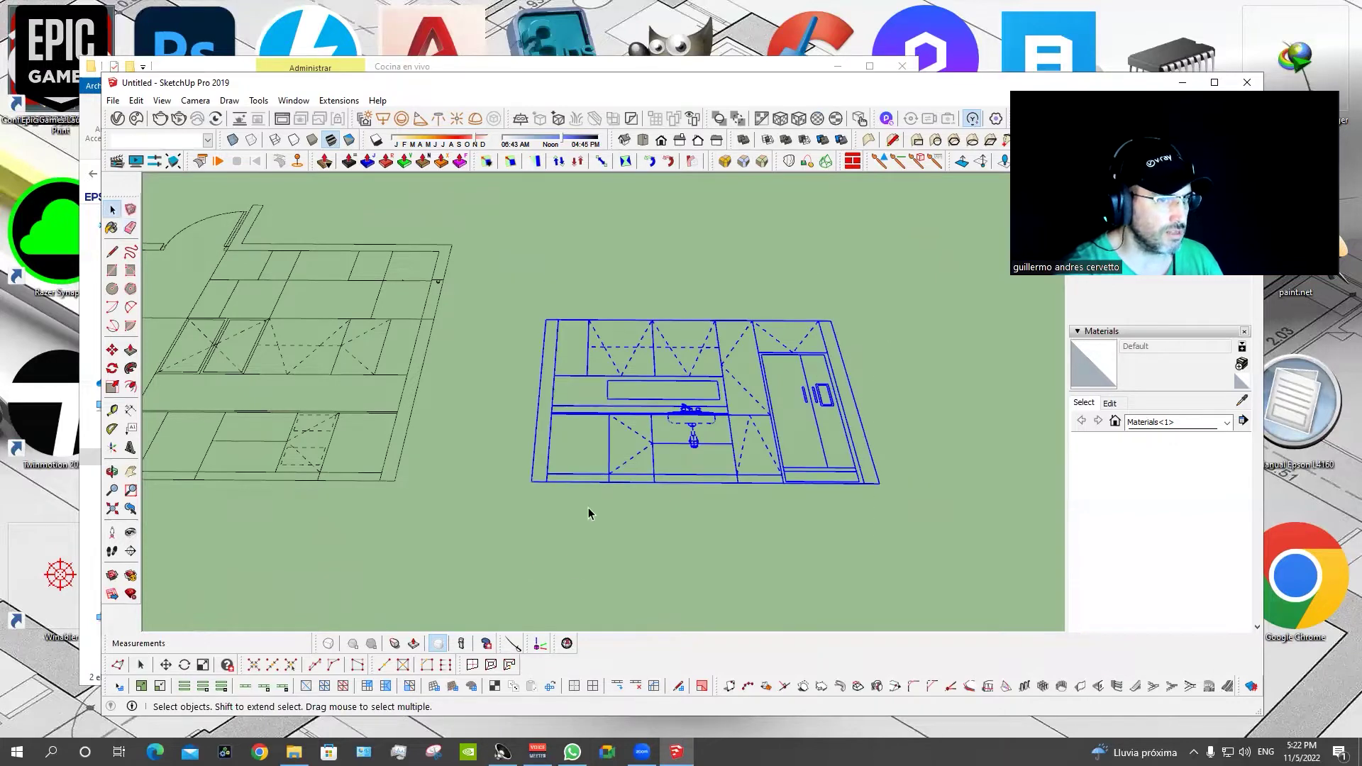
{"action": "key", "text": "q"}
{"action": "left_click", "coordinate": [608, 482]}
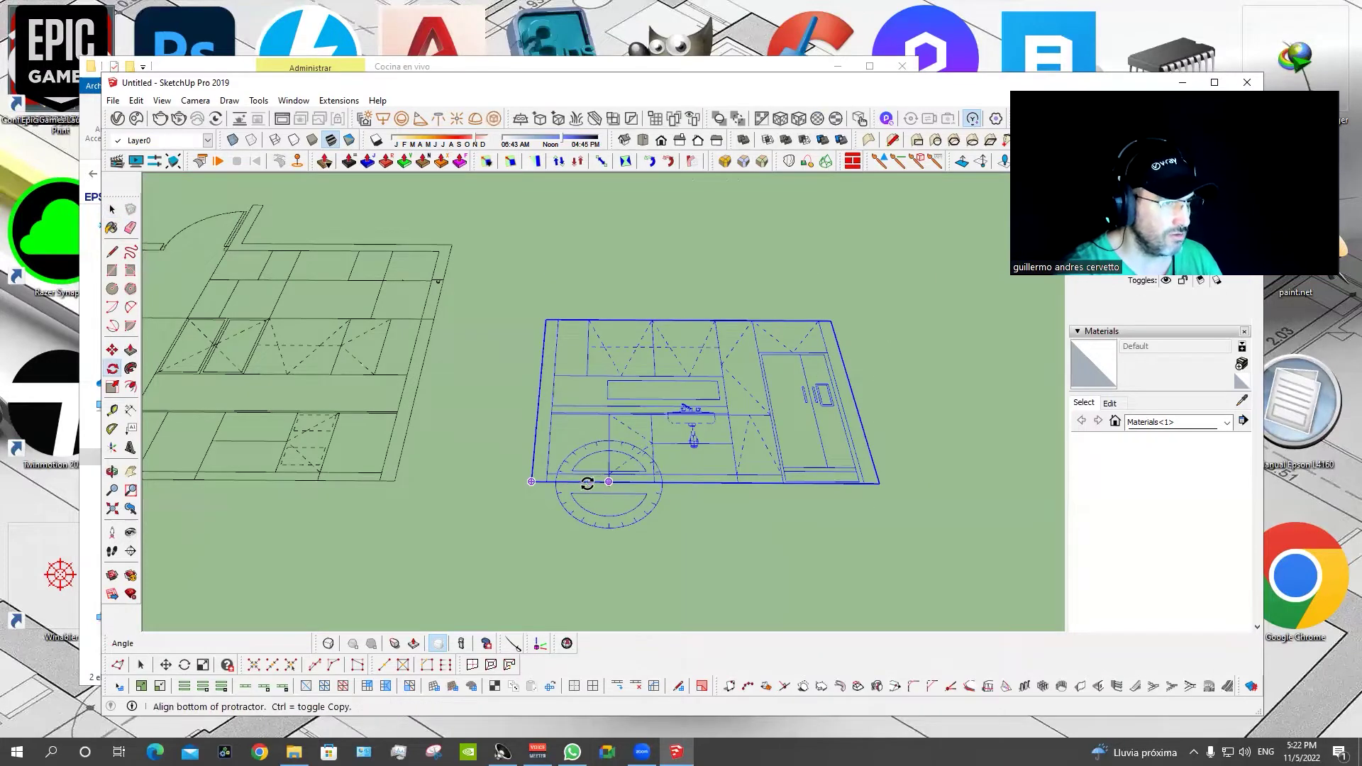
{"action": "key", "text": "Escape"}
{"action": "left_click", "coordinate": [603, 482]}
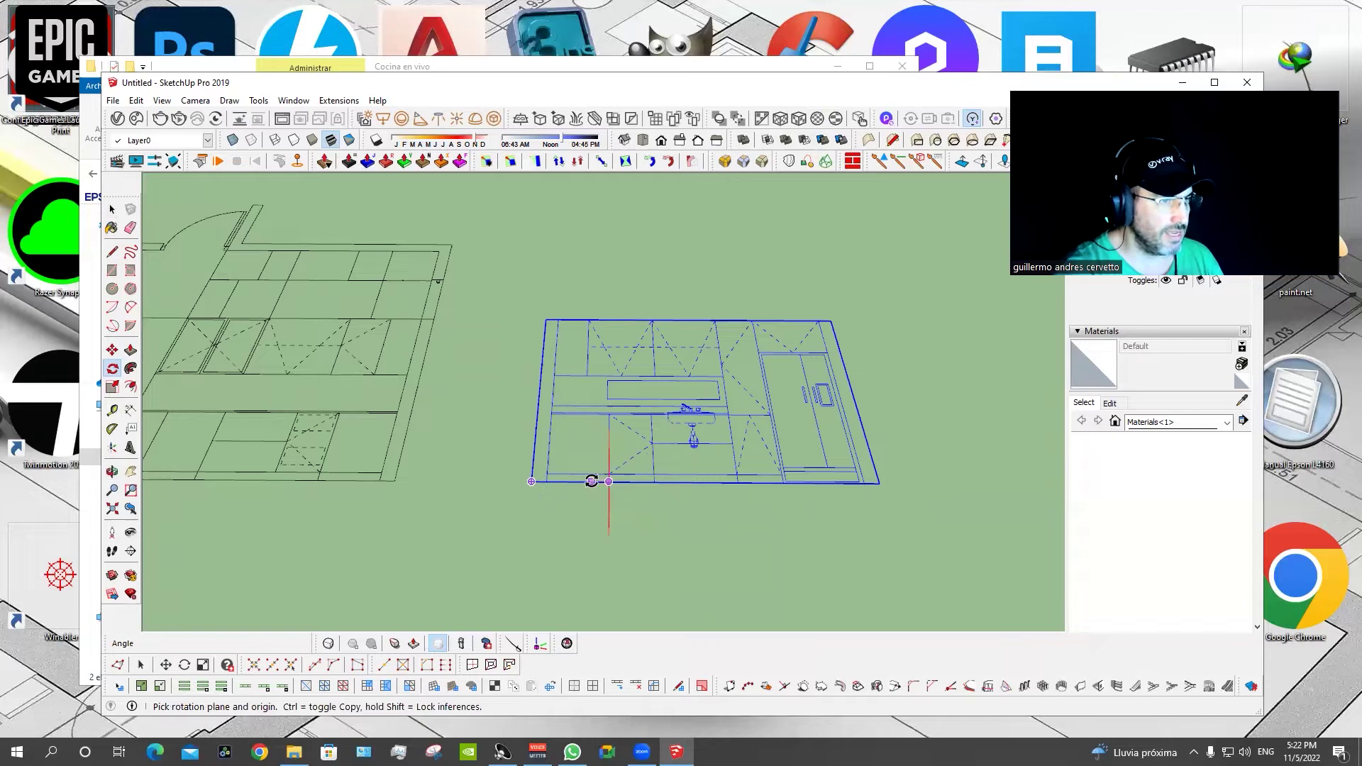
{"action": "mouse_move", "coordinate": [857, 457]}
{"action": "middle_mouse_down"}
{"action": "mouse_move", "coordinate": [456, 280]}
{"action": "mouse_move", "coordinate": [571, 256]}
{"action": "mouse_move", "coordinate": [569, 463]}
{"action": "mouse_move", "coordinate": [675, 524]}
{"action": "middle_mouse_up"}
{"action": "key", "text": "Return"}
Move the upright elevation against the back kitchen wall.
{"action": "key", "text": "m"}
{"action": "left_click", "coordinate": [671, 490]}
{"action": "mouse_move", "coordinate": [426, 511]}
{"action": "middle_mouse_down"}
{"action": "mouse_move", "coordinate": [1136, 437]}
{"action": "mouse_move", "coordinate": [631, 581]}
{"action": "middle_mouse_up"}
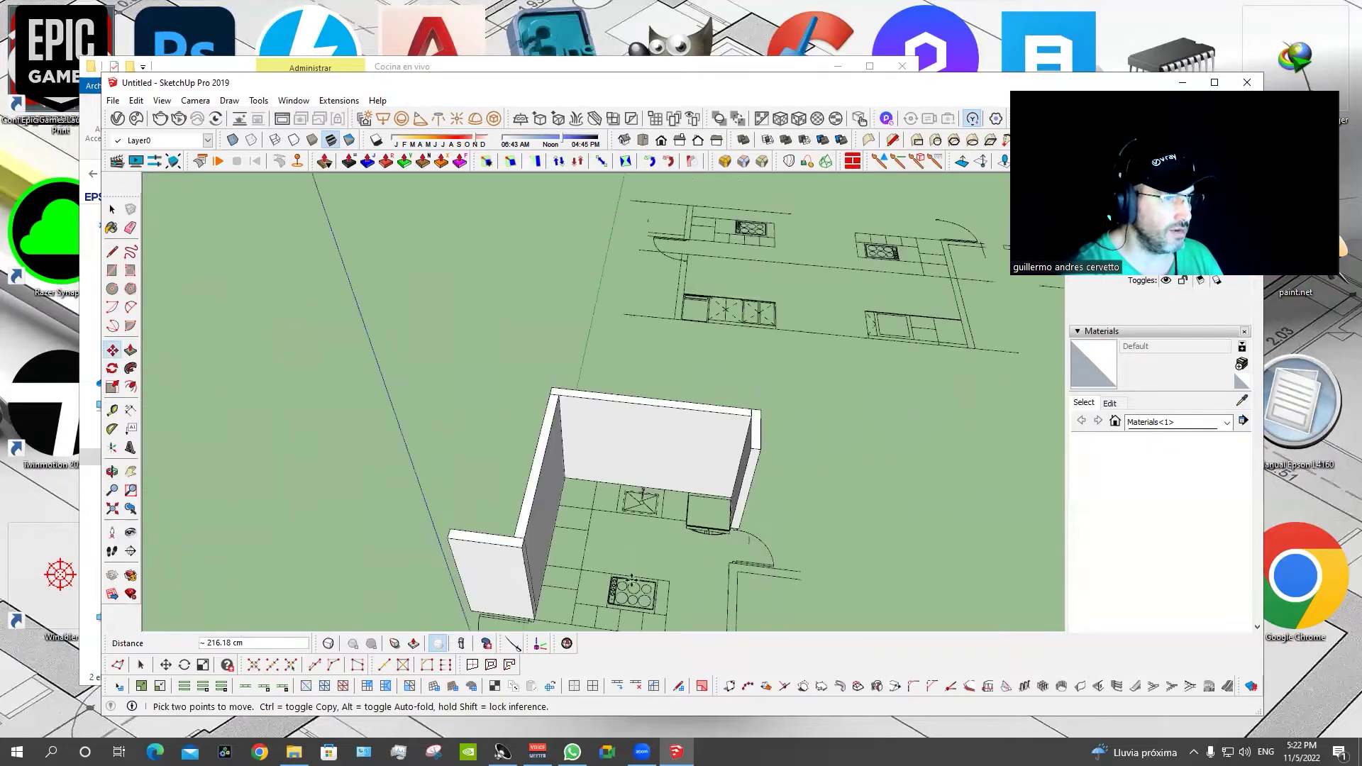
{"action": "scroll", "coordinate": [547, 435], "scroll_direction": "up", "scroll_amount": 5}
{"action": "scroll", "coordinate": [547, 435], "scroll_direction": "up", "scroll_amount": 3}
{"action": "scroll", "coordinate": [546, 437], "scroll_direction": "up", "scroll_amount": 3}
{"action": "scroll", "coordinate": [623, 444], "scroll_direction": "up", "scroll_amount": 3}
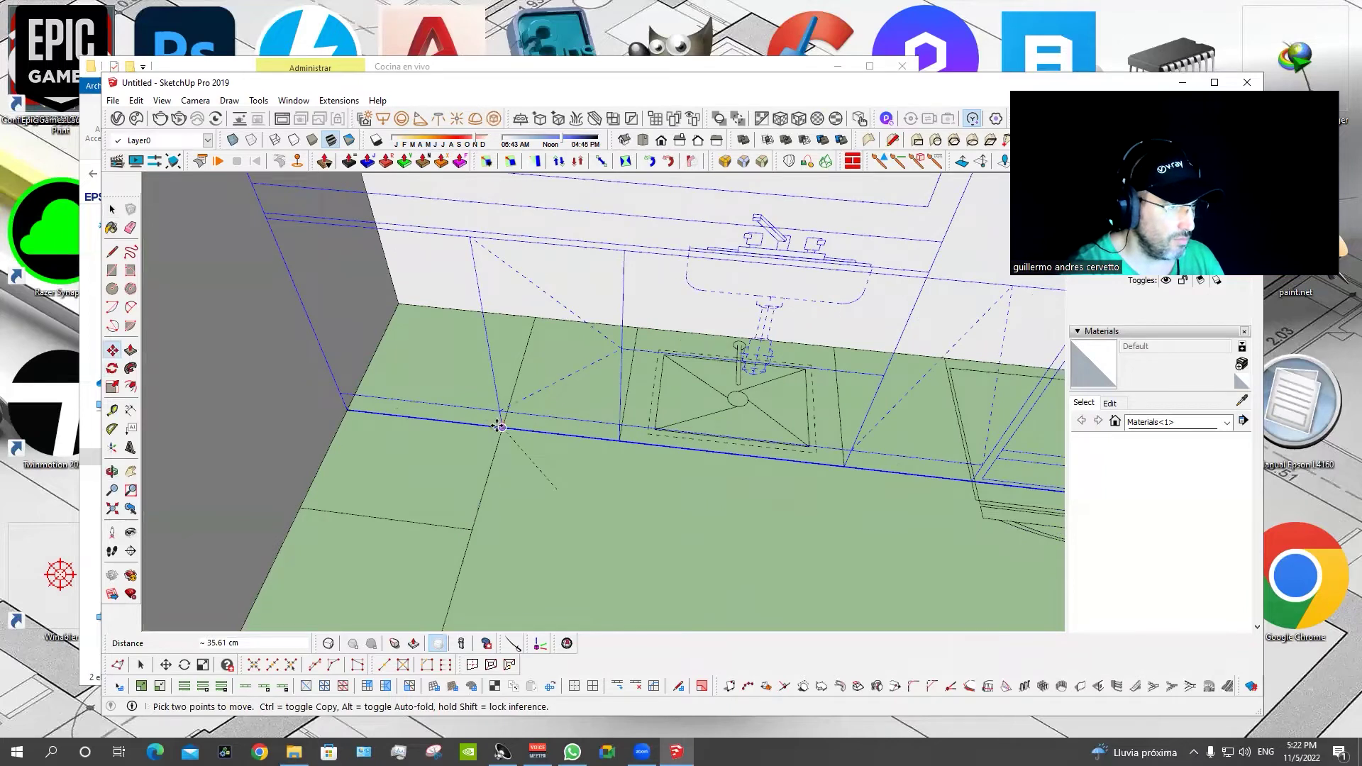
{"action": "scroll", "coordinate": [642, 472], "scroll_direction": "down", "scroll_amount": 3}
{"action": "scroll", "coordinate": [645, 508], "scroll_direction": "down", "scroll_amount": 2}
{"action": "scroll", "coordinate": [697, 486], "scroll_direction": "down", "scroll_amount": 3}
{"action": "mouse_move", "coordinate": [697, 486]}
{"action": "middle_mouse_down"}
{"action": "mouse_move", "coordinate": [555, 481]}
{"action": "mouse_move", "coordinate": [471, 450]}
{"action": "mouse_move", "coordinate": [617, 407]}
{"action": "mouse_move", "coordinate": [547, 478]}
{"action": "mouse_move", "coordinate": [558, 470]}
{"action": "mouse_move", "coordinate": [541, 456]}
{"action": "mouse_move", "coordinate": [654, 225]}
{"action": "mouse_move", "coordinate": [656, 248]}
{"action": "middle_mouse_up"}
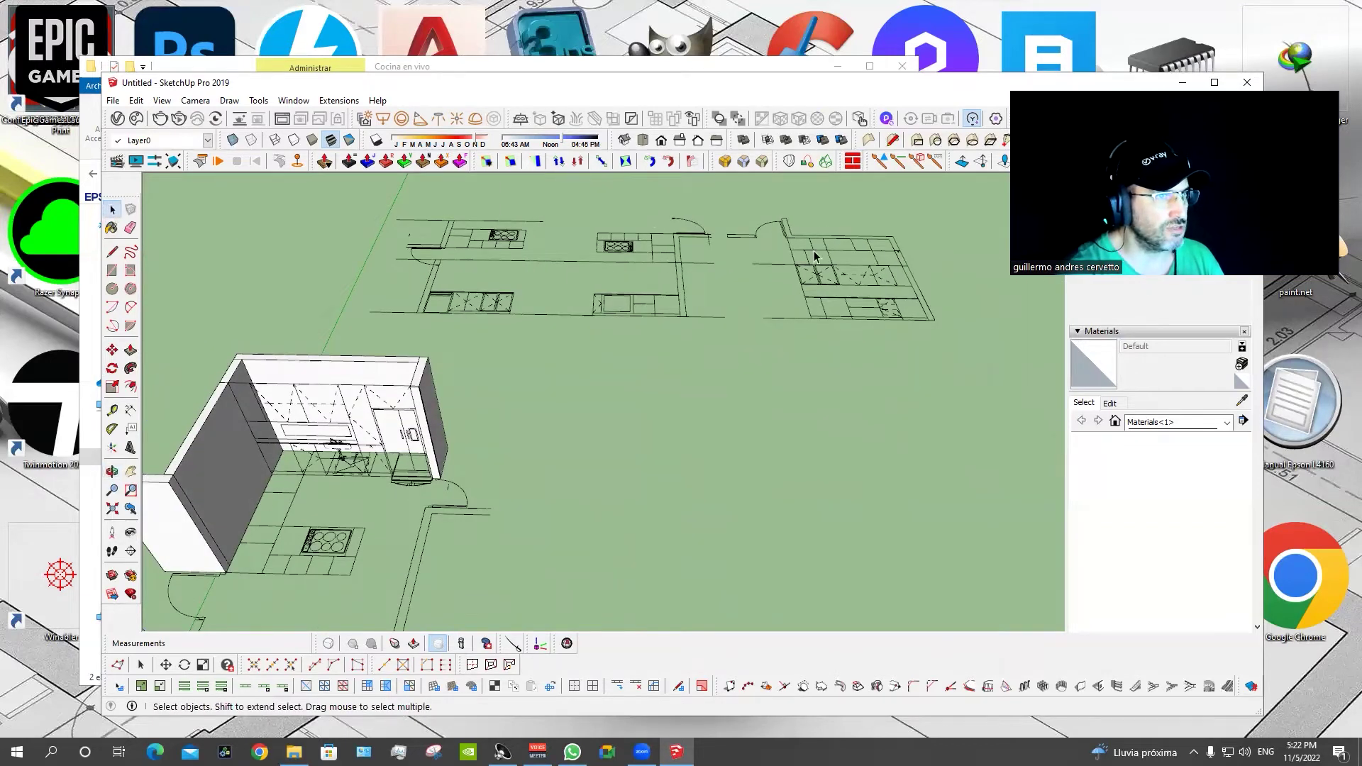
Delete the door, wall and upper cabinets from the second elevation.
{"action": "scroll", "coordinate": [814, 256], "scroll_direction": "up", "scroll_amount": 2}
{"action": "scroll", "coordinate": [815, 253], "scroll_direction": "up", "scroll_amount": 2}
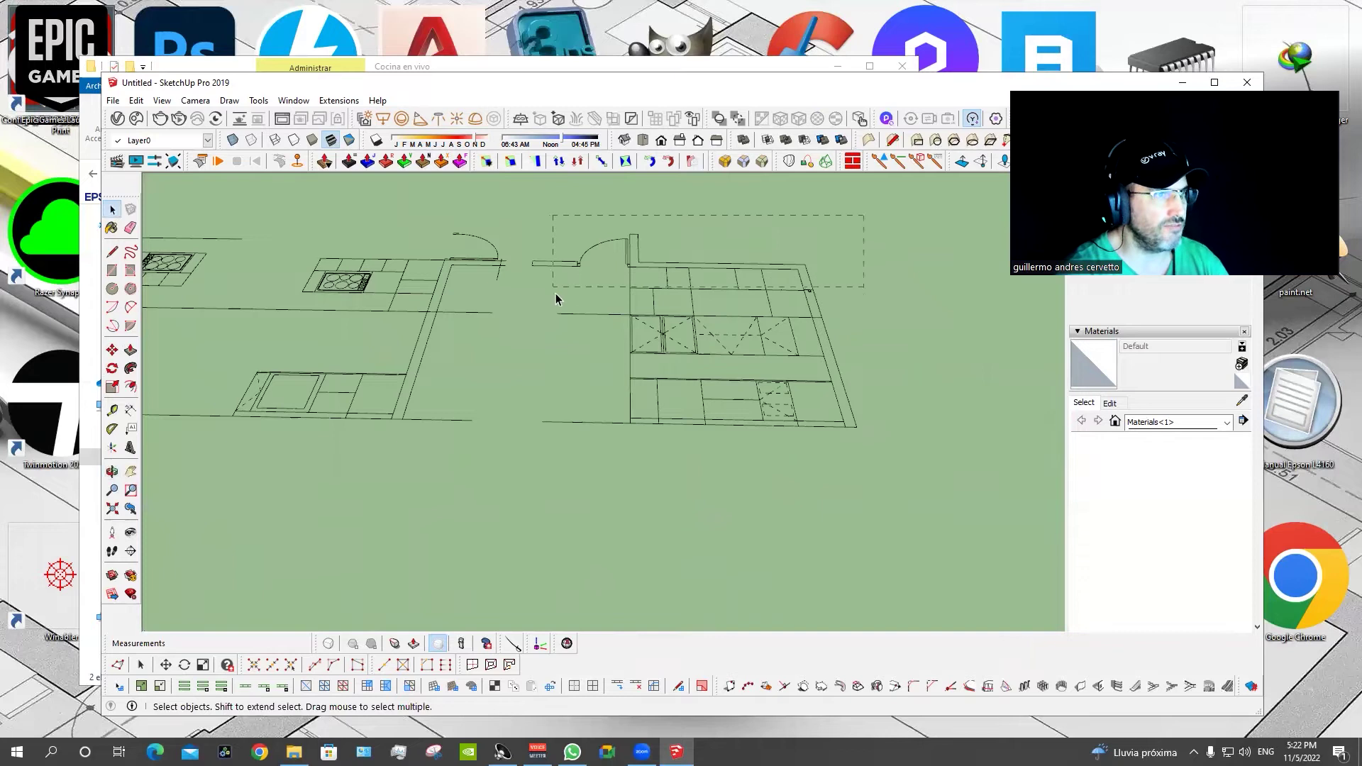
{"action": "left_click_drag", "start_coordinate": [555, 296], "coordinate": [560, 301]}
{"action": "key", "text": "Delete"}
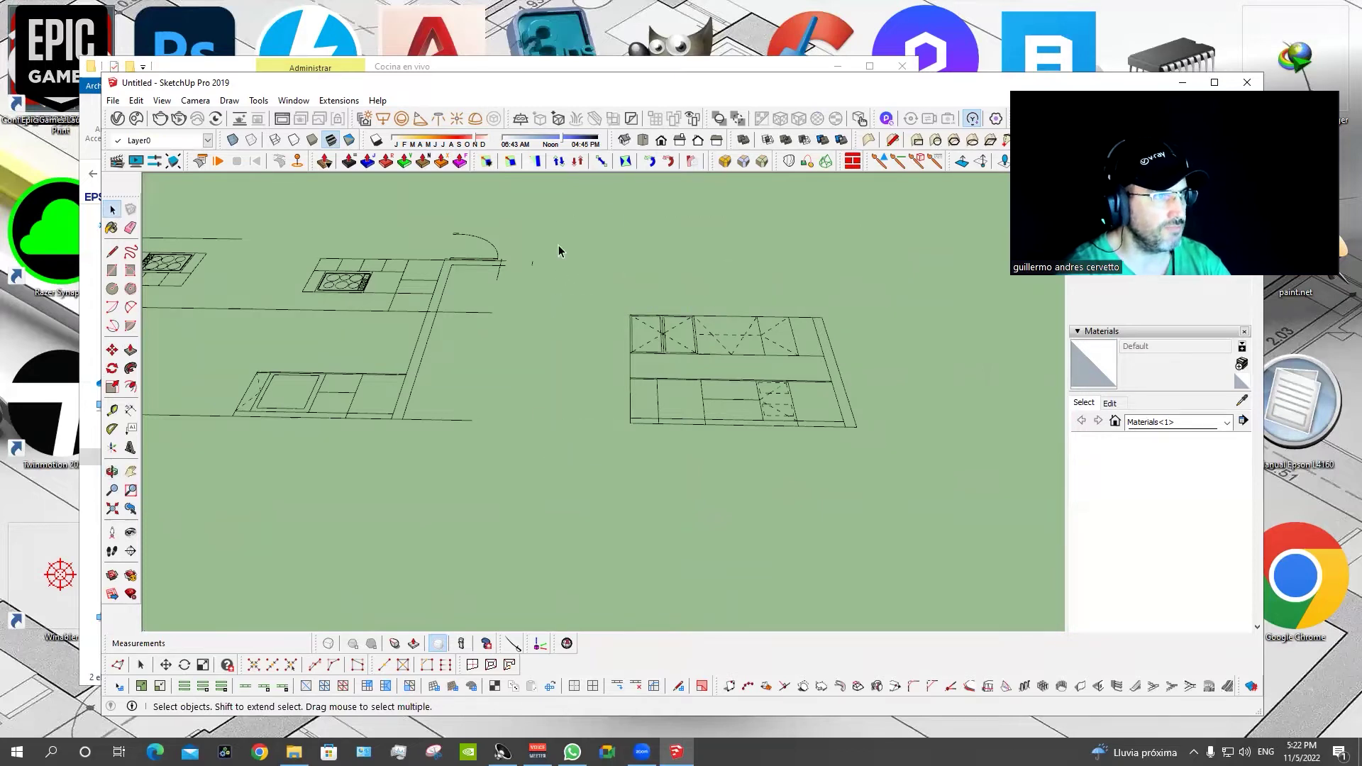
Rotate the remaining cabinet elevation 90° to stand upright.
{"action": "left_click_drag", "start_coordinate": [577, 525], "coordinate": [577, 530]}
{"action": "key", "text": "q"}
{"action": "mouse_move", "coordinate": [577, 529]}
{"action": "middle_mouse_down"}
{"action": "mouse_move", "coordinate": [823, 404]}
{"action": "mouse_move", "coordinate": [731, 369]}
{"action": "middle_mouse_up"}
{"action": "left_click", "coordinate": [730, 366]}
{"action": "left_click", "coordinate": [666, 392]}
{"action": "left_click", "coordinate": [666, 241]}
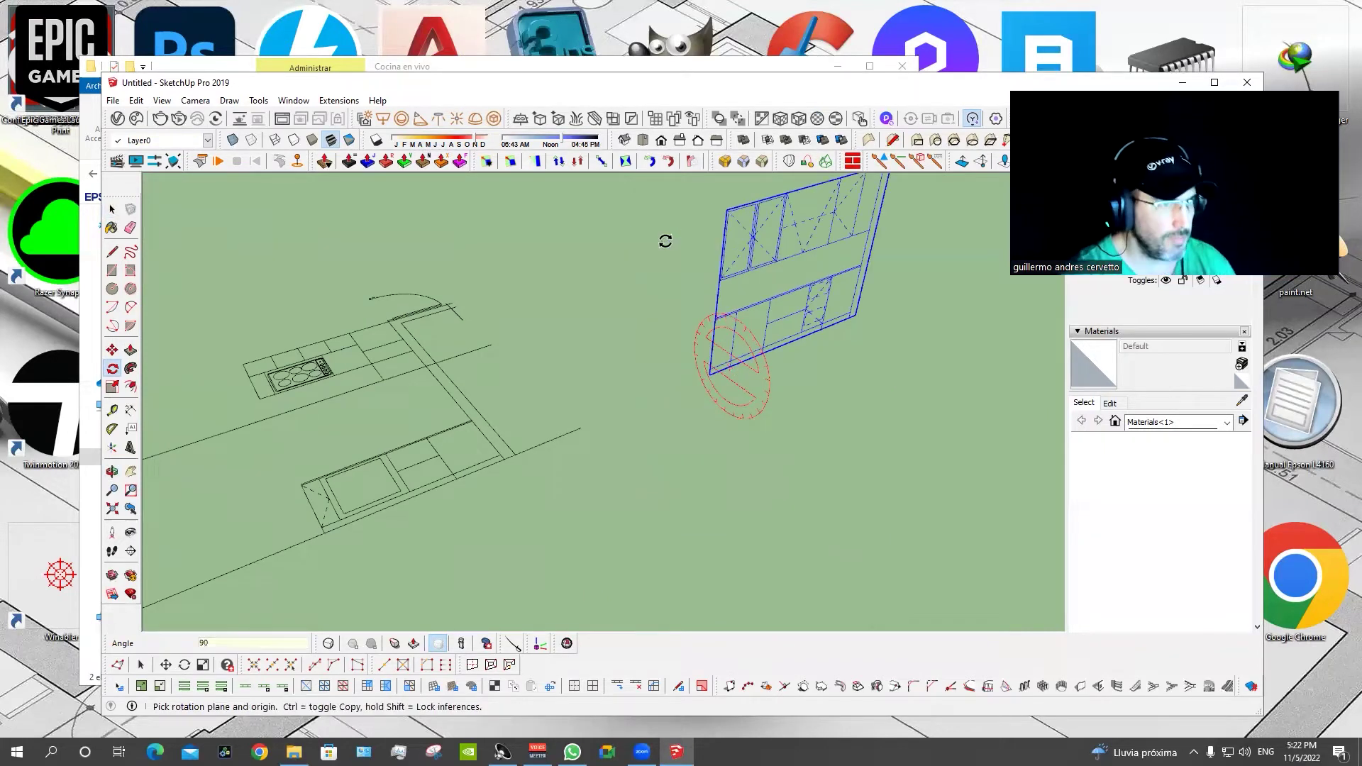
Rework the cabinet elevation's rotation and position toward the left wall.
{"action": "key", "text": "m"}
{"action": "mouse_move", "coordinate": [873, 341]}
{"action": "middle_mouse_down"}
{"action": "mouse_move", "coordinate": [958, 380]}
{"action": "mouse_move", "coordinate": [842, 462]}
{"action": "mouse_move", "coordinate": [634, 448]}
{"action": "middle_mouse_up"}
{"action": "key", "text": "ctrl+z"}
{"action": "key", "text": "q"}
{"action": "left_click", "coordinate": [711, 430]}
{"action": "middle_click_drag", "start_coordinate": [722, 425], "coordinate": [605, 334]}
{"action": "key", "text": "m"}
{"action": "left_click", "coordinate": [653, 469]}
{"action": "scroll", "coordinate": [654, 469], "scroll_direction": "up", "scroll_amount": 1}
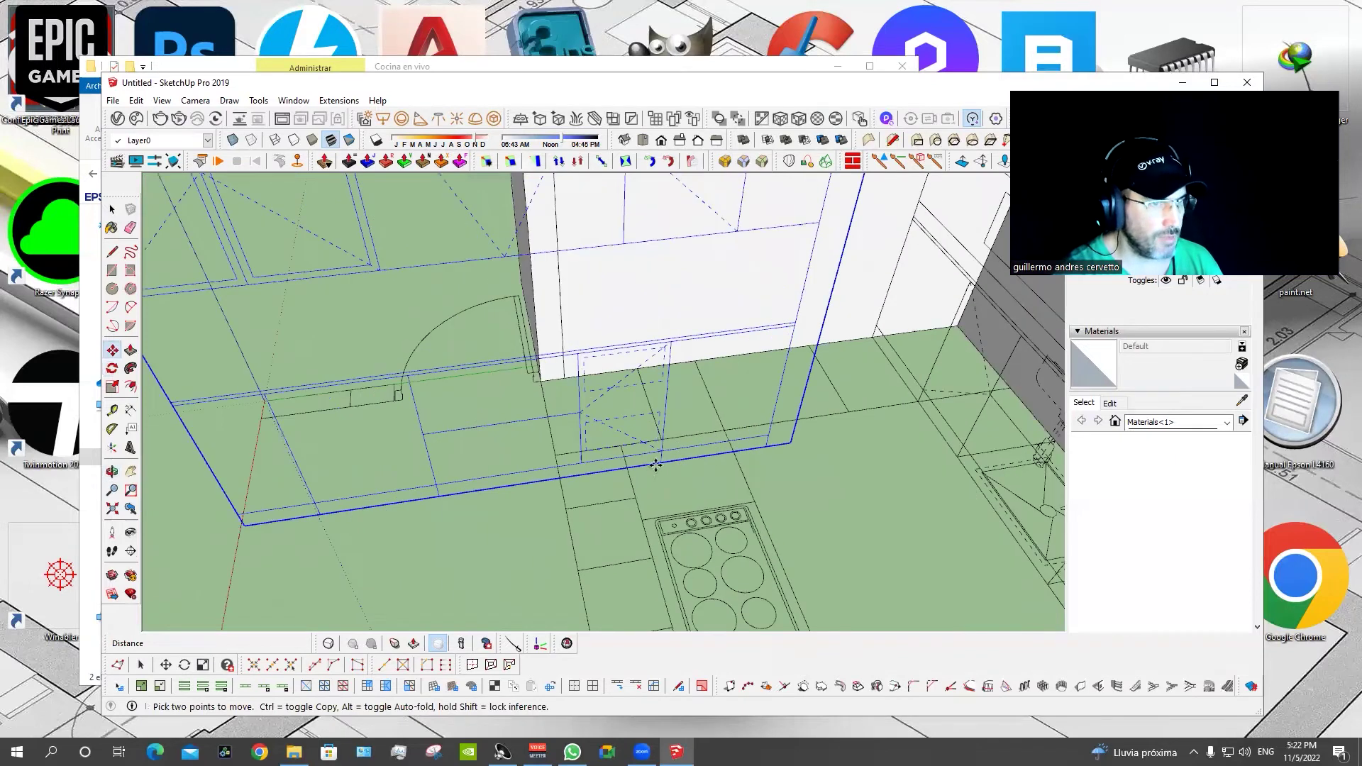
{"action": "key", "text": "space"}
Orbit around the kitchen to check the elevation placement near the fridge and door.
{"action": "mouse_move", "coordinate": [815, 456]}
{"action": "middle_mouse_down"}
{"action": "mouse_move", "coordinate": [557, 447]}
{"action": "mouse_move", "coordinate": [730, 425]}
{"action": "mouse_move", "coordinate": [618, 489]}
{"action": "mouse_move", "coordinate": [645, 486]}
{"action": "mouse_move", "coordinate": [504, 539]}
{"action": "middle_mouse_up"}
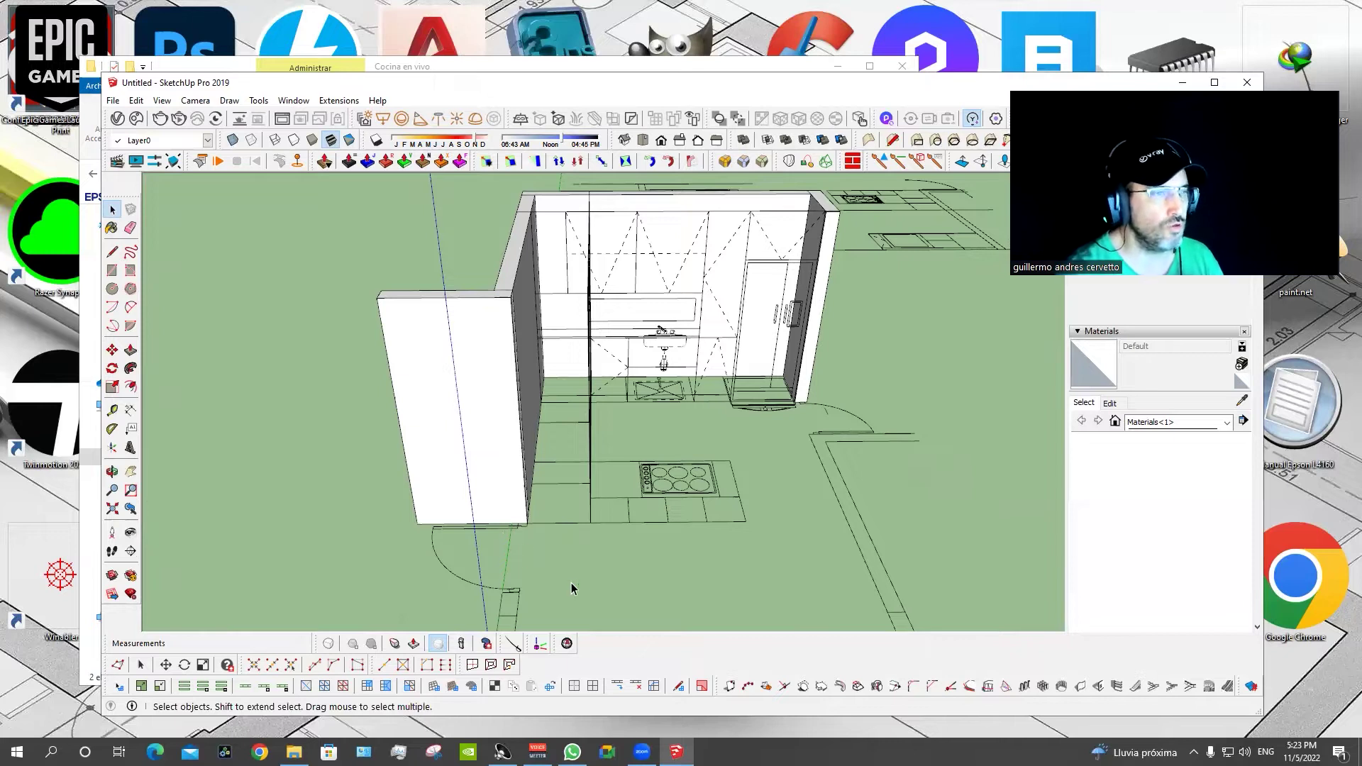
{"action": "middle_click_drag", "start_coordinate": [800, 395], "coordinate": [757, 404]}
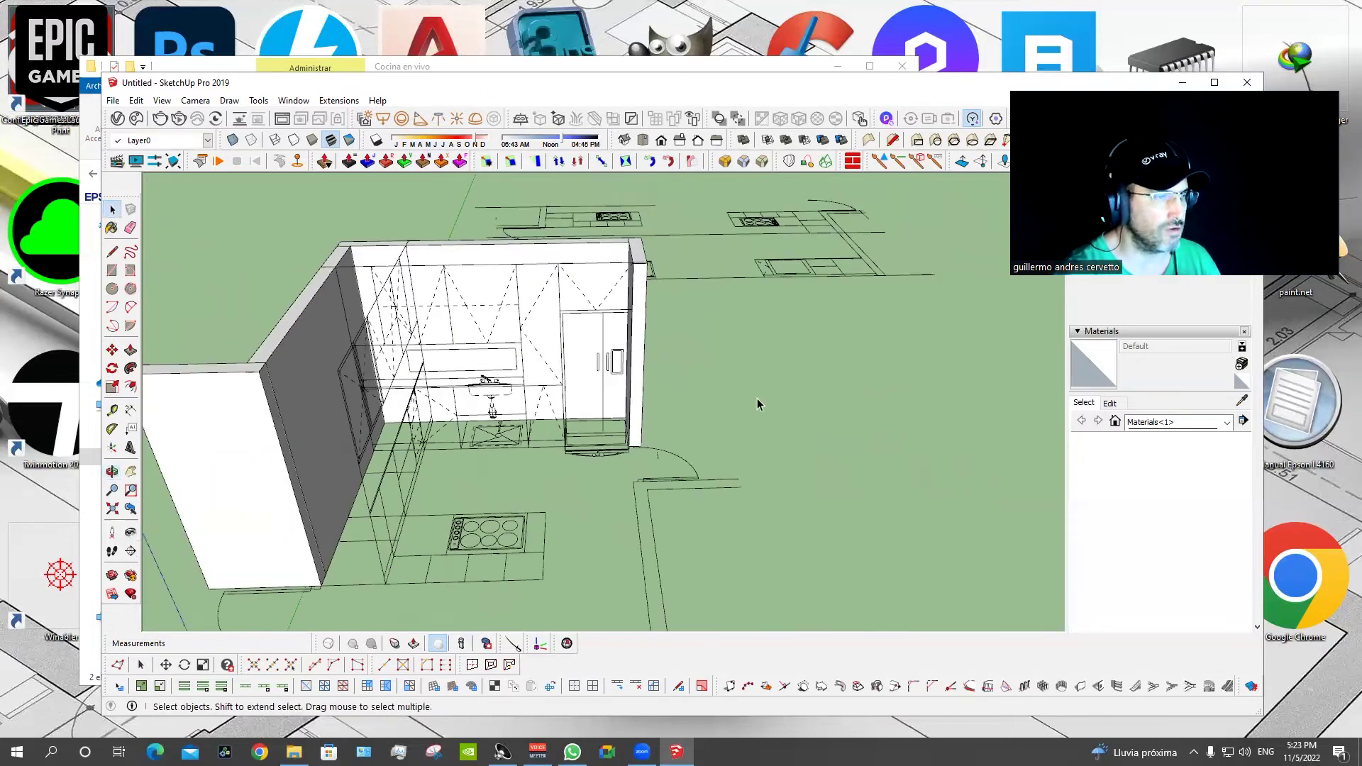
{"action": "mouse_move", "coordinate": [517, 373]}
{"action": "middle_mouse_down"}
{"action": "mouse_move", "coordinate": [623, 365]}
{"action": "mouse_move", "coordinate": [630, 438]}
{"action": "middle_mouse_up"}
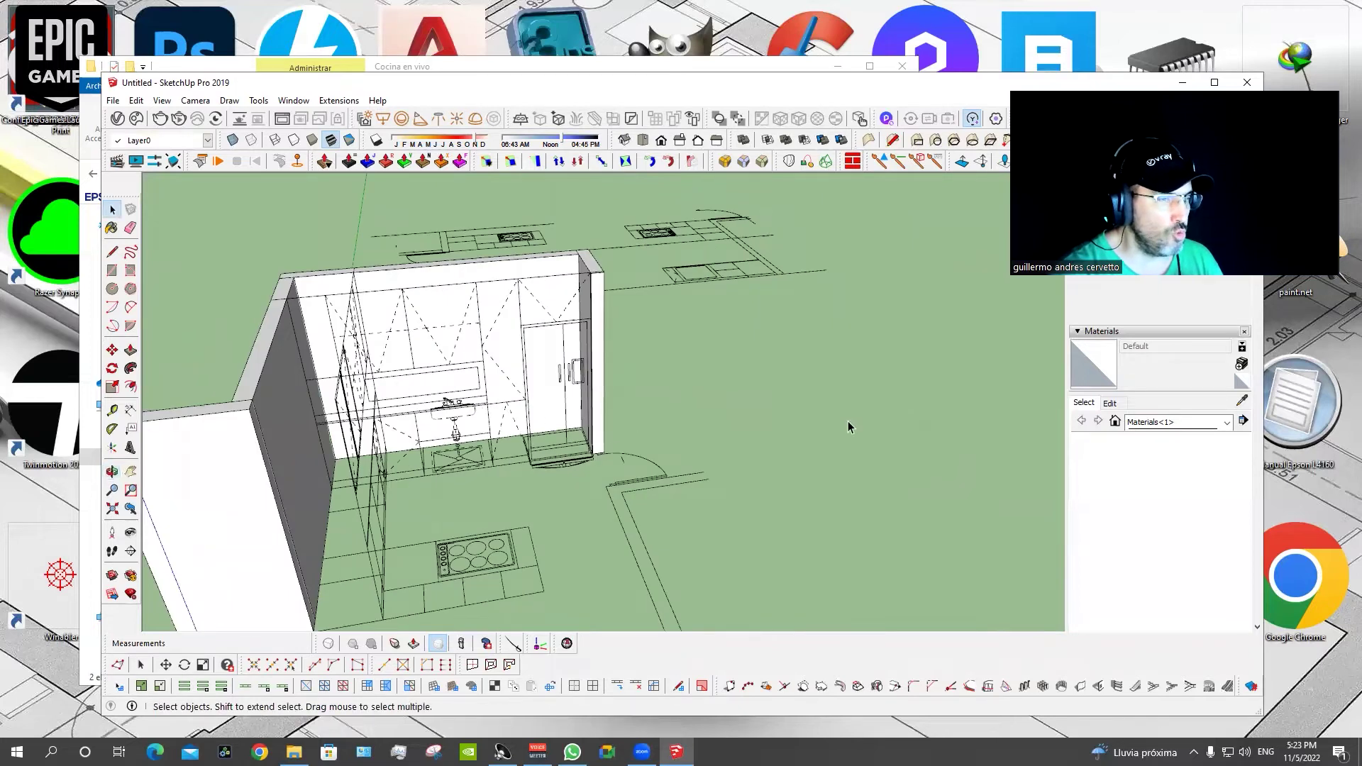
{"action": "scroll", "coordinate": [850, 427], "scroll_direction": "up", "scroll_amount": 5}
{"action": "middle_click_drag", "start_coordinate": [806, 465], "coordinate": [882, 395]}
{"action": "scroll", "coordinate": [638, 442], "scroll_direction": "up", "scroll_amount": 3}
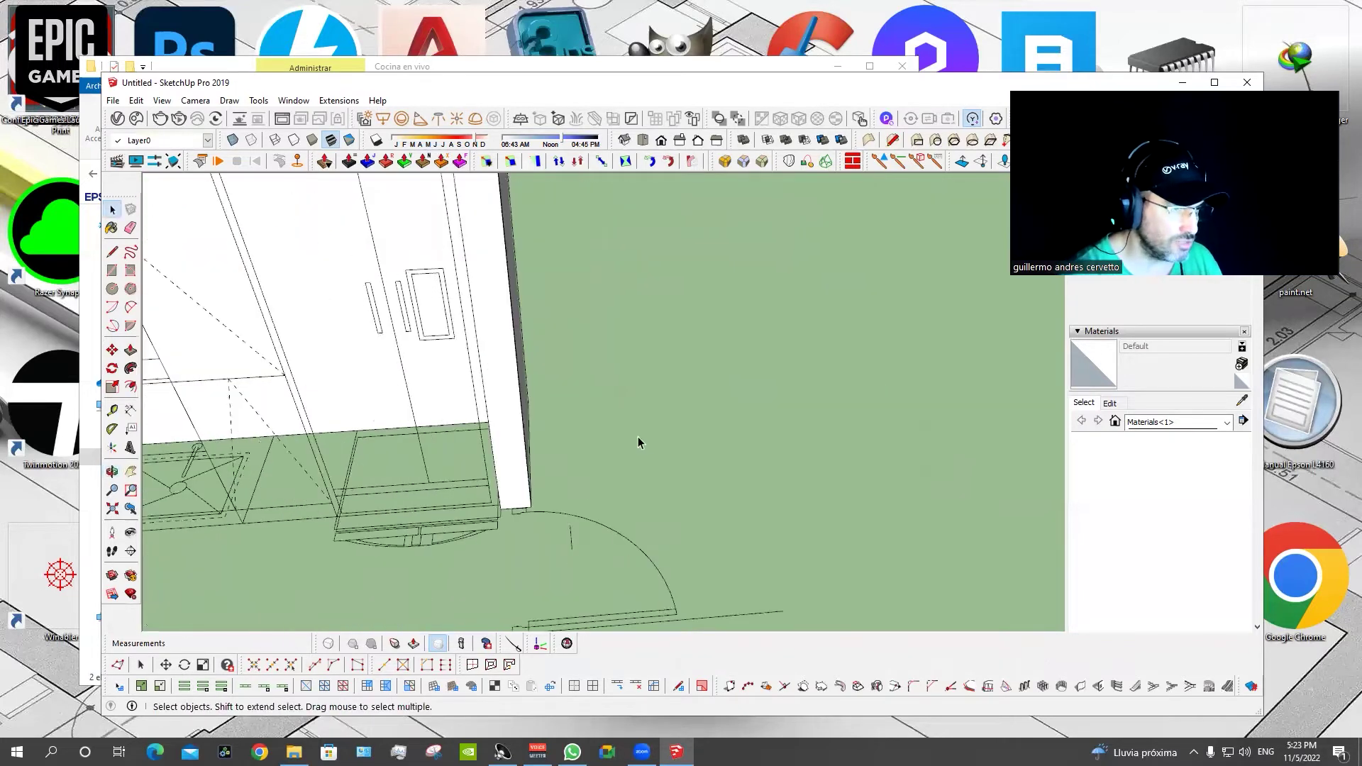
Draw a 1.5 × 62 rectangle and Push/Pull it into a 79 cm panel.
{"action": "middle_click_drag", "start_coordinate": [639, 442], "coordinate": [593, 435]}
{"action": "key", "text": "r"}
{"action": "left_click", "coordinate": [671, 401]}
{"action": "type", "text": "1.5,"}
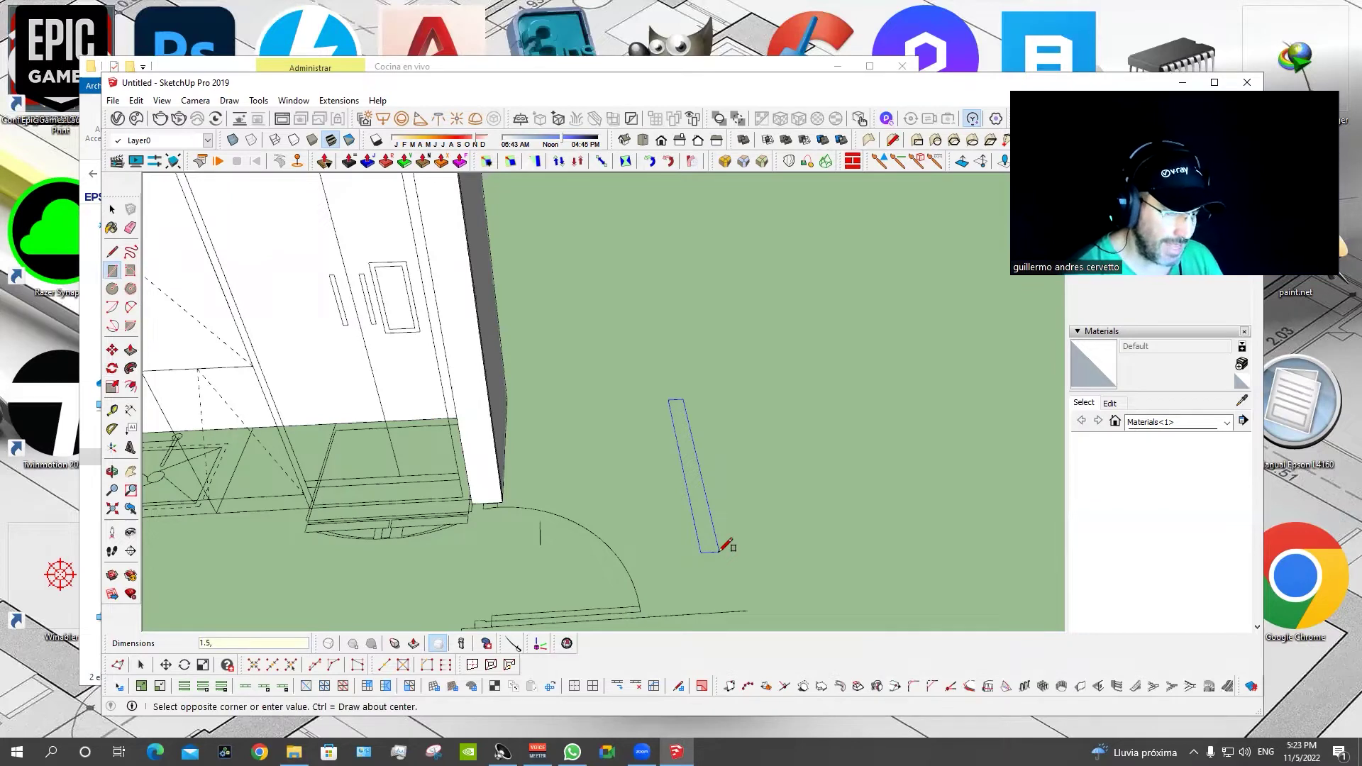
{"action": "type", "text": "62"}
{"action": "key", "text": "Return"}
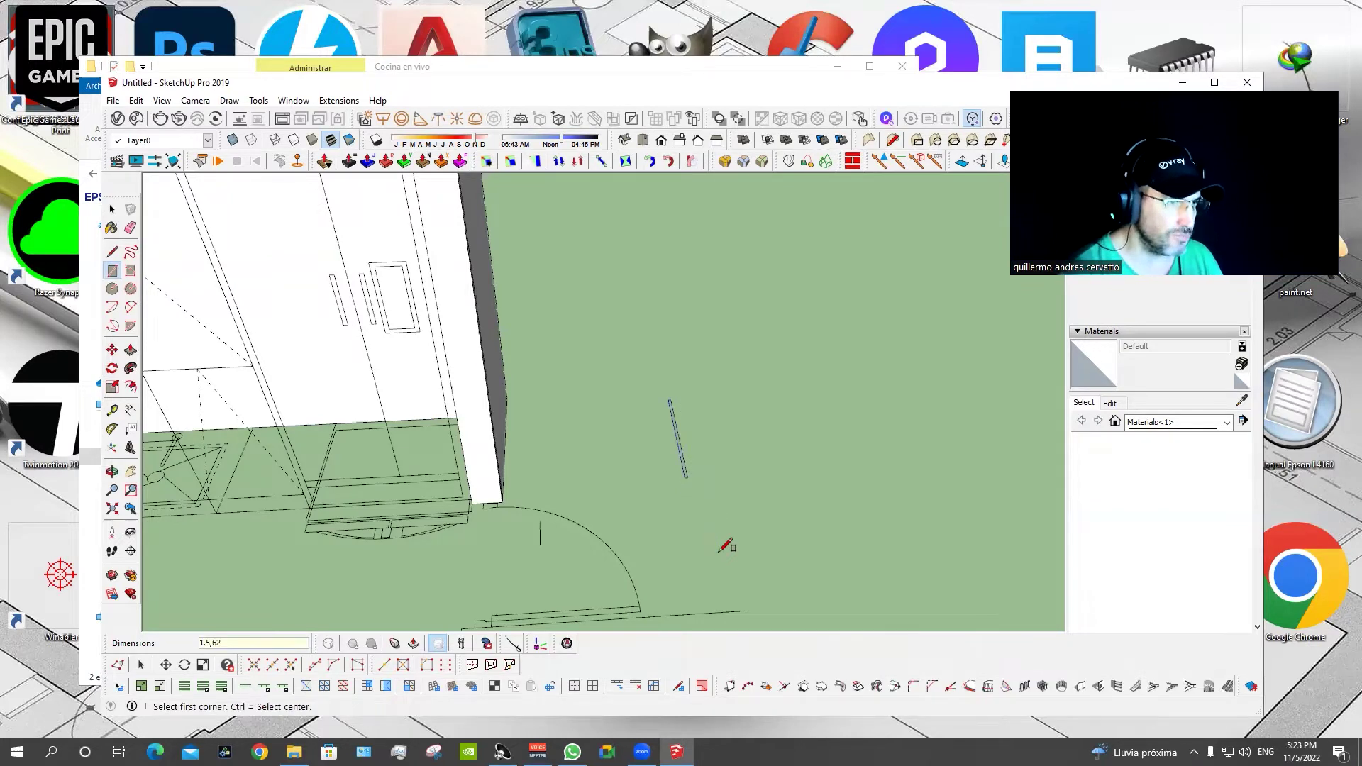
{"action": "key", "text": "p"}
{"action": "left_click", "coordinate": [681, 471]}
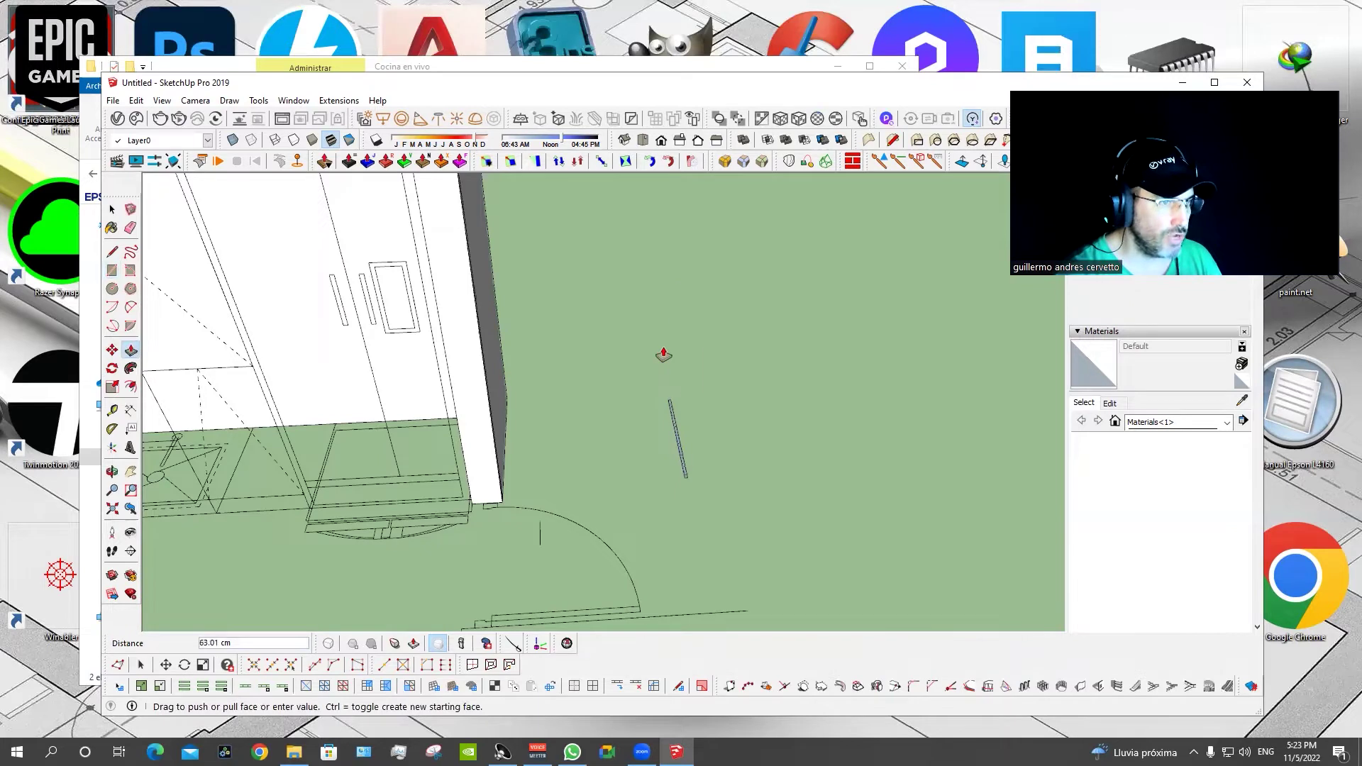
{"action": "type", "text": "9"}
{"action": "key", "text": "Return"}
Select the new panel and place a guide 40 cm from it.
{"action": "mouse_move", "coordinate": [660, 415]}
{"action": "middle_mouse_down"}
{"action": "mouse_move", "coordinate": [532, 417]}
{"action": "mouse_move", "coordinate": [696, 447]}
{"action": "mouse_move", "coordinate": [660, 456]}
{"action": "mouse_move", "coordinate": [563, 423]}
{"action": "mouse_move", "coordinate": [621, 450]}
{"action": "mouse_move", "coordinate": [632, 545]}
{"action": "mouse_move", "coordinate": [647, 520]}
{"action": "mouse_move", "coordinate": [748, 520]}
{"action": "mouse_move", "coordinate": [667, 541]}
{"action": "middle_mouse_up"}
{"action": "key", "text": "space"}
{"action": "left_click", "coordinate": [640, 432]}
{"action": "key", "text": "m"}
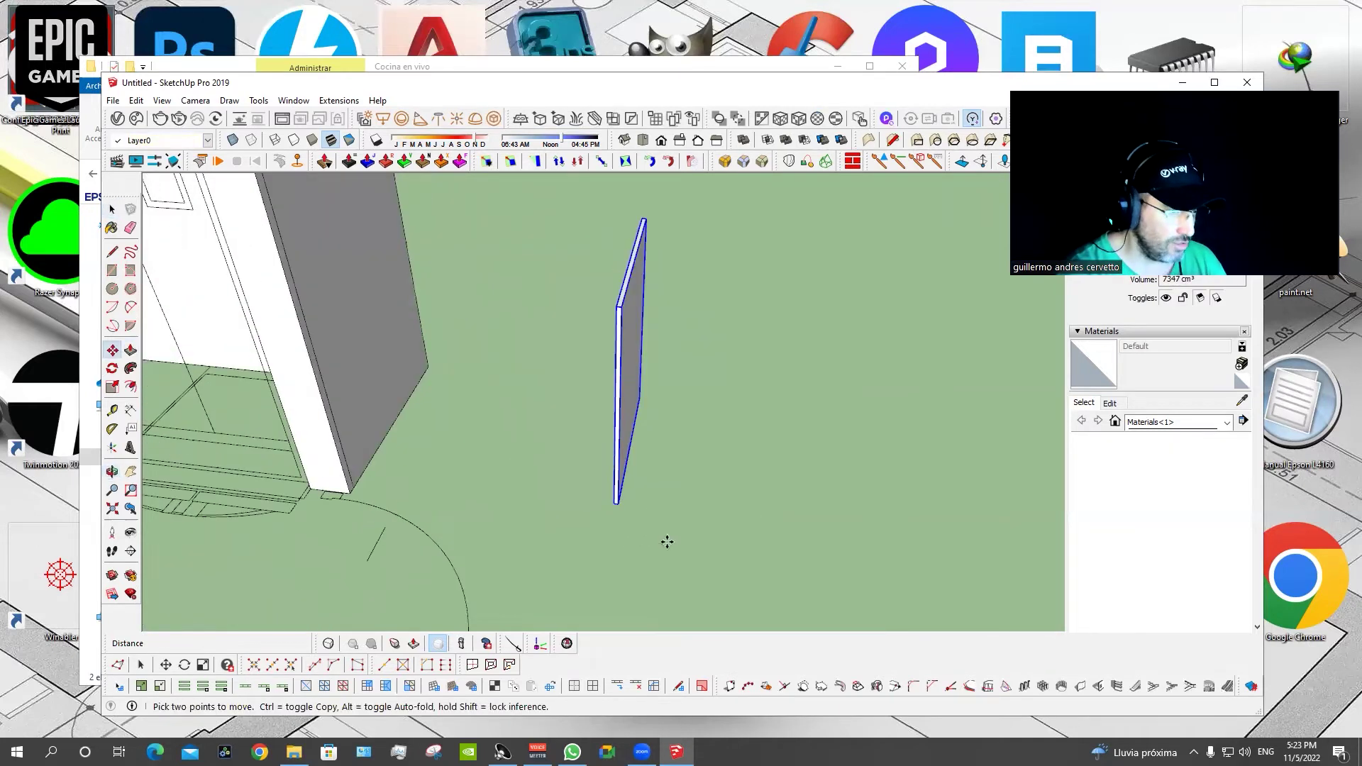
{"action": "left_click", "coordinate": [611, 503]}
{"action": "key", "text": "ctrl"}
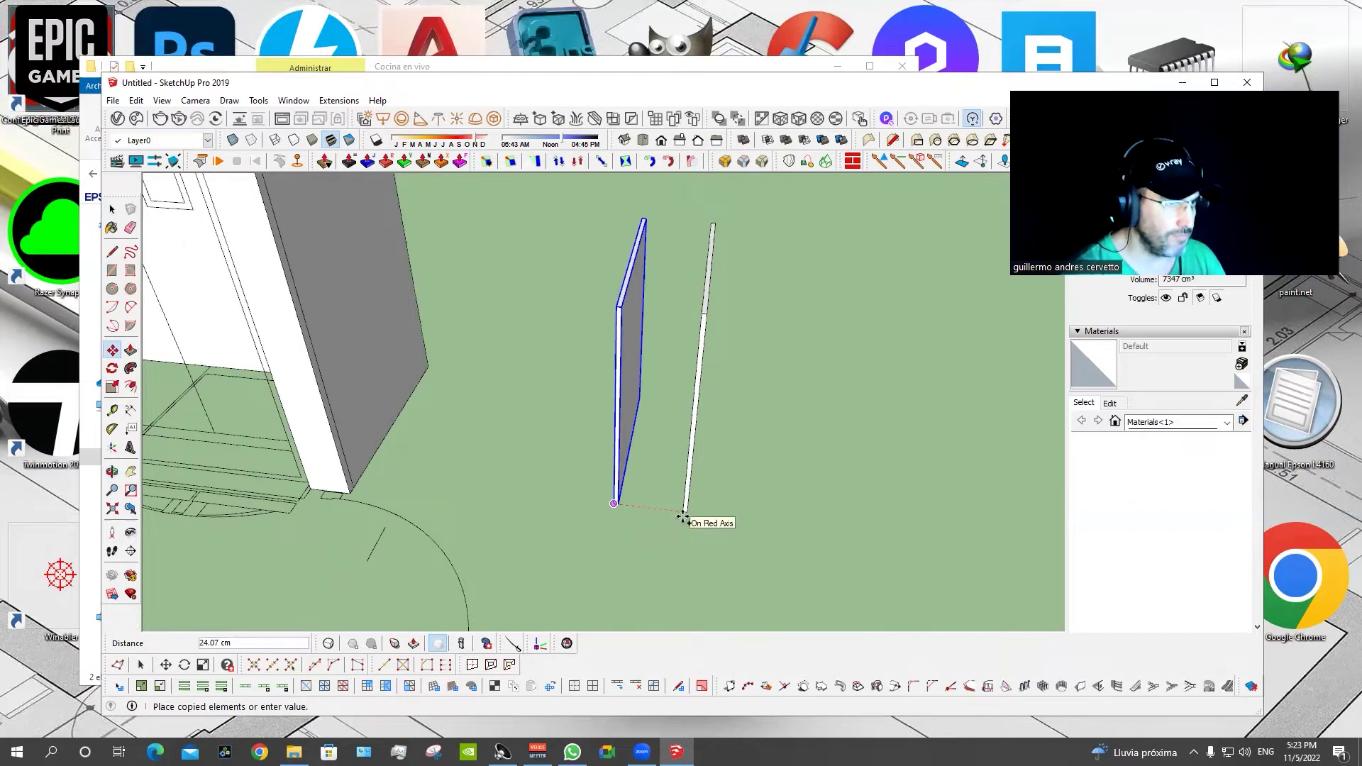
{"action": "key", "text": "Escape"}
{"action": "key", "text": "t"}
{"action": "left_click", "coordinate": [626, 272]}
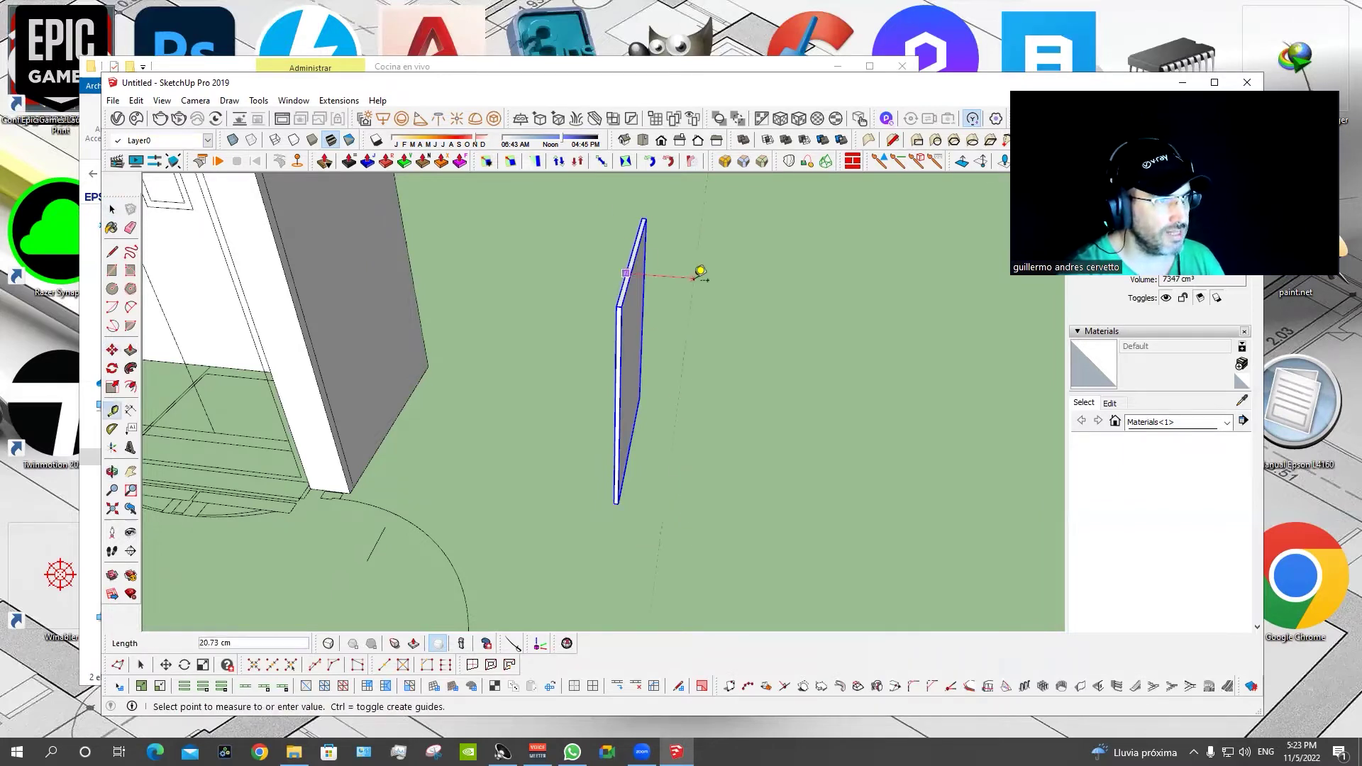
{"action": "key", "text": "Return"}
Copy the panel to the 40 cm guide as the opposite side.
{"action": "key", "text": "m"}
{"action": "left_click", "coordinate": [621, 308]}
{"action": "key", "text": "ctrl"}
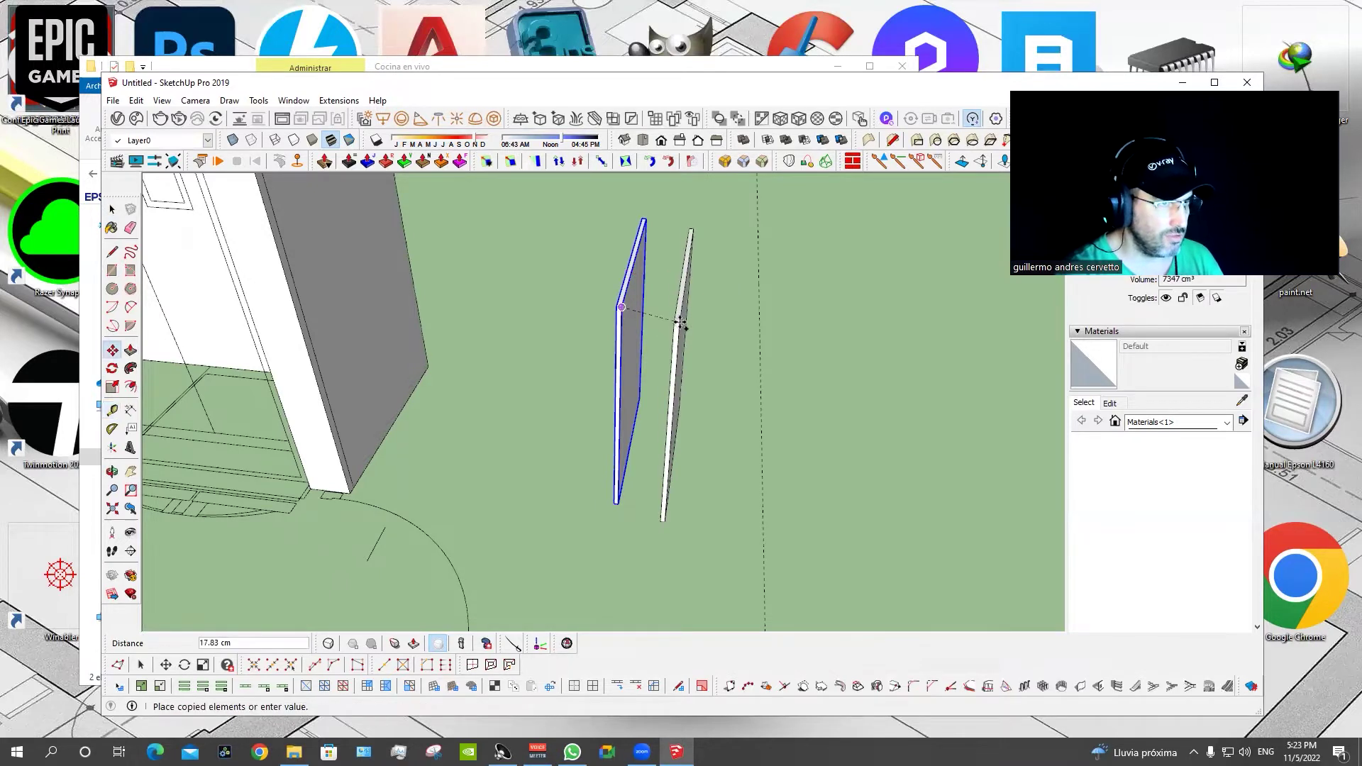
{"action": "left_click", "coordinate": [754, 312]}
{"action": "key", "text": "o"}
{"action": "left_click_drag", "start_coordinate": [641, 451], "coordinate": [722, 422]}
{"action": "key", "text": "space"}
{"action": "middle_click_drag", "start_coordinate": [739, 368], "coordinate": [738, 465]}
Rotate the right panel 90° to lay it flat as the cabinet bottom.
{"action": "key", "text": "q"}
{"action": "left_click", "coordinate": [738, 457]}
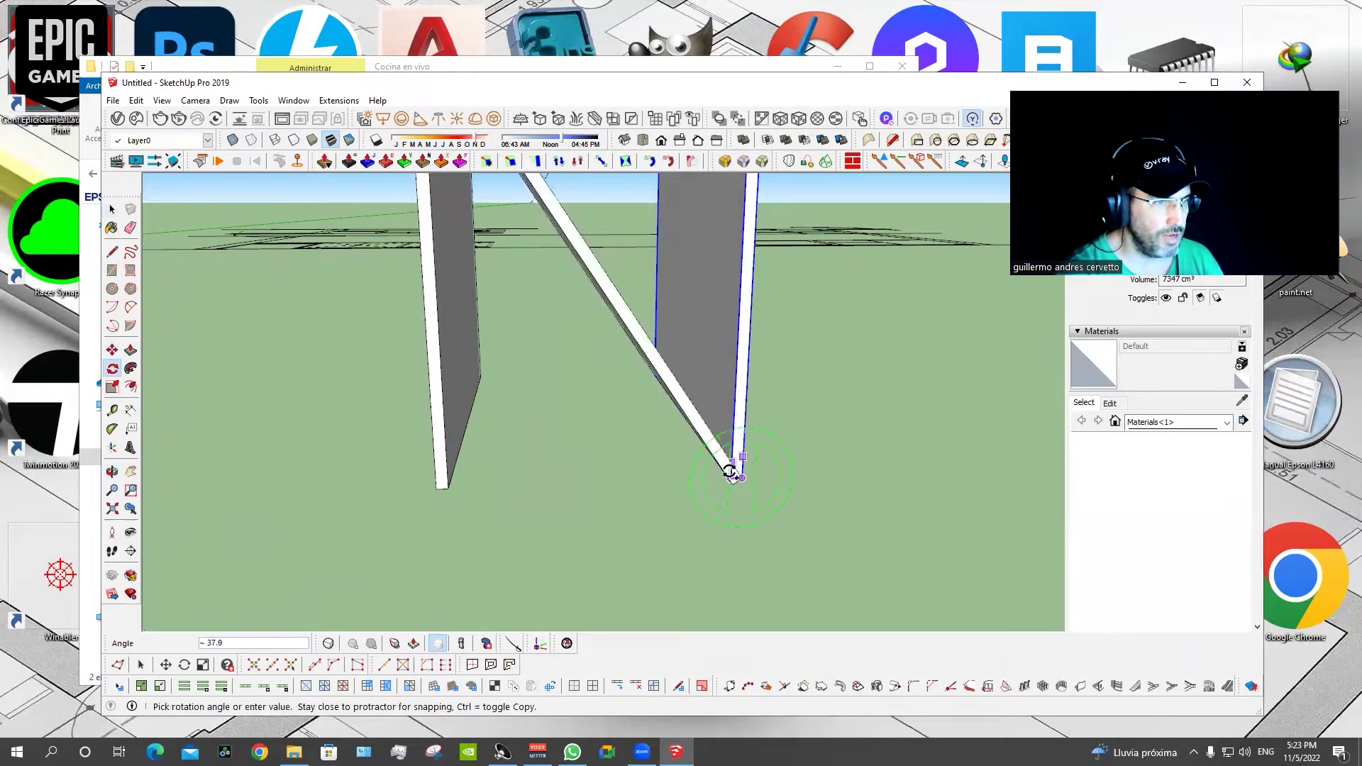
{"action": "left_click", "coordinate": [742, 478]}
{"action": "key", "text": "m"}
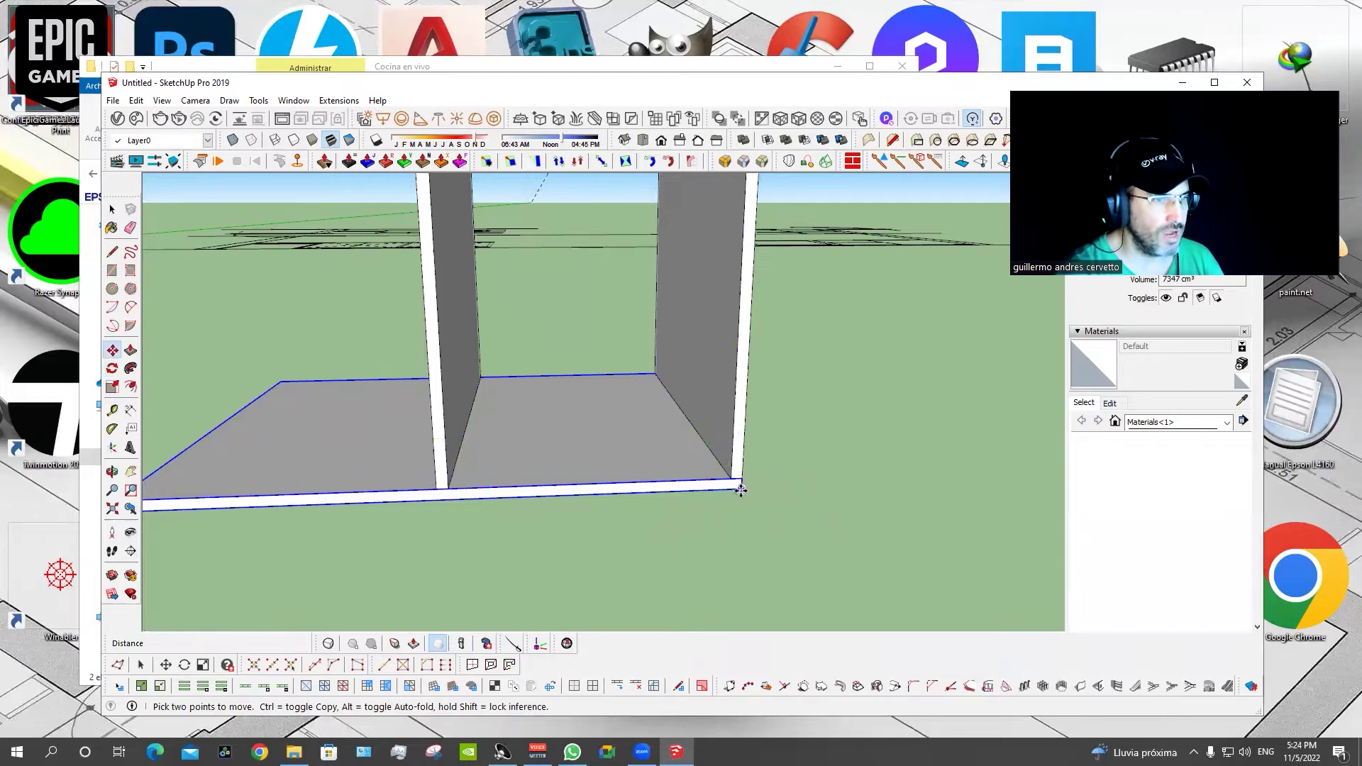
{"action": "middle_click_drag", "start_coordinate": [741, 489], "coordinate": [440, 469]}
Scale the bottom panel shorter and adjust the side panel's height.
{"action": "key", "text": "s"}
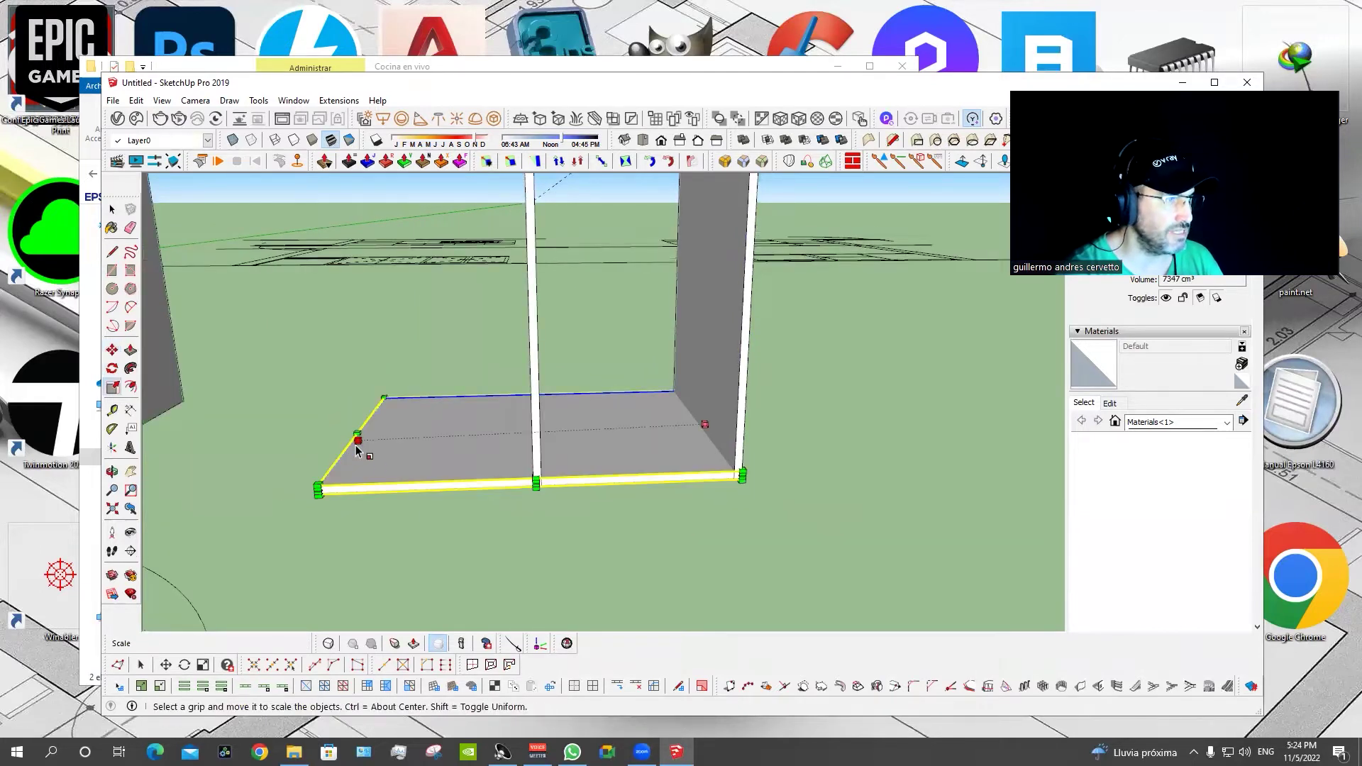
{"action": "left_click_drag", "start_coordinate": [358, 440], "coordinate": [533, 483]}
{"action": "key", "text": "space"}
{"action": "left_click", "coordinate": [718, 408]}
{"action": "middle_click_drag", "start_coordinate": [539, 430], "coordinate": [638, 443]}
{"action": "key", "text": "s"}
{"action": "mouse_move", "coordinate": [625, 435]}
{"action": "left_mouse_down"}
{"action": "mouse_move", "coordinate": [625, 490]}
{"action": "mouse_move", "coordinate": [625, 477]}
{"action": "left_mouse_up"}
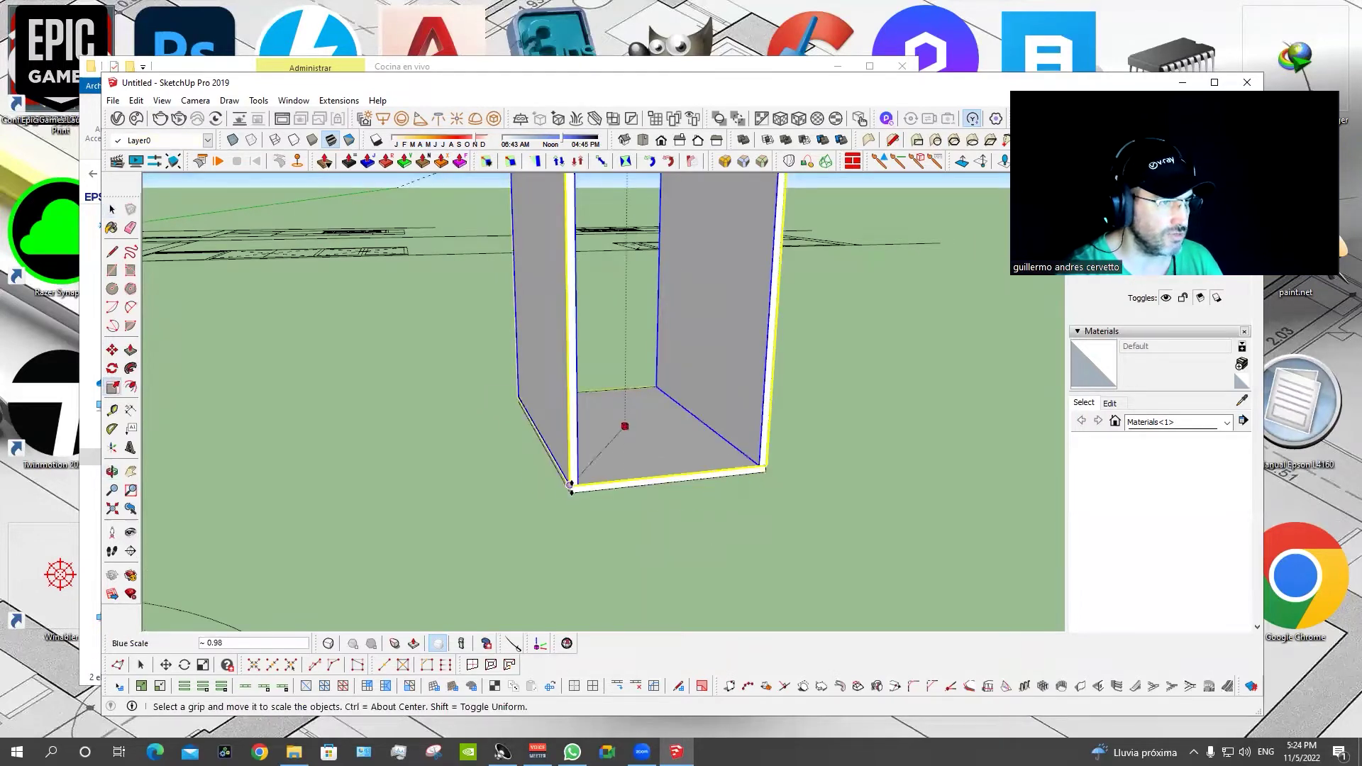
{"action": "key", "text": "space"}
Draw a rectangle spanning the gap between the two side walls.
{"action": "scroll", "coordinate": [552, 468], "scroll_direction": "up", "scroll_amount": 2}
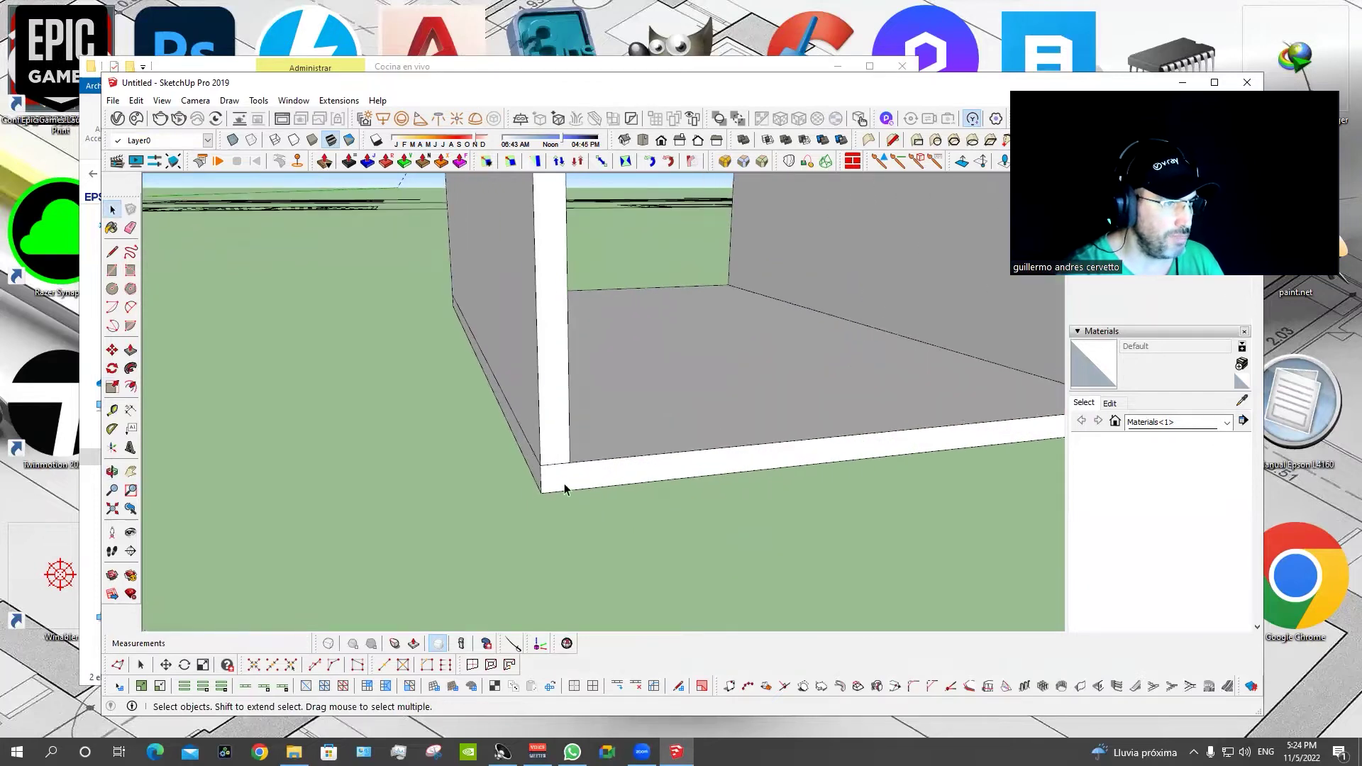
{"action": "middle_click_drag", "start_coordinate": [547, 547], "coordinate": [674, 396]}
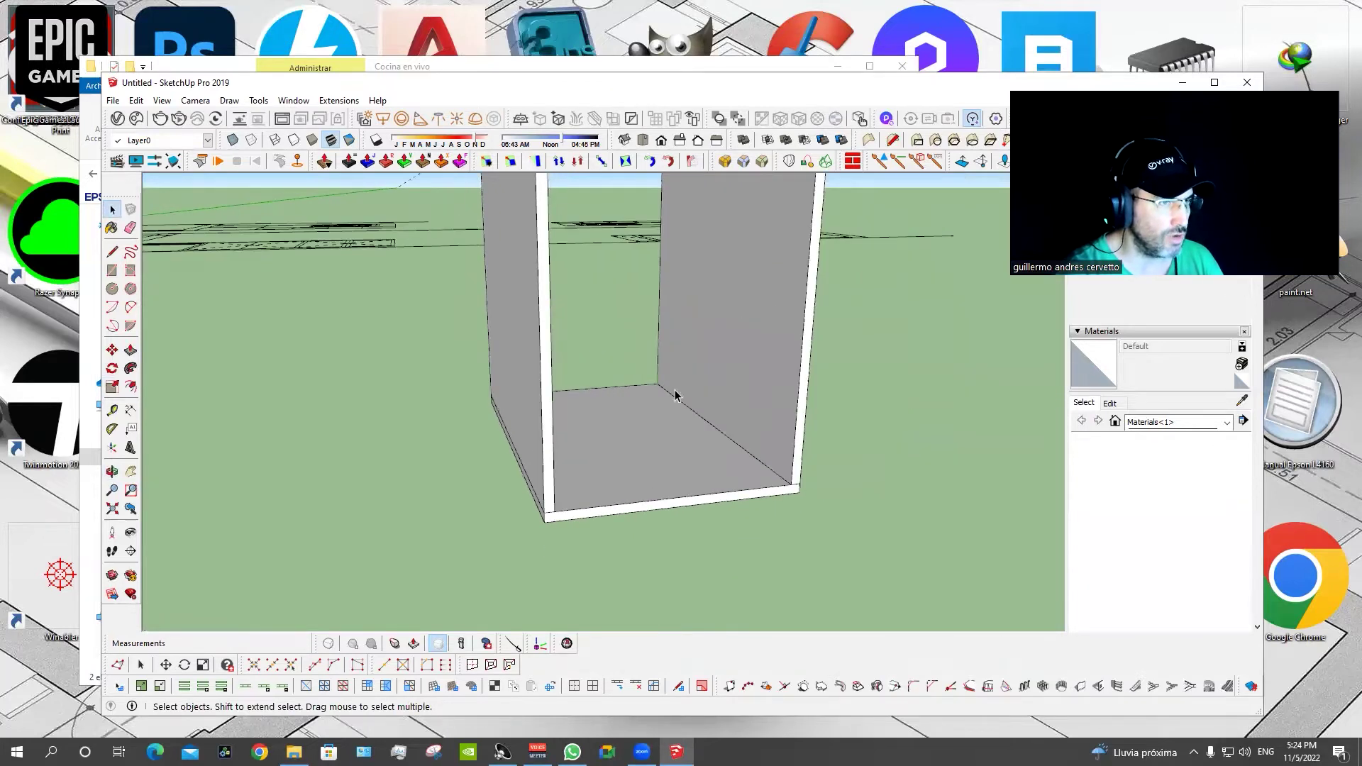
{"action": "scroll", "coordinate": [628, 457], "scroll_direction": "down", "scroll_amount": 2}
{"action": "mouse_move", "coordinate": [593, 547]}
{"action": "middle_mouse_down"}
{"action": "mouse_move", "coordinate": [639, 502]}
{"action": "mouse_move", "coordinate": [638, 523]}
{"action": "mouse_move", "coordinate": [591, 446]}
{"action": "mouse_move", "coordinate": [763, 550]}
{"action": "mouse_move", "coordinate": [508, 283]}
{"action": "mouse_move", "coordinate": [708, 252]}
{"action": "mouse_move", "coordinate": [514, 292]}
{"action": "middle_mouse_up"}
{"action": "scroll", "coordinate": [531, 277], "scroll_direction": "up", "scroll_amount": 3}
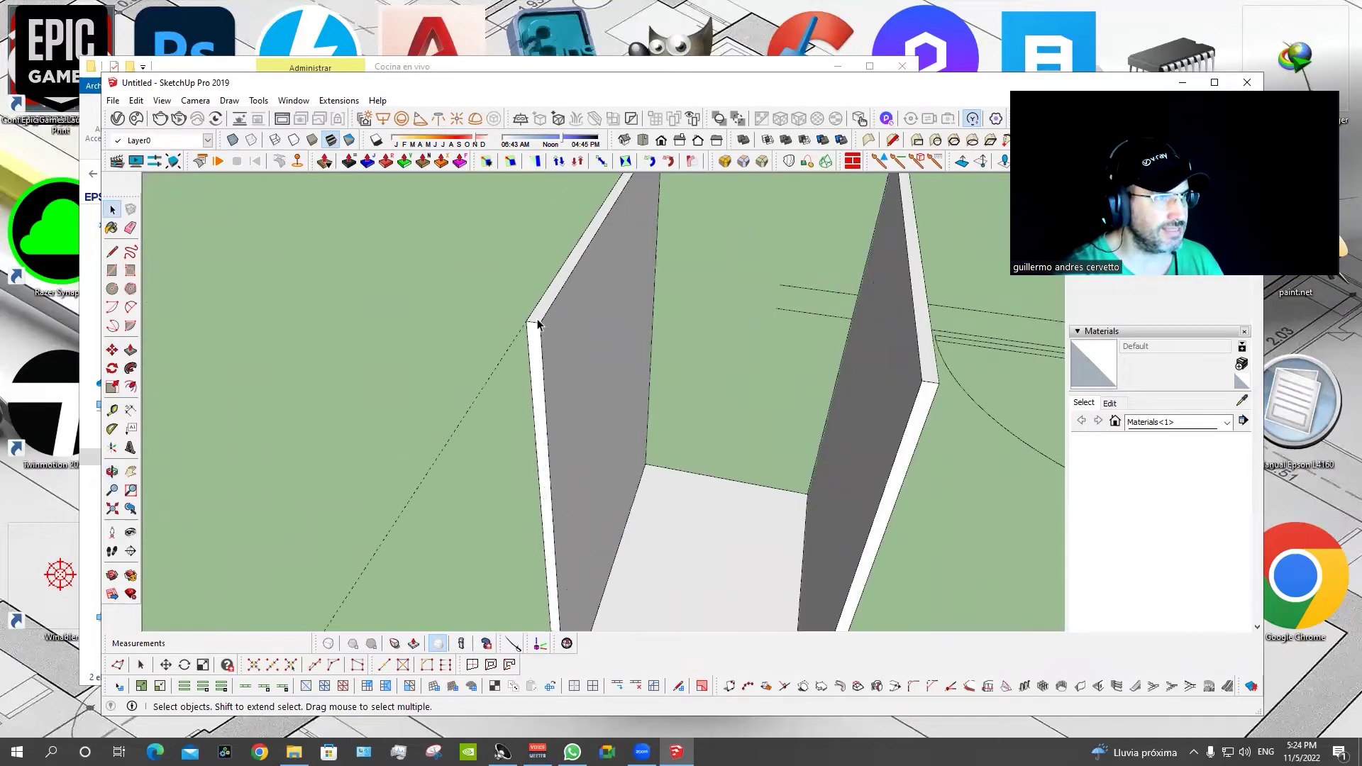
{"action": "middle_click_drag", "start_coordinate": [912, 374], "coordinate": [536, 298]}
{"action": "key", "text": "t"}
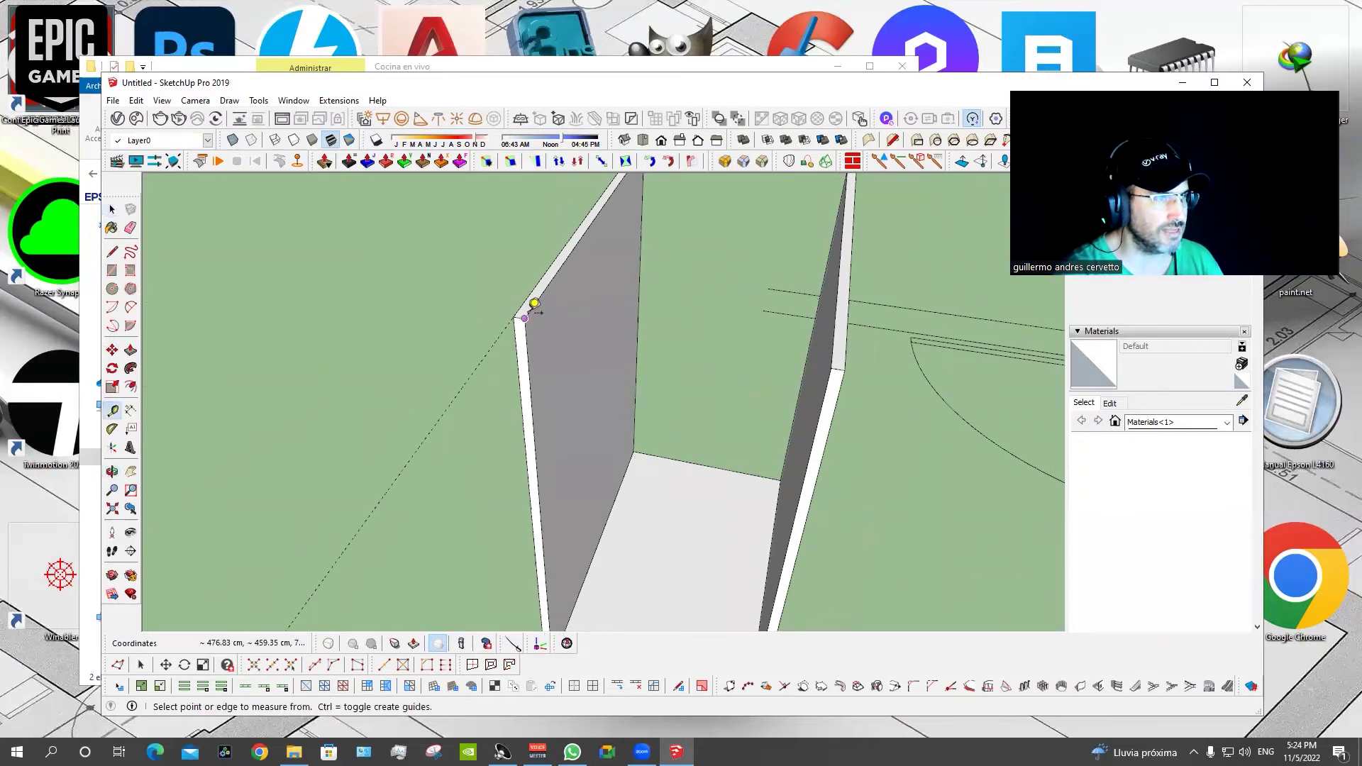
{"action": "key", "text": "r"}
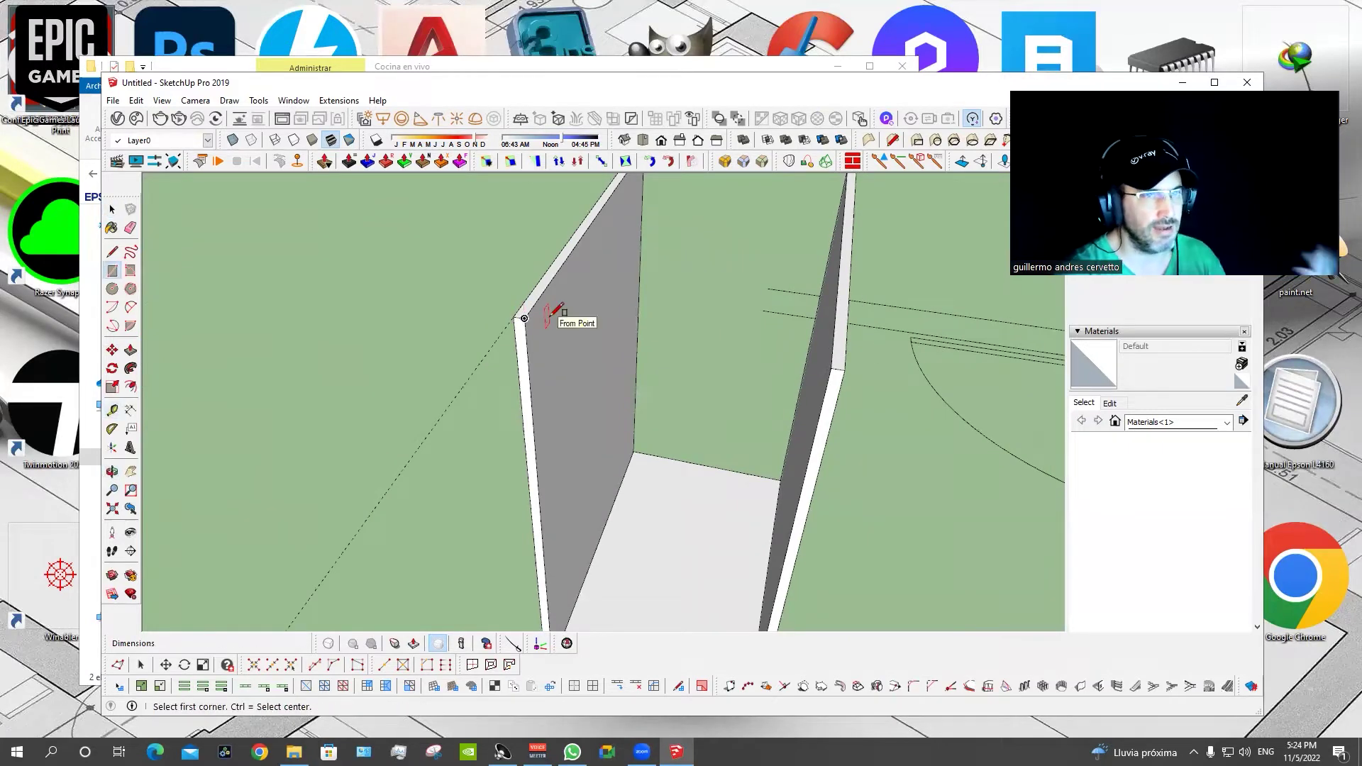
{"action": "mouse_move", "coordinate": [546, 323]}
{"action": "middle_mouse_down"}
{"action": "mouse_move", "coordinate": [556, 410]}
{"action": "mouse_move", "coordinate": [525, 465]}
{"action": "mouse_move", "coordinate": [556, 466]}
{"action": "mouse_move", "coordinate": [638, 532]}
{"action": "mouse_move", "coordinate": [602, 517]}
{"action": "middle_mouse_up"}
{"action": "scroll", "coordinate": [436, 315], "scroll_direction": "up", "scroll_amount": 3}
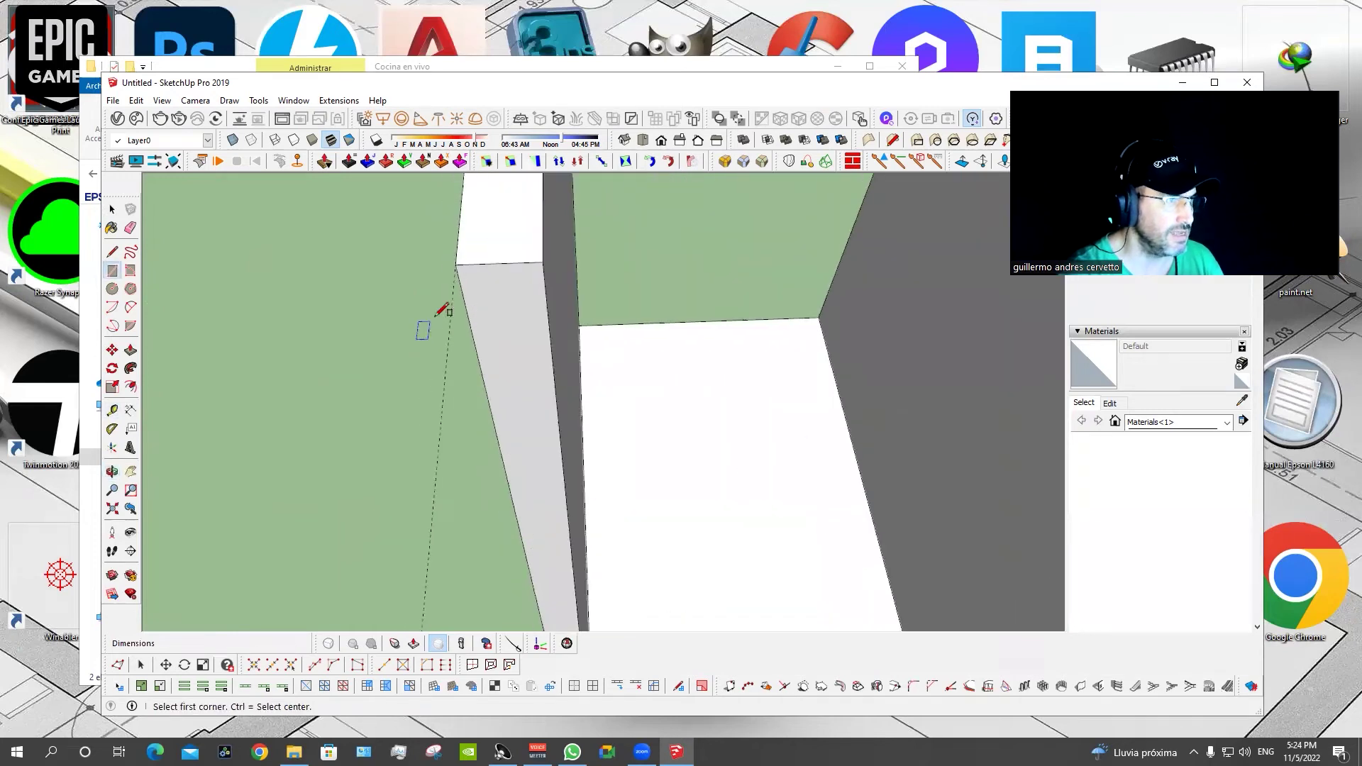
{"action": "left_click", "coordinate": [466, 264]}
{"action": "scroll", "coordinate": [465, 267], "scroll_direction": "down", "scroll_amount": 2}
{"action": "scroll", "coordinate": [465, 266], "scroll_direction": "down", "scroll_amount": 2}
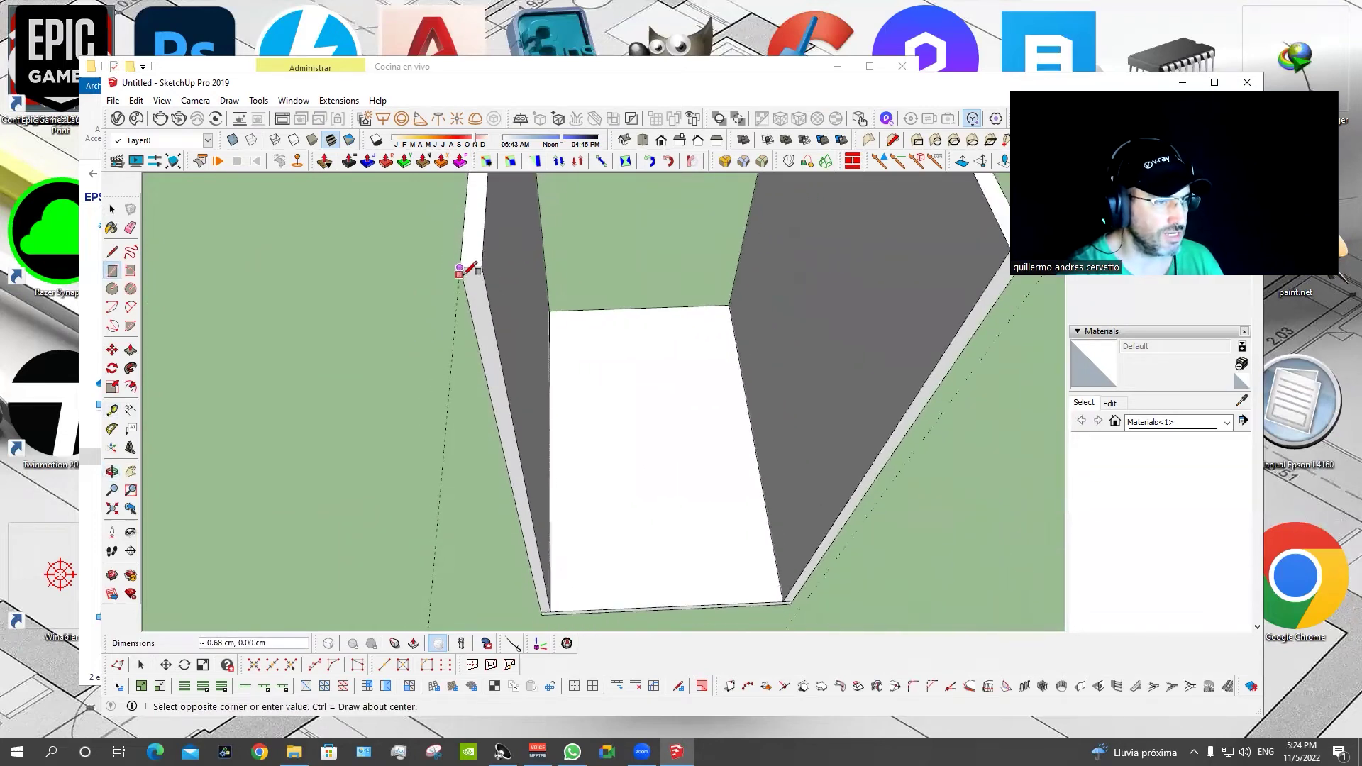
{"action": "left_click", "coordinate": [711, 521]}
Push/Pull the new rectangle into a thin panel.
{"action": "scroll", "coordinate": [721, 518], "scroll_direction": "up", "scroll_amount": 3}
{"action": "mouse_move", "coordinate": [721, 518]}
{"action": "middle_mouse_down"}
{"action": "mouse_move", "coordinate": [550, 573]}
{"action": "mouse_move", "coordinate": [557, 584]}
{"action": "mouse_move", "coordinate": [532, 593]}
{"action": "middle_mouse_up"}
{"action": "key", "text": "p"}
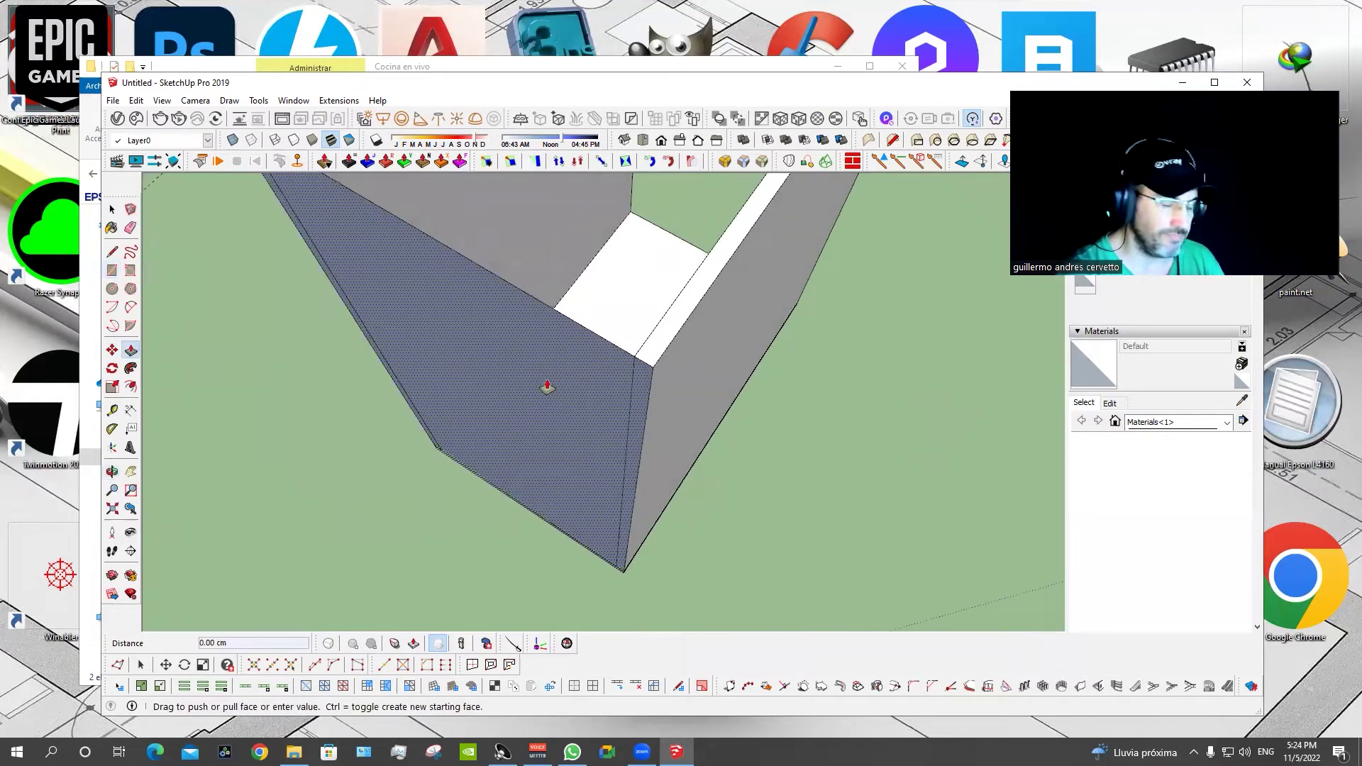
{"action": "left_click", "coordinate": [547, 387]}
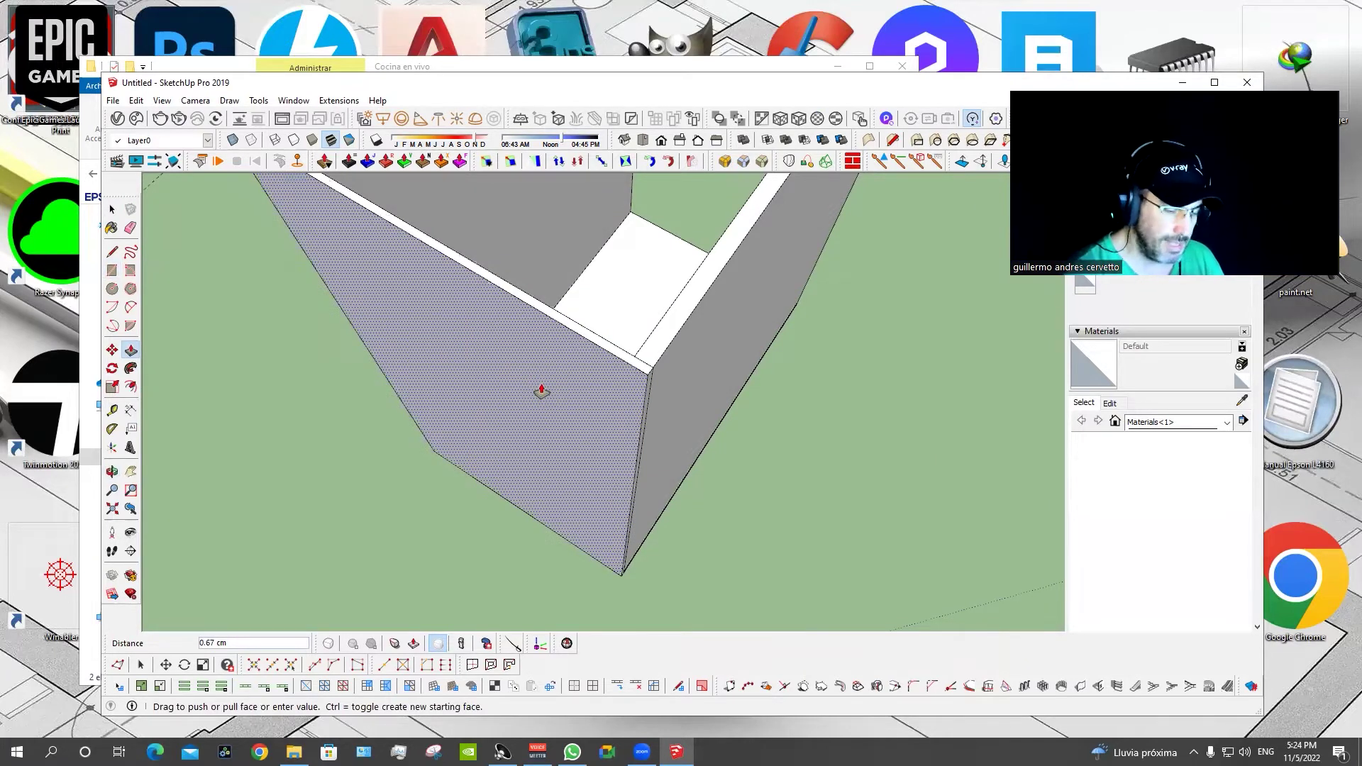
{"action": "key", "text": "space"}
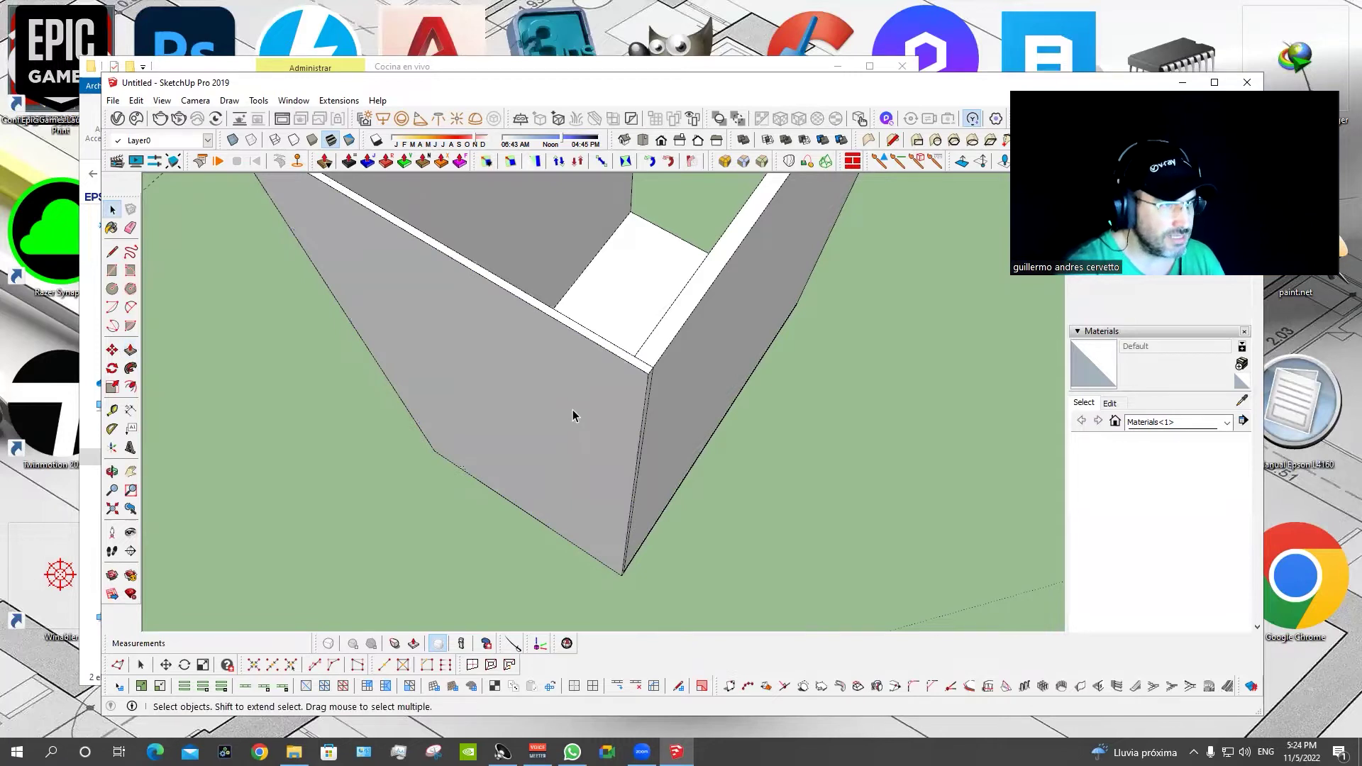
Move the thin panel into place between the walls, then select the left wall.
{"action": "triple_click", "coordinate": [573, 410]}
{"action": "middle_click_drag", "start_coordinate": [589, 420], "coordinate": [598, 470]}
{"action": "key", "text": "m"}
{"action": "left_click", "coordinate": [641, 448]}
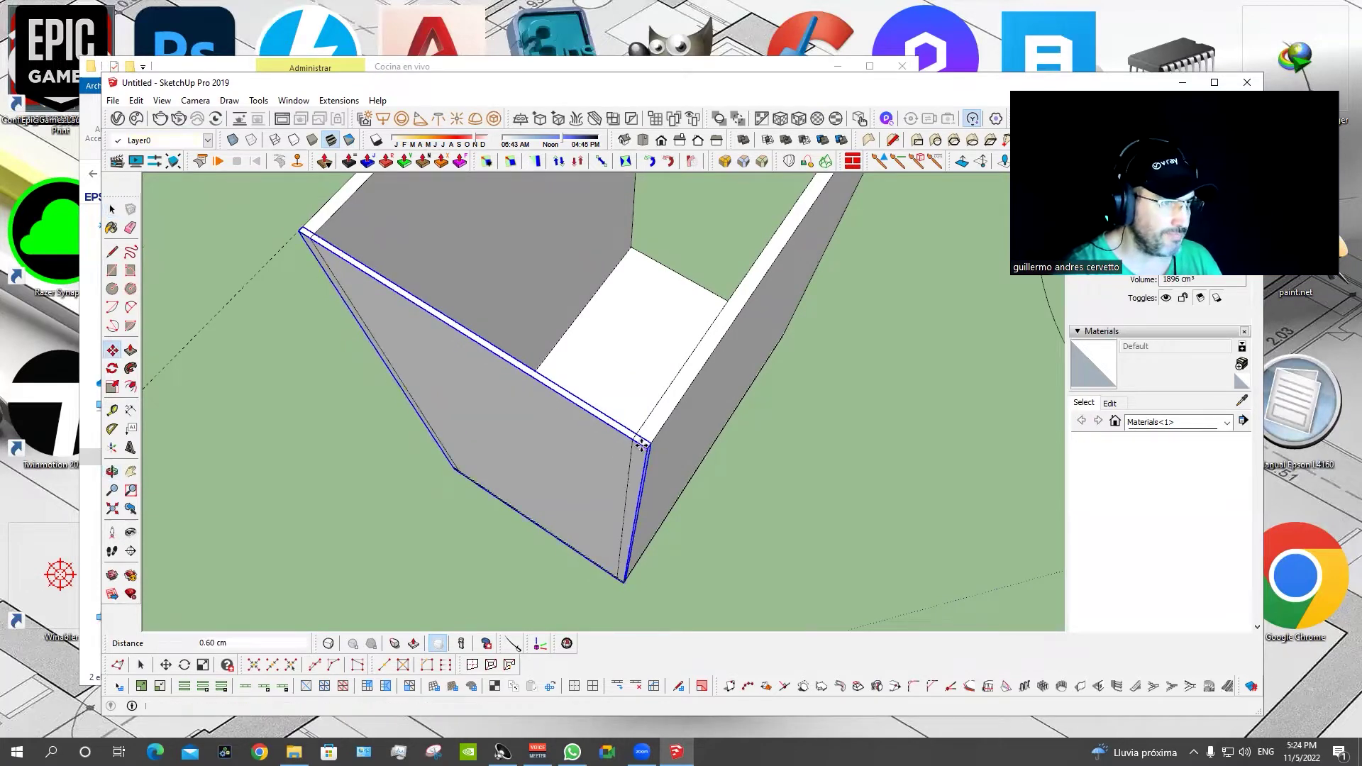
{"action": "key", "text": "space"}
{"action": "left_click", "coordinate": [650, 415]}
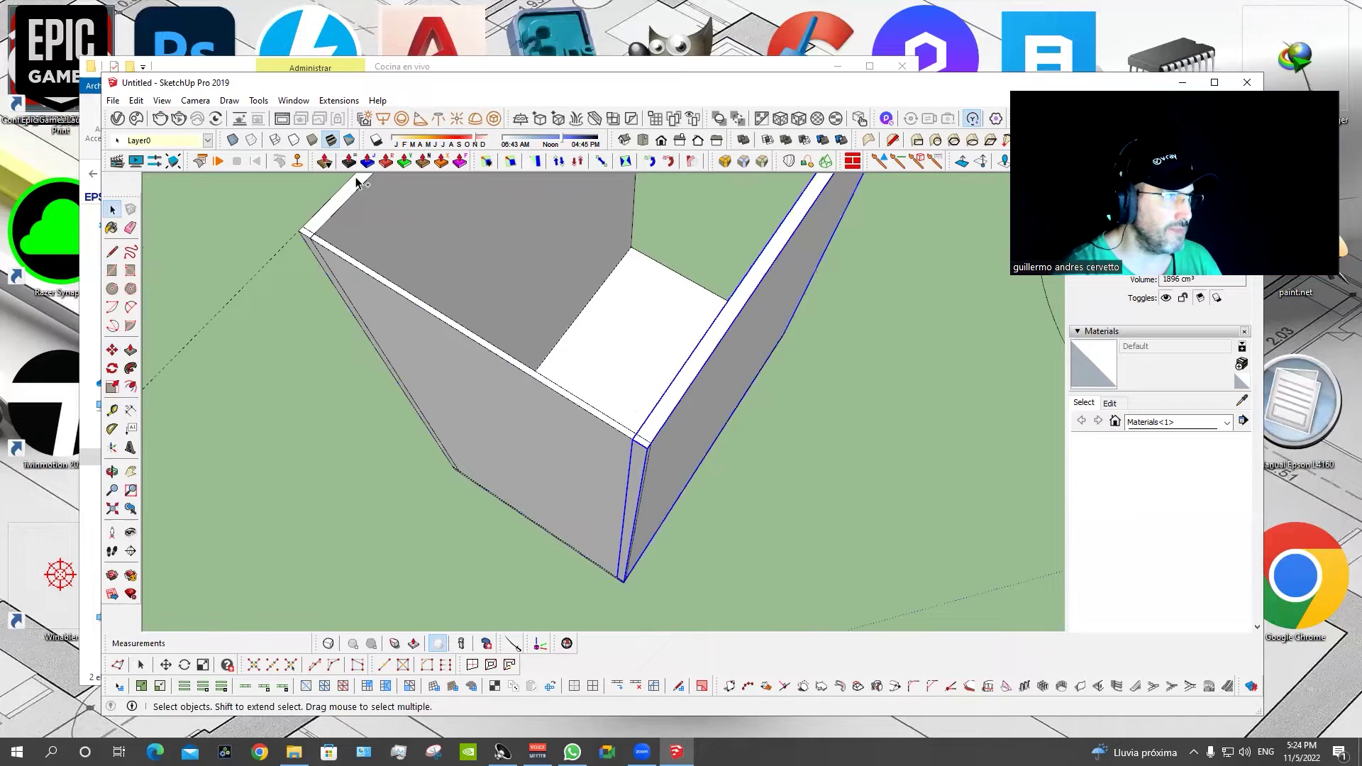
{"action": "left_click", "coordinate": [360, 205], "text": "ctrl"}
{"action": "left_click", "coordinate": [270, 244]}
{"action": "left_click", "coordinate": [377, 240]}
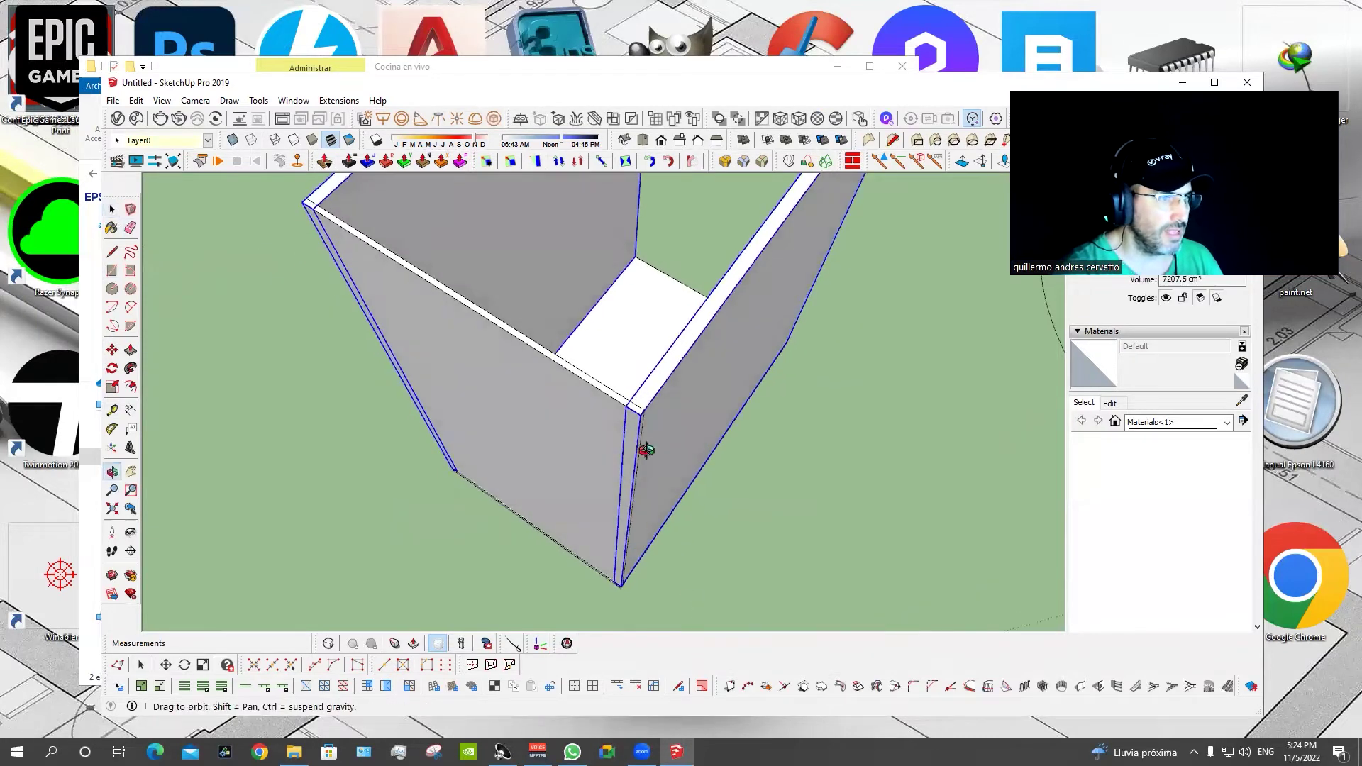
{"action": "middle_click_drag", "start_coordinate": [695, 395], "coordinate": [603, 479]}
Slightly rescale the left side wall of the cabinet box with the Scale tool.
{"action": "key", "text": "s"}
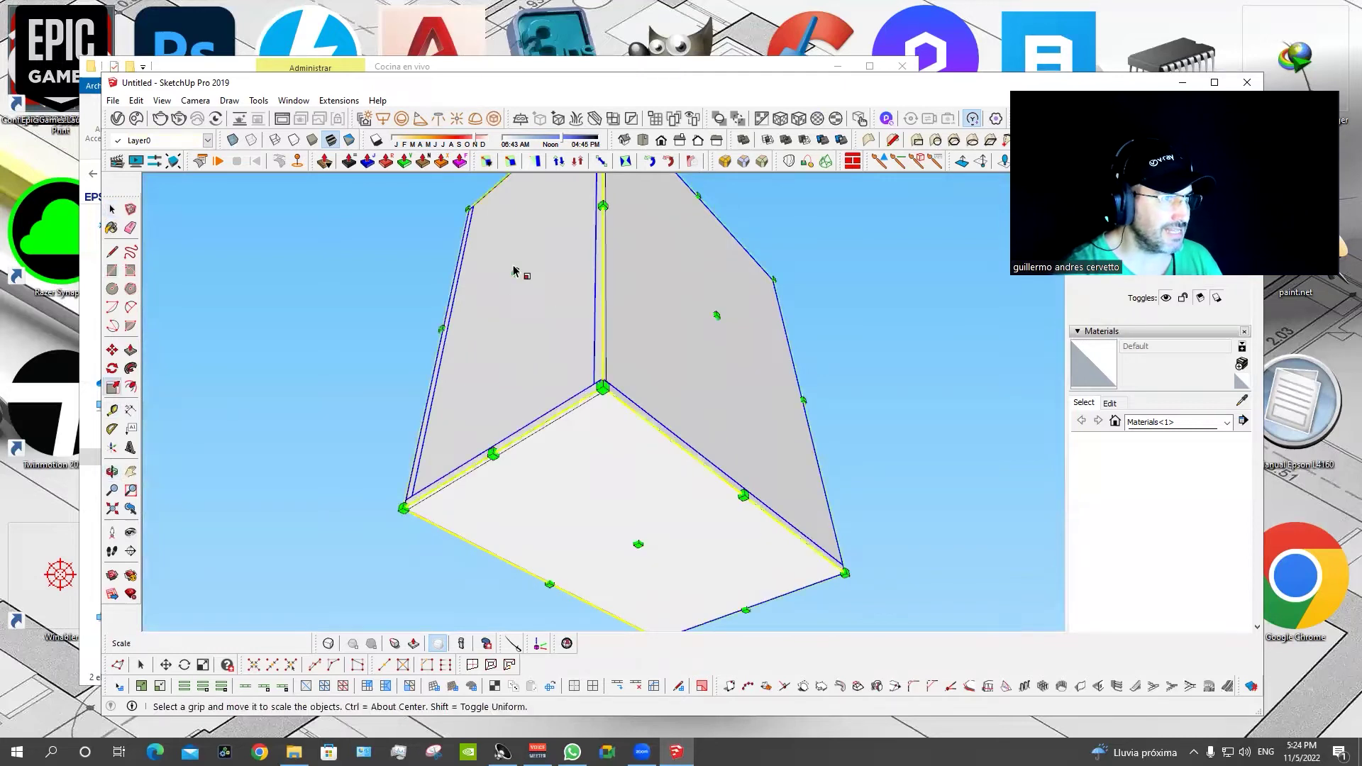
{"action": "left_click", "coordinate": [518, 274]}
{"action": "left_click", "coordinate": [605, 388]}
{"action": "key", "text": "space"}
{"action": "scroll", "coordinate": [604, 380], "scroll_direction": "up", "scroll_amount": 2}
{"action": "scroll", "coordinate": [604, 374], "scroll_direction": "up", "scroll_amount": 3}
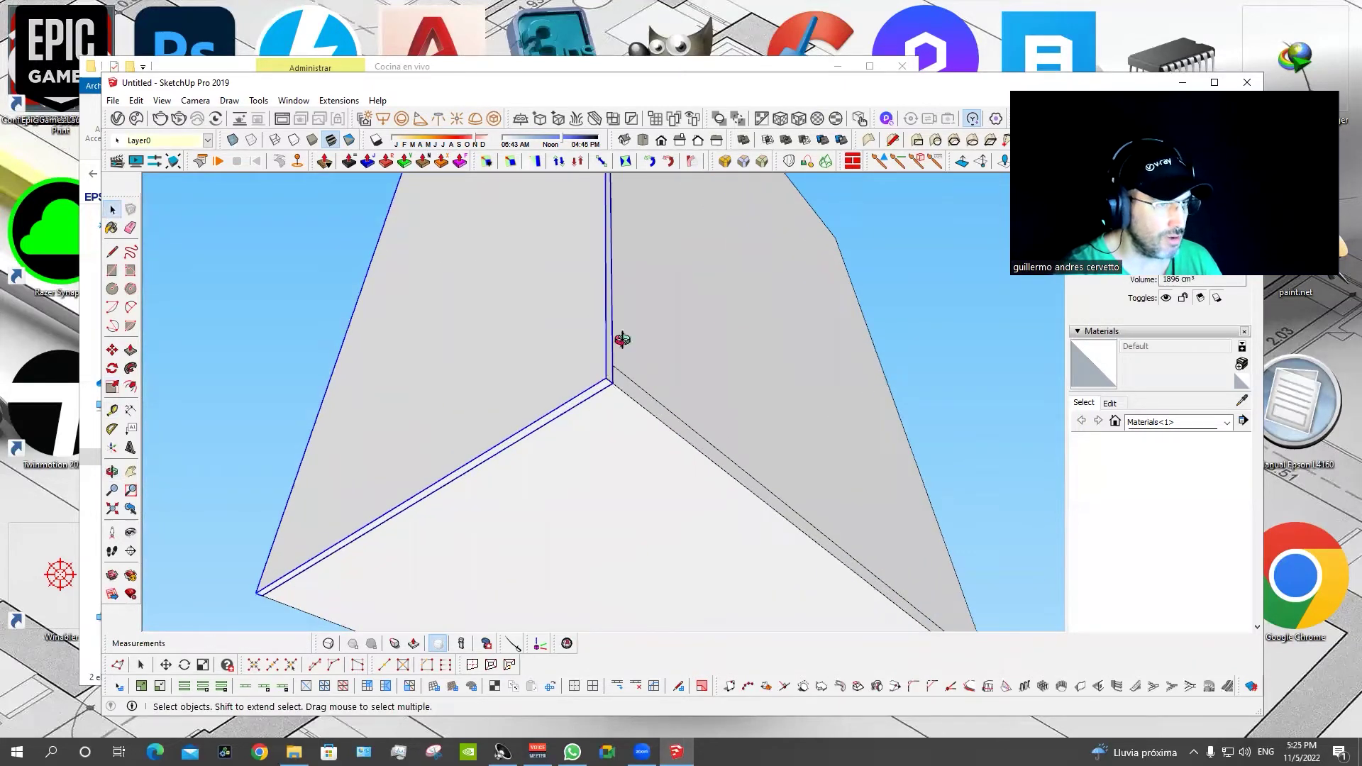
{"action": "scroll", "coordinate": [623, 340], "scroll_direction": "down", "scroll_amount": 5}
{"action": "mouse_move", "coordinate": [622, 339]}
{"action": "middle_mouse_down"}
{"action": "mouse_move", "coordinate": [804, 402]}
{"action": "mouse_move", "coordinate": [478, 395]}
{"action": "middle_mouse_up"}
{"action": "scroll", "coordinate": [802, 397], "scroll_direction": "down", "scroll_amount": 2}
{"action": "scroll", "coordinate": [797, 390], "scroll_direction": "down", "scroll_amount": 3}
Measure the box width, confirm its 79 cm height, and start a rectangle on its front edge.
{"action": "key", "text": "t"}
{"action": "left_click", "coordinate": [611, 436]}
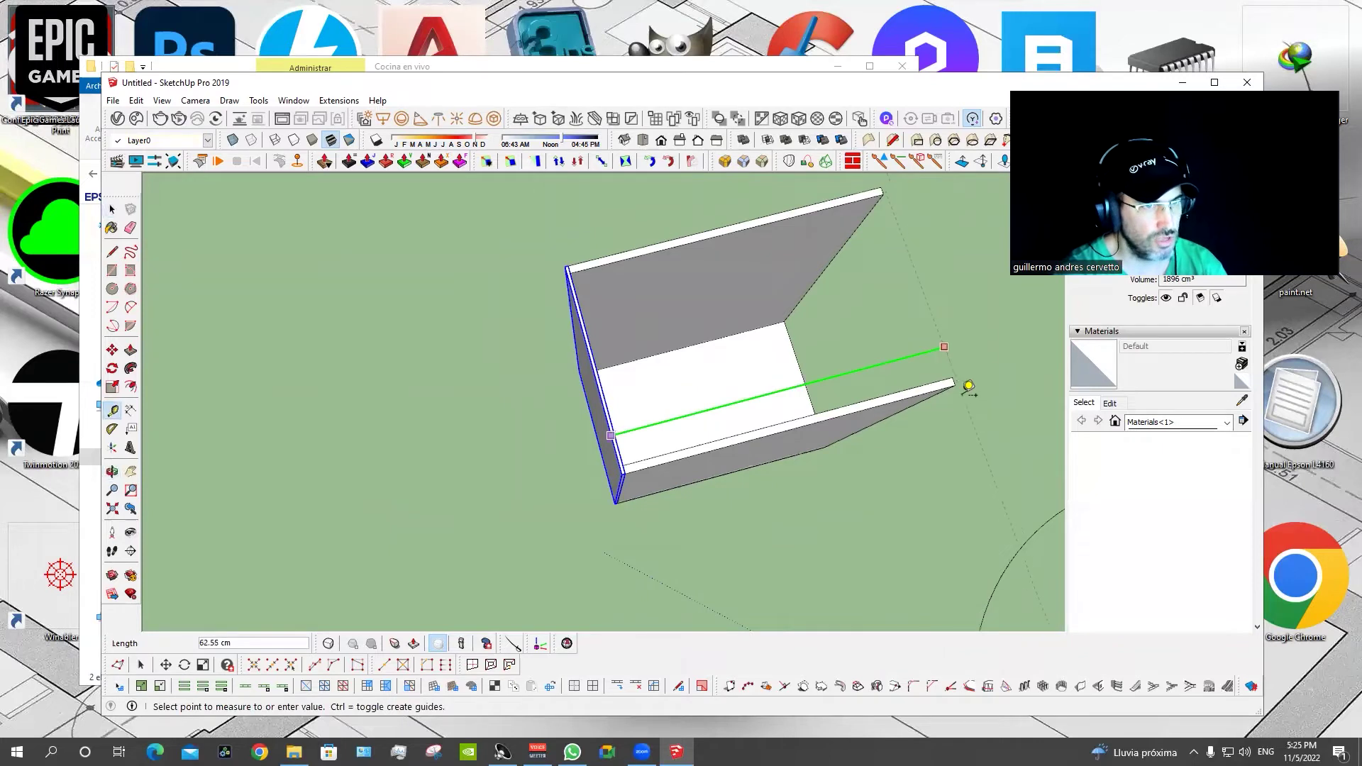
{"action": "mouse_move", "coordinate": [957, 389]}
{"action": "middle_mouse_down"}
{"action": "mouse_move", "coordinate": [419, 265]}
{"action": "mouse_move", "coordinate": [659, 420]}
{"action": "mouse_move", "coordinate": [552, 375]}
{"action": "mouse_move", "coordinate": [620, 525]}
{"action": "middle_mouse_up"}
{"action": "left_click", "coordinate": [618, 535]}
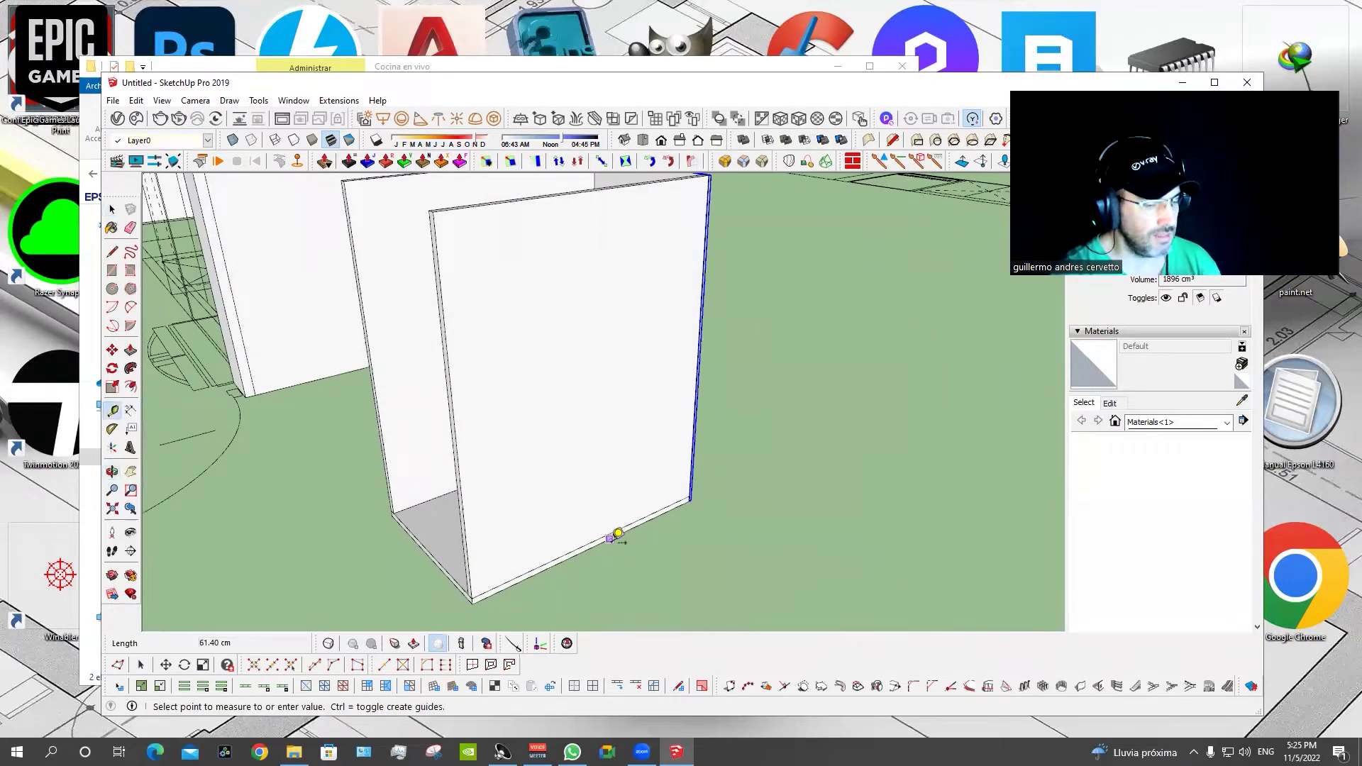
{"action": "left_click", "coordinate": [528, 199]}
{"action": "mouse_move", "coordinate": [654, 417]}
{"action": "middle_mouse_down"}
{"action": "mouse_move", "coordinate": [904, 471]}
{"action": "mouse_move", "coordinate": [745, 401]}
{"action": "mouse_move", "coordinate": [675, 410]}
{"action": "mouse_move", "coordinate": [628, 388]}
{"action": "middle_mouse_up"}
{"action": "key", "text": "space"}
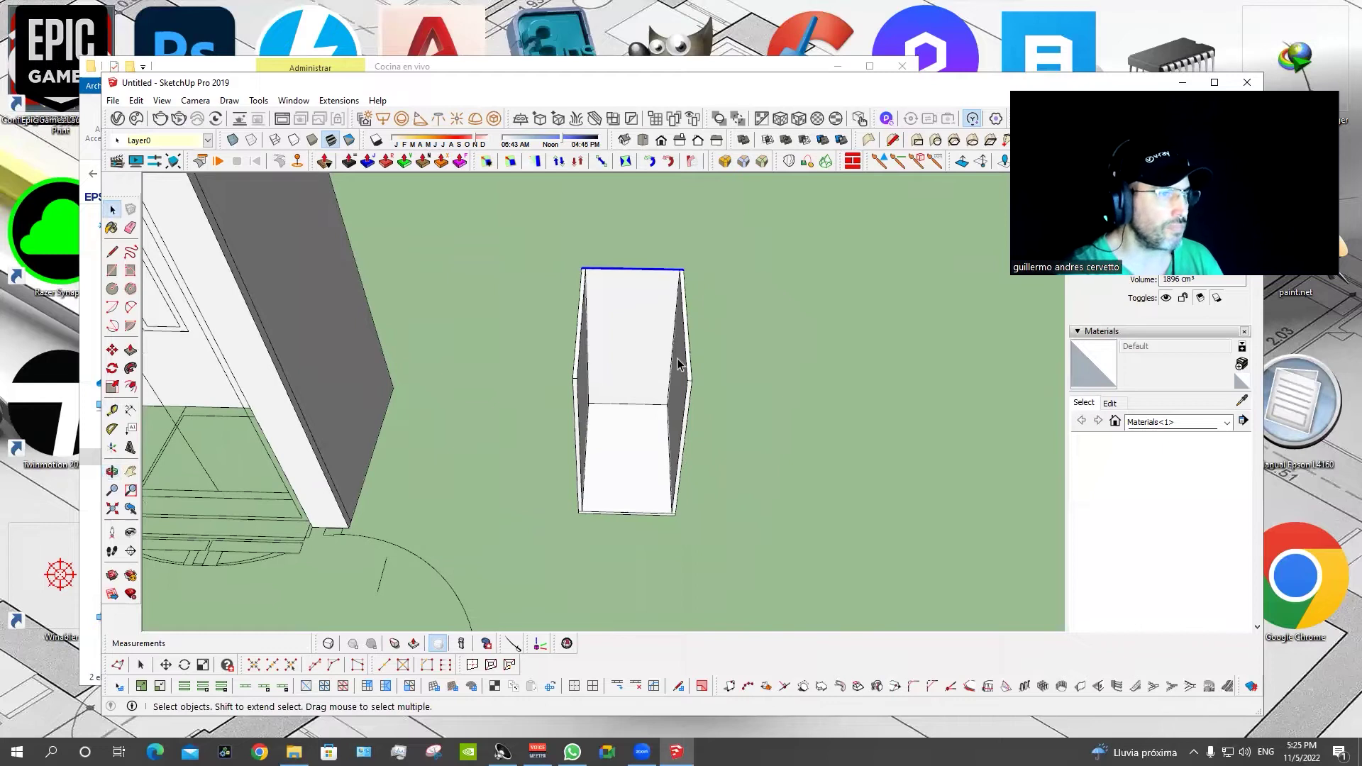
{"action": "scroll", "coordinate": [625, 427], "scroll_direction": "up", "scroll_amount": 1}
{"action": "key", "text": "r"}
{"action": "left_click", "coordinate": [560, 363]}
{"action": "type", "text": "10,4"}
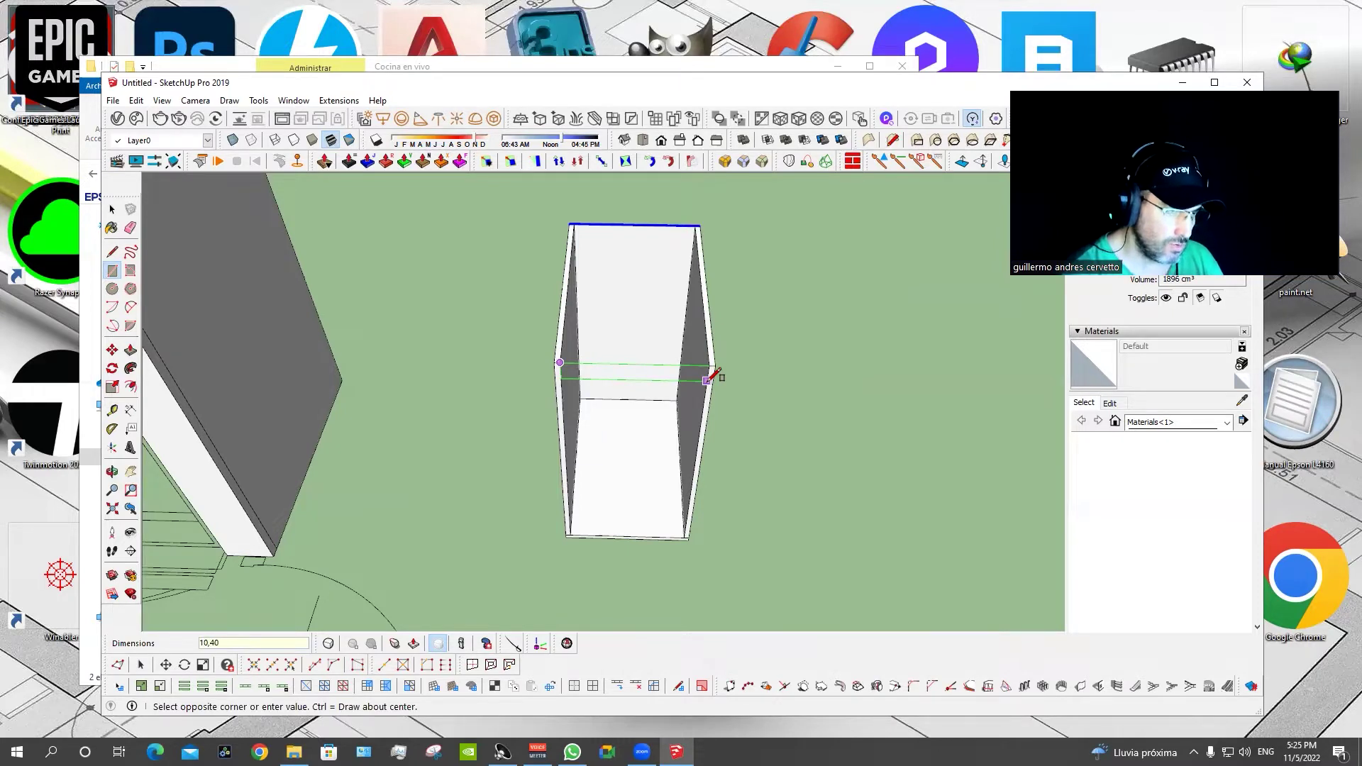
Finish the front rectangle and extrude it 1.5 cm thick.
{"action": "left_click", "coordinate": [710, 379]}
{"action": "key", "text": "p"}
{"action": "scroll", "coordinate": [602, 405], "scroll_direction": "up", "scroll_amount": 3}
{"action": "scroll", "coordinate": [563, 447], "scroll_direction": "up", "scroll_amount": 3}
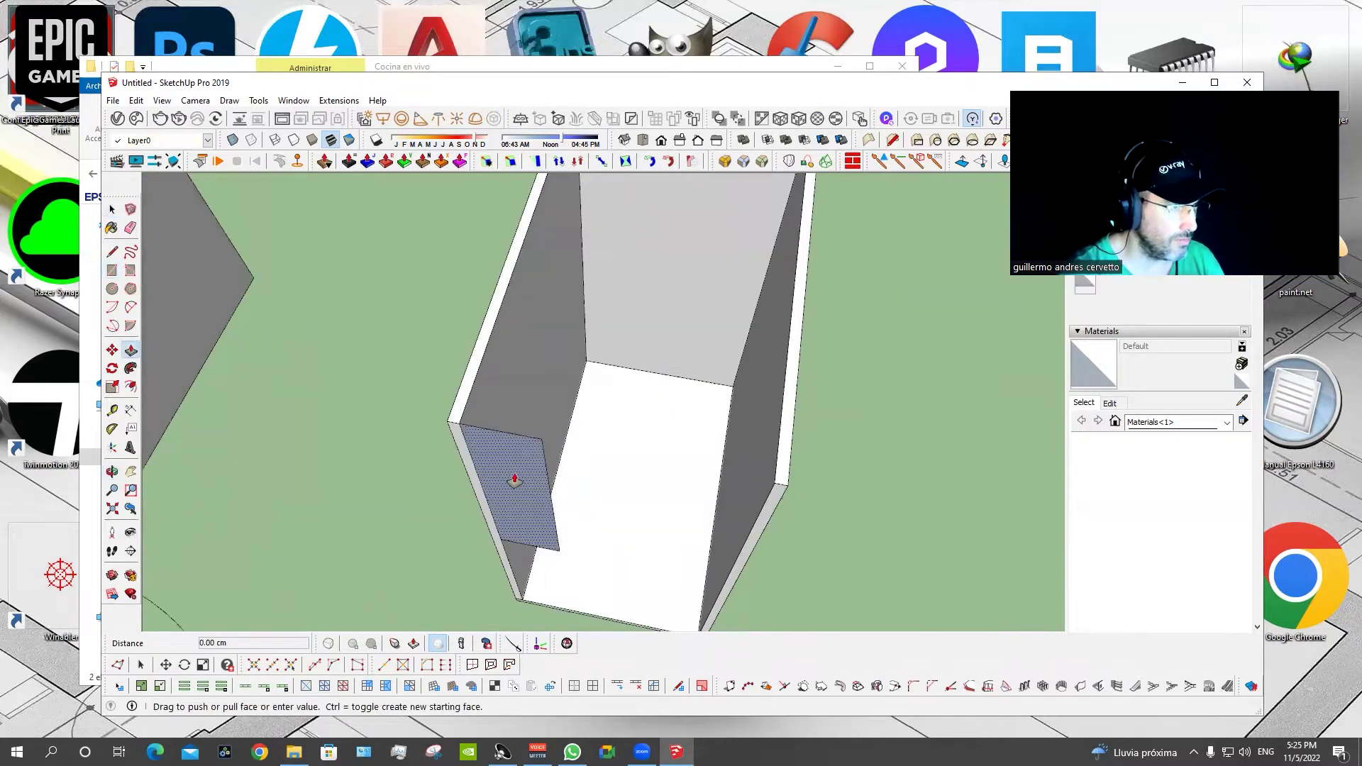
{"action": "left_click", "coordinate": [514, 481]}
{"action": "type", "text": "5"}
{"action": "key", "text": "Return"}
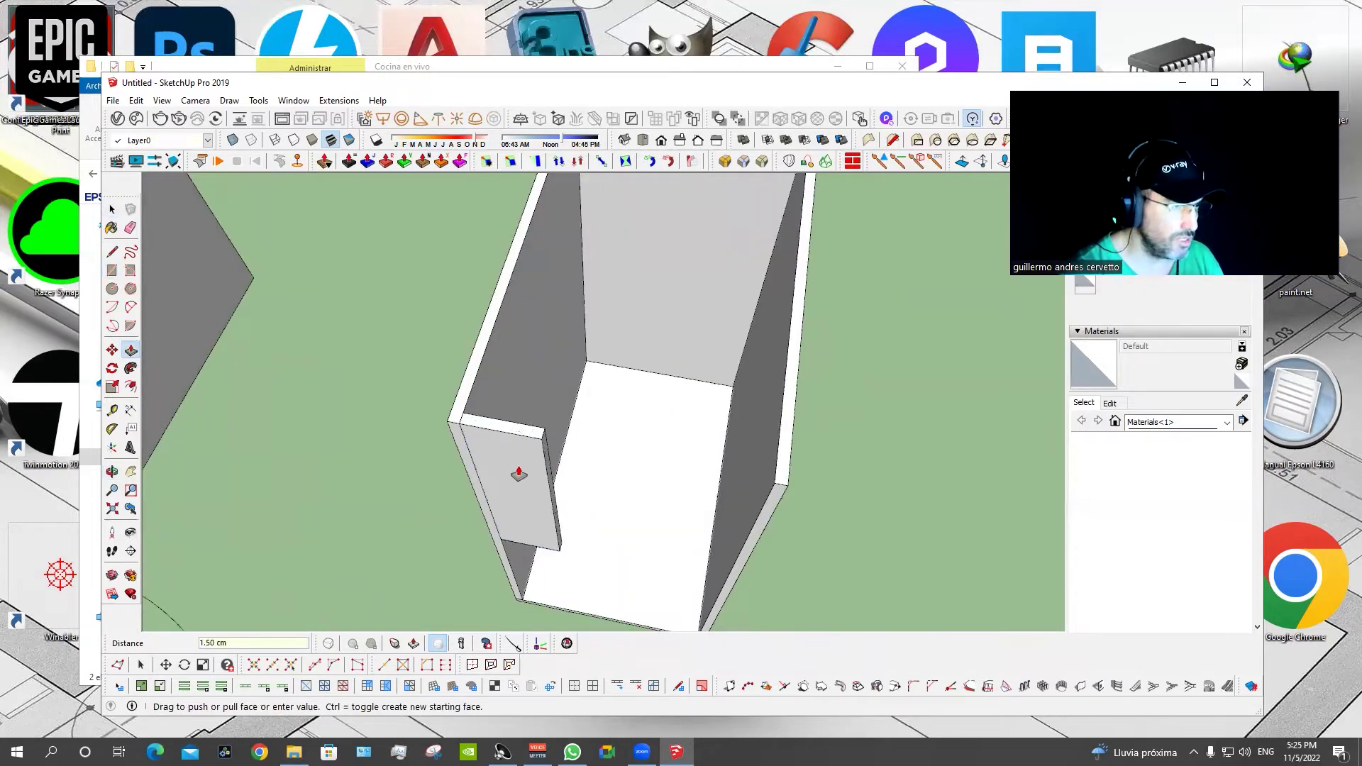
Add a guide line, then scale the panel into a thin rail spanning the cabinet width.
{"action": "key", "text": "t"}
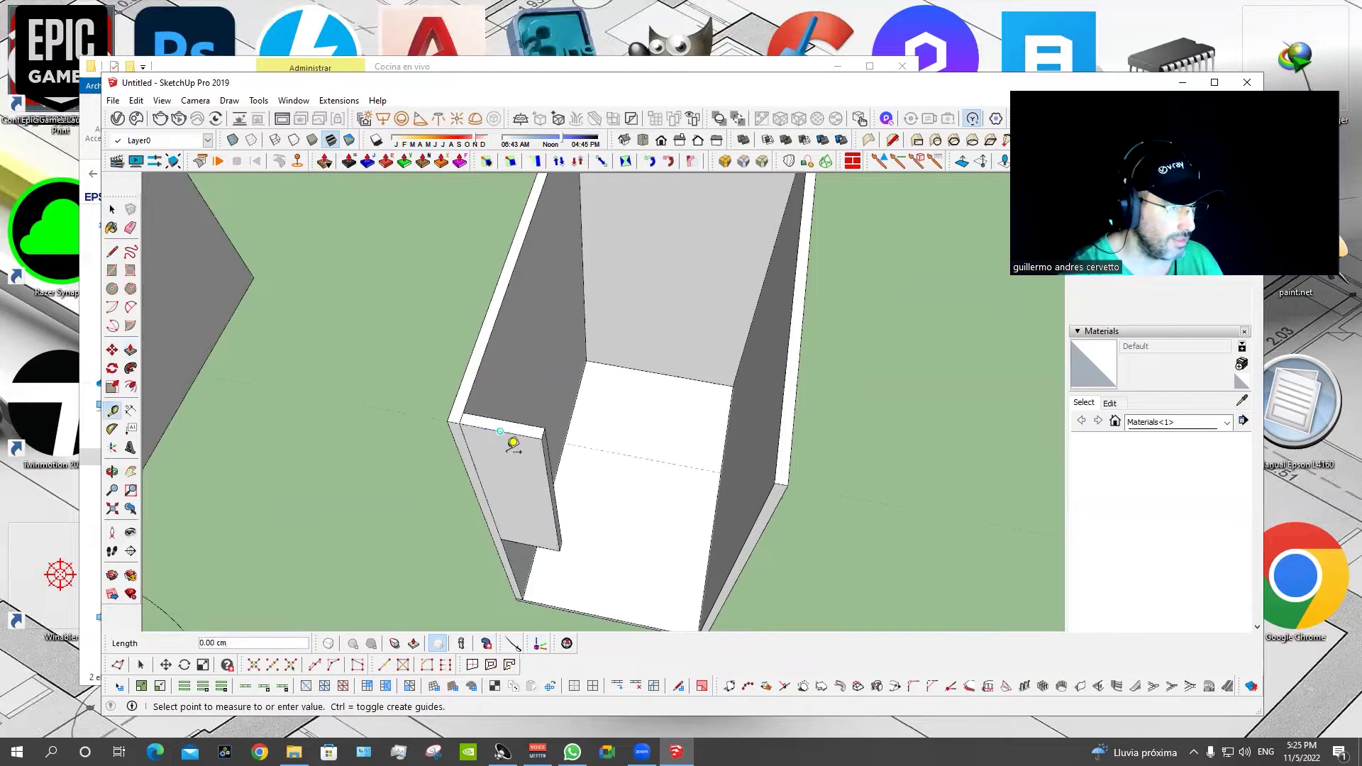
{"action": "key", "text": "Return"}
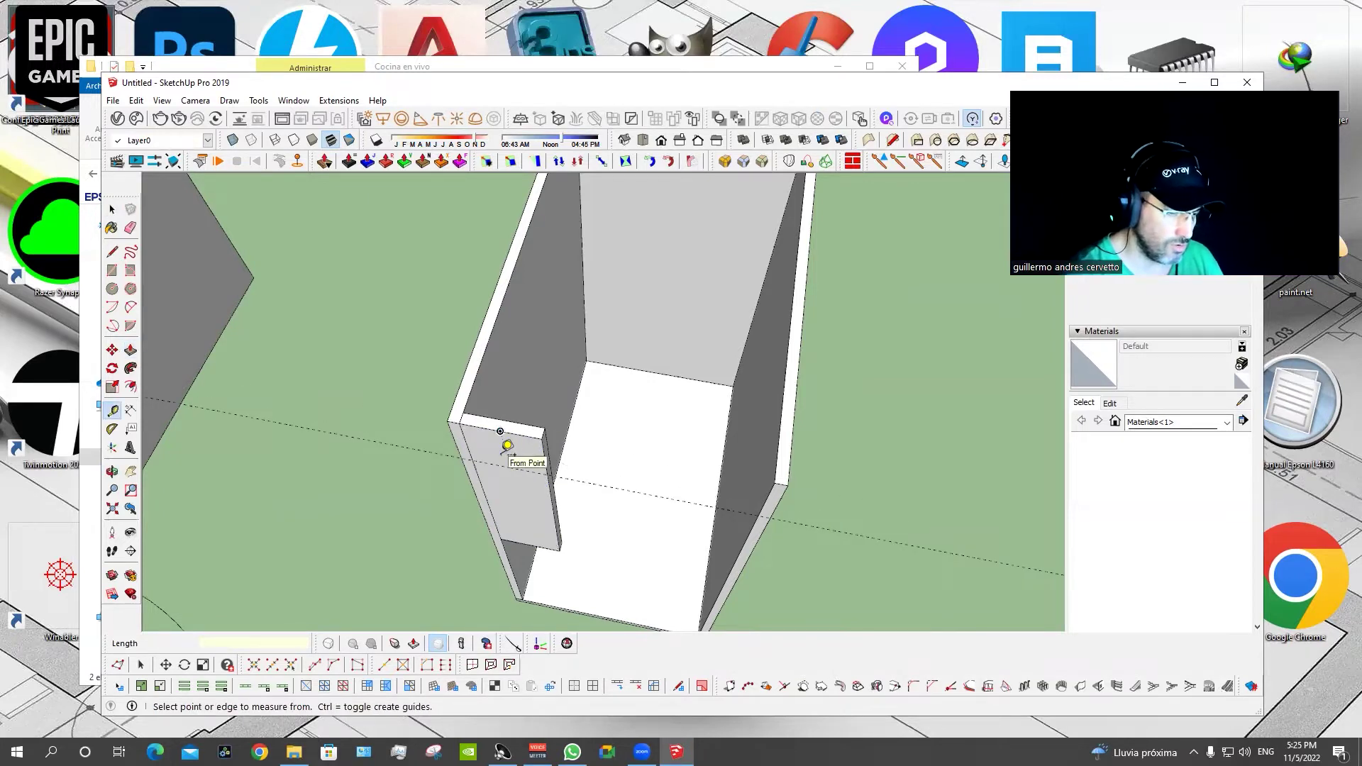
{"action": "type", "text": "6"}
{"action": "scroll", "coordinate": [507, 446], "scroll_direction": "up", "scroll_amount": 1}
{"action": "key", "text": "space"}
{"action": "left_click", "coordinate": [523, 505]}
{"action": "key", "text": "s"}
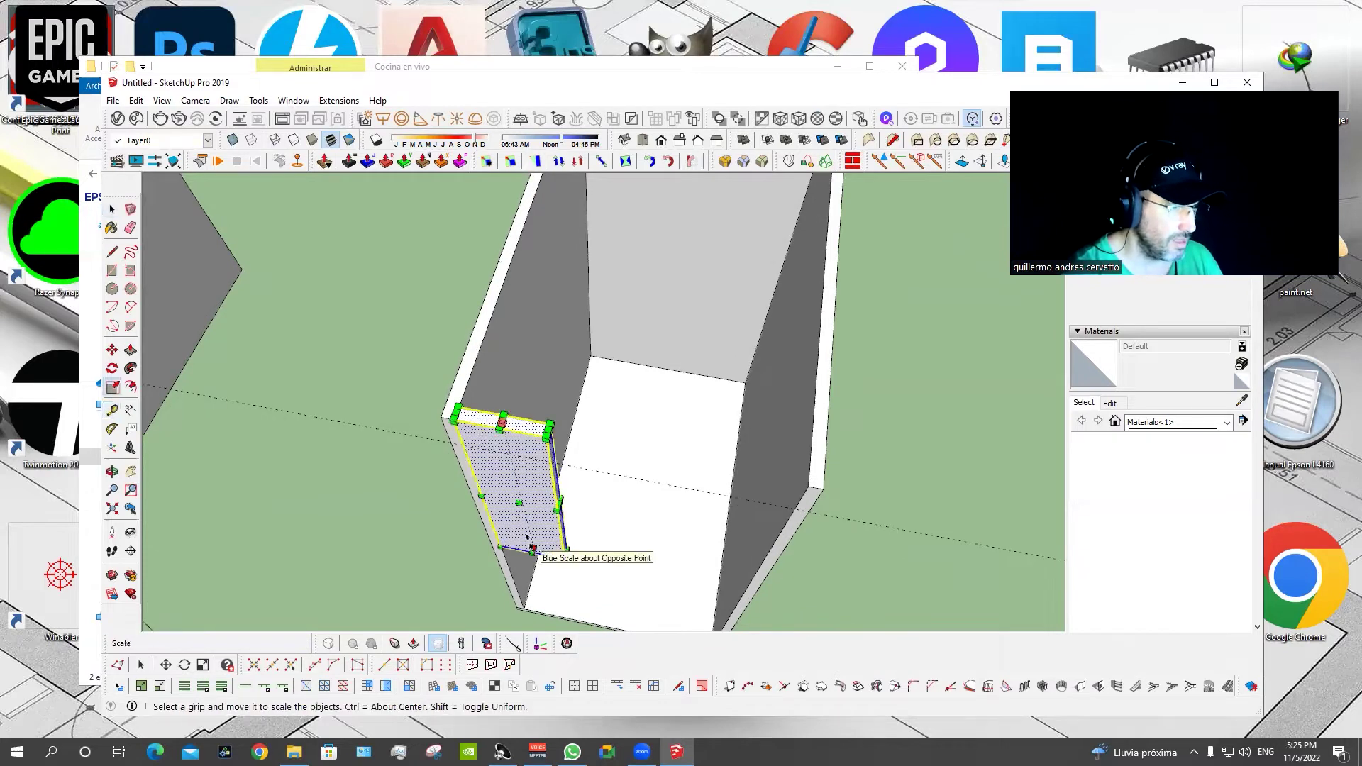
{"action": "left_click", "coordinate": [532, 550]}
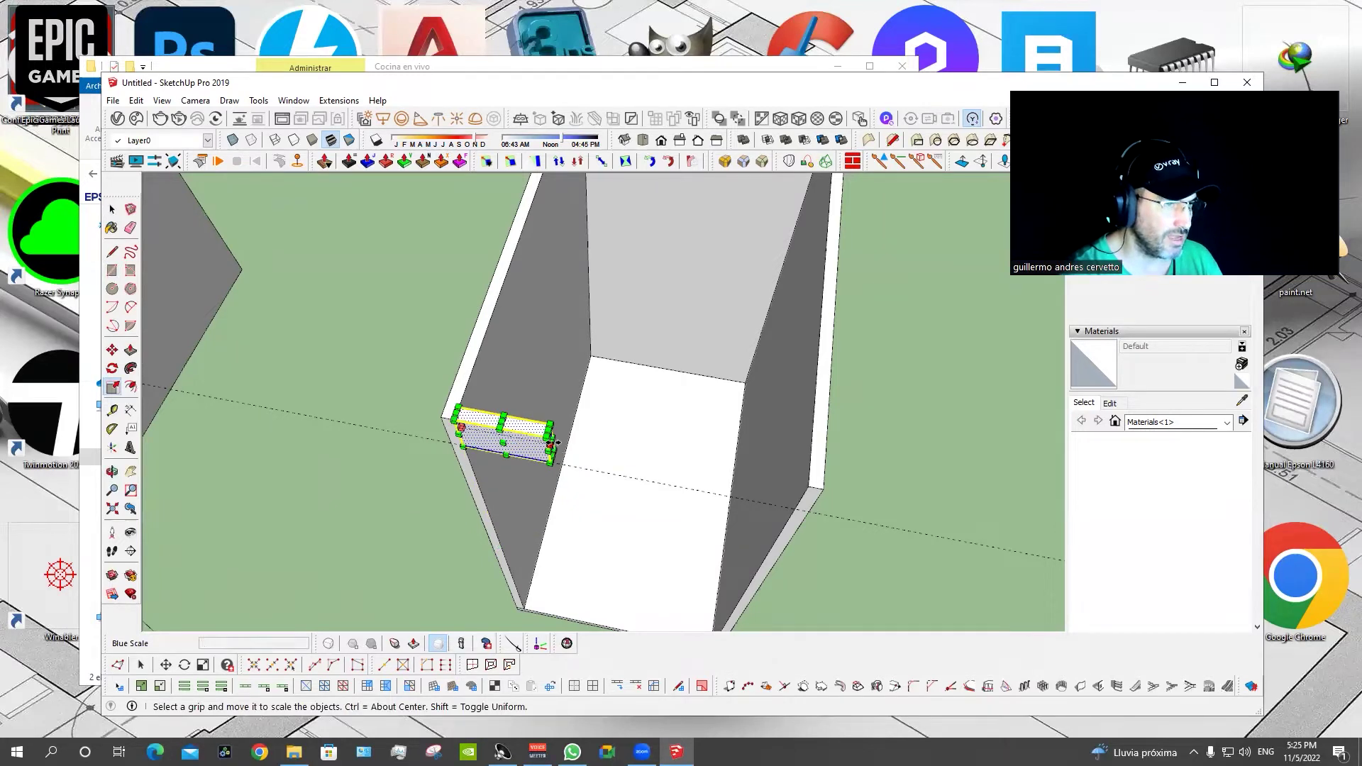
{"action": "left_click", "coordinate": [552, 443]}
{"action": "left_click", "coordinate": [807, 492]}
{"action": "key", "text": "space"}
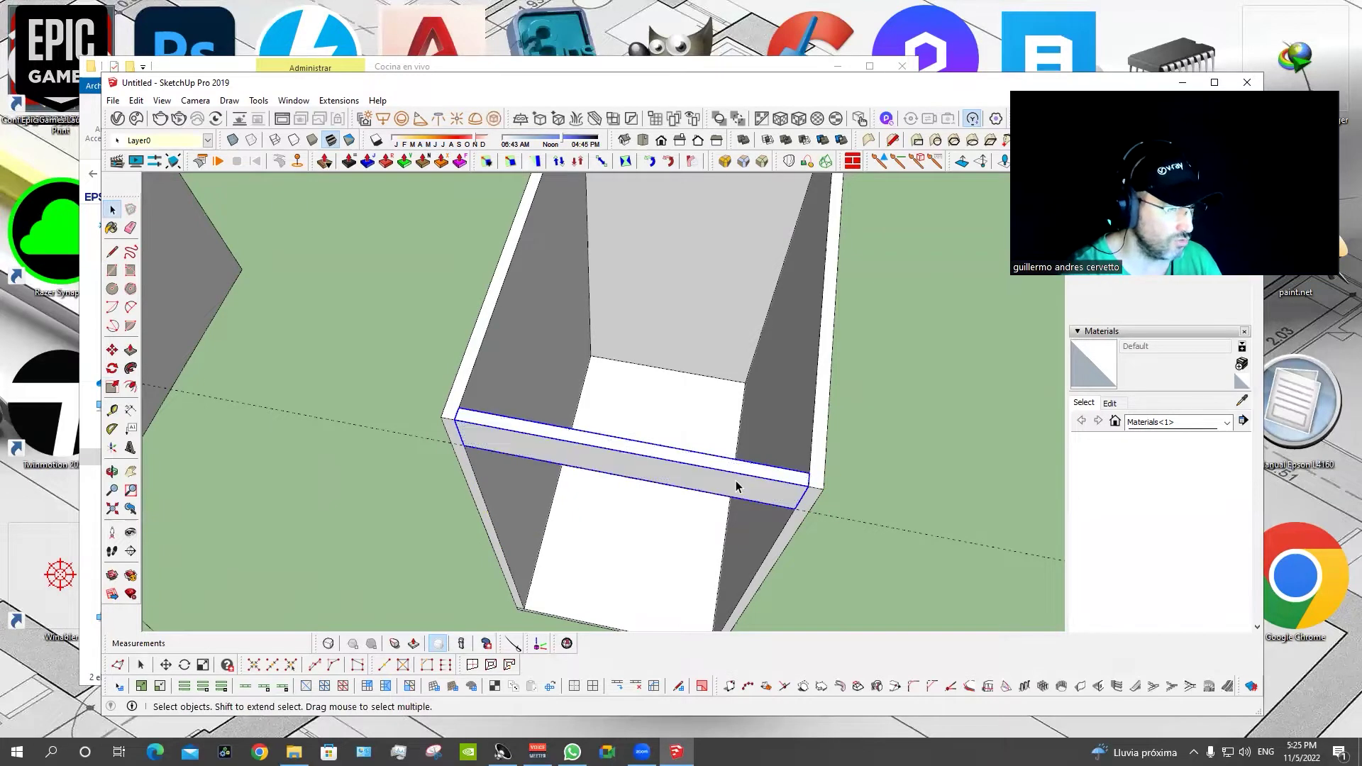
{"action": "middle_click_drag", "start_coordinate": [738, 481], "coordinate": [548, 433]}
Draw a rectangle across the cabinet front and push it out 1.8 cm as a panel.
{"action": "key", "text": "r"}
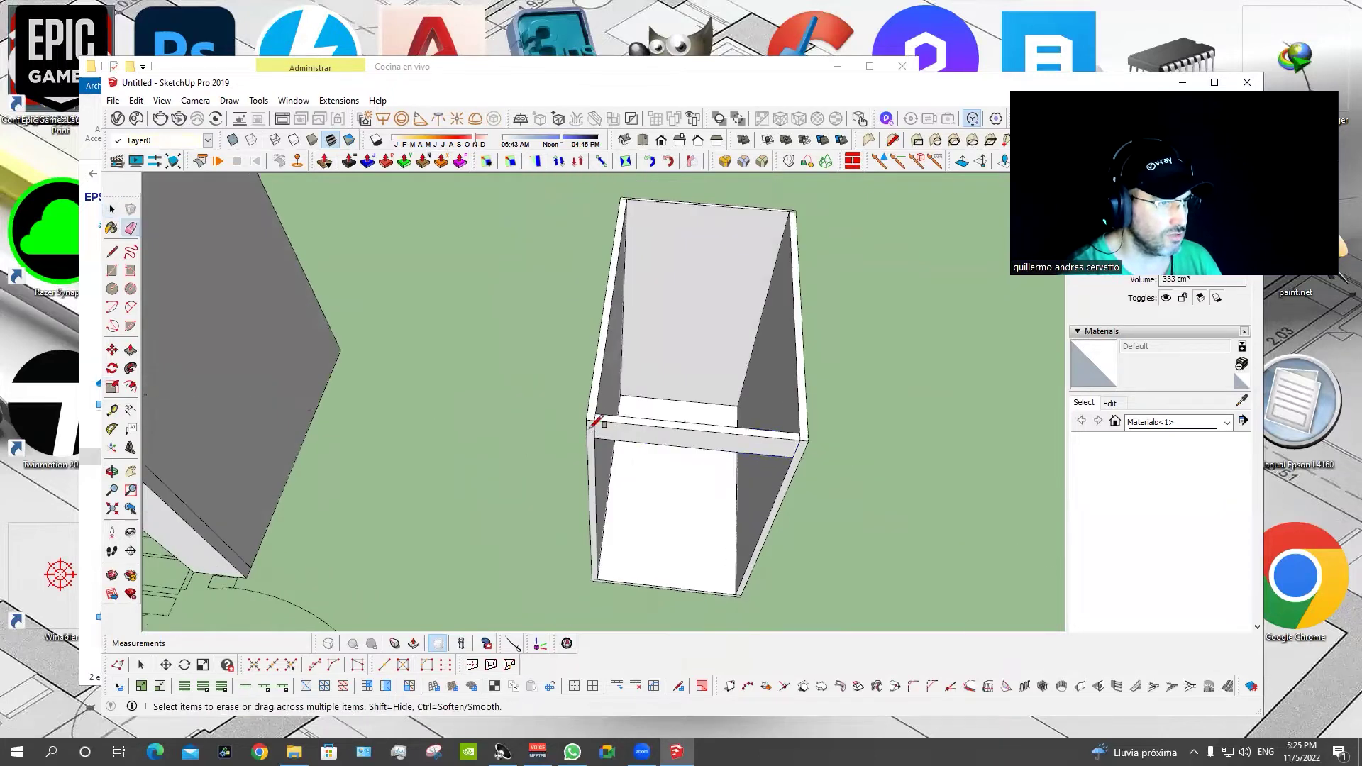
{"action": "left_click", "coordinate": [586, 420]}
{"action": "middle_click_drag", "start_coordinate": [738, 578], "coordinate": [712, 574]}
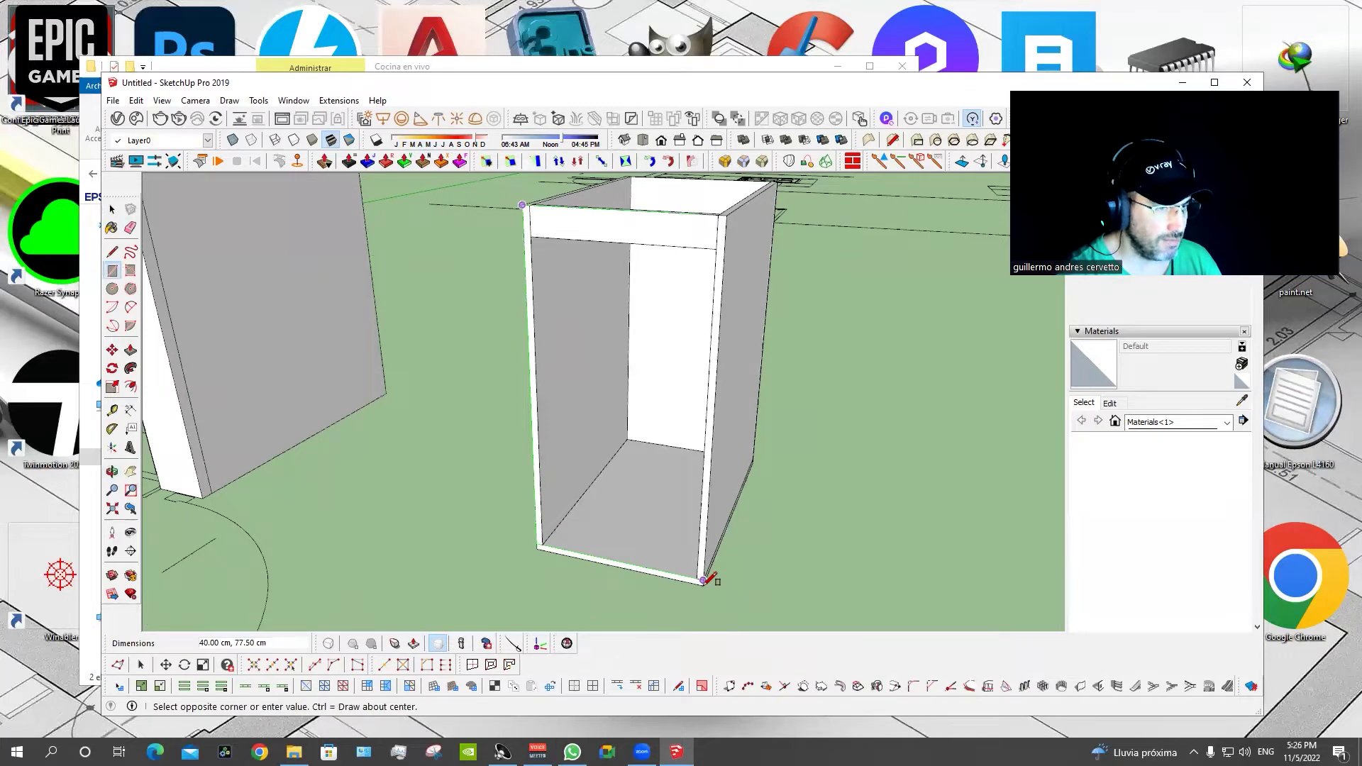
{"action": "scroll", "coordinate": [703, 580], "scroll_direction": "up", "scroll_amount": 2}
{"action": "left_click", "coordinate": [708, 578]}
{"action": "middle_click_drag", "start_coordinate": [569, 557], "coordinate": [449, 650]}
{"action": "key", "text": "p"}
{"action": "left_click", "coordinate": [414, 446]}
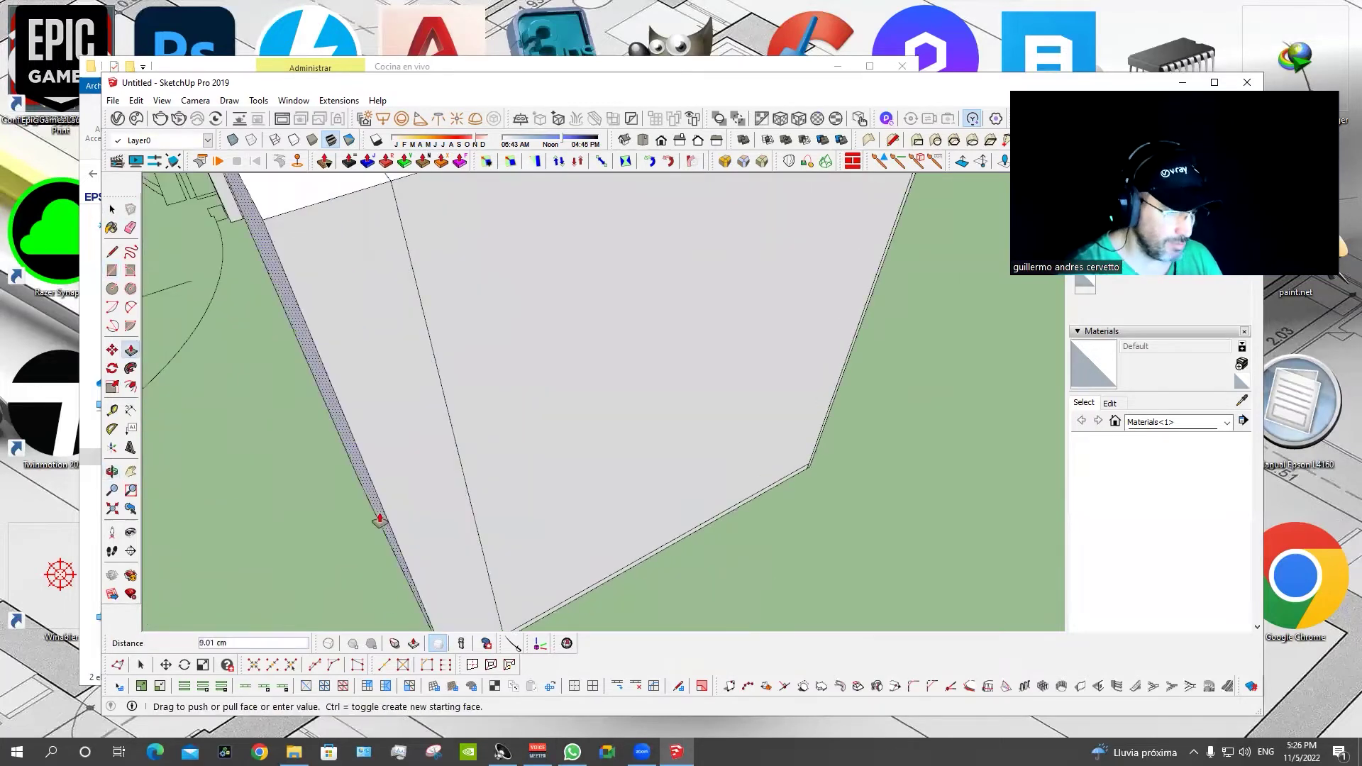
{"action": "type", "text": "8"}
{"action": "key", "text": "Return"}
{"action": "mouse_move", "coordinate": [379, 521]}
{"action": "middle_mouse_down"}
{"action": "mouse_move", "coordinate": [411, 457]}
{"action": "mouse_move", "coordinate": [511, 553]}
{"action": "mouse_move", "coordinate": [603, 395]}
{"action": "middle_mouse_up"}
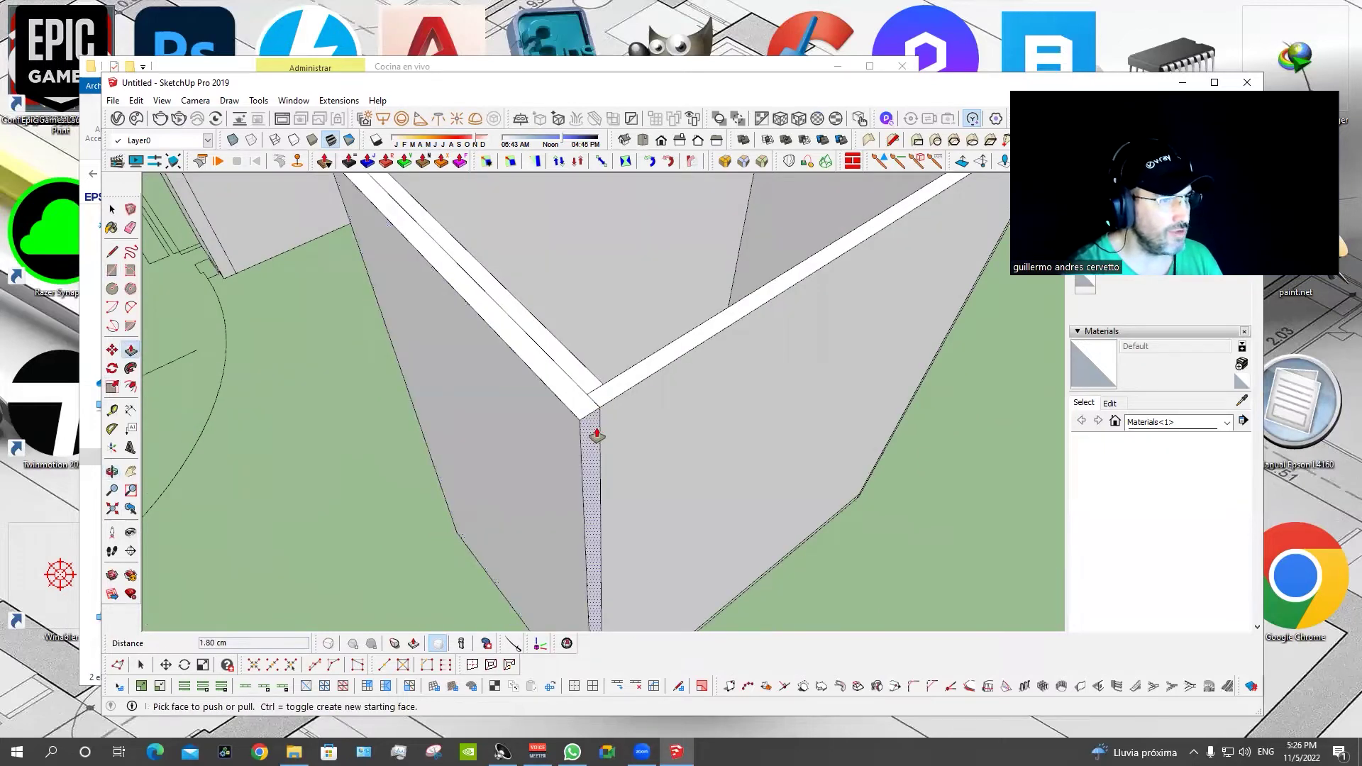
Recess the panel's edge and end faces by 1 mm and its top strip by 2 mm.
{"action": "left_click", "coordinate": [596, 435]}
{"action": "type", "text": "m"}
{"action": "key", "text": "Return"}
{"action": "mouse_move", "coordinate": [450, 356]}
{"action": "middle_mouse_down"}
{"action": "mouse_move", "coordinate": [959, 387]}
{"action": "mouse_move", "coordinate": [665, 422]}
{"action": "middle_mouse_up"}
{"action": "left_click", "coordinate": [667, 415]}
{"action": "type", "text": "mm"}
{"action": "key", "text": "Return"}
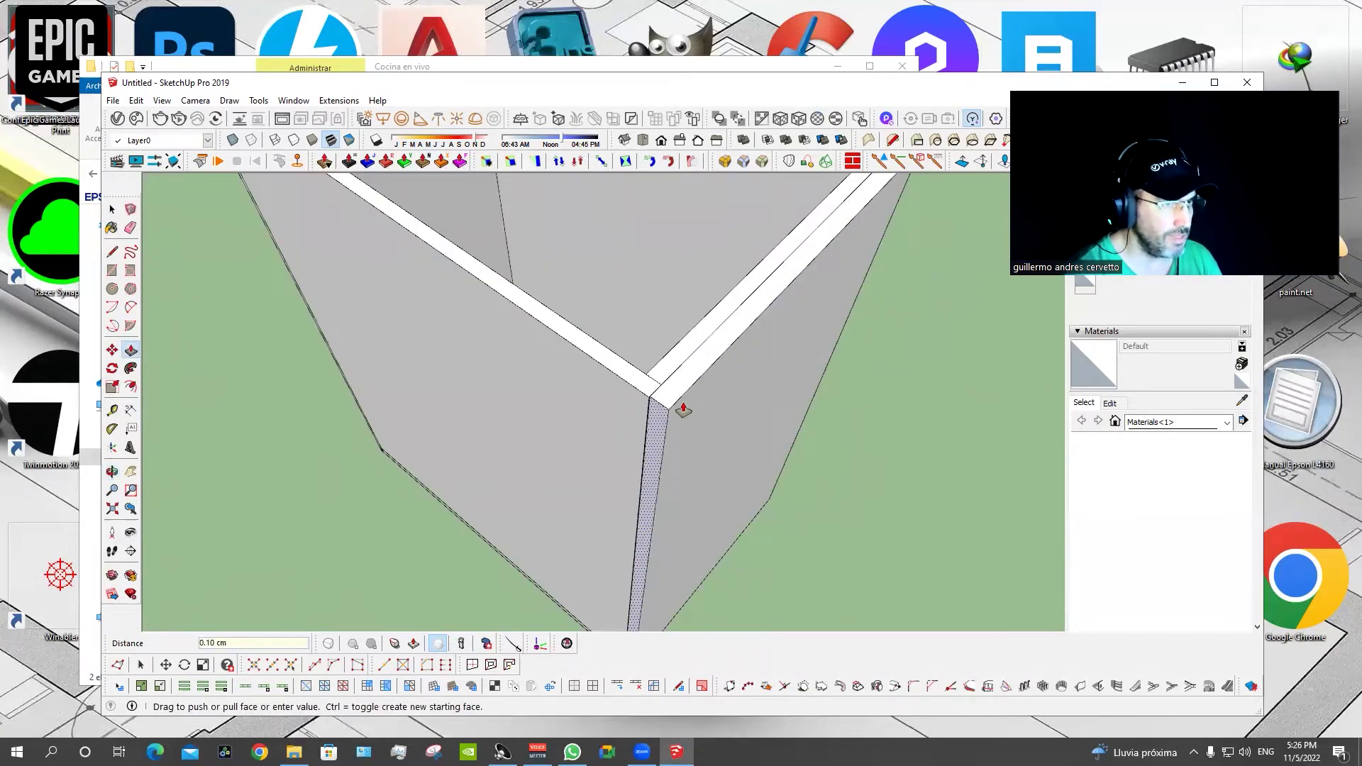
{"action": "left_click", "coordinate": [673, 409]}
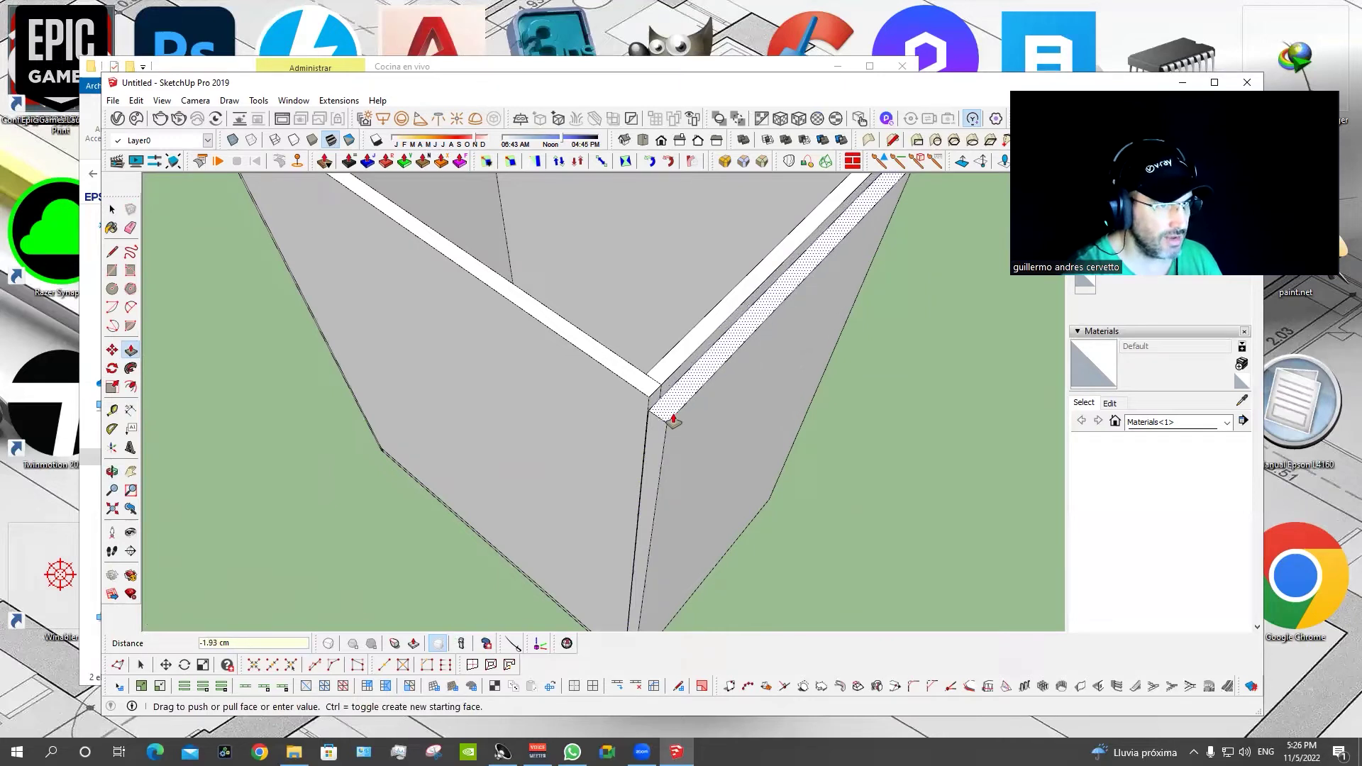
{"action": "type", "text": "mm"}
{"action": "key", "text": "Return"}
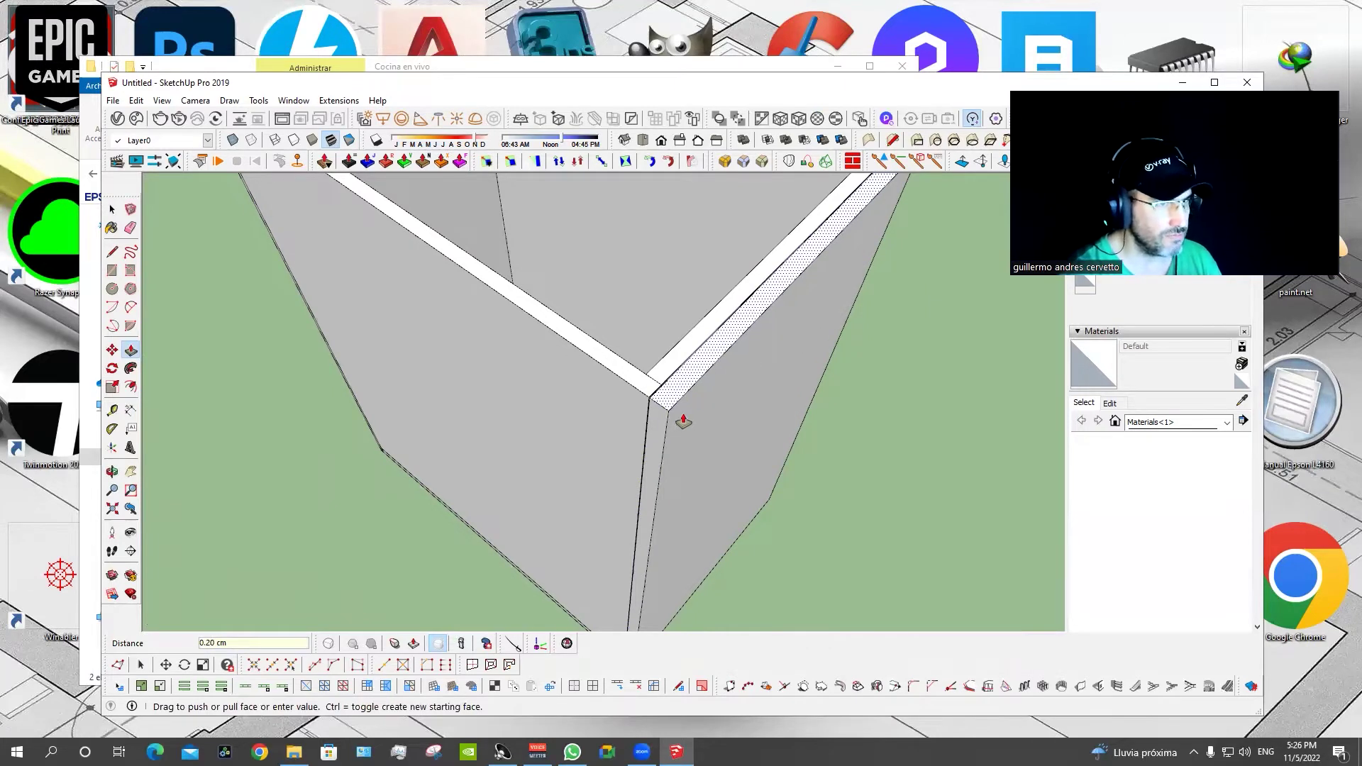
Recess the underside and bottom edge strips of the panel by 2 mm.
{"action": "mouse_move", "coordinate": [678, 411]}
{"action": "middle_mouse_down"}
{"action": "mouse_move", "coordinate": [638, 189]}
{"action": "mouse_move", "coordinate": [599, 580]}
{"action": "mouse_move", "coordinate": [593, 456]}
{"action": "middle_mouse_up"}
{"action": "left_click_drag", "start_coordinate": [593, 456], "coordinate": [592, 430]}
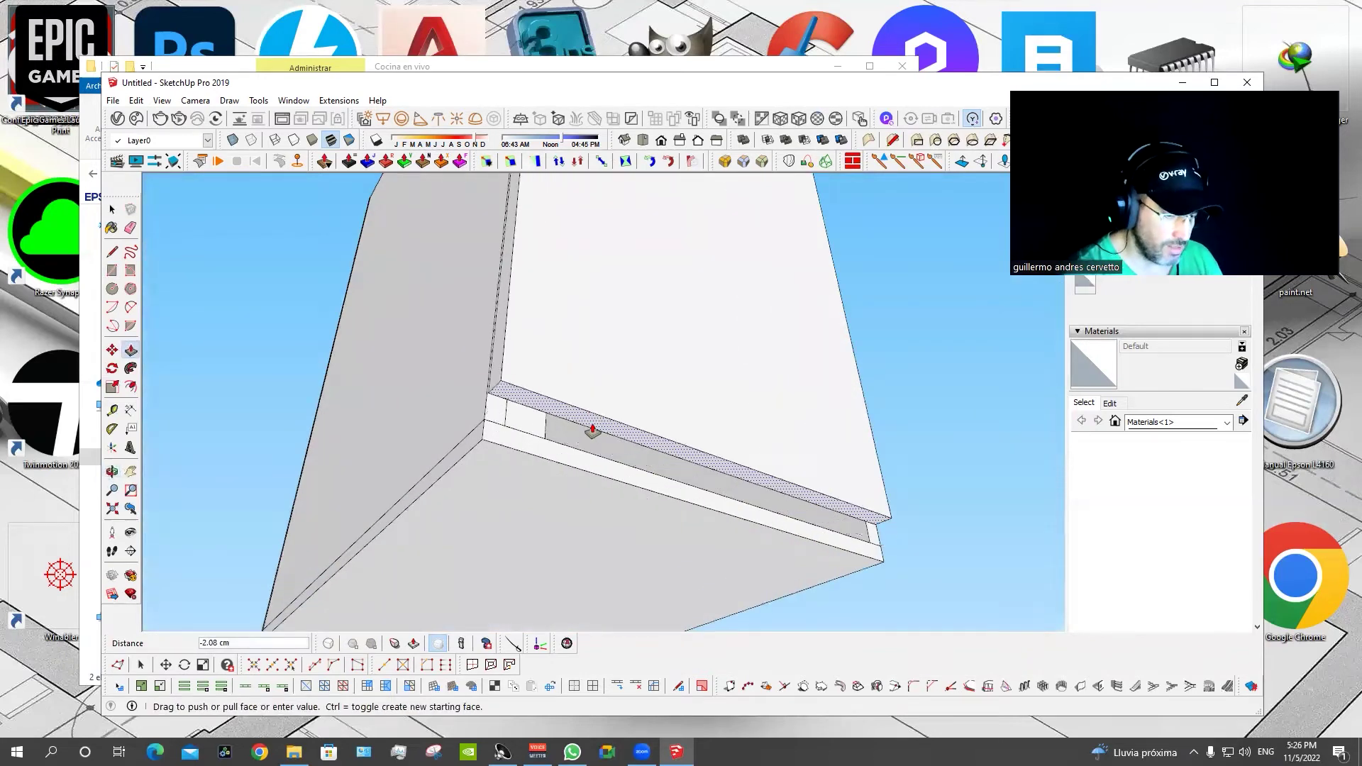
{"action": "type", "text": "mm"}
{"action": "key", "text": "Return"}
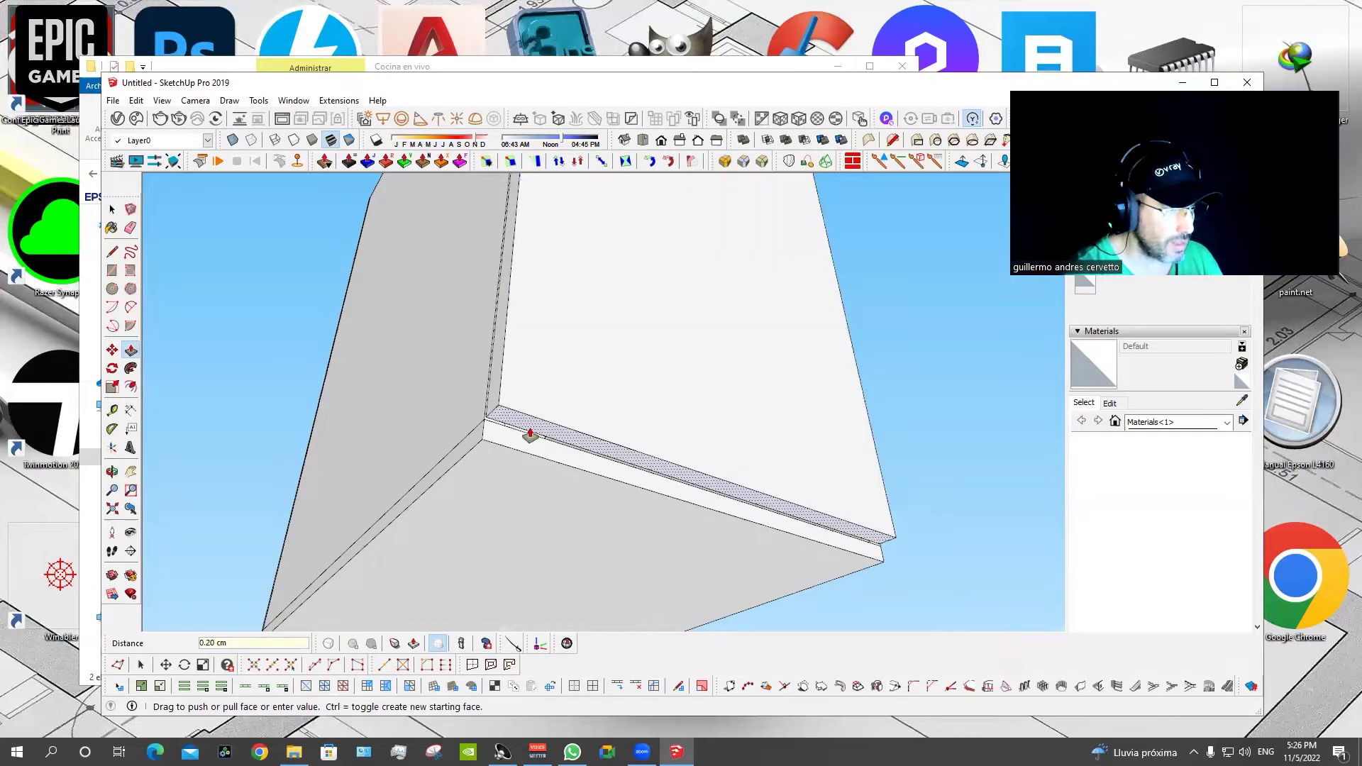
{"action": "left_click", "coordinate": [492, 462]}
{"action": "left_click", "coordinate": [511, 445]}
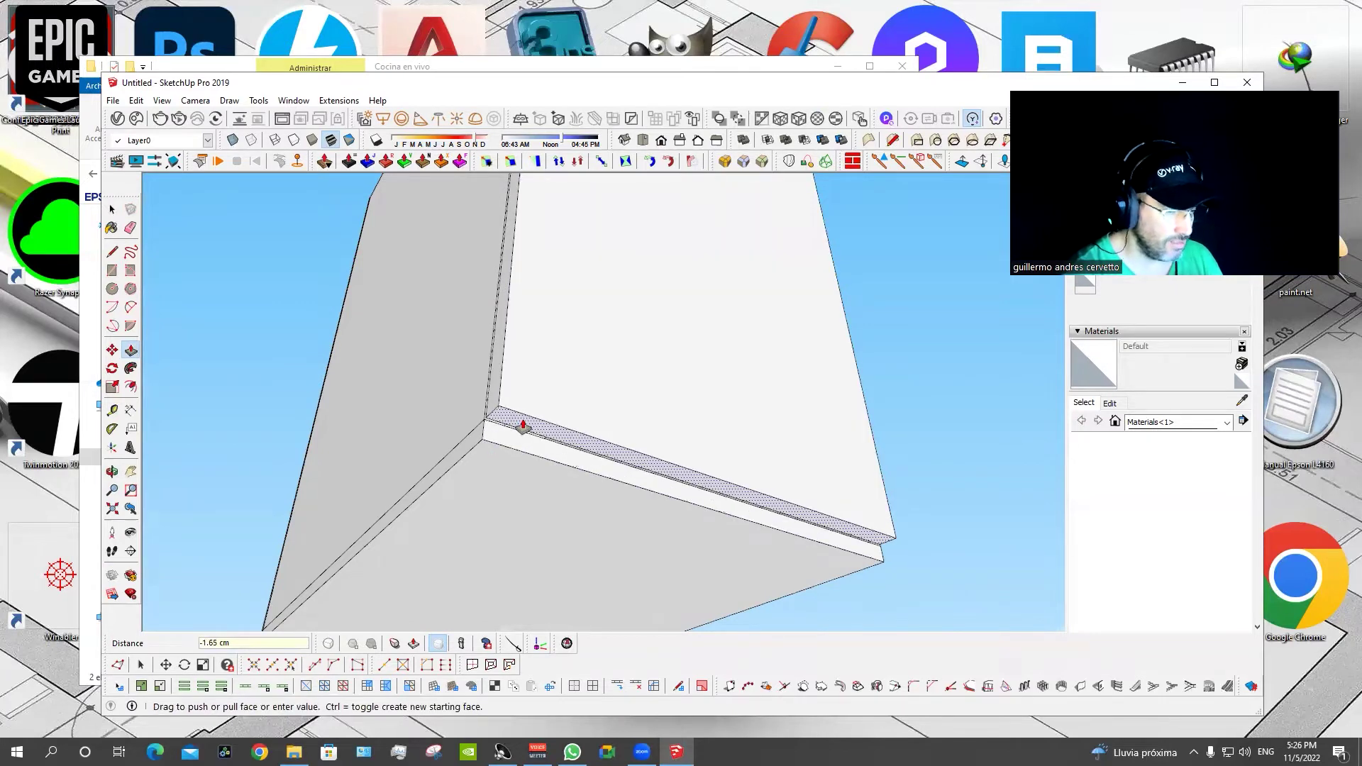
{"action": "key", "text": "Return"}
{"action": "mouse_move", "coordinate": [523, 428]}
{"action": "middle_mouse_down"}
{"action": "mouse_move", "coordinate": [647, 319]}
{"action": "mouse_move", "coordinate": [557, 525]}
{"action": "middle_mouse_up"}
{"action": "scroll", "coordinate": [584, 423], "scroll_direction": "down", "scroll_amount": 5}
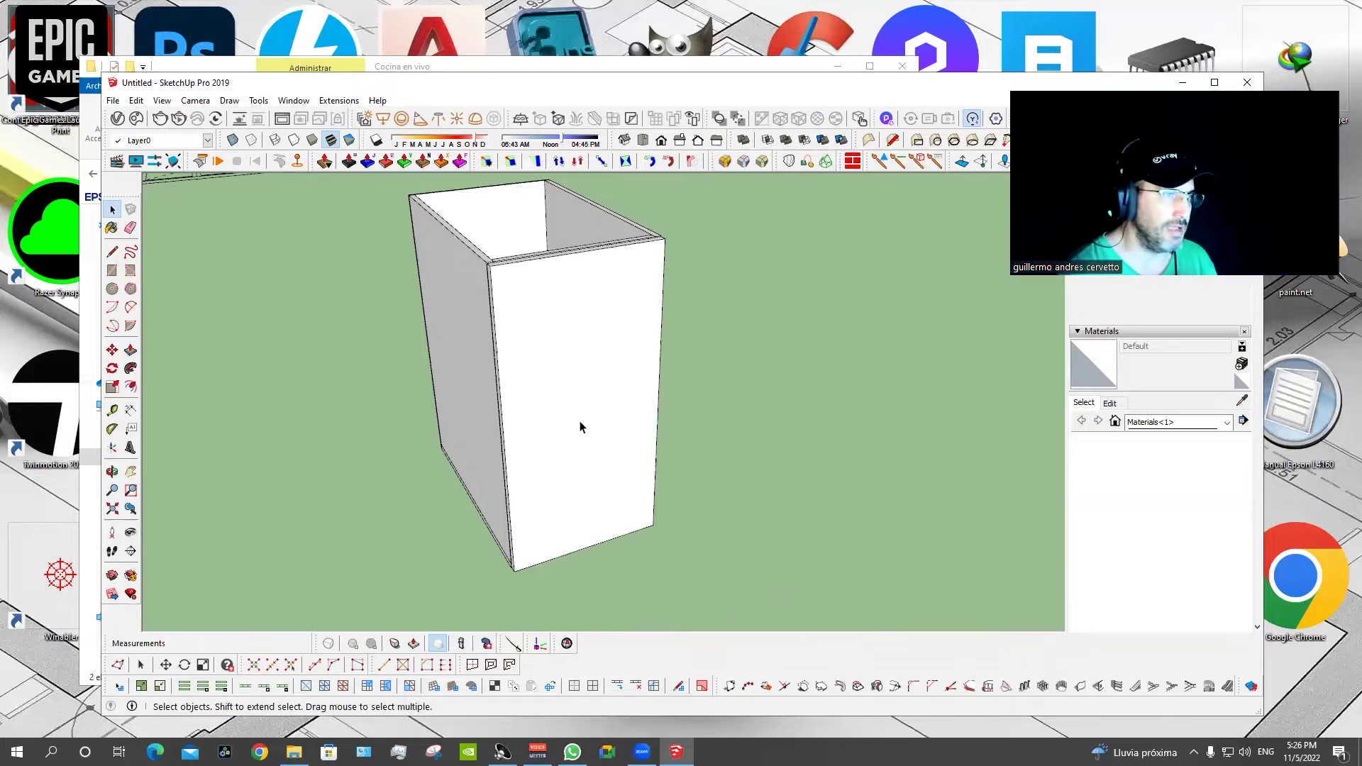
{"action": "left_click", "coordinate": [581, 426]}
{"action": "middle_click_drag", "start_coordinate": [564, 425], "coordinate": [508, 482]}
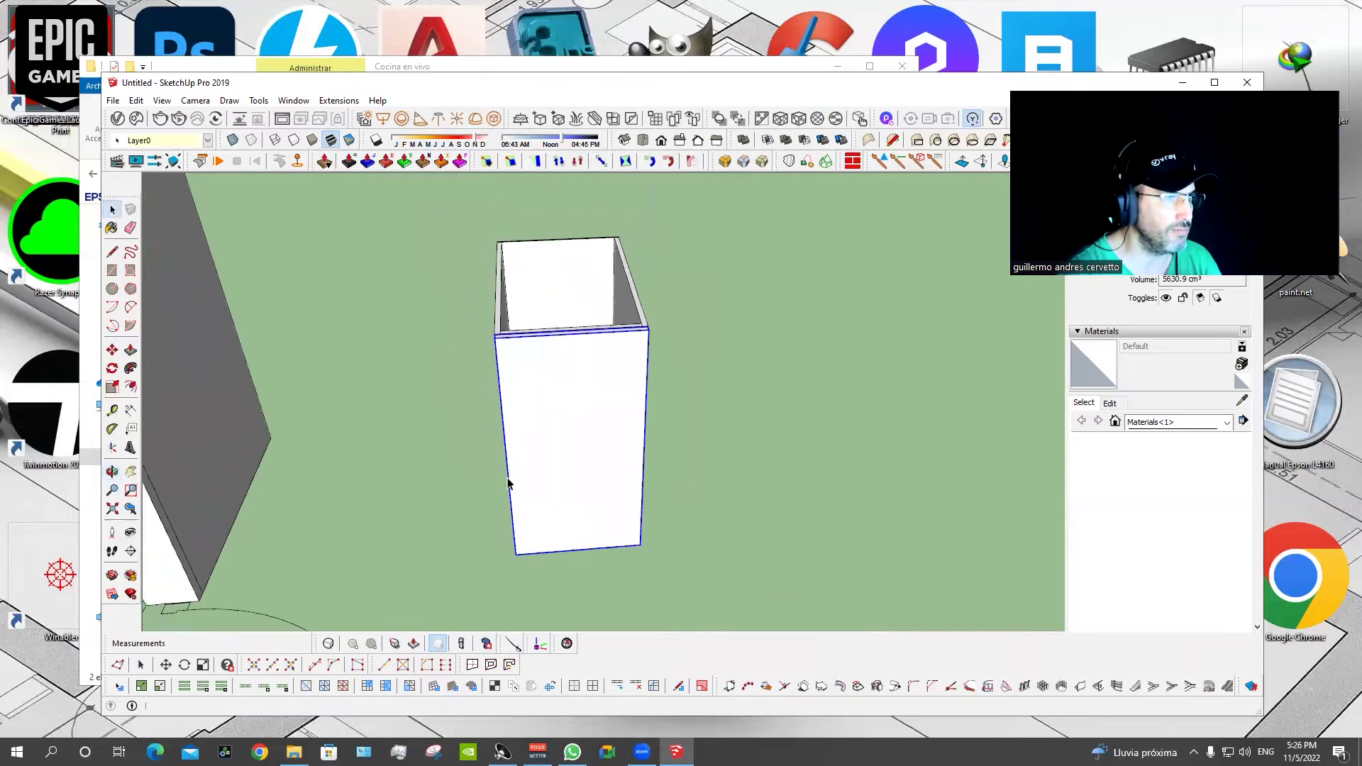
{"action": "middle_click_drag", "start_coordinate": [508, 483], "coordinate": [764, 266]}
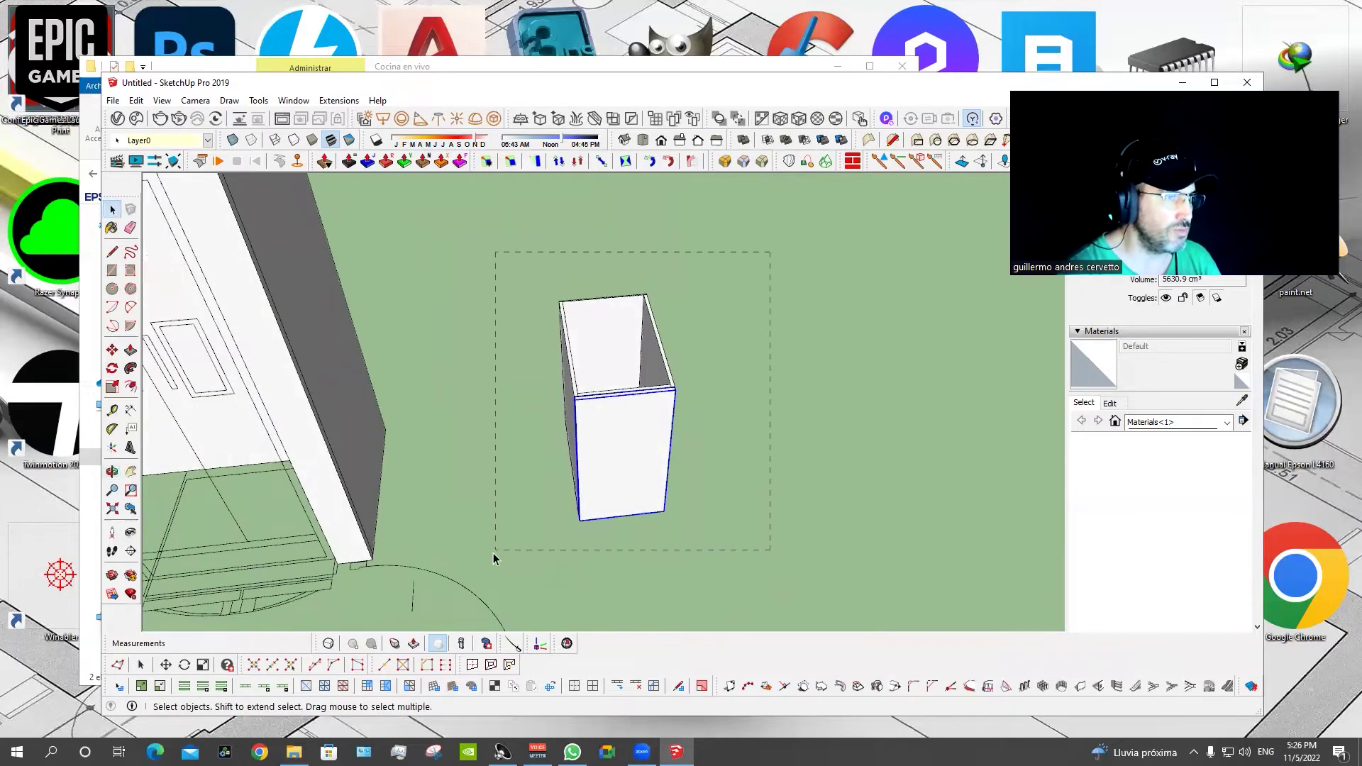
{"action": "key", "text": "Escape"}
{"action": "mouse_move", "coordinate": [599, 440]}
{"action": "middle_mouse_down"}
{"action": "mouse_move", "coordinate": [619, 468]}
{"action": "mouse_move", "coordinate": [581, 462]}
{"action": "mouse_move", "coordinate": [821, 373]}
{"action": "mouse_move", "coordinate": [471, 340]}
{"action": "mouse_move", "coordinate": [615, 399]}
{"action": "middle_mouse_up"}
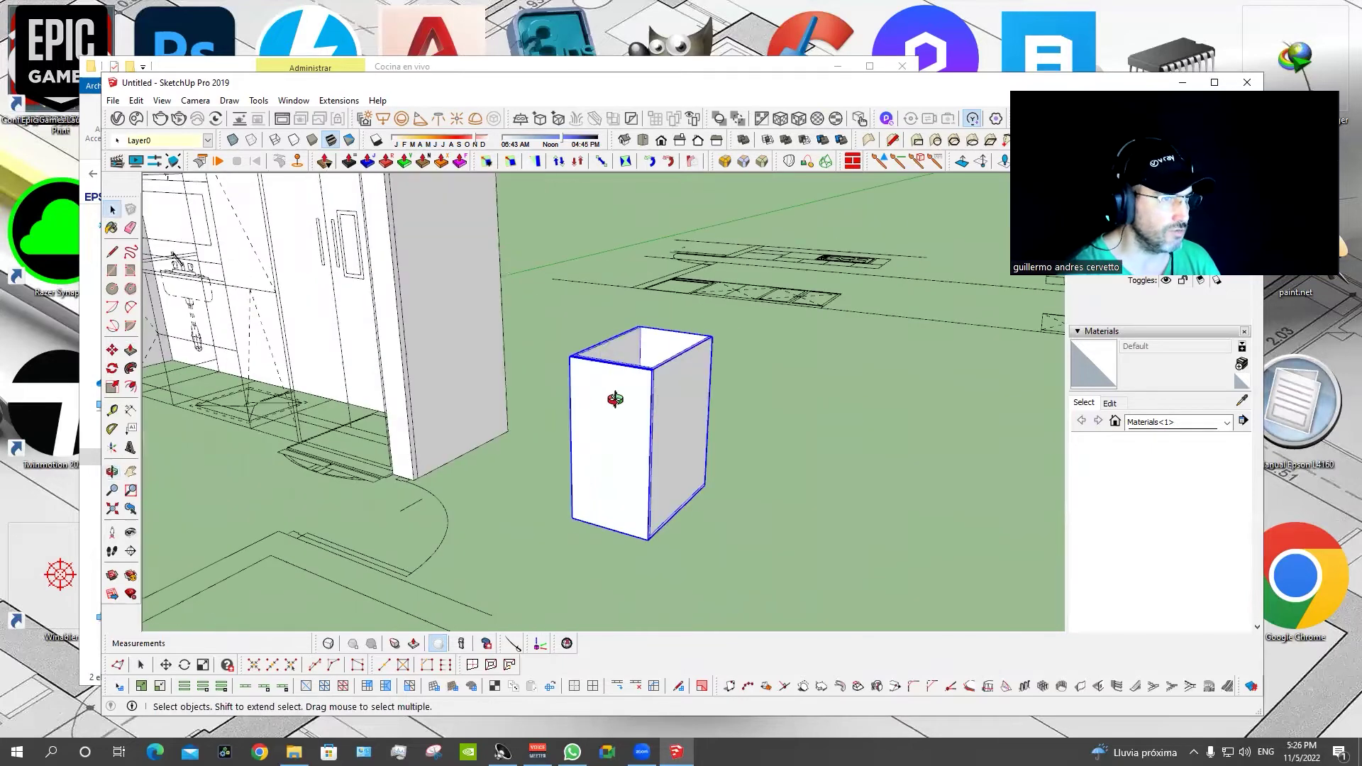
{"action": "scroll", "coordinate": [615, 399], "scroll_direction": "up", "scroll_amount": 2}
{"action": "scroll", "coordinate": [589, 440], "scroll_direction": "up", "scroll_amount": 2}
{"action": "scroll", "coordinate": [574, 425], "scroll_direction": "up", "scroll_amount": 3}
{"action": "scroll", "coordinate": [562, 416], "scroll_direction": "up", "scroll_amount": 2}
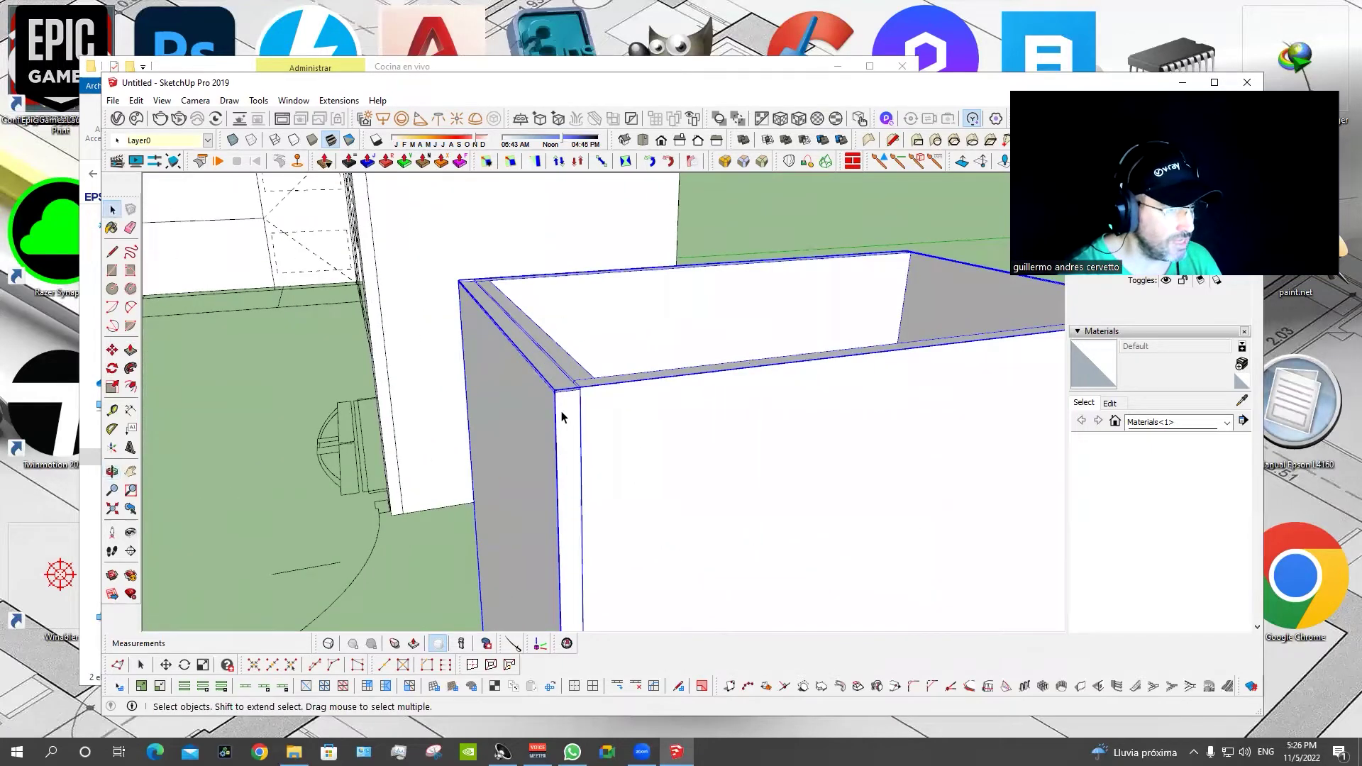
{"action": "mouse_move", "coordinate": [548, 408]}
{"action": "middle_mouse_down"}
{"action": "mouse_move", "coordinate": [560, 377]}
{"action": "mouse_move", "coordinate": [584, 393]}
{"action": "middle_mouse_up"}
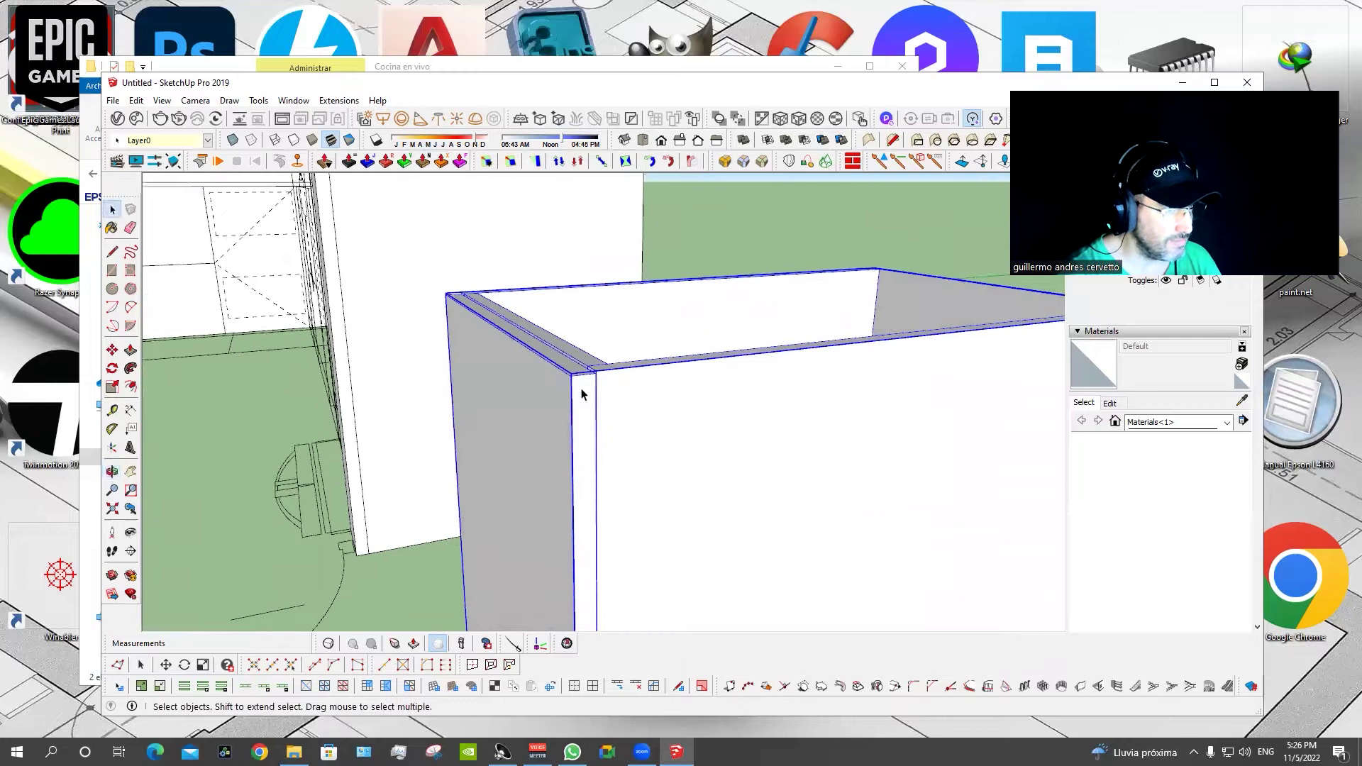
{"action": "scroll", "coordinate": [581, 388], "scroll_direction": "up", "scroll_amount": 2}
Inside the cabinet group, sketch a round-bottomed notch at the front panel's top edge.
{"action": "double_click", "coordinate": [581, 388]}
{"action": "key", "text": "r"}
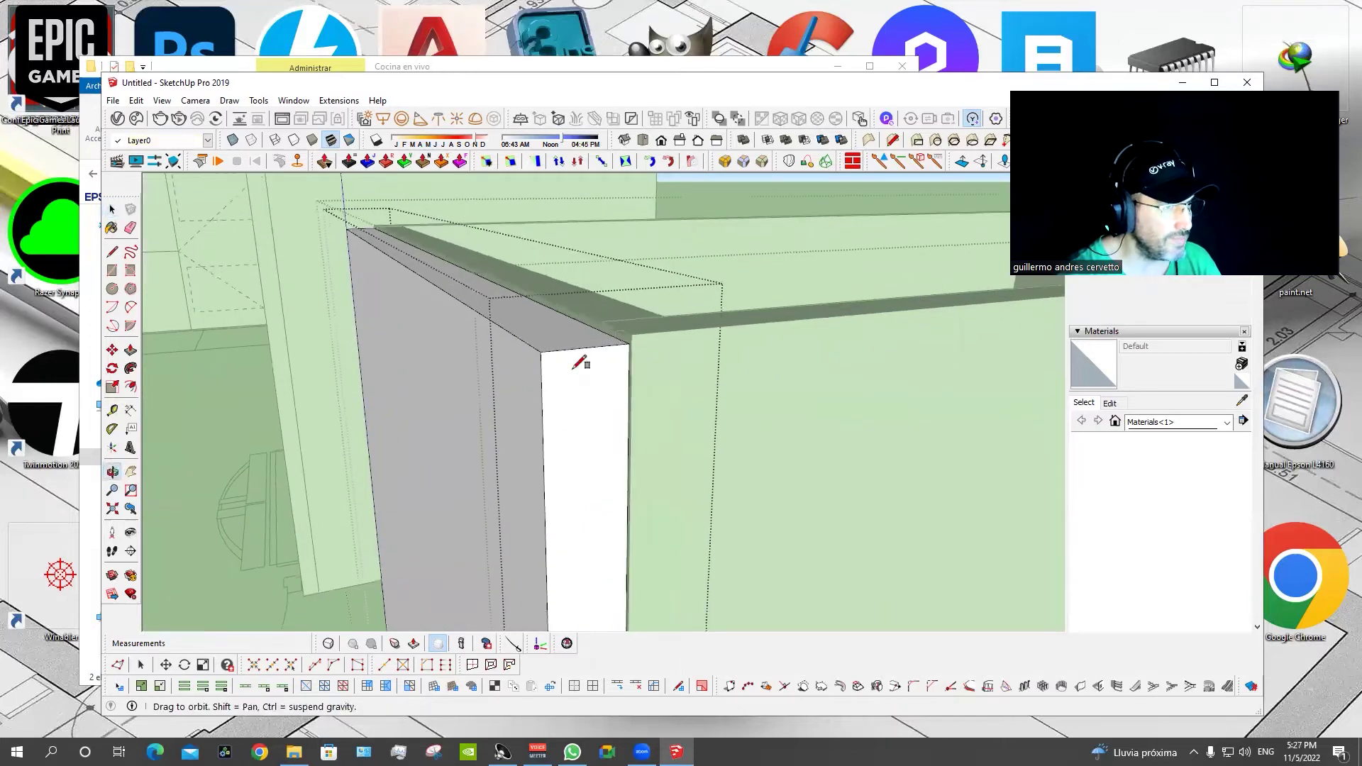
{"action": "key", "text": "space"}
{"action": "double_click", "coordinate": [563, 345]}
{"action": "key", "text": "r"}
{"action": "left_click", "coordinate": [556, 347]}
{"action": "left_click", "coordinate": [617, 467]}
{"action": "key", "text": "a"}
{"action": "left_click", "coordinate": [559, 438]}
{"action": "left_click", "coordinate": [617, 430]}
{"action": "left_click", "coordinate": [589, 465]}
Erase the leftover lines and push the U-shaped slot through the panel.
{"action": "key", "text": "e"}
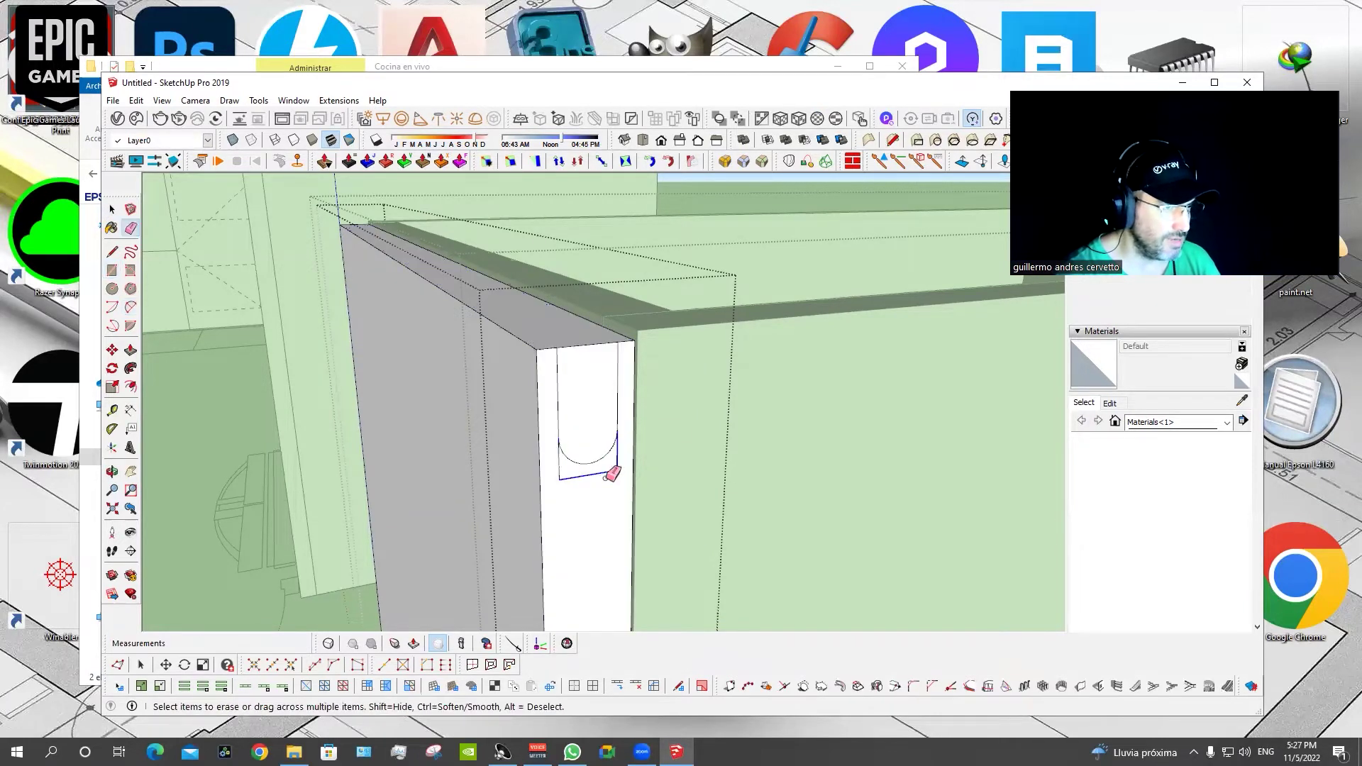
{"action": "mouse_move", "coordinate": [551, 471]}
{"action": "left_mouse_down"}
{"action": "mouse_move", "coordinate": [578, 441]}
{"action": "mouse_move", "coordinate": [334, 327]}
{"action": "left_mouse_up"}
{"action": "key", "text": "p"}
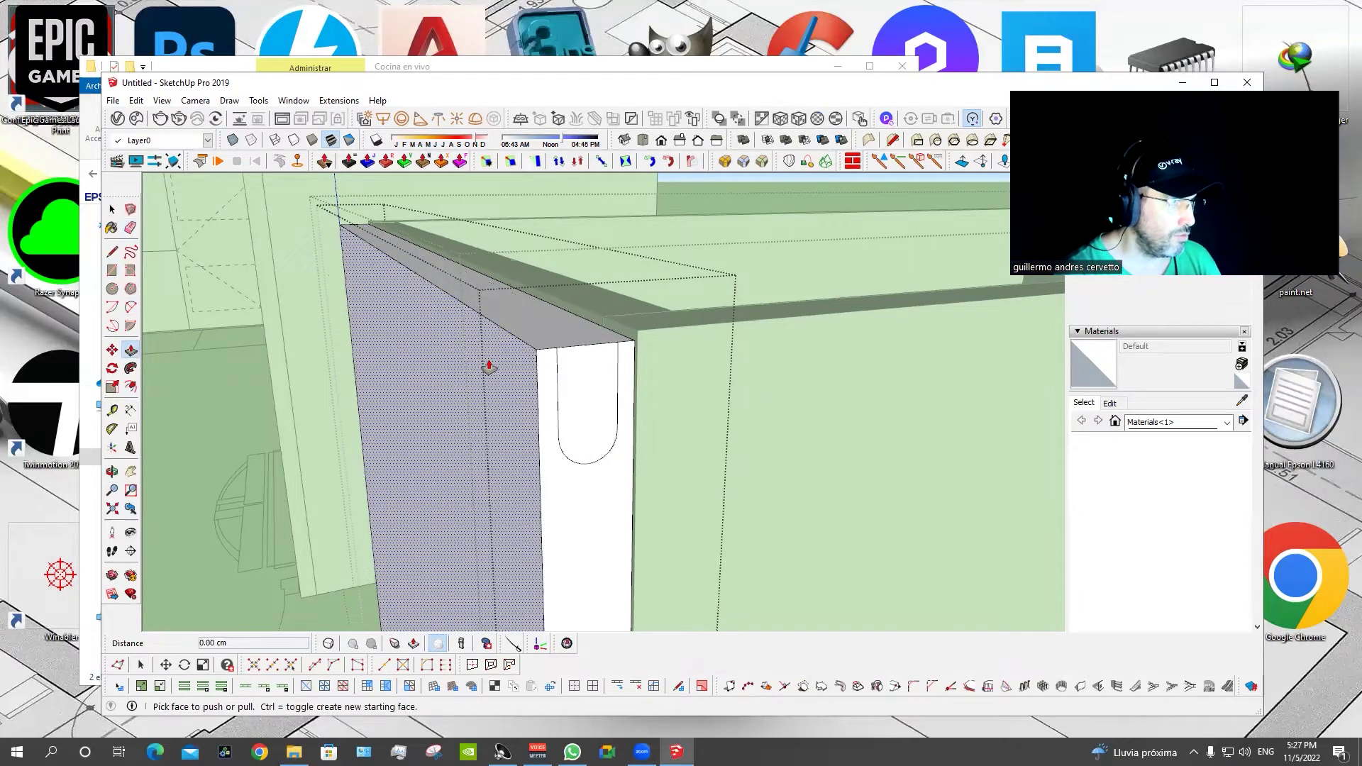
{"action": "left_click_drag", "start_coordinate": [580, 380], "coordinate": [346, 269]}
{"action": "left_click", "coordinate": [345, 269]}
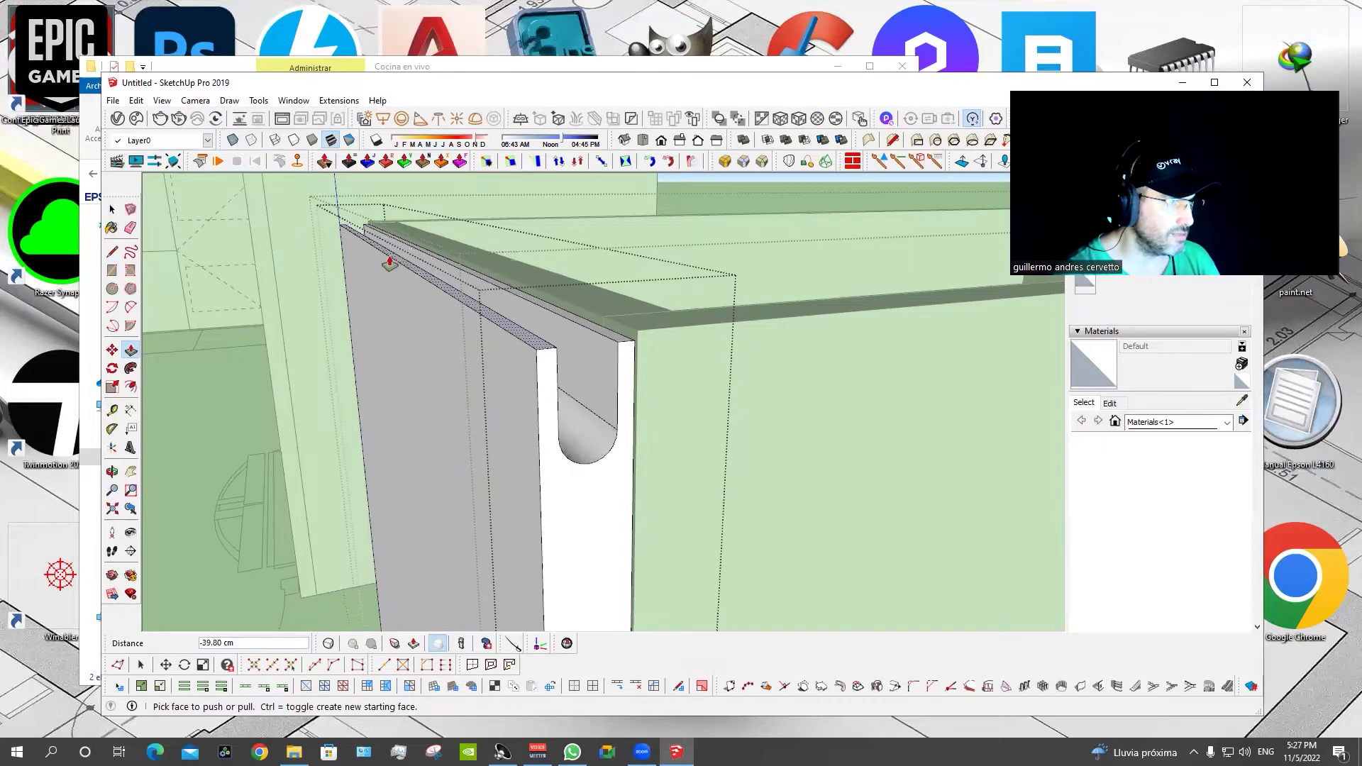
Stretch the slot face downward and push the groove face to shape the finger pull.
{"action": "mouse_move", "coordinate": [511, 307]}
{"action": "middle_mouse_down"}
{"action": "mouse_move", "coordinate": [537, 376]}
{"action": "mouse_move", "coordinate": [447, 296]}
{"action": "mouse_move", "coordinate": [576, 424]}
{"action": "mouse_move", "coordinate": [529, 444]}
{"action": "middle_mouse_up"}
{"action": "left_click", "coordinate": [602, 434]}
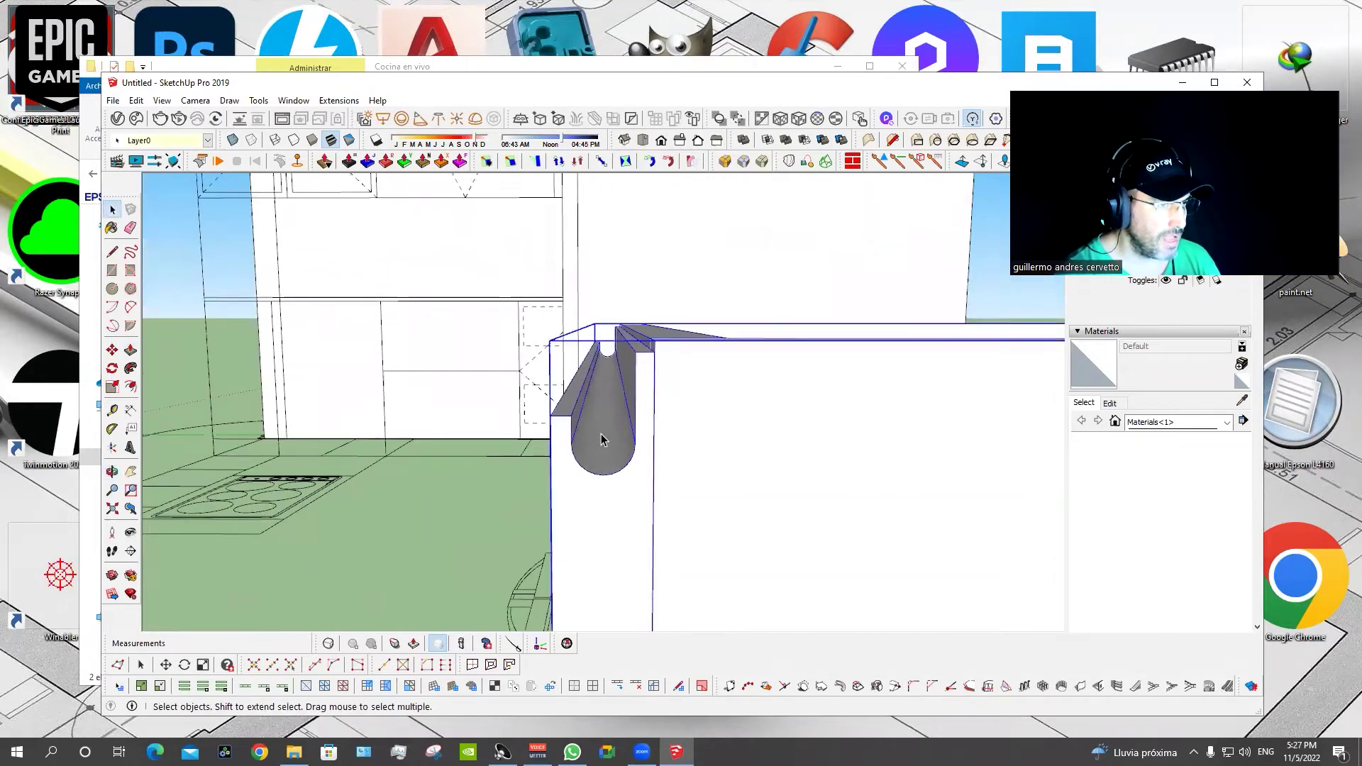
{"action": "double_click", "coordinate": [602, 433]}
{"action": "left_click", "coordinate": [601, 433]}
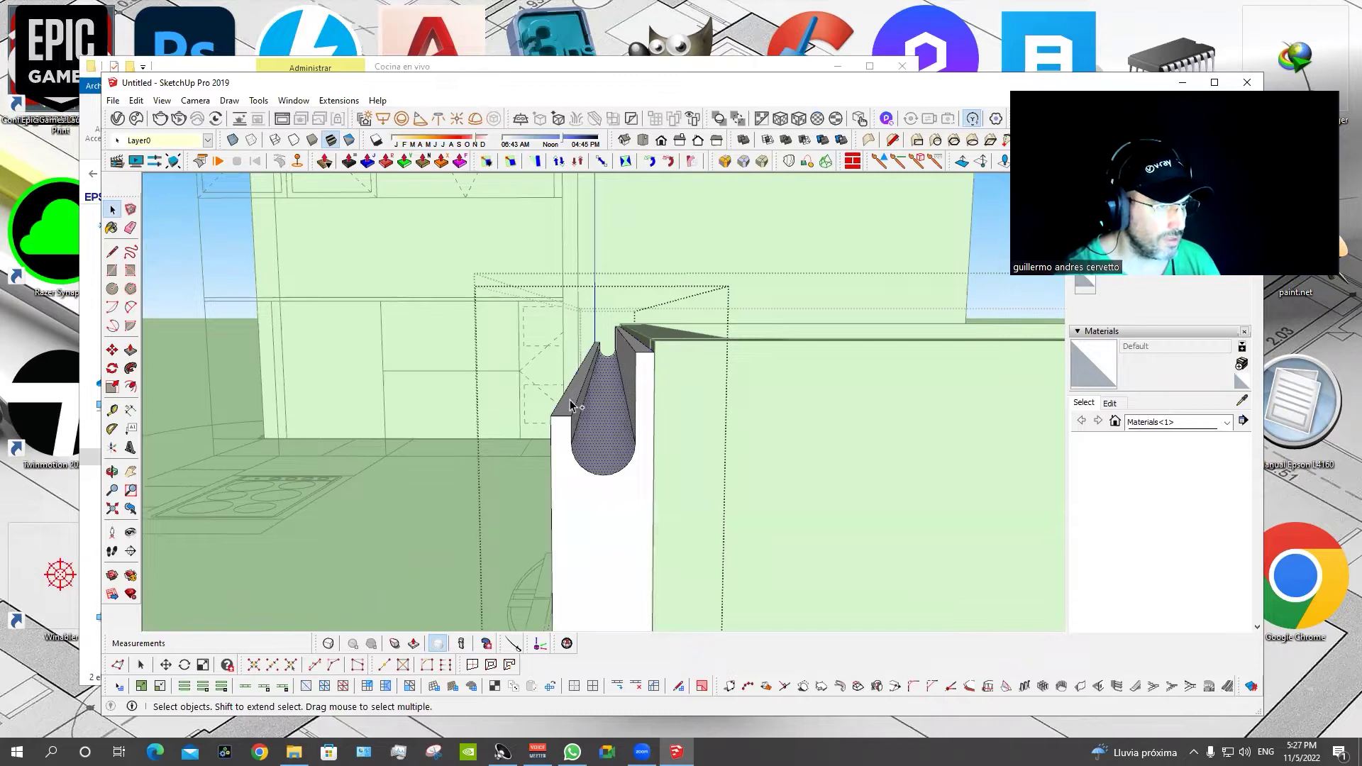
{"action": "key", "text": "m"}
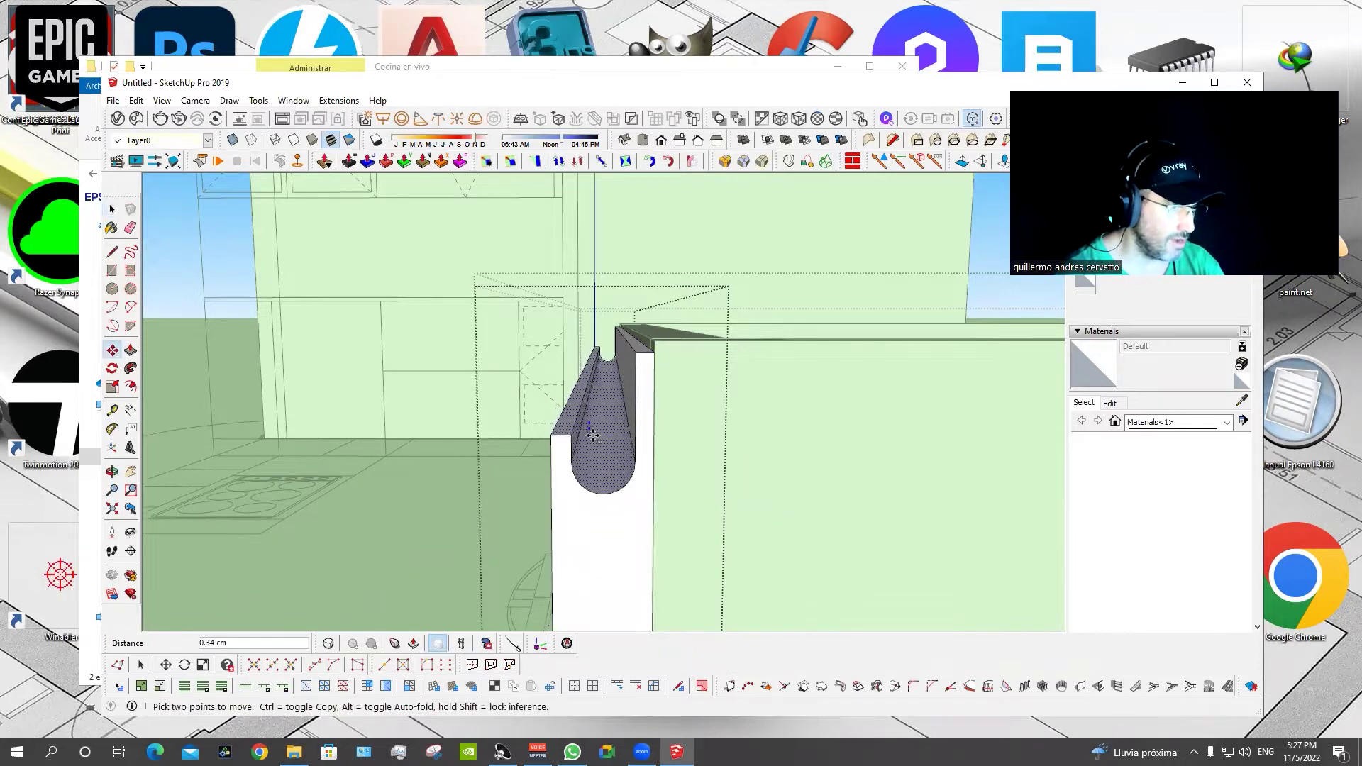
{"action": "left_click_drag", "start_coordinate": [595, 428], "coordinate": [597, 490]}
{"action": "mouse_move", "coordinate": [597, 490]}
{"action": "middle_mouse_down"}
{"action": "mouse_move", "coordinate": [648, 452]}
{"action": "mouse_move", "coordinate": [745, 449]}
{"action": "mouse_move", "coordinate": [620, 462]}
{"action": "middle_mouse_up"}
{"action": "key", "text": "p"}
{"action": "left_click", "coordinate": [550, 479]}
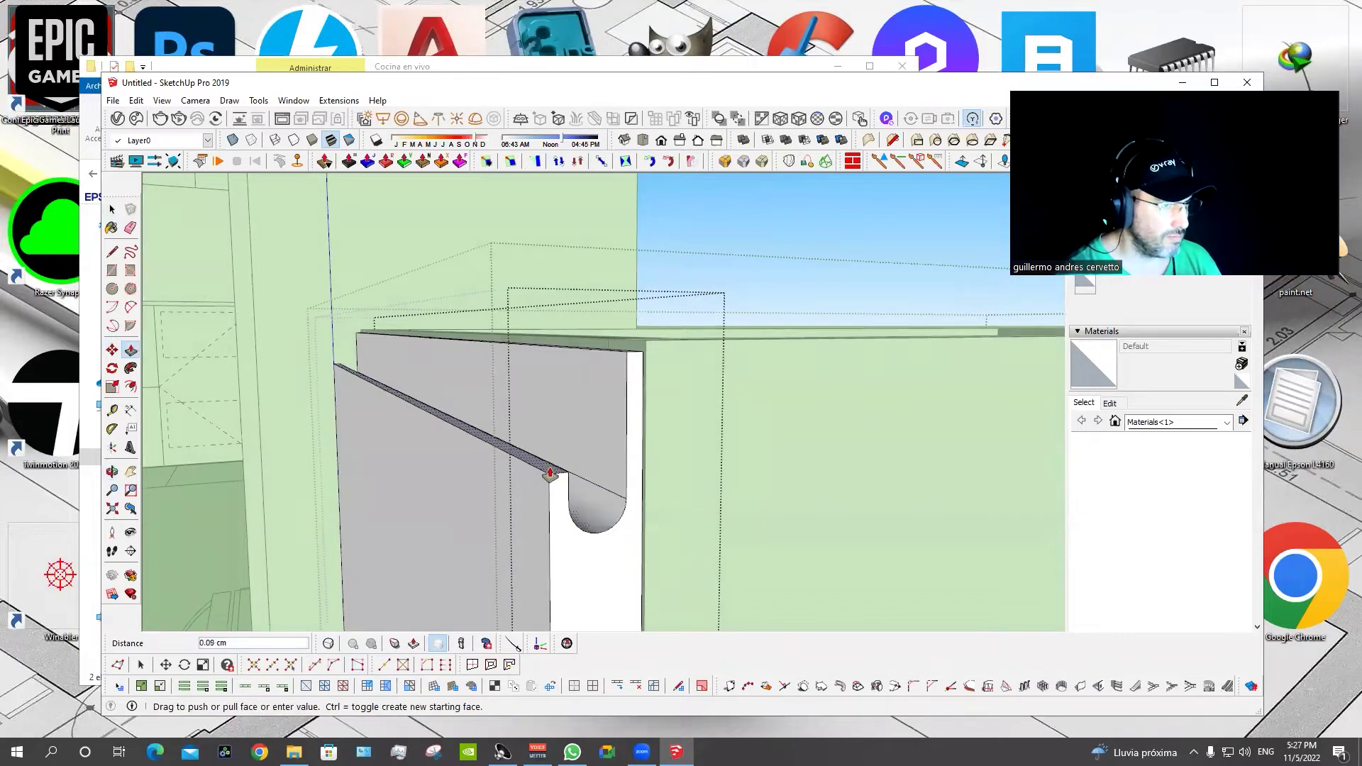
{"action": "left_click", "coordinate": [553, 457]}
{"action": "scroll", "coordinate": [887, 450], "scroll_direction": "down", "scroll_amount": 5}
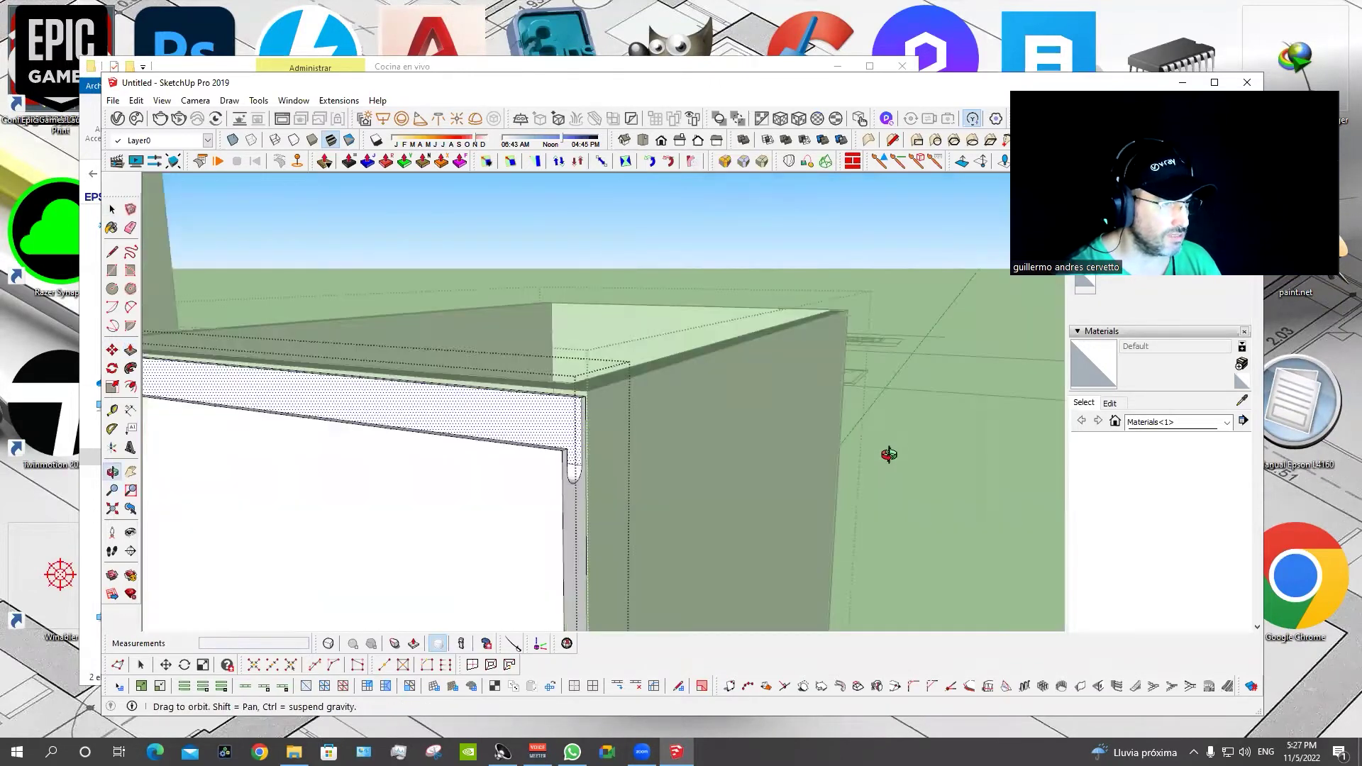
{"action": "key", "text": "space"}
{"action": "scroll", "coordinate": [905, 432], "scroll_direction": "down", "scroll_amount": 3}
{"action": "middle_click_drag", "start_coordinate": [883, 450], "coordinate": [784, 436]}
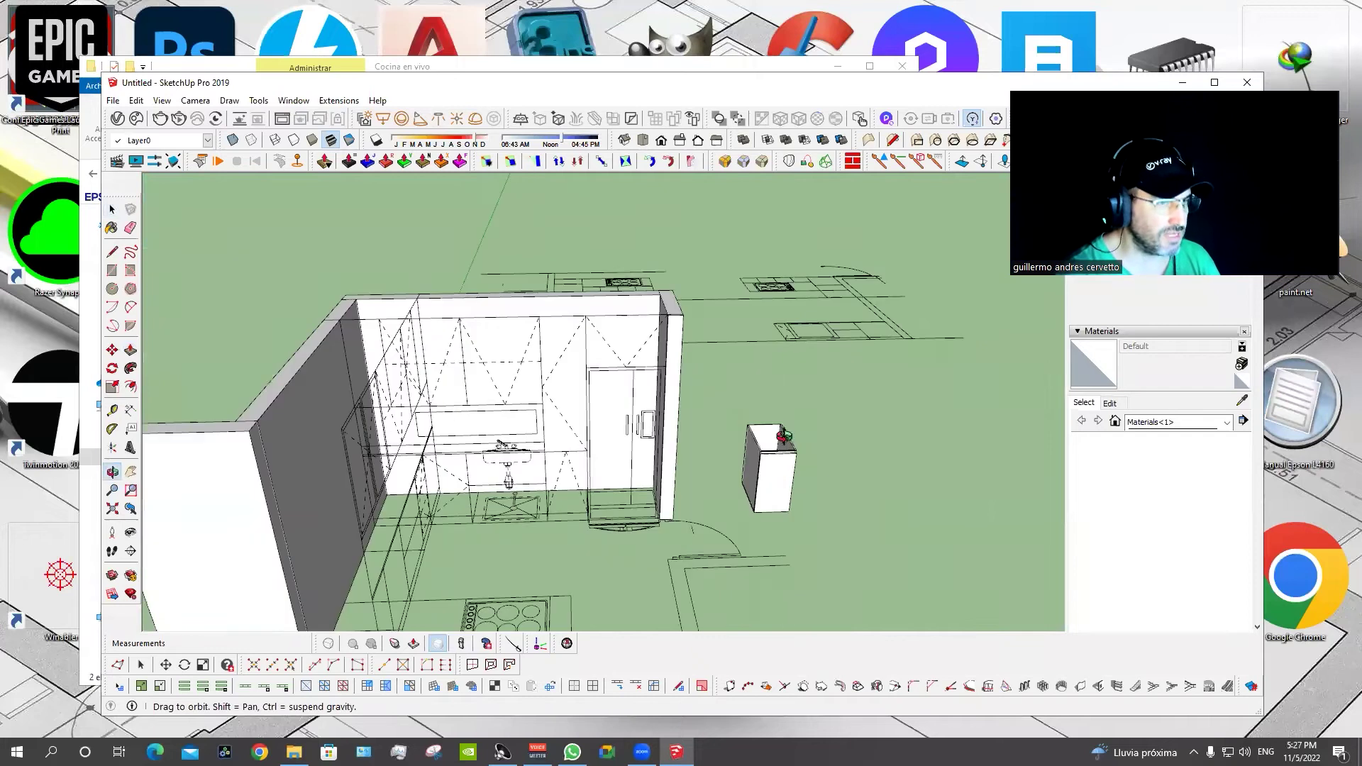
{"action": "mouse_move", "coordinate": [648, 515]}
{"action": "middle_mouse_down", "text": "shift"}
{"action": "mouse_move", "coordinate": [643, 378]}
{"action": "mouse_move", "coordinate": [816, 430]}
{"action": "middle_mouse_up", "text": "shift"}
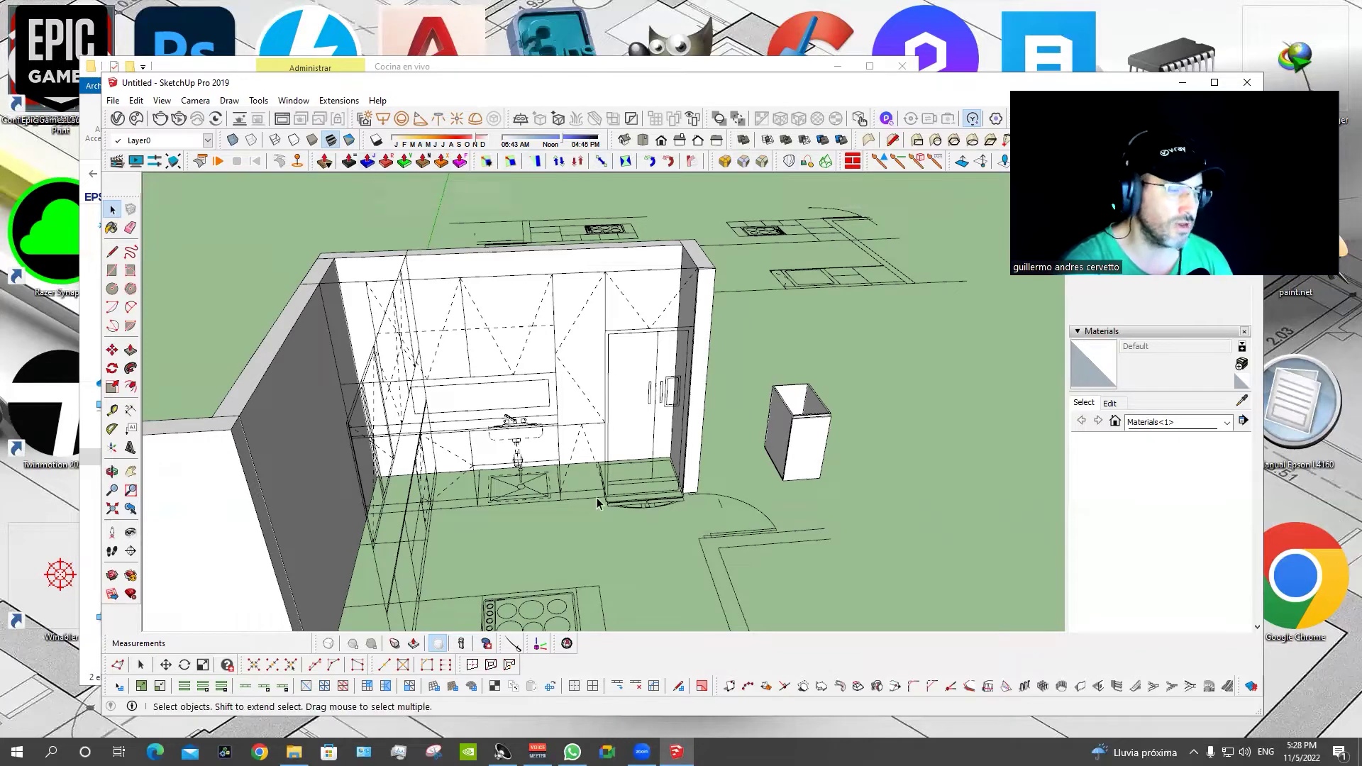
Draw a rectangle on the cabinet side from its top corner down to the floor corner.
{"action": "middle_click_drag", "start_coordinate": [598, 498], "coordinate": [603, 482]}
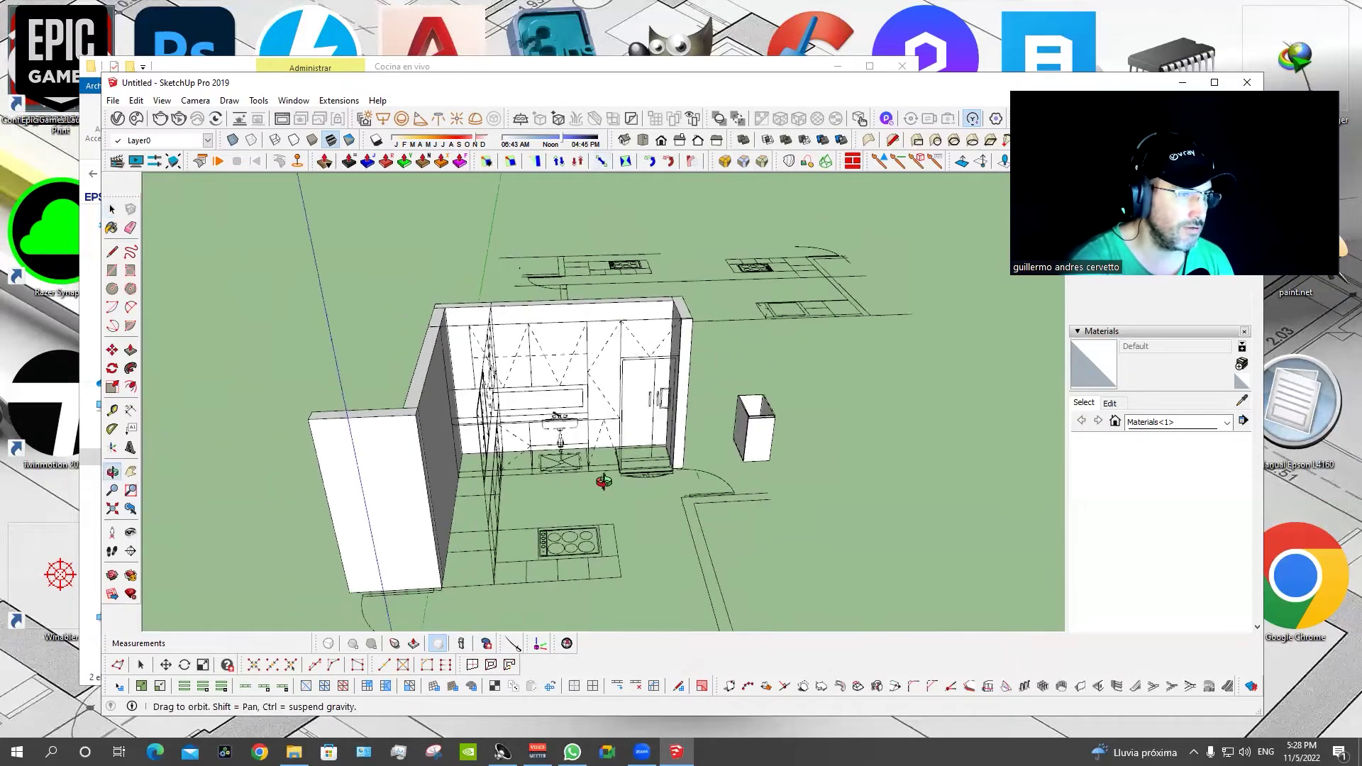
{"action": "middle_click_drag", "start_coordinate": [603, 482], "coordinate": [650, 395]}
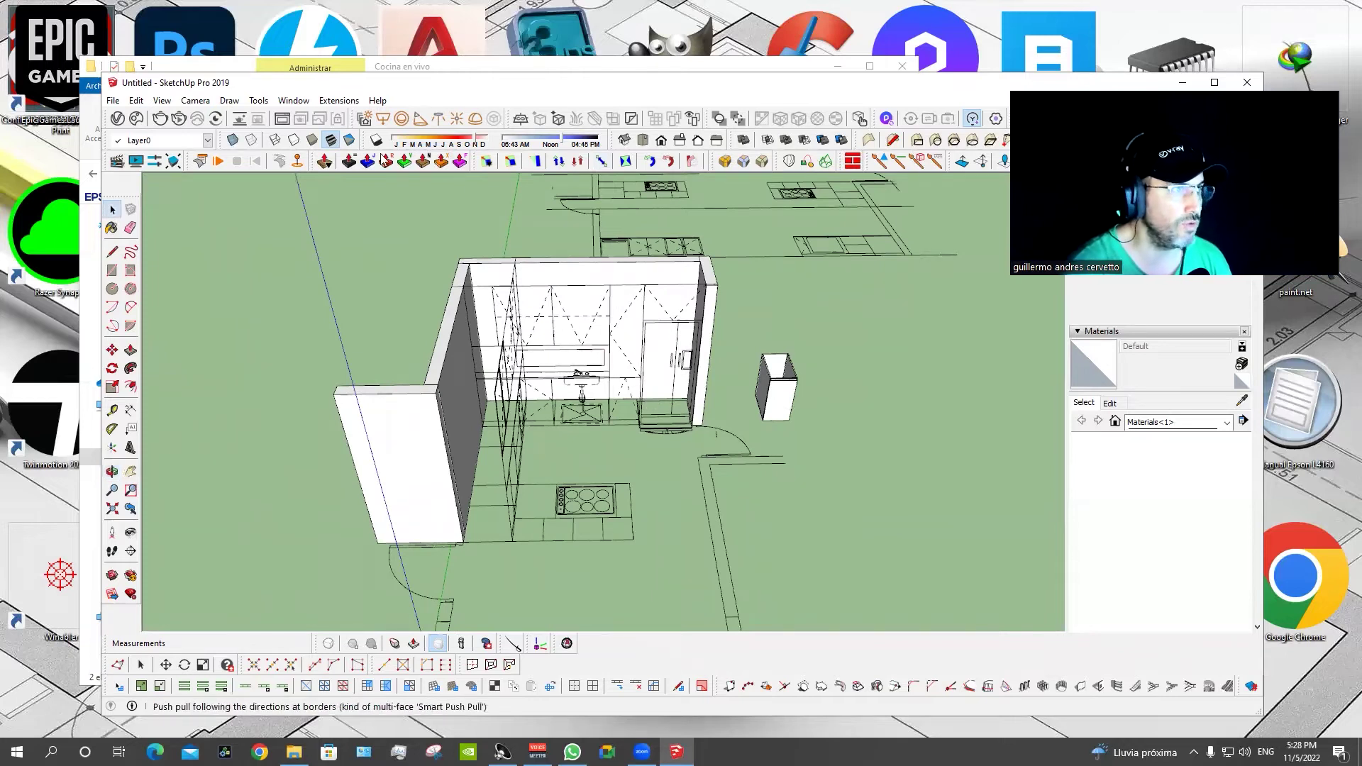
{"action": "scroll", "coordinate": [745, 456], "scroll_direction": "up", "scroll_amount": 2}
{"action": "middle_click_drag", "start_coordinate": [745, 456], "coordinate": [730, 456]}
{"action": "scroll", "coordinate": [695, 271], "scroll_direction": "up", "scroll_amount": 2}
{"action": "scroll", "coordinate": [694, 277], "scroll_direction": "up", "scroll_amount": 1}
{"action": "scroll", "coordinate": [691, 280], "scroll_direction": "up", "scroll_amount": 3}
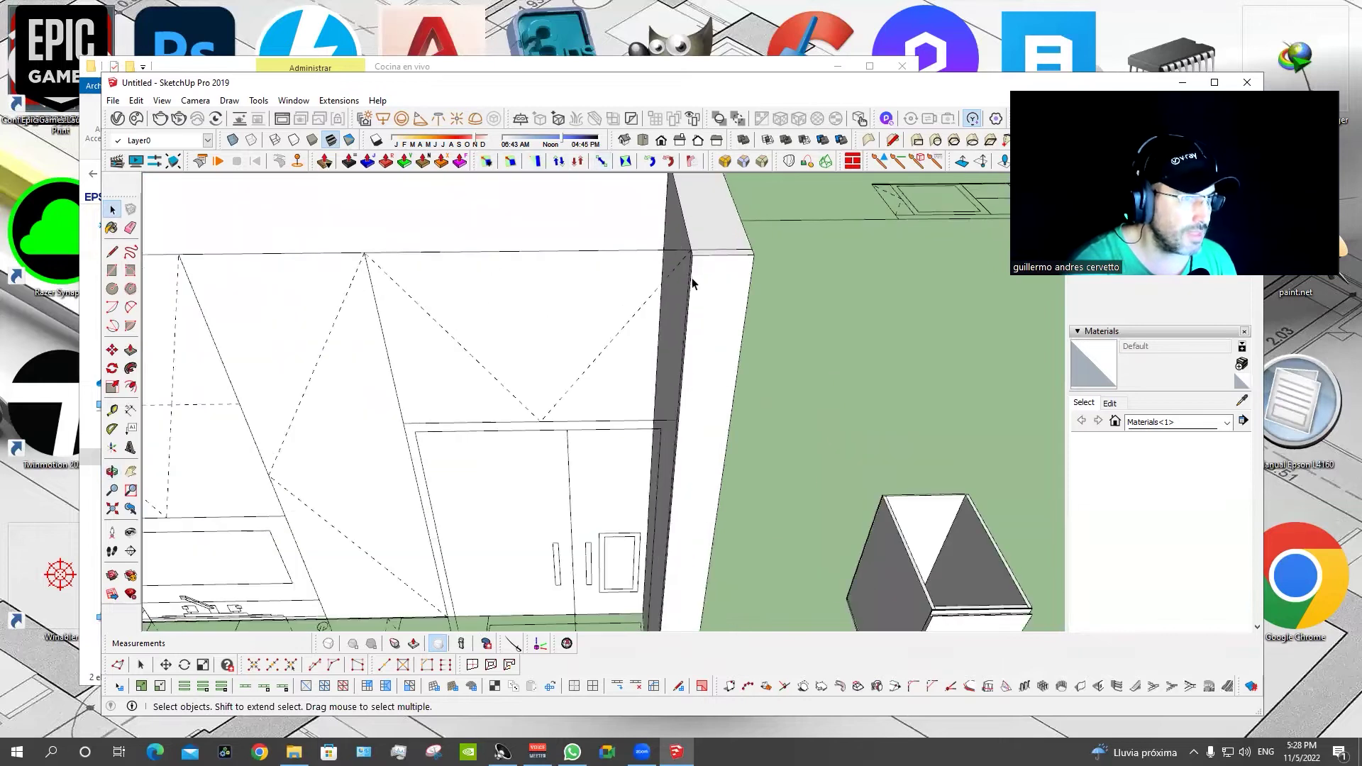
{"action": "scroll", "coordinate": [693, 269], "scroll_direction": "up", "scroll_amount": 2}
{"action": "scroll", "coordinate": [695, 262], "scroll_direction": "up", "scroll_amount": 1}
{"action": "scroll", "coordinate": [695, 261], "scroll_direction": "down", "scroll_amount": 1}
{"action": "key", "text": "r"}
{"action": "left_click", "coordinate": [678, 243]}
{"action": "scroll", "coordinate": [677, 243], "scroll_direction": "down", "scroll_amount": 2}
{"action": "scroll", "coordinate": [303, 547], "scroll_direction": "down", "scroll_amount": 1}
{"action": "middle_click_drag", "start_coordinate": [304, 547], "coordinate": [623, 572]}
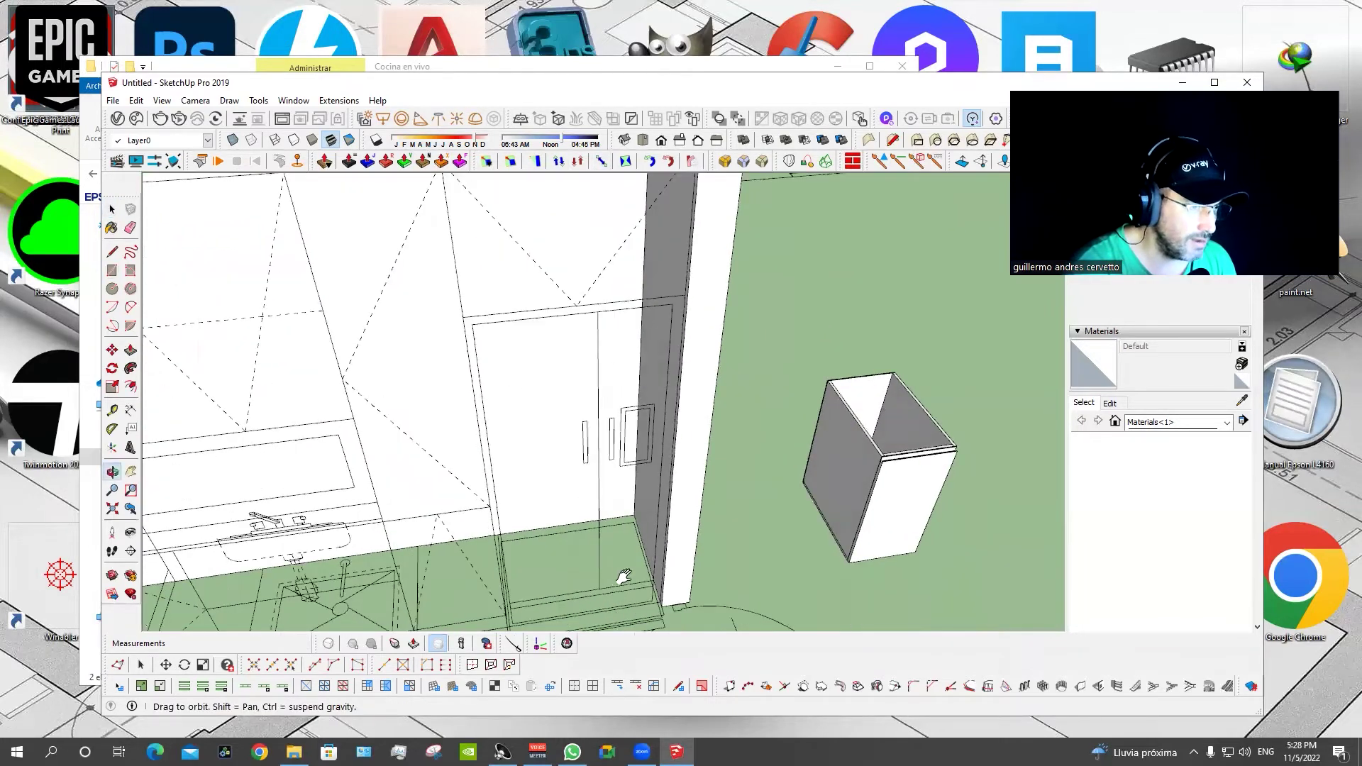
{"action": "scroll", "coordinate": [643, 456], "scroll_direction": "up", "scroll_amount": 3}
{"action": "left_click", "coordinate": [643, 456]}
{"action": "scroll", "coordinate": [645, 447], "scroll_direction": "down", "scroll_amount": 3}
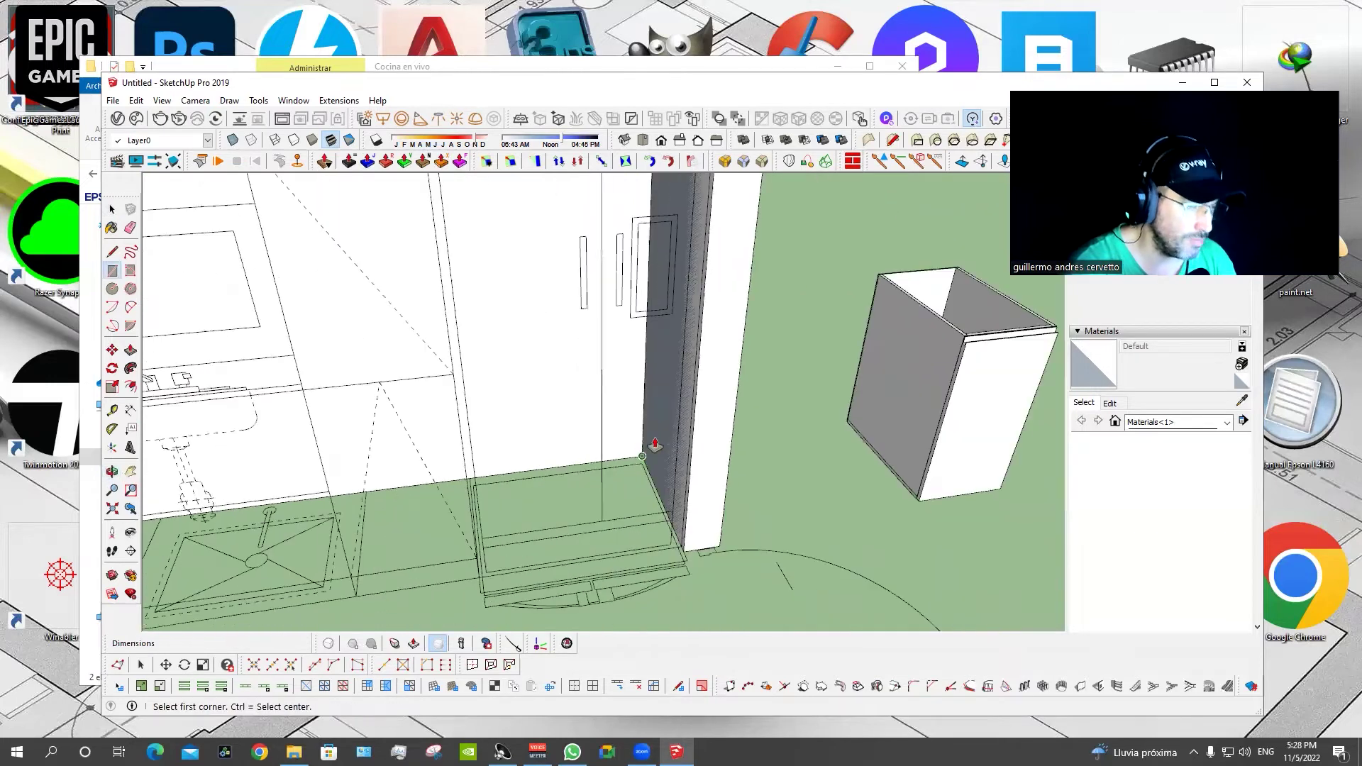
Push/Pull the rectangle into a thin vertical side panel.
{"action": "key", "text": "p"}
{"action": "left_click", "coordinate": [635, 439]}
{"action": "left_click", "coordinate": [636, 434]}
{"action": "key", "text": "space"}
Copy the side panel 123 cm to the left with the Move tool.
{"action": "left_click", "coordinate": [660, 407]}
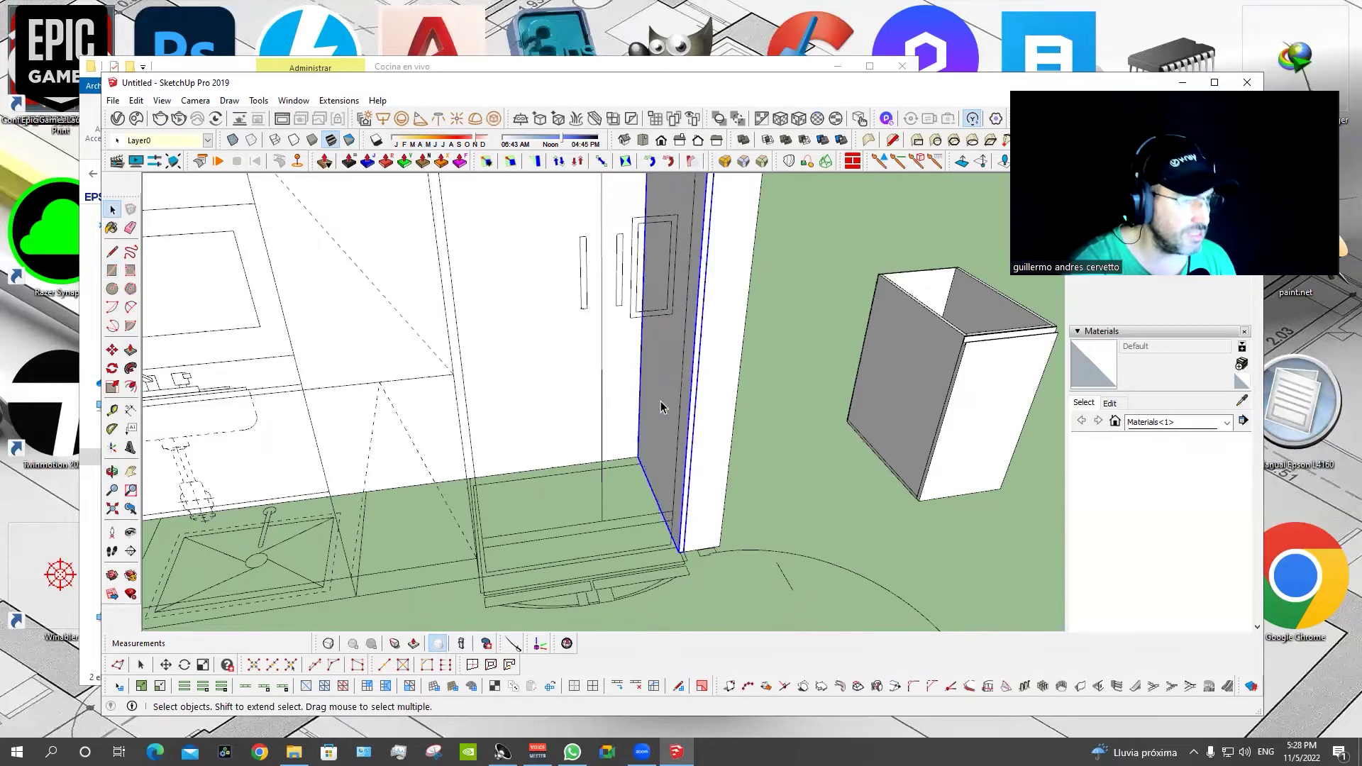
{"action": "scroll", "coordinate": [662, 395], "scroll_direction": "down", "scroll_amount": 2}
{"action": "mouse_move", "coordinate": [663, 395]}
{"action": "middle_mouse_down"}
{"action": "mouse_move", "coordinate": [608, 541]}
{"action": "mouse_move", "coordinate": [672, 497]}
{"action": "middle_mouse_up"}
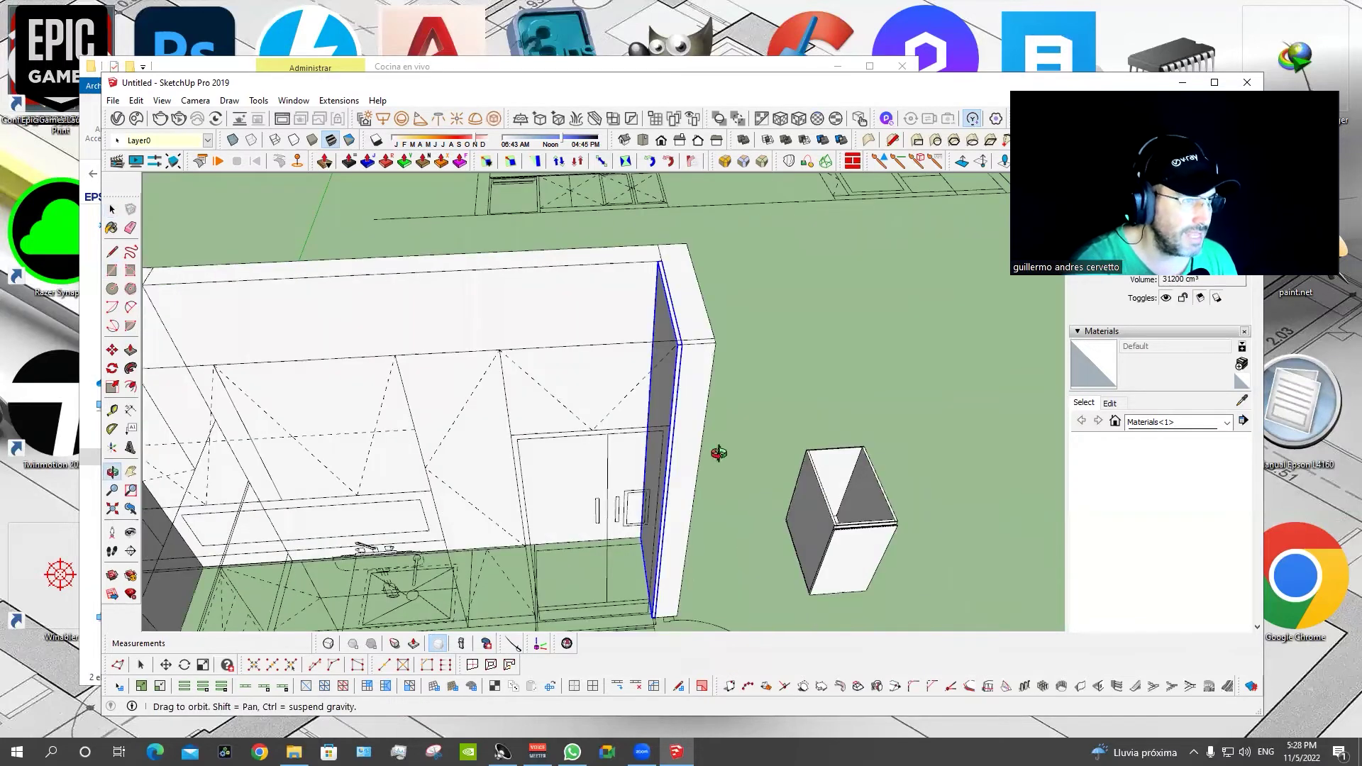
{"action": "middle_click_drag", "start_coordinate": [719, 453], "coordinate": [665, 257]}
{"action": "key", "text": "m"}
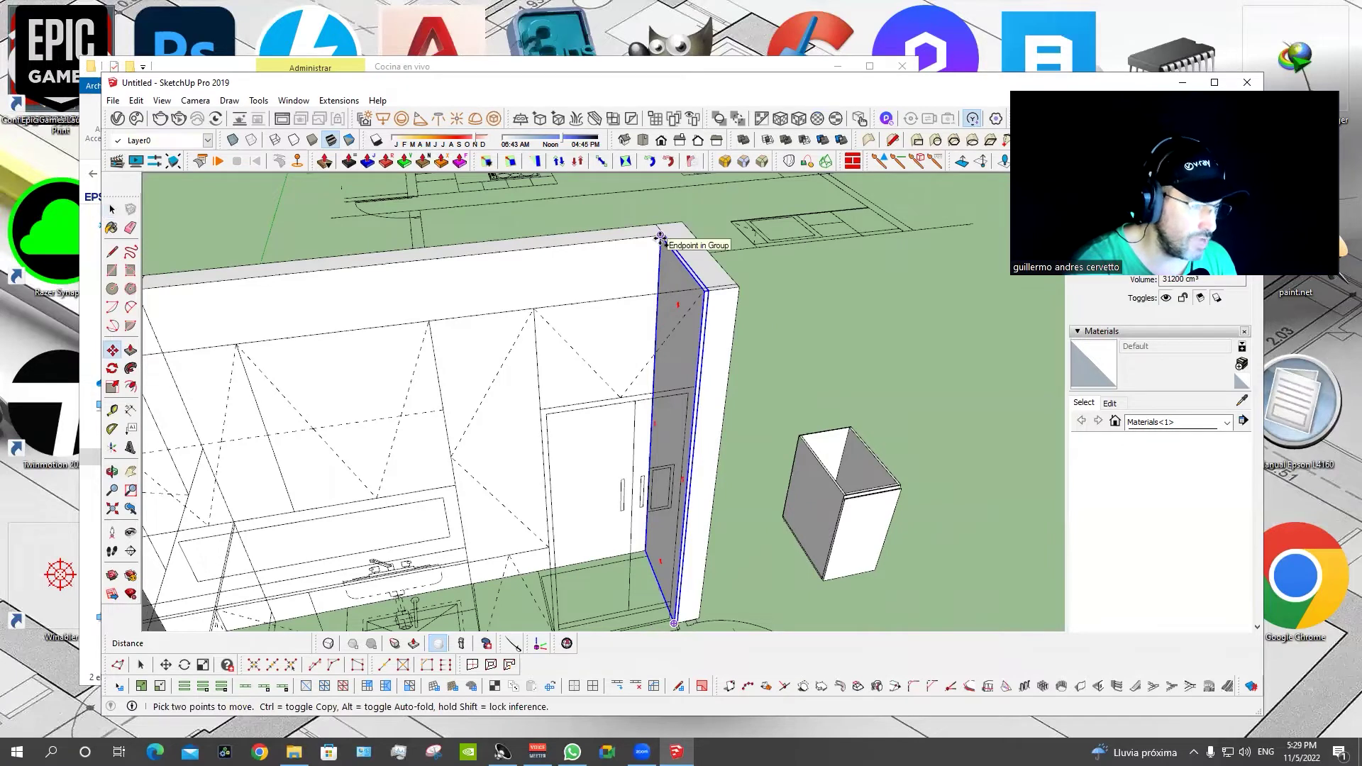
{"action": "left_click", "coordinate": [660, 237]}
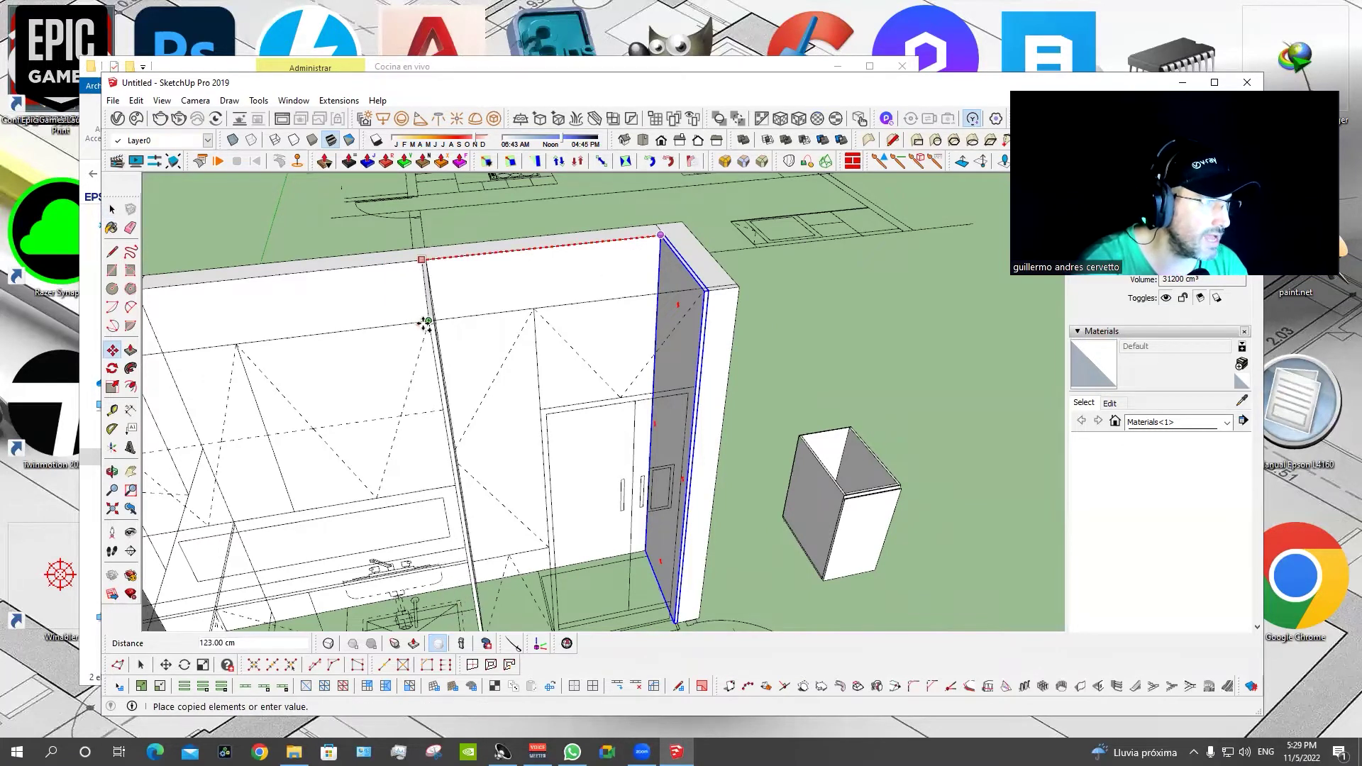
{"action": "middle_click_drag", "start_coordinate": [481, 443], "coordinate": [528, 334]}
{"action": "mouse_move", "coordinate": [594, 389]}
{"action": "middle_mouse_down"}
{"action": "mouse_move", "coordinate": [645, 396]}
{"action": "mouse_move", "coordinate": [618, 411]}
{"action": "middle_mouse_up"}
{"action": "key", "text": "space"}
Orbit and zoom to inspect the panel and its copy beside the fridge opening.
{"action": "middle_click_drag", "start_coordinate": [615, 521], "coordinate": [556, 458]}
{"action": "mouse_move", "coordinate": [586, 250]}
{"action": "middle_mouse_down"}
{"action": "mouse_move", "coordinate": [569, 265]}
{"action": "mouse_move", "coordinate": [593, 248]}
{"action": "middle_mouse_up"}
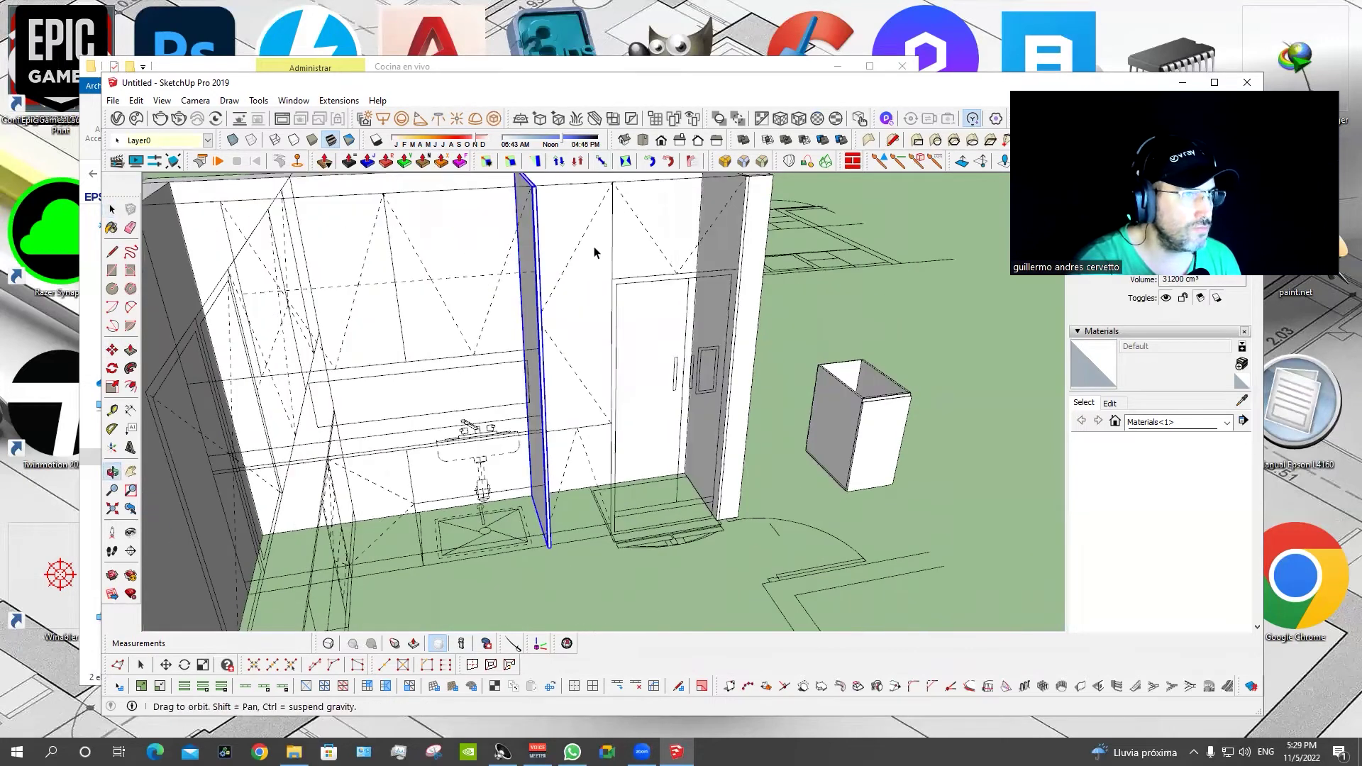
{"action": "middle_click_drag", "start_coordinate": [721, 213], "coordinate": [641, 279]}
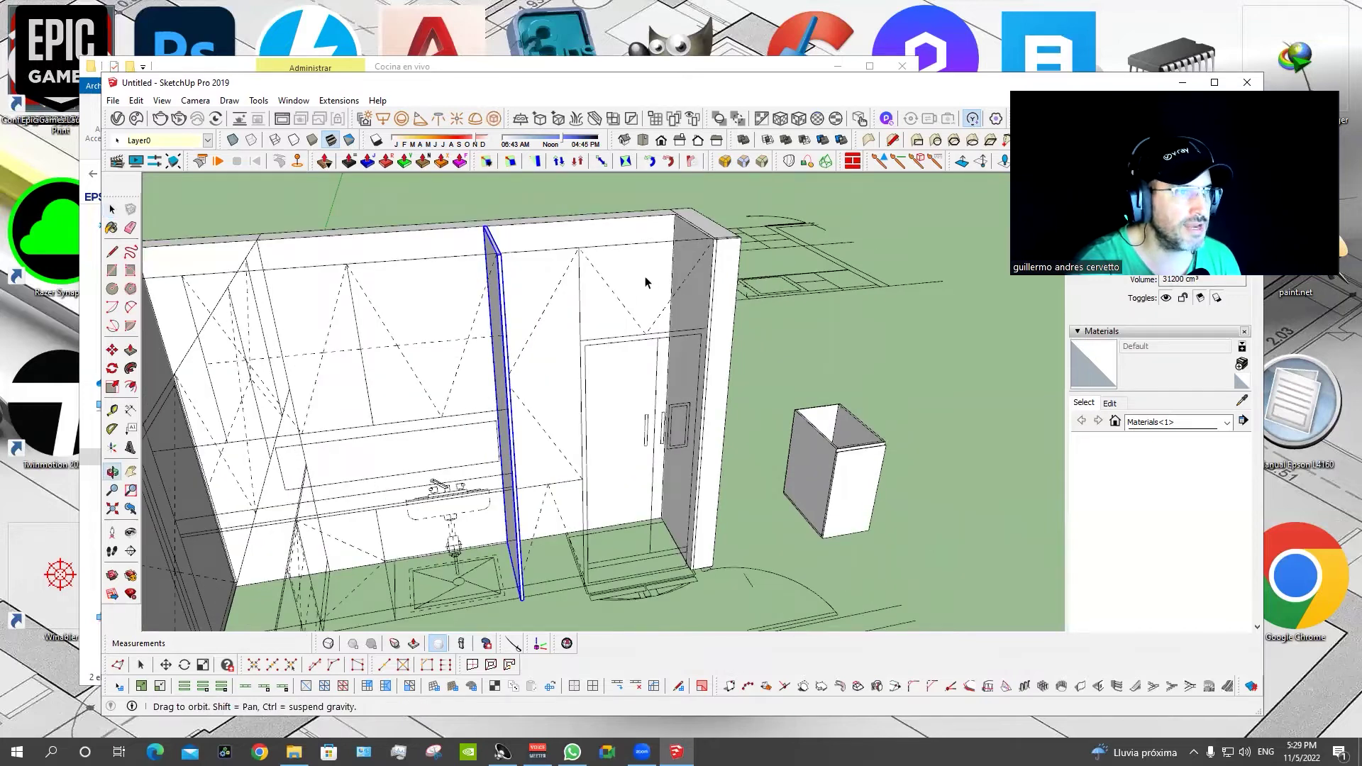
{"action": "scroll", "coordinate": [642, 280], "scroll_direction": "up", "scroll_amount": 2}
{"action": "scroll", "coordinate": [717, 268], "scroll_direction": "up", "scroll_amount": 2}
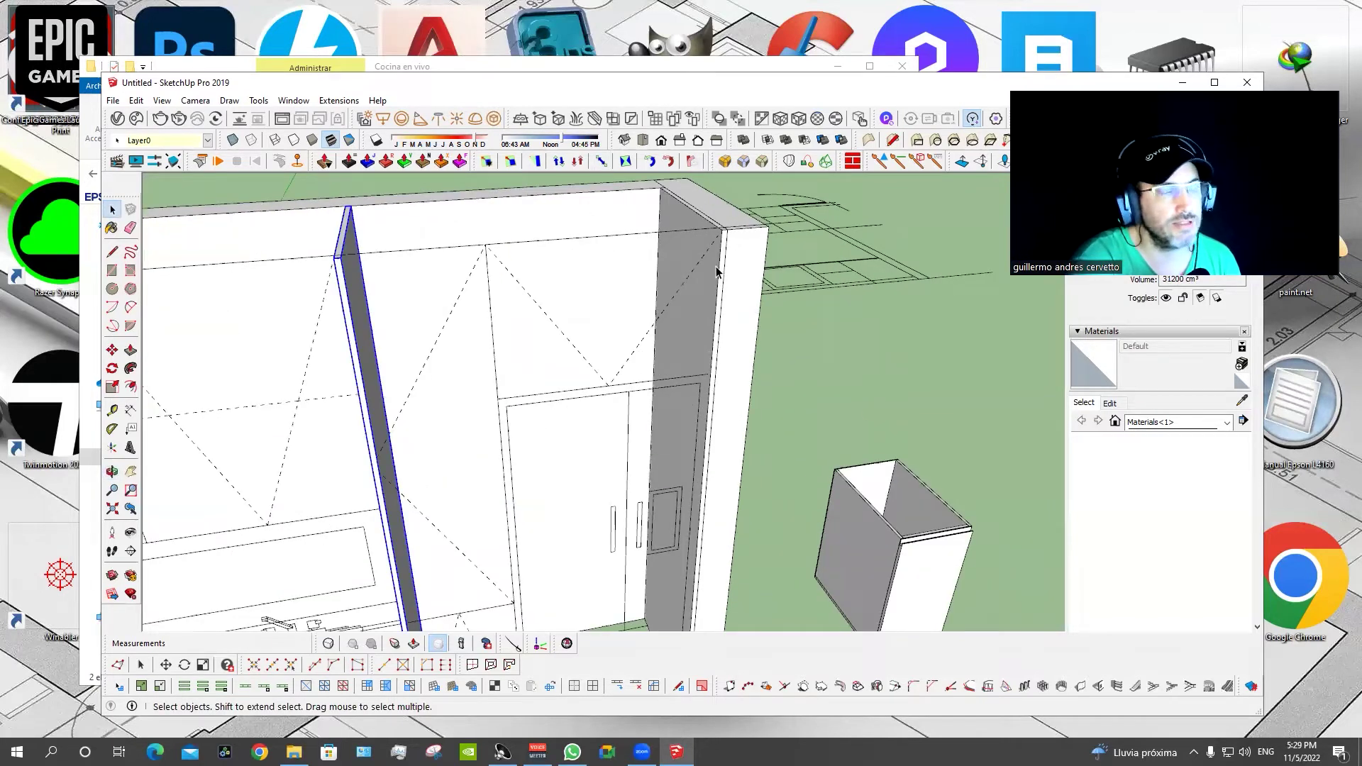
{"action": "mouse_move", "coordinate": [523, 306]}
{"action": "middle_mouse_down"}
{"action": "mouse_move", "coordinate": [465, 259]}
{"action": "mouse_move", "coordinate": [471, 341]}
{"action": "mouse_move", "coordinate": [368, 295]}
{"action": "mouse_move", "coordinate": [397, 339]}
{"action": "middle_mouse_up"}
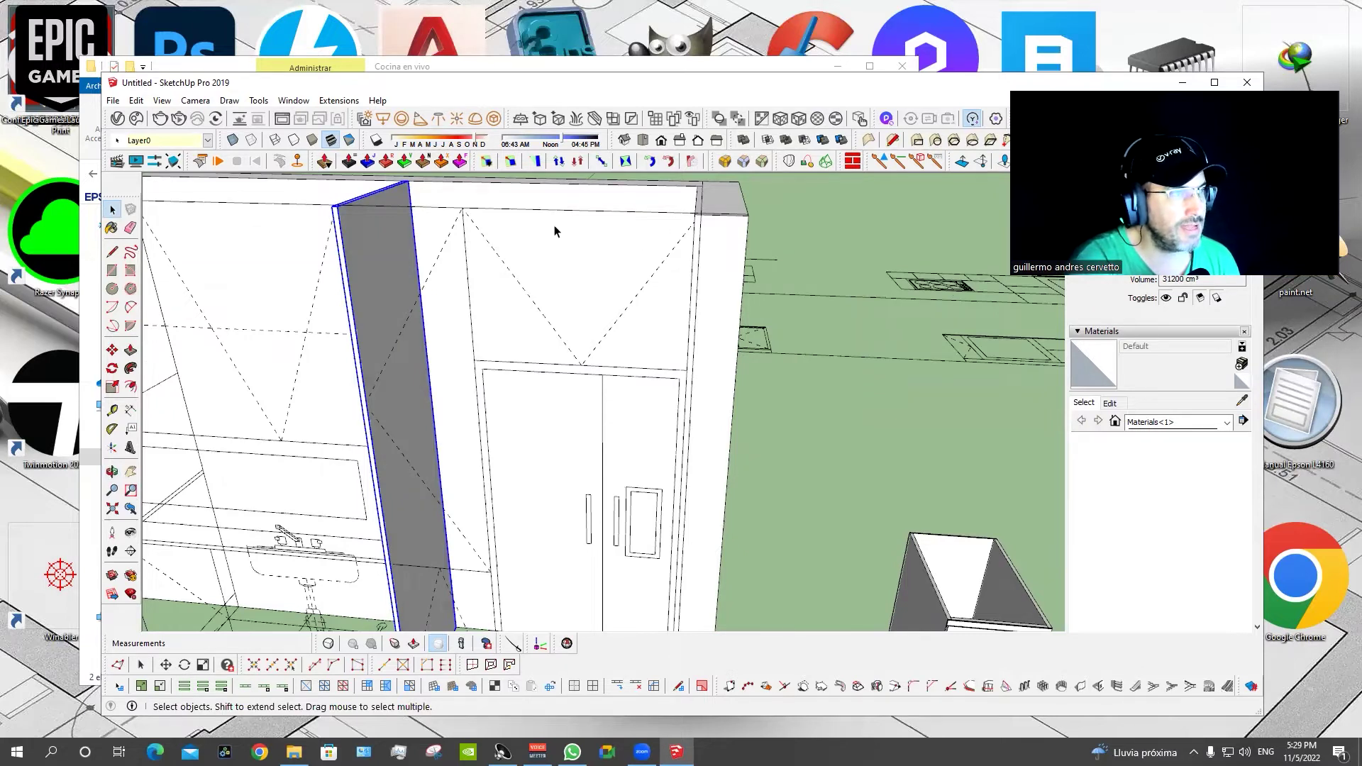
{"action": "mouse_move", "coordinate": [364, 213]}
{"action": "middle_mouse_down"}
{"action": "mouse_move", "coordinate": [426, 542]}
{"action": "mouse_move", "coordinate": [456, 456]}
{"action": "mouse_move", "coordinate": [450, 547]}
{"action": "mouse_move", "coordinate": [524, 573]}
{"action": "mouse_move", "coordinate": [731, 550]}
{"action": "mouse_move", "coordinate": [752, 505]}
{"action": "middle_mouse_up"}
{"action": "scroll", "coordinate": [752, 505], "scroll_direction": "up", "scroll_amount": 2}
Inside the box group, close its open top with a rectangle pushed/pulled 1 cm.
{"action": "scroll", "coordinate": [766, 482], "scroll_direction": "up", "scroll_amount": 2}
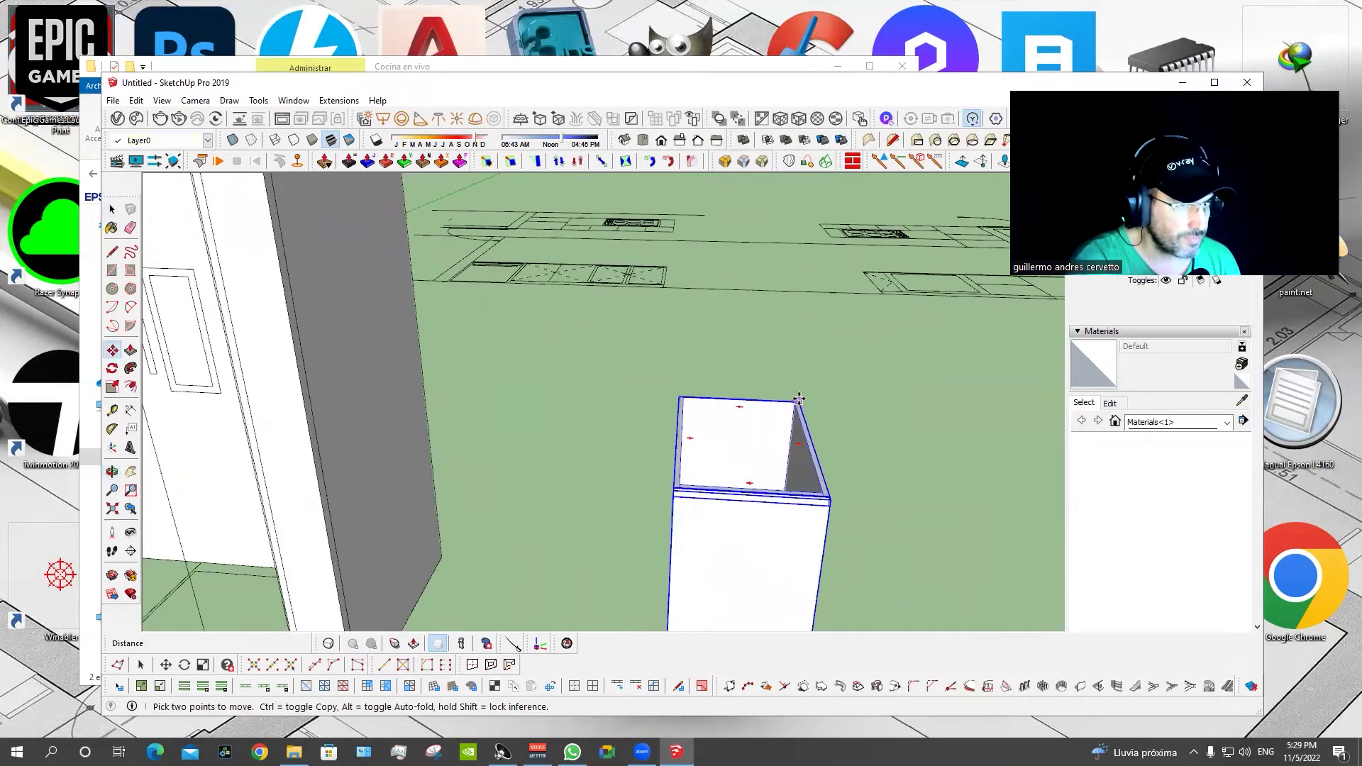
{"action": "scroll", "coordinate": [787, 432], "scroll_direction": "up", "scroll_amount": 2}
{"action": "scroll", "coordinate": [800, 405], "scroll_direction": "down", "scroll_amount": 3}
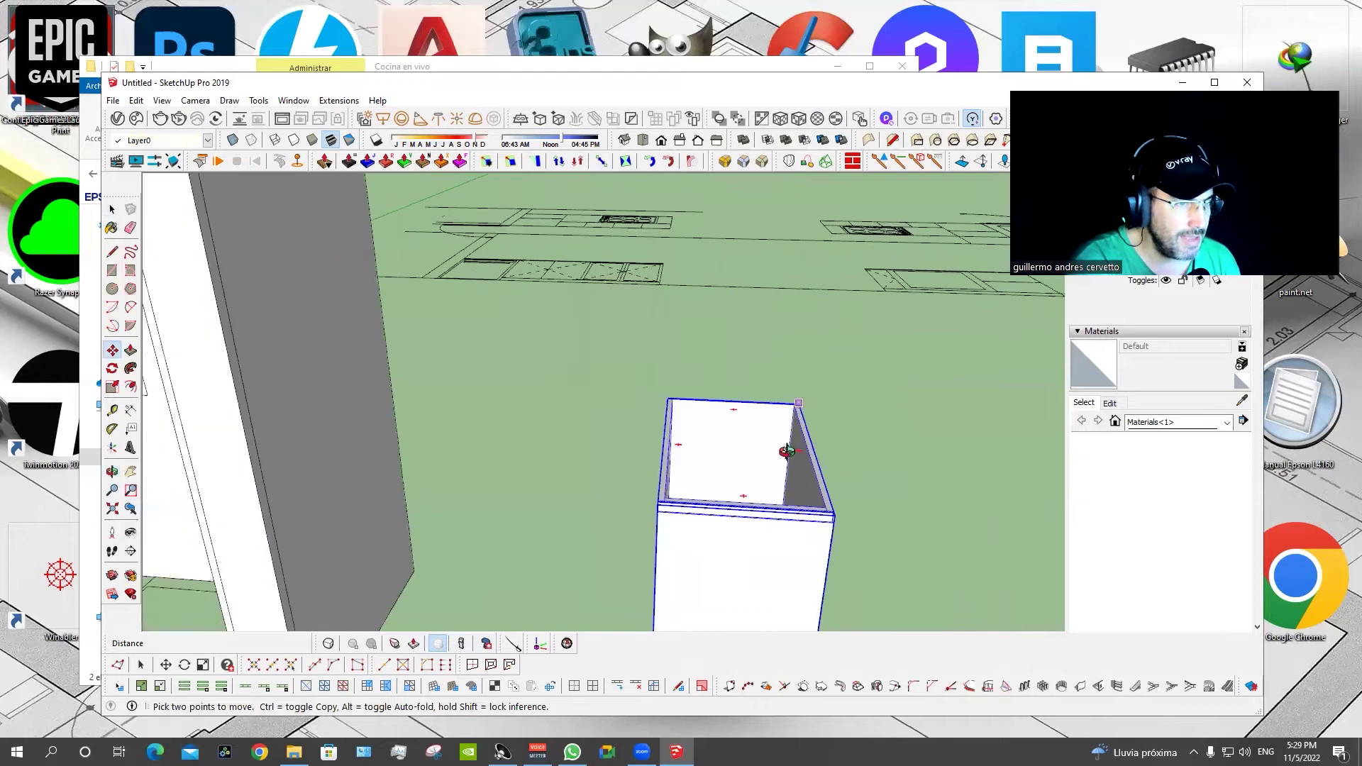
{"action": "scroll", "coordinate": [791, 450], "scroll_direction": "down", "scroll_amount": 2}
{"action": "key", "text": "space"}
{"action": "double_click", "coordinate": [656, 402]}
{"action": "mouse_move", "coordinate": [623, 379]}
{"action": "middle_mouse_down"}
{"action": "mouse_move", "coordinate": [611, 398]}
{"action": "mouse_move", "coordinate": [569, 319]}
{"action": "mouse_move", "coordinate": [602, 390]}
{"action": "mouse_move", "coordinate": [600, 417]}
{"action": "middle_mouse_up"}
{"action": "key", "text": "r"}
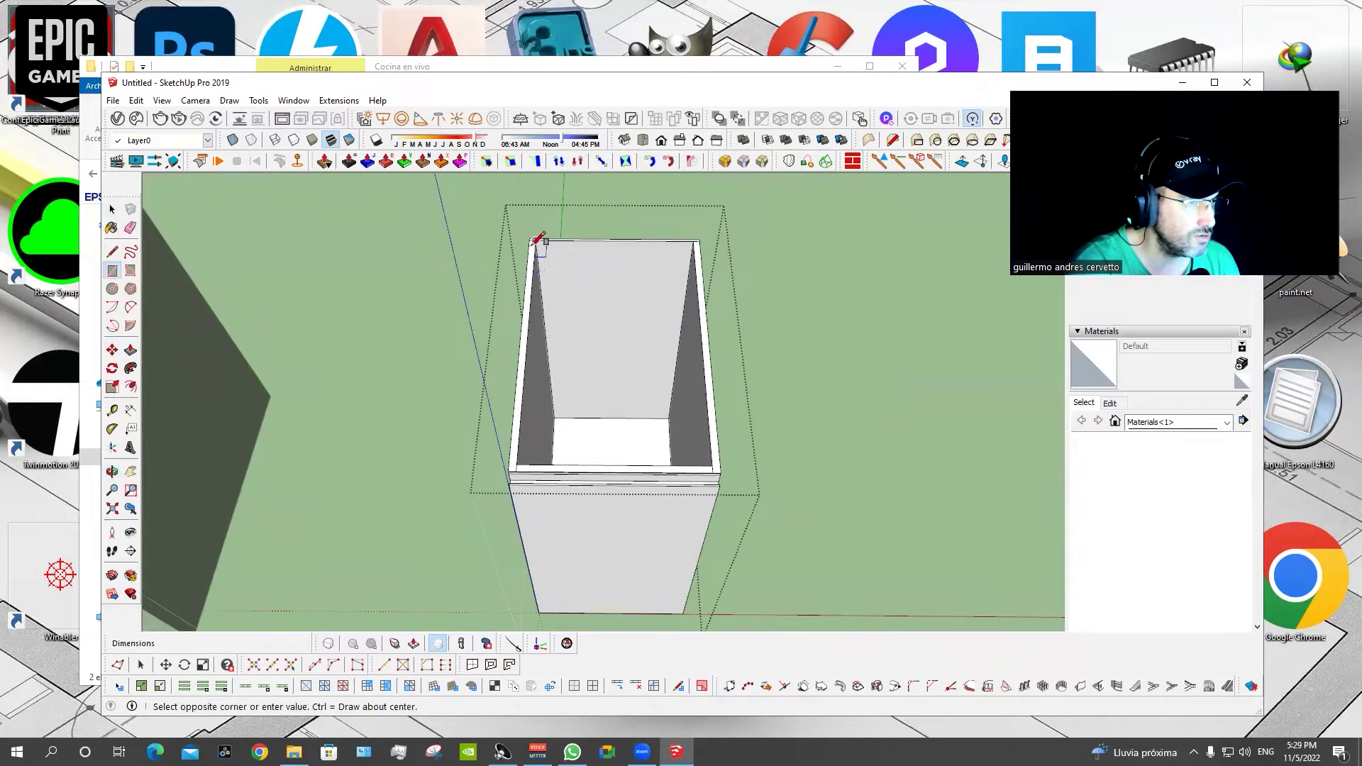
{"action": "scroll", "coordinate": [709, 460], "scroll_direction": "up", "scroll_amount": 1}
{"action": "left_click", "coordinate": [719, 467]}
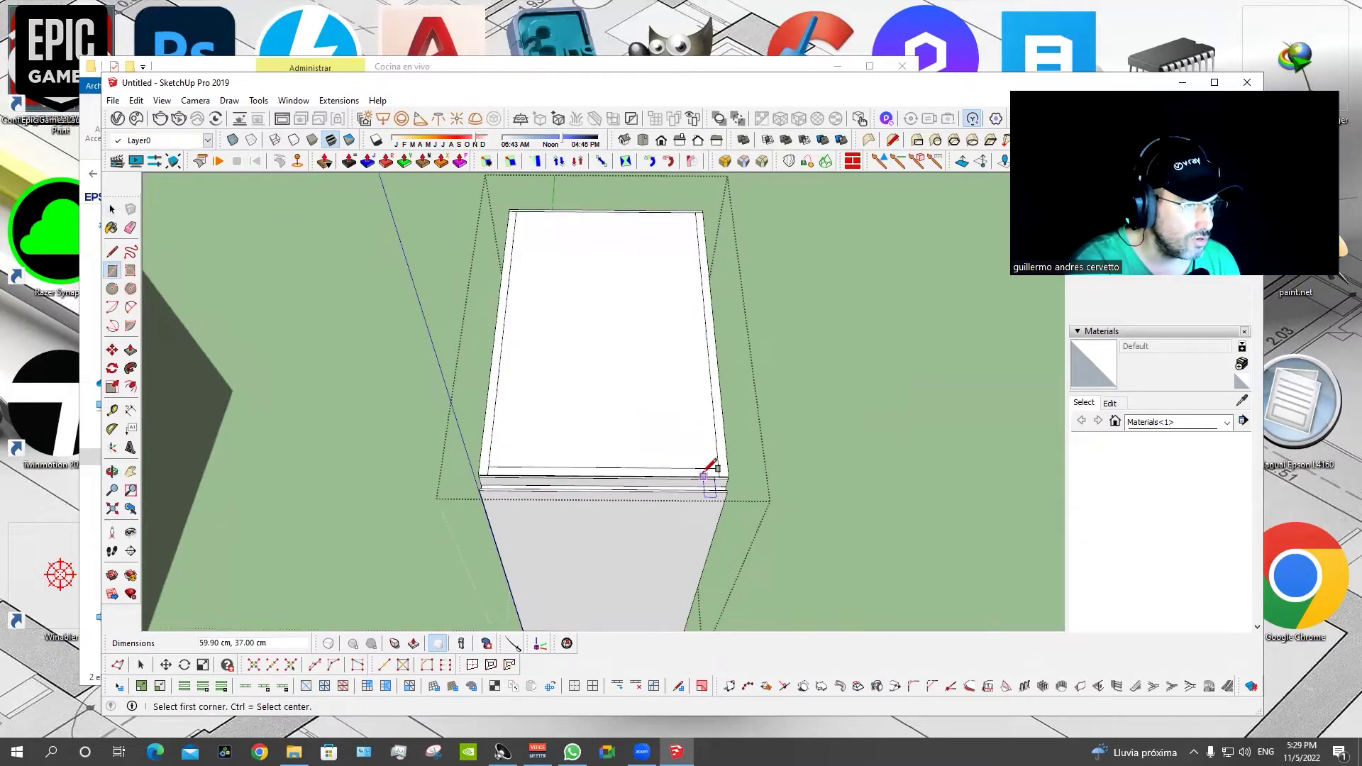
{"action": "scroll", "coordinate": [708, 454], "scroll_direction": "up", "scroll_amount": 1}
{"action": "key", "text": "p"}
{"action": "left_click", "coordinate": [673, 411]}
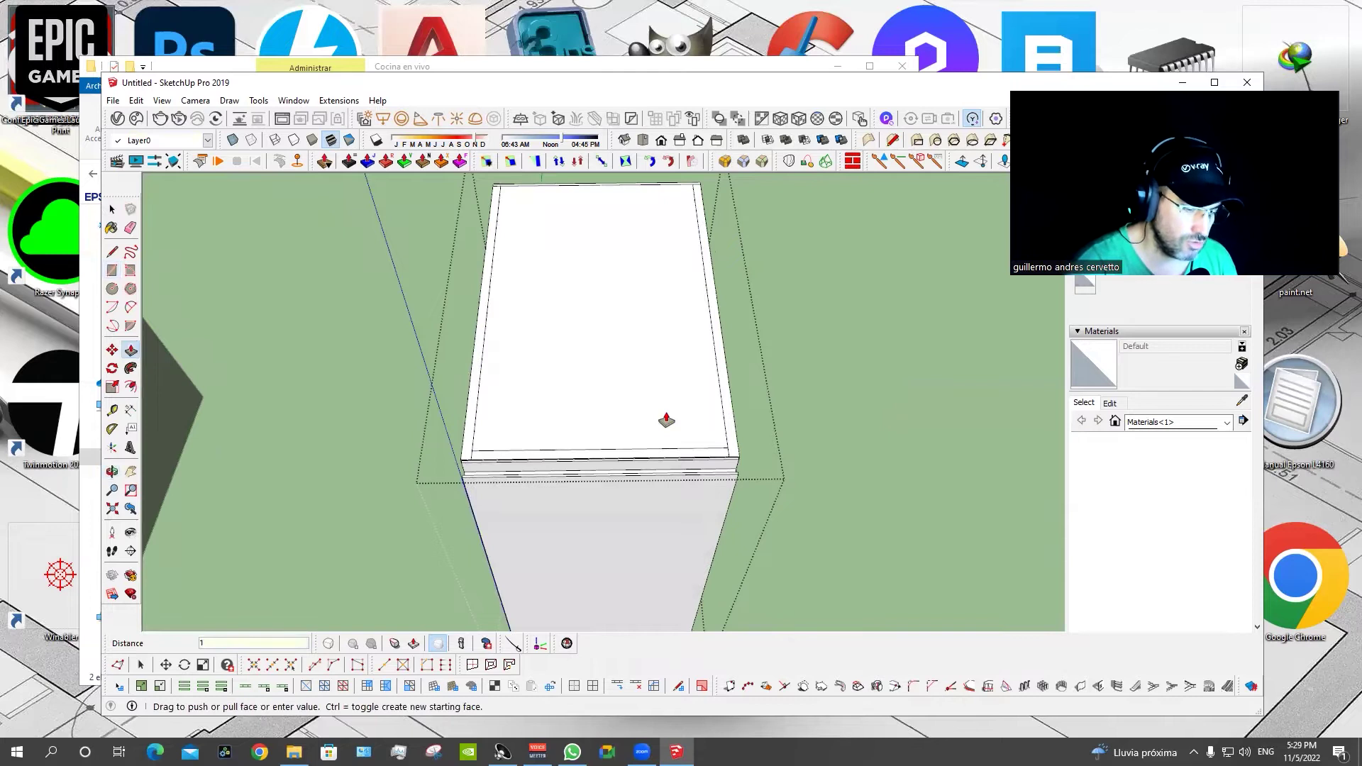
{"action": "key", "text": "space"}
Copy the closed box using Move with Ctrl.
{"action": "double_click", "coordinate": [667, 420]}
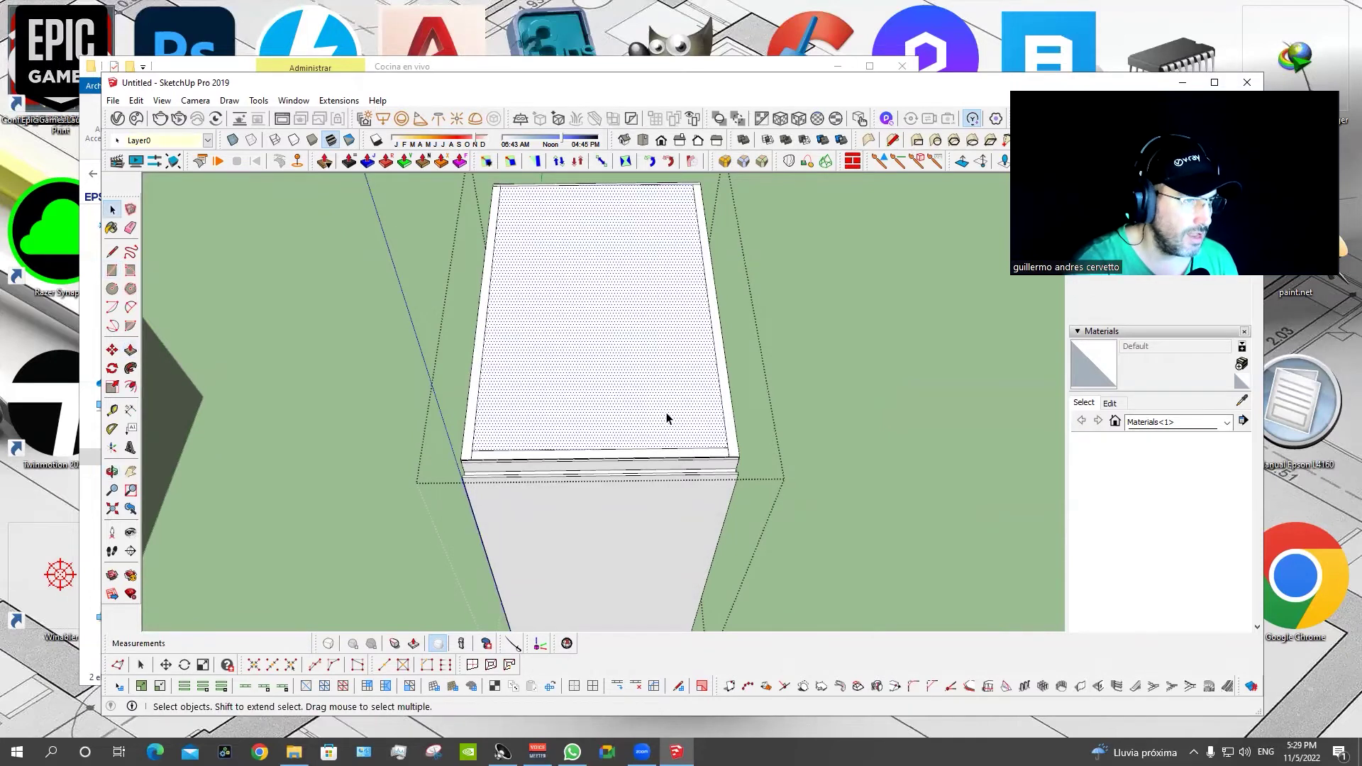
{"action": "middle_click_drag", "start_coordinate": [667, 421], "coordinate": [644, 458]}
{"action": "key", "text": "m"}
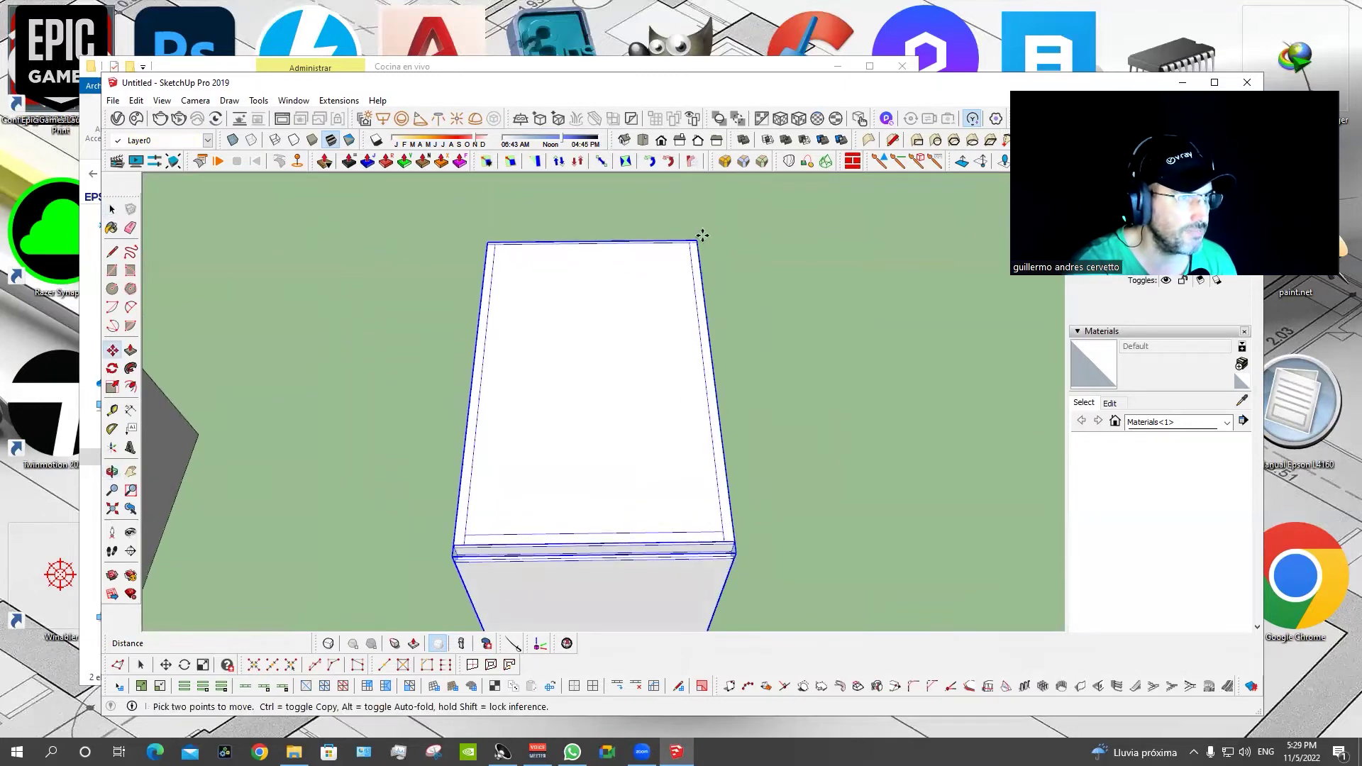
{"action": "left_click", "coordinate": [694, 239]}
{"action": "key", "text": "ctrl"}
{"action": "scroll", "coordinate": [694, 238], "scroll_direction": "down", "scroll_amount": 3}
{"action": "scroll", "coordinate": [776, 478], "scroll_direction": "up", "scroll_amount": 4}
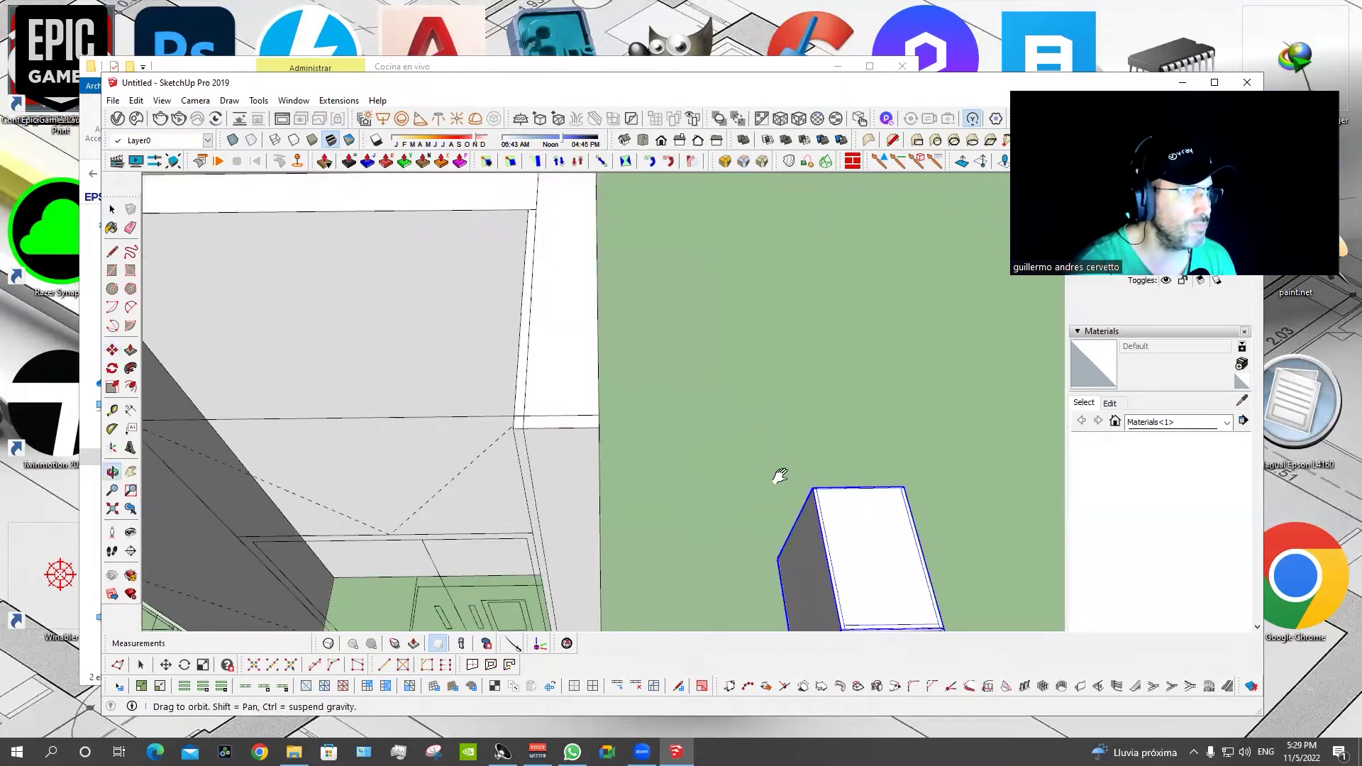
{"action": "mouse_move", "coordinate": [647, 404]}
{"action": "middle_mouse_down"}
{"action": "mouse_move", "coordinate": [616, 295]}
{"action": "mouse_move", "coordinate": [598, 341]}
{"action": "mouse_move", "coordinate": [590, 296]}
{"action": "middle_mouse_up"}
Place the box copy and rotate it into position.
{"action": "left_click", "coordinate": [623, 275]}
{"action": "key", "text": "q"}
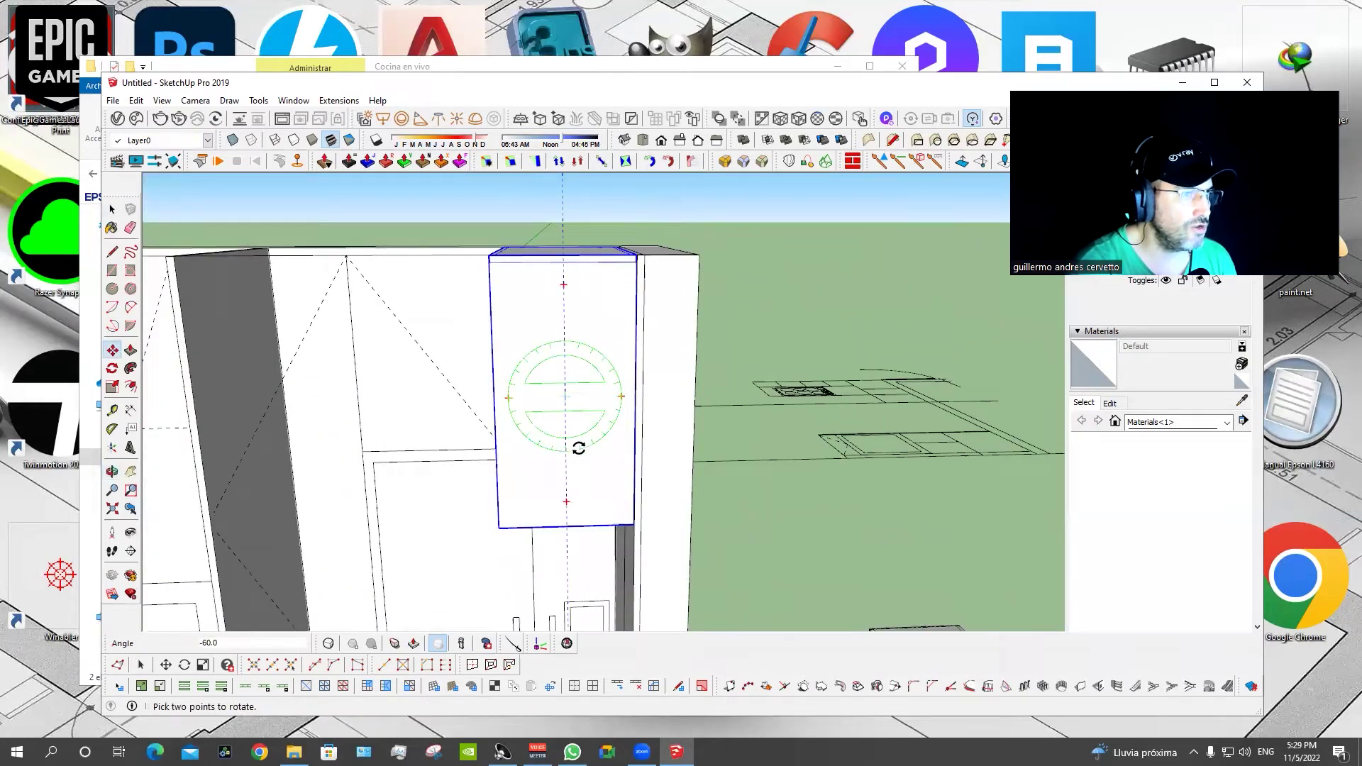
{"action": "mouse_move", "coordinate": [563, 432]}
{"action": "middle_mouse_down"}
{"action": "mouse_move", "coordinate": [693, 331]}
{"action": "mouse_move", "coordinate": [714, 274]}
{"action": "mouse_move", "coordinate": [590, 166]}
{"action": "middle_mouse_up"}
{"action": "key", "text": "m"}
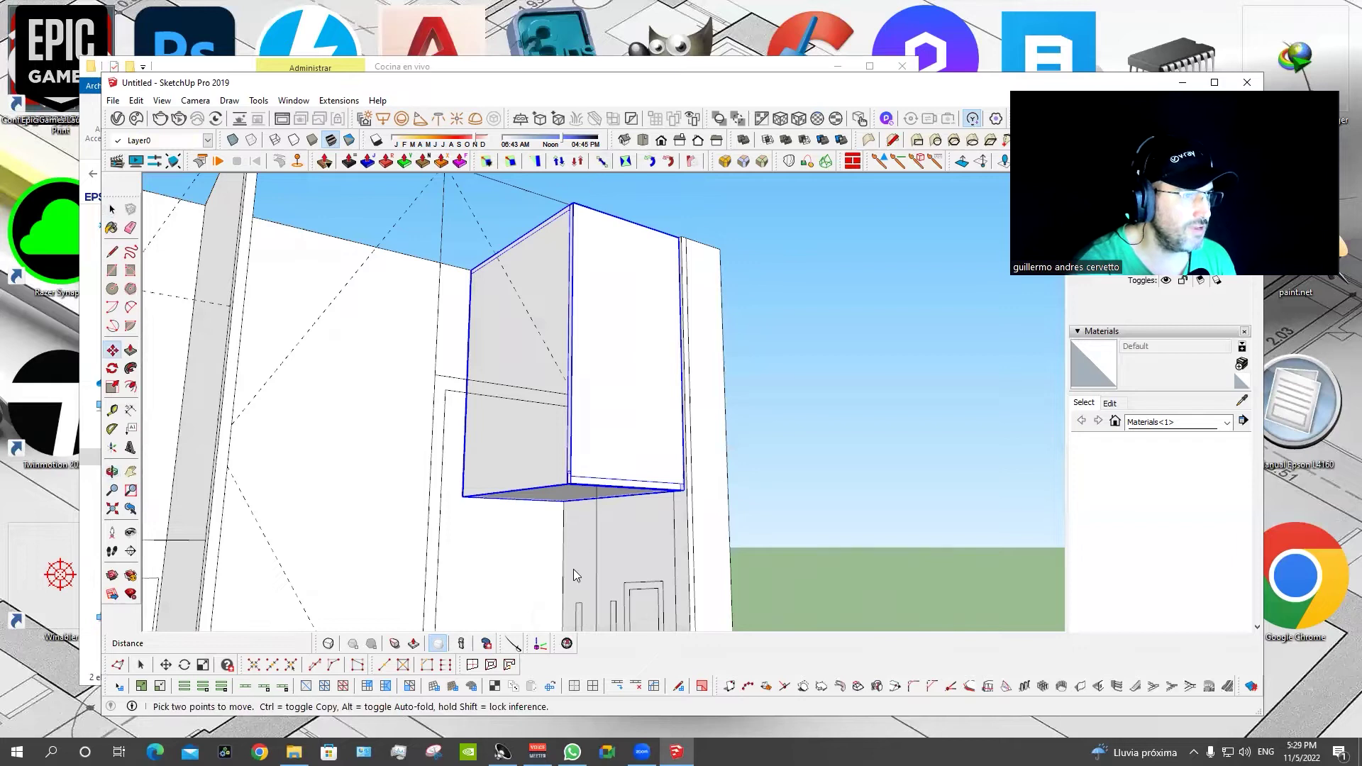
Box-stretch the copy to 0.70 height and widen it along the red axis.
{"action": "key", "text": "s"}
{"action": "left_click", "coordinate": [567, 420]}
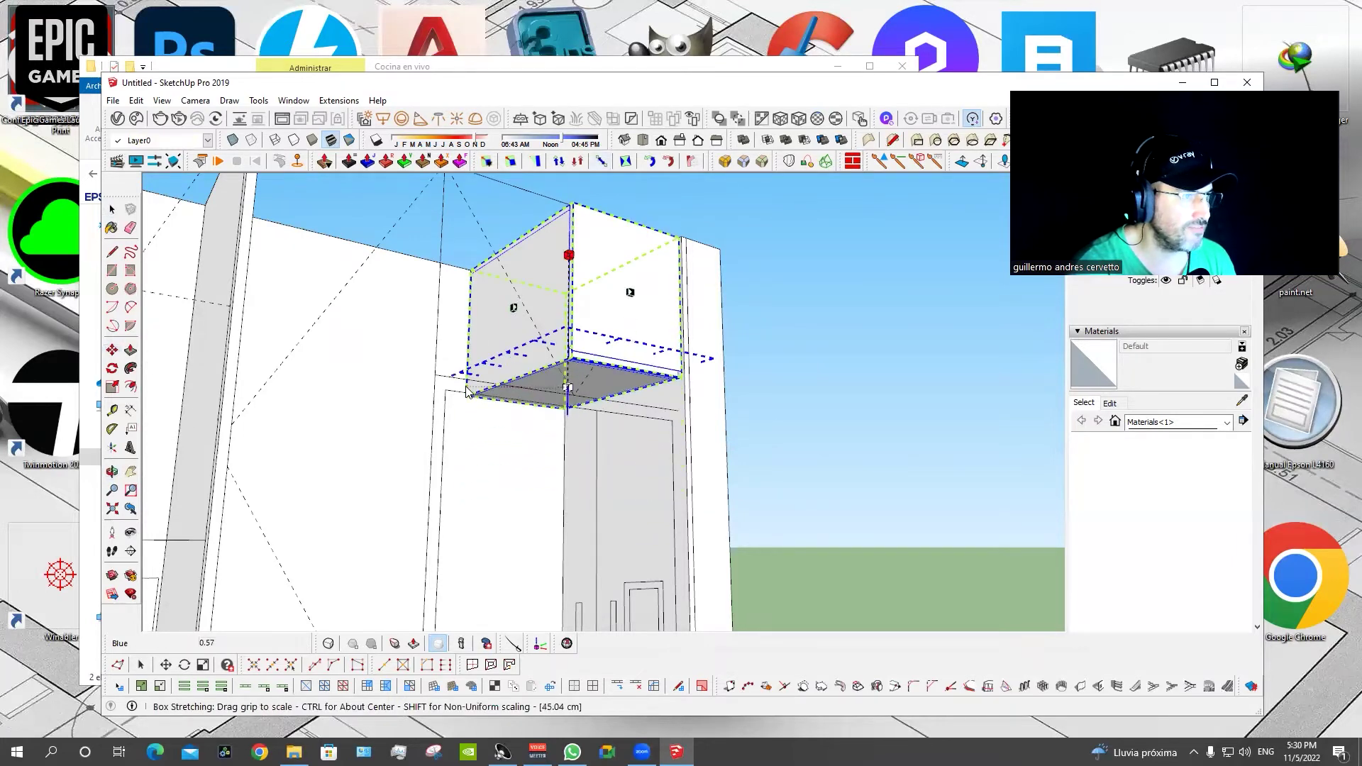
{"action": "left_click", "coordinate": [513, 323]}
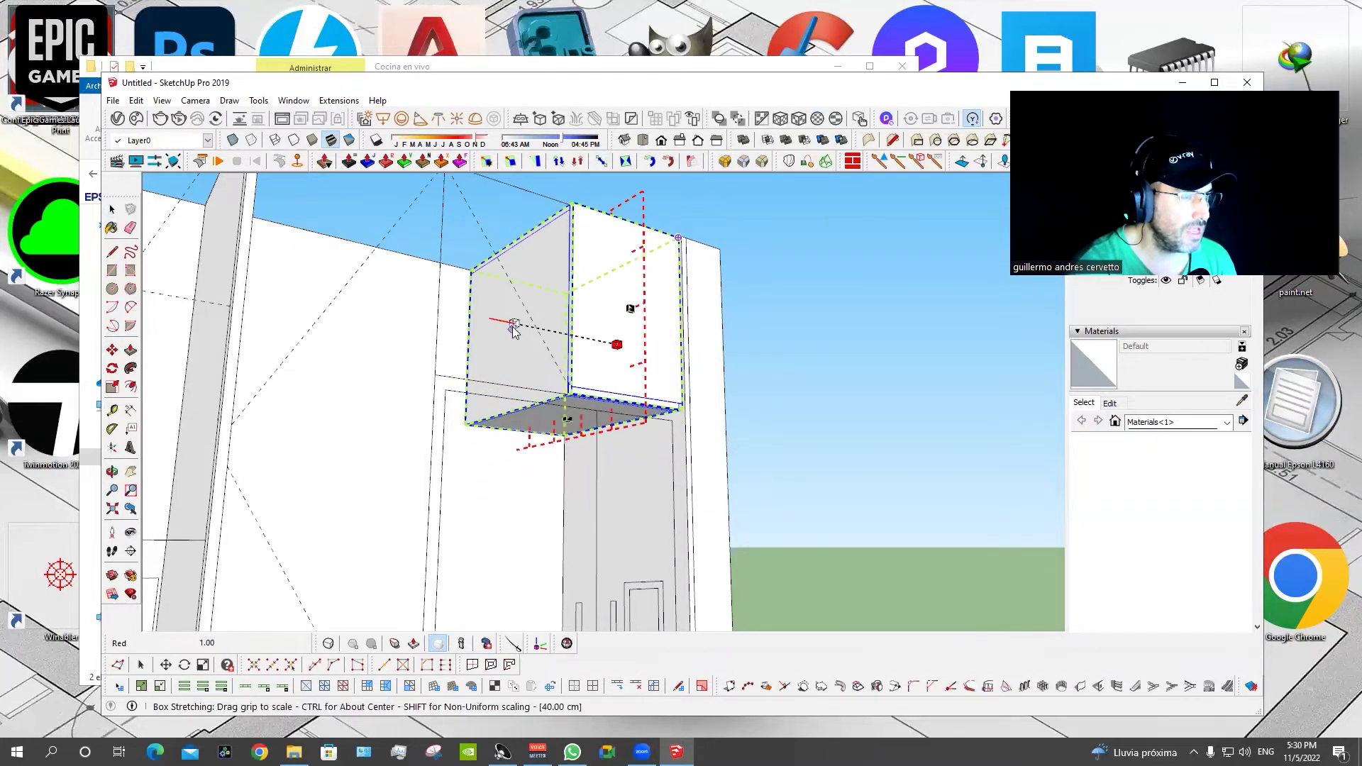
{"action": "left_click", "coordinate": [434, 471]}
{"action": "middle_click_drag", "start_coordinate": [478, 390], "coordinate": [438, 390]}
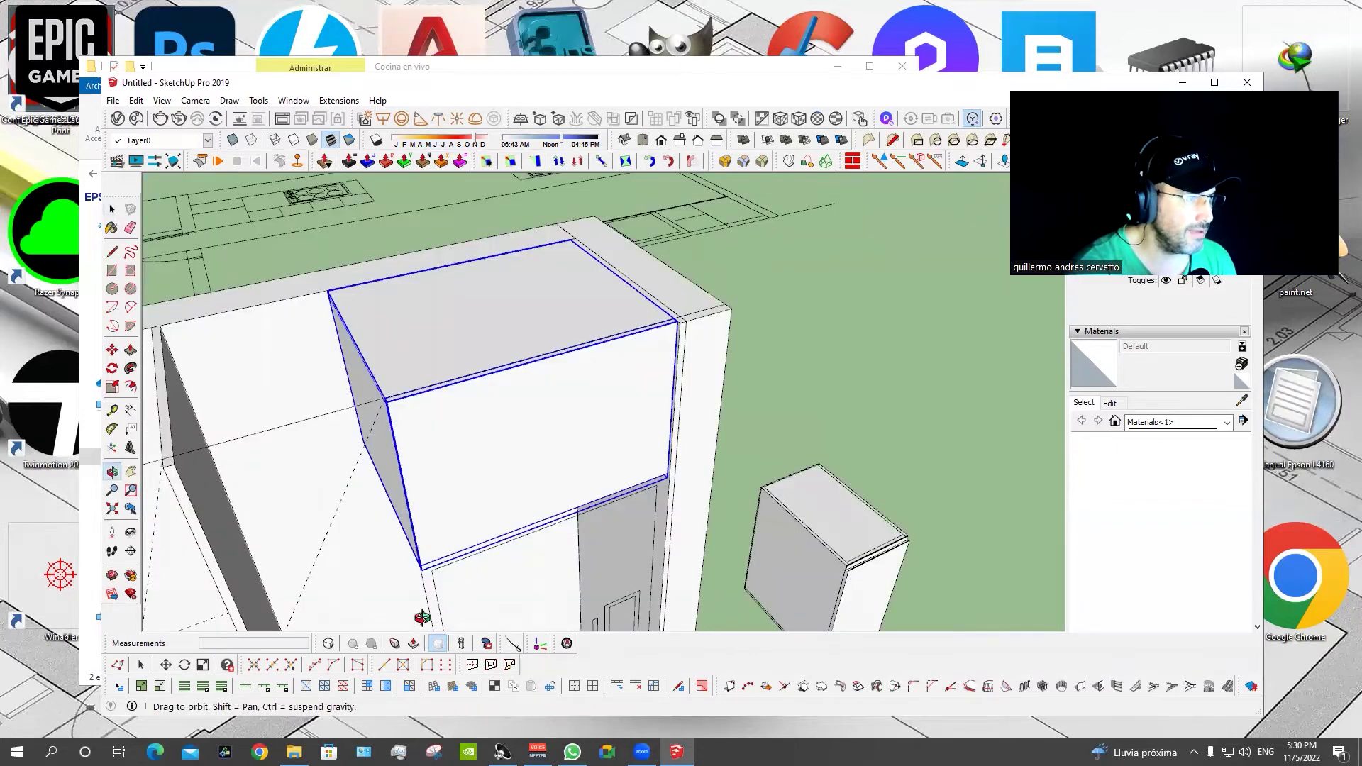
{"action": "scroll", "coordinate": [769, 389], "scroll_direction": "up", "scroll_amount": 3}
{"action": "scroll", "coordinate": [781, 435], "scroll_direction": "up", "scroll_amount": 3}
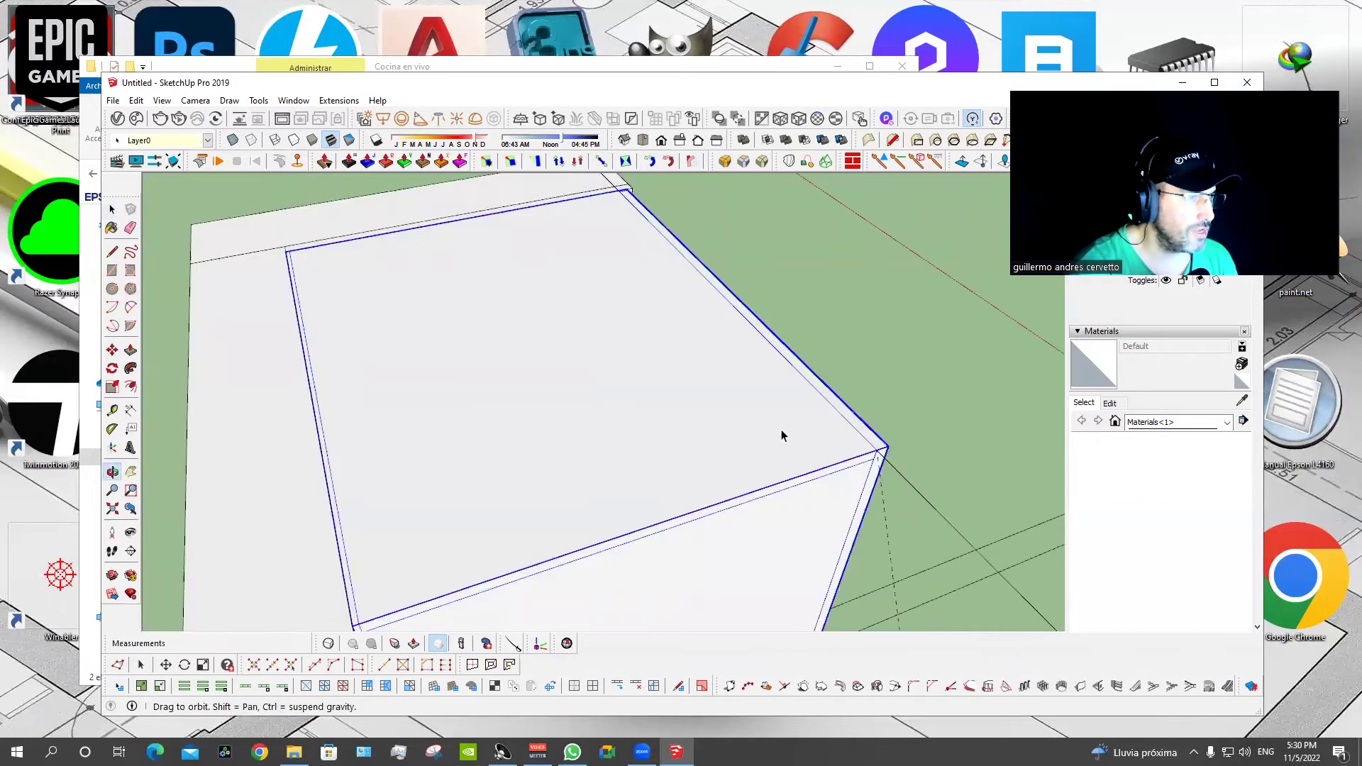
{"action": "scroll", "coordinate": [601, 487], "scroll_direction": "up", "scroll_amount": 2}
{"action": "scroll", "coordinate": [601, 486], "scroll_direction": "up", "scroll_amount": 2}
Measure the panel thickness at the box's top edge.
{"action": "left_click", "coordinate": [594, 487]}
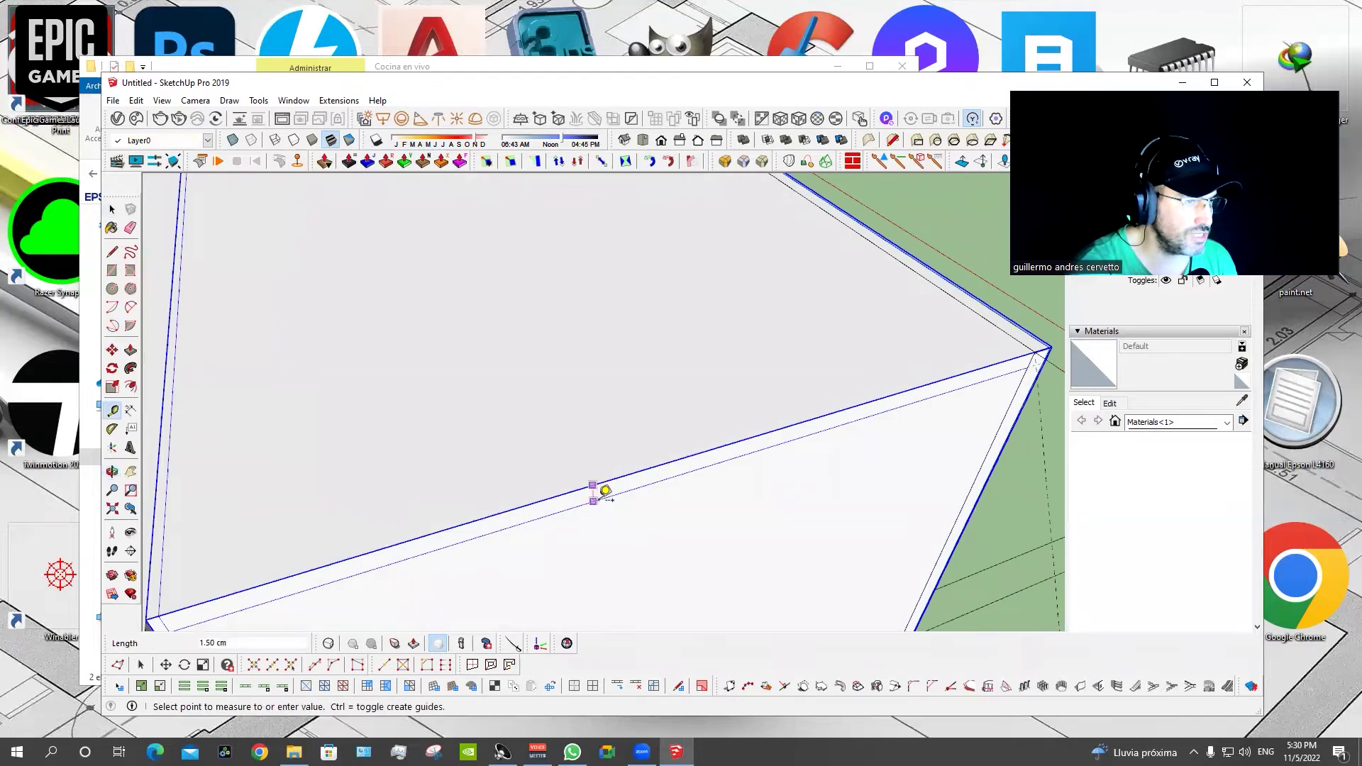
{"action": "scroll", "coordinate": [811, 471], "scroll_direction": "down", "scroll_amount": 5}
{"action": "scroll", "coordinate": [583, 367], "scroll_direction": "down", "scroll_amount": 3}
{"action": "mouse_move", "coordinate": [584, 367]}
{"action": "middle_mouse_down"}
{"action": "mouse_move", "coordinate": [620, 361]}
{"action": "mouse_move", "coordinate": [578, 474]}
{"action": "middle_mouse_up"}
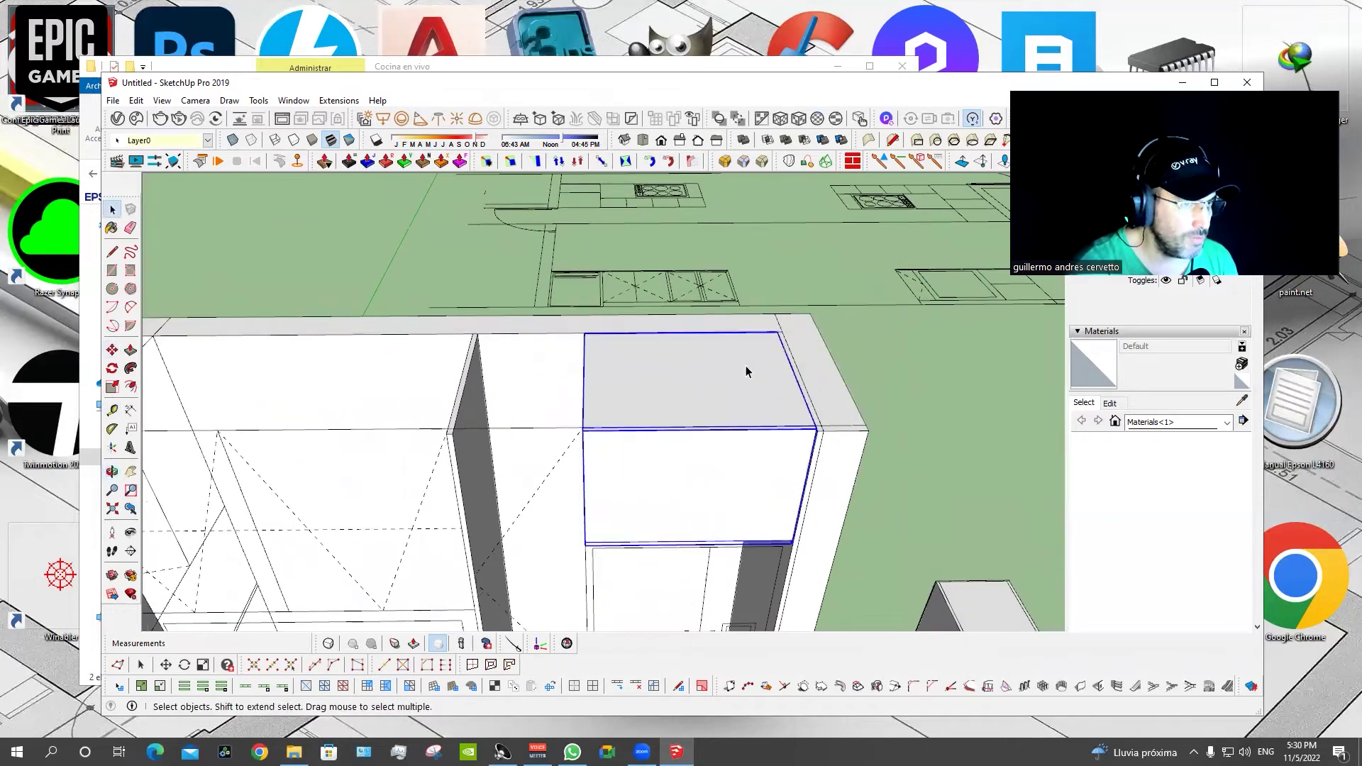
{"action": "scroll", "coordinate": [745, 371], "scroll_direction": "up", "scroll_amount": 2}
{"action": "scroll", "coordinate": [742, 477], "scroll_direction": "up", "scroll_amount": 3}
Copy the upper cabinet from its top-right corner using Move with Ctrl.
{"action": "key", "text": "m"}
{"action": "scroll", "coordinate": [784, 383], "scroll_direction": "up", "scroll_amount": 3}
{"action": "scroll", "coordinate": [827, 284], "scroll_direction": "up", "scroll_amount": 2}
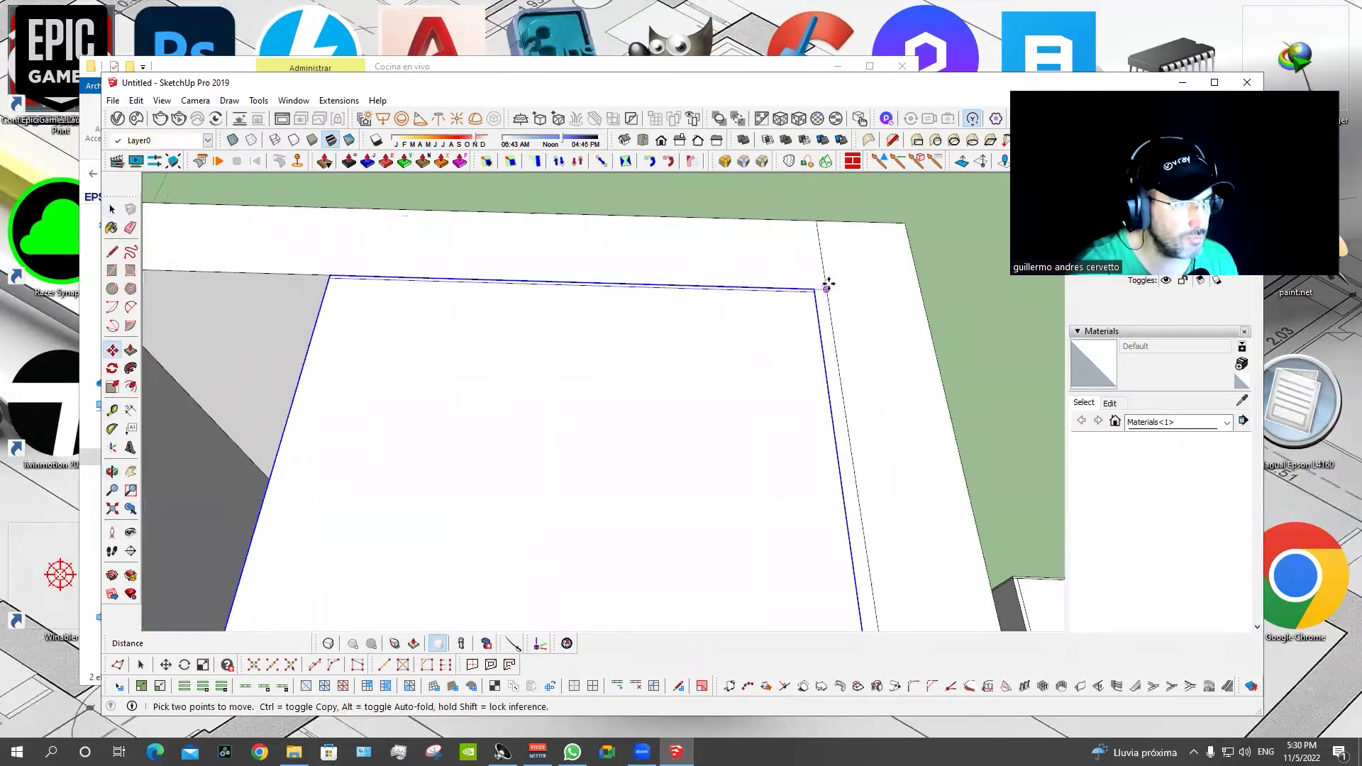
{"action": "scroll", "coordinate": [828, 284], "scroll_direction": "up", "scroll_amount": 2}
{"action": "left_click", "coordinate": [804, 291]}
{"action": "scroll", "coordinate": [804, 291], "scroll_direction": "down", "scroll_amount": 3}
{"action": "key", "text": "ctrl"}
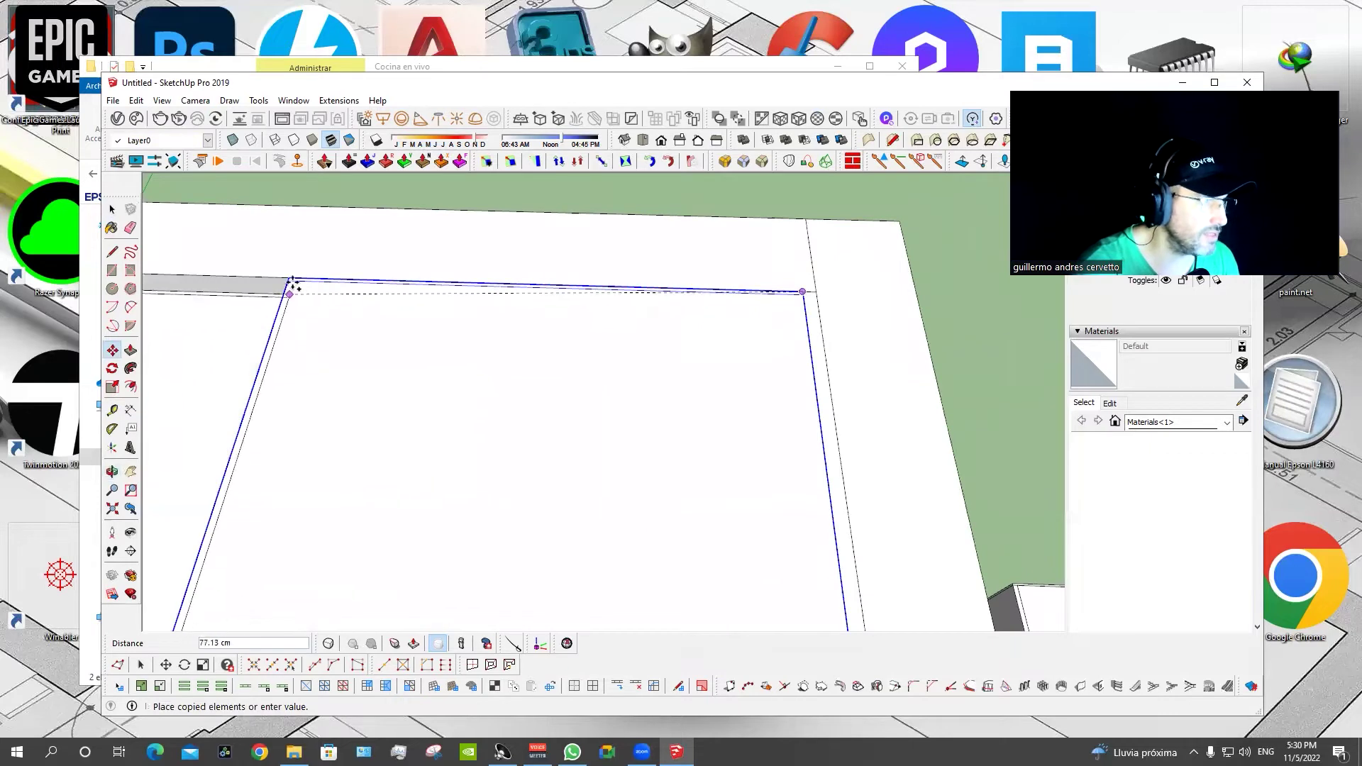
{"action": "scroll", "coordinate": [290, 276], "scroll_direction": "down", "scroll_amount": 3}
{"action": "mouse_move", "coordinate": [611, 267]}
{"action": "middle_mouse_down"}
{"action": "mouse_move", "coordinate": [596, 447]}
{"action": "mouse_move", "coordinate": [490, 149]}
{"action": "mouse_move", "coordinate": [610, 151]}
{"action": "mouse_move", "coordinate": [560, 284]}
{"action": "middle_mouse_up"}
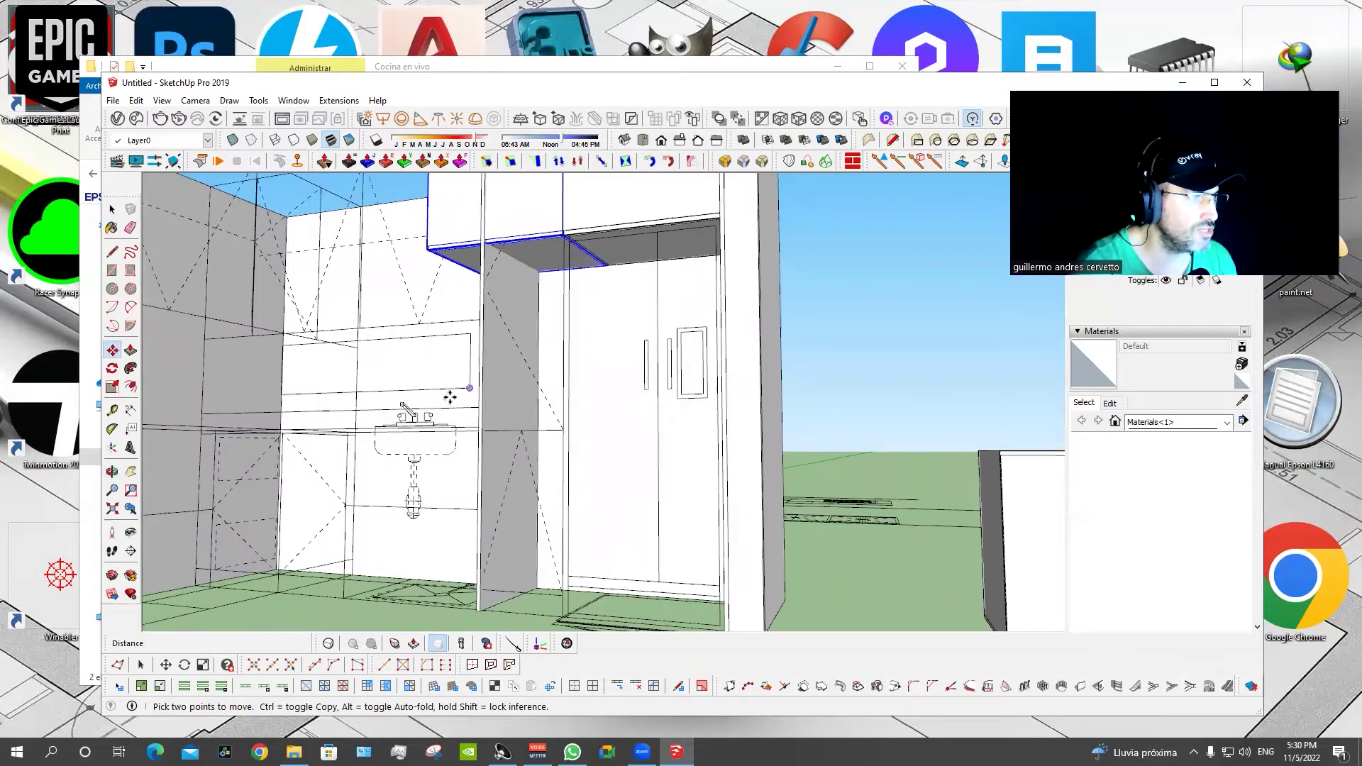
From the front view, stretch the upper cabinet downward and narrow its width.
{"action": "key", "text": "F4"}
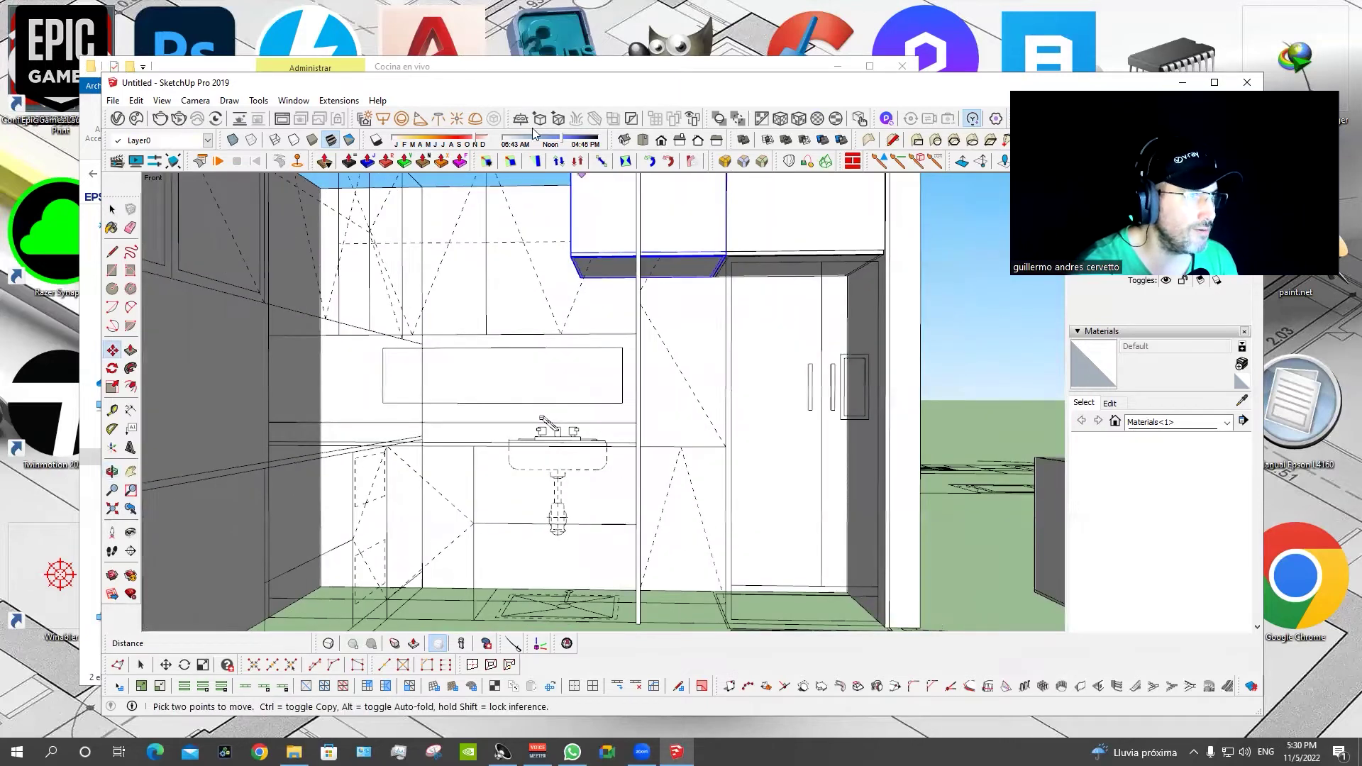
{"action": "left_click", "coordinate": [581, 162]}
{"action": "mouse_move", "coordinate": [647, 276]}
{"action": "left_mouse_down"}
{"action": "mouse_move", "coordinate": [475, 459]}
{"action": "mouse_move", "coordinate": [458, 449]}
{"action": "left_mouse_up"}
{"action": "mouse_move", "coordinate": [574, 376]}
{"action": "middle_mouse_down"}
{"action": "mouse_move", "coordinate": [592, 381]}
{"action": "mouse_move", "coordinate": [599, 359]}
{"action": "middle_mouse_up"}
{"action": "key", "text": "s"}
{"action": "left_click_drag", "start_coordinate": [663, 305], "coordinate": [660, 624]}
{"action": "mouse_move", "coordinate": [684, 454]}
{"action": "middle_mouse_down"}
{"action": "mouse_move", "coordinate": [596, 440]}
{"action": "mouse_move", "coordinate": [608, 298]}
{"action": "middle_mouse_up"}
Lower the tall cabinet beside the fridge and shorten it to the floor line.
{"action": "key", "text": "m"}
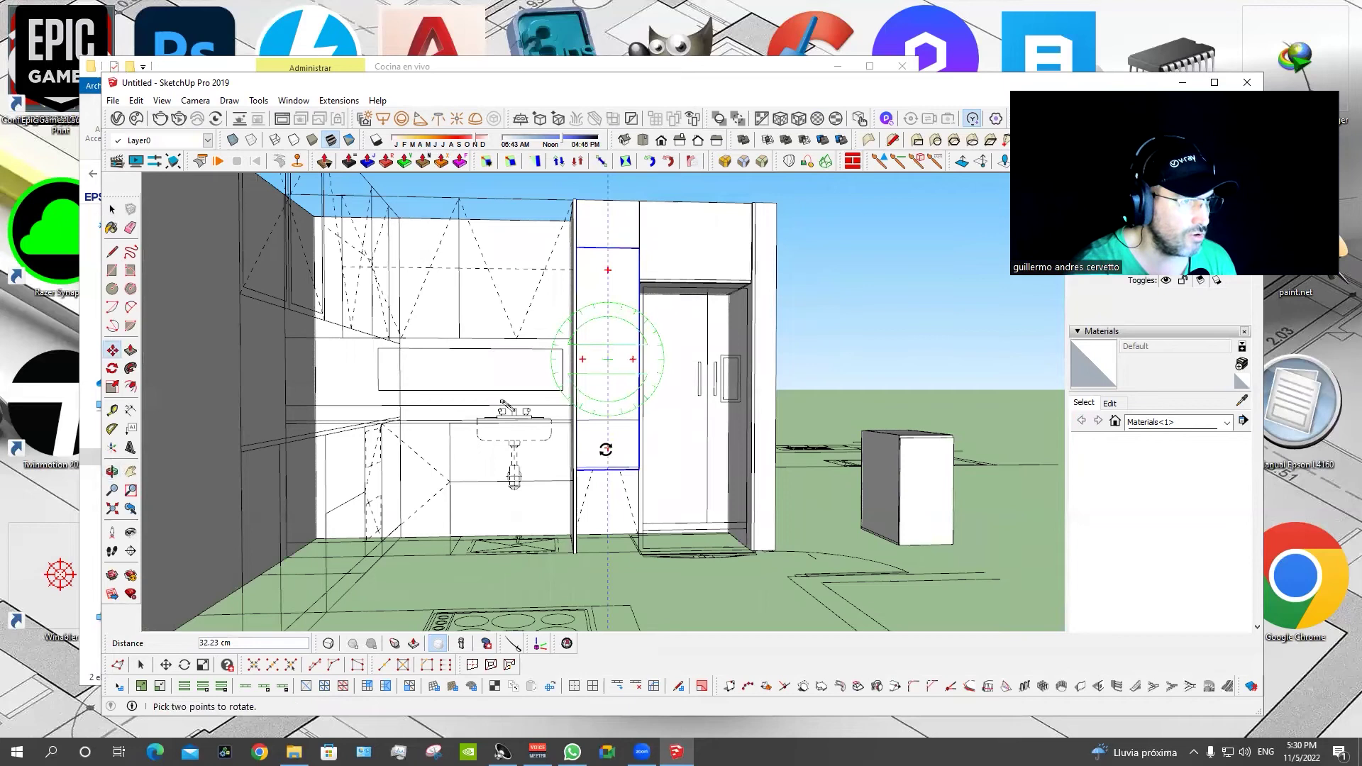
{"action": "mouse_move", "coordinate": [623, 471]}
{"action": "middle_mouse_down"}
{"action": "mouse_move", "coordinate": [605, 309]}
{"action": "mouse_move", "coordinate": [569, 461]}
{"action": "middle_mouse_up"}
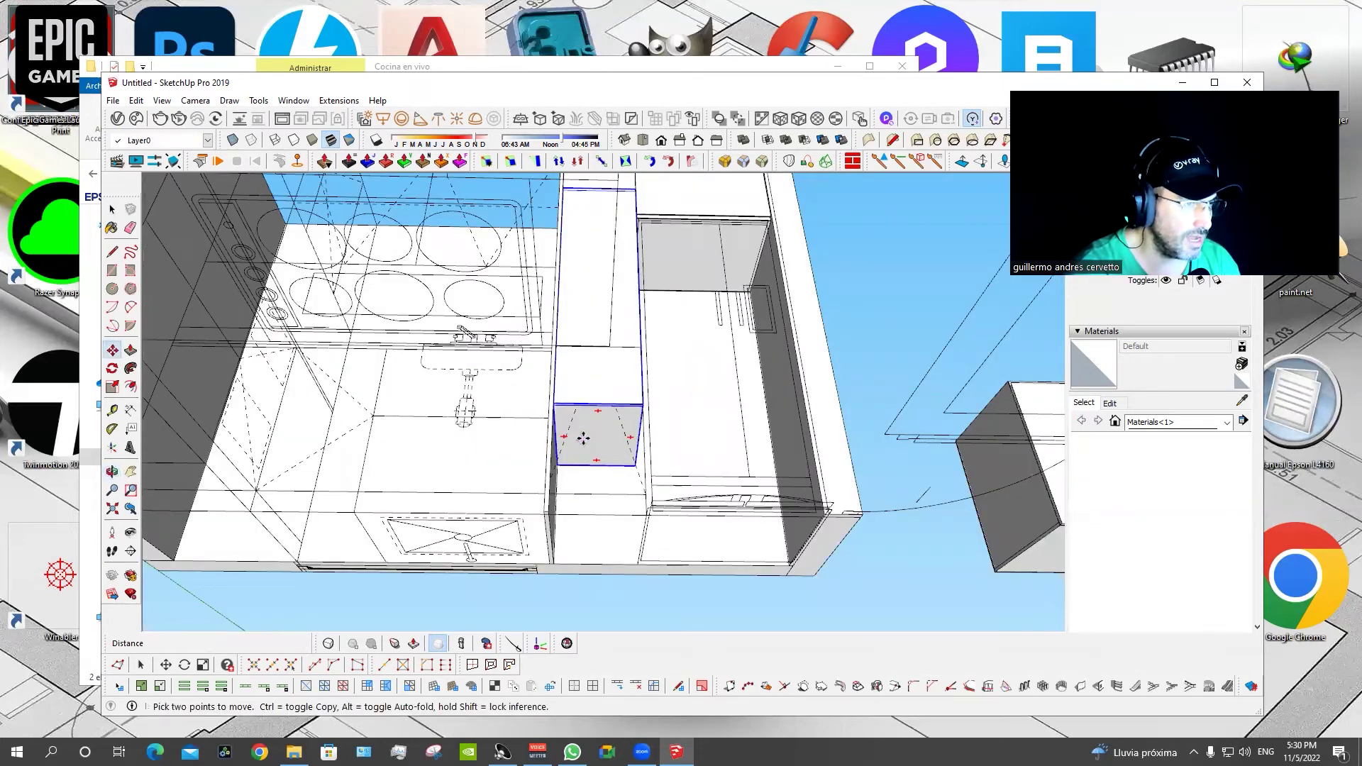
{"action": "left_click", "coordinate": [583, 438]}
{"action": "left_click", "coordinate": [578, 426]}
{"action": "mouse_move", "coordinate": [579, 425]}
{"action": "middle_mouse_down"}
{"action": "mouse_move", "coordinate": [575, 396]}
{"action": "mouse_move", "coordinate": [525, 543]}
{"action": "mouse_move", "coordinate": [554, 543]}
{"action": "mouse_move", "coordinate": [541, 577]}
{"action": "mouse_move", "coordinate": [646, 374]}
{"action": "middle_mouse_up"}
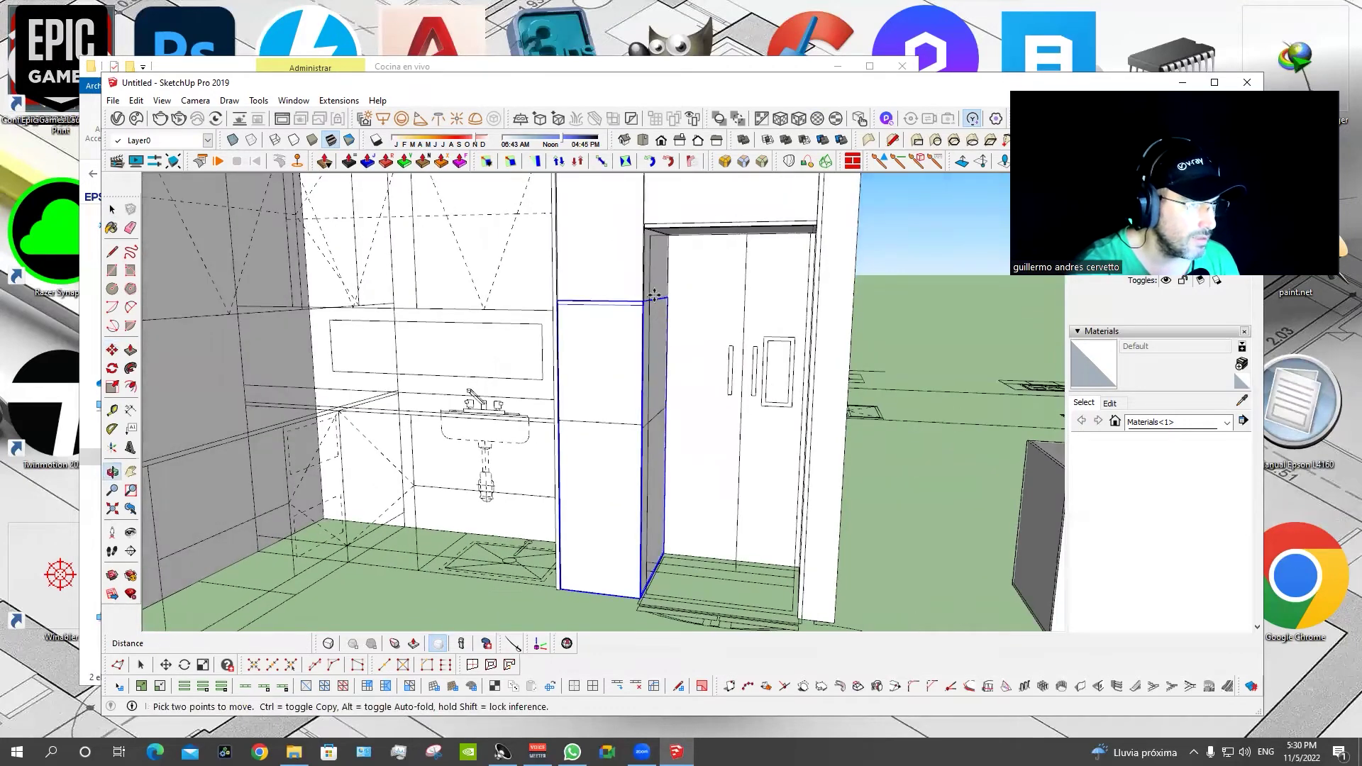
{"action": "left_click", "coordinate": [658, 296]}
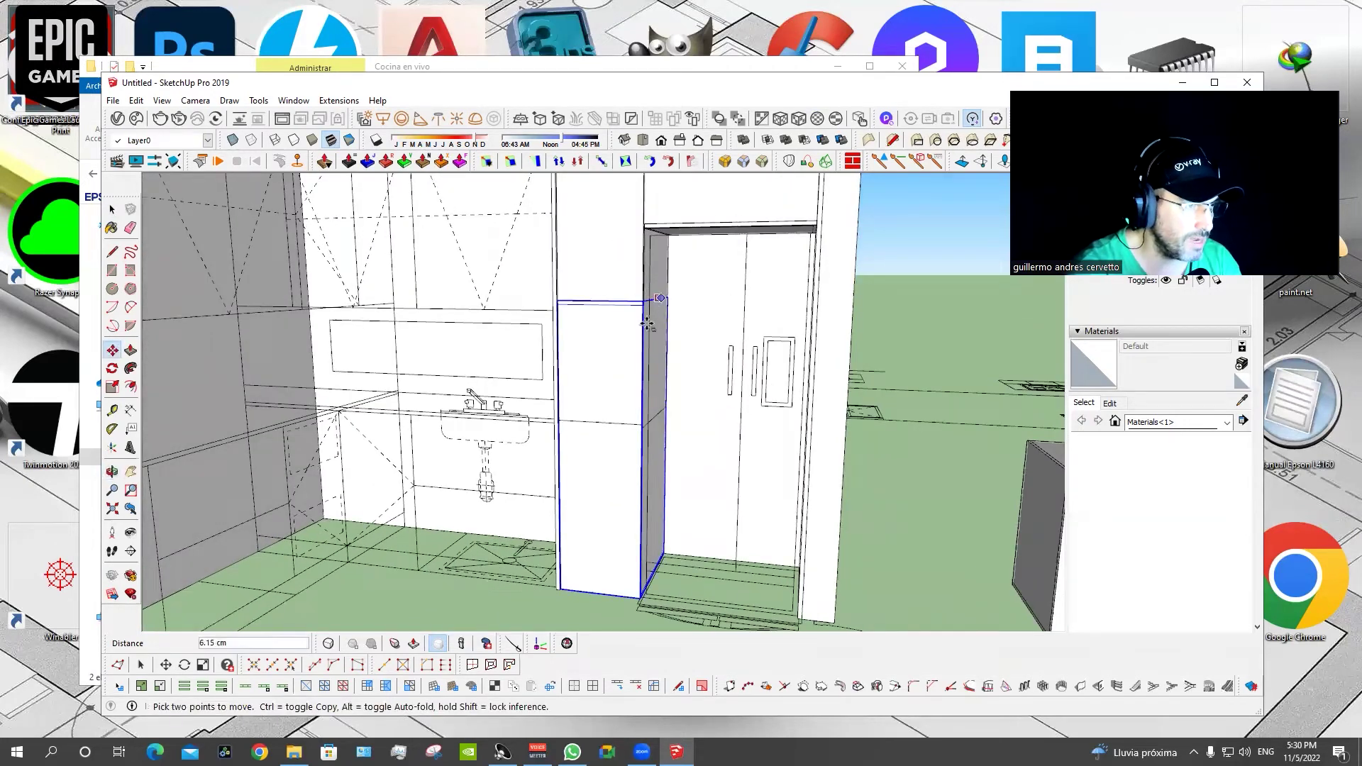
{"action": "left_click", "coordinate": [653, 415]}
{"action": "middle_click_drag", "start_coordinate": [654, 415], "coordinate": [448, 258]}
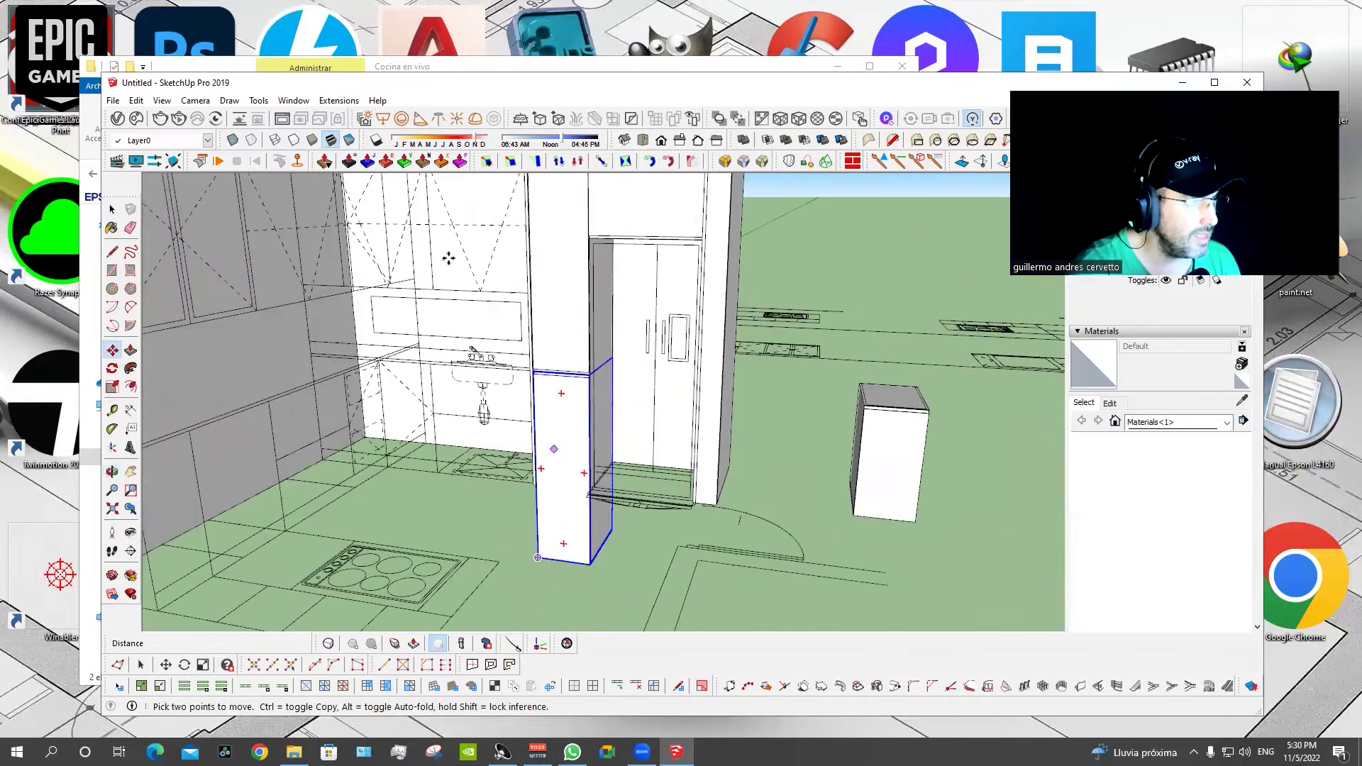
{"action": "left_click", "coordinate": [601, 160]}
{"action": "left_click", "coordinate": [560, 472]}
{"action": "left_click", "coordinate": [508, 492]}
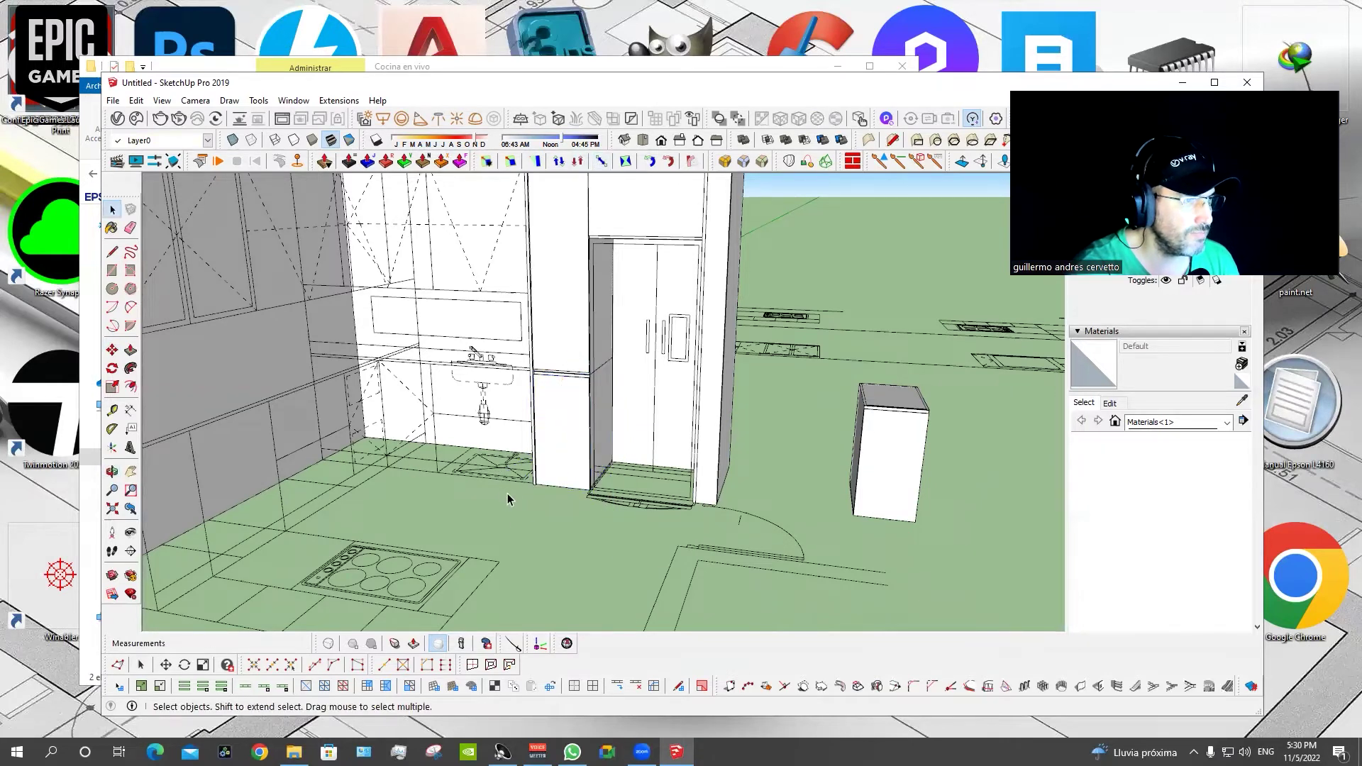
Copy the upper cabinet above the fridge along the wall with Move+Ctrl.
{"action": "middle_click_drag", "start_coordinate": [508, 494], "coordinate": [603, 578]}
{"action": "mouse_move", "coordinate": [560, 535]}
{"action": "middle_mouse_down"}
{"action": "mouse_move", "coordinate": [645, 296]}
{"action": "mouse_move", "coordinate": [759, 283]}
{"action": "middle_mouse_up"}
{"action": "left_click", "coordinate": [735, 293]}
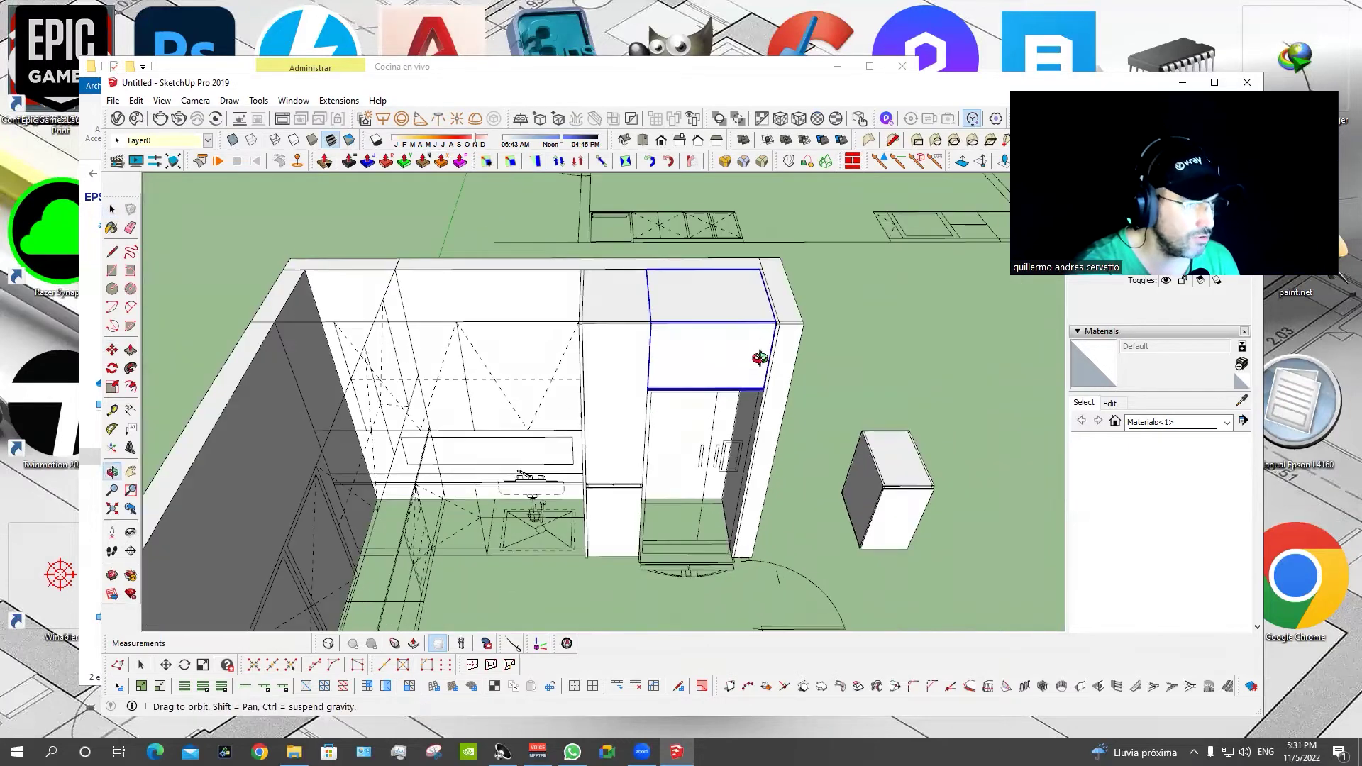
{"action": "scroll", "coordinate": [762, 268], "scroll_direction": "up", "scroll_amount": 5}
{"action": "key", "text": "m"}
{"action": "scroll", "coordinate": [757, 256], "scroll_direction": "up", "scroll_amount": 2}
{"action": "scroll", "coordinate": [755, 250], "scroll_direction": "up", "scroll_amount": 3}
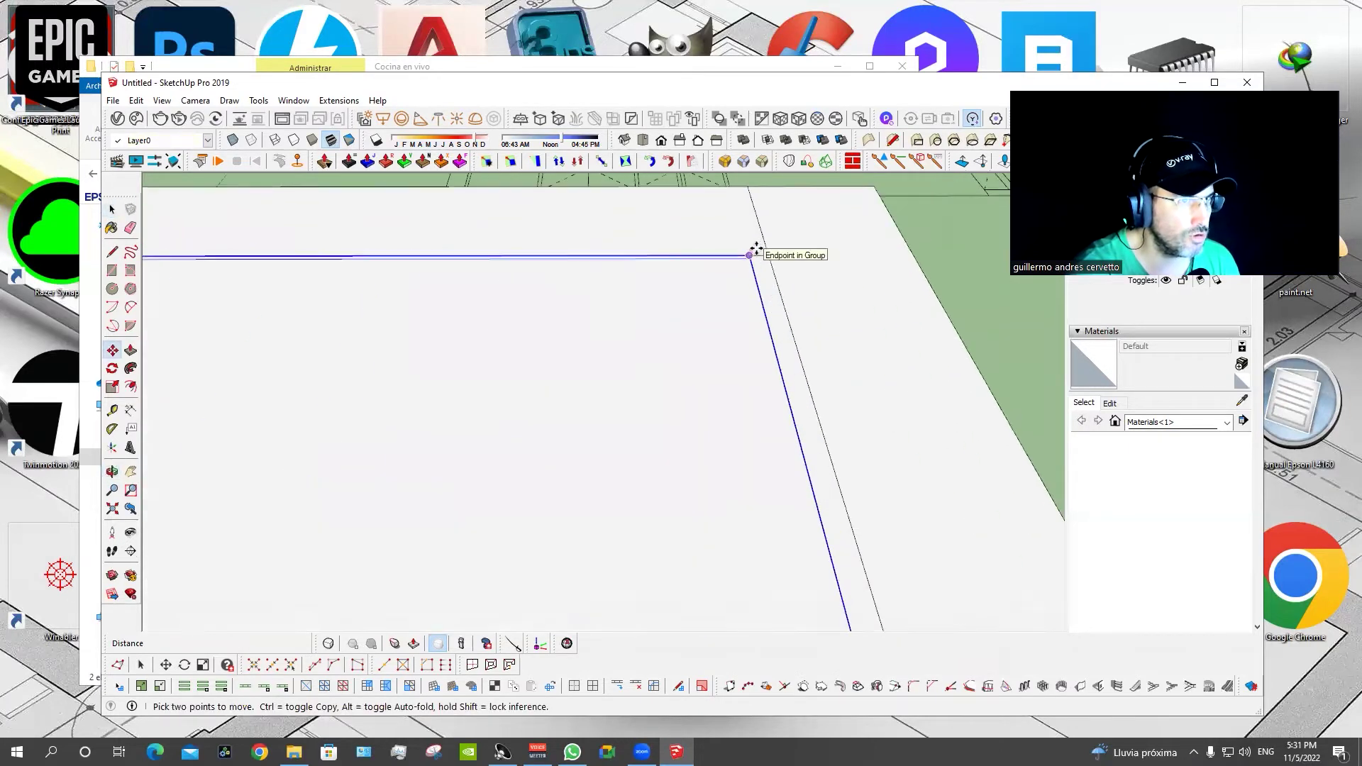
{"action": "left_click", "coordinate": [751, 254]}
{"action": "key", "text": "ctrl"}
{"action": "scroll", "coordinate": [752, 254], "scroll_direction": "down", "scroll_amount": 5}
{"action": "middle_click_drag", "start_coordinate": [714, 265], "coordinate": [776, 303]}
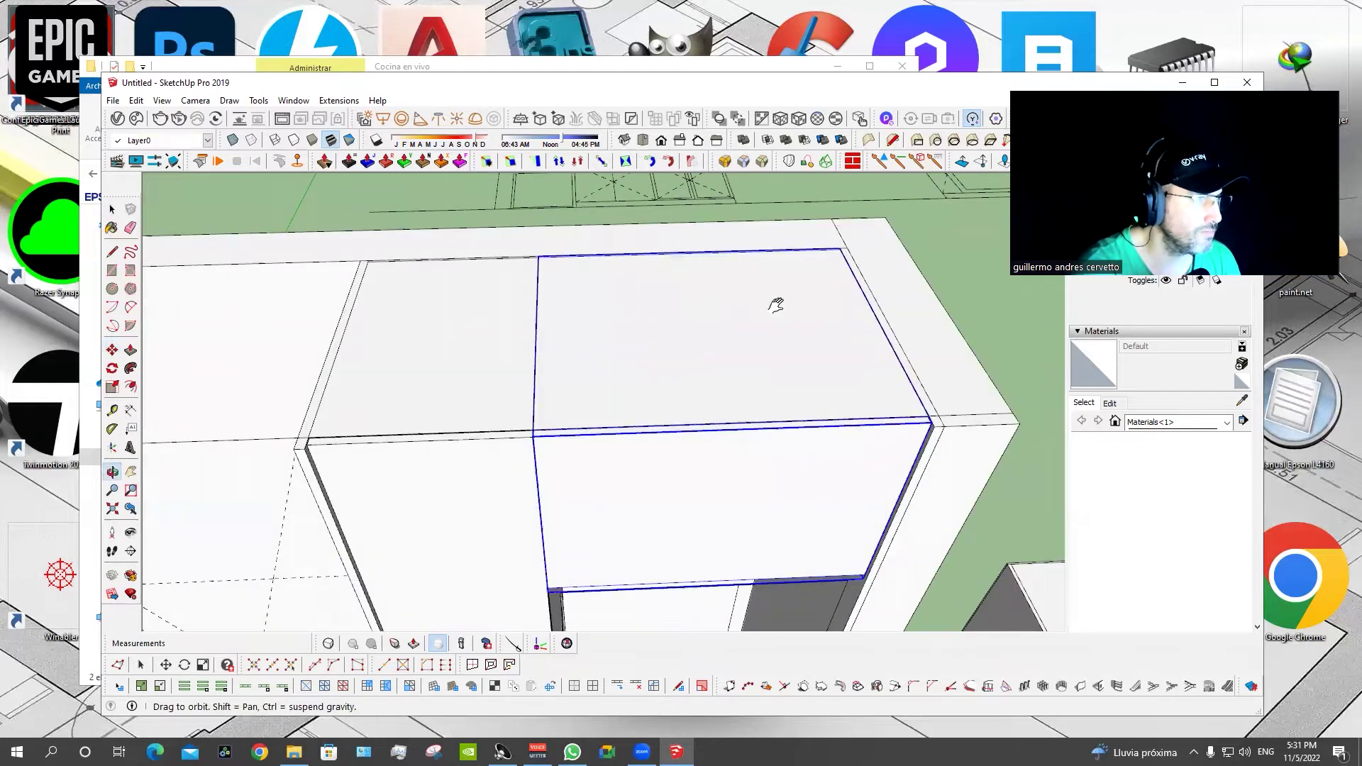
{"action": "scroll", "coordinate": [529, 288], "scroll_direction": "up", "scroll_amount": 5}
{"action": "scroll", "coordinate": [580, 276], "scroll_direction": "up", "scroll_amount": 2}
Place the cabinet copy along the wall and add a 40 cm tape-measure guide.
{"action": "left_click", "coordinate": [590, 270]}
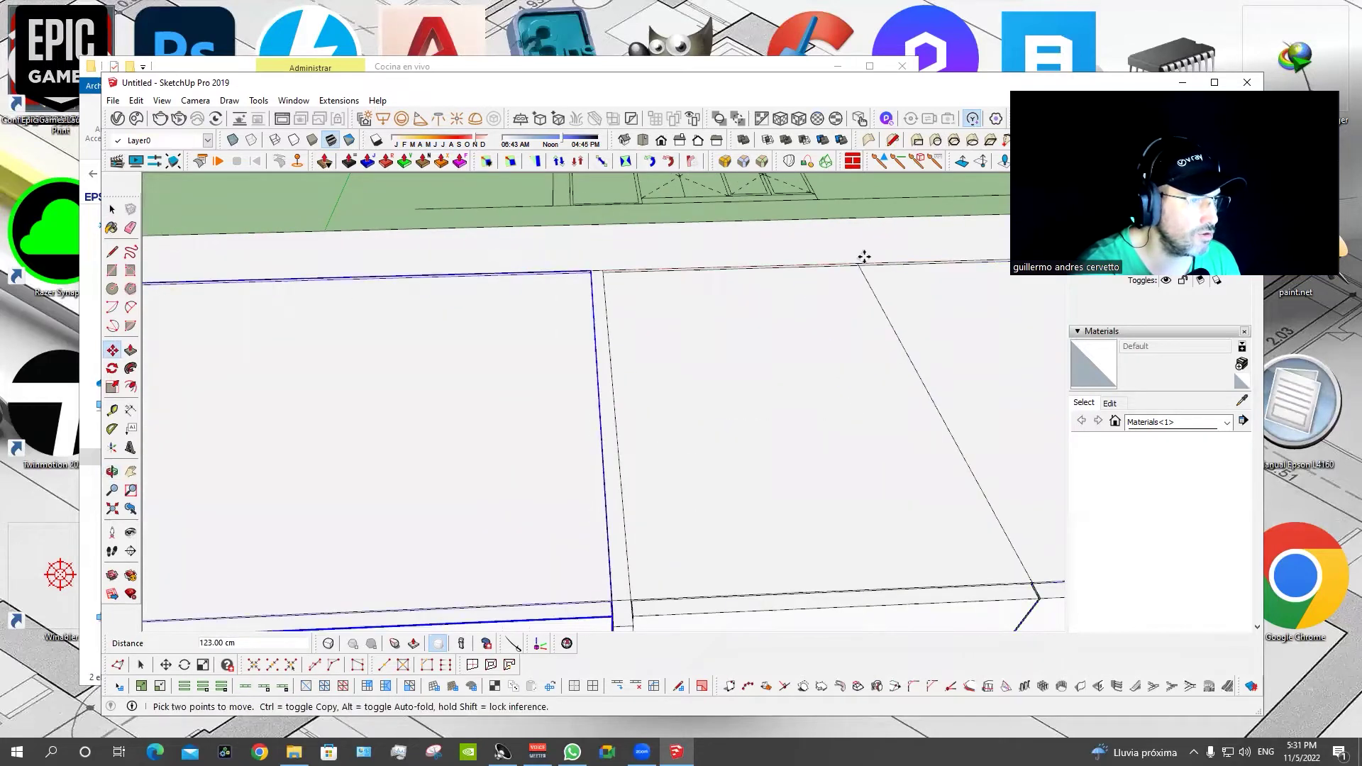
{"action": "scroll", "coordinate": [864, 258], "scroll_direction": "down", "scroll_amount": 5}
{"action": "mouse_move", "coordinate": [748, 328]}
{"action": "middle_mouse_down"}
{"action": "mouse_move", "coordinate": [720, 381]}
{"action": "mouse_move", "coordinate": [672, 380]}
{"action": "mouse_move", "coordinate": [663, 304]}
{"action": "middle_mouse_up"}
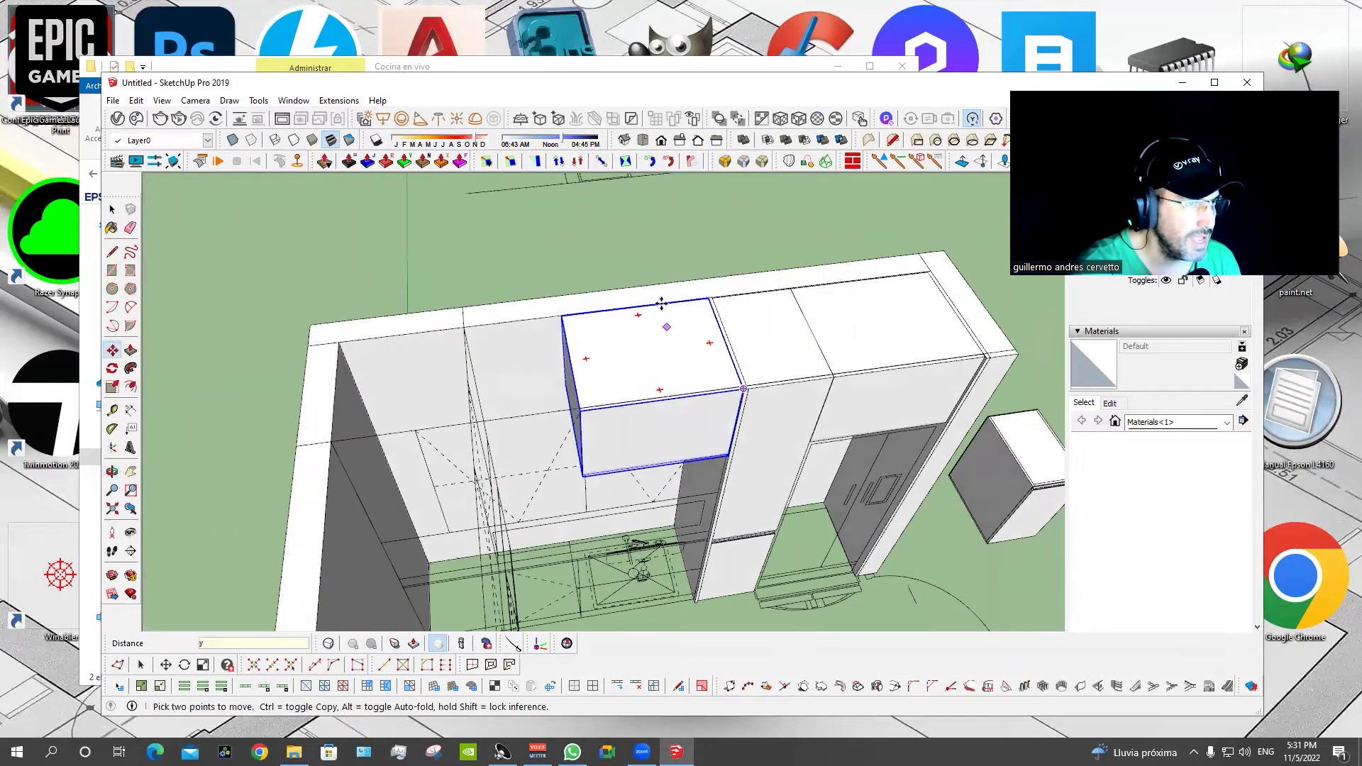
{"action": "key", "text": "t"}
{"action": "scroll", "coordinate": [496, 319], "scroll_direction": "up", "scroll_amount": 3}
{"action": "left_click", "coordinate": [468, 325]}
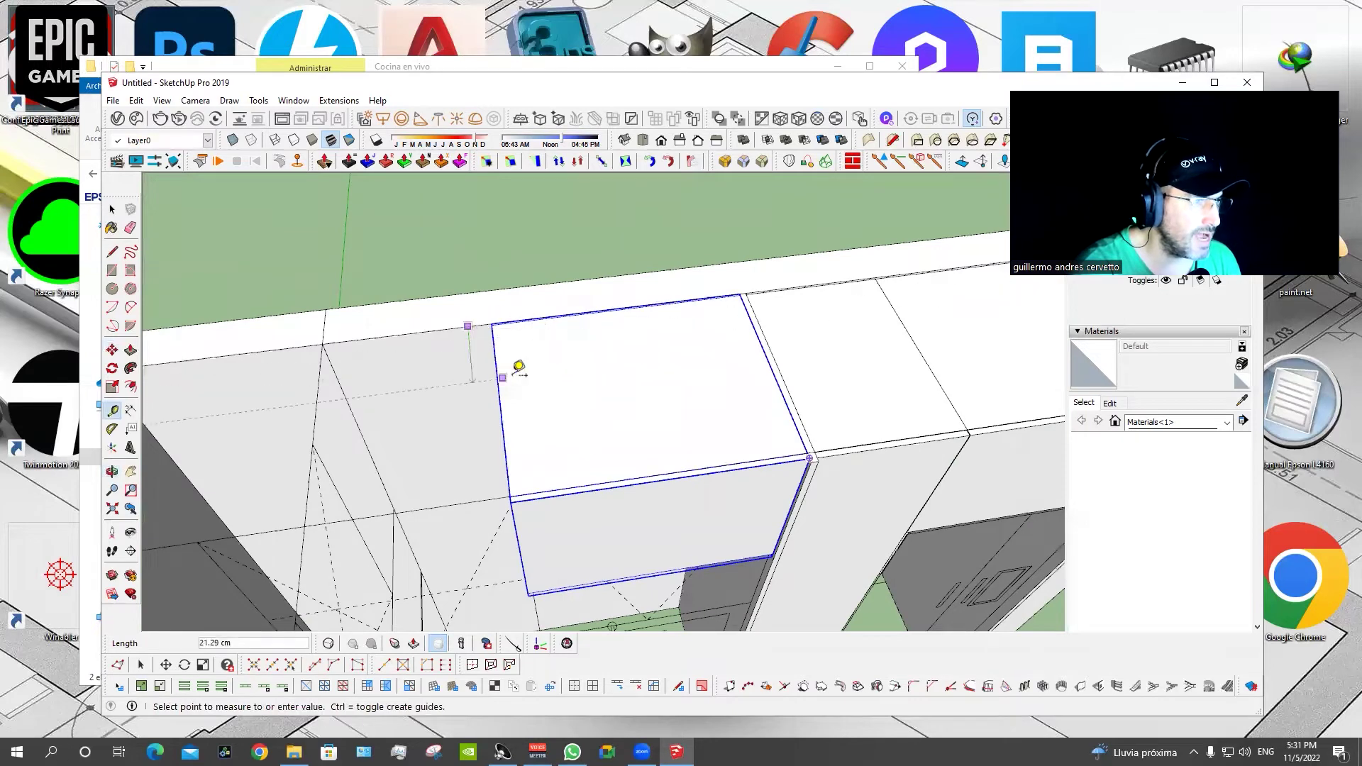
{"action": "type", "text": "40"}
{"action": "key", "text": "Return"}
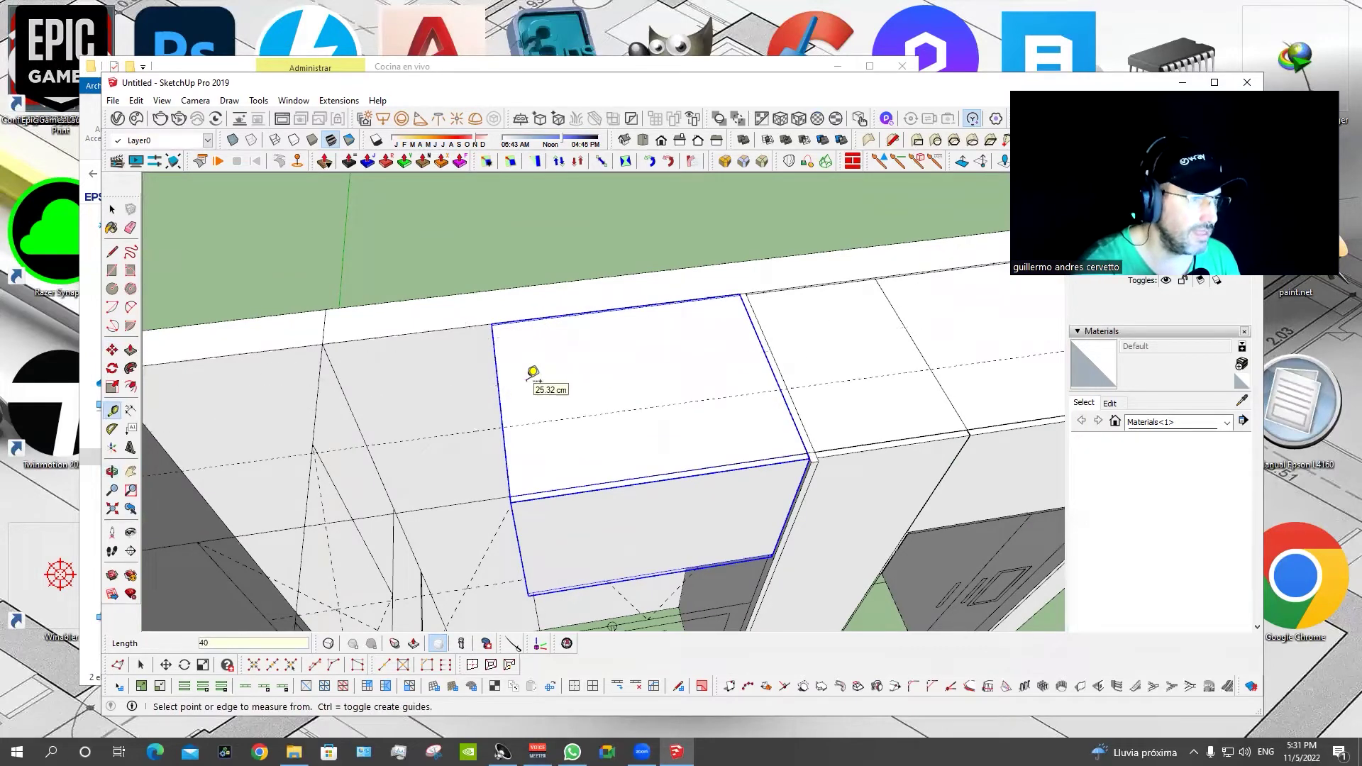
Box-stretch the copy to the 40 cm depth, a narrower width and lower height.
{"action": "left_click", "coordinate": [600, 162]}
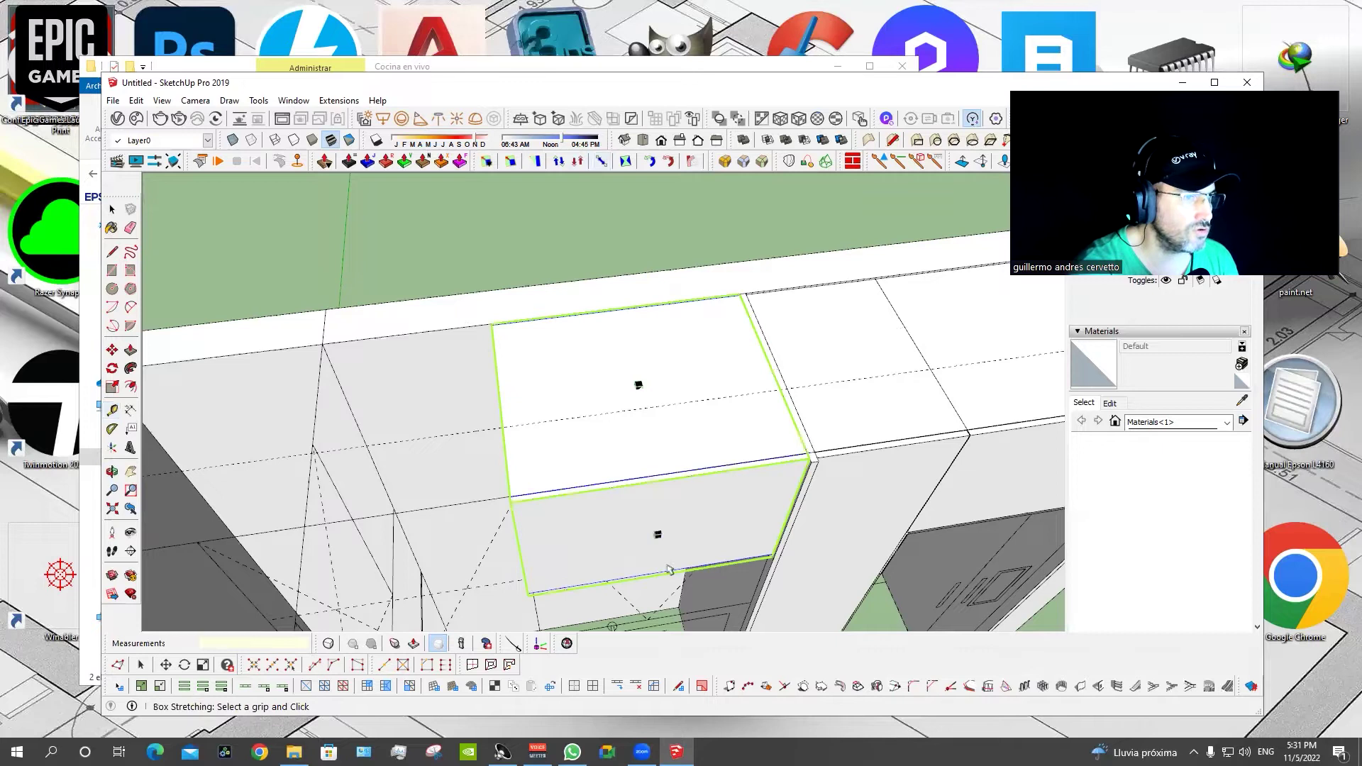
{"action": "left_click", "coordinate": [619, 369]}
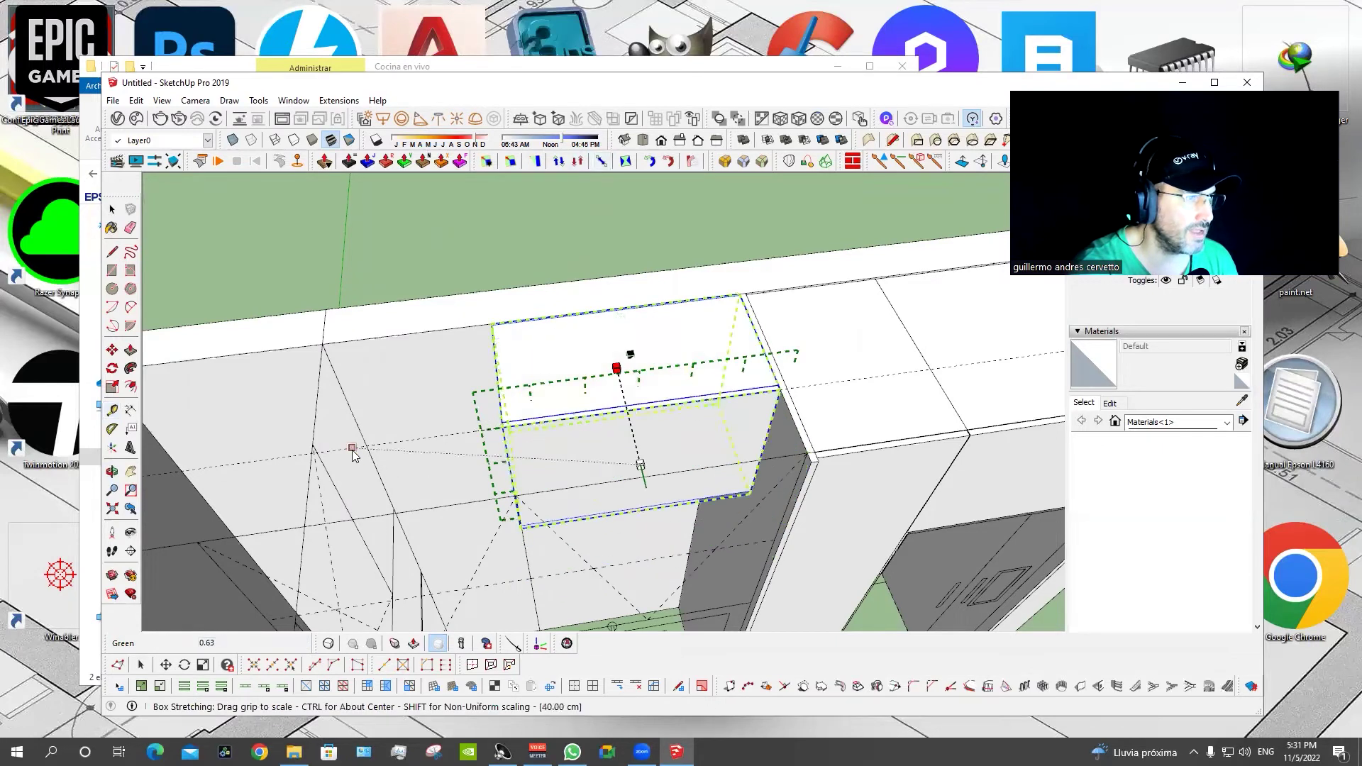
{"action": "left_click", "coordinate": [506, 476]}
{"action": "middle_click_drag", "start_coordinate": [586, 356], "coordinate": [571, 334]}
{"action": "left_click", "coordinate": [568, 333]}
{"action": "left_click", "coordinate": [570, 332]}
{"action": "left_click", "coordinate": [690, 234]}
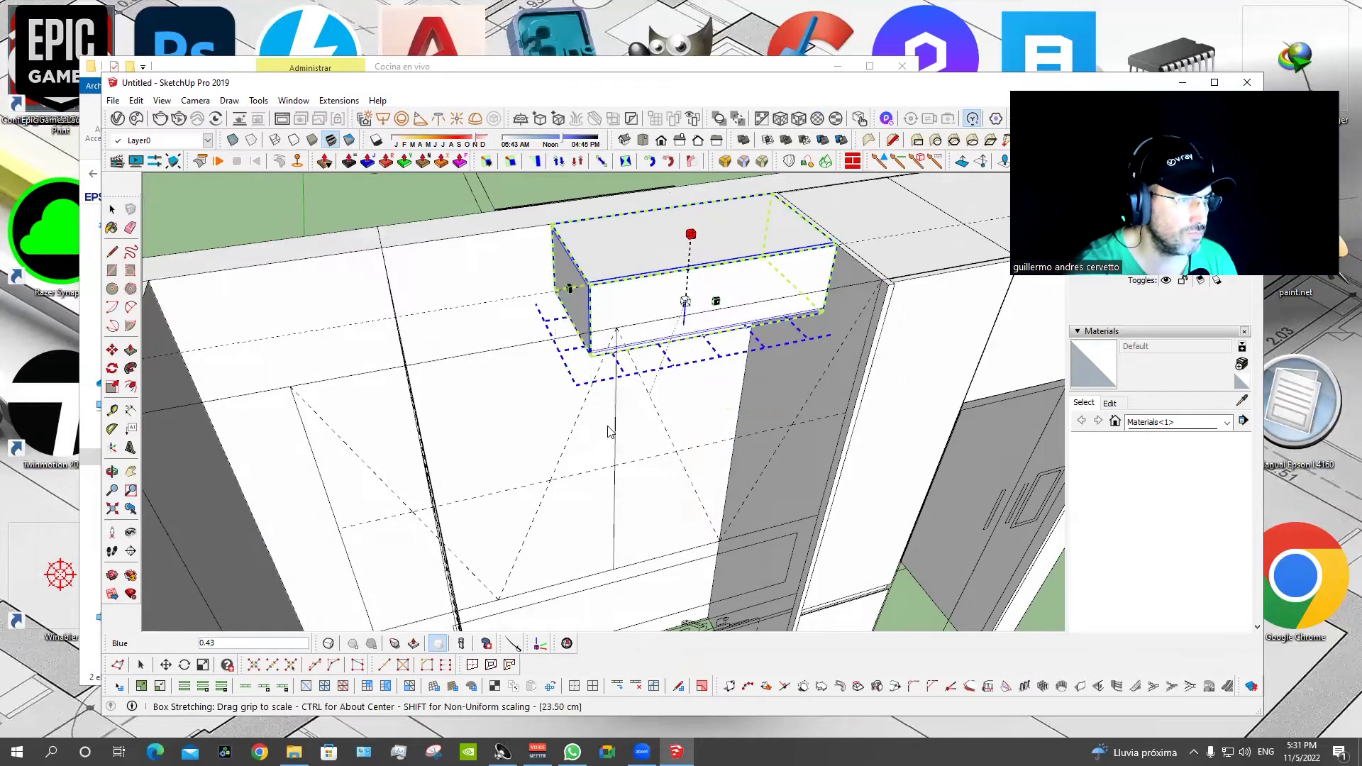
{"action": "left_click", "coordinate": [660, 244]}
Copy the resized cabinet box downward to stack beneath the original.
{"action": "key", "text": "m"}
{"action": "key", "text": "ctrl"}
{"action": "left_click", "coordinate": [642, 243]}
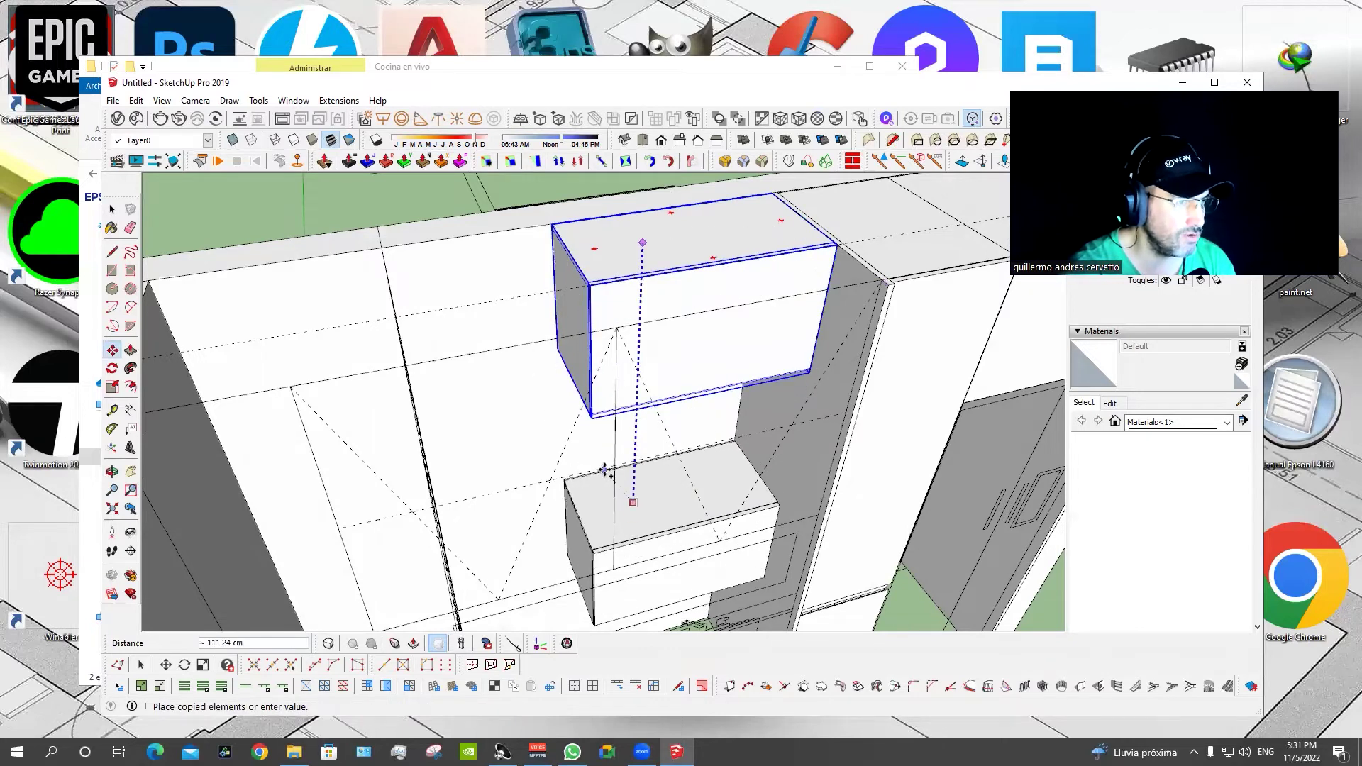
{"action": "left_click", "coordinate": [608, 467]}
{"action": "middle_click_drag", "start_coordinate": [608, 462], "coordinate": [598, 488]}
Duplicate the stacked cabinet boxes to the left along the red axis.
{"action": "left_click", "coordinate": [670, 372], "text": "ctrl"}
{"action": "key", "text": "m"}
{"action": "middle_click_drag", "start_coordinate": [632, 433], "coordinate": [768, 427]}
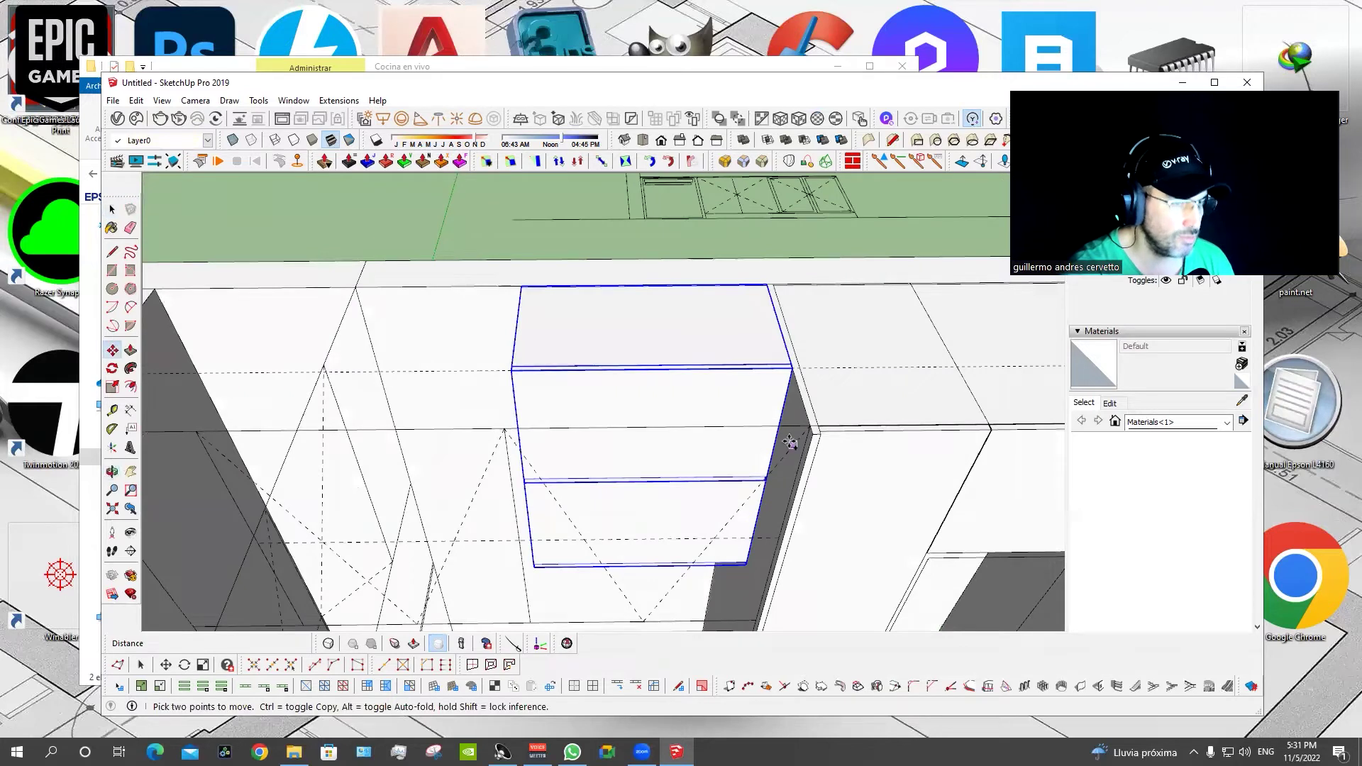
{"action": "key", "text": "ctrl"}
{"action": "left_click", "coordinate": [792, 445]}
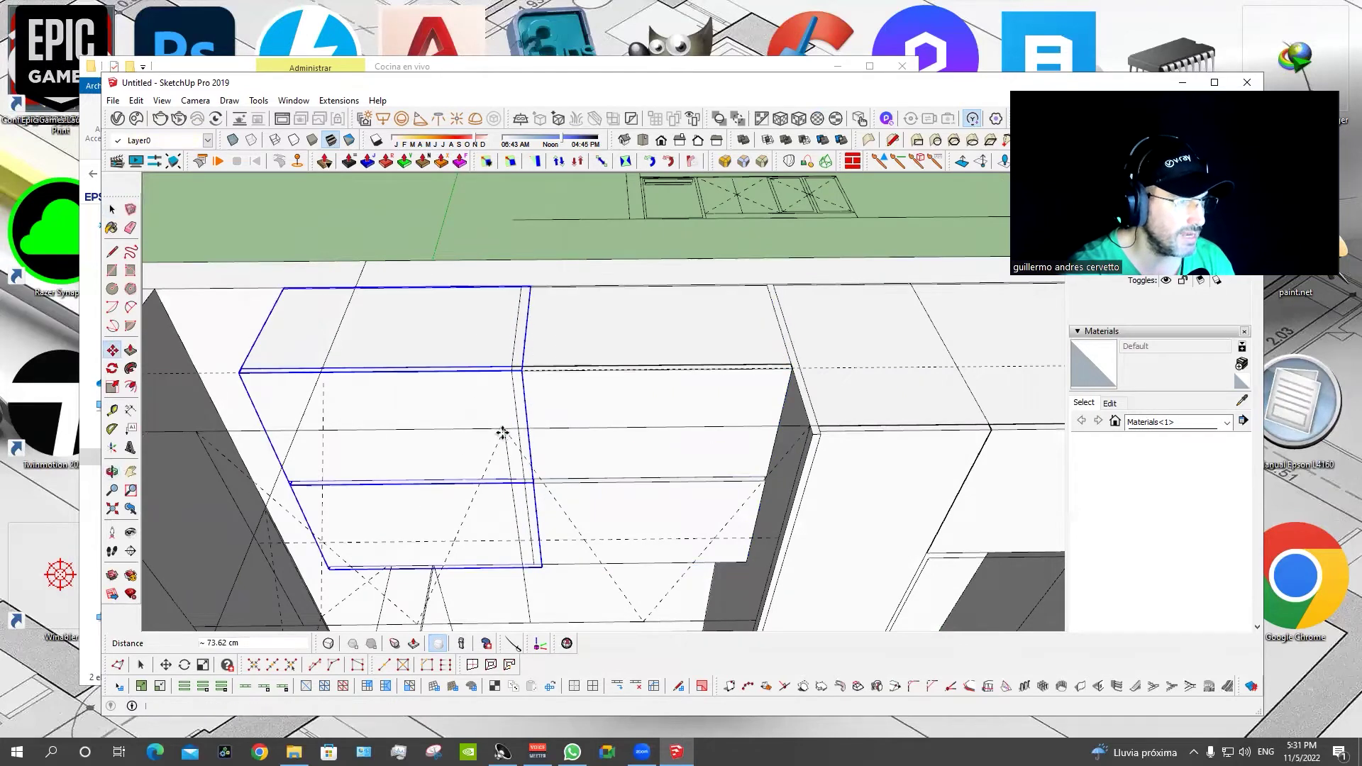
{"action": "left_click", "coordinate": [503, 434]}
{"action": "scroll", "coordinate": [532, 291], "scroll_direction": "up", "scroll_amount": 2}
{"action": "scroll", "coordinate": [521, 298], "scroll_direction": "up", "scroll_amount": 3}
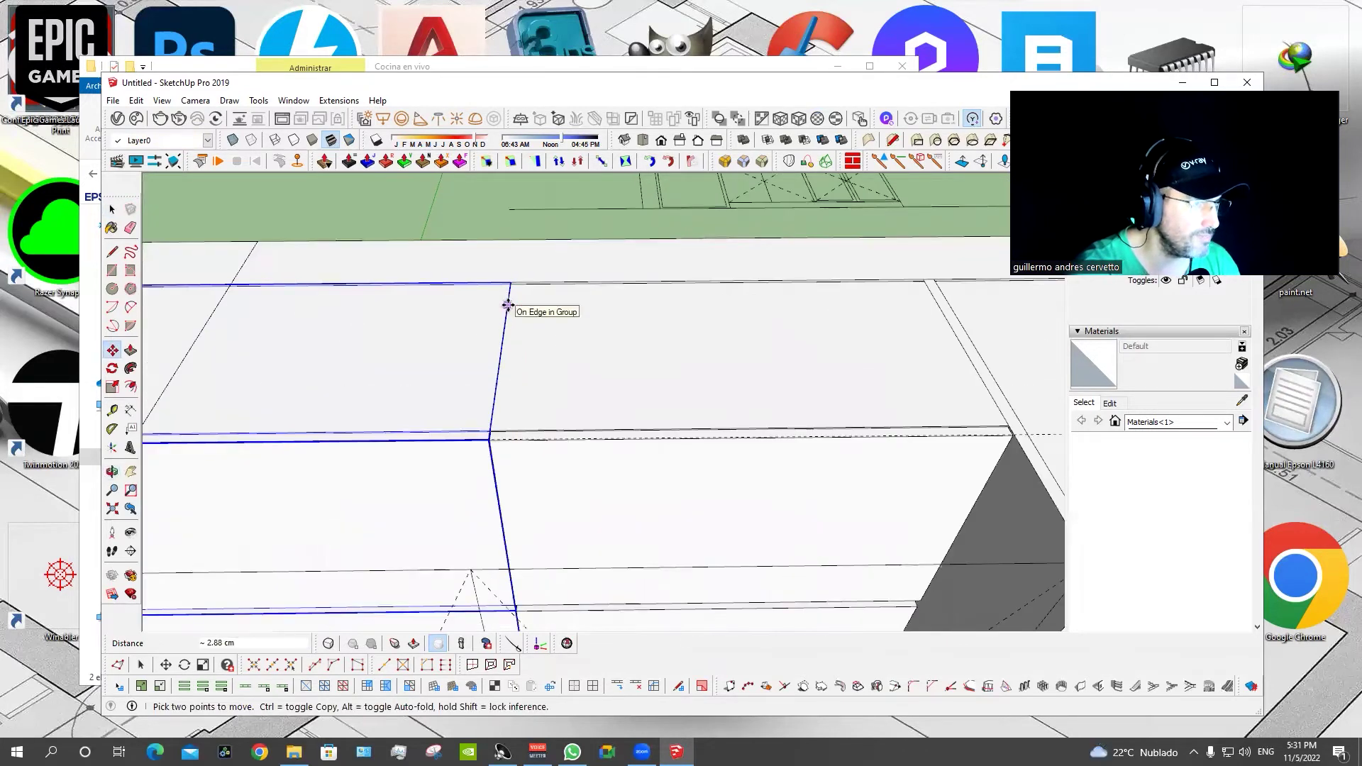
{"action": "scroll", "coordinate": [510, 305], "scroll_direction": "down", "scroll_amount": 2}
{"action": "scroll", "coordinate": [509, 305], "scroll_direction": "down", "scroll_amount": 3}
{"action": "mouse_move", "coordinate": [509, 306]}
{"action": "middle_mouse_down"}
{"action": "mouse_move", "coordinate": [522, 330]}
{"action": "mouse_move", "coordinate": [690, 371]}
{"action": "mouse_move", "coordinate": [580, 343]}
{"action": "mouse_move", "coordinate": [673, 356]}
{"action": "mouse_move", "coordinate": [630, 344]}
{"action": "middle_mouse_up"}
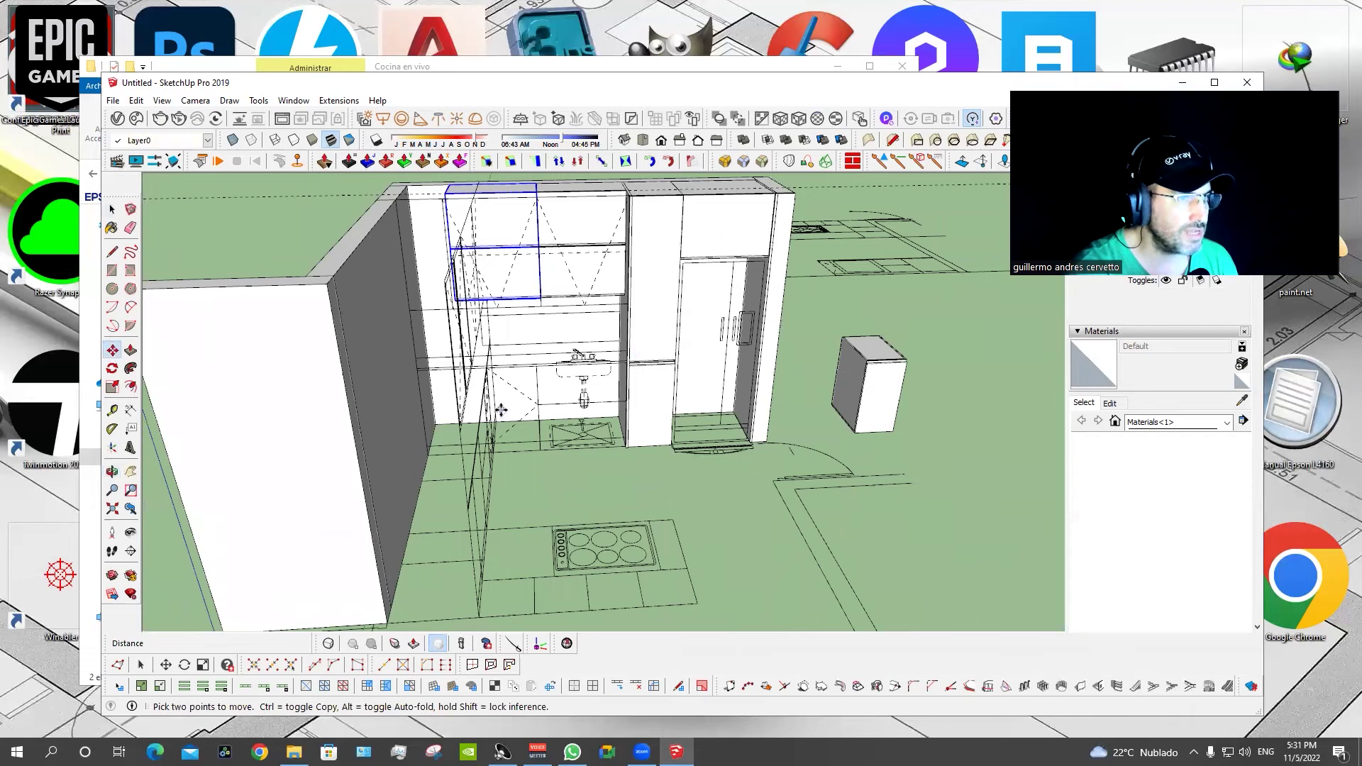
Copy the free-standing floor box to a spot beside the original.
{"action": "scroll", "coordinate": [873, 396], "scroll_direction": "up", "scroll_amount": 1}
{"action": "scroll", "coordinate": [874, 397], "scroll_direction": "up", "scroll_amount": 1}
{"action": "key", "text": "space"}
{"action": "left_click", "coordinate": [875, 398]}
{"action": "middle_click_drag", "start_coordinate": [875, 398], "coordinate": [722, 471]}
{"action": "key", "text": "m"}
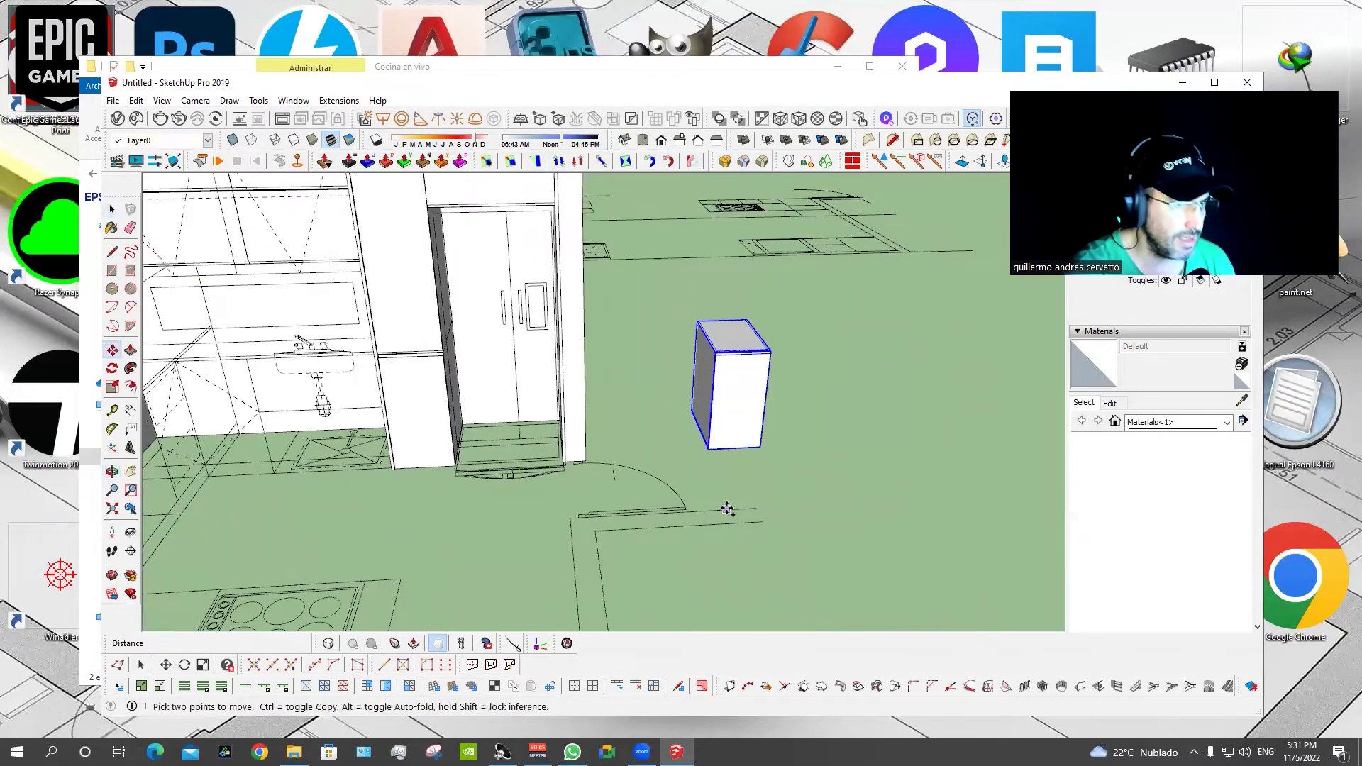
{"action": "left_click", "coordinate": [726, 509]}
{"action": "key", "text": "ctrl"}
{"action": "left_click", "coordinate": [847, 490]}
{"action": "scroll", "coordinate": [845, 397], "scroll_direction": "up", "scroll_amount": 2}
{"action": "mouse_move", "coordinate": [845, 390]}
{"action": "middle_mouse_down"}
{"action": "mouse_move", "coordinate": [735, 368]}
{"action": "mouse_move", "coordinate": [763, 343]}
{"action": "mouse_move", "coordinate": [563, 478]}
{"action": "middle_mouse_up"}
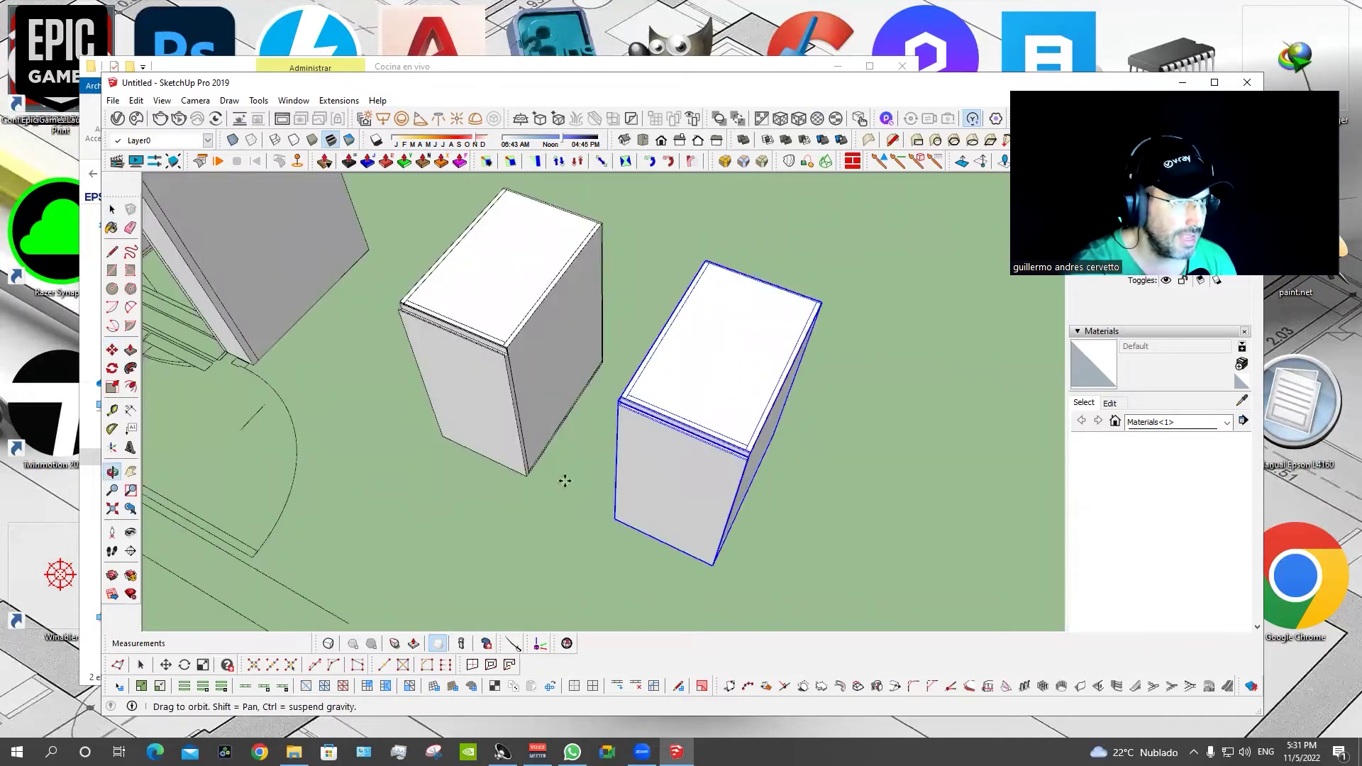
{"action": "scroll", "coordinate": [823, 319], "scroll_direction": "up", "scroll_amount": 2}
Snap the copied box to the wall corner, then shift it 62 cm along the wall.
{"action": "key", "text": "m"}
{"action": "scroll", "coordinate": [807, 303], "scroll_direction": "up", "scroll_amount": 2}
{"action": "scroll", "coordinate": [807, 303], "scroll_direction": "up", "scroll_amount": 1}
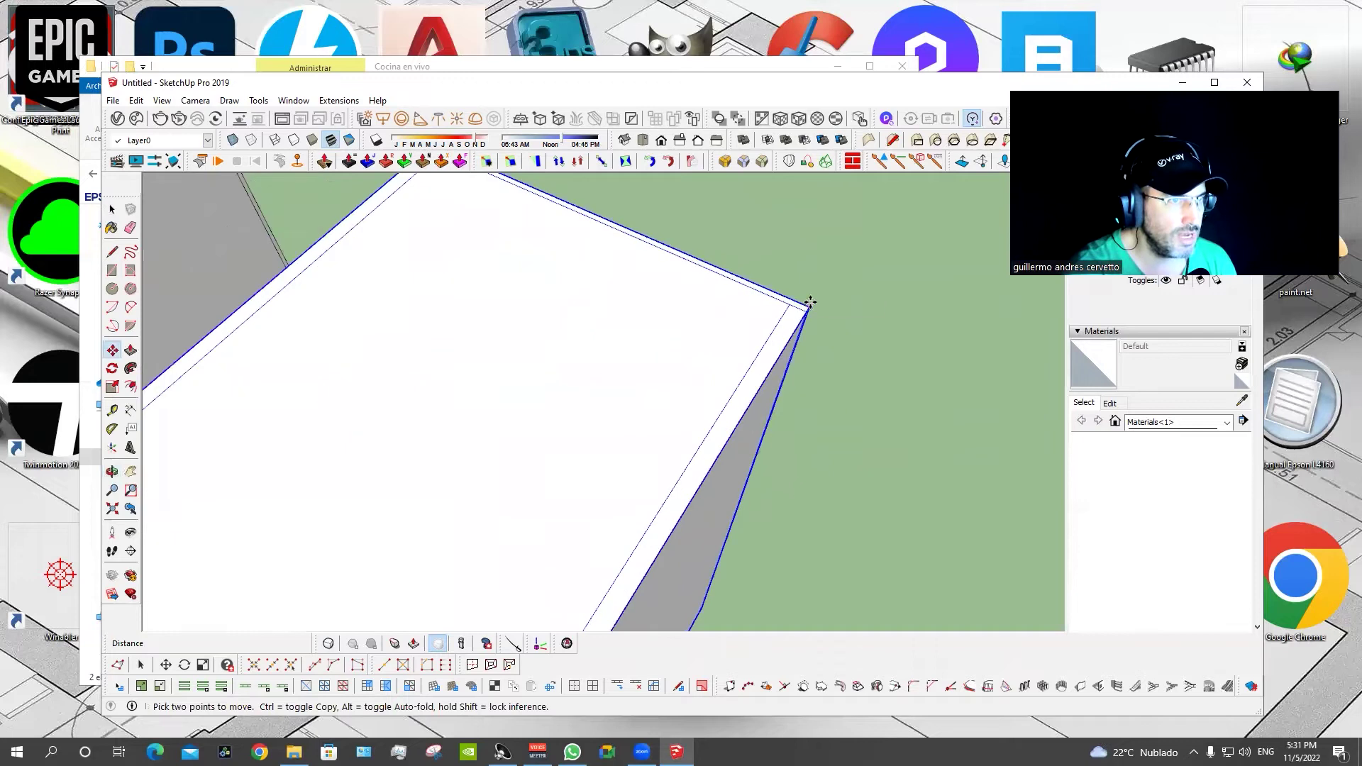
{"action": "scroll", "coordinate": [808, 304], "scroll_direction": "down", "scroll_amount": 4}
{"action": "scroll", "coordinate": [807, 304], "scroll_direction": "down", "scroll_amount": 3}
{"action": "mouse_move", "coordinate": [681, 315]}
{"action": "middle_mouse_down"}
{"action": "mouse_move", "coordinate": [906, 465]}
{"action": "mouse_move", "coordinate": [639, 390]}
{"action": "mouse_move", "coordinate": [674, 424]}
{"action": "middle_mouse_up"}
{"action": "scroll", "coordinate": [674, 424], "scroll_direction": "up", "scroll_amount": 2}
{"action": "scroll", "coordinate": [678, 405], "scroll_direction": "up", "scroll_amount": 2}
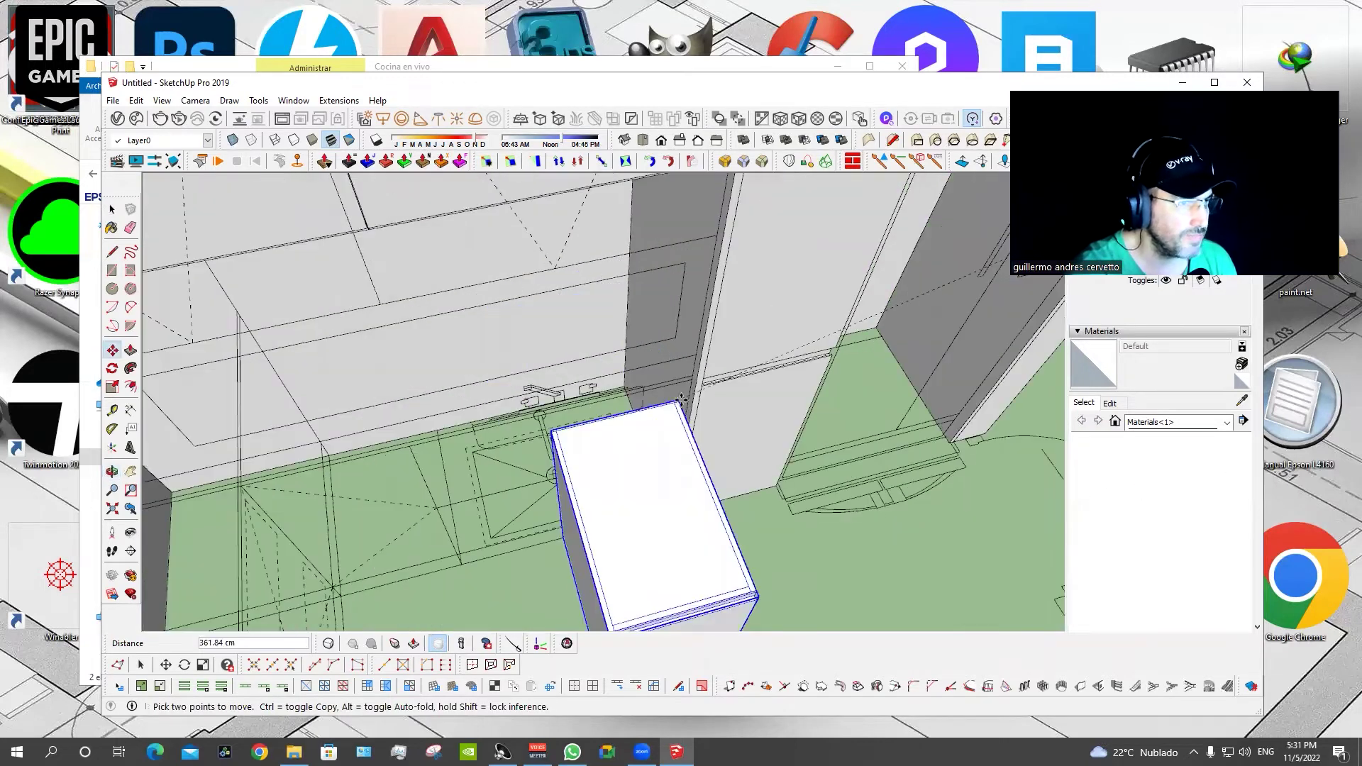
{"action": "scroll", "coordinate": [684, 383], "scroll_direction": "up", "scroll_amount": 2}
{"action": "scroll", "coordinate": [695, 362], "scroll_direction": "up", "scroll_amount": 2}
{"action": "left_click", "coordinate": [698, 358]}
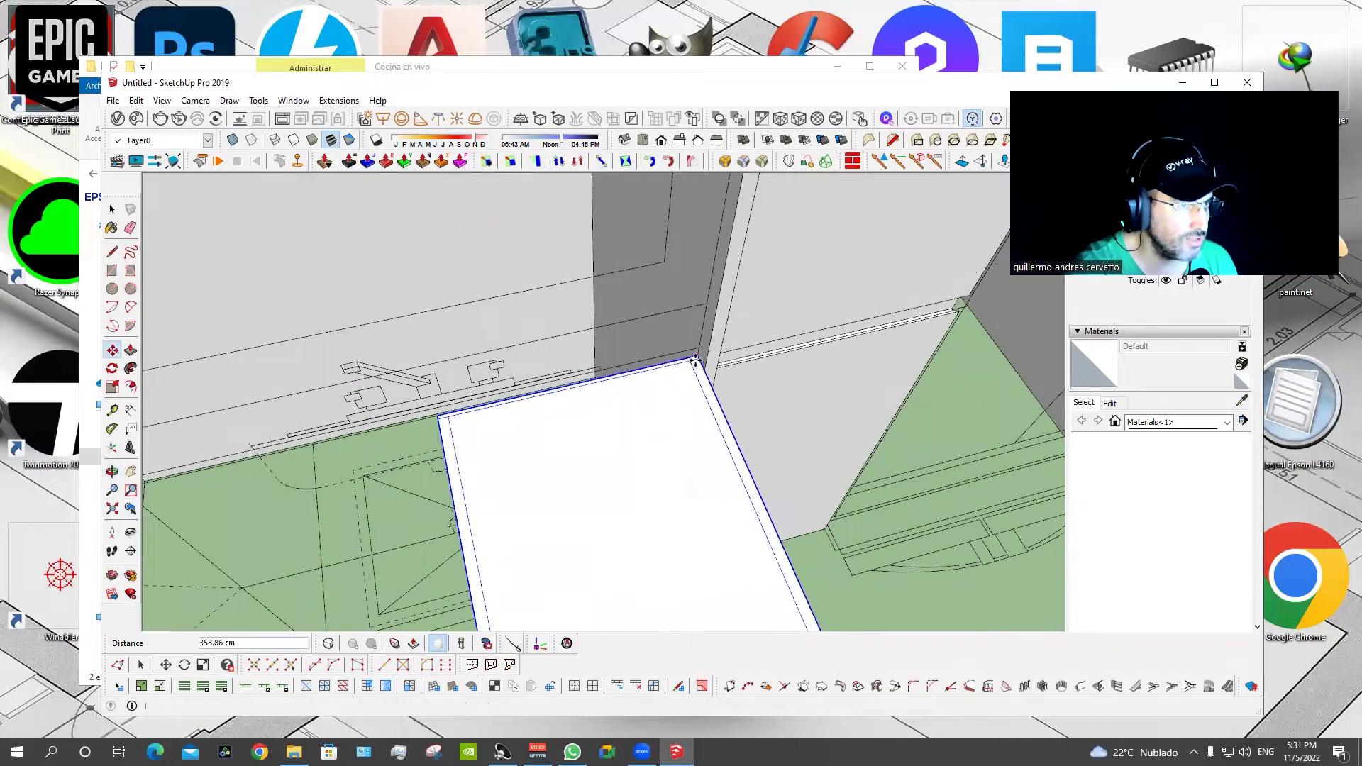
{"action": "scroll", "coordinate": [697, 359], "scroll_direction": "up", "scroll_amount": 2}
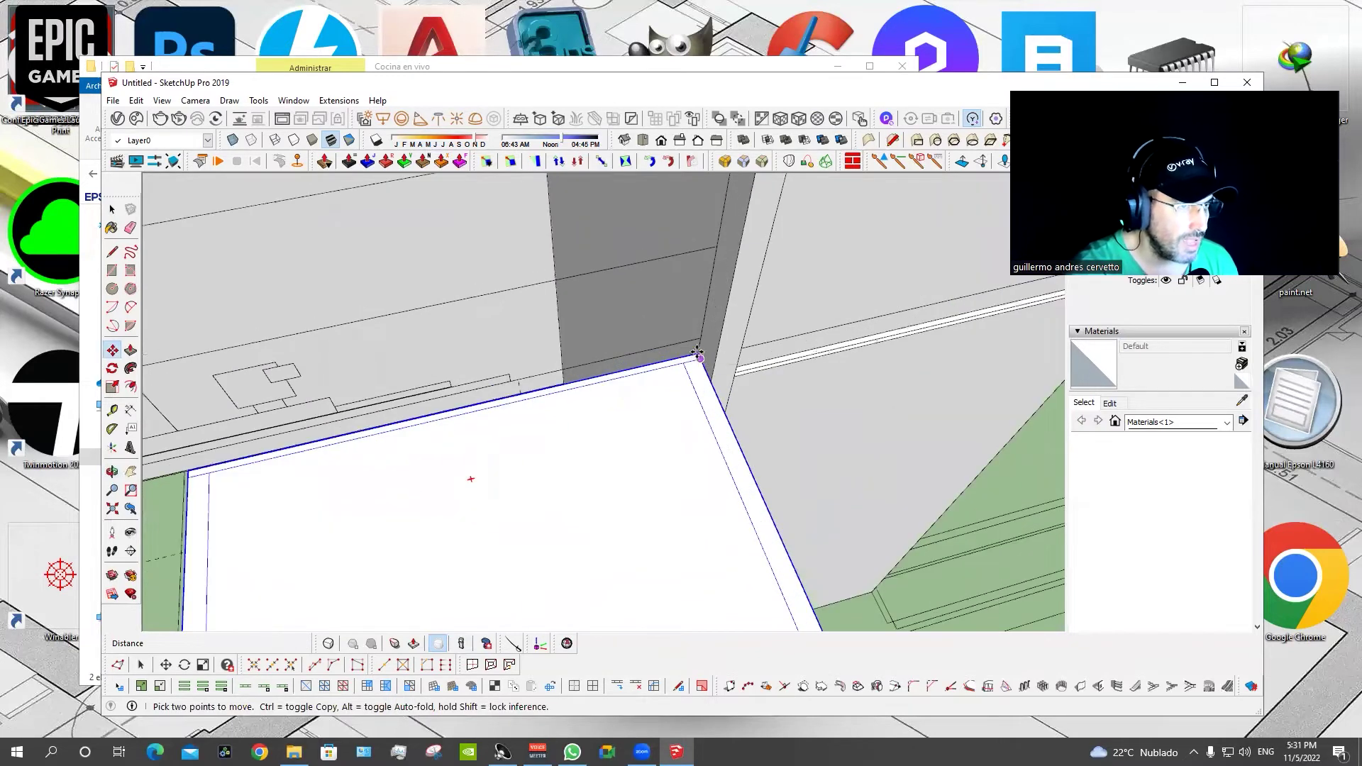
{"action": "scroll", "coordinate": [697, 349], "scroll_direction": "down", "scroll_amount": 3}
{"action": "scroll", "coordinate": [533, 269], "scroll_direction": "down", "scroll_amount": 2}
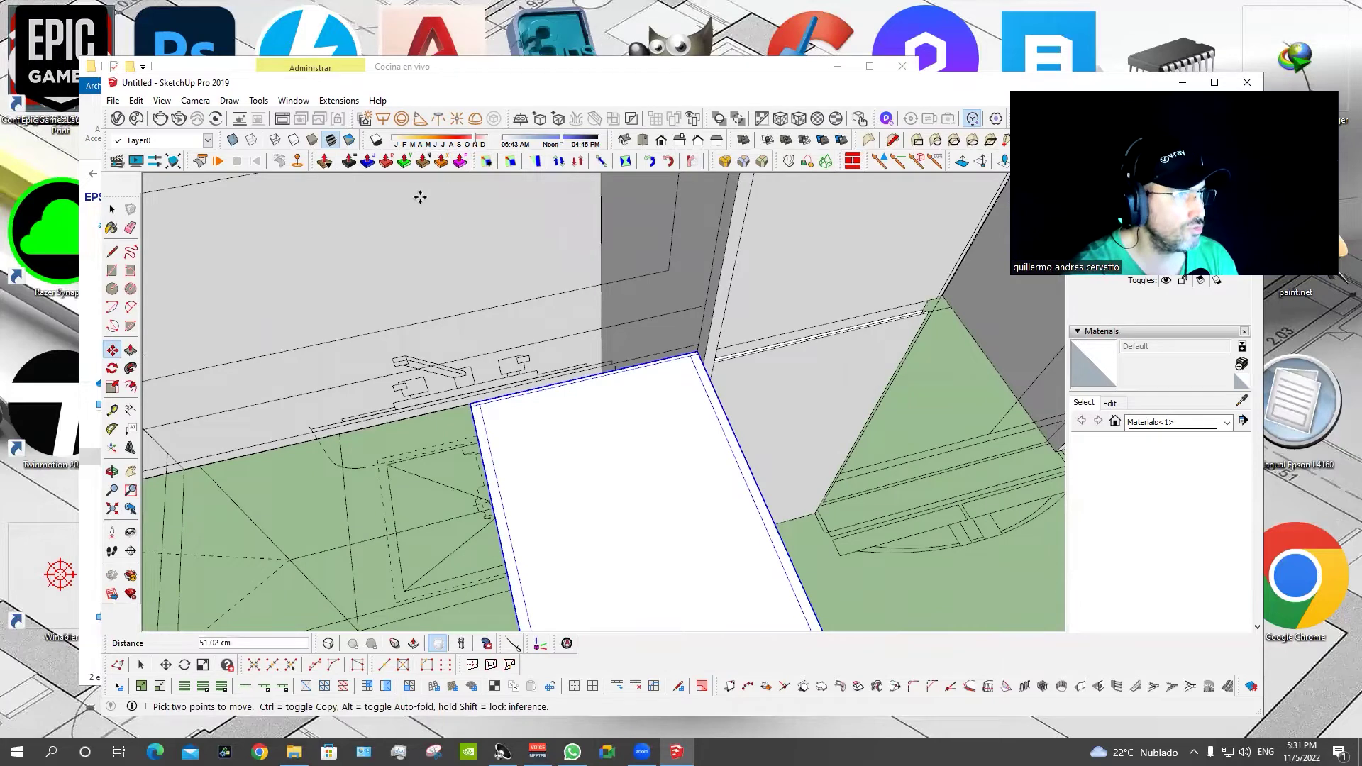
{"action": "left_click", "coordinate": [420, 197]}
{"action": "mouse_move", "coordinate": [536, 410]}
{"action": "middle_mouse_down"}
{"action": "mouse_move", "coordinate": [494, 282]}
{"action": "mouse_move", "coordinate": [592, 274]}
{"action": "mouse_move", "coordinate": [635, 291]}
{"action": "middle_mouse_up"}
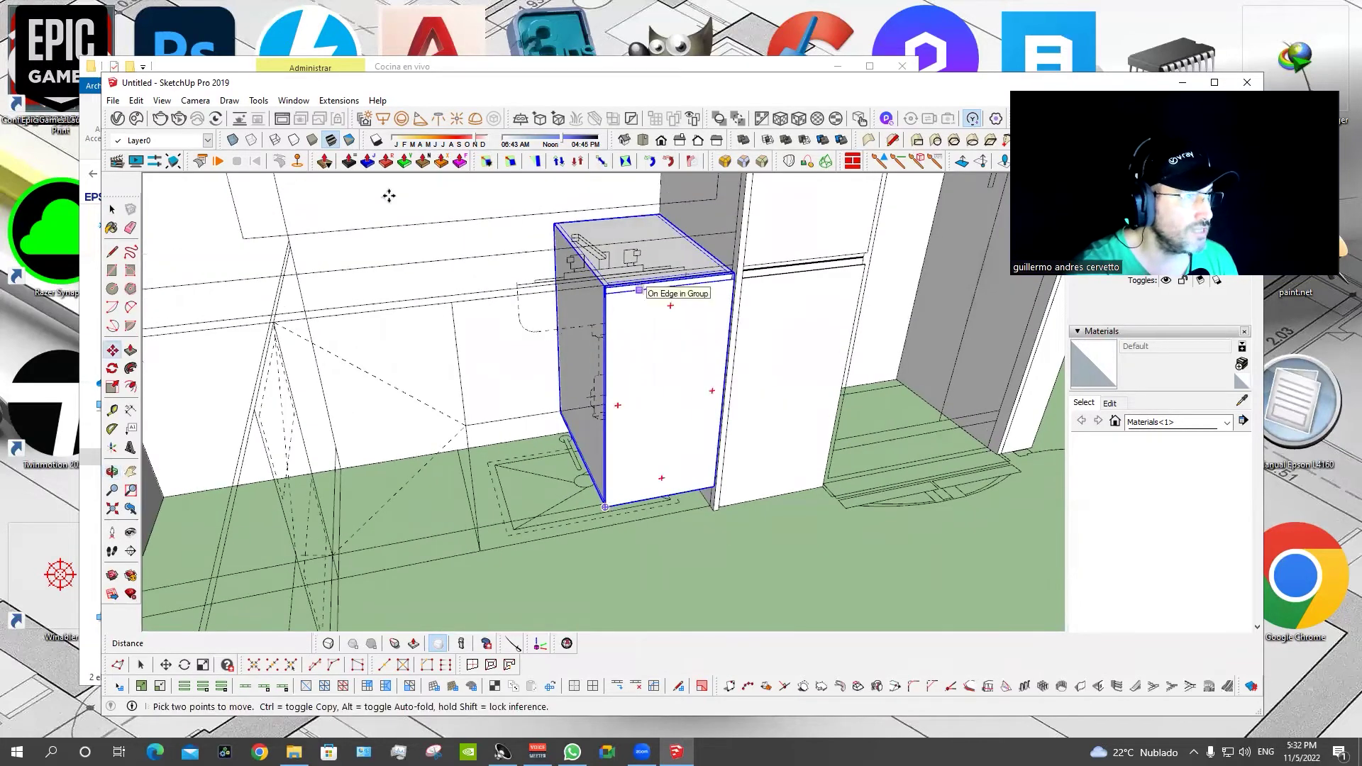
Stretch the base cabinet box to 62 cm deep and widen it across the sink wall.
{"action": "left_click", "coordinate": [609, 164]}
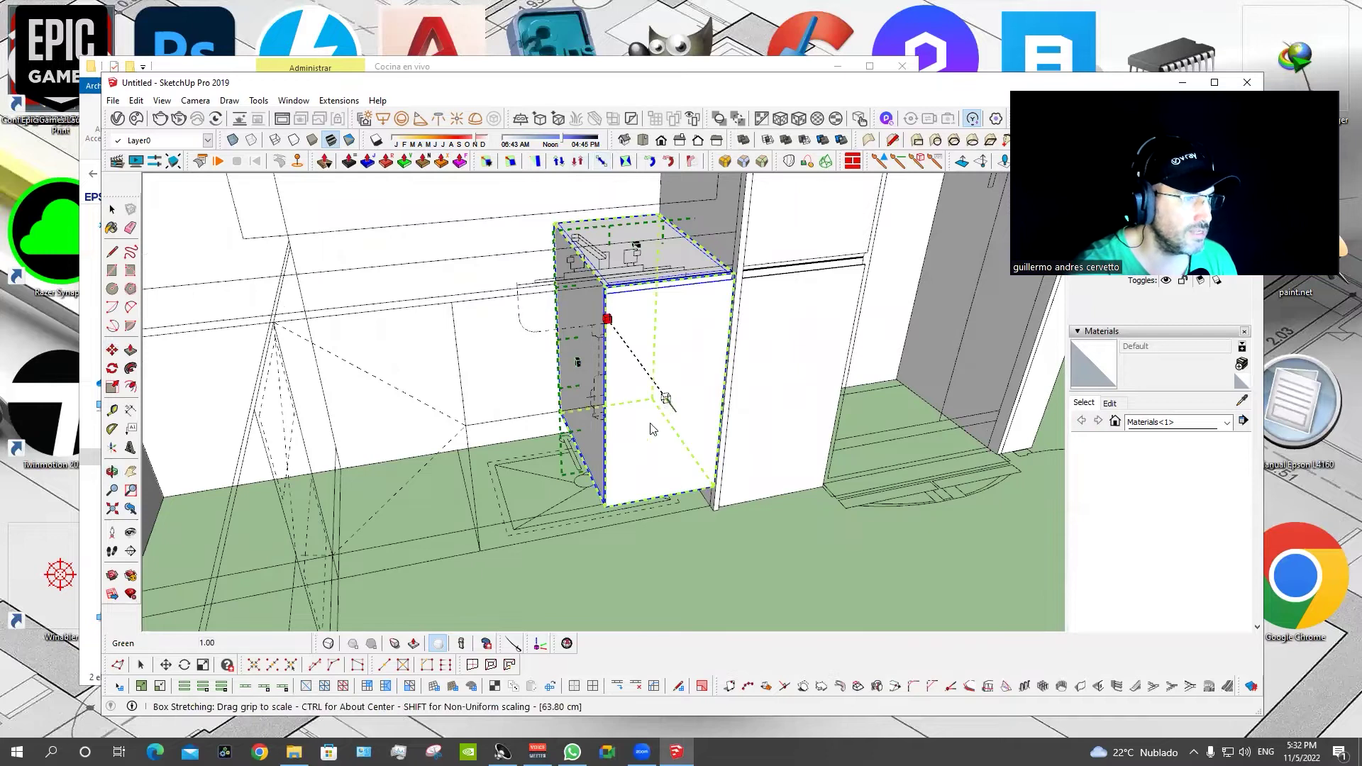
{"action": "left_click", "coordinate": [487, 556]}
{"action": "mouse_move", "coordinate": [487, 556]}
{"action": "middle_mouse_down"}
{"action": "mouse_move", "coordinate": [625, 512]}
{"action": "mouse_move", "coordinate": [607, 528]}
{"action": "mouse_move", "coordinate": [609, 359]}
{"action": "middle_mouse_up"}
{"action": "left_click", "coordinate": [602, 336]}
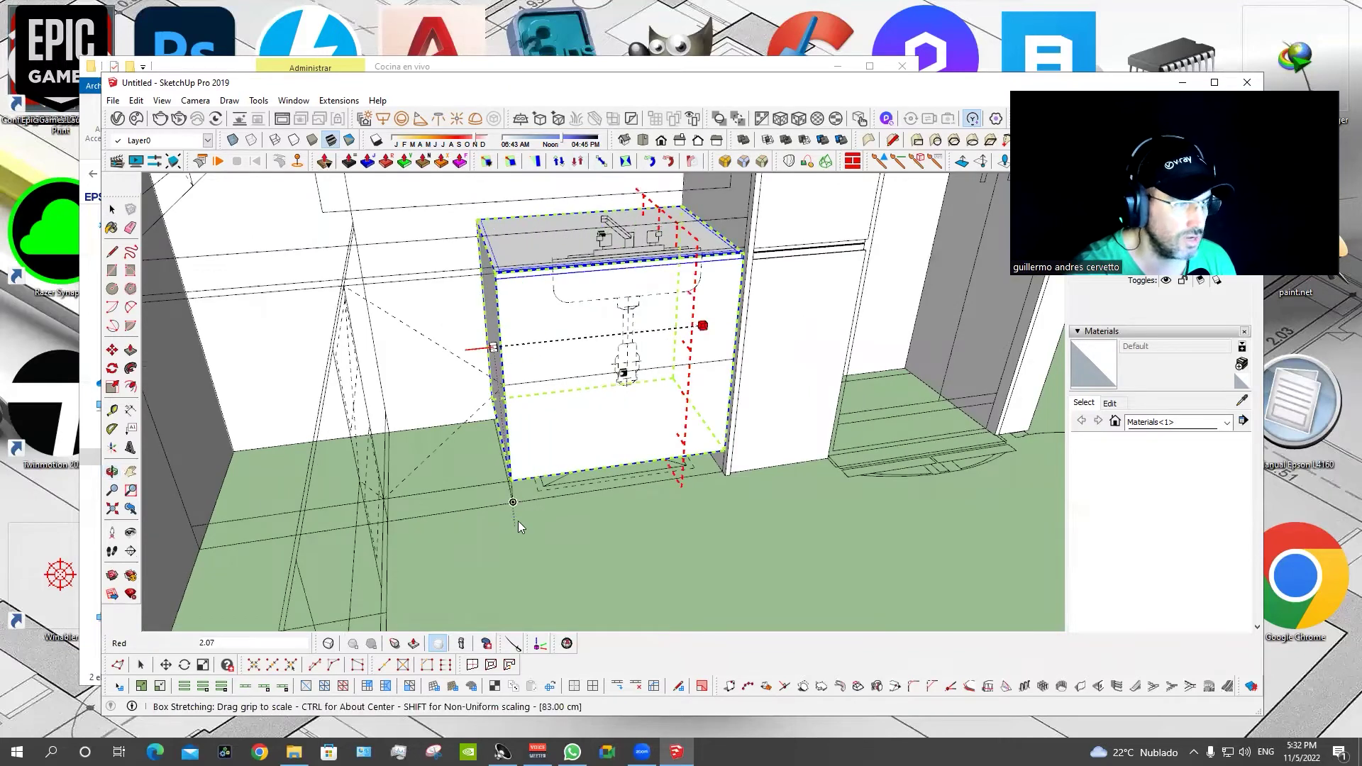
{"action": "left_click", "coordinate": [514, 506]}
{"action": "mouse_move", "coordinate": [555, 441]}
{"action": "middle_mouse_down"}
{"action": "mouse_move", "coordinate": [535, 468]}
{"action": "mouse_move", "coordinate": [531, 355]}
{"action": "mouse_move", "coordinate": [547, 419]}
{"action": "mouse_move", "coordinate": [557, 407]}
{"action": "middle_mouse_up"}
Enter the sink cabinet group and start a Tape Measure from its corner.
{"action": "left_click", "coordinate": [528, 366]}
{"action": "key", "text": "space"}
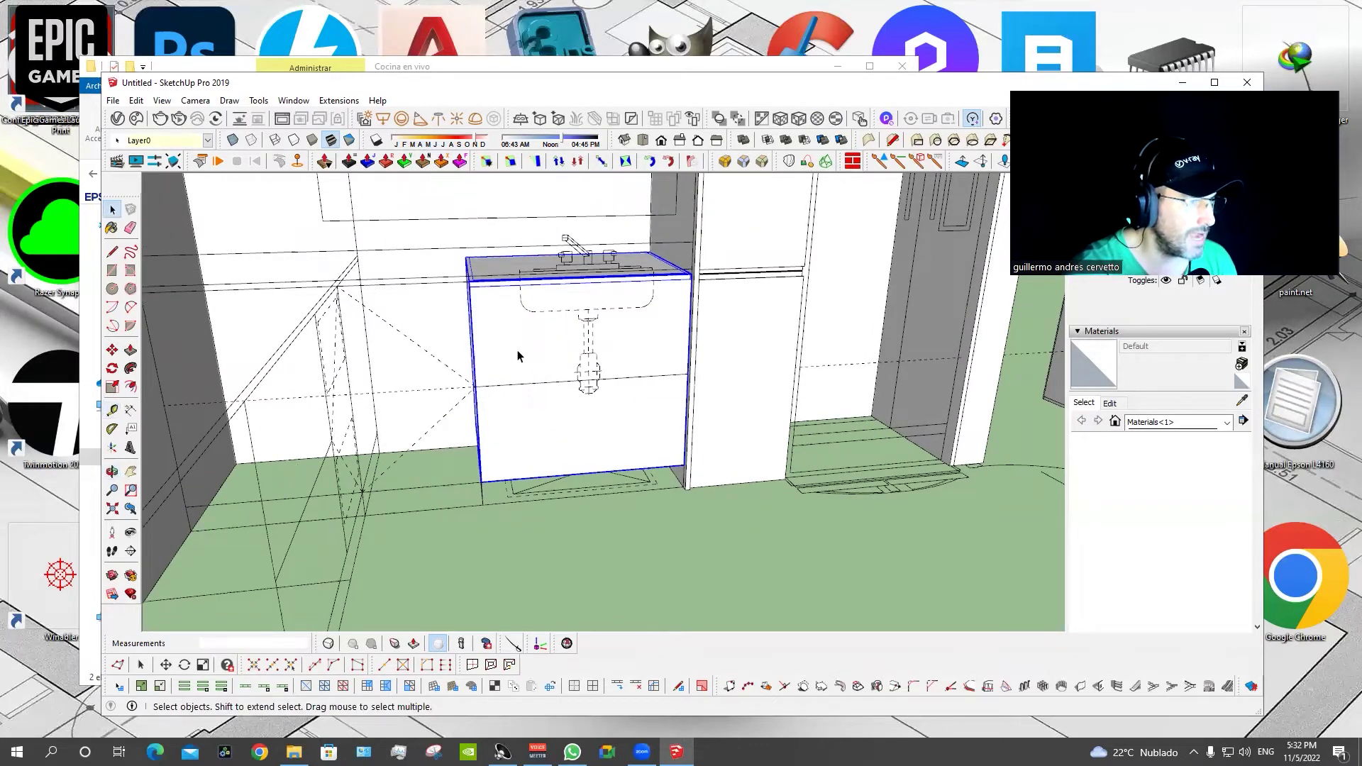
{"action": "double_click", "coordinate": [518, 356]}
{"action": "scroll", "coordinate": [521, 383], "scroll_direction": "up", "scroll_amount": 2}
{"action": "scroll", "coordinate": [523, 391], "scroll_direction": "up", "scroll_amount": 2}
{"action": "key", "text": "t"}
{"action": "left_click", "coordinate": [520, 376]}
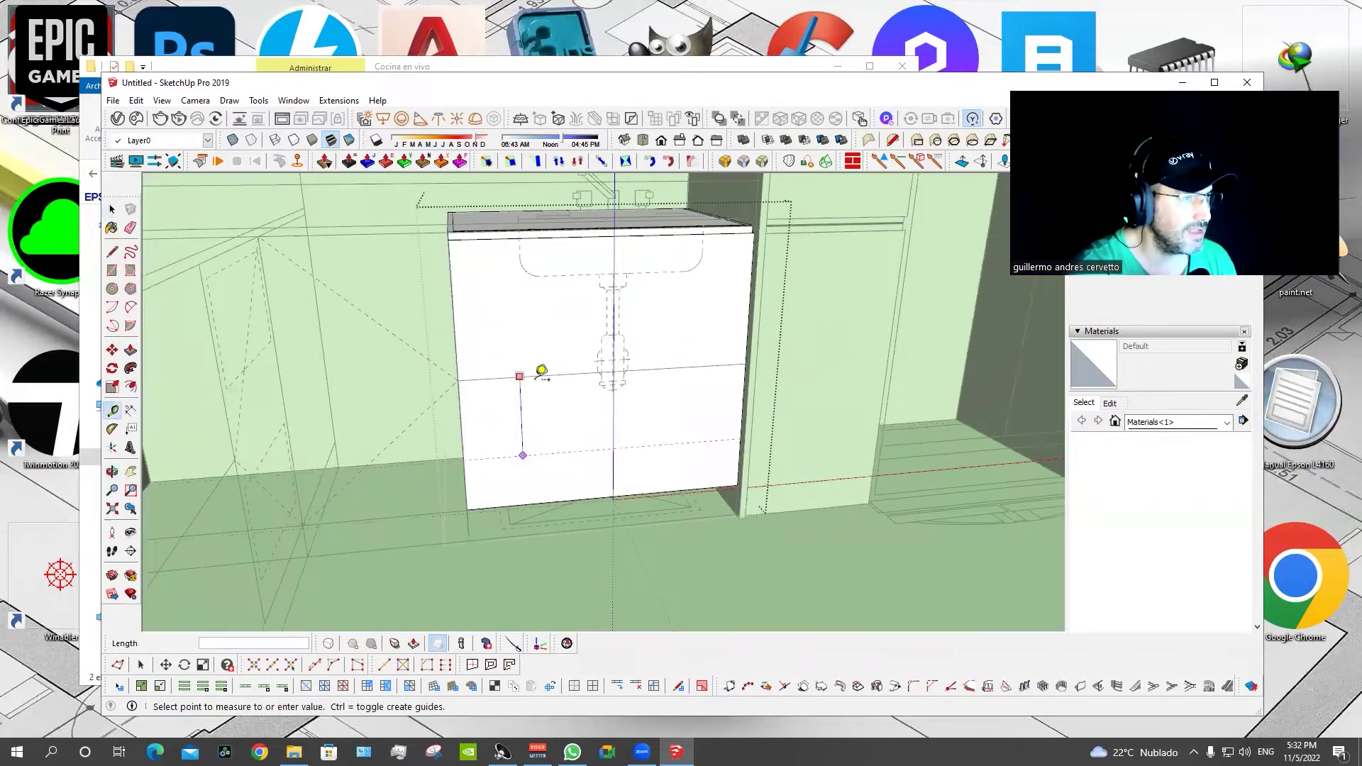
Scale the cabinet's front panel vertically to 0.50 of its height.
{"action": "middle_click_drag", "start_coordinate": [541, 411], "coordinate": [551, 426]}
{"action": "key", "text": "space"}
{"action": "left_click", "coordinate": [550, 425]}
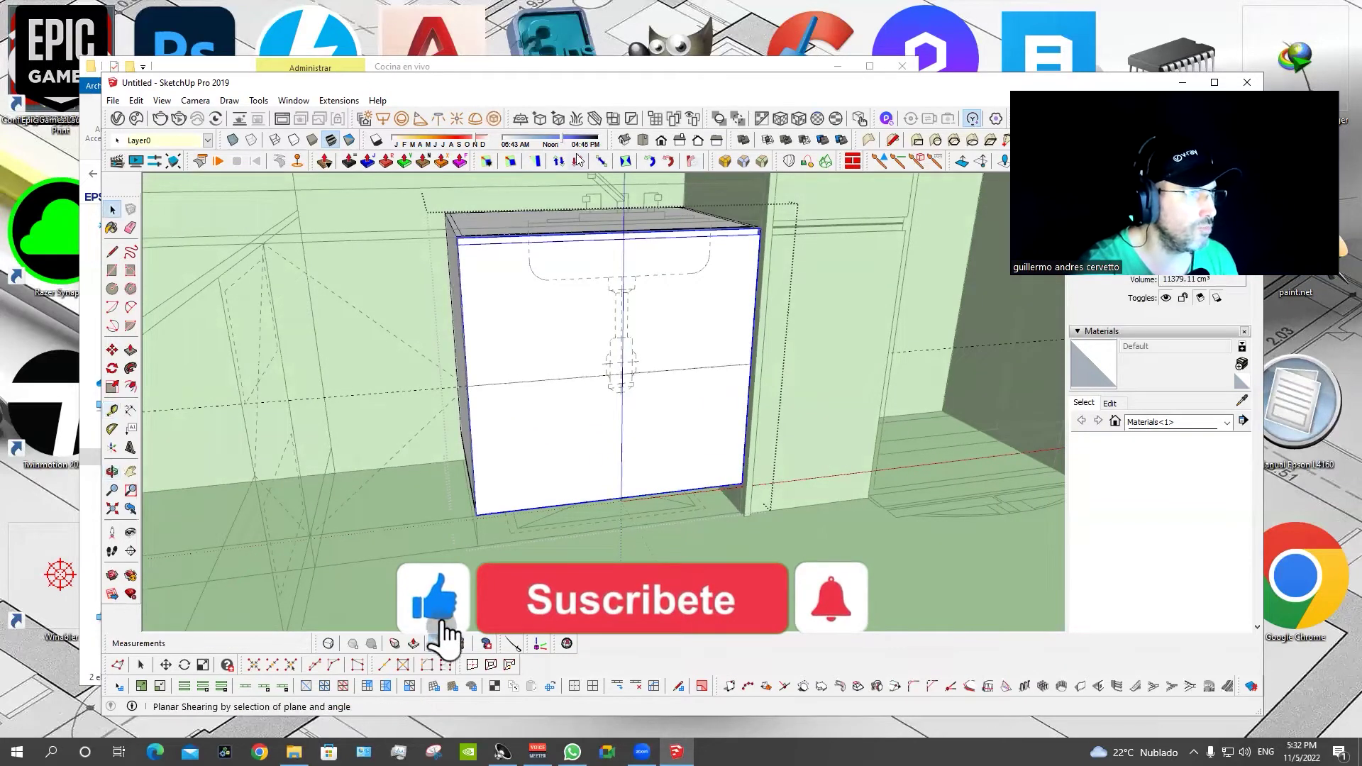
{"action": "left_click", "coordinate": [272, 664]}
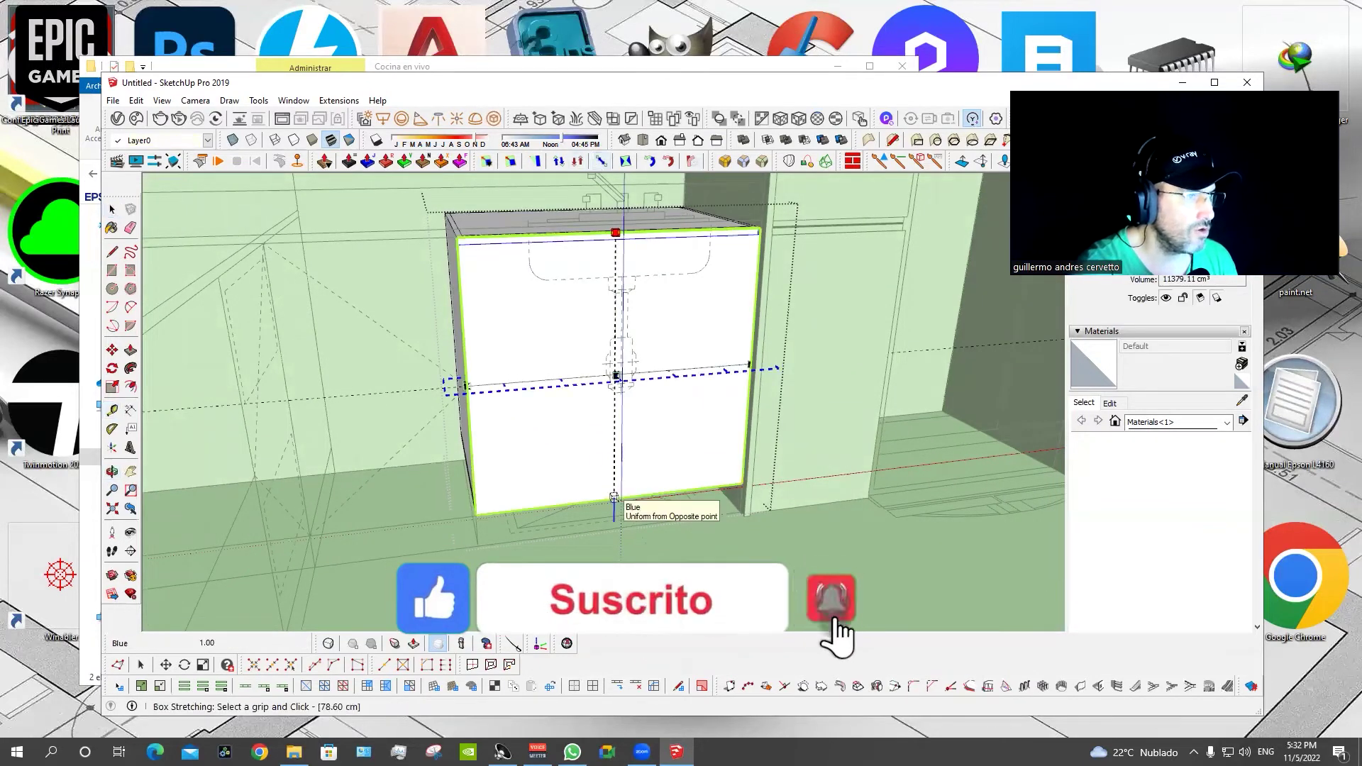
{"action": "left_click", "coordinate": [508, 395]}
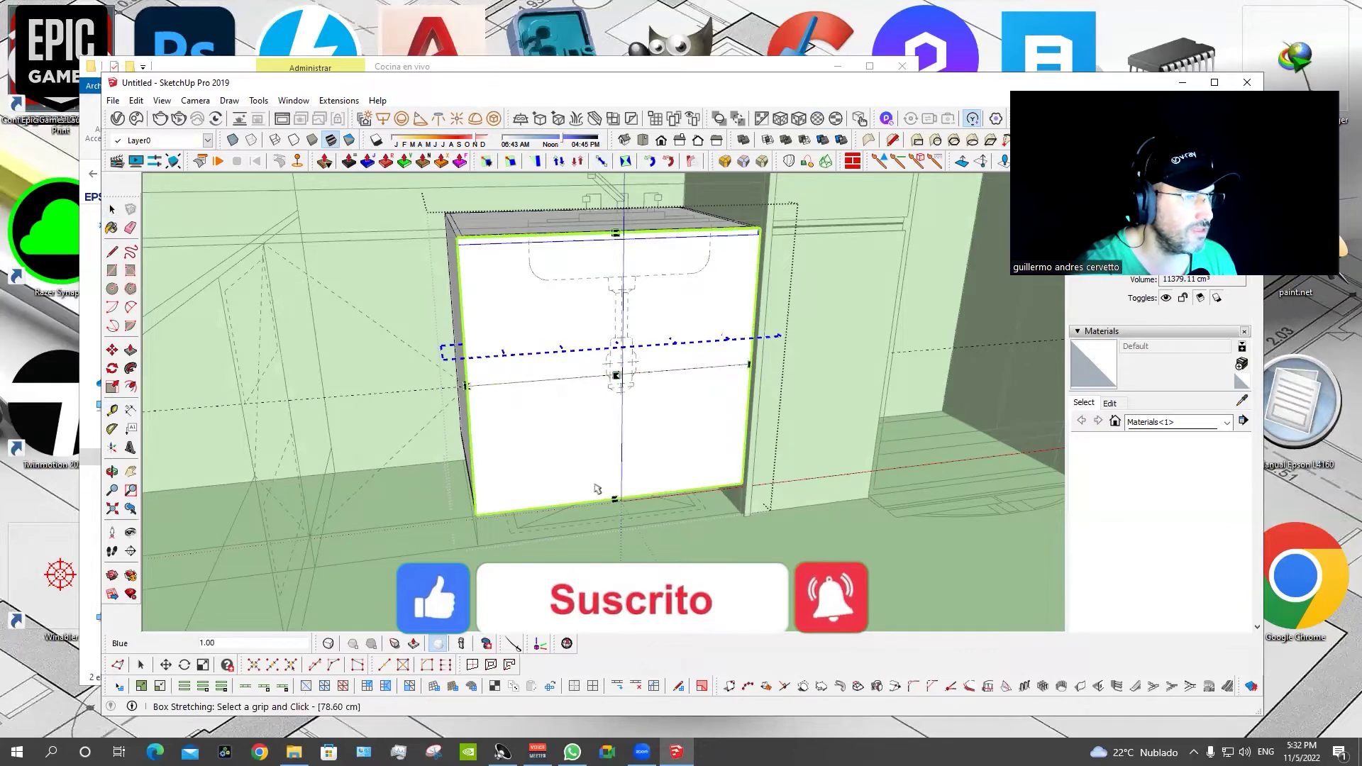
{"action": "left_click", "coordinate": [342, 390]}
{"action": "key", "text": "space"}
Copy the half-height front panel directly below the original.
{"action": "key", "text": "m"}
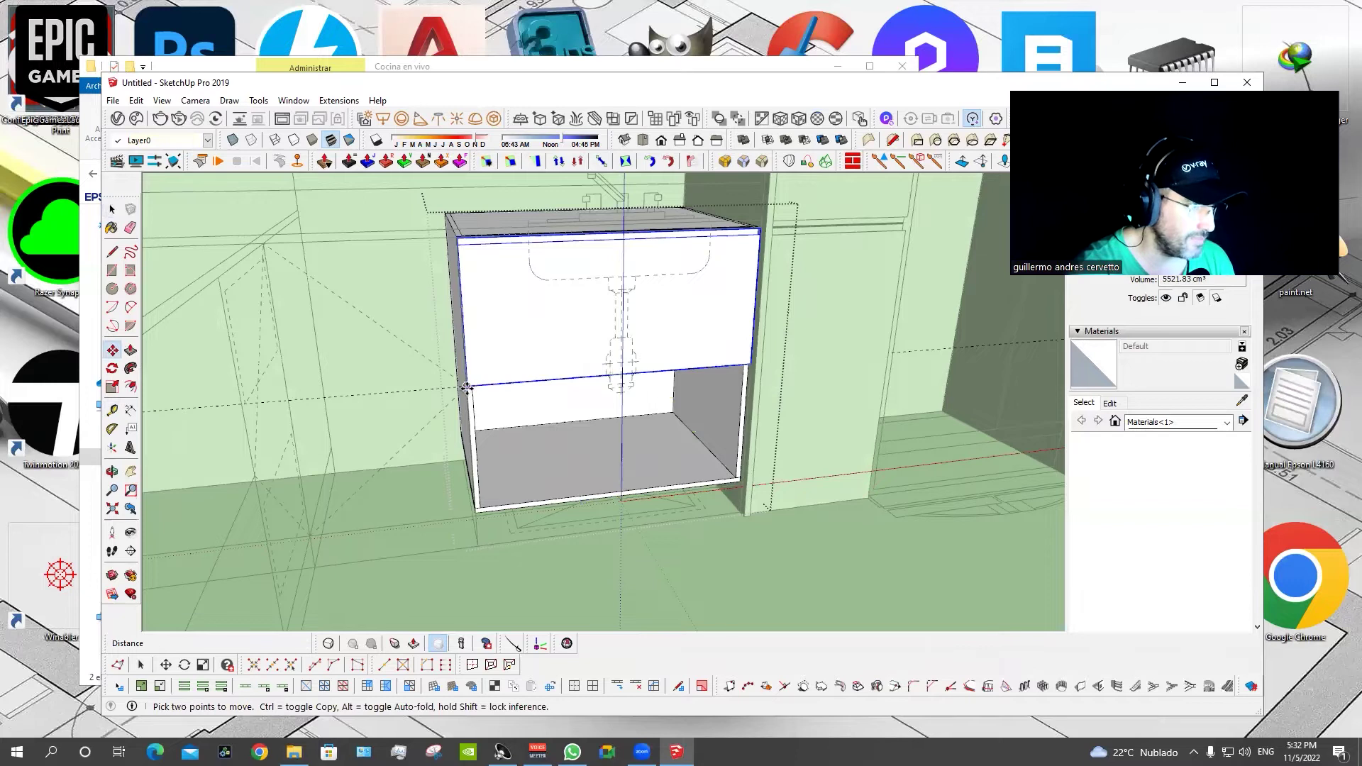
{"action": "middle_click_drag", "start_coordinate": [503, 414], "coordinate": [503, 404]}
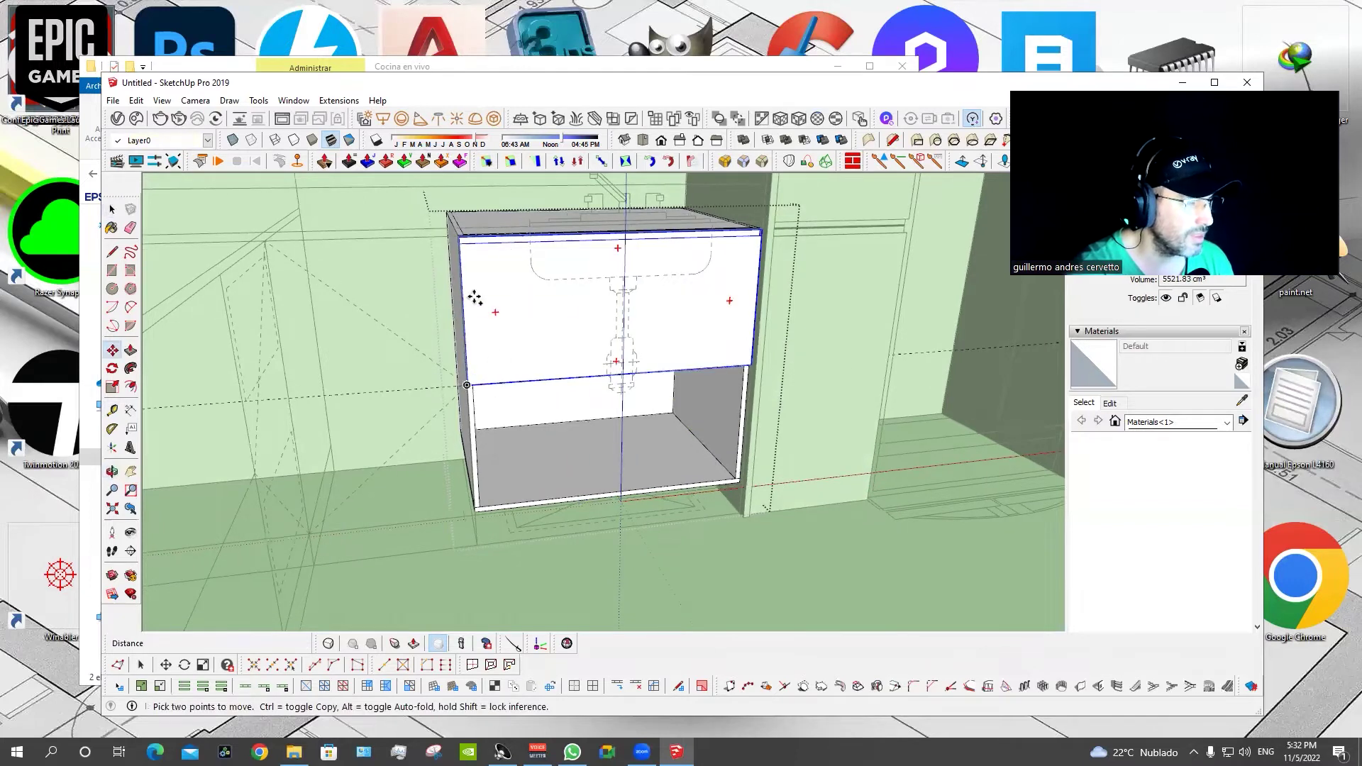
{"action": "scroll", "coordinate": [471, 305], "scroll_direction": "up", "scroll_amount": 2}
{"action": "scroll", "coordinate": [466, 397], "scroll_direction": "up", "scroll_amount": 3}
{"action": "scroll", "coordinate": [457, 359], "scroll_direction": "up", "scroll_amount": 1}
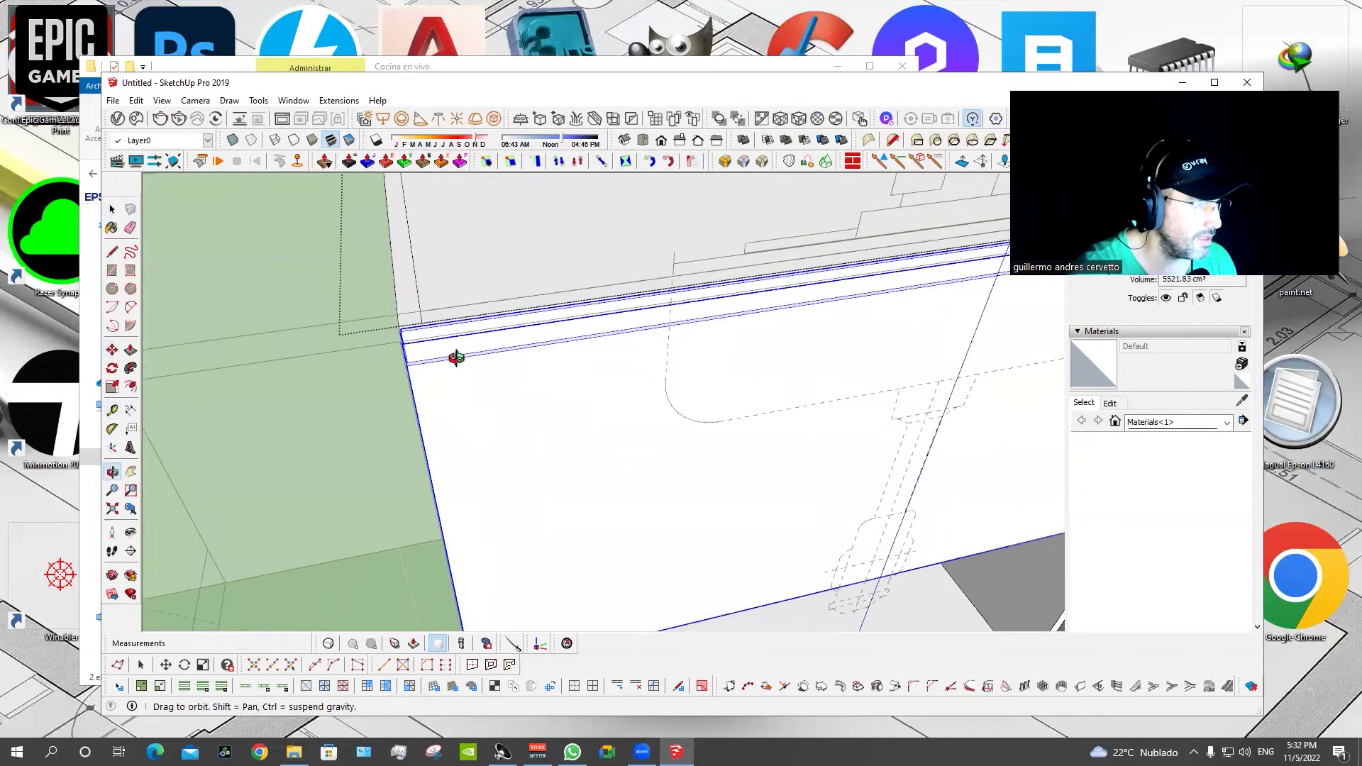
{"action": "scroll", "coordinate": [433, 340], "scroll_direction": "up", "scroll_amount": 2}
{"action": "scroll", "coordinate": [433, 341], "scroll_direction": "up", "scroll_amount": 1}
{"action": "scroll", "coordinate": [415, 326], "scroll_direction": "up", "scroll_amount": 2}
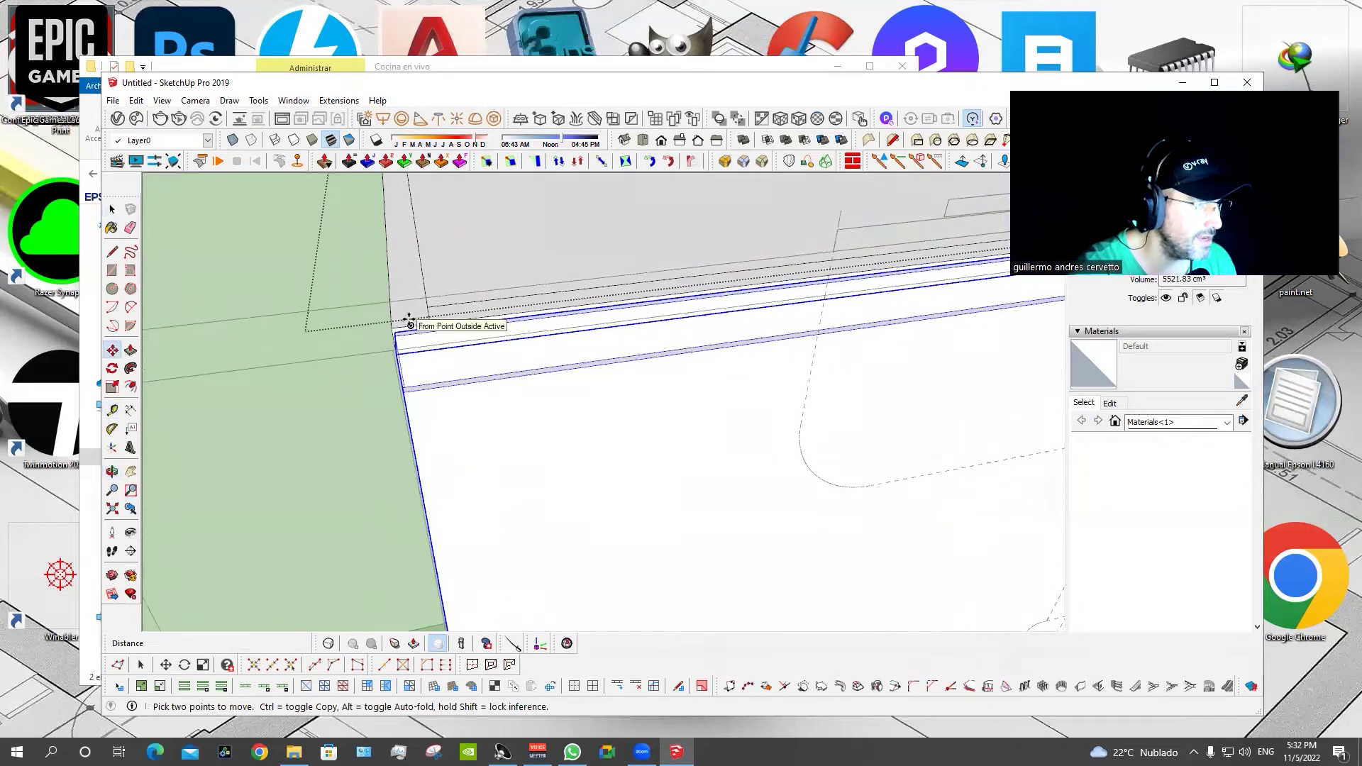
{"action": "left_click", "coordinate": [409, 321]}
{"action": "scroll", "coordinate": [410, 318], "scroll_direction": "down", "scroll_amount": 2}
{"action": "scroll", "coordinate": [410, 318], "scroll_direction": "down", "scroll_amount": 2}
{"action": "key", "text": "ctrl"}
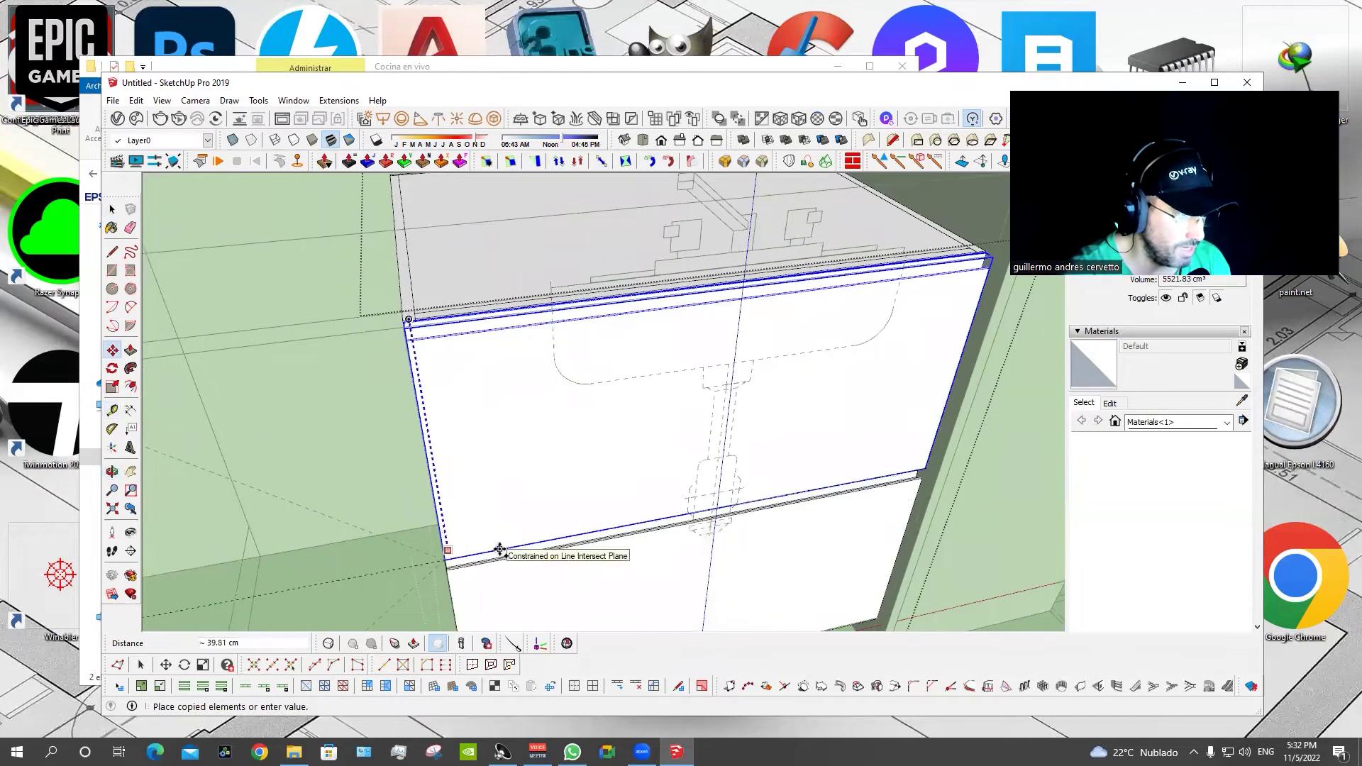
{"action": "left_click", "coordinate": [500, 550]}
{"action": "scroll", "coordinate": [622, 562], "scroll_direction": "down", "scroll_amount": 3}
{"action": "mouse_move", "coordinate": [623, 563]}
{"action": "middle_mouse_down"}
{"action": "mouse_move", "coordinate": [594, 243]}
{"action": "mouse_move", "coordinate": [511, 341]}
{"action": "middle_mouse_up"}
{"action": "scroll", "coordinate": [604, 231], "scroll_direction": "down", "scroll_amount": 3}
{"action": "scroll", "coordinate": [565, 316], "scroll_direction": "up", "scroll_amount": 3}
{"action": "key", "text": "space"}
Push the lower panel's top face down slightly to leave a thin gap.
{"action": "scroll", "coordinate": [609, 346], "scroll_direction": "up", "scroll_amount": 2}
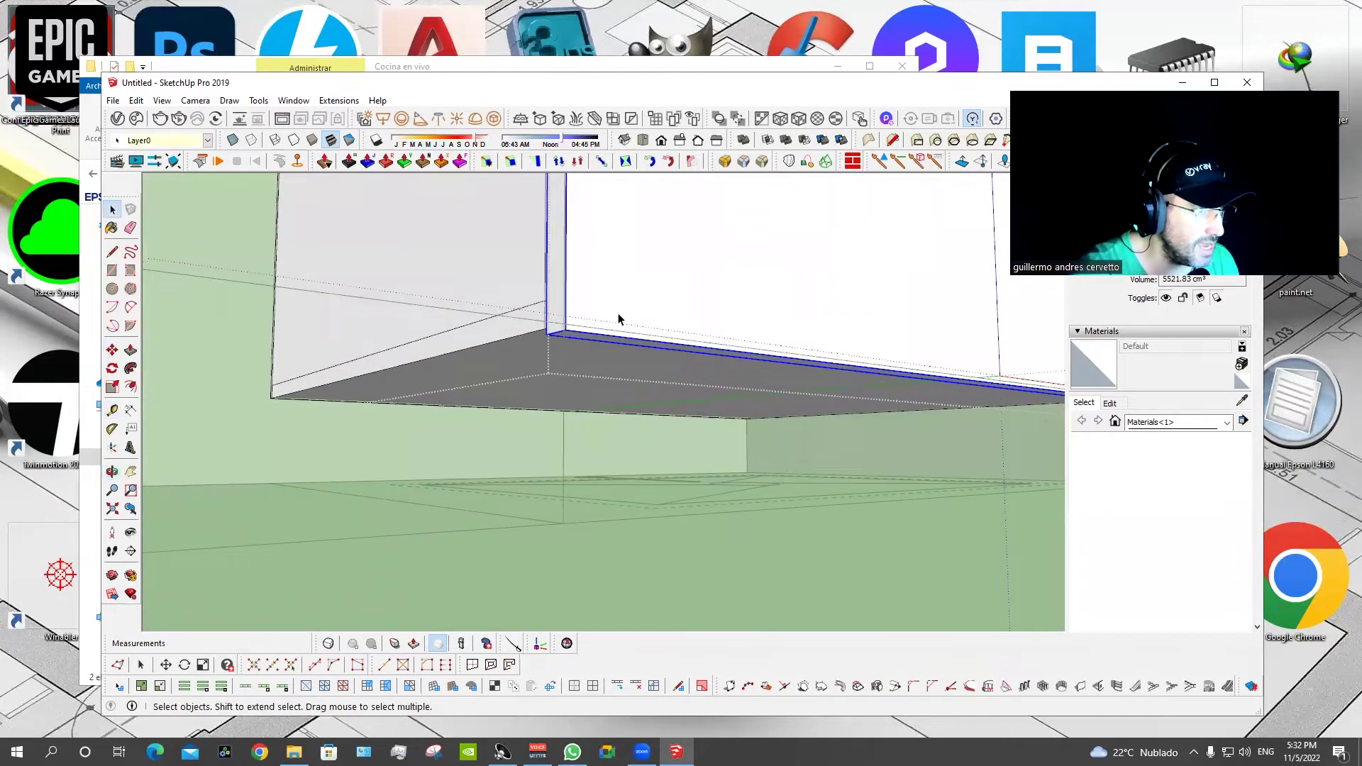
{"action": "key", "text": "p"}
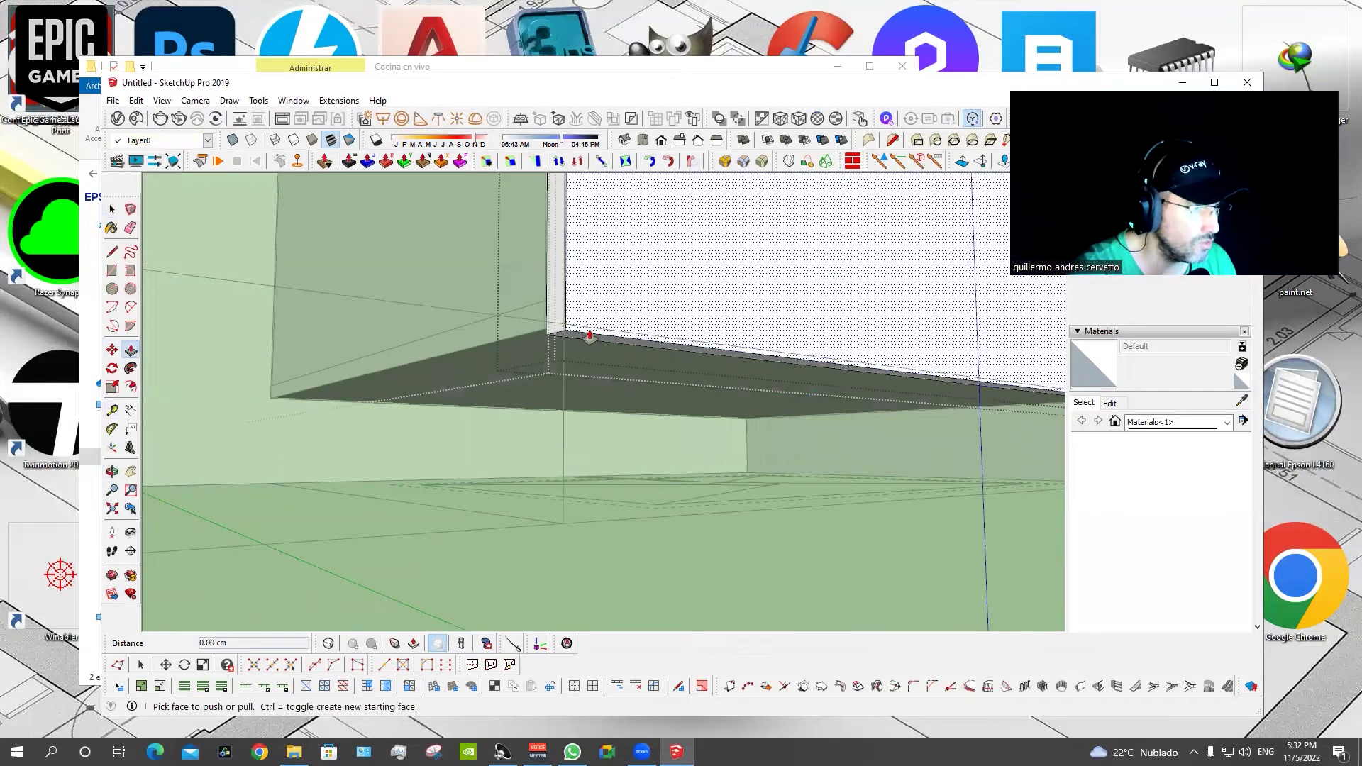
{"action": "left_click_drag", "start_coordinate": [589, 338], "coordinate": [558, 335]}
{"action": "left_click", "coordinate": [558, 335]}
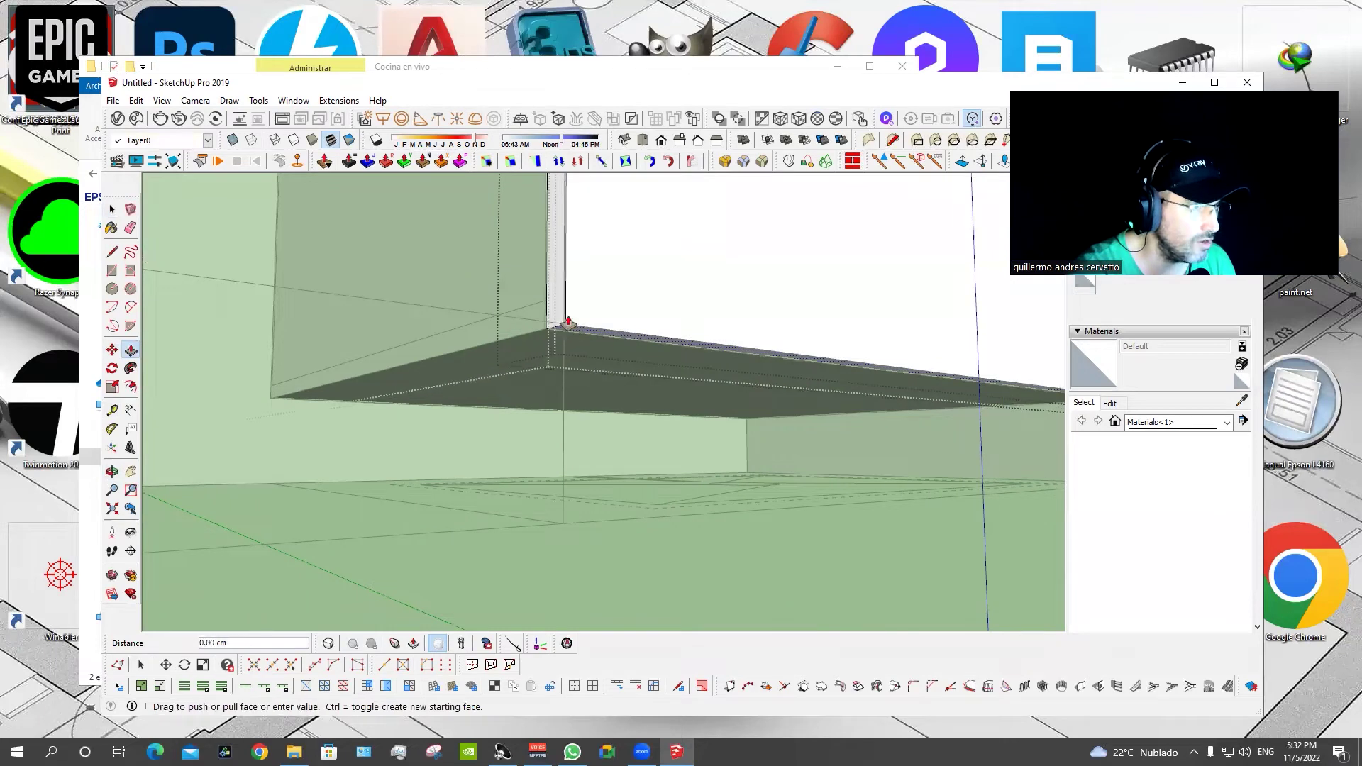
{"action": "type", "text": "2"}
{"action": "key", "text": "Return"}
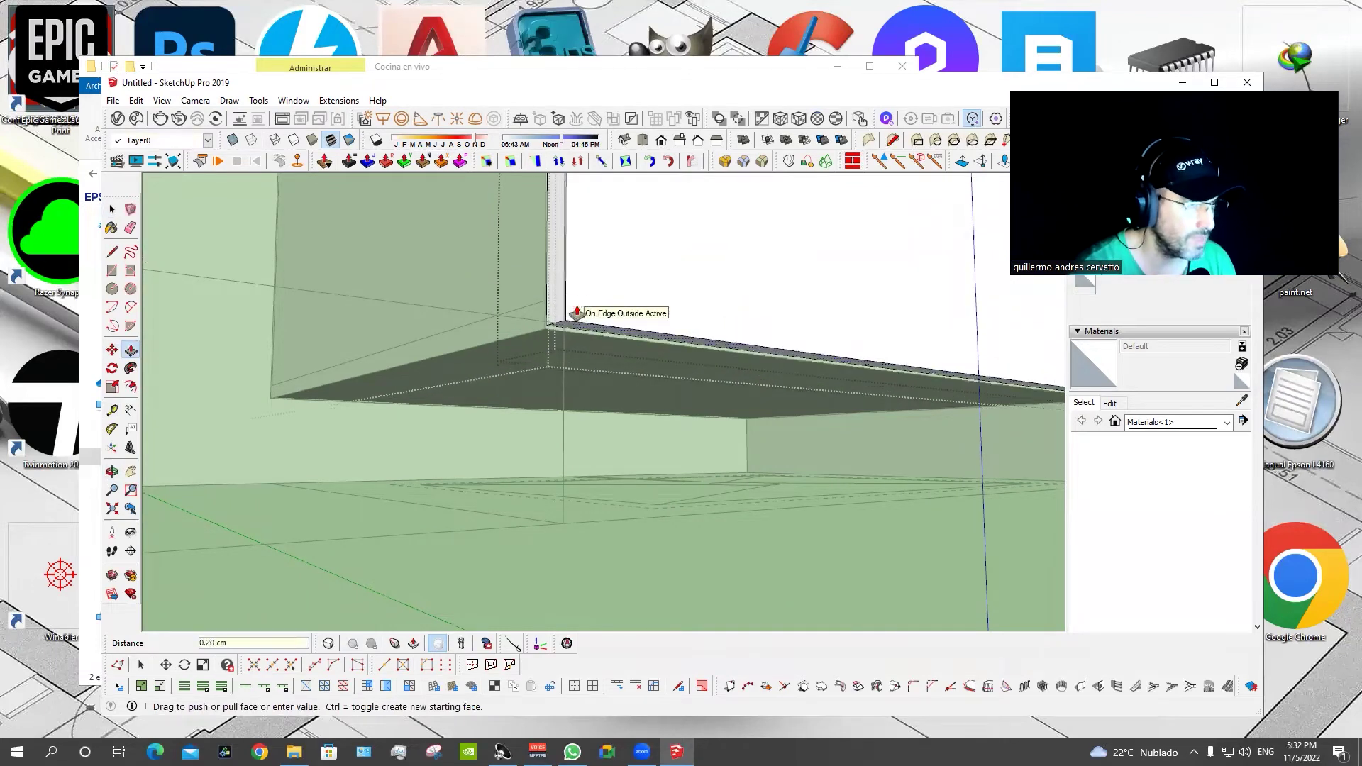
{"action": "middle_click_drag", "start_coordinate": [577, 305], "coordinate": [568, 404]}
{"action": "key", "text": "space"}
{"action": "scroll", "coordinate": [568, 403], "scroll_direction": "down", "scroll_amount": 2}
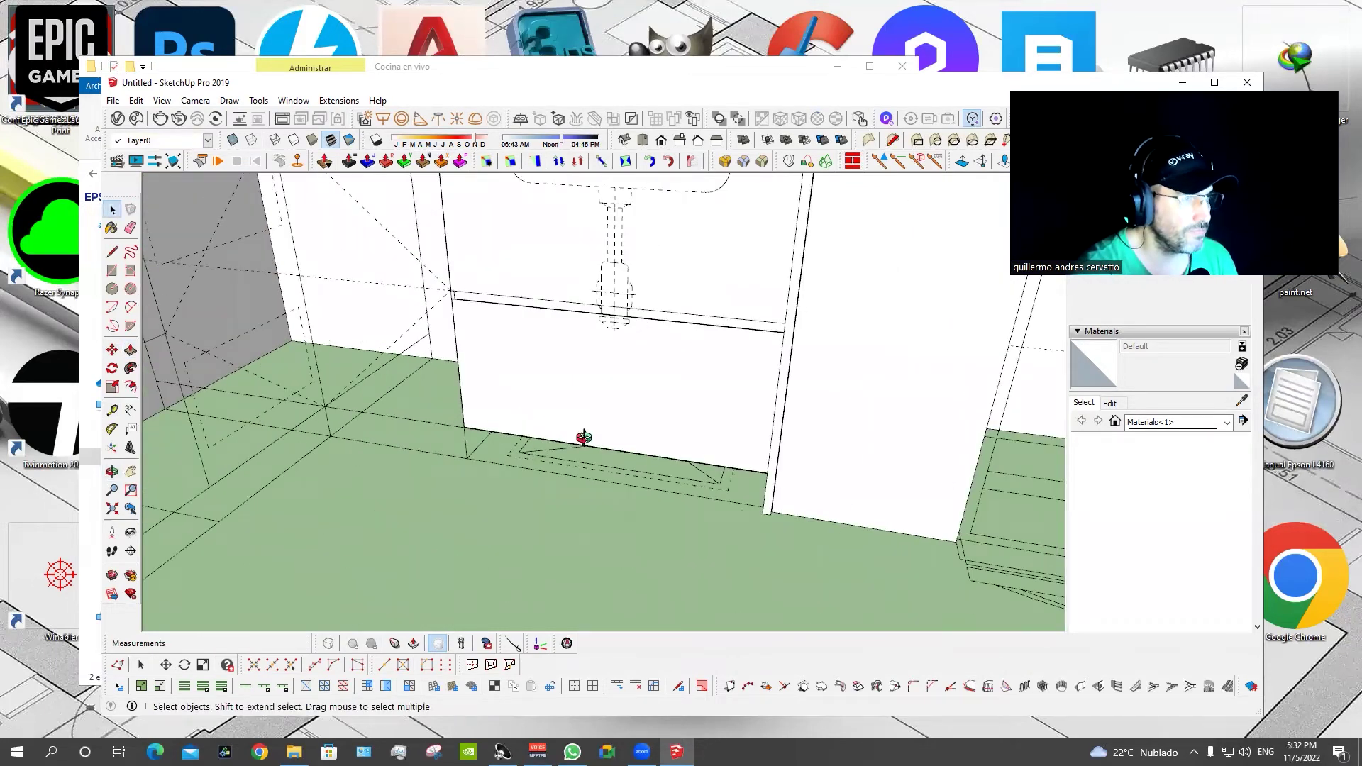
{"action": "scroll", "coordinate": [568, 404], "scroll_direction": "down", "scroll_amount": 2}
Delete all guide lines from the model via Edit > Delete Guides.
{"action": "scroll", "coordinate": [569, 404], "scroll_direction": "down", "scroll_amount": 2}
{"action": "scroll", "coordinate": [570, 404], "scroll_direction": "down", "scroll_amount": 1}
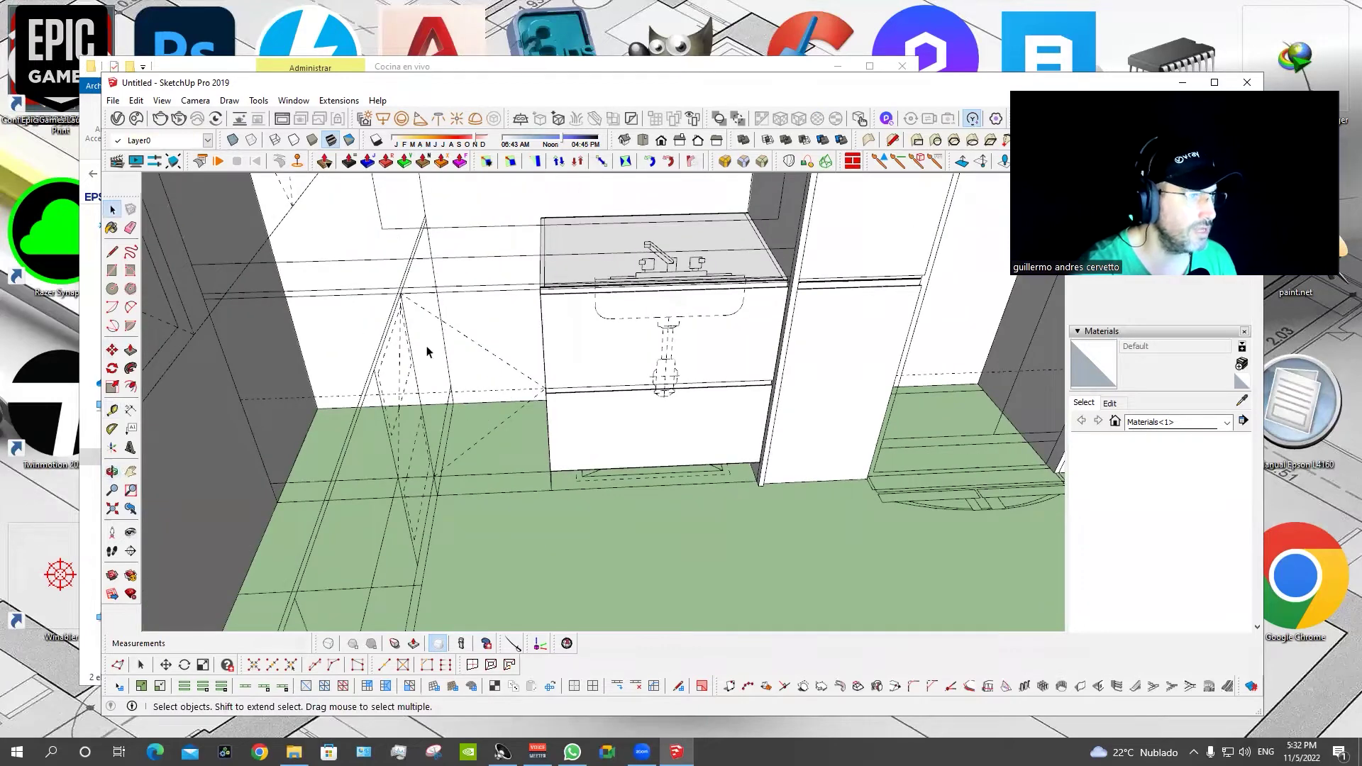
{"action": "left_click", "coordinate": [136, 100]}
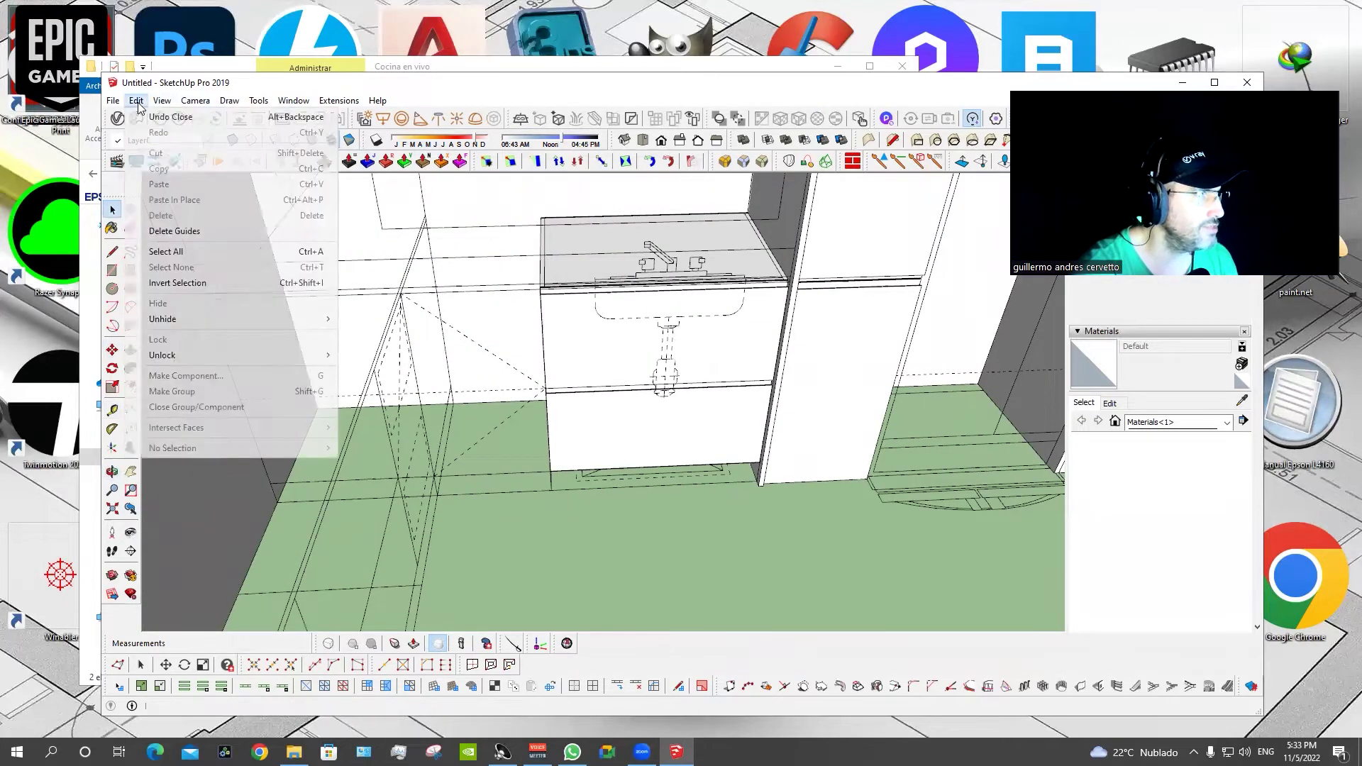
{"action": "left_click", "coordinate": [169, 233]}
Copy the loose box on the right to a spot beside the sink cabinet.
{"action": "scroll", "coordinate": [559, 395], "scroll_direction": "down", "scroll_amount": 2}
{"action": "scroll", "coordinate": [569, 405], "scroll_direction": "down", "scroll_amount": 1}
{"action": "scroll", "coordinate": [563, 398], "scroll_direction": "down", "scroll_amount": 1}
{"action": "scroll", "coordinate": [564, 401], "scroll_direction": "down", "scroll_amount": 2}
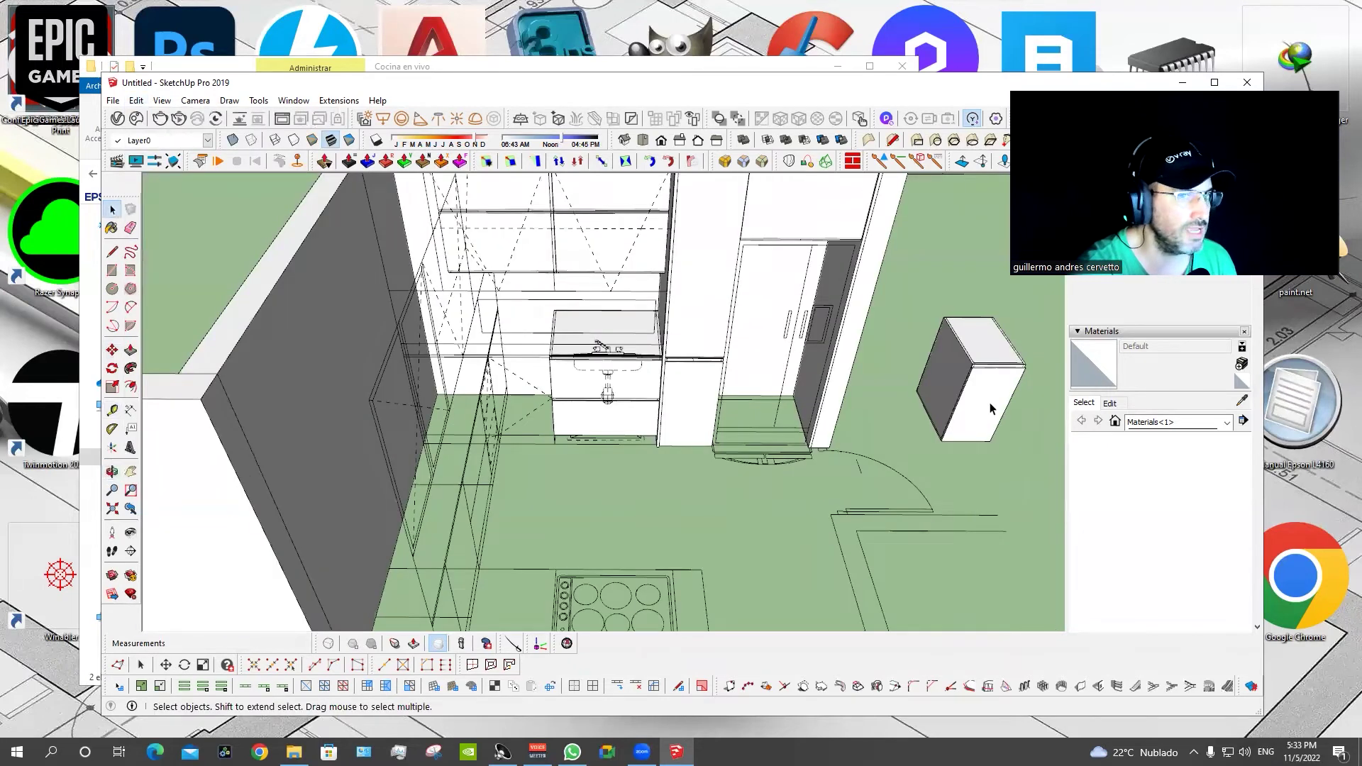
{"action": "left_click", "coordinate": [960, 364]}
{"action": "scroll", "coordinate": [954, 301], "scroll_direction": "up", "scroll_amount": 2}
{"action": "scroll", "coordinate": [968, 297], "scroll_direction": "up", "scroll_amount": 3}
{"action": "scroll", "coordinate": [994, 318], "scroll_direction": "up", "scroll_amount": 3}
{"action": "key", "text": "m"}
{"action": "left_click", "coordinate": [1034, 345]}
{"action": "key", "text": "ctrl"}
{"action": "scroll", "coordinate": [1007, 355], "scroll_direction": "down", "scroll_amount": 3}
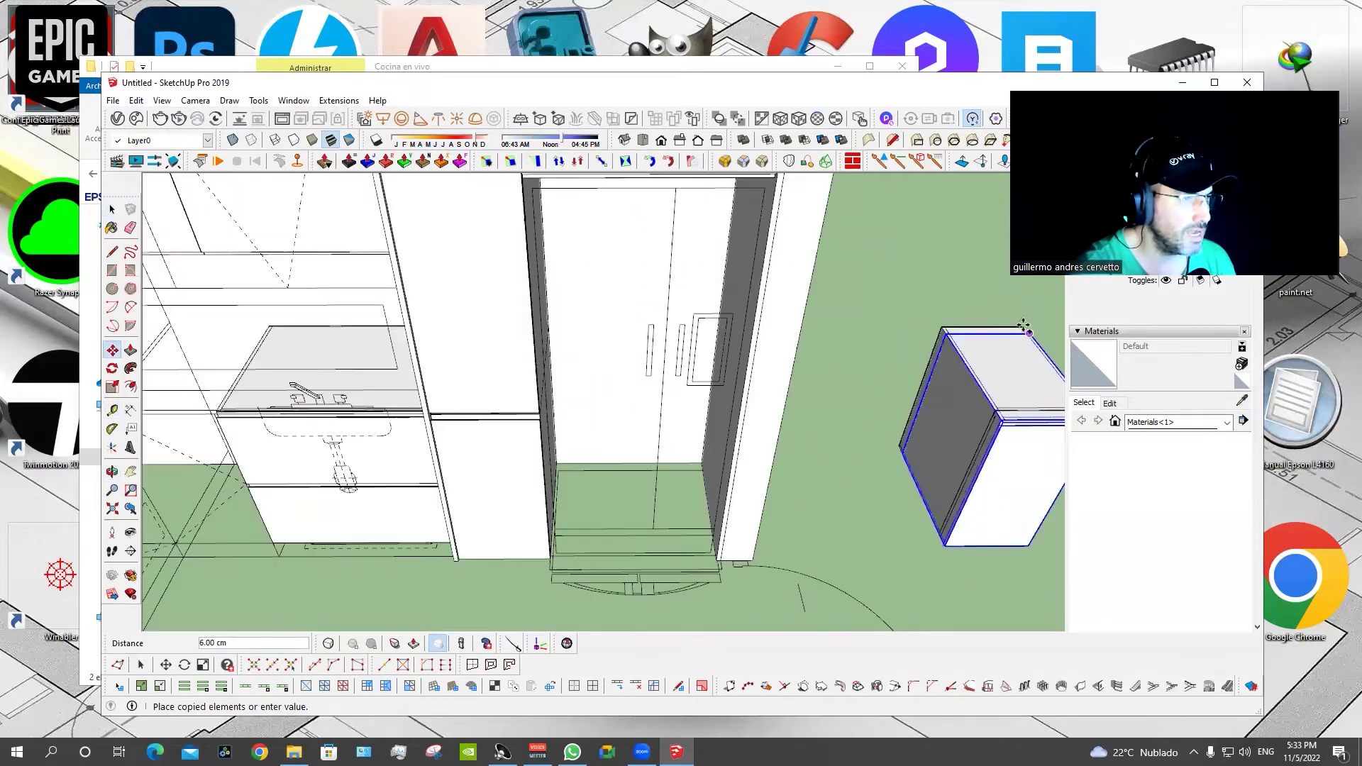
{"action": "scroll", "coordinate": [781, 355], "scroll_direction": "down", "scroll_amount": 2}
{"action": "scroll", "coordinate": [624, 333], "scroll_direction": "up", "scroll_amount": 3}
{"action": "scroll", "coordinate": [629, 313], "scroll_direction": "up", "scroll_amount": 2}
{"action": "left_click", "coordinate": [630, 313]}
{"action": "key", "text": "space"}
Delete the sink cabinet group's top face to leave it open-topped.
{"action": "scroll", "coordinate": [709, 390], "scroll_direction": "down", "scroll_amount": 3}
{"action": "scroll", "coordinate": [607, 356], "scroll_direction": "up", "scroll_amount": 1}
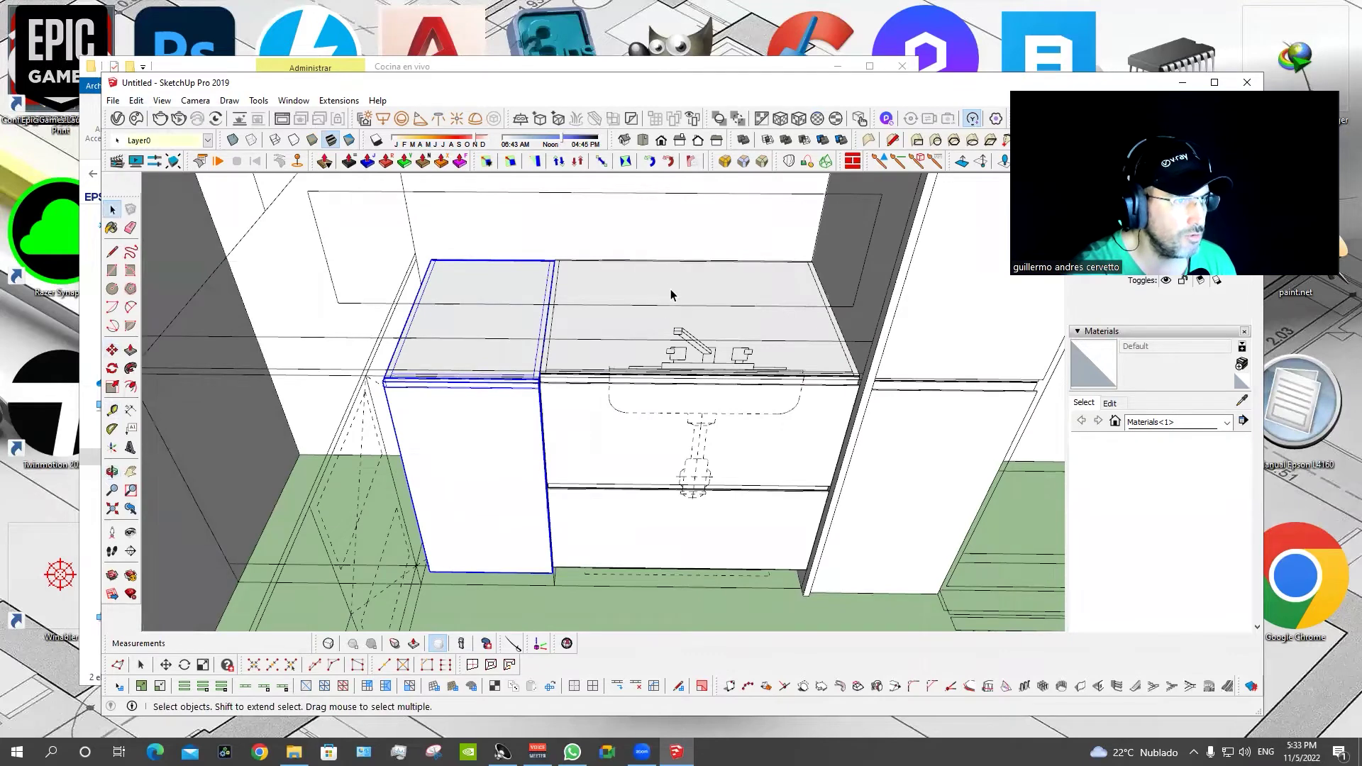
{"action": "double_click", "coordinate": [670, 288]}
{"action": "left_click", "coordinate": [669, 287]}
{"action": "key", "text": "Delete"}
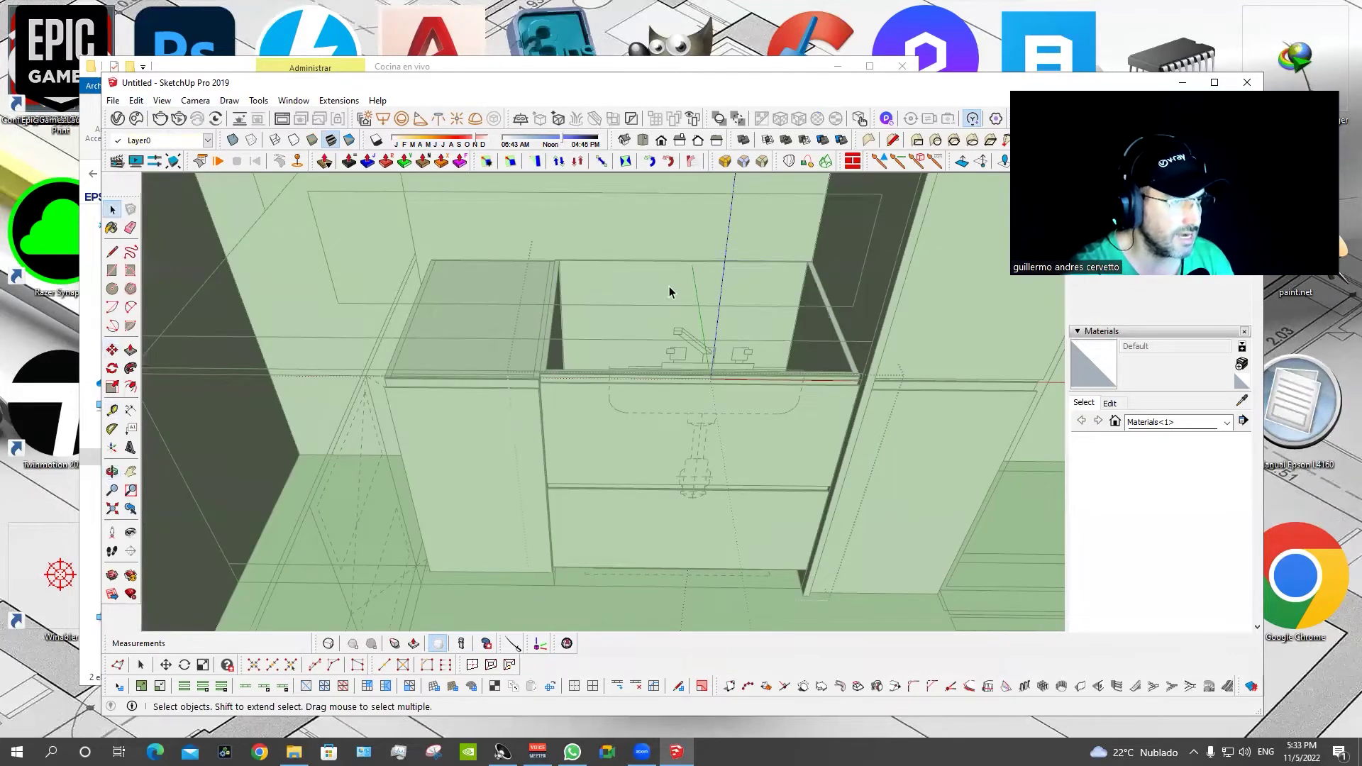
{"action": "left_click", "coordinate": [502, 457]}
Select the new cabinet left of the sink and begin rescaling it.
{"action": "left_click", "coordinate": [471, 477]}
{"action": "scroll", "coordinate": [411, 293], "scroll_direction": "up", "scroll_amount": 2}
{"action": "left_click", "coordinate": [574, 160]}
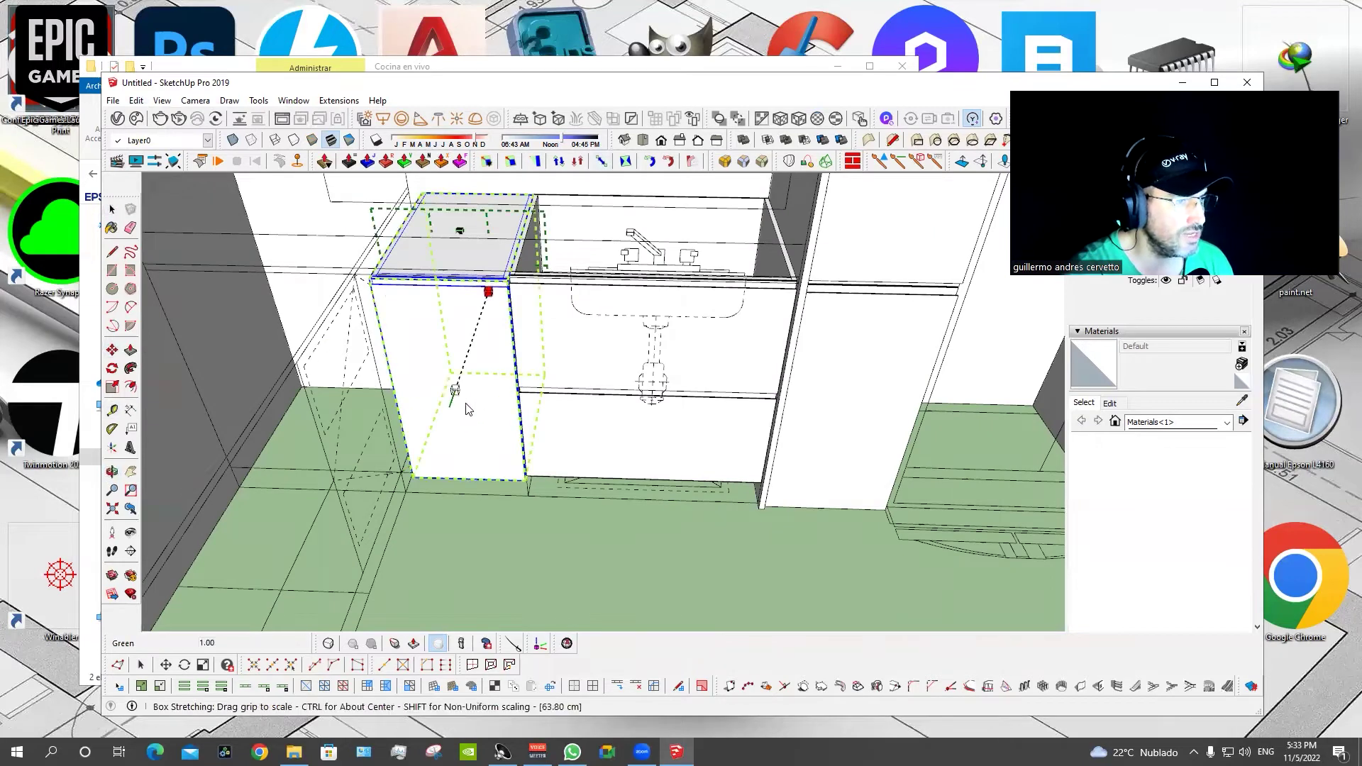
{"action": "key", "text": "o"}
{"action": "mouse_move", "coordinate": [638, 513]}
{"action": "middle_mouse_down"}
{"action": "mouse_move", "coordinate": [620, 528]}
{"action": "mouse_move", "coordinate": [681, 523]}
{"action": "mouse_move", "coordinate": [667, 511]}
{"action": "middle_mouse_up"}
{"action": "scroll", "coordinate": [438, 503], "scroll_direction": "up", "scroll_amount": 4}
{"action": "scroll", "coordinate": [437, 502], "scroll_direction": "up", "scroll_amount": 1}
{"action": "mouse_move", "coordinate": [438, 502]}
{"action": "middle_mouse_down"}
{"action": "mouse_move", "coordinate": [310, 450]}
{"action": "mouse_move", "coordinate": [391, 468]}
{"action": "middle_mouse_up"}
{"action": "scroll", "coordinate": [391, 468], "scroll_direction": "down", "scroll_amount": 2}
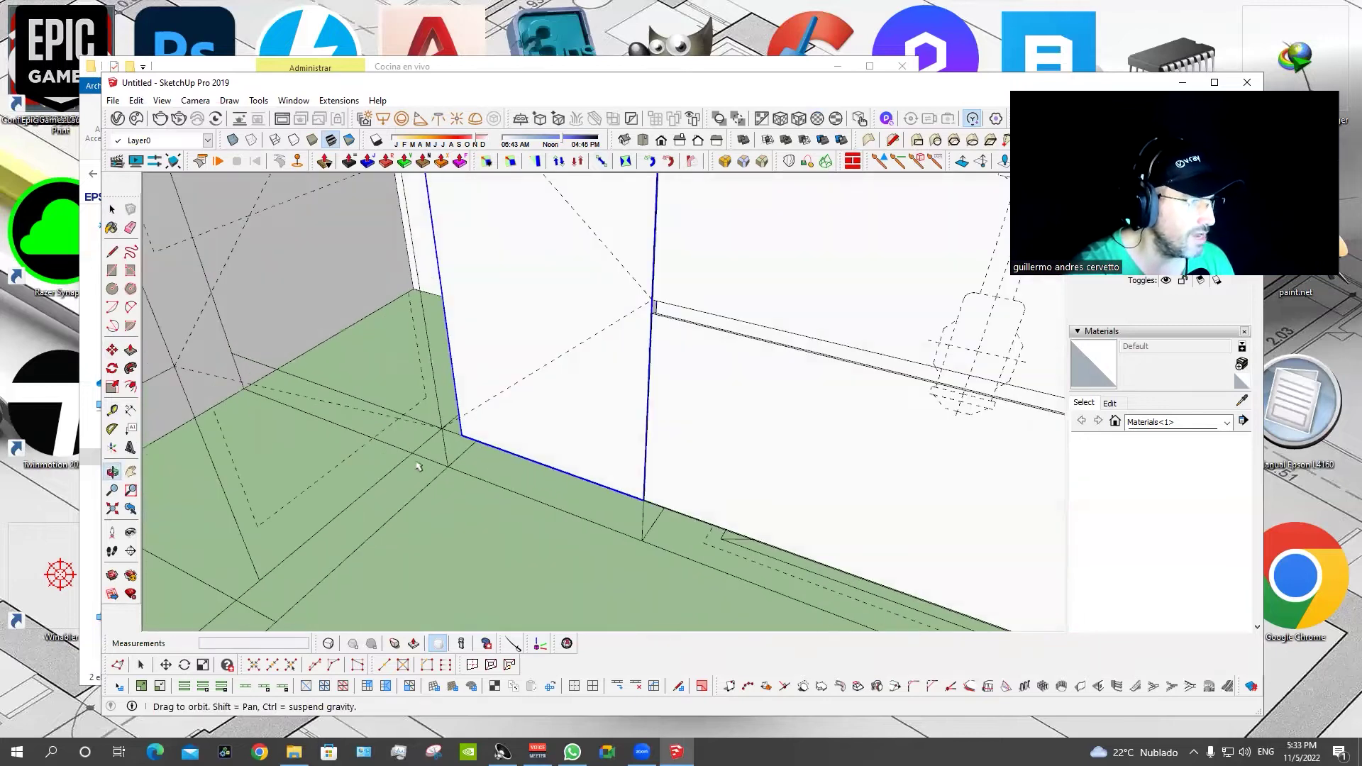
{"action": "scroll", "coordinate": [390, 468], "scroll_direction": "down", "scroll_amount": 2}
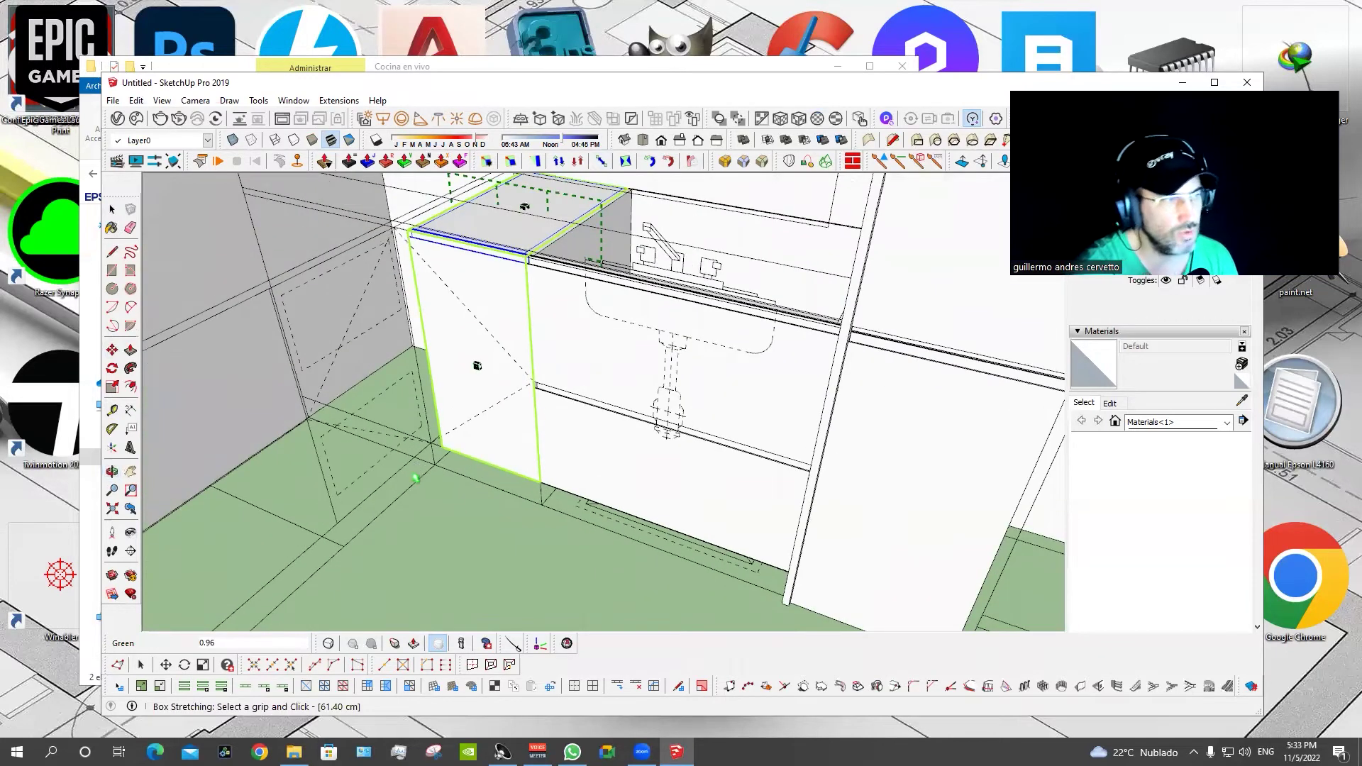
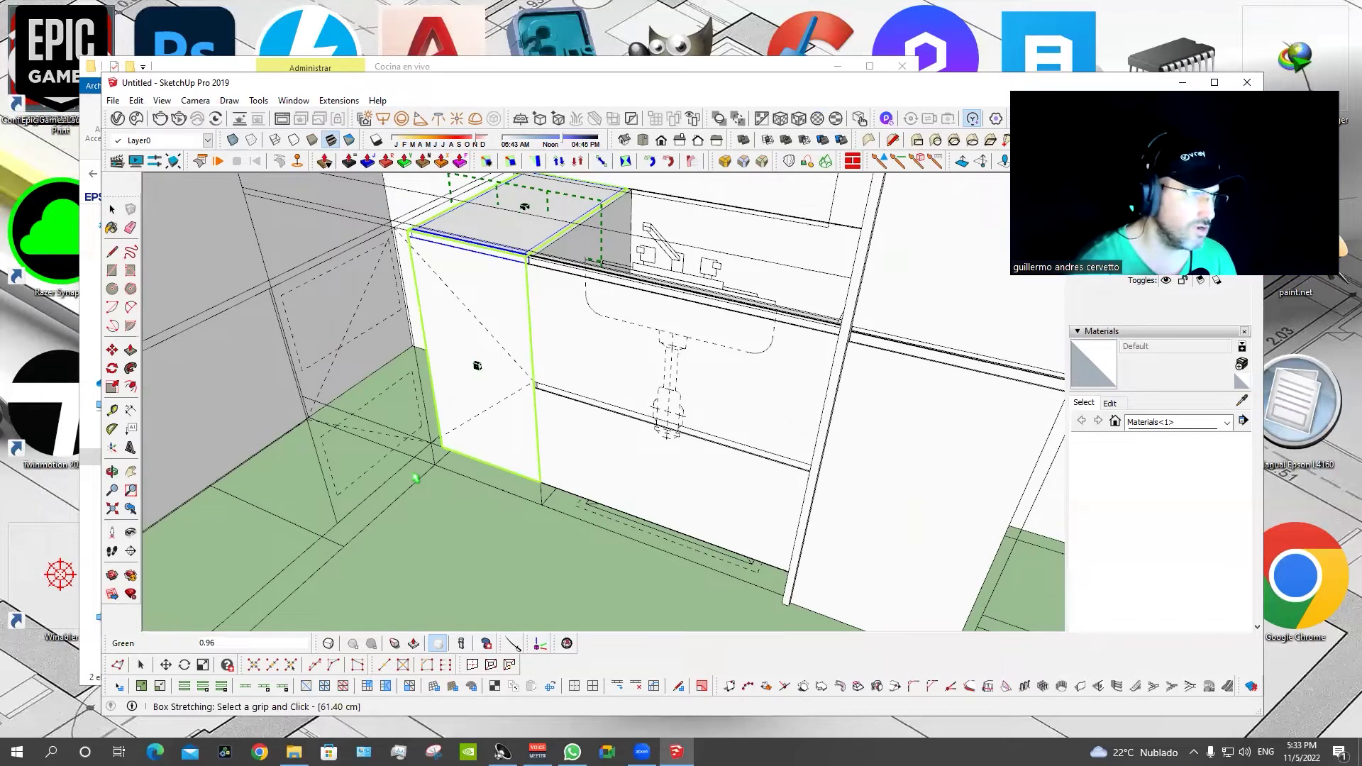
Draw a rectangle along the base cabinet's left side.
{"action": "scroll", "coordinate": [436, 449], "scroll_direction": "up", "scroll_amount": 2}
{"action": "scroll", "coordinate": [436, 455], "scroll_direction": "up", "scroll_amount": 2}
{"action": "key", "text": "r"}
{"action": "left_click", "coordinate": [436, 477]}
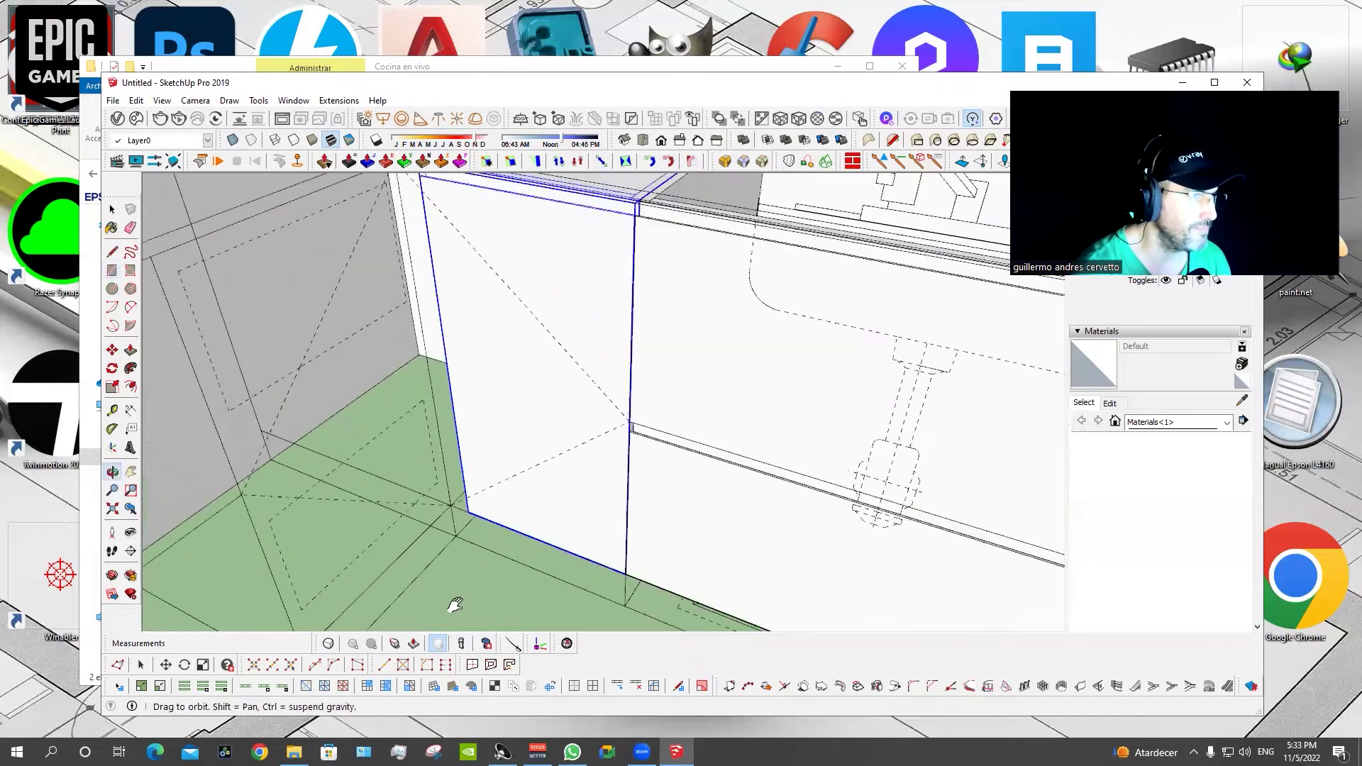
{"action": "middle_click_drag", "start_coordinate": [431, 466], "coordinate": [559, 310]}
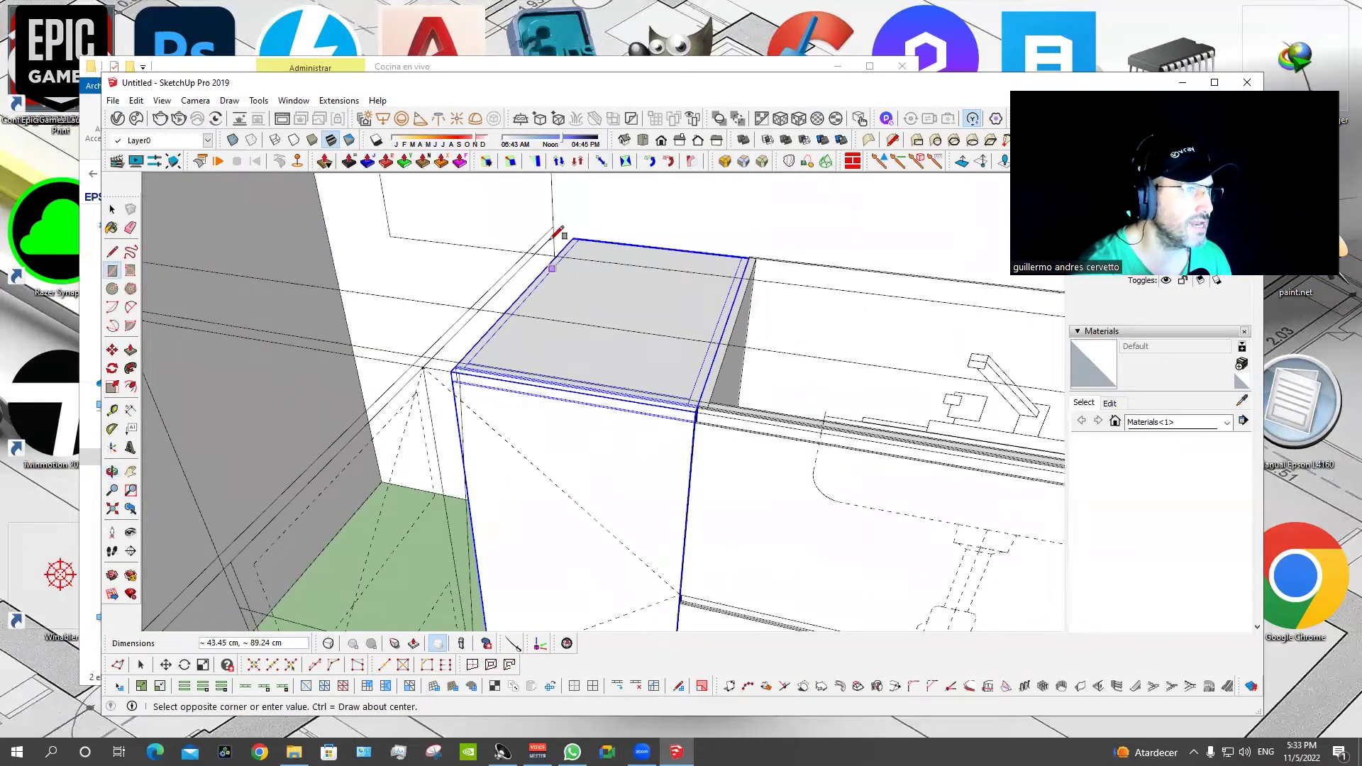
{"action": "left_click", "coordinate": [534, 281]}
Push/Pull the rectangle 2 cm into a thin side panel and select it.
{"action": "key", "text": "p"}
{"action": "left_click", "coordinate": [520, 295]}
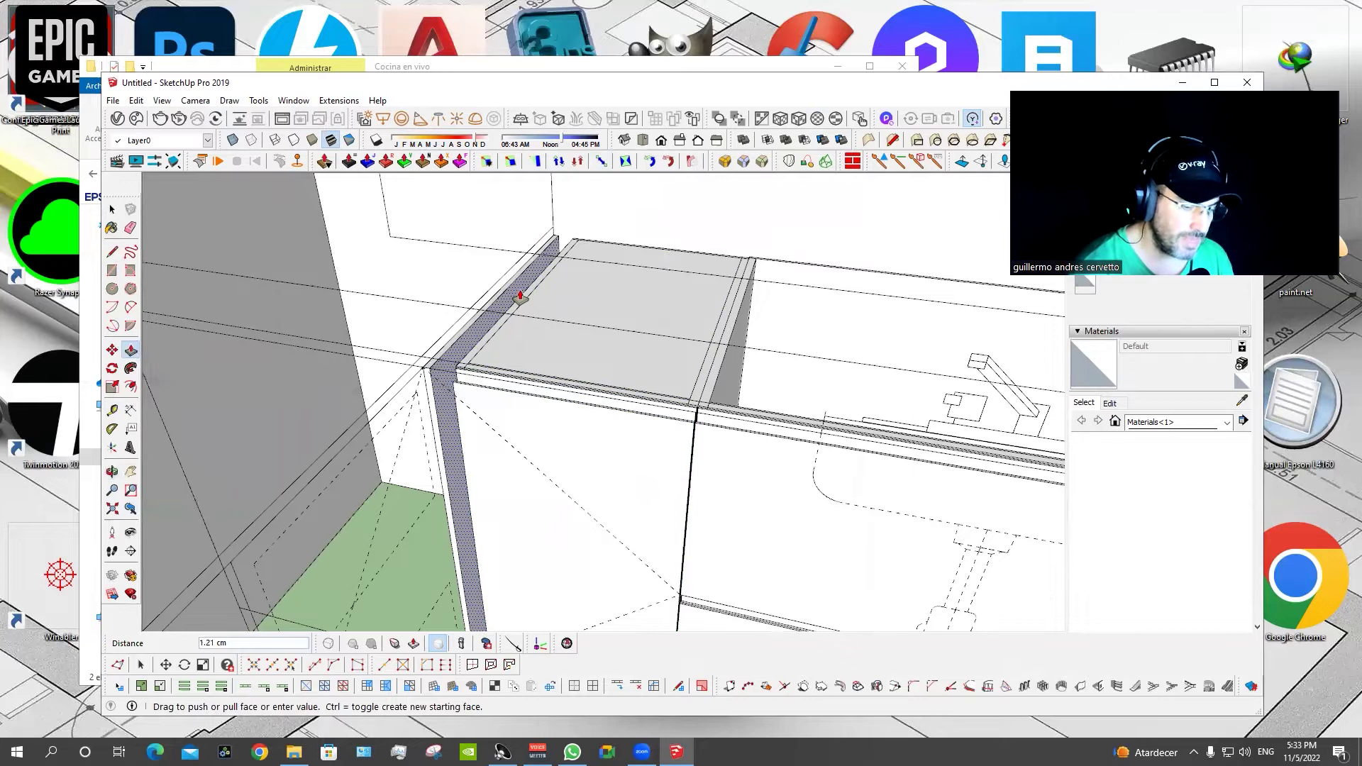
{"action": "type", "text": "2"}
{"action": "key", "text": "Return"}
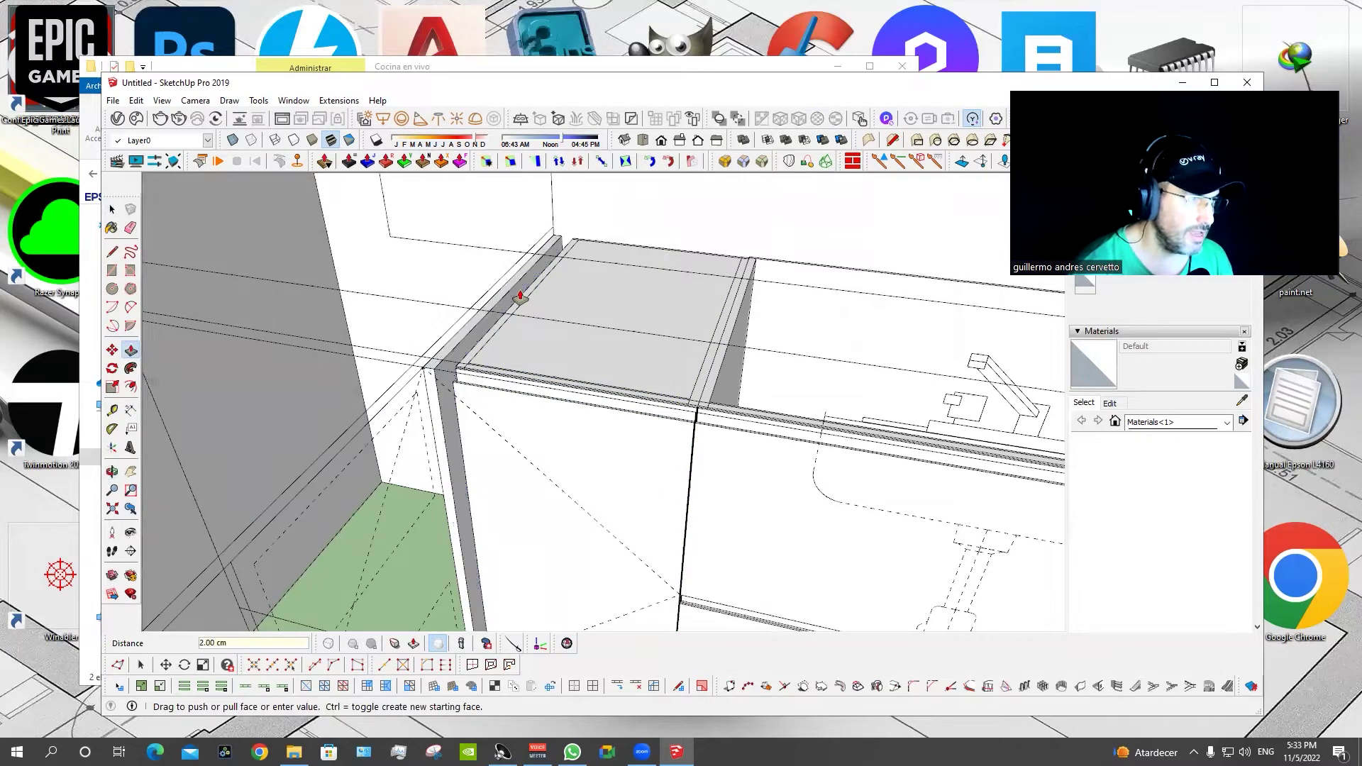
{"action": "key", "text": "space"}
{"action": "double_click", "coordinate": [520, 295]}
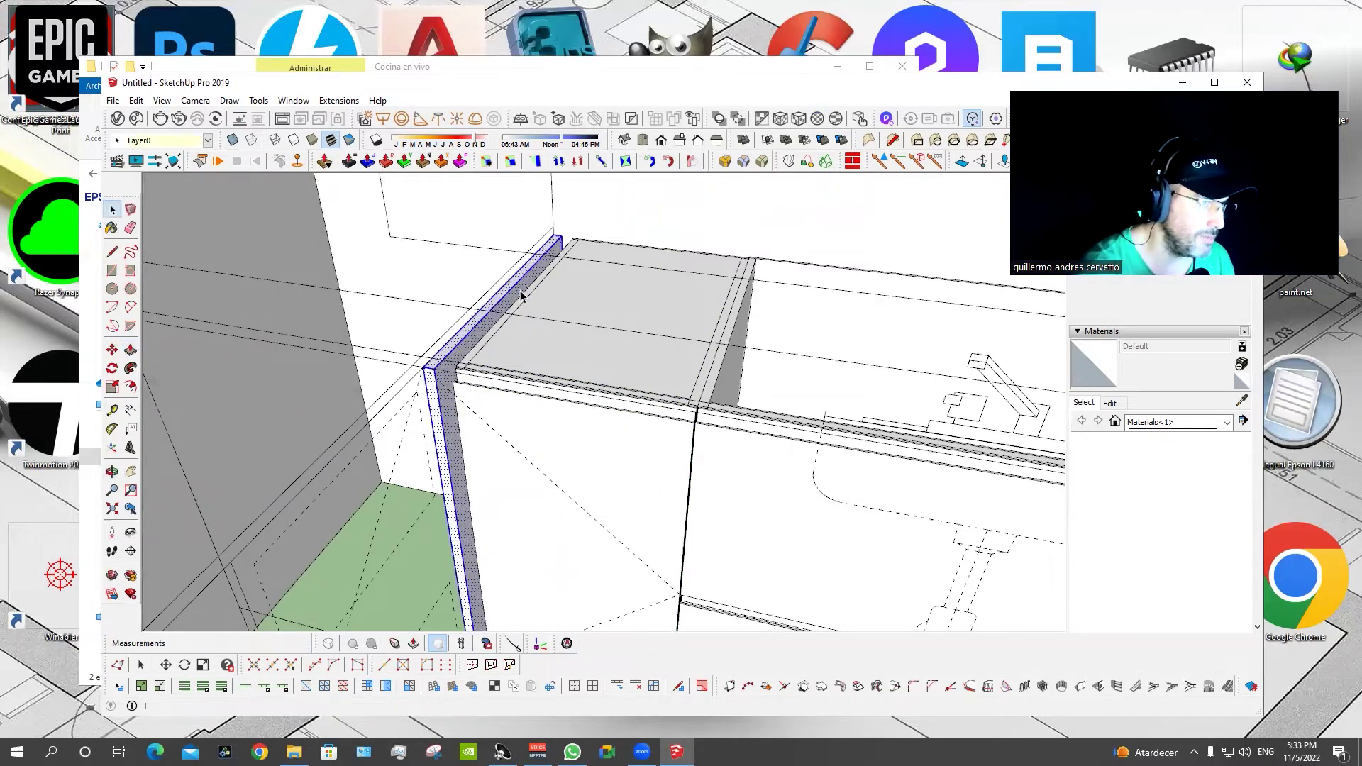
{"action": "mouse_move", "coordinate": [520, 296]}
{"action": "middle_mouse_down"}
{"action": "mouse_move", "coordinate": [647, 441]}
{"action": "mouse_move", "coordinate": [626, 450]}
{"action": "middle_mouse_up"}
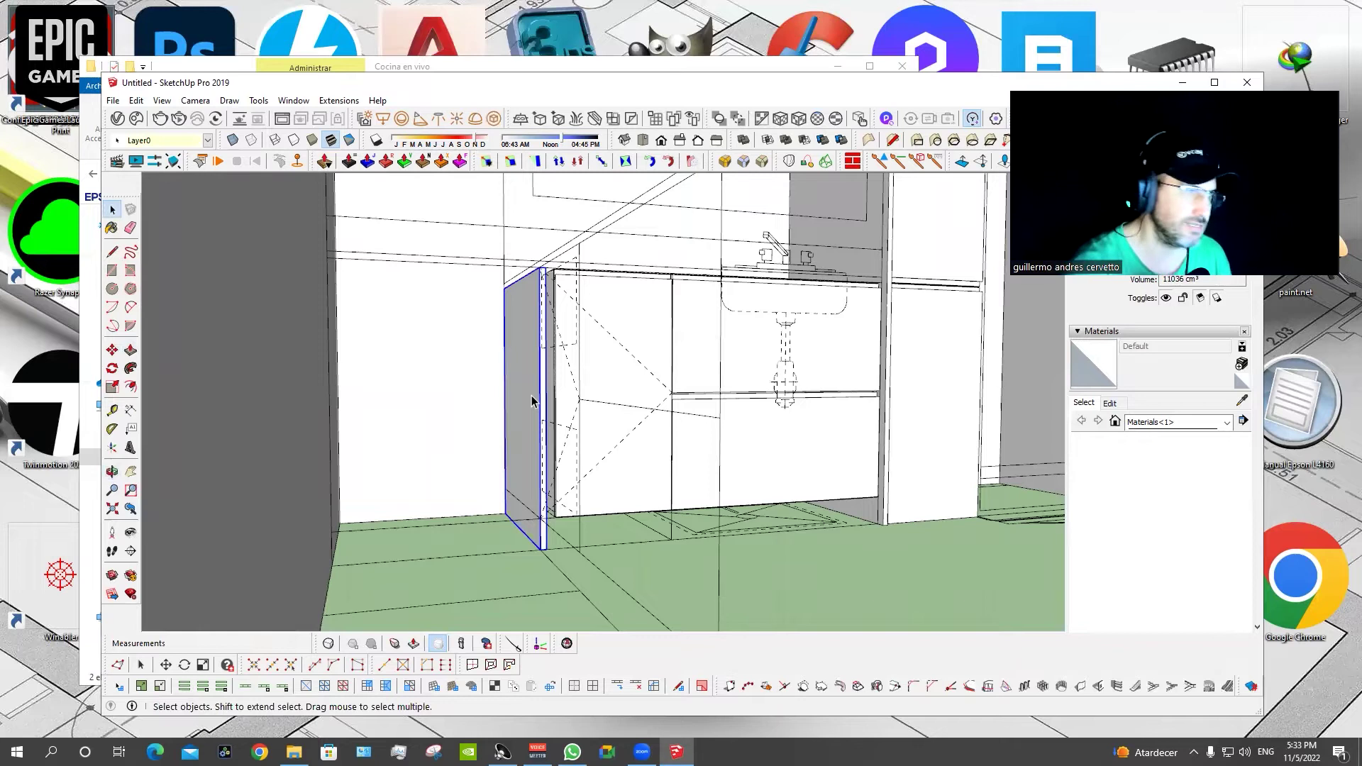
Rotate the side panel a quarter turn about its bottom corner.
{"action": "scroll", "coordinate": [503, 325], "scroll_direction": "up", "scroll_amount": 2}
{"action": "scroll", "coordinate": [359, 405], "scroll_direction": "up", "scroll_amount": 3}
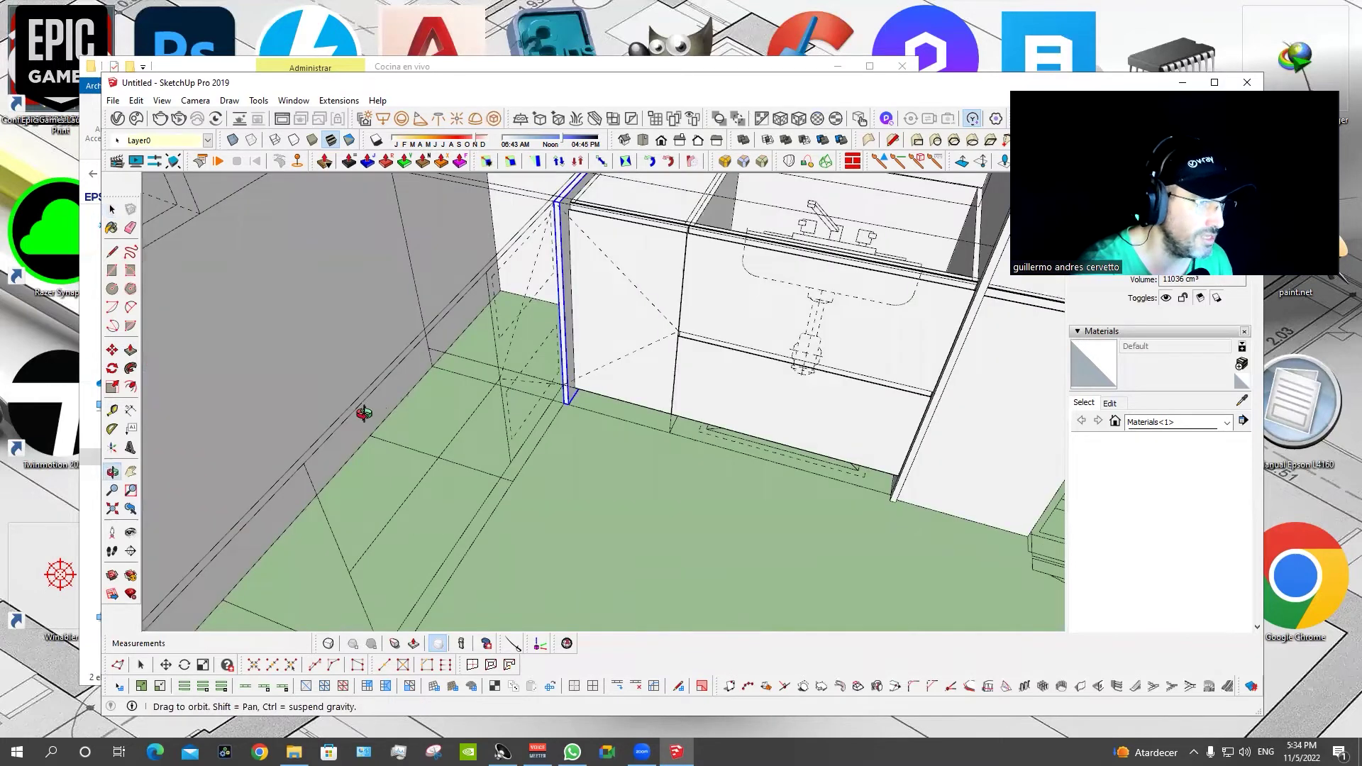
{"action": "scroll", "coordinate": [550, 419], "scroll_direction": "up", "scroll_amount": 3}
{"action": "scroll", "coordinate": [642, 343], "scroll_direction": "up", "scroll_amount": 2}
{"action": "middle_click_drag", "start_coordinate": [642, 343], "coordinate": [584, 380]}
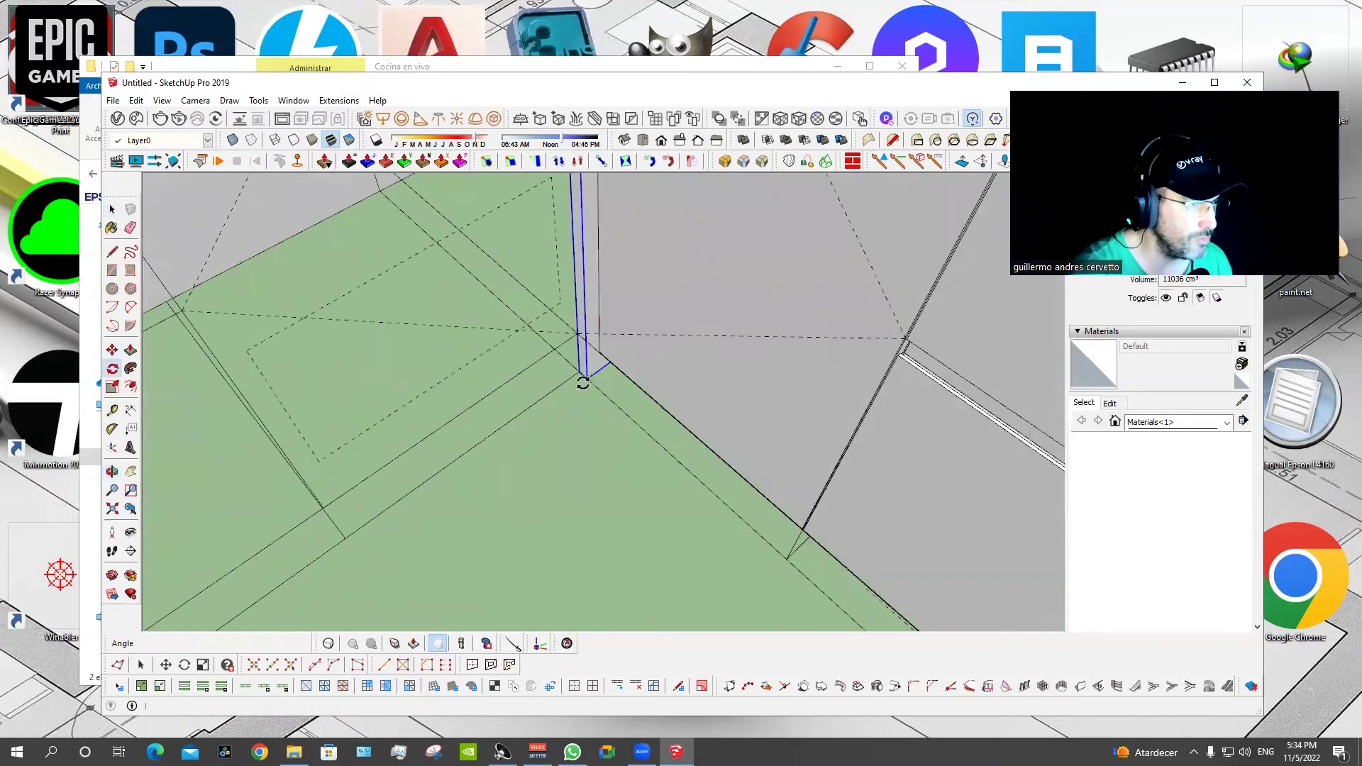
{"action": "key", "text": "q"}
{"action": "left_click", "coordinate": [590, 377]}
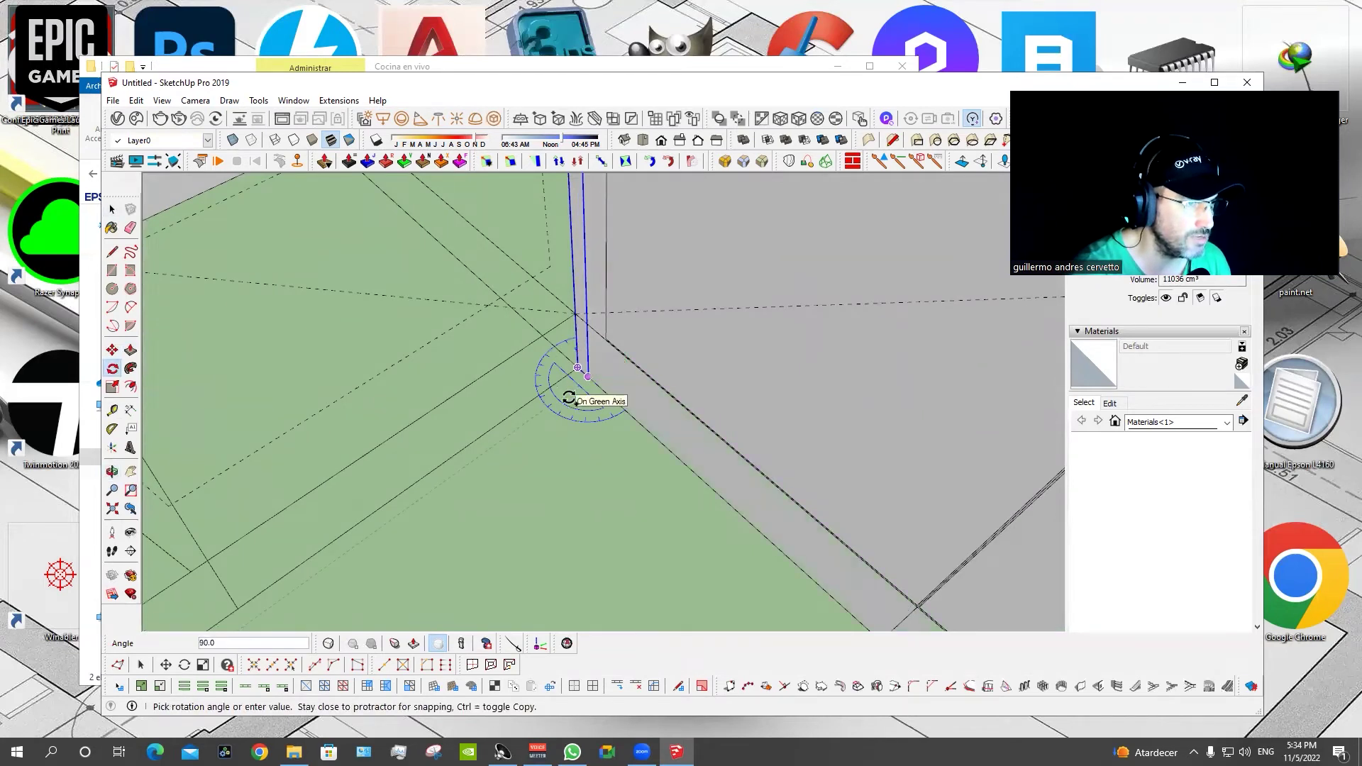
{"action": "left_click", "coordinate": [602, 374]}
Bring the corner base cabinet into view and select it.
{"action": "key", "text": "m"}
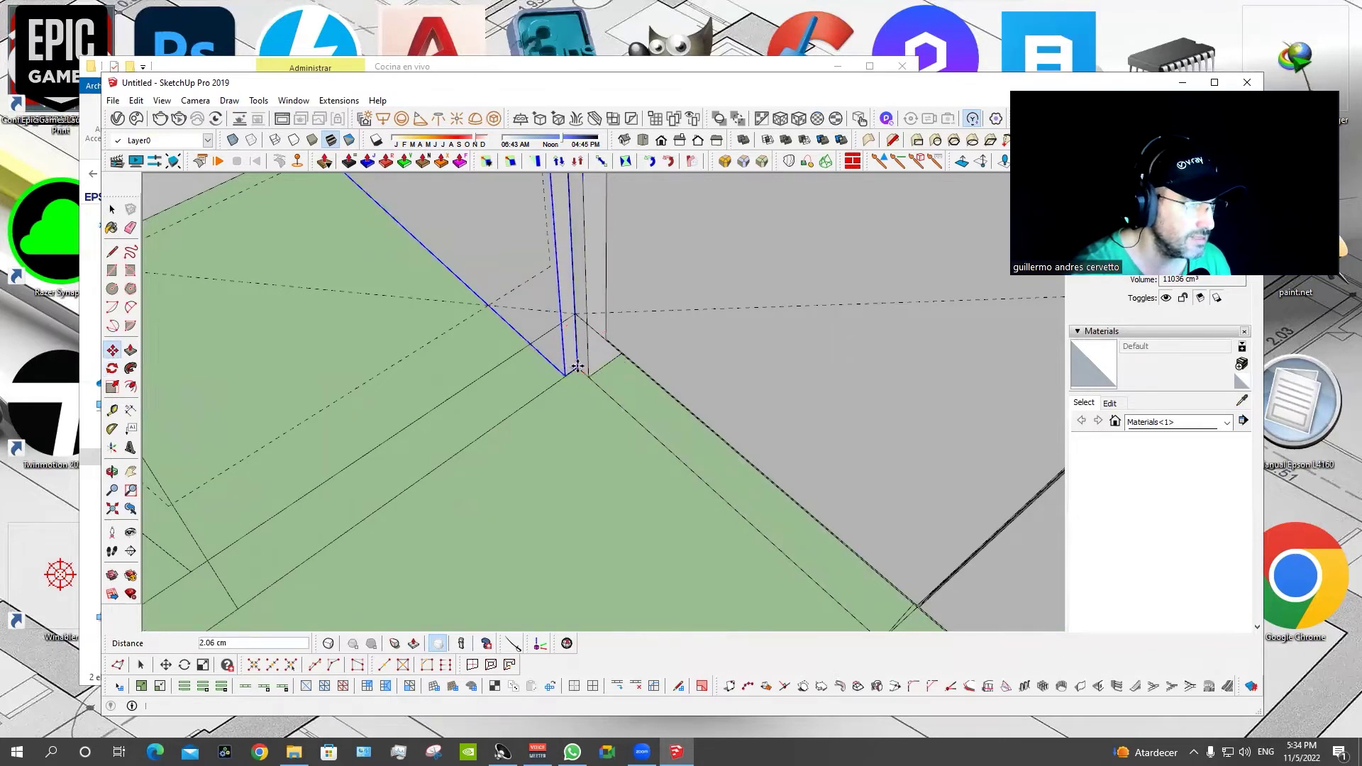
{"action": "middle_click_drag", "start_coordinate": [574, 363], "coordinate": [469, 317]}
{"action": "scroll", "coordinate": [608, 478], "scroll_direction": "up", "scroll_amount": 1}
{"action": "scroll", "coordinate": [600, 469], "scroll_direction": "up", "scroll_amount": 1}
{"action": "scroll", "coordinate": [589, 458], "scroll_direction": "up", "scroll_amount": 1}
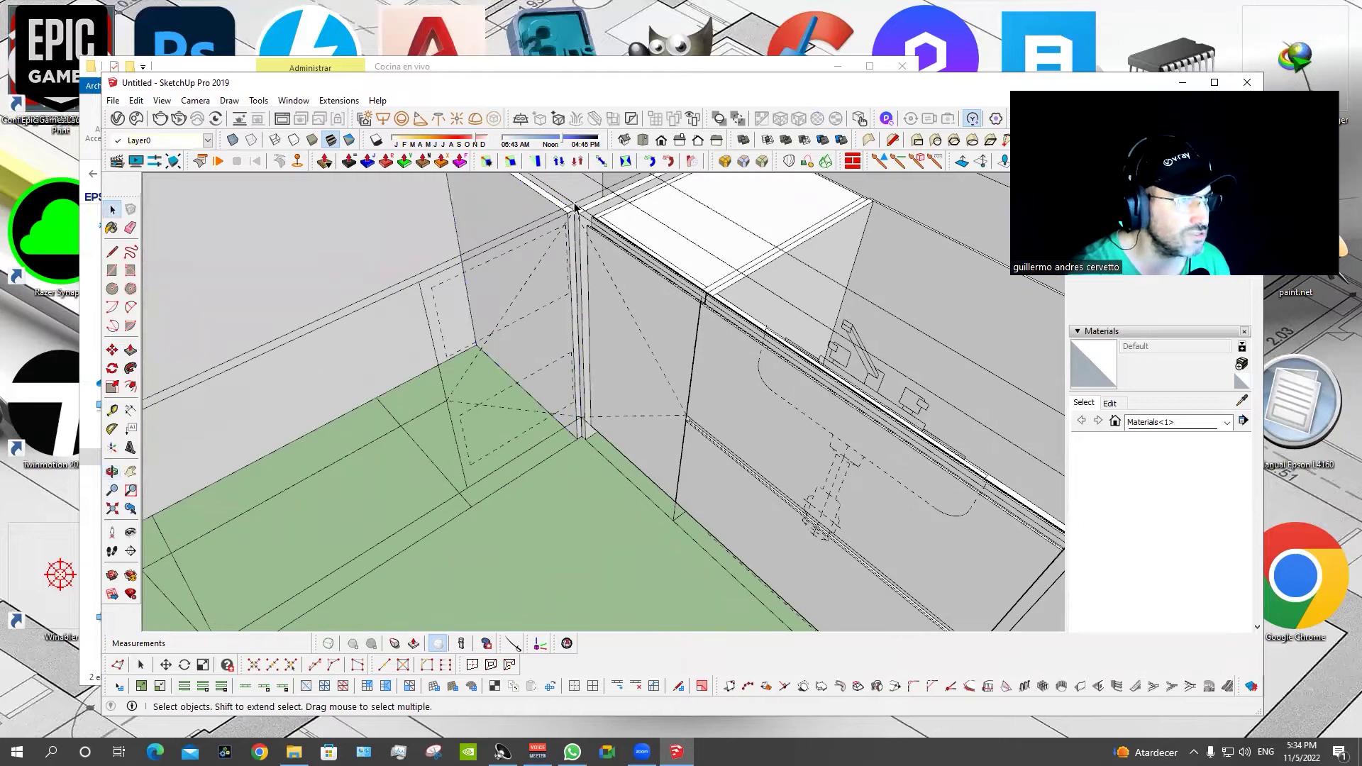
{"action": "scroll", "coordinate": [576, 208], "scroll_direction": "up", "scroll_amount": 2}
{"action": "scroll", "coordinate": [574, 207], "scroll_direction": "up", "scroll_amount": 1}
{"action": "mouse_move", "coordinate": [571, 206]}
{"action": "middle_mouse_down"}
{"action": "mouse_move", "coordinate": [594, 245]}
{"action": "mouse_move", "coordinate": [706, 269]}
{"action": "middle_mouse_up"}
{"action": "scroll", "coordinate": [682, 271], "scroll_direction": "down", "scroll_amount": 2}
{"action": "left_click", "coordinate": [707, 269]}
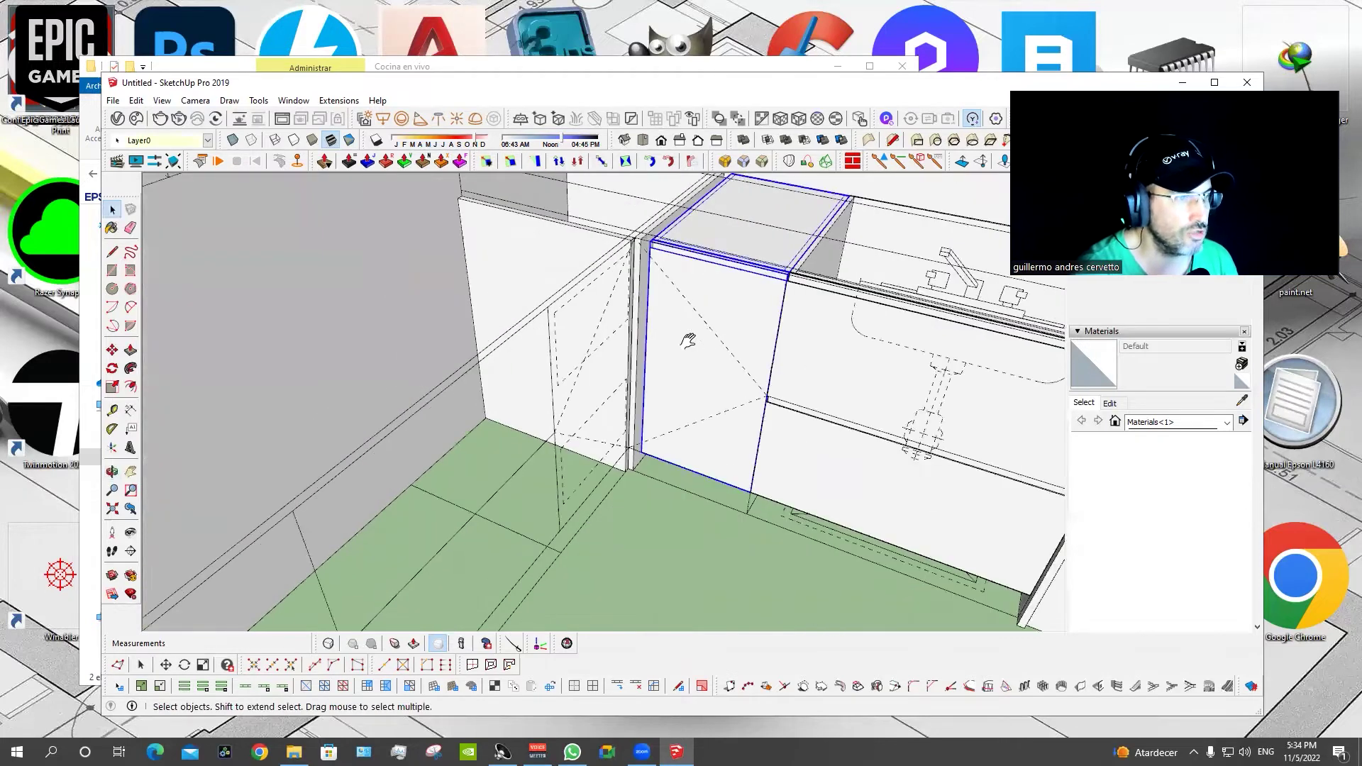
{"action": "scroll", "coordinate": [688, 341], "scroll_direction": "down", "scroll_amount": 2}
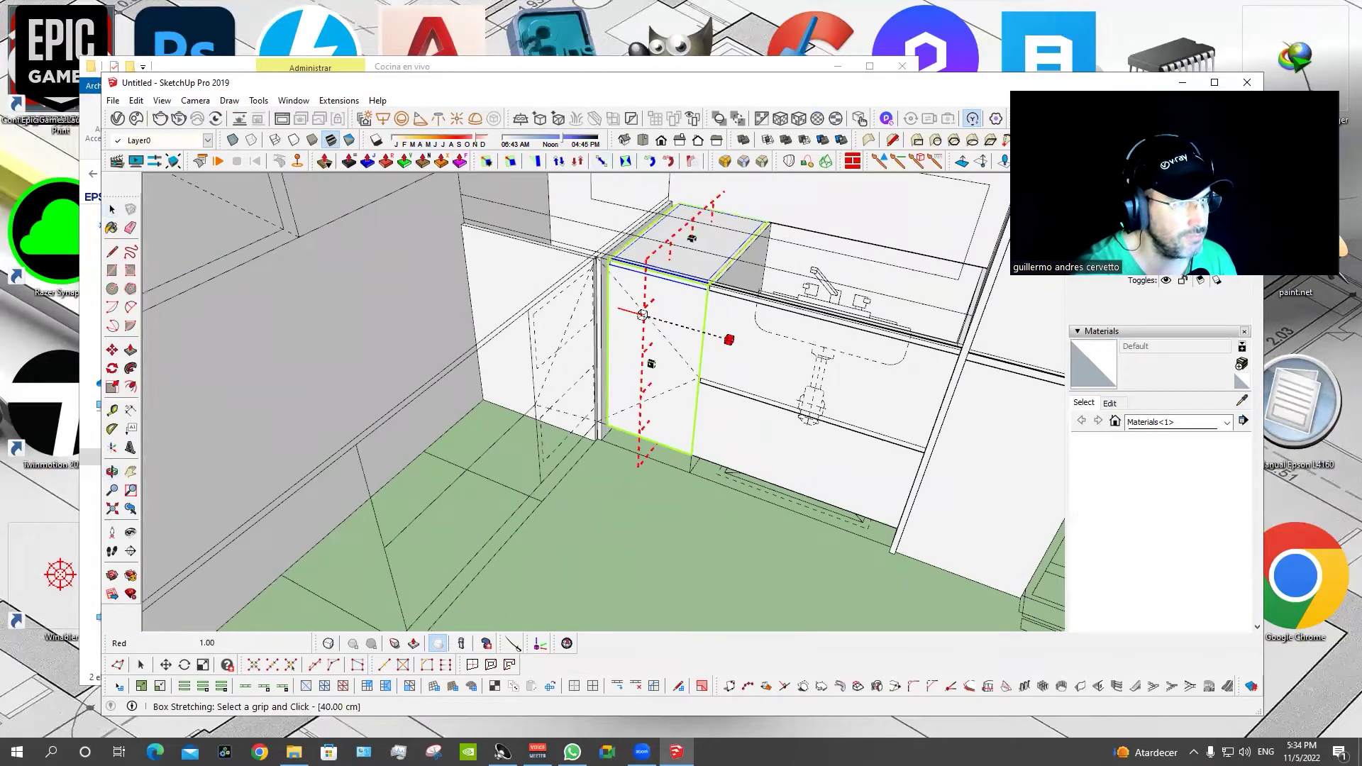
{"action": "key", "text": "space"}
{"action": "mouse_move", "coordinate": [608, 445]}
{"action": "middle_mouse_down"}
{"action": "mouse_move", "coordinate": [511, 569]}
{"action": "mouse_move", "coordinate": [383, 440]}
{"action": "mouse_move", "coordinate": [429, 353]}
{"action": "mouse_move", "coordinate": [467, 538]}
{"action": "mouse_move", "coordinate": [616, 509]}
{"action": "middle_mouse_up"}
Rotate a copy of the corner base cabinet 90° about its corner.
{"action": "key", "text": "q"}
{"action": "left_click", "coordinate": [589, 489]}
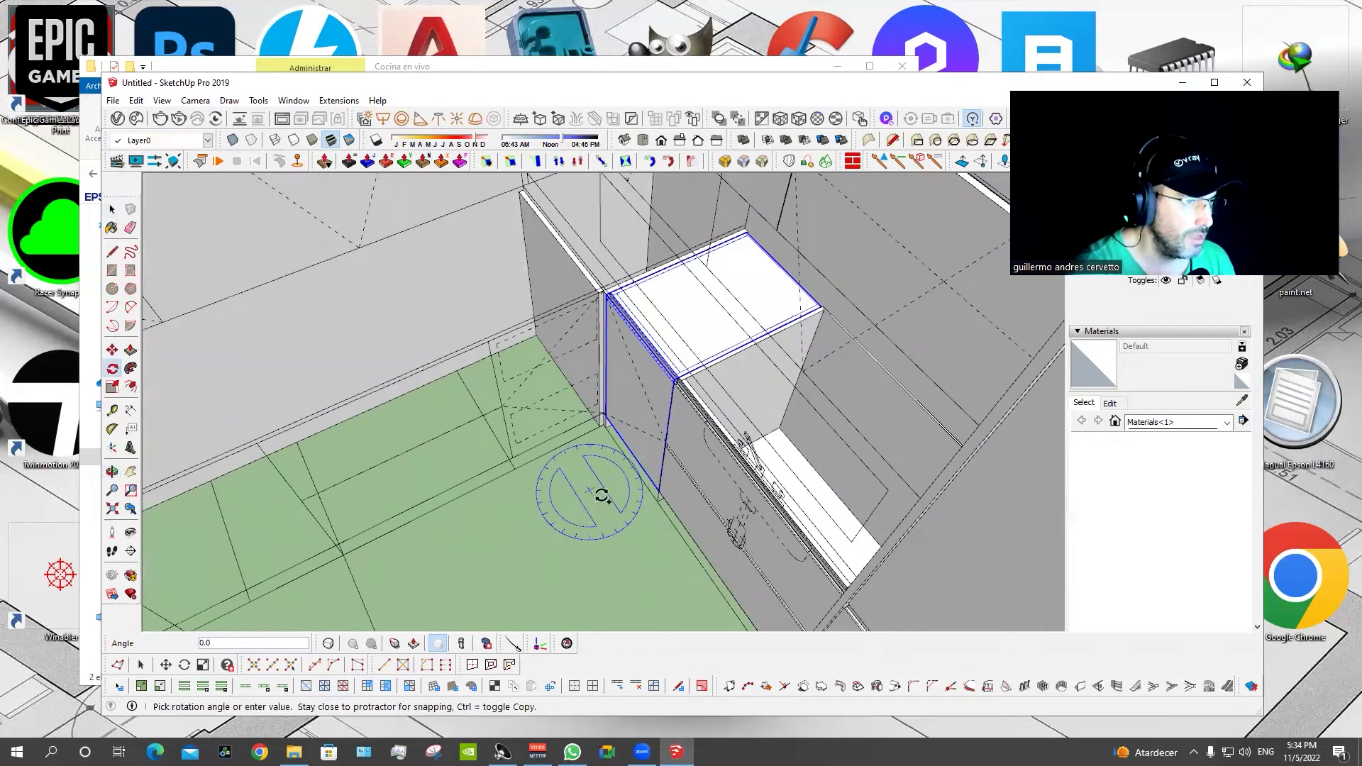
{"action": "left_click", "coordinate": [599, 505]}
{"action": "key", "text": "ctrl"}
{"action": "left_click", "coordinate": [605, 481]}
{"action": "scroll", "coordinate": [540, 298], "scroll_direction": "up", "scroll_amount": 2}
{"action": "middle_click_drag", "start_coordinate": [541, 243], "coordinate": [563, 359]}
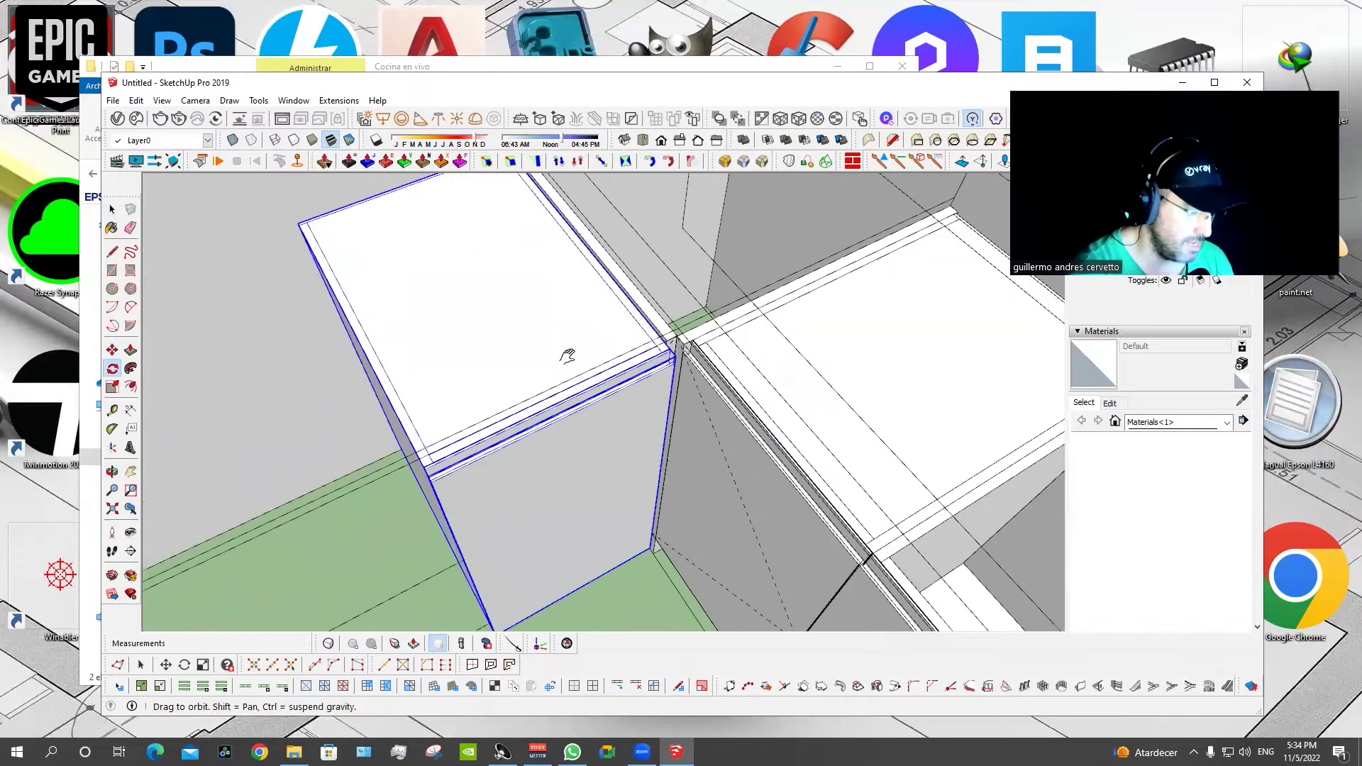
{"action": "scroll", "coordinate": [578, 462], "scroll_direction": "up", "scroll_amount": 3}
{"action": "scroll", "coordinate": [575, 341], "scroll_direction": "up", "scroll_amount": 3}
Move the rotated cabinet copy to its new spot.
{"action": "key", "text": "m"}
{"action": "left_click", "coordinate": [578, 353]}
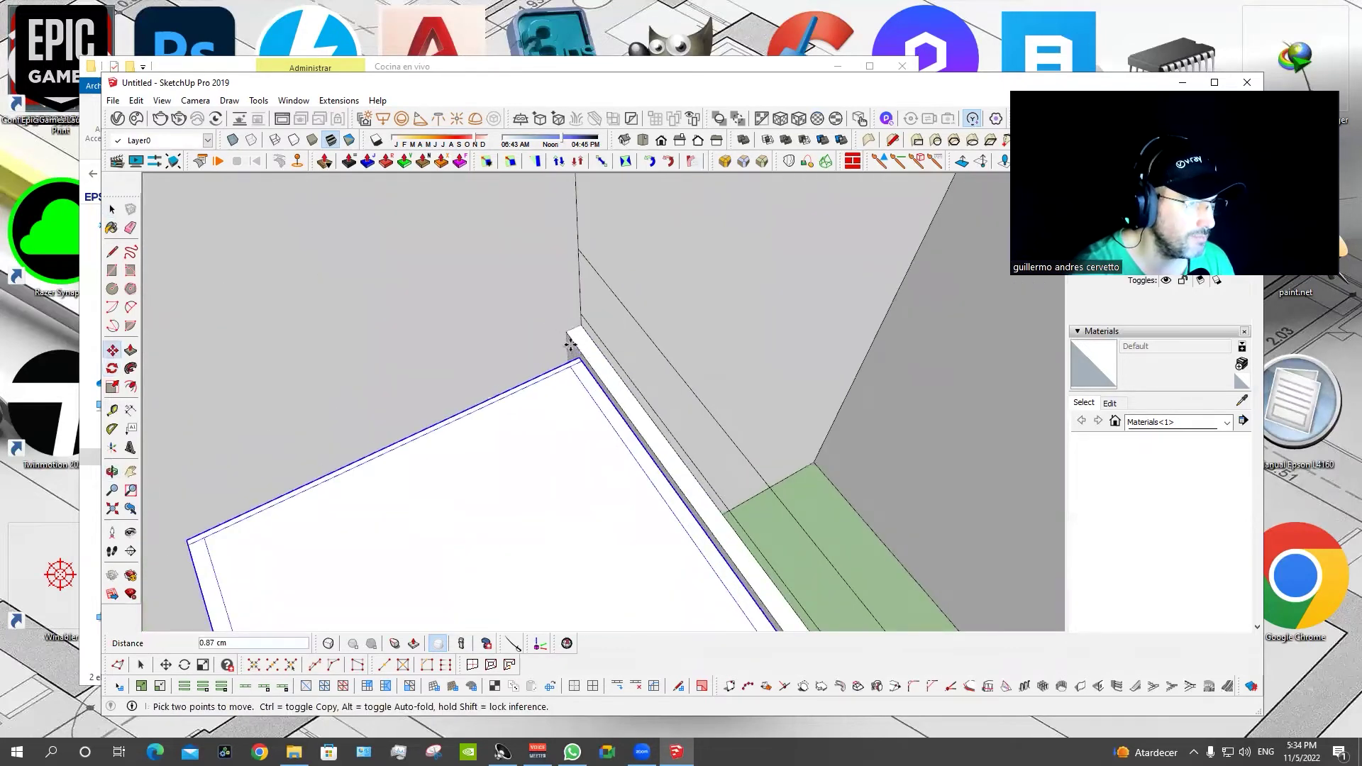
{"action": "left_click", "coordinate": [566, 334]}
{"action": "scroll", "coordinate": [562, 274], "scroll_direction": "down", "scroll_amount": 2}
{"action": "scroll", "coordinate": [553, 355], "scroll_direction": "down", "scroll_amount": 3}
{"action": "mouse_move", "coordinate": [541, 462]}
{"action": "middle_mouse_down"}
{"action": "mouse_move", "coordinate": [538, 274]}
{"action": "mouse_move", "coordinate": [574, 169]}
{"action": "middle_mouse_up"}
Scale the copied cabinet's width to 0.85 along green.
{"action": "key", "text": "s"}
{"action": "left_click_drag", "start_coordinate": [500, 383], "coordinate": [560, 550]}
{"action": "key", "text": "space"}
{"action": "middle_click_drag", "start_coordinate": [561, 550], "coordinate": [745, 476]}
{"action": "left_click", "coordinate": [709, 440]}
{"action": "key", "text": "q"}
{"action": "key", "text": "ctrl+z"}
Move the narrowed cabinet so its top corner snaps to the neighbouring cabinet top.
{"action": "middle_click_drag", "start_coordinate": [699, 547], "coordinate": [577, 565]}
{"action": "key", "text": "m"}
{"action": "scroll", "coordinate": [647, 350], "scroll_direction": "up", "scroll_amount": 3}
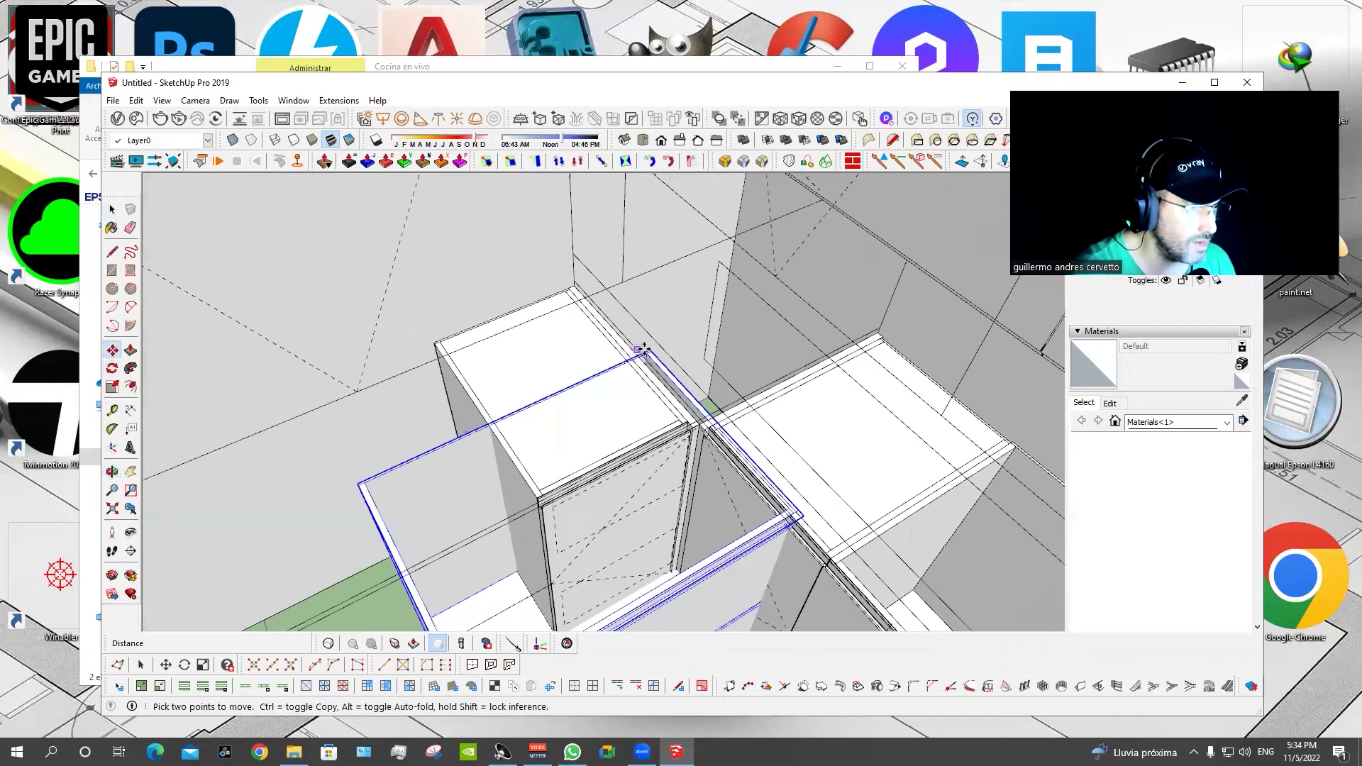
{"action": "scroll", "coordinate": [656, 349], "scroll_direction": "up", "scroll_amount": 3}
{"action": "left_click", "coordinate": [576, 344]}
{"action": "left_click", "coordinate": [274, 340]}
{"action": "scroll", "coordinate": [274, 340], "scroll_direction": "up", "scroll_amount": 3}
{"action": "middle_click_drag", "start_coordinate": [274, 340], "coordinate": [270, 342]}
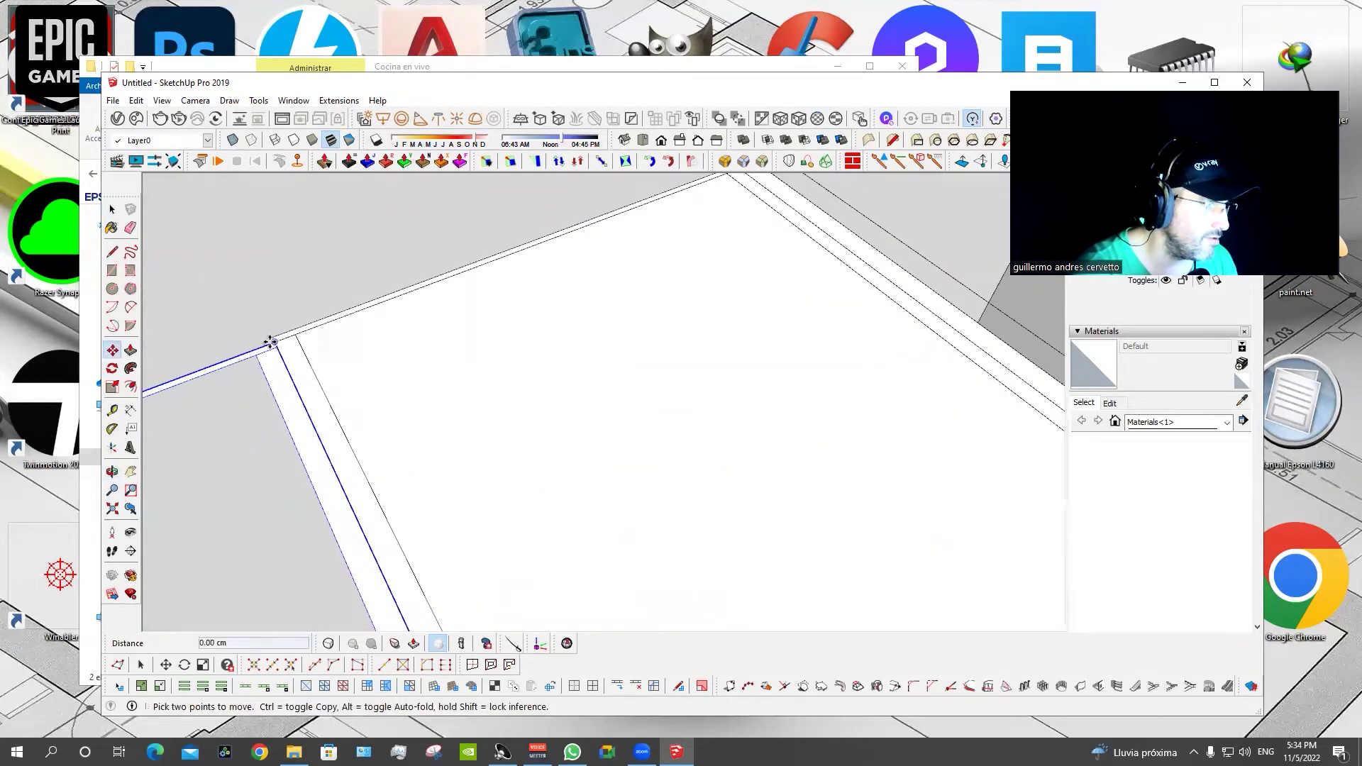
{"action": "scroll", "coordinate": [669, 234], "scroll_direction": "down", "scroll_amount": 5}
{"action": "mouse_move", "coordinate": [668, 235]}
{"action": "middle_mouse_down"}
{"action": "mouse_move", "coordinate": [683, 355]}
{"action": "mouse_move", "coordinate": [568, 379]}
{"action": "mouse_move", "coordinate": [596, 317]}
{"action": "middle_mouse_up"}
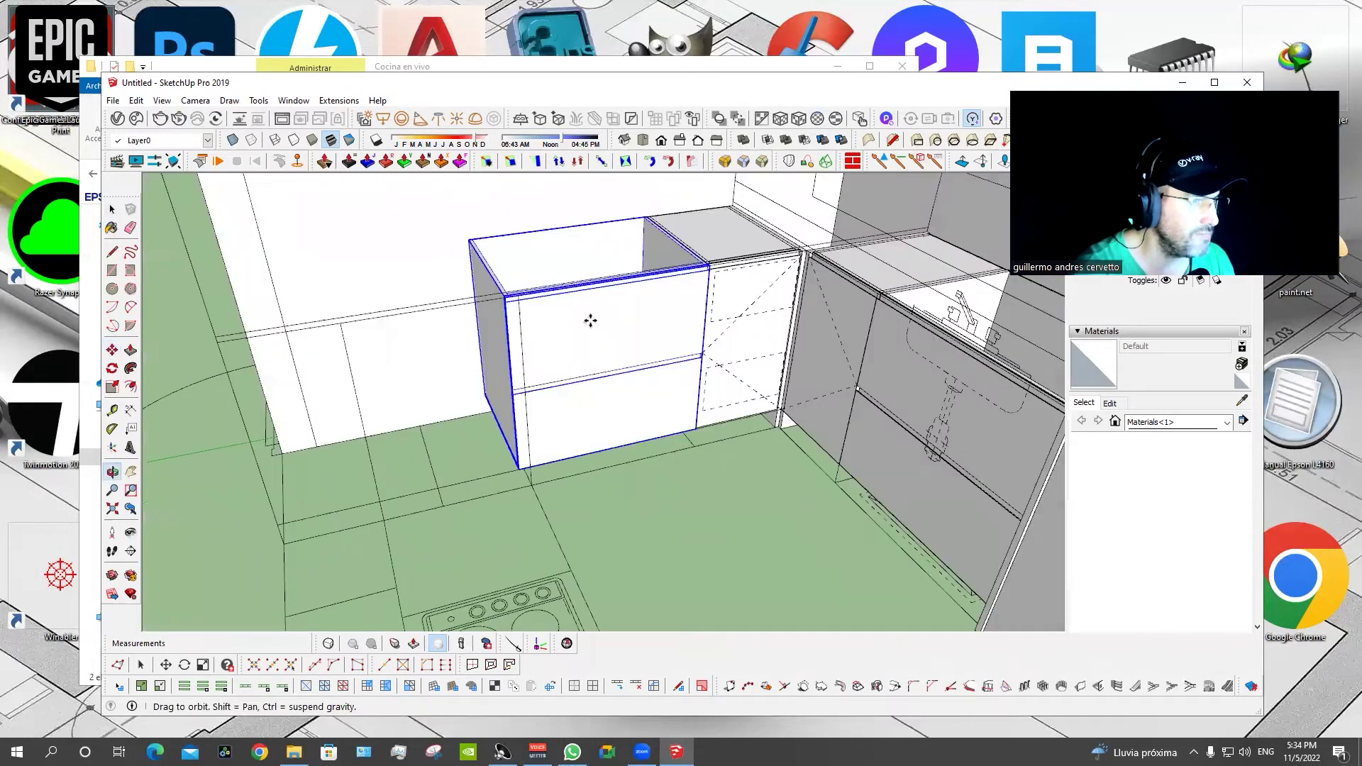
Copy the side panel to the front of the new cabinet.
{"action": "scroll", "coordinate": [788, 425], "scroll_direction": "up", "scroll_amount": 2}
{"action": "scroll", "coordinate": [785, 426], "scroll_direction": "up", "scroll_amount": 3}
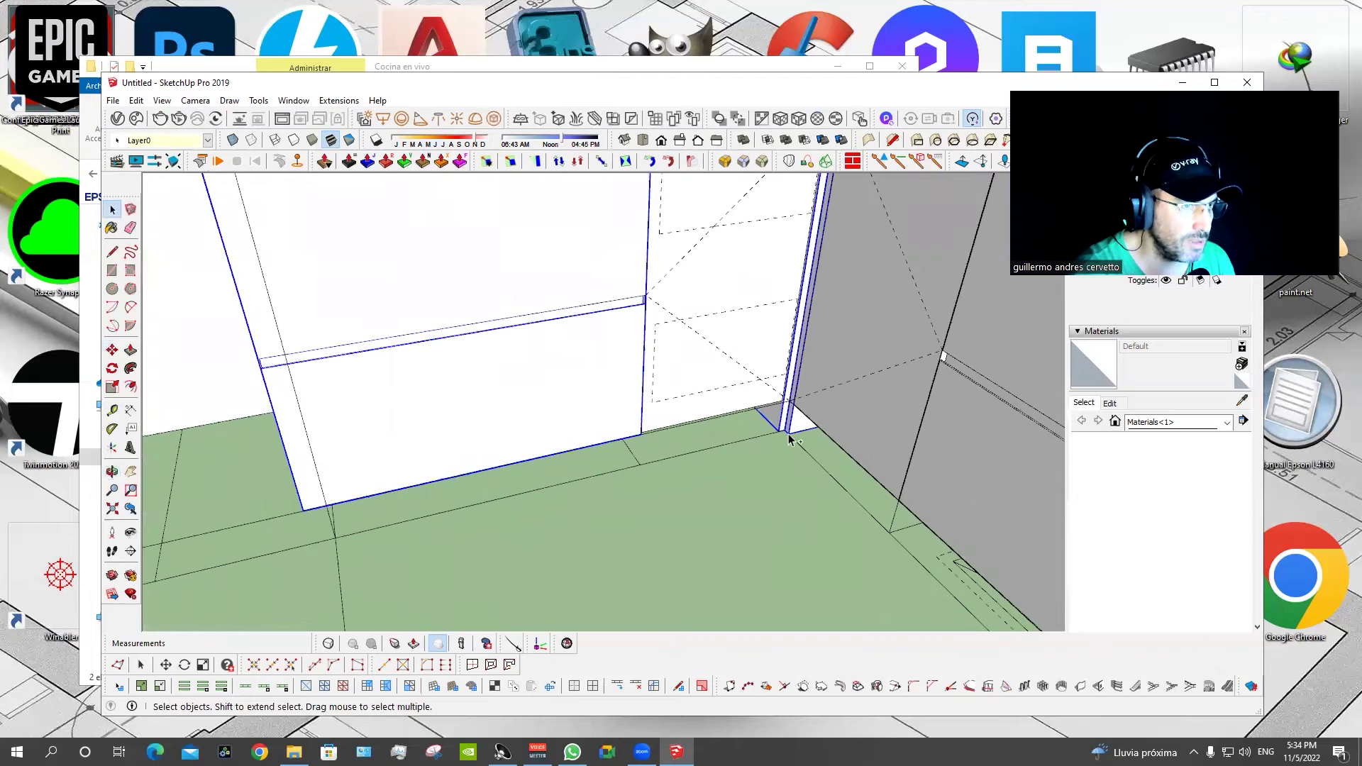
{"action": "scroll", "coordinate": [790, 440], "scroll_direction": "down", "scroll_amount": 3}
{"action": "left_click", "coordinate": [688, 429]}
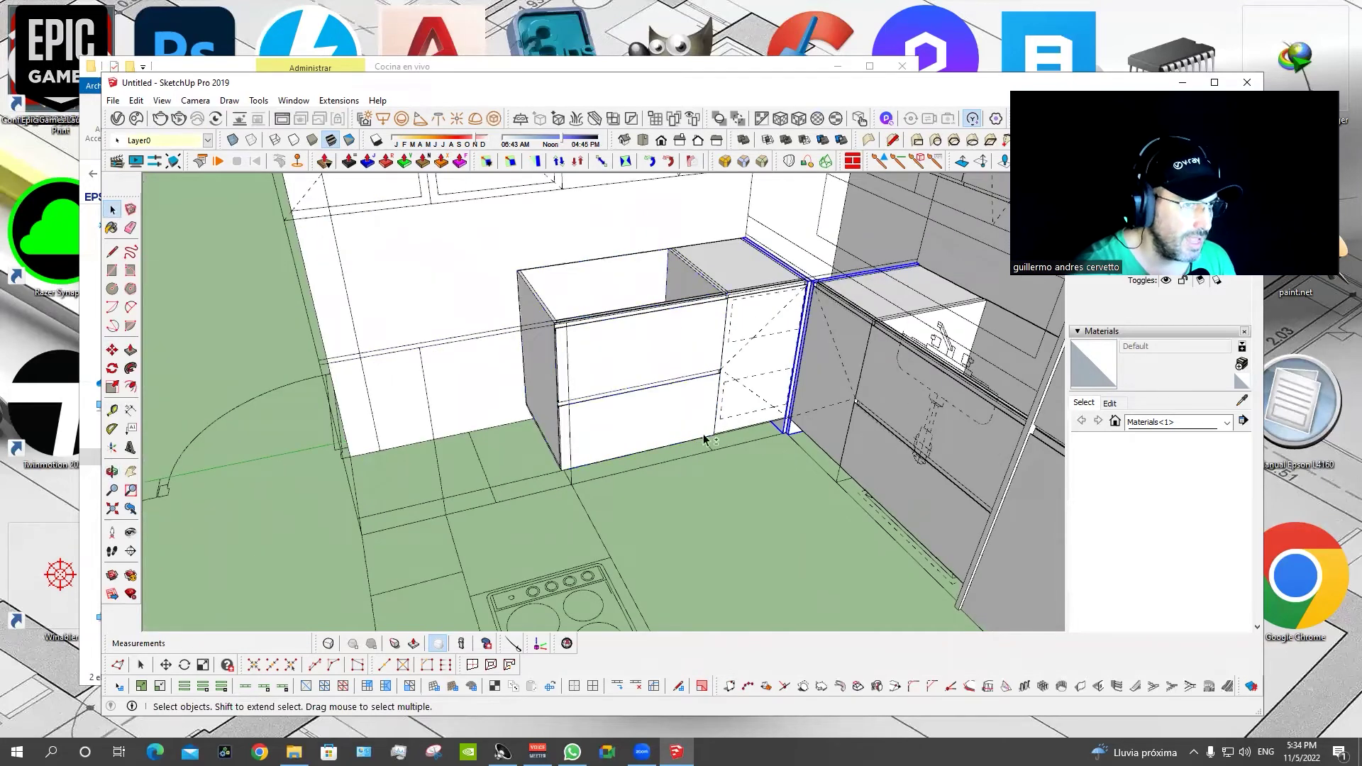
{"action": "key", "text": "m"}
{"action": "key", "text": "ctrl"}
{"action": "left_click", "coordinate": [785, 445]}
{"action": "left_click", "coordinate": [505, 564]}
Rotate the copied panel 90° and set it flush against the cabinet's left end.
{"action": "key", "text": "q"}
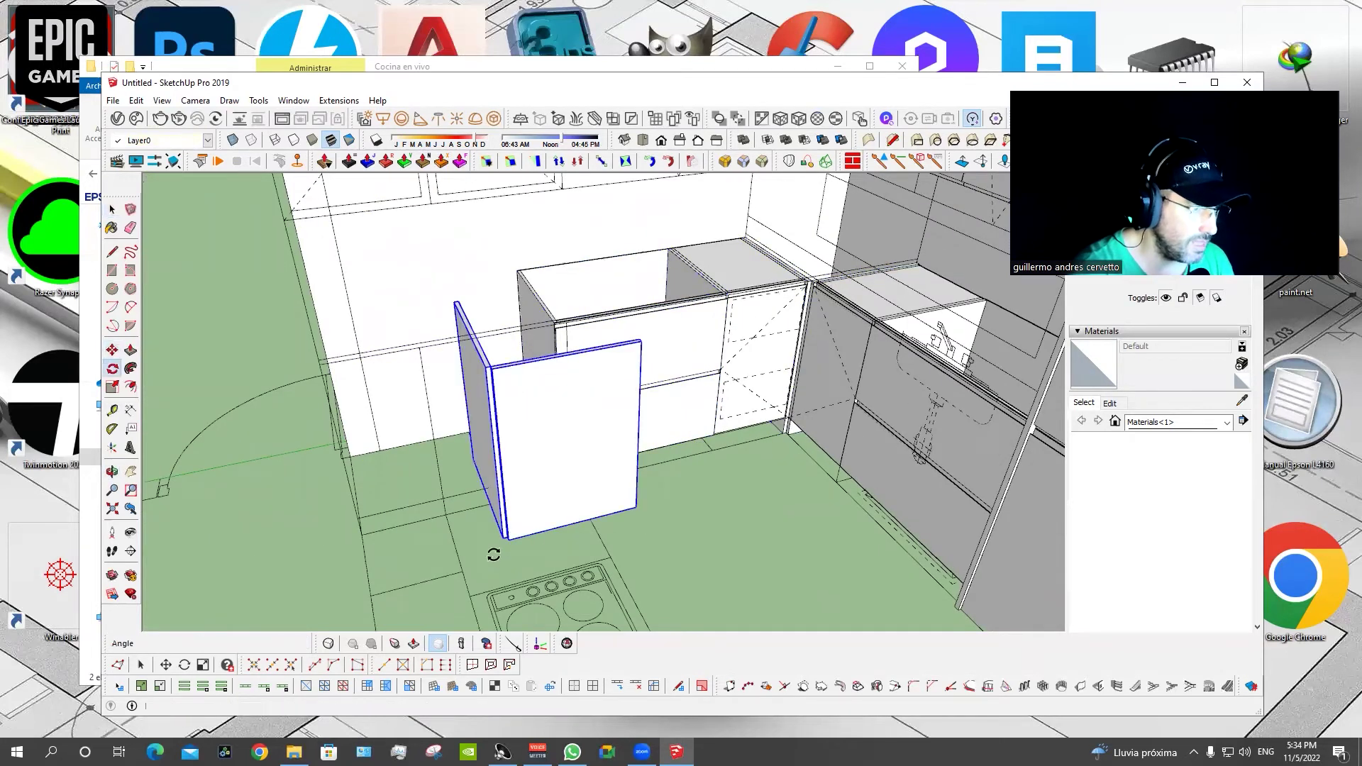
{"action": "left_click", "coordinate": [508, 553]}
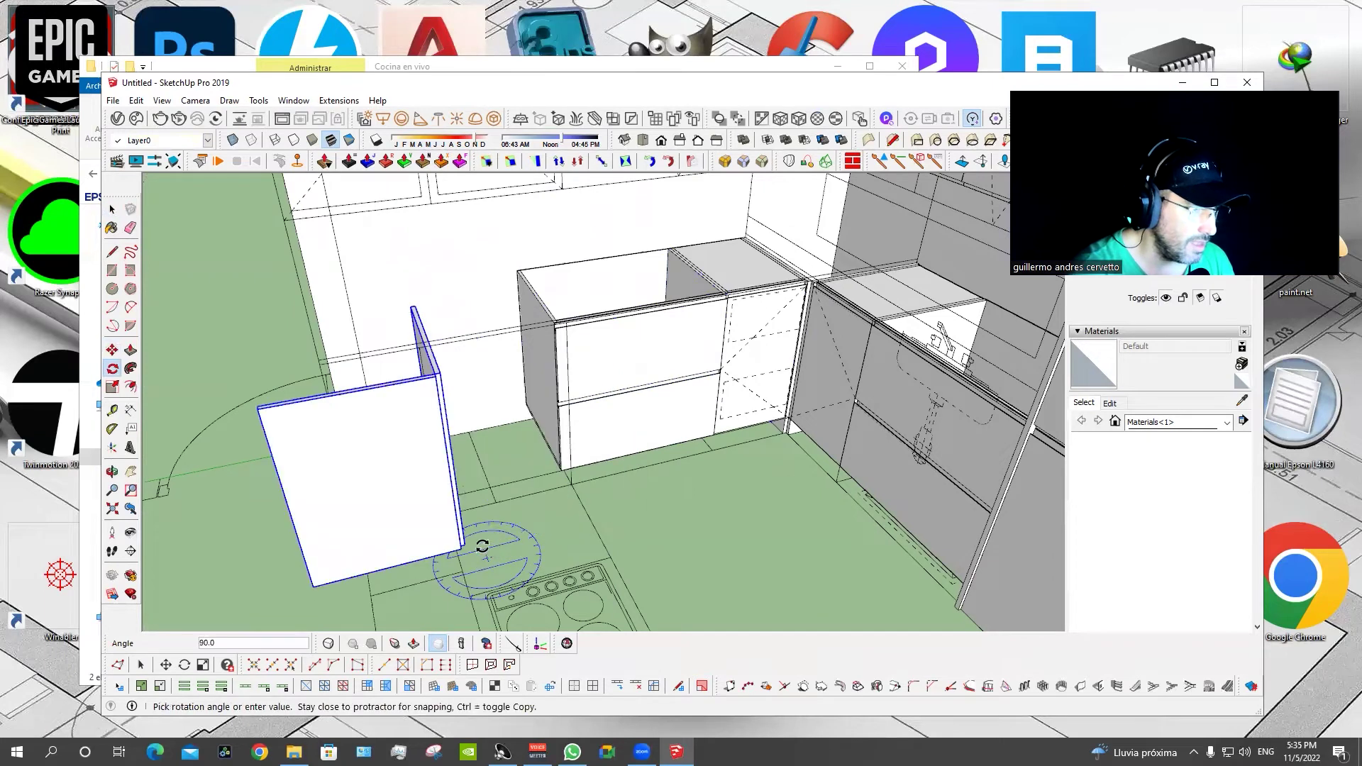
{"action": "key", "text": "m"}
{"action": "mouse_move", "coordinate": [490, 560]}
{"action": "middle_mouse_down"}
{"action": "mouse_move", "coordinate": [365, 572]}
{"action": "mouse_move", "coordinate": [423, 520]}
{"action": "middle_mouse_up"}
{"action": "scroll", "coordinate": [423, 519], "scroll_direction": "up", "scroll_amount": 3}
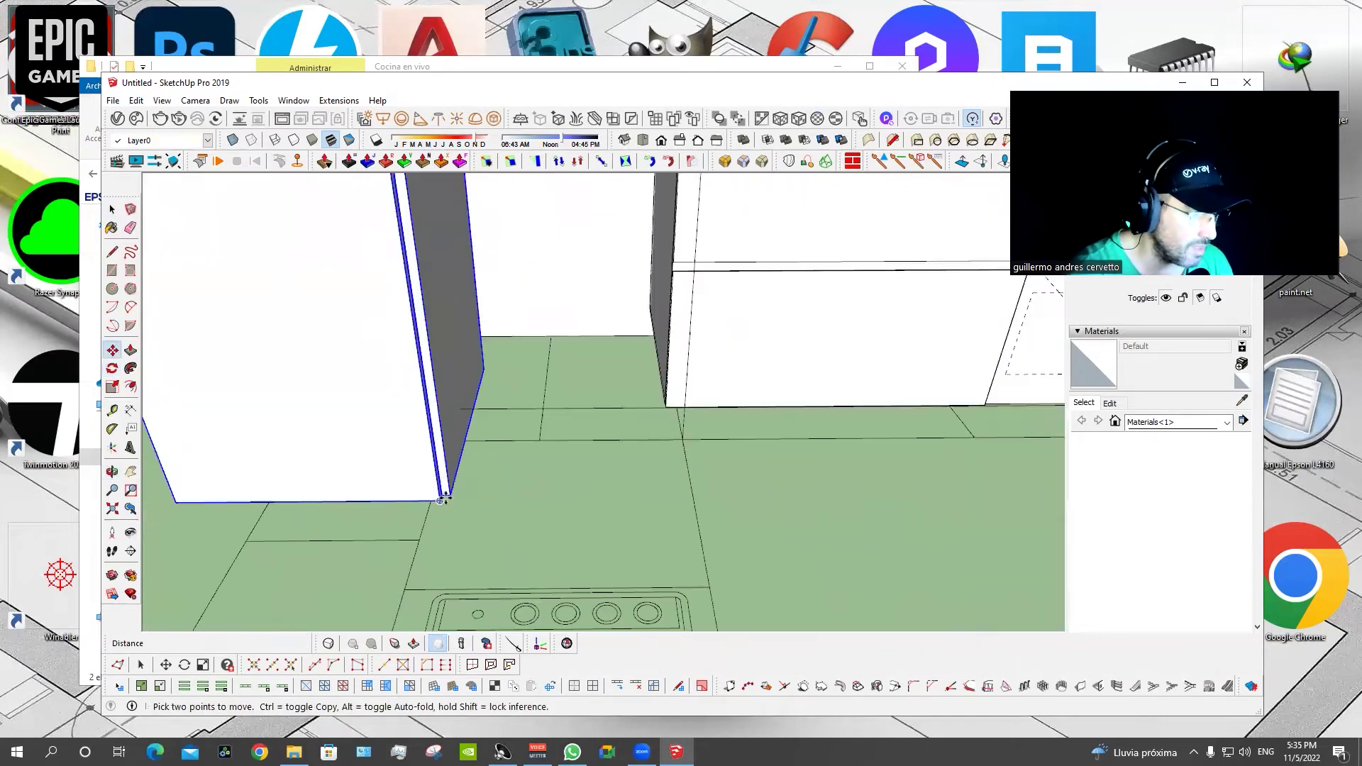
{"action": "scroll", "coordinate": [422, 519], "scroll_direction": "up", "scroll_amount": 3}
{"action": "mouse_move", "coordinate": [779, 425]}
{"action": "middle_mouse_down"}
{"action": "mouse_move", "coordinate": [459, 446]}
{"action": "mouse_move", "coordinate": [518, 398]}
{"action": "middle_mouse_up"}
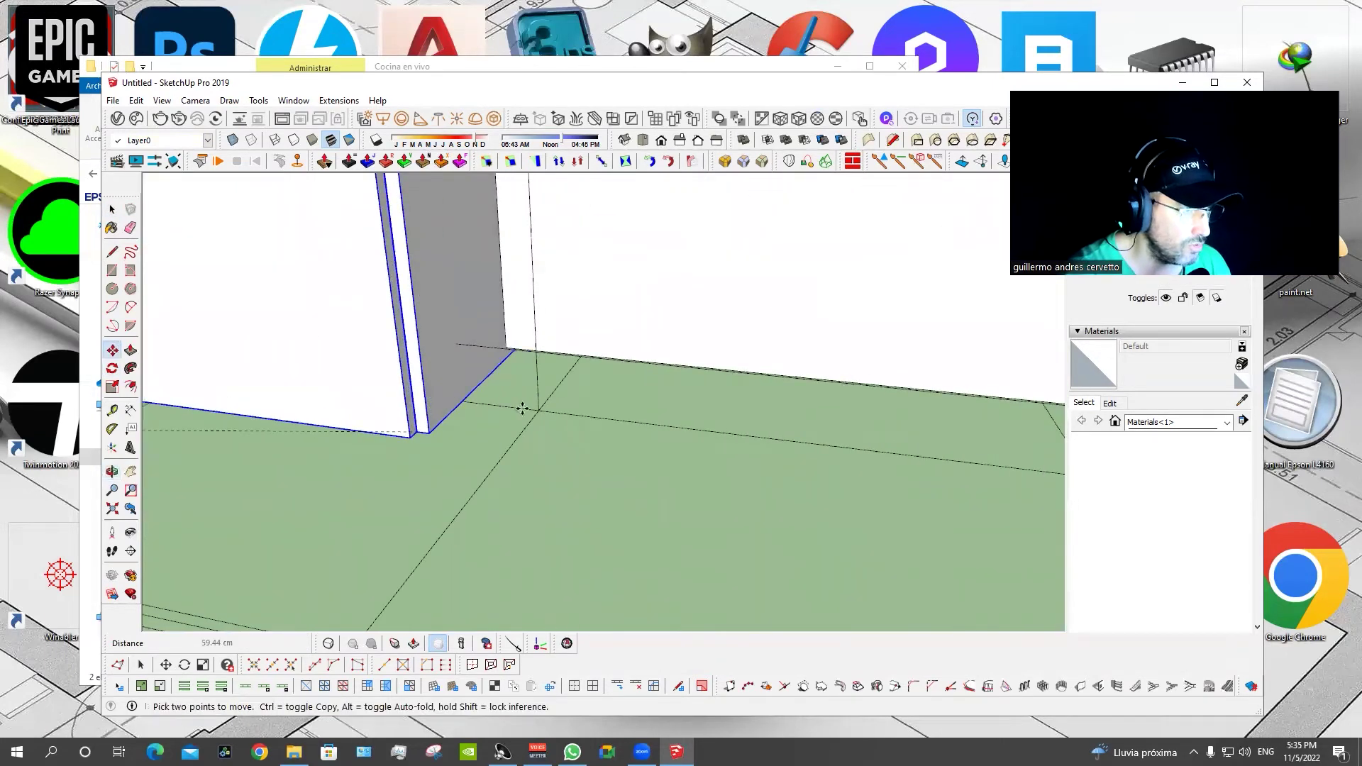
{"action": "left_click", "coordinate": [538, 408]}
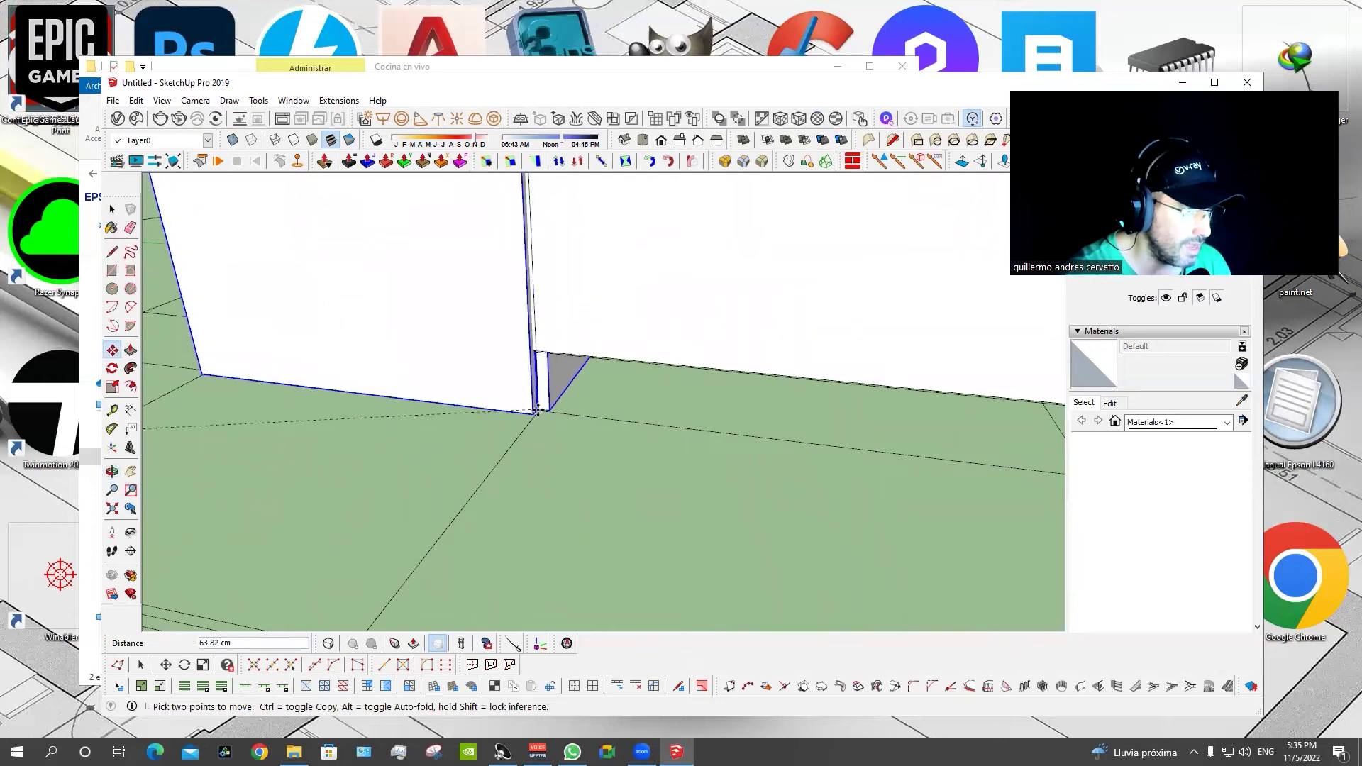
{"action": "left_click", "coordinate": [539, 406]}
{"action": "scroll", "coordinate": [596, 474], "scroll_direction": "down", "scroll_amount": 2}
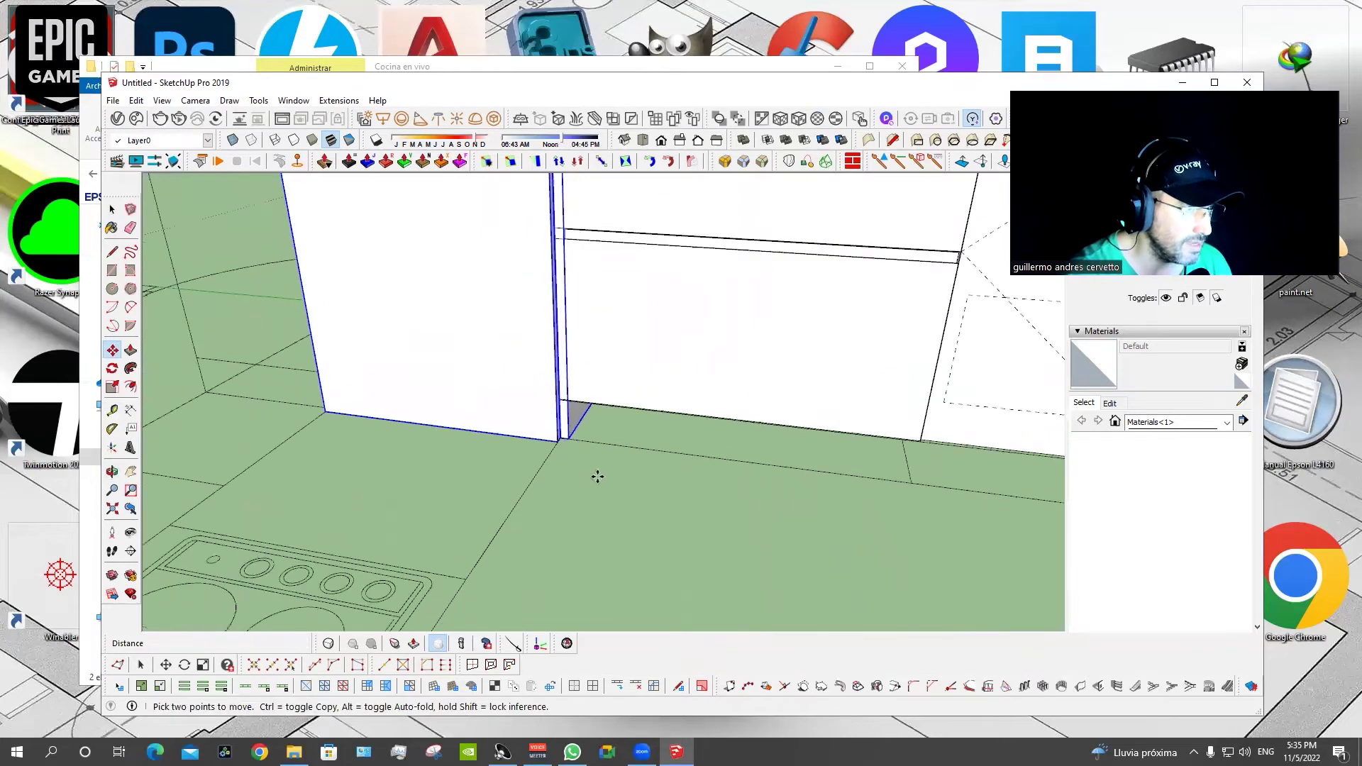
{"action": "scroll", "coordinate": [598, 471], "scroll_direction": "down", "scroll_amount": 2}
{"action": "key", "text": "space"}
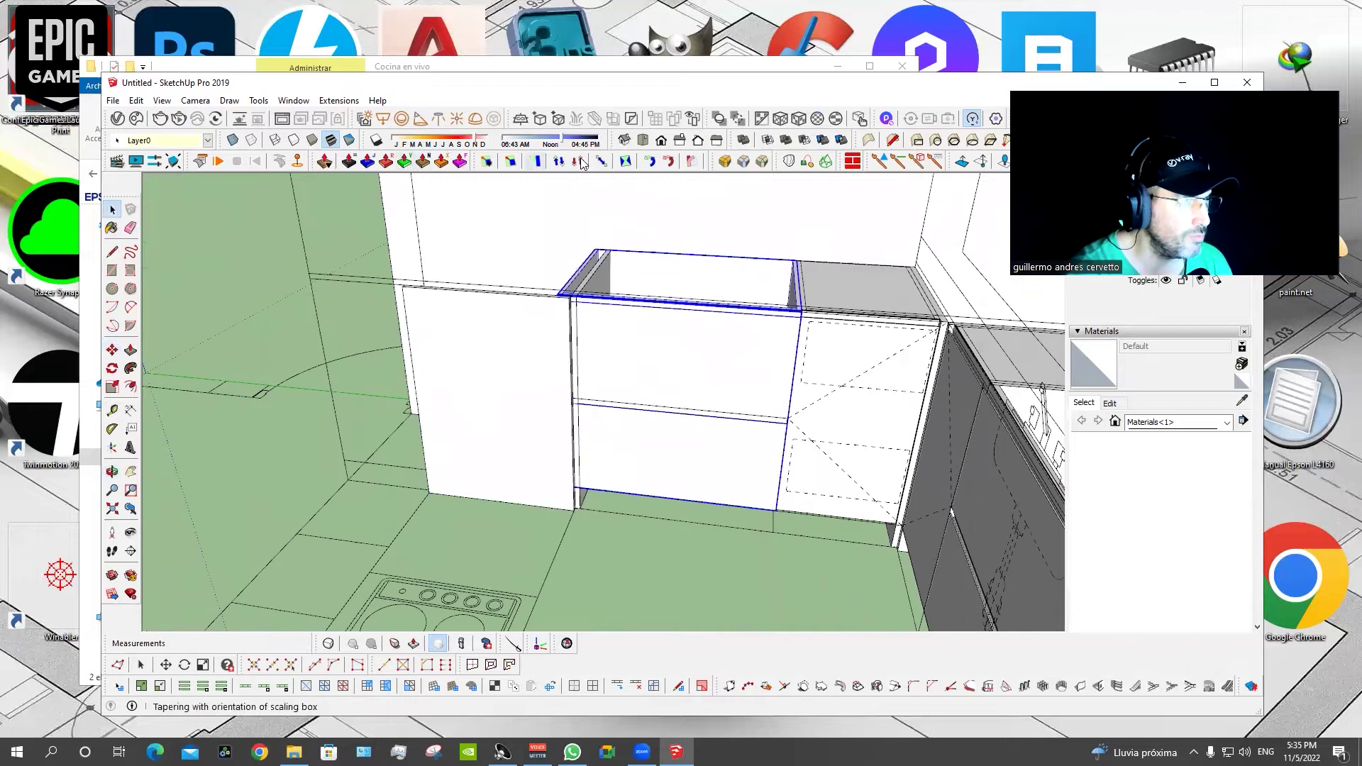
With X-ray on, scale the new cabinet to 0.92 along green.
{"action": "key", "text": "c"}
{"action": "key", "text": "space"}
{"action": "key", "text": "s"}
{"action": "key", "text": "x"}
{"action": "left_click_drag", "start_coordinate": [596, 365], "coordinate": [582, 506]}
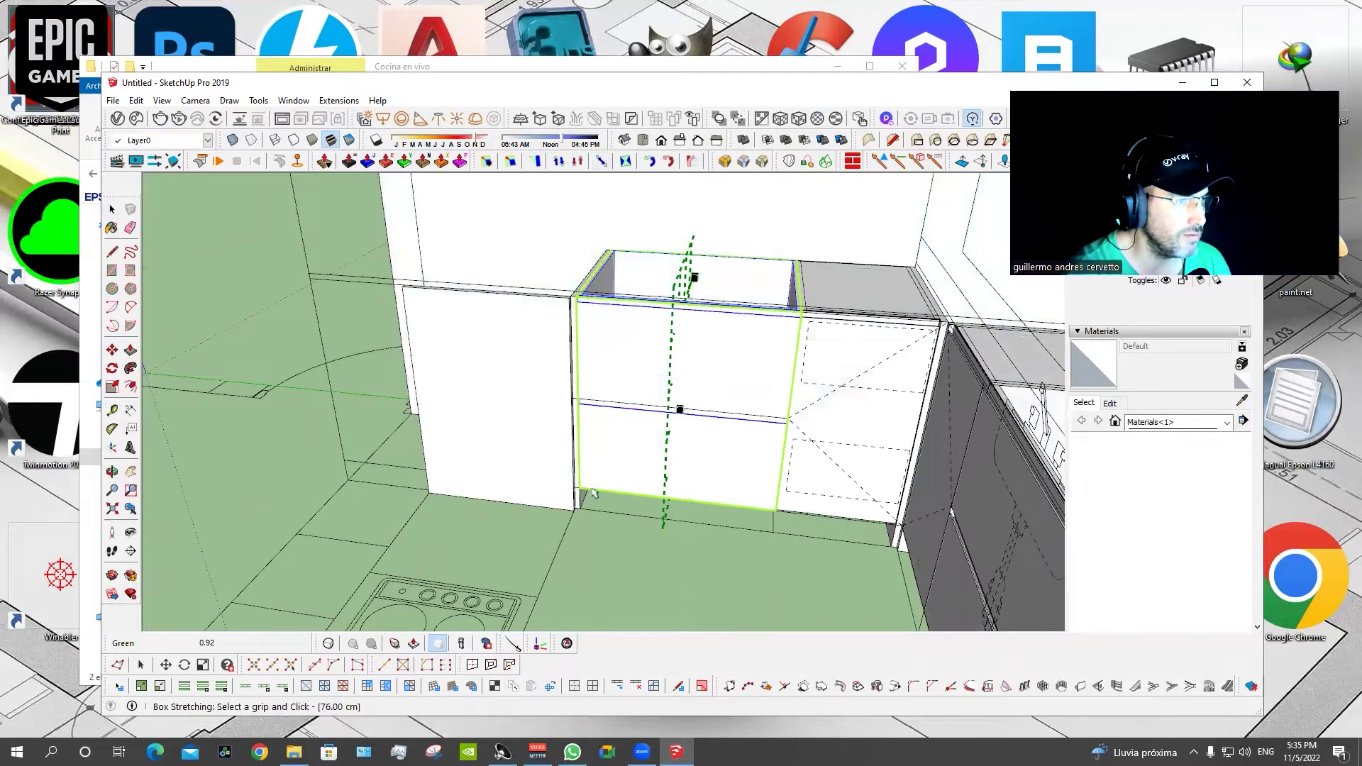
{"action": "mouse_move", "coordinate": [580, 512]}
{"action": "middle_mouse_down"}
{"action": "mouse_move", "coordinate": [860, 369]}
{"action": "mouse_move", "coordinate": [644, 382]}
{"action": "middle_mouse_up"}
{"action": "key", "text": "x"}
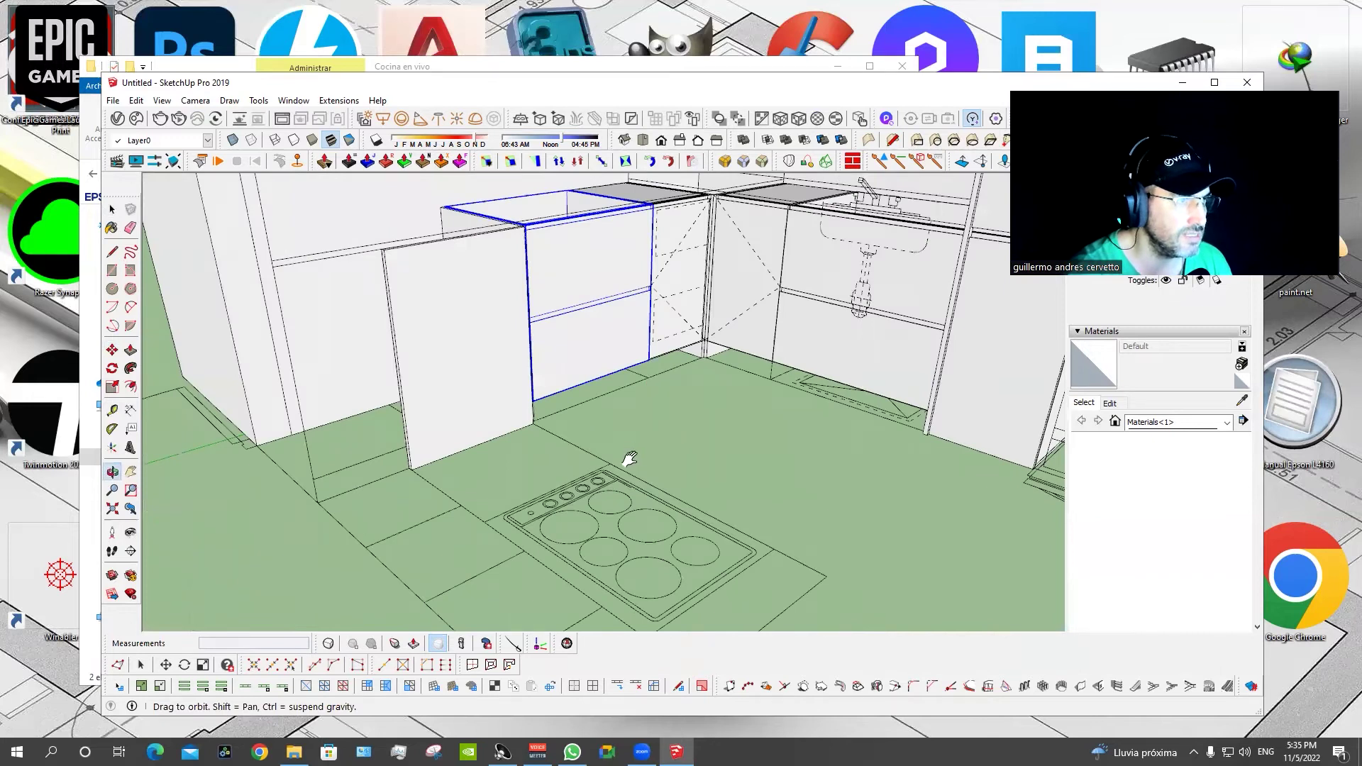
{"action": "scroll", "coordinate": [650, 458], "scroll_direction": "down", "scroll_amount": 2}
{"action": "scroll", "coordinate": [650, 458], "scroll_direction": "down", "scroll_amount": 3}
{"action": "scroll", "coordinate": [650, 457], "scroll_direction": "down", "scroll_amount": 4}
Place a guide 40 cm from the upper wall cabinet's corner.
{"action": "mouse_move", "coordinate": [547, 486]}
{"action": "middle_mouse_down"}
{"action": "mouse_move", "coordinate": [528, 490]}
{"action": "mouse_move", "coordinate": [563, 489]}
{"action": "middle_mouse_up"}
{"action": "middle_click_drag", "start_coordinate": [648, 503], "coordinate": [663, 378]}
{"action": "scroll", "coordinate": [675, 302], "scroll_direction": "up", "scroll_amount": 3}
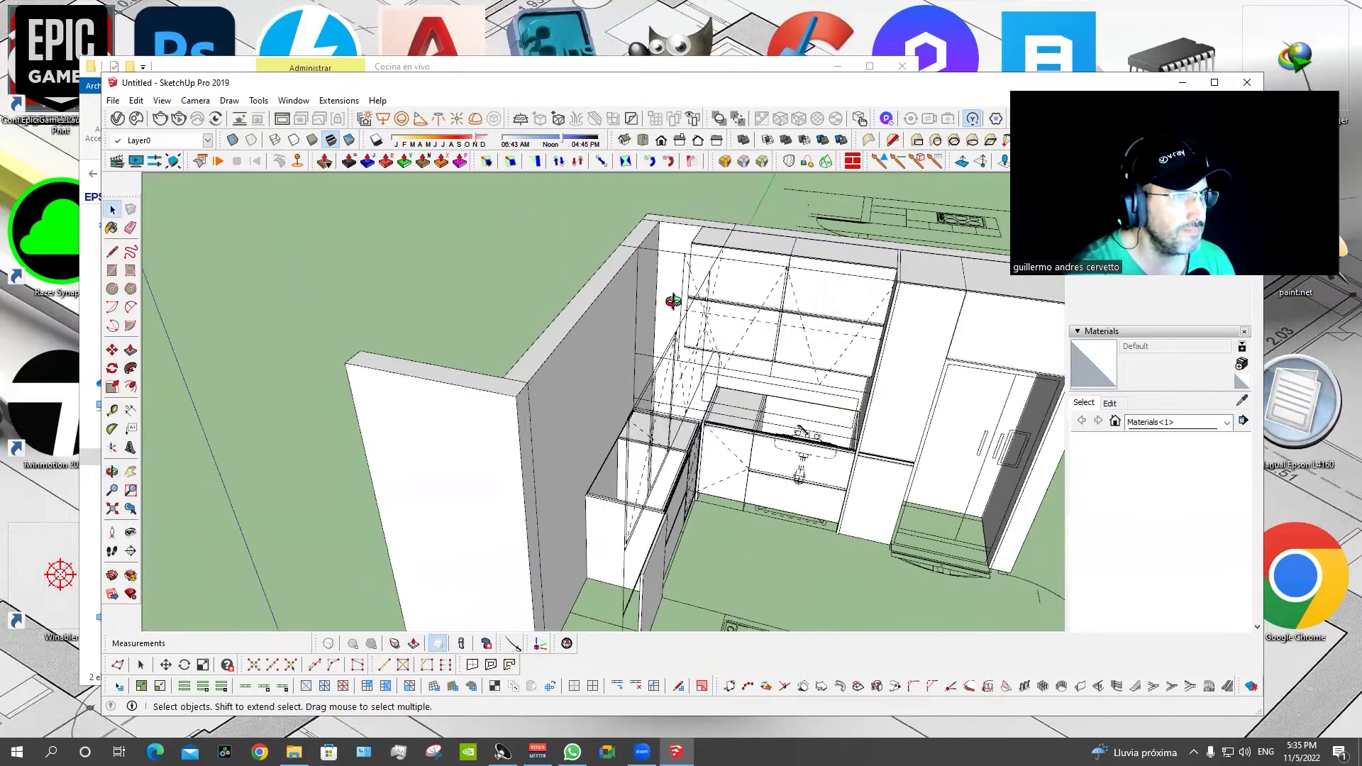
{"action": "middle_click_drag", "start_coordinate": [675, 302], "coordinate": [617, 378]}
{"action": "scroll", "coordinate": [643, 361], "scroll_direction": "up", "scroll_amount": 2}
{"action": "scroll", "coordinate": [643, 361], "scroll_direction": "up", "scroll_amount": 1}
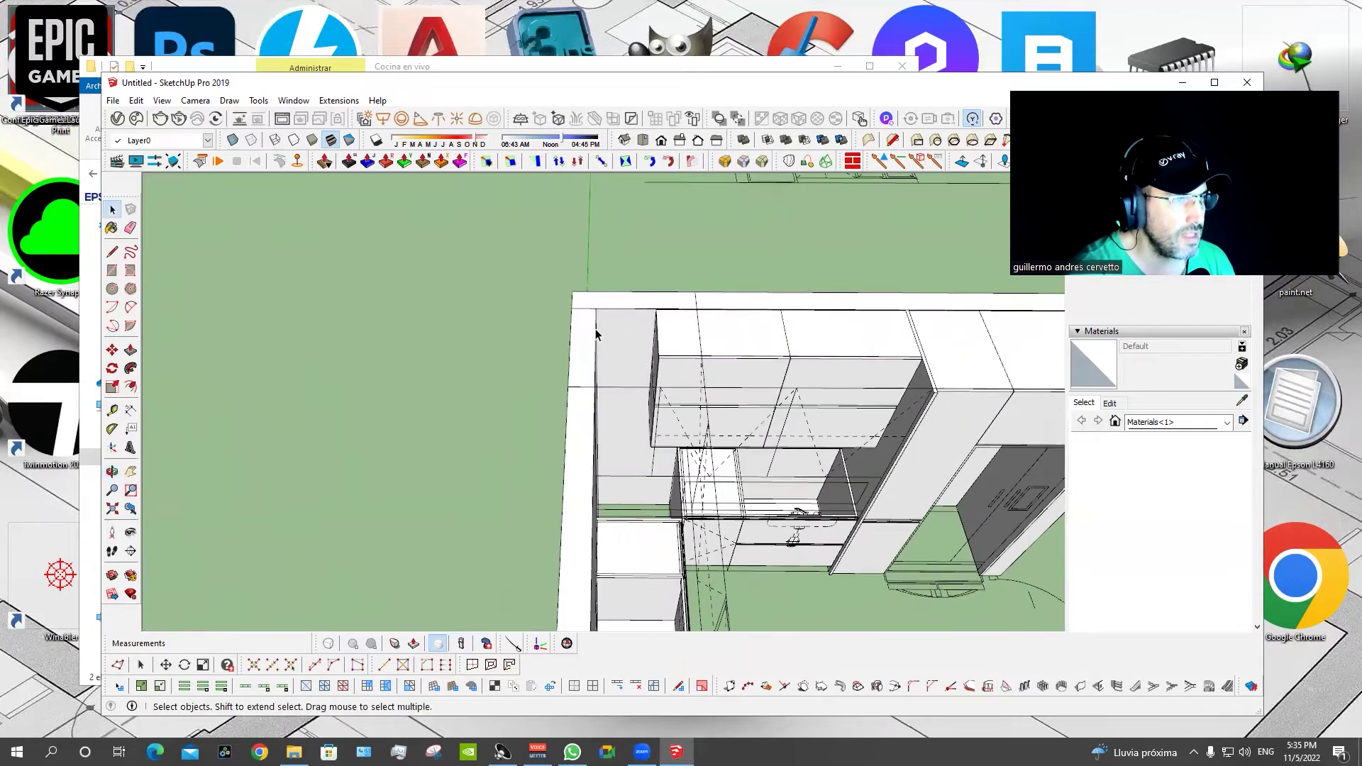
{"action": "scroll", "coordinate": [596, 333], "scroll_direction": "up", "scroll_amount": 1}
{"action": "key", "text": "t"}
{"action": "left_click", "coordinate": [596, 328]}
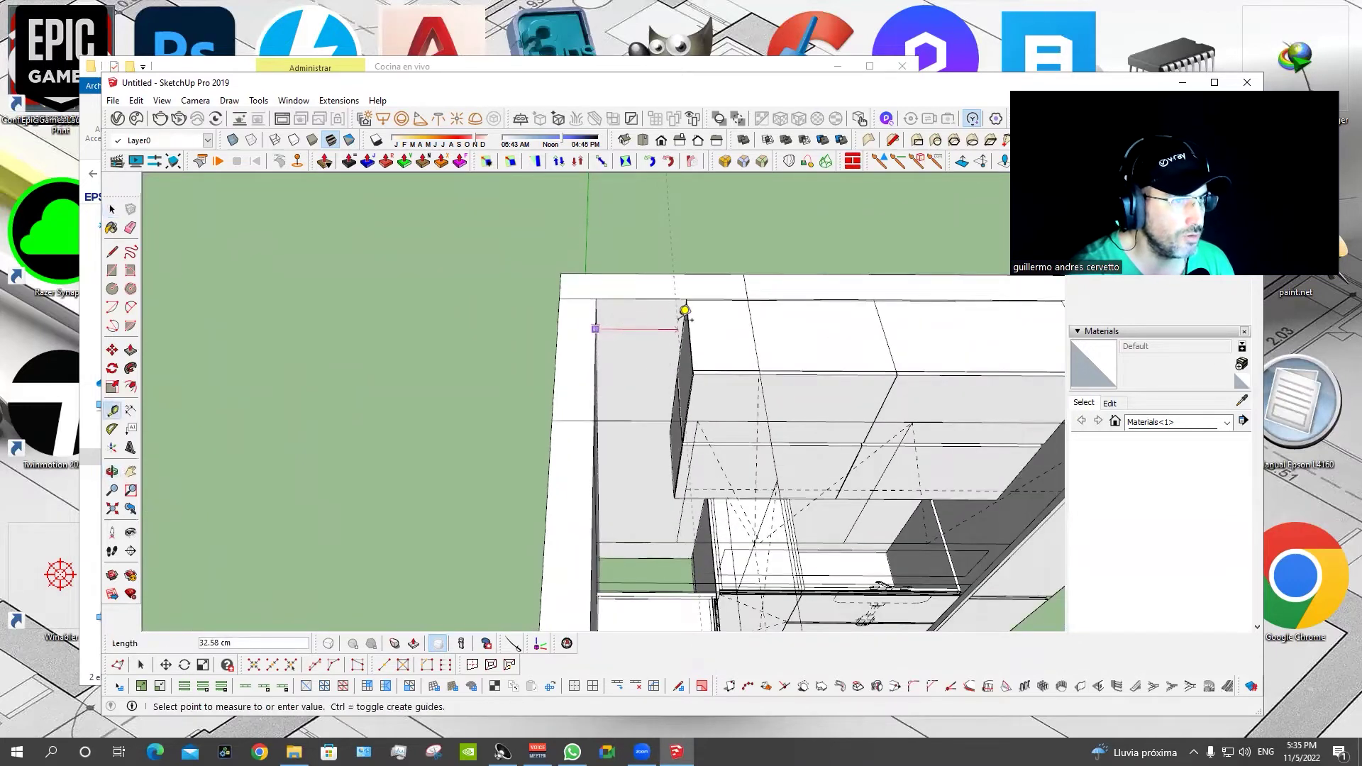
{"action": "type", "text": "40"}
{"action": "key", "text": "Return"}
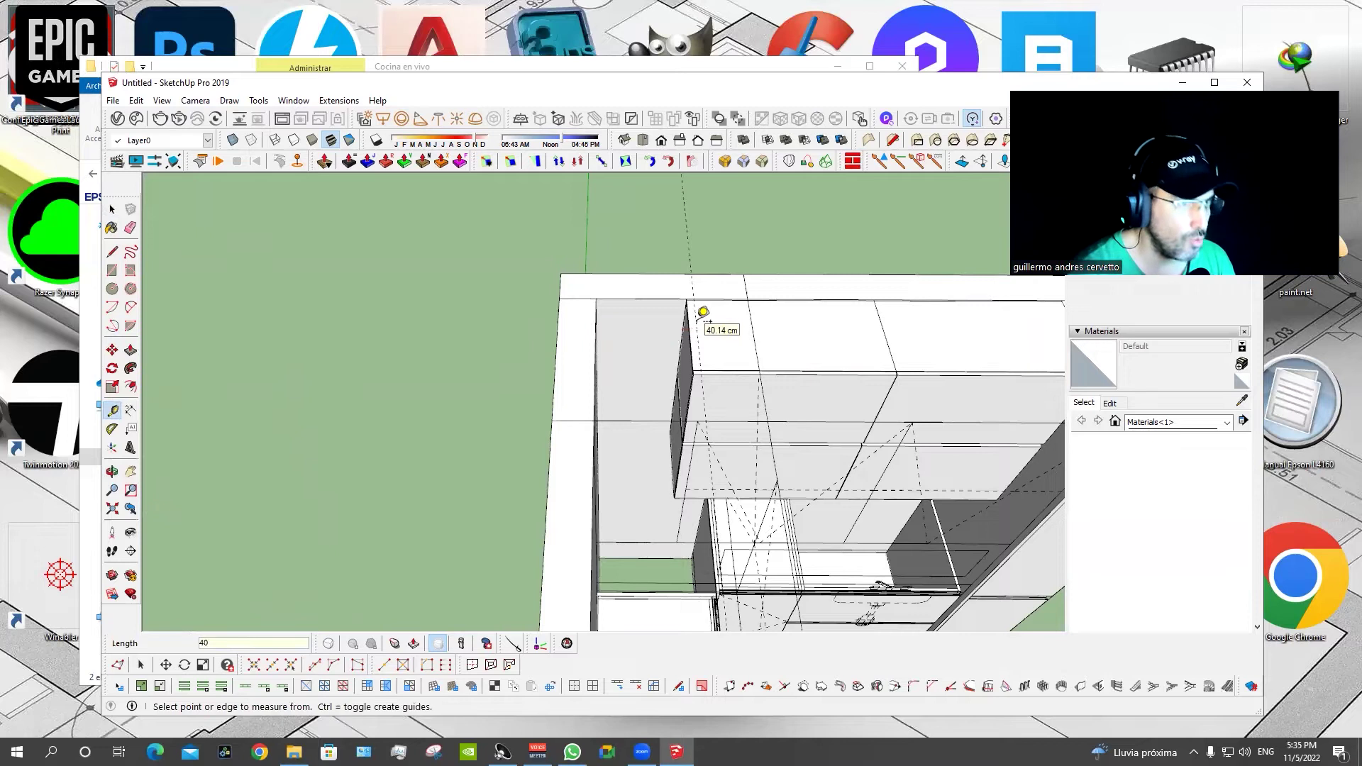
Add guides at 2 cm and 40 cm offsets from the cabinet's top edge.
{"action": "mouse_move", "coordinate": [739, 368]}
{"action": "middle_mouse_down"}
{"action": "mouse_move", "coordinate": [599, 428]}
{"action": "mouse_move", "coordinate": [594, 282]}
{"action": "mouse_move", "coordinate": [572, 301]}
{"action": "mouse_move", "coordinate": [557, 289]}
{"action": "middle_mouse_up"}
{"action": "key", "text": "space"}
{"action": "key", "text": "t"}
{"action": "left_click", "coordinate": [560, 284]}
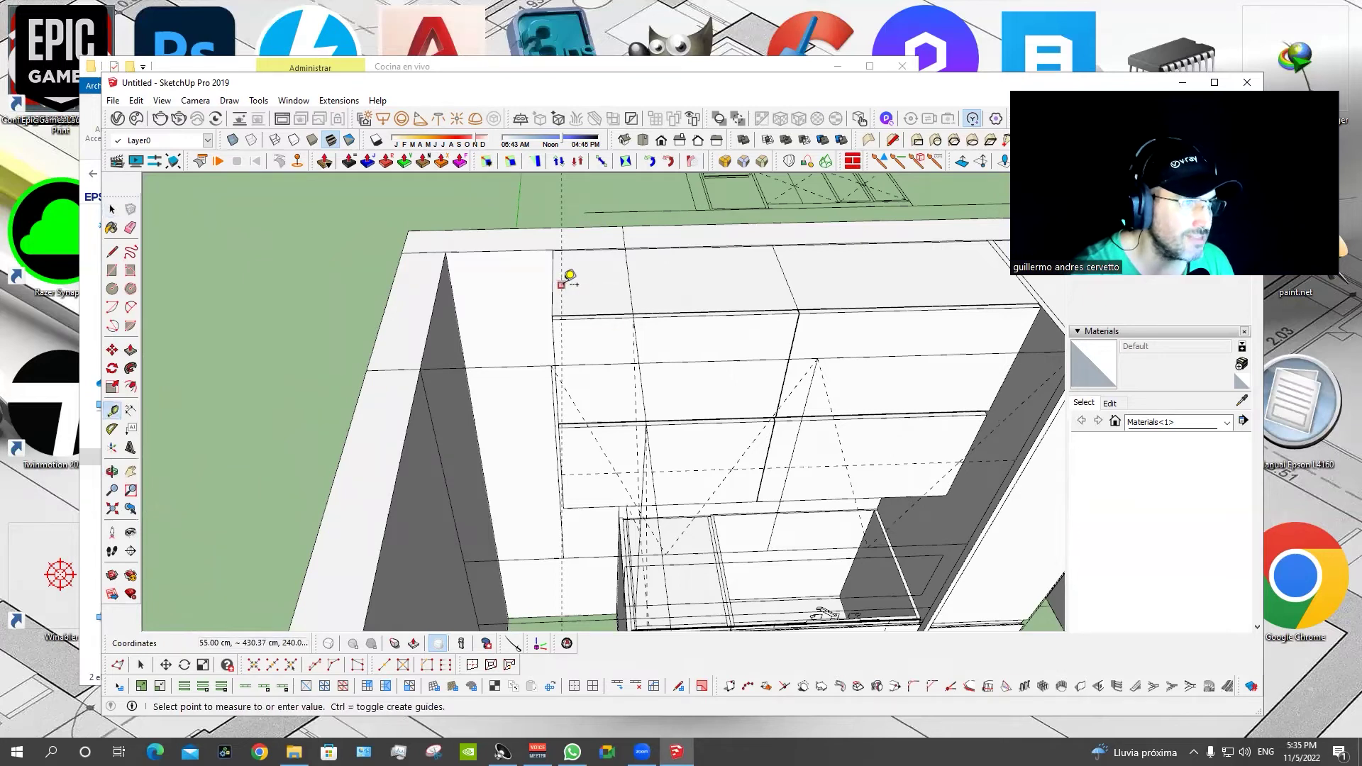
{"action": "left_click", "coordinate": [587, 275]}
{"action": "type", "text": "2876.4 cm²"}
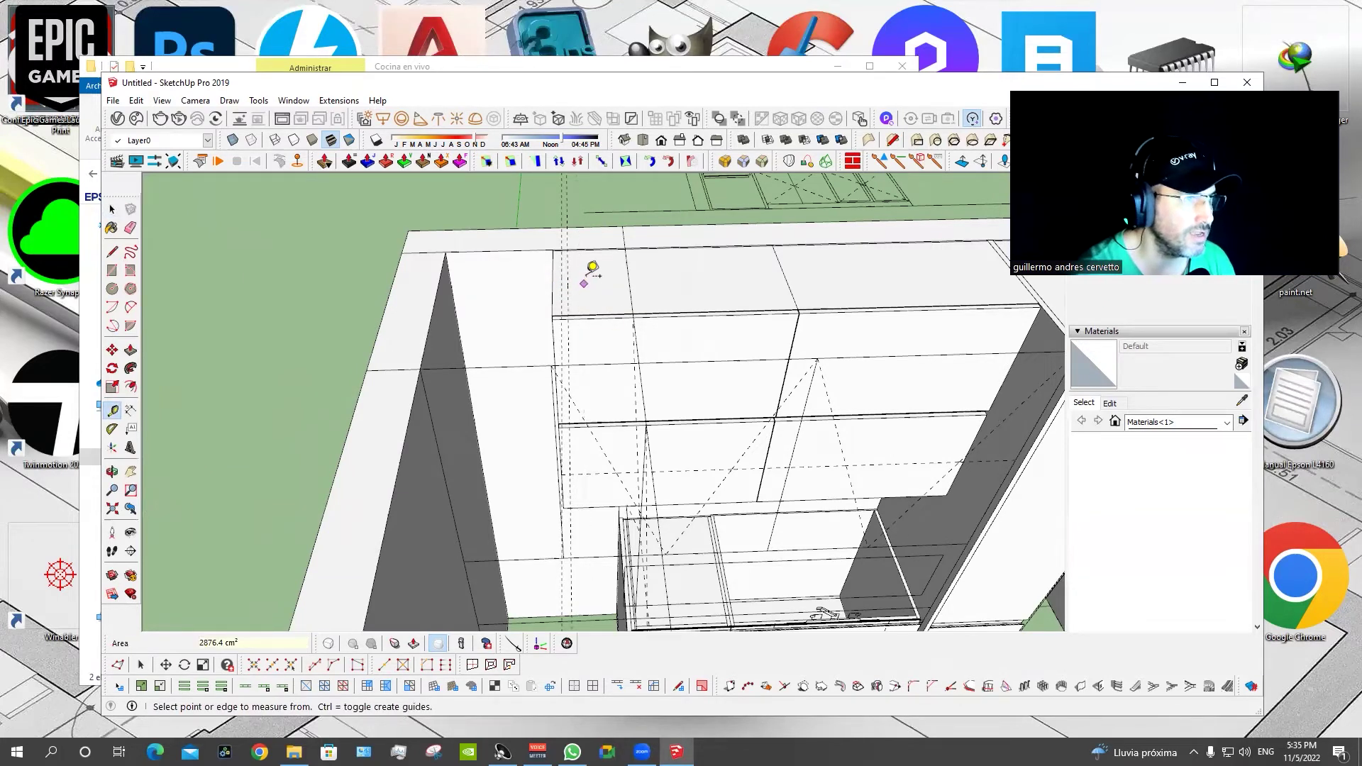
{"action": "left_click", "coordinate": [469, 247]}
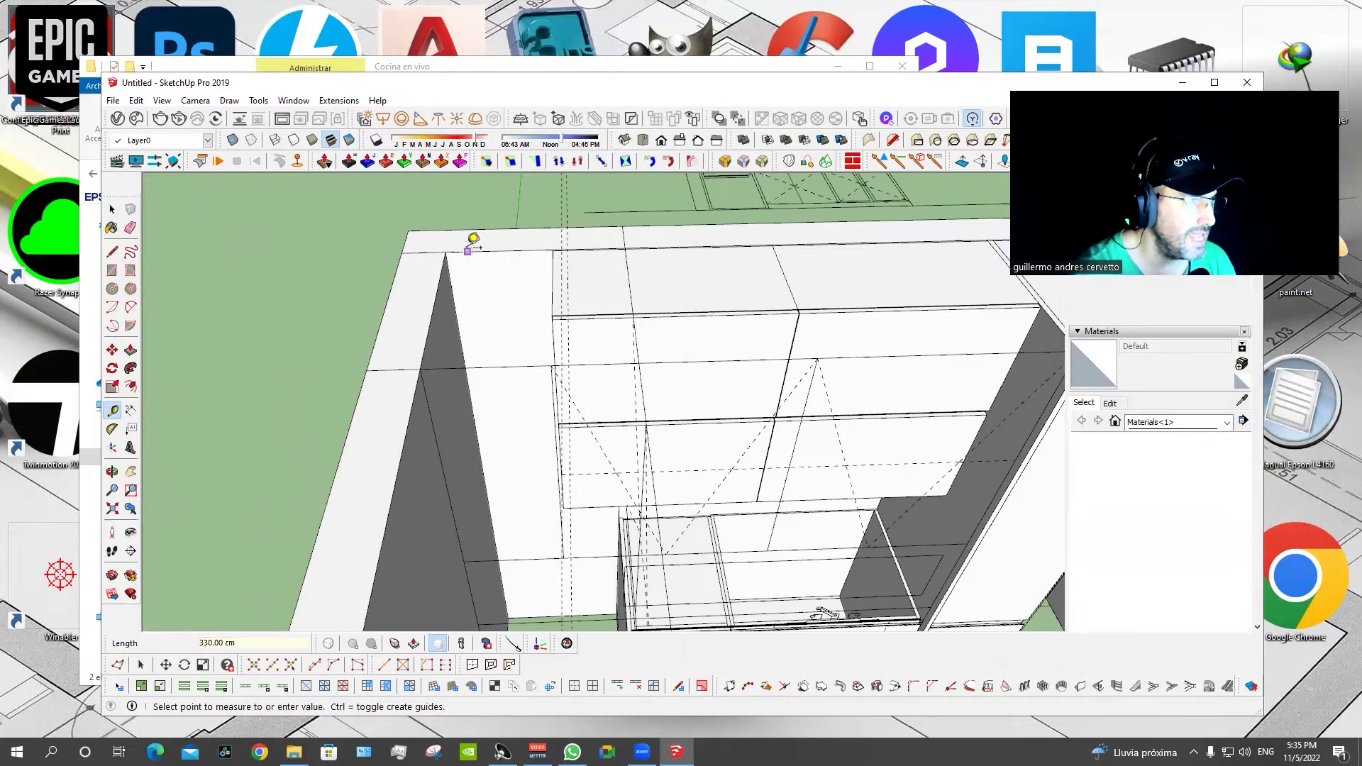
{"action": "key", "text": "Return"}
{"action": "left_click", "coordinate": [412, 323]}
{"action": "key", "text": "Return"}
{"action": "key", "text": "space"}
Select the upper wall cabinet with its adjacent section and bring up Scale grips.
{"action": "middle_click_drag", "start_coordinate": [644, 379], "coordinate": [662, 428]}
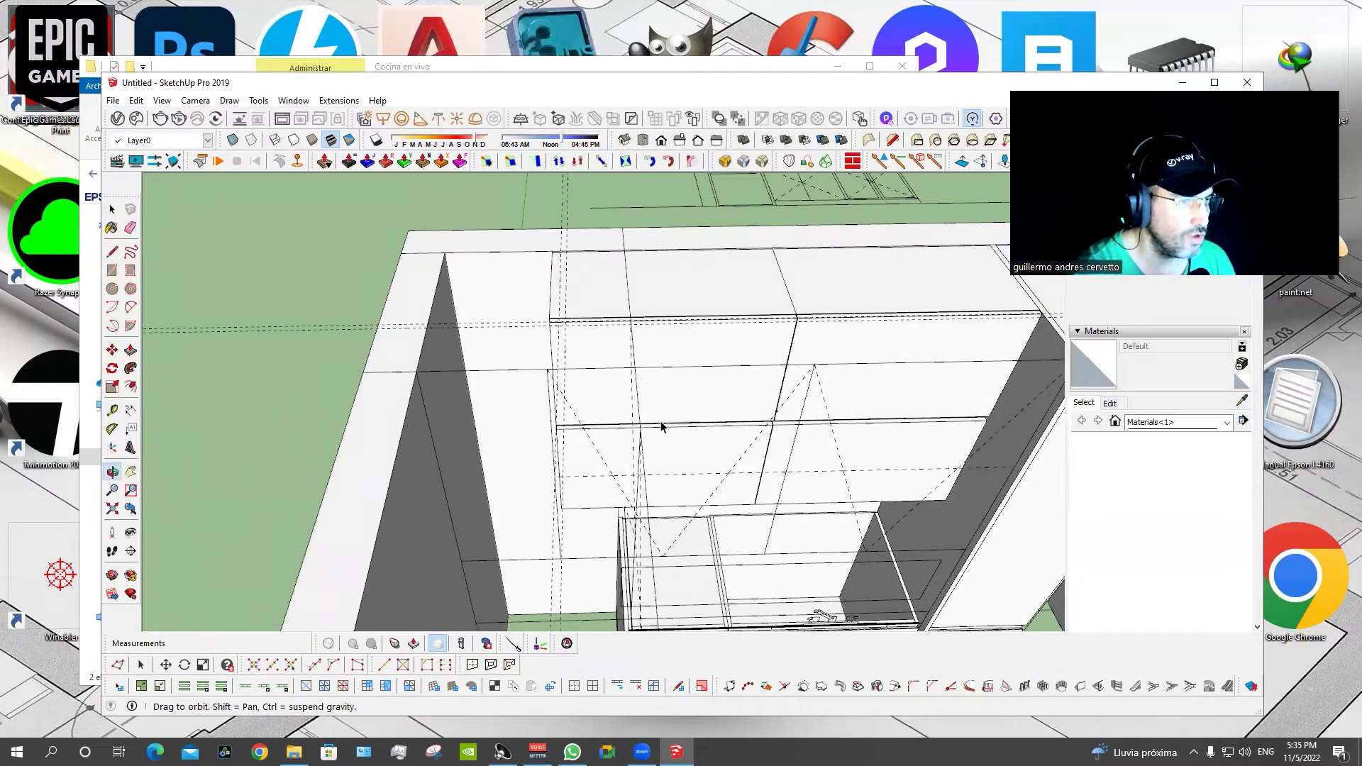
{"action": "left_click", "coordinate": [688, 424]}
{"action": "double_click", "coordinate": [703, 419]}
{"action": "left_click", "coordinate": [897, 399], "text": "ctrl"}
{"action": "middle_click_drag", "start_coordinate": [704, 387], "coordinate": [590, 406]}
{"action": "key", "text": "s"}
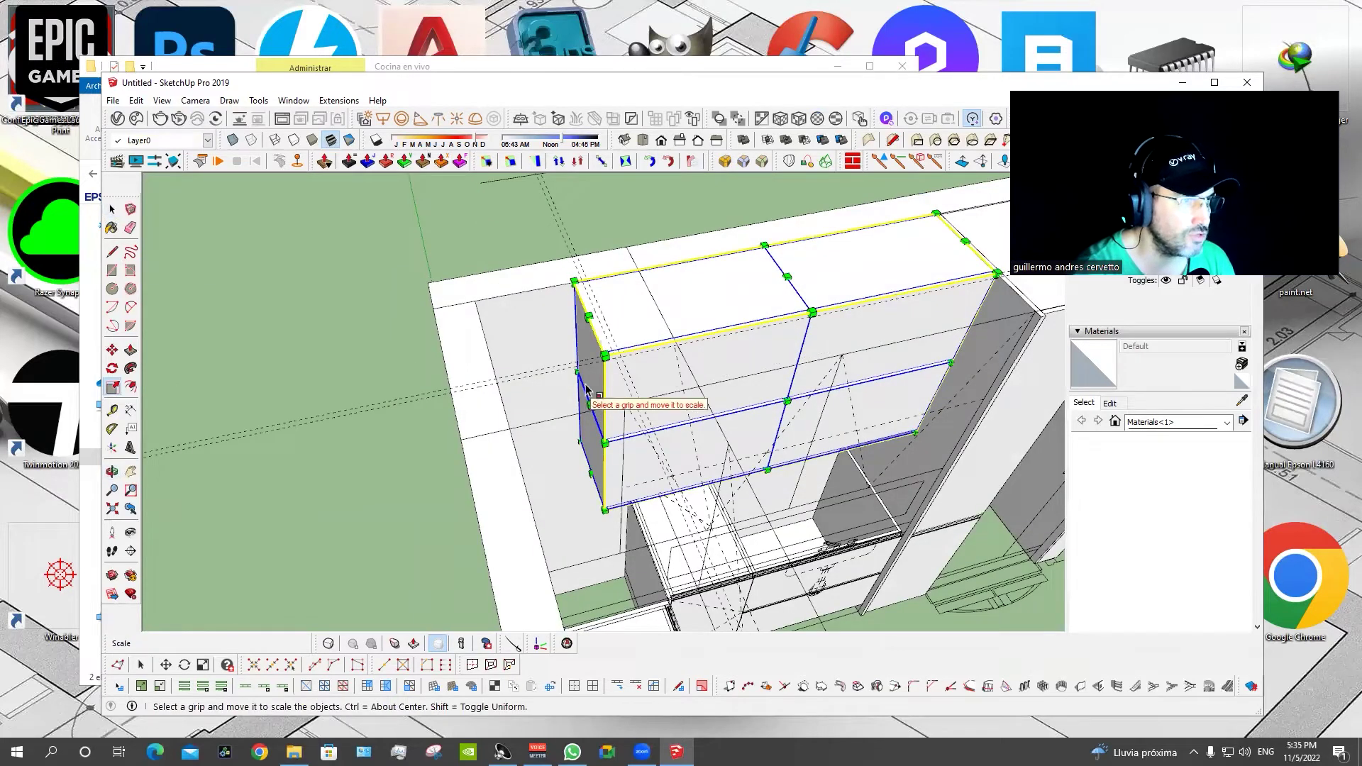
{"action": "middle_click_drag", "start_coordinate": [588, 408], "coordinate": [657, 389]}
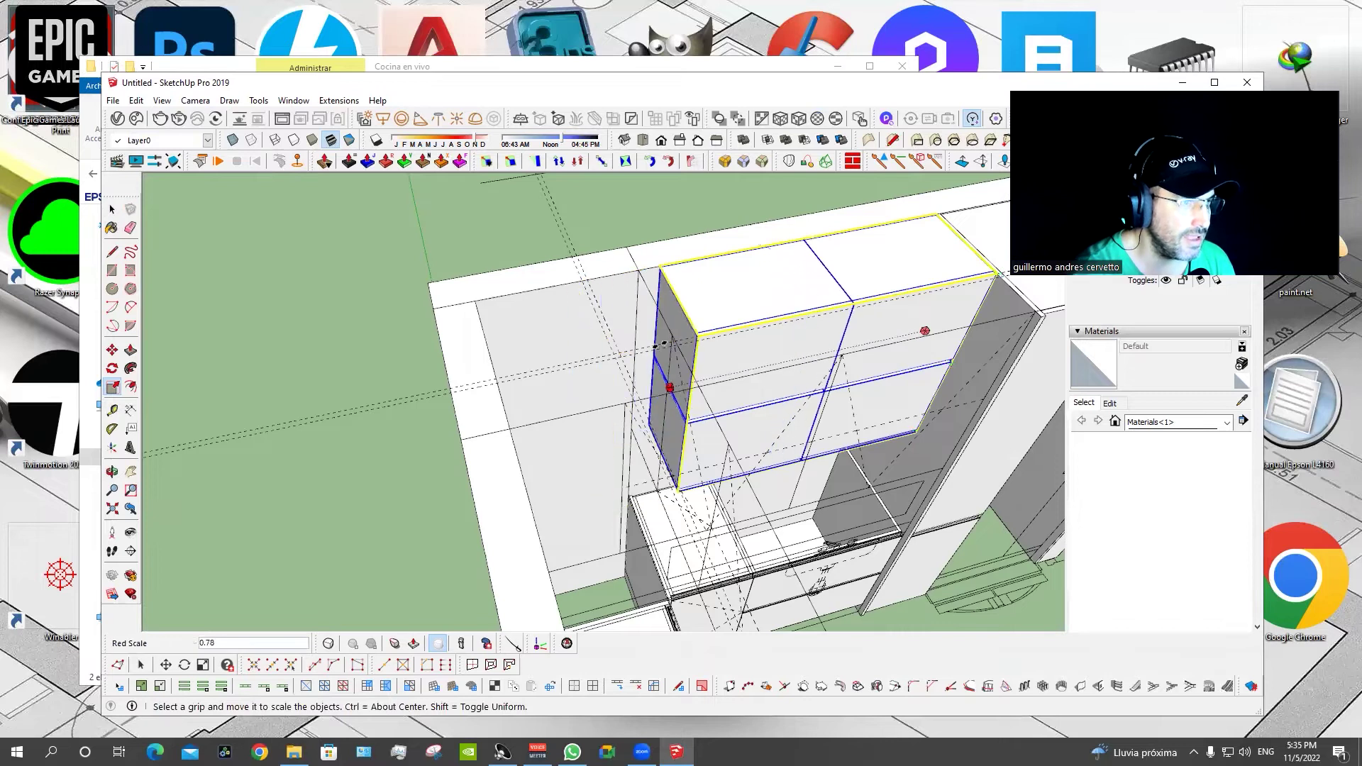
{"action": "scroll", "coordinate": [629, 340], "scroll_direction": "up", "scroll_amount": 2}
{"action": "scroll", "coordinate": [591, 312], "scroll_direction": "up", "scroll_amount": 2}
{"action": "scroll", "coordinate": [591, 312], "scroll_direction": "up", "scroll_amount": 2}
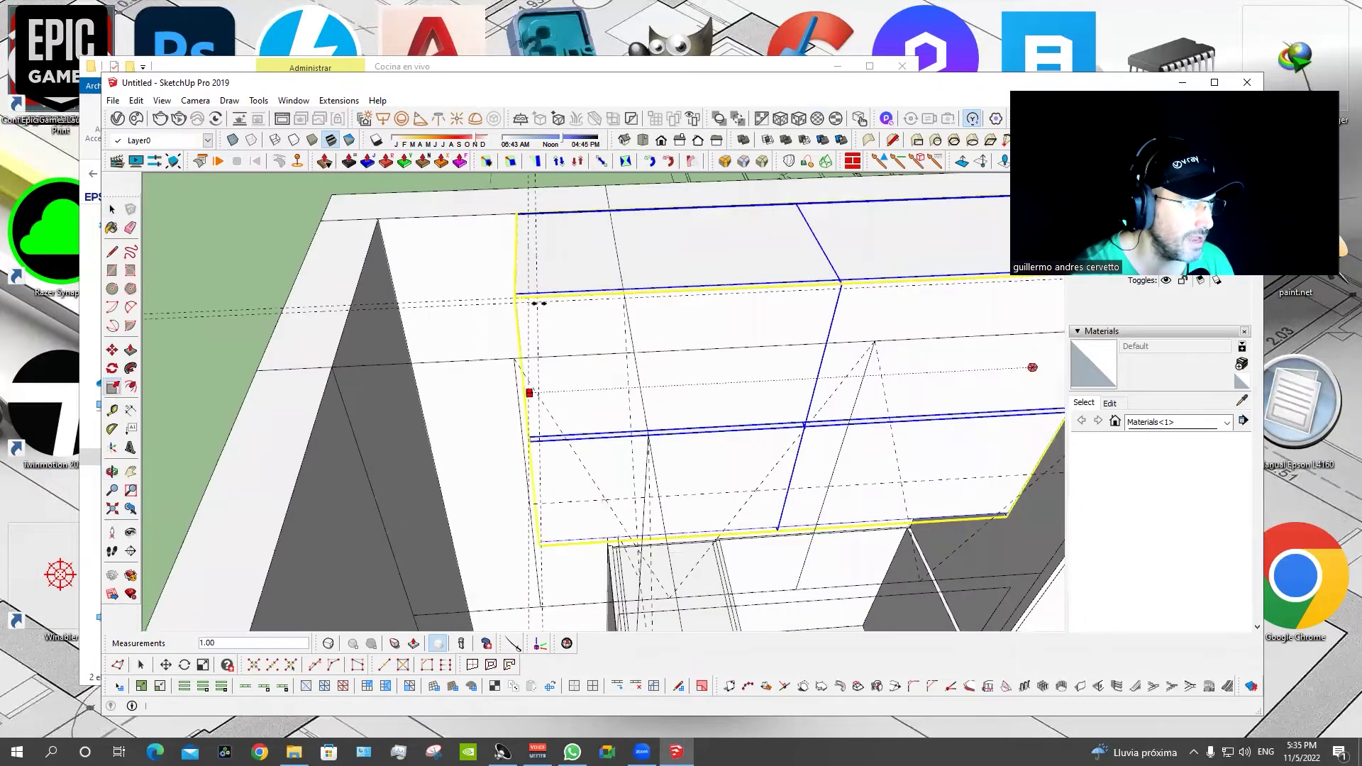
{"action": "scroll", "coordinate": [593, 351], "scroll_direction": "down", "scroll_amount": 3}
{"action": "scroll", "coordinate": [553, 369], "scroll_direction": "down", "scroll_amount": 3}
{"action": "mouse_move", "coordinate": [554, 369]}
{"action": "middle_mouse_down"}
{"action": "mouse_move", "coordinate": [188, 355]}
{"action": "mouse_move", "coordinate": [383, 363]}
{"action": "middle_mouse_up"}
{"action": "scroll", "coordinate": [383, 363], "scroll_direction": "down", "scroll_amount": 3}
Copy the small cabinet box higher up the wall.
{"action": "left_click", "coordinate": [497, 415]}
{"action": "scroll", "coordinate": [495, 422], "scroll_direction": "up", "scroll_amount": 2}
{"action": "scroll", "coordinate": [495, 422], "scroll_direction": "up", "scroll_amount": 2}
{"action": "key", "text": "m"}
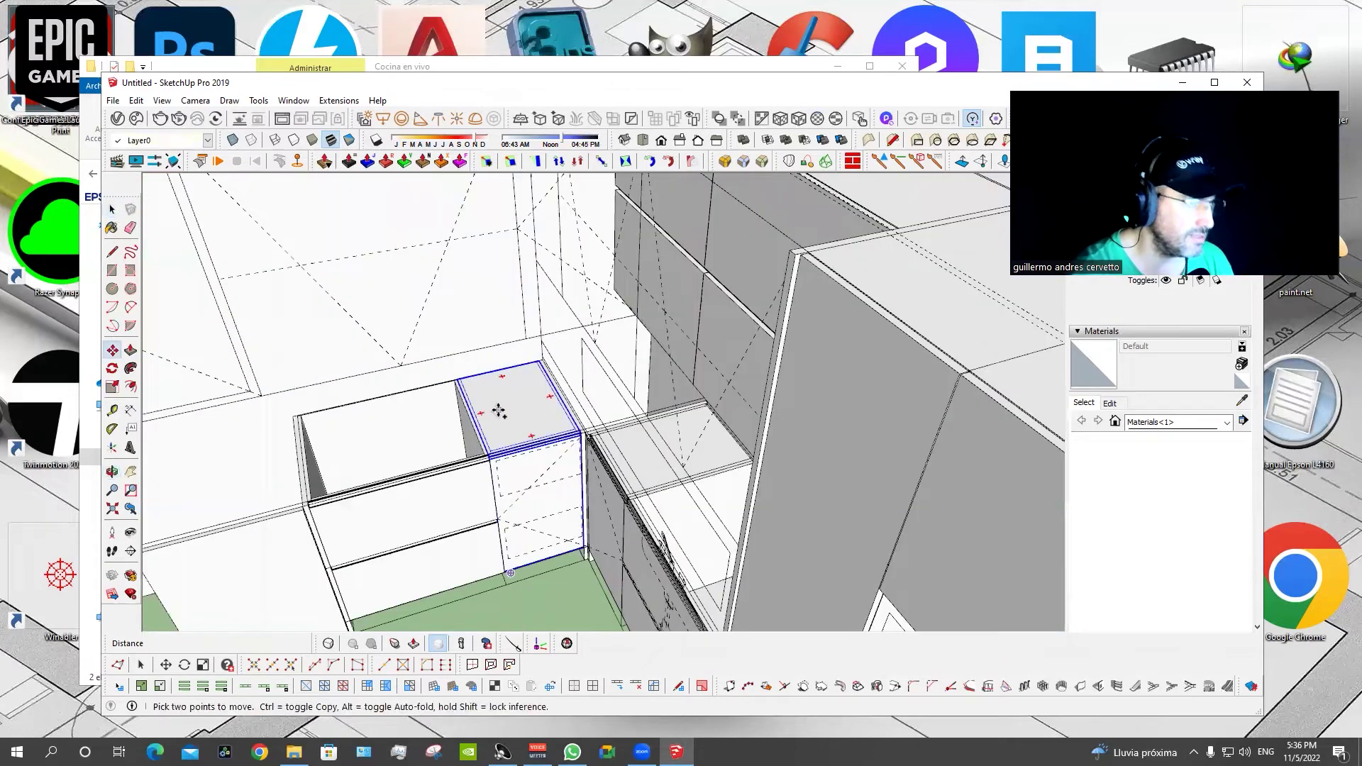
{"action": "key", "text": "ctrl"}
{"action": "left_click", "coordinate": [497, 406]}
{"action": "scroll", "coordinate": [497, 406], "scroll_direction": "down", "scroll_amount": 2}
{"action": "left_click", "coordinate": [514, 268]}
{"action": "scroll", "coordinate": [512, 298], "scroll_direction": "up", "scroll_amount": 2}
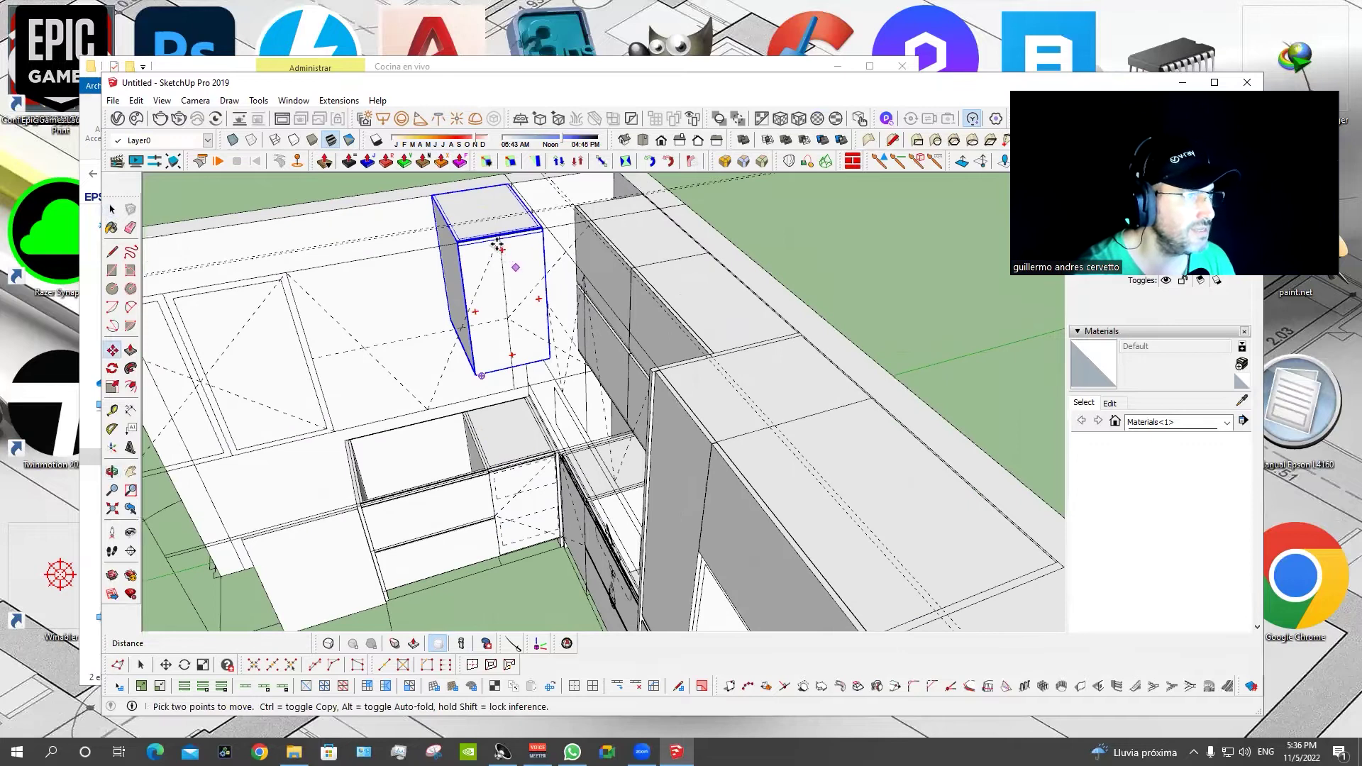
{"action": "scroll", "coordinate": [511, 320], "scroll_direction": "up", "scroll_amount": 2}
{"action": "key", "text": "q"}
{"action": "key", "text": "m"}
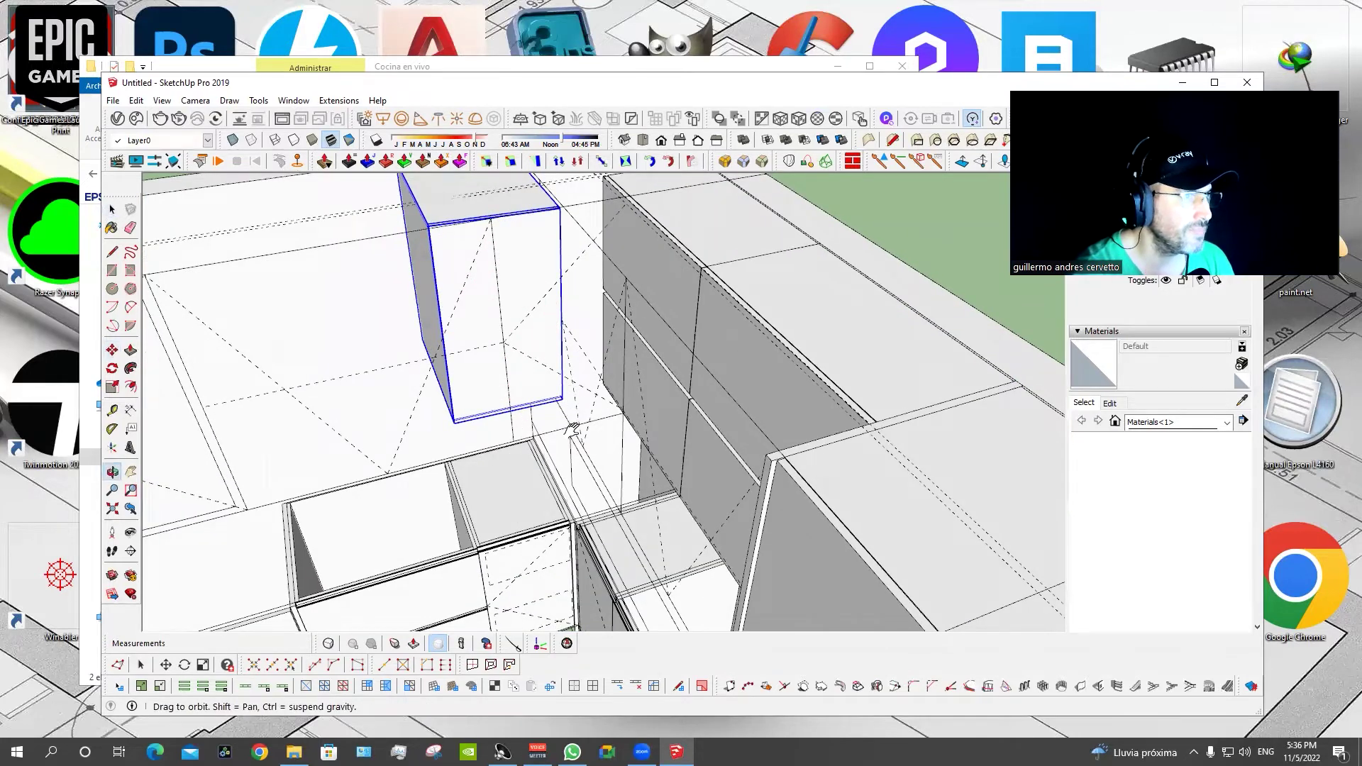
Scale the copied box's width to 0.65.
{"action": "middle_click_drag", "start_coordinate": [517, 389], "coordinate": [557, 478]}
{"action": "middle_click_drag", "start_coordinate": [561, 424], "coordinate": [571, 462]}
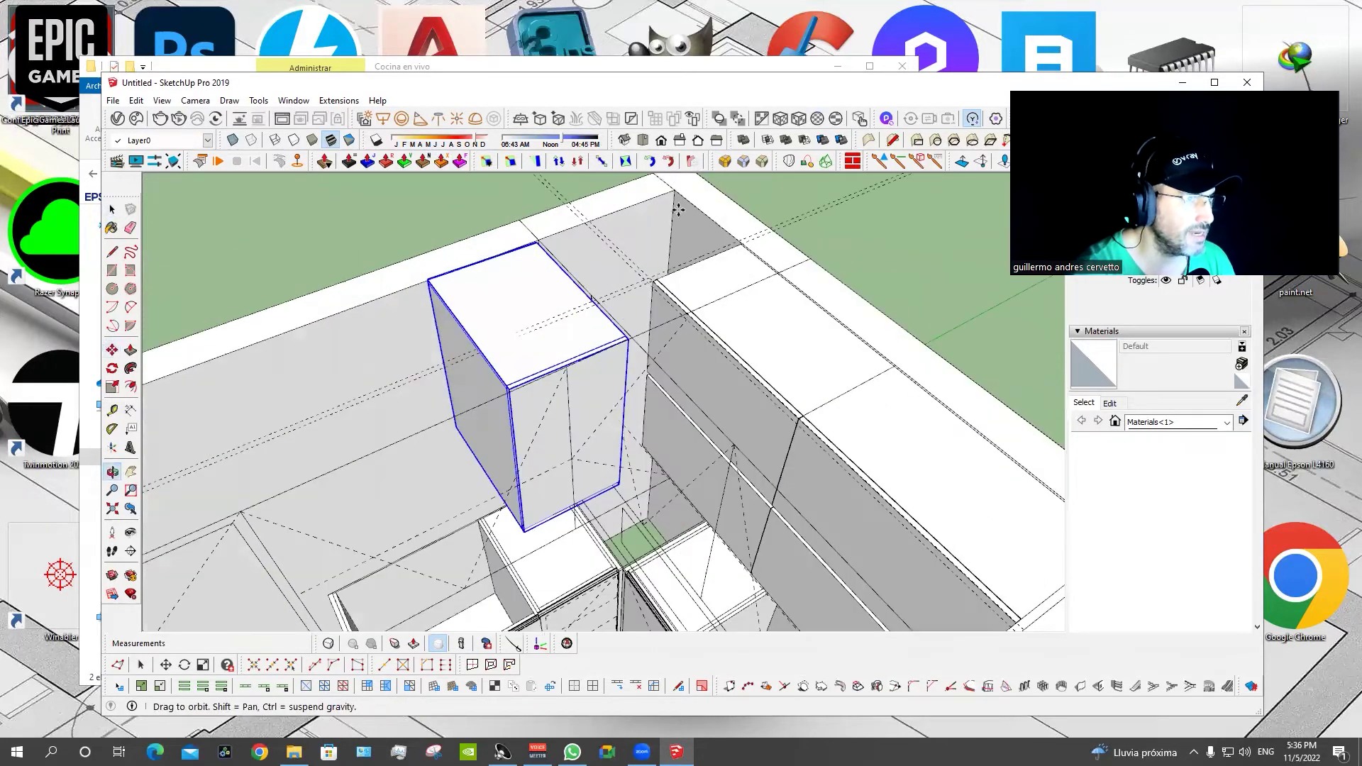
{"action": "left_click", "coordinate": [603, 161]}
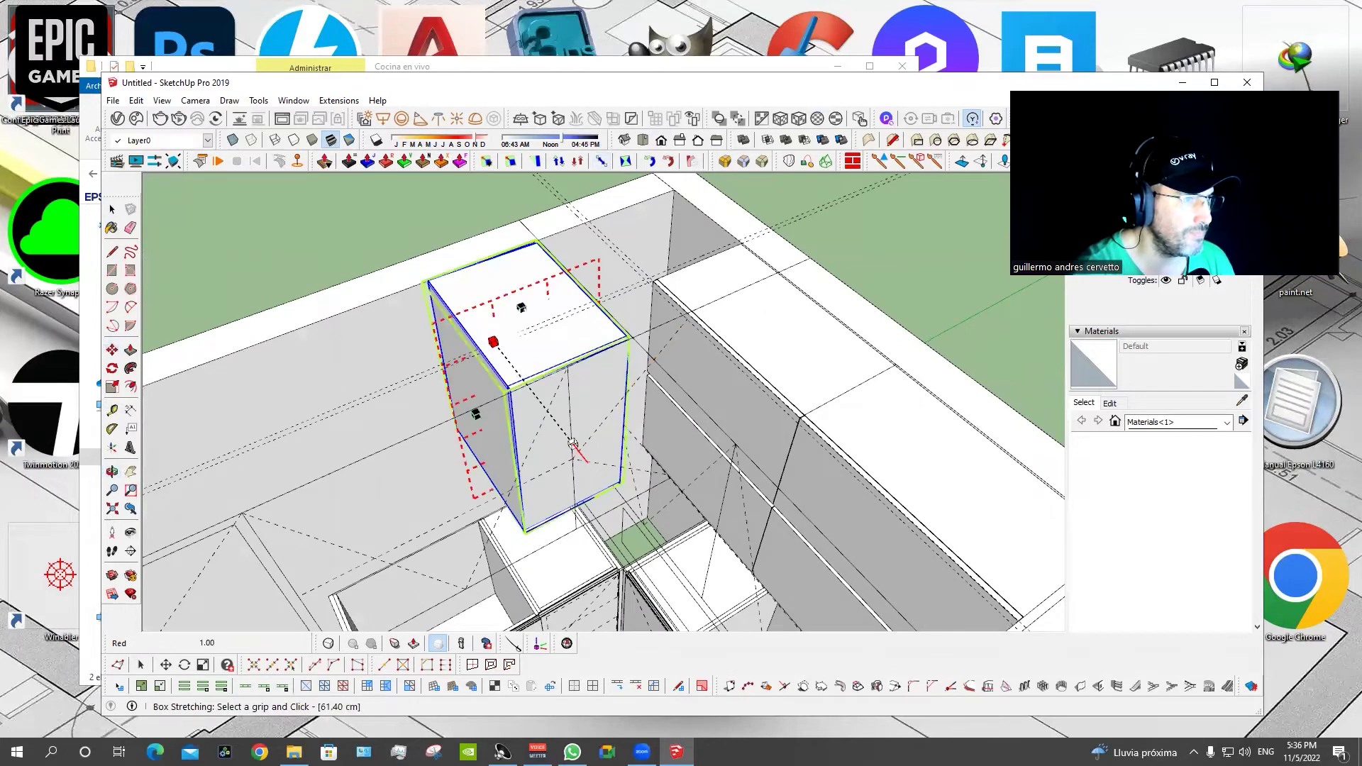
{"action": "left_click_drag", "start_coordinate": [574, 445], "coordinate": [542, 405]}
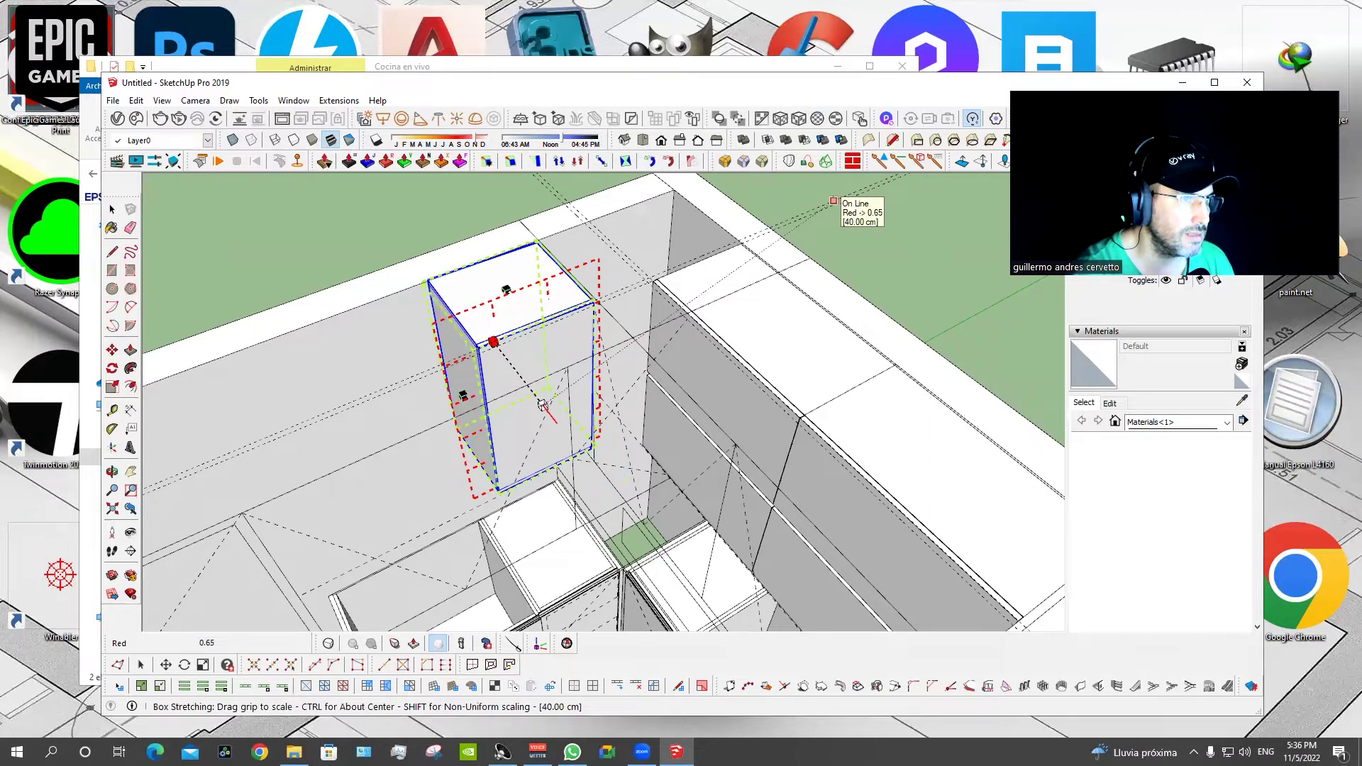
{"action": "left_click", "coordinate": [542, 404]}
Draw a 2 × 40 cm rectangle in the wall corner.
{"action": "middle_click_drag", "start_coordinate": [736, 296], "coordinate": [743, 214]}
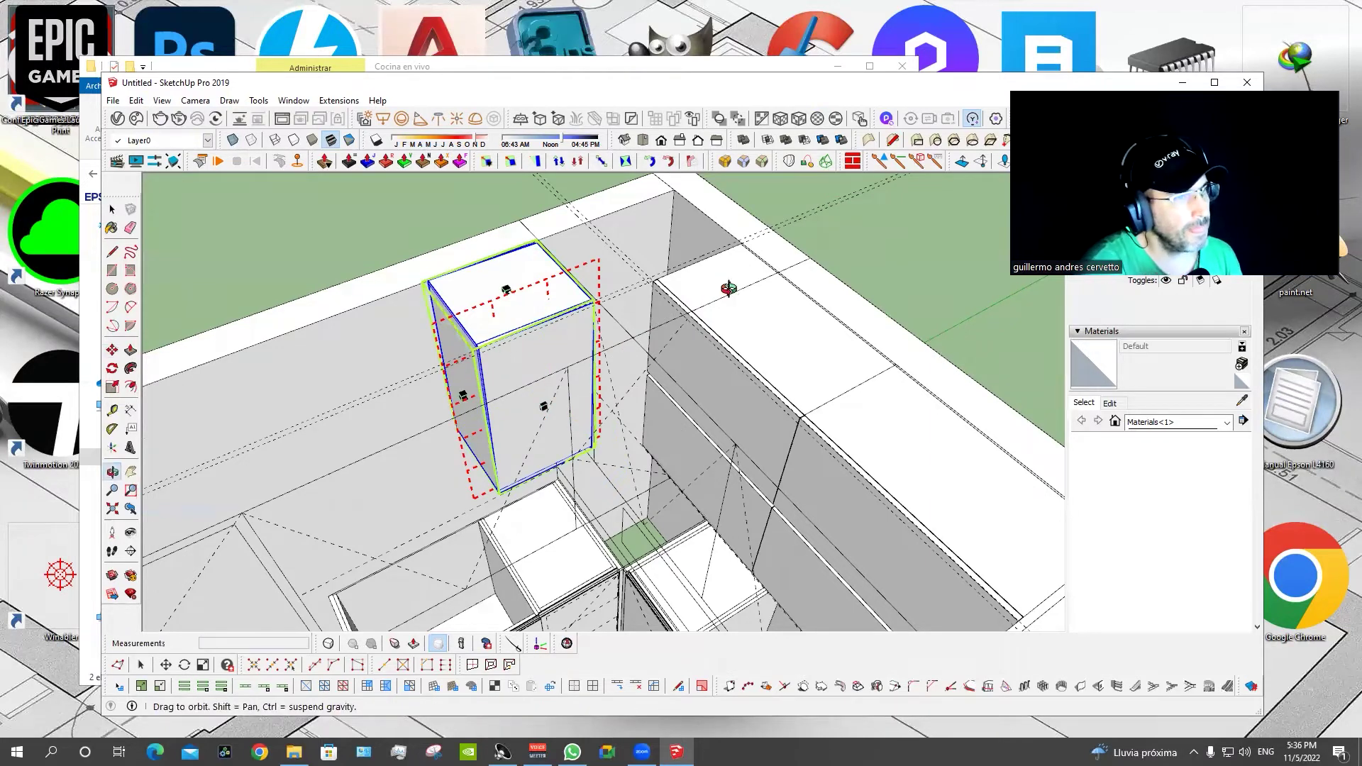
{"action": "scroll", "coordinate": [497, 369], "scroll_direction": "up", "scroll_amount": 5}
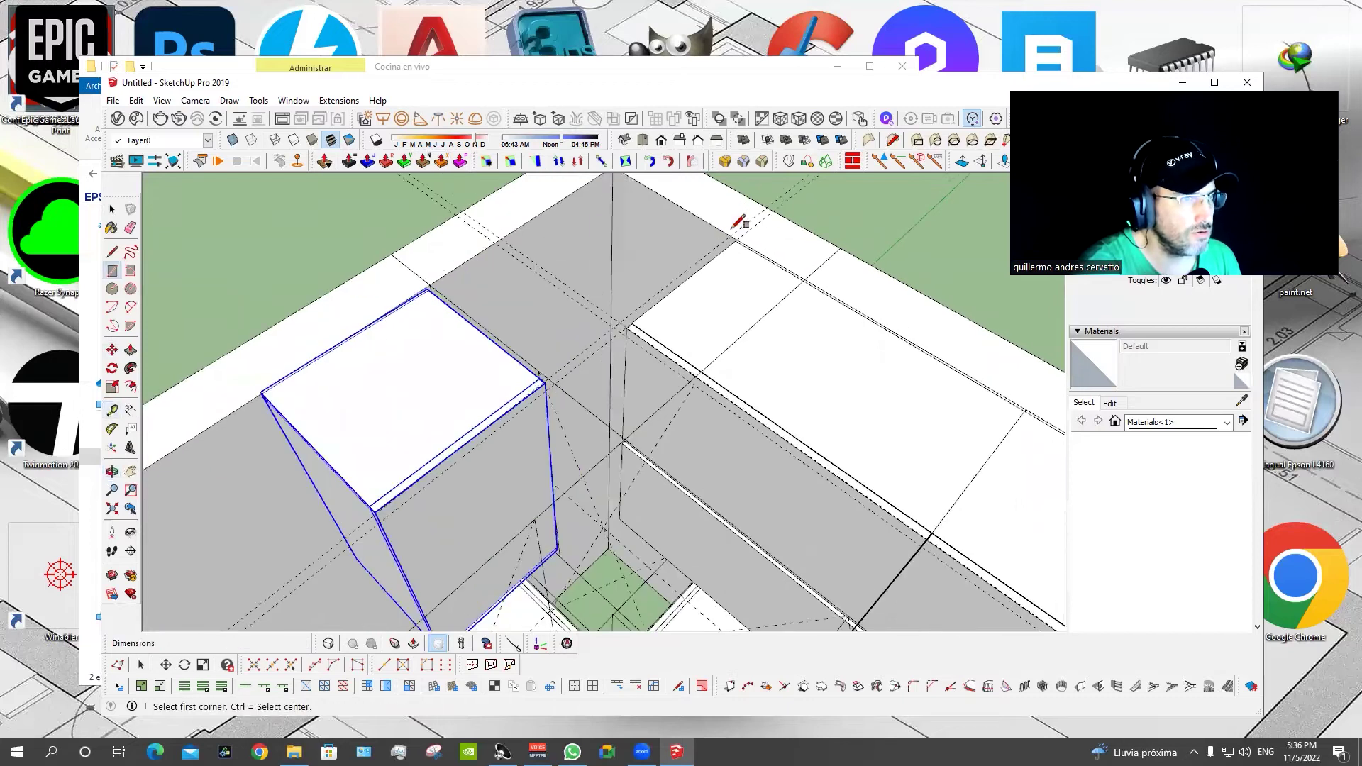
{"action": "key", "text": "r"}
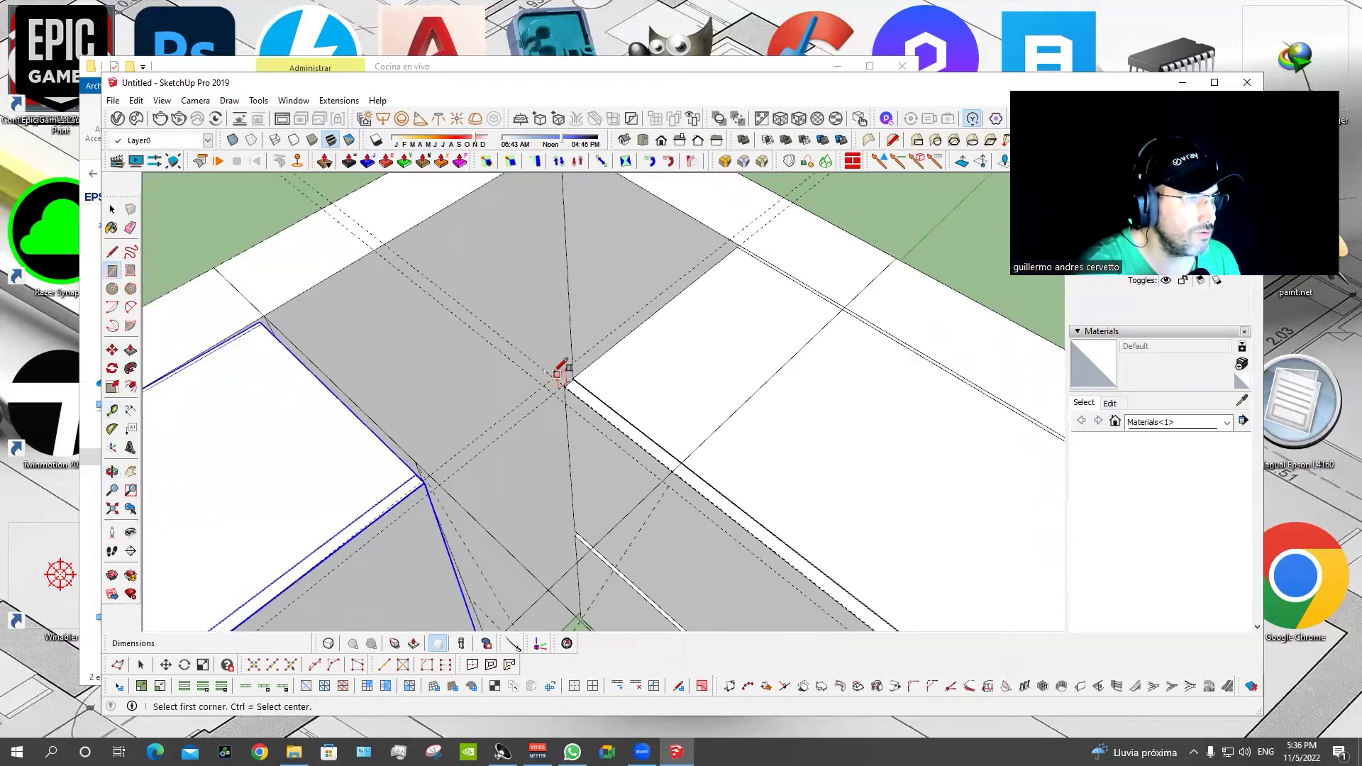
{"action": "left_click", "coordinate": [553, 378]}
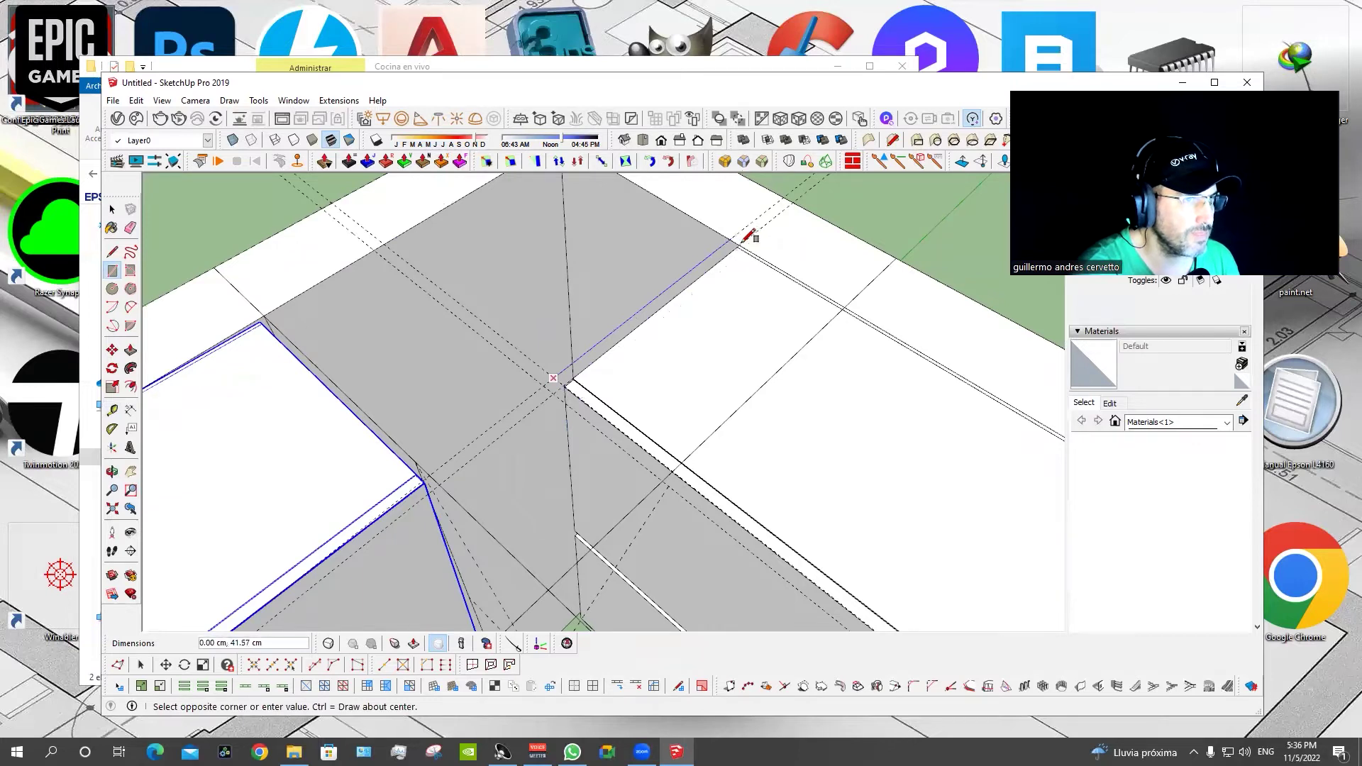
{"action": "left_click", "coordinate": [739, 246]}
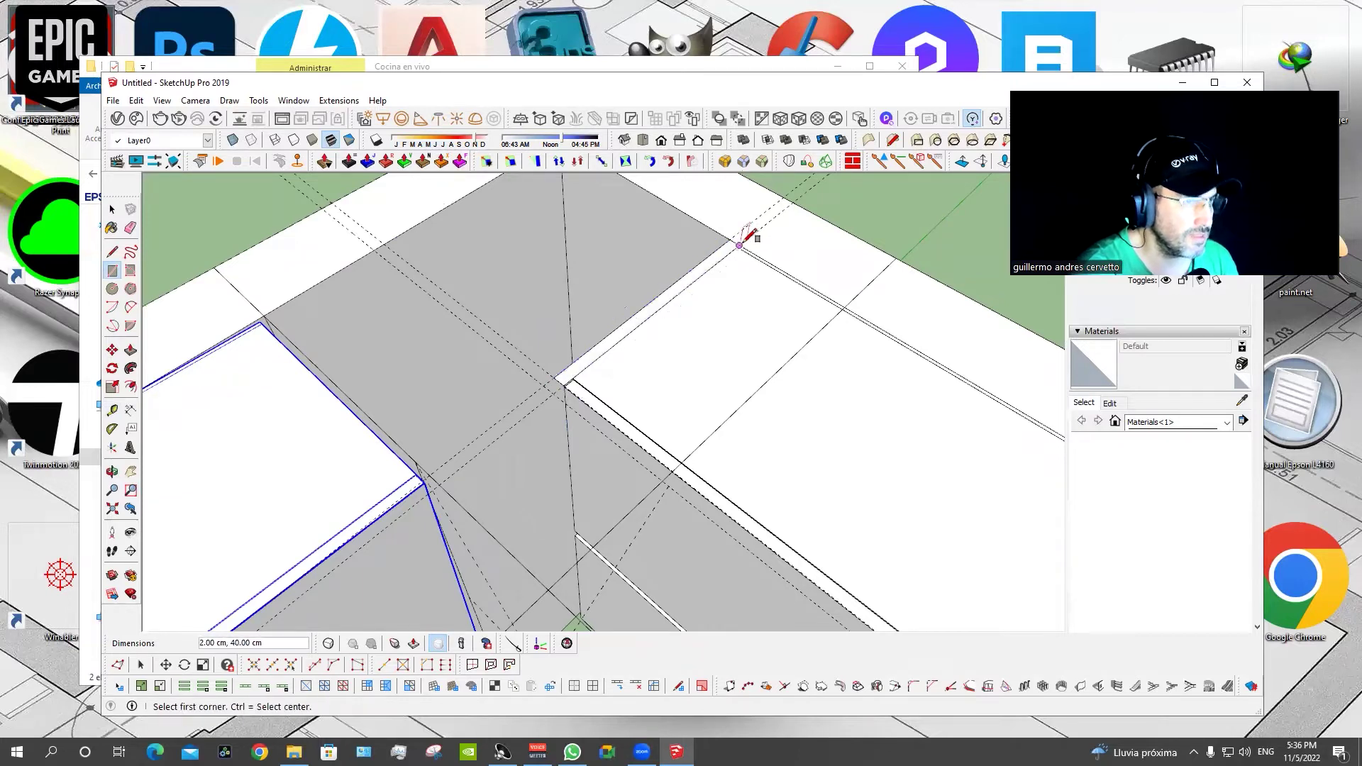
{"action": "key", "text": "p"}
{"action": "scroll", "coordinate": [745, 243], "scroll_direction": "down", "scroll_amount": 3}
Rotate the thin vertical corner piece 90 degrees about the corner endpoint.
{"action": "scroll", "coordinate": [648, 428], "scroll_direction": "up", "scroll_amount": 5}
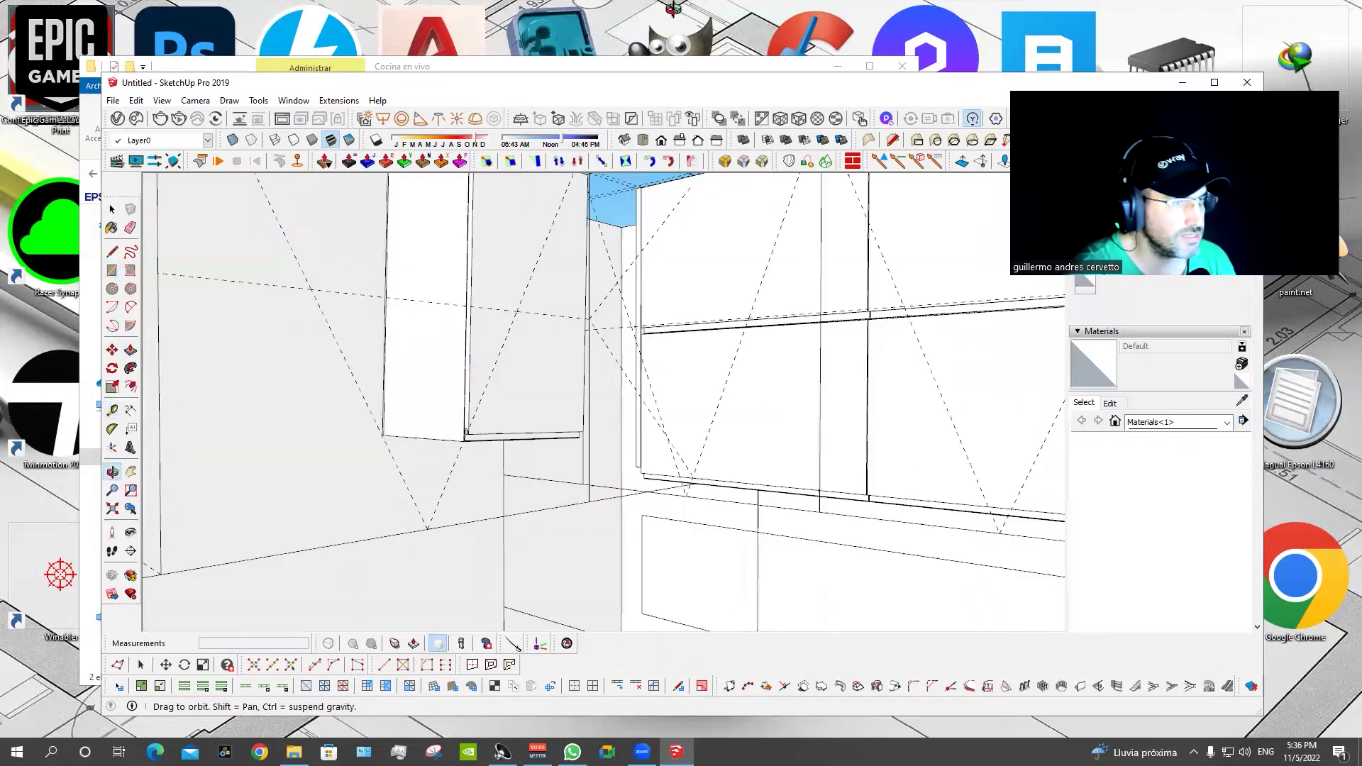
{"action": "key", "text": "Escape"}
{"action": "key", "text": "space"}
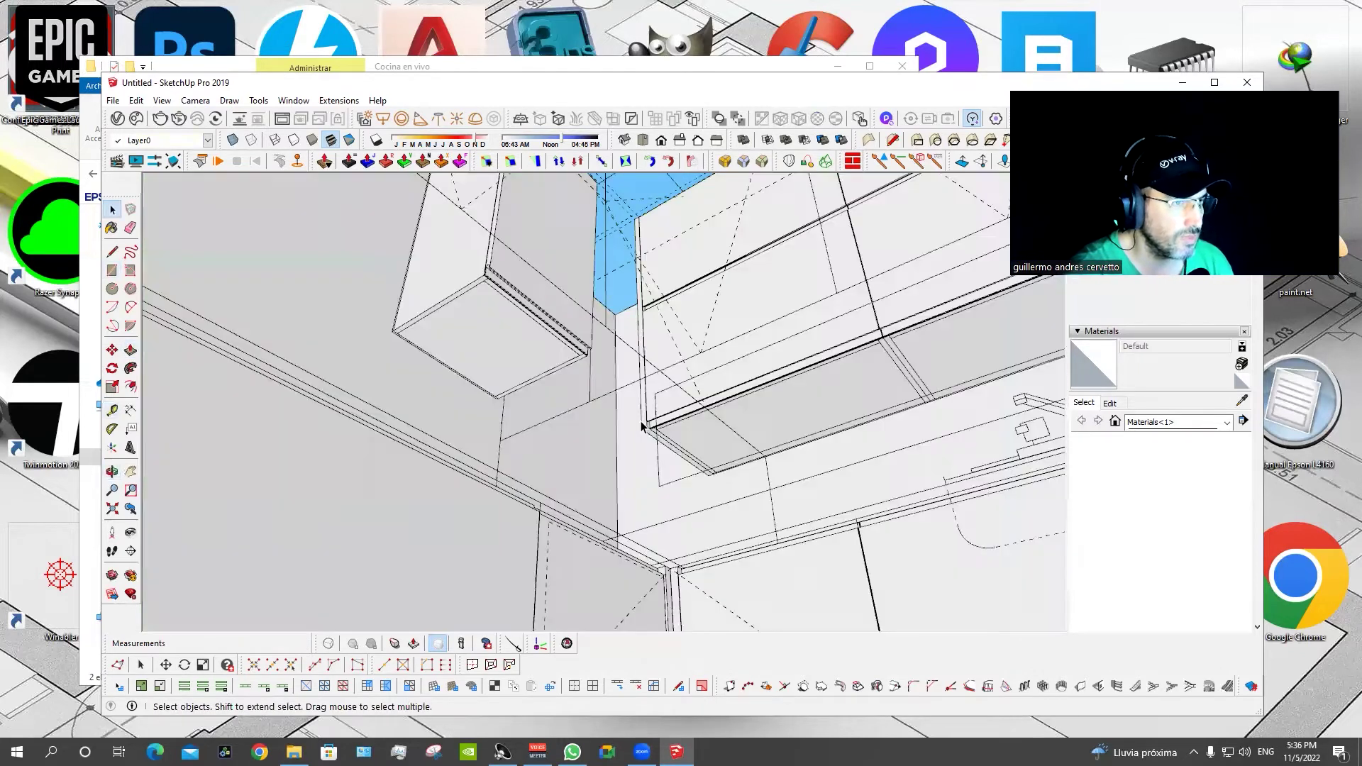
{"action": "left_click", "coordinate": [640, 422]}
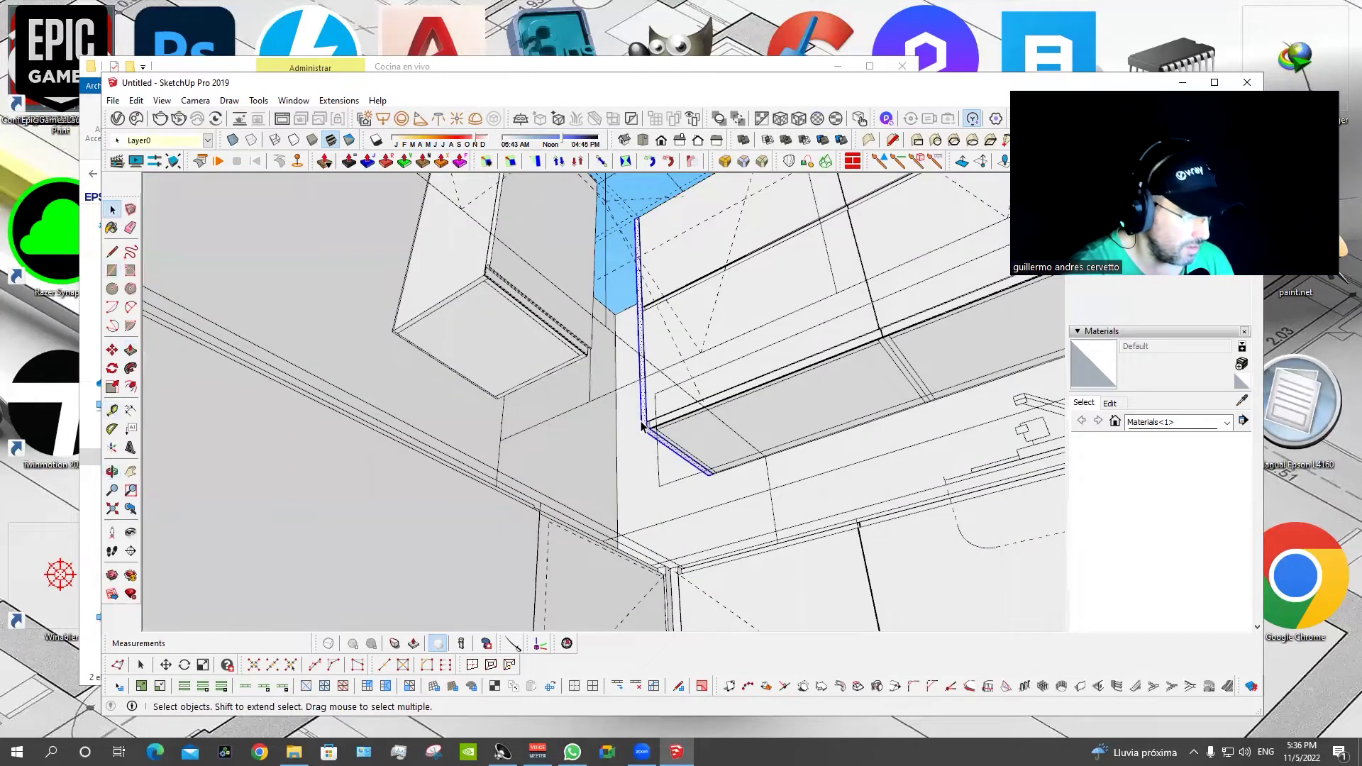
{"action": "middle_click_drag", "start_coordinate": [717, 237], "coordinate": [717, 398]}
{"action": "scroll", "coordinate": [667, 312], "scroll_direction": "up", "scroll_amount": 2}
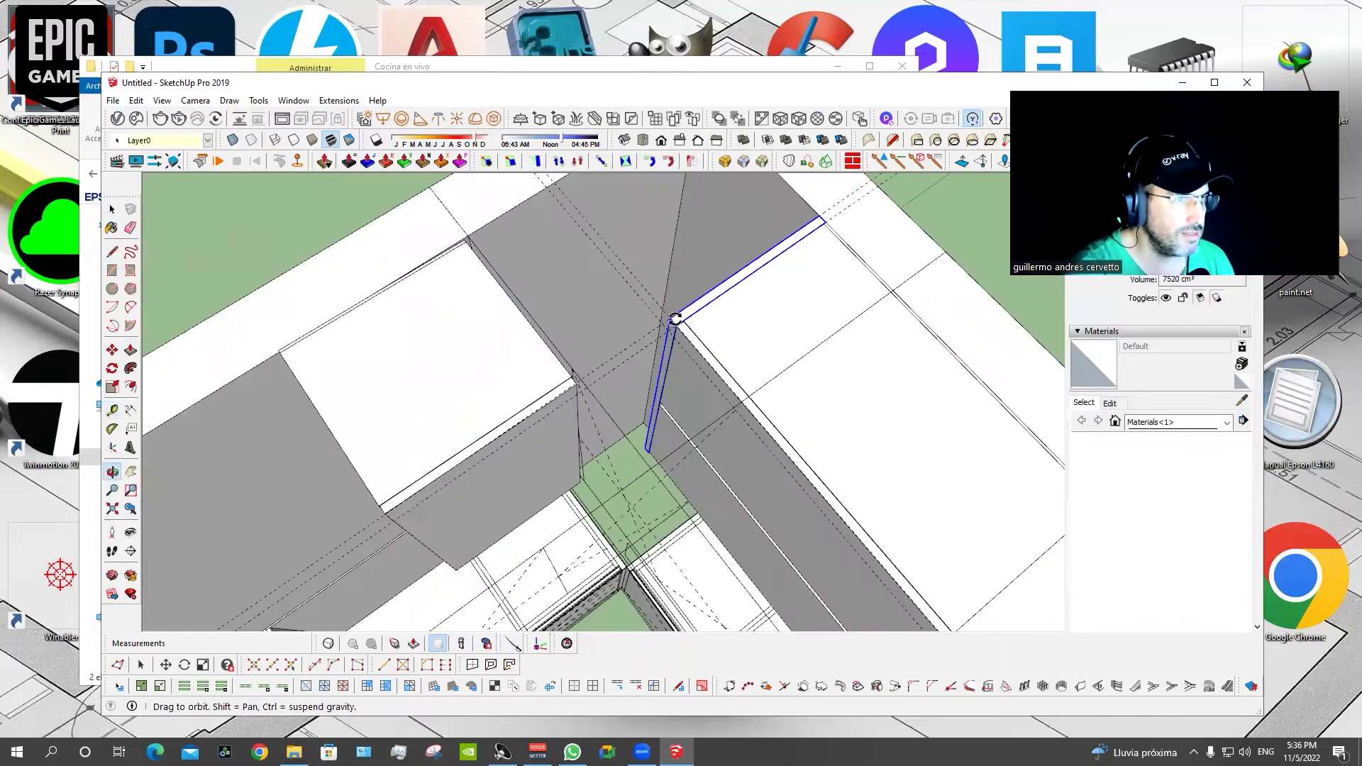
{"action": "scroll", "coordinate": [671, 315], "scroll_direction": "up", "scroll_amount": 2}
{"action": "key", "text": "q"}
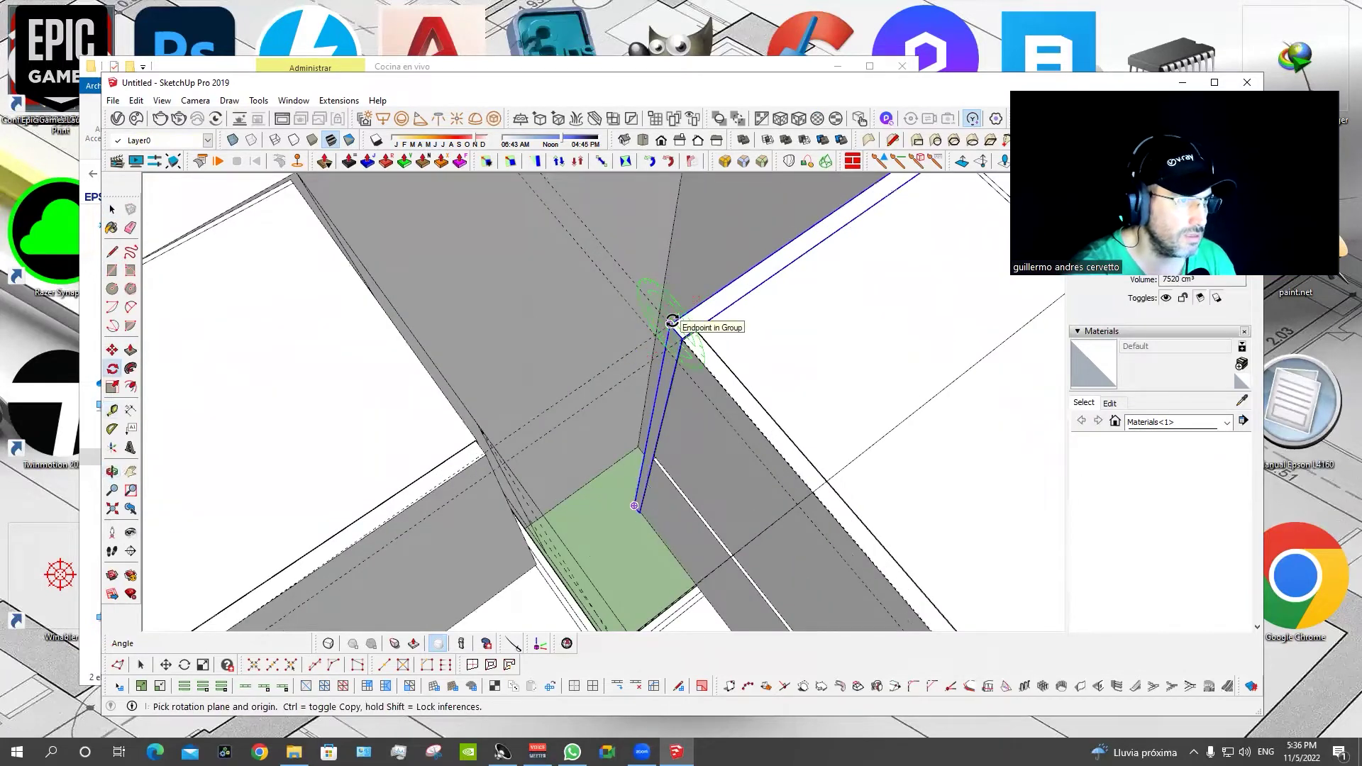
{"action": "left_click", "coordinate": [671, 321]}
{"action": "left_click", "coordinate": [680, 315]}
Move the upper cabinet so its top sits flush with the corner edge.
{"action": "key", "text": "m"}
{"action": "scroll", "coordinate": [689, 314], "scroll_direction": "down", "scroll_amount": 1}
{"action": "mouse_move", "coordinate": [690, 314]}
{"action": "middle_mouse_down"}
{"action": "mouse_move", "coordinate": [579, 411]}
{"action": "mouse_move", "coordinate": [562, 310]}
{"action": "mouse_move", "coordinate": [608, 371]}
{"action": "mouse_move", "coordinate": [574, 357]}
{"action": "mouse_move", "coordinate": [547, 279]}
{"action": "mouse_move", "coordinate": [643, 153]}
{"action": "mouse_move", "coordinate": [617, 204]}
{"action": "middle_mouse_up"}
{"action": "scroll", "coordinate": [542, 229], "scroll_direction": "up", "scroll_amount": 2}
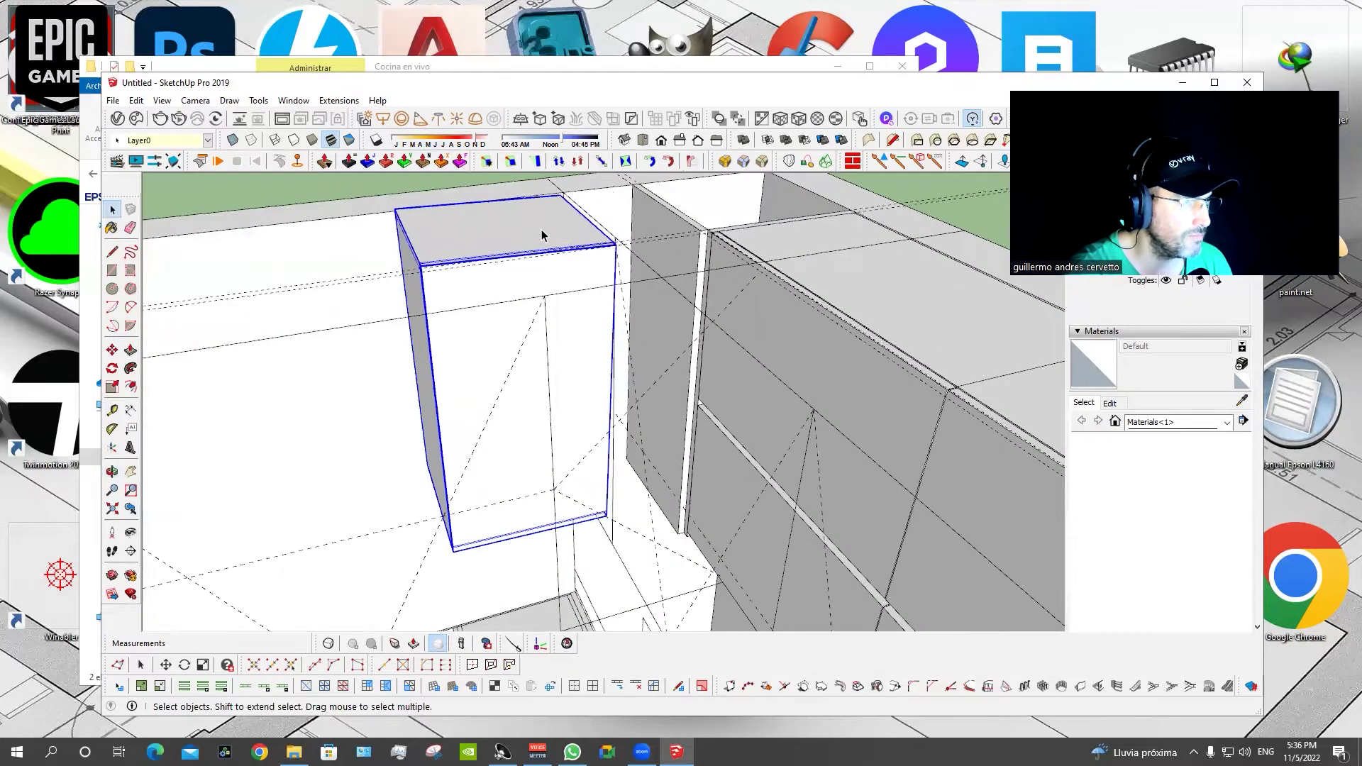
{"action": "scroll", "coordinate": [542, 229], "scroll_direction": "up", "scroll_amount": 2}
{"action": "mouse_move", "coordinate": [542, 229]}
{"action": "middle_mouse_down"}
{"action": "mouse_move", "coordinate": [512, 215]}
{"action": "mouse_move", "coordinate": [463, 228]}
{"action": "mouse_move", "coordinate": [442, 305]}
{"action": "mouse_move", "coordinate": [565, 190]}
{"action": "middle_mouse_up"}
{"action": "scroll", "coordinate": [569, 185], "scroll_direction": "up", "scroll_amount": 2}
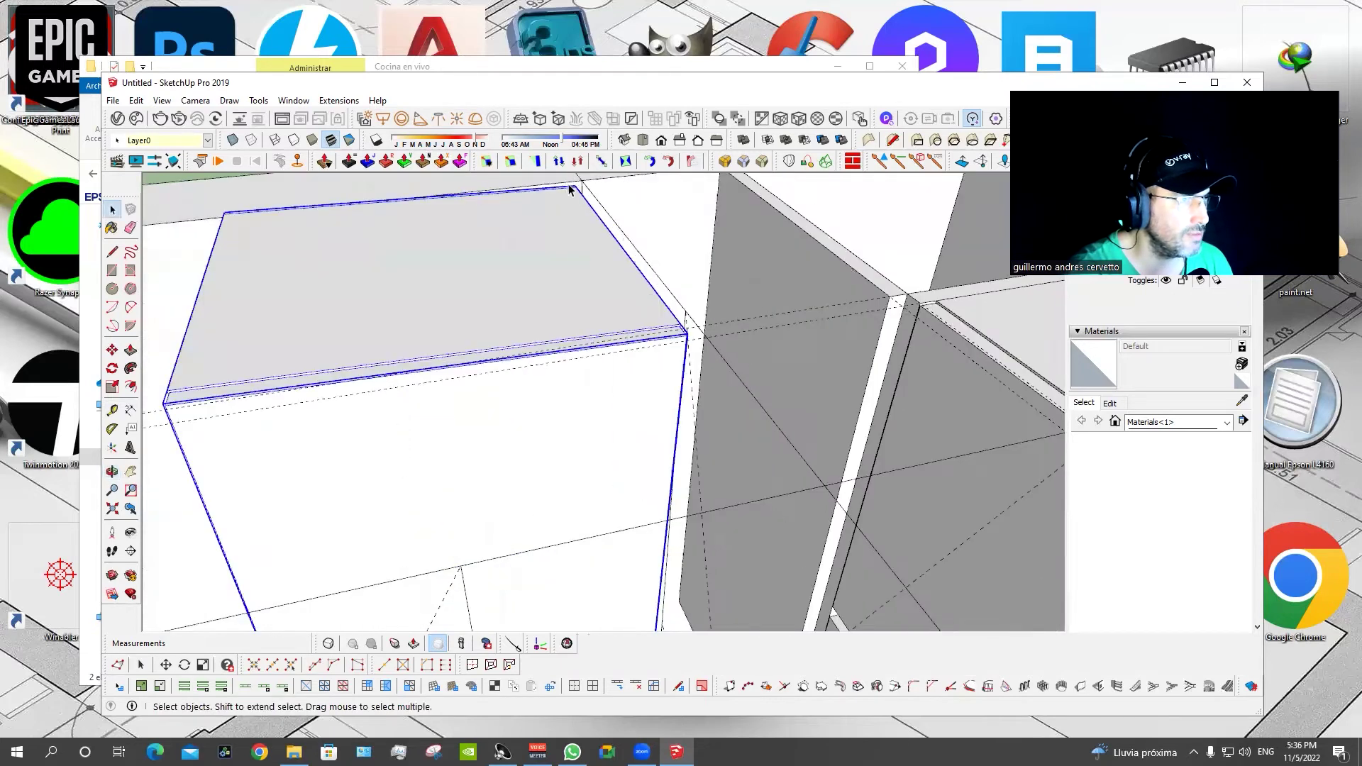
{"action": "scroll", "coordinate": [569, 185], "scroll_direction": "up", "scroll_amount": 2}
{"action": "key", "text": "q"}
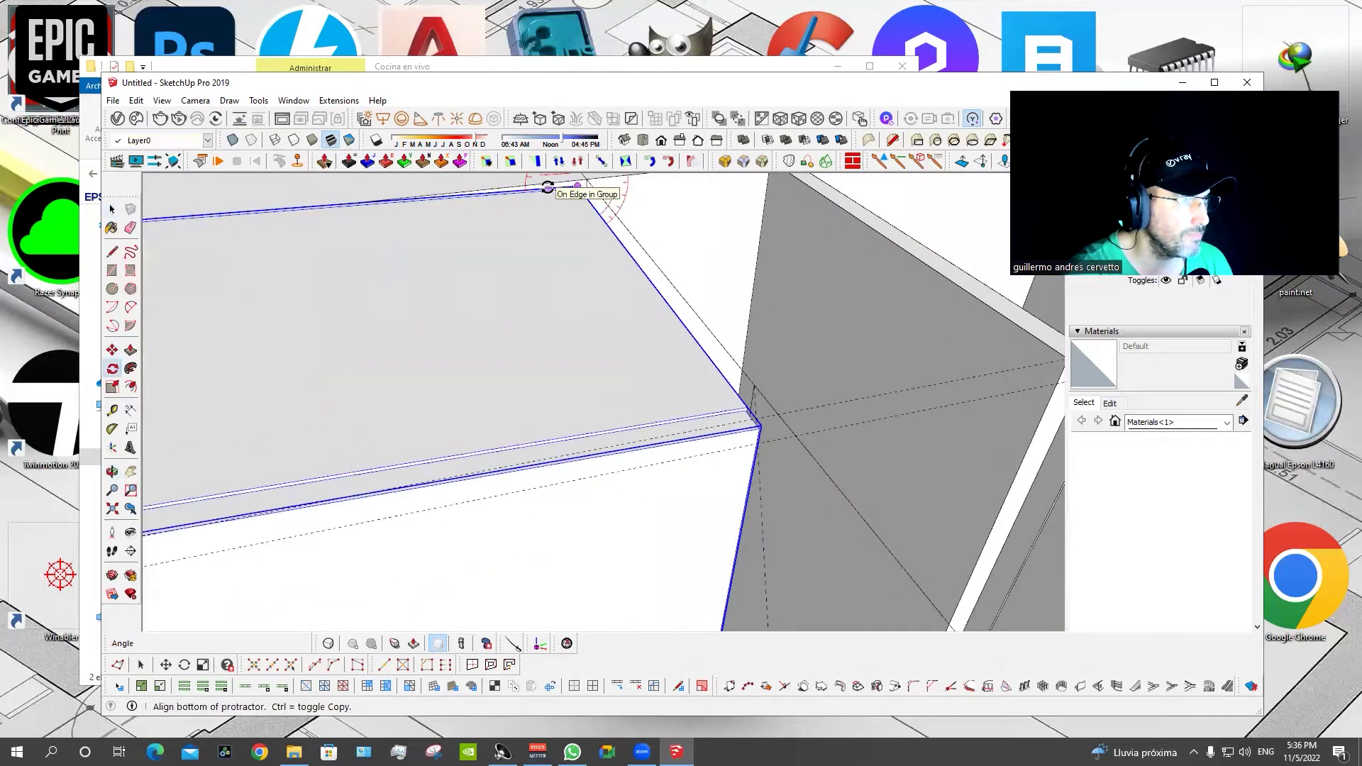
{"action": "middle_click_drag", "start_coordinate": [551, 219], "coordinate": [566, 363]}
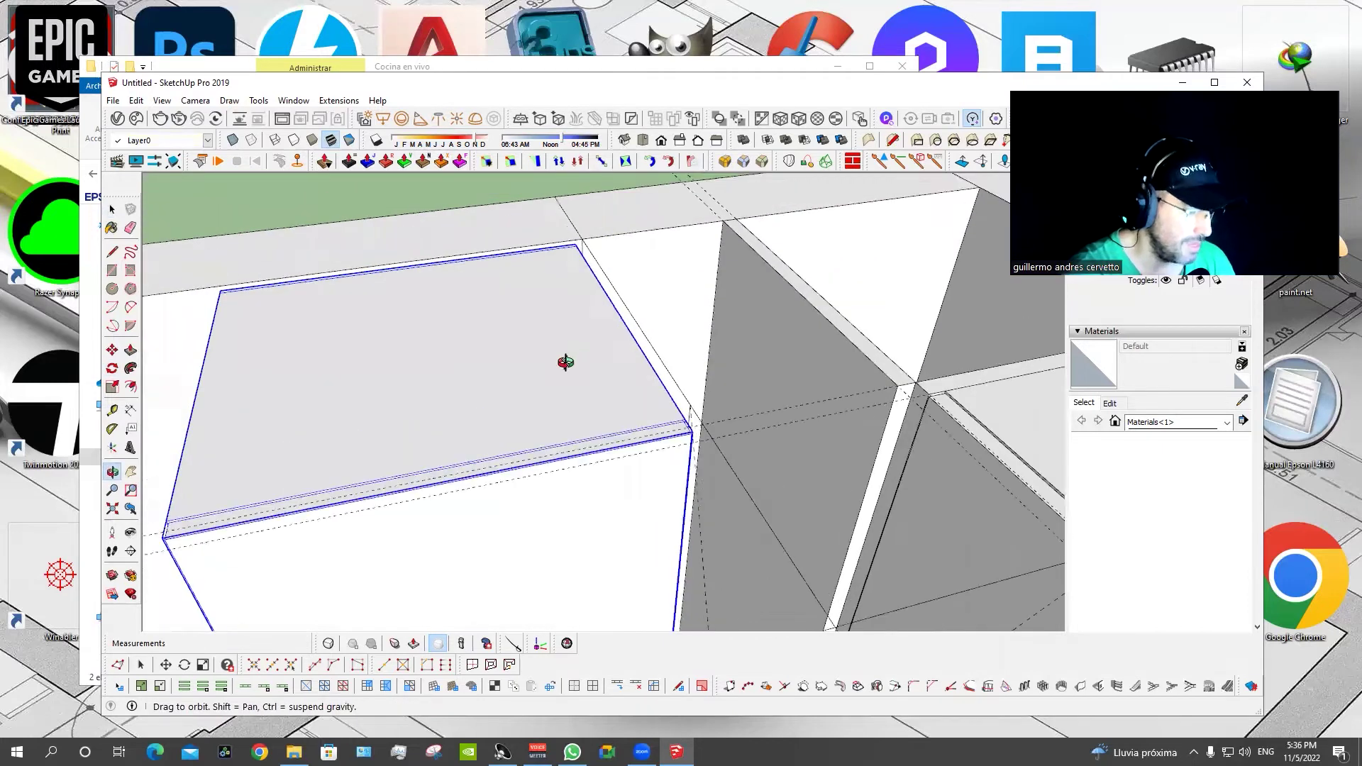
{"action": "scroll", "coordinate": [578, 305], "scroll_direction": "up", "scroll_amount": 3}
{"action": "key", "text": "m"}
{"action": "left_click", "coordinate": [578, 191]}
{"action": "scroll", "coordinate": [627, 219], "scroll_direction": "up", "scroll_amount": 2}
{"action": "scroll", "coordinate": [520, 295], "scroll_direction": "up", "scroll_amount": 2}
{"action": "scroll", "coordinate": [722, 233], "scroll_direction": "up", "scroll_amount": 1}
{"action": "left_click", "coordinate": [721, 228]}
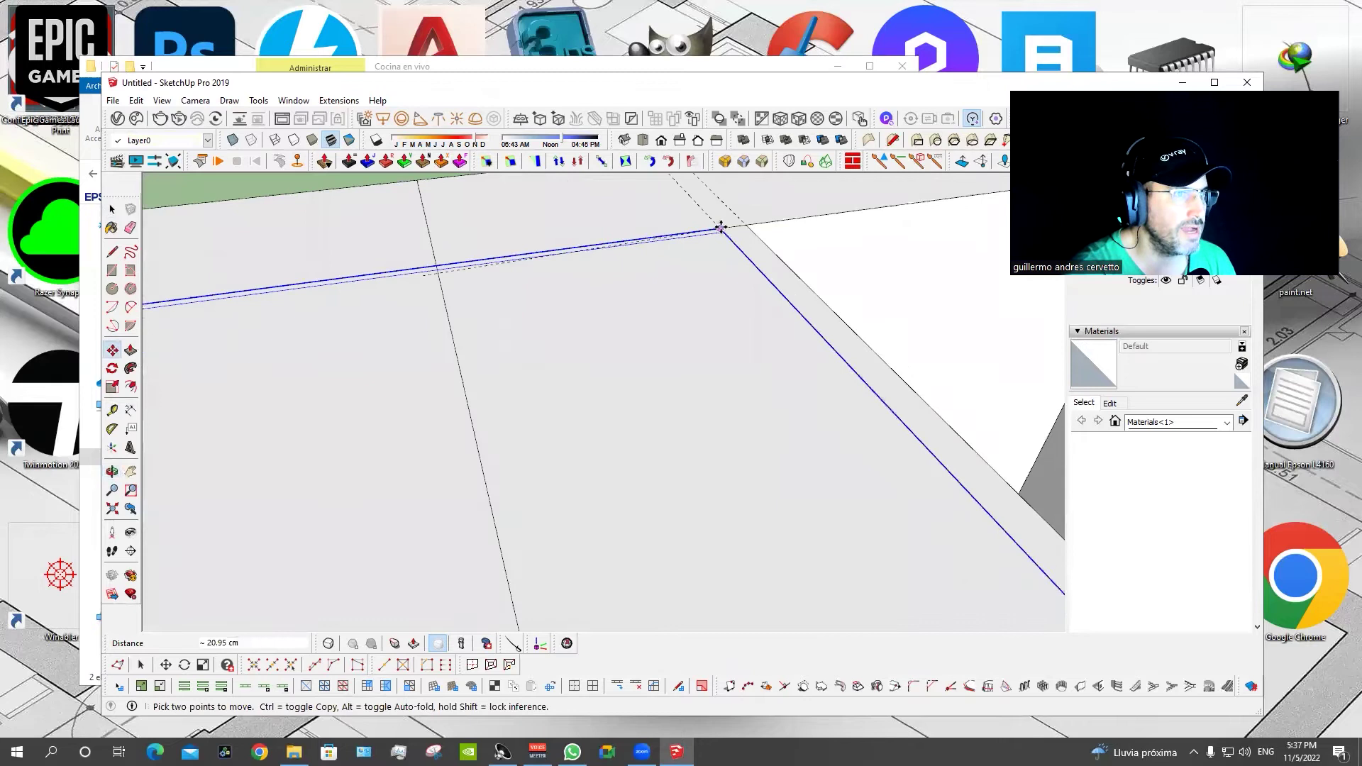
Box-stretch the cabinet along green to 1.03, leaving its height unchanged.
{"action": "scroll", "coordinate": [721, 228], "scroll_direction": "down", "scroll_amount": 5}
{"action": "middle_click_drag", "start_coordinate": [714, 222], "coordinate": [556, 404]}
{"action": "scroll", "coordinate": [572, 267], "scroll_direction": "up", "scroll_amount": 3}
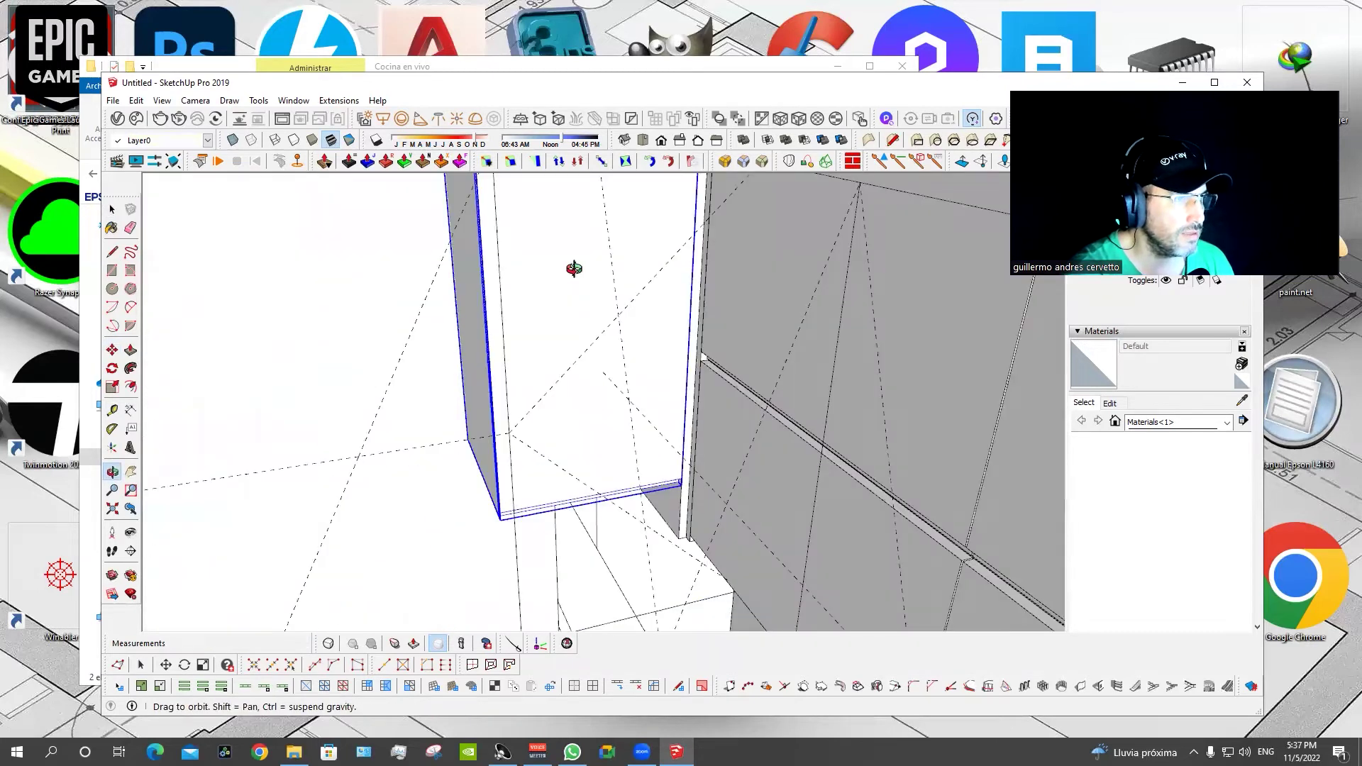
{"action": "mouse_move", "coordinate": [556, 319]}
{"action": "middle_mouse_down"}
{"action": "mouse_move", "coordinate": [553, 283]}
{"action": "mouse_move", "coordinate": [566, 329]}
{"action": "mouse_move", "coordinate": [575, 305]}
{"action": "middle_mouse_up"}
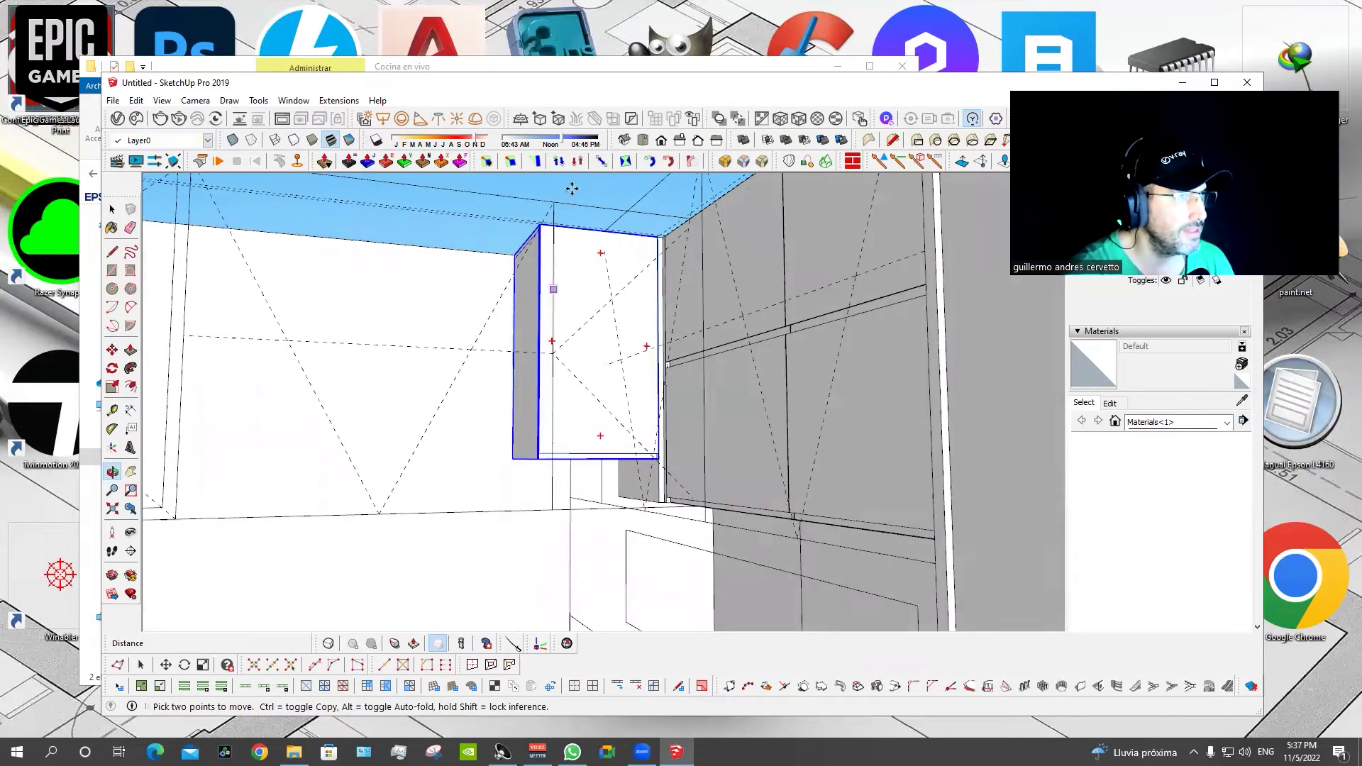
{"action": "left_click", "coordinate": [600, 162]}
{"action": "left_click_drag", "start_coordinate": [521, 349], "coordinate": [551, 506]}
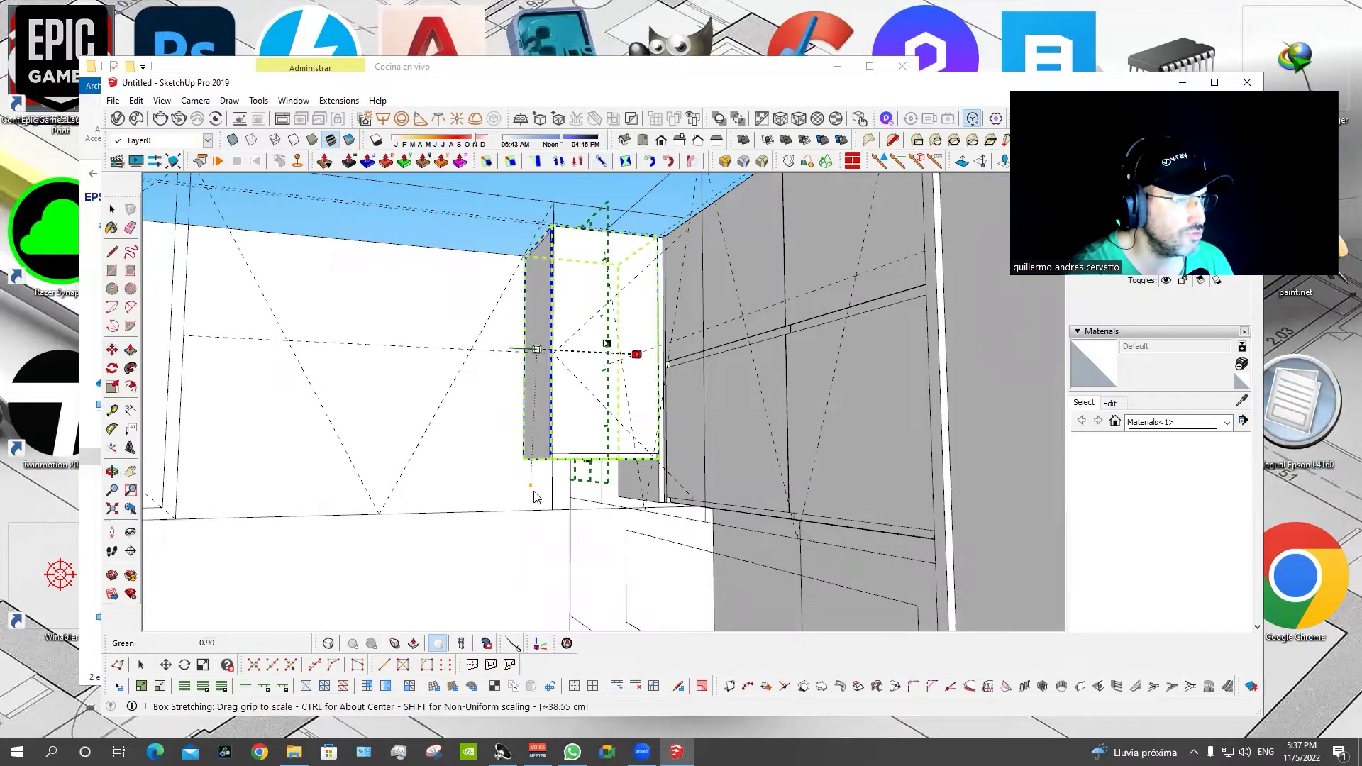
{"action": "left_click", "coordinate": [552, 506]}
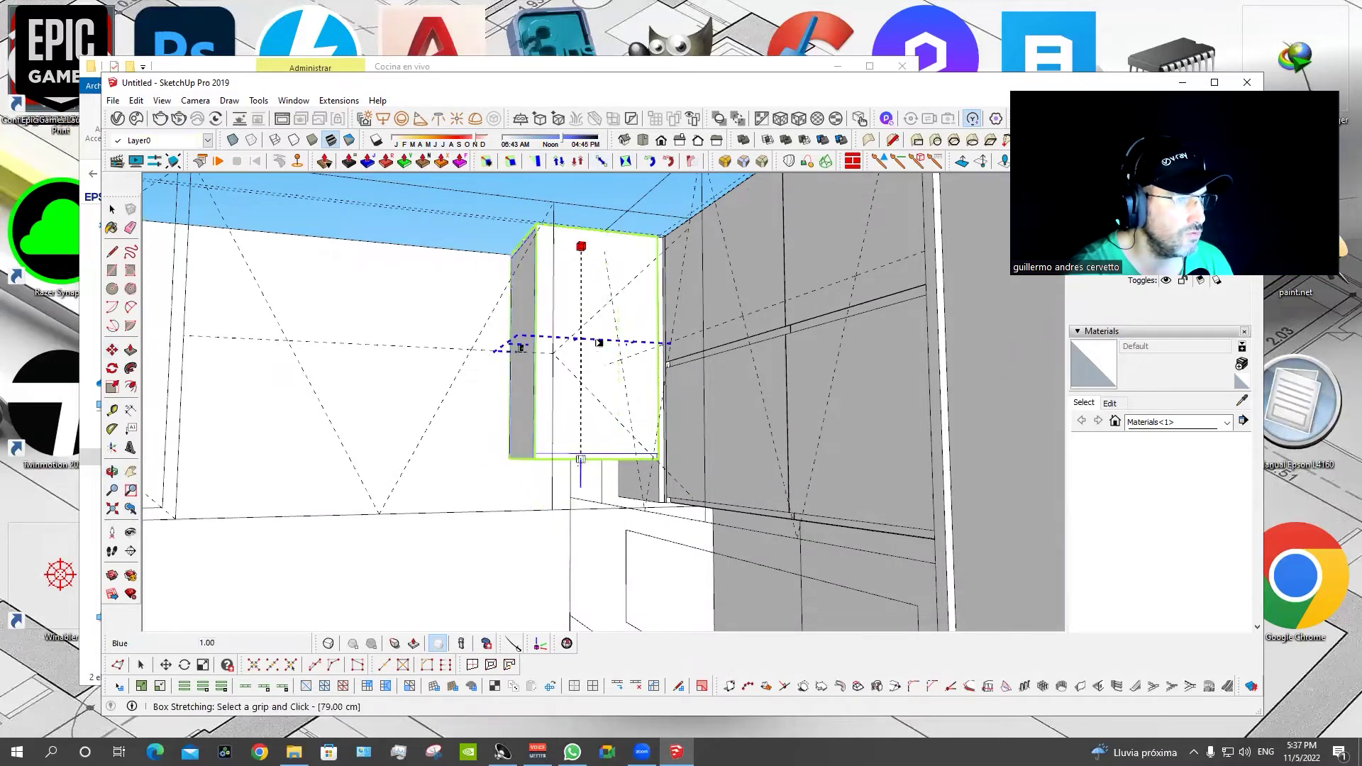
{"action": "left_click", "coordinate": [599, 343]}
{"action": "left_click", "coordinate": [472, 447]}
{"action": "mouse_move", "coordinate": [471, 447]}
{"action": "middle_mouse_down"}
{"action": "mouse_move", "coordinate": [742, 538]}
{"action": "mouse_move", "coordinate": [635, 480]}
{"action": "middle_mouse_up"}
{"action": "middle_click_drag", "start_coordinate": [778, 362], "coordinate": [753, 434]}
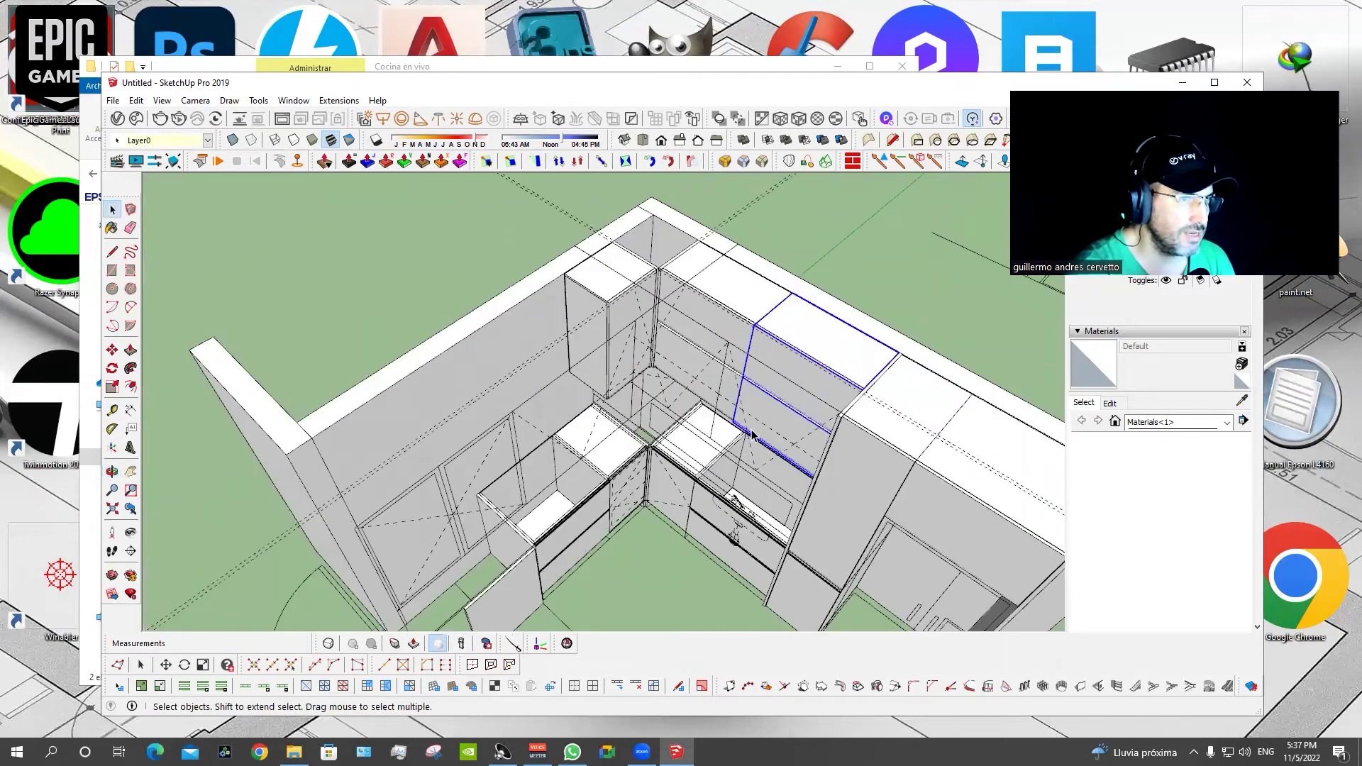
Cancel an unwanted 45° rotation of the upper cabinet.
{"action": "mouse_move", "coordinate": [588, 543]}
{"action": "middle_mouse_down"}
{"action": "mouse_move", "coordinate": [614, 562]}
{"action": "mouse_move", "coordinate": [619, 281]}
{"action": "middle_mouse_up"}
{"action": "key", "text": "q"}
{"action": "left_click", "coordinate": [622, 553]}
{"action": "left_click", "coordinate": [635, 571]}
{"action": "key", "text": "Escape"}
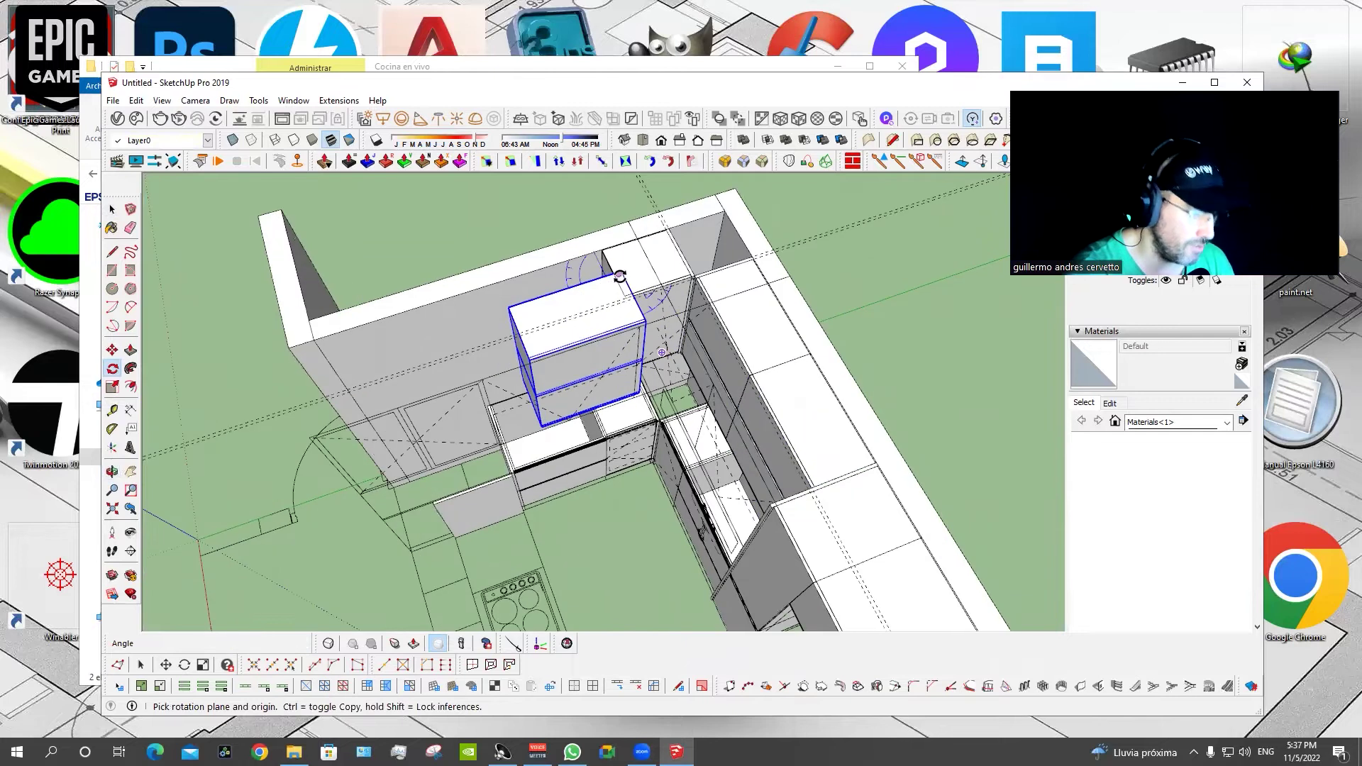
Box-stretch the upper cabinet further to the left.
{"action": "scroll", "coordinate": [619, 277], "scroll_direction": "up", "scroll_amount": 2}
{"action": "key", "text": "m"}
{"action": "scroll", "coordinate": [618, 273], "scroll_direction": "up", "scroll_amount": 2}
{"action": "scroll", "coordinate": [617, 268], "scroll_direction": "up", "scroll_amount": 2}
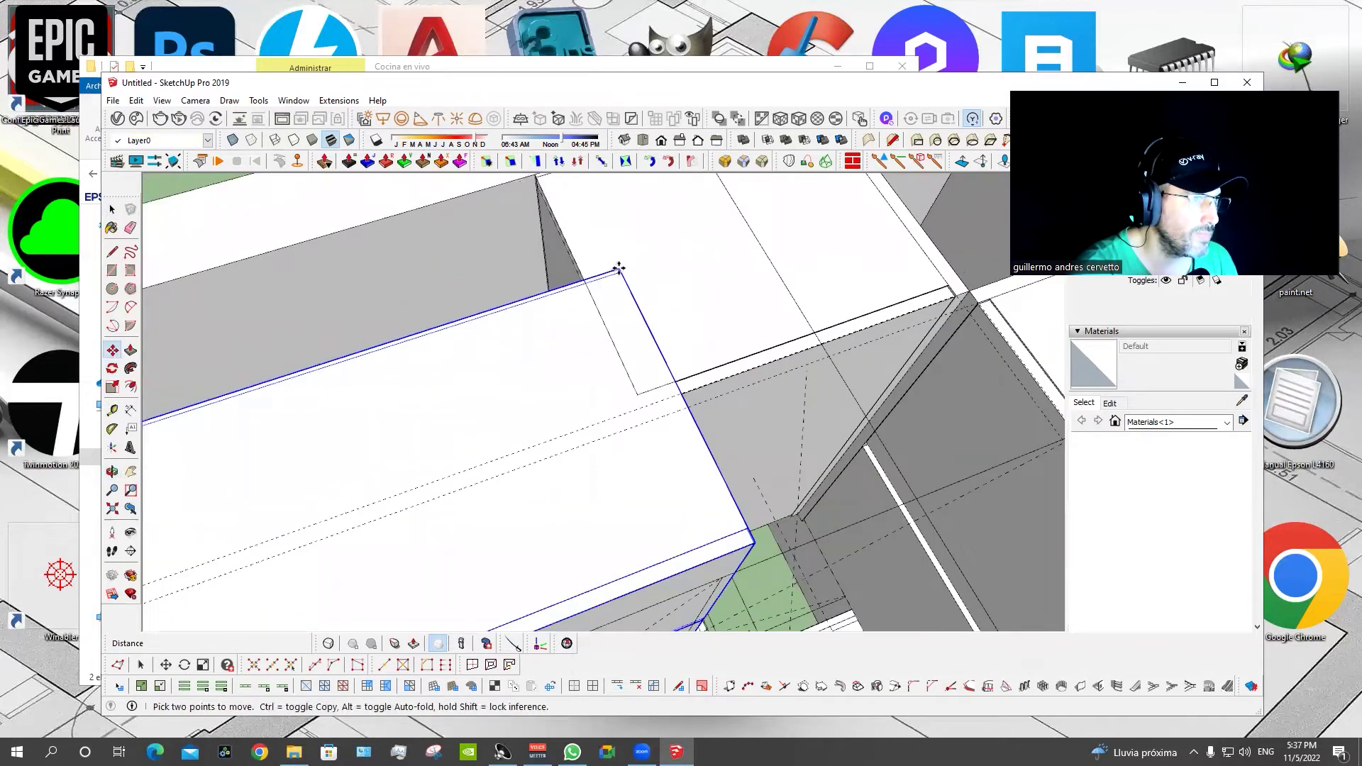
{"action": "scroll", "coordinate": [531, 186], "scroll_direction": "up", "scroll_amount": 3}
{"action": "mouse_move", "coordinate": [531, 186]}
{"action": "middle_mouse_down"}
{"action": "mouse_move", "coordinate": [597, 294]}
{"action": "mouse_move", "coordinate": [602, 274]}
{"action": "mouse_move", "coordinate": [454, 360]}
{"action": "mouse_move", "coordinate": [550, 190]}
{"action": "middle_mouse_up"}
{"action": "scroll", "coordinate": [603, 268], "scroll_direction": "down", "scroll_amount": 3}
{"action": "scroll", "coordinate": [600, 267], "scroll_direction": "down", "scroll_amount": 3}
{"action": "left_click", "coordinate": [600, 162]}
{"action": "left_click", "coordinate": [468, 323]}
{"action": "middle_click_drag", "start_coordinate": [561, 354], "coordinate": [572, 363]}
{"action": "mouse_move", "coordinate": [667, 408]}
{"action": "left_mouse_down"}
{"action": "mouse_move", "coordinate": [754, 243]}
{"action": "mouse_move", "coordinate": [651, 446]}
{"action": "left_mouse_up"}
{"action": "scroll", "coordinate": [745, 426], "scroll_direction": "up", "scroll_amount": 3}
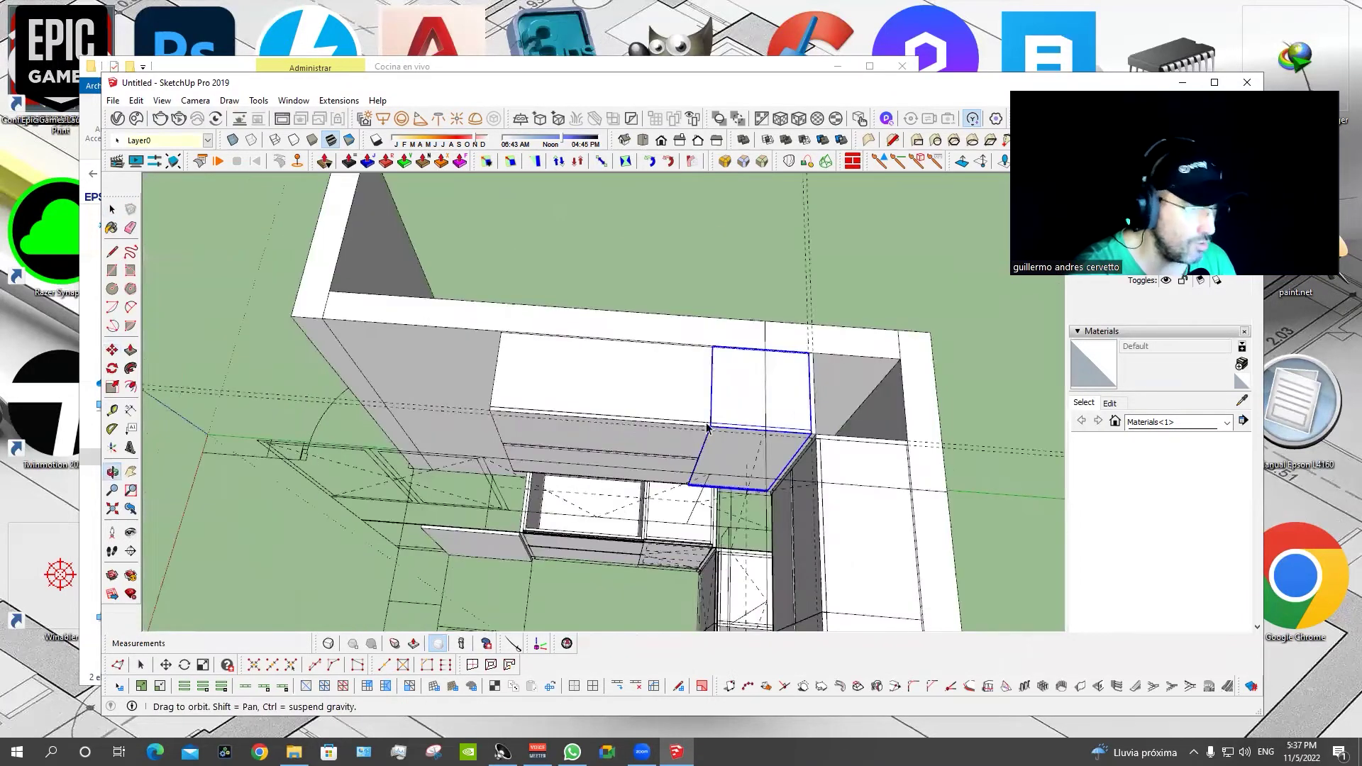
Copy the cabinet panel to the adjoining corner of the upper row.
{"action": "key", "text": "m"}
{"action": "scroll", "coordinate": [766, 397], "scroll_direction": "up", "scroll_amount": 3}
{"action": "scroll", "coordinate": [774, 383], "scroll_direction": "up", "scroll_amount": 2}
{"action": "scroll", "coordinate": [778, 376], "scroll_direction": "up", "scroll_amount": 2}
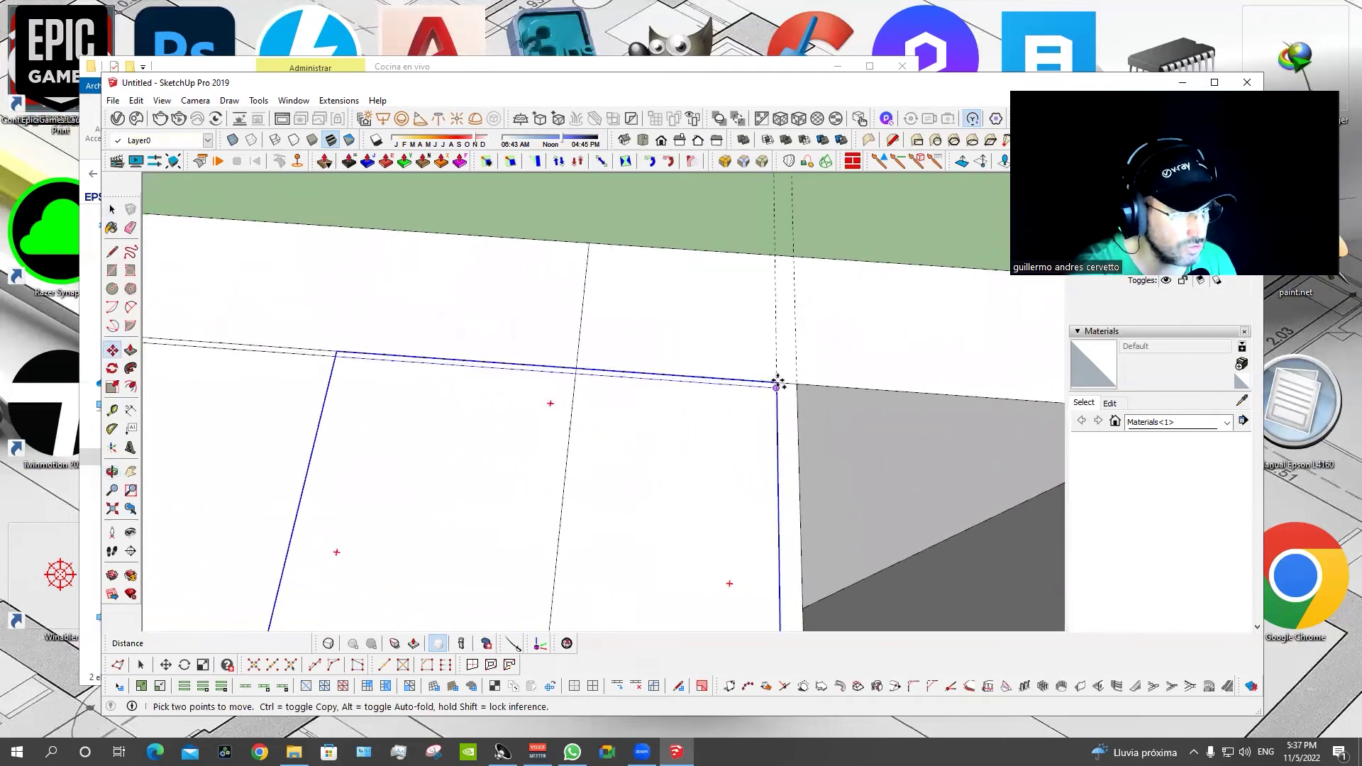
{"action": "left_click", "coordinate": [778, 379]}
{"action": "key", "text": "ctrl"}
{"action": "mouse_move", "coordinate": [778, 377]}
{"action": "middle_mouse_down"}
{"action": "mouse_move", "coordinate": [586, 368]}
{"action": "mouse_move", "coordinate": [980, 307]}
{"action": "mouse_move", "coordinate": [632, 373]}
{"action": "mouse_move", "coordinate": [532, 365]}
{"action": "mouse_move", "coordinate": [554, 359]}
{"action": "middle_mouse_up"}
{"action": "left_click", "coordinate": [553, 359]}
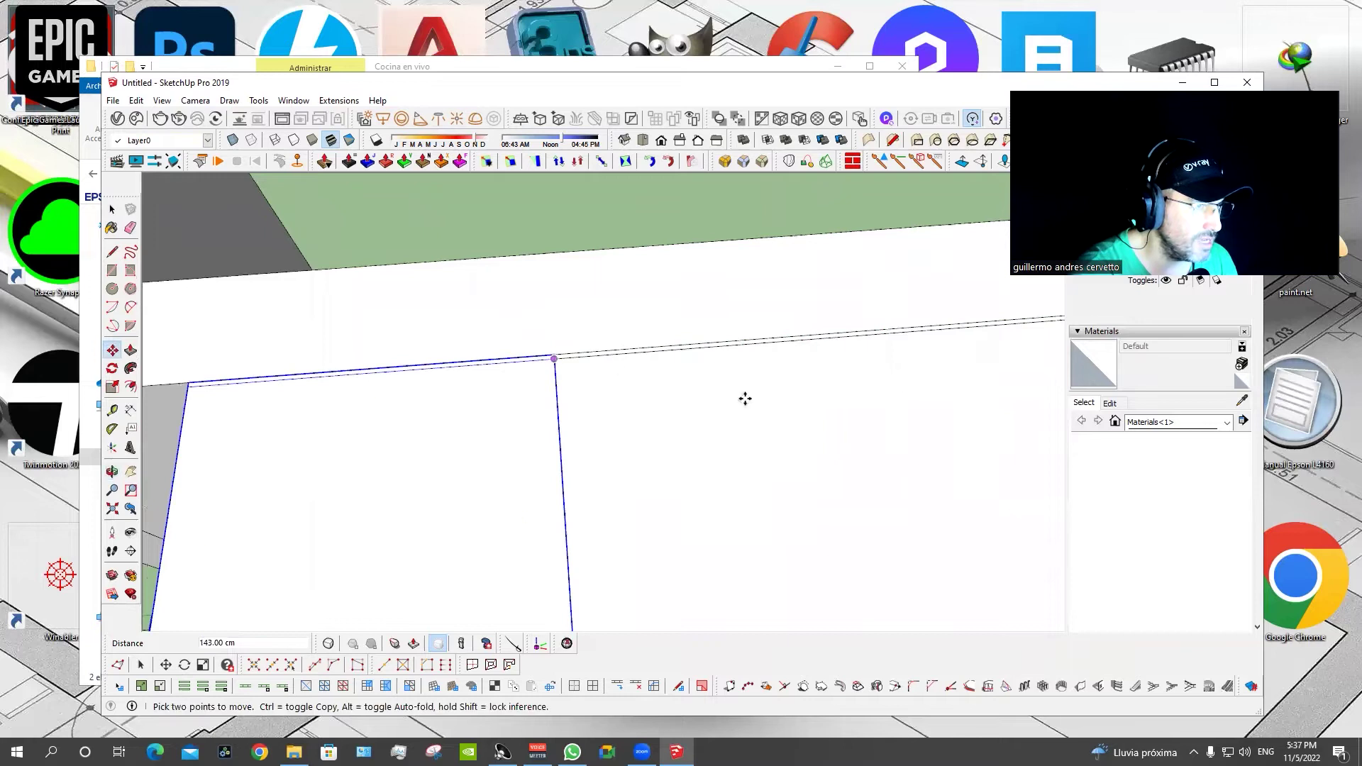
{"action": "scroll", "coordinate": [843, 398], "scroll_direction": "down", "scroll_amount": 2}
{"action": "scroll", "coordinate": [651, 478], "scroll_direction": "down", "scroll_amount": 3}
{"action": "mouse_move", "coordinate": [651, 478]}
{"action": "middle_mouse_down"}
{"action": "mouse_move", "coordinate": [778, 243]}
{"action": "mouse_move", "coordinate": [723, 308]}
{"action": "mouse_move", "coordinate": [738, 342]}
{"action": "middle_mouse_up"}
{"action": "scroll", "coordinate": [737, 343], "scroll_direction": "down", "scroll_amount": 2}
{"action": "middle_click_drag", "start_coordinate": [654, 304], "coordinate": [596, 288]}
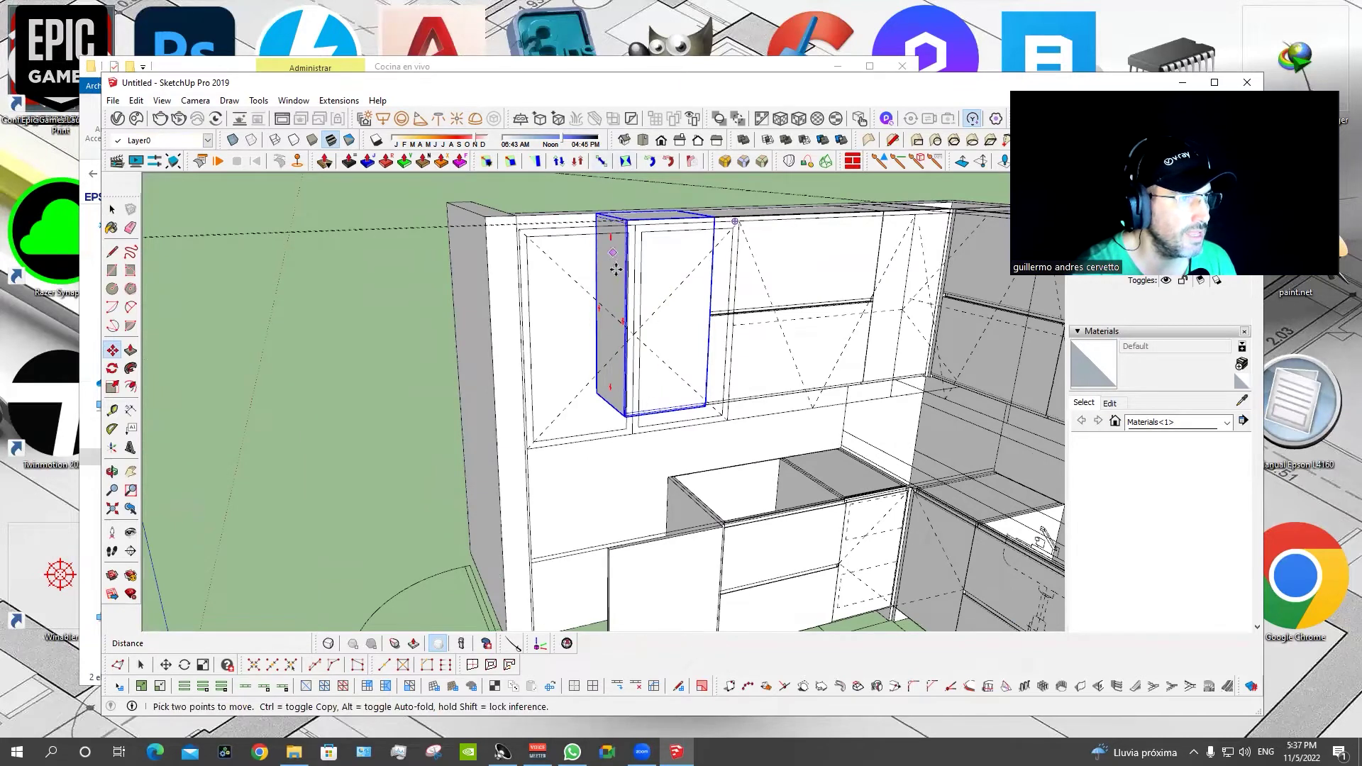
Widen the copied panel leftward and move it 50 cm left.
{"action": "left_click", "coordinate": [623, 160]}
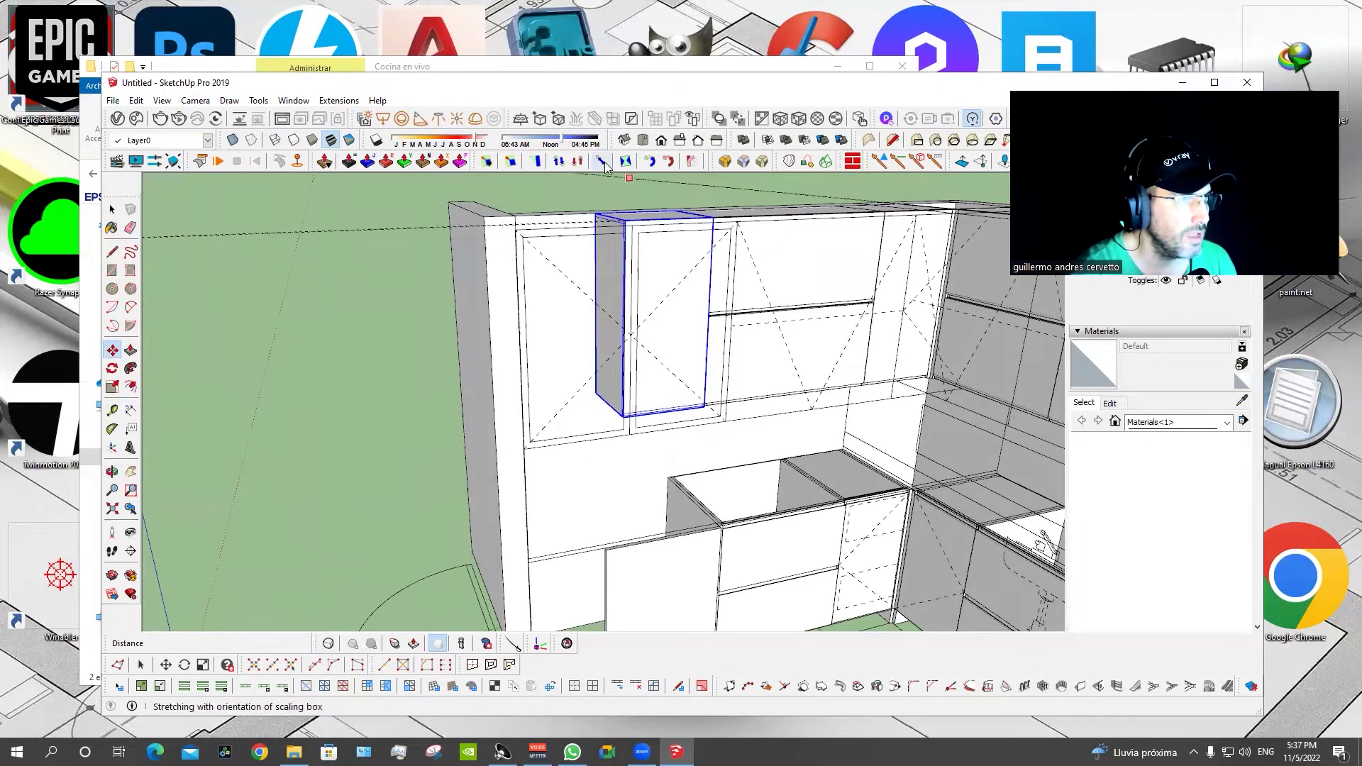
{"action": "left_click", "coordinate": [668, 320]}
{"action": "left_click", "coordinate": [664, 316]}
{"action": "key", "text": "m"}
{"action": "left_click", "coordinate": [720, 422]}
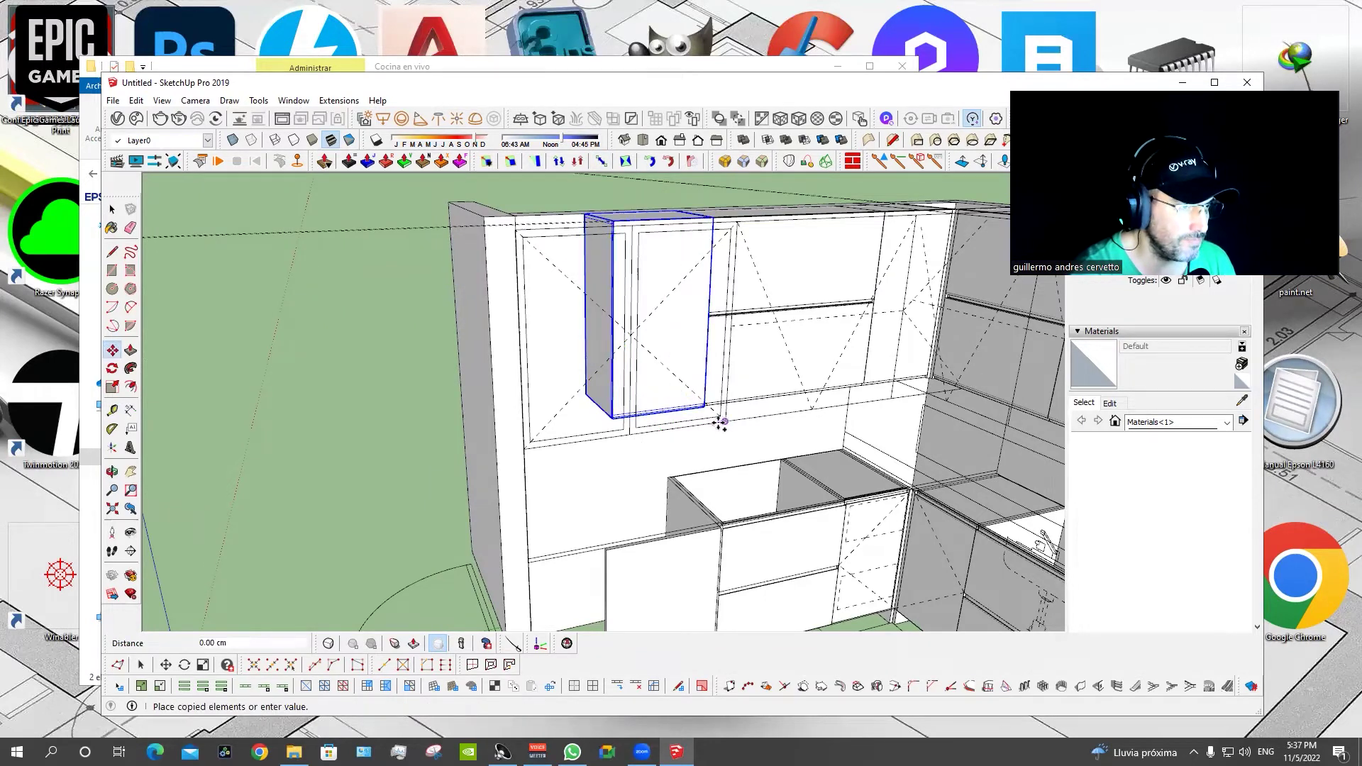
{"action": "left_click", "coordinate": [630, 435]}
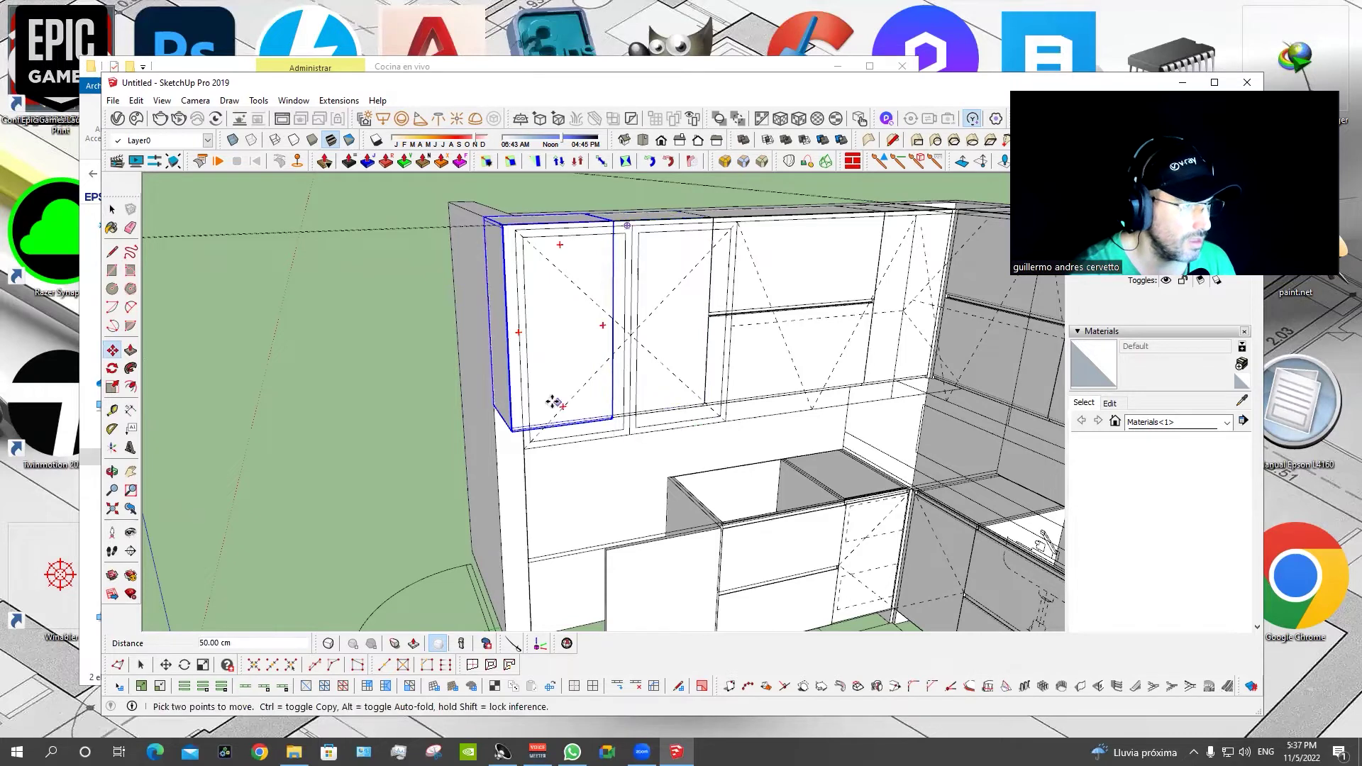
{"action": "mouse_move", "coordinate": [501, 343]}
{"action": "middle_mouse_down"}
{"action": "mouse_move", "coordinate": [510, 501]}
{"action": "mouse_move", "coordinate": [642, 316]}
{"action": "middle_mouse_up"}
Check the panel's position with the Tape Measure.
{"action": "key", "text": "space"}
{"action": "scroll", "coordinate": [525, 379], "scroll_direction": "up", "scroll_amount": 2}
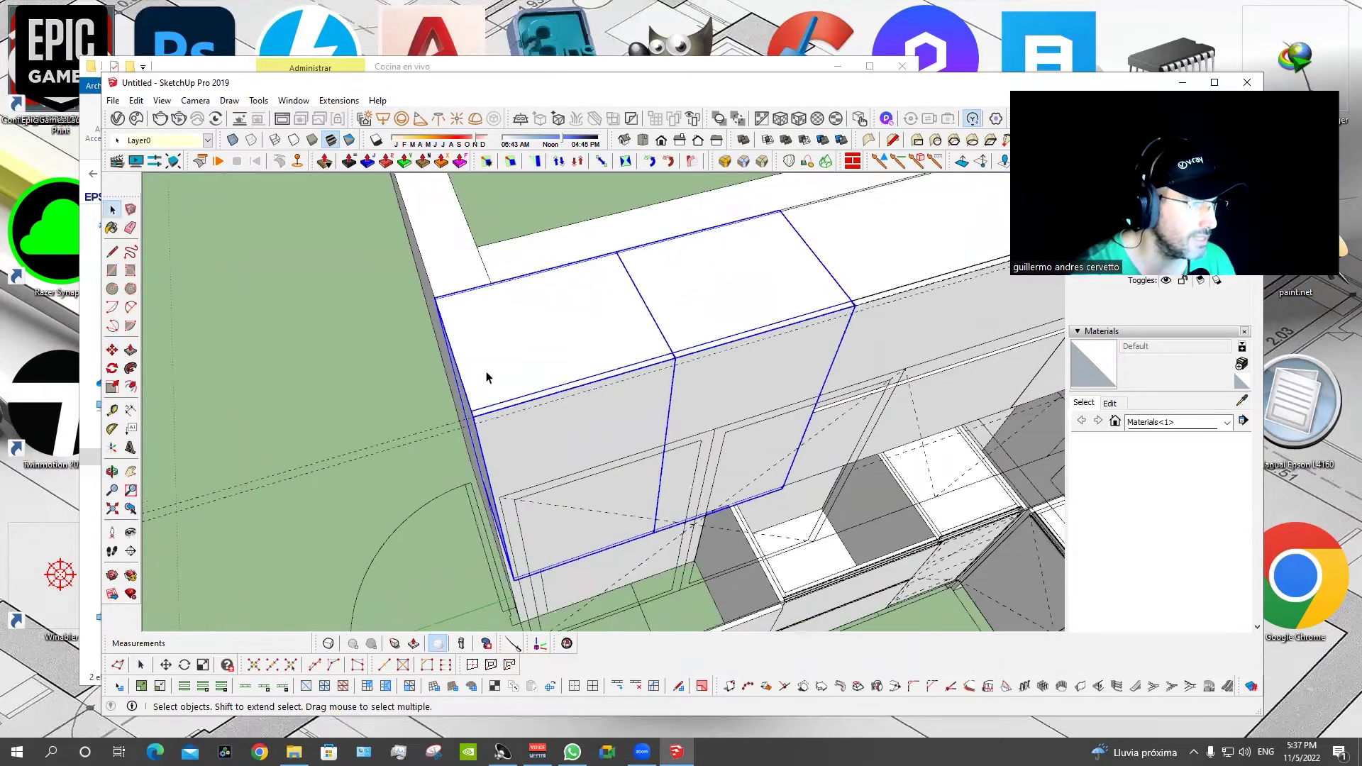
{"action": "key", "text": "t"}
{"action": "left_click", "coordinate": [453, 355]}
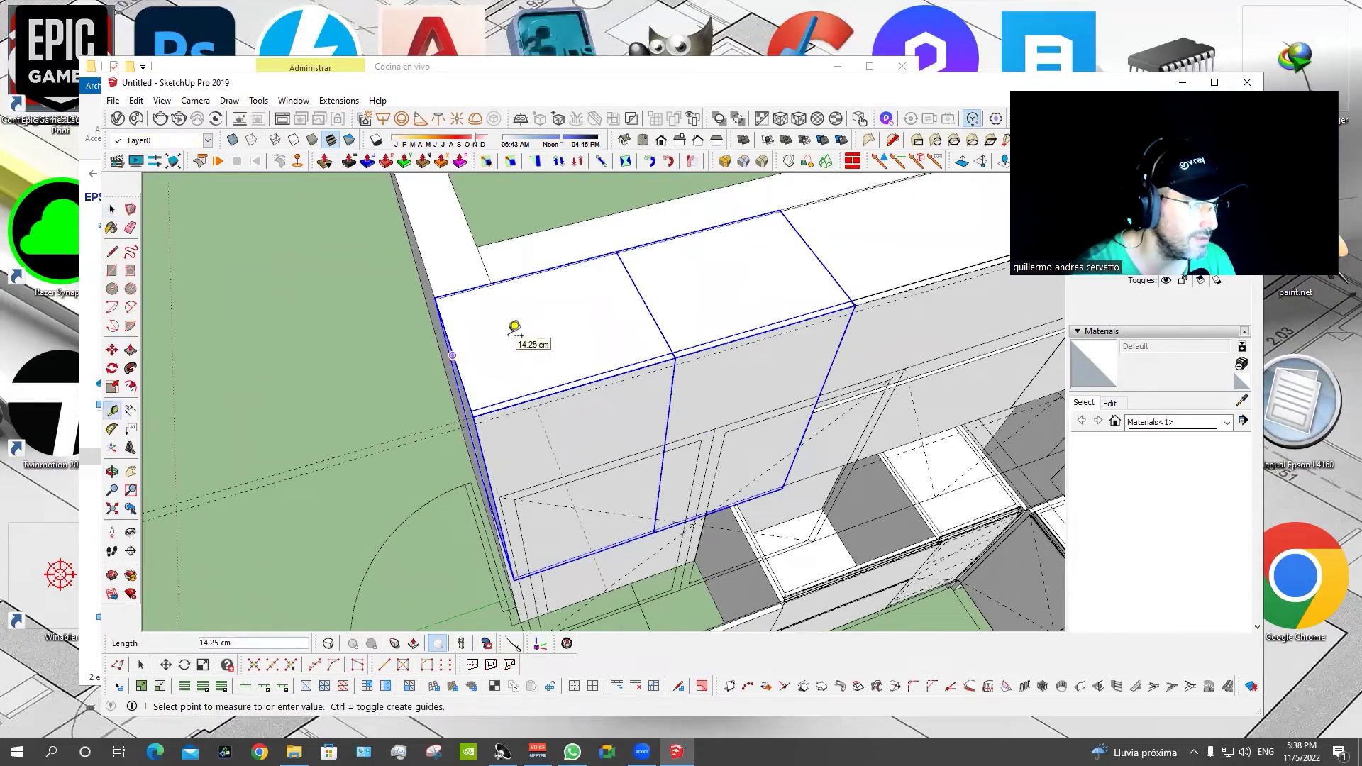
{"action": "scroll", "coordinate": [488, 326], "scroll_direction": "up", "scroll_amount": 5}
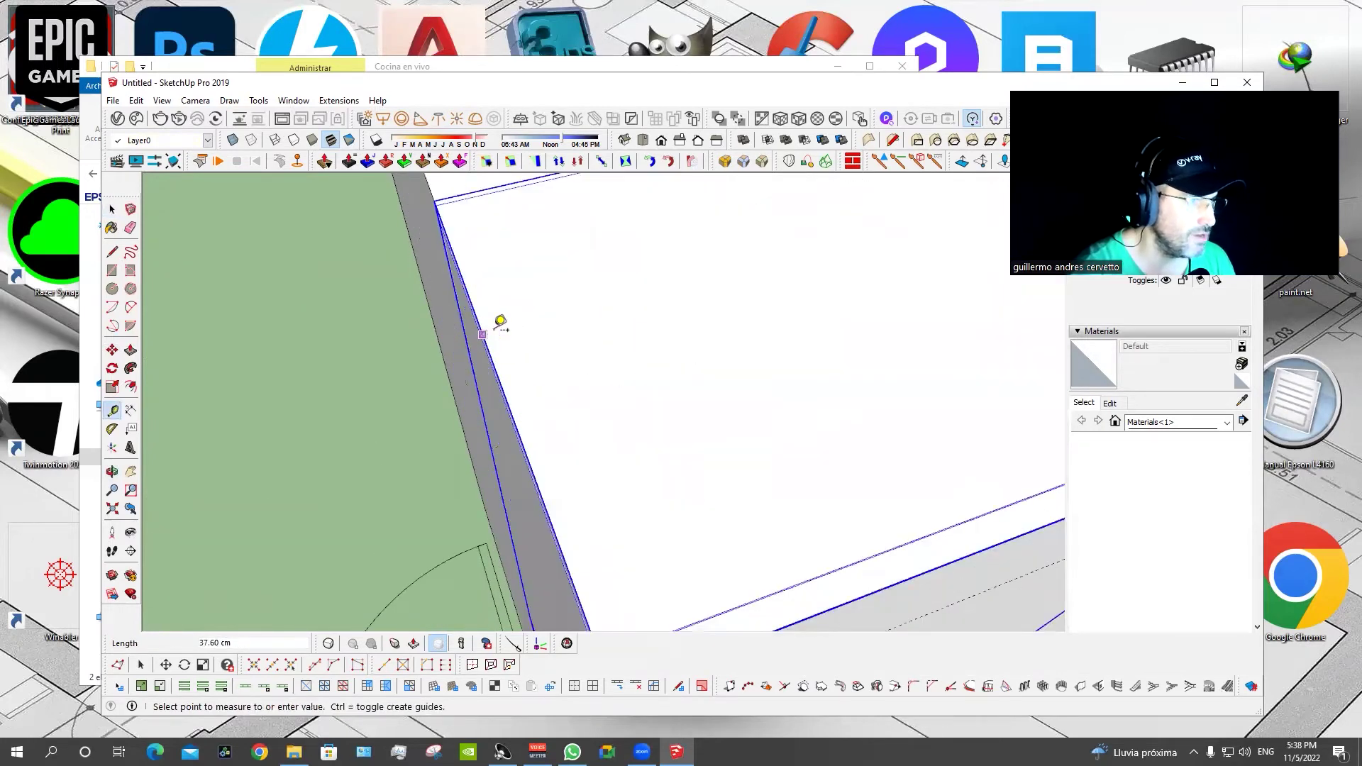
{"action": "key", "text": "Return"}
{"action": "scroll", "coordinate": [522, 284], "scroll_direction": "down", "scroll_amount": 3}
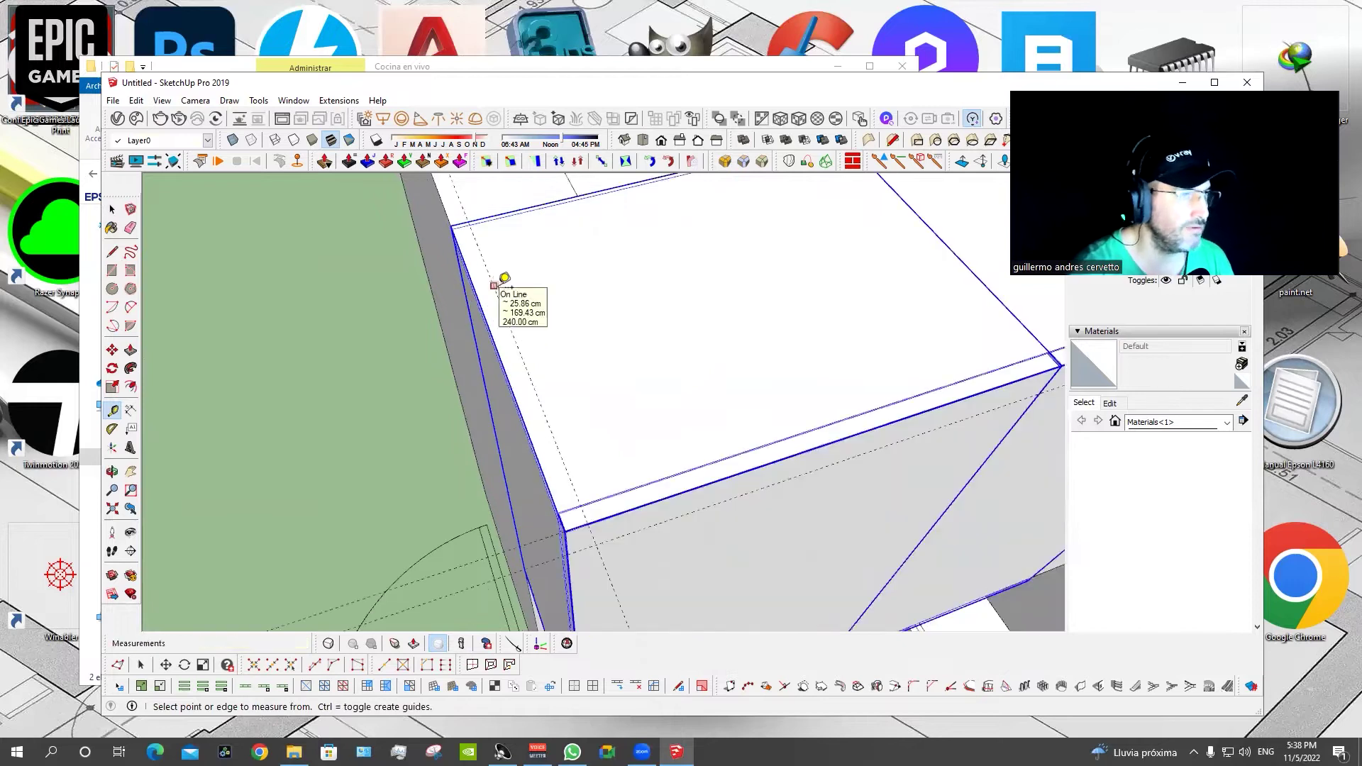
{"action": "scroll", "coordinate": [520, 283], "scroll_direction": "down", "scroll_amount": 2}
{"action": "scroll", "coordinate": [657, 256], "scroll_direction": "down", "scroll_amount": 1}
Scale the cabinet to 0.98 along the green axis.
{"action": "key", "text": "s"}
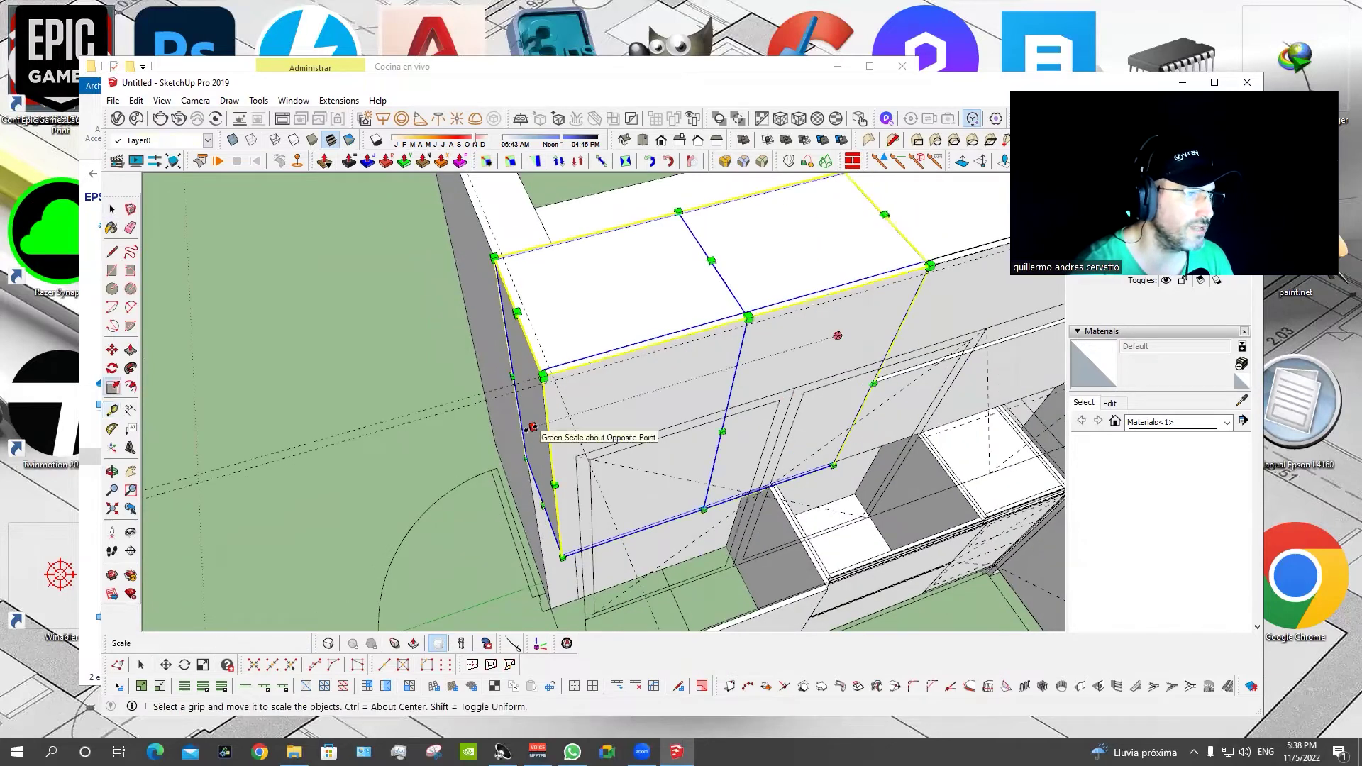
{"action": "left_click_drag", "start_coordinate": [536, 425], "coordinate": [527, 318]}
{"action": "key", "text": "space"}
{"action": "scroll", "coordinate": [589, 269], "scroll_direction": "up", "scroll_amount": 2}
Start a rectangle, about 94 cm long, anchored at the upper cabinet's corner.
{"action": "key", "text": "r"}
{"action": "scroll", "coordinate": [539, 212], "scroll_direction": "up", "scroll_amount": 2}
{"action": "left_click", "coordinate": [530, 210]}
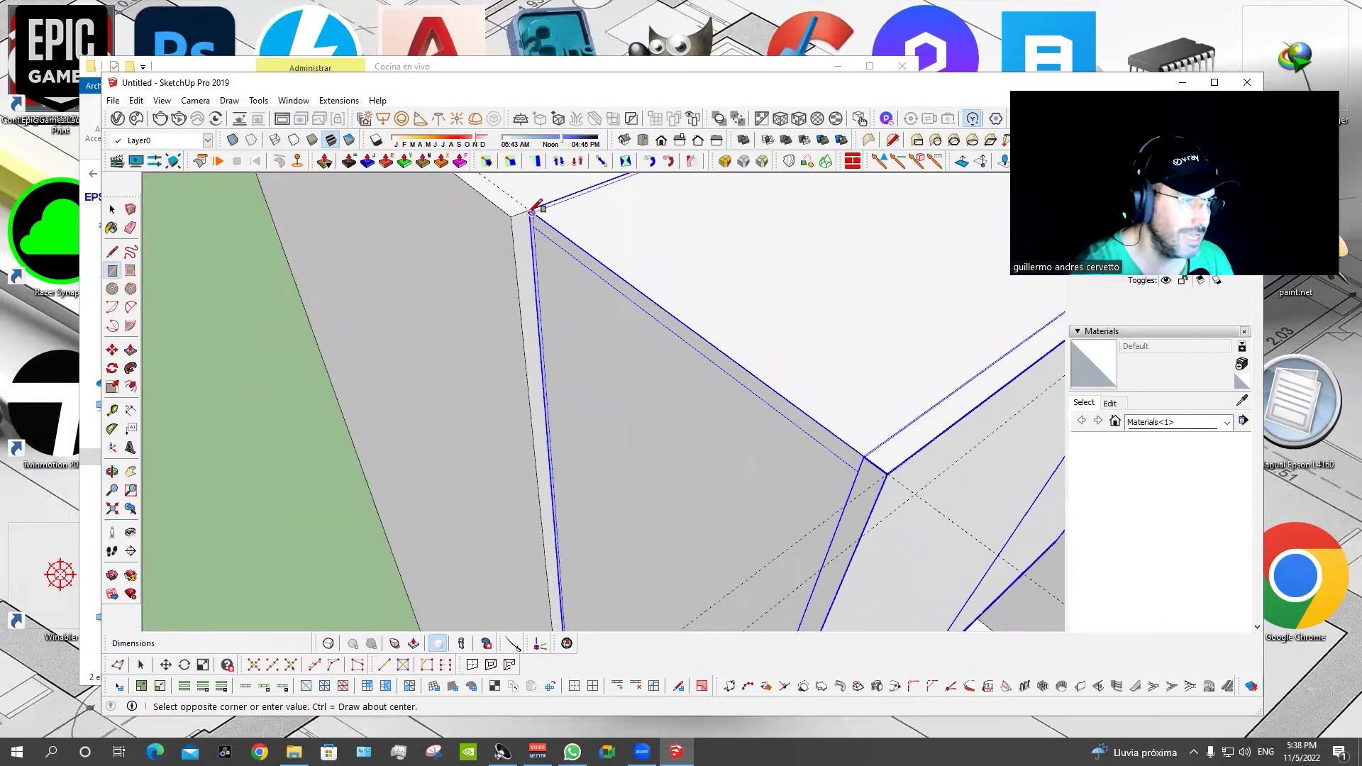
{"action": "scroll", "coordinate": [530, 213], "scroll_direction": "down", "scroll_amount": 3}
{"action": "scroll", "coordinate": [554, 447], "scroll_direction": "up", "scroll_amount": 3}
{"action": "scroll", "coordinate": [559, 461], "scroll_direction": "up", "scroll_amount": 2}
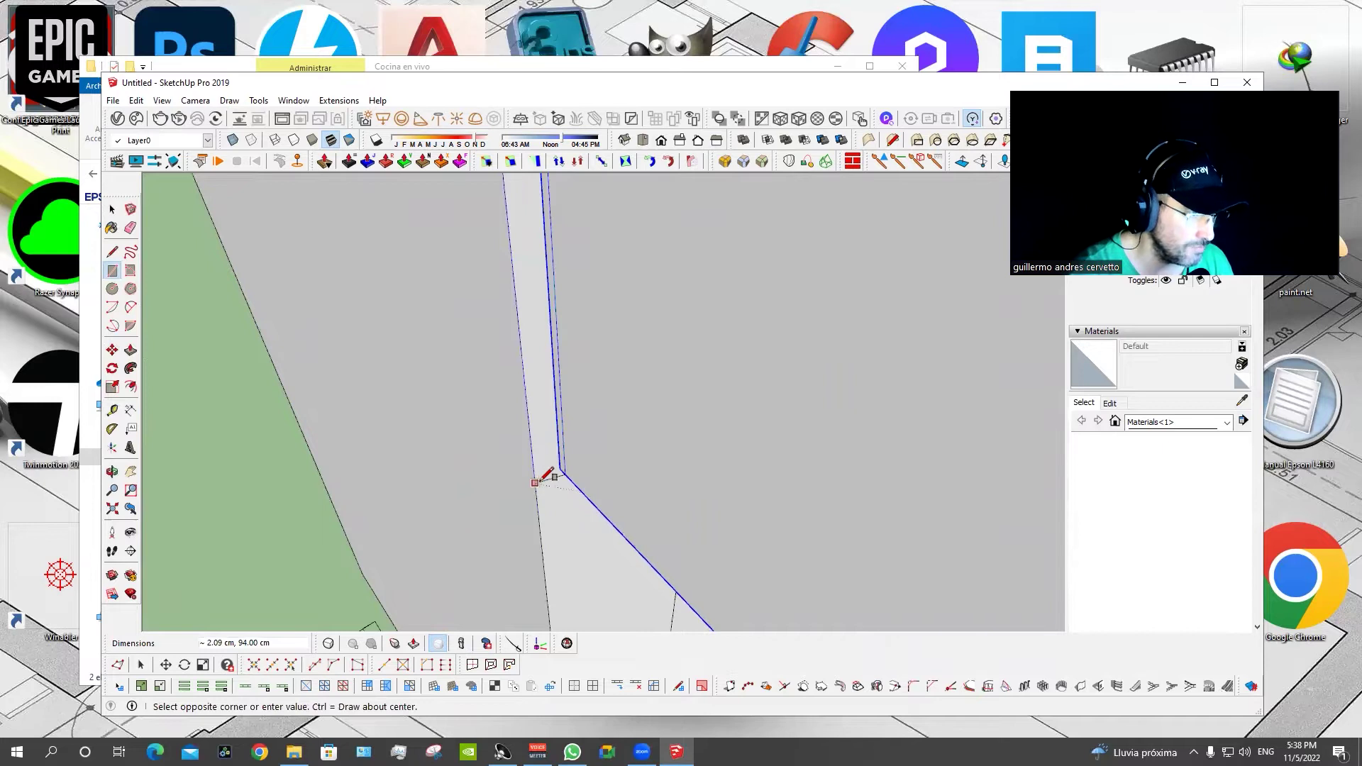
{"action": "scroll", "coordinate": [550, 461], "scroll_direction": "up", "scroll_amount": 2}
{"action": "scroll", "coordinate": [596, 426], "scroll_direction": "up", "scroll_amount": 2}
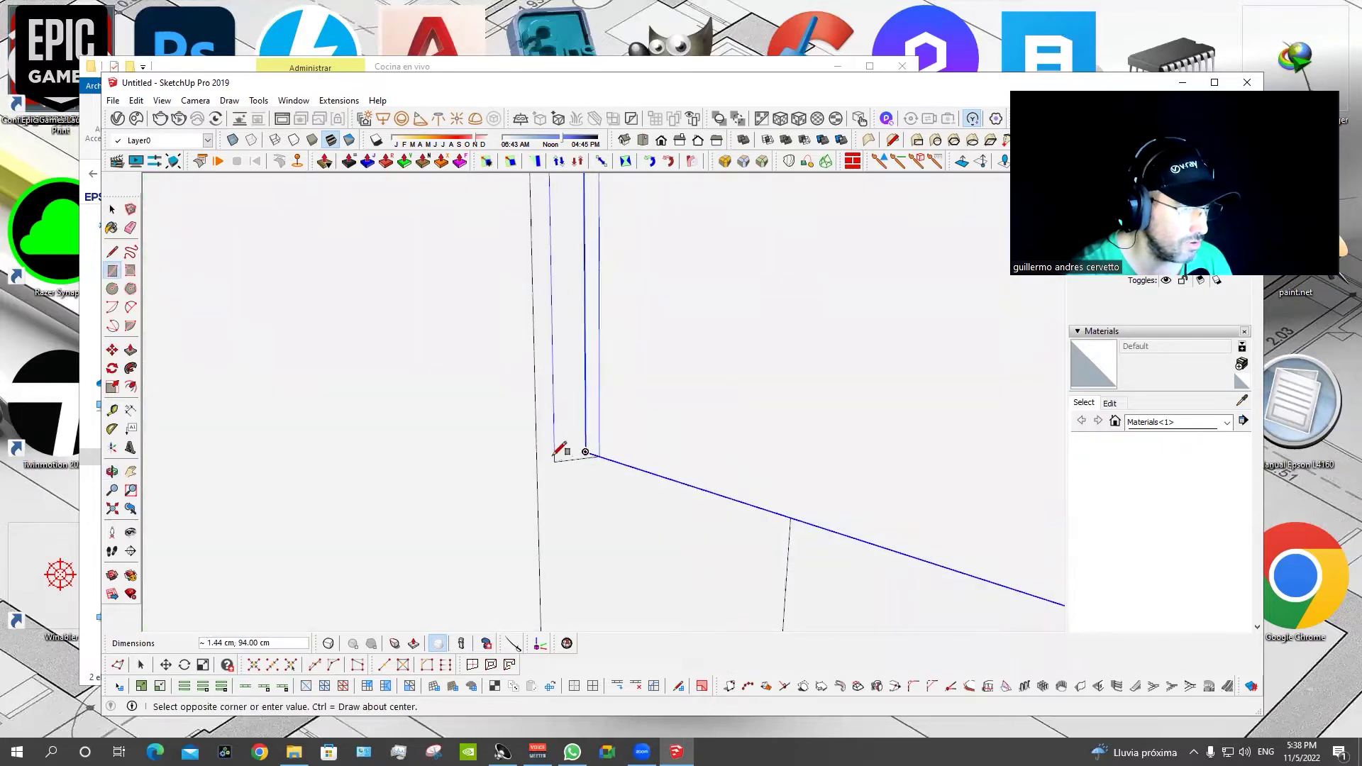
Finish the thin rectangle on the cabinet side and push it into a thin panel.
{"action": "left_click", "coordinate": [680, 468]}
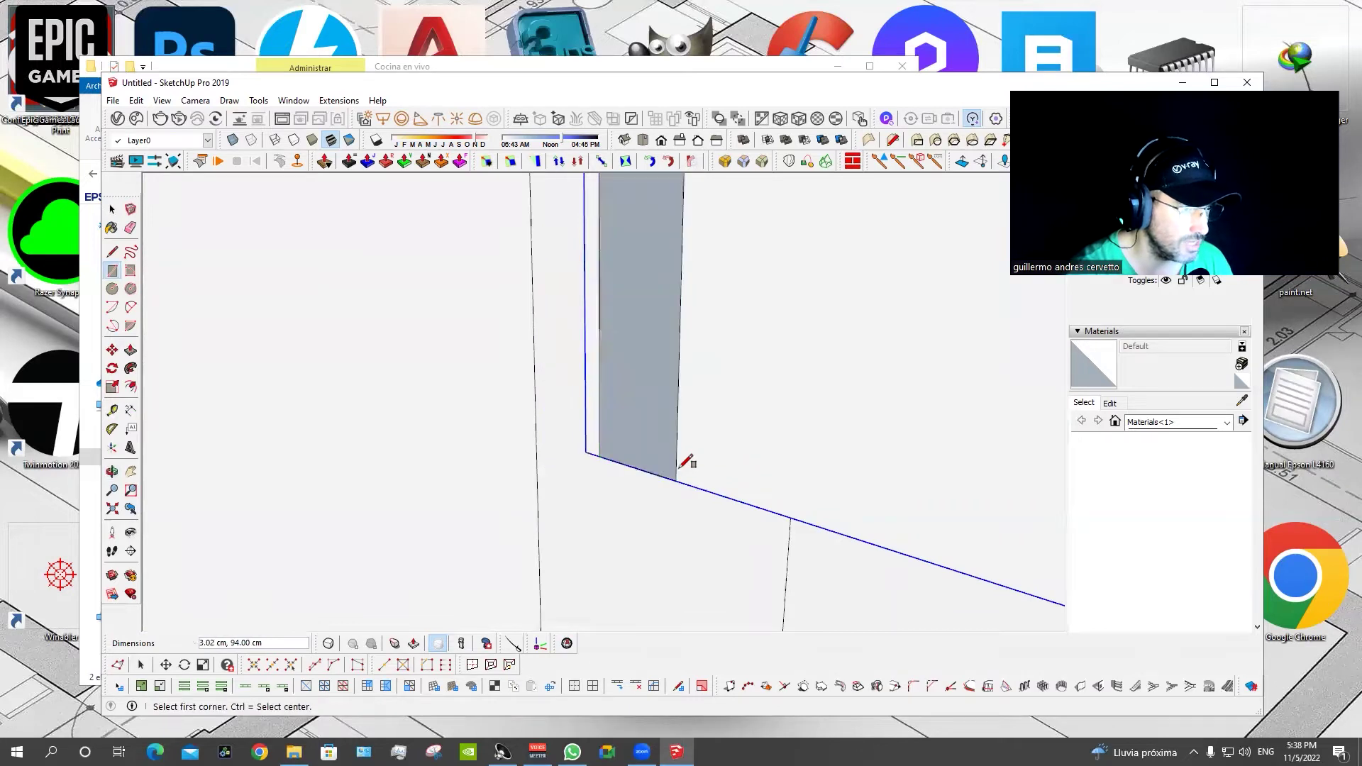
{"action": "scroll", "coordinate": [683, 462], "scroll_direction": "down", "scroll_amount": 2}
{"action": "key", "text": "p"}
{"action": "left_click", "coordinate": [651, 458]}
{"action": "left_click", "coordinate": [615, 470]}
Extend the thin side panel's top face by 36.38 cm.
{"action": "mouse_move", "coordinate": [633, 450]}
{"action": "middle_mouse_down"}
{"action": "mouse_move", "coordinate": [569, 358]}
{"action": "mouse_move", "coordinate": [477, 493]}
{"action": "mouse_move", "coordinate": [456, 329]}
{"action": "middle_mouse_up"}
{"action": "left_click", "coordinate": [464, 337]}
{"action": "left_click", "coordinate": [623, 426]}
{"action": "mouse_move", "coordinate": [623, 425]}
{"action": "middle_mouse_down"}
{"action": "mouse_move", "coordinate": [648, 365]}
{"action": "mouse_move", "coordinate": [653, 395]}
{"action": "mouse_move", "coordinate": [783, 386]}
{"action": "middle_mouse_up"}
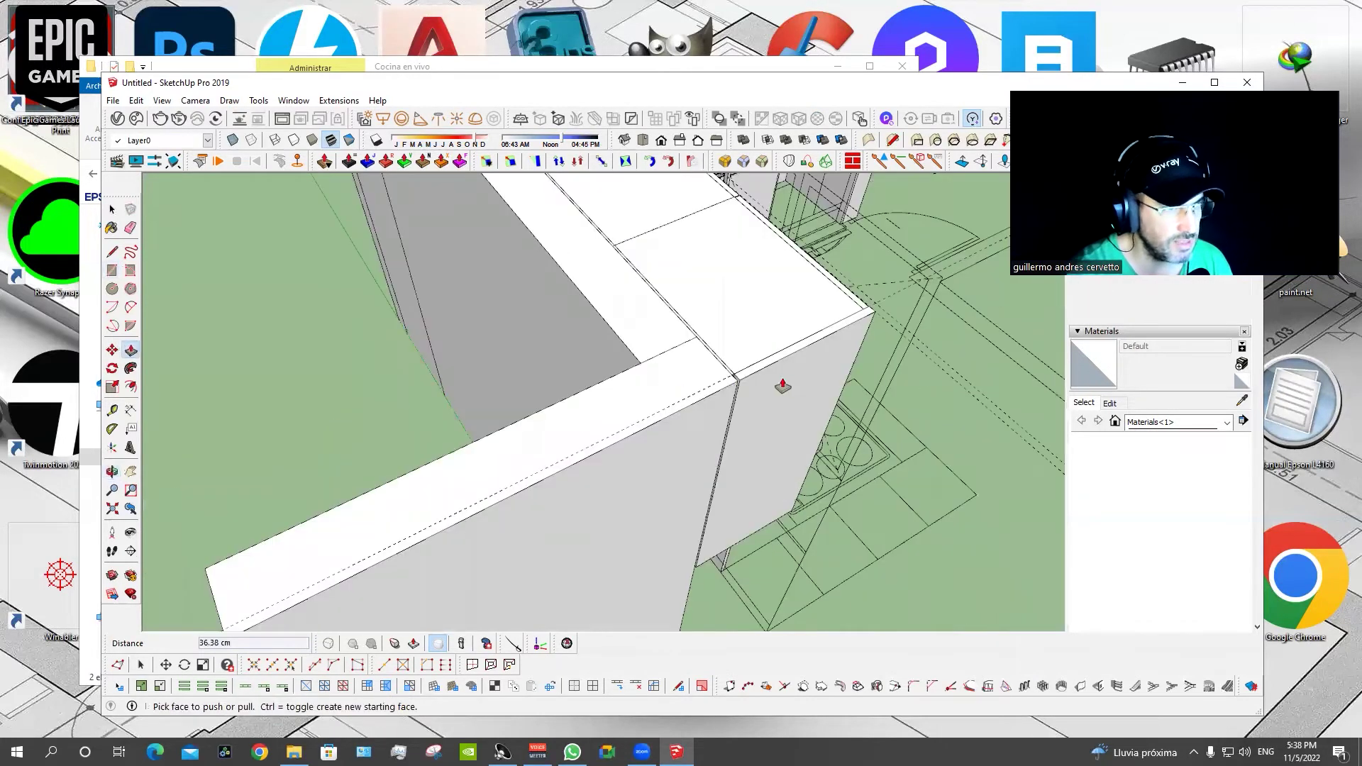
{"action": "scroll", "coordinate": [709, 380], "scroll_direction": "up", "scroll_amount": 3}
Delete all construction guides with Edit > Delete Guides and orbit out over the kitchen.
{"action": "key", "text": "space"}
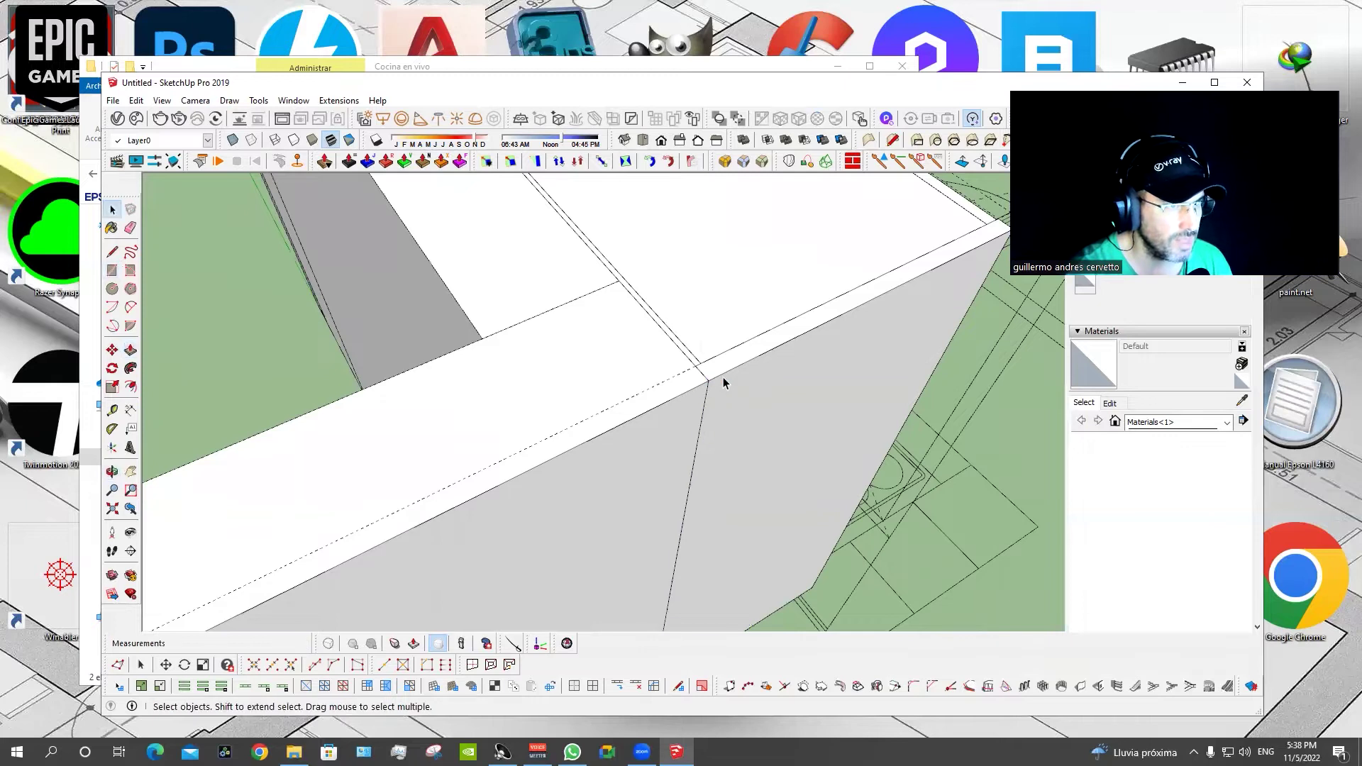
{"action": "left_click", "coordinate": [723, 377]}
{"action": "middle_click_drag", "start_coordinate": [722, 377], "coordinate": [413, 364]}
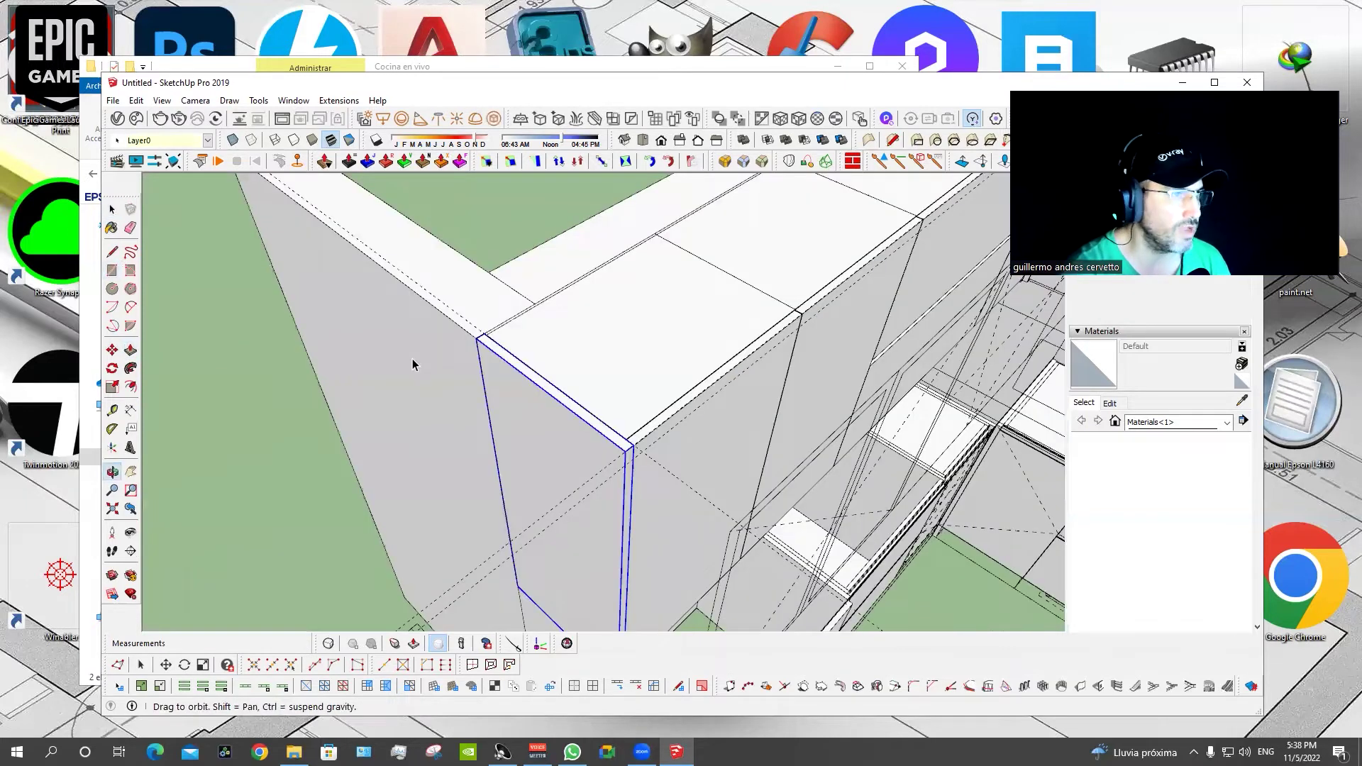
{"action": "scroll", "coordinate": [516, 356], "scroll_direction": "down", "scroll_amount": 2}
{"action": "scroll", "coordinate": [510, 350], "scroll_direction": "down", "scroll_amount": 2}
{"action": "scroll", "coordinate": [509, 350], "scroll_direction": "down", "scroll_amount": 2}
{"action": "left_click", "coordinate": [136, 100]}
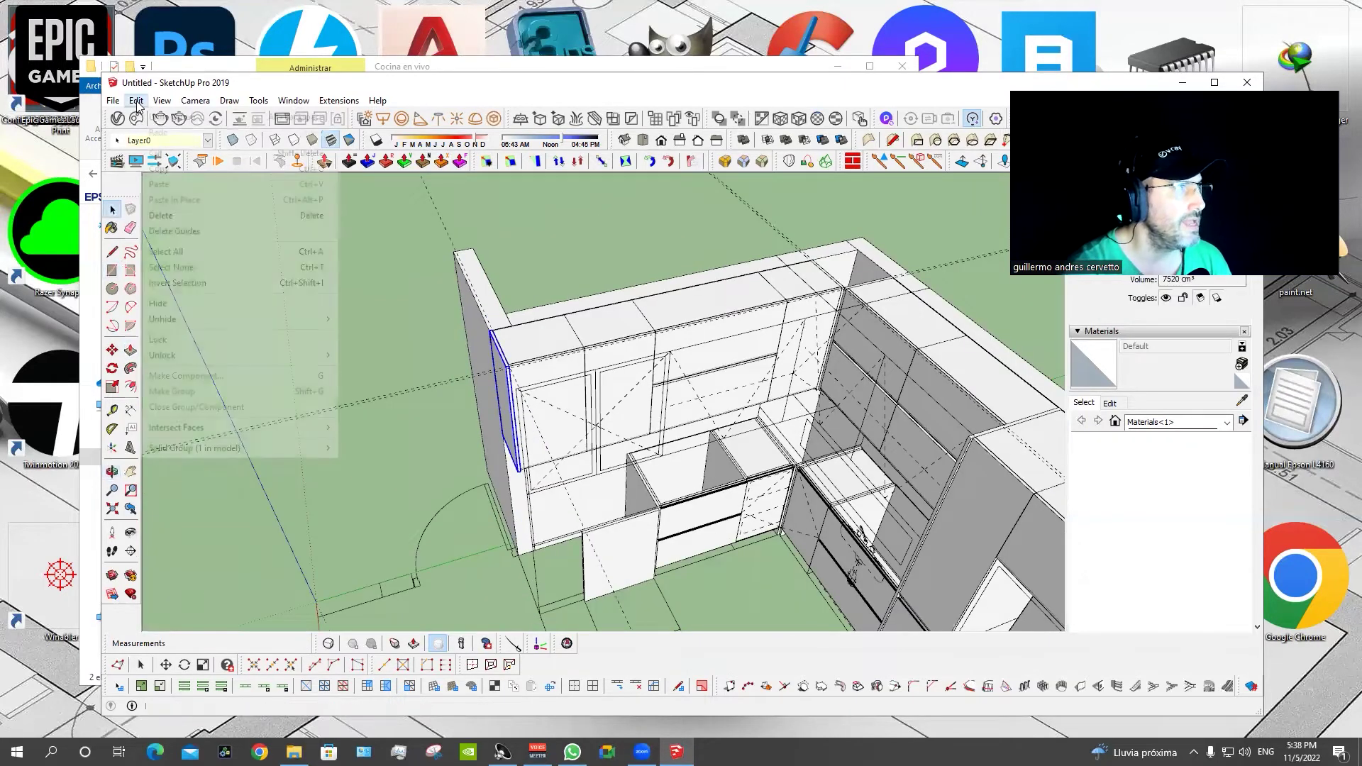
{"action": "left_click", "coordinate": [177, 232]}
{"action": "mouse_move", "coordinate": [397, 355]}
{"action": "middle_mouse_down"}
{"action": "mouse_move", "coordinate": [447, 344]}
{"action": "mouse_move", "coordinate": [651, 223]}
{"action": "mouse_move", "coordinate": [496, 547]}
{"action": "middle_mouse_up"}
{"action": "mouse_move", "coordinate": [598, 445]}
{"action": "middle_mouse_down"}
{"action": "mouse_move", "coordinate": [708, 411]}
{"action": "mouse_move", "coordinate": [656, 500]}
{"action": "mouse_move", "coordinate": [756, 586]}
{"action": "mouse_move", "coordinate": [517, 398]}
{"action": "middle_mouse_up"}
{"action": "scroll", "coordinate": [516, 397], "scroll_direction": "up", "scroll_amount": 3}
Delete the leftover plan lines at upper left and a stray floor line.
{"action": "key", "text": "e"}
{"action": "key", "text": "space"}
{"action": "mouse_move", "coordinate": [606, 287]}
{"action": "middle_mouse_down"}
{"action": "mouse_move", "coordinate": [547, 402]}
{"action": "mouse_move", "coordinate": [535, 391]}
{"action": "middle_mouse_up"}
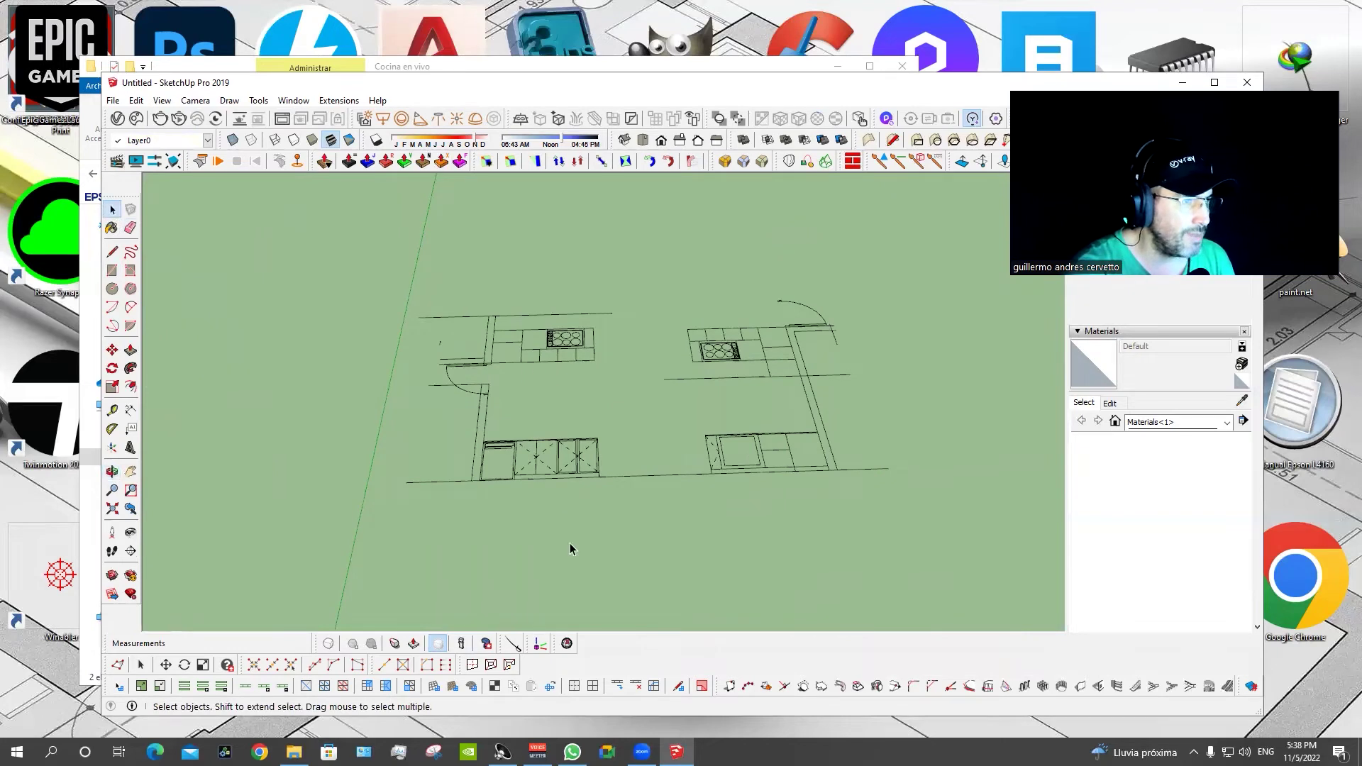
{"action": "left_click_drag", "start_coordinate": [428, 362], "coordinate": [430, 364]}
{"action": "key", "text": "Delete"}
{"action": "left_click", "coordinate": [680, 478]}
{"action": "key", "text": "Delete"}
Delete the remaining stray lines, the door swing arc and the cooktop drawing.
{"action": "left_click_drag", "start_coordinate": [447, 366], "coordinate": [347, 576]}
{"action": "key", "text": "Delete"}
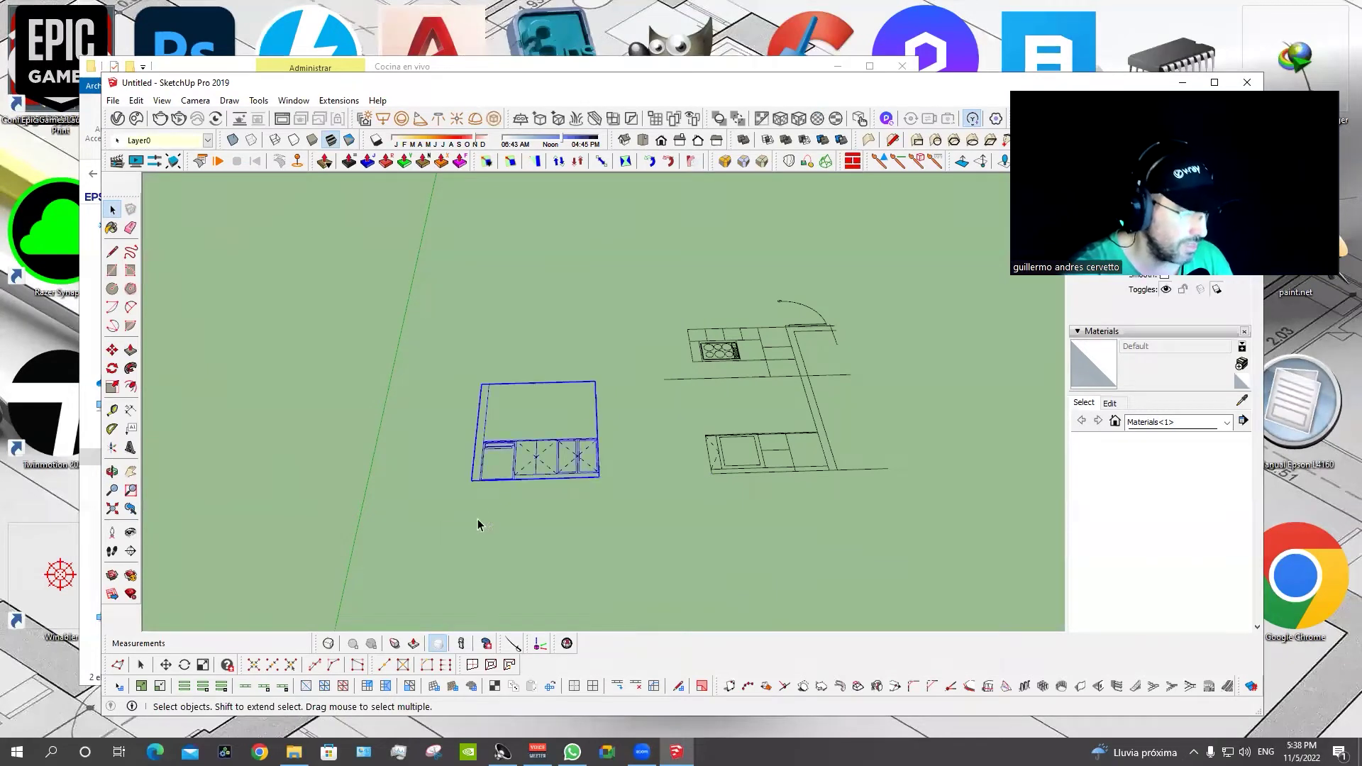
{"action": "middle_click_drag", "start_coordinate": [478, 525], "coordinate": [744, 377]}
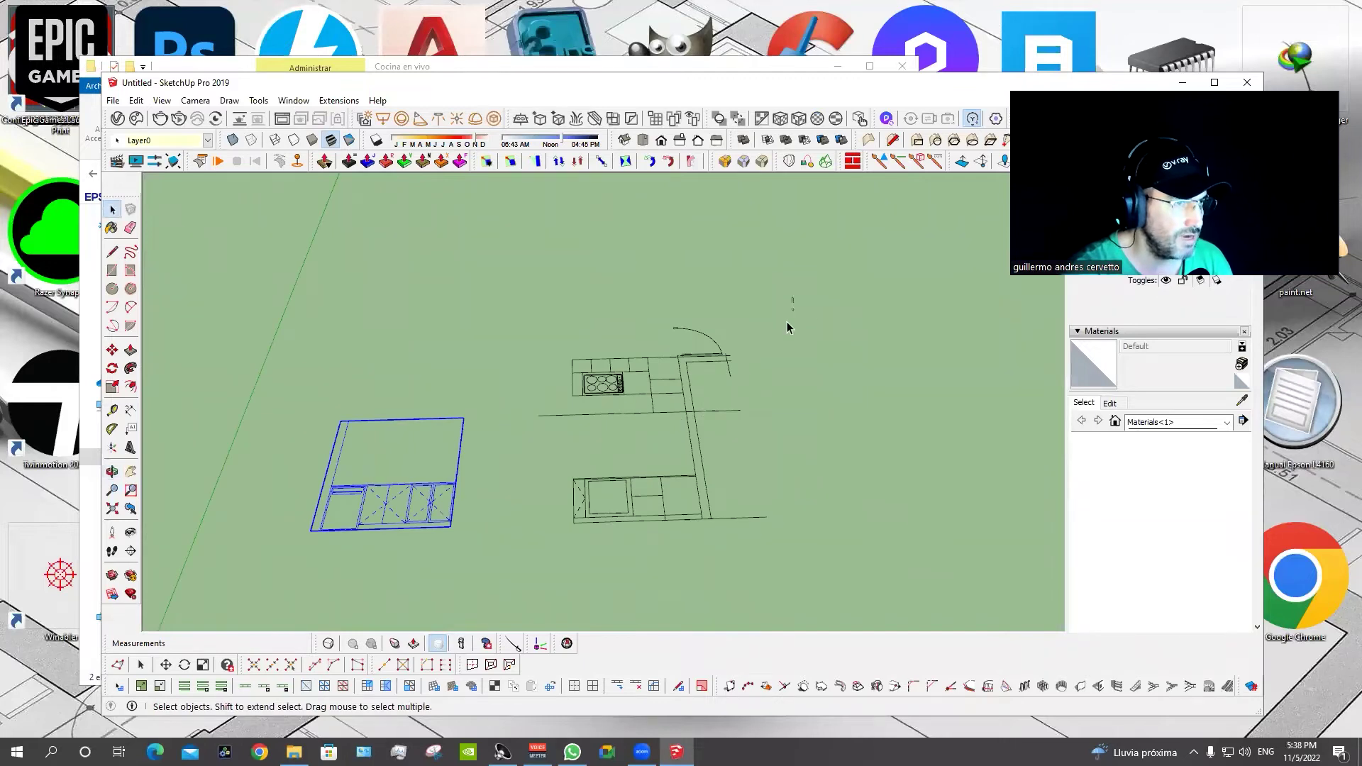
{"action": "left_click_drag", "start_coordinate": [786, 321], "coordinate": [718, 380]}
{"action": "key", "text": "Delete"}
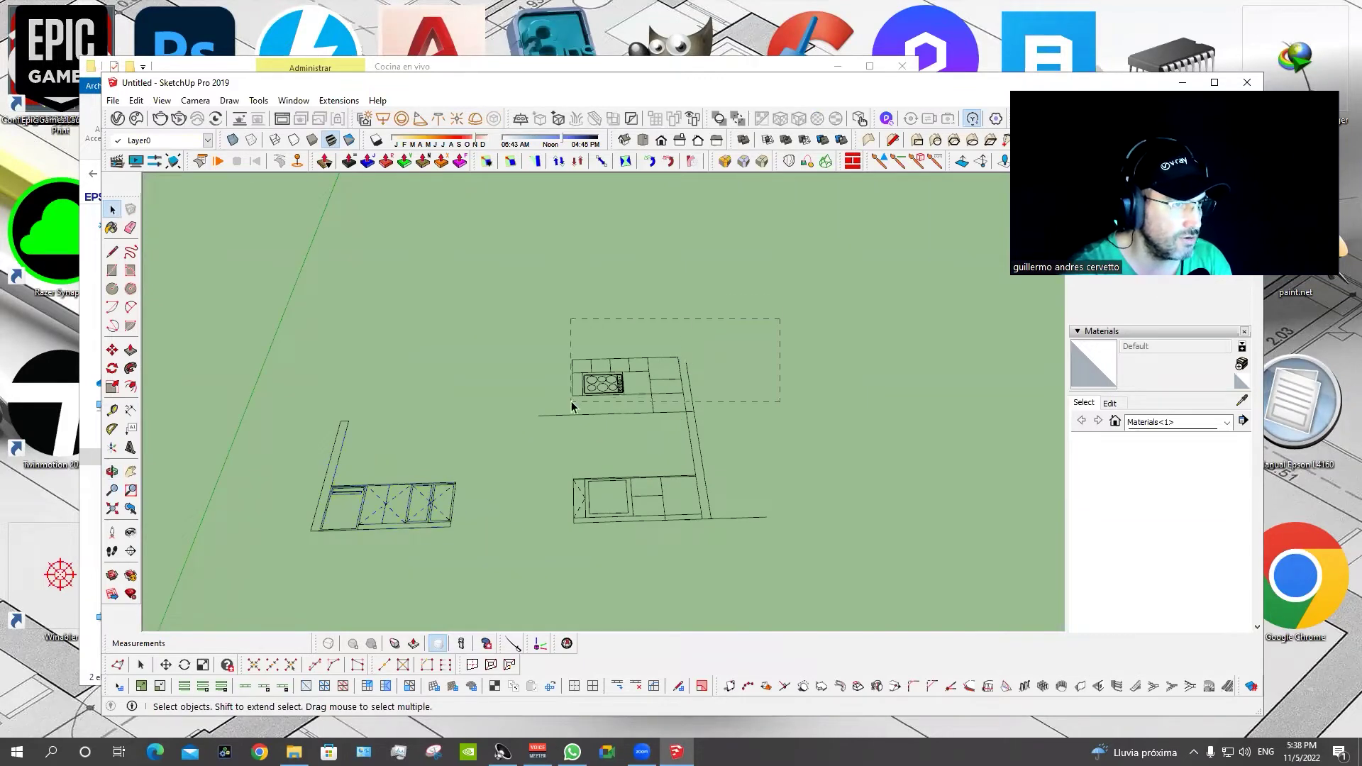
{"action": "left_click_drag", "start_coordinate": [781, 320], "coordinate": [571, 407]}
{"action": "key", "text": "Delete"}
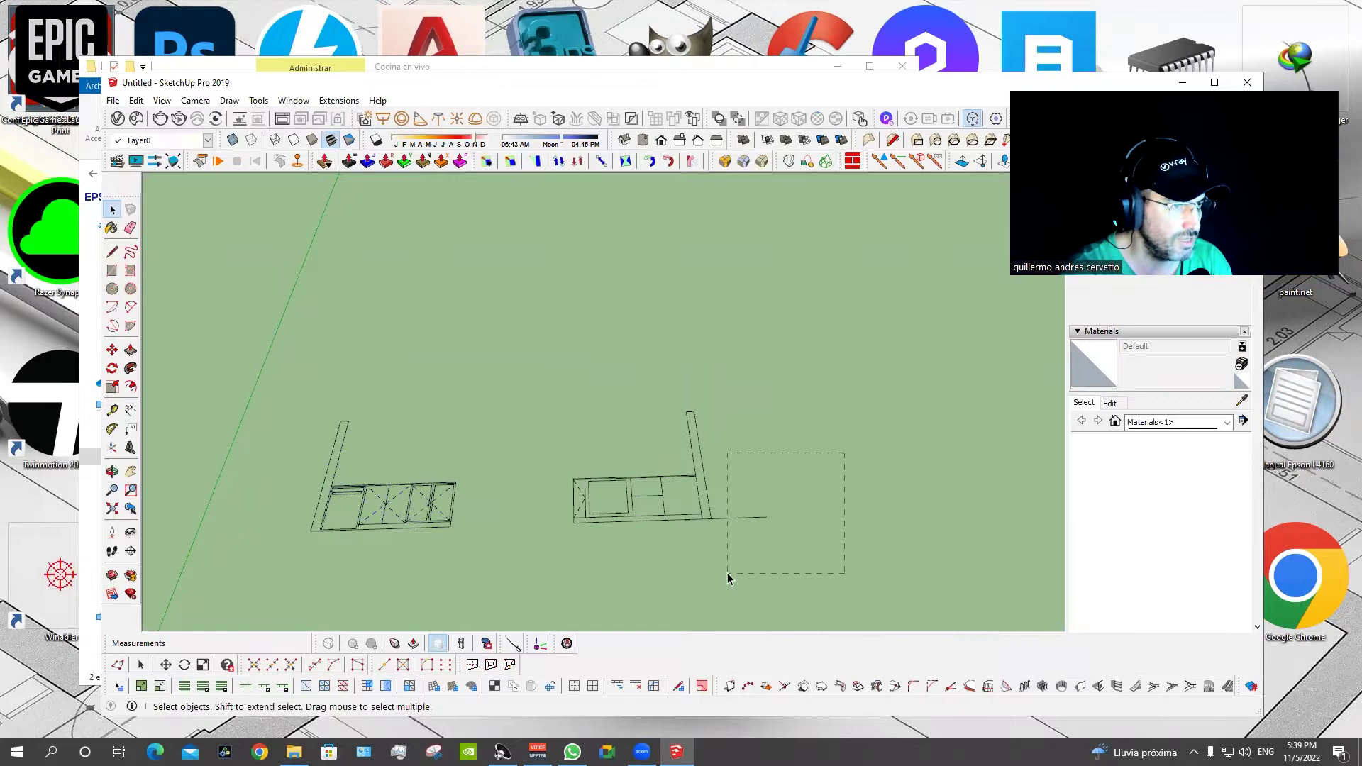
Rotate the right-hand cabinet elevation 90° about its bottom edge to stand upright.
{"action": "left_click_drag", "start_coordinate": [476, 567], "coordinate": [476, 568]}
{"action": "mouse_move", "coordinate": [562, 551]}
{"action": "middle_mouse_down"}
{"action": "mouse_move", "coordinate": [690, 517]}
{"action": "mouse_move", "coordinate": [694, 495]}
{"action": "middle_mouse_up"}
{"action": "key", "text": "q"}
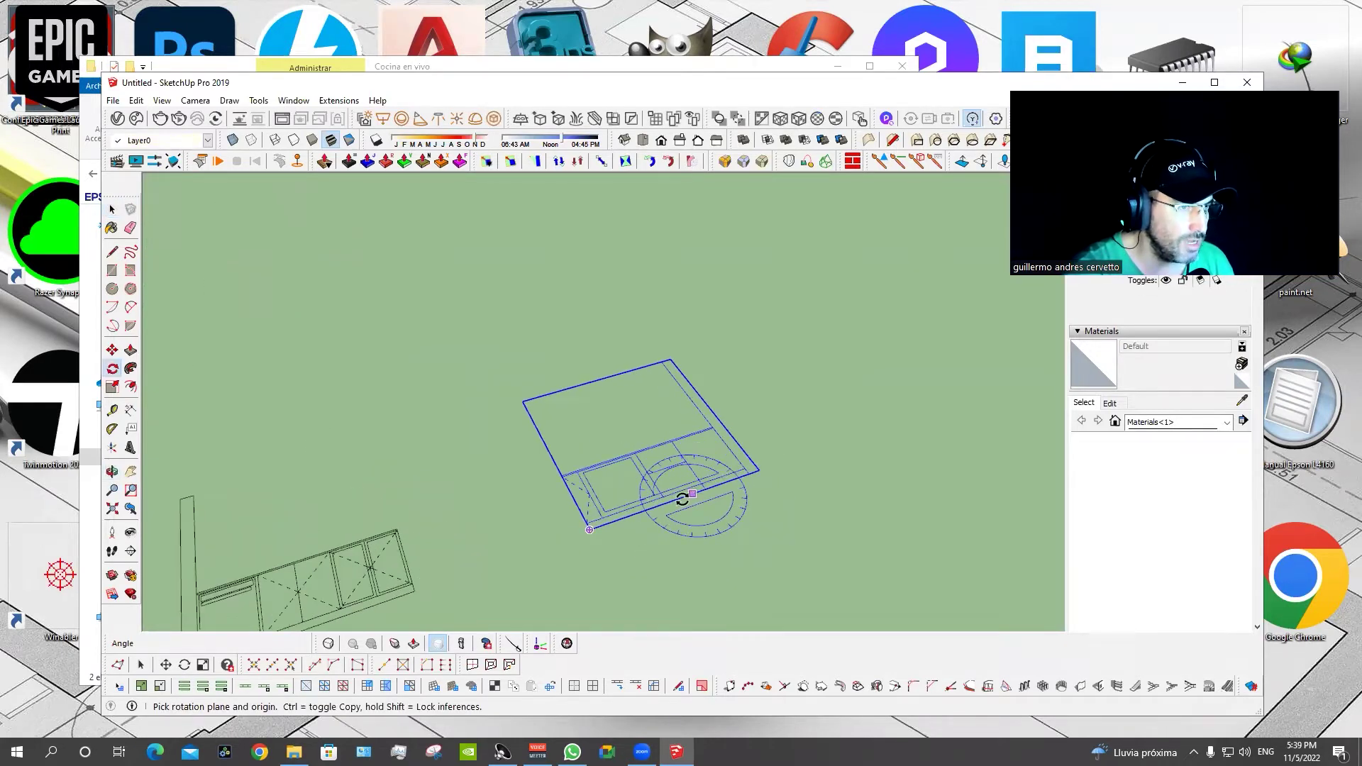
{"action": "left_click", "coordinate": [693, 493]}
{"action": "left_click", "coordinate": [590, 529]}
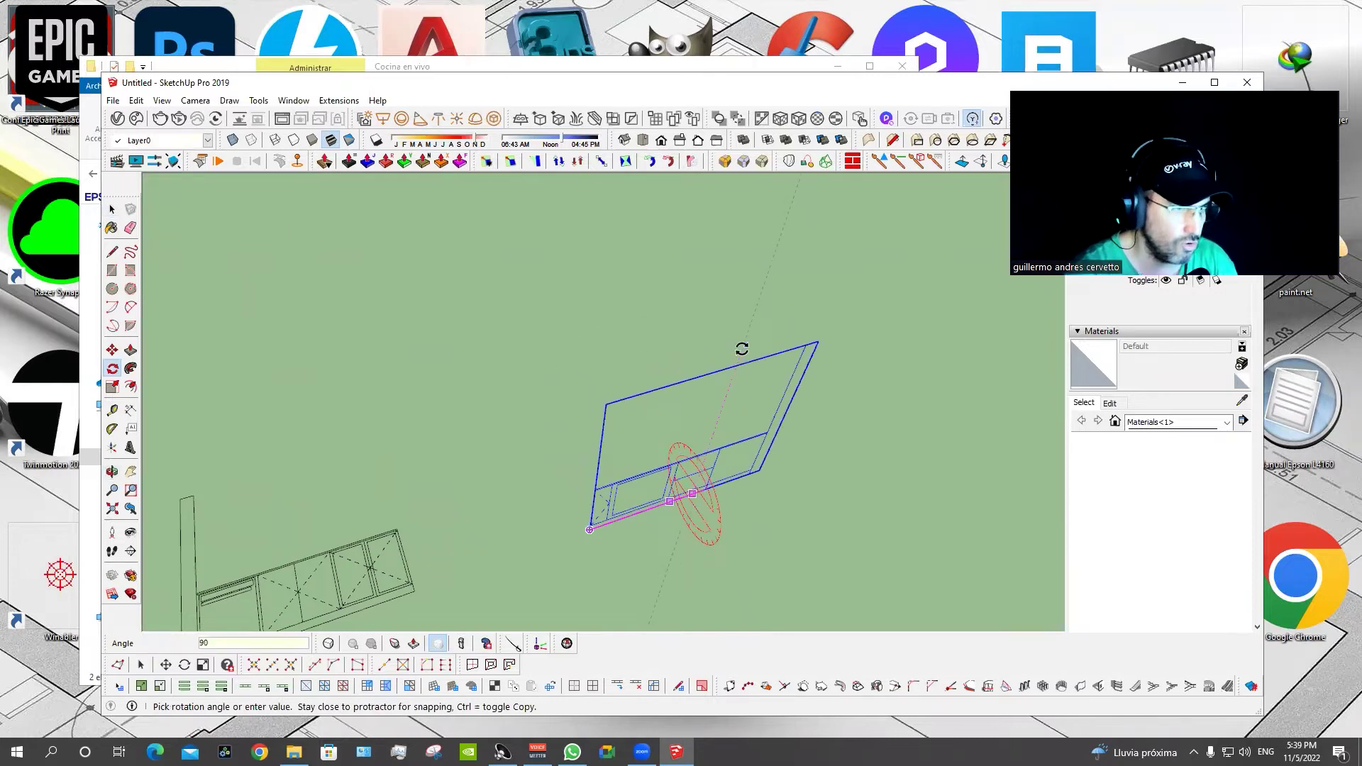
{"action": "left_click", "coordinate": [743, 348]}
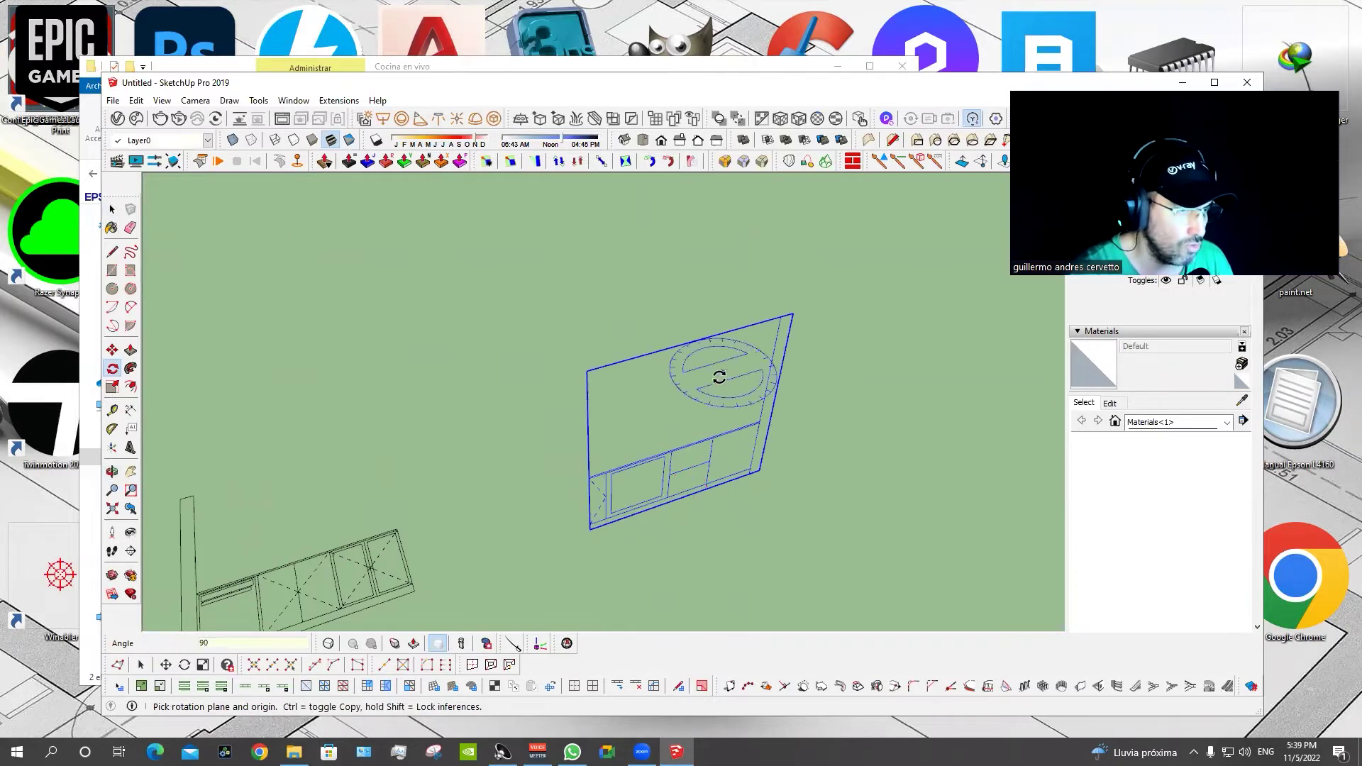
{"action": "left_click", "coordinate": [673, 548]}
Start moving the drawing while viewing the stove area, then cancel the move.
{"action": "middle_click_drag", "start_coordinate": [654, 561], "coordinate": [627, 486]}
{"action": "key", "text": "m"}
{"action": "scroll", "coordinate": [501, 482], "scroll_direction": "down", "scroll_amount": 5}
{"action": "scroll", "coordinate": [501, 468], "scroll_direction": "down", "scroll_amount": 3}
{"action": "mouse_move", "coordinate": [517, 411]}
{"action": "middle_mouse_down"}
{"action": "mouse_move", "coordinate": [517, 290]}
{"action": "mouse_move", "coordinate": [532, 390]}
{"action": "middle_mouse_up"}
{"action": "scroll", "coordinate": [532, 390], "scroll_direction": "up", "scroll_amount": 3}
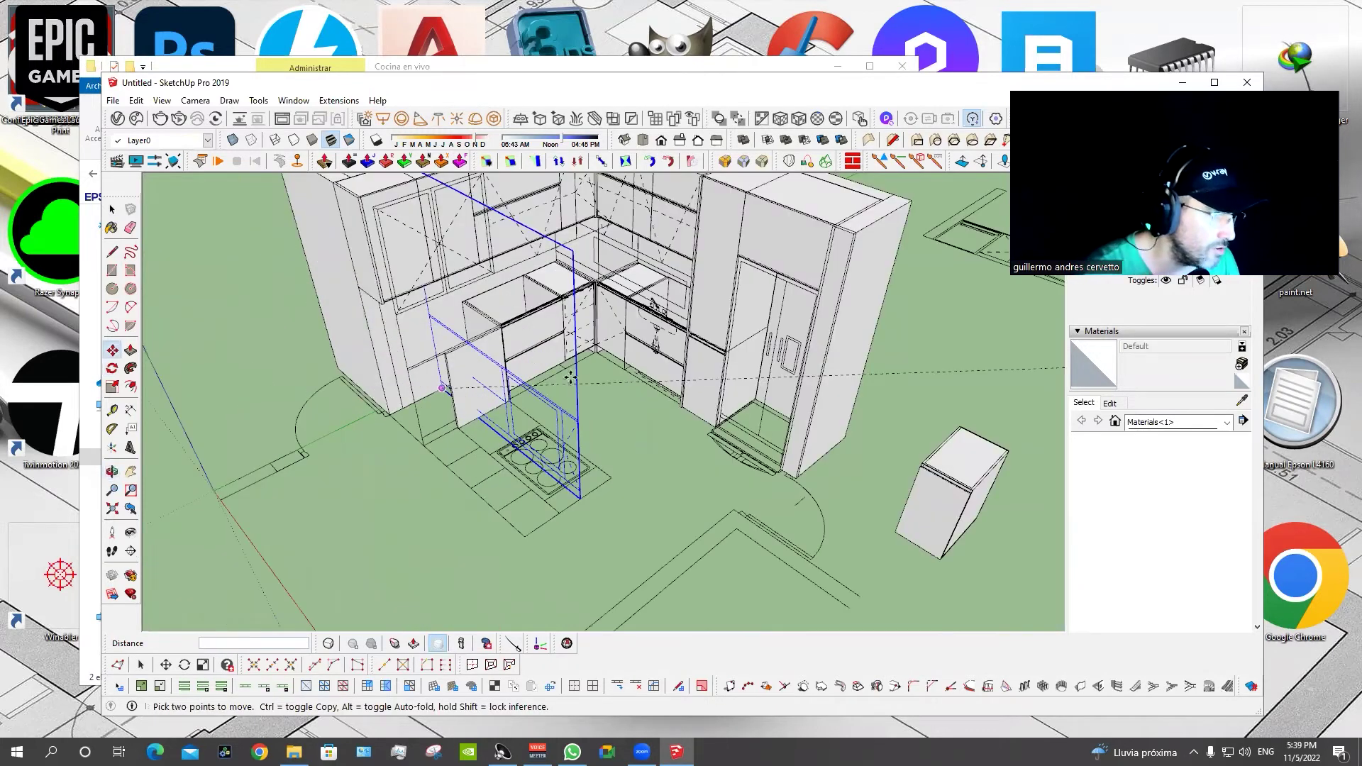
{"action": "scroll", "coordinate": [532, 391], "scroll_direction": "up", "scroll_amount": 3}
{"action": "scroll", "coordinate": [532, 390], "scroll_direction": "down", "scroll_amount": 5}
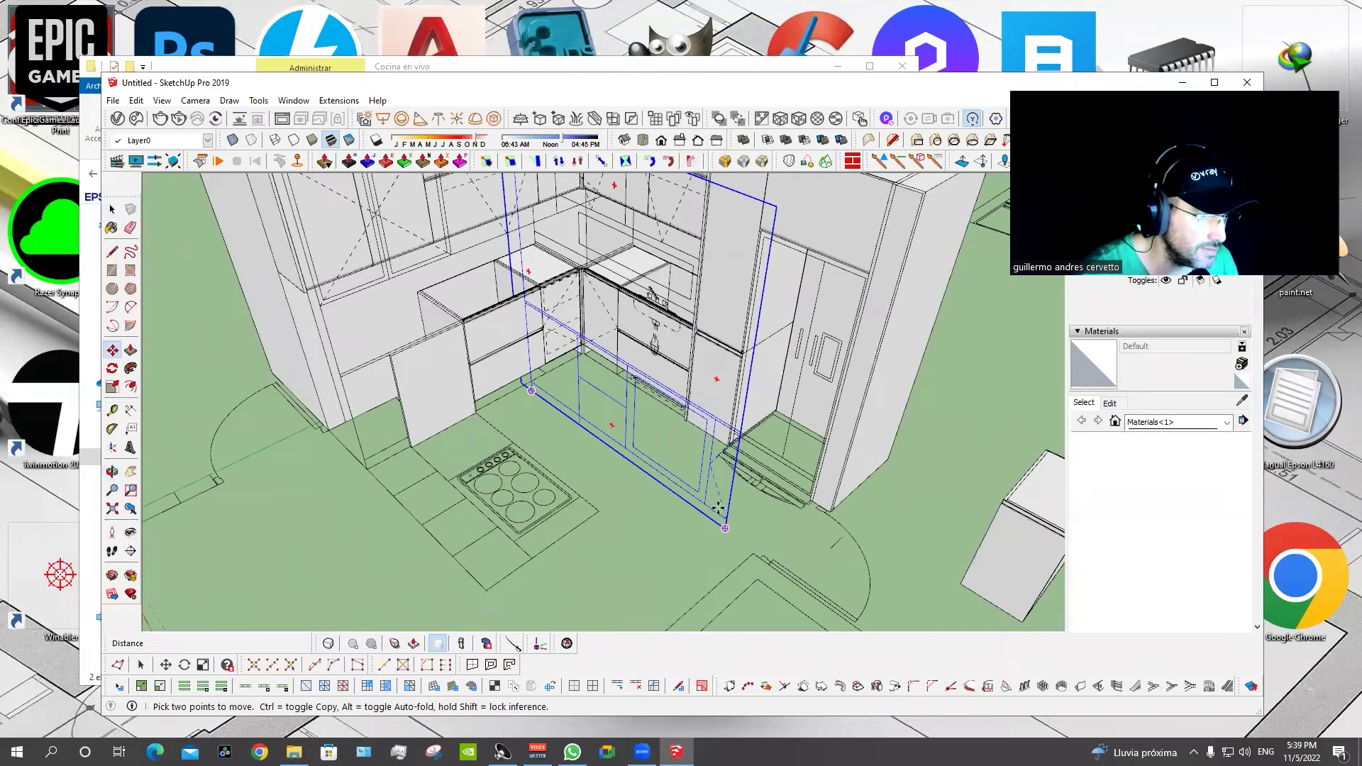
{"action": "scroll", "coordinate": [719, 506], "scroll_direction": "up", "scroll_amount": 2}
{"action": "scroll", "coordinate": [617, 501], "scroll_direction": "up", "scroll_amount": 2}
{"action": "scroll", "coordinate": [627, 495], "scroll_direction": "up", "scroll_amount": 2}
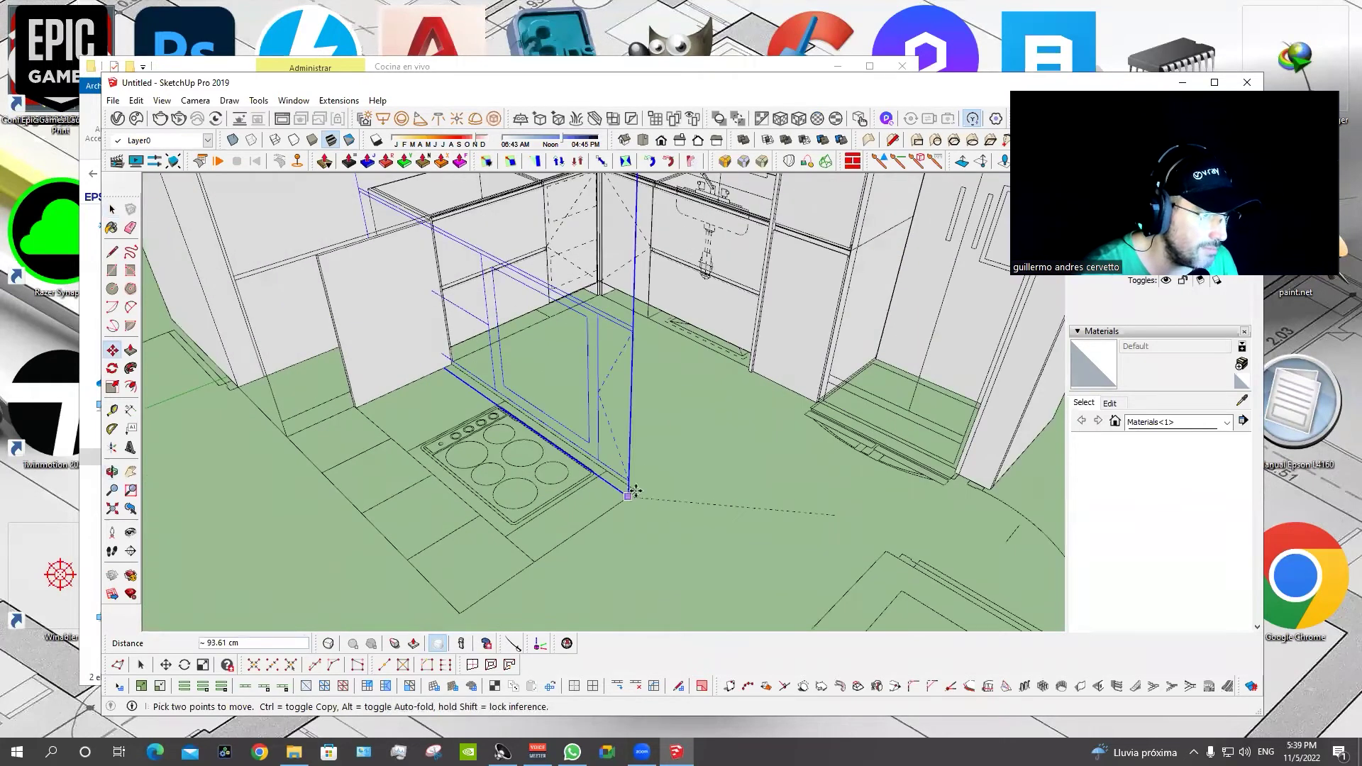
{"action": "middle_click_drag", "start_coordinate": [624, 490], "coordinate": [618, 389]}
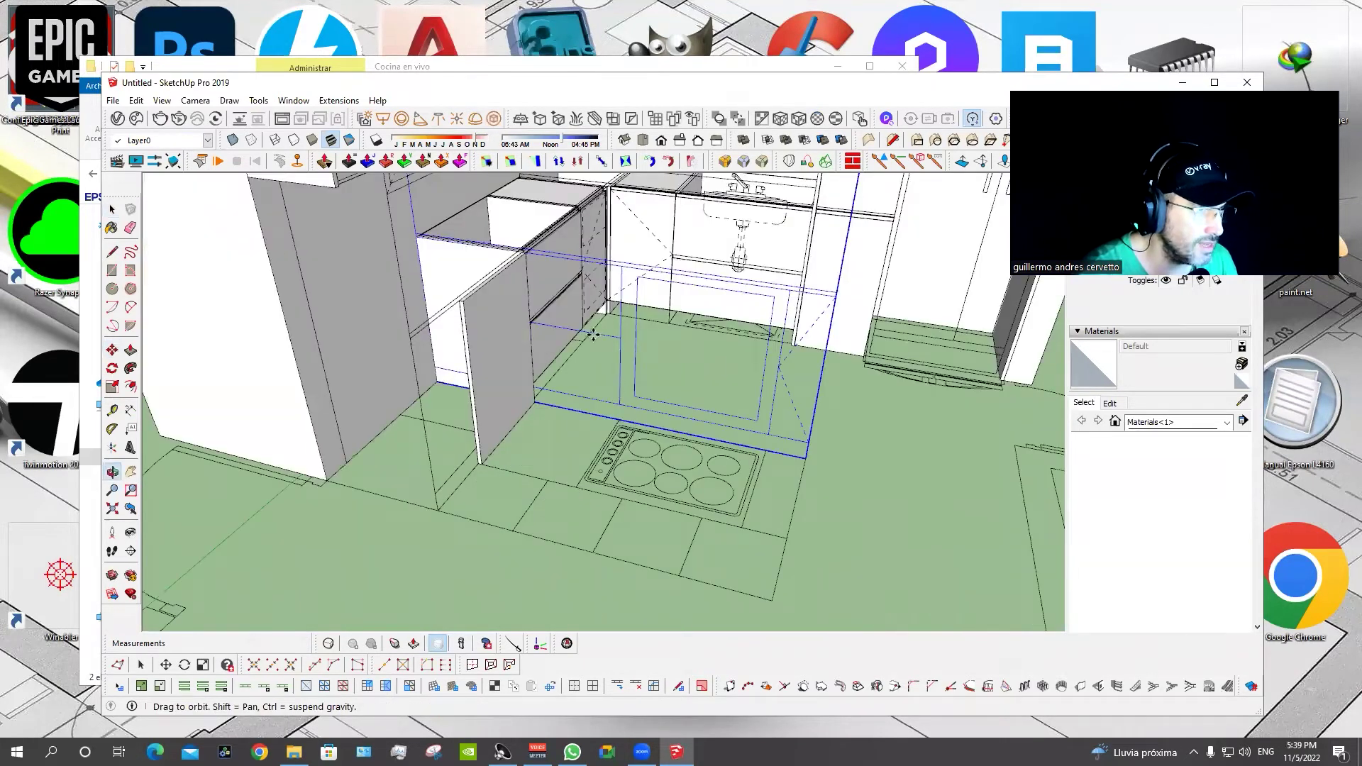
{"action": "middle_click_drag", "start_coordinate": [593, 334], "coordinate": [522, 455]}
{"action": "key", "text": "space"}
{"action": "mouse_move", "coordinate": [547, 351]}
{"action": "middle_mouse_down"}
{"action": "mouse_move", "coordinate": [589, 355]}
{"action": "mouse_move", "coordinate": [90, 300]}
{"action": "middle_mouse_up"}
Move a cabinet box beside the cooktop and adjust its size.
{"action": "key", "text": "q"}
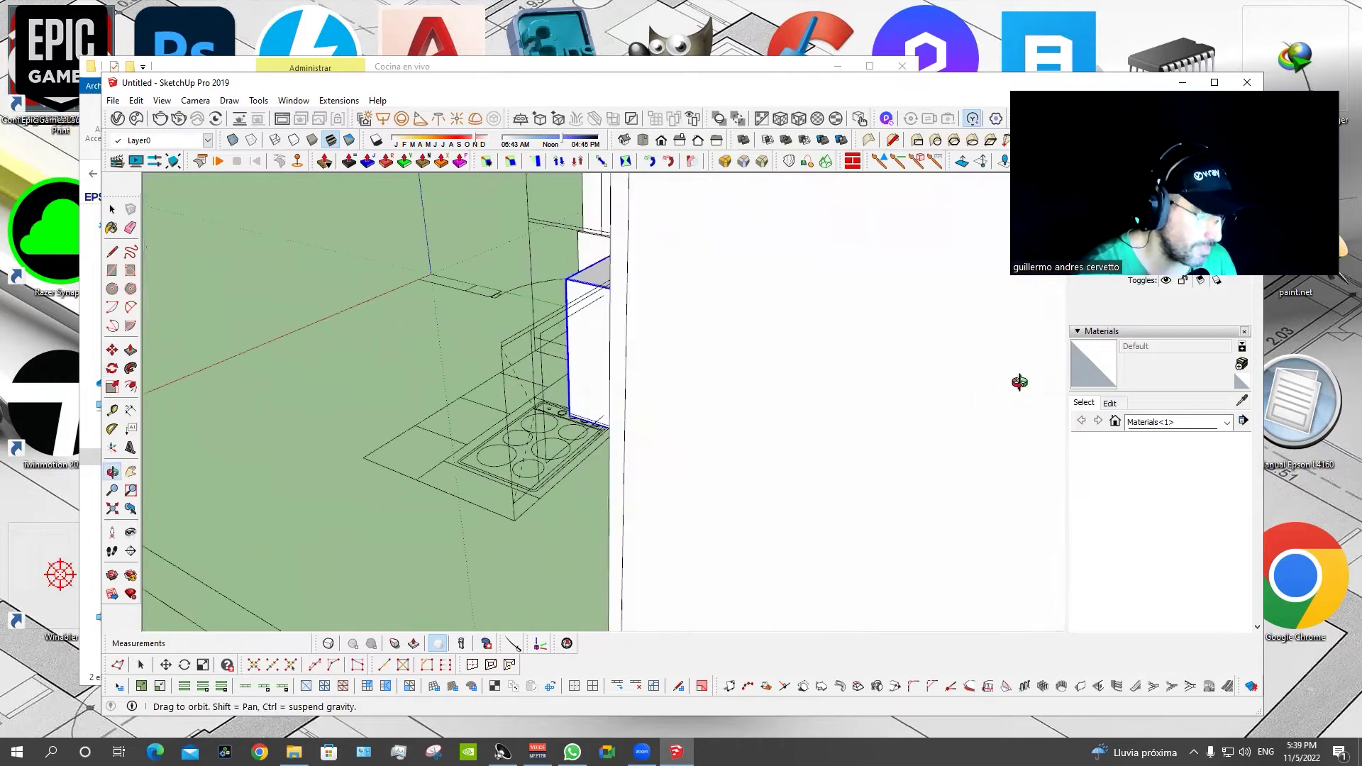
{"action": "middle_click_drag", "start_coordinate": [432, 357], "coordinate": [615, 405]}
{"action": "key", "text": "m"}
{"action": "left_click", "coordinate": [558, 372]}
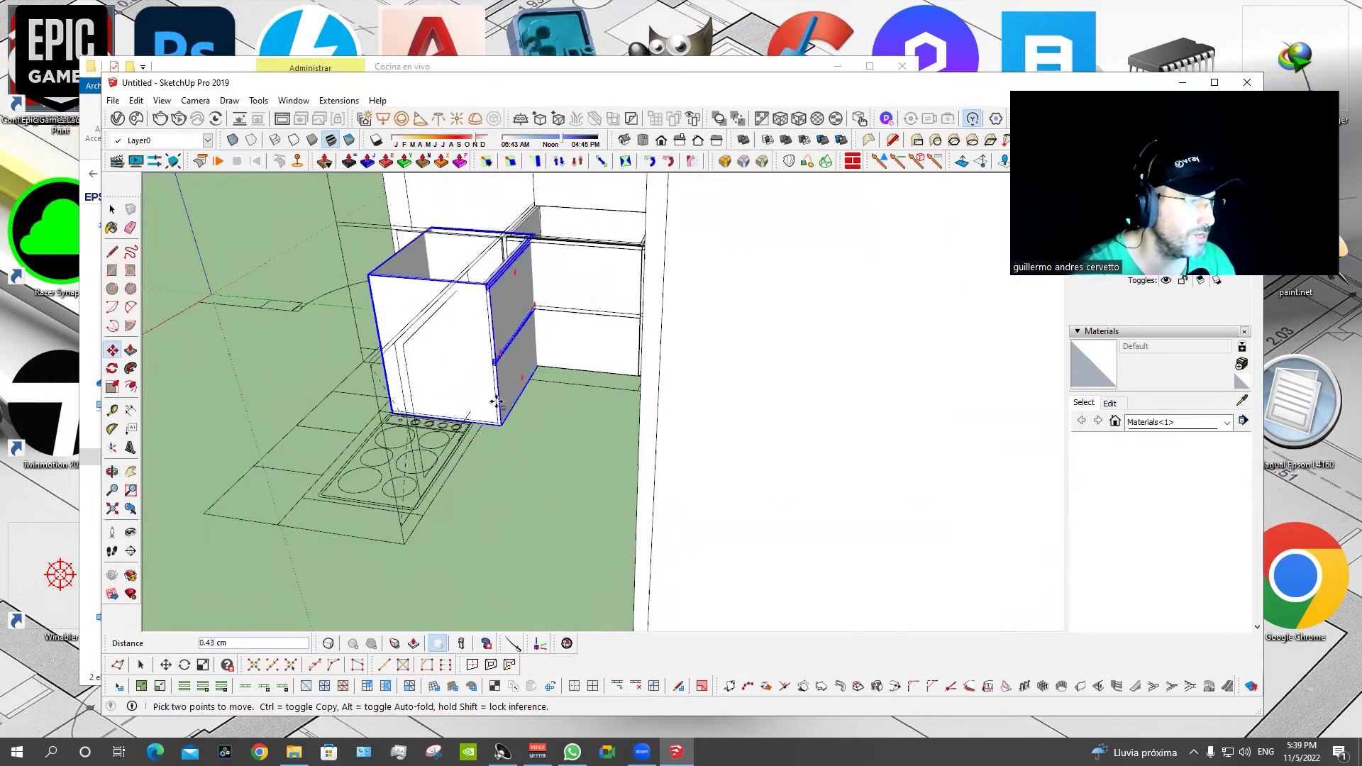
{"action": "mouse_move", "coordinate": [410, 540]}
{"action": "middle_mouse_down", "text": "shift"}
{"action": "mouse_move", "coordinate": [598, 440]}
{"action": "mouse_move", "coordinate": [653, 326]}
{"action": "middle_mouse_up", "text": "shift"}
{"action": "left_click", "coordinate": [600, 165]}
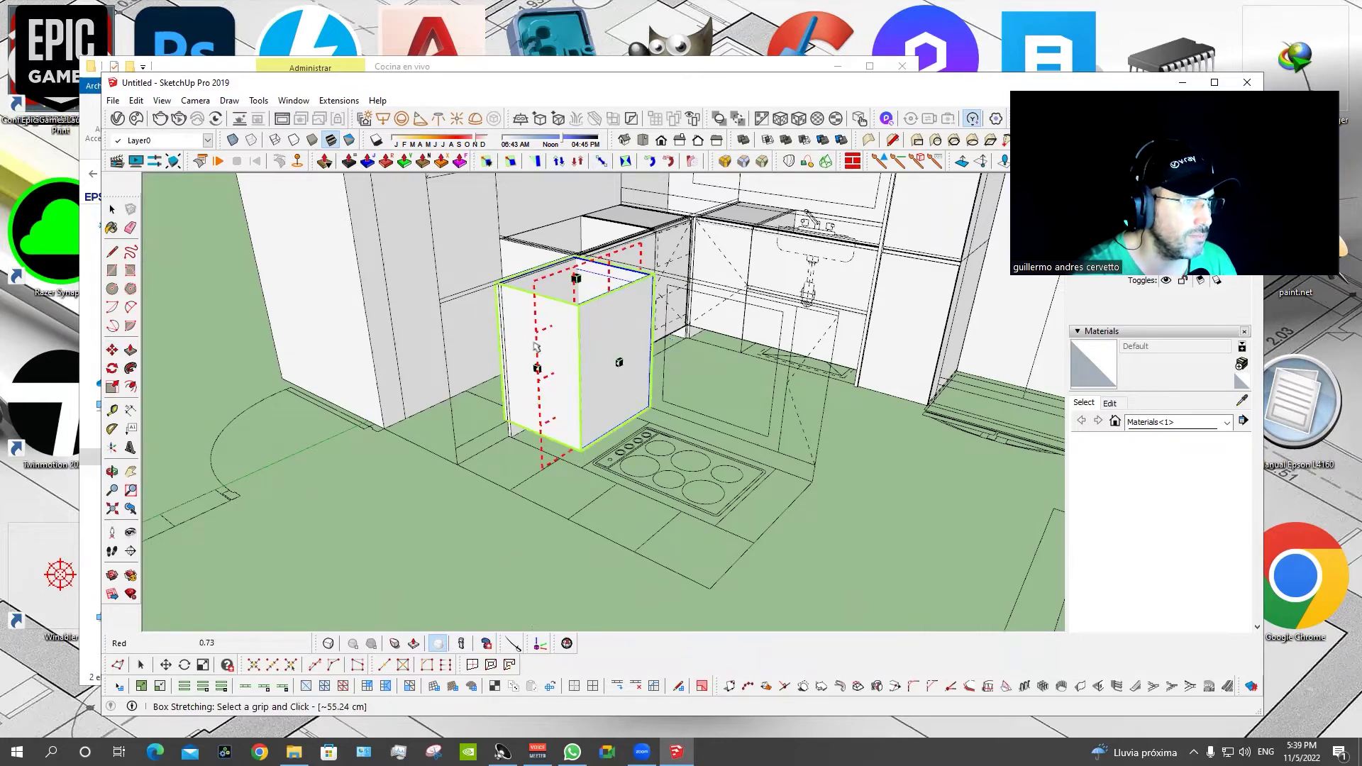
{"action": "key", "text": "x"}
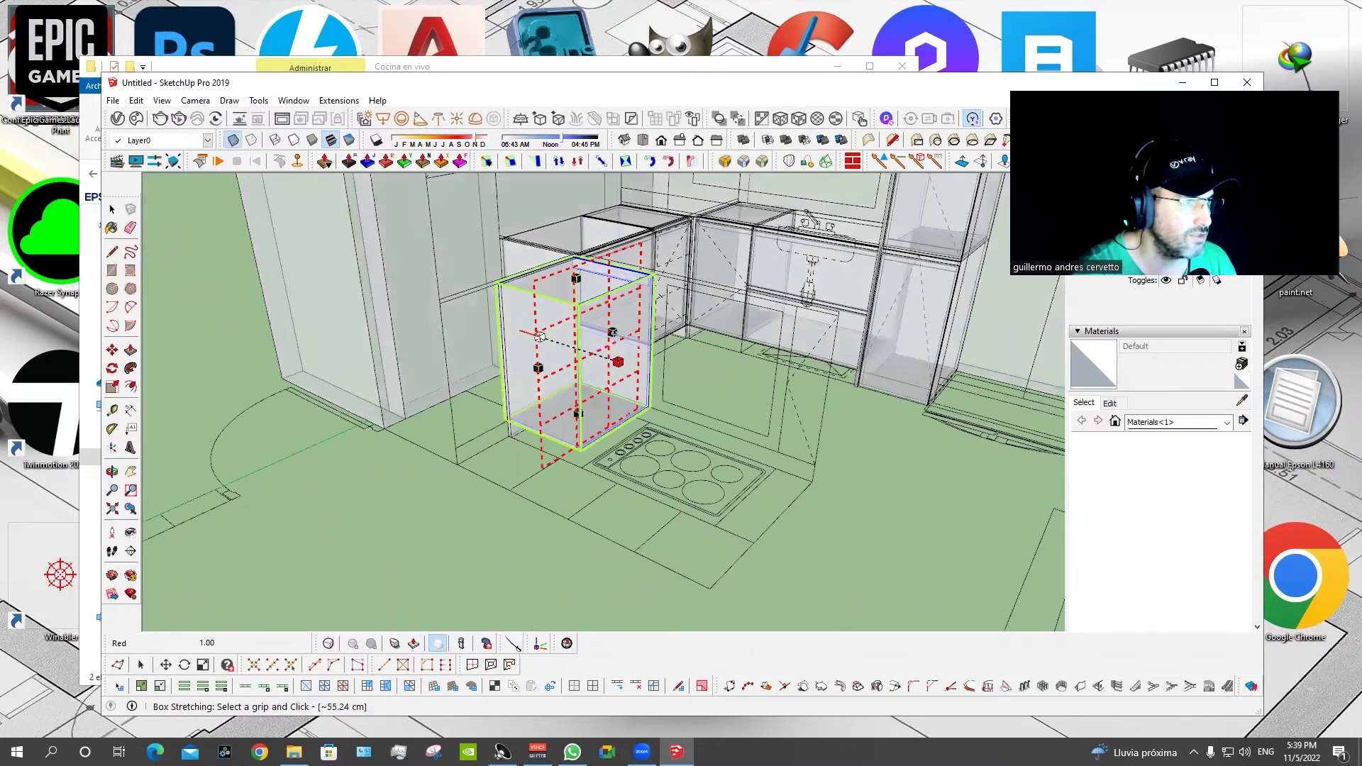
{"action": "key", "text": "x"}
{"action": "left_click", "coordinate": [560, 422]}
{"action": "mouse_move", "coordinate": [560, 422]}
{"action": "middle_mouse_down"}
{"action": "mouse_move", "coordinate": [355, 407]}
{"action": "mouse_move", "coordinate": [359, 435]}
{"action": "mouse_move", "coordinate": [648, 462]}
{"action": "mouse_move", "coordinate": [533, 494]}
{"action": "mouse_move", "coordinate": [650, 338]}
{"action": "middle_mouse_up"}
Rotate the second cabinet box down beside the cooktop.
{"action": "left_click", "coordinate": [582, 266]}
{"action": "mouse_move", "coordinate": [582, 266]}
{"action": "middle_mouse_down"}
{"action": "mouse_move", "coordinate": [607, 410]}
{"action": "mouse_move", "coordinate": [598, 429]}
{"action": "middle_mouse_up"}
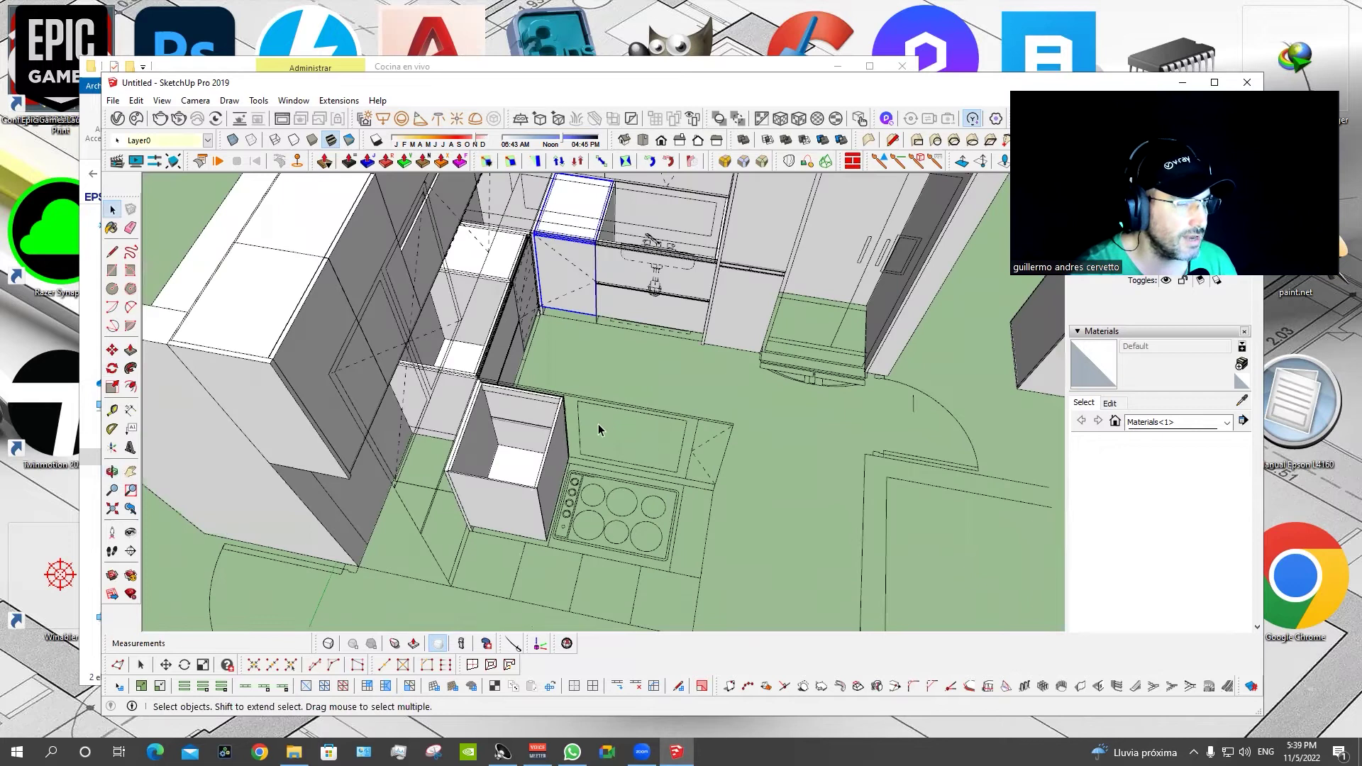
{"action": "key", "text": "q"}
{"action": "left_click", "coordinate": [608, 380]}
{"action": "left_click", "coordinate": [740, 442]}
{"action": "mouse_move", "coordinate": [740, 441]}
{"action": "middle_mouse_down"}
{"action": "mouse_move", "coordinate": [587, 328]}
{"action": "mouse_move", "coordinate": [368, 326]}
{"action": "mouse_move", "coordinate": [612, 359]}
{"action": "mouse_move", "coordinate": [524, 366]}
{"action": "middle_mouse_up"}
Slide the second box along red to the cooktop's other side and narrow it along red.
{"action": "key", "text": "m"}
{"action": "left_click", "coordinate": [567, 432]}
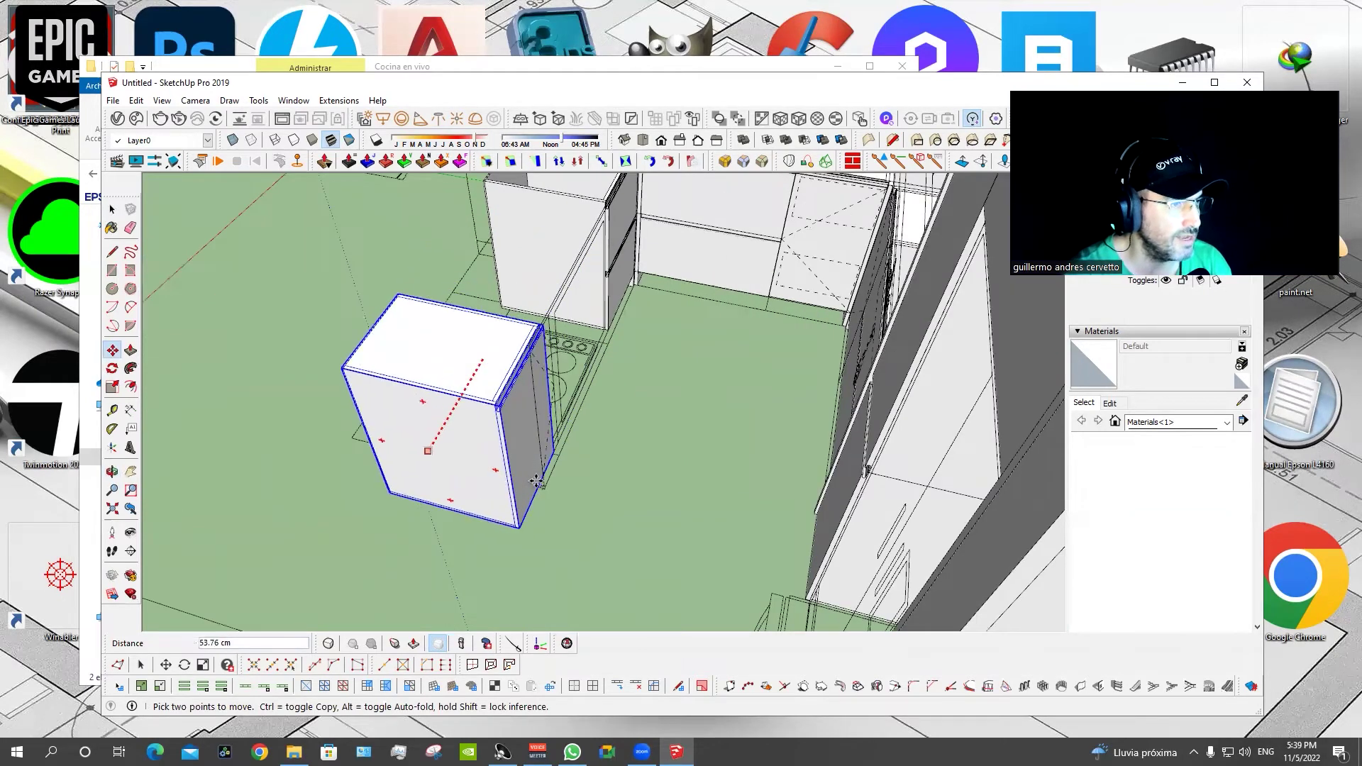
{"action": "left_click", "coordinate": [545, 490]}
{"action": "mouse_move", "coordinate": [545, 490]}
{"action": "middle_mouse_down"}
{"action": "mouse_move", "coordinate": [907, 395]}
{"action": "mouse_move", "coordinate": [897, 356]}
{"action": "mouse_move", "coordinate": [780, 263]}
{"action": "middle_mouse_up"}
{"action": "left_click", "coordinate": [616, 167]}
{"action": "mouse_move", "coordinate": [676, 312]}
{"action": "left_mouse_down"}
{"action": "mouse_move", "coordinate": [633, 470]}
{"action": "mouse_move", "coordinate": [658, 454]}
{"action": "left_mouse_up"}
{"action": "mouse_move", "coordinate": [659, 454]}
{"action": "middle_mouse_down"}
{"action": "mouse_move", "coordinate": [648, 504]}
{"action": "mouse_move", "coordinate": [629, 501]}
{"action": "mouse_move", "coordinate": [645, 522]}
{"action": "mouse_move", "coordinate": [624, 511]}
{"action": "middle_mouse_up"}
Copy the narrow right island cabinet and place the copy to its left.
{"action": "key", "text": "space"}
{"action": "left_click", "coordinate": [406, 406]}
{"action": "scroll", "coordinate": [461, 358], "scroll_direction": "up", "scroll_amount": 1}
{"action": "scroll", "coordinate": [461, 358], "scroll_direction": "up", "scroll_amount": 1}
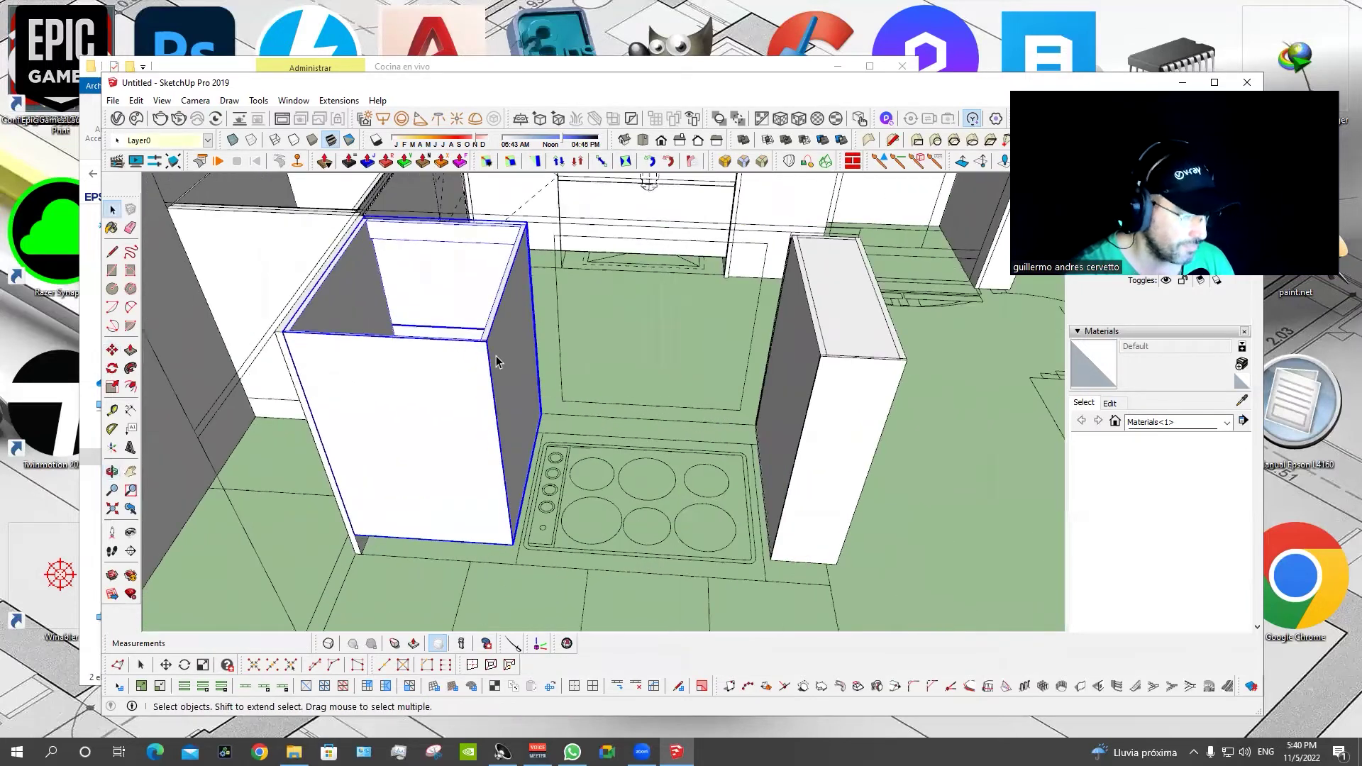
{"action": "scroll", "coordinate": [468, 355], "scroll_direction": "up", "scroll_amount": 1}
{"action": "scroll", "coordinate": [475, 347], "scroll_direction": "up", "scroll_amount": 1}
{"action": "key", "text": "m"}
{"action": "scroll", "coordinate": [482, 336], "scroll_direction": "down", "scroll_amount": 2}
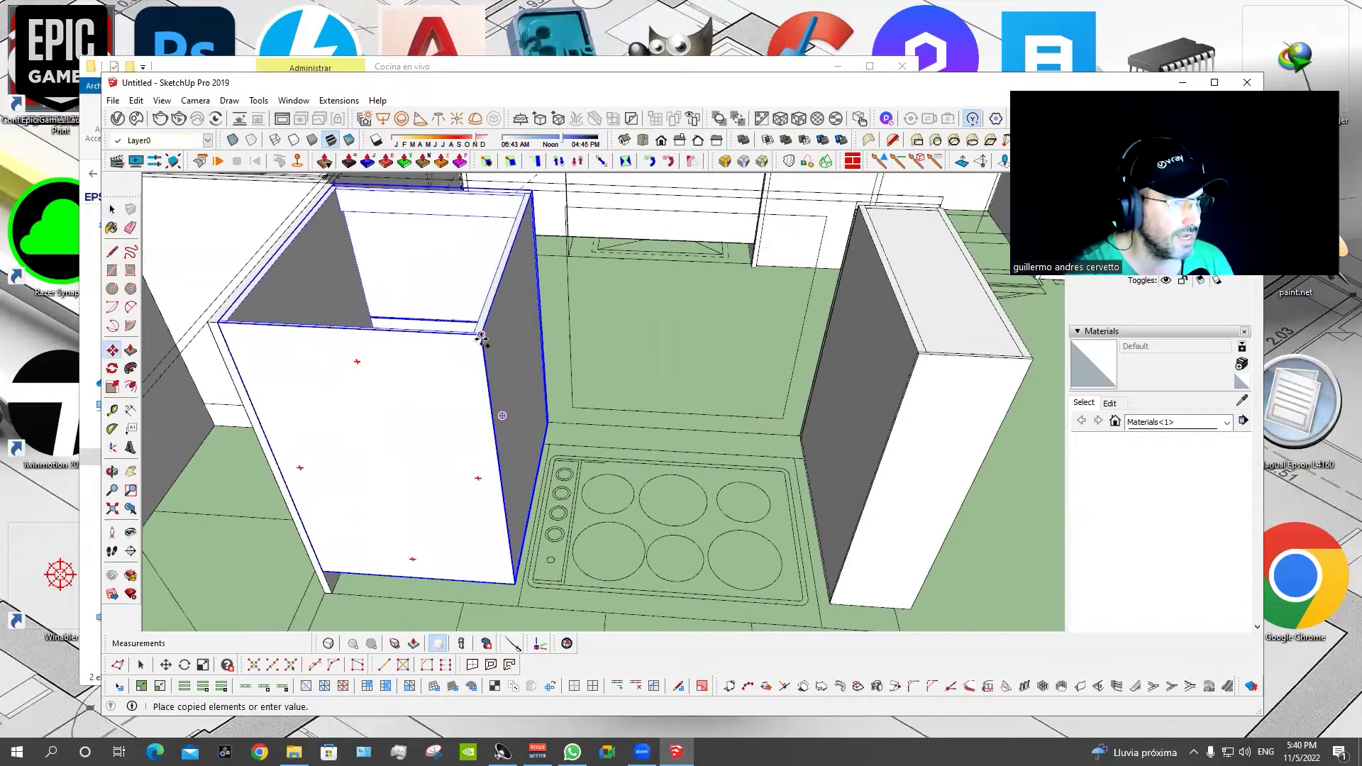
{"action": "scroll", "coordinate": [540, 347], "scroll_direction": "down", "scroll_amount": 1}
{"action": "key", "text": "space"}
{"action": "left_click", "coordinate": [800, 365]}
{"action": "scroll", "coordinate": [826, 362], "scroll_direction": "up", "scroll_amount": 2}
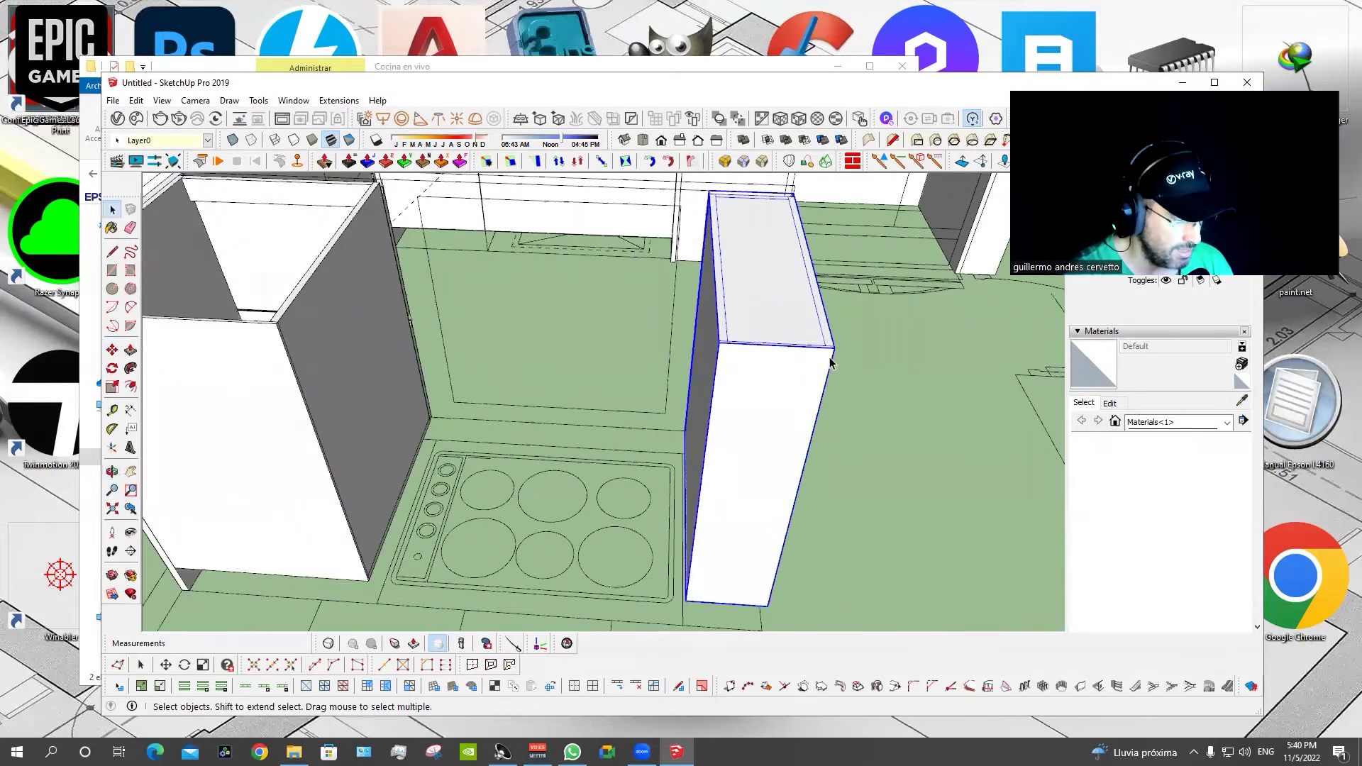
{"action": "scroll", "coordinate": [830, 363], "scroll_direction": "up", "scroll_amount": 1}
{"action": "key", "text": "m"}
{"action": "key", "text": "ctrl"}
{"action": "left_click", "coordinate": [835, 346]}
{"action": "left_click", "coordinate": [696, 347]}
Stretch the copied cabinet's panel out to the left.
{"action": "scroll", "coordinate": [736, 341], "scroll_direction": "down", "scroll_amount": 3}
{"action": "scroll", "coordinate": [647, 365], "scroll_direction": "up", "scroll_amount": 2}
{"action": "left_click", "coordinate": [601, 162]}
{"action": "left_click", "coordinate": [751, 266]}
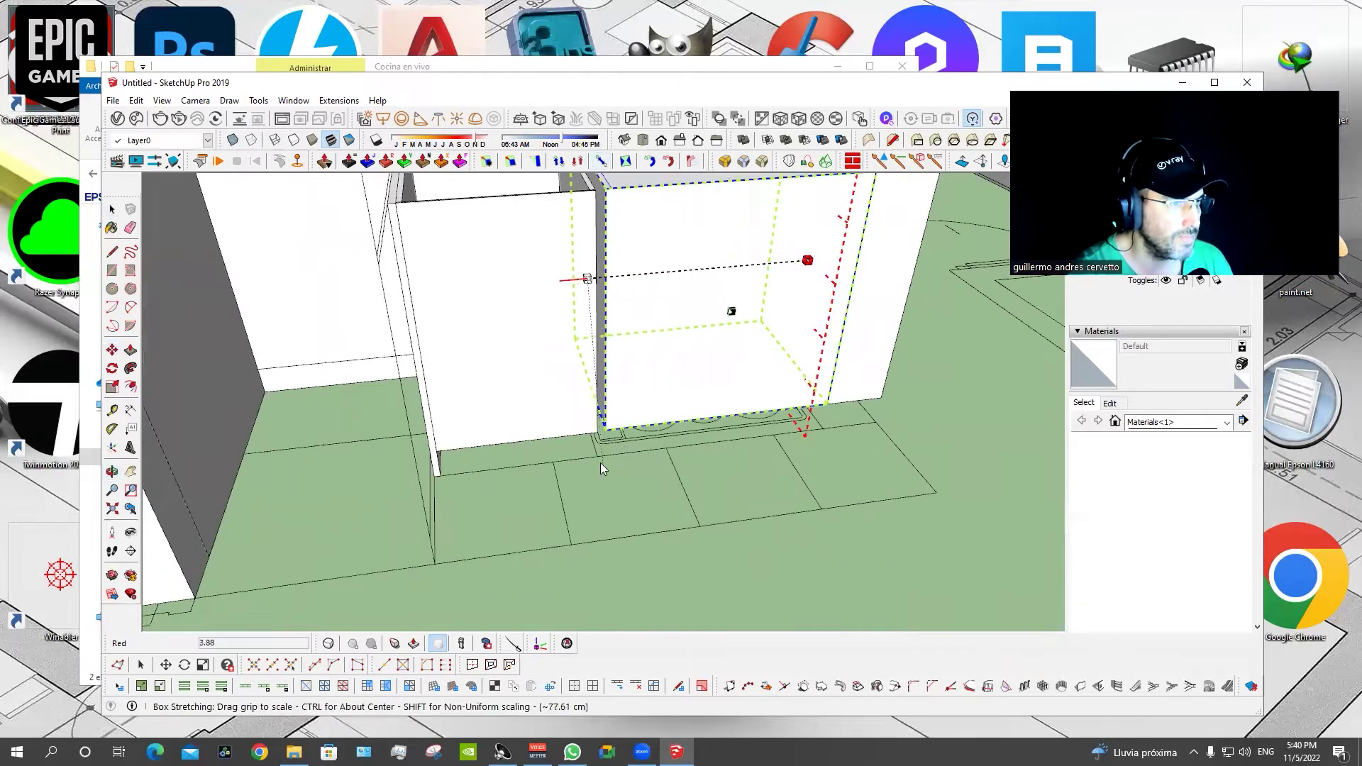
{"action": "left_click", "coordinate": [572, 279]}
{"action": "mouse_move", "coordinate": [572, 280]}
{"action": "middle_mouse_down"}
{"action": "mouse_move", "coordinate": [195, 477]}
{"action": "mouse_move", "coordinate": [504, 404]}
{"action": "middle_mouse_up"}
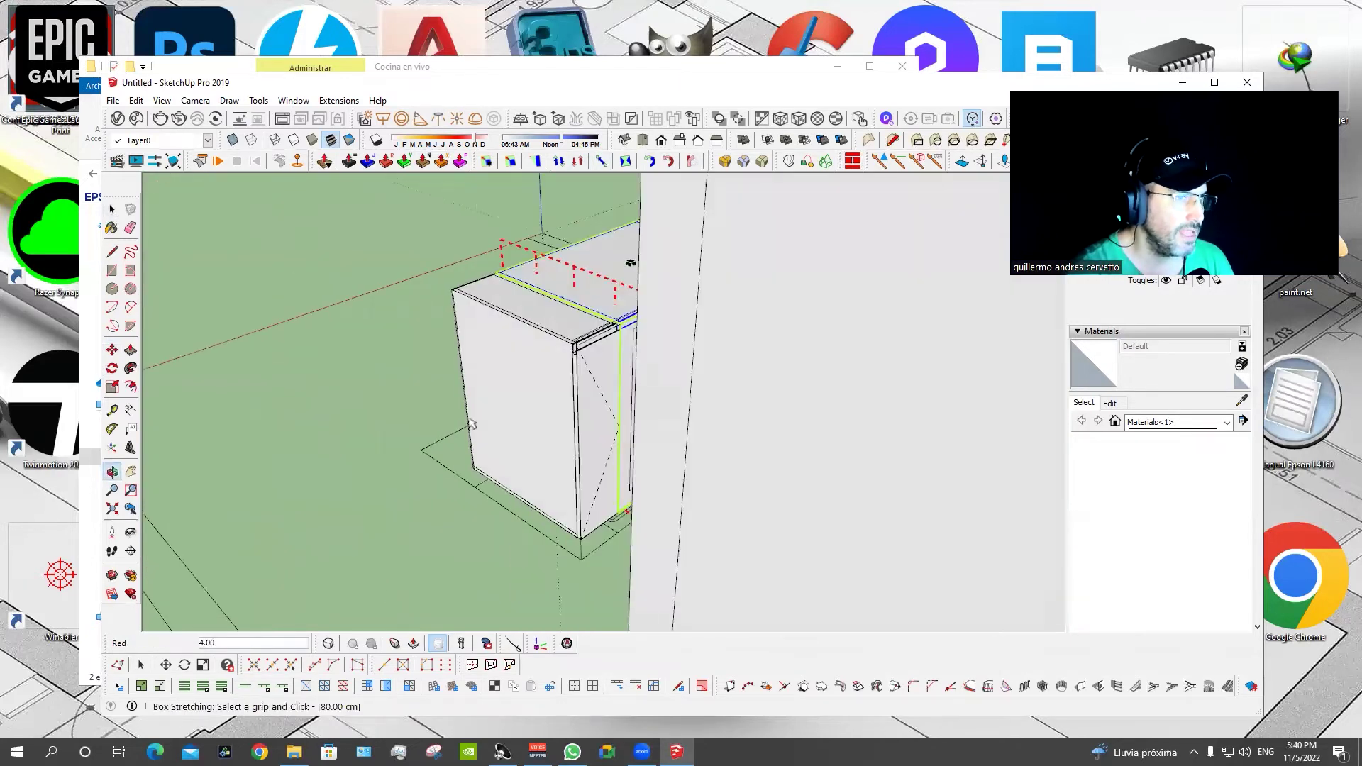
{"action": "mouse_move", "coordinate": [593, 377]}
{"action": "middle_mouse_down"}
{"action": "mouse_move", "coordinate": [770, 373]}
{"action": "mouse_move", "coordinate": [734, 440]}
{"action": "mouse_move", "coordinate": [657, 391]}
{"action": "middle_mouse_up"}
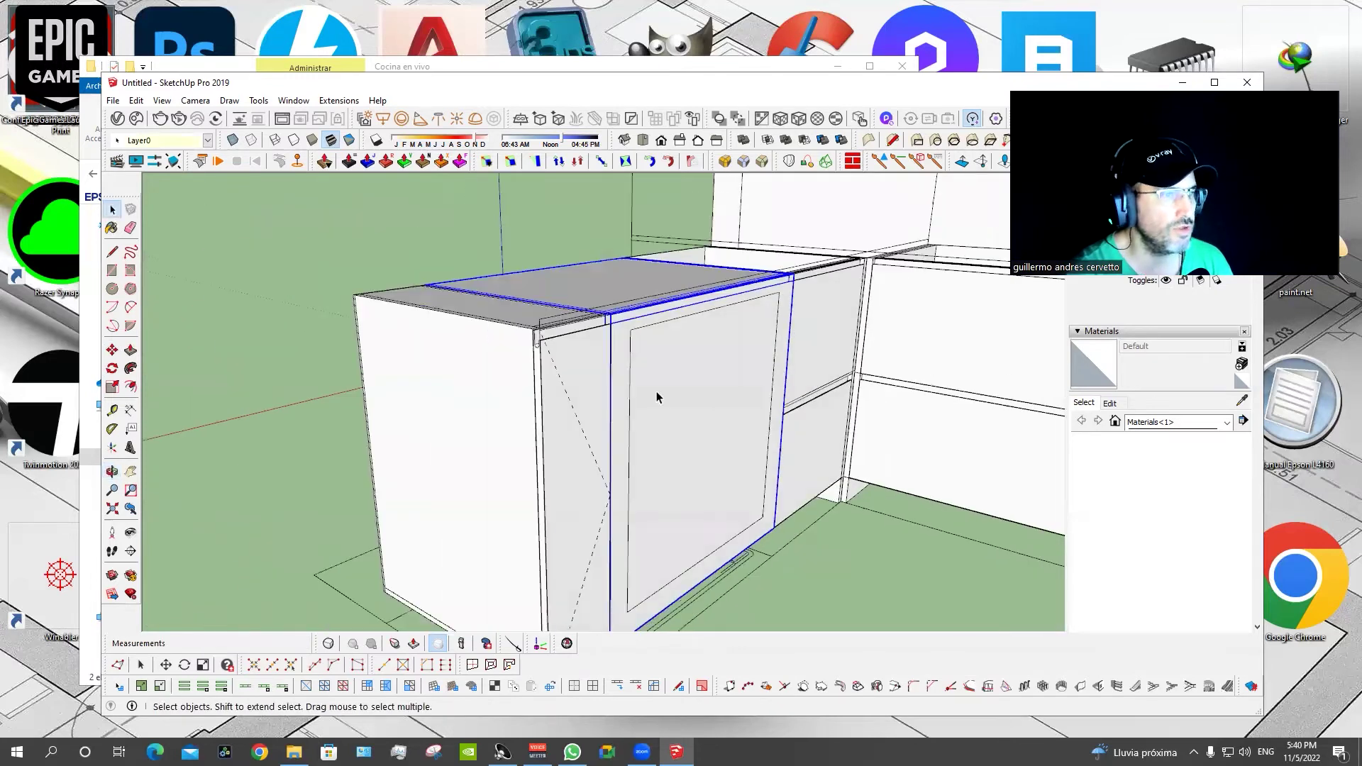
Draw an inset rectangle on the door panel and recess it 1.80 cm.
{"action": "key", "text": "t"}
{"action": "key", "text": "space"}
{"action": "left_click", "coordinate": [658, 352]}
{"action": "key", "text": "r"}
{"action": "left_click", "coordinate": [630, 329]}
{"action": "left_click", "coordinate": [764, 516]}
{"action": "key", "text": "p"}
{"action": "left_click", "coordinate": [712, 497]}
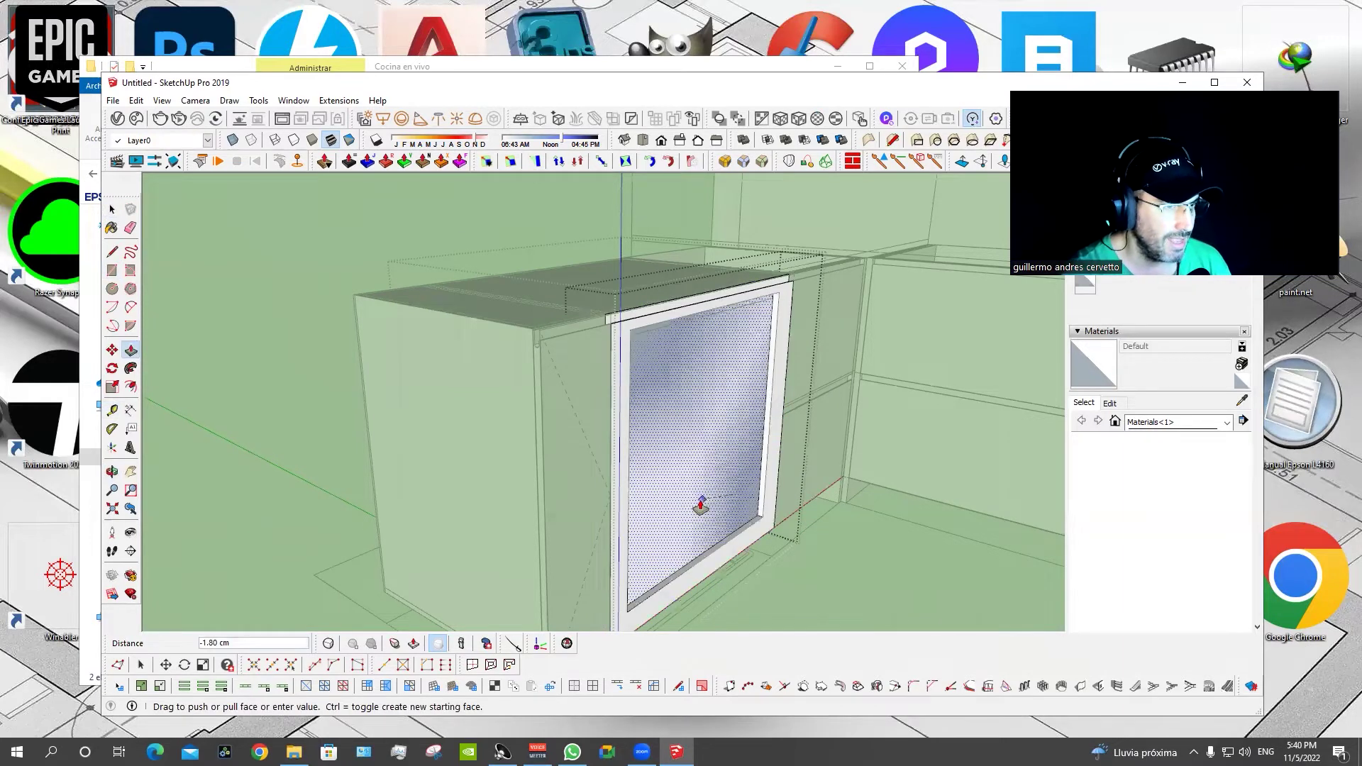
{"action": "left_click", "coordinate": [700, 505]}
{"action": "mouse_move", "coordinate": [700, 500]}
{"action": "middle_mouse_down"}
{"action": "mouse_move", "coordinate": [662, 450]}
{"action": "mouse_move", "coordinate": [1115, 482]}
{"action": "mouse_move", "coordinate": [517, 419]}
{"action": "middle_mouse_up"}
{"action": "scroll", "coordinate": [539, 419], "scroll_direction": "down", "scroll_amount": 3}
Copy the cabinet's left side panel to the right end.
{"action": "key", "text": "space"}
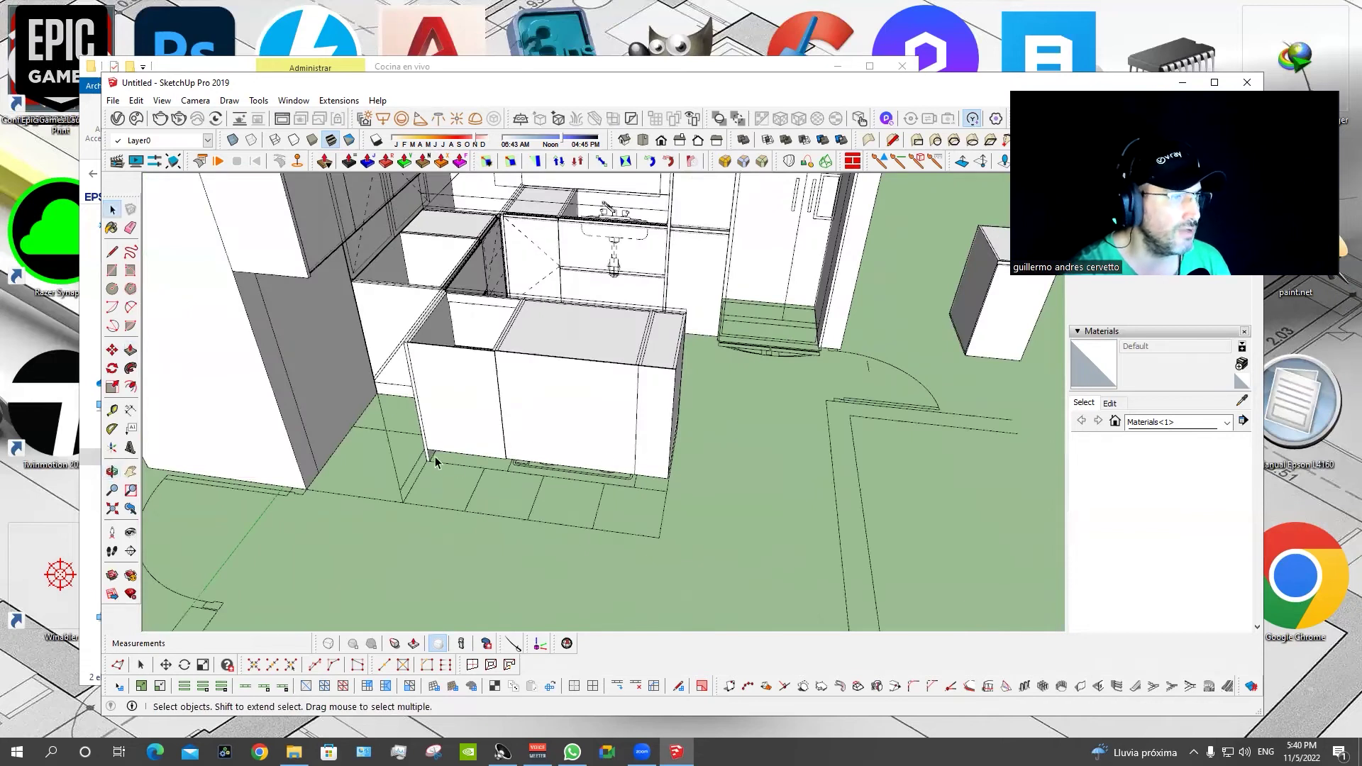
{"action": "left_click", "coordinate": [435, 457]}
{"action": "scroll", "coordinate": [436, 457], "scroll_direction": "up", "scroll_amount": 2}
{"action": "scroll", "coordinate": [436, 457], "scroll_direction": "up", "scroll_amount": 2}
{"action": "mouse_move", "coordinate": [435, 457]}
{"action": "middle_mouse_down"}
{"action": "mouse_move", "coordinate": [504, 479]}
{"action": "mouse_move", "coordinate": [471, 425]}
{"action": "middle_mouse_up"}
{"action": "key", "text": "m"}
{"action": "key", "text": "ctrl"}
{"action": "left_click", "coordinate": [440, 402]}
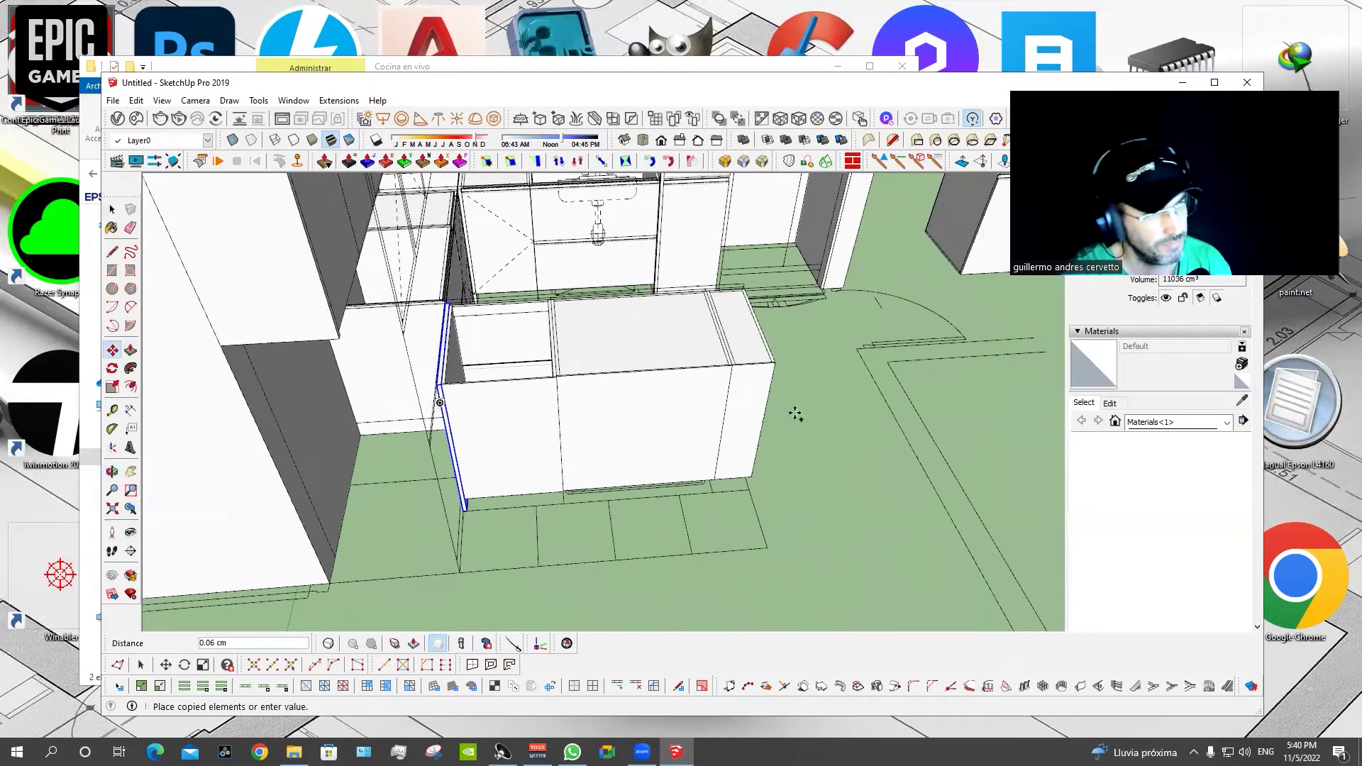
{"action": "scroll", "coordinate": [782, 365], "scroll_direction": "up", "scroll_amount": 1}
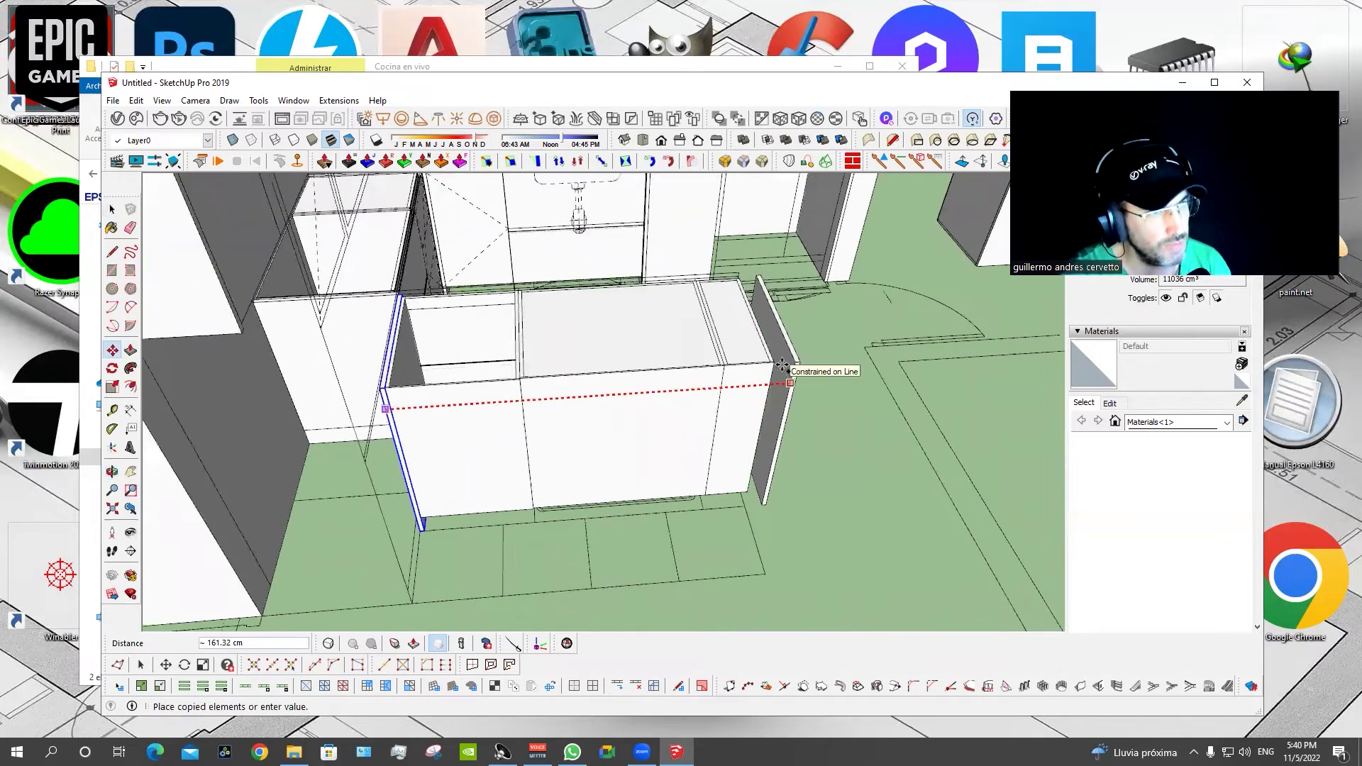
{"action": "scroll", "coordinate": [781, 365], "scroll_direction": "down", "scroll_amount": 1}
{"action": "left_click", "coordinate": [773, 365]}
{"action": "scroll", "coordinate": [709, 428], "scroll_direction": "up", "scroll_amount": 1}
Scale the side panels together with the cabinet body to make them deeper.
{"action": "key", "text": "q"}
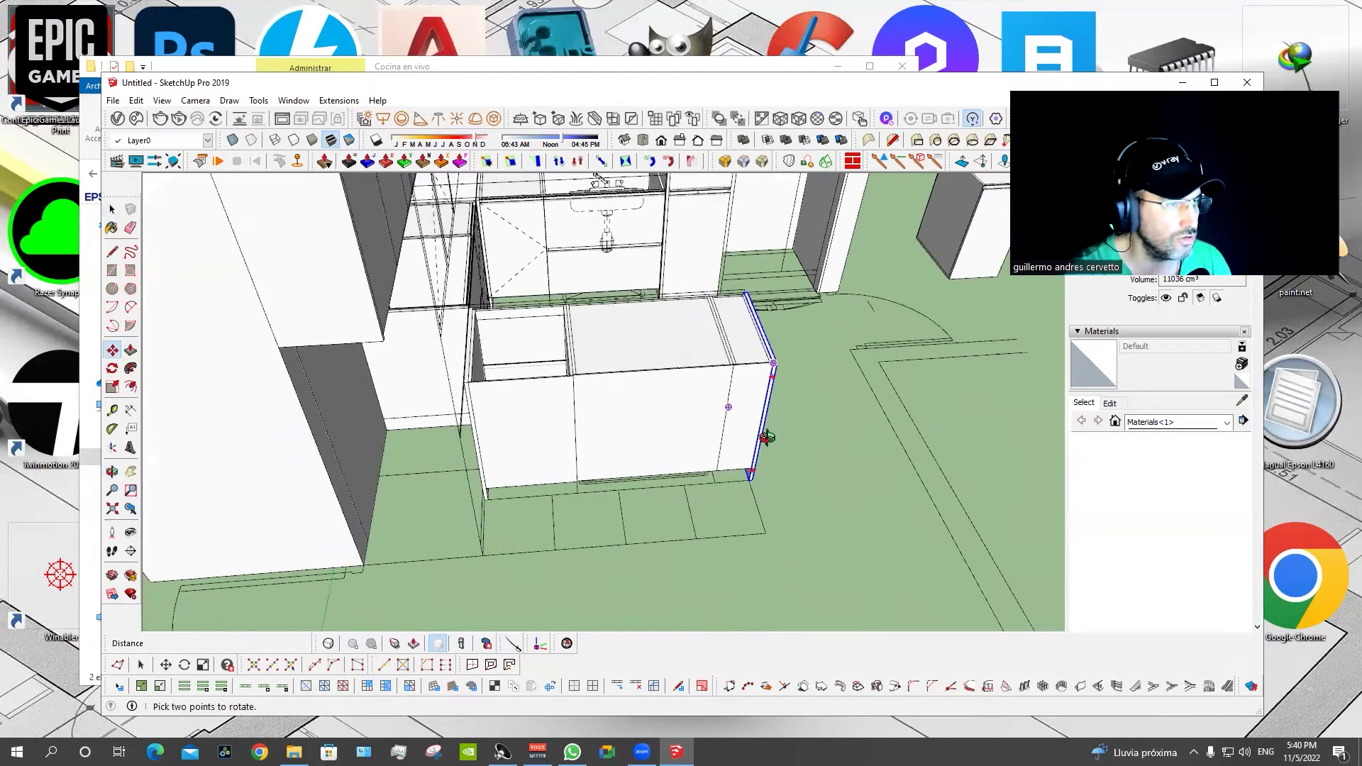
{"action": "middle_click_drag", "start_coordinate": [766, 438], "coordinate": [481, 404]}
{"action": "key", "text": "space"}
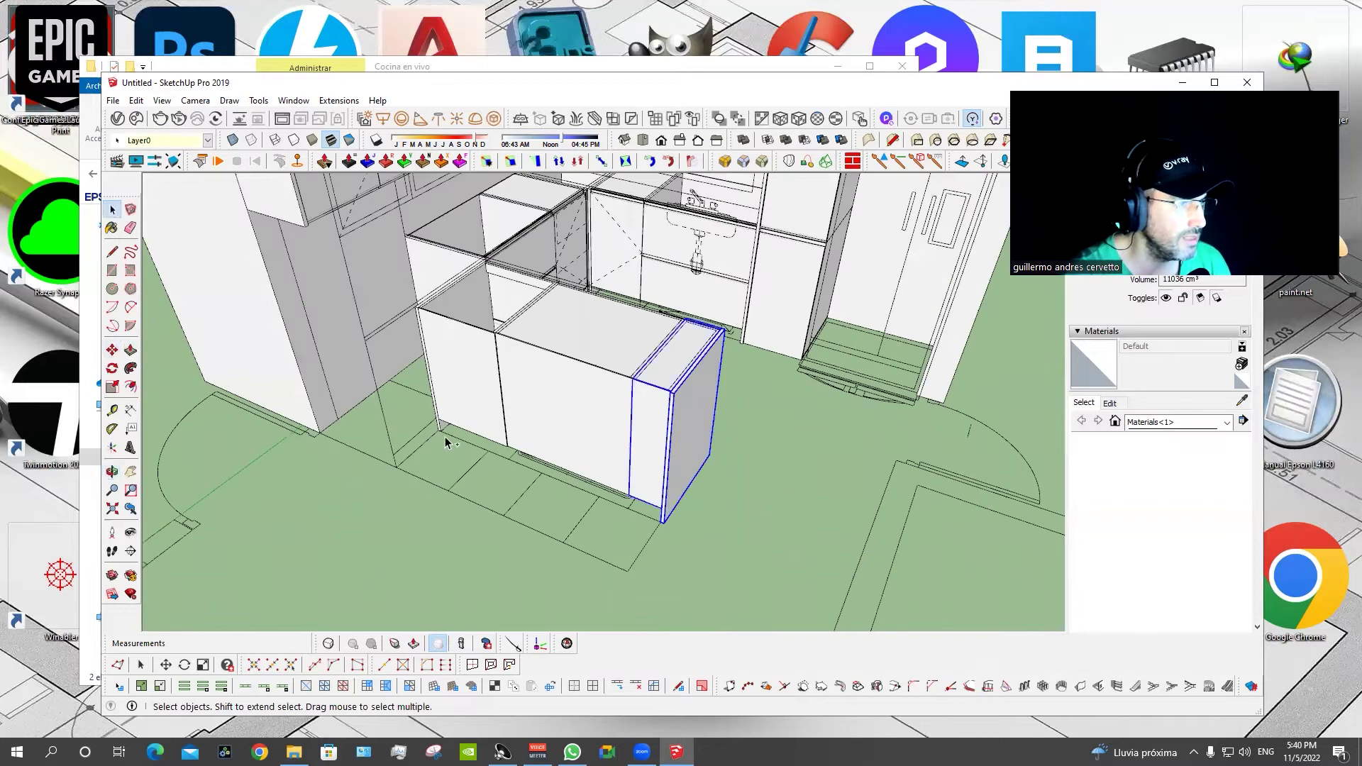
{"action": "left_click", "coordinate": [441, 425], "text": "ctrl"}
{"action": "key", "text": "s"}
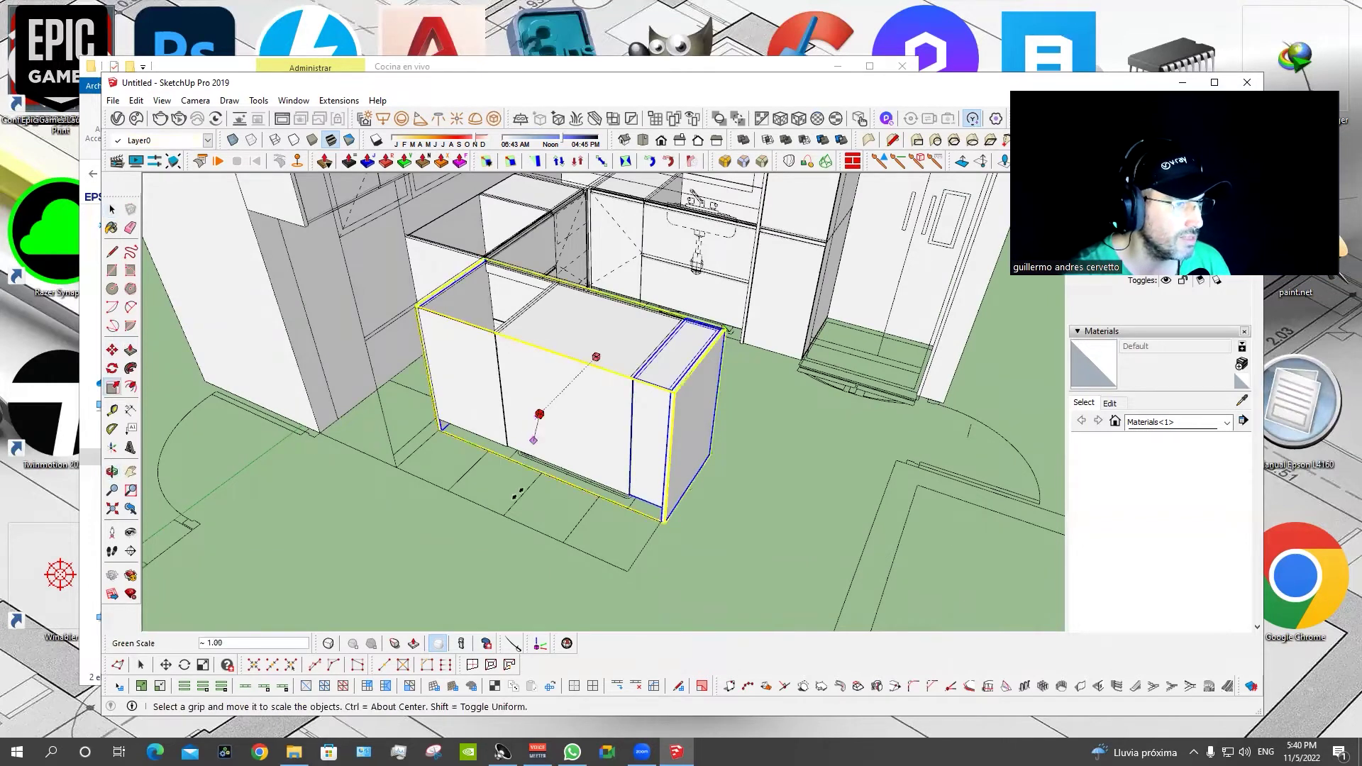
{"action": "left_click_drag", "start_coordinate": [539, 414], "coordinate": [504, 513]}
{"action": "key", "text": "space"}
{"action": "left_click", "coordinate": [372, 542]}
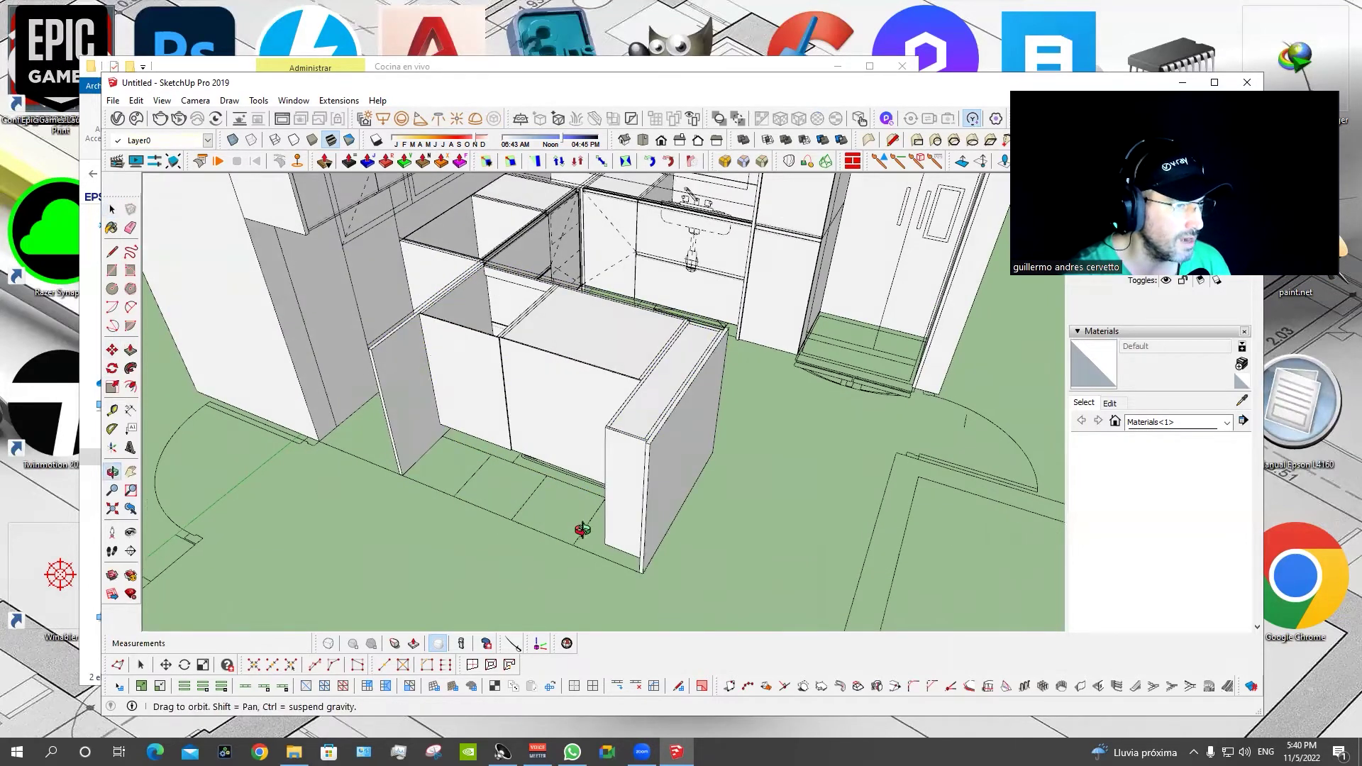
{"action": "middle_click_drag", "start_coordinate": [371, 543], "coordinate": [669, 534]}
{"action": "scroll", "coordinate": [563, 508], "scroll_direction": "up", "scroll_amount": 3}
Try a rectangle and stretches on the side panel and box, cancelling each.
{"action": "key", "text": "r"}
{"action": "left_click", "coordinate": [441, 492]}
{"action": "middle_click_drag", "start_coordinate": [618, 283], "coordinate": [392, 397]}
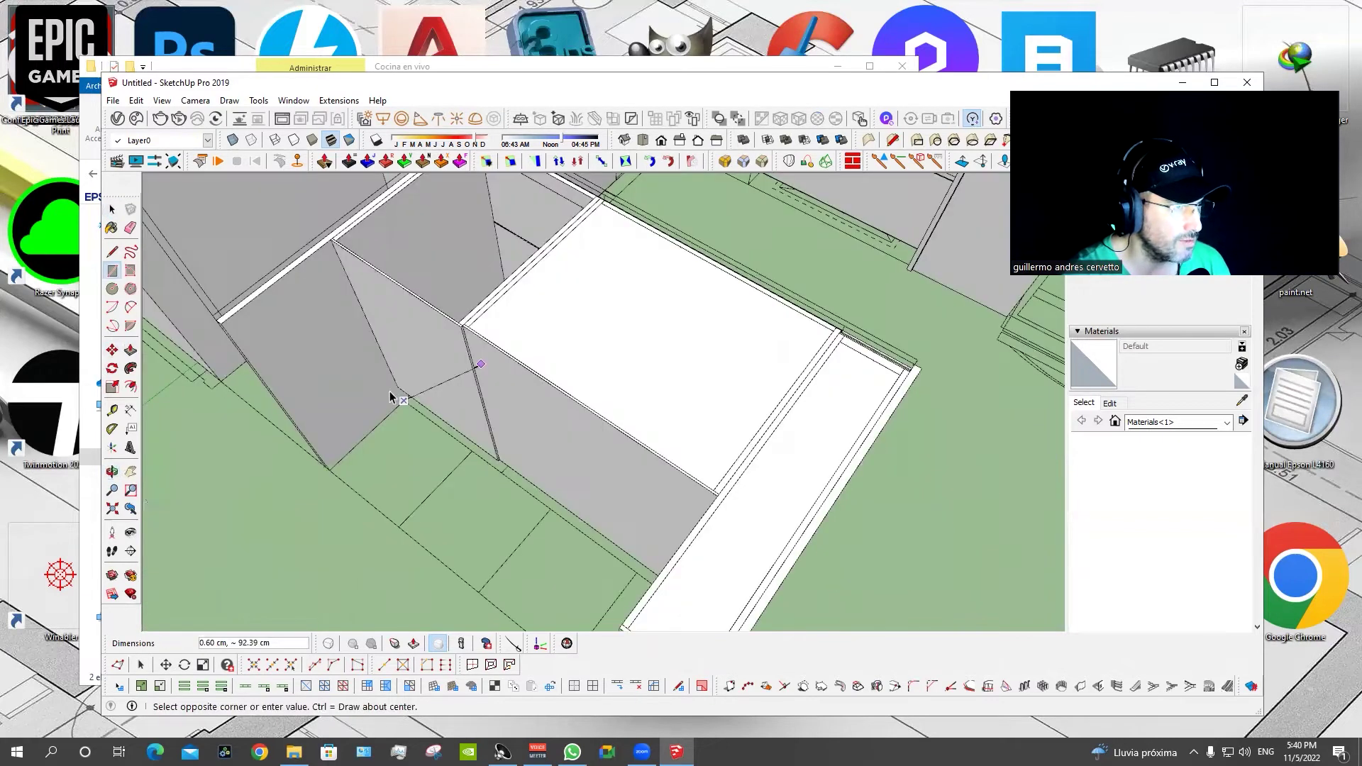
{"action": "key", "text": "space"}
{"action": "left_click", "coordinate": [419, 355]}
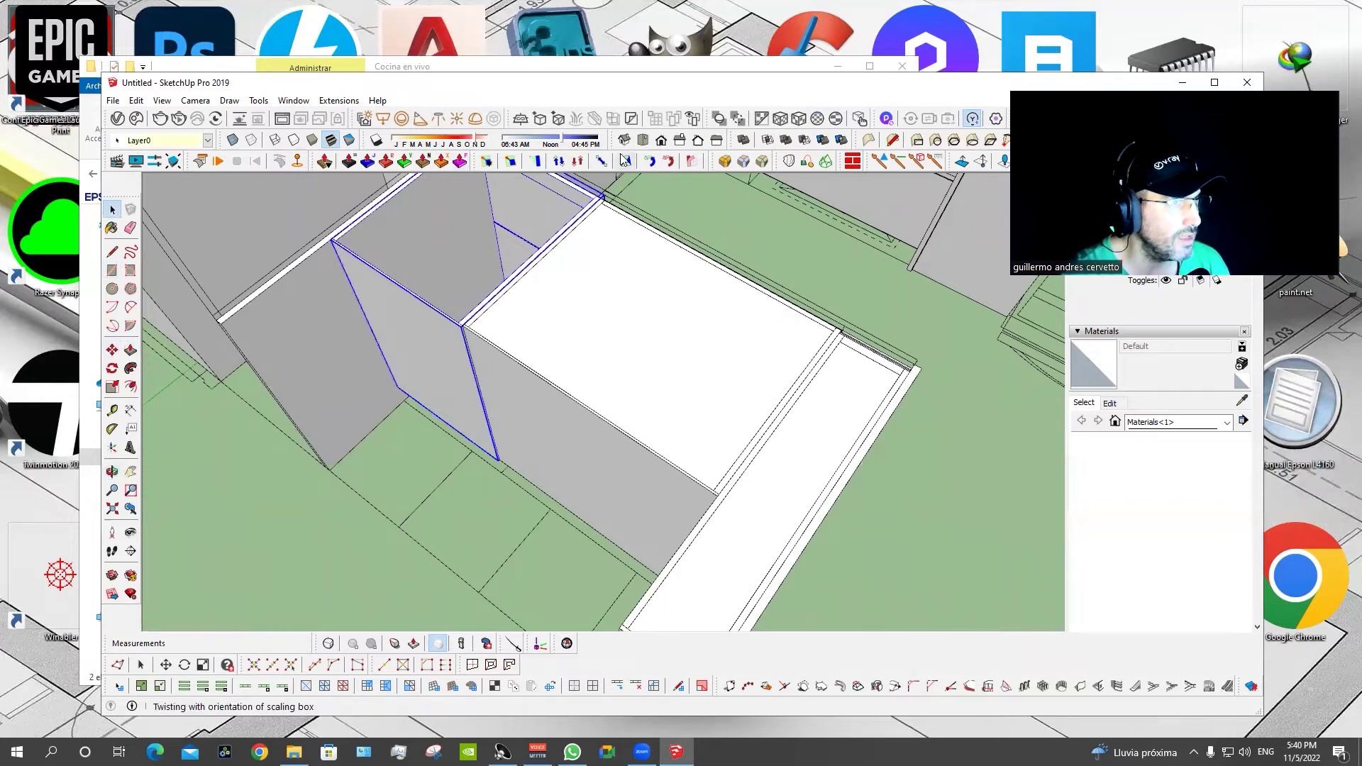
{"action": "left_click", "coordinate": [604, 163]}
{"action": "left_click", "coordinate": [424, 363]}
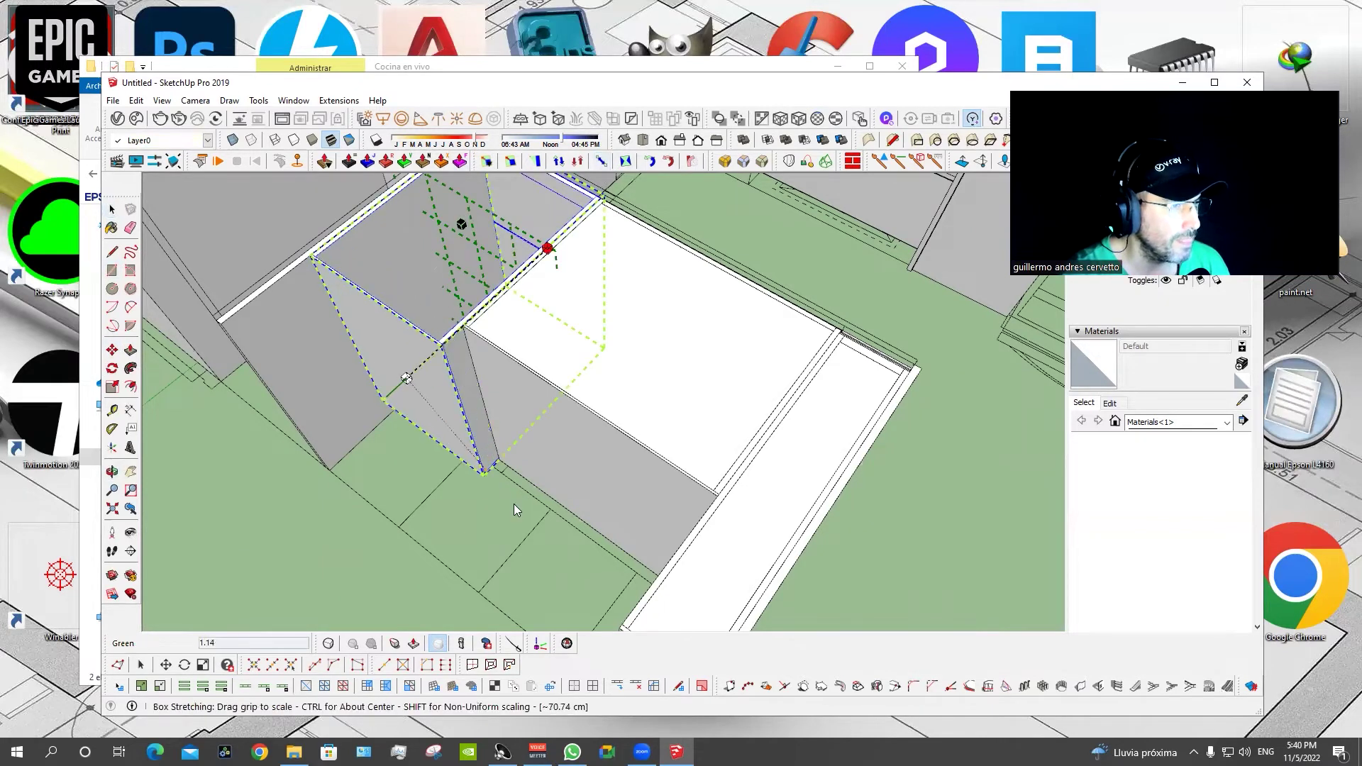
{"action": "key", "text": "Escape"}
{"action": "key", "text": "space"}
{"action": "mouse_move", "coordinate": [551, 441]}
{"action": "middle_mouse_down"}
{"action": "mouse_move", "coordinate": [772, 431]}
{"action": "mouse_move", "coordinate": [738, 259]}
{"action": "middle_mouse_up"}
{"action": "left_click", "coordinate": [602, 163]}
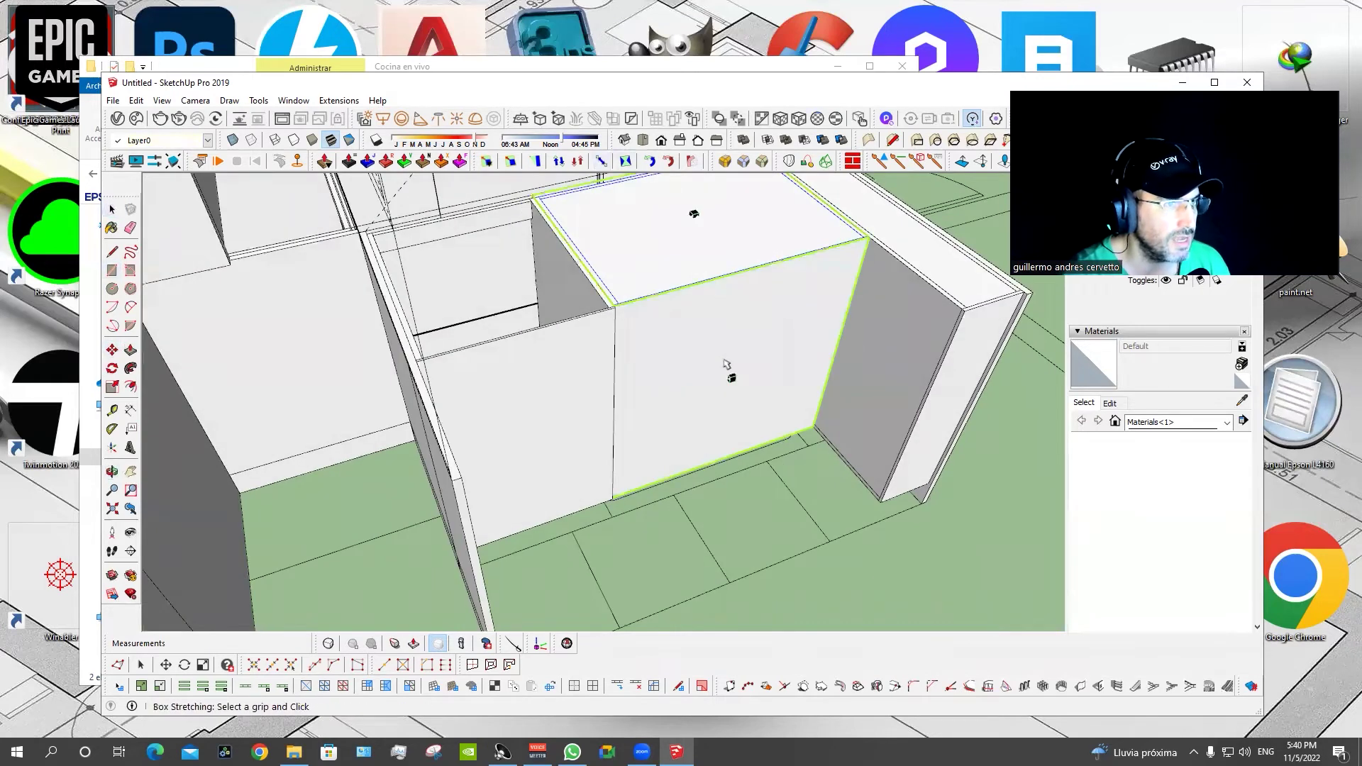
{"action": "mouse_move", "coordinate": [732, 378]}
{"action": "left_mouse_down"}
{"action": "mouse_move", "coordinate": [594, 531]}
{"action": "mouse_move", "coordinate": [730, 380]}
{"action": "left_mouse_up"}
{"action": "key", "text": "space"}
Shorten the right side panel to about 0.63 and inspect it from several angles.
{"action": "left_click", "coordinate": [935, 383]}
{"action": "left_click", "coordinate": [601, 164]}
{"action": "left_click_drag", "start_coordinate": [944, 401], "coordinate": [738, 486]}
{"action": "mouse_move", "coordinate": [833, 479]}
{"action": "middle_mouse_down"}
{"action": "mouse_move", "coordinate": [267, 511]}
{"action": "mouse_move", "coordinate": [381, 512]}
{"action": "middle_mouse_up"}
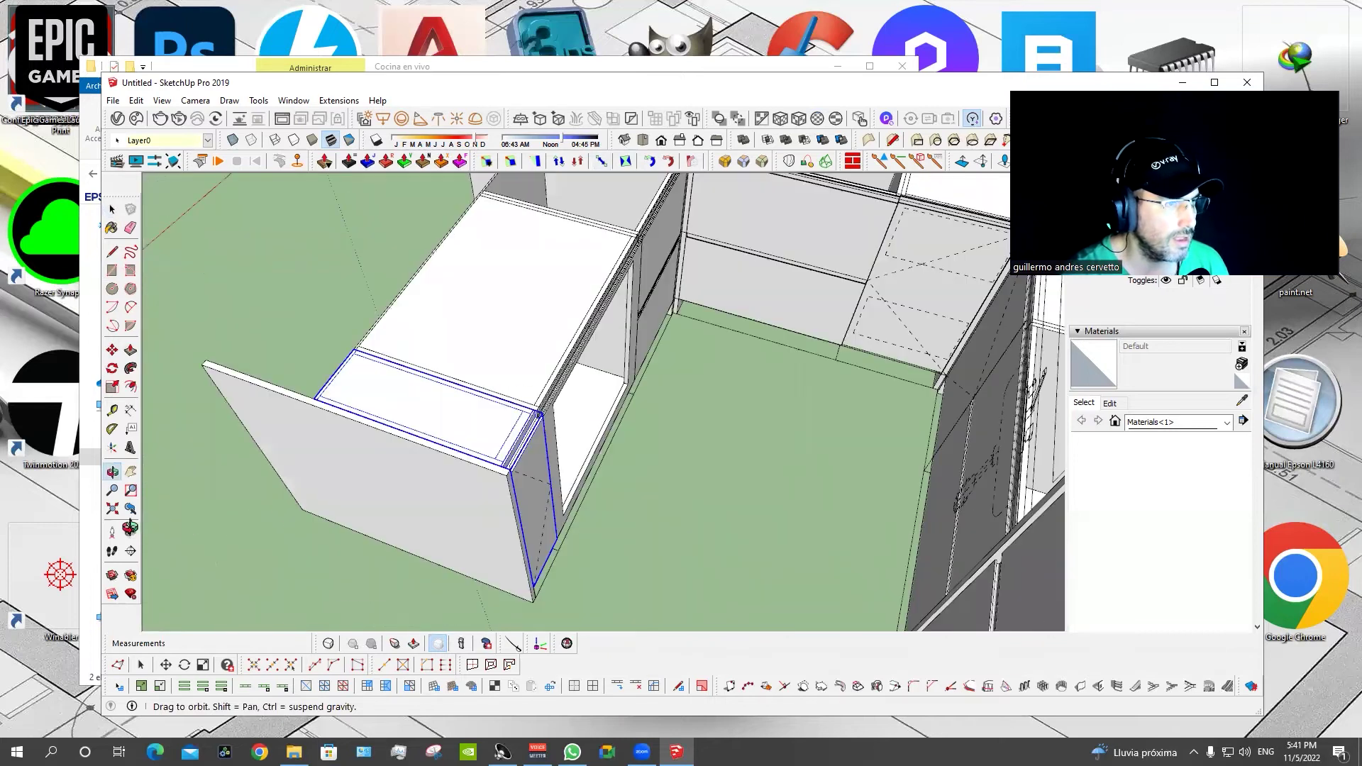
{"action": "middle_click_drag", "start_coordinate": [463, 479], "coordinate": [644, 579]}
{"action": "key", "text": "s"}
{"action": "mouse_move", "coordinate": [572, 352]}
{"action": "middle_mouse_down"}
{"action": "mouse_move", "coordinate": [411, 463]}
{"action": "mouse_move", "coordinate": [290, 466]}
{"action": "mouse_move", "coordinate": [603, 381]}
{"action": "middle_mouse_up"}
{"action": "scroll", "coordinate": [389, 410], "scroll_direction": "up", "scroll_amount": 5}
{"action": "mouse_move", "coordinate": [389, 409]}
{"action": "middle_mouse_down"}
{"action": "mouse_move", "coordinate": [611, 342]}
{"action": "mouse_move", "coordinate": [666, 308]}
{"action": "mouse_move", "coordinate": [674, 334]}
{"action": "mouse_move", "coordinate": [1080, 346]}
{"action": "middle_mouse_up"}
{"action": "scroll", "coordinate": [696, 319], "scroll_direction": "down", "scroll_amount": 5}
{"action": "scroll", "coordinate": [790, 483], "scroll_direction": "up", "scroll_amount": 3}
{"action": "middle_click_drag", "start_coordinate": [790, 483], "coordinate": [692, 490]}
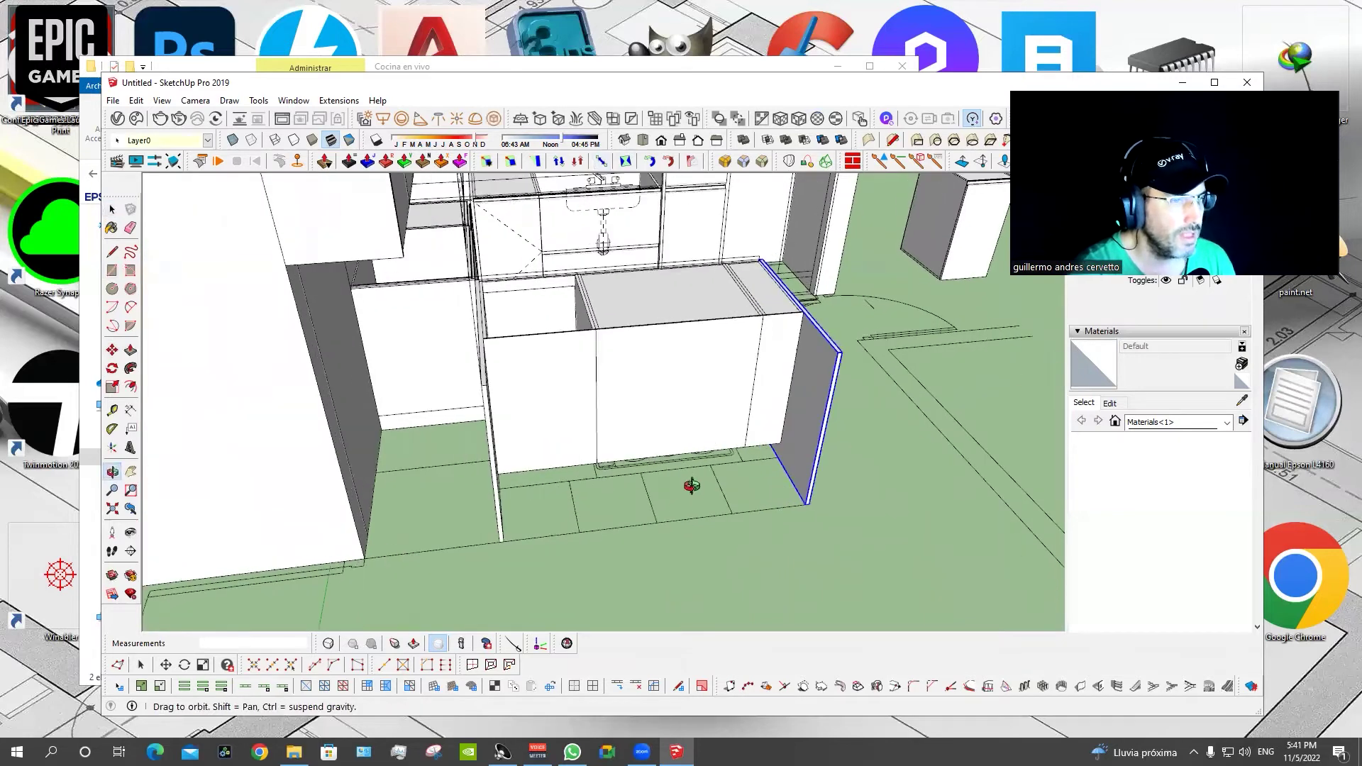
{"action": "scroll", "coordinate": [520, 532], "scroll_direction": "up", "scroll_amount": 2}
Start a rectangle at the box's bottom-left corner, cancel it, and view the whole kitchen.
{"action": "key", "text": "r"}
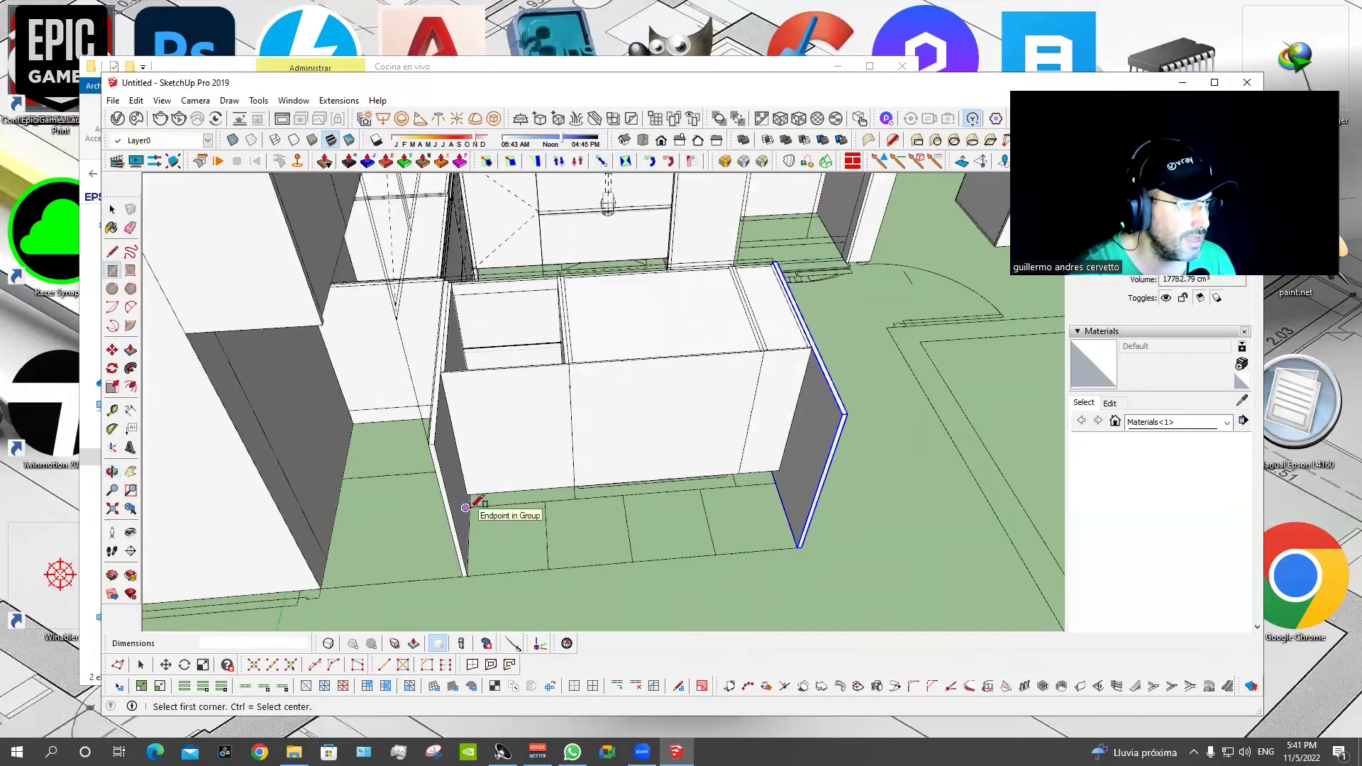
{"action": "scroll", "coordinate": [464, 508], "scroll_direction": "up", "scroll_amount": 1}
{"action": "scroll", "coordinate": [462, 508], "scroll_direction": "up", "scroll_amount": 2}
{"action": "left_click", "coordinate": [466, 507]}
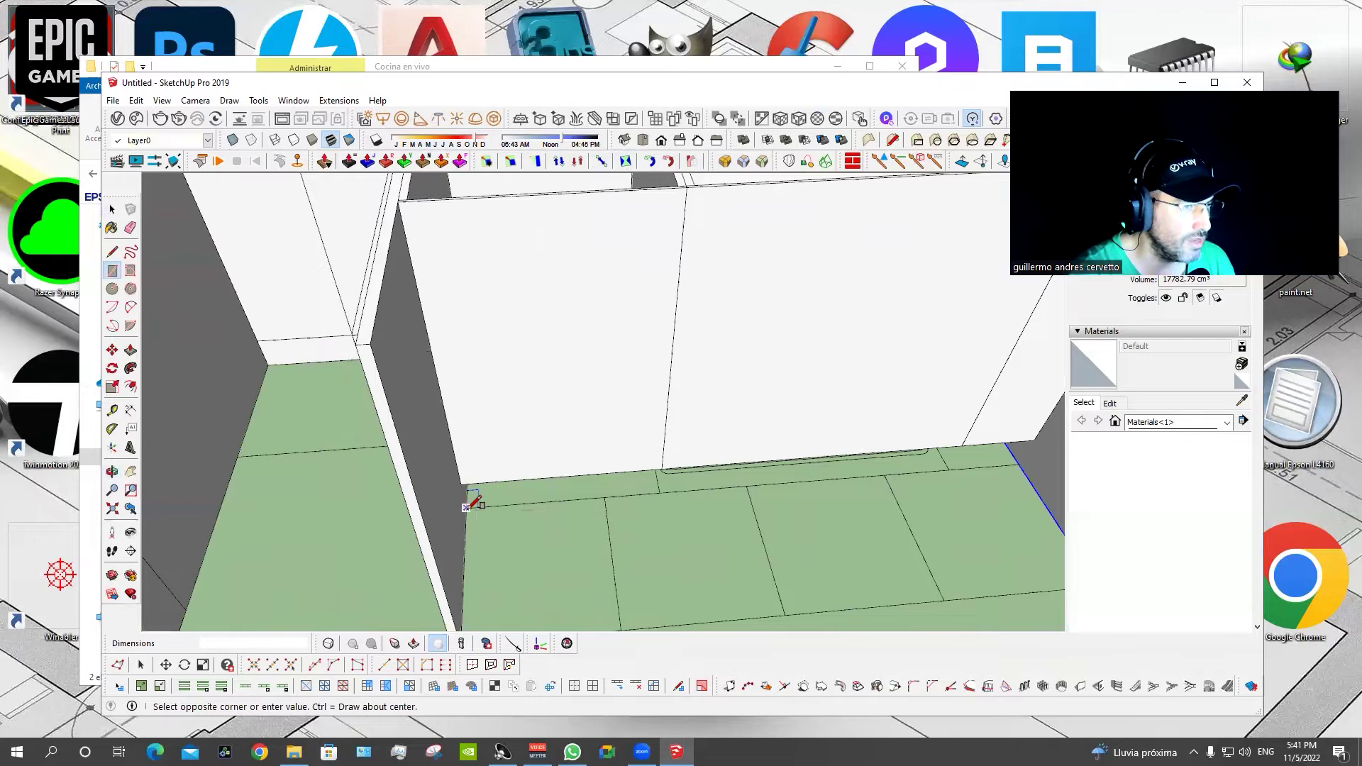
{"action": "scroll", "coordinate": [466, 507], "scroll_direction": "down", "scroll_amount": 3}
{"action": "scroll", "coordinate": [780, 334], "scroll_direction": "up", "scroll_amount": 1}
{"action": "key", "text": "space"}
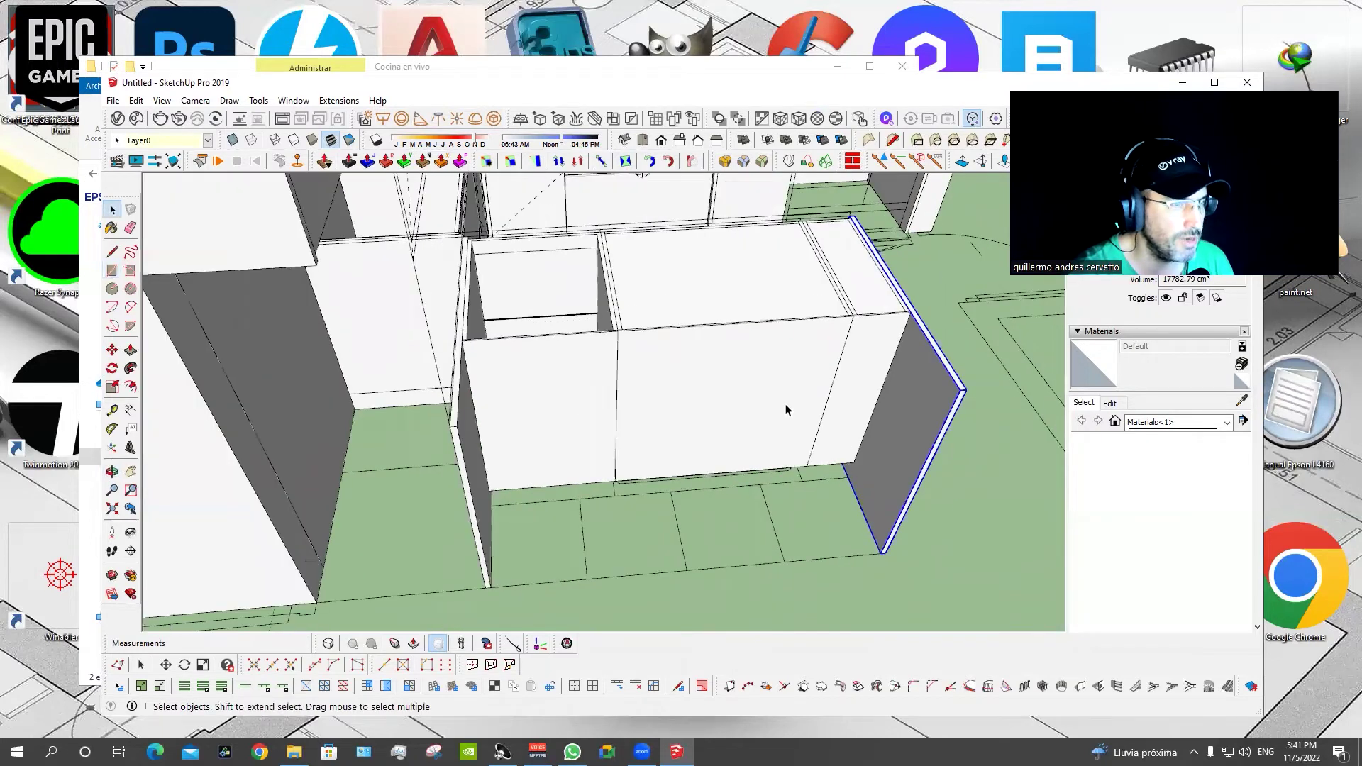
{"action": "scroll", "coordinate": [786, 403], "scroll_direction": "down", "scroll_amount": 5}
{"action": "scroll", "coordinate": [684, 305], "scroll_direction": "up", "scroll_amount": 2}
{"action": "scroll", "coordinate": [684, 310], "scroll_direction": "down", "scroll_amount": 3}
{"action": "middle_click_drag", "start_coordinate": [809, 294], "coordinate": [654, 274]}
{"action": "scroll", "coordinate": [652, 209], "scroll_direction": "up", "scroll_amount": 1}
Move the door fronts down to the island's front.
{"action": "key", "text": "m"}
{"action": "left_click_drag", "start_coordinate": [635, 309], "coordinate": [583, 460]}
{"action": "scroll", "coordinate": [567, 461], "scroll_direction": "up", "scroll_amount": 2}
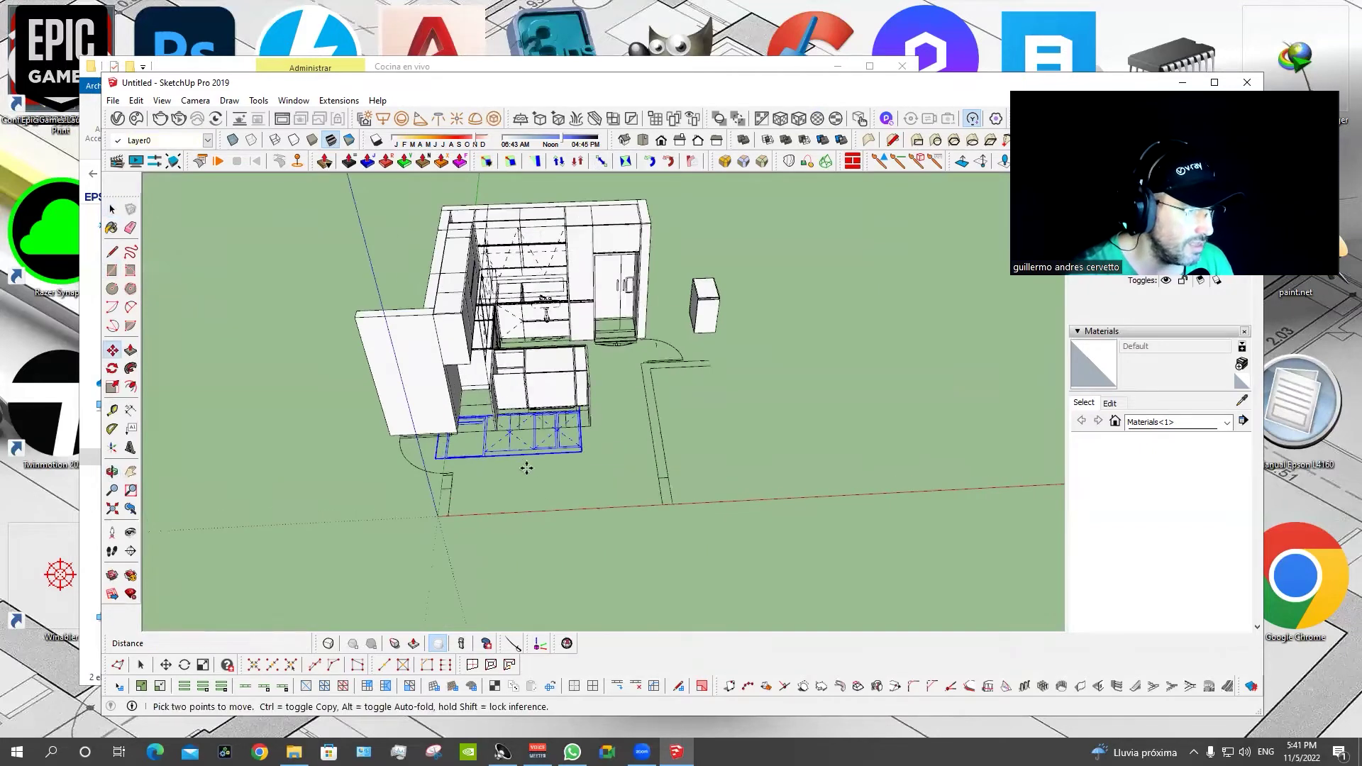
{"action": "scroll", "coordinate": [539, 459], "scroll_direction": "up", "scroll_amount": 2}
{"action": "scroll", "coordinate": [518, 463], "scroll_direction": "up", "scroll_amount": 2}
{"action": "scroll", "coordinate": [603, 482], "scroll_direction": "up", "scroll_amount": 2}
{"action": "scroll", "coordinate": [660, 504], "scroll_direction": "up", "scroll_amount": 2}
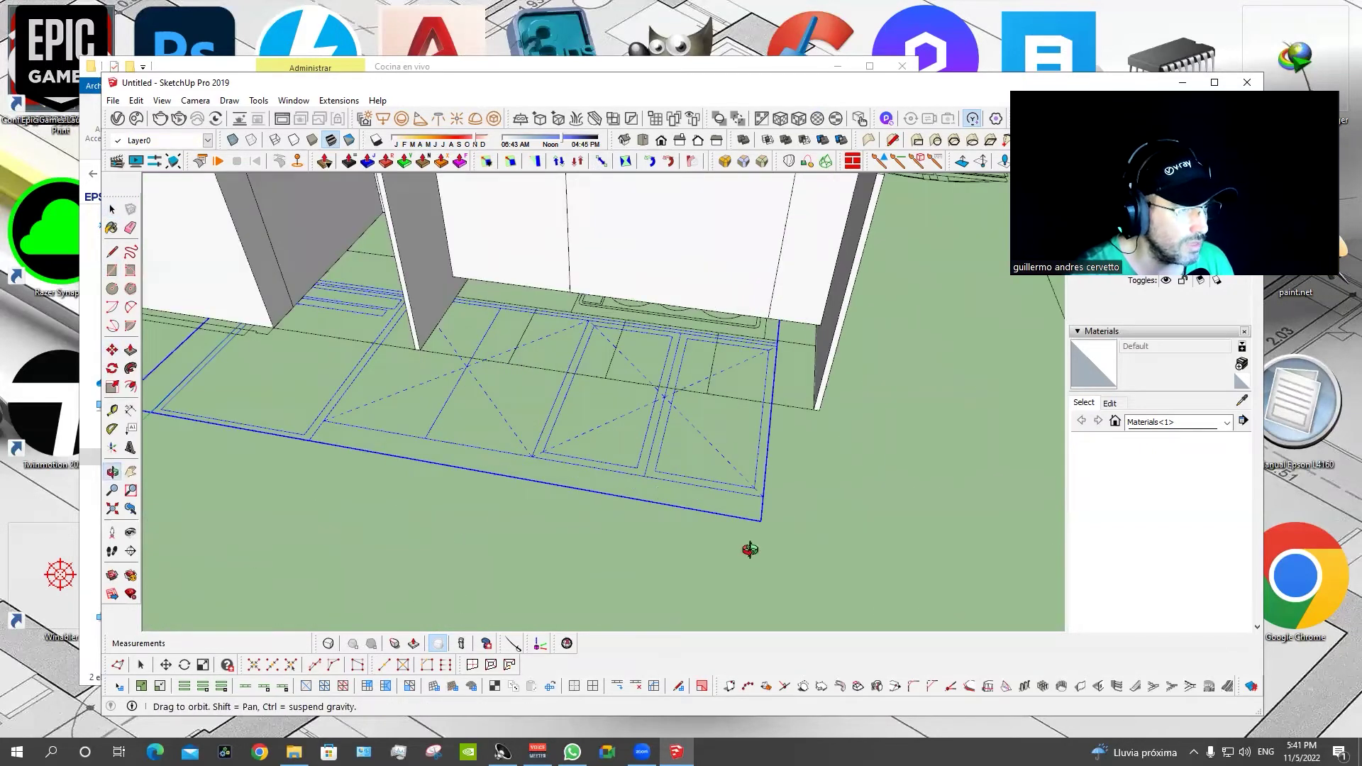
{"action": "middle_click_drag", "start_coordinate": [751, 550], "coordinate": [550, 526]}
Rotate the door fronts 90° upright on the red axis and position them against the island.
{"action": "key", "text": "q"}
{"action": "key", "text": "Right"}
{"action": "left_click", "coordinate": [525, 521]}
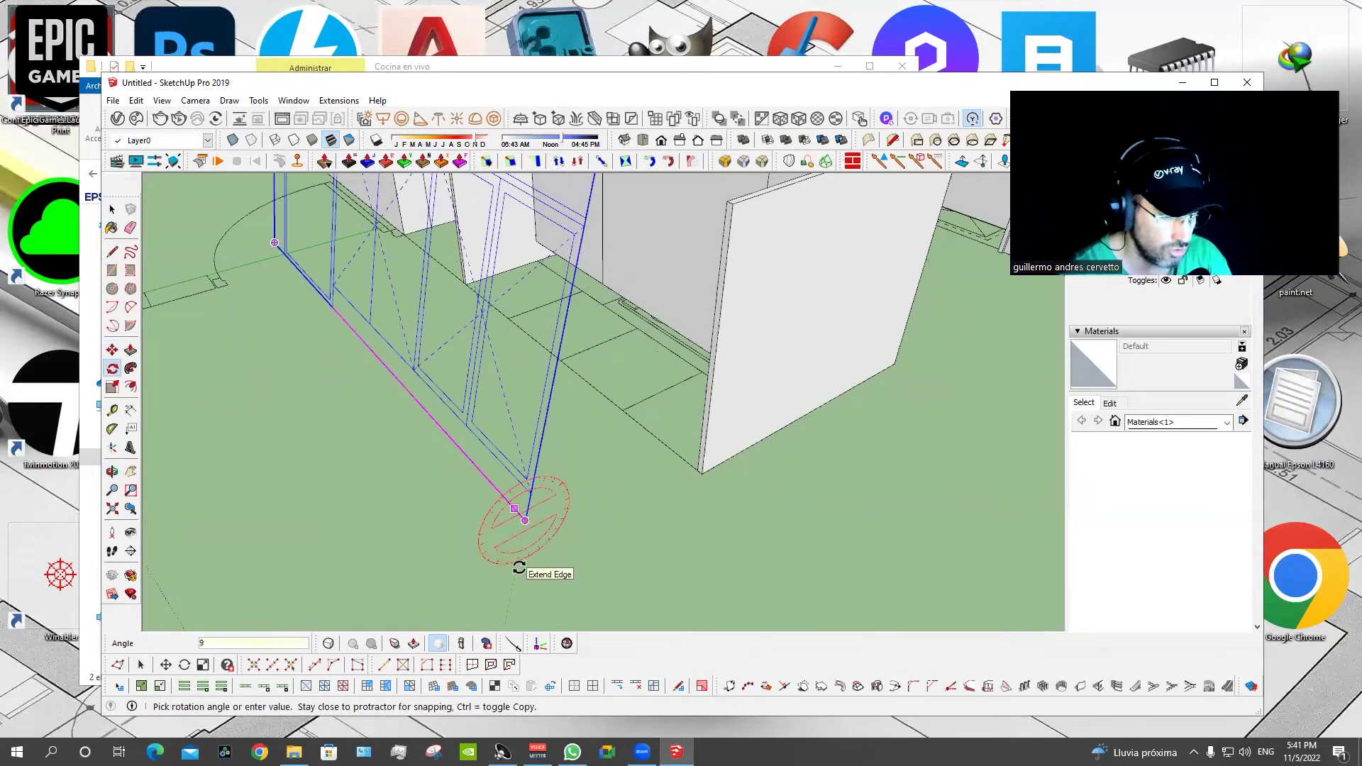
{"action": "type", "text": "0"}
{"action": "key", "text": "Return"}
{"action": "key", "text": "m"}
{"action": "mouse_move", "coordinate": [526, 521]}
{"action": "middle_mouse_down"}
{"action": "mouse_move", "coordinate": [562, 487]}
{"action": "mouse_move", "coordinate": [678, 474]}
{"action": "middle_mouse_up"}
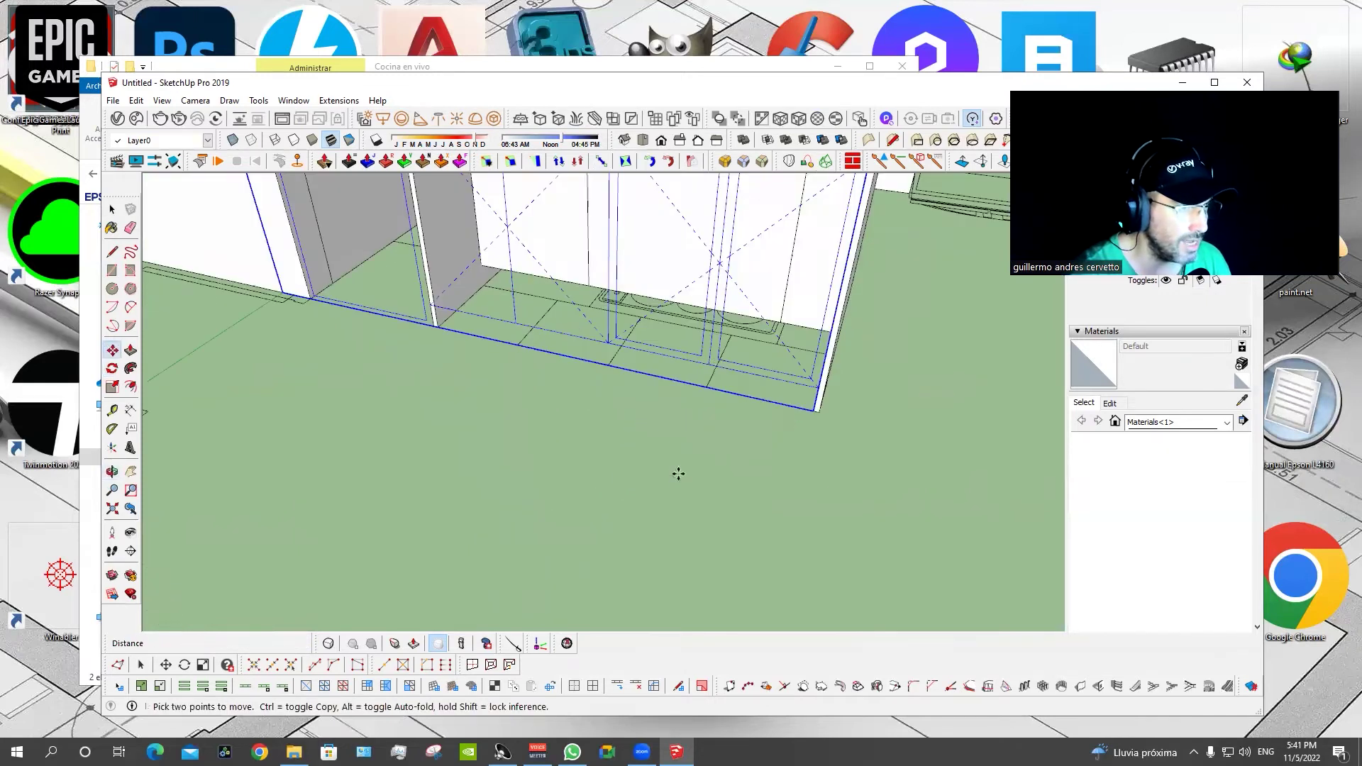
{"action": "left_click", "coordinate": [709, 365]}
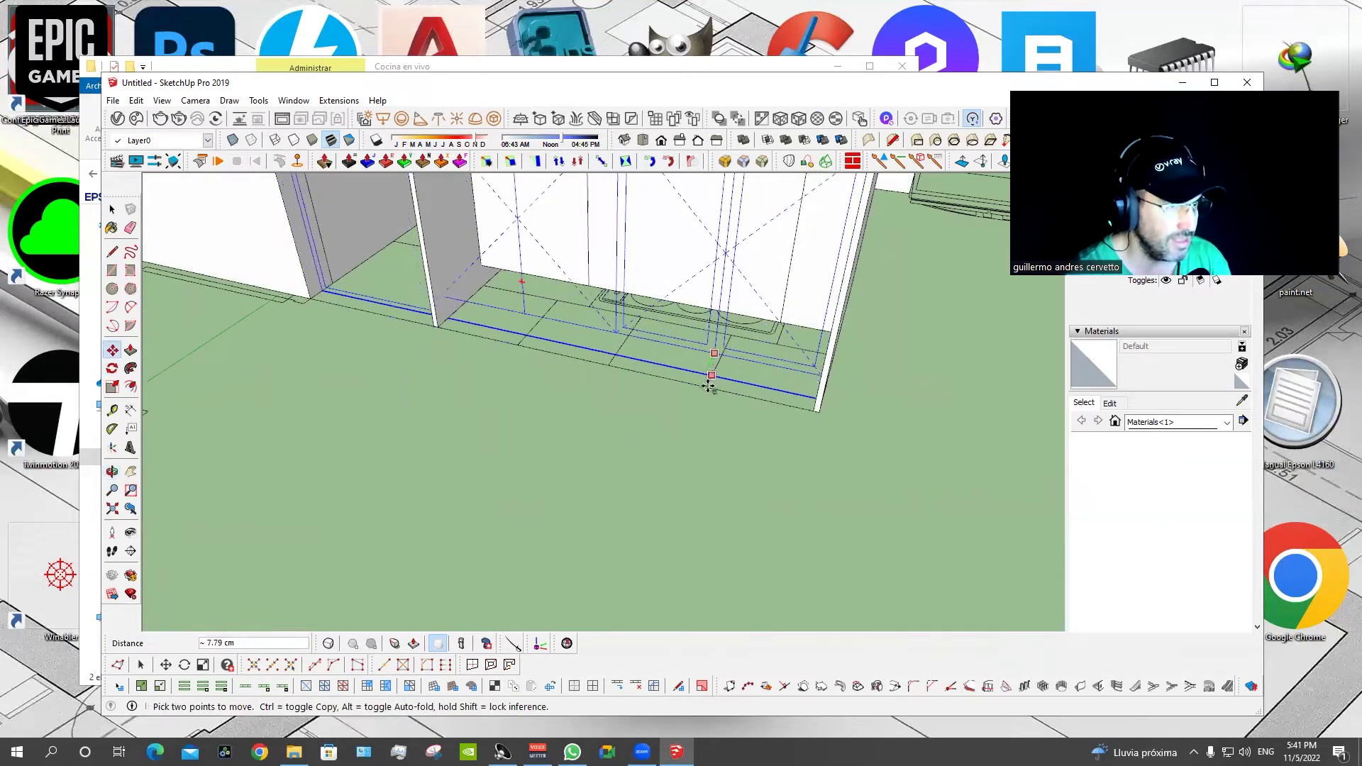
{"action": "scroll", "coordinate": [705, 389], "scroll_direction": "down", "scroll_amount": 1}
{"action": "scroll", "coordinate": [706, 390], "scroll_direction": "down", "scroll_amount": 1}
{"action": "scroll", "coordinate": [706, 391], "scroll_direction": "down", "scroll_amount": 1}
{"action": "scroll", "coordinate": [708, 393], "scroll_direction": "down", "scroll_amount": 1}
{"action": "mouse_move", "coordinate": [708, 392]}
{"action": "middle_mouse_down"}
{"action": "mouse_move", "coordinate": [763, 414]}
{"action": "mouse_move", "coordinate": [794, 450]}
{"action": "mouse_move", "coordinate": [785, 505]}
{"action": "mouse_move", "coordinate": [761, 405]}
{"action": "mouse_move", "coordinate": [678, 312]}
{"action": "mouse_move", "coordinate": [522, 284]}
{"action": "middle_mouse_up"}
{"action": "key", "text": "space"}
Copy an upper cabinet down to the island front beside the lower cabinets.
{"action": "left_click", "coordinate": [553, 293]}
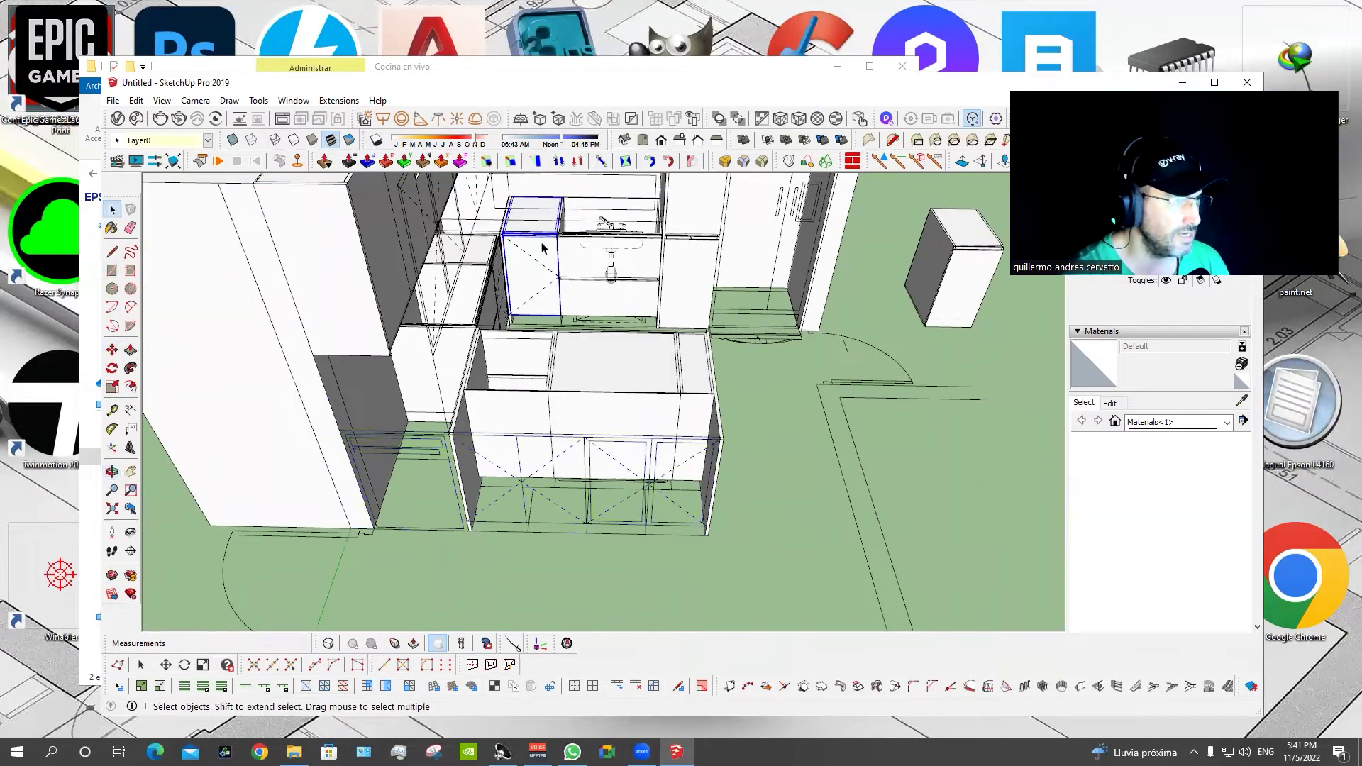
{"action": "key", "text": "m"}
{"action": "left_click", "coordinate": [530, 271]}
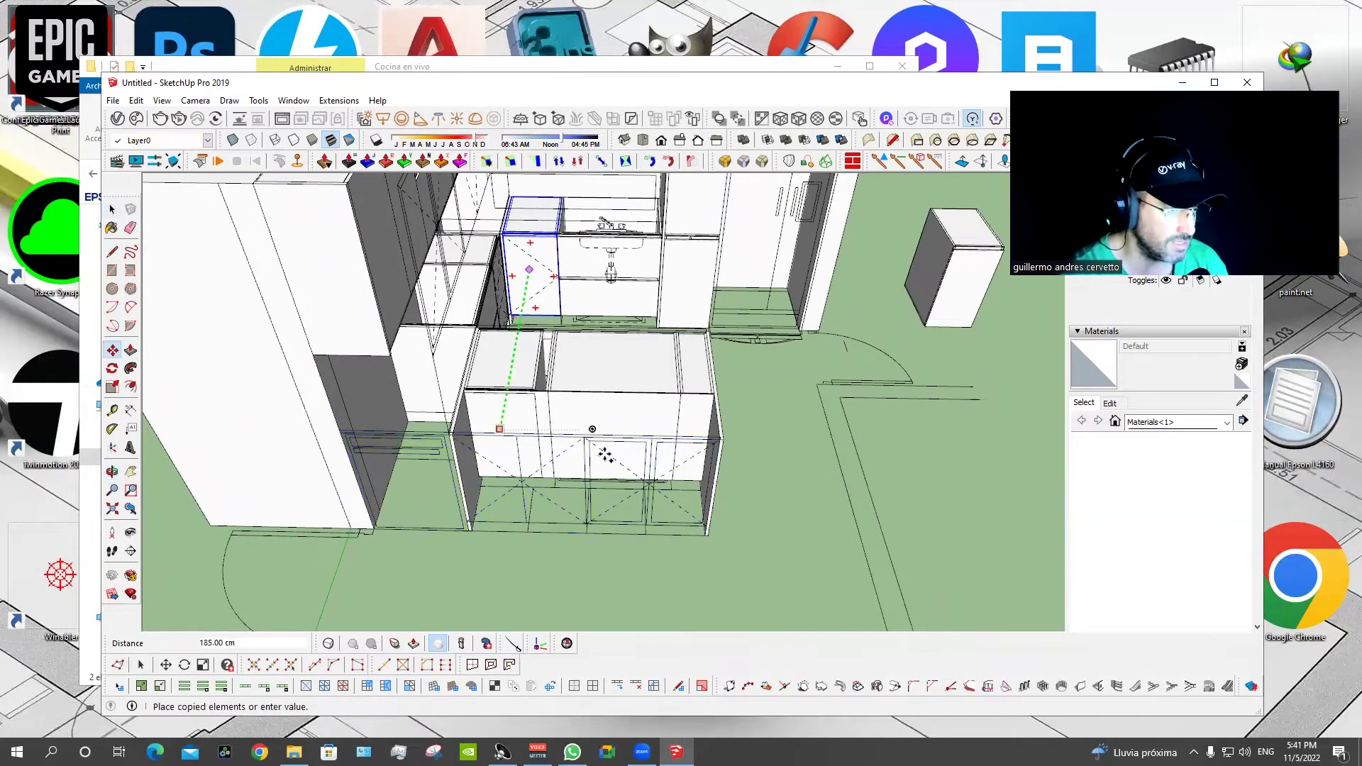
{"action": "middle_click_drag", "start_coordinate": [587, 536], "coordinate": [523, 485]}
{"action": "left_click", "coordinate": [523, 484]}
{"action": "scroll", "coordinate": [456, 450], "scroll_direction": "up", "scroll_amount": 3}
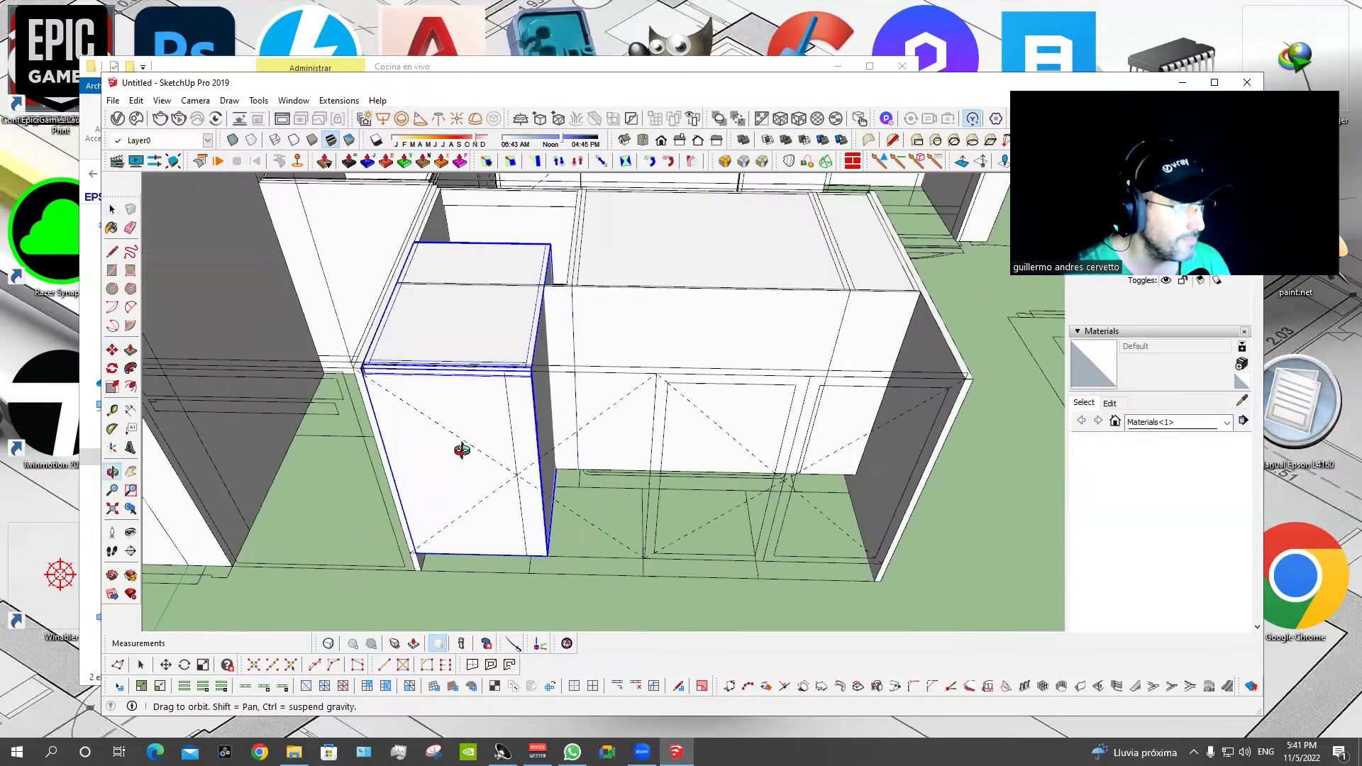
{"action": "middle_click_drag", "start_coordinate": [457, 450], "coordinate": [389, 344]}
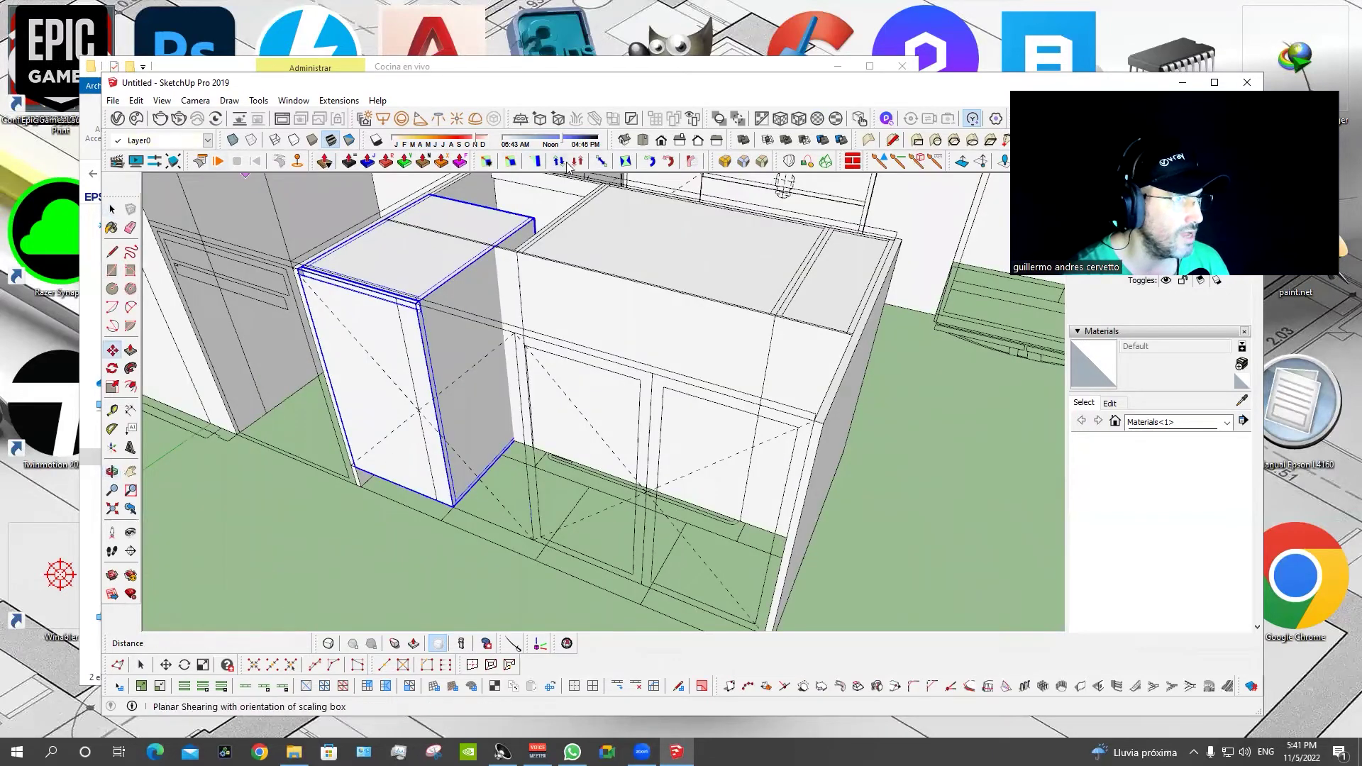
Scale the copied cabinet's depth and width to fit the island row.
{"action": "left_click", "coordinate": [601, 162]}
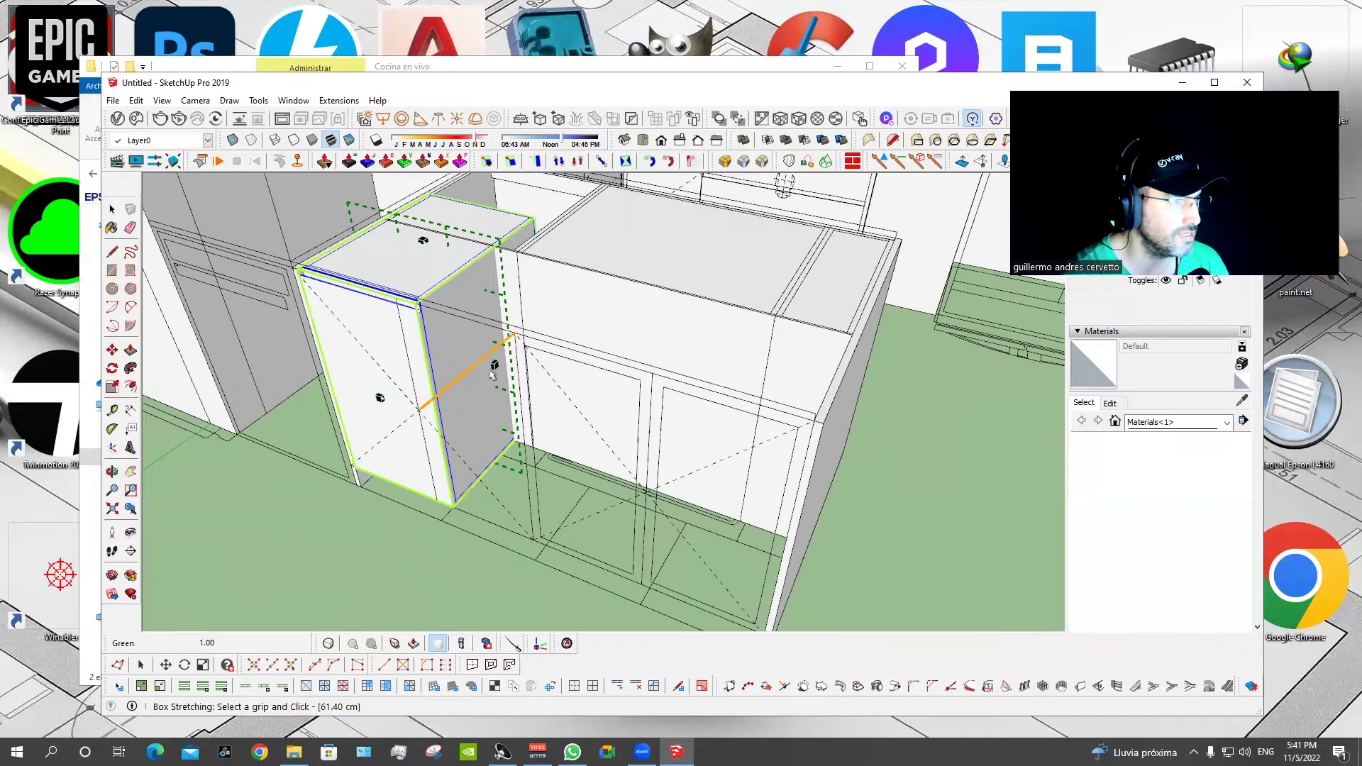
{"action": "left_click", "coordinate": [491, 305]}
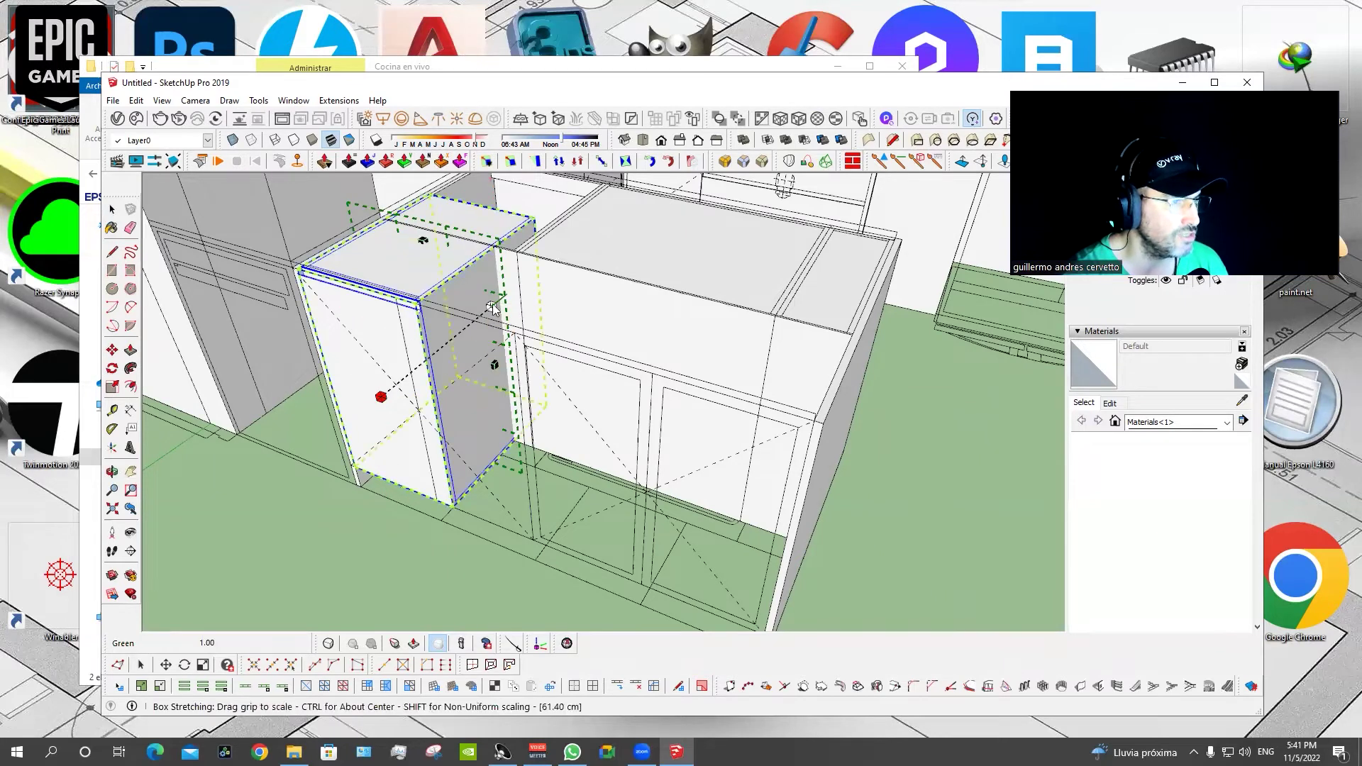
{"action": "scroll", "coordinate": [543, 454], "scroll_direction": "up", "scroll_amount": 3}
{"action": "left_click", "coordinate": [543, 454]}
{"action": "scroll", "coordinate": [440, 386], "scroll_direction": "down", "scroll_amount": 3}
{"action": "left_click", "coordinate": [460, 383]}
{"action": "left_click", "coordinate": [432, 529]}
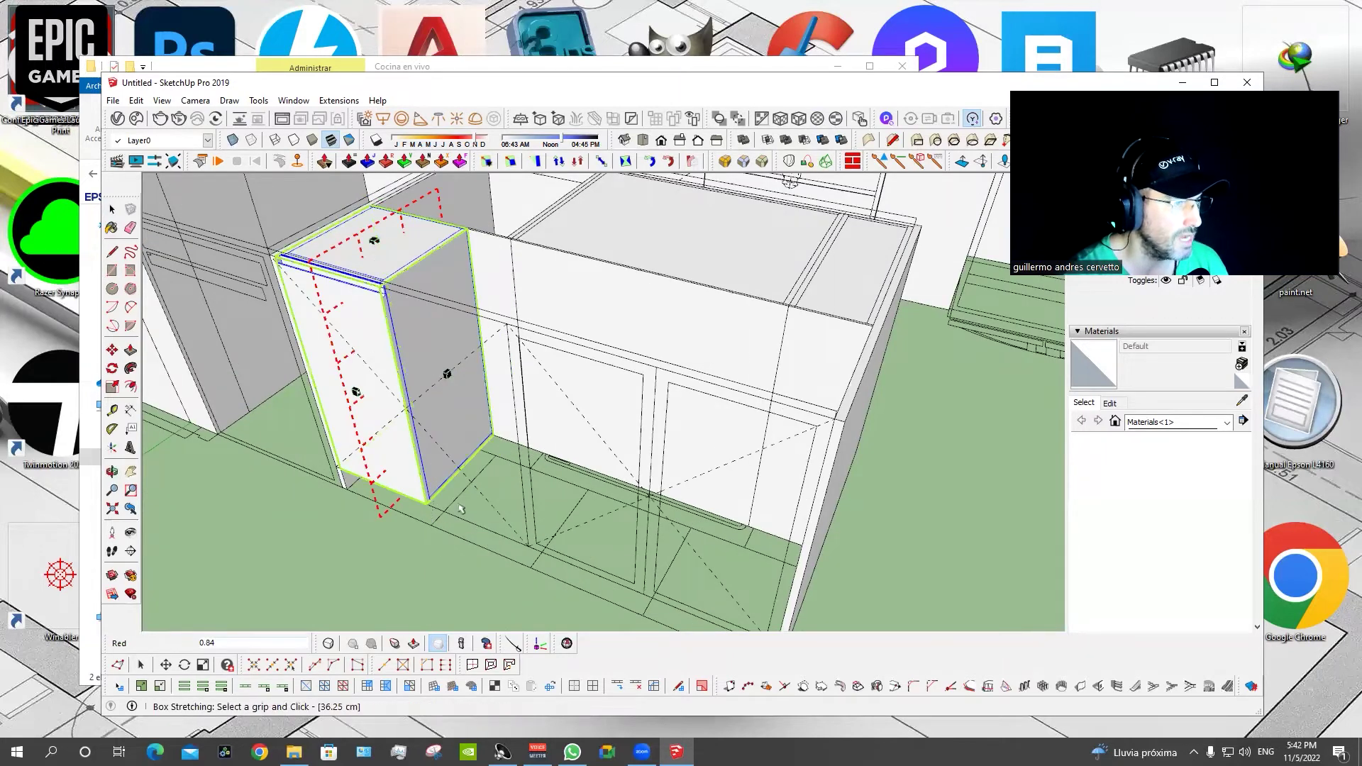
{"action": "middle_click_drag", "start_coordinate": [447, 374], "coordinate": [526, 472]}
{"action": "scroll", "coordinate": [538, 436], "scroll_direction": "up", "scroll_amount": 2}
{"action": "scroll", "coordinate": [538, 429], "scroll_direction": "up", "scroll_amount": 1}
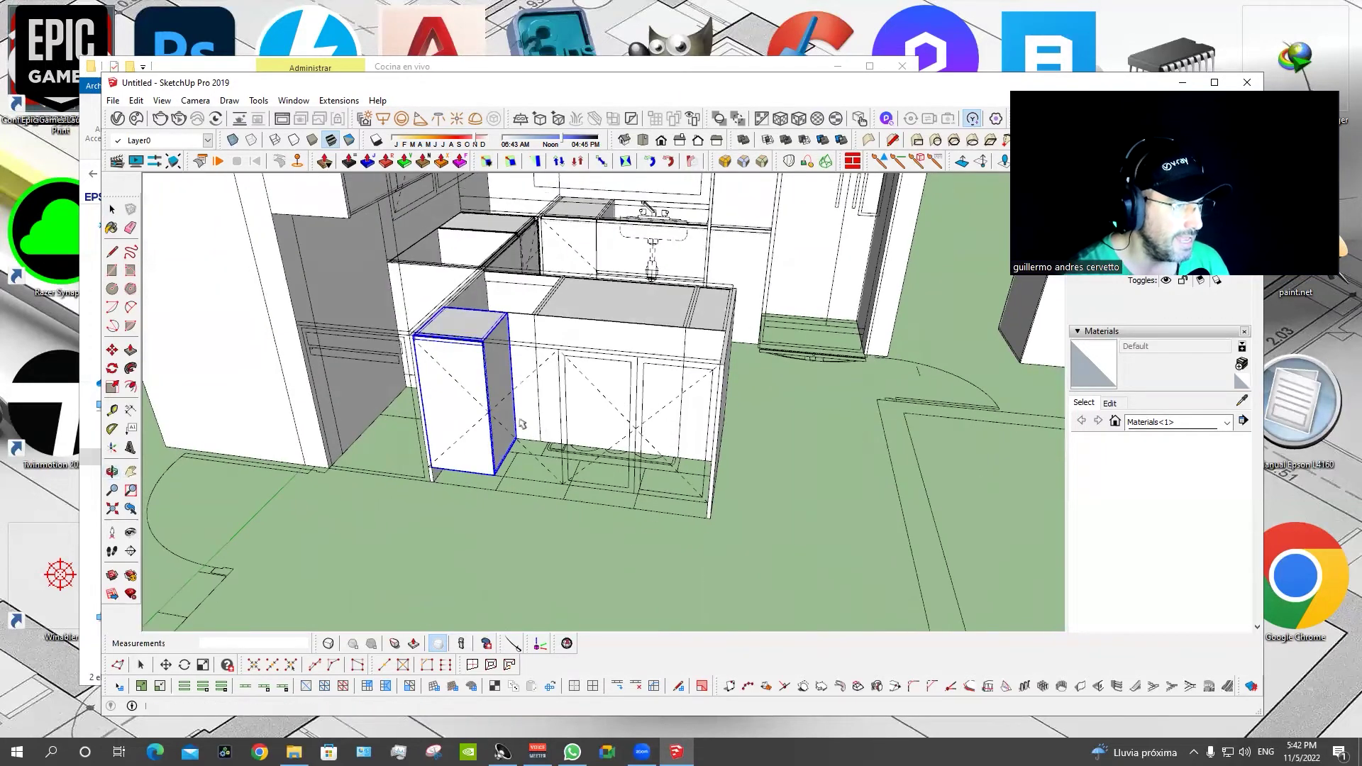
{"action": "scroll", "coordinate": [538, 429], "scroll_direction": "up", "scroll_amount": 2}
{"action": "scroll", "coordinate": [434, 503], "scroll_direction": "up", "scroll_amount": 3}
Copy the resized cabinet one width to the right.
{"action": "key", "text": "m"}
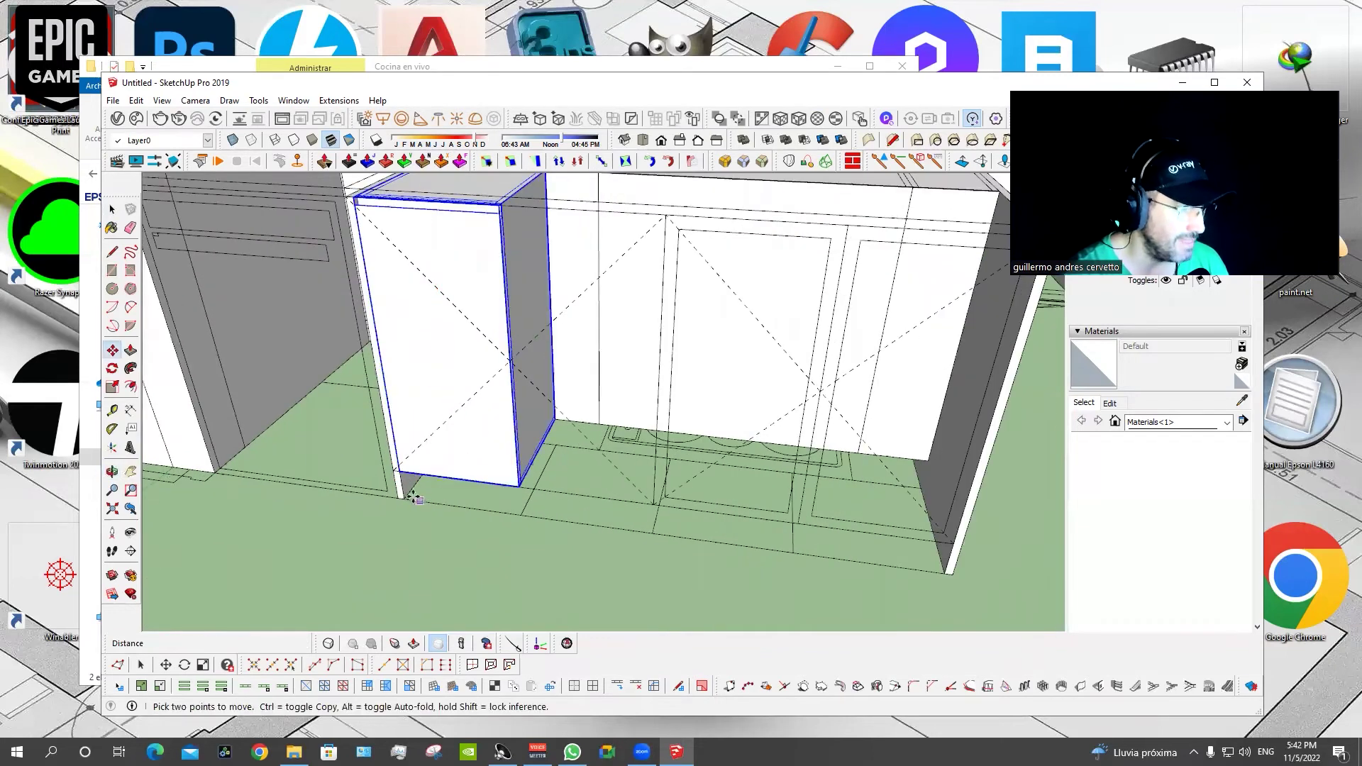
{"action": "left_click", "coordinate": [406, 499]}
{"action": "key", "text": "ctrl"}
{"action": "left_click", "coordinate": [523, 511]}
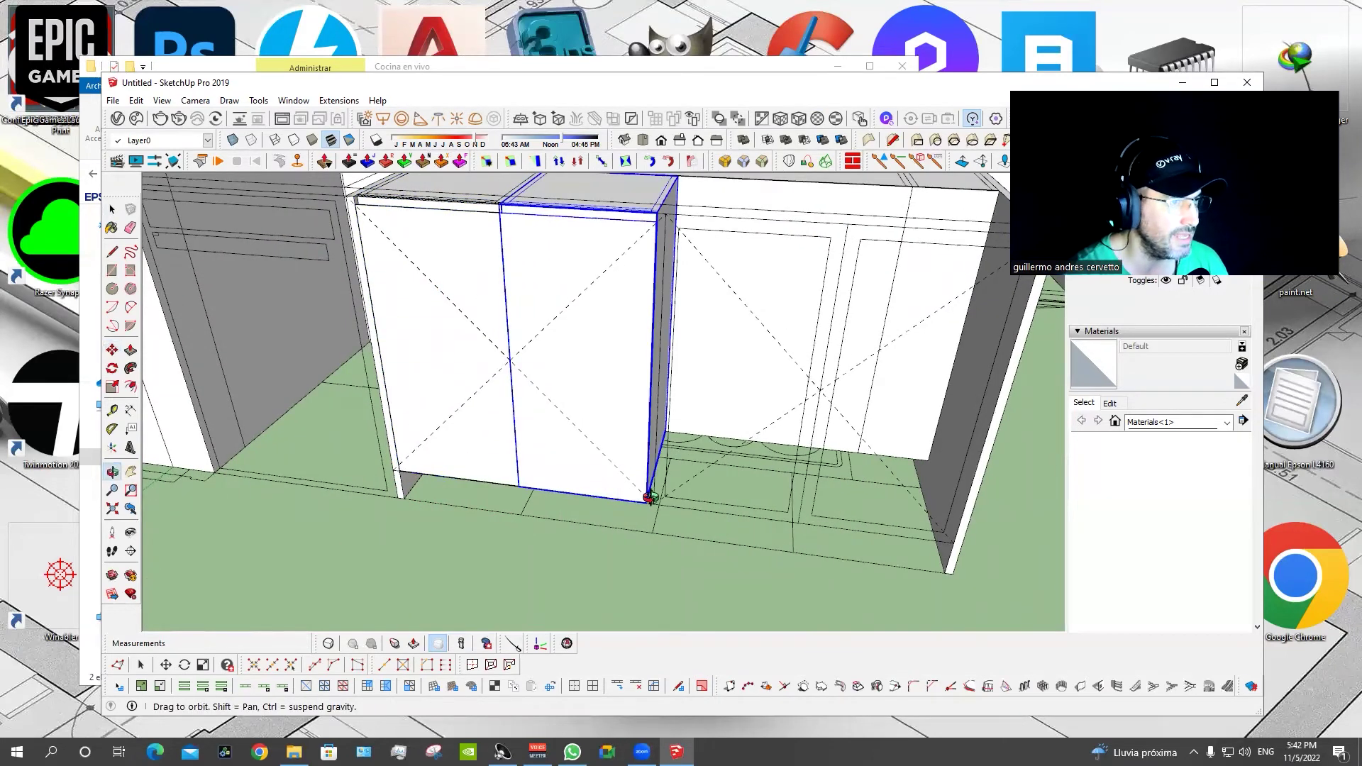
{"action": "middle_click_drag", "start_coordinate": [651, 490], "coordinate": [540, 416]}
{"action": "mouse_move", "coordinate": [566, 495]}
{"action": "middle_mouse_down"}
{"action": "mouse_move", "coordinate": [660, 478]}
{"action": "mouse_move", "coordinate": [660, 466]}
{"action": "mouse_move", "coordinate": [577, 510]}
{"action": "mouse_move", "coordinate": [586, 600]}
{"action": "middle_mouse_up"}
{"action": "mouse_move", "coordinate": [515, 330]}
{"action": "middle_mouse_down"}
{"action": "mouse_move", "coordinate": [517, 371]}
{"action": "mouse_move", "coordinate": [557, 424]}
{"action": "mouse_move", "coordinate": [456, 435]}
{"action": "mouse_move", "coordinate": [454, 582]}
{"action": "middle_mouse_up"}
Delete the left cabinet of the island front row.
{"action": "mouse_move", "coordinate": [300, 587]}
{"action": "middle_mouse_down"}
{"action": "mouse_move", "coordinate": [310, 579]}
{"action": "mouse_move", "coordinate": [401, 622]}
{"action": "middle_mouse_up"}
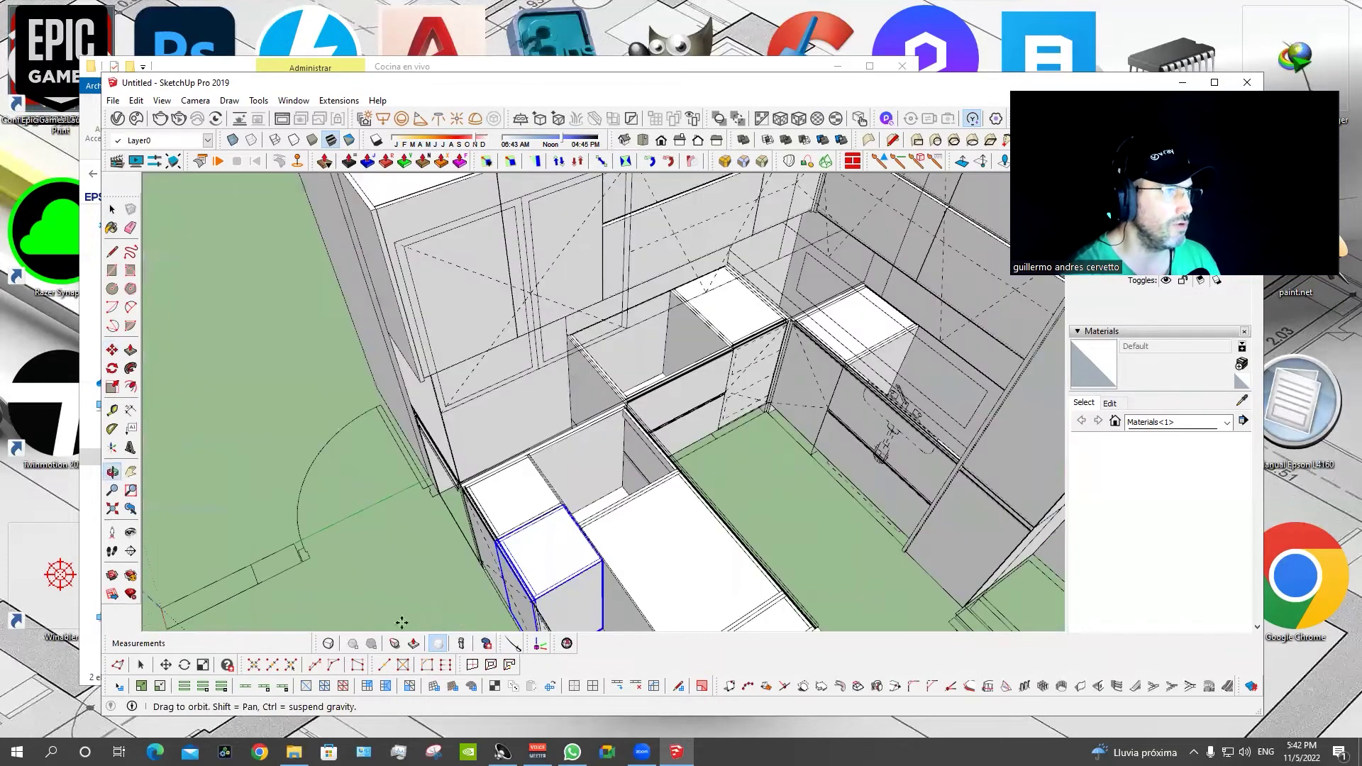
{"action": "middle_click_drag", "start_coordinate": [635, 489], "coordinate": [563, 487]}
{"action": "scroll", "coordinate": [505, 472], "scroll_direction": "up", "scroll_amount": 2}
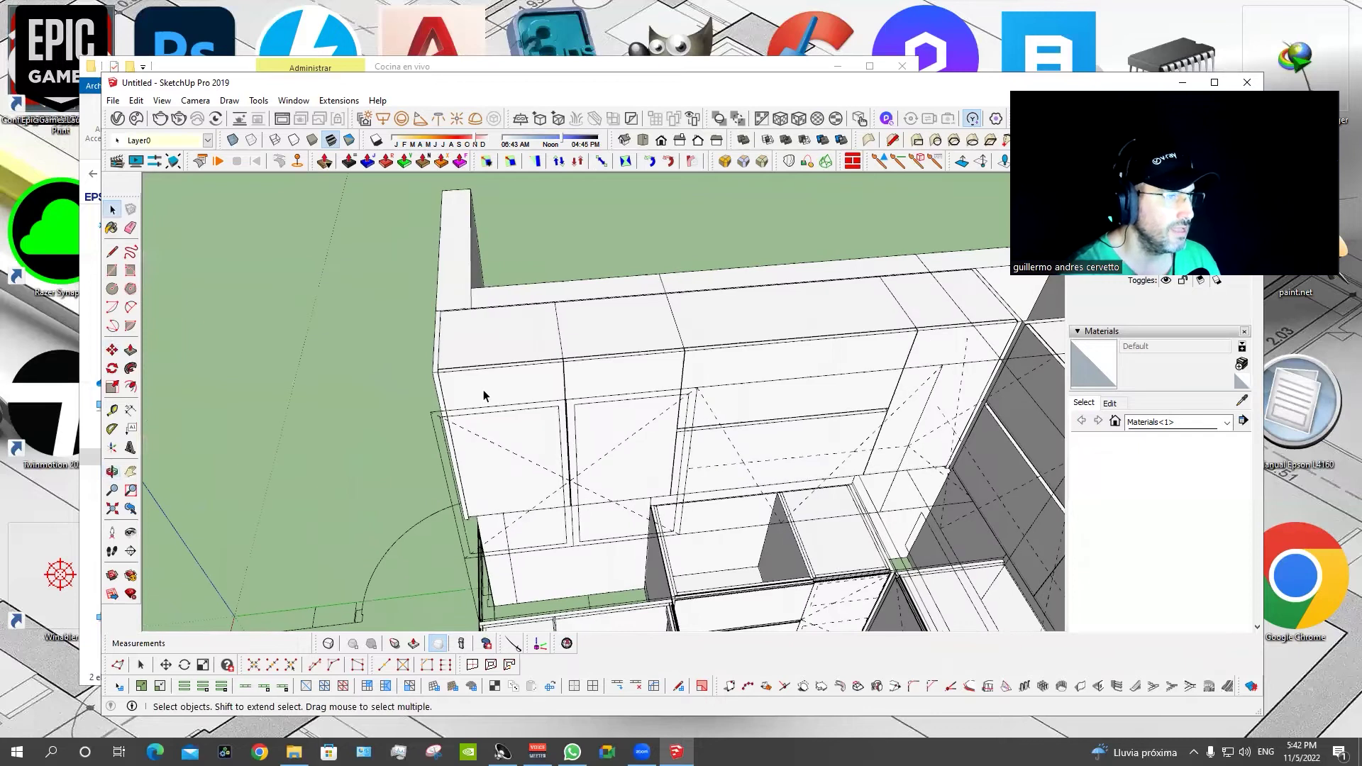
{"action": "scroll", "coordinate": [483, 389], "scroll_direction": "up", "scroll_amount": 2}
{"action": "left_click", "coordinate": [542, 323]}
{"action": "left_click", "coordinate": [653, 290]}
{"action": "left_click", "coordinate": [518, 344]}
{"action": "scroll", "coordinate": [515, 345], "scroll_direction": "down", "scroll_amount": 1}
{"action": "scroll", "coordinate": [578, 450], "scroll_direction": "up", "scroll_amount": 1}
{"action": "scroll", "coordinate": [551, 420], "scroll_direction": "up", "scroll_amount": 2}
{"action": "mouse_move", "coordinate": [551, 420]}
{"action": "middle_mouse_down"}
{"action": "mouse_move", "coordinate": [578, 426]}
{"action": "mouse_move", "coordinate": [555, 364]}
{"action": "middle_mouse_up"}
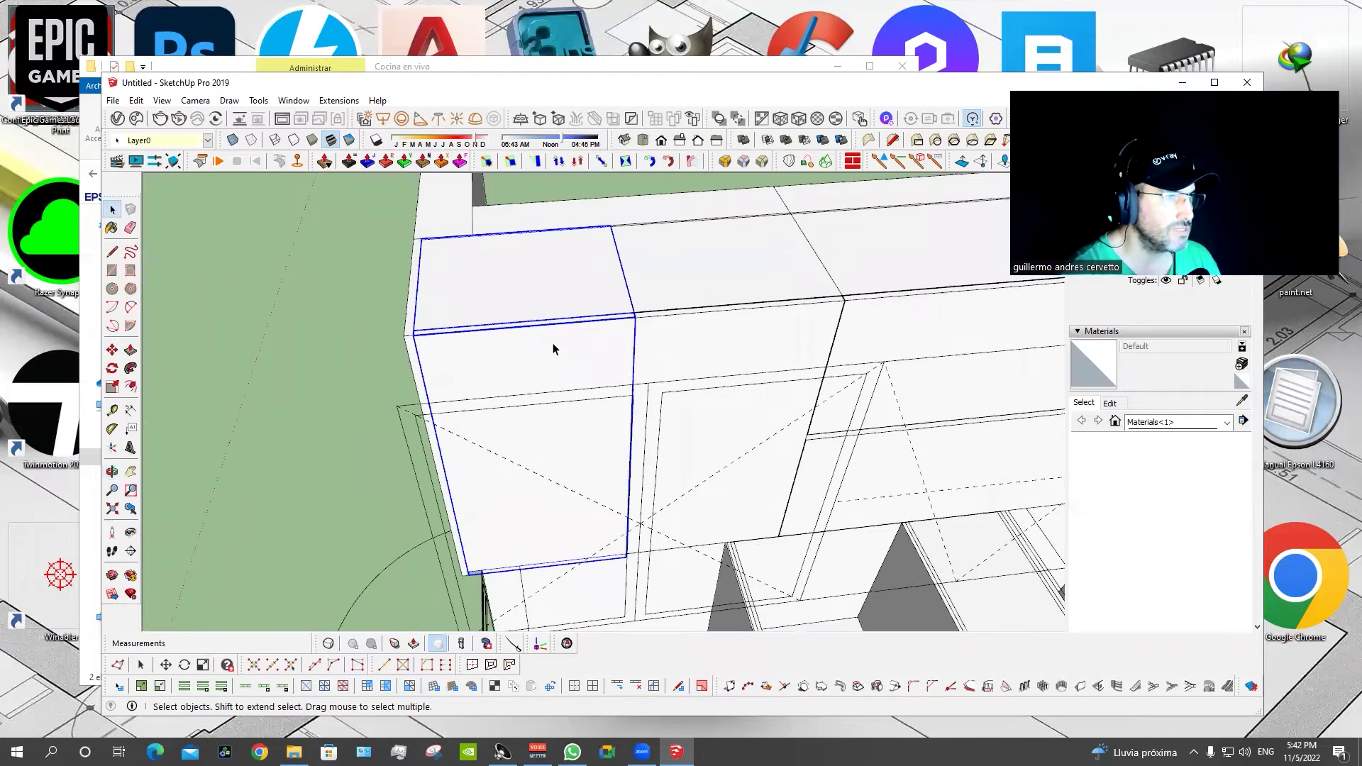
{"action": "key", "text": "Delete"}
Scale the neighbouring cabinet 2.00 along green, then select its front face inside the group.
{"action": "left_click", "coordinate": [658, 295]}
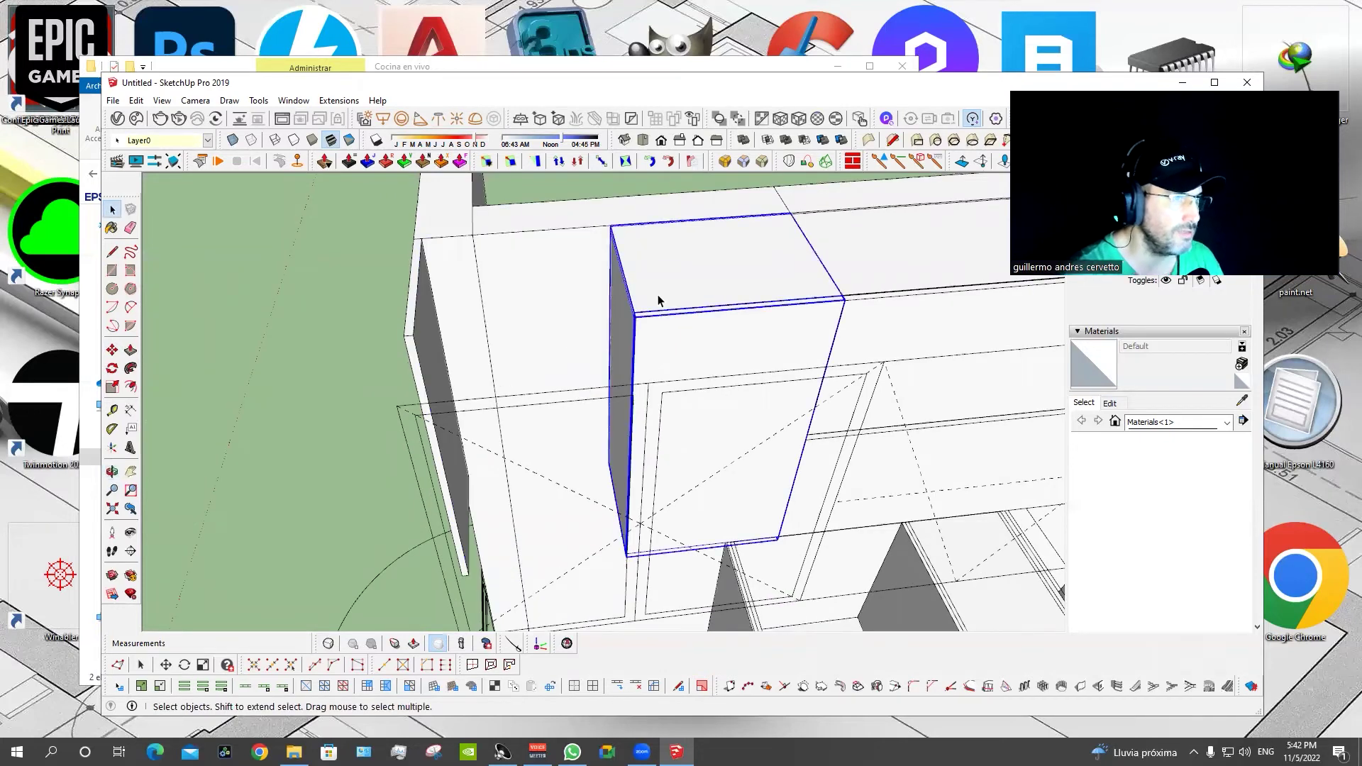
{"action": "left_click", "coordinate": [599, 161]}
{"action": "mouse_move", "coordinate": [782, 391]}
{"action": "left_mouse_down"}
{"action": "mouse_move", "coordinate": [421, 344]}
{"action": "mouse_move", "coordinate": [421, 286]}
{"action": "left_mouse_up"}
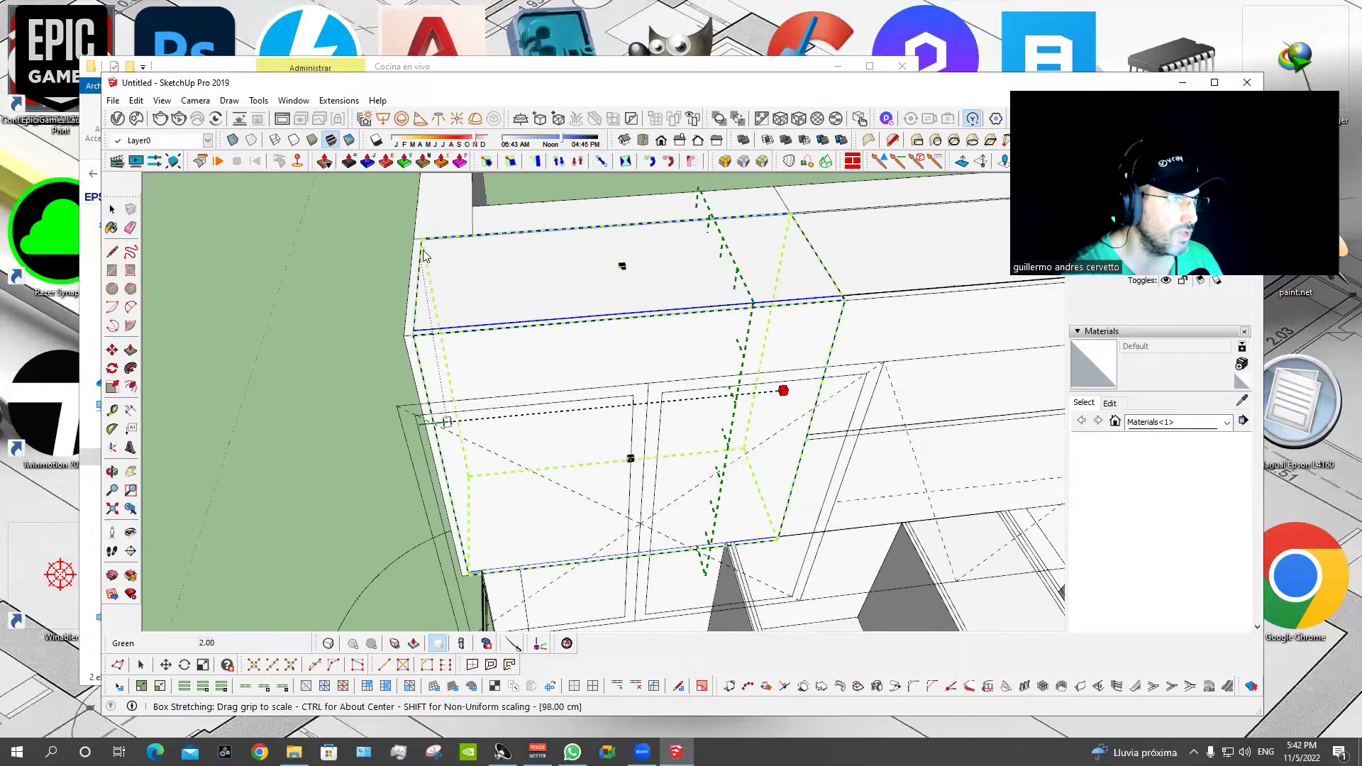
{"action": "mouse_move", "coordinate": [423, 246]}
{"action": "left_mouse_down"}
{"action": "mouse_move", "coordinate": [464, 568]}
{"action": "mouse_move", "coordinate": [463, 544]}
{"action": "left_mouse_up"}
{"action": "key", "text": "space"}
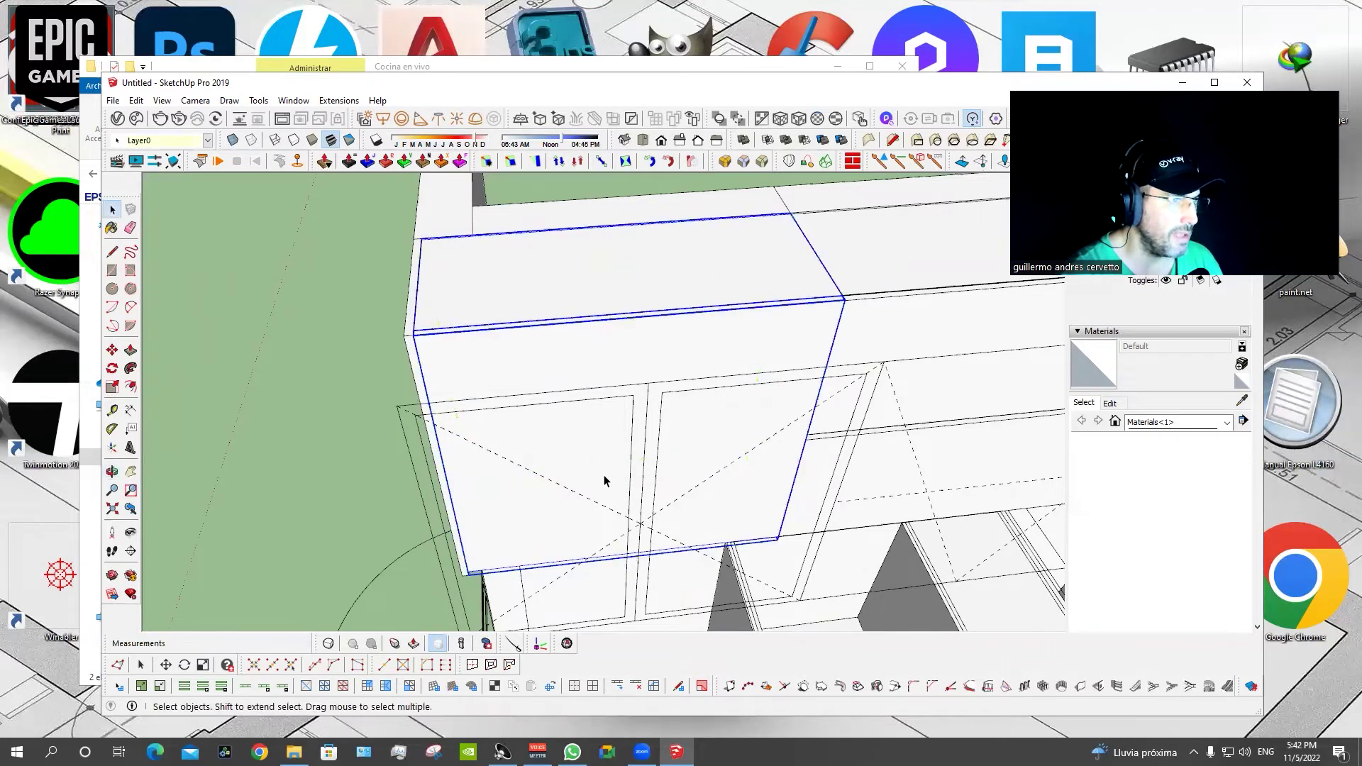
{"action": "double_click", "coordinate": [623, 337]}
{"action": "left_click", "coordinate": [623, 337]}
Delete the cabinet's front face and open the group to view the interior.
{"action": "key", "text": "s"}
{"action": "key", "text": "Delete"}
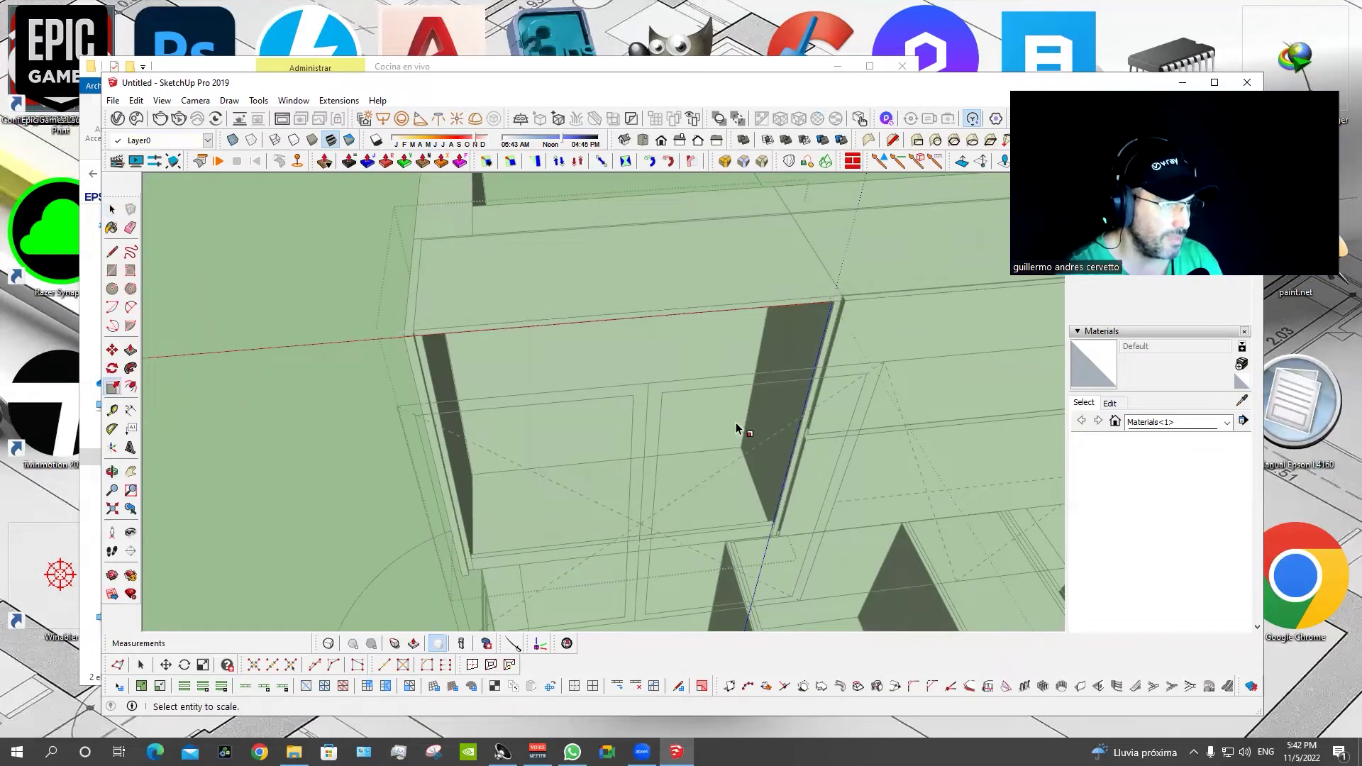
{"action": "key", "text": "space"}
{"action": "key", "text": "r"}
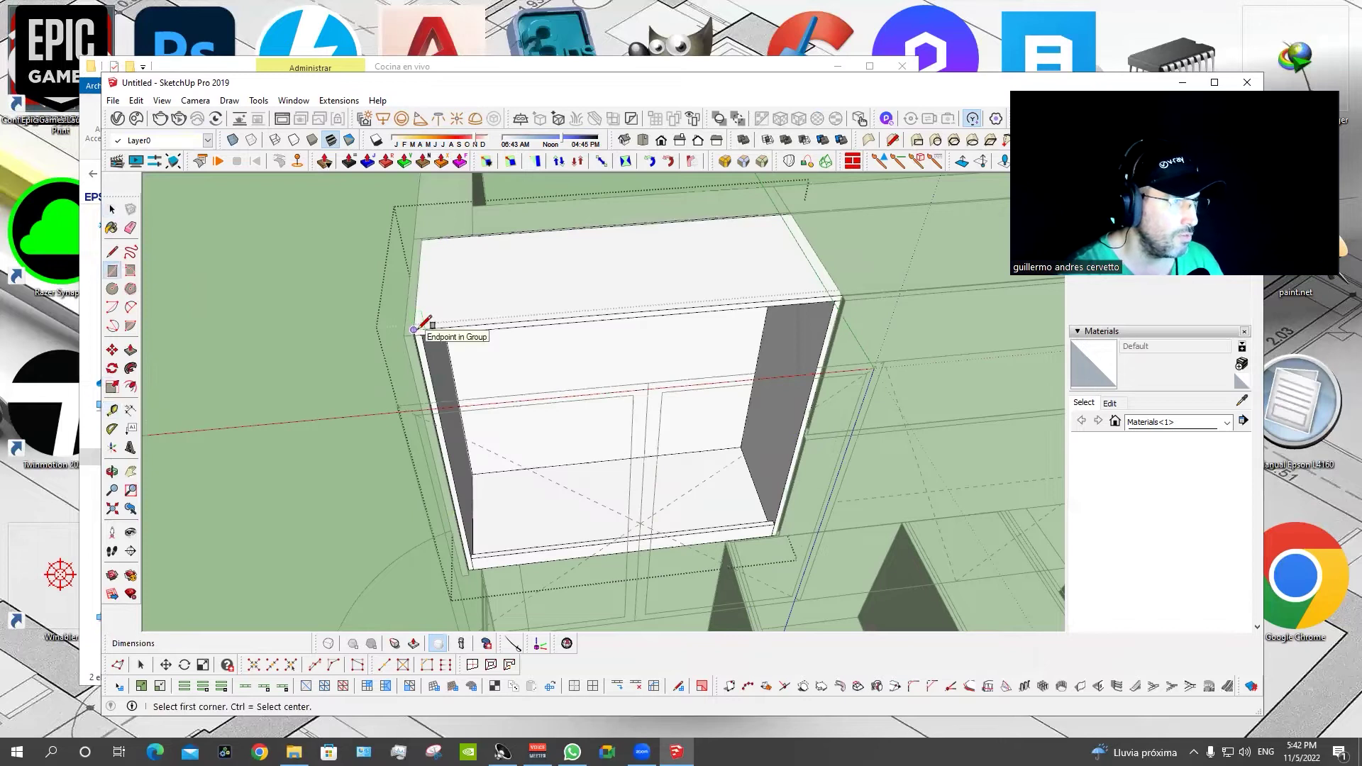
{"action": "scroll", "coordinate": [577, 556], "scroll_direction": "up", "scroll_amount": 5}
{"action": "mouse_move", "coordinate": [578, 495]}
{"action": "middle_mouse_down"}
{"action": "mouse_move", "coordinate": [587, 441]}
{"action": "mouse_move", "coordinate": [591, 462]}
{"action": "middle_mouse_up"}
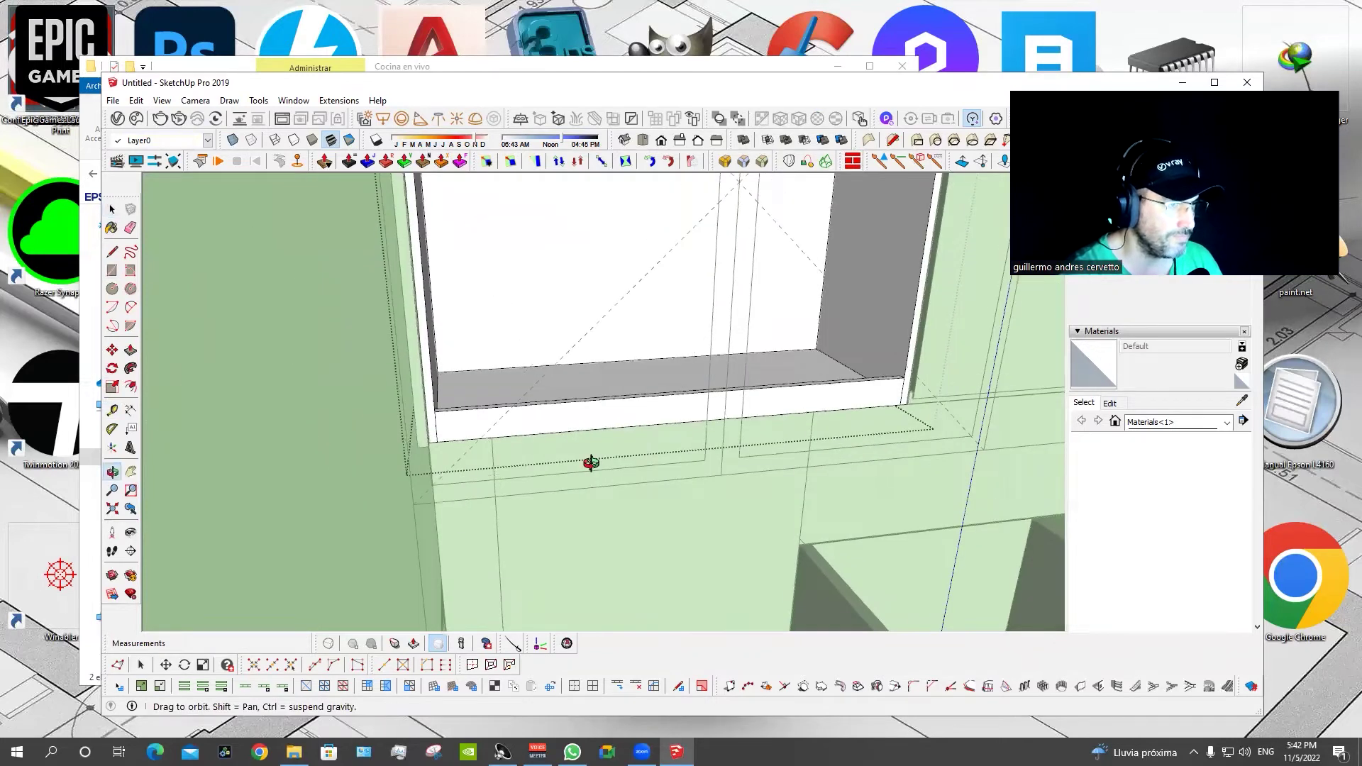
{"action": "key", "text": "space"}
{"action": "double_click", "coordinate": [637, 388]}
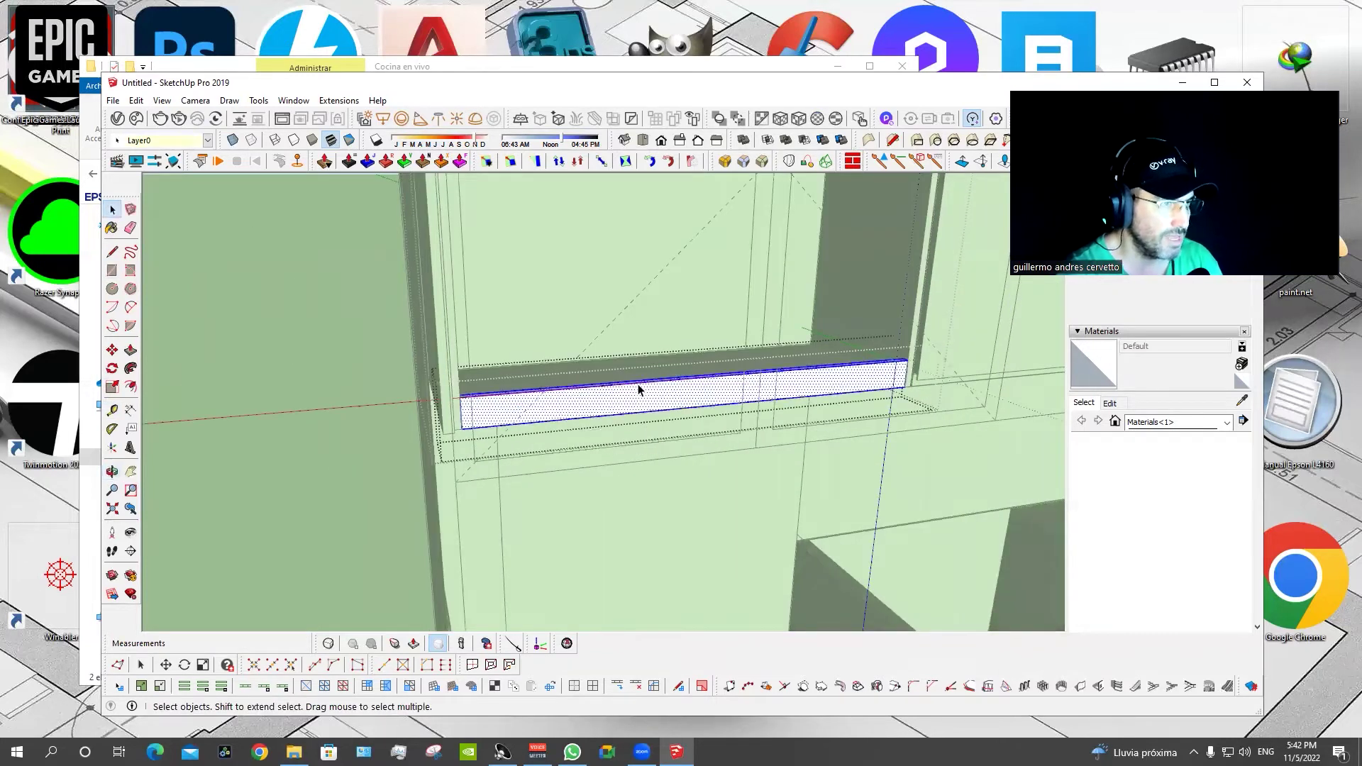
{"action": "mouse_move", "coordinate": [637, 384]}
{"action": "middle_mouse_down"}
{"action": "mouse_move", "coordinate": [464, 486]}
{"action": "mouse_move", "coordinate": [329, 203]}
{"action": "middle_mouse_up"}
Scale the cabinet's bottom face slightly toward the front.
{"action": "key", "text": "r"}
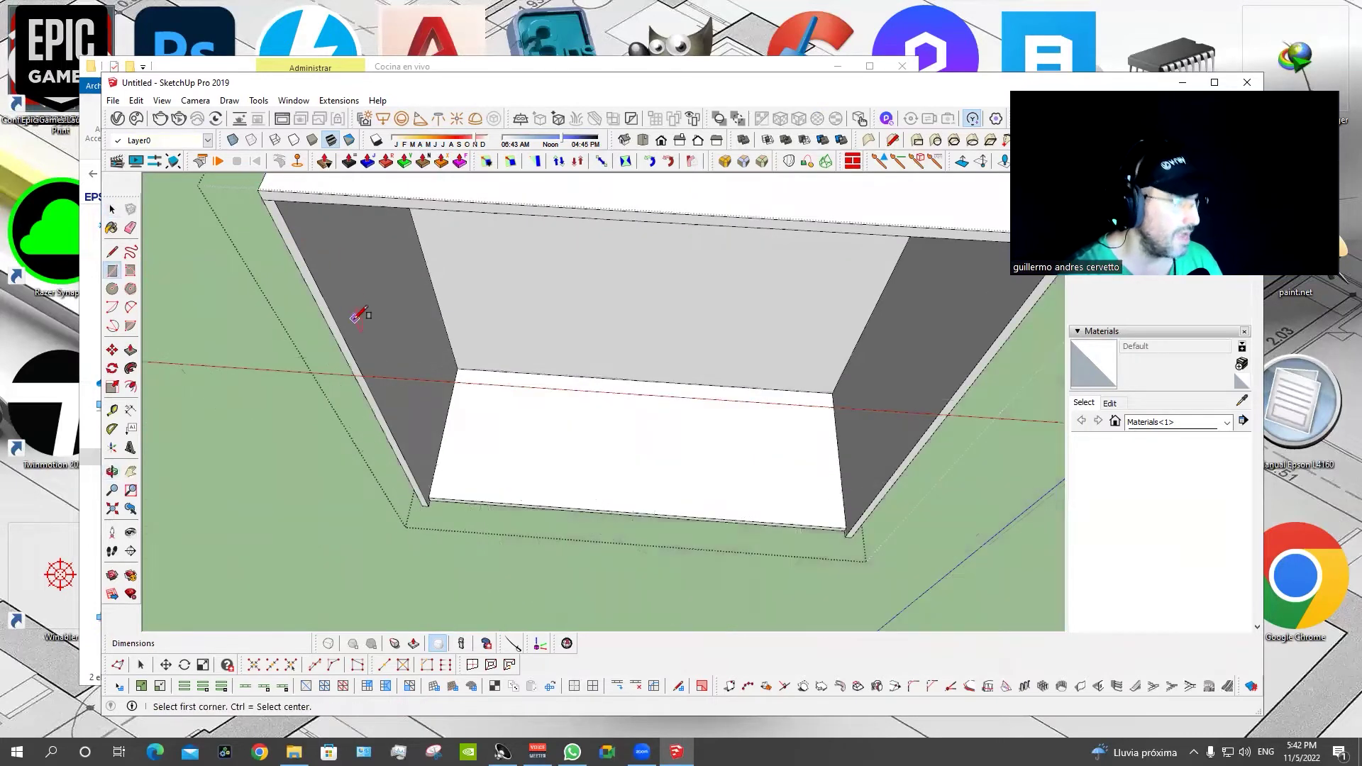
{"action": "left_click", "coordinate": [257, 189]}
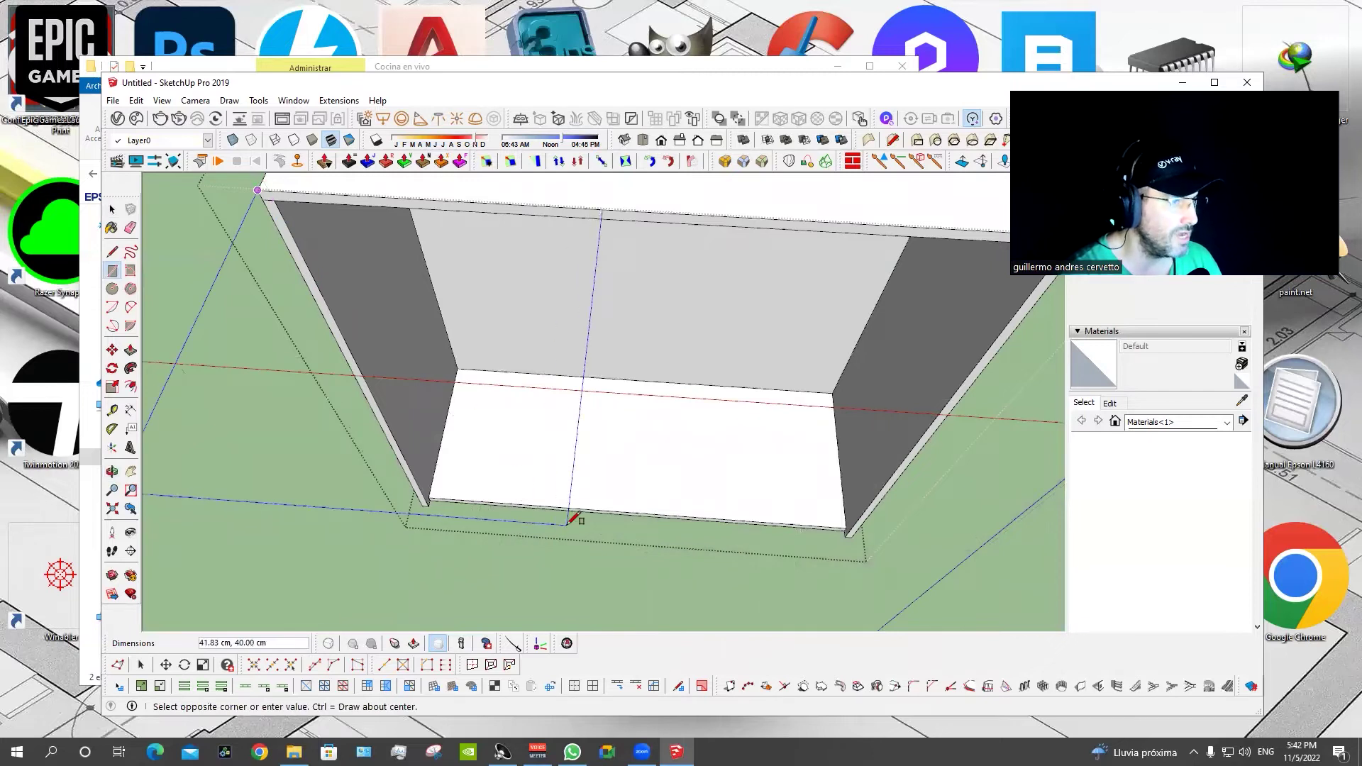
{"action": "key", "text": "Escape"}
{"action": "key", "text": "space"}
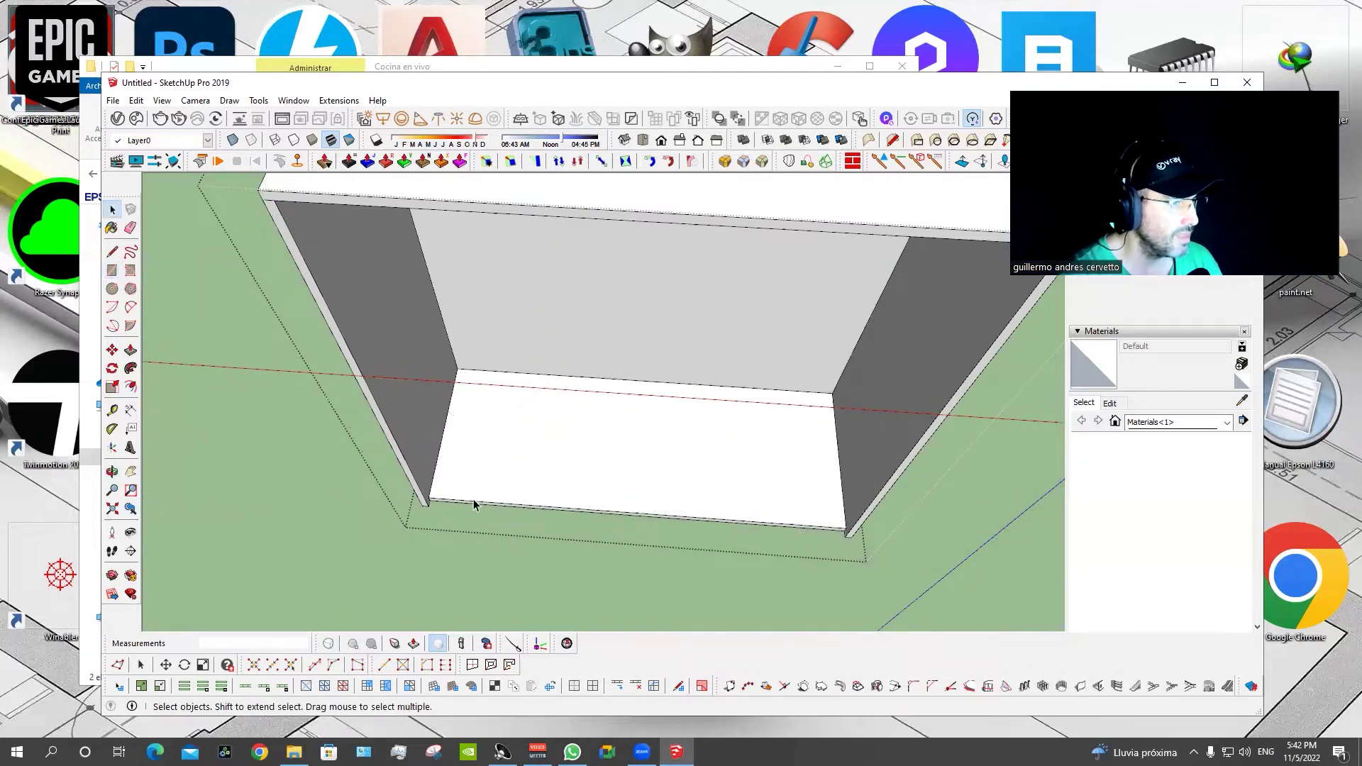
{"action": "left_click", "coordinate": [474, 499]}
{"action": "key", "text": "s"}
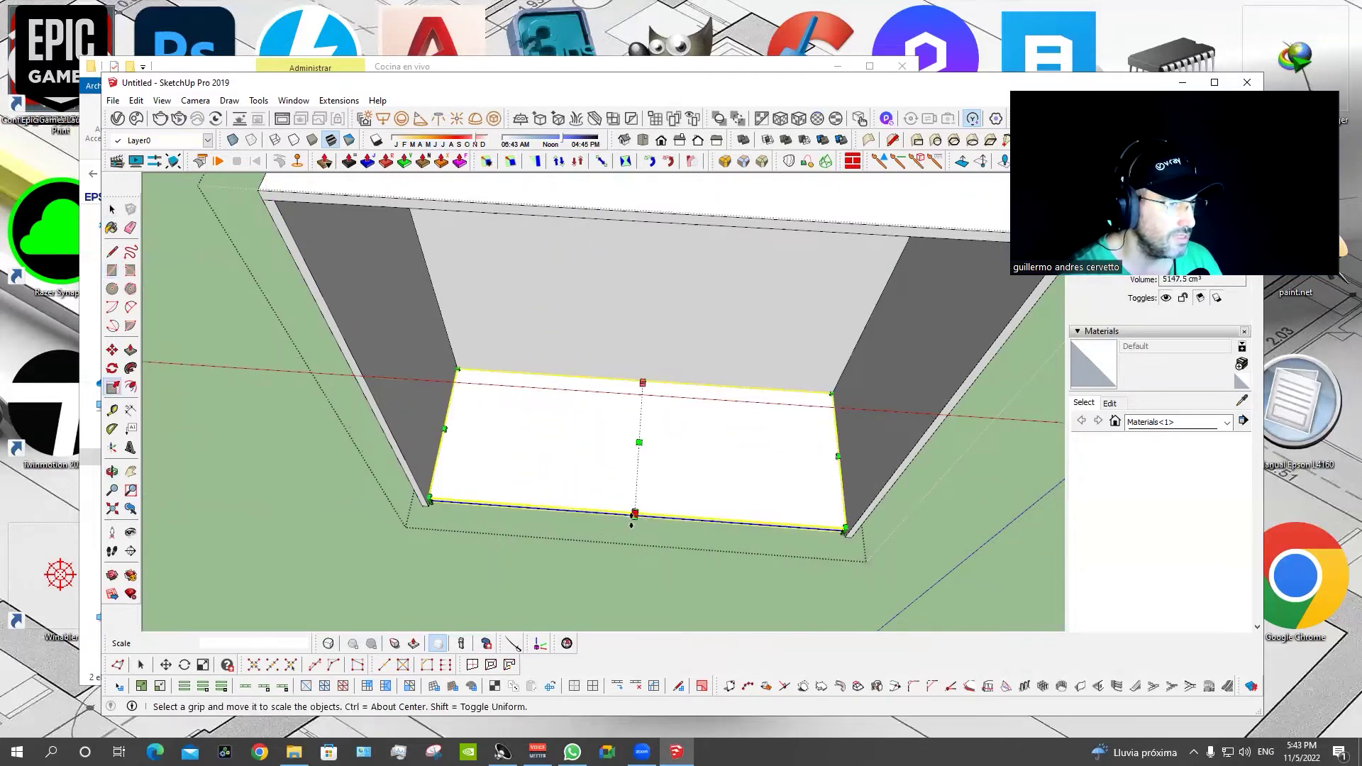
{"action": "left_click_drag", "start_coordinate": [632, 516], "coordinate": [426, 505]}
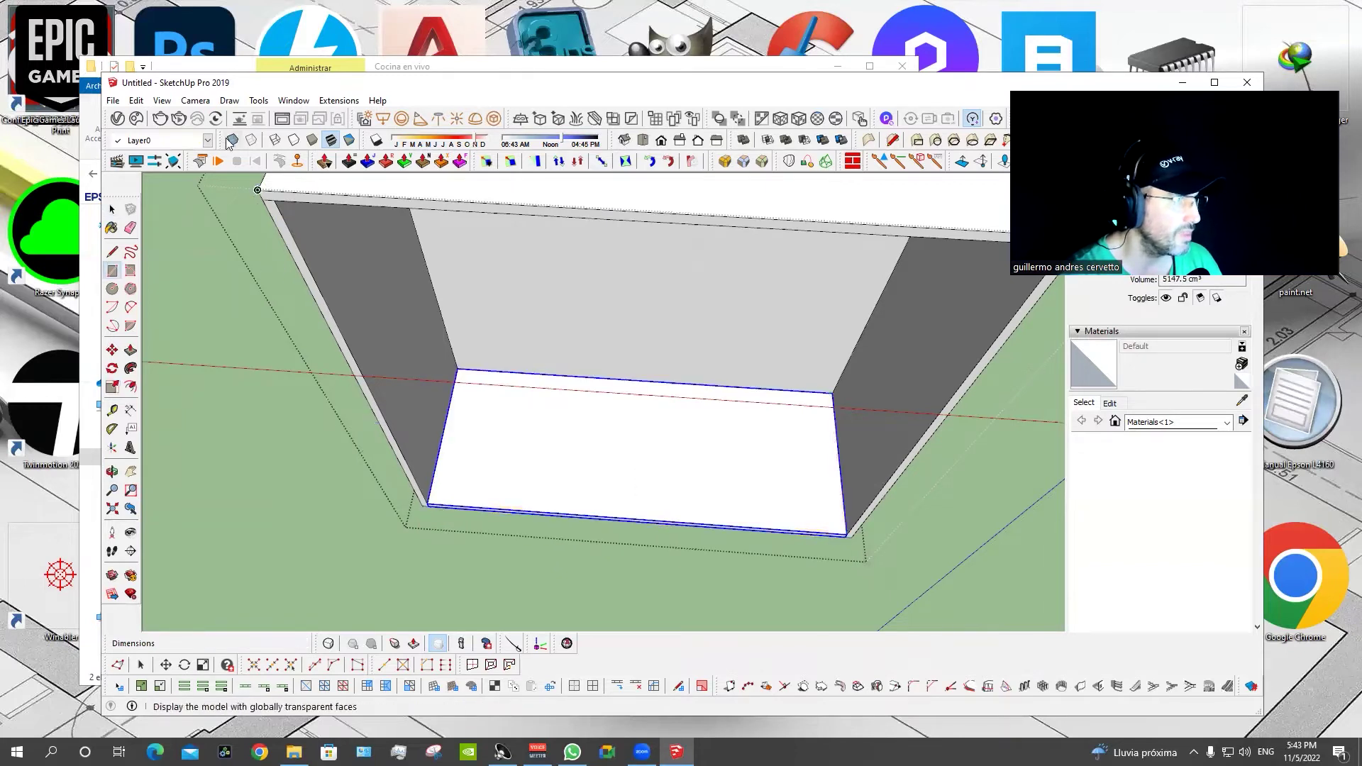
{"action": "mouse_move", "coordinate": [610, 525]}
{"action": "middle_mouse_down"}
{"action": "mouse_move", "coordinate": [647, 348]}
{"action": "mouse_move", "coordinate": [572, 556]}
{"action": "mouse_move", "coordinate": [526, 577]}
{"action": "middle_mouse_up"}
Push/Pull the front face out 1.5 cm.
{"action": "key", "text": "p"}
{"action": "left_click_drag", "start_coordinate": [573, 447], "coordinate": [503, 485]}
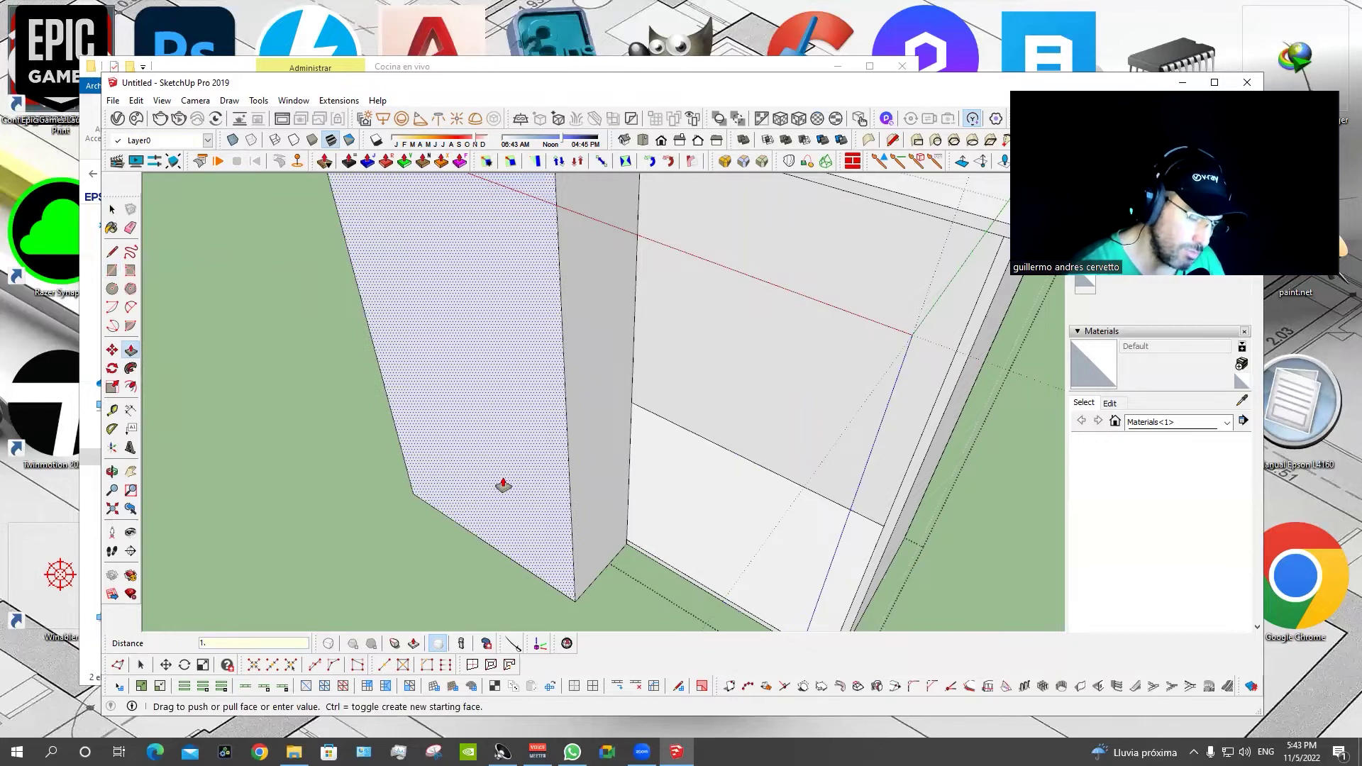
{"action": "type", "text": "5"}
{"action": "key", "text": "Return"}
Offset an inset border on the front and push it through to leave an open frame.
{"action": "mouse_move", "coordinate": [520, 453]}
{"action": "middle_mouse_down"}
{"action": "mouse_move", "coordinate": [785, 295]}
{"action": "mouse_move", "coordinate": [611, 481]}
{"action": "mouse_move", "coordinate": [664, 484]}
{"action": "middle_mouse_up"}
{"action": "key", "text": "f"}
{"action": "left_click", "coordinate": [640, 460]}
{"action": "left_click", "coordinate": [641, 459]}
{"action": "key", "text": "p"}
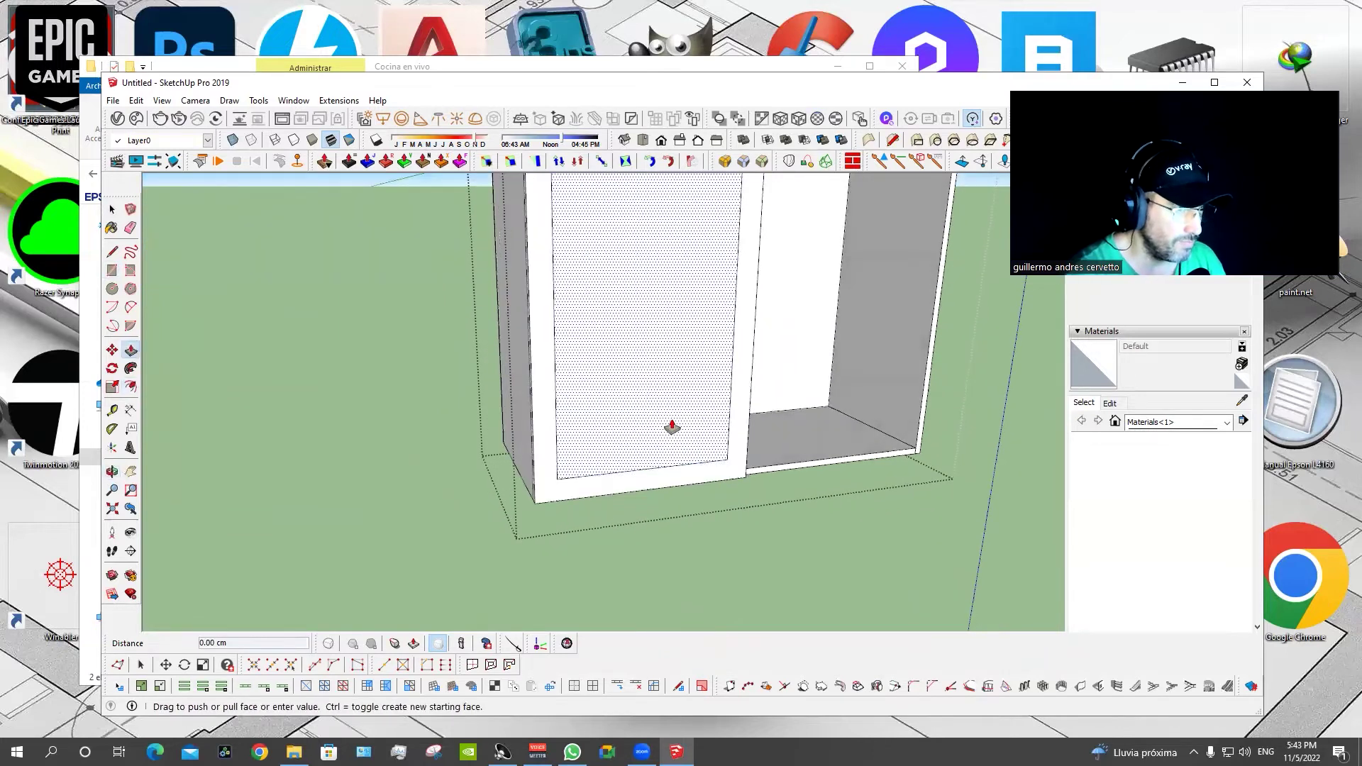
{"action": "double_click", "coordinate": [624, 427]}
{"action": "key", "text": "space"}
{"action": "double_click", "coordinate": [637, 486]}
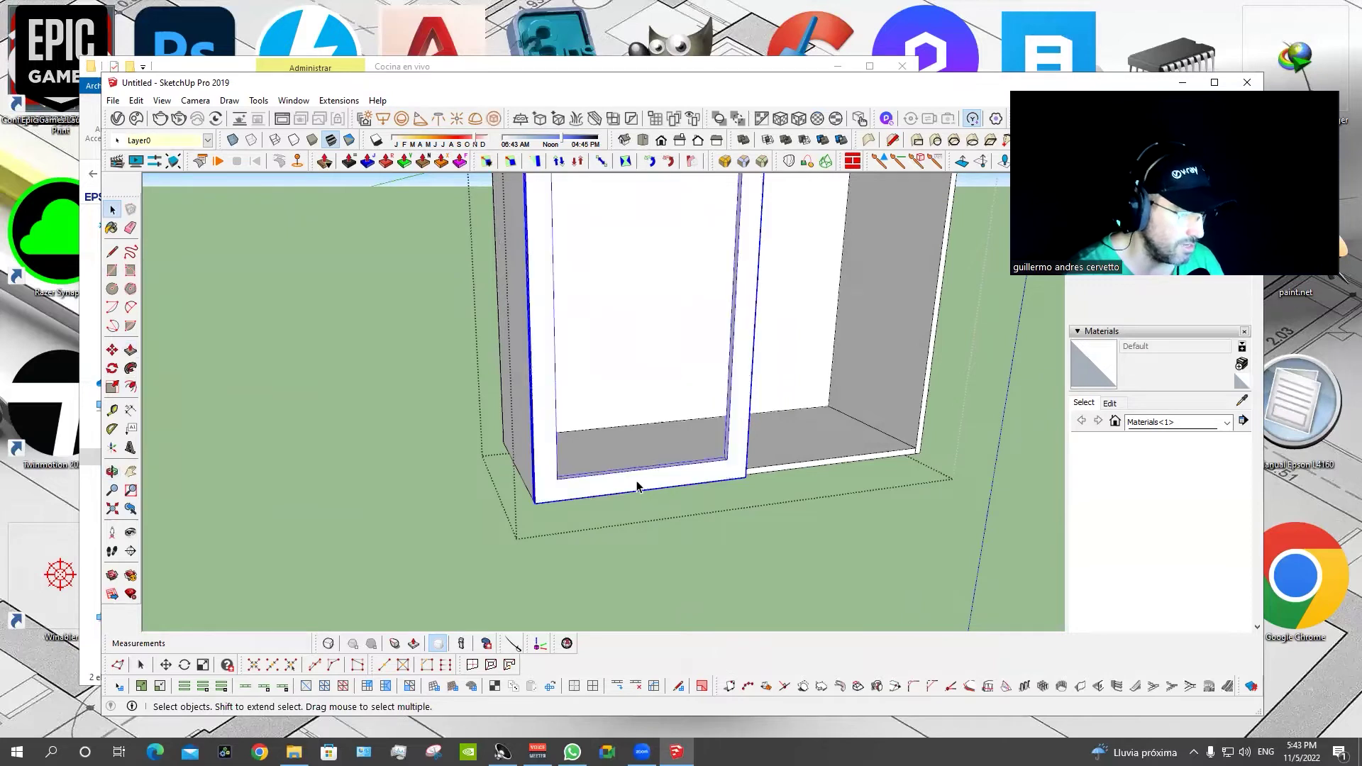
Draw a door rectangle across the frame from top-left to bottom-right corner.
{"action": "scroll", "coordinate": [633, 525], "scroll_direction": "down", "scroll_amount": 3}
{"action": "middle_click_drag", "start_coordinate": [632, 532], "coordinate": [601, 364]}
{"action": "key", "text": "r"}
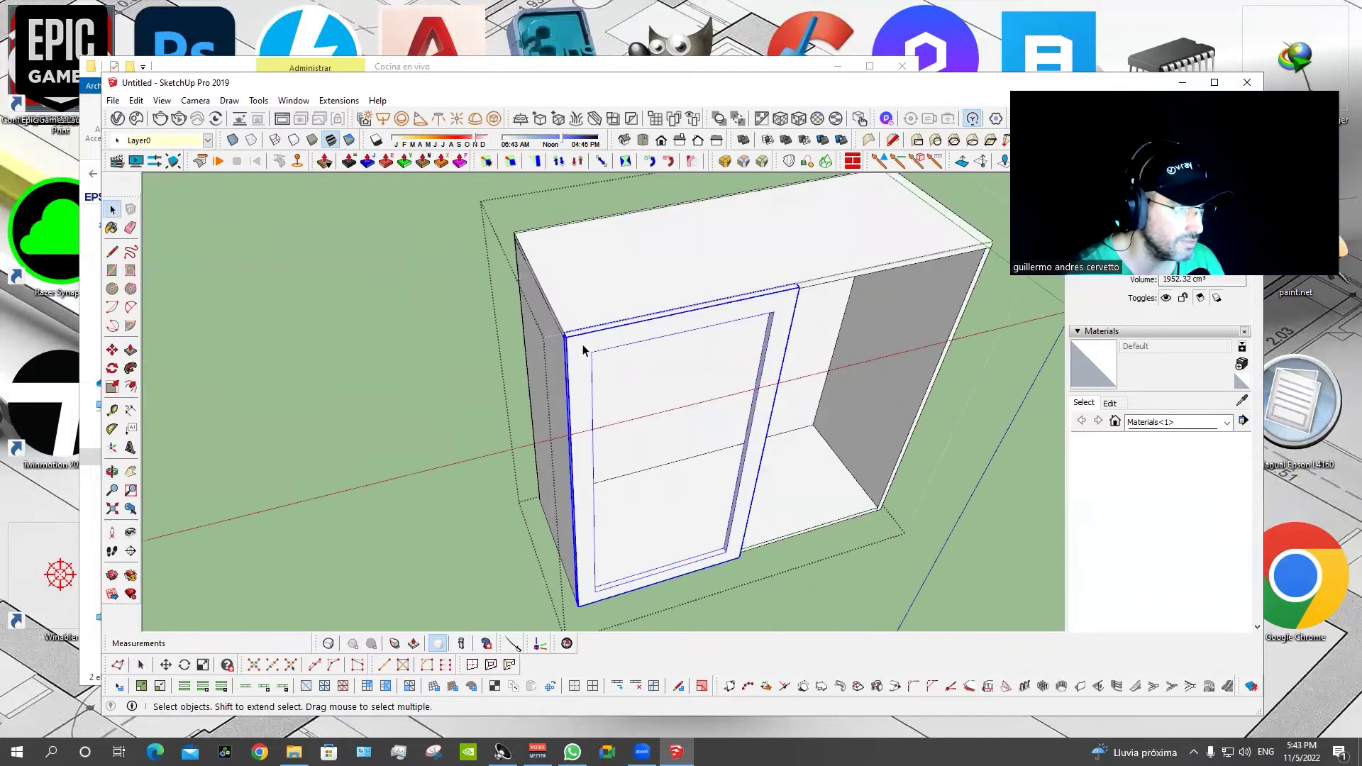
{"action": "scroll", "coordinate": [551, 322], "scroll_direction": "up", "scroll_amount": 3}
{"action": "left_click", "coordinate": [548, 323]}
{"action": "scroll", "coordinate": [548, 323], "scroll_direction": "down", "scroll_amount": 2}
{"action": "scroll", "coordinate": [732, 572], "scroll_direction": "up", "scroll_amount": 2}
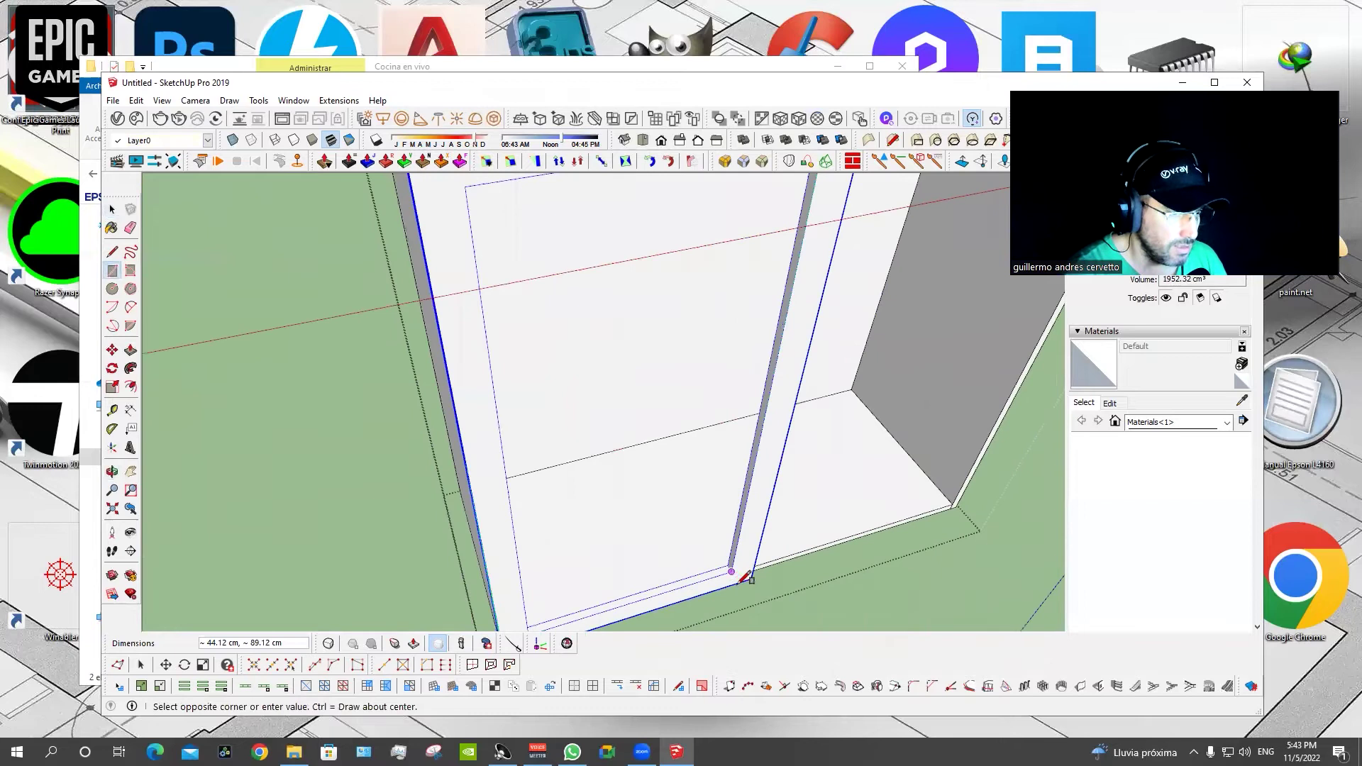
{"action": "scroll", "coordinate": [752, 571], "scroll_direction": "up", "scroll_amount": 2}
{"action": "left_click", "coordinate": [760, 576]}
Pull the door rectangle out 0.6 cm.
{"action": "scroll", "coordinate": [765, 572], "scroll_direction": "down", "scroll_amount": 4}
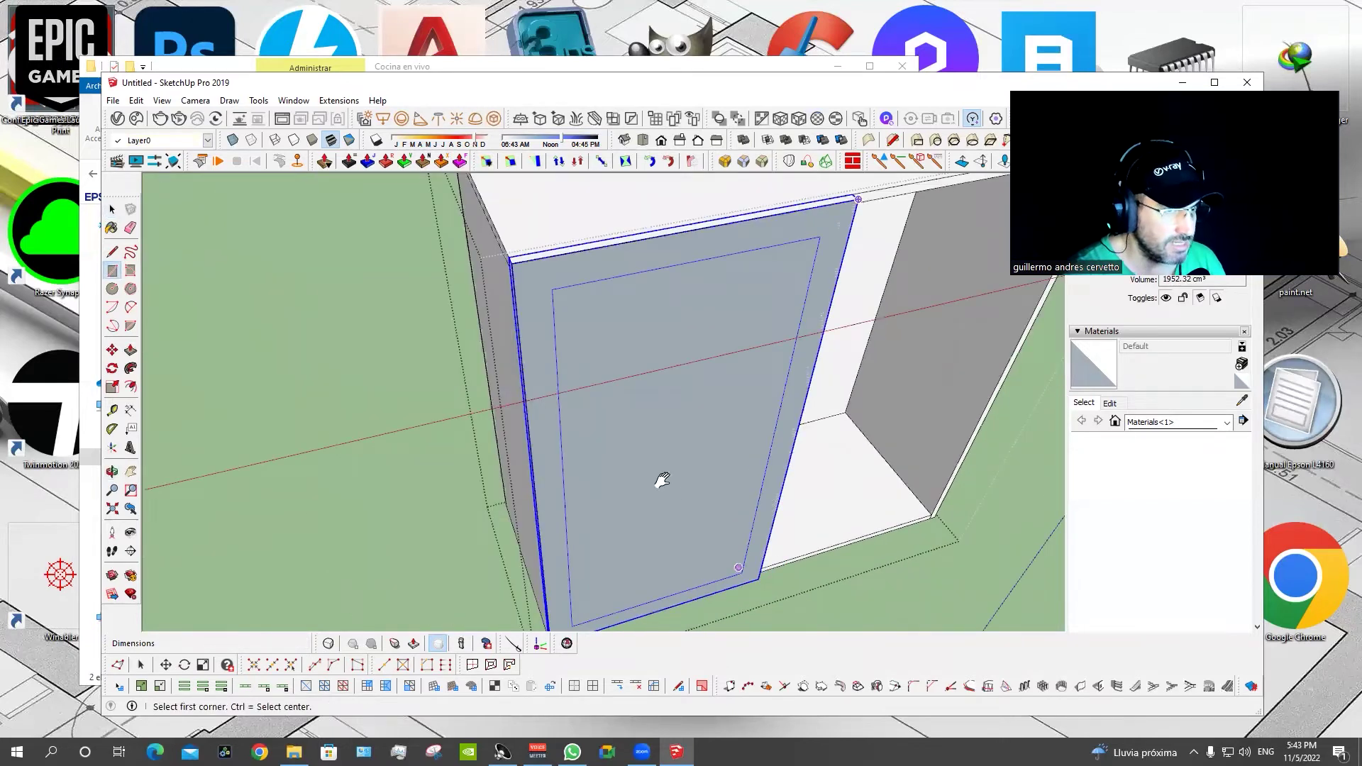
{"action": "middle_click_drag", "start_coordinate": [656, 478], "coordinate": [690, 505]}
{"action": "middle_click_drag", "start_coordinate": [719, 363], "coordinate": [711, 344]}
{"action": "left_click", "coordinate": [711, 344]}
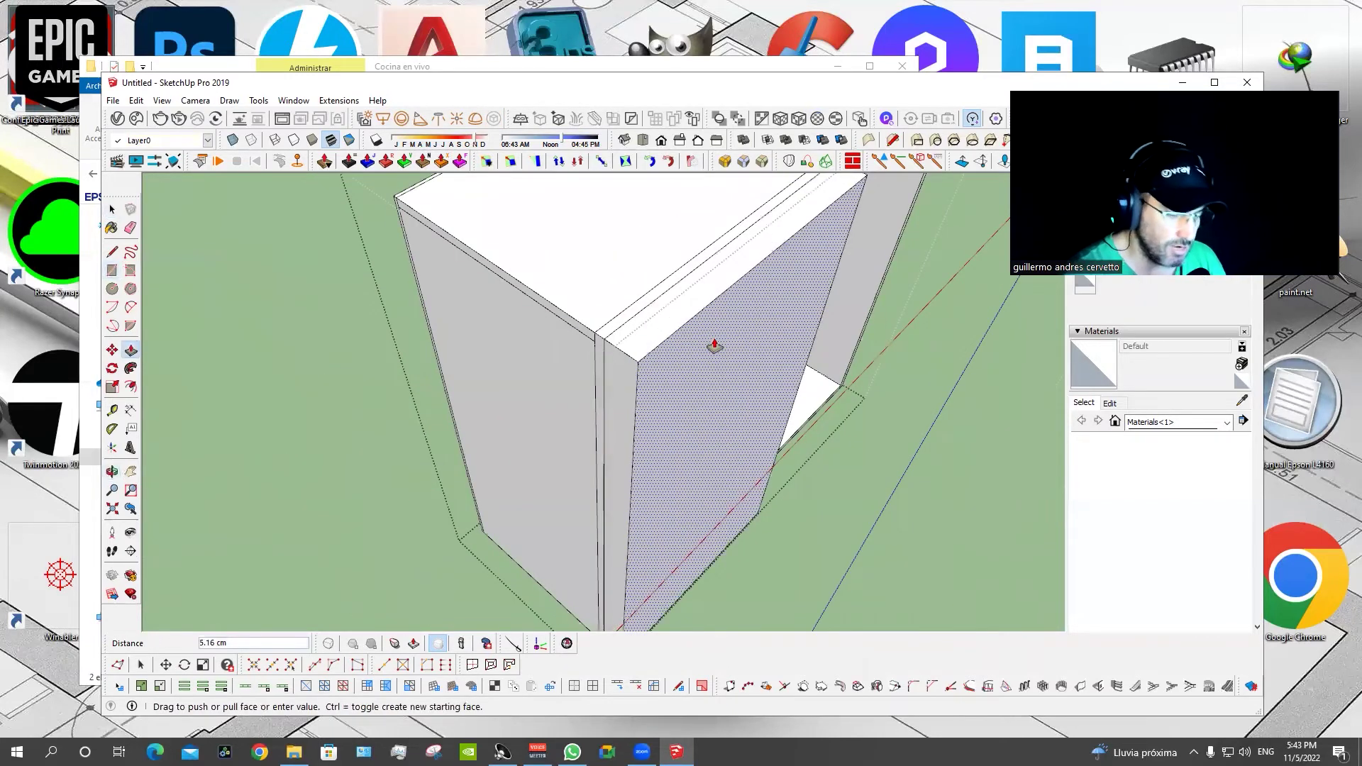
{"action": "key", "text": "Return"}
{"action": "key", "text": "space"}
Apply RoundCorner Sharp Corners to the door face edges.
{"action": "double_click", "coordinate": [663, 339]}
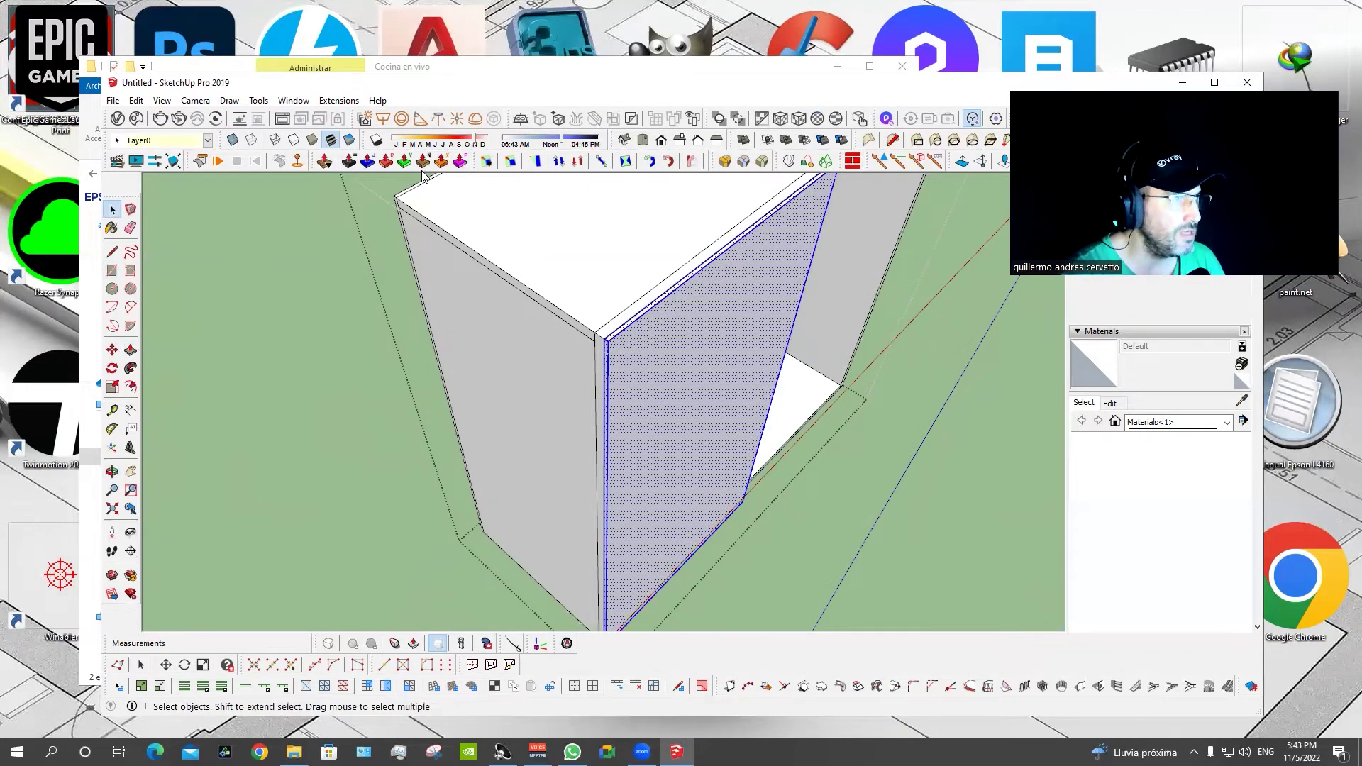
{"action": "left_click", "coordinate": [743, 162]}
{"action": "scroll", "coordinate": [599, 343], "scroll_direction": "up", "scroll_amount": 2}
{"action": "scroll", "coordinate": [599, 348], "scroll_direction": "up", "scroll_amount": 2}
{"action": "scroll", "coordinate": [595, 358], "scroll_direction": "up", "scroll_amount": 2}
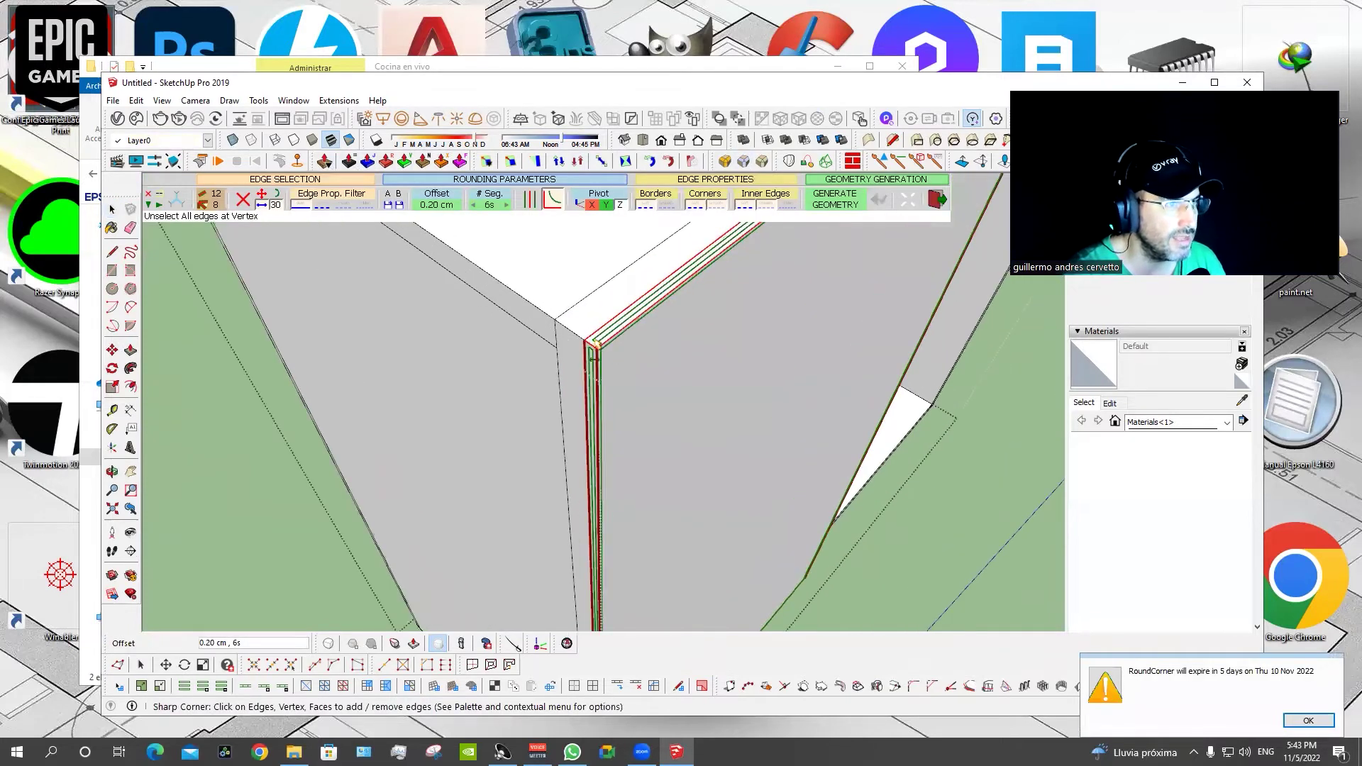
{"action": "key", "text": "Return"}
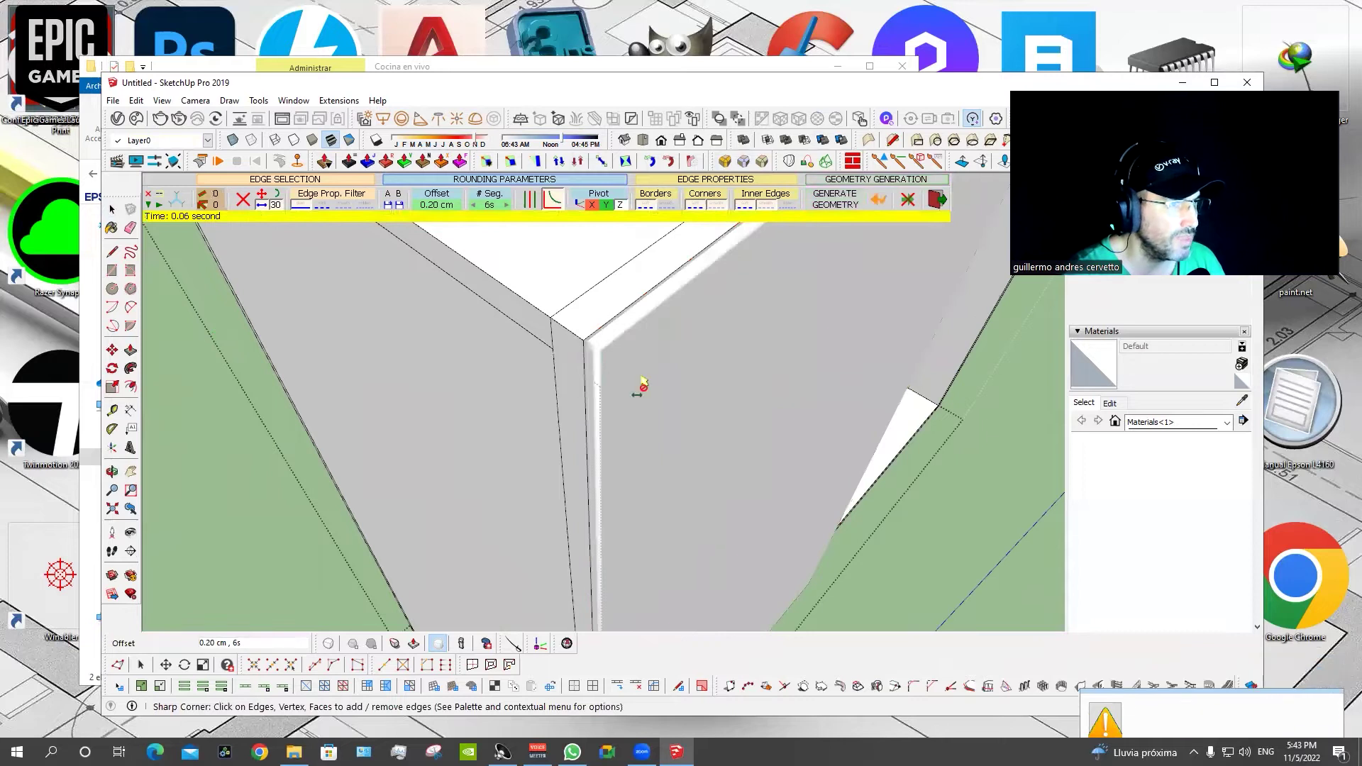
{"action": "key", "text": "space"}
Select all the door geometry and make it a component.
{"action": "left_click", "coordinate": [658, 368]}
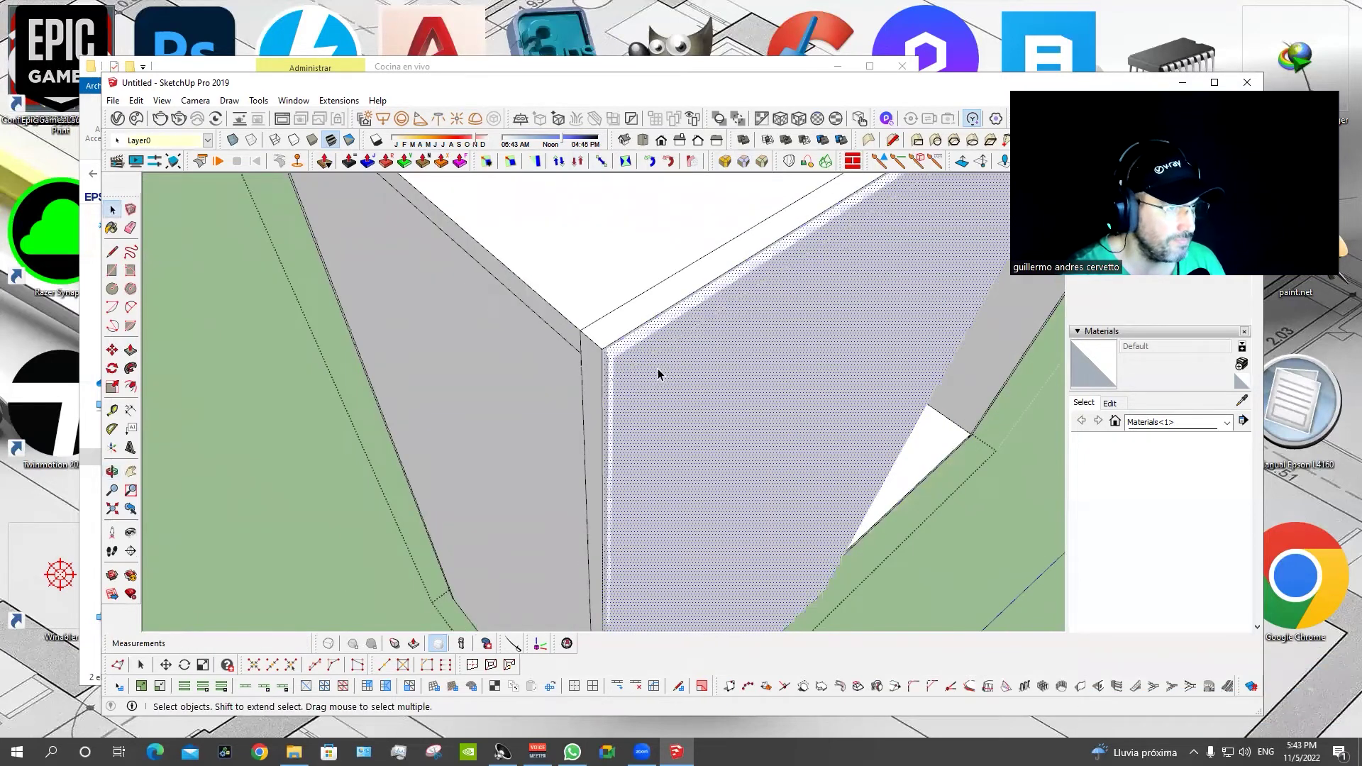
{"action": "double_click", "coordinate": [658, 368]}
{"action": "left_click", "coordinate": [658, 368]}
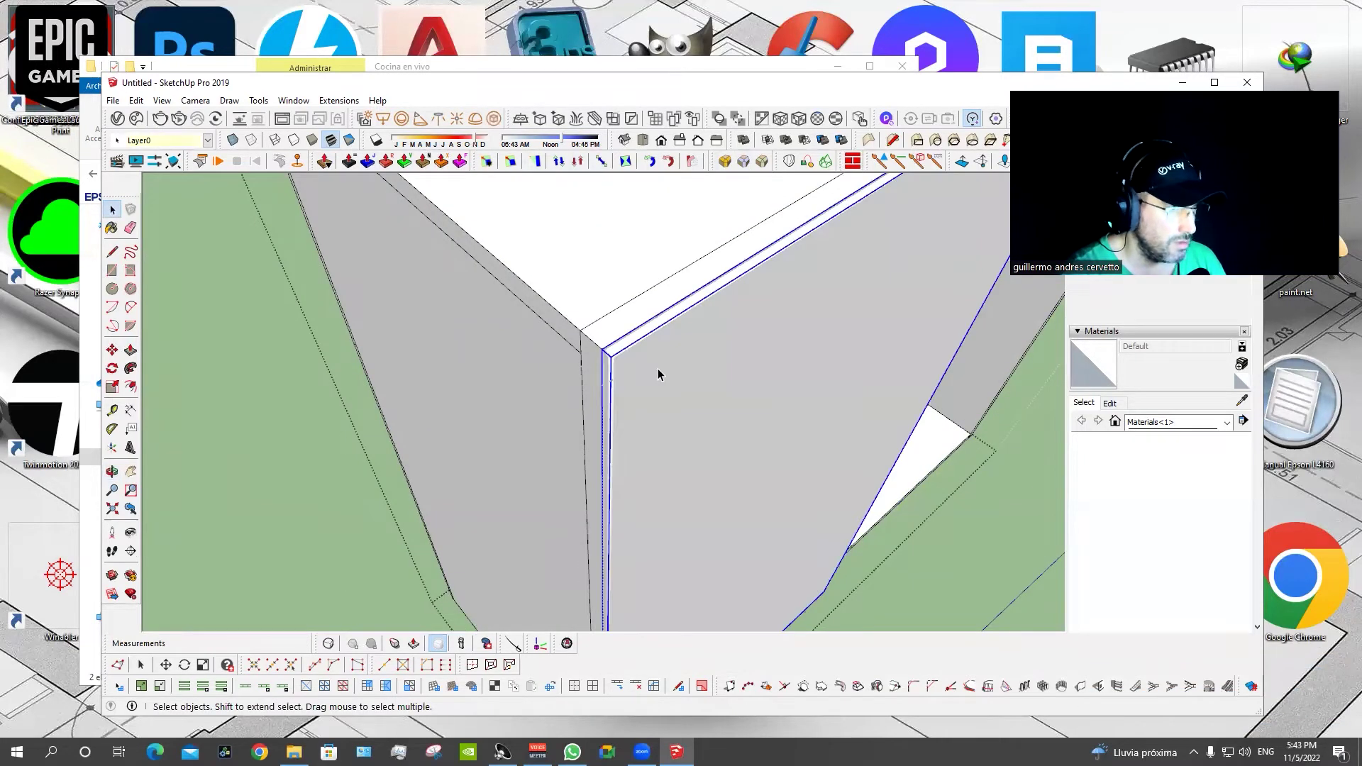
{"action": "key", "text": "g"}
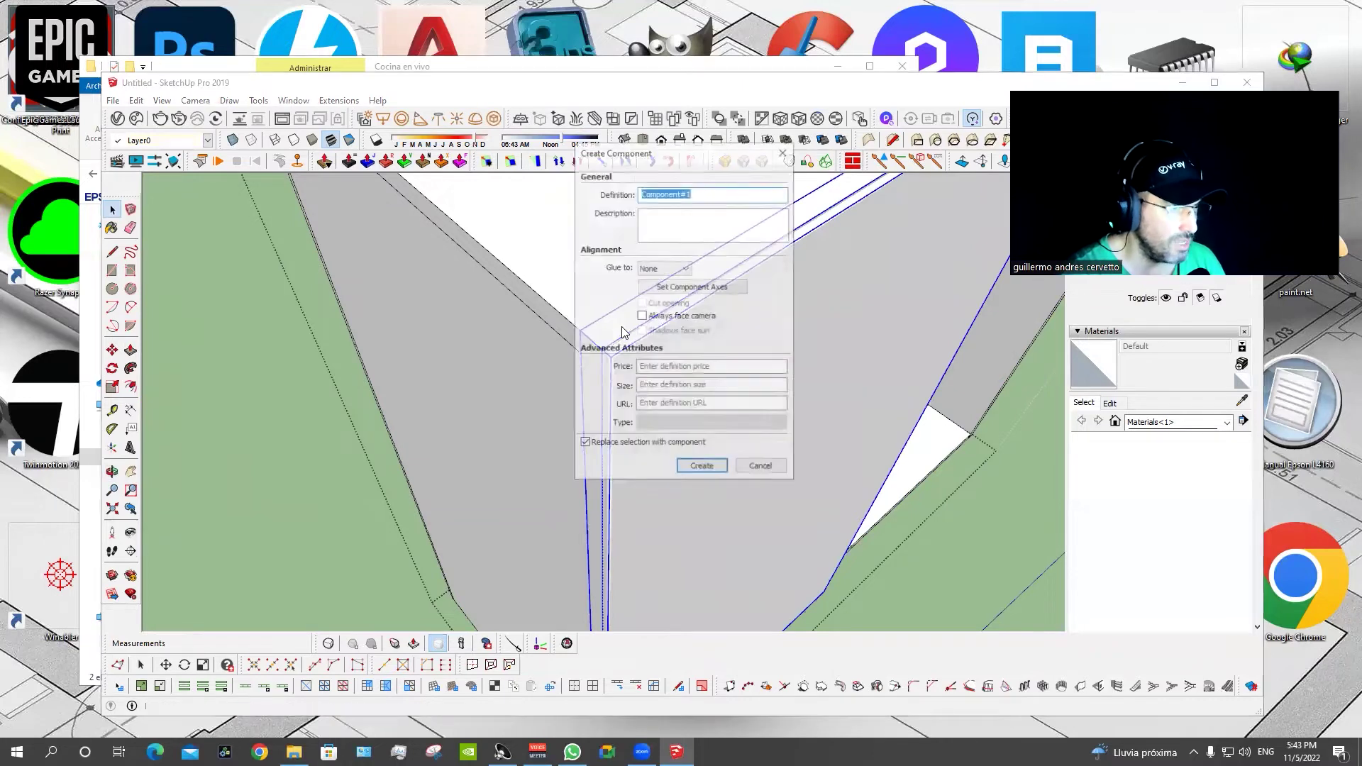
{"action": "left_click", "coordinate": [702, 467]}
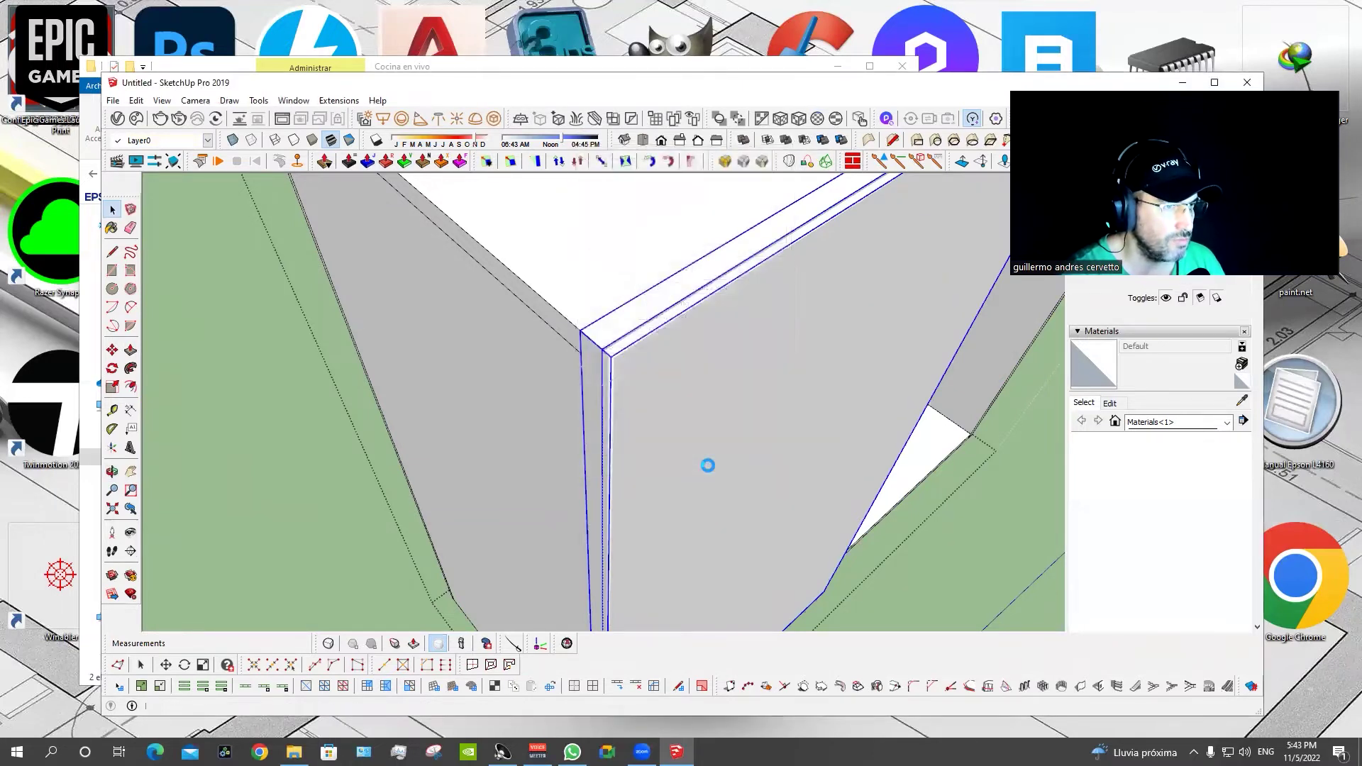
Copy the door component beside the first door with Move and Ctrl.
{"action": "mouse_move", "coordinate": [709, 467]}
{"action": "middle_mouse_down"}
{"action": "mouse_move", "coordinate": [700, 446]}
{"action": "mouse_move", "coordinate": [471, 471]}
{"action": "mouse_move", "coordinate": [426, 426]}
{"action": "middle_mouse_up"}
{"action": "key", "text": "m"}
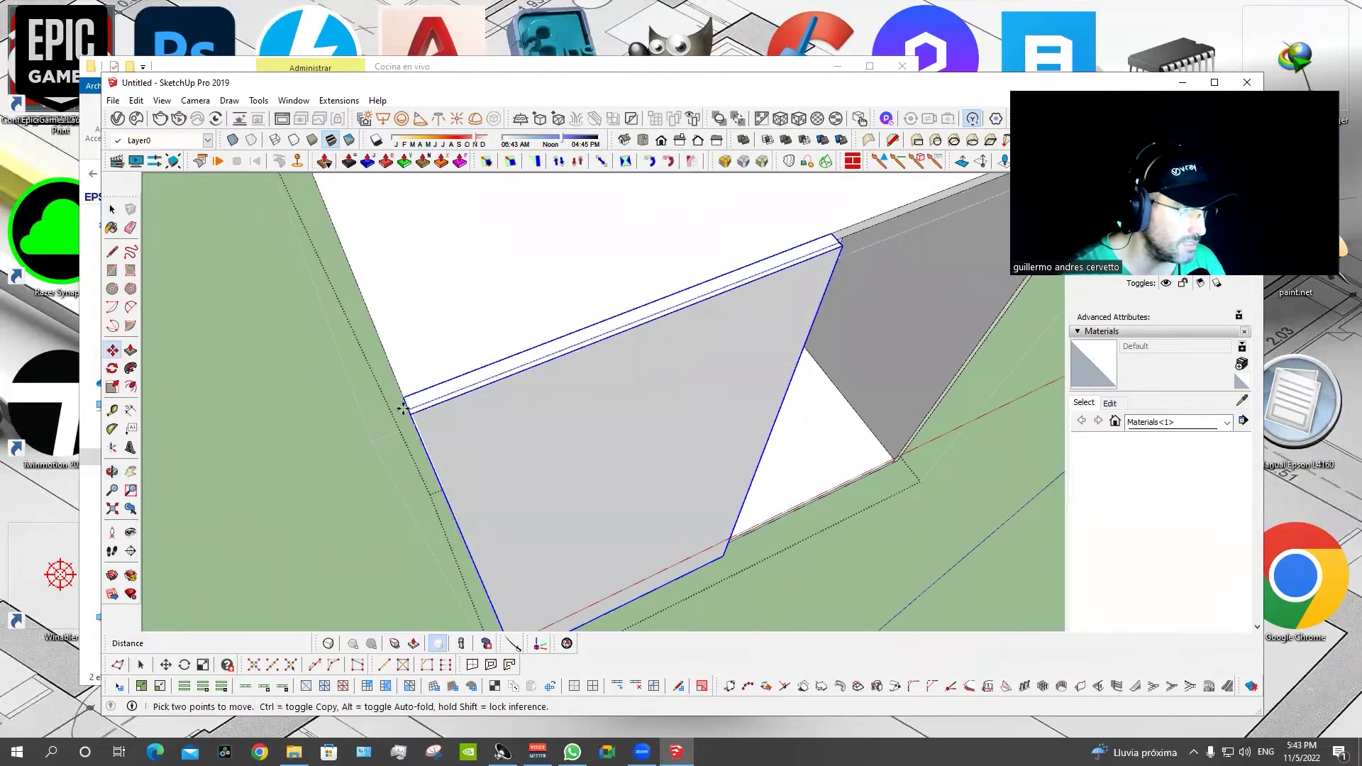
{"action": "left_click", "coordinate": [407, 410]}
{"action": "scroll", "coordinate": [407, 410], "scroll_direction": "down", "scroll_amount": 3}
{"action": "scroll", "coordinate": [412, 404], "scroll_direction": "down", "scroll_amount": 3}
{"action": "key", "text": "ctrl"}
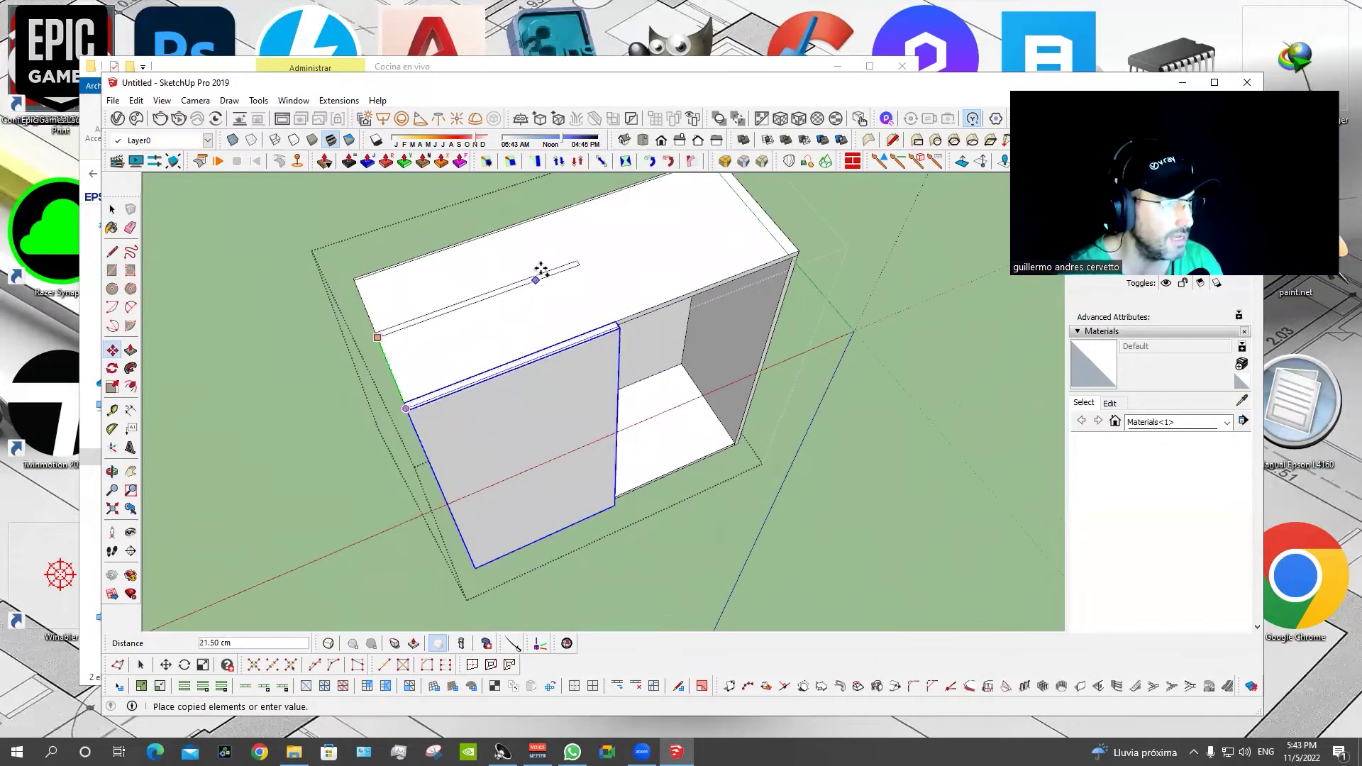
{"action": "scroll", "coordinate": [567, 242], "scroll_direction": "up", "scroll_amount": 2}
{"action": "scroll", "coordinate": [542, 255], "scroll_direction": "up", "scroll_amount": 3}
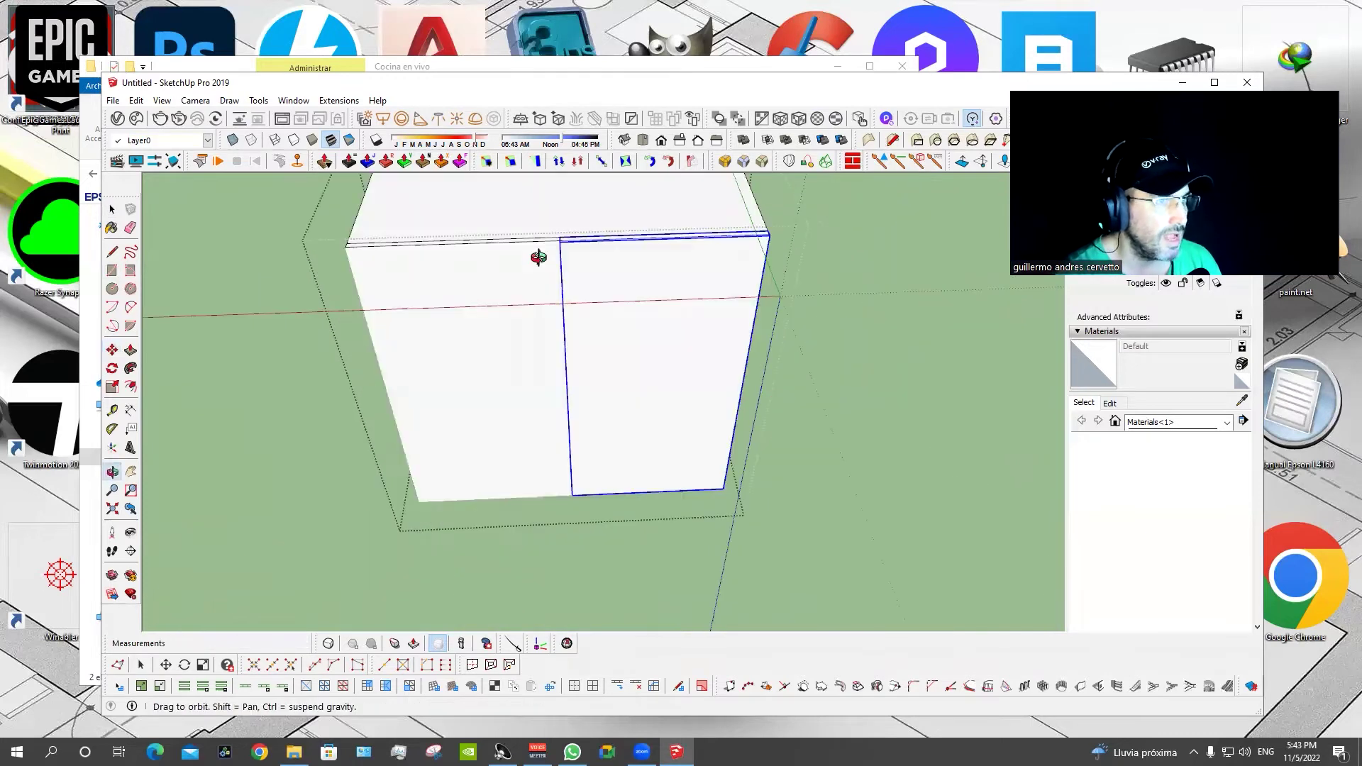
{"action": "key", "text": "space"}
{"action": "scroll", "coordinate": [565, 319], "scroll_direction": "up", "scroll_amount": 4}
{"action": "scroll", "coordinate": [566, 317], "scroll_direction": "down", "scroll_amount": 3}
Copy an upper cabinet down to the floor and rotate the copy half a turn.
{"action": "scroll", "coordinate": [560, 257], "scroll_direction": "down", "scroll_amount": 3}
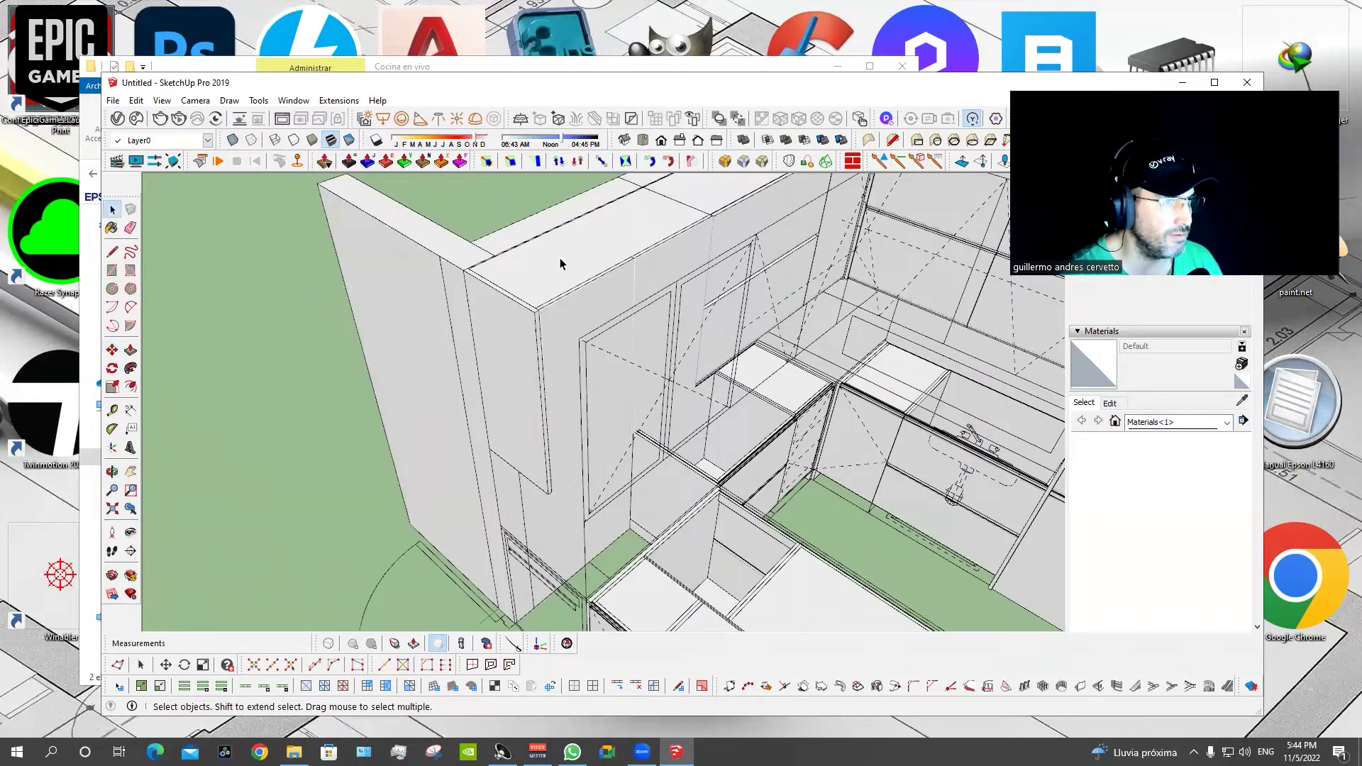
{"action": "scroll", "coordinate": [560, 258], "scroll_direction": "down", "scroll_amount": 3}
{"action": "left_click", "coordinate": [560, 257]}
{"action": "scroll", "coordinate": [825, 369], "scroll_direction": "down", "scroll_amount": 3}
{"action": "middle_click_drag", "start_coordinate": [710, 397], "coordinate": [565, 435]}
{"action": "key", "text": "m"}
{"action": "key", "text": "ctrl"}
{"action": "left_click", "coordinate": [557, 434]}
{"action": "left_click", "coordinate": [838, 495]}
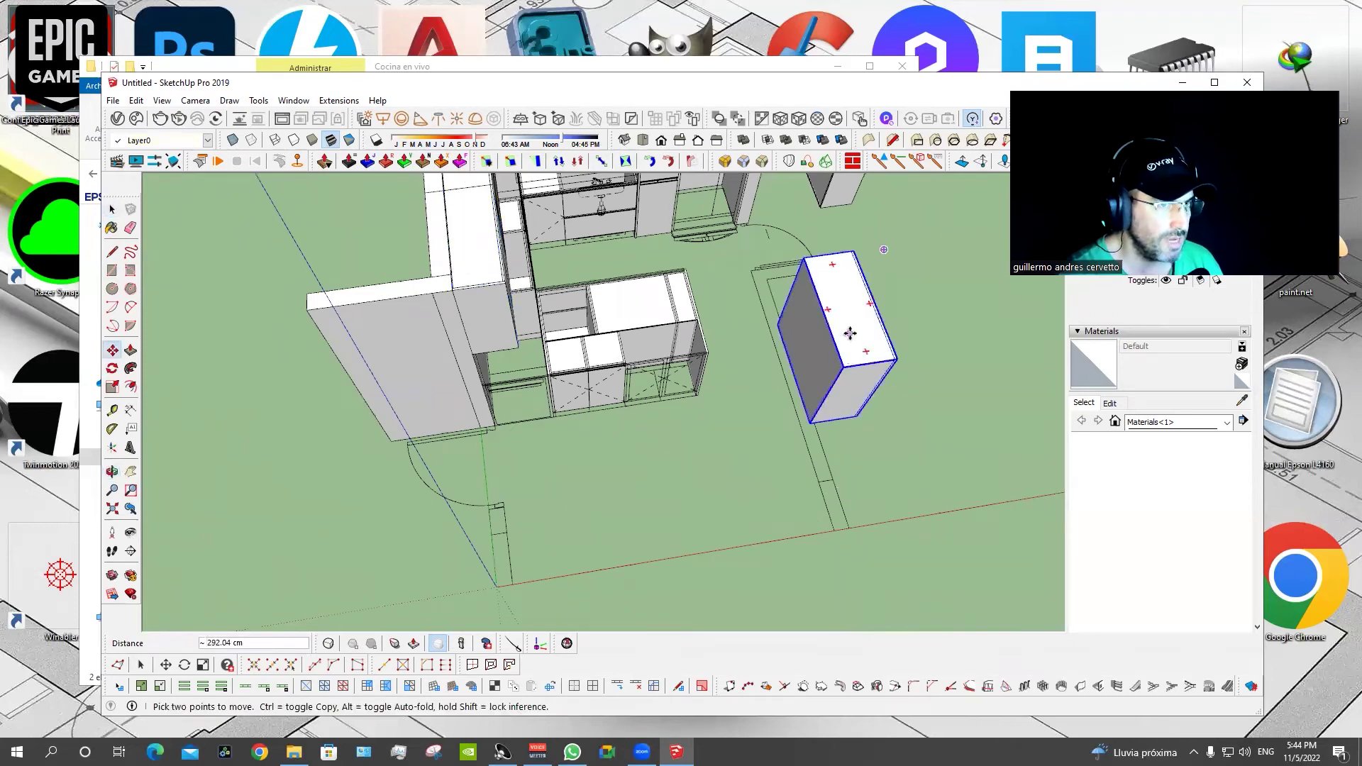
{"action": "key", "text": "ctrl+z"}
{"action": "key", "text": "q"}
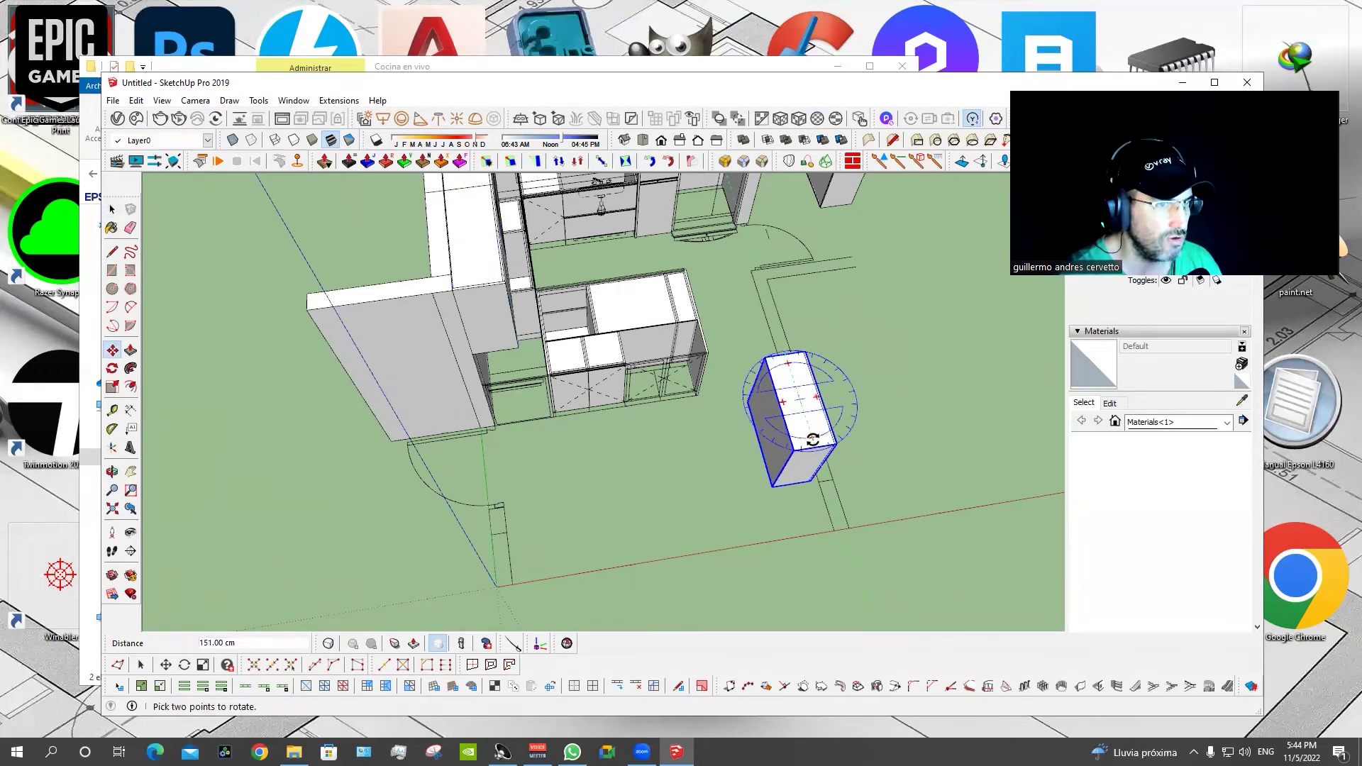
{"action": "left_click", "coordinate": [784, 399]}
Slide the copied cabinet box along the red axis.
{"action": "key", "text": "m"}
{"action": "scroll", "coordinate": [632, 430], "scroll_direction": "up", "scroll_amount": 2}
{"action": "scroll", "coordinate": [631, 431], "scroll_direction": "up", "scroll_amount": 2}
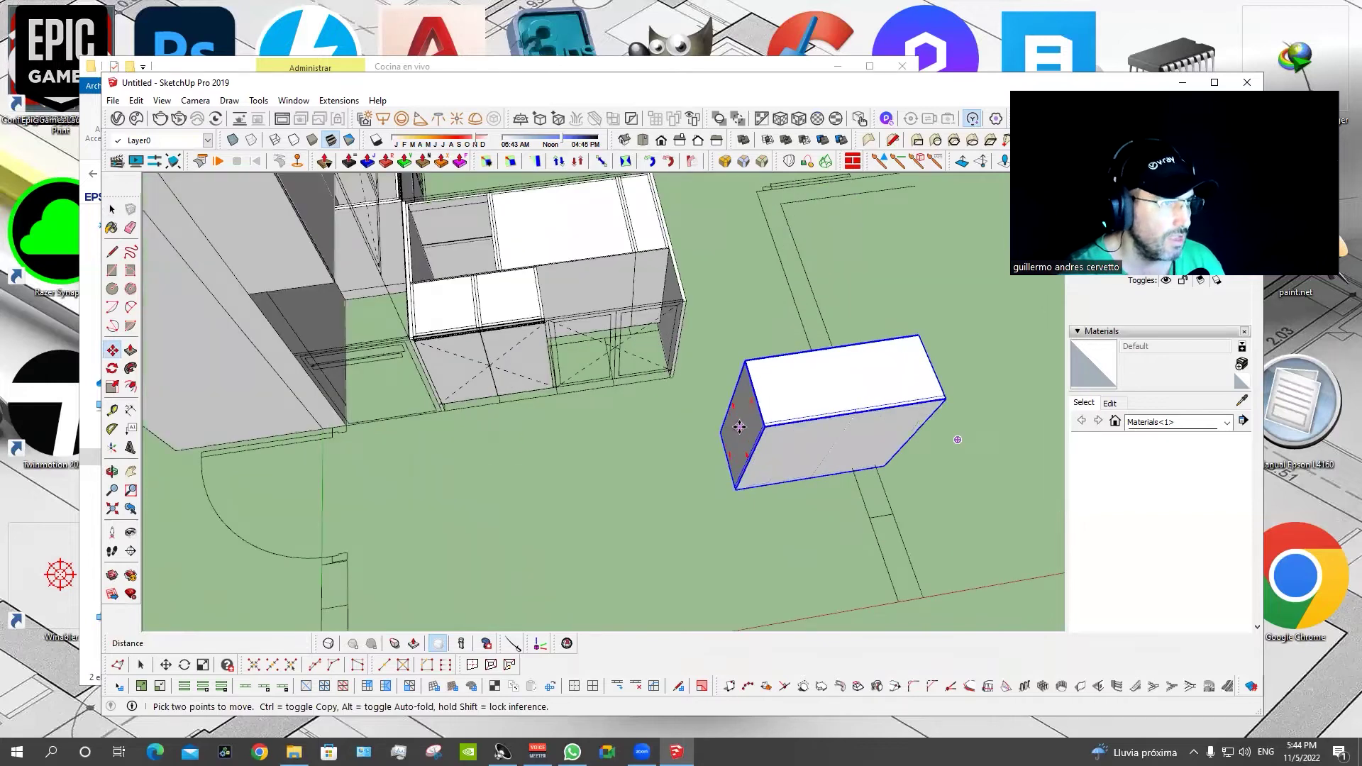
{"action": "left_click_drag", "start_coordinate": [369, 467], "coordinate": [625, 298]}
{"action": "key", "text": "m"}
{"action": "left_click", "coordinate": [624, 298]}
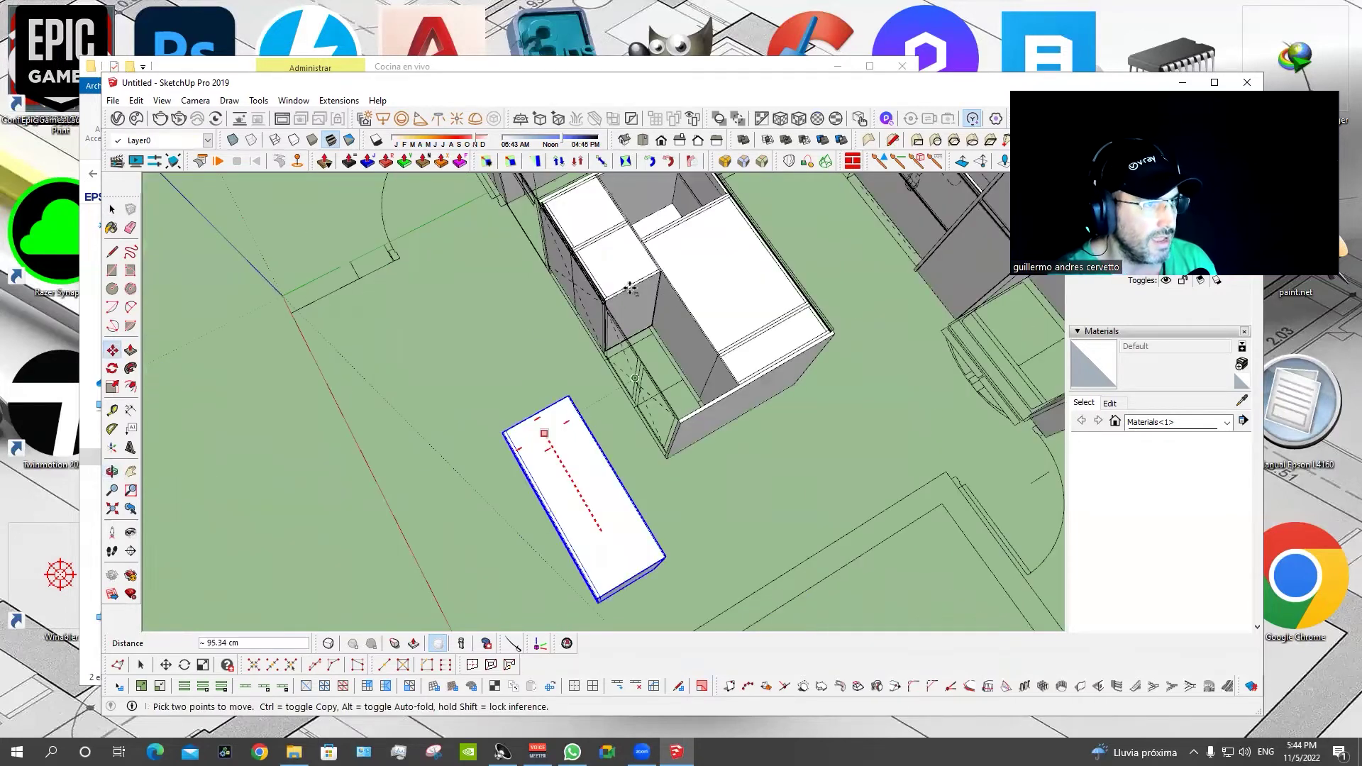
{"action": "middle_click_drag", "start_coordinate": [657, 498], "coordinate": [613, 508]}
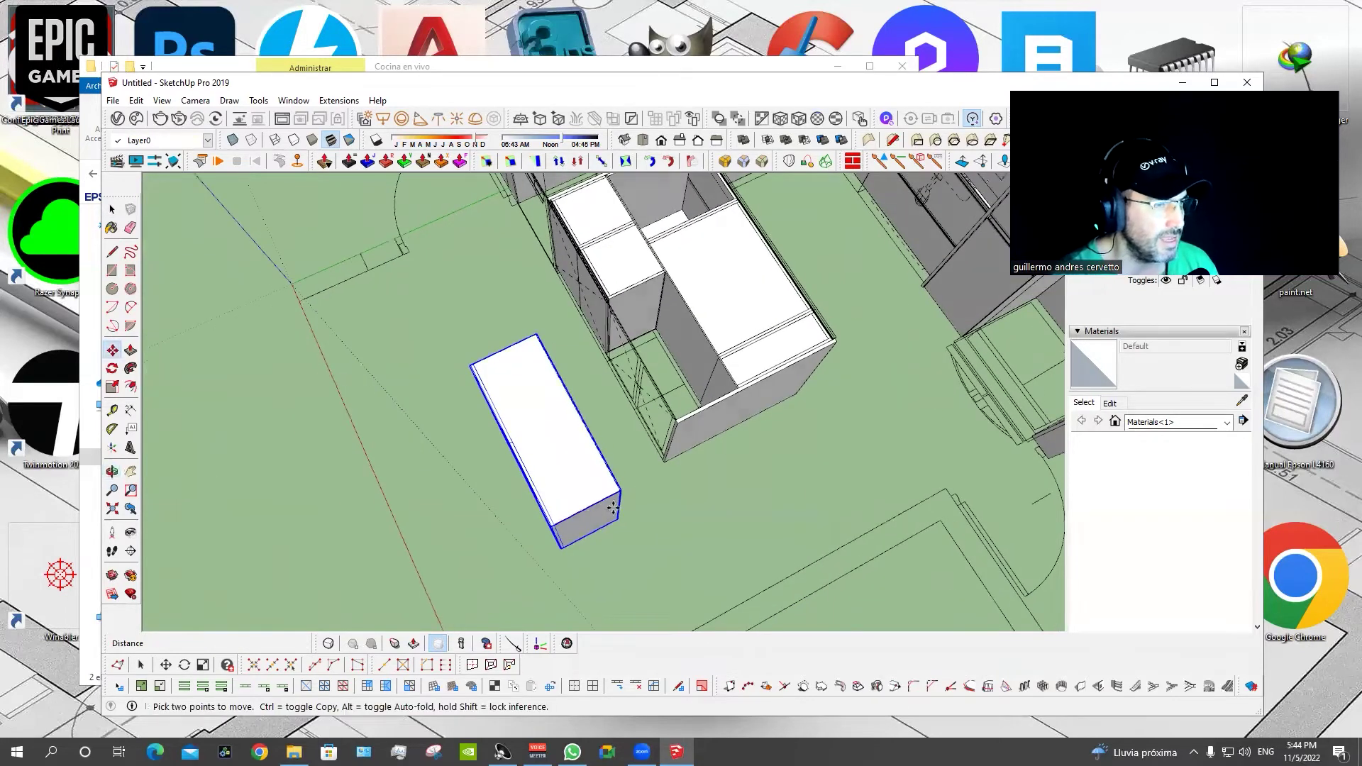
Scale the copied box to about 0.8–0.84 and place it beside the cabinet row.
{"action": "key", "text": "s"}
{"action": "left_click_drag", "start_coordinate": [587, 518], "coordinate": [695, 408]}
{"action": "mouse_move", "coordinate": [695, 408]}
{"action": "middle_mouse_down"}
{"action": "mouse_move", "coordinate": [547, 411]}
{"action": "mouse_move", "coordinate": [632, 386]}
{"action": "mouse_move", "coordinate": [532, 447]}
{"action": "middle_mouse_up"}
{"action": "key", "text": "m"}
{"action": "left_click_drag", "start_coordinate": [505, 423], "coordinate": [552, 296]}
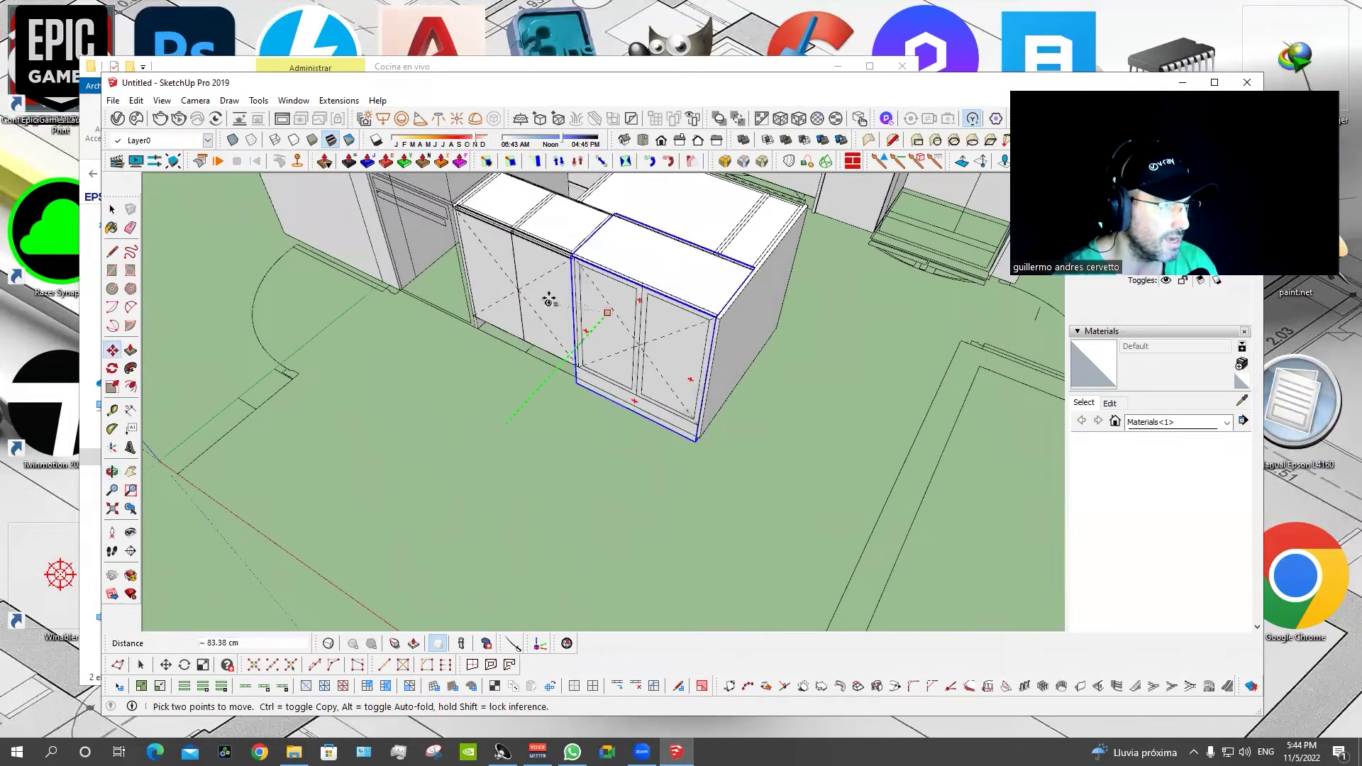
{"action": "mouse_move", "coordinate": [551, 296]}
{"action": "middle_mouse_down"}
{"action": "mouse_move", "coordinate": [705, 267]}
{"action": "mouse_move", "coordinate": [778, 332]}
{"action": "mouse_move", "coordinate": [872, 264]}
{"action": "mouse_move", "coordinate": [772, 296]}
{"action": "middle_mouse_up"}
{"action": "key", "text": "s"}
{"action": "left_click", "coordinate": [734, 417]}
{"action": "middle_click_drag", "start_coordinate": [733, 417], "coordinate": [505, 386]}
{"action": "key", "text": "Escape"}
In X-ray view, stretch the selected island panel to the neighbouring cabinet's endpoint.
{"action": "mouse_move", "coordinate": [718, 465]}
{"action": "middle_mouse_down"}
{"action": "mouse_move", "coordinate": [480, 563]}
{"action": "mouse_move", "coordinate": [508, 292]}
{"action": "middle_mouse_up"}
{"action": "scroll", "coordinate": [509, 292], "scroll_direction": "up", "scroll_amount": 3}
{"action": "scroll", "coordinate": [509, 293], "scroll_direction": "up", "scroll_amount": 1}
{"action": "mouse_move", "coordinate": [584, 349]}
{"action": "middle_mouse_down"}
{"action": "mouse_move", "coordinate": [445, 364]}
{"action": "mouse_move", "coordinate": [562, 439]}
{"action": "middle_mouse_up"}
{"action": "left_click", "coordinate": [444, 365]}
{"action": "key", "text": "x"}
{"action": "key", "text": "s"}
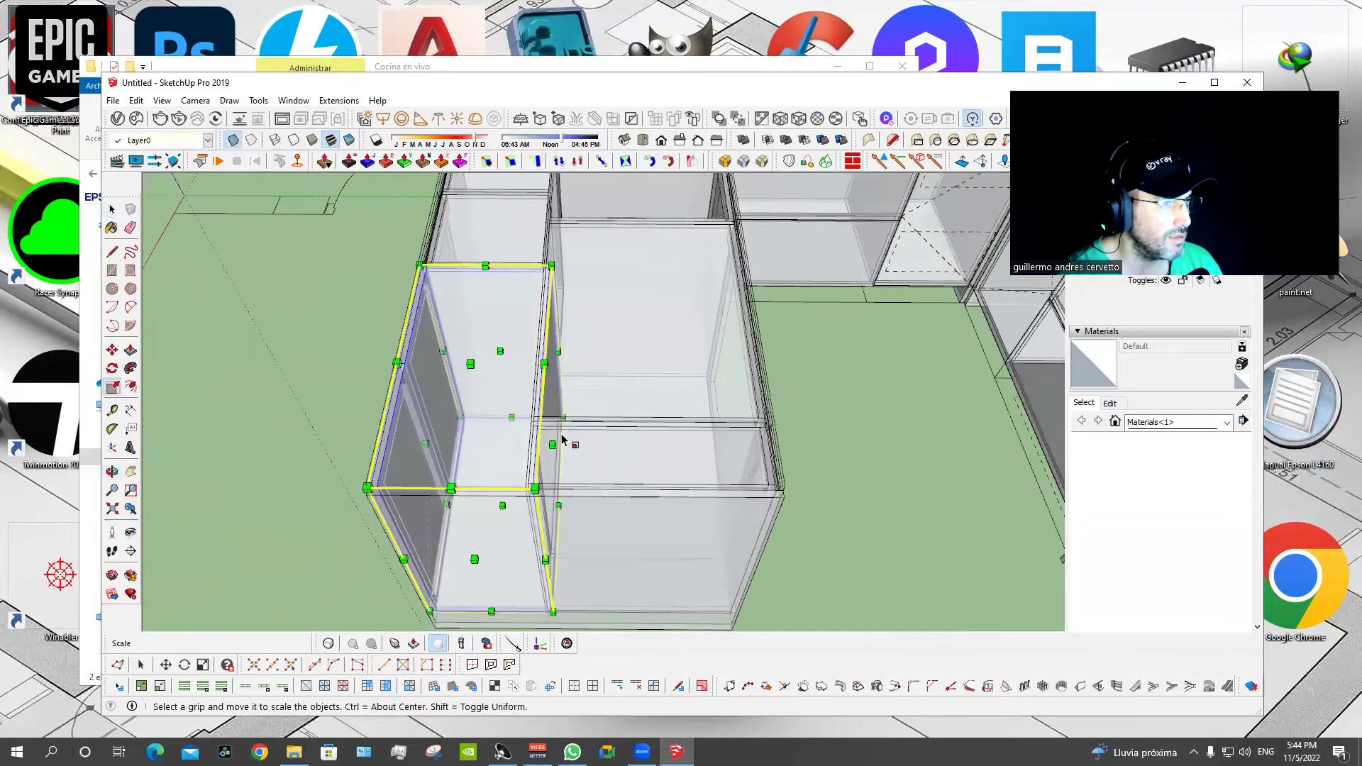
{"action": "key", "text": "x"}
{"action": "left_click_drag", "start_coordinate": [553, 443], "coordinate": [551, 227]}
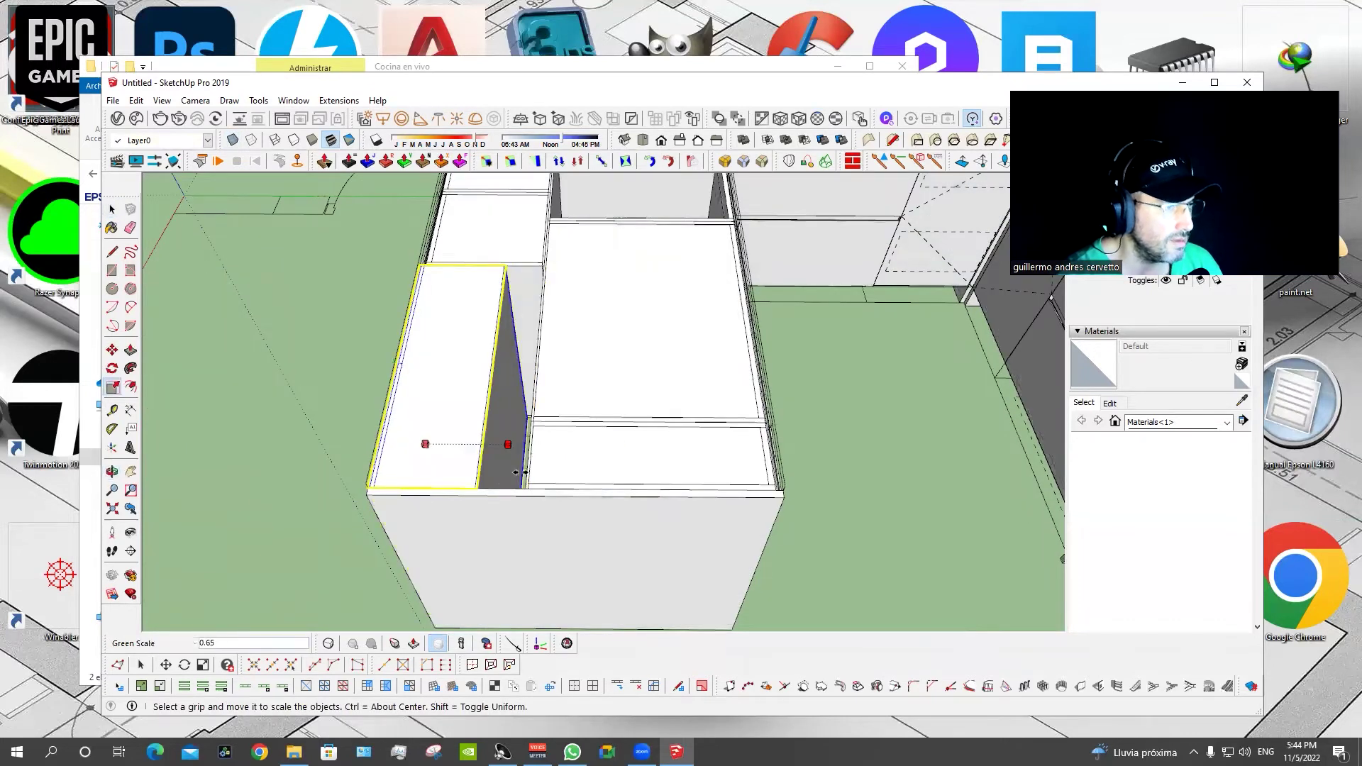
{"action": "scroll", "coordinate": [551, 227], "scroll_direction": "up", "scroll_amount": 1}
{"action": "scroll", "coordinate": [550, 234], "scroll_direction": "up", "scroll_amount": 3}
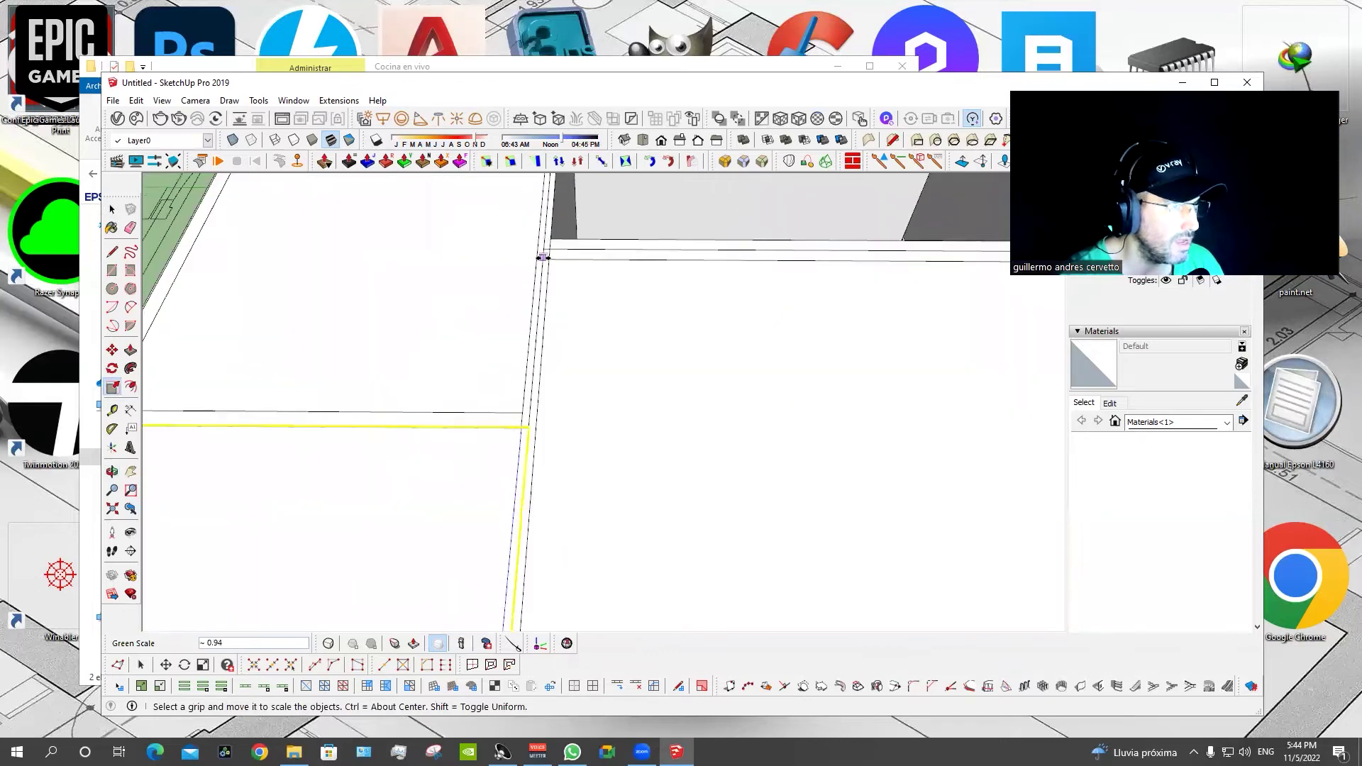
{"action": "left_click_drag", "start_coordinate": [549, 249], "coordinate": [550, 248]}
{"action": "scroll", "coordinate": [552, 249], "scroll_direction": "up", "scroll_amount": 2}
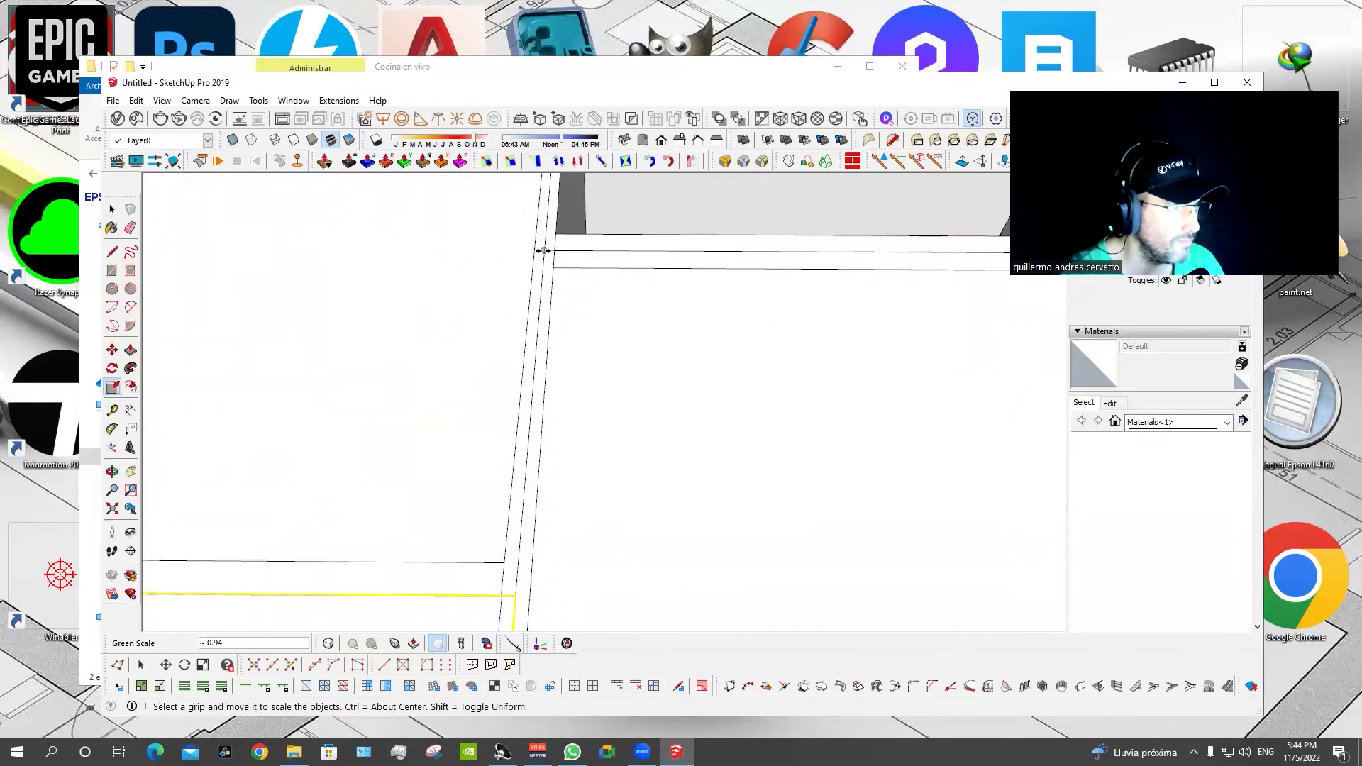
{"action": "scroll", "coordinate": [603, 259], "scroll_direction": "down", "scroll_amount": 5}
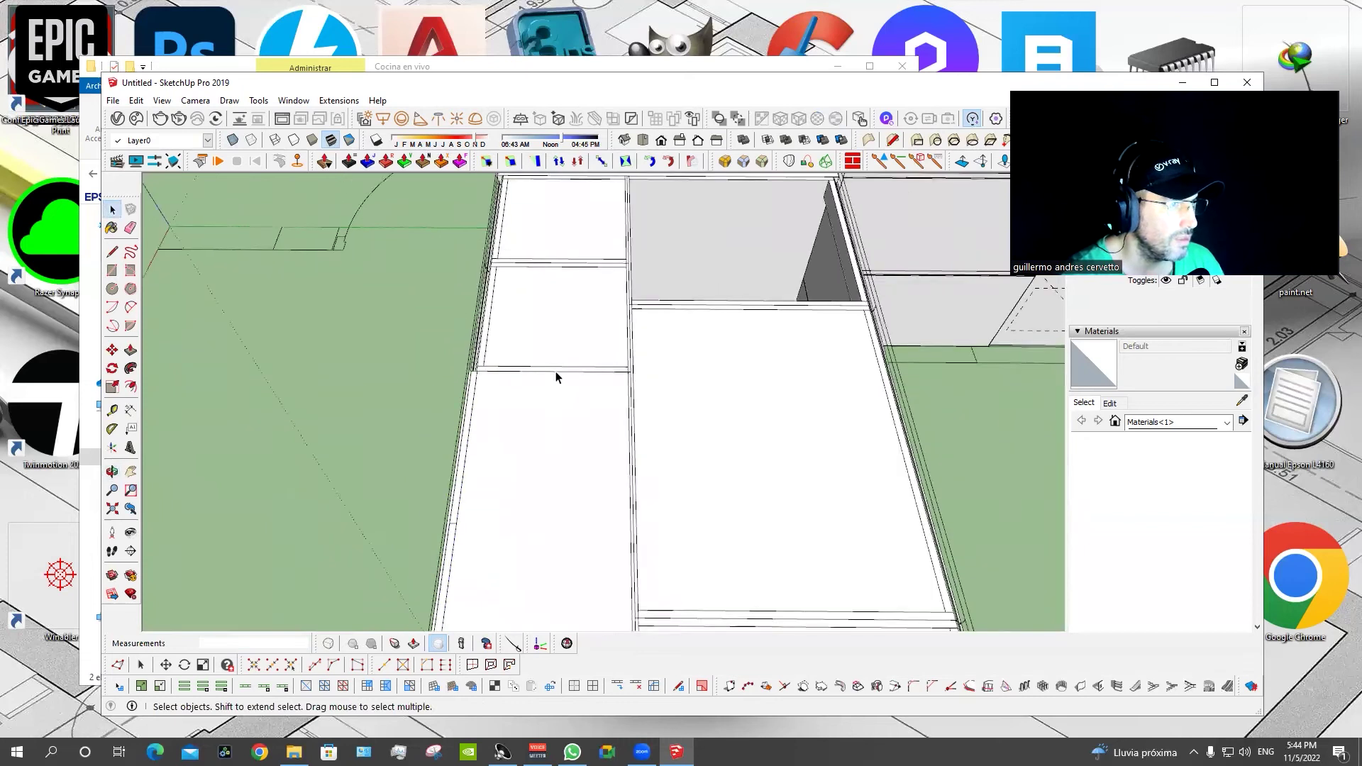
Resize the selected door pair along one axis.
{"action": "middle_click_drag", "start_coordinate": [556, 376], "coordinate": [473, 433]}
{"action": "scroll", "coordinate": [473, 434], "scroll_direction": "down", "scroll_amount": 5}
{"action": "mouse_move", "coordinate": [681, 294]}
{"action": "middle_mouse_down"}
{"action": "mouse_move", "coordinate": [875, 330]}
{"action": "mouse_move", "coordinate": [794, 363]}
{"action": "middle_mouse_up"}
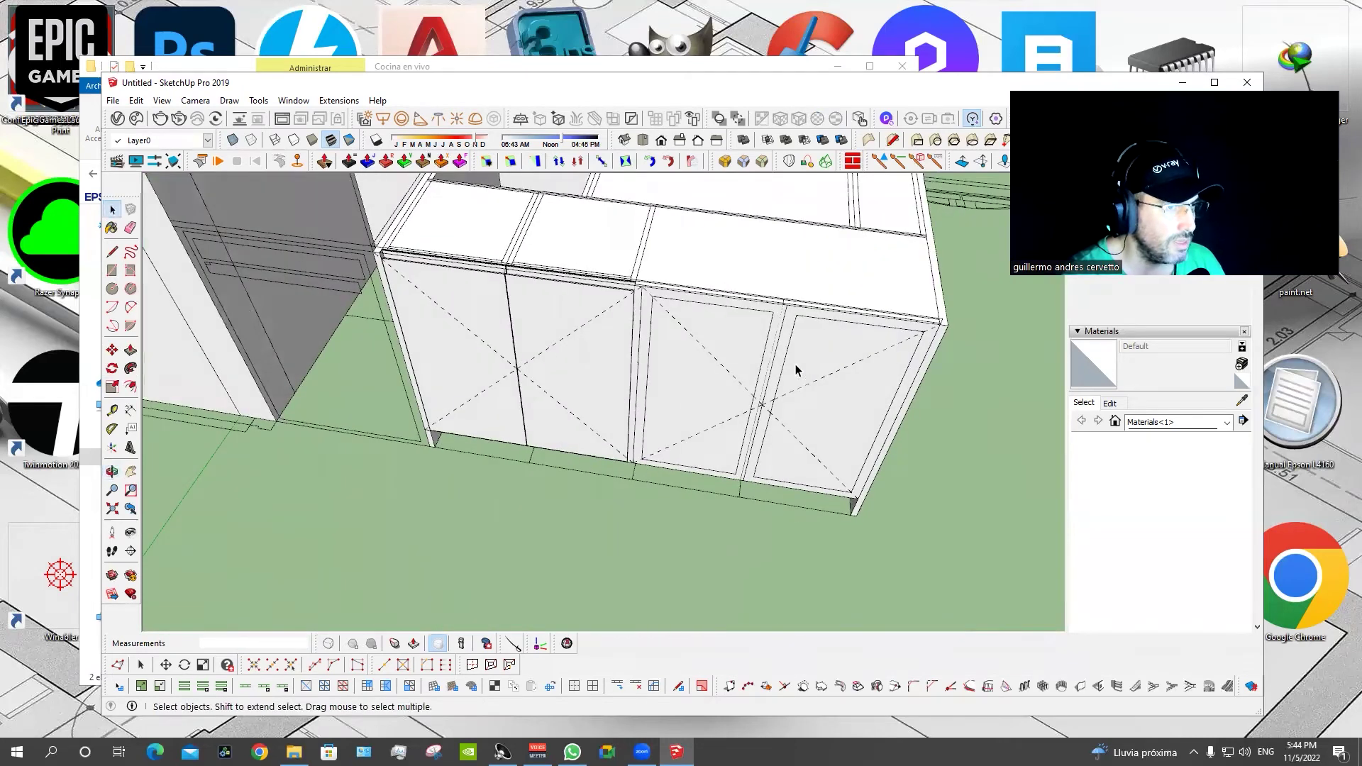
{"action": "mouse_move", "coordinate": [757, 404]}
{"action": "left_mouse_down"}
{"action": "mouse_move", "coordinate": [529, 463]}
{"action": "mouse_move", "coordinate": [630, 451]}
{"action": "left_mouse_up"}
{"action": "key", "text": "space"}
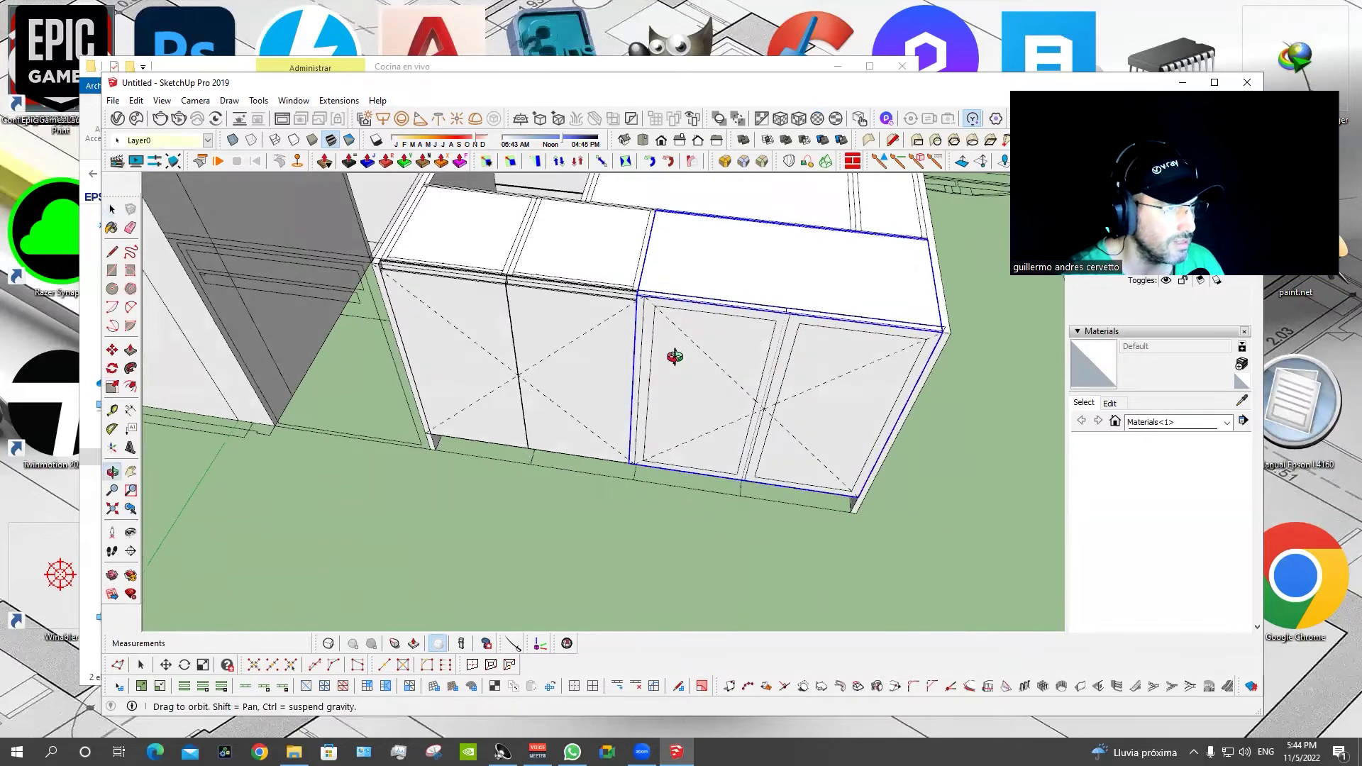
Check the cabinets from the top view, then orbit to look up from below.
{"action": "key", "text": "t"}
{"action": "scroll", "coordinate": [686, 493], "scroll_direction": "down", "scroll_amount": 3}
{"action": "mouse_move", "coordinate": [662, 556]}
{"action": "middle_mouse_down"}
{"action": "mouse_move", "coordinate": [657, 319]}
{"action": "mouse_move", "coordinate": [598, 492]}
{"action": "middle_mouse_up"}
{"action": "scroll", "coordinate": [630, 406], "scroll_direction": "down", "scroll_amount": 3}
{"action": "mouse_move", "coordinate": [652, 373]}
{"action": "middle_mouse_down"}
{"action": "mouse_move", "coordinate": [306, 461]}
{"action": "mouse_move", "coordinate": [374, 489]}
{"action": "middle_mouse_up"}
{"action": "key", "text": "space"}
{"action": "mouse_move", "coordinate": [537, 385]}
{"action": "middle_mouse_down"}
{"action": "mouse_move", "coordinate": [635, 193]}
{"action": "mouse_move", "coordinate": [517, 588]}
{"action": "mouse_move", "coordinate": [561, 413]}
{"action": "mouse_move", "coordinate": [958, 486]}
{"action": "mouse_move", "coordinate": [732, 418]}
{"action": "mouse_move", "coordinate": [584, 419]}
{"action": "middle_mouse_up"}
{"action": "scroll", "coordinate": [560, 413], "scroll_direction": "up", "scroll_amount": 3}
Recess the front strip 3.75 cm and select the connected cabinet geometry.
{"action": "key", "text": "r"}
{"action": "key", "text": "space"}
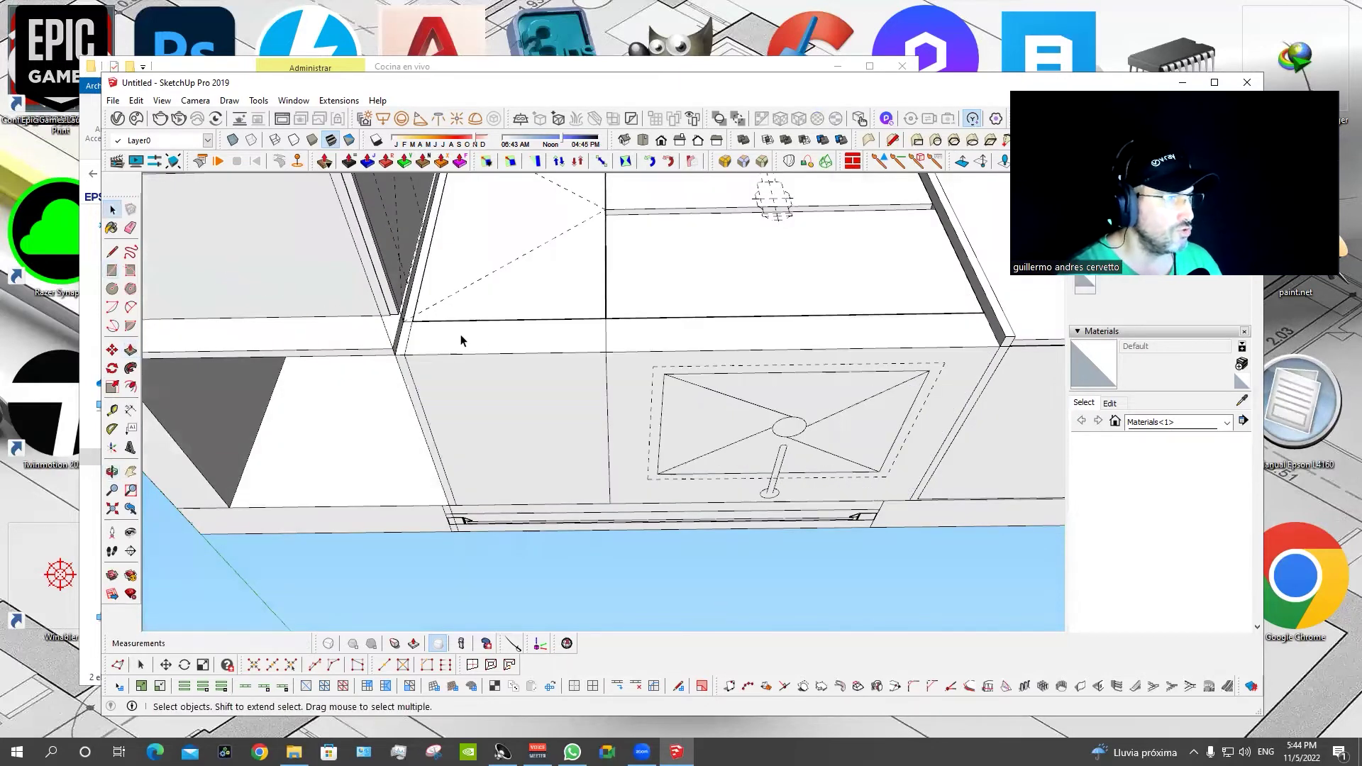
{"action": "key", "text": "p"}
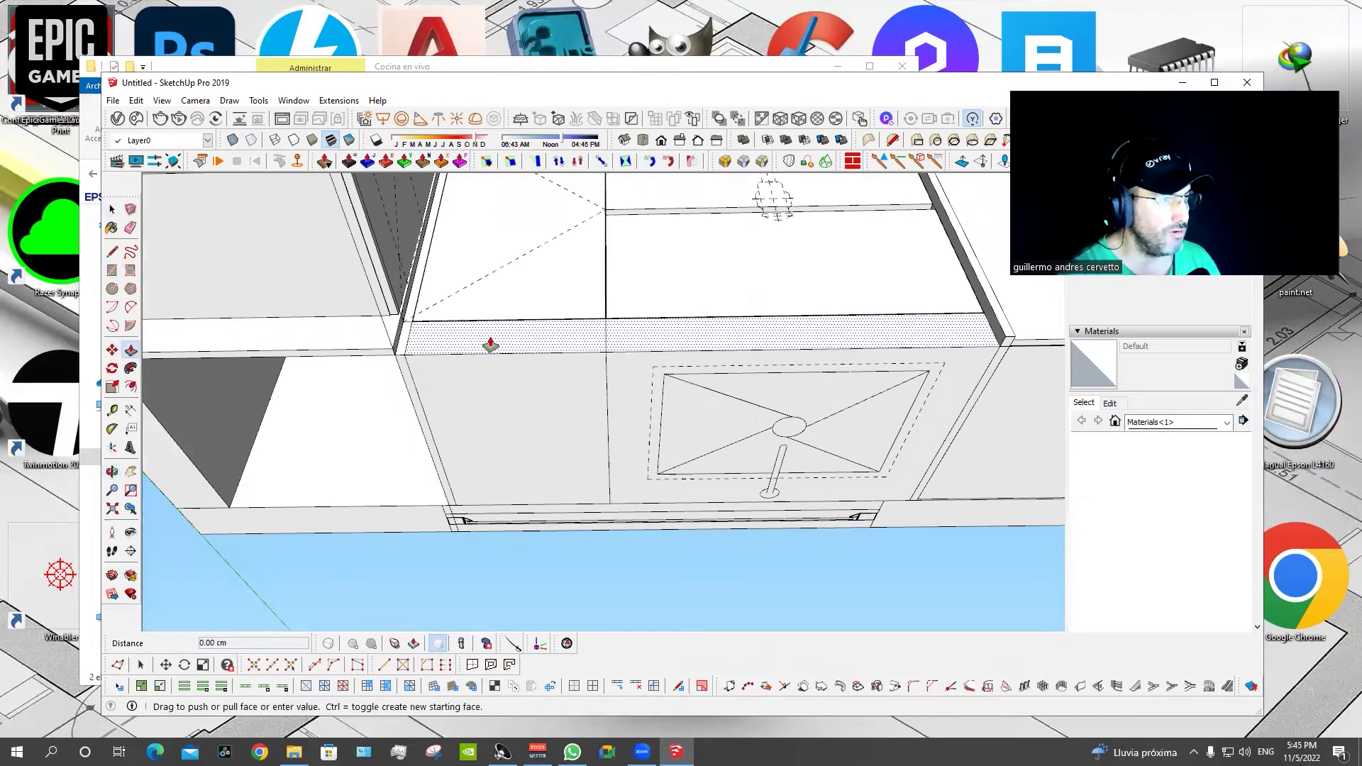
{"action": "left_click_drag", "start_coordinate": [489, 339], "coordinate": [494, 356]}
{"action": "key", "text": "Return"}
{"action": "key", "text": "space"}
{"action": "triple_click", "coordinate": [517, 398]}
{"action": "mouse_move", "coordinate": [517, 399]}
{"action": "middle_mouse_down"}
{"action": "mouse_move", "coordinate": [641, 386]}
{"action": "mouse_move", "coordinate": [464, 381]}
{"action": "middle_mouse_up"}
{"action": "scroll", "coordinate": [464, 383], "scroll_direction": "up", "scroll_amount": 1}
{"action": "scroll", "coordinate": [496, 371], "scroll_direction": "up", "scroll_amount": 2}
Draw a small circle under the cabinet, extrude it into a leg and group it.
{"action": "key", "text": "c"}
{"action": "left_click", "coordinate": [522, 361]}
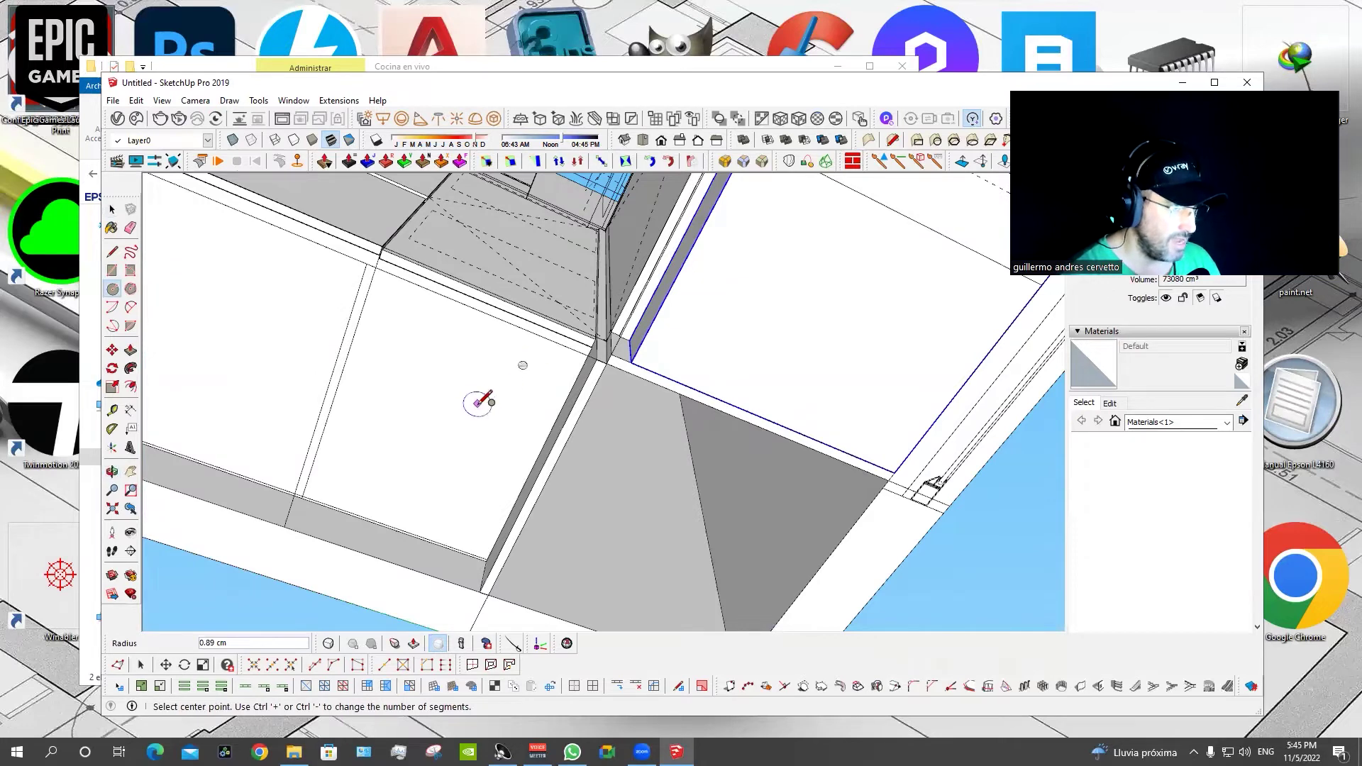
{"action": "left_click", "coordinate": [524, 366]}
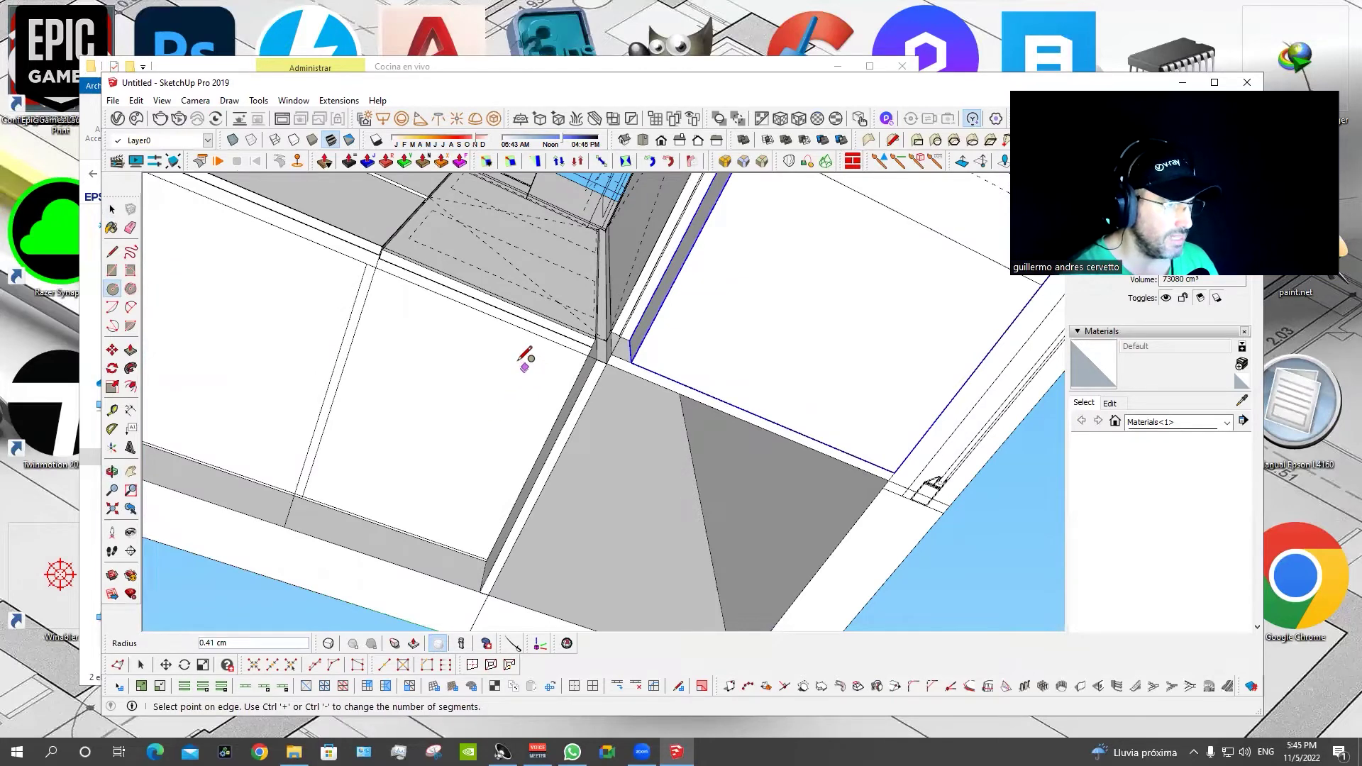
{"action": "left_click", "coordinate": [525, 367]}
{"action": "key", "text": "p"}
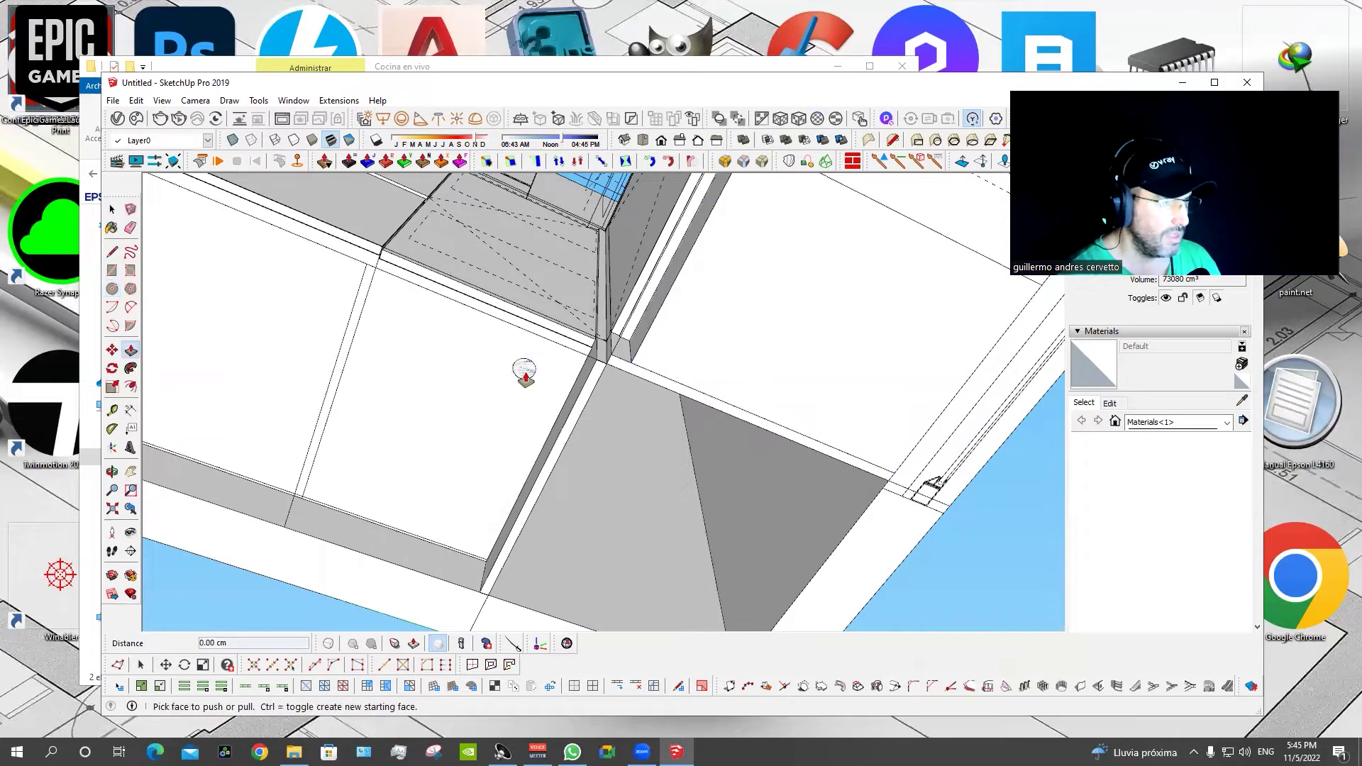
{"action": "left_click_drag", "start_coordinate": [525, 367], "coordinate": [520, 391]}
{"action": "key", "text": "space"}
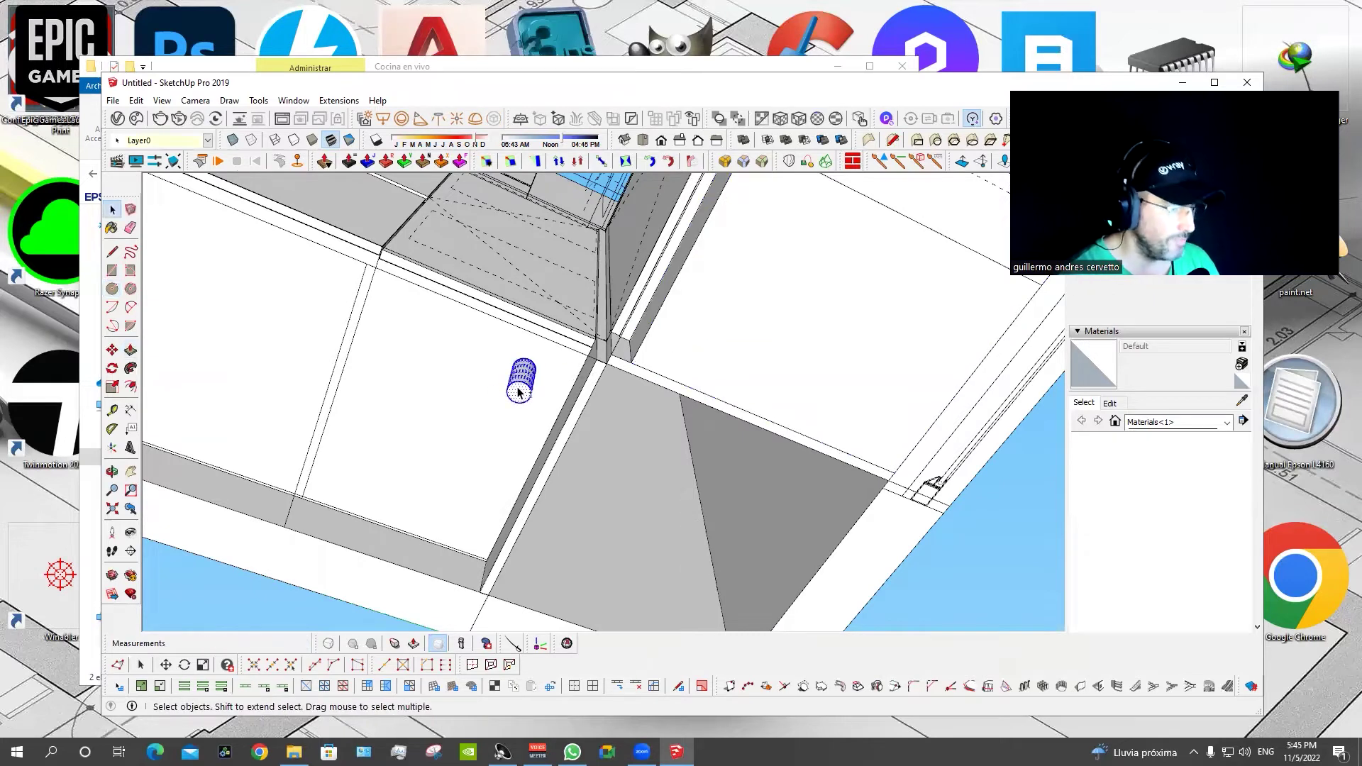
{"action": "key", "text": "ctrl+g"}
Draw a rectangle under the cabinet and extrude it into a thin slab.
{"action": "mouse_move", "coordinate": [519, 392]}
{"action": "middle_mouse_down"}
{"action": "mouse_move", "coordinate": [684, 503]}
{"action": "mouse_move", "coordinate": [770, 493]}
{"action": "mouse_move", "coordinate": [710, 394]}
{"action": "middle_mouse_up"}
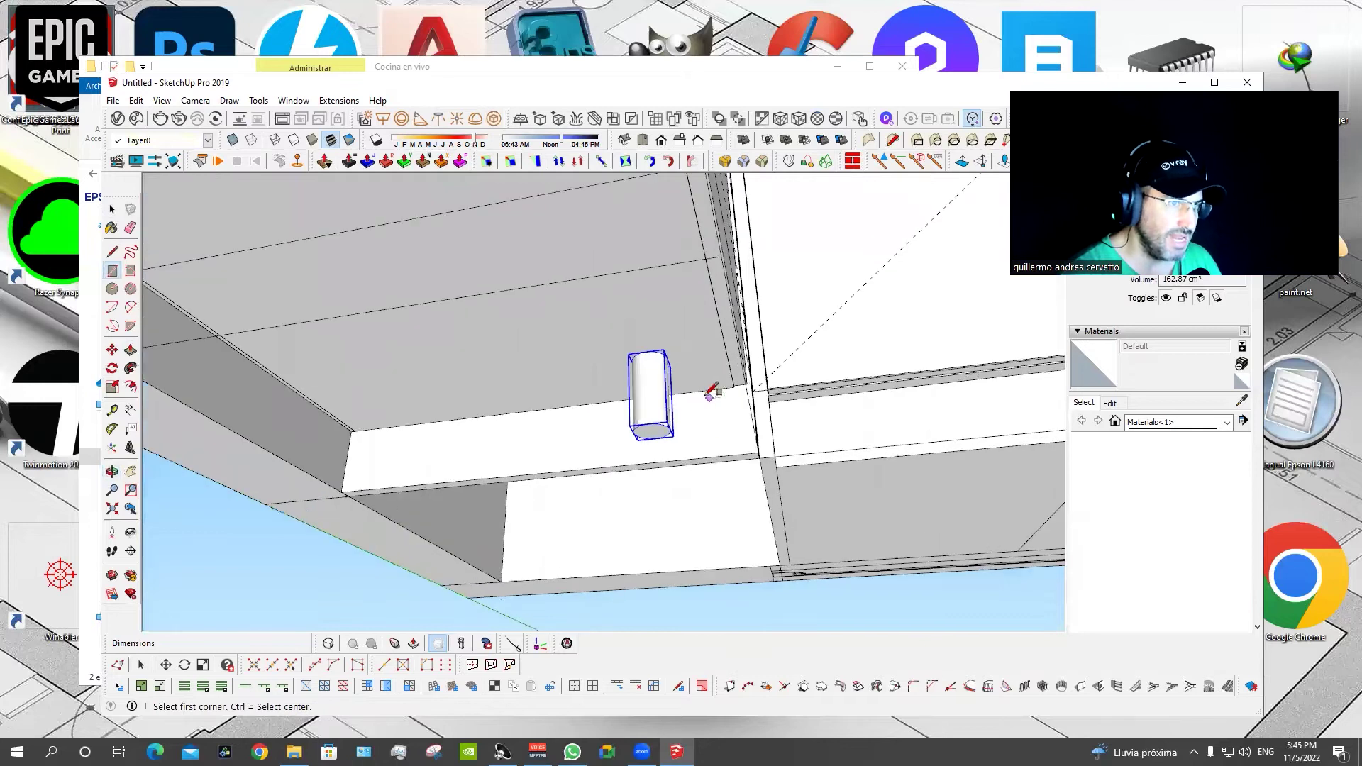
{"action": "left_click", "coordinate": [715, 456]}
{"action": "key", "text": "p"}
{"action": "middle_click_drag", "start_coordinate": [706, 435], "coordinate": [574, 277]}
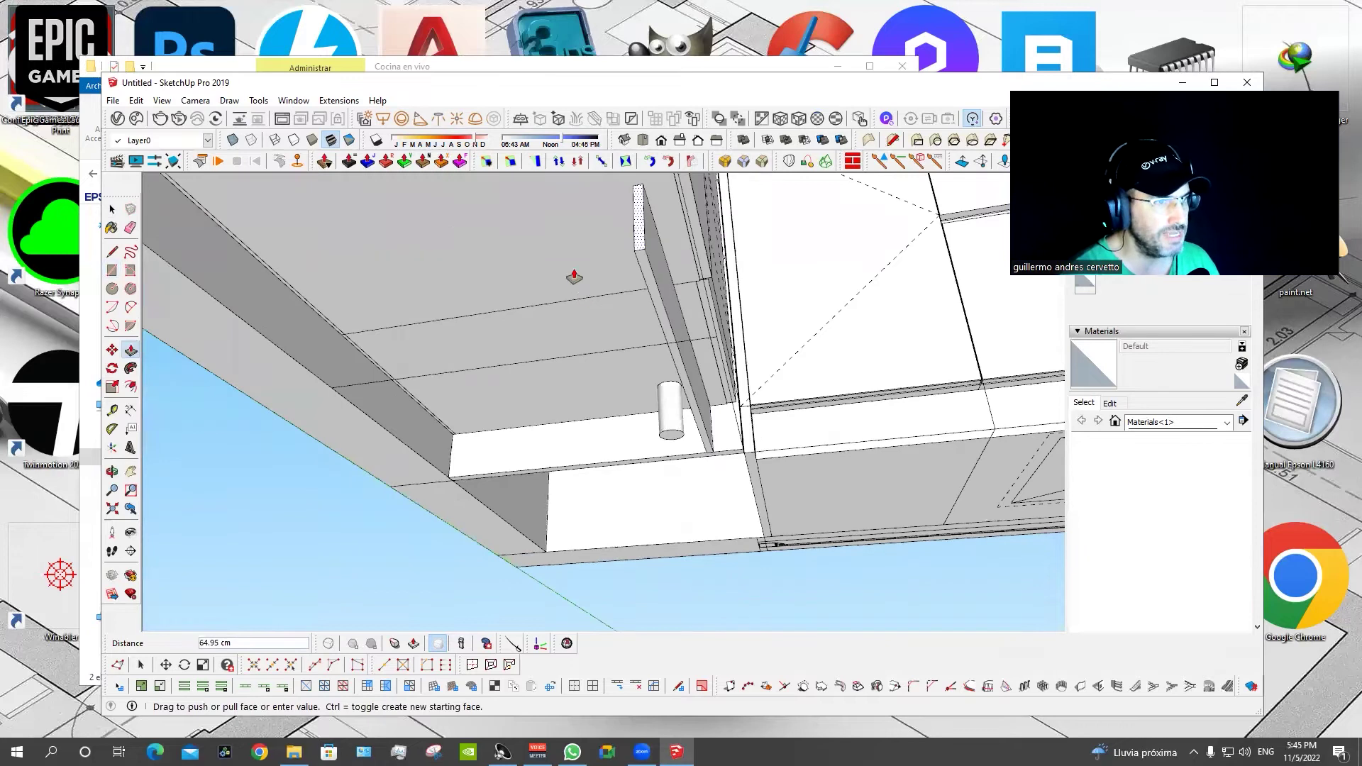
{"action": "middle_click_drag", "start_coordinate": [672, 341], "coordinate": [420, 463]}
{"action": "key", "text": "space"}
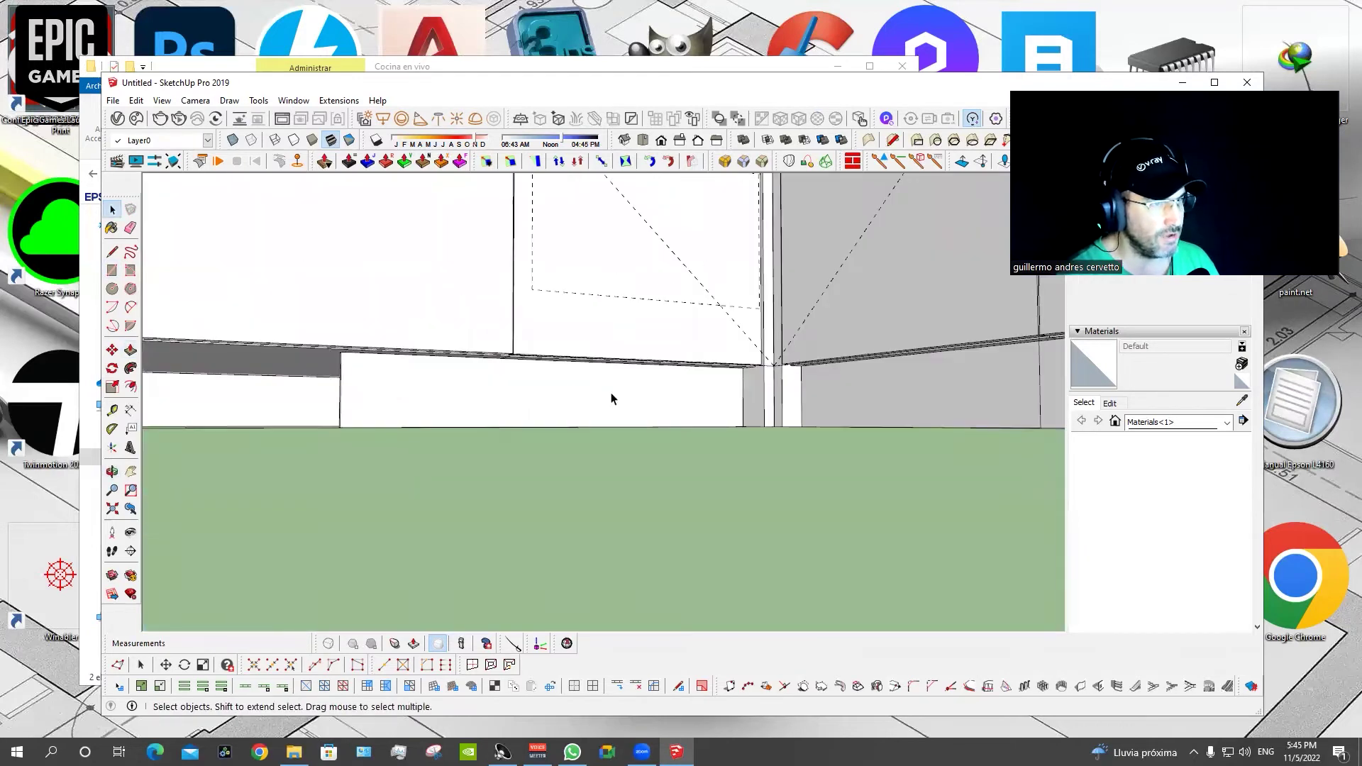
{"action": "left_click", "coordinate": [610, 397]}
{"action": "middle_click_drag", "start_coordinate": [610, 398], "coordinate": [687, 386]}
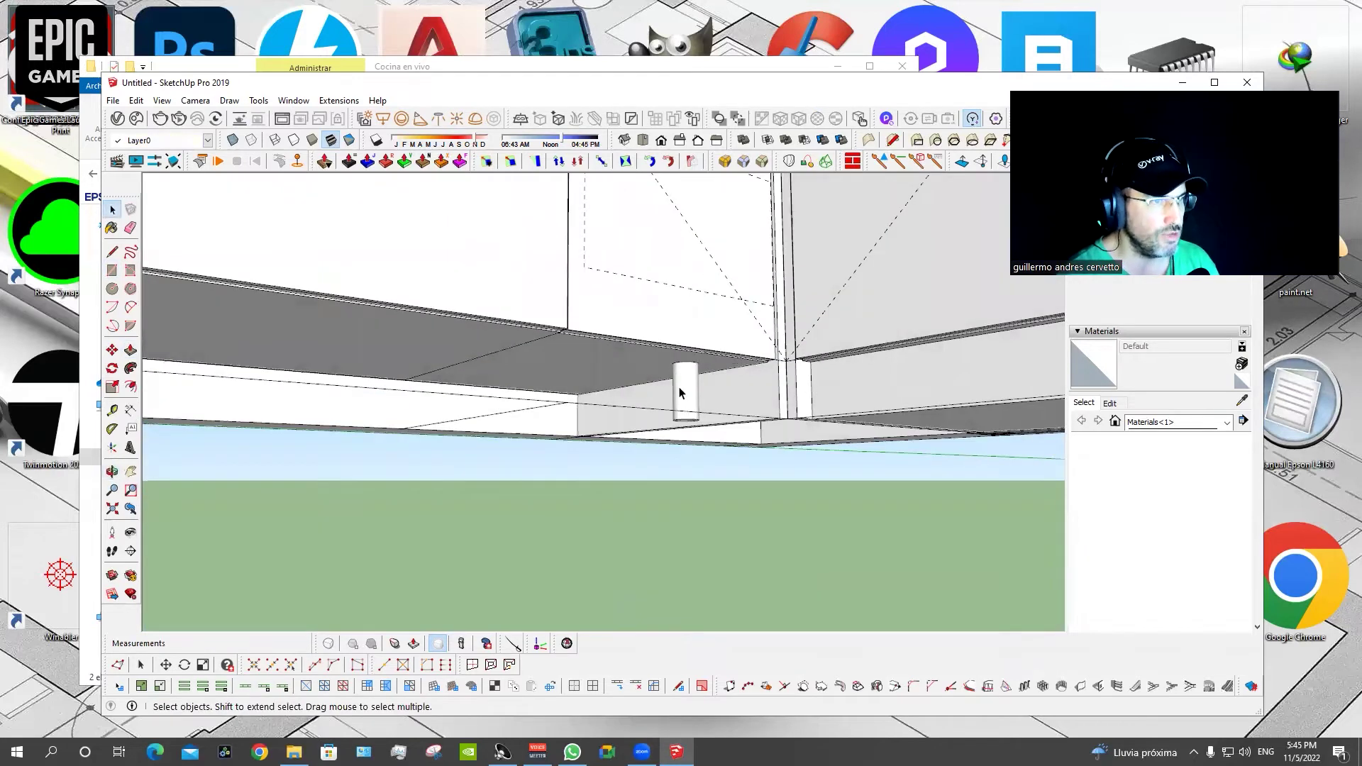
Draw a second rectangle at the cabinet's underside corner and push it in.
{"action": "key", "text": "r"}
{"action": "left_click", "coordinate": [780, 418]}
{"action": "middle_click_drag", "start_coordinate": [580, 425], "coordinate": [608, 329]}
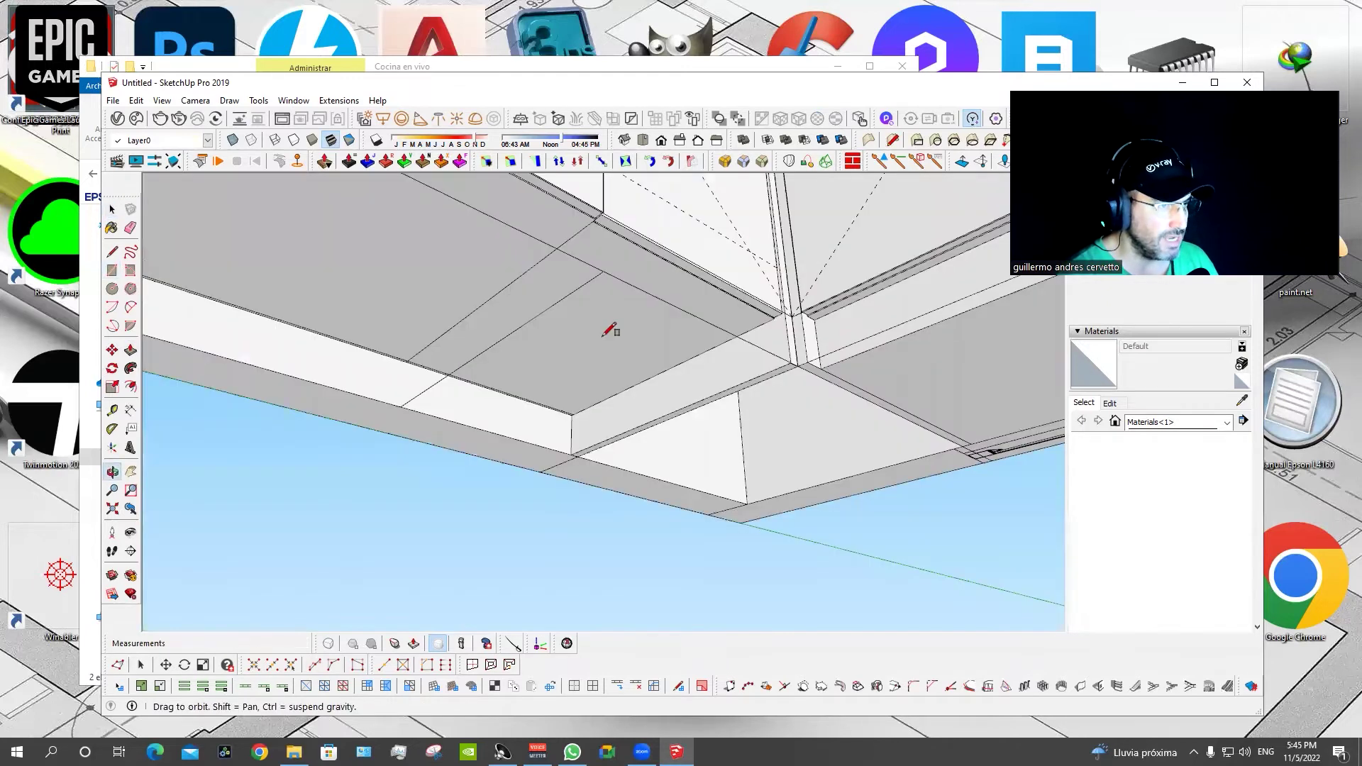
{"action": "scroll", "coordinate": [581, 411], "scroll_direction": "up", "scroll_amount": 3}
{"action": "scroll", "coordinate": [567, 396], "scroll_direction": "up", "scroll_amount": 3}
{"action": "left_click", "coordinate": [564, 399]}
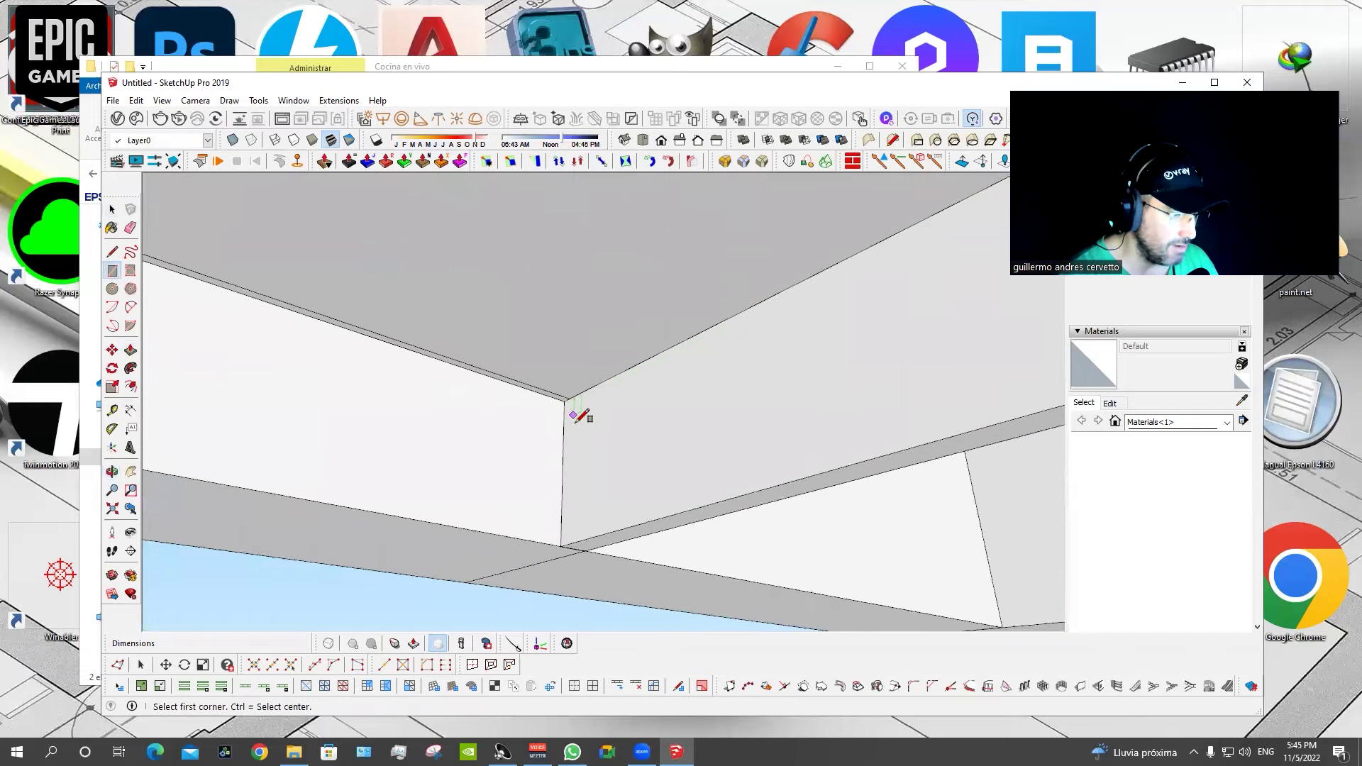
{"action": "scroll", "coordinate": [578, 410], "scroll_direction": "down", "scroll_amount": 5}
{"action": "mouse_move", "coordinate": [636, 420]}
{"action": "middle_mouse_down"}
{"action": "mouse_move", "coordinate": [291, 320]}
{"action": "mouse_move", "coordinate": [386, 328]}
{"action": "mouse_move", "coordinate": [383, 295]}
{"action": "middle_mouse_up"}
{"action": "key", "text": "p"}
{"action": "left_click", "coordinate": [550, 250]}
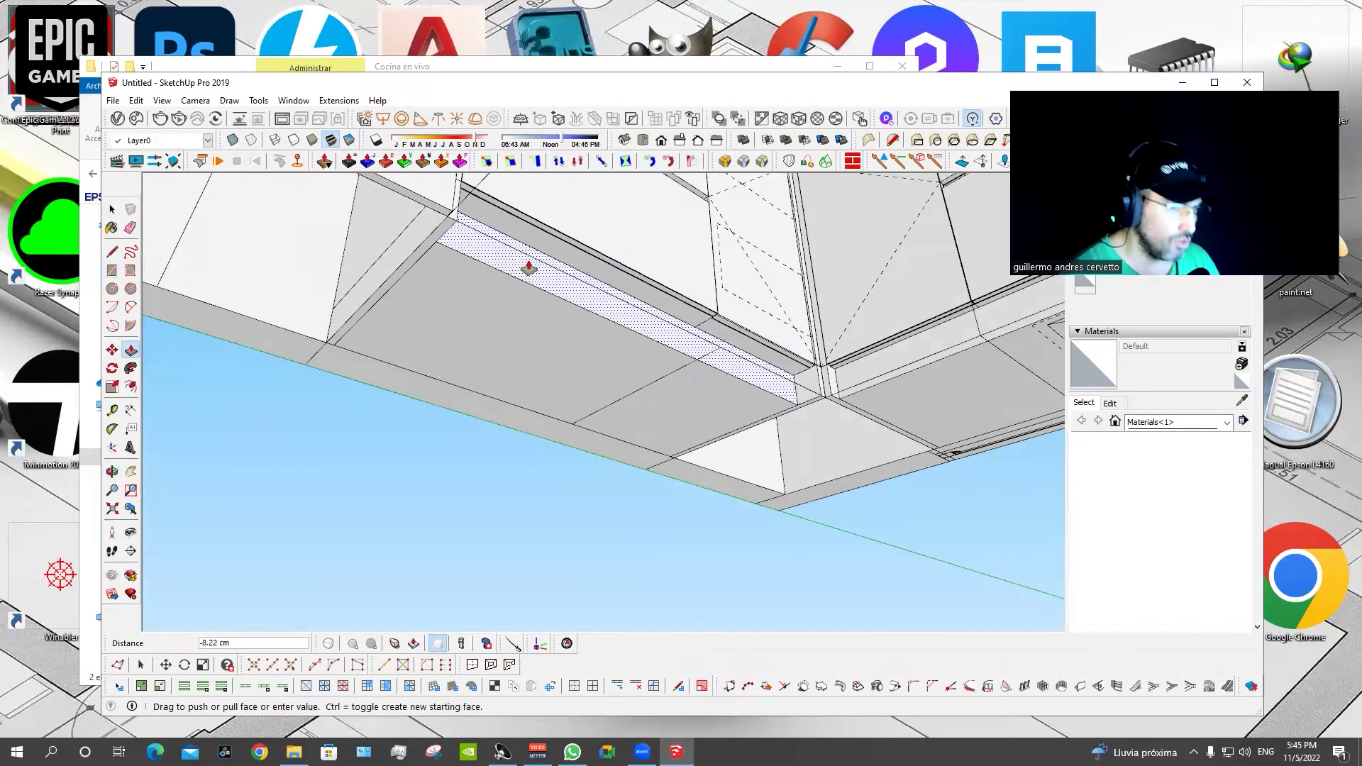
{"action": "left_click", "coordinate": [529, 268]}
{"action": "key", "text": "space"}
{"action": "left_click", "coordinate": [517, 305]}
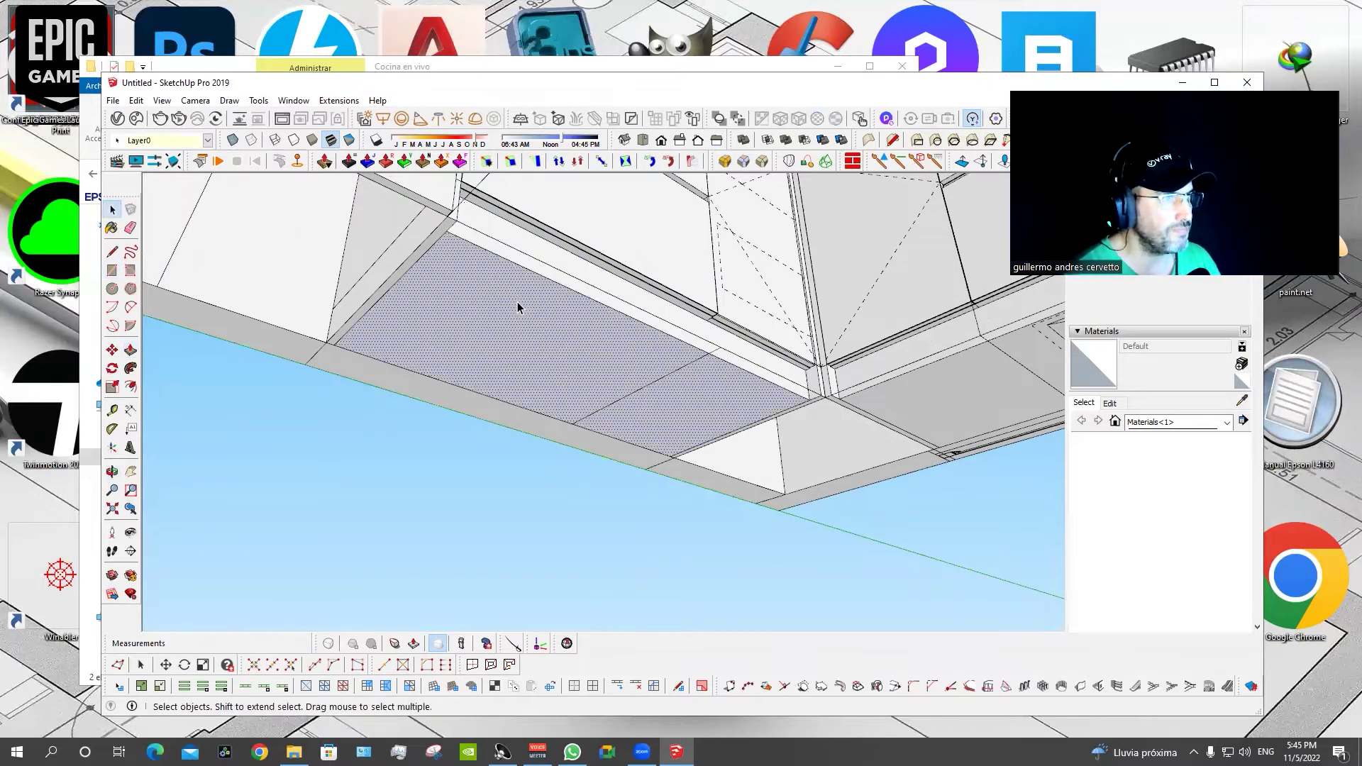
Push the cooktop cabinet's underside face 4 cm.
{"action": "mouse_move", "coordinate": [560, 328]}
{"action": "middle_mouse_down"}
{"action": "mouse_move", "coordinate": [881, 468]}
{"action": "mouse_move", "coordinate": [559, 423]}
{"action": "mouse_move", "coordinate": [681, 426]}
{"action": "mouse_move", "coordinate": [790, 533]}
{"action": "mouse_move", "coordinate": [560, 386]}
{"action": "middle_mouse_up"}
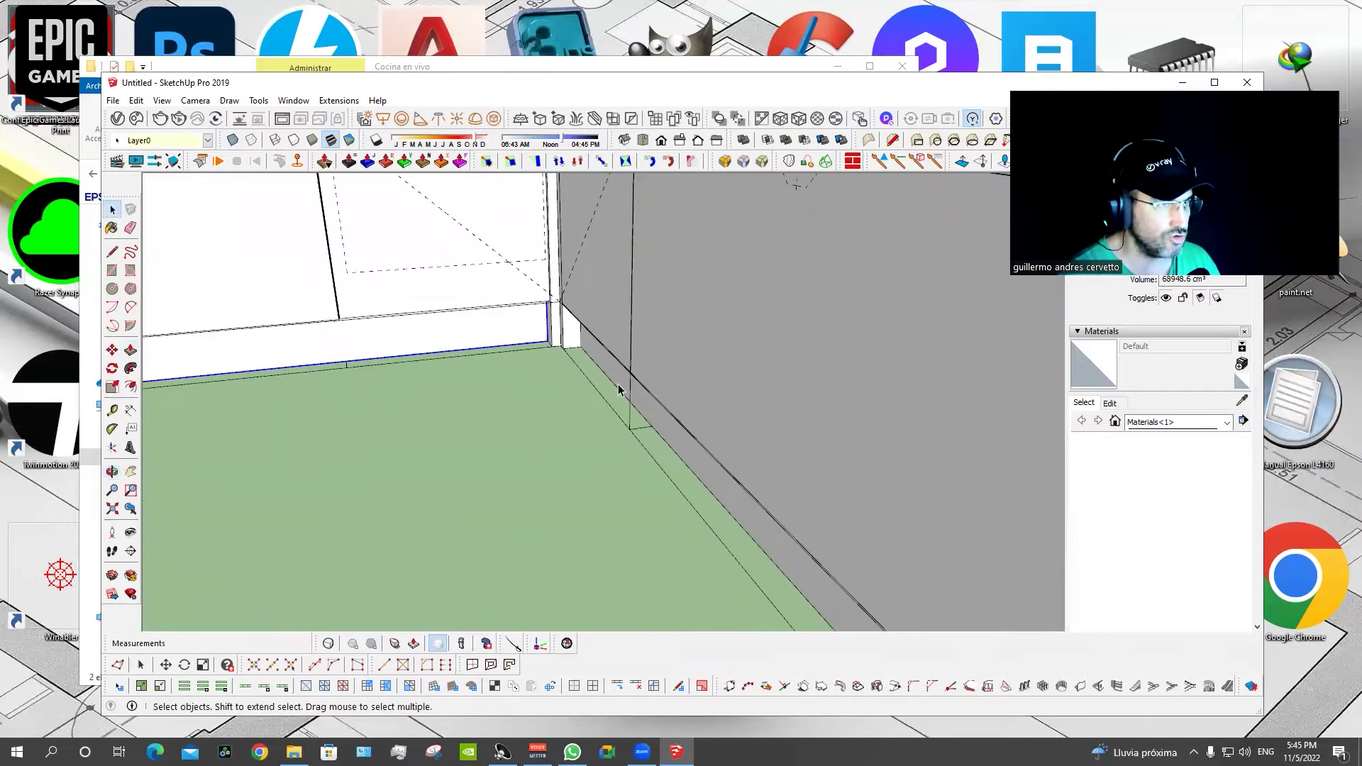
{"action": "scroll", "coordinate": [615, 383], "scroll_direction": "down", "scroll_amount": 3}
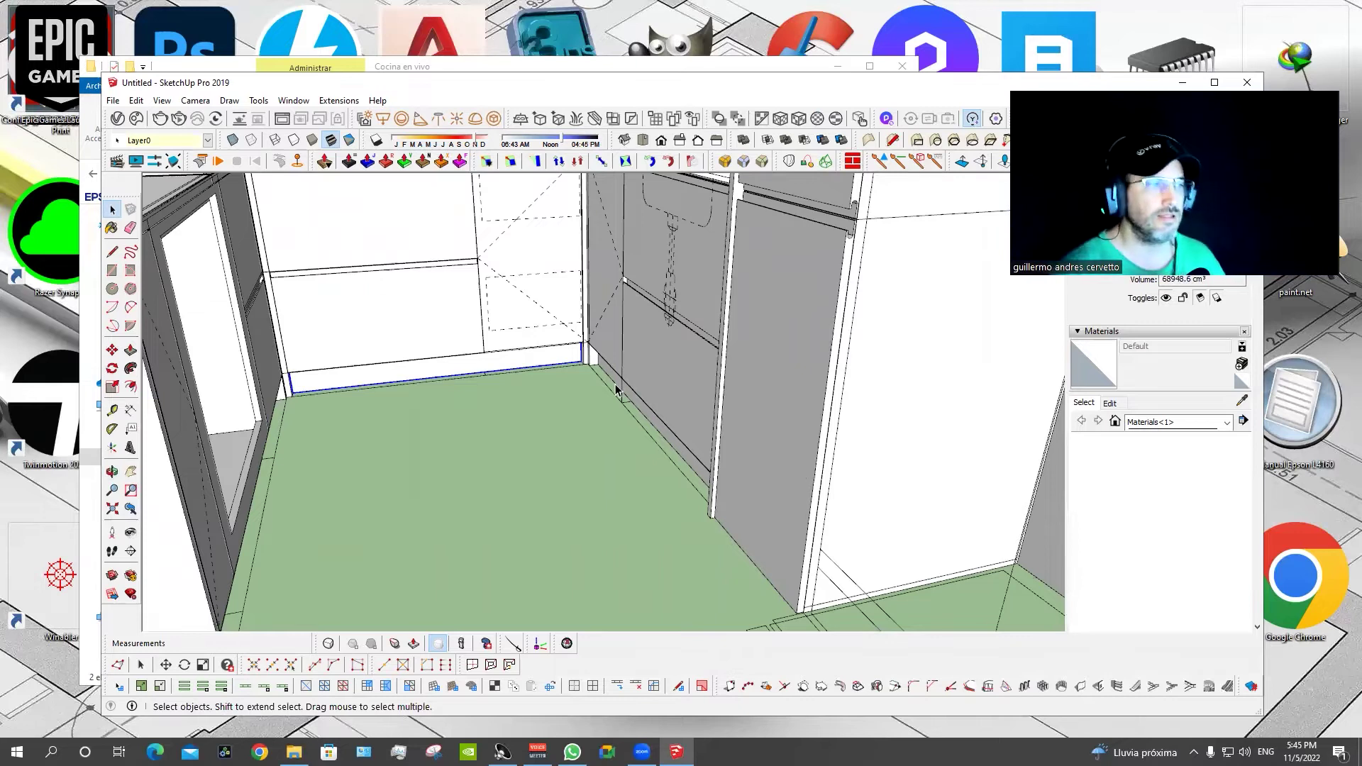
{"action": "mouse_move", "coordinate": [326, 462]}
{"action": "middle_mouse_down"}
{"action": "mouse_move", "coordinate": [487, 329]}
{"action": "mouse_move", "coordinate": [398, 224]}
{"action": "mouse_move", "coordinate": [743, 288]}
{"action": "mouse_move", "coordinate": [733, 310]}
{"action": "middle_mouse_up"}
{"action": "key", "text": "r"}
{"action": "left_click", "coordinate": [497, 254]}
{"action": "key", "text": "p"}
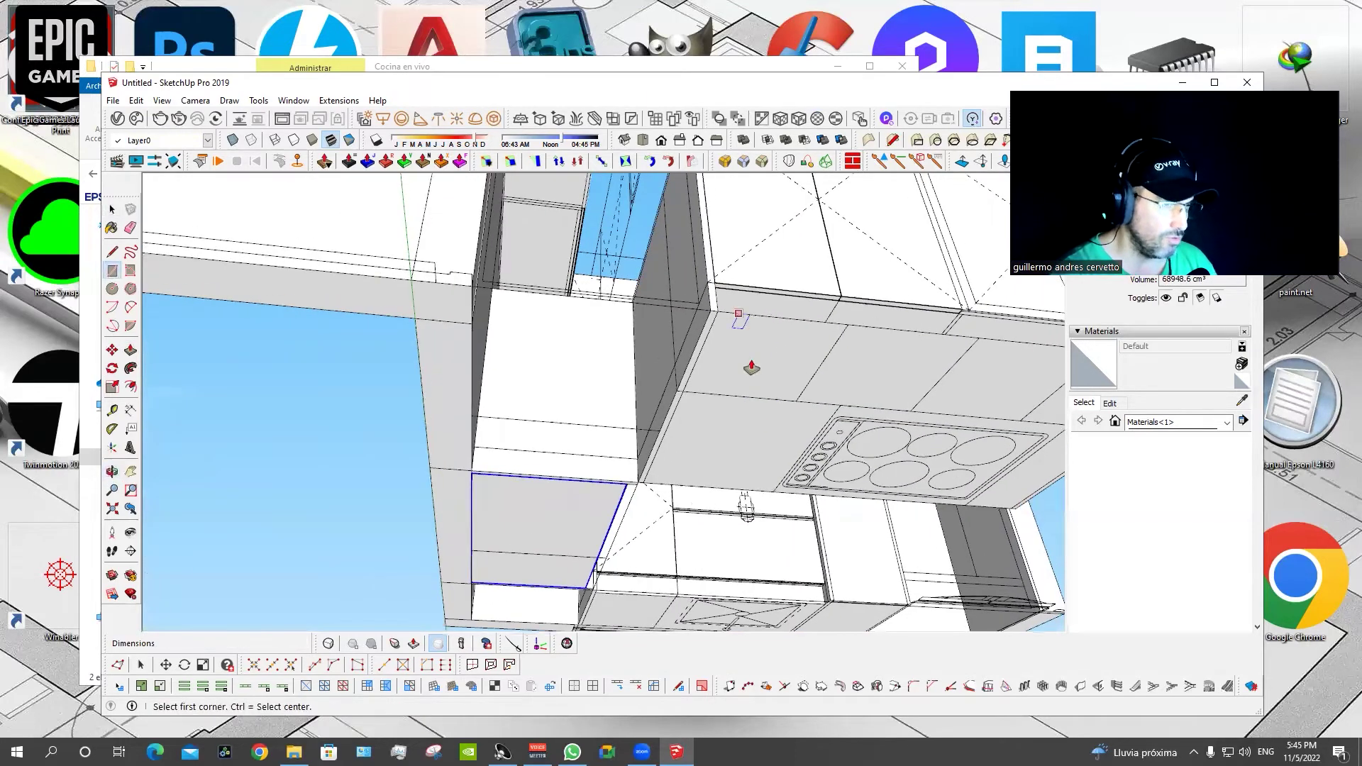
{"action": "left_click", "coordinate": [696, 369]}
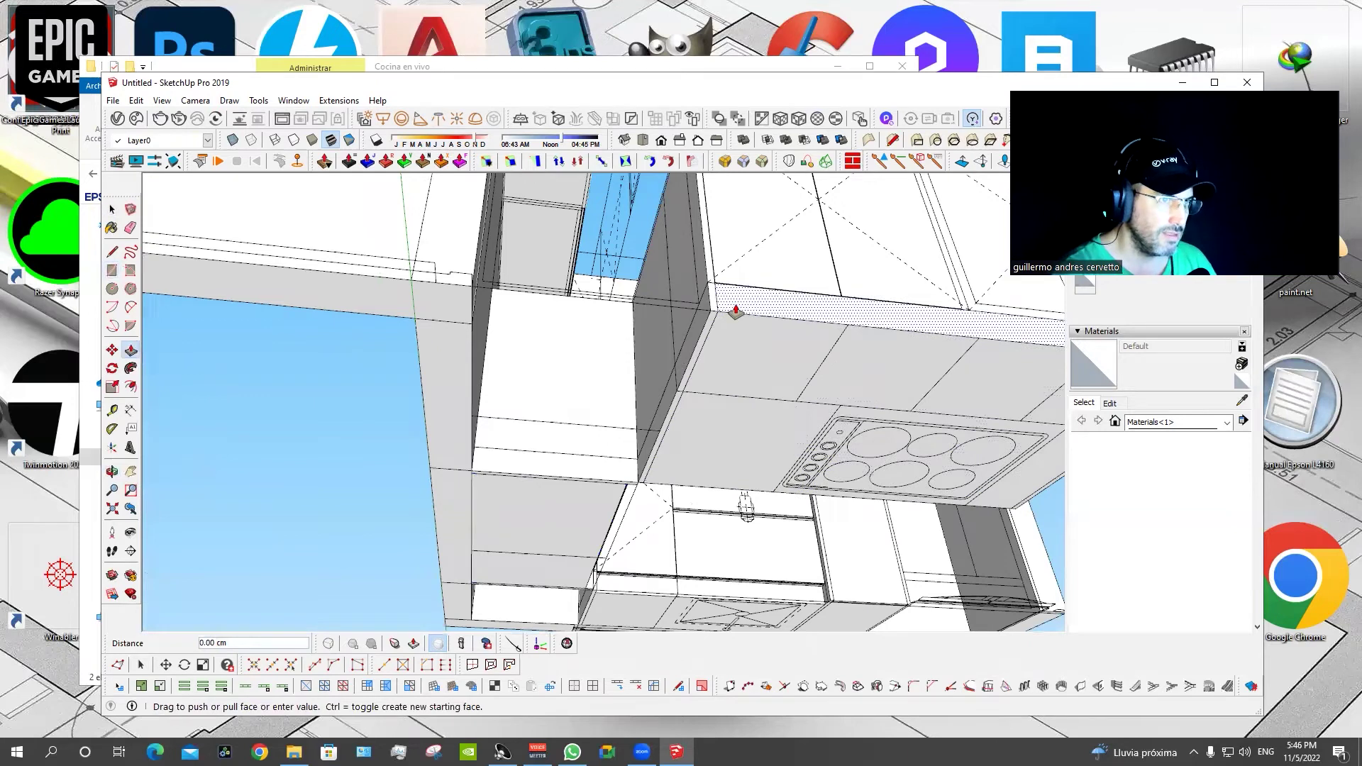
{"action": "type", "text": "4"}
{"action": "key", "text": "Return"}
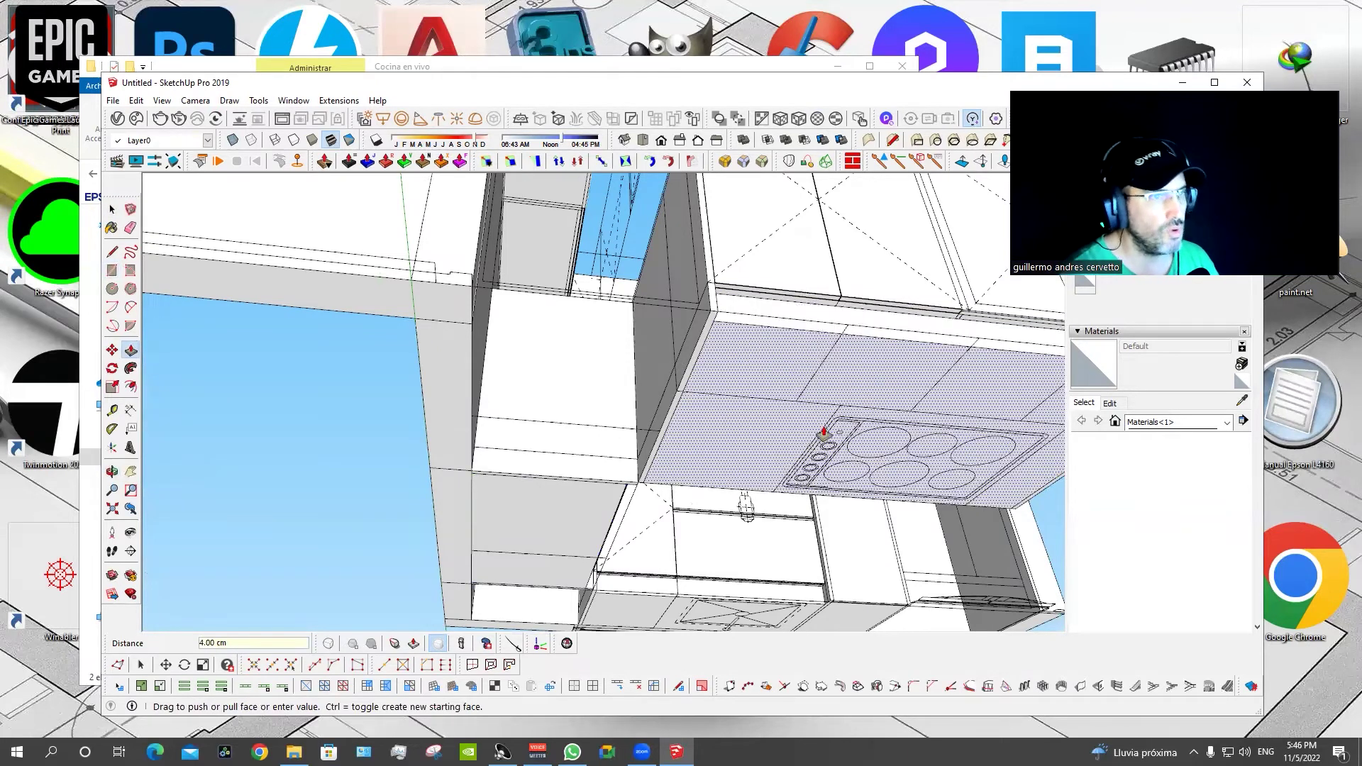
{"action": "middle_click_drag", "start_coordinate": [760, 330], "coordinate": [976, 312]}
{"action": "middle_click_drag", "start_coordinate": [262, 483], "coordinate": [268, 474]}
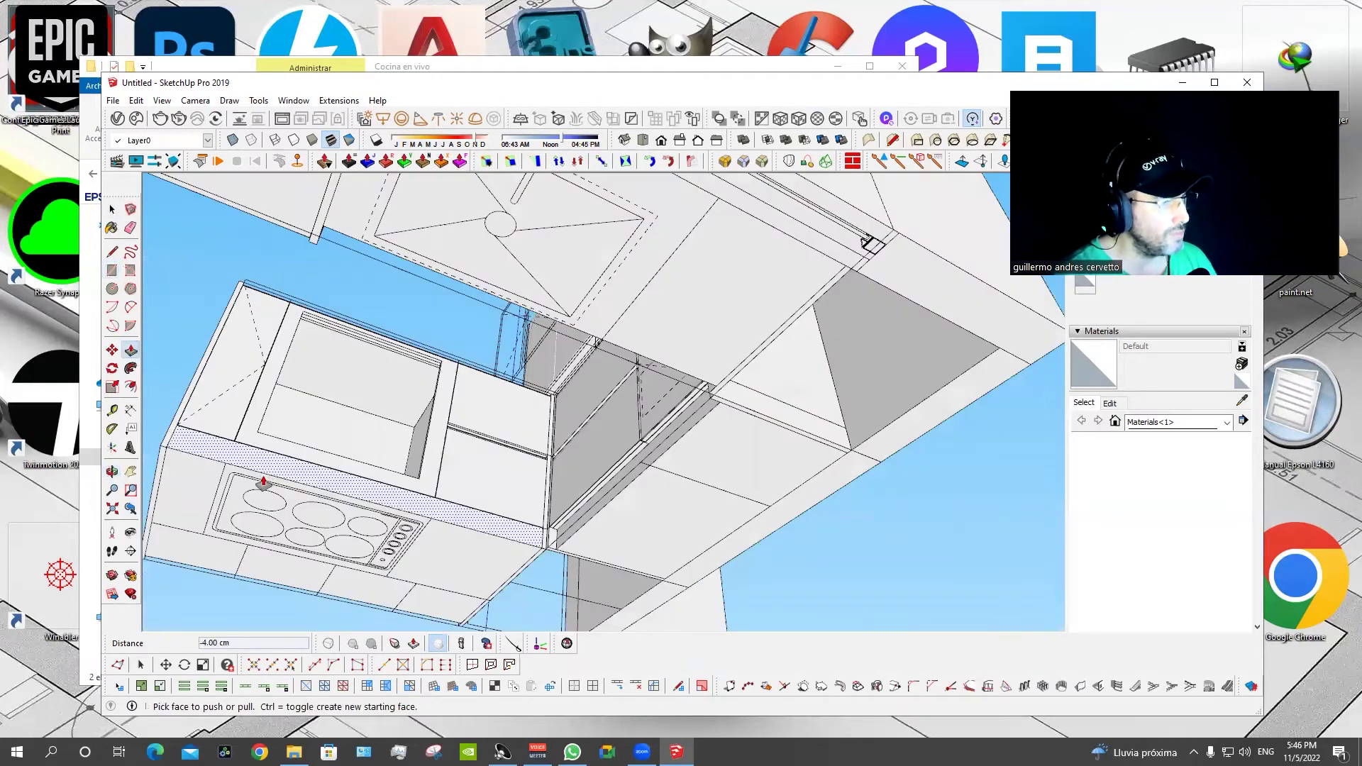
{"action": "key", "text": "space"}
{"action": "left_click", "coordinate": [173, 482]}
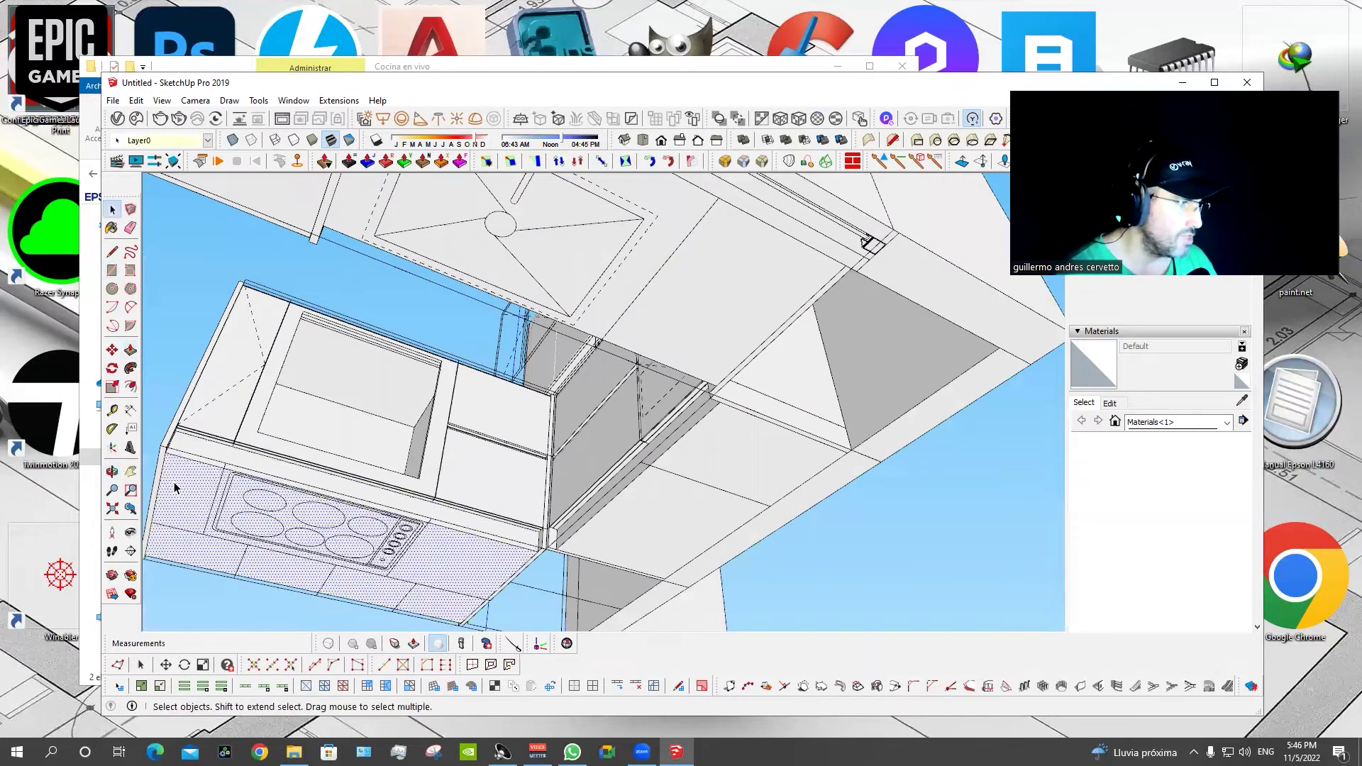
{"action": "mouse_move", "coordinate": [185, 488]}
{"action": "middle_mouse_down"}
{"action": "mouse_move", "coordinate": [846, 511]}
{"action": "mouse_move", "coordinate": [951, 575]}
{"action": "mouse_move", "coordinate": [979, 629]}
{"action": "middle_mouse_up"}
{"action": "mouse_move", "coordinate": [714, 572]}
{"action": "middle_mouse_down"}
{"action": "mouse_move", "coordinate": [816, 548]}
{"action": "mouse_move", "coordinate": [824, 527]}
{"action": "middle_mouse_up"}
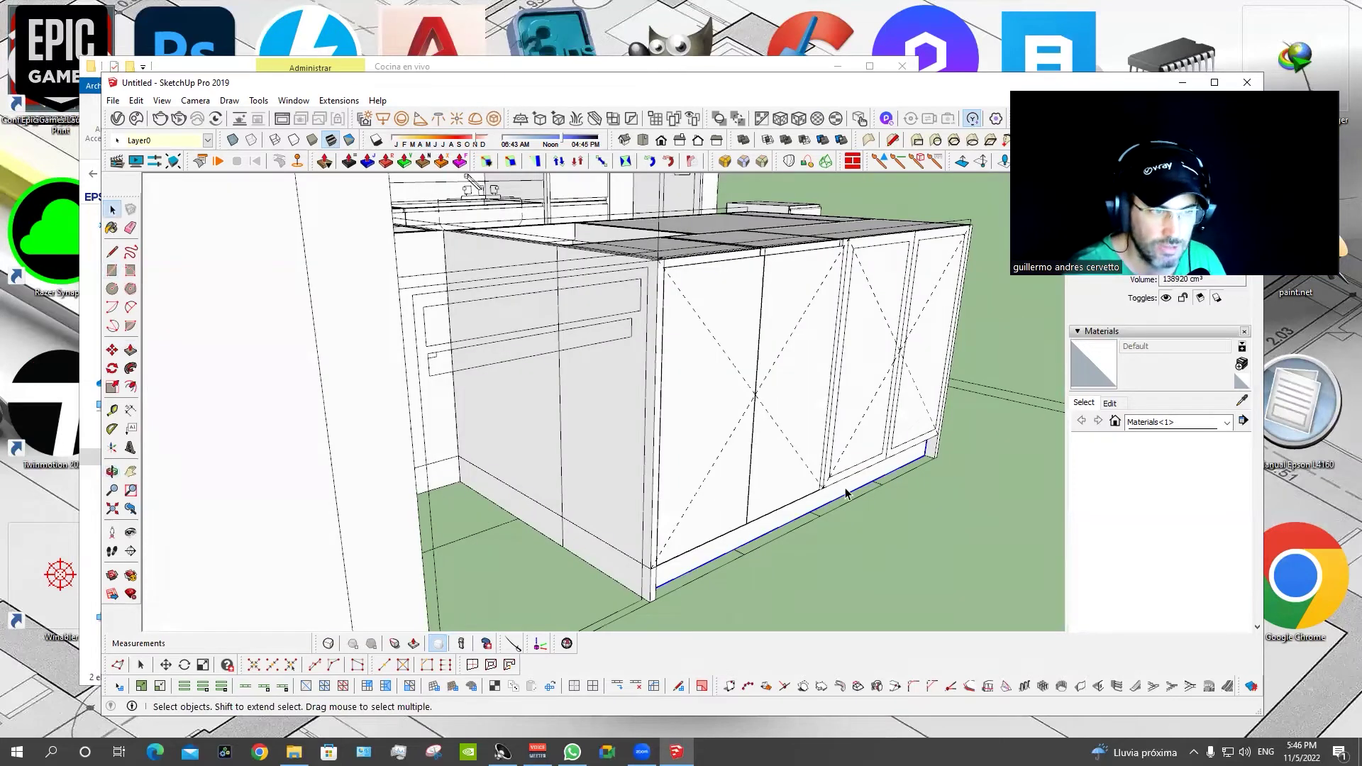
{"action": "mouse_move", "coordinate": [922, 479]}
{"action": "middle_mouse_down"}
{"action": "mouse_move", "coordinate": [623, 228]}
{"action": "mouse_move", "coordinate": [530, 215]}
{"action": "mouse_move", "coordinate": [665, 414]}
{"action": "mouse_move", "coordinate": [556, 336]}
{"action": "middle_mouse_up"}
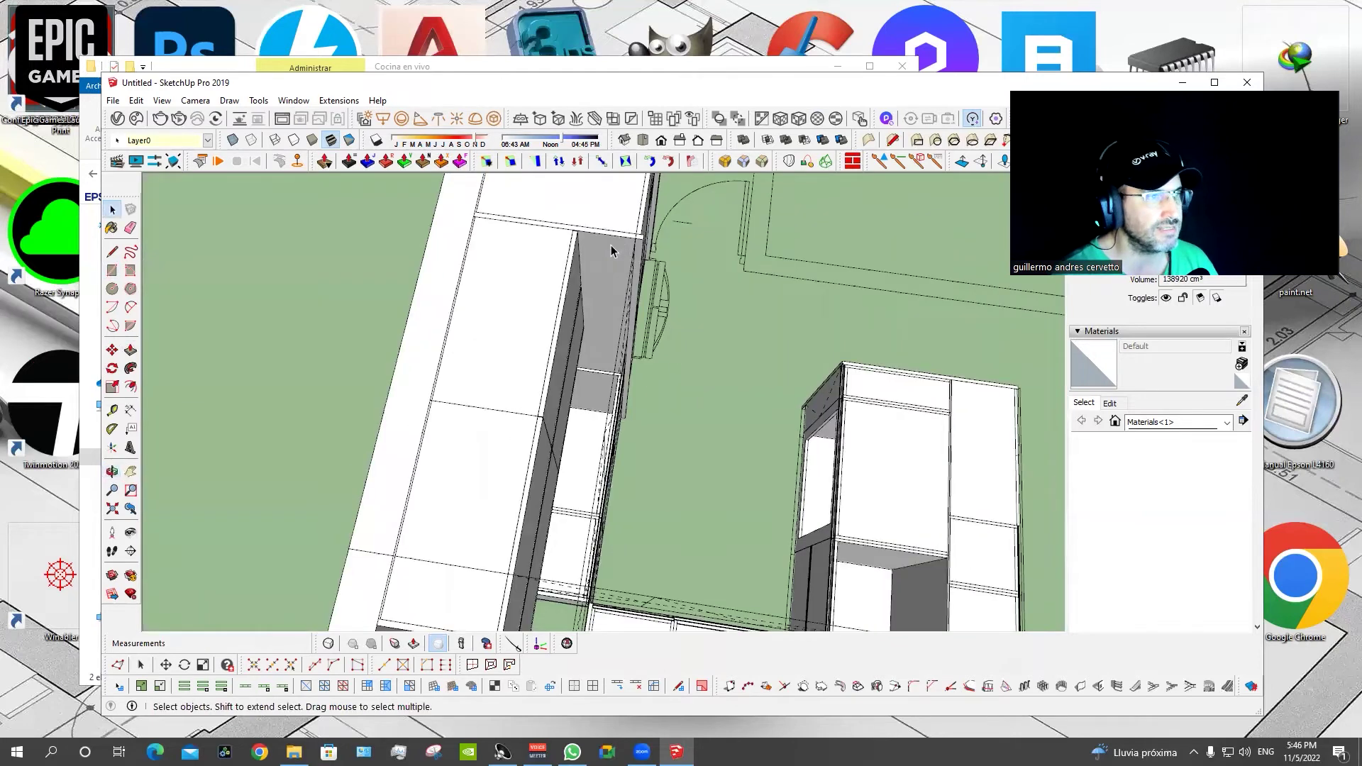
{"action": "middle_click_drag", "start_coordinate": [622, 244], "coordinate": [403, 415]}
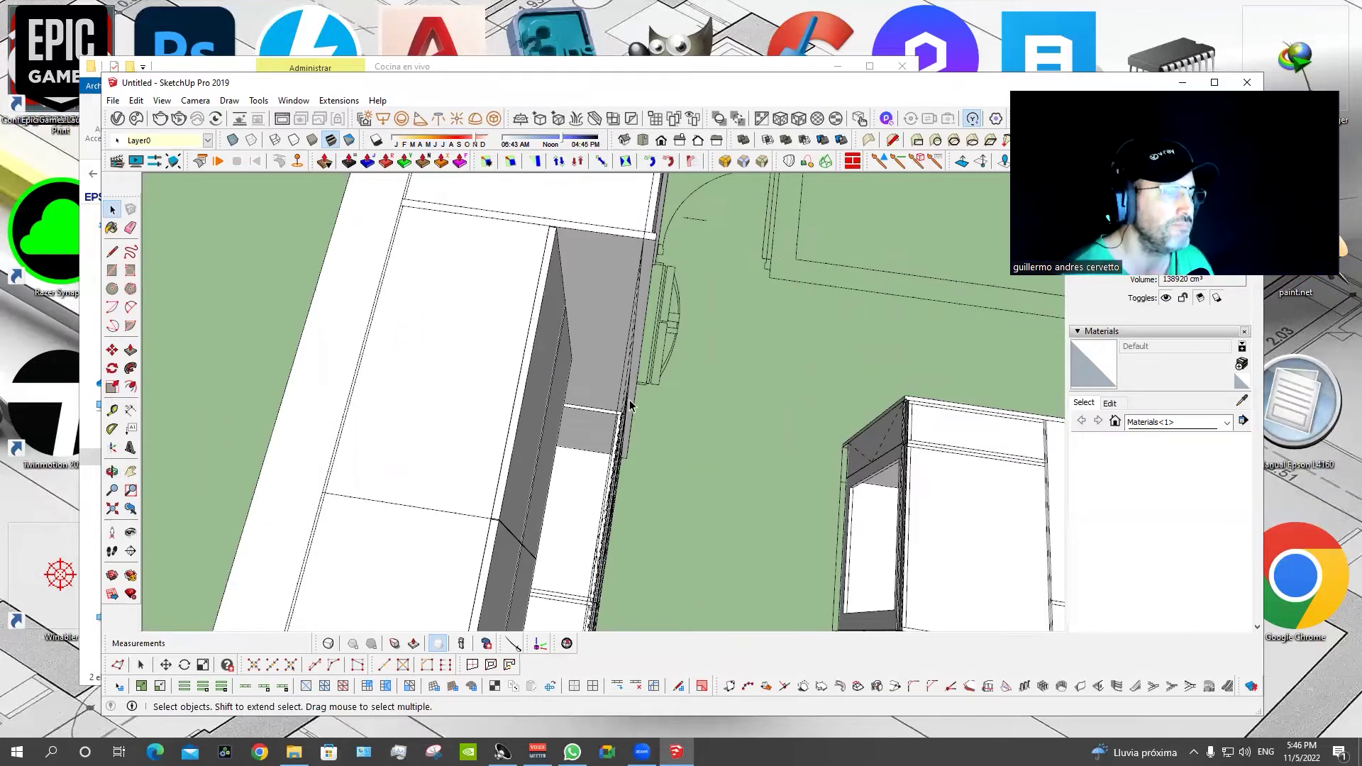
{"action": "middle_click_drag", "start_coordinate": [630, 406], "coordinate": [254, 140]}
{"action": "mouse_move", "coordinate": [289, 203]}
{"action": "middle_mouse_down", "text": "shift"}
{"action": "mouse_move", "coordinate": [295, 214]}
{"action": "mouse_move", "coordinate": [576, 219]}
{"action": "middle_mouse_up", "text": "shift"}
{"action": "mouse_move", "coordinate": [585, 295]}
{"action": "middle_mouse_down"}
{"action": "mouse_move", "coordinate": [462, 389]}
{"action": "mouse_move", "coordinate": [639, 265]}
{"action": "middle_mouse_up"}
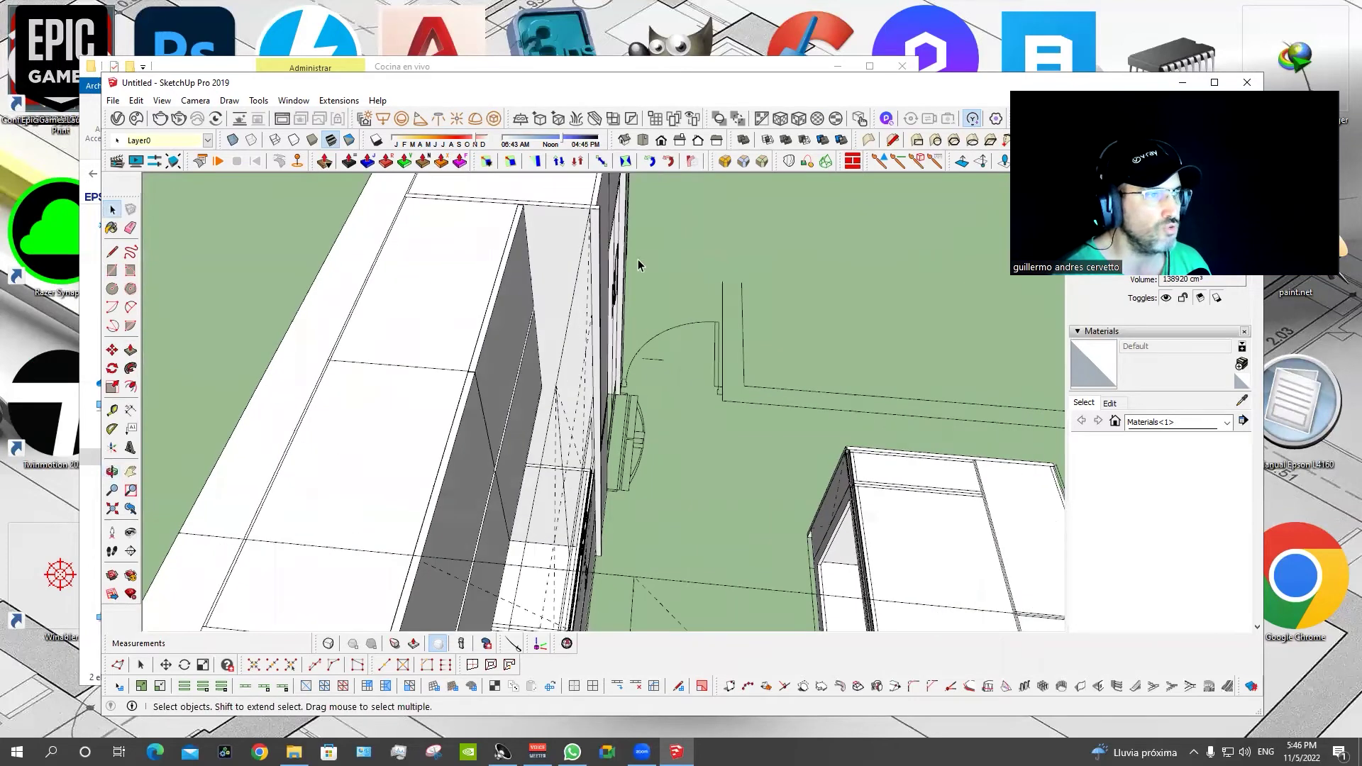
{"action": "mouse_move", "coordinate": [532, 460]}
{"action": "middle_mouse_down"}
{"action": "mouse_move", "coordinate": [377, 423]}
{"action": "mouse_move", "coordinate": [1146, 641]}
{"action": "middle_mouse_up"}
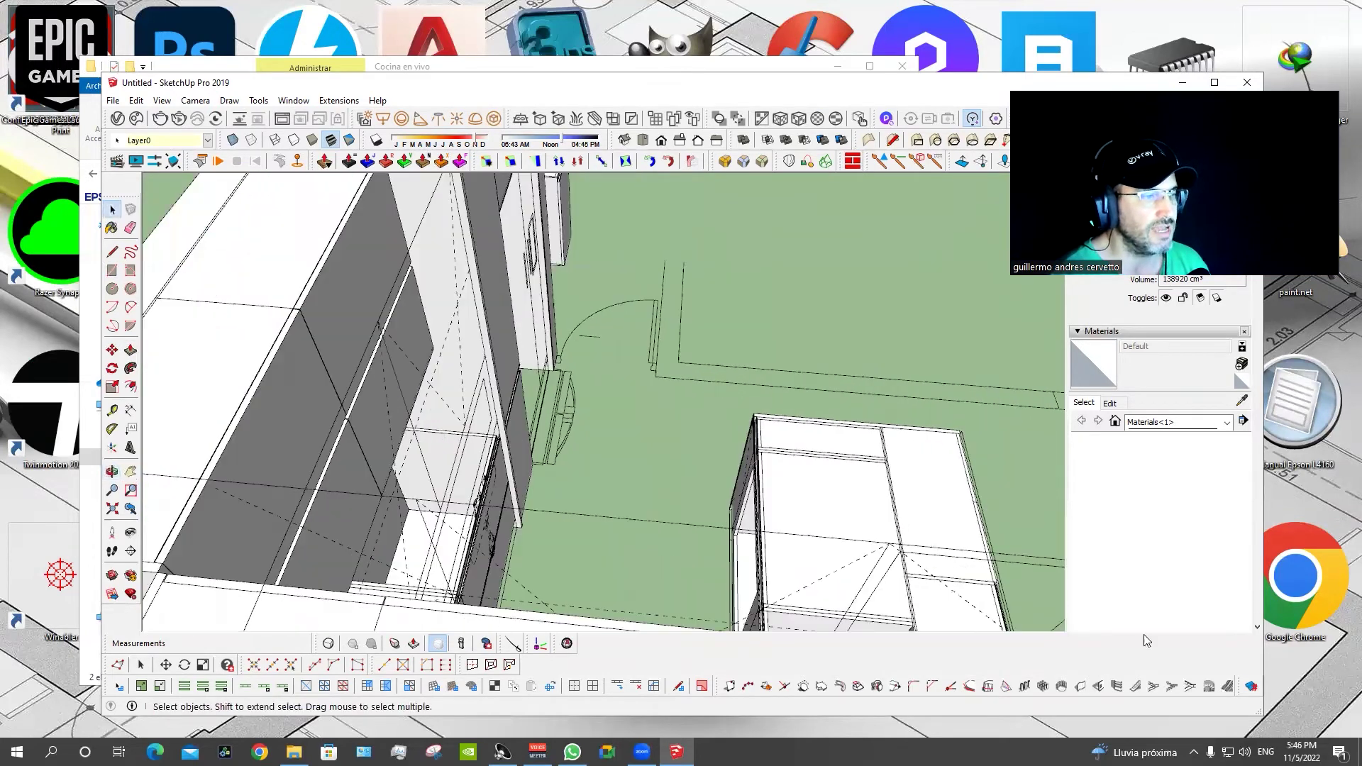
{"action": "mouse_move", "coordinate": [428, 386]}
{"action": "middle_mouse_down"}
{"action": "mouse_move", "coordinate": [546, 390]}
{"action": "mouse_move", "coordinate": [579, 239]}
{"action": "middle_mouse_up"}
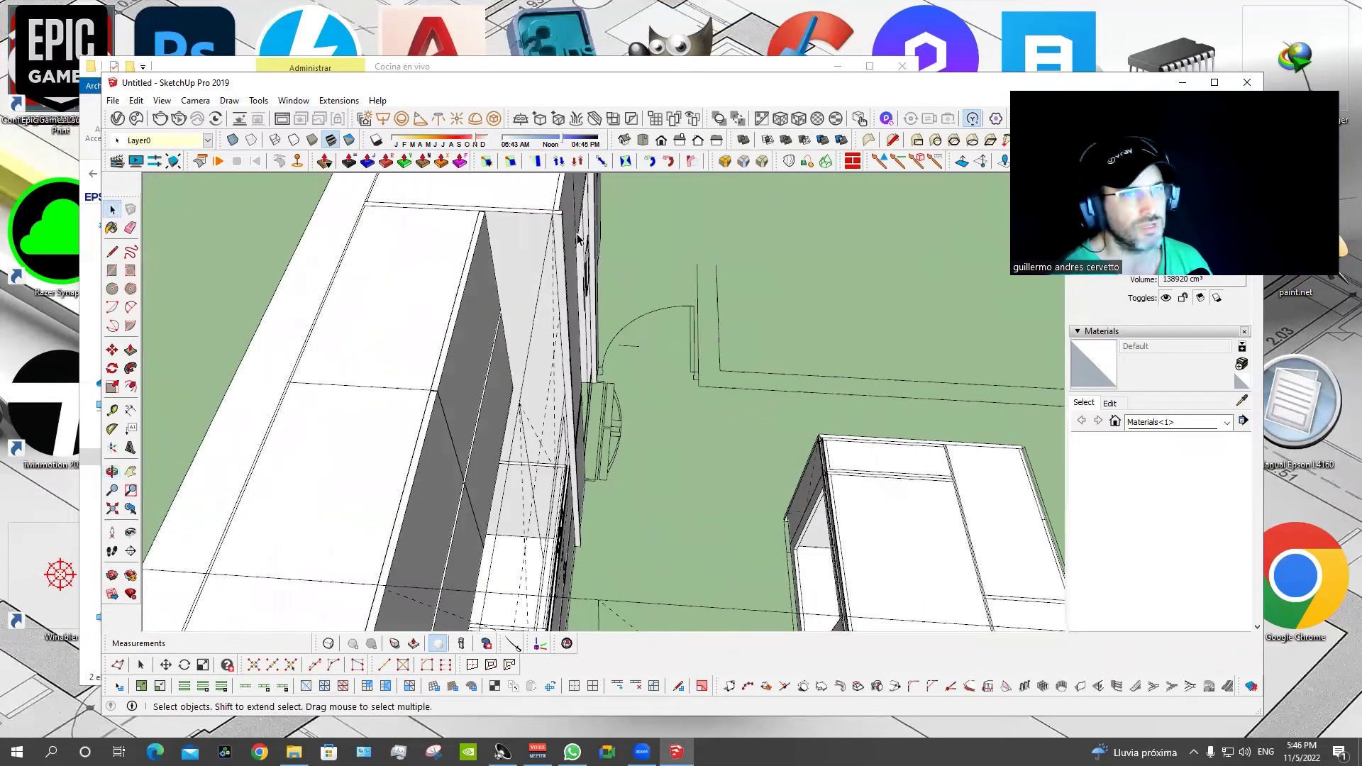
{"action": "mouse_move", "coordinate": [516, 276]}
{"action": "middle_mouse_down"}
{"action": "mouse_move", "coordinate": [623, 245]}
{"action": "mouse_move", "coordinate": [206, 227]}
{"action": "mouse_move", "coordinate": [426, 355]}
{"action": "mouse_move", "coordinate": [504, 213]}
{"action": "mouse_move", "coordinate": [705, 244]}
{"action": "mouse_move", "coordinate": [739, 228]}
{"action": "middle_mouse_up"}
{"action": "mouse_move", "coordinate": [739, 228]}
{"action": "left_mouse_down"}
{"action": "mouse_move", "coordinate": [624, 219]}
{"action": "mouse_move", "coordinate": [917, 195]}
{"action": "left_mouse_up"}
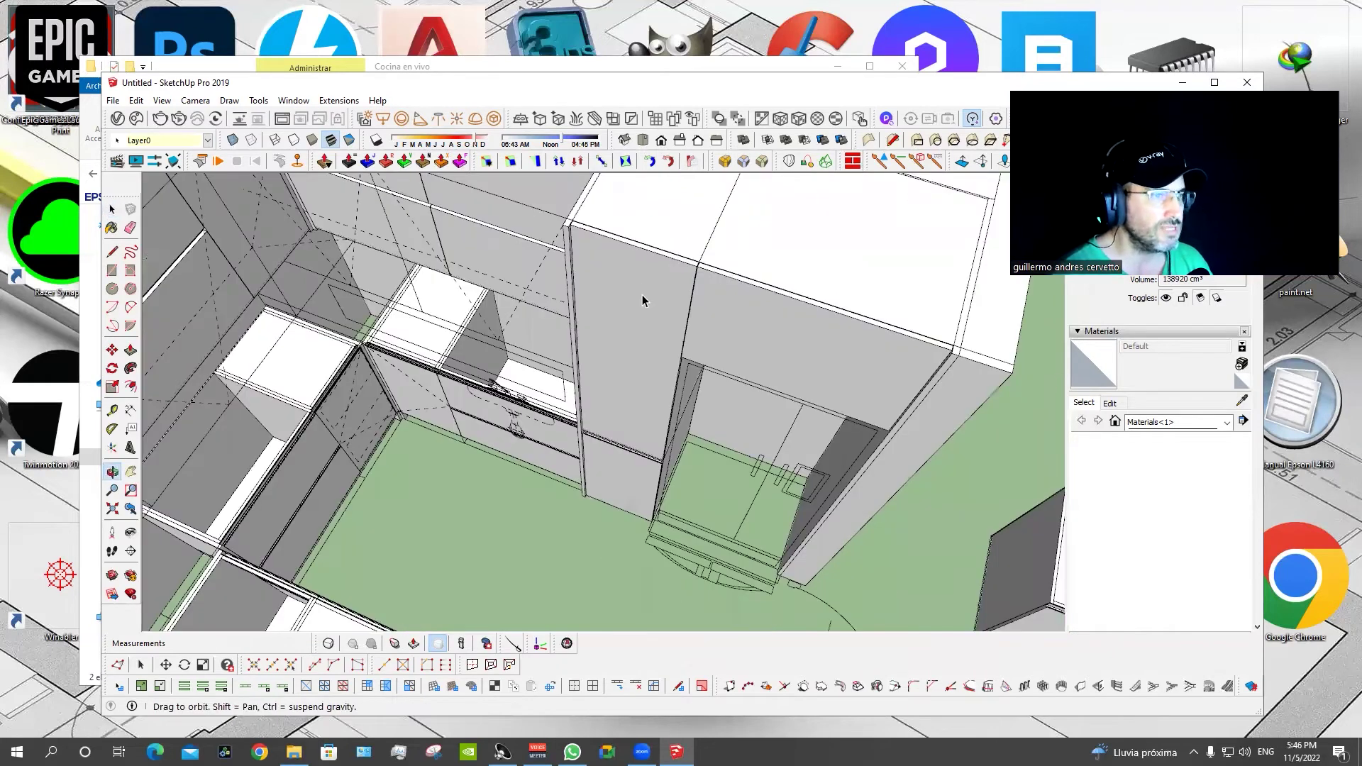
{"action": "scroll", "coordinate": [632, 483], "scroll_direction": "down", "scroll_amount": 3}
Scale the tall fridge cabinet's side panels thinner along the green axis.
{"action": "left_click", "coordinate": [632, 483]}
{"action": "scroll", "coordinate": [633, 483], "scroll_direction": "down", "scroll_amount": 2}
{"action": "scroll", "coordinate": [735, 343], "scroll_direction": "down", "scroll_amount": 2}
{"action": "key", "text": "s"}
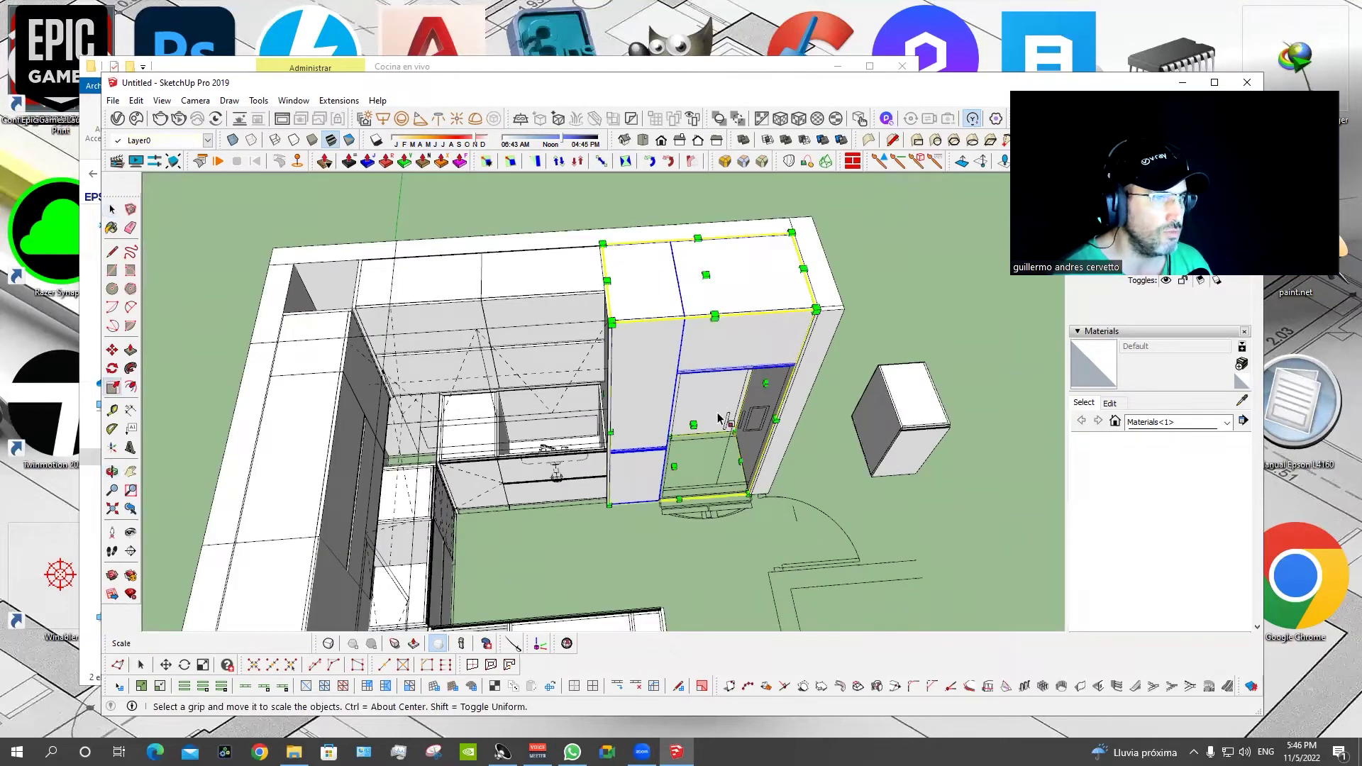
{"action": "left_click", "coordinate": [693, 425]}
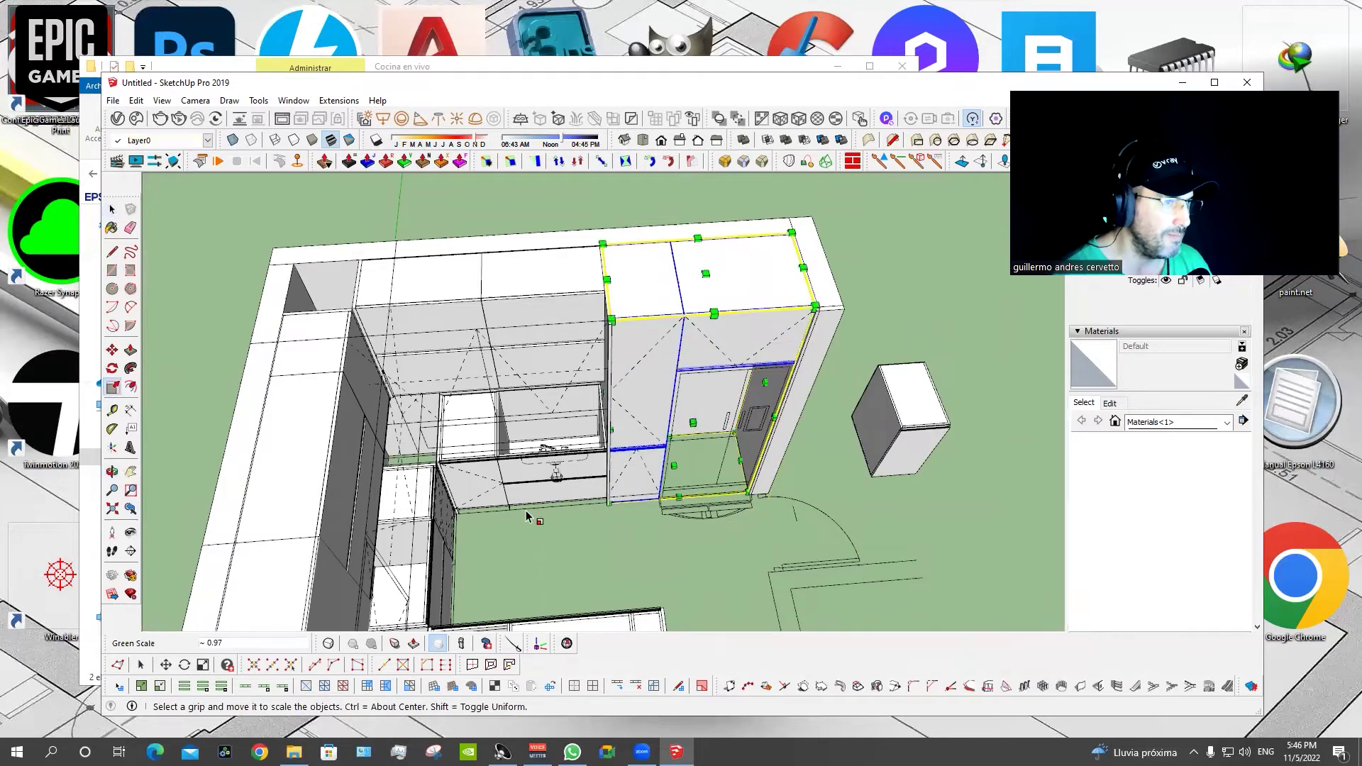
{"action": "left_click", "coordinate": [527, 516]}
{"action": "scroll", "coordinate": [609, 497], "scroll_direction": "up", "scroll_amount": 2}
{"action": "scroll", "coordinate": [610, 511], "scroll_direction": "up", "scroll_amount": 3}
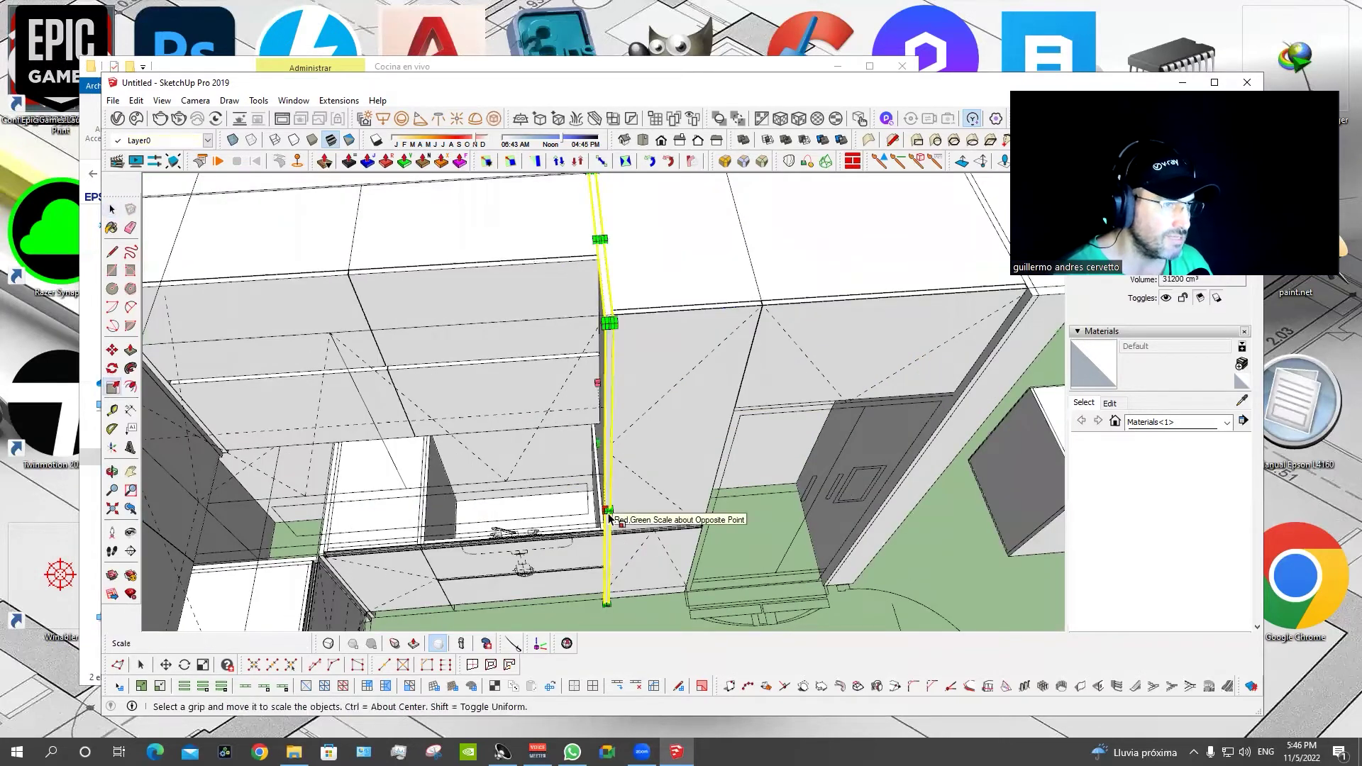
{"action": "left_click", "coordinate": [609, 508]}
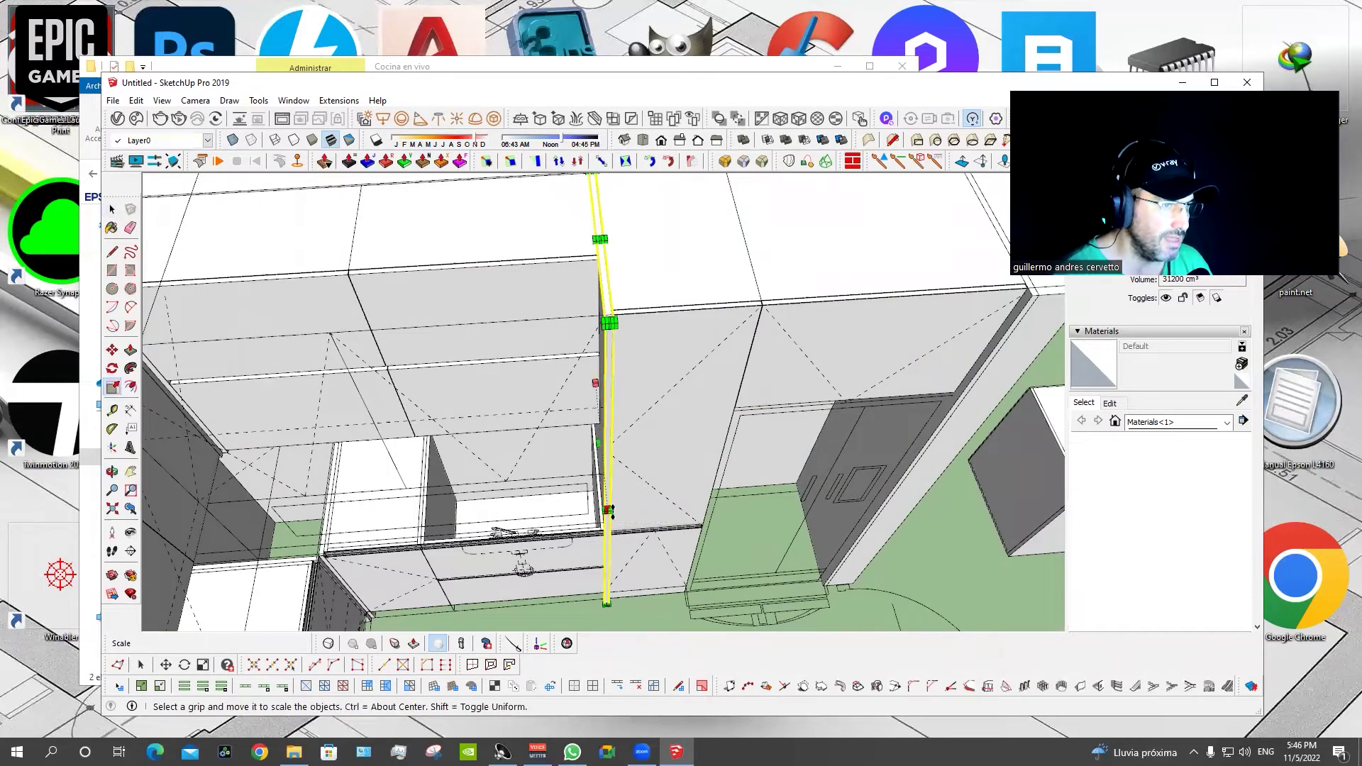
{"action": "left_click", "coordinate": [485, 608]}
Move the thin vertical strip by the upper cabinet into its new position.
{"action": "mouse_move", "coordinate": [735, 529]}
{"action": "middle_mouse_down"}
{"action": "mouse_move", "coordinate": [654, 417]}
{"action": "mouse_move", "coordinate": [579, 371]}
{"action": "mouse_move", "coordinate": [597, 334]}
{"action": "mouse_move", "coordinate": [628, 368]}
{"action": "middle_mouse_up"}
{"action": "mouse_move", "coordinate": [584, 295]}
{"action": "middle_mouse_down"}
{"action": "mouse_move", "coordinate": [737, 222]}
{"action": "mouse_move", "coordinate": [740, 283]}
{"action": "mouse_move", "coordinate": [752, 236]}
{"action": "middle_mouse_up"}
{"action": "left_click", "coordinate": [740, 225]}
{"action": "left_click", "coordinate": [755, 259]}
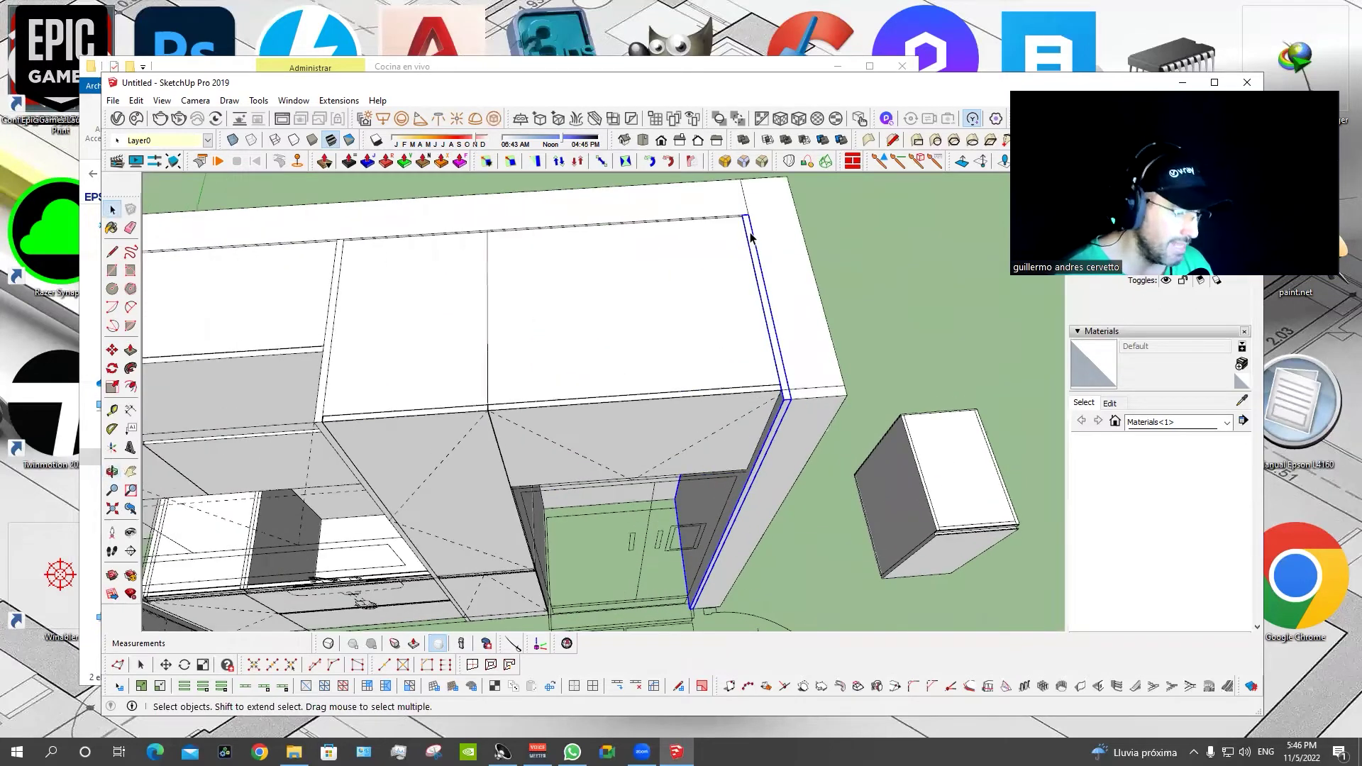
{"action": "scroll", "coordinate": [745, 221], "scroll_direction": "up", "scroll_amount": 2}
{"action": "key", "text": "m"}
{"action": "scroll", "coordinate": [741, 210], "scroll_direction": "up", "scroll_amount": 3}
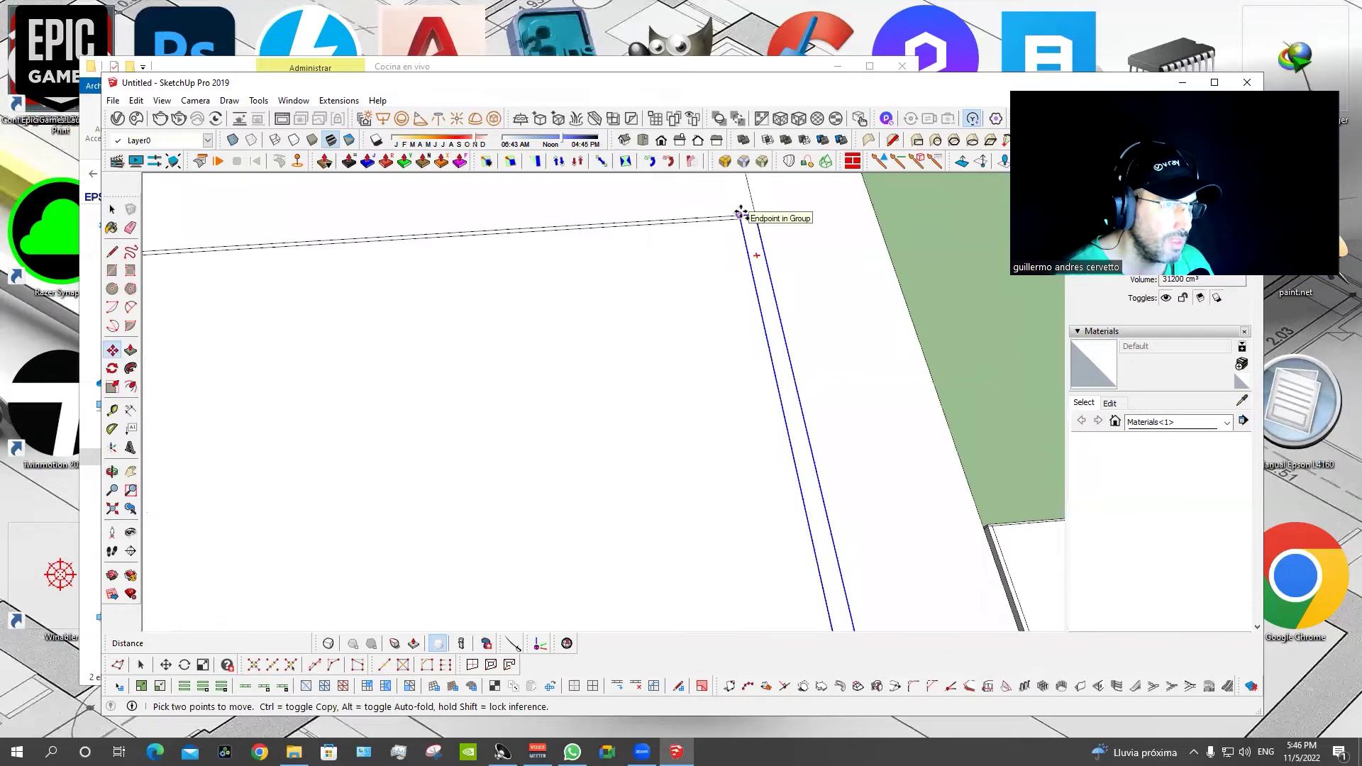
{"action": "left_click", "coordinate": [740, 213]}
{"action": "scroll", "coordinate": [741, 213], "scroll_direction": "down", "scroll_amount": 4}
{"action": "scroll", "coordinate": [393, 234], "scroll_direction": "up", "scroll_amount": 4}
{"action": "left_click", "coordinate": [394, 234]}
{"action": "scroll", "coordinate": [624, 310], "scroll_direction": "down", "scroll_amount": 5}
Rescale the strip beside the fridge niche to fit the cabinet's right edge and slim it.
{"action": "middle_click_drag", "start_coordinate": [626, 289], "coordinate": [624, 454]}
{"action": "mouse_move", "coordinate": [565, 421]}
{"action": "middle_mouse_down"}
{"action": "mouse_move", "coordinate": [557, 362]}
{"action": "mouse_move", "coordinate": [547, 475]}
{"action": "middle_mouse_up"}
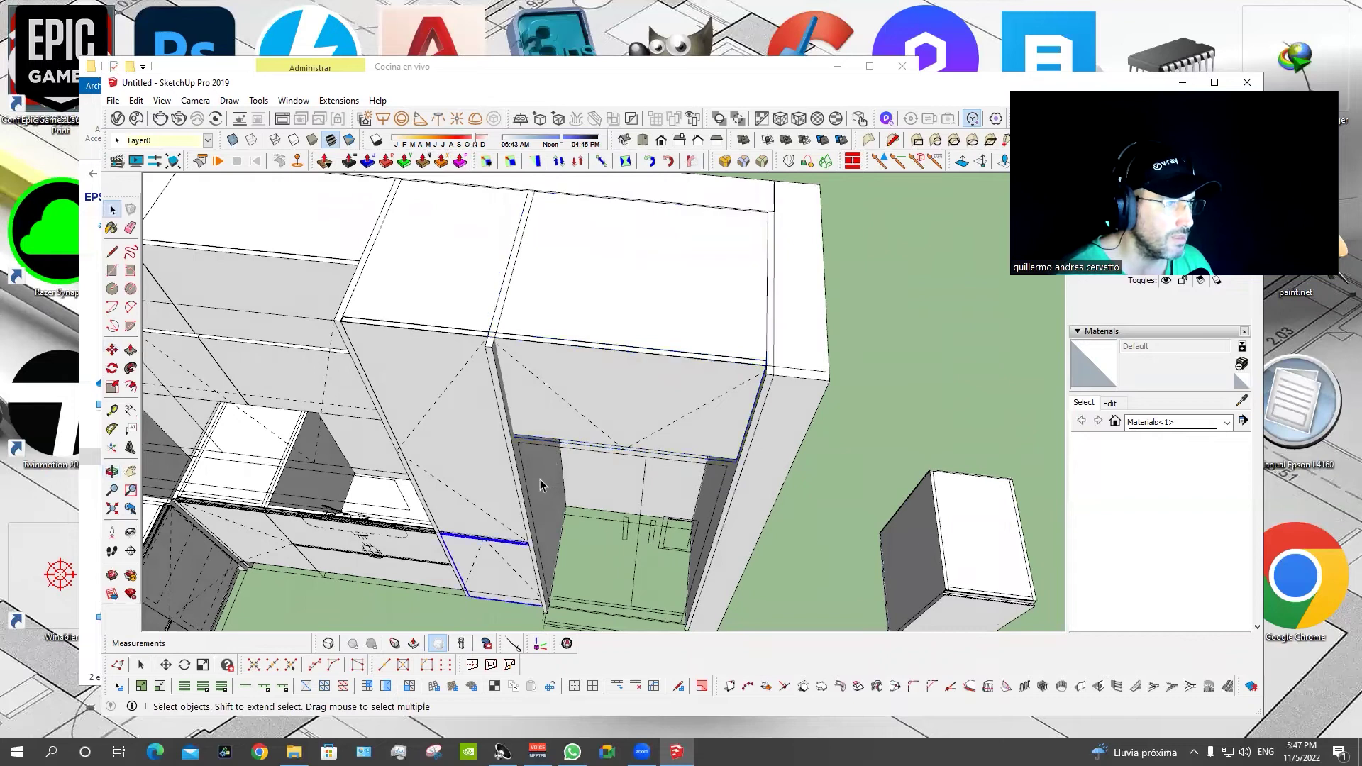
{"action": "left_click", "coordinate": [519, 474]}
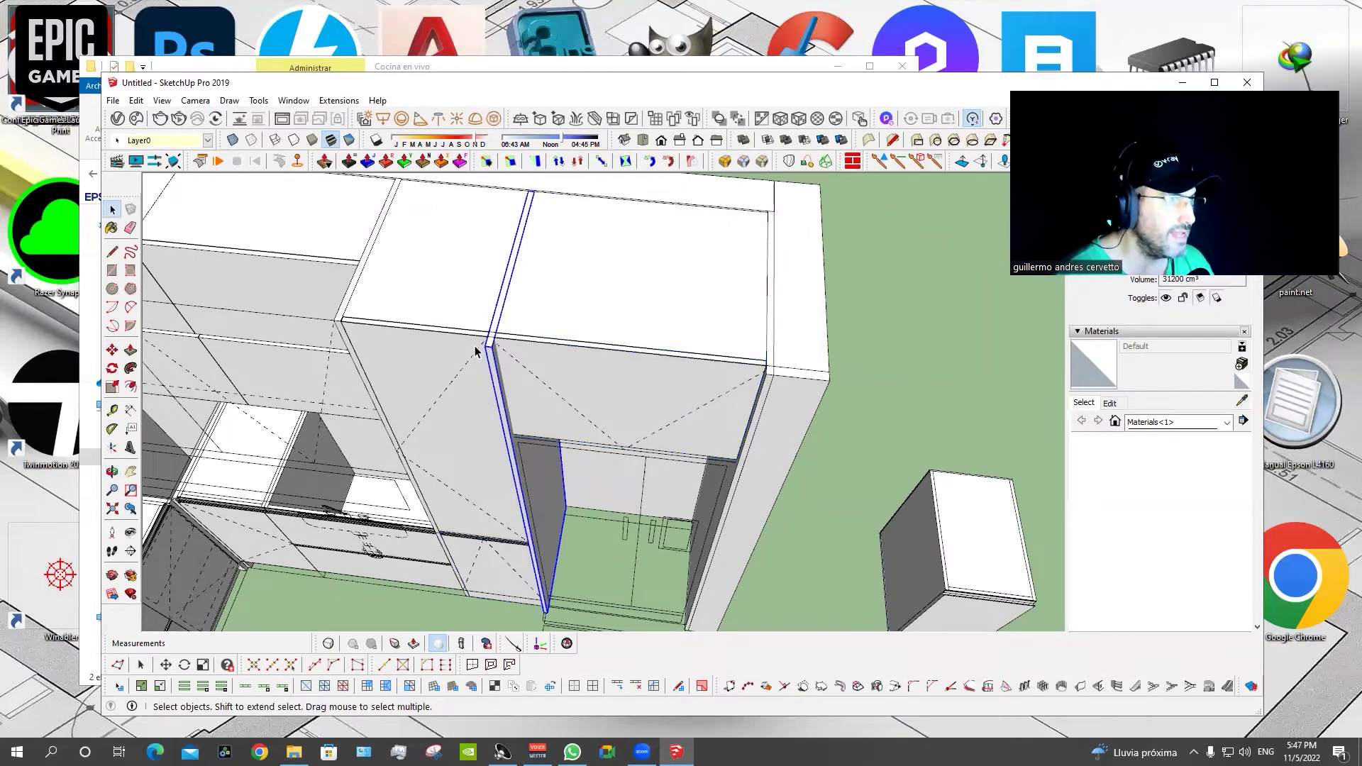
{"action": "key", "text": "m"}
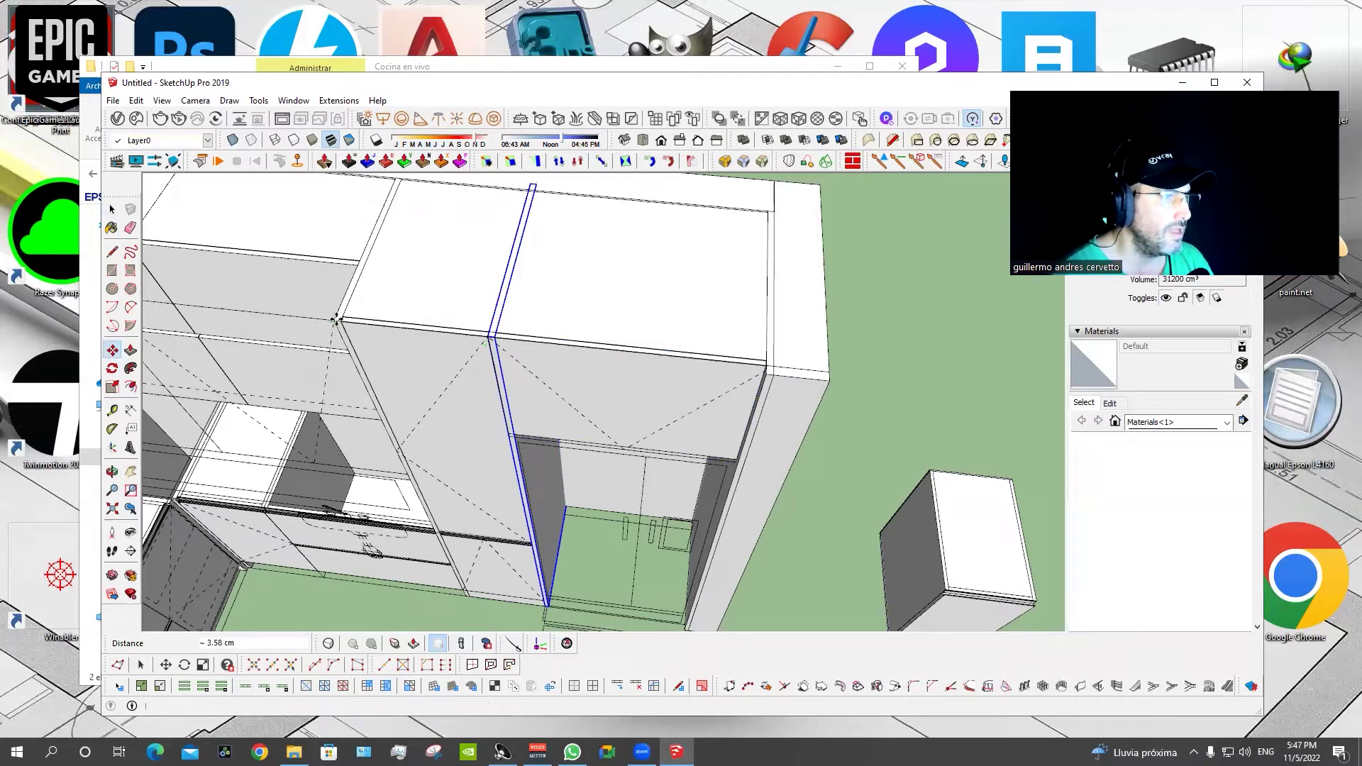
{"action": "key", "text": "s"}
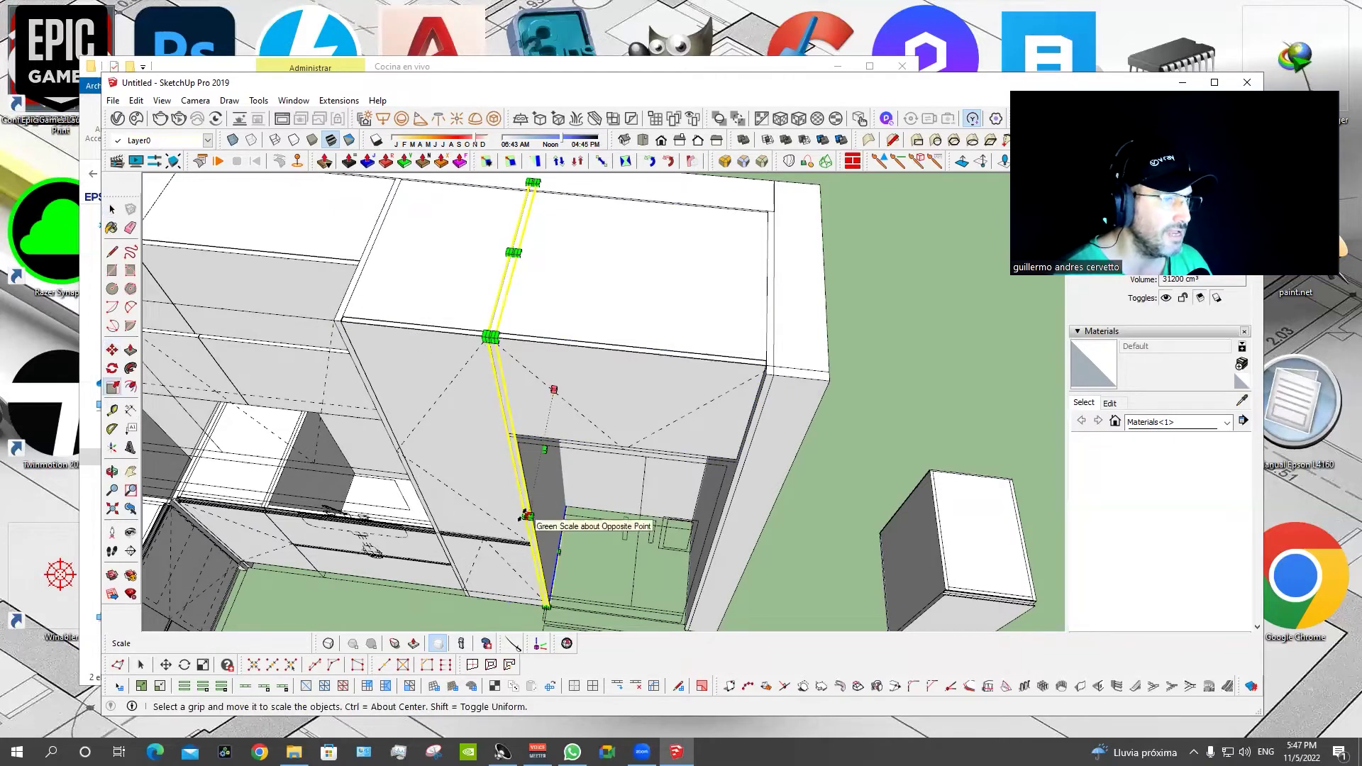
{"action": "left_click_drag", "start_coordinate": [552, 391], "coordinate": [561, 423]}
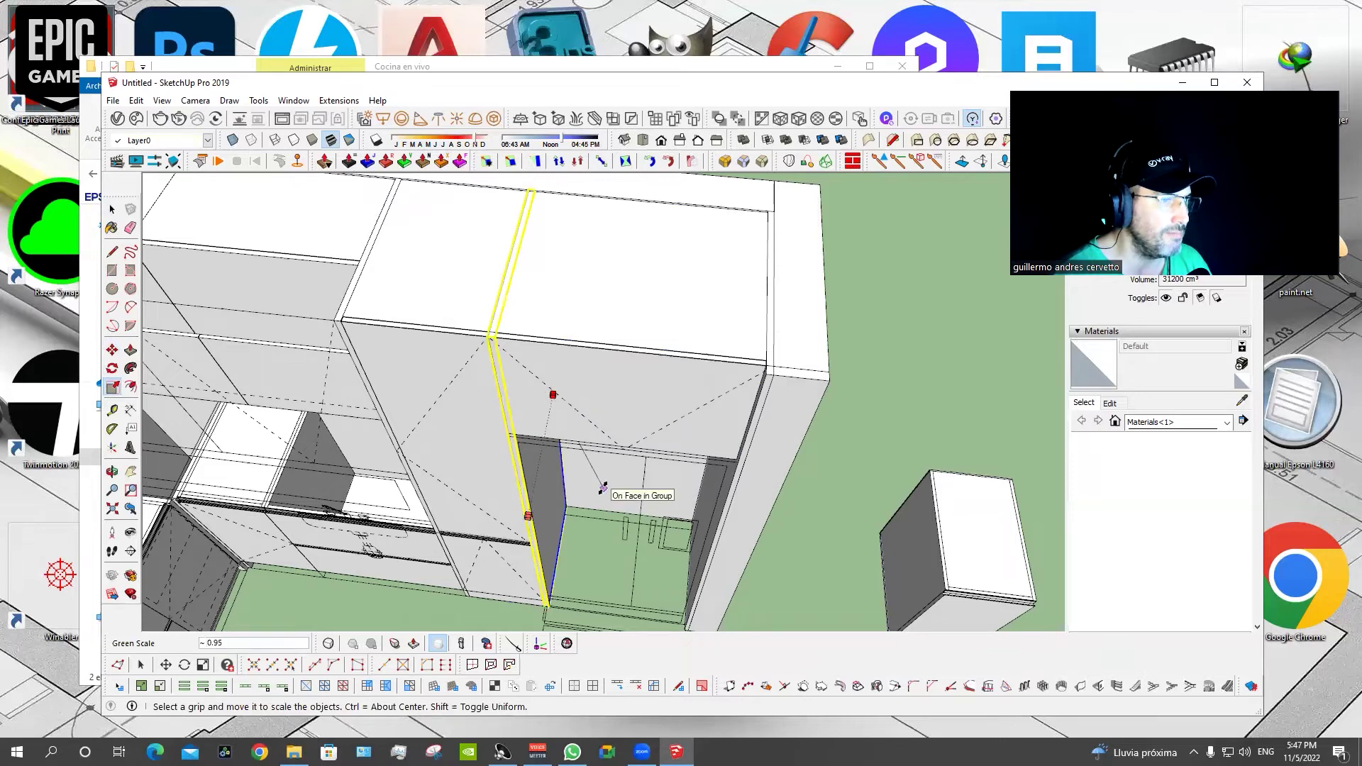
{"action": "left_click_drag", "start_coordinate": [603, 489], "coordinate": [725, 520]}
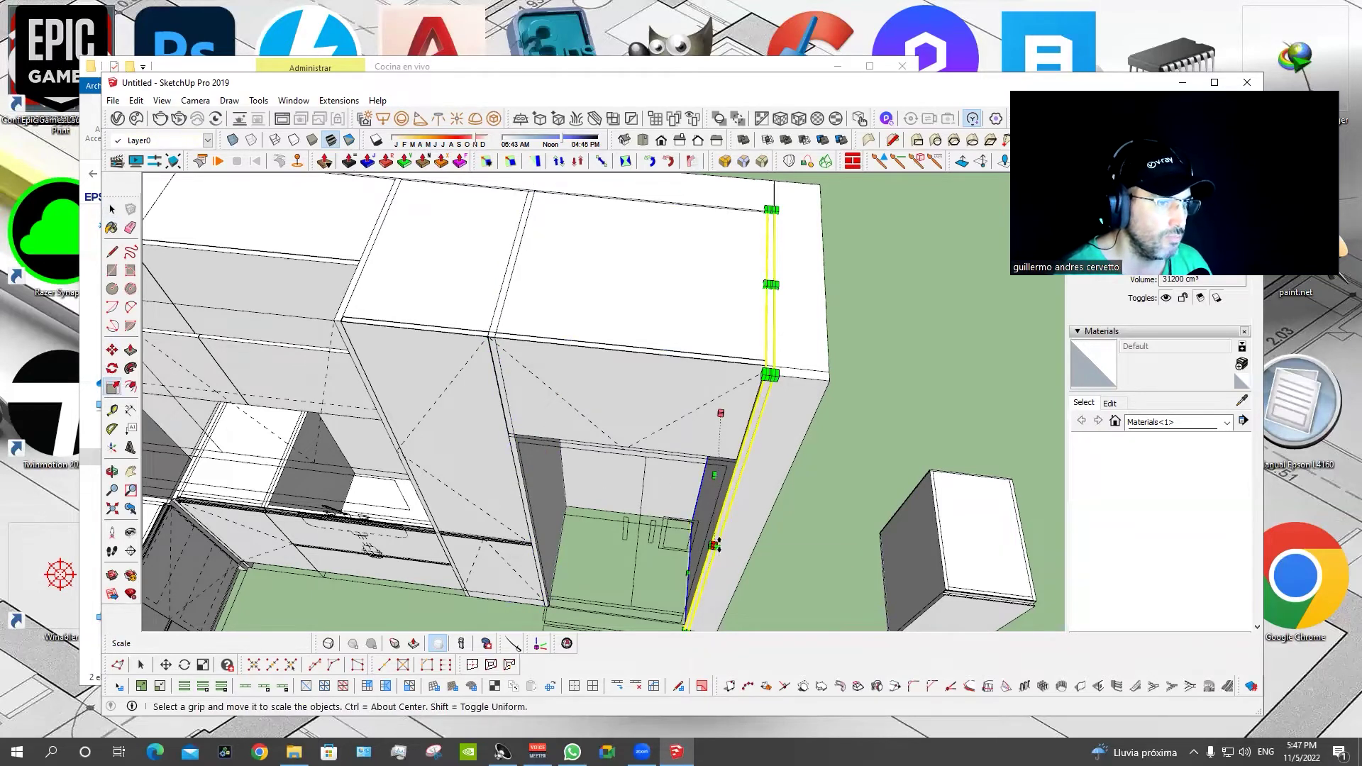
{"action": "left_click", "coordinate": [719, 550]}
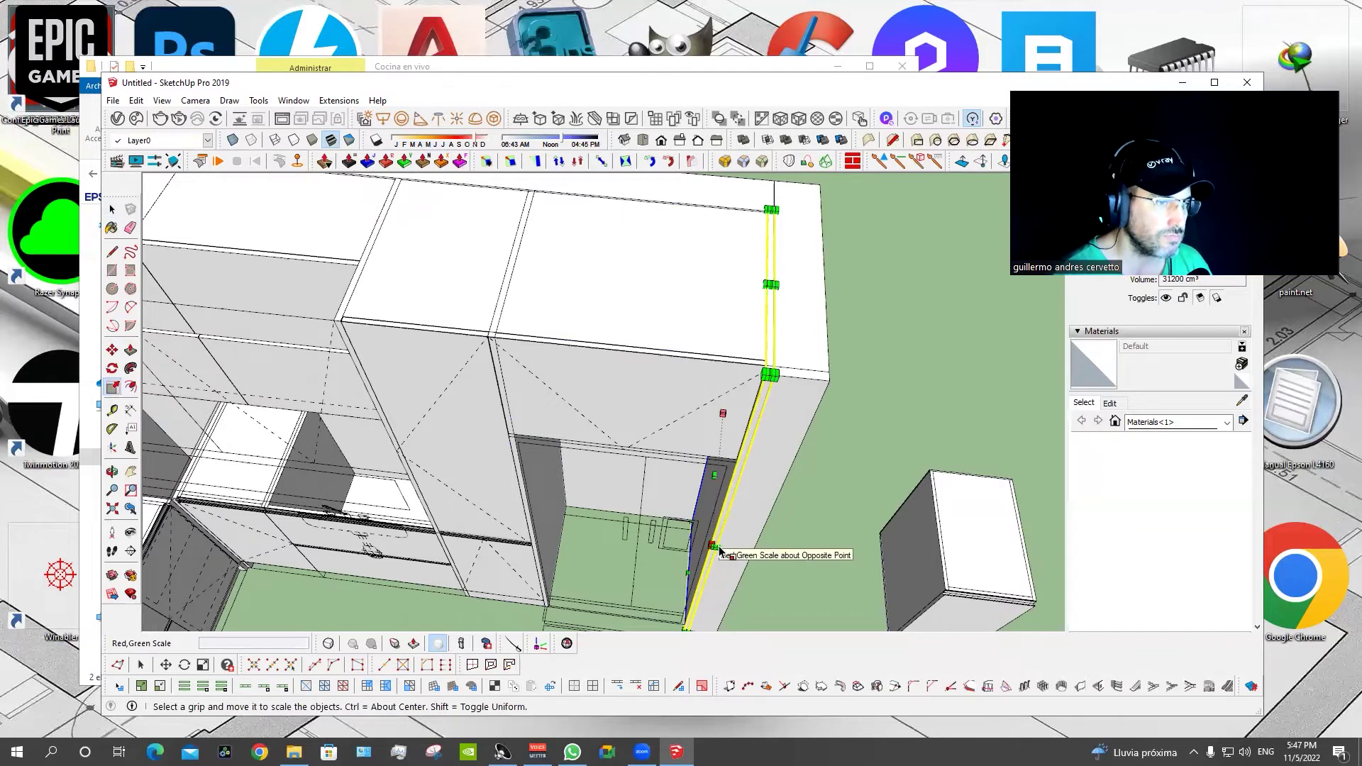
{"action": "left_click", "coordinate": [714, 542]}
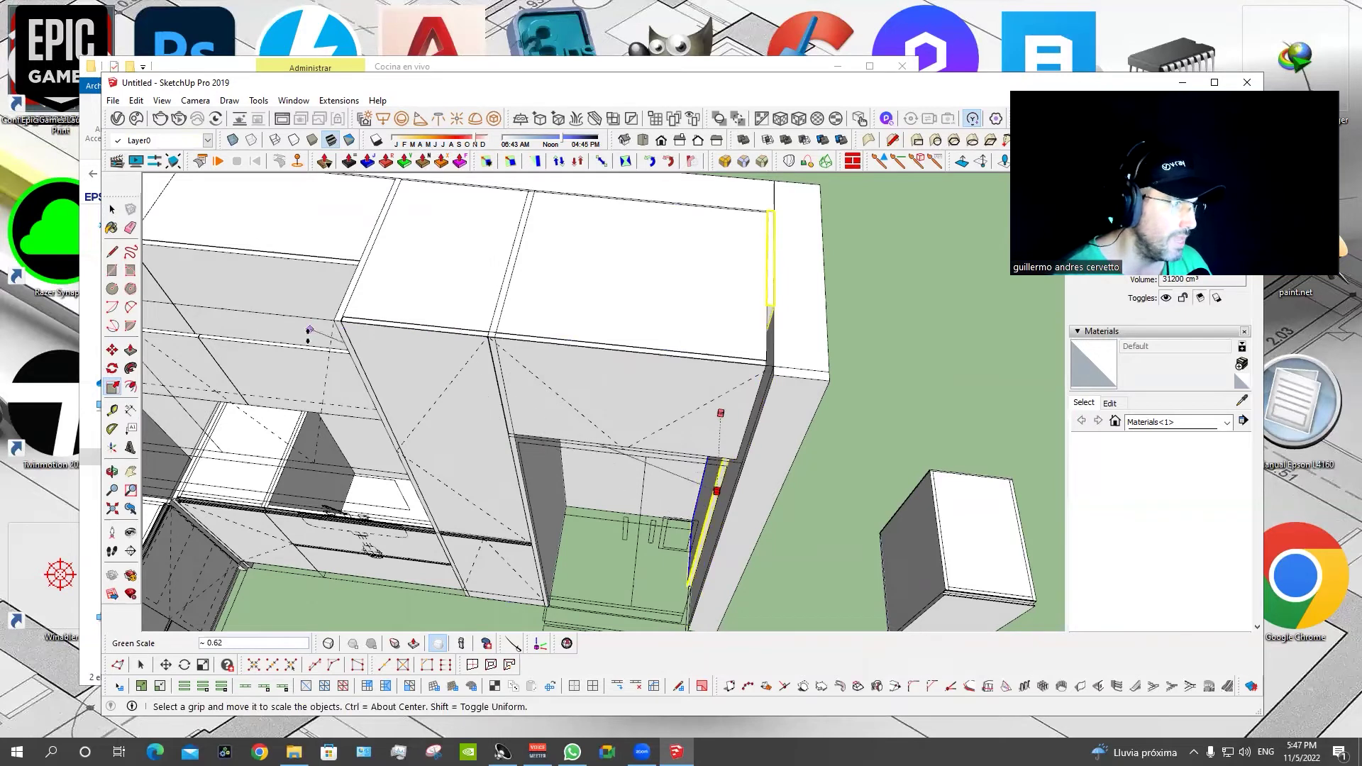
Select the upper cabinet above the fridge niche for scaling, with X-ray view on.
{"action": "key", "text": "space"}
{"action": "left_click", "coordinate": [647, 317]}
{"action": "key", "text": "s"}
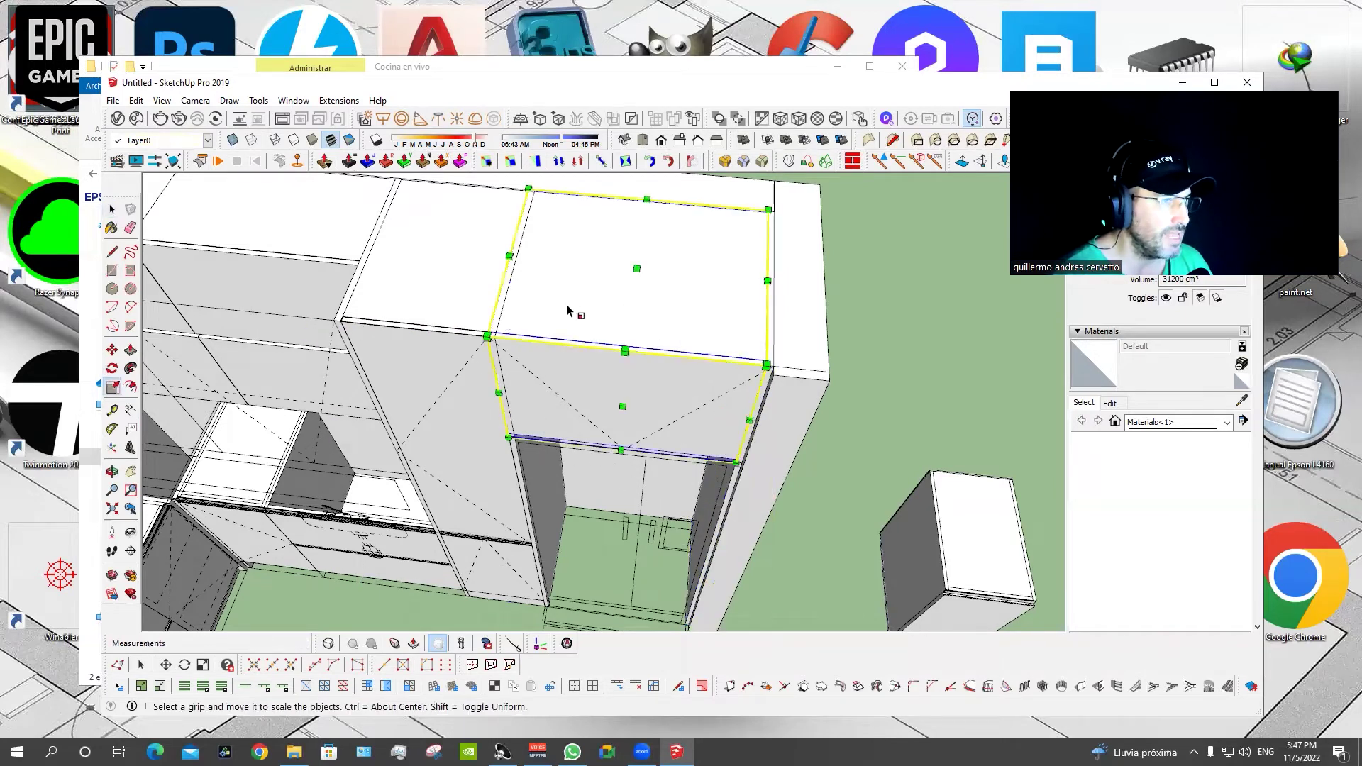
{"action": "key", "text": "alt+r"}
{"action": "key", "text": "alt+r"}
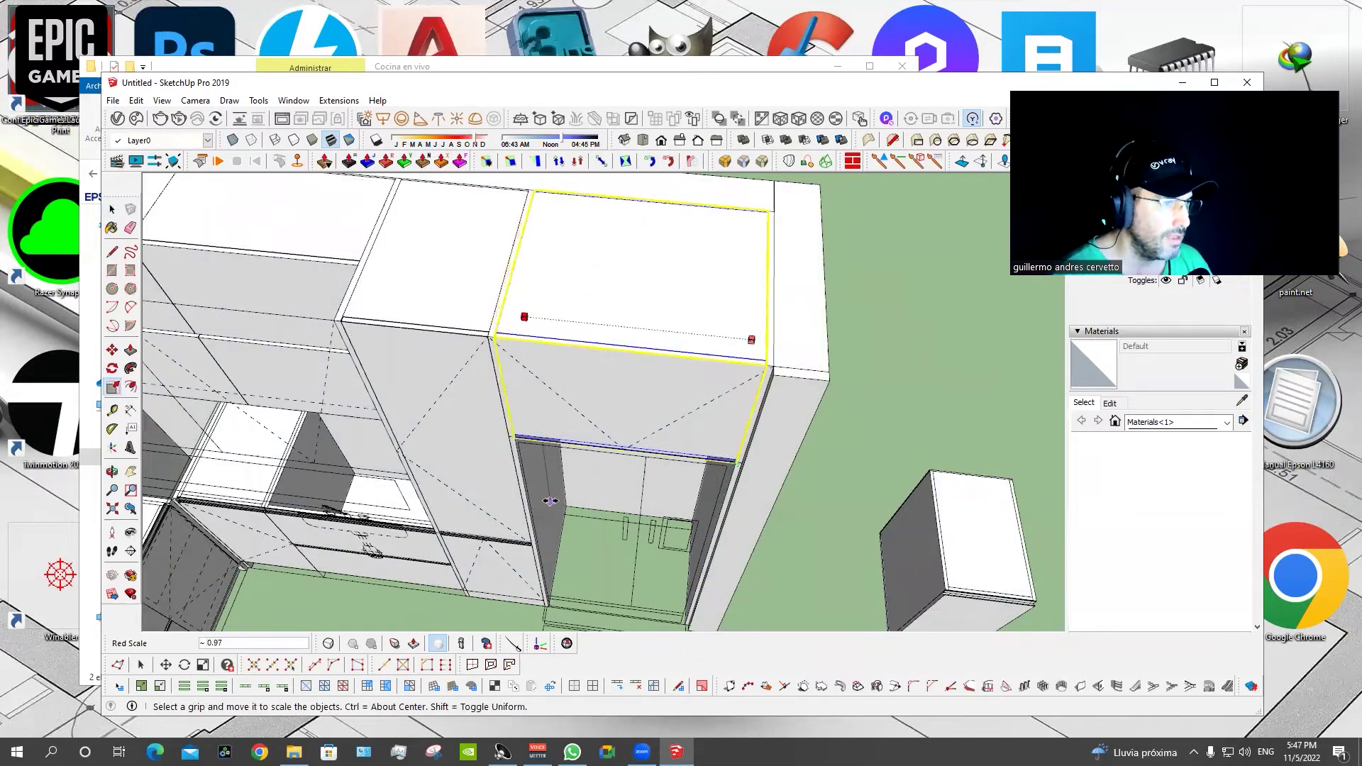
Delete the small stray cabinet box standing apart to the right of the kitchen.
{"action": "middle_click_drag", "start_coordinate": [529, 317], "coordinate": [634, 357]}
{"action": "scroll", "coordinate": [633, 357], "scroll_direction": "up", "scroll_amount": 1}
{"action": "scroll", "coordinate": [610, 384], "scroll_direction": "up", "scroll_amount": 2}
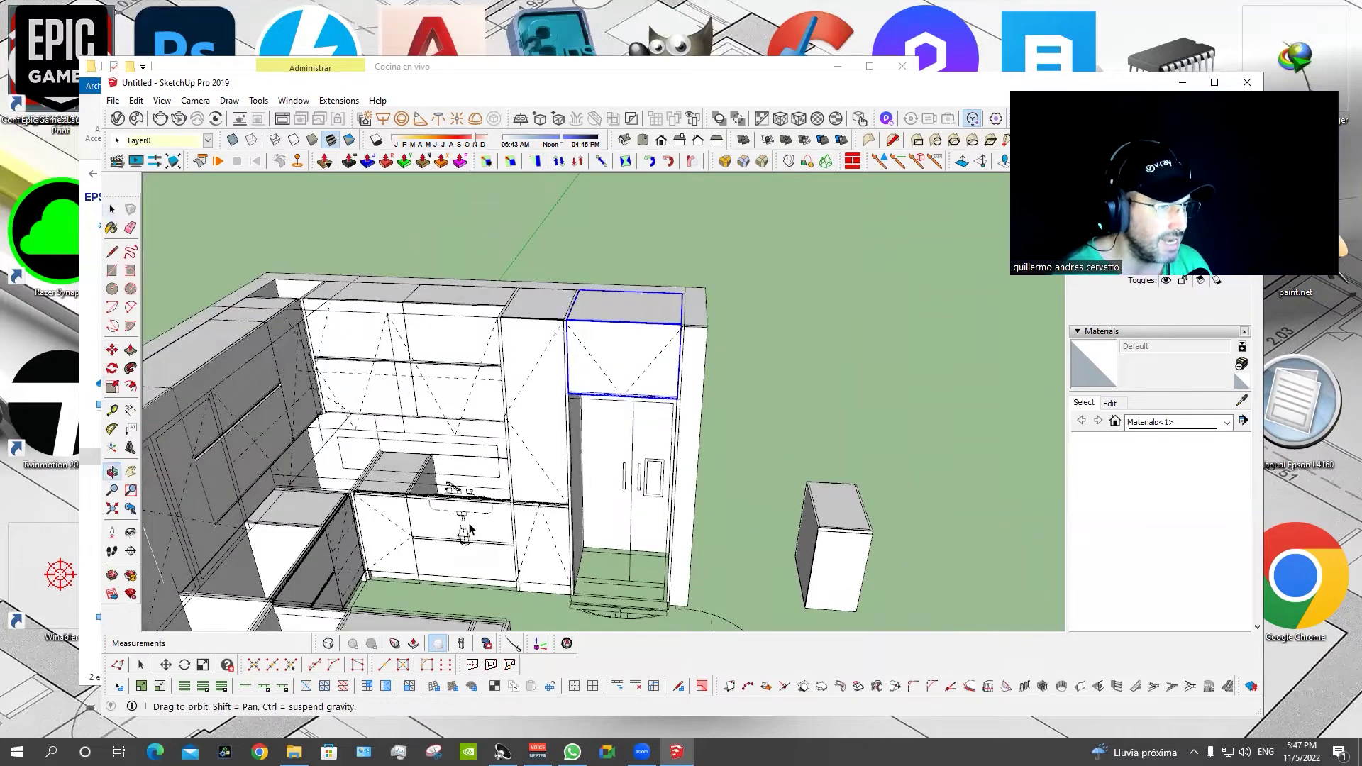
{"action": "scroll", "coordinate": [589, 387], "scroll_direction": "up", "scroll_amount": 2}
{"action": "scroll", "coordinate": [589, 436], "scroll_direction": "up", "scroll_amount": 3}
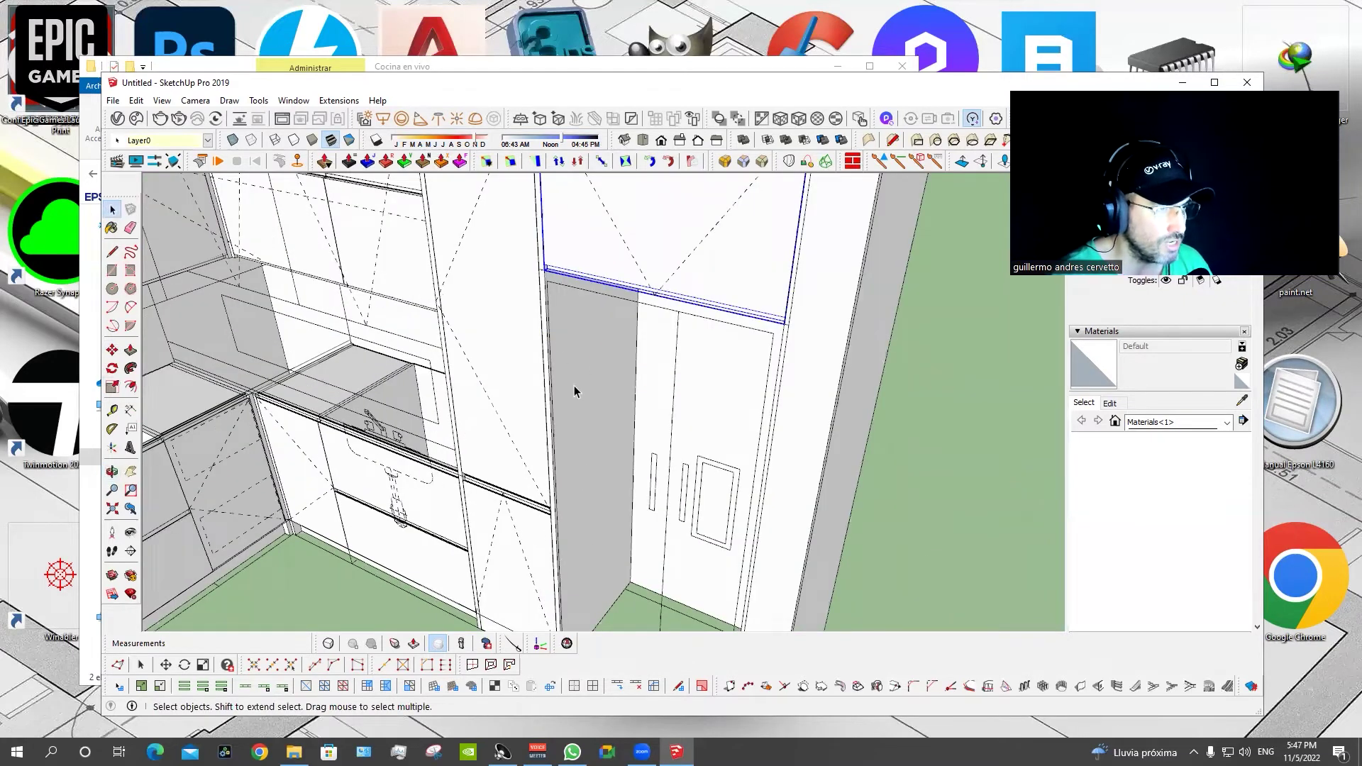
{"action": "middle_click_drag", "start_coordinate": [575, 392], "coordinate": [556, 329]}
{"action": "middle_click_drag", "start_coordinate": [527, 246], "coordinate": [527, 279]}
{"action": "key", "text": "m"}
{"action": "left_click", "coordinate": [525, 287]}
{"action": "mouse_move", "coordinate": [412, 343]}
{"action": "middle_mouse_down"}
{"action": "mouse_move", "coordinate": [596, 435]}
{"action": "mouse_move", "coordinate": [577, 383]}
{"action": "mouse_move", "coordinate": [648, 551]}
{"action": "mouse_move", "coordinate": [438, 378]}
{"action": "mouse_move", "coordinate": [485, 317]}
{"action": "mouse_move", "coordinate": [589, 290]}
{"action": "mouse_move", "coordinate": [589, 397]}
{"action": "middle_mouse_up"}
{"action": "scroll", "coordinate": [593, 329], "scroll_direction": "down", "scroll_amount": 3}
{"action": "scroll", "coordinate": [865, 399], "scroll_direction": "down", "scroll_amount": 2}
{"action": "key", "text": "Delete"}
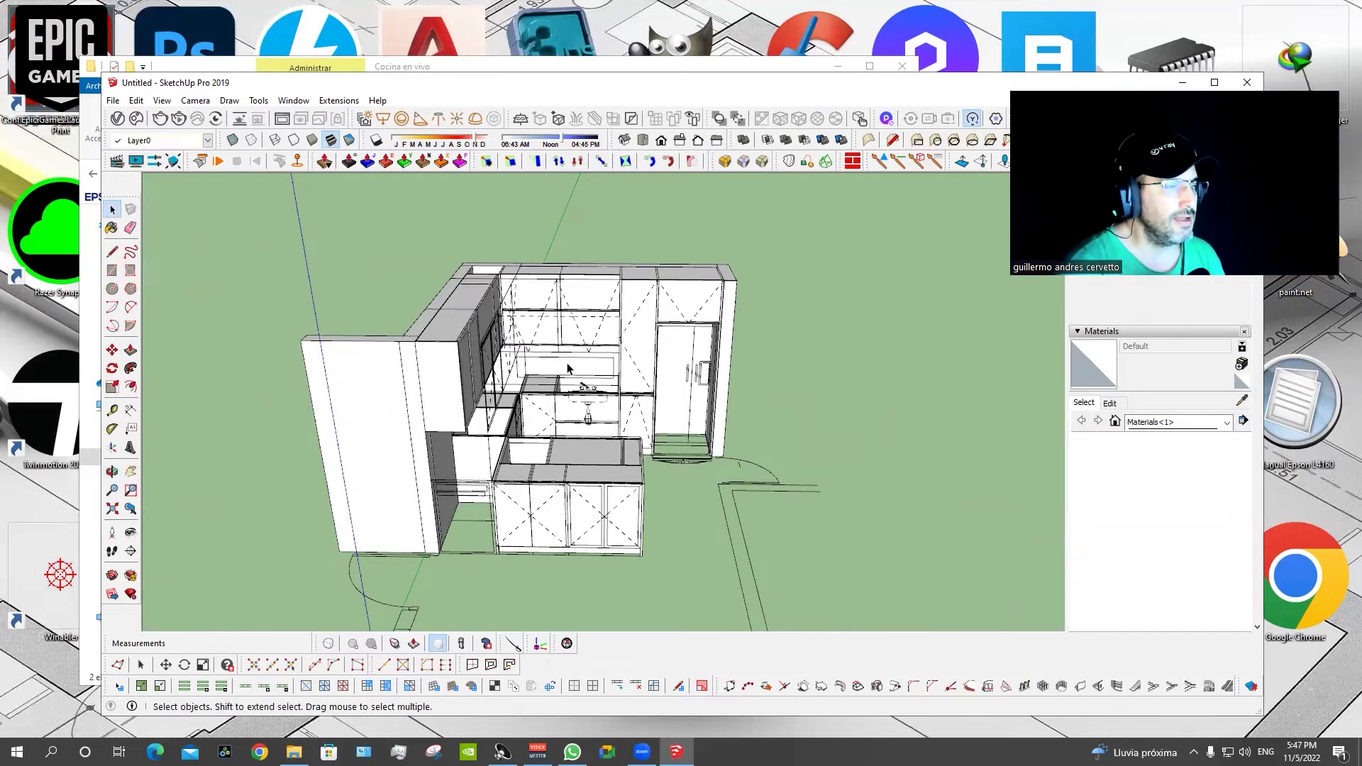
{"action": "scroll", "coordinate": [567, 365], "scroll_direction": "up", "scroll_amount": 3}
{"action": "scroll", "coordinate": [567, 363], "scroll_direction": "up", "scroll_amount": 2}
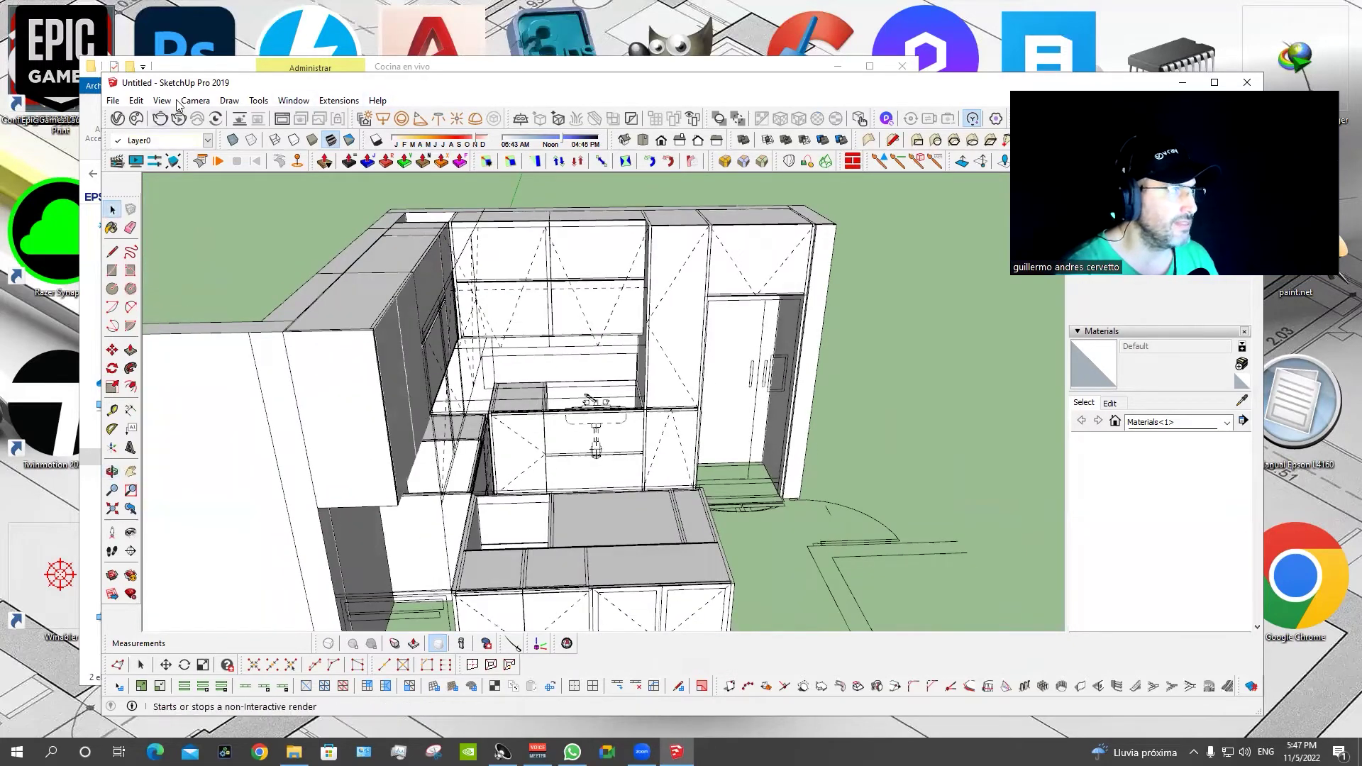
Browse Disco-A (E:) > Carpeta con Archivos de escritorio, select the BASE file, then close Explorer.
{"action": "left_click", "coordinate": [195, 64]}
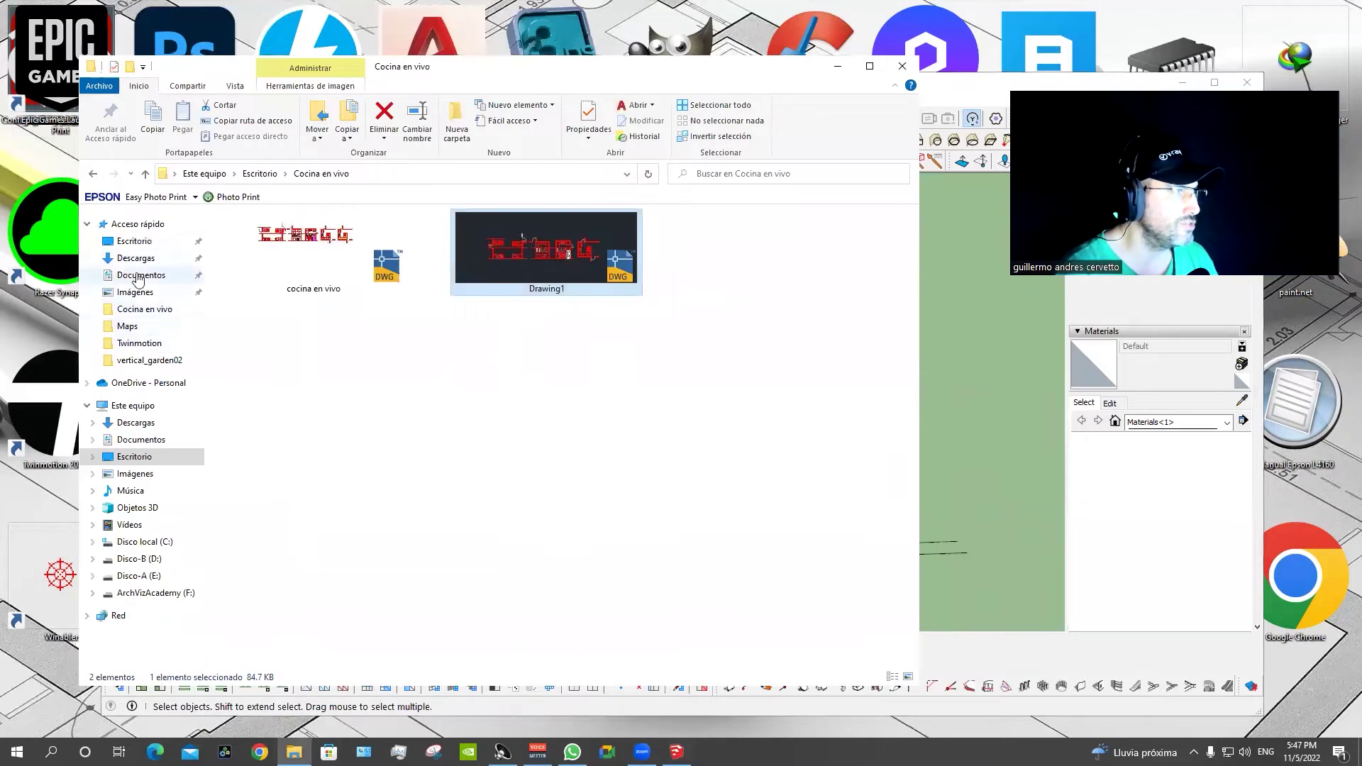
{"action": "left_click", "coordinate": [141, 576]}
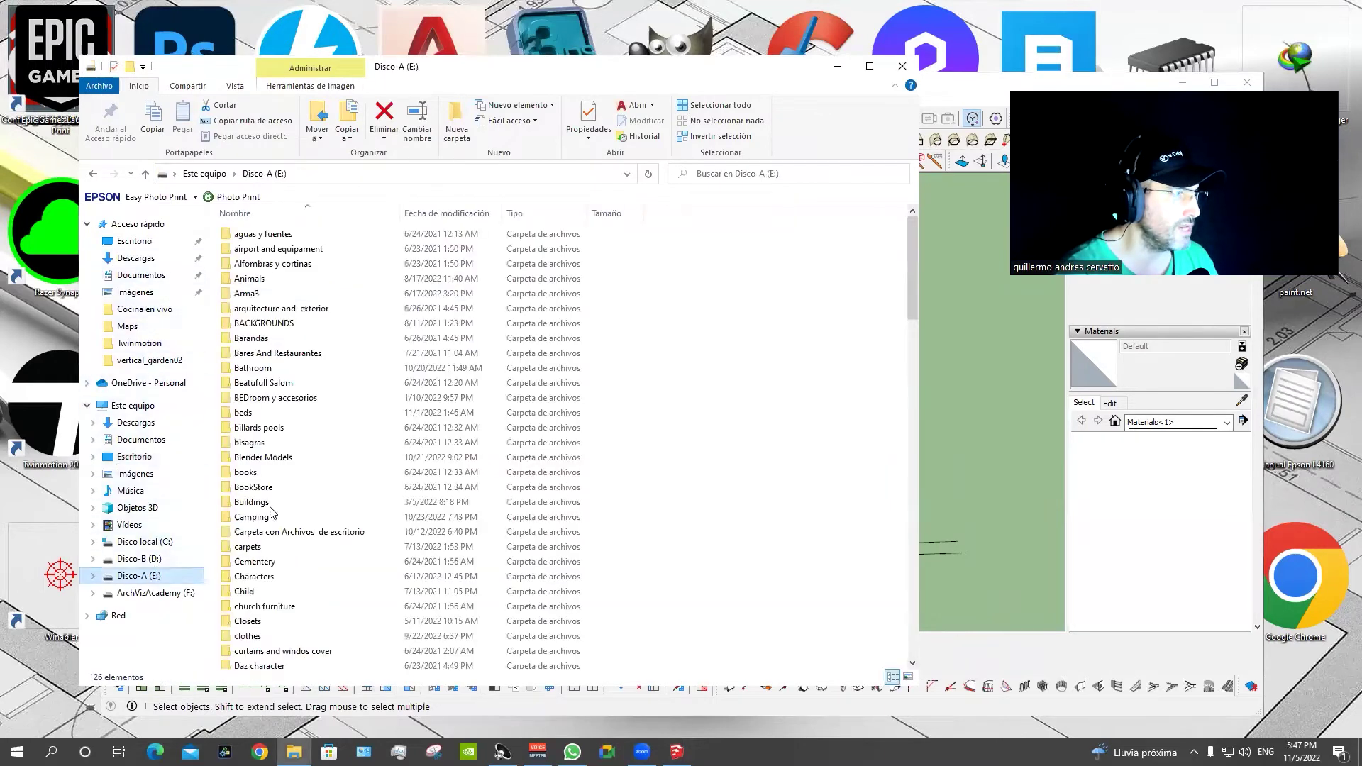
{"action": "double_click", "coordinate": [305, 532]}
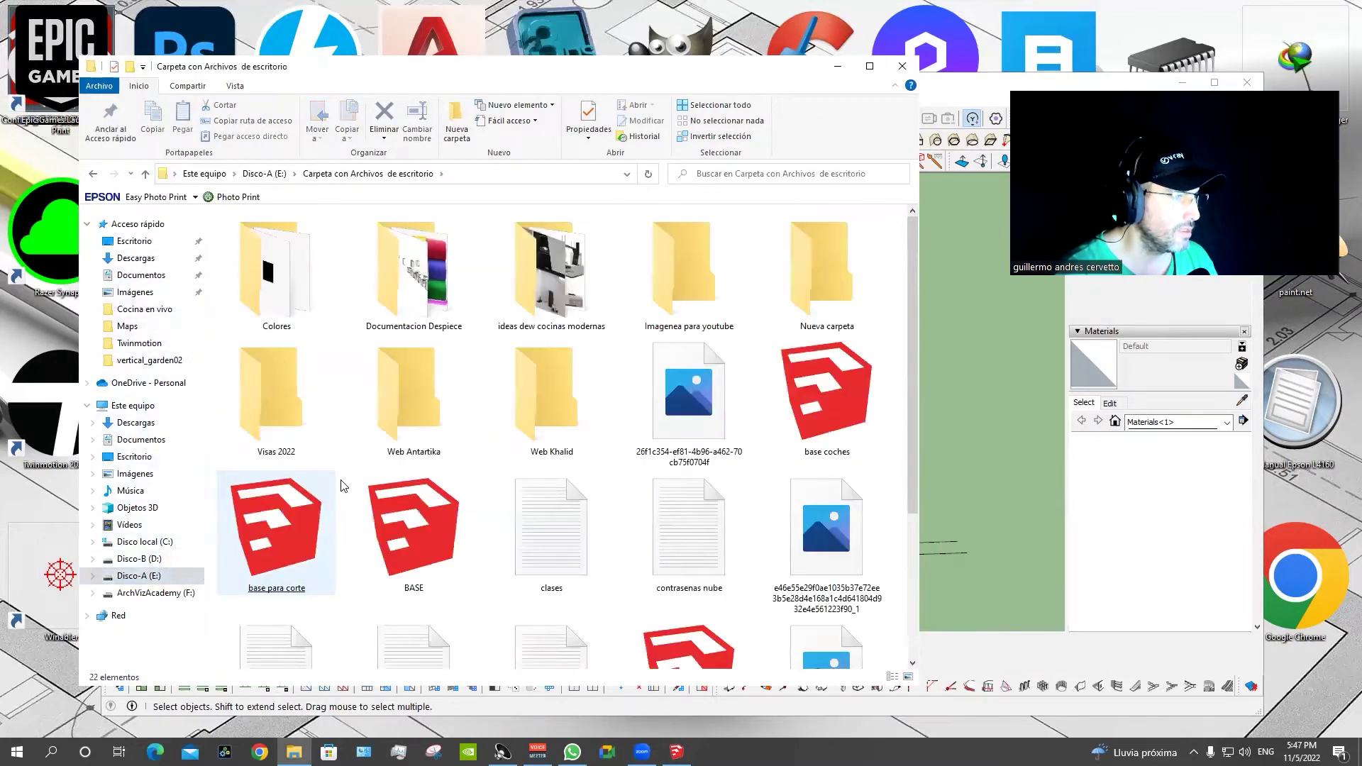
{"action": "scroll", "coordinate": [435, 418], "scroll_direction": "down", "scroll_amount": 3}
{"action": "left_click", "coordinate": [443, 333]}
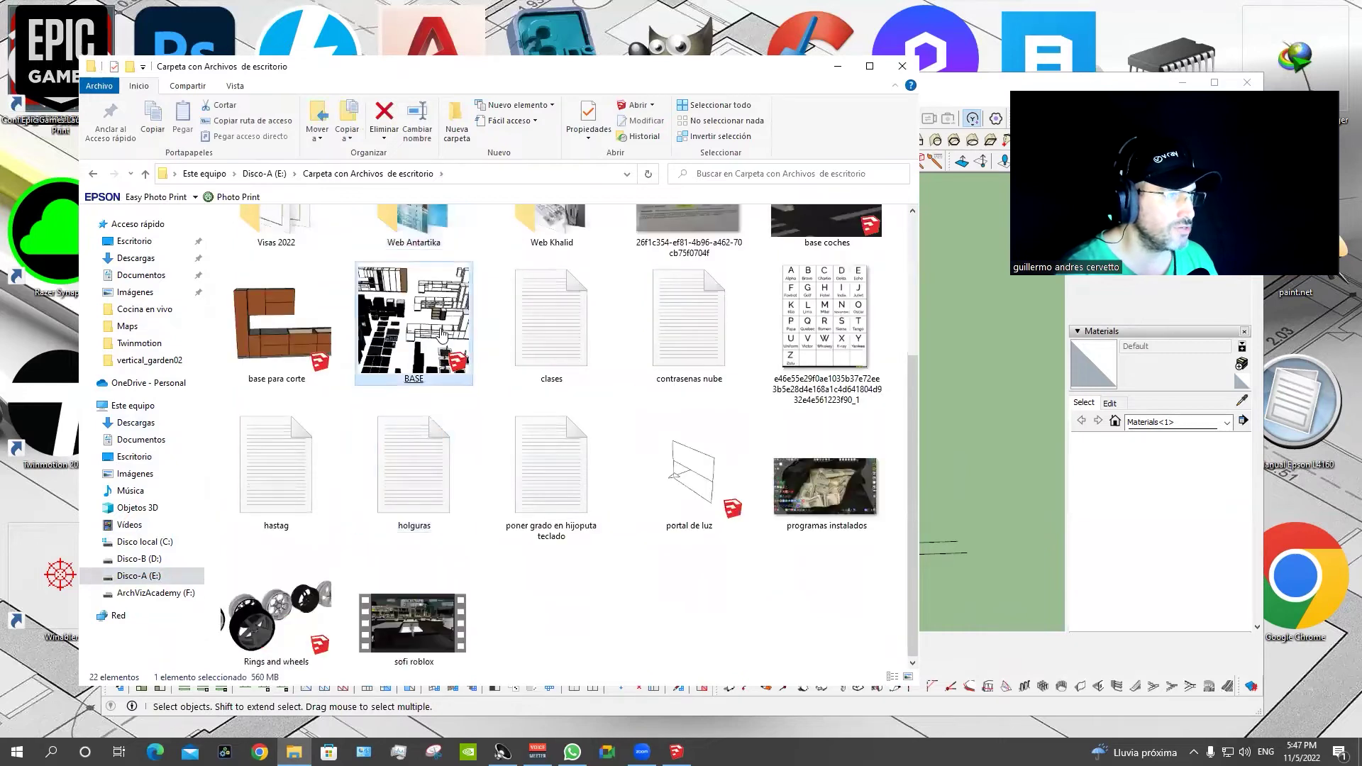
{"action": "left_click", "coordinate": [900, 66]}
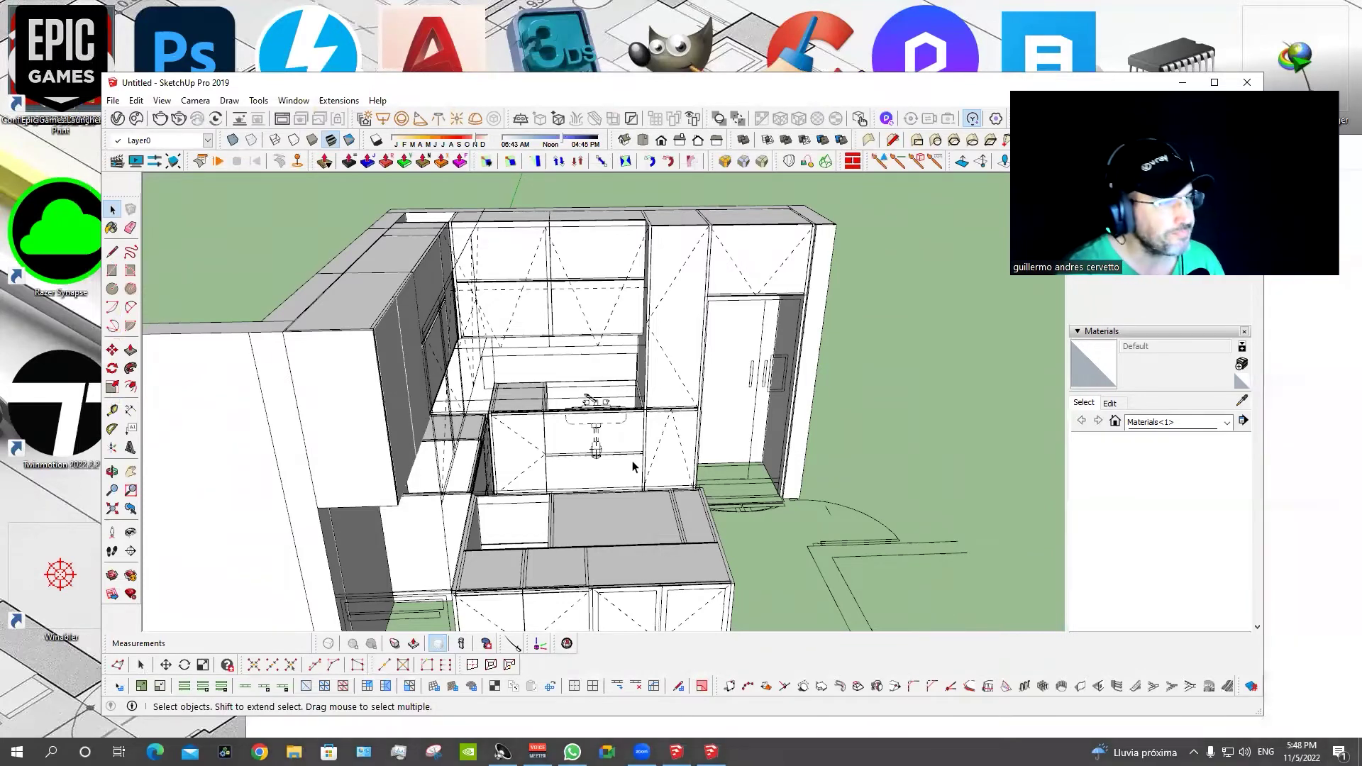
{"action": "mouse_move", "coordinate": [633, 466]}
{"action": "middle_mouse_down"}
{"action": "mouse_move", "coordinate": [525, 470]}
{"action": "mouse_move", "coordinate": [534, 440]}
{"action": "middle_mouse_up"}
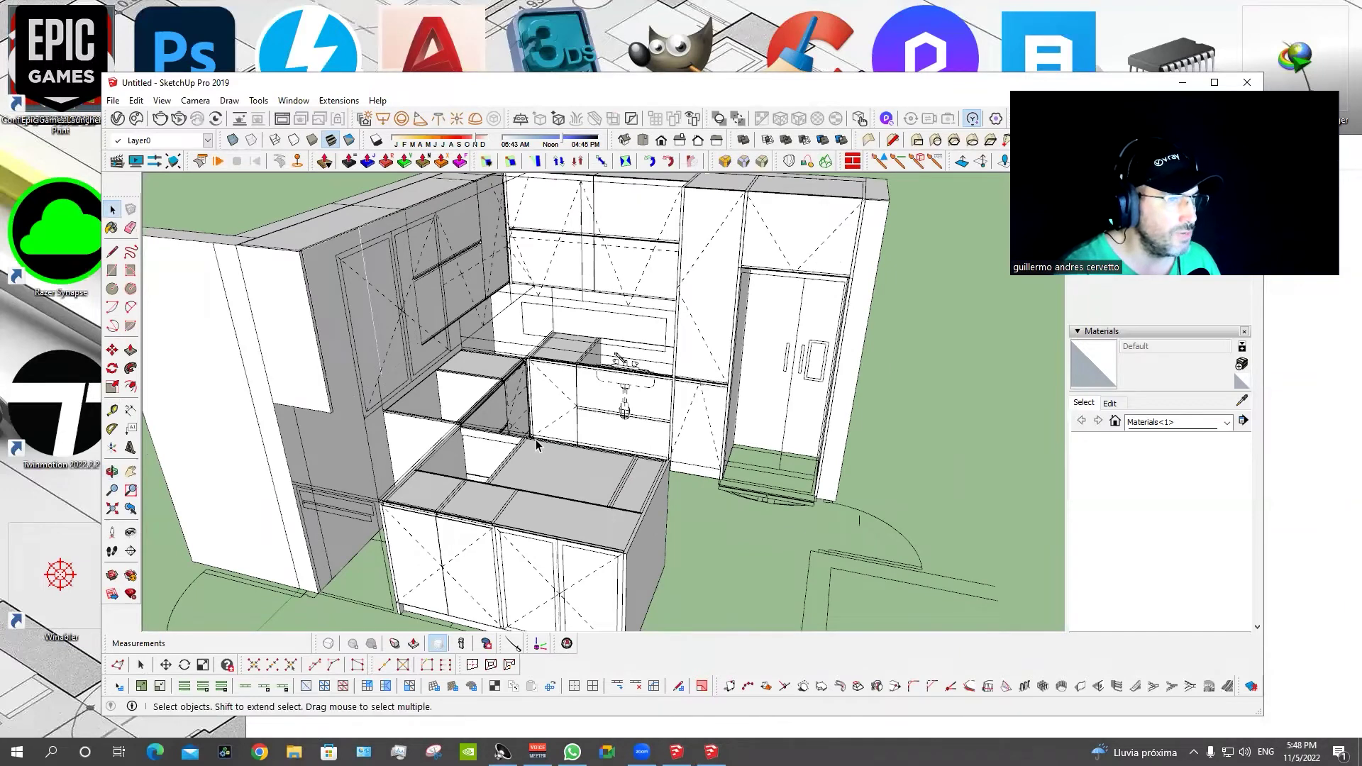
{"action": "mouse_move", "coordinate": [695, 426]}
{"action": "middle_mouse_down", "text": "shift"}
{"action": "mouse_move", "coordinate": [524, 454]}
{"action": "mouse_move", "coordinate": [535, 482]}
{"action": "middle_mouse_up", "text": "shift"}
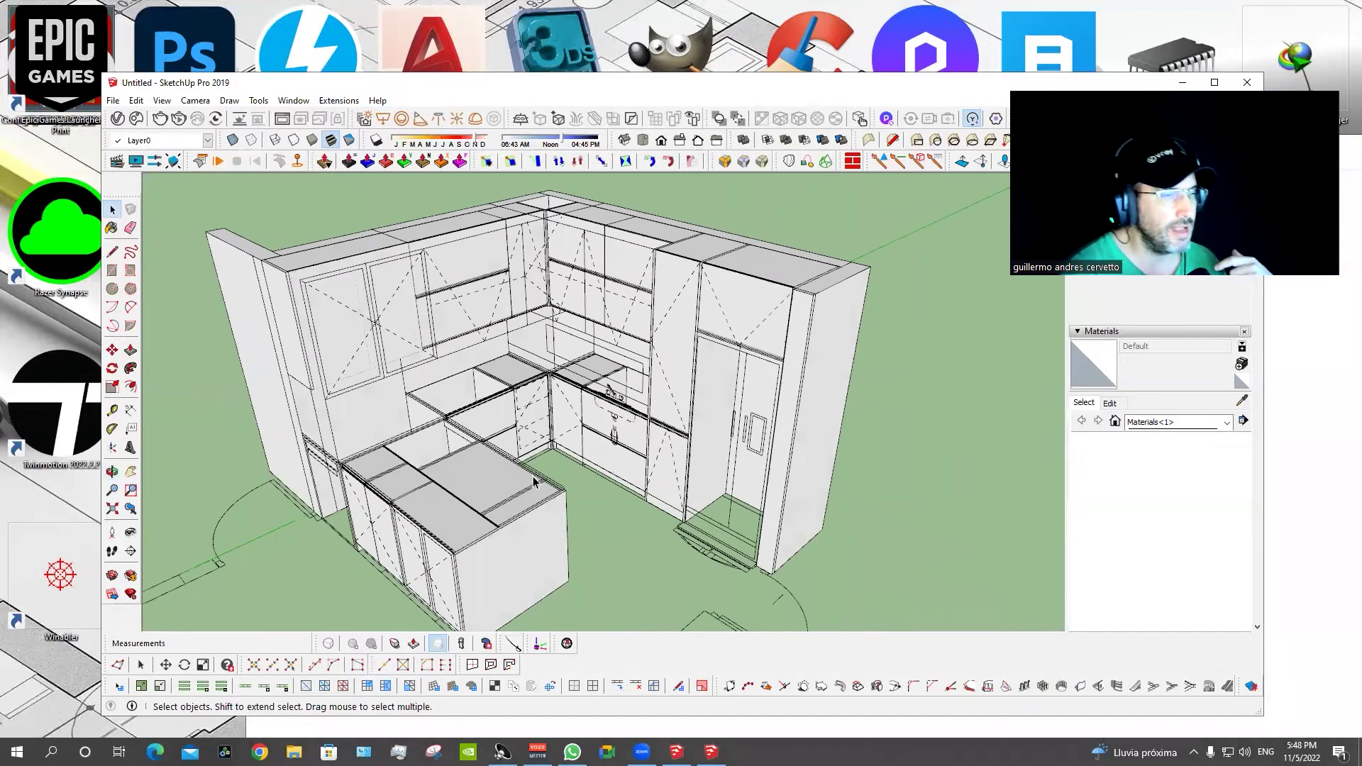
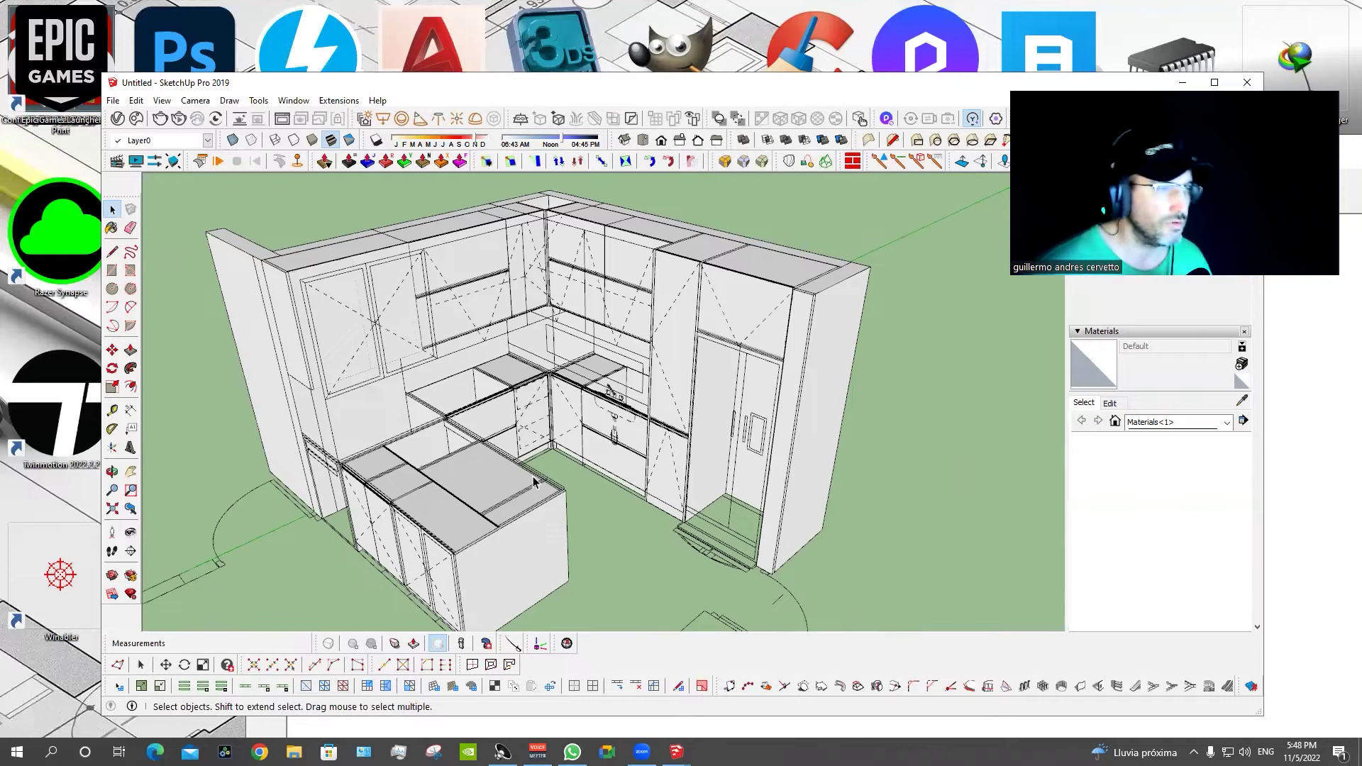
Draw a rectangle for the window opening on the wall above the sink.
{"action": "middle_click_drag", "start_coordinate": [531, 434], "coordinate": [735, 342]}
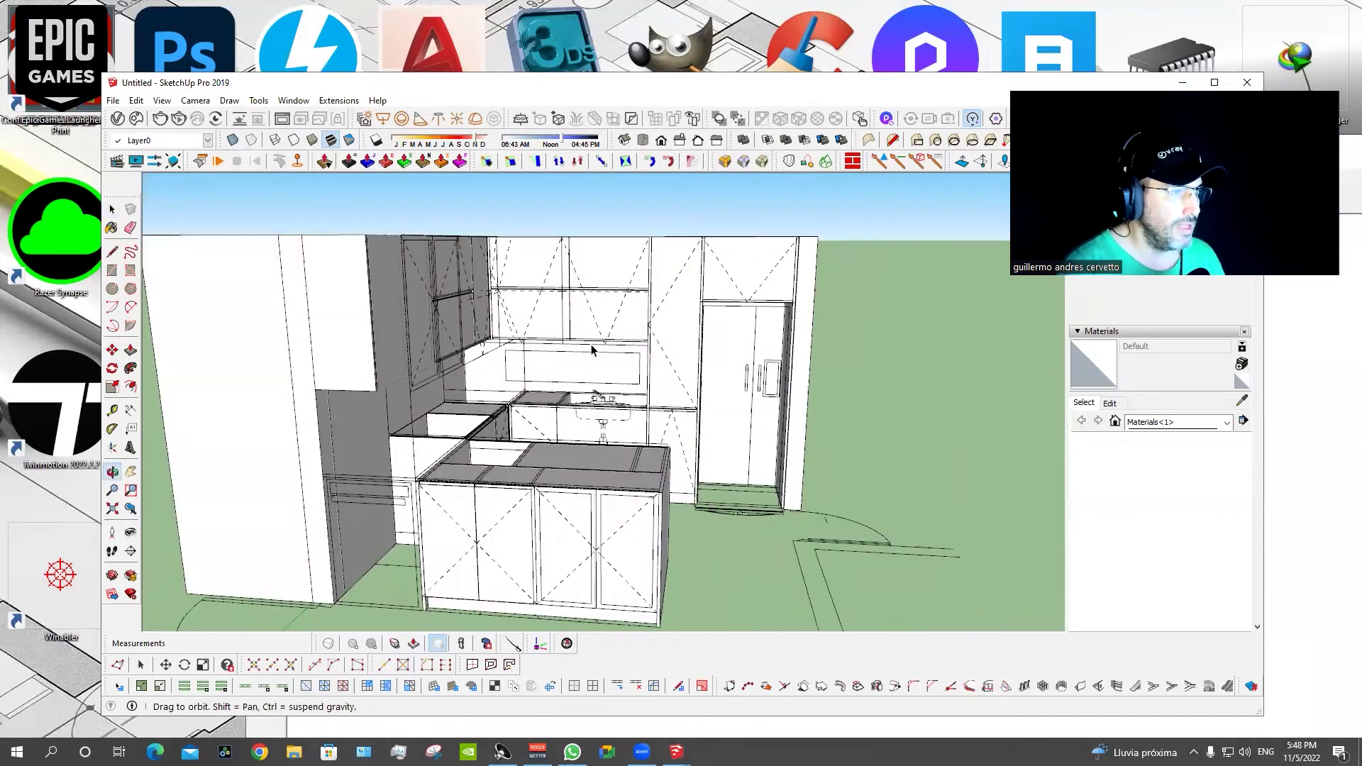
{"action": "scroll", "coordinate": [591, 348], "scroll_direction": "up", "scroll_amount": 3}
{"action": "mouse_move", "coordinate": [532, 377]}
{"action": "middle_mouse_down"}
{"action": "mouse_move", "coordinate": [541, 334]}
{"action": "mouse_move", "coordinate": [493, 344]}
{"action": "middle_mouse_up"}
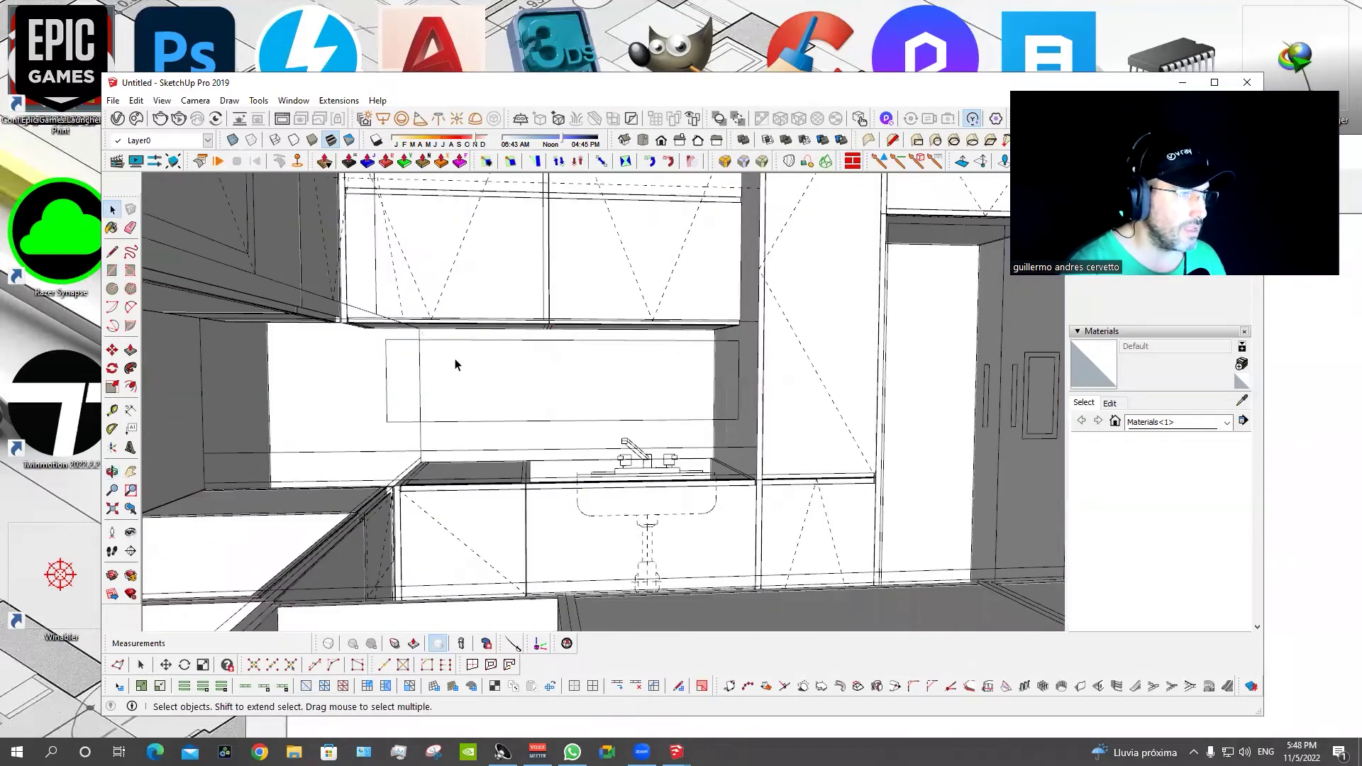
{"action": "scroll", "coordinate": [456, 365], "scroll_direction": "up", "scroll_amount": 5}
{"action": "double_click", "coordinate": [455, 365]}
{"action": "scroll", "coordinate": [456, 364], "scroll_direction": "down", "scroll_amount": 5}
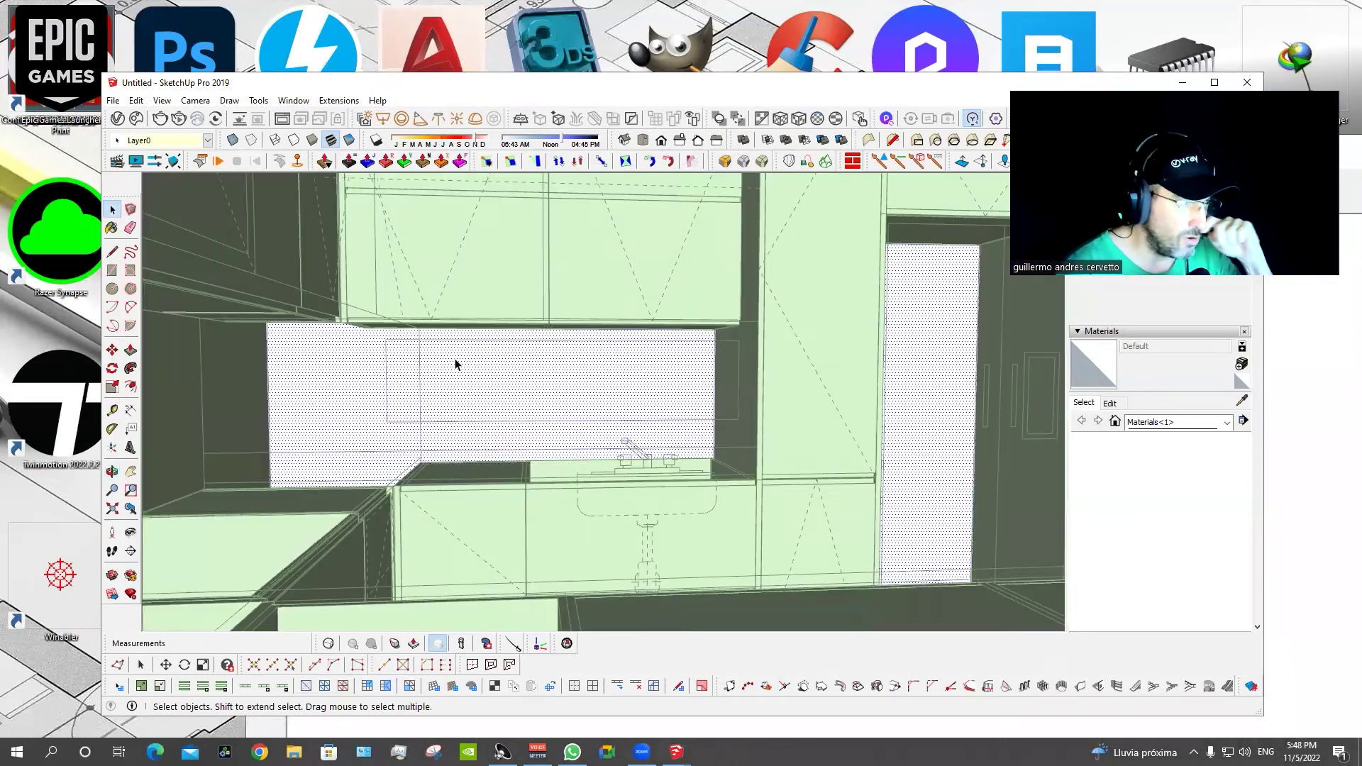
{"action": "key", "text": "r"}
{"action": "left_click", "coordinate": [458, 372]}
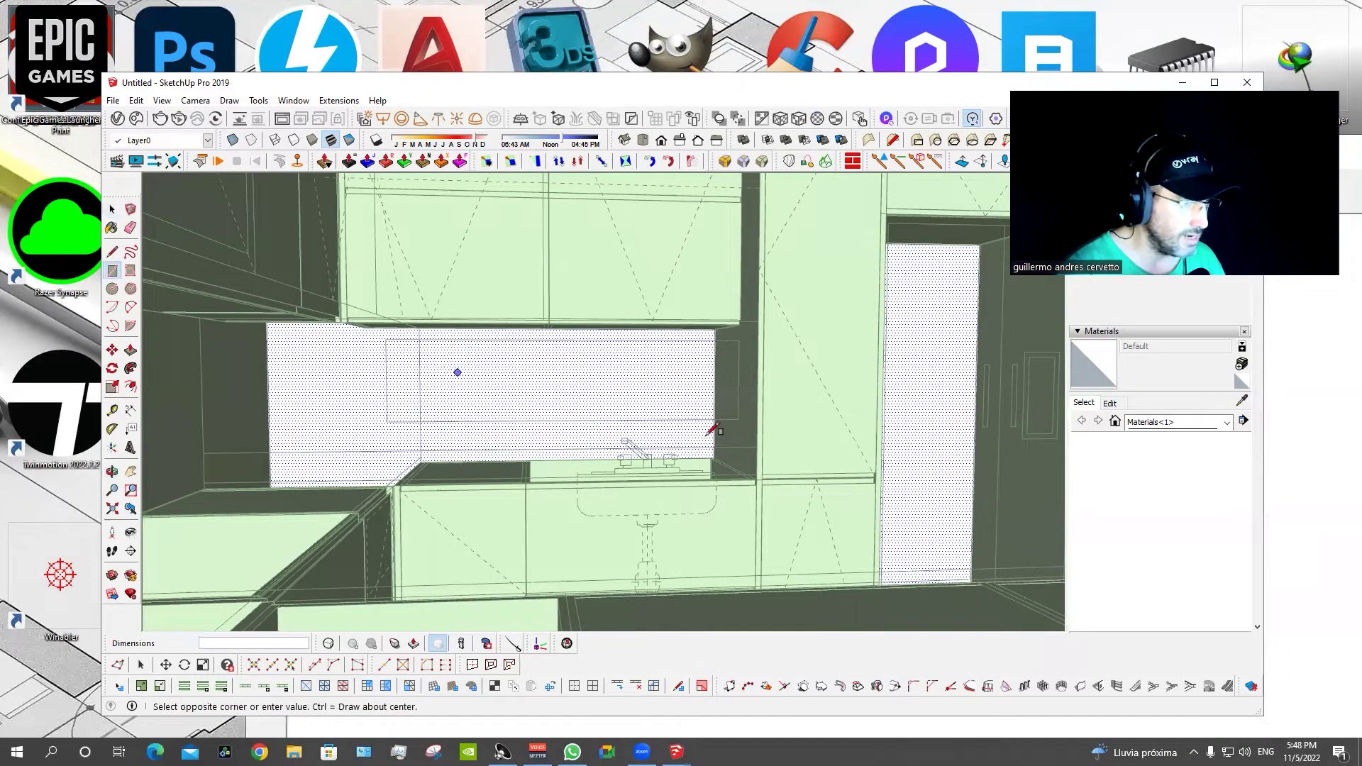
{"action": "left_click", "coordinate": [699, 412]}
{"action": "scroll", "coordinate": [666, 401], "scroll_direction": "up", "scroll_amount": 2}
Push the opening 15 cm into the wall and adjust its left side.
{"action": "key", "text": "p"}
{"action": "left_click_drag", "start_coordinate": [623, 398], "coordinate": [633, 429]}
{"action": "middle_click_drag", "start_coordinate": [632, 429], "coordinate": [636, 417]}
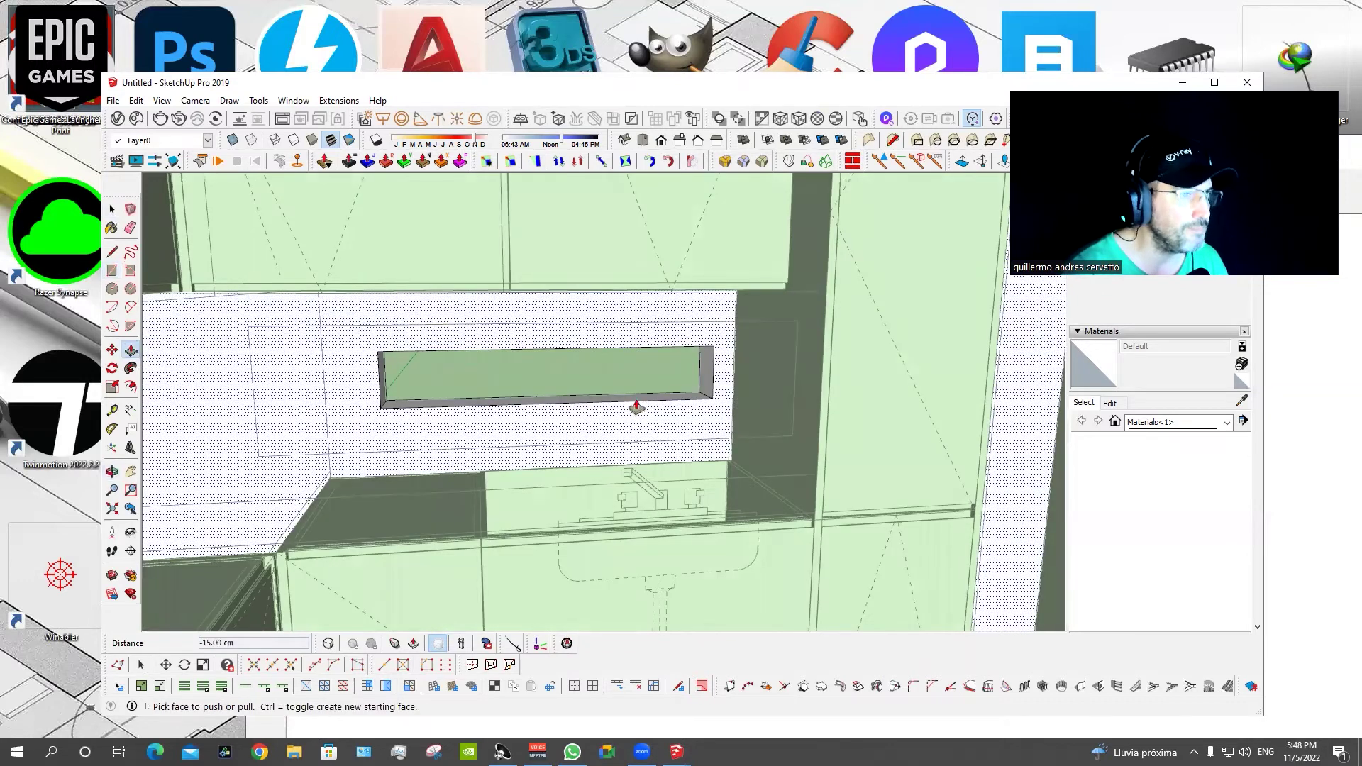
{"action": "left_click", "coordinate": [637, 406]}
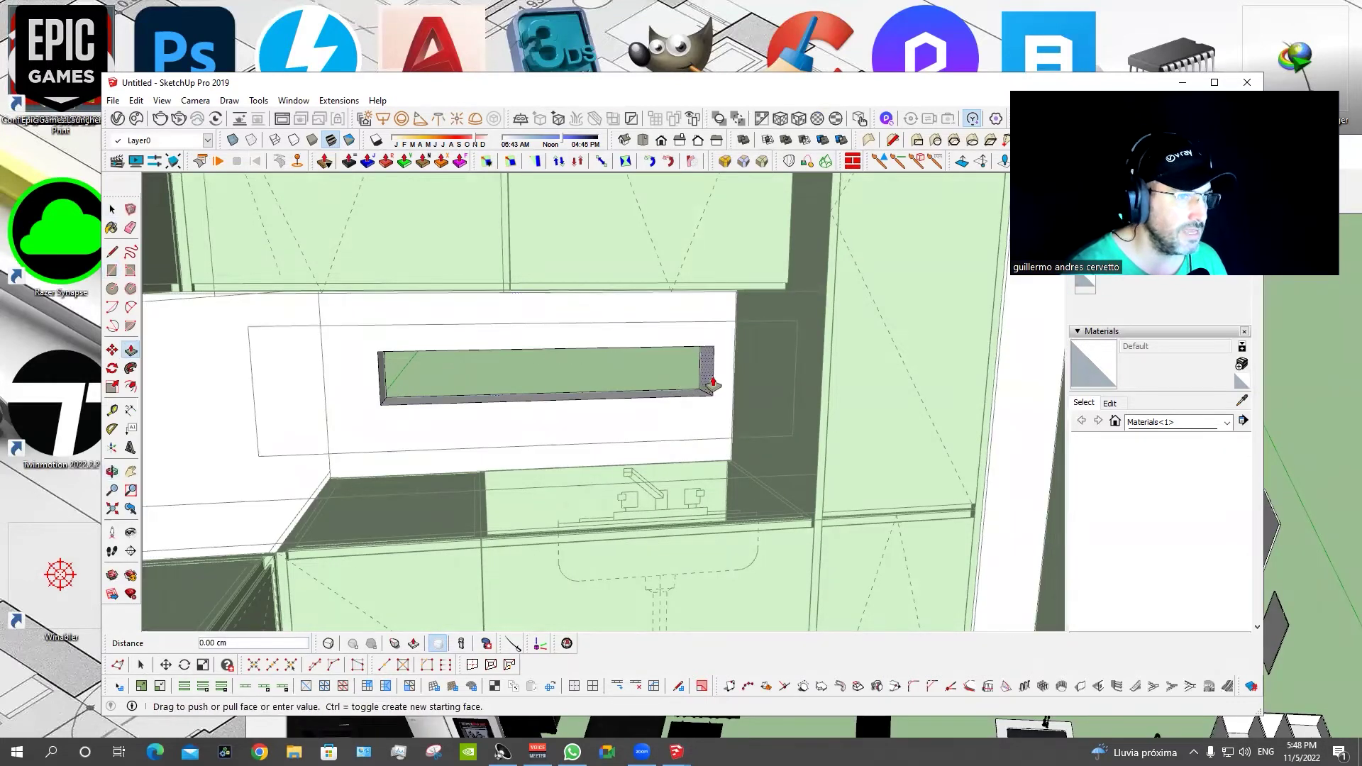
{"action": "middle_click_drag", "start_coordinate": [666, 401], "coordinate": [487, 386]}
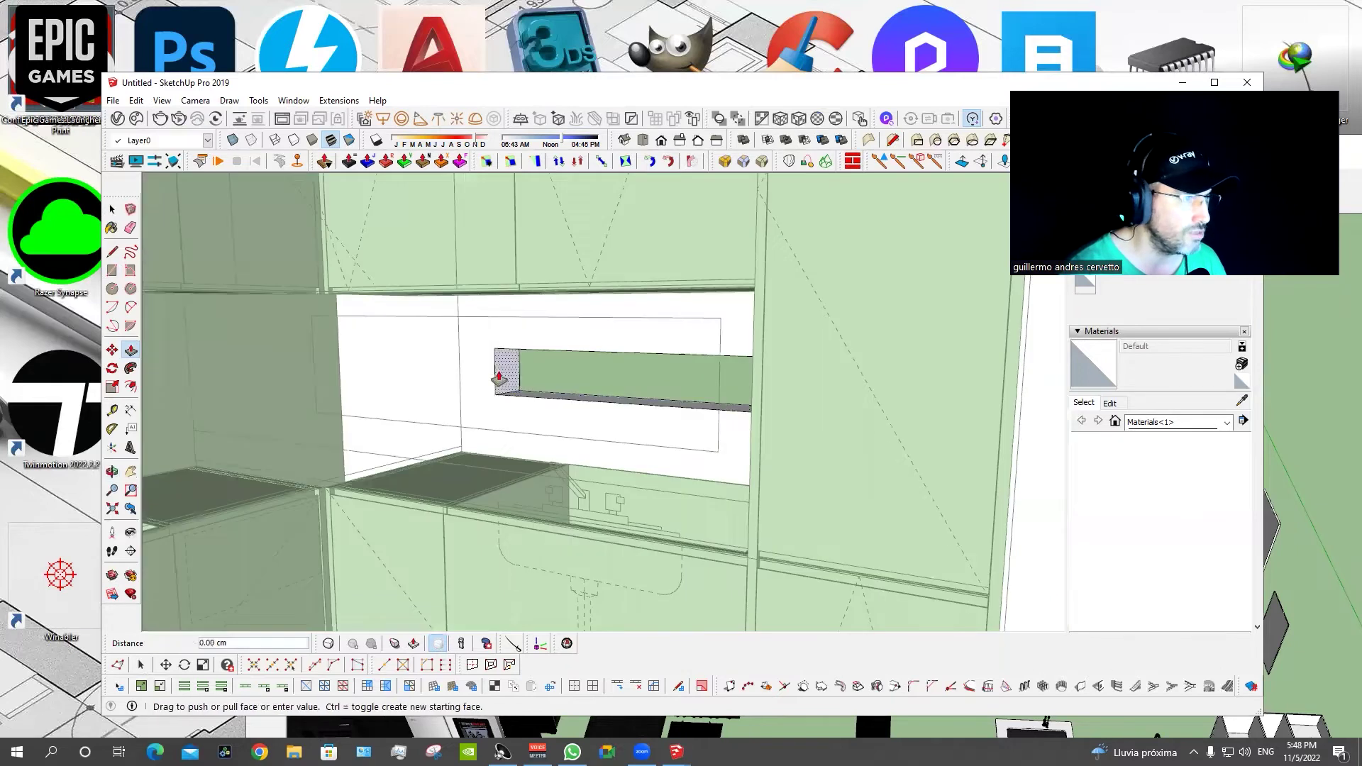
{"action": "left_click", "coordinate": [310, 321]}
Raise the top face of the window opening higher.
{"action": "middle_click_drag", "start_coordinate": [535, 347], "coordinate": [526, 347]}
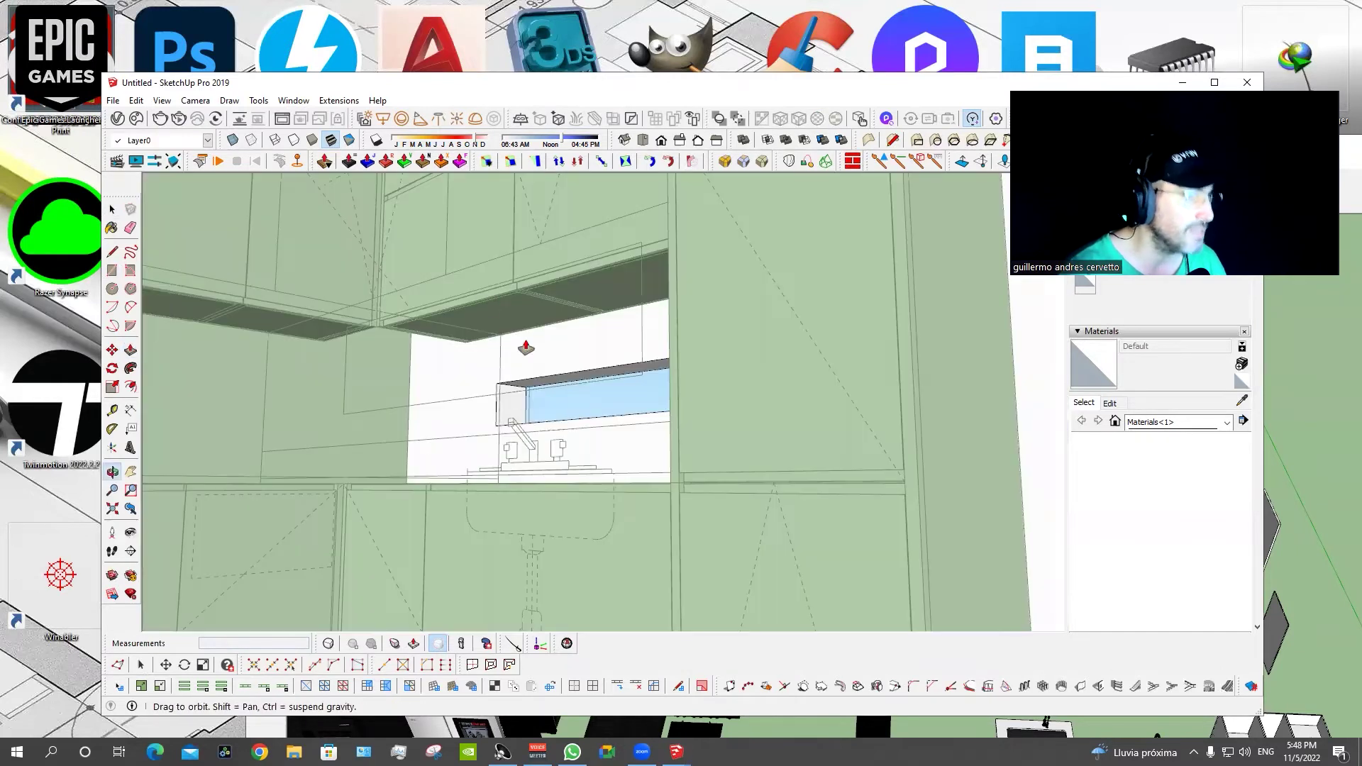
{"action": "left_click", "coordinate": [568, 380]}
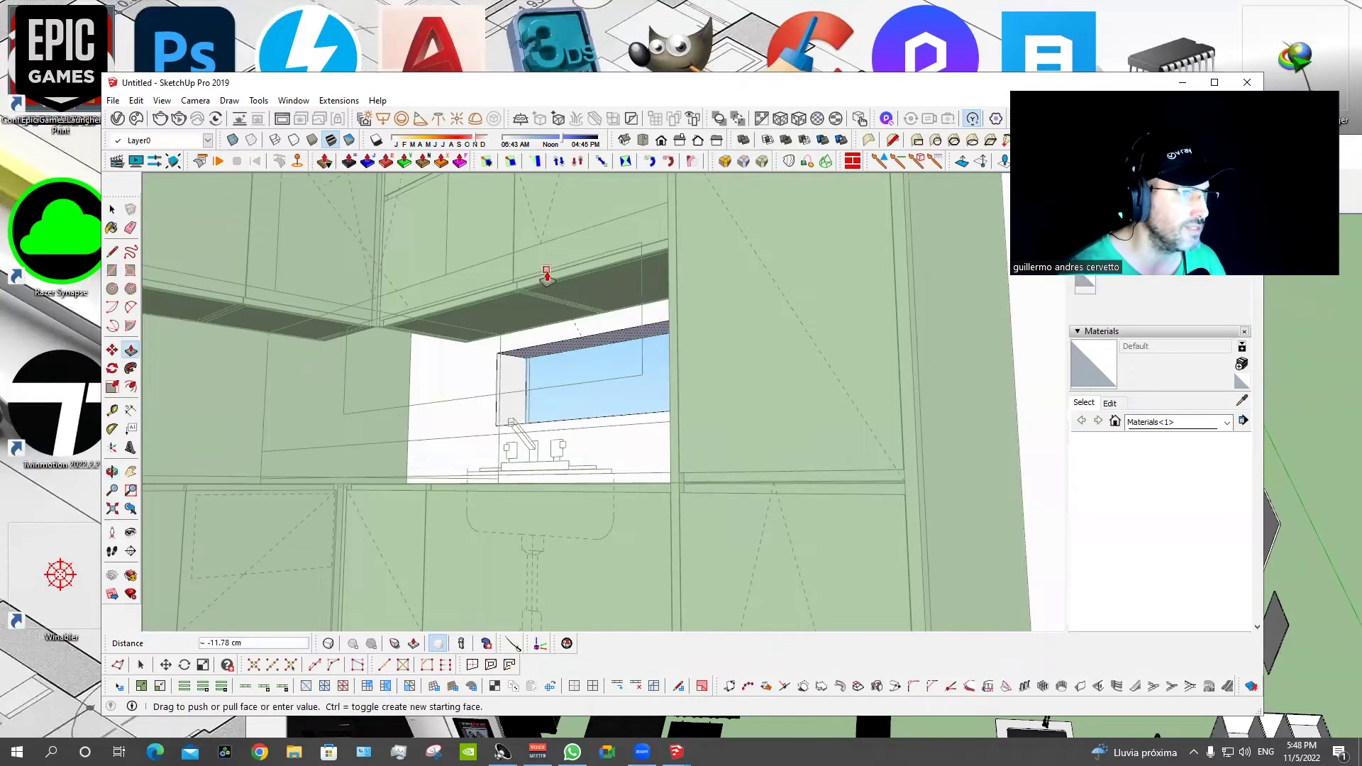
{"action": "left_click", "coordinate": [565, 245]}
{"action": "key", "text": "space"}
{"action": "middle_click_drag", "start_coordinate": [565, 245], "coordinate": [711, 415]}
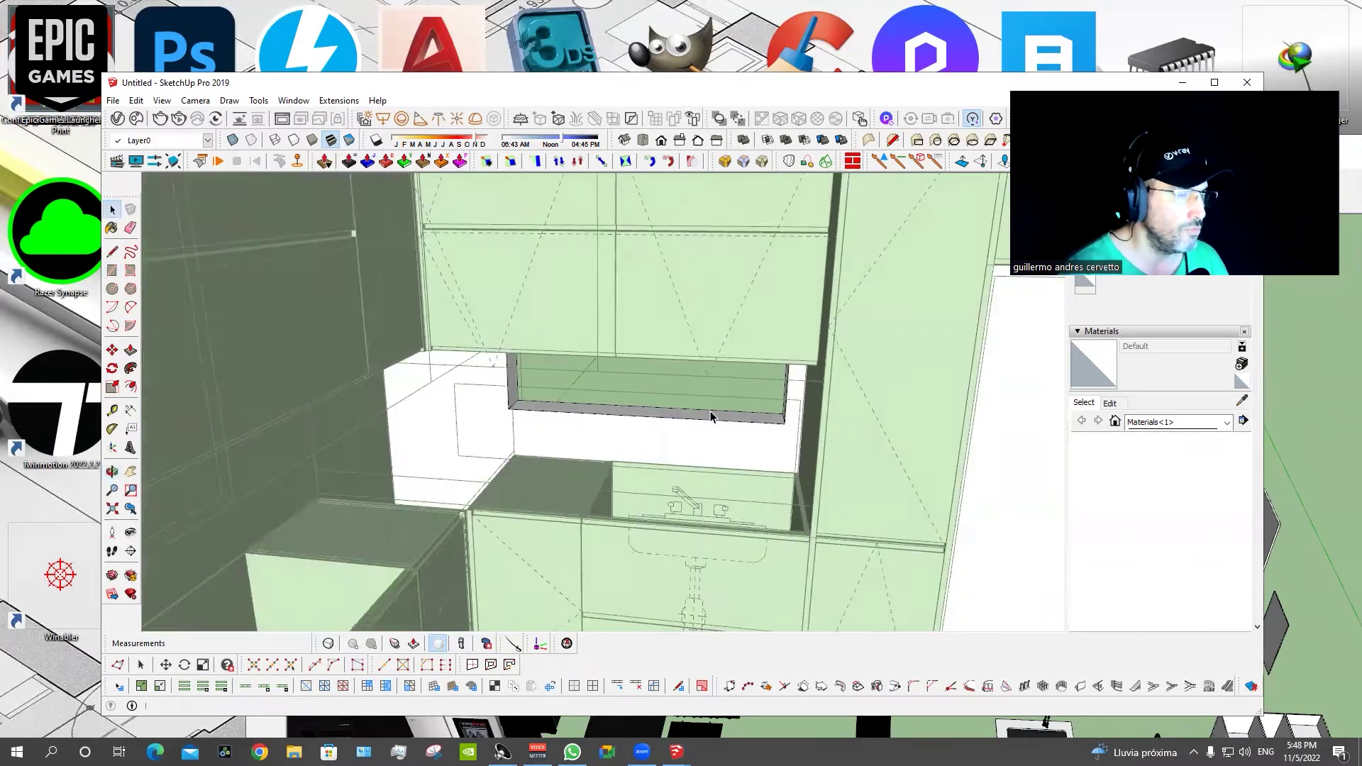
{"action": "scroll", "coordinate": [704, 438], "scroll_direction": "down", "scroll_amount": 3}
{"action": "scroll", "coordinate": [696, 447], "scroll_direction": "down", "scroll_amount": 3}
{"action": "mouse_move", "coordinate": [669, 547]}
{"action": "middle_mouse_down"}
{"action": "mouse_move", "coordinate": [329, 411]}
{"action": "mouse_move", "coordinate": [326, 445]}
{"action": "mouse_move", "coordinate": [559, 403]}
{"action": "mouse_move", "coordinate": [592, 404]}
{"action": "mouse_move", "coordinate": [588, 429]}
{"action": "mouse_move", "coordinate": [622, 418]}
{"action": "mouse_move", "coordinate": [618, 384]}
{"action": "mouse_move", "coordinate": [362, 423]}
{"action": "mouse_move", "coordinate": [356, 347]}
{"action": "middle_mouse_up"}
{"action": "scroll", "coordinate": [325, 445], "scroll_direction": "up", "scroll_amount": 2}
{"action": "scroll", "coordinate": [337, 443], "scroll_direction": "up", "scroll_amount": 1}
{"action": "scroll", "coordinate": [362, 447], "scroll_direction": "up", "scroll_amount": 1}
{"action": "scroll", "coordinate": [598, 385], "scroll_direction": "down", "scroll_amount": 2}
{"action": "scroll", "coordinate": [355, 347], "scroll_direction": "down", "scroll_amount": 2}
{"action": "scroll", "coordinate": [442, 477], "scroll_direction": "up", "scroll_amount": 3}
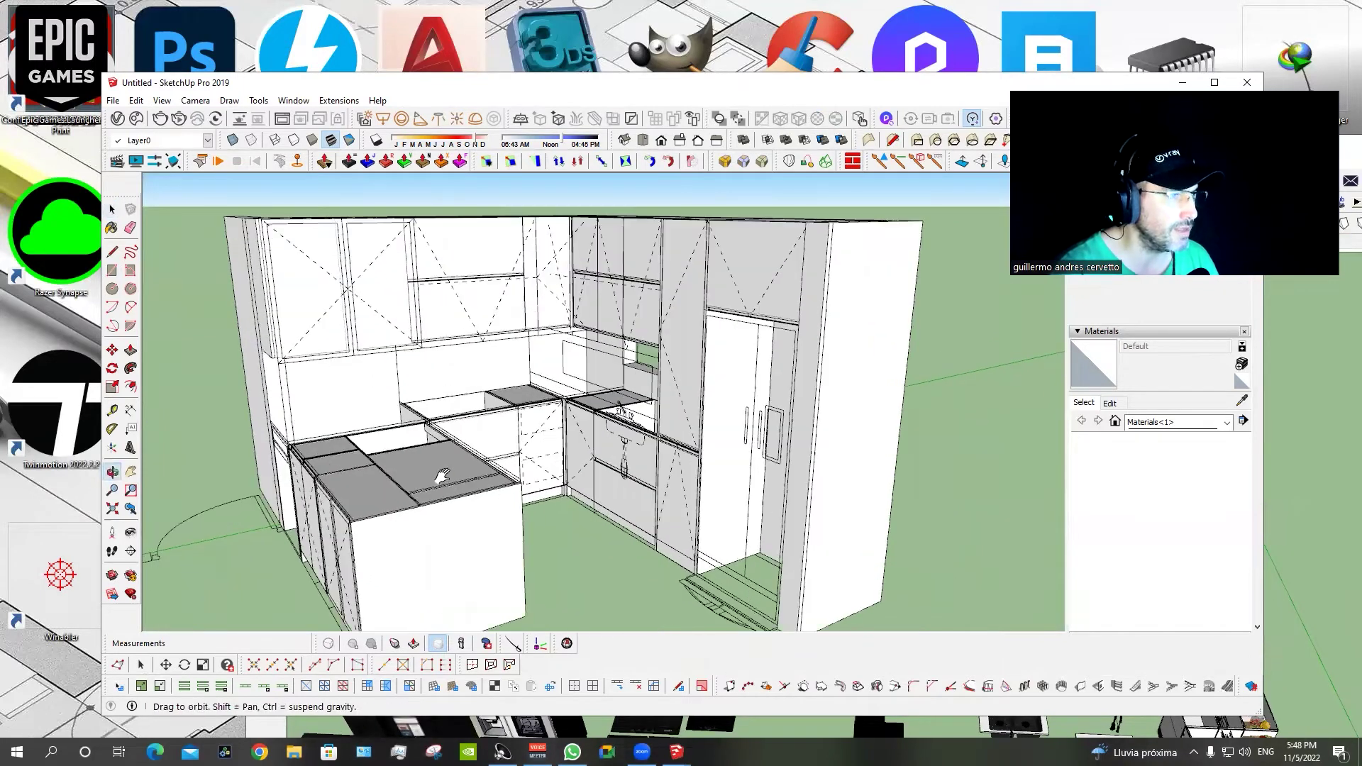
{"action": "scroll", "coordinate": [442, 477], "scroll_direction": "down", "scroll_amount": 1}
{"action": "scroll", "coordinate": [525, 469], "scroll_direction": "up", "scroll_amount": 2}
{"action": "middle_click_drag", "start_coordinate": [525, 468], "coordinate": [618, 418]}
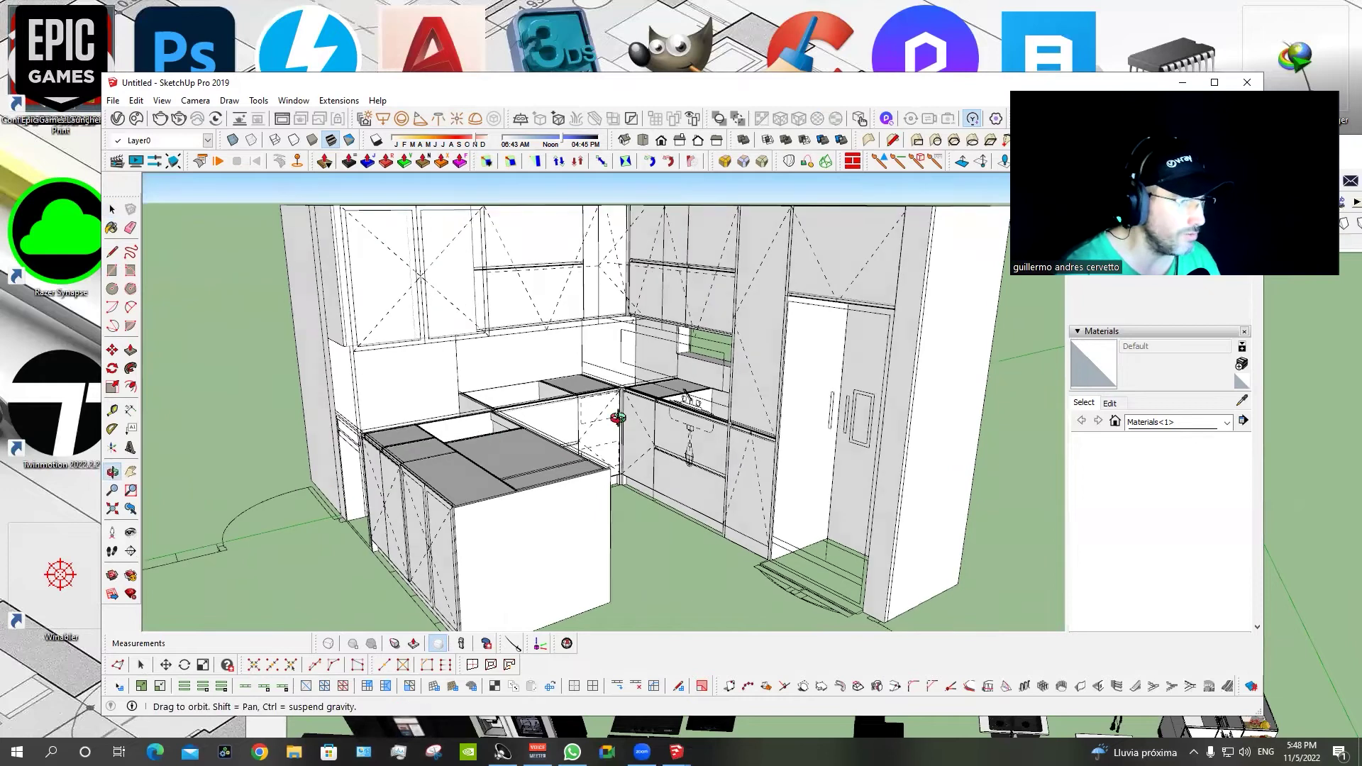
{"action": "scroll", "coordinate": [618, 418], "scroll_direction": "down", "scroll_amount": 1}
{"action": "mouse_move", "coordinate": [561, 334]}
{"action": "middle_mouse_down"}
{"action": "mouse_move", "coordinate": [671, 436]}
{"action": "mouse_move", "coordinate": [784, 477]}
{"action": "middle_mouse_up"}
{"action": "scroll", "coordinate": [784, 478], "scroll_direction": "down", "scroll_amount": 2}
{"action": "scroll", "coordinate": [435, 455], "scroll_direction": "up", "scroll_amount": 1}
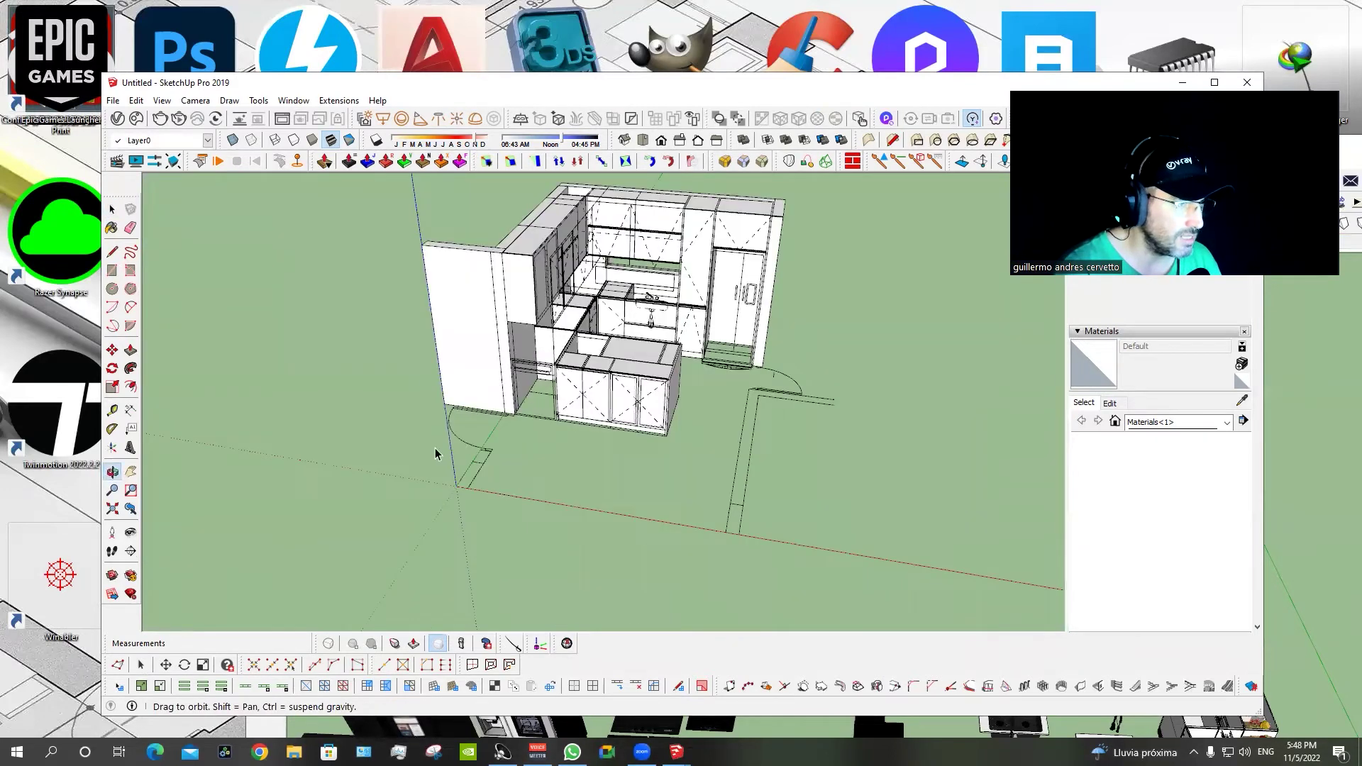
{"action": "scroll", "coordinate": [435, 454], "scroll_direction": "up", "scroll_amount": 3}
Draw a floor rectangle by the door and pull it up 240 cm into a panel.
{"action": "scroll", "coordinate": [554, 450], "scroll_direction": "up", "scroll_amount": 3}
{"action": "key", "text": "r"}
{"action": "left_click", "coordinate": [554, 441]}
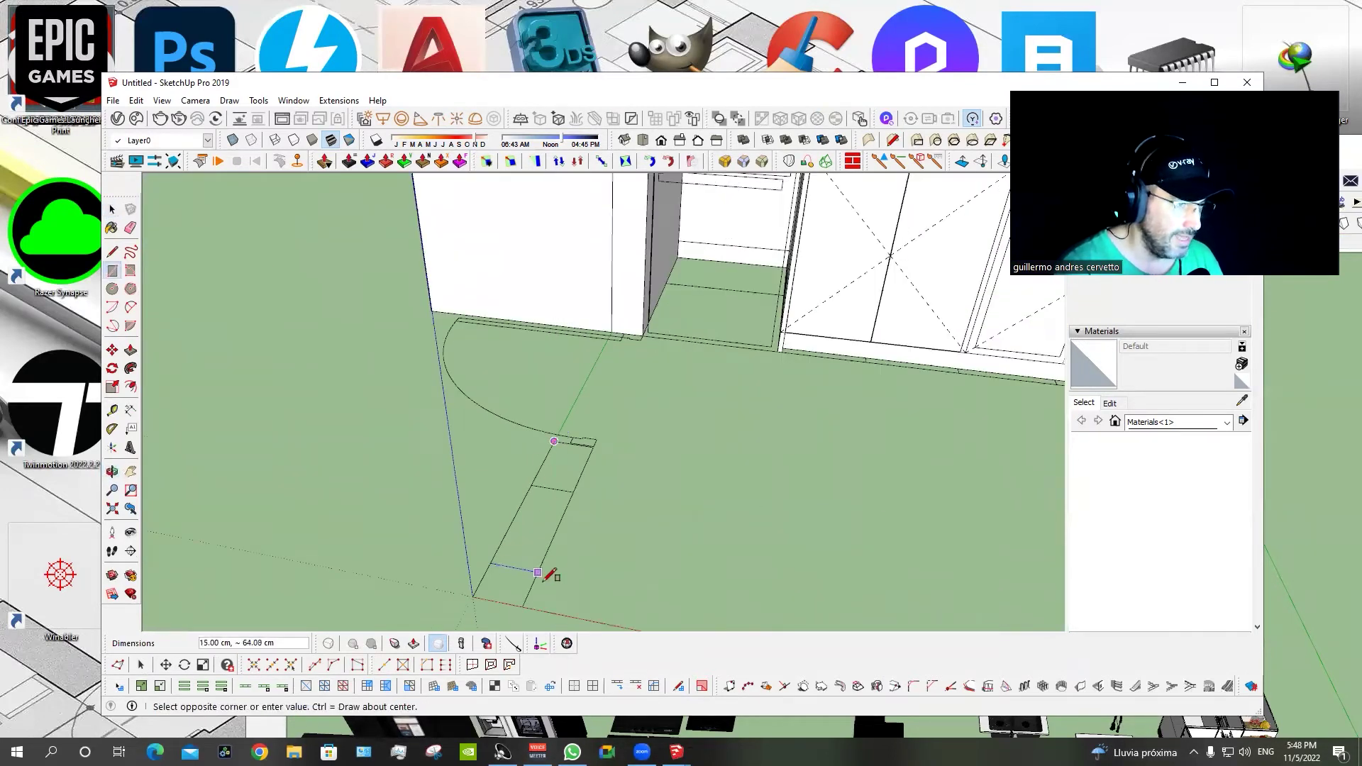
{"action": "left_click", "coordinate": [531, 592]}
{"action": "scroll", "coordinate": [531, 592], "scroll_direction": "down", "scroll_amount": 3}
{"action": "key", "text": "p"}
{"action": "middle_click_drag", "start_coordinate": [531, 592], "coordinate": [447, 456]}
{"action": "scroll", "coordinate": [522, 578], "scroll_direction": "down", "scroll_amount": 2}
{"action": "type", "text": "240"}
{"action": "key", "text": "Return"}
{"action": "key", "text": "space"}
Draw a rectangle across the top of the new panel.
{"action": "triple_click", "coordinate": [471, 452]}
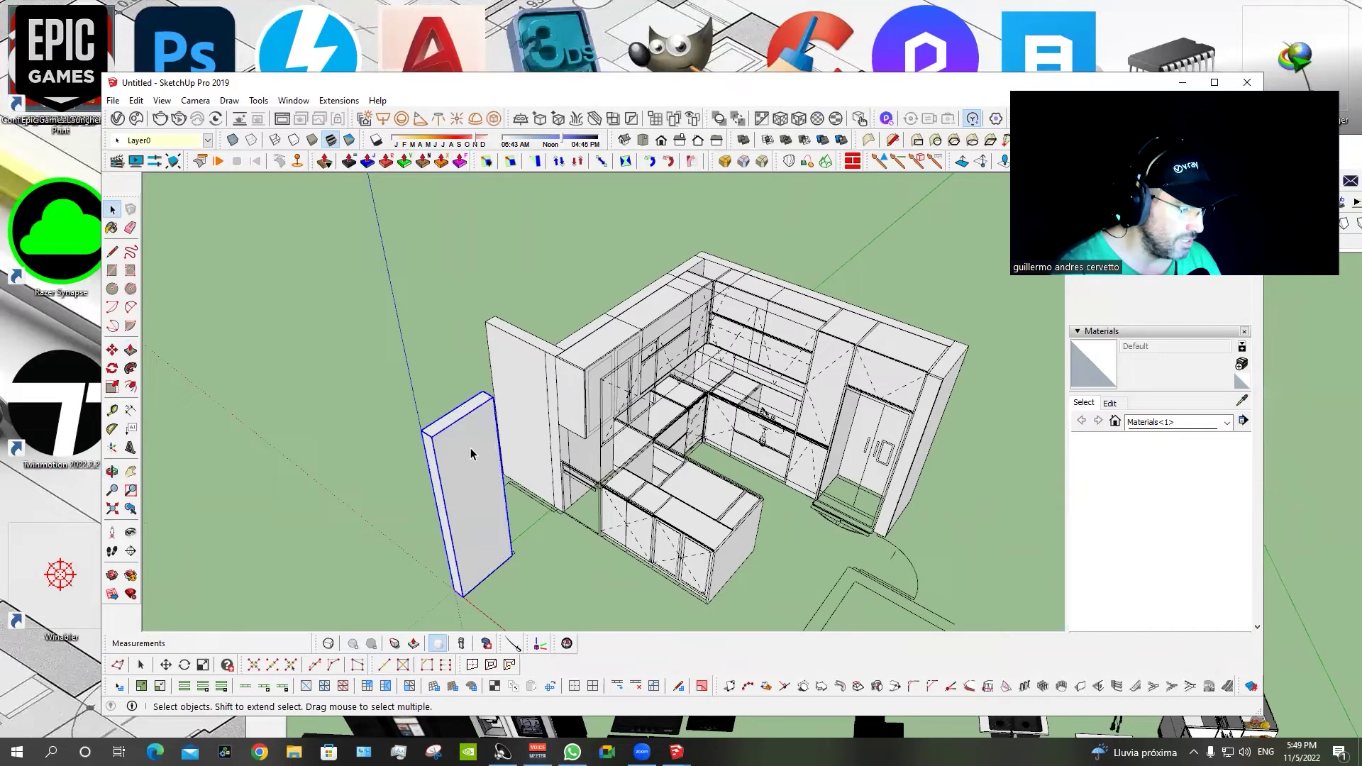
{"action": "scroll", "coordinate": [496, 369], "scroll_direction": "up", "scroll_amount": 1}
{"action": "scroll", "coordinate": [511, 347], "scroll_direction": "up", "scroll_amount": 3}
{"action": "key", "text": "r"}
{"action": "left_click", "coordinate": [518, 343]}
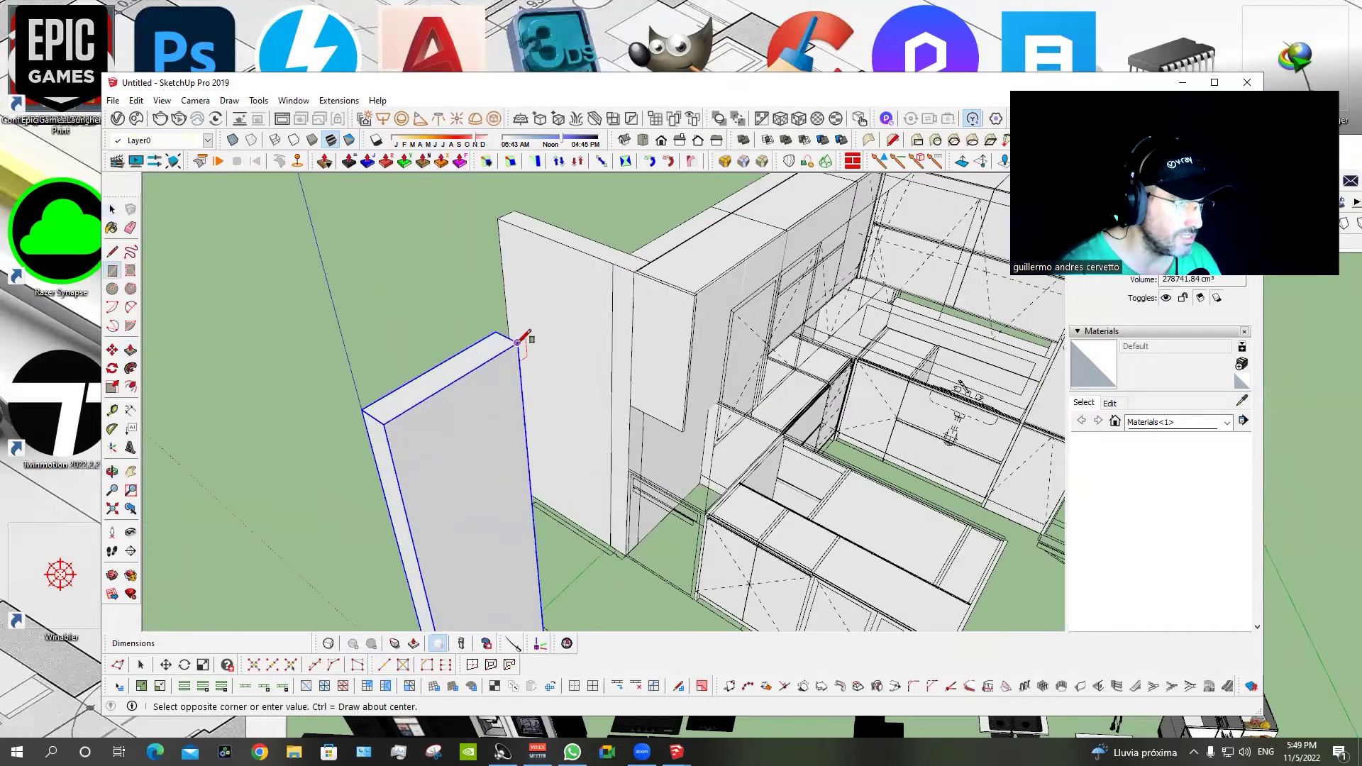
{"action": "left_click", "coordinate": [615, 266]}
{"action": "key", "text": "p"}
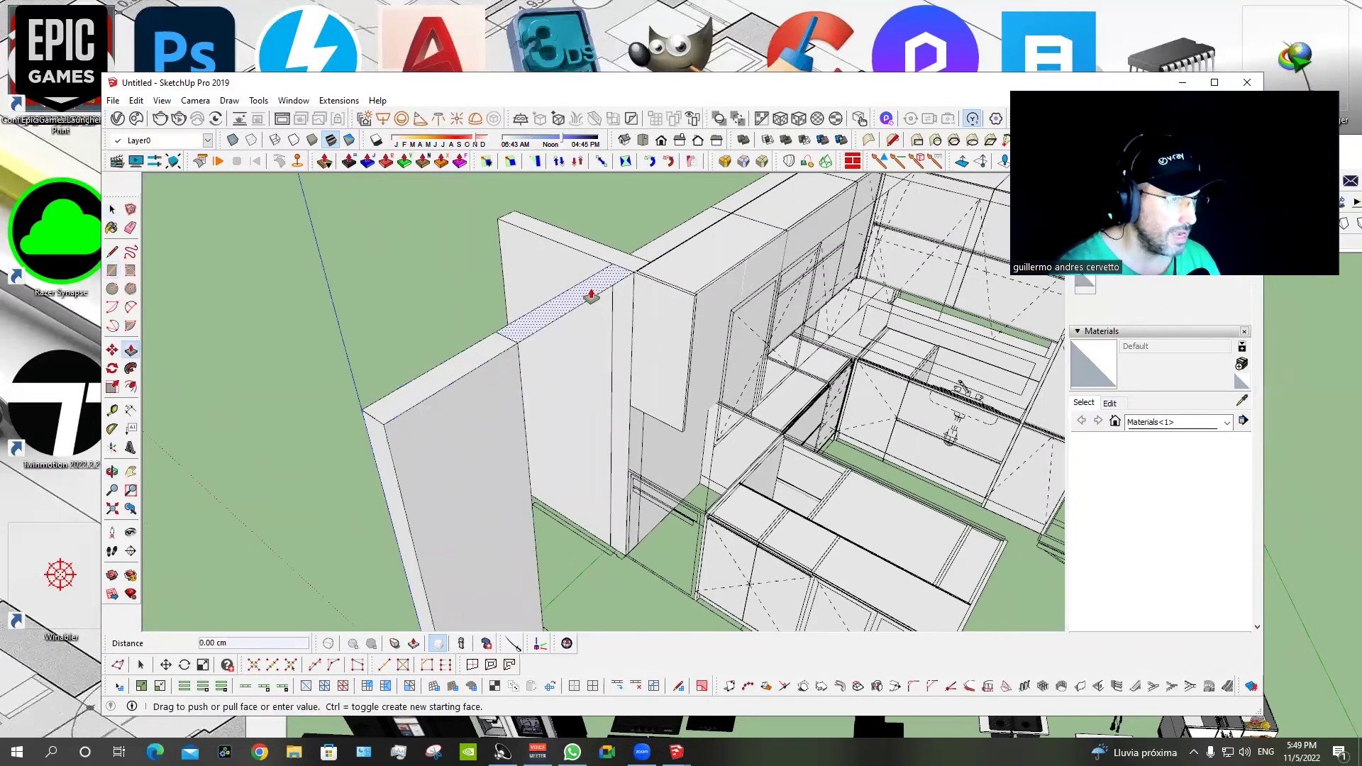
{"action": "scroll", "coordinate": [565, 374], "scroll_direction": "down", "scroll_amount": 2}
{"action": "scroll", "coordinate": [535, 528], "scroll_direction": "down", "scroll_amount": 3}
Place tape-measure guides 22 cm up and 55.85 cm along the panel.
{"action": "key", "text": "t"}
{"action": "left_click", "coordinate": [529, 534]}
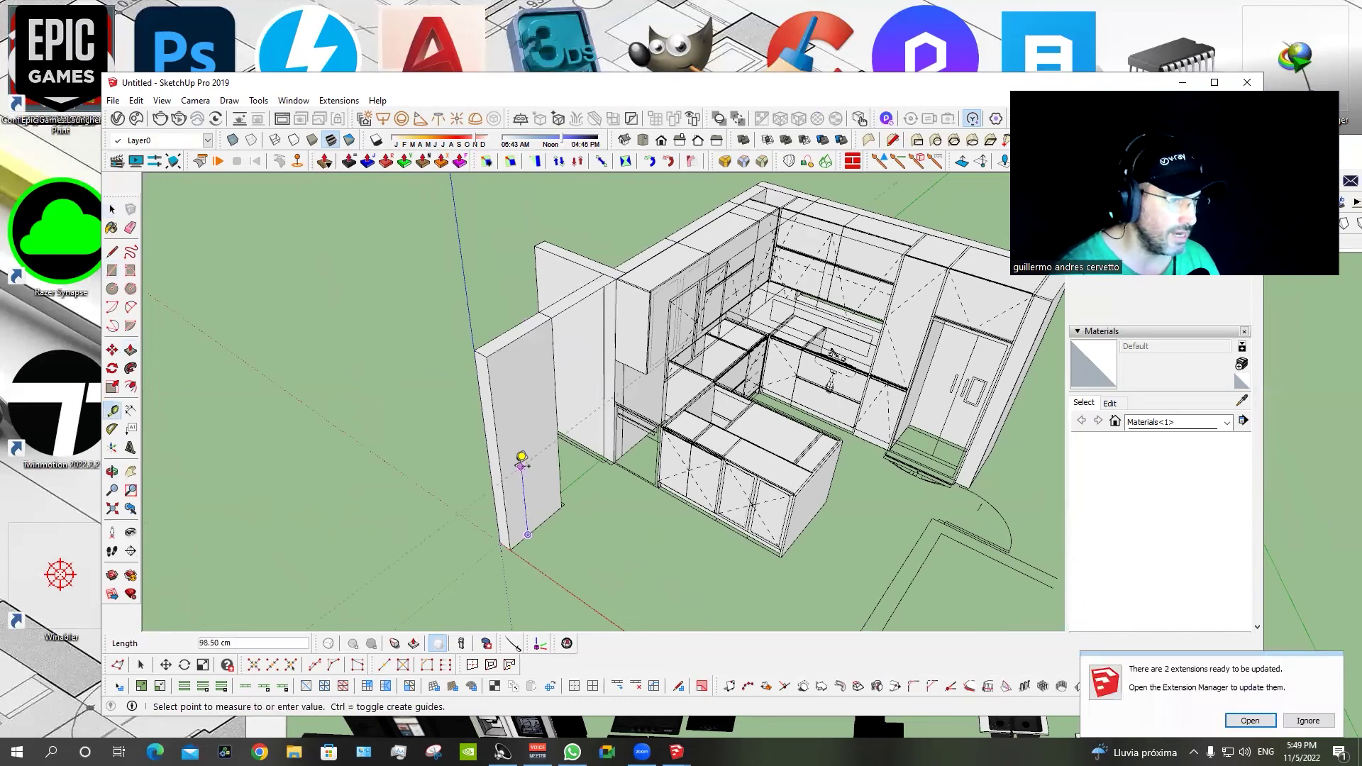
{"action": "key", "text": "Return"}
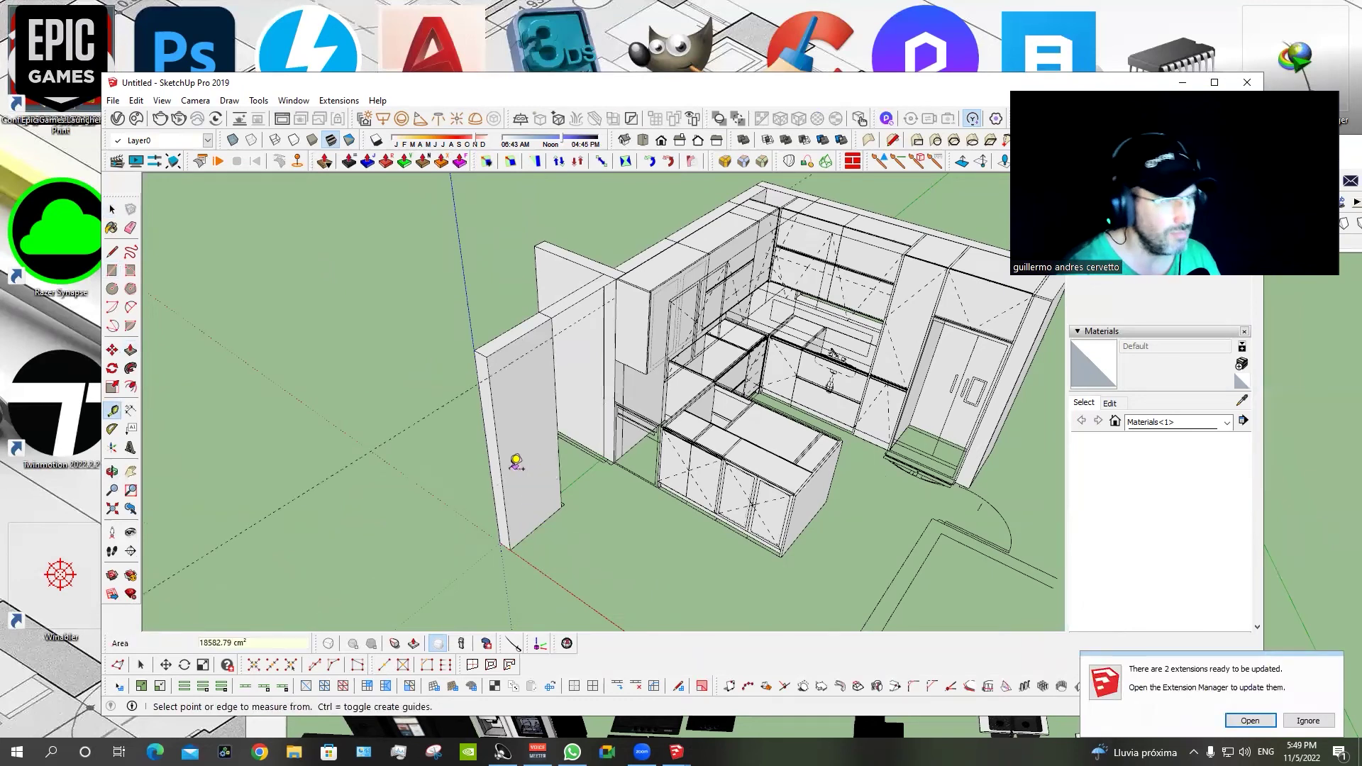
{"action": "left_click", "coordinate": [545, 521]}
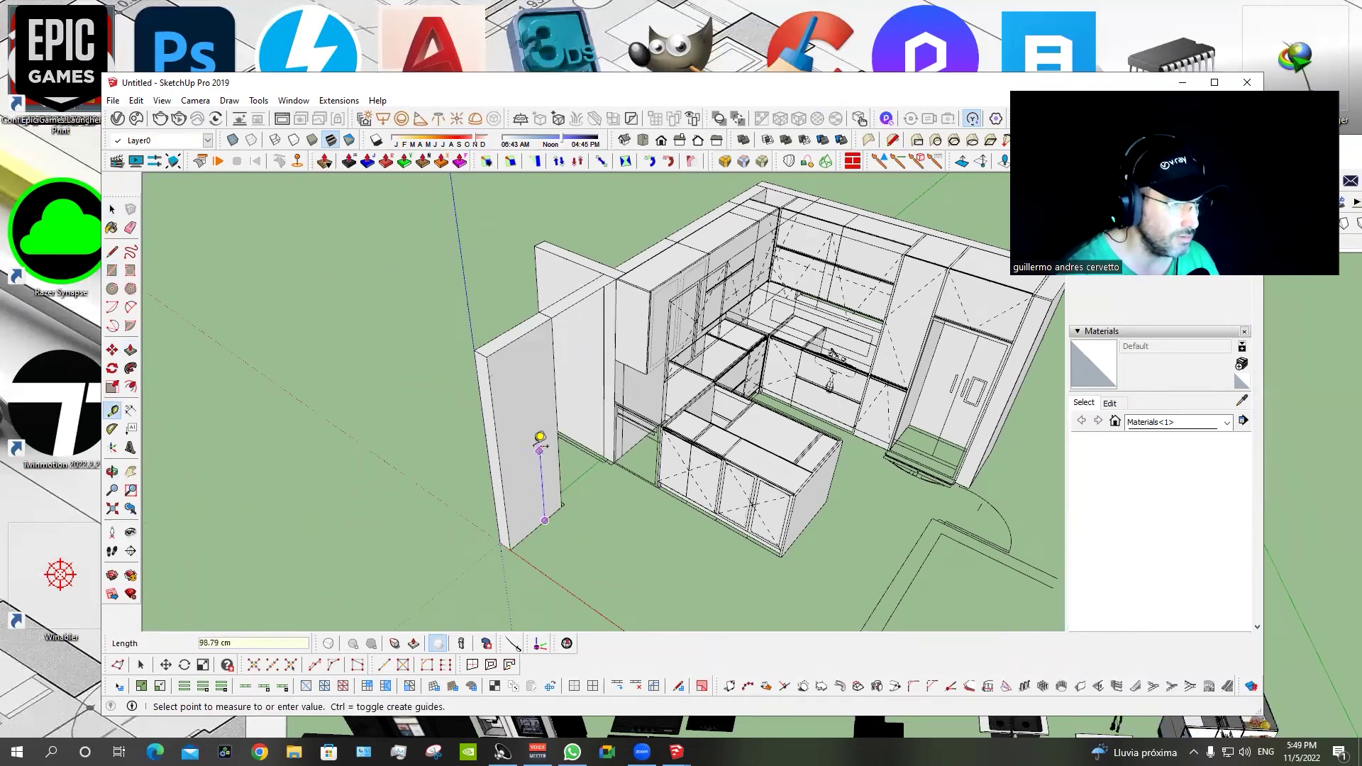
{"action": "scroll", "coordinate": [544, 469], "scroll_direction": "up", "scroll_amount": 2}
{"action": "scroll", "coordinate": [550, 508], "scroll_direction": "up", "scroll_amount": 2}
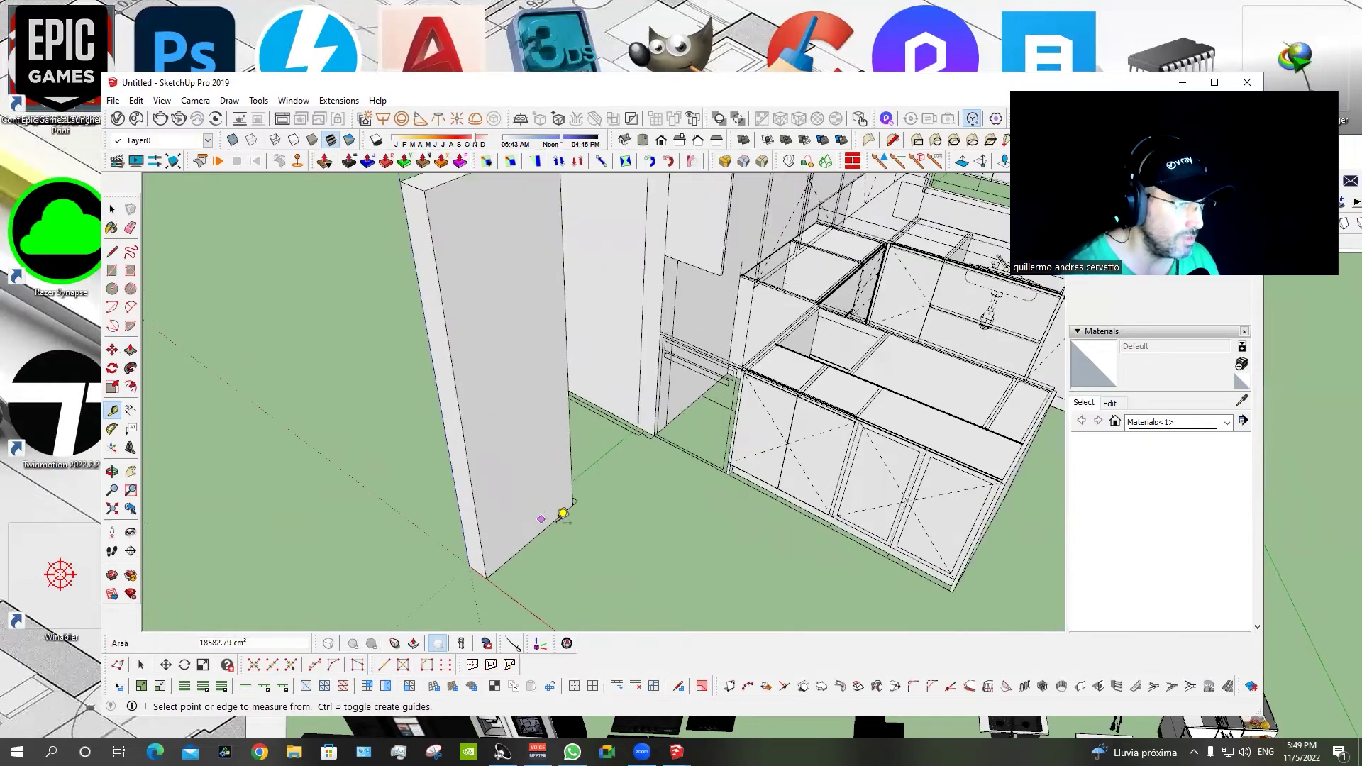
{"action": "left_click", "coordinate": [560, 516]}
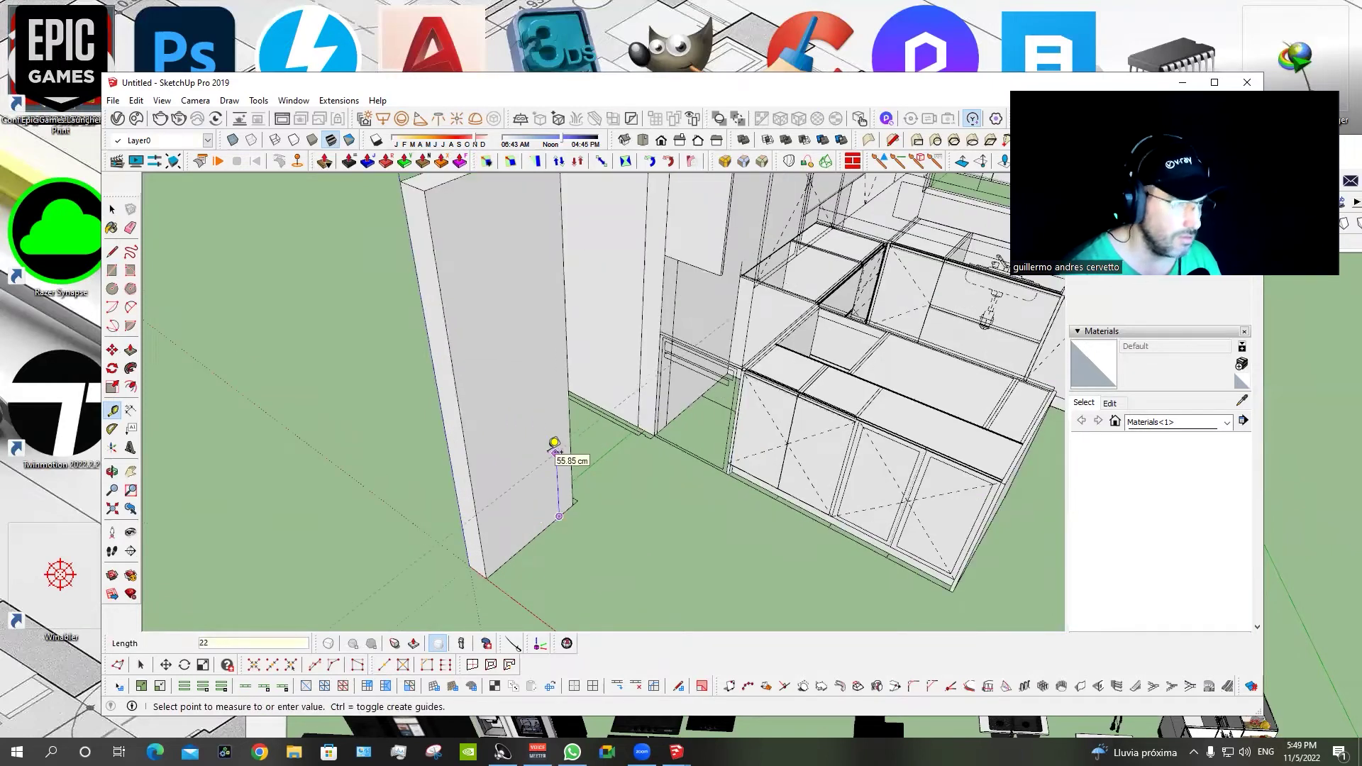
{"action": "left_click", "coordinate": [554, 443]}
{"action": "middle_click_drag", "start_coordinate": [450, 319], "coordinate": [477, 428]}
{"action": "scroll", "coordinate": [621, 317], "scroll_direction": "up", "scroll_amount": 2}
Extend the panel top 20 cm toward the kitchen wall as a header.
{"action": "key", "text": "p"}
{"action": "left_click", "coordinate": [602, 291]}
{"action": "key", "text": "space"}
{"action": "left_click", "coordinate": [577, 328]}
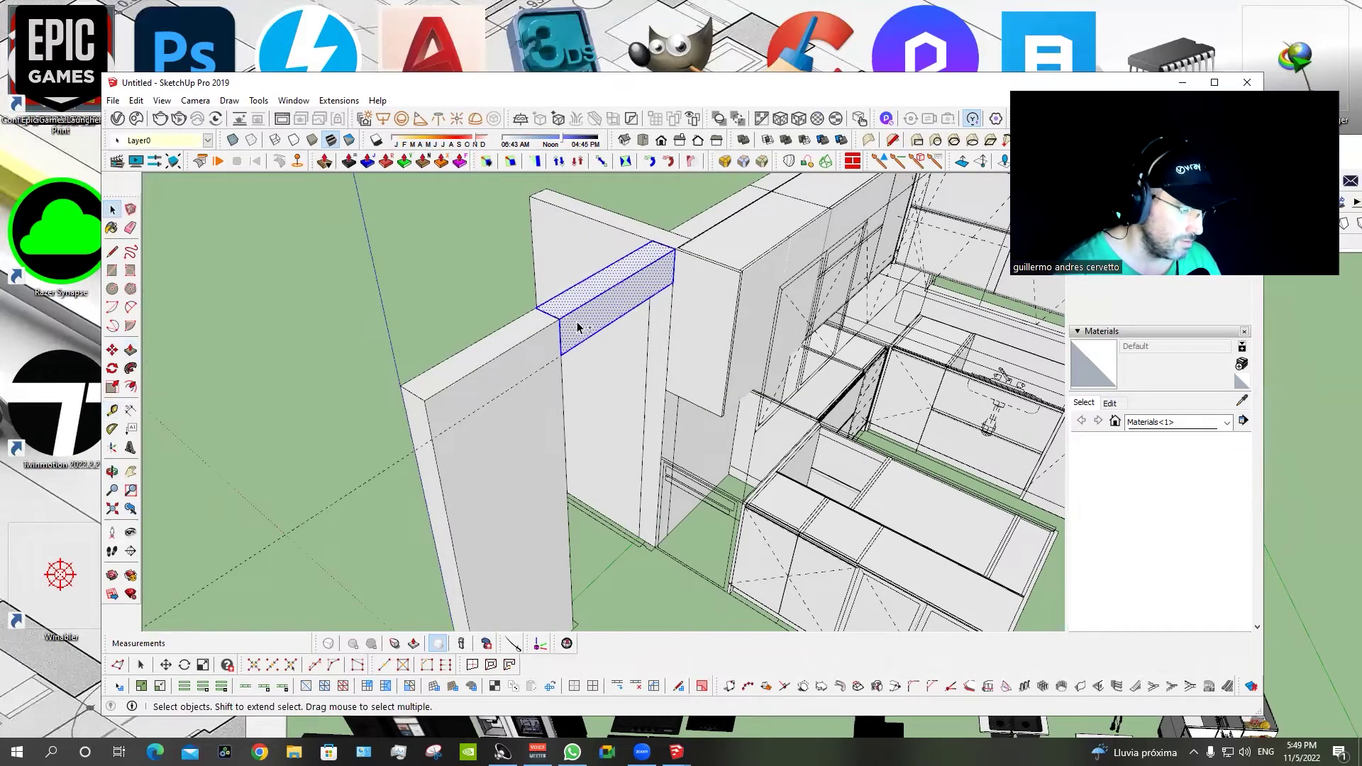
{"action": "key", "text": "e"}
{"action": "mouse_move", "coordinate": [577, 326]}
{"action": "middle_mouse_down"}
{"action": "mouse_move", "coordinate": [528, 374]}
{"action": "mouse_move", "coordinate": [608, 389]}
{"action": "mouse_move", "coordinate": [535, 350]}
{"action": "middle_mouse_up"}
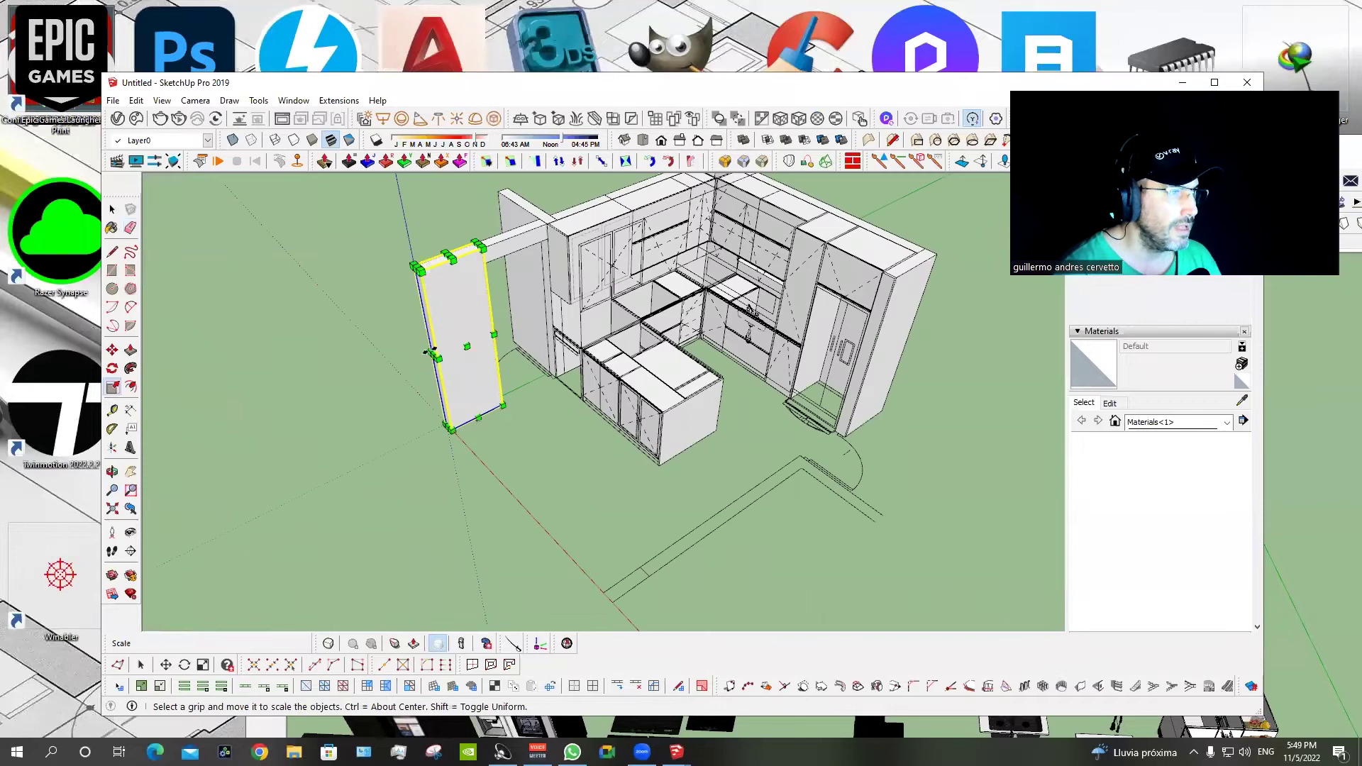
Widen the end panel and raise a new 240 cm panel by the doorway.
{"action": "left_click_drag", "start_coordinate": [432, 352], "coordinate": [560, 452]}
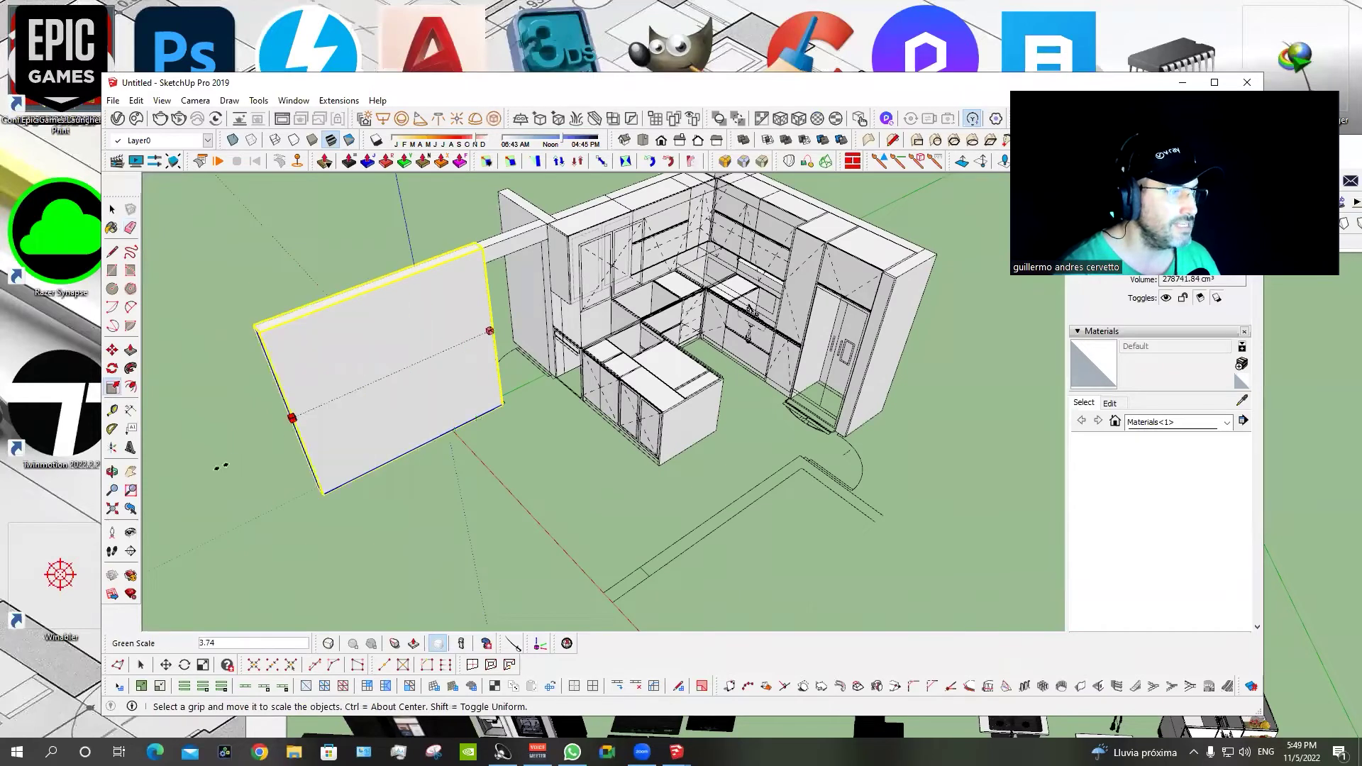
{"action": "middle_click_drag", "start_coordinate": [771, 559], "coordinate": [777, 533], "text": "shift"}
{"action": "key", "text": "r"}
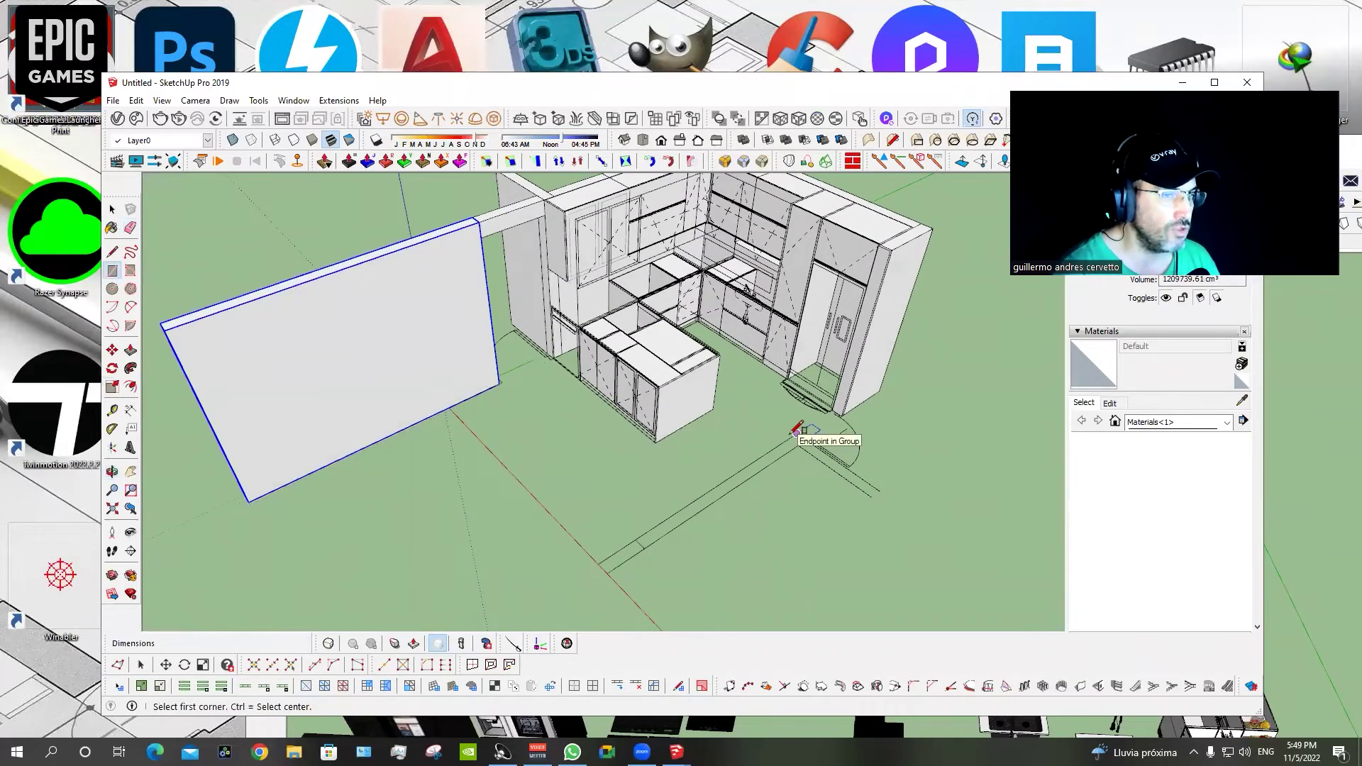
{"action": "left_click", "coordinate": [797, 434]}
{"action": "left_click", "coordinate": [760, 470]}
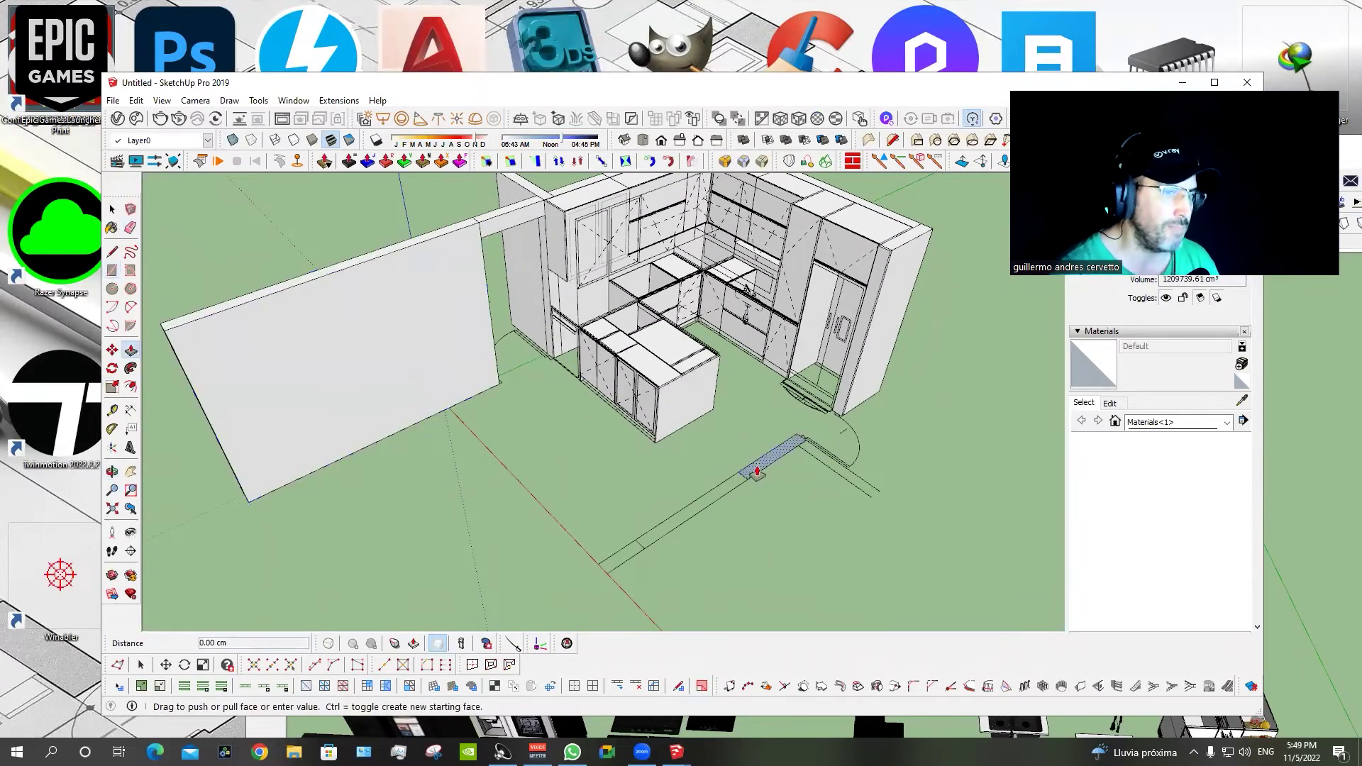
{"action": "middle_click_drag", "start_coordinate": [761, 470], "coordinate": [549, 364]}
{"action": "key", "text": "p"}
{"action": "double_click", "coordinate": [759, 425]}
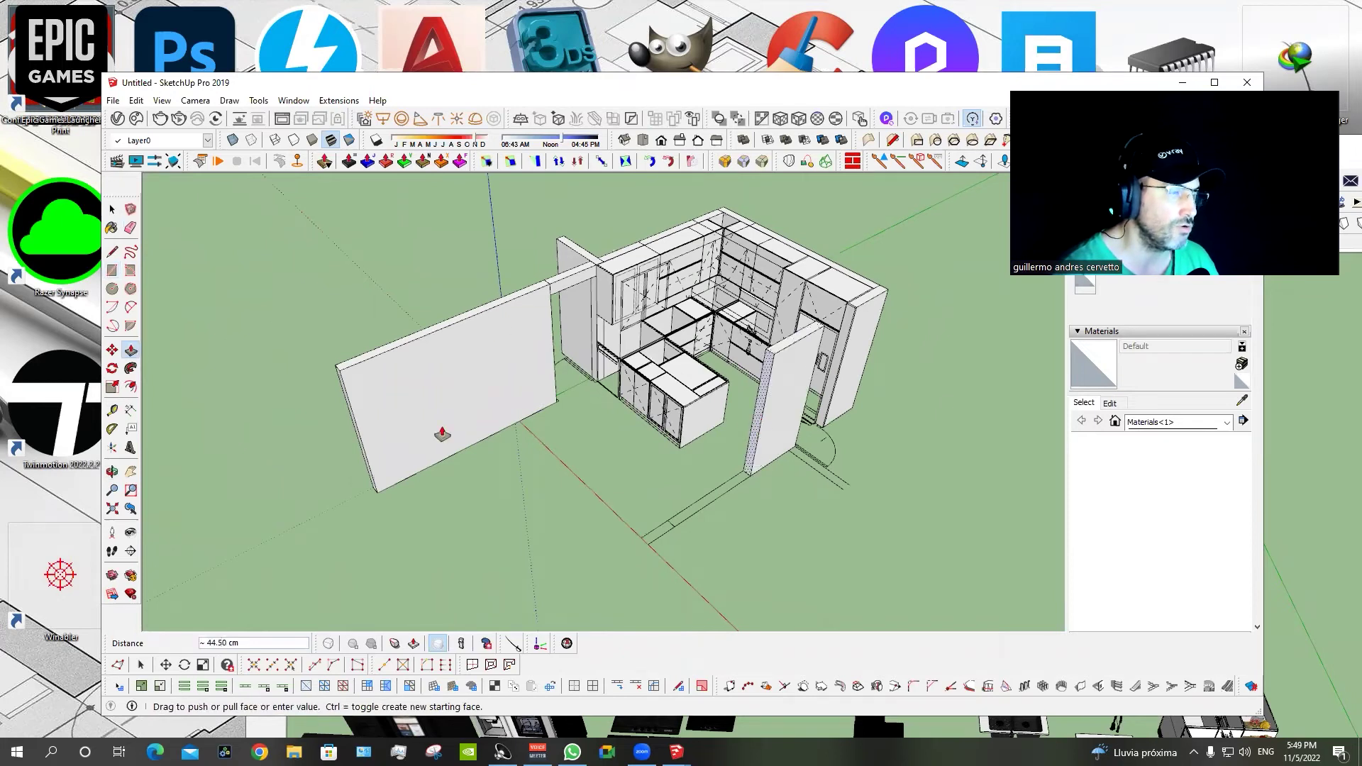
Group the new doorway panel and orbit around it.
{"action": "middle_click_drag", "start_coordinate": [443, 434], "coordinate": [341, 383]}
{"action": "key", "text": "space"}
{"action": "double_click", "coordinate": [598, 466]}
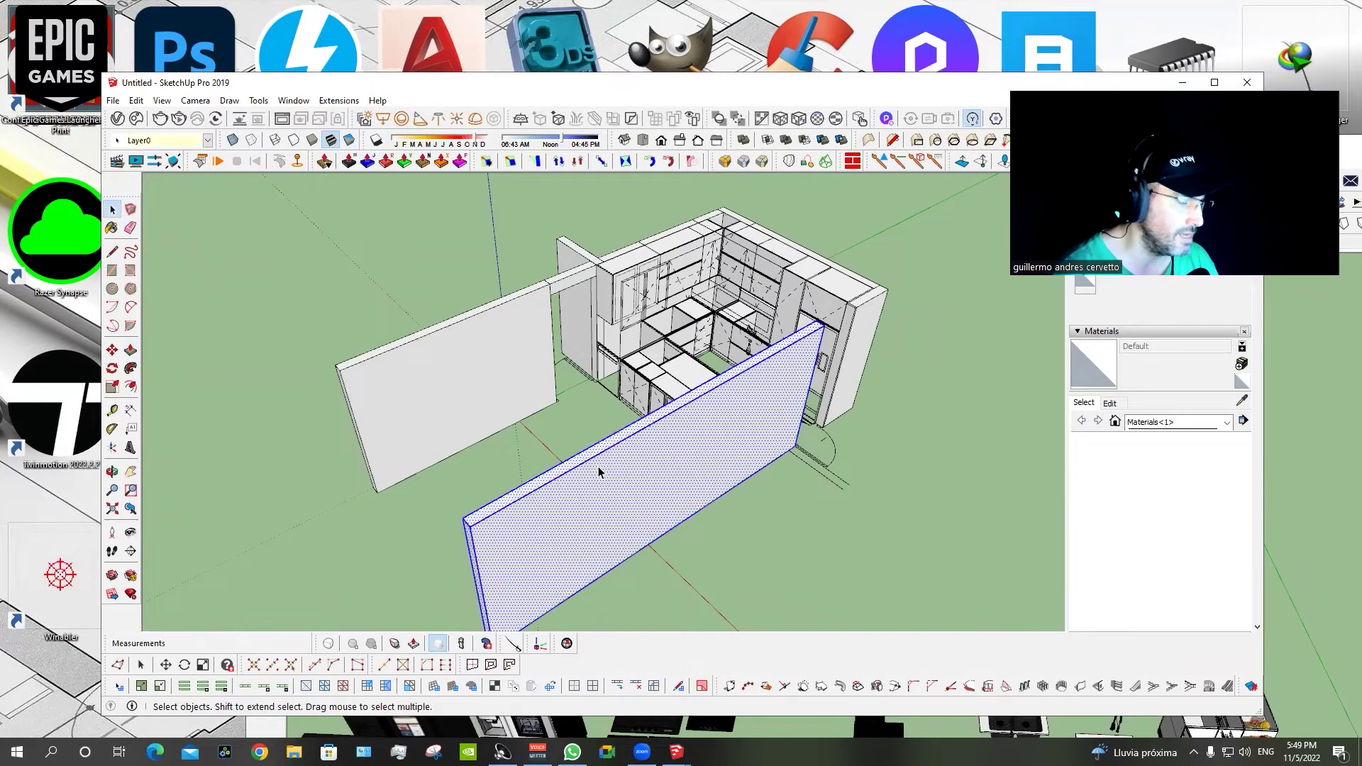
{"action": "key", "text": "g"}
{"action": "middle_click_drag", "start_coordinate": [814, 471], "coordinate": [572, 525]}
{"action": "key", "text": "r"}
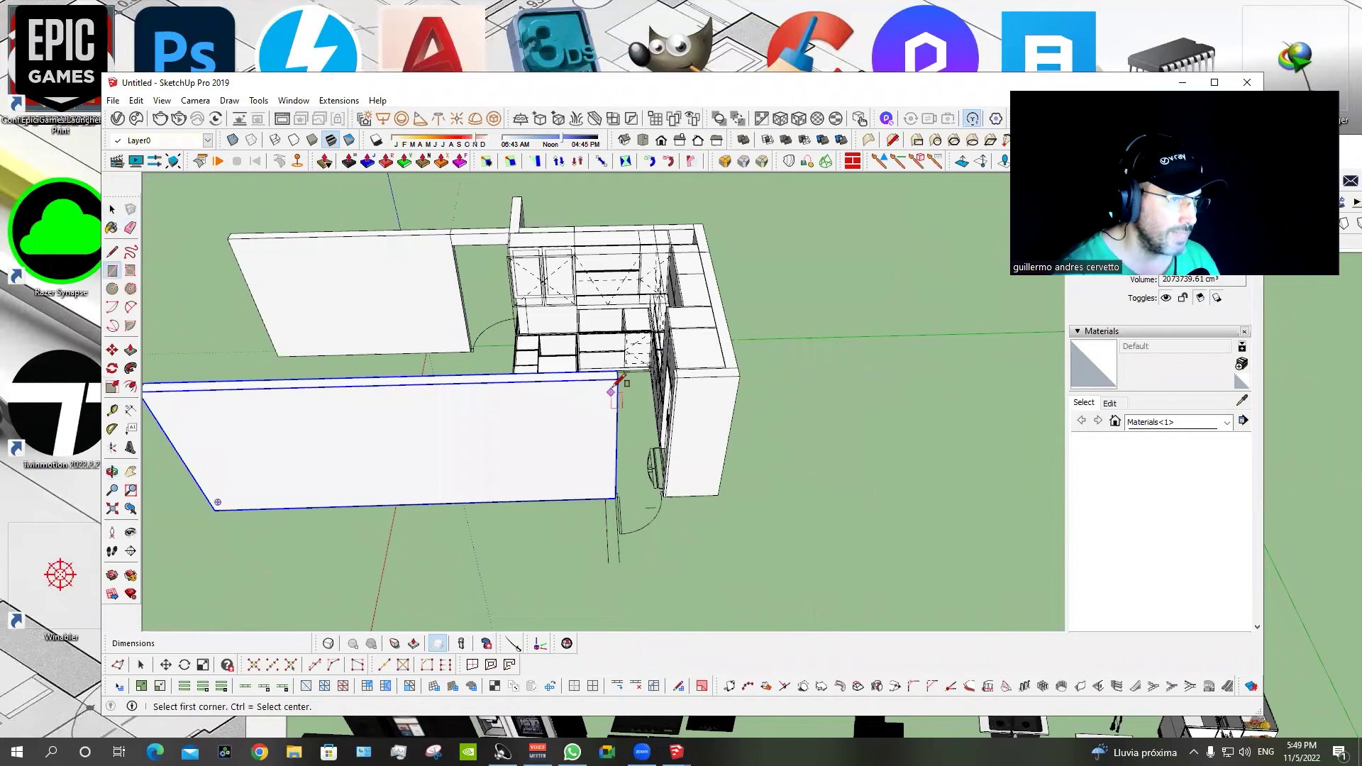
{"action": "mouse_move", "coordinate": [612, 483]}
{"action": "middle_mouse_down"}
{"action": "mouse_move", "coordinate": [629, 557]}
{"action": "mouse_move", "coordinate": [715, 297]}
{"action": "middle_mouse_up"}
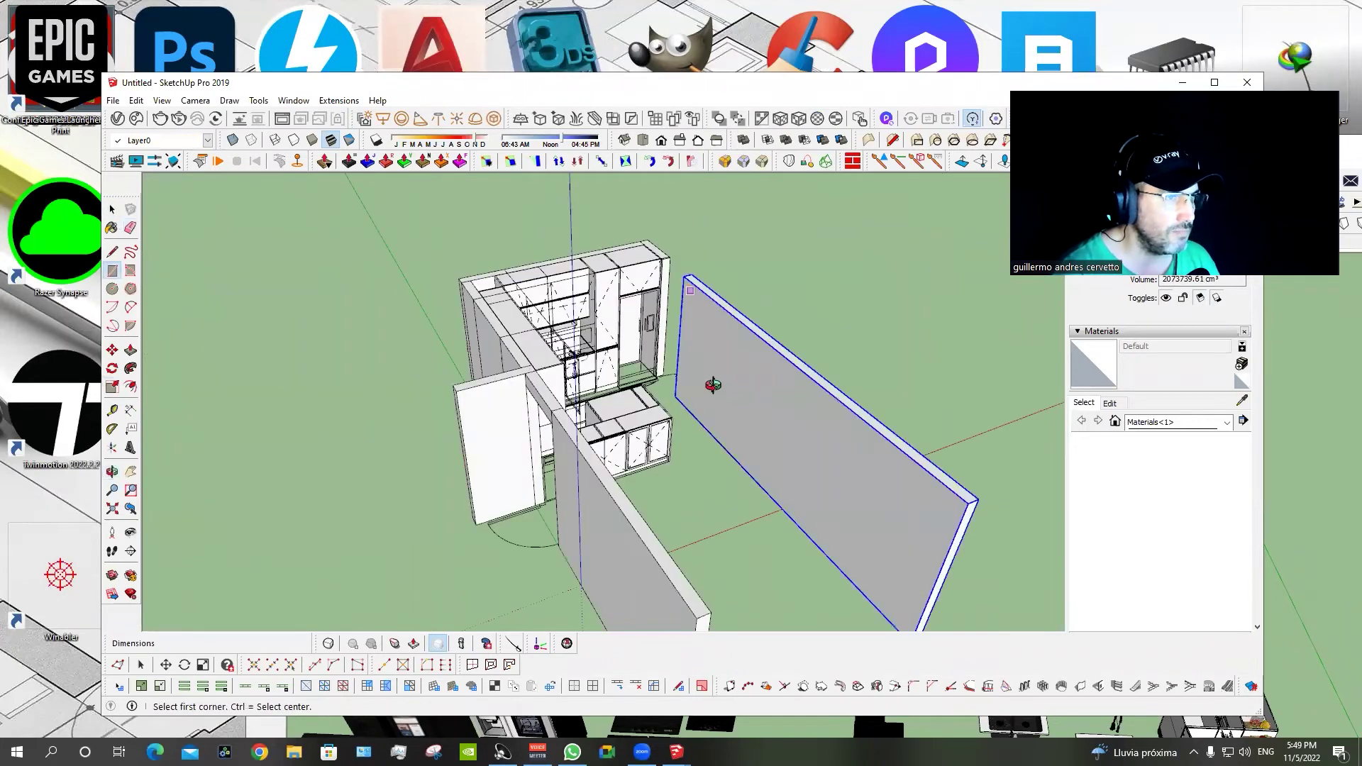
{"action": "middle_click_drag", "start_coordinate": [713, 385], "coordinate": [768, 353], "text": "shift"}
{"action": "middle_click_drag", "start_coordinate": [980, 395], "coordinate": [711, 398]}
Scale the back and front panels narrower along their length, to about 0.6 and 0.4.
{"action": "key", "text": "s"}
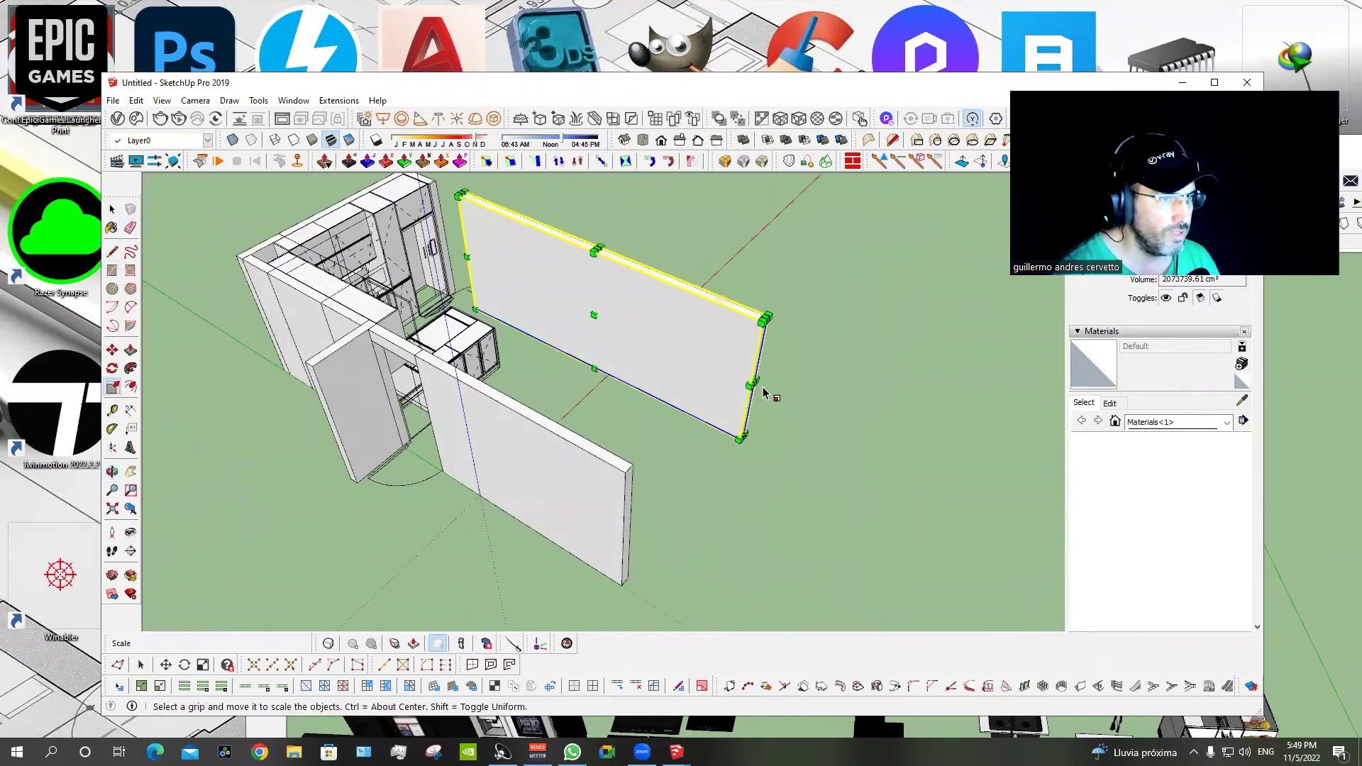
{"action": "mouse_move", "coordinate": [754, 381]}
{"action": "left_mouse_down"}
{"action": "mouse_move", "coordinate": [592, 392]}
{"action": "mouse_move", "coordinate": [608, 374]}
{"action": "left_mouse_up"}
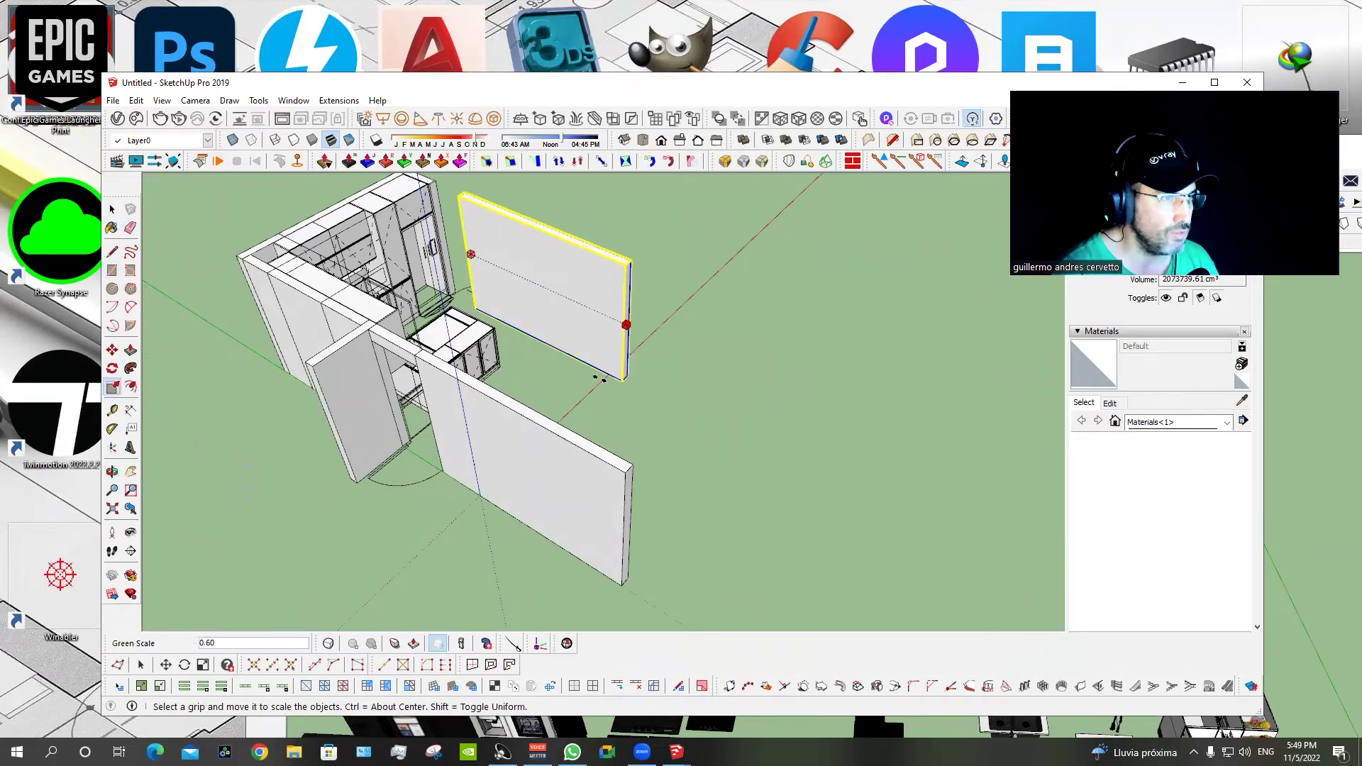
{"action": "left_click", "coordinate": [631, 531]}
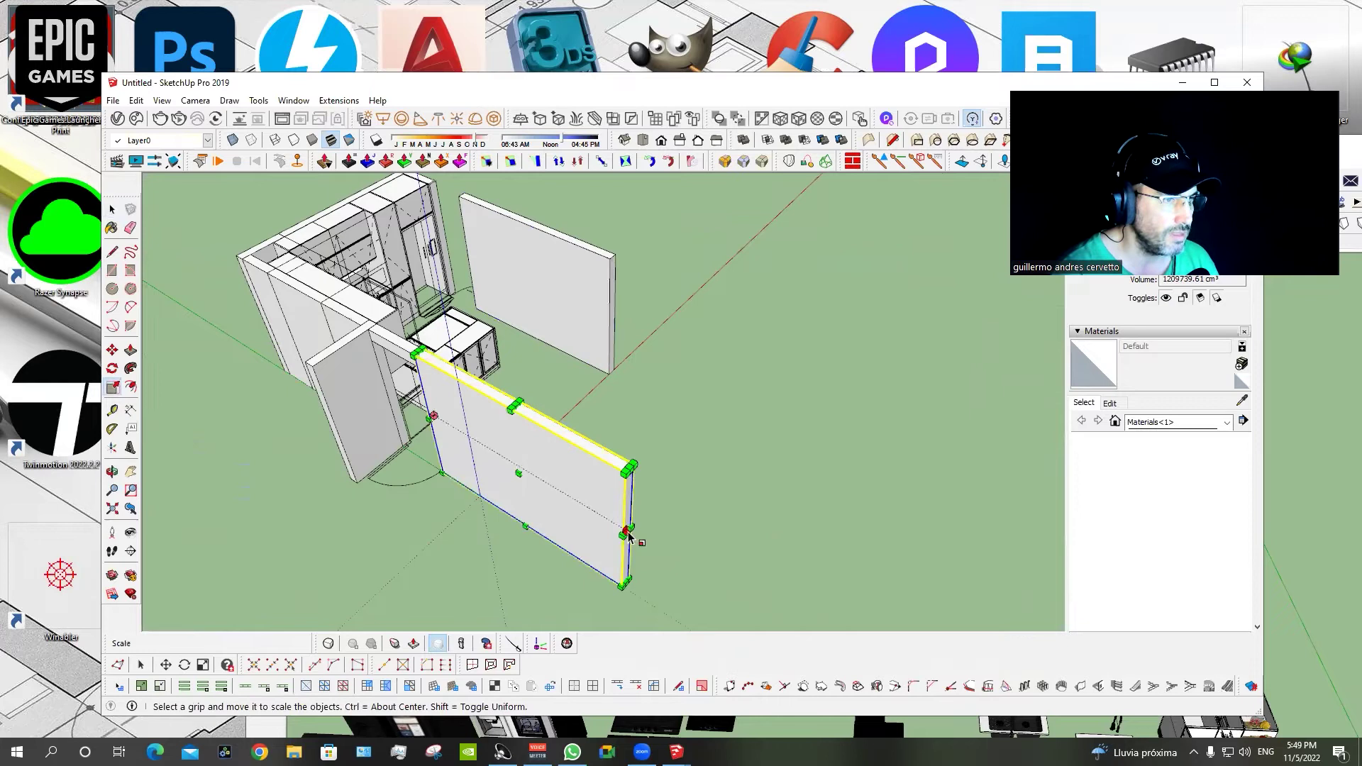
{"action": "left_click_drag", "start_coordinate": [631, 532], "coordinate": [610, 260]}
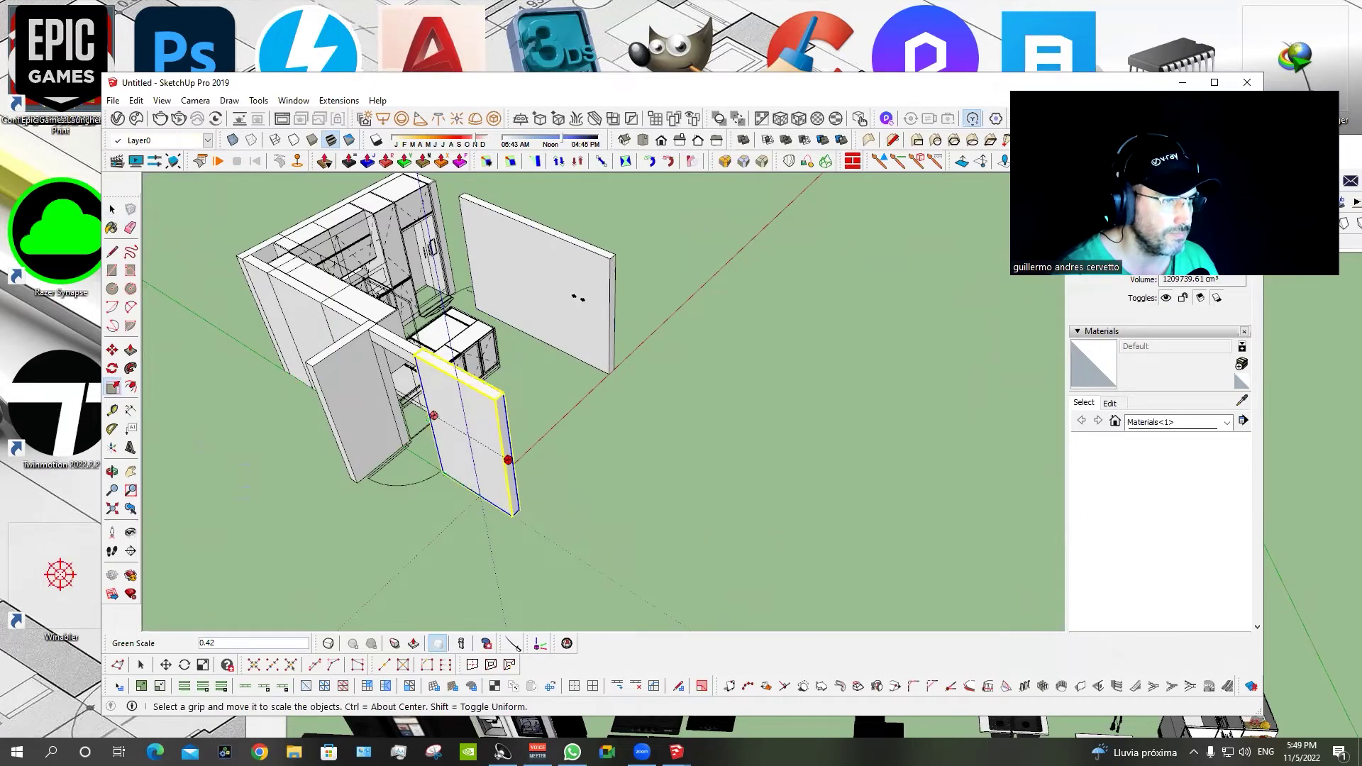
{"action": "left_click", "coordinate": [610, 259]}
{"action": "middle_click_drag", "start_coordinate": [776, 386], "coordinate": [283, 292]}
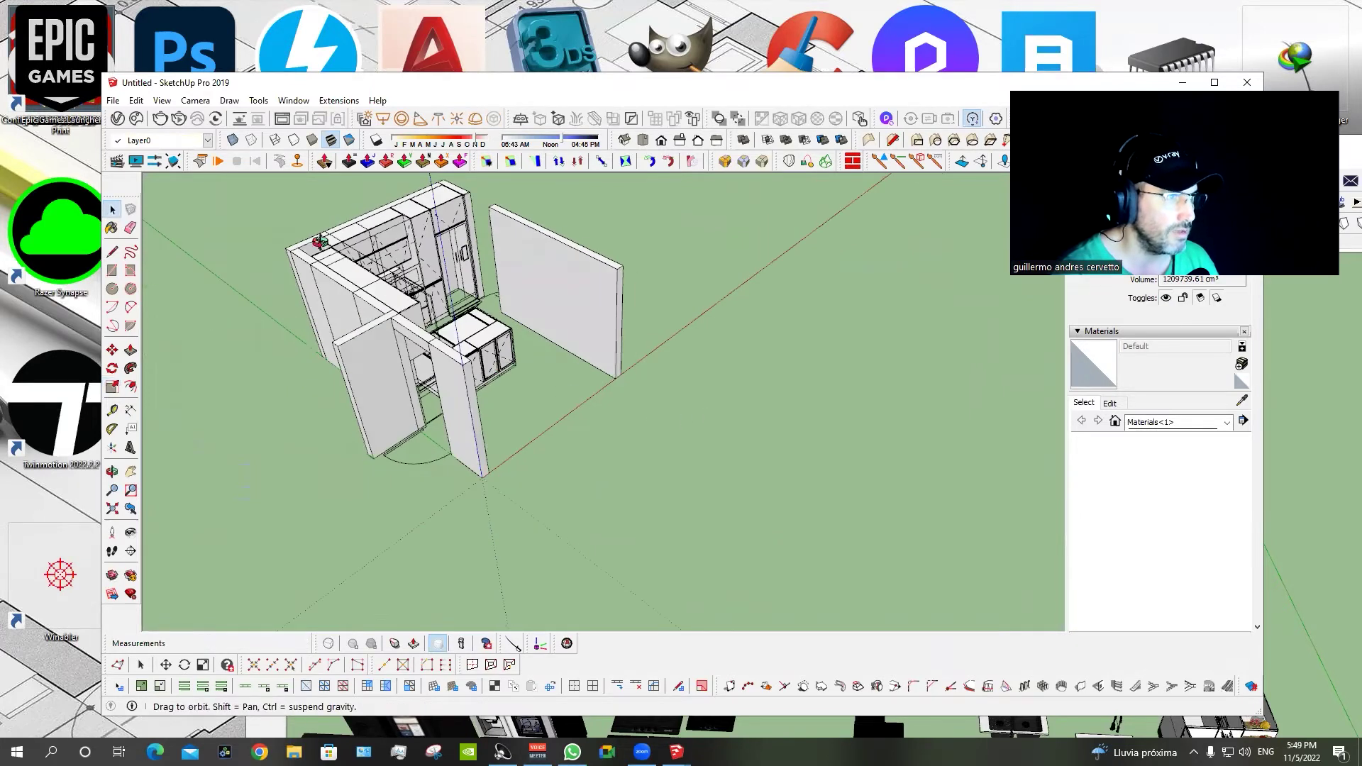
Rotate a copy of the right wall panel flat onto the floor.
{"action": "key", "text": "space"}
{"action": "scroll", "coordinate": [495, 418], "scroll_direction": "up", "scroll_amount": 3}
{"action": "scroll", "coordinate": [603, 419], "scroll_direction": "up", "scroll_amount": 5}
{"action": "mouse_move", "coordinate": [603, 426]}
{"action": "middle_mouse_down"}
{"action": "mouse_move", "coordinate": [652, 505]}
{"action": "mouse_move", "coordinate": [620, 528]}
{"action": "middle_mouse_up"}
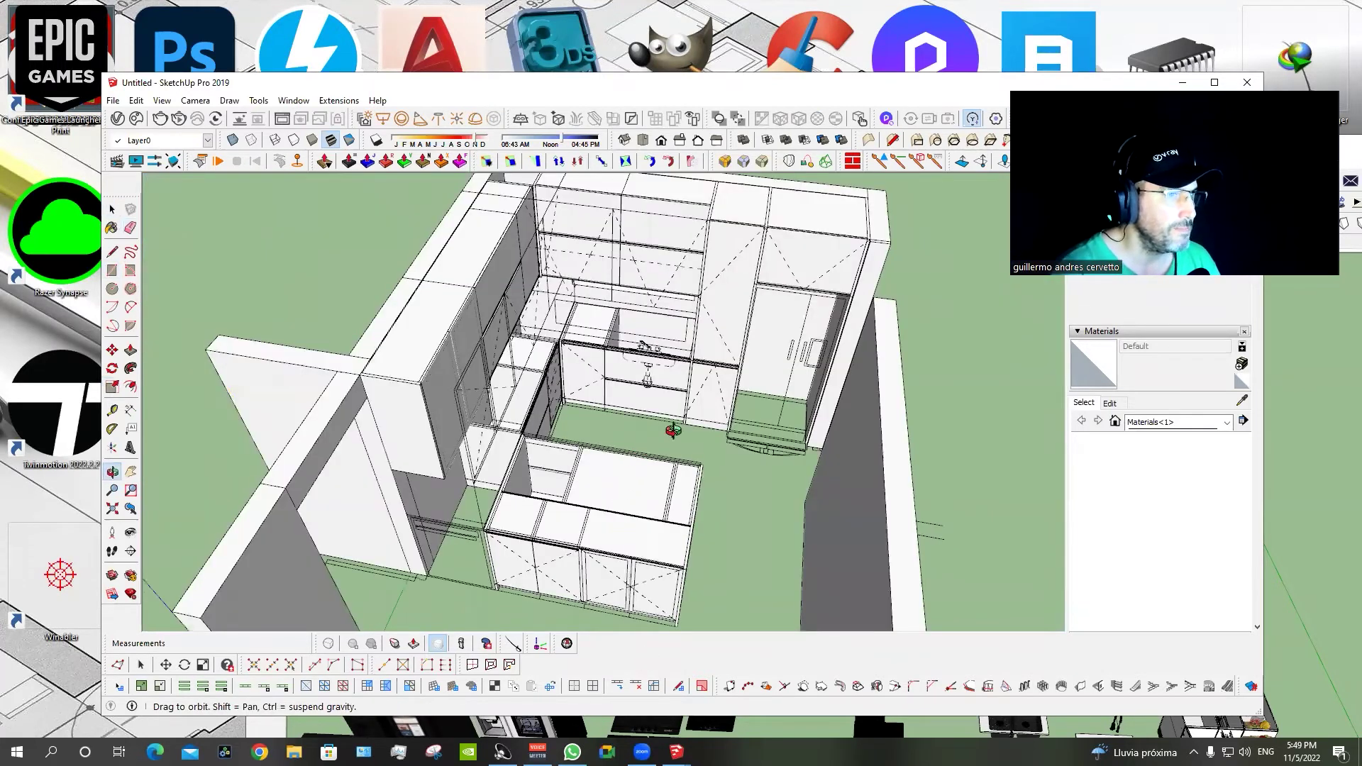
{"action": "middle_click_drag", "start_coordinate": [673, 430], "coordinate": [681, 298]}
{"action": "scroll", "coordinate": [915, 553], "scroll_direction": "up", "scroll_amount": 3}
{"action": "left_click", "coordinate": [916, 546]}
{"action": "key", "text": "q"}
{"action": "left_click", "coordinate": [911, 560]}
Scale the floor slab along blue to 1.85 so it extends under the kitchen.
{"action": "key", "text": "s"}
{"action": "middle_click_drag", "start_coordinate": [693, 523], "coordinate": [661, 487]}
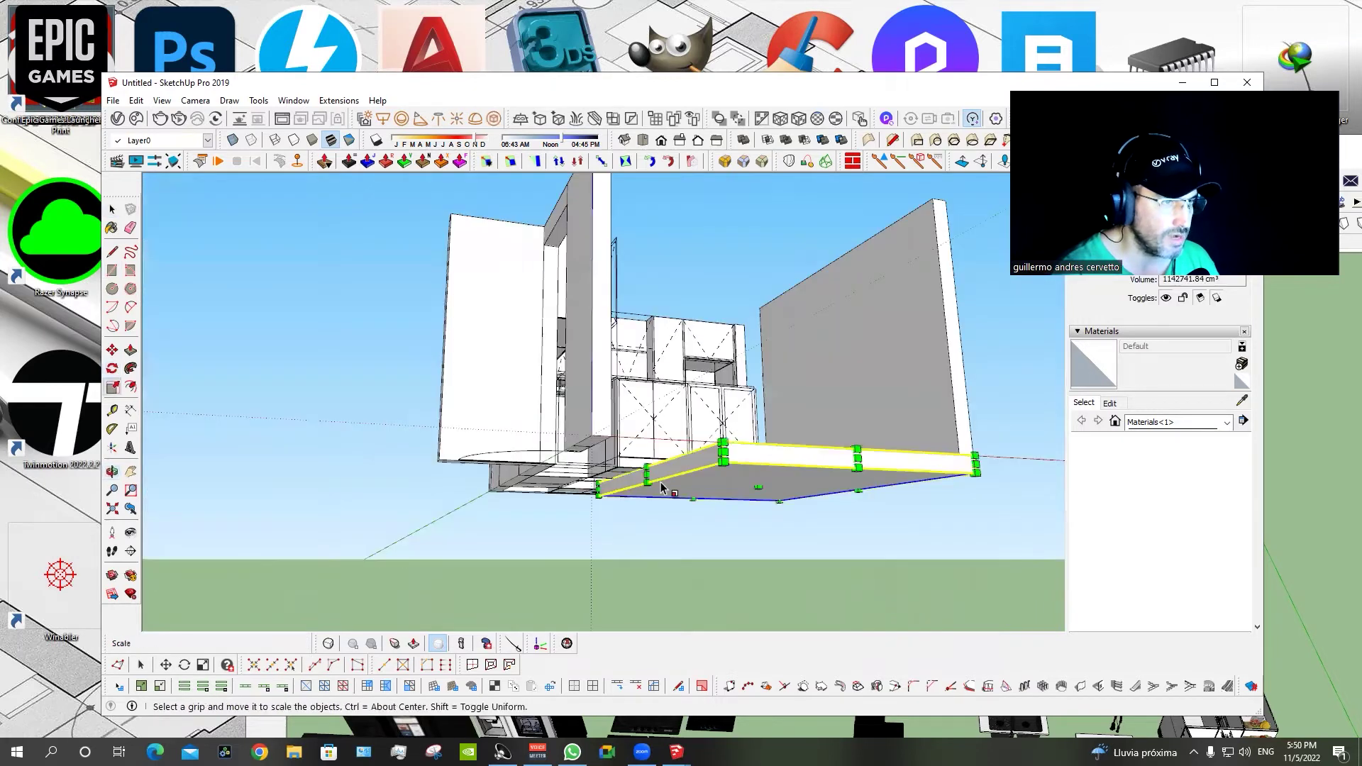
{"action": "left_click_drag", "start_coordinate": [647, 474], "coordinate": [438, 381]}
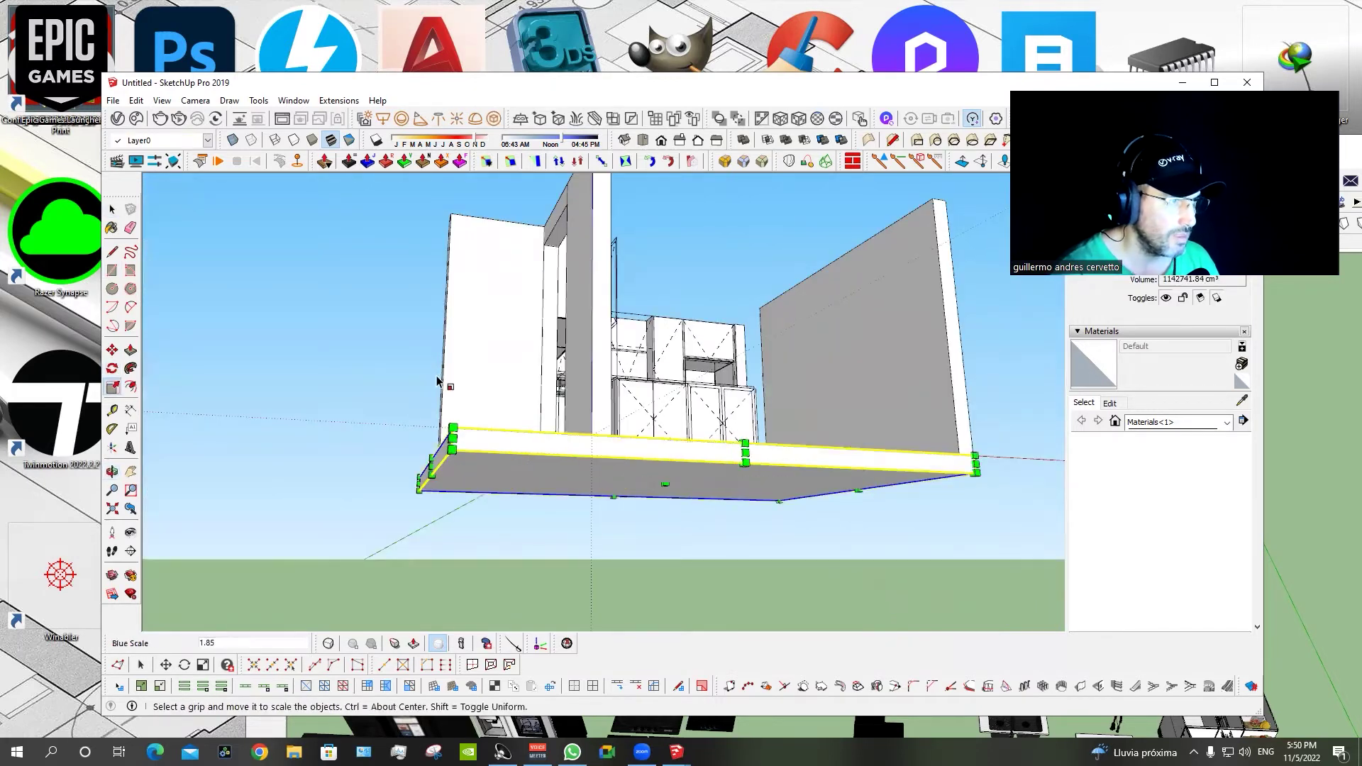
{"action": "mouse_move", "coordinate": [451, 217]}
{"action": "middle_mouse_down"}
{"action": "mouse_move", "coordinate": [949, 421]}
{"action": "mouse_move", "coordinate": [967, 194]}
{"action": "mouse_move", "coordinate": [642, 525]}
{"action": "middle_mouse_up"}
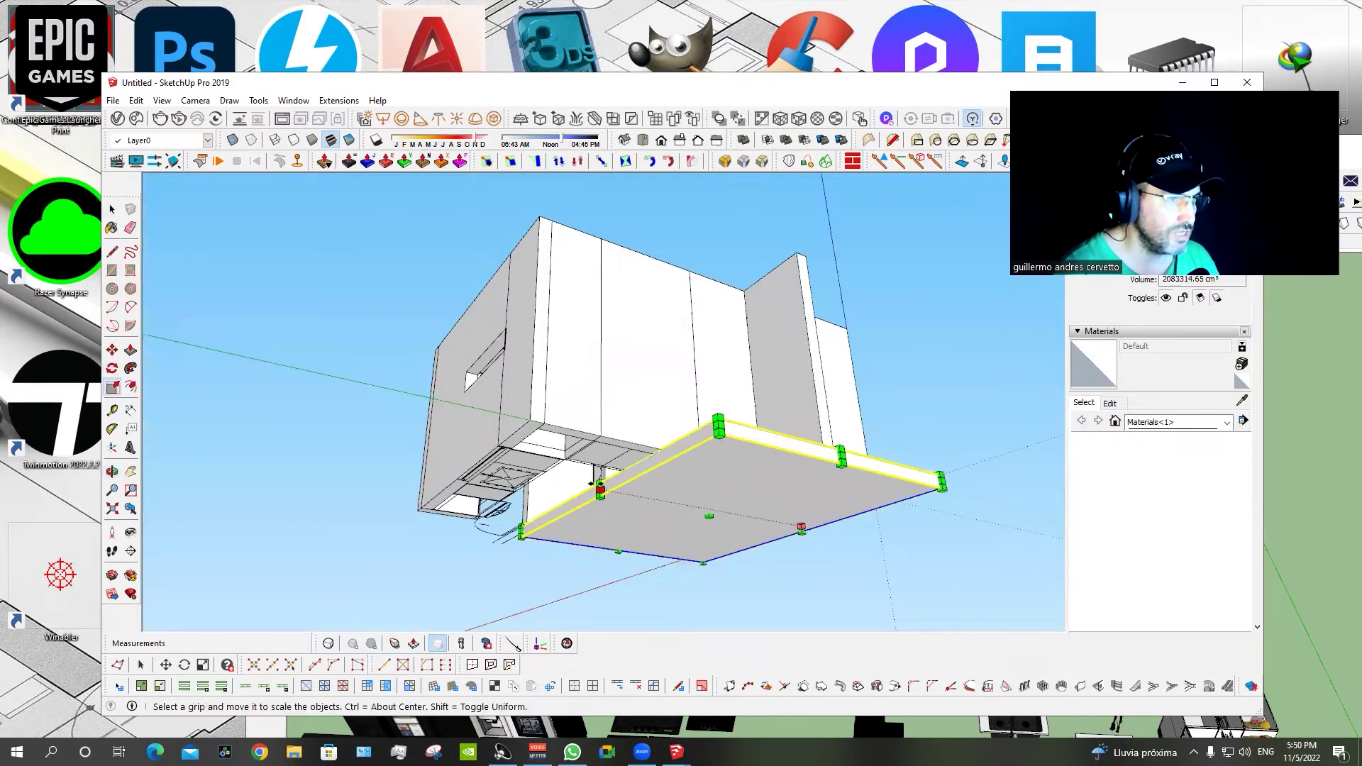
{"action": "mouse_move", "coordinate": [595, 485]}
{"action": "middle_mouse_down"}
{"action": "mouse_move", "coordinate": [656, 460]}
{"action": "mouse_move", "coordinate": [583, 432]}
{"action": "mouse_move", "coordinate": [532, 309]}
{"action": "middle_mouse_up"}
{"action": "key", "text": "space"}
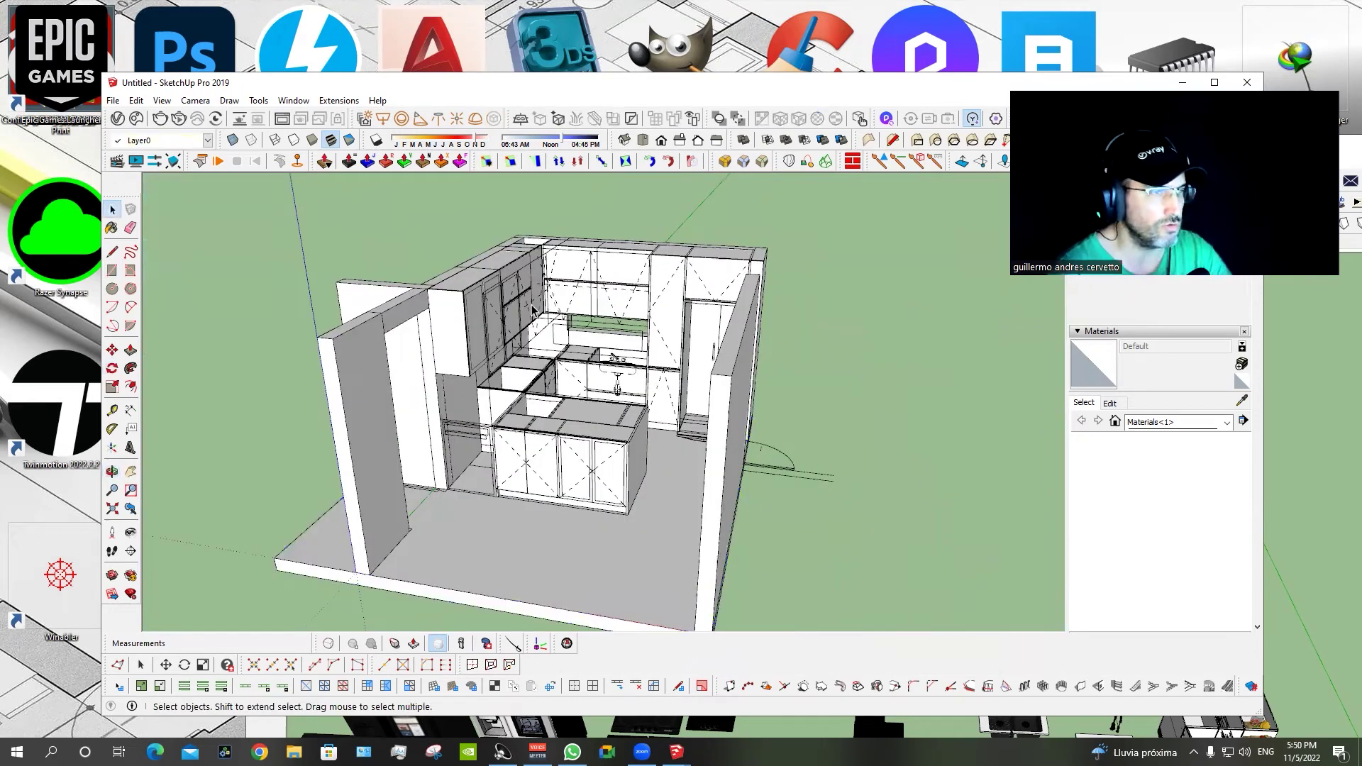
{"action": "scroll", "coordinate": [546, 349], "scroll_direction": "up", "scroll_amount": 2}
{"action": "scroll", "coordinate": [555, 353], "scroll_direction": "up", "scroll_amount": 2}
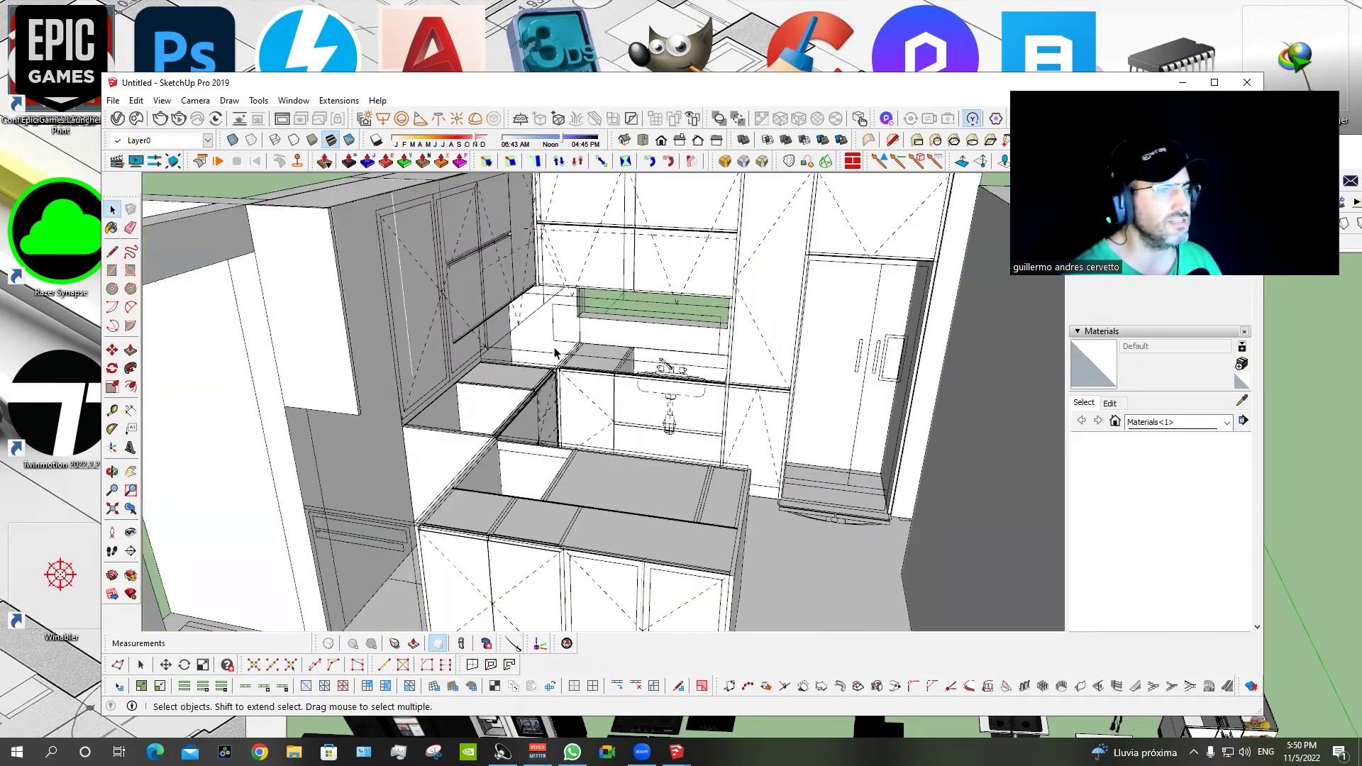
{"action": "scroll", "coordinate": [555, 353], "scroll_direction": "down", "scroll_amount": 2}
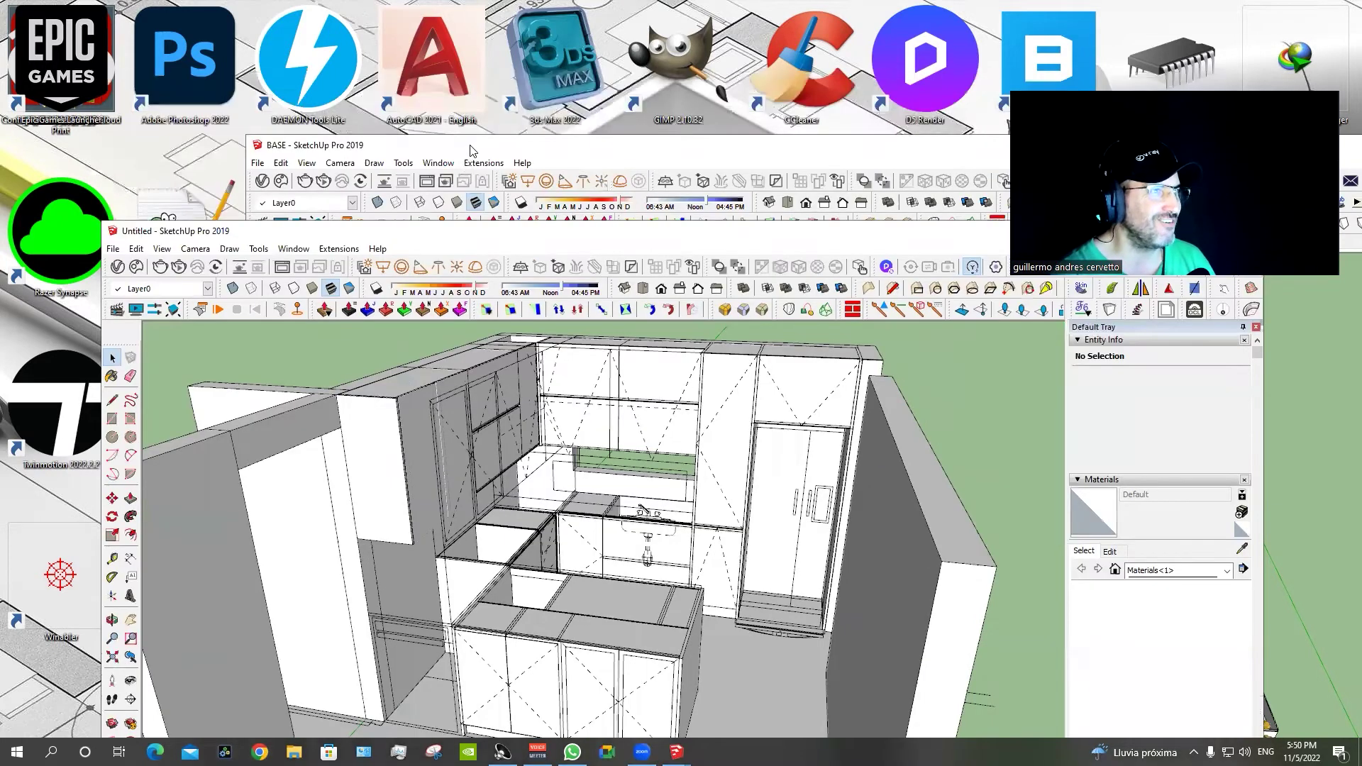
Bring the BASE model window in front of the Untitled kitchen window.
{"action": "left_click_drag", "start_coordinate": [467, 144], "coordinate": [439, 40]}
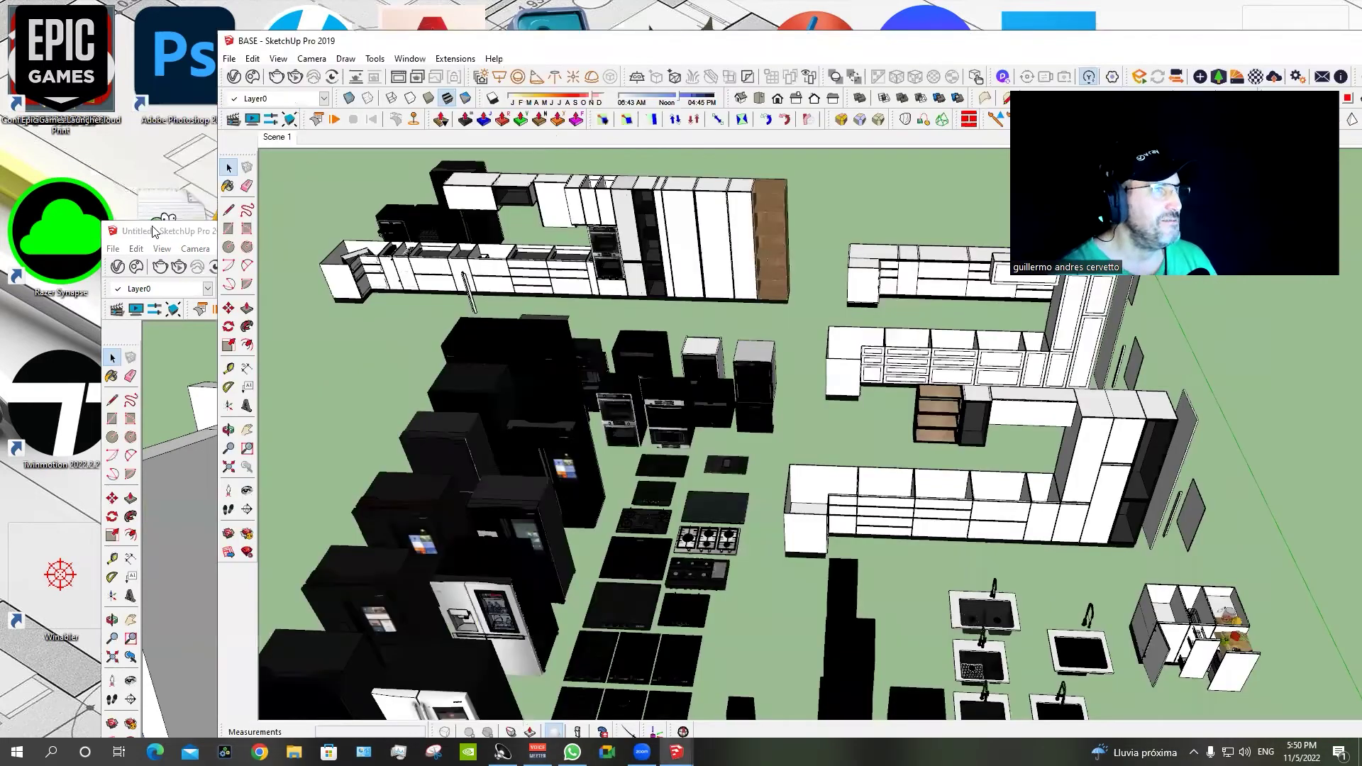
{"action": "left_click_drag", "start_coordinate": [154, 233], "coordinate": [139, 153]}
{"action": "key", "text": "alt+Tab"}
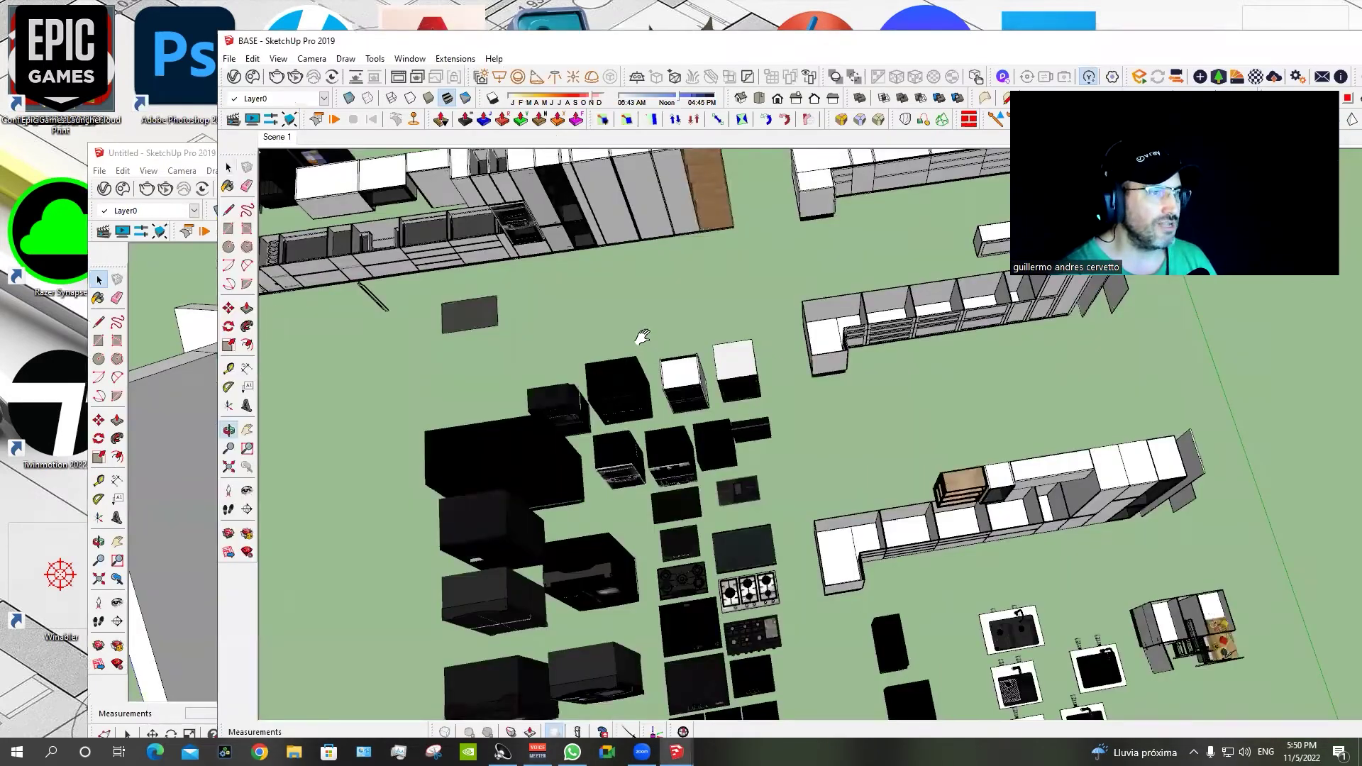
{"action": "middle_click_drag", "start_coordinate": [642, 337], "coordinate": [820, 478]}
{"action": "scroll", "coordinate": [815, 475], "scroll_direction": "down", "scroll_amount": 3}
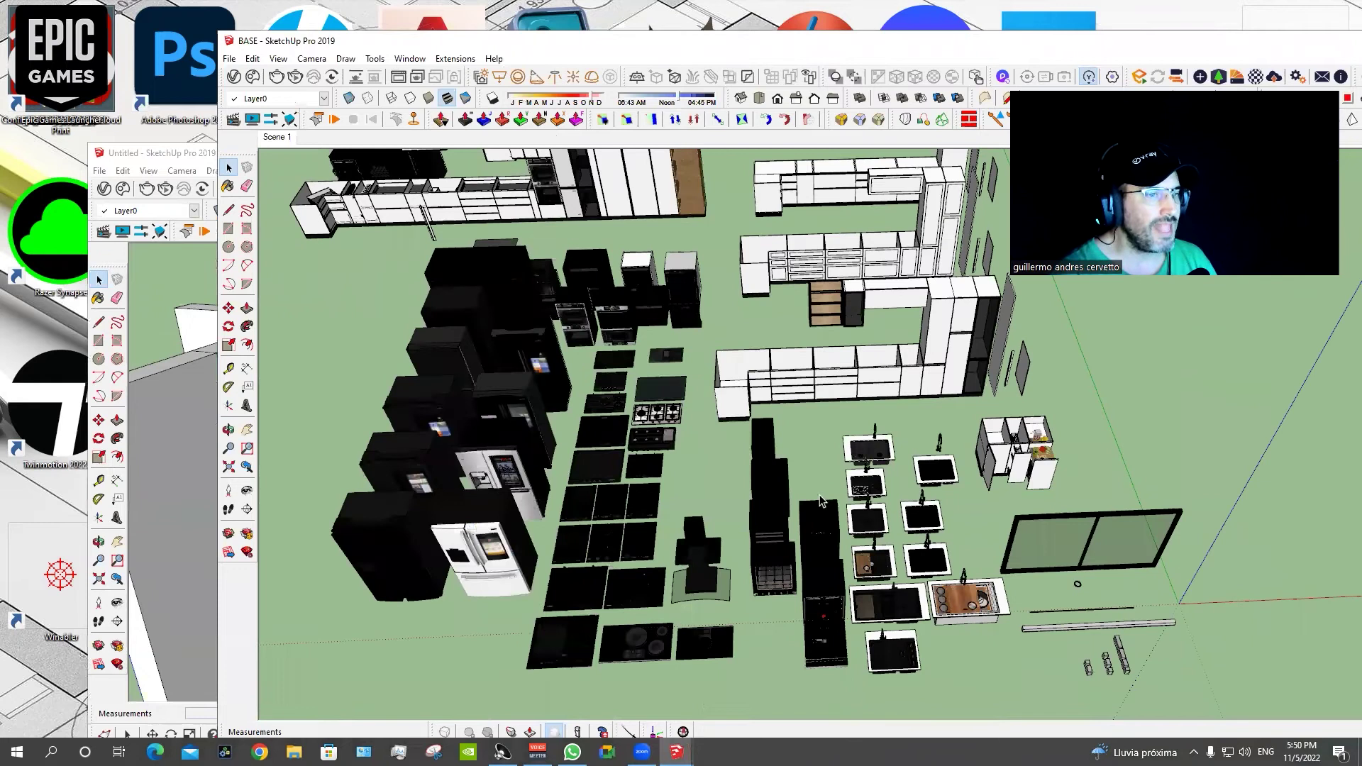
Zoom in and orbit around the open dishwasher in the BASE collection.
{"action": "middle_click_drag", "start_coordinate": [738, 413], "coordinate": [711, 384]}
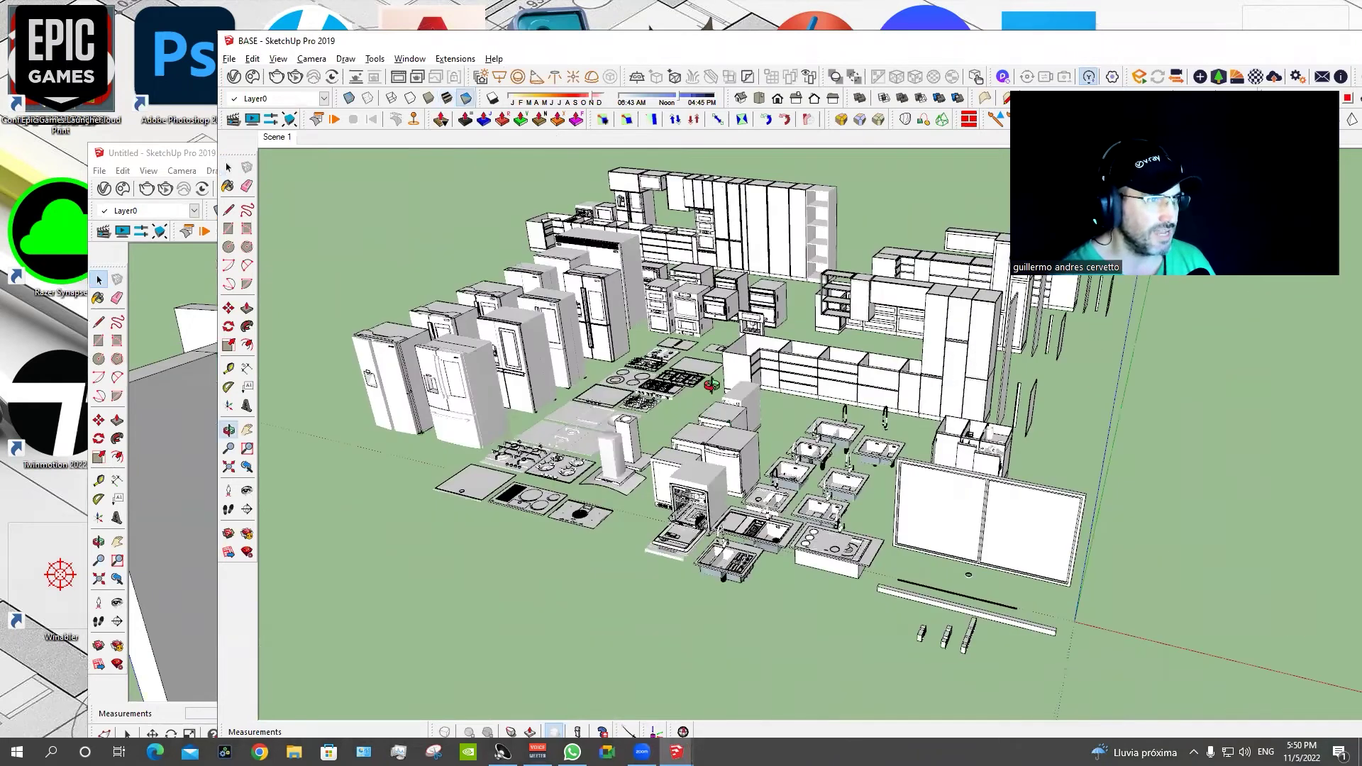
{"action": "scroll", "coordinate": [634, 351], "scroll_direction": "up", "scroll_amount": 1}
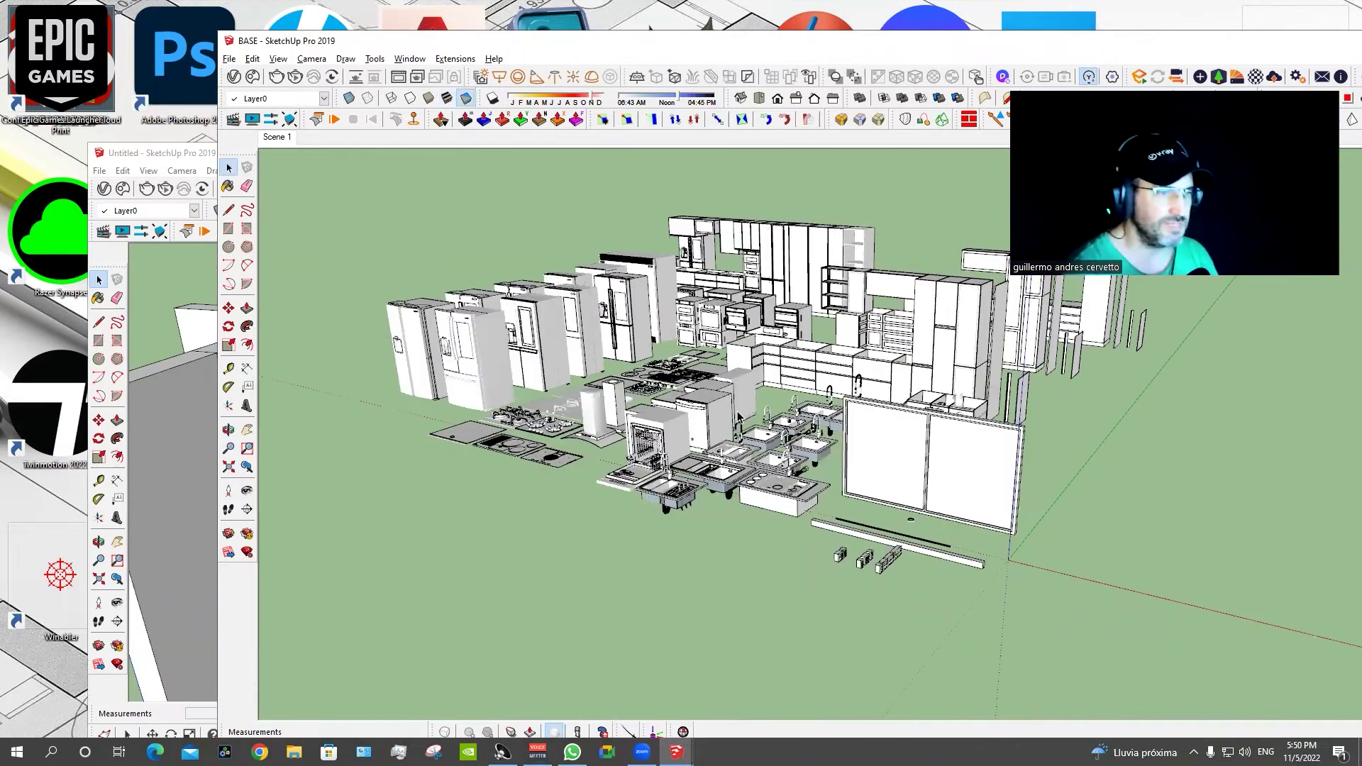
{"action": "scroll", "coordinate": [634, 351], "scroll_direction": "up", "scroll_amount": 1}
{"action": "scroll", "coordinate": [581, 343], "scroll_direction": "up", "scroll_amount": 3}
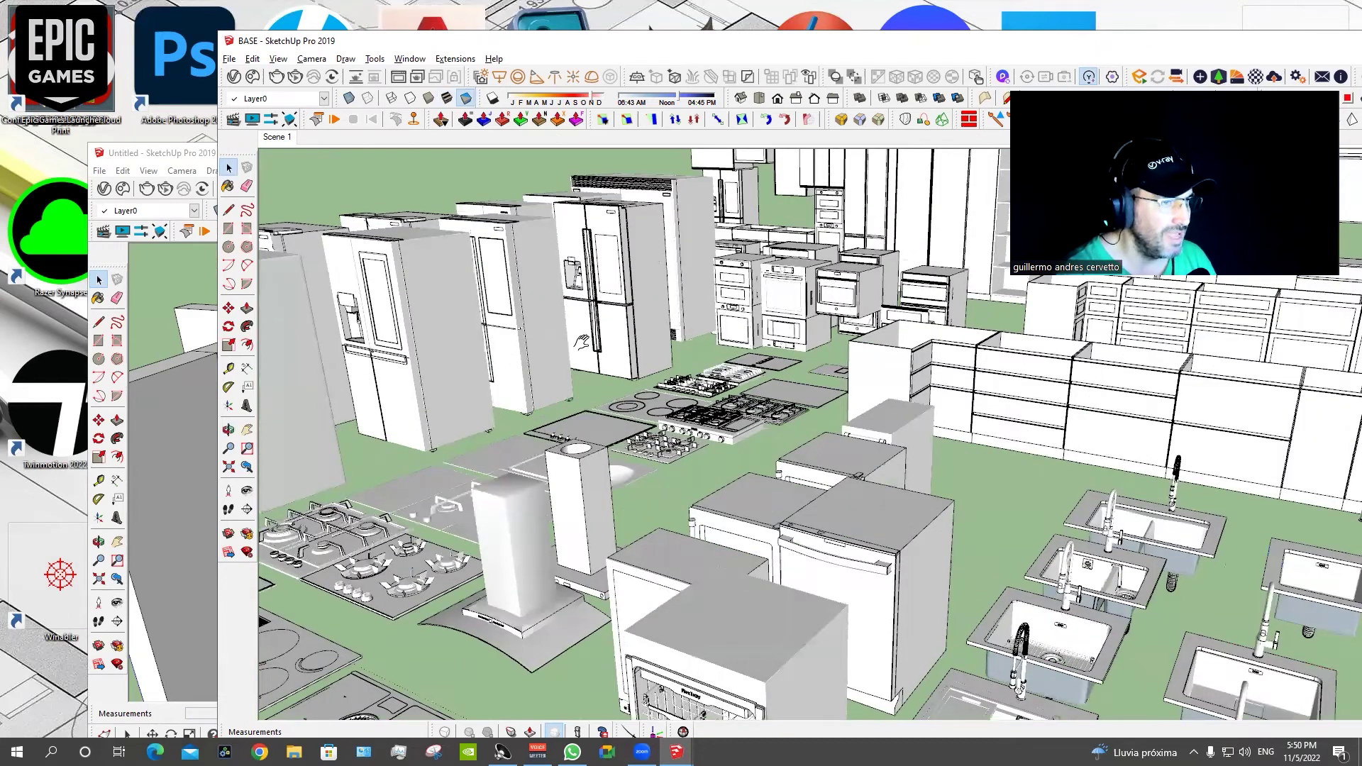
{"action": "mouse_move", "coordinate": [712, 316]}
{"action": "middle_mouse_down"}
{"action": "mouse_move", "coordinate": [872, 315]}
{"action": "mouse_move", "coordinate": [821, 284]}
{"action": "middle_mouse_up"}
{"action": "middle_click_drag", "start_coordinate": [759, 332], "coordinate": [758, 331]}
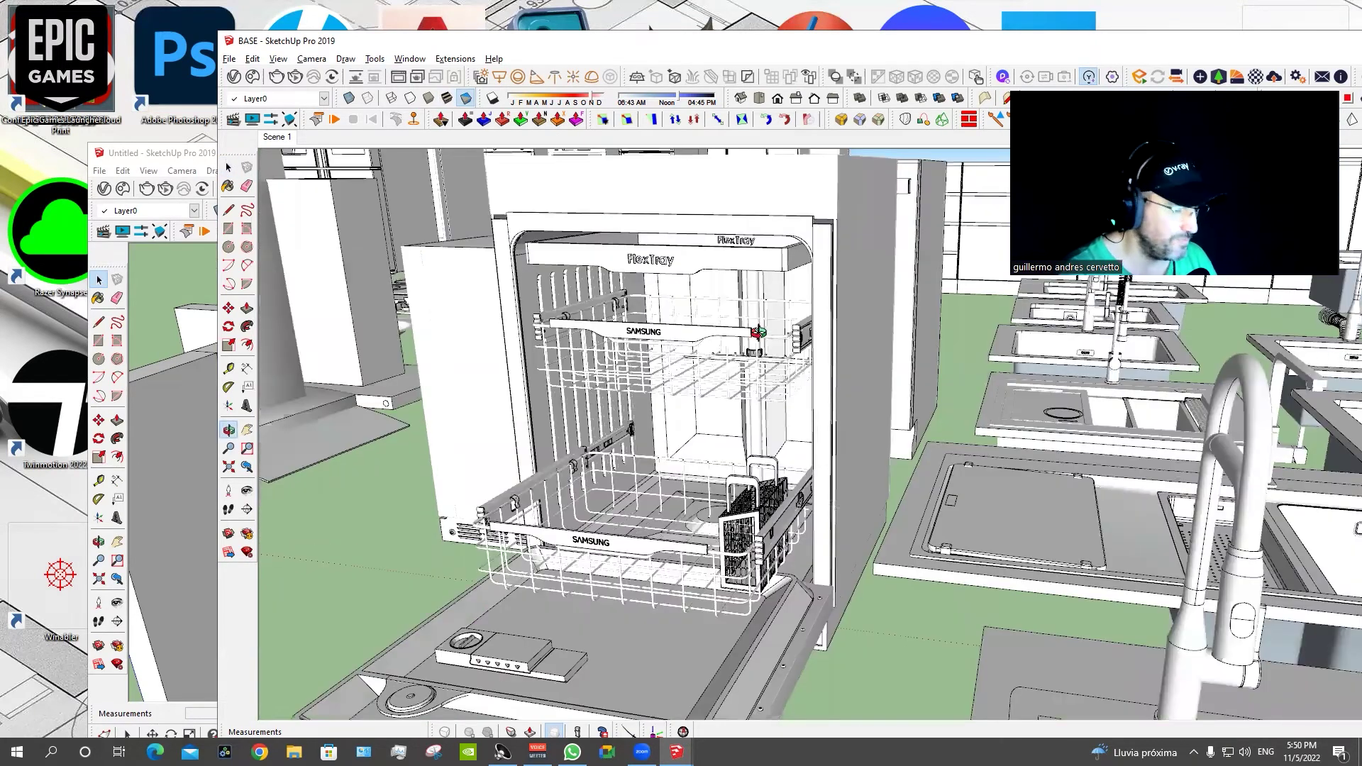
{"action": "scroll", "coordinate": [770, 334], "scroll_direction": "down", "scroll_amount": 3}
{"action": "scroll", "coordinate": [929, 364], "scroll_direction": "up", "scroll_amount": 3}
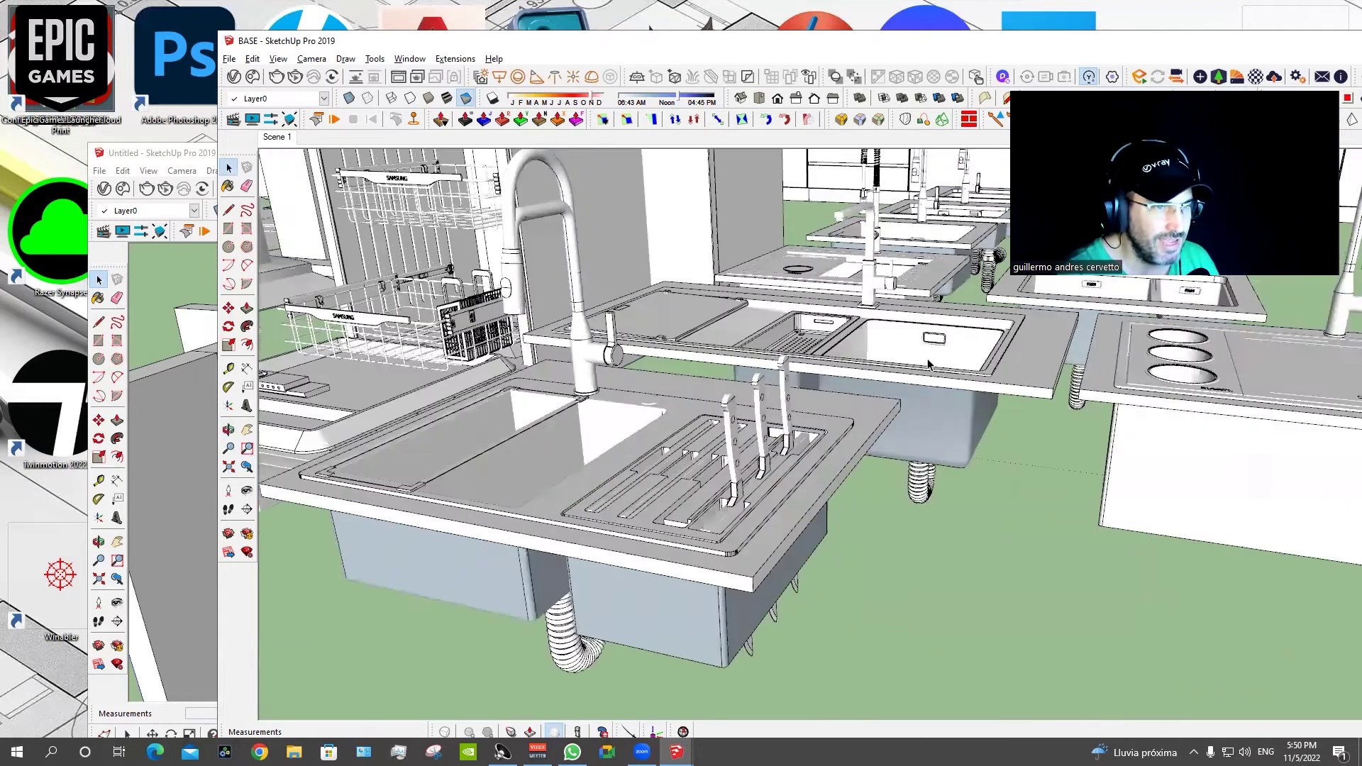
Orbit over the sinks and pan across to the fridges and cooktops.
{"action": "middle_click_drag", "start_coordinate": [925, 250], "coordinate": [766, 447]}
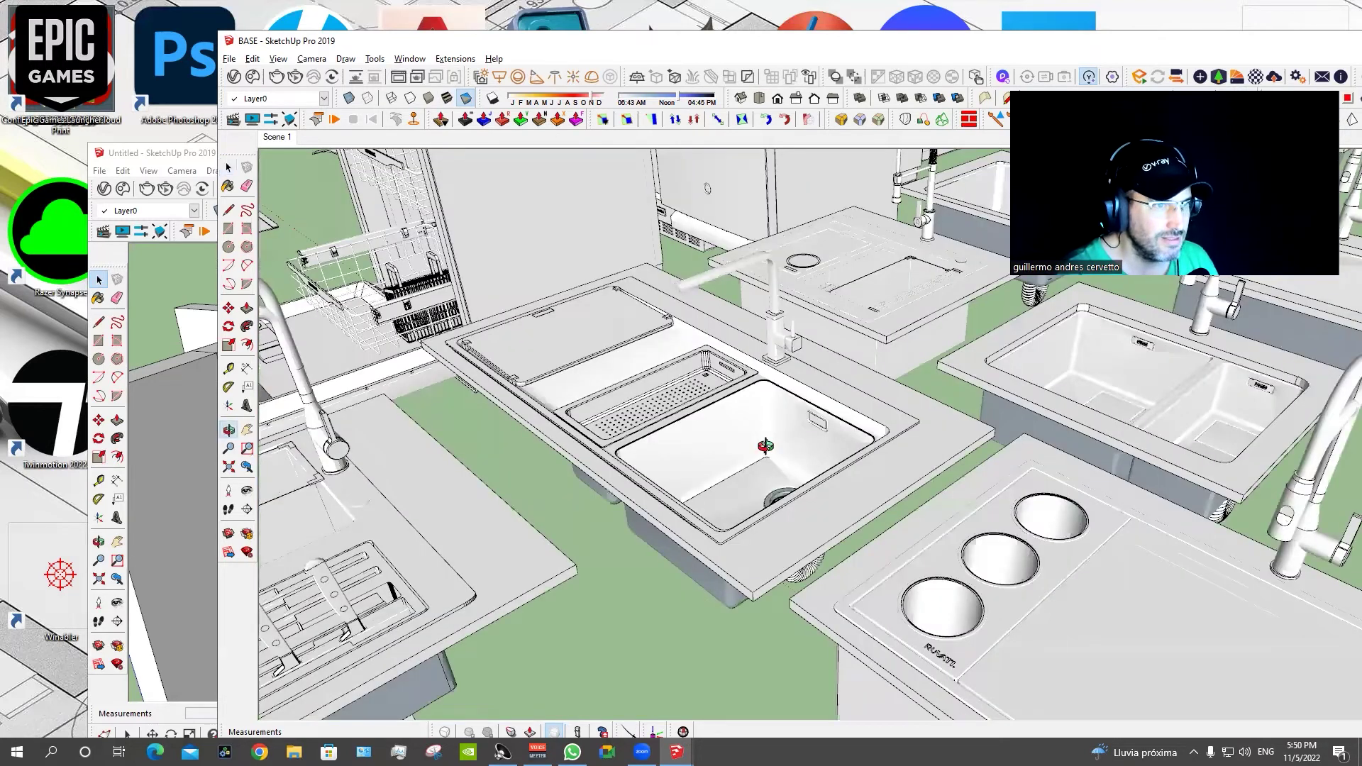
{"action": "middle_click_drag", "start_coordinate": [948, 513], "coordinate": [980, 563]}
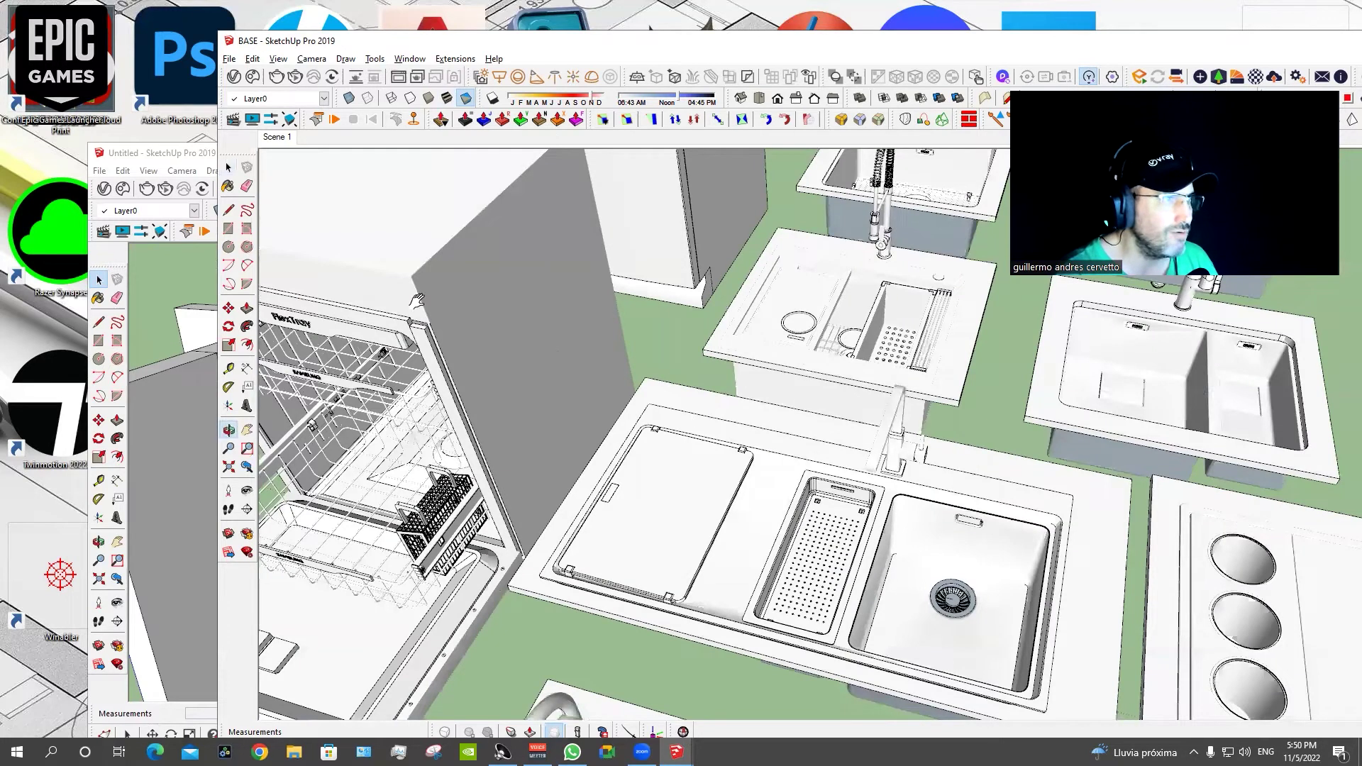
{"action": "middle_click_drag", "start_coordinate": [972, 504], "coordinate": [855, 438]}
{"action": "middle_click_drag", "start_coordinate": [660, 323], "coordinate": [662, 454], "text": "shift"}
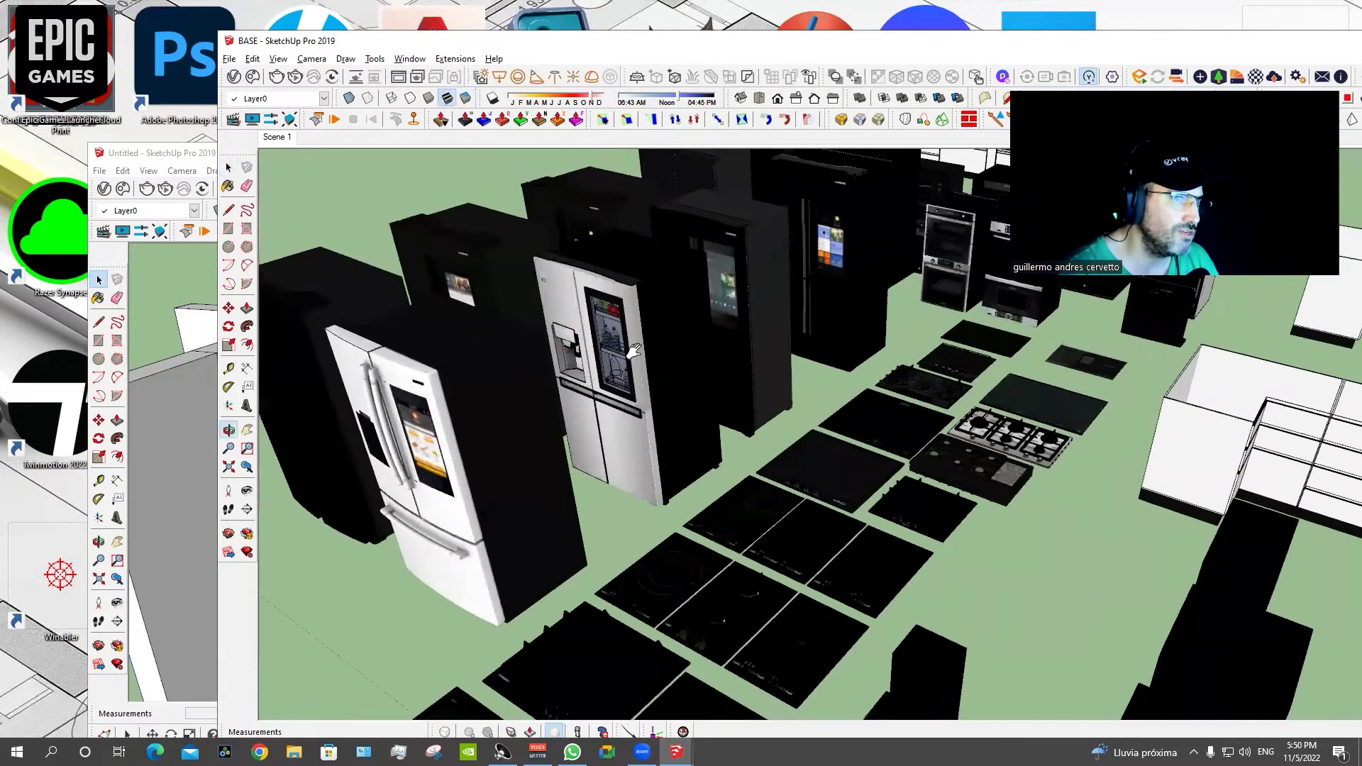
{"action": "scroll", "coordinate": [882, 298], "scroll_direction": "up", "scroll_amount": 5}
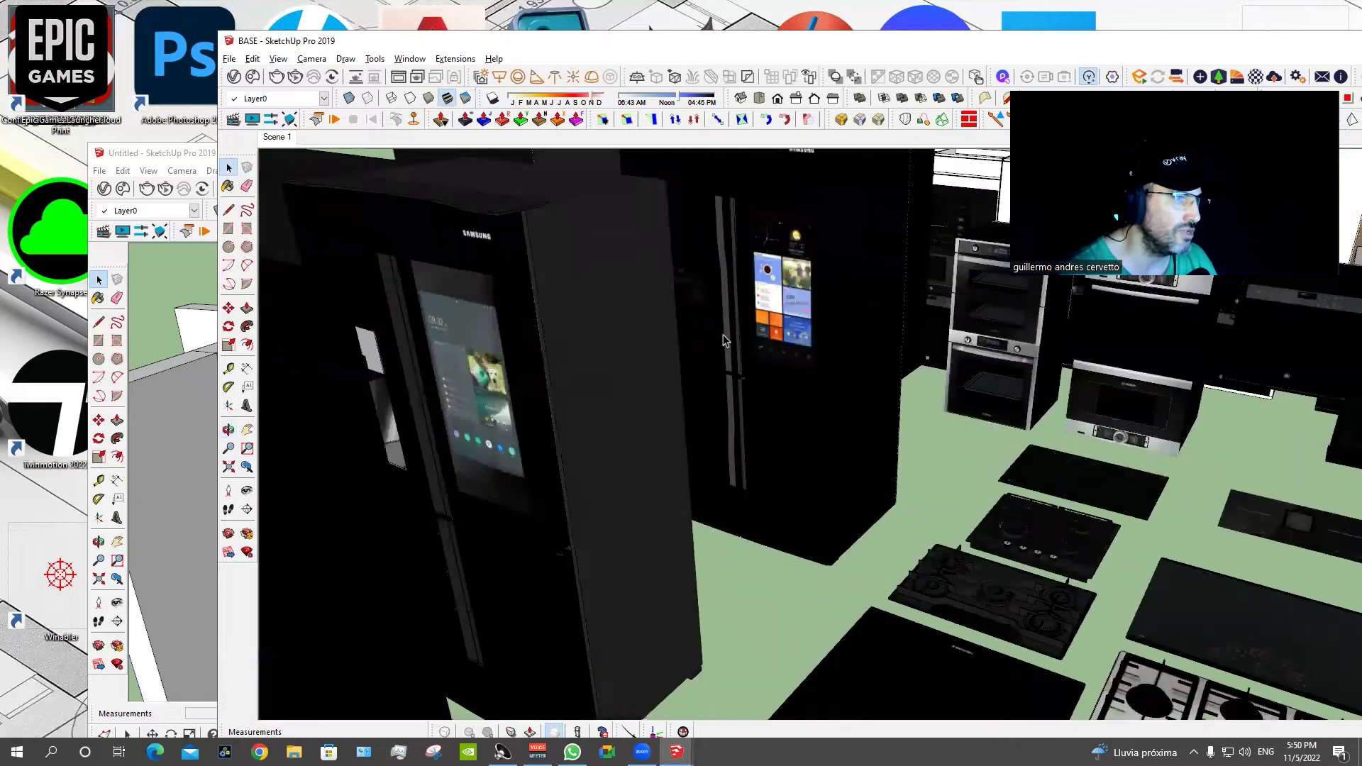
{"action": "mouse_move", "coordinate": [638, 362]}
{"action": "middle_mouse_down", "text": "shift"}
{"action": "mouse_move", "coordinate": [814, 406]}
{"action": "mouse_move", "coordinate": [758, 370]}
{"action": "mouse_move", "coordinate": [607, 528]}
{"action": "middle_mouse_up", "text": "shift"}
{"action": "scroll", "coordinate": [811, 385], "scroll_direction": "down", "scroll_amount": 3}
{"action": "mouse_move", "coordinate": [463, 352]}
{"action": "middle_mouse_down"}
{"action": "mouse_move", "coordinate": [821, 523]}
{"action": "mouse_move", "coordinate": [316, 550]}
{"action": "mouse_move", "coordinate": [841, 468]}
{"action": "mouse_move", "coordinate": [508, 386]}
{"action": "mouse_move", "coordinate": [692, 535]}
{"action": "mouse_move", "coordinate": [623, 670]}
{"action": "middle_mouse_up"}
{"action": "scroll", "coordinate": [692, 535], "scroll_direction": "up", "scroll_amount": 3}
{"action": "scroll", "coordinate": [692, 535], "scroll_direction": "up", "scroll_amount": 3}
{"action": "scroll", "coordinate": [692, 535], "scroll_direction": "down", "scroll_amount": 3}
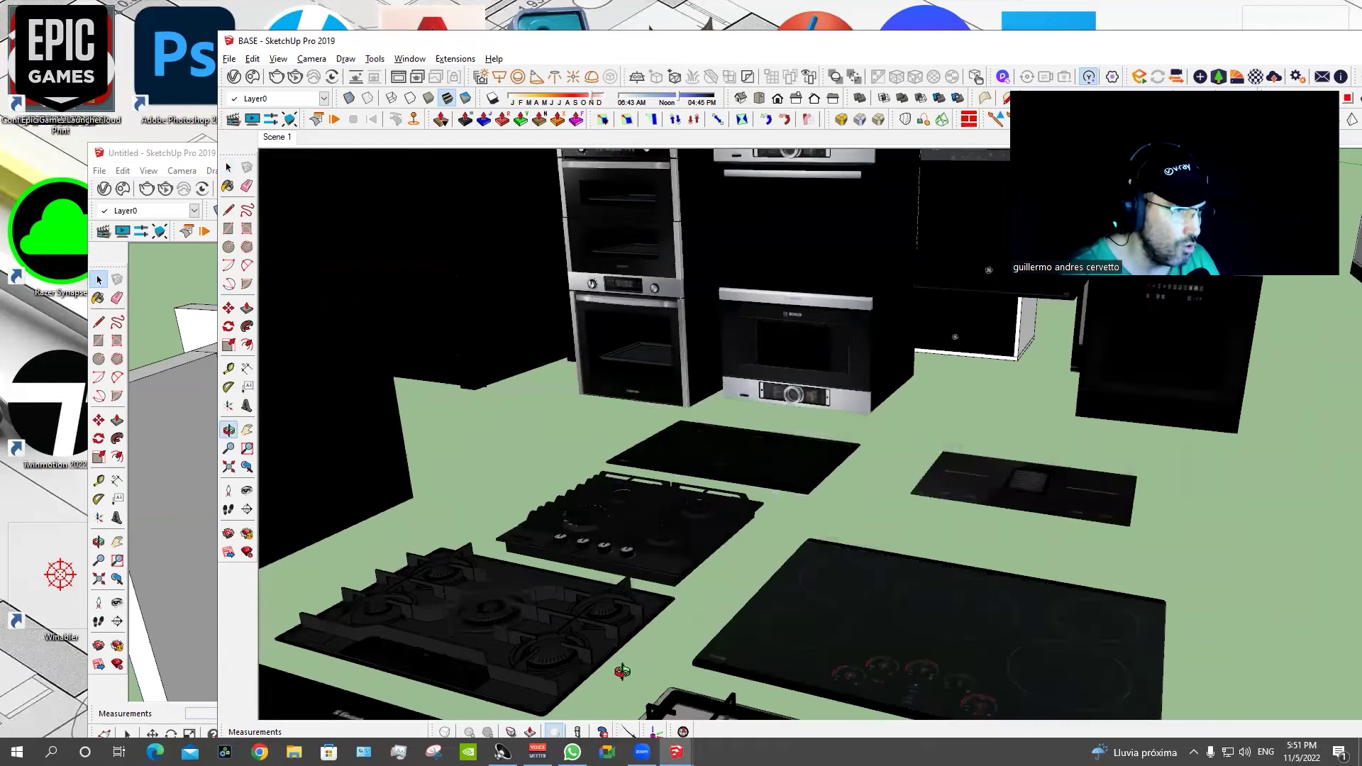
{"action": "scroll", "coordinate": [682, 517], "scroll_direction": "up", "scroll_amount": 2}
{"action": "scroll", "coordinate": [699, 528], "scroll_direction": "up", "scroll_amount": 3}
{"action": "scroll", "coordinate": [589, 359], "scroll_direction": "up", "scroll_amount": 3}
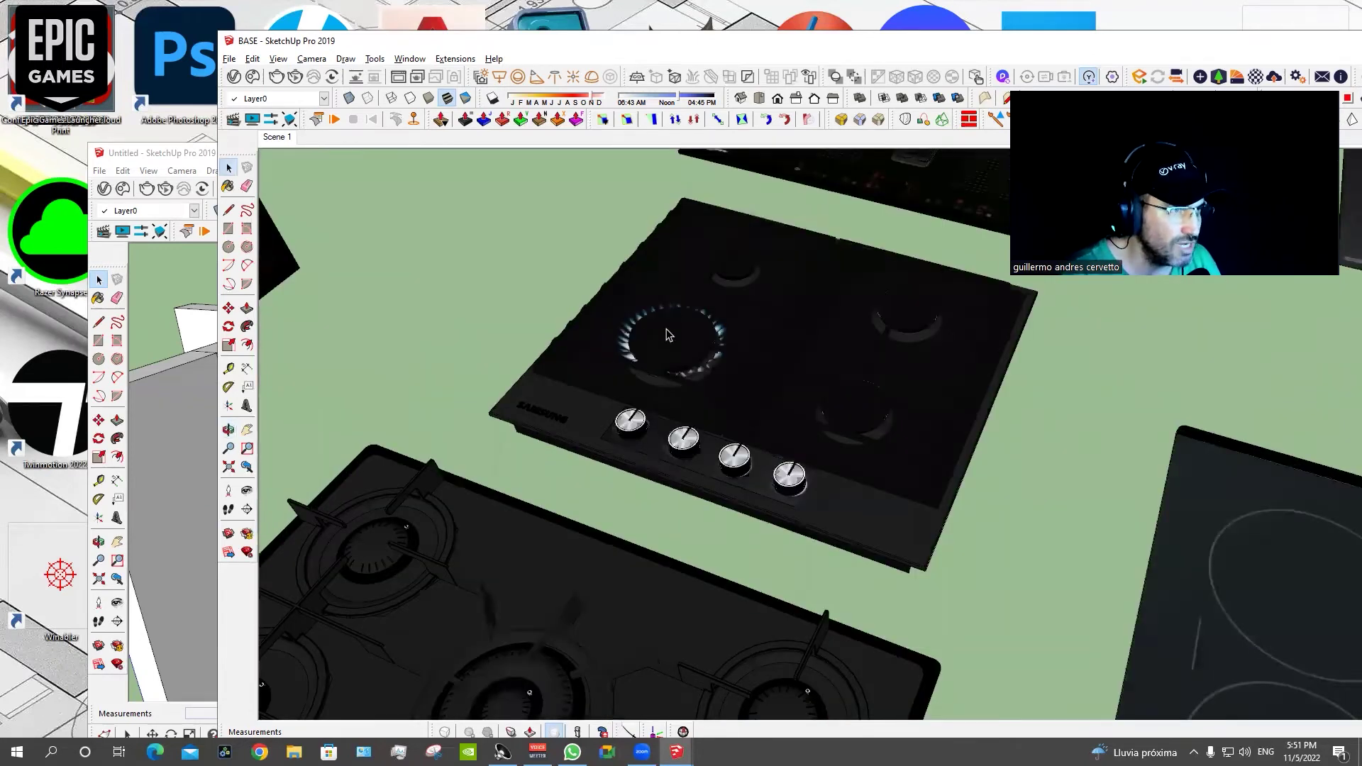
{"action": "scroll", "coordinate": [667, 335], "scroll_direction": "down", "scroll_amount": 2}
{"action": "scroll", "coordinate": [702, 358], "scroll_direction": "down", "scroll_amount": 3}
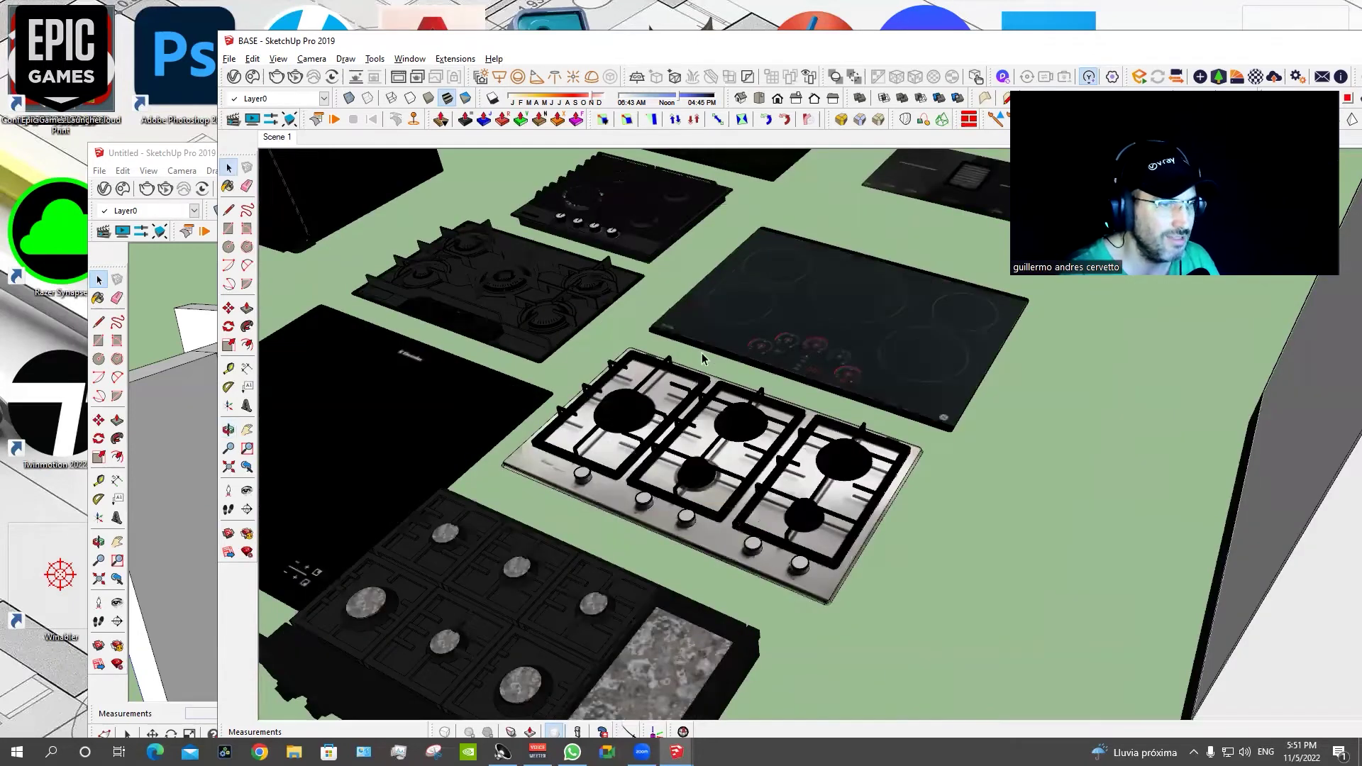
{"action": "scroll", "coordinate": [702, 358], "scroll_direction": "down", "scroll_amount": 5}
{"action": "middle_click_drag", "start_coordinate": [579, 261], "coordinate": [849, 574]}
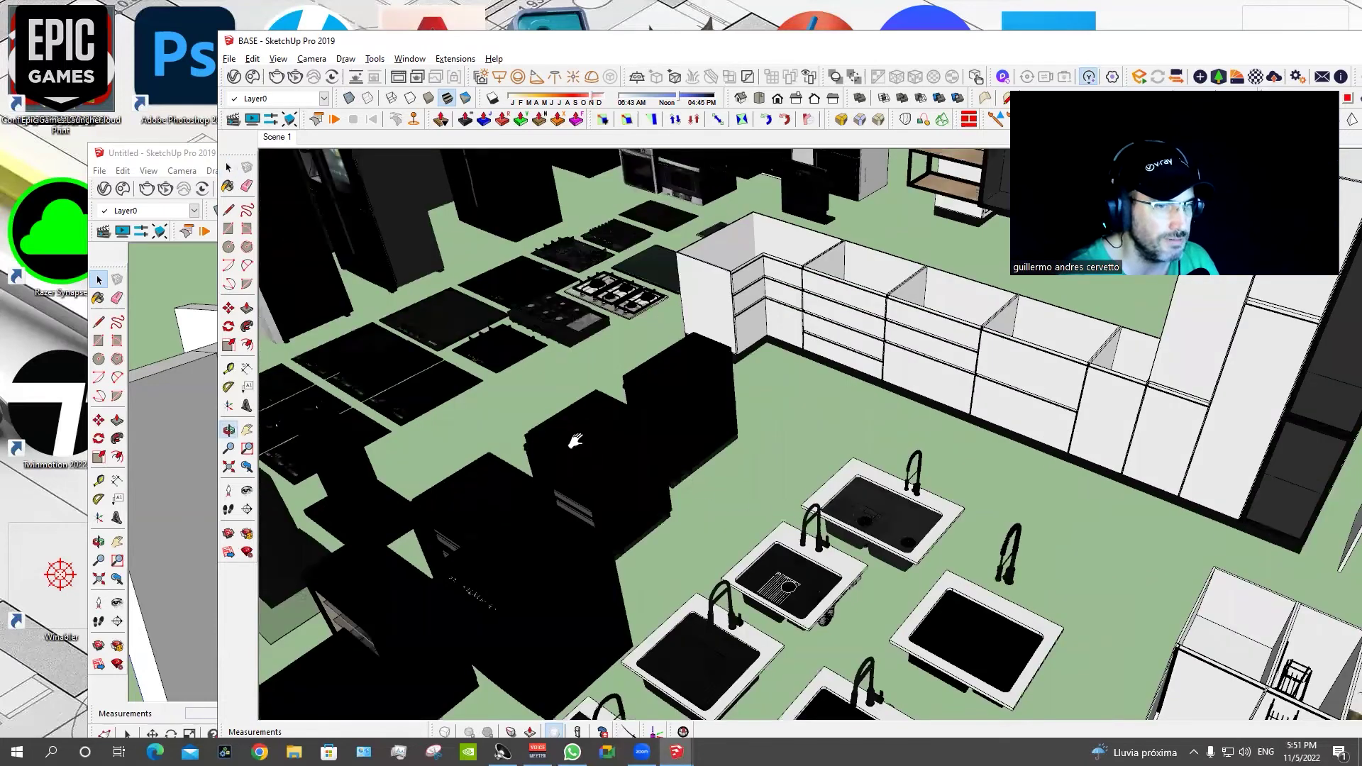
Orbit and zoom around the cabinet run to bring the end drawer stack into view.
{"action": "middle_click_drag", "start_coordinate": [574, 442], "coordinate": [479, 348]}
{"action": "mouse_move", "coordinate": [418, 273]}
{"action": "middle_mouse_down"}
{"action": "mouse_move", "coordinate": [542, 400]}
{"action": "mouse_move", "coordinate": [756, 398]}
{"action": "mouse_move", "coordinate": [889, 595]}
{"action": "middle_mouse_up"}
{"action": "scroll", "coordinate": [662, 377], "scroll_direction": "up", "scroll_amount": 5}
{"action": "mouse_move", "coordinate": [663, 377]}
{"action": "middle_mouse_down"}
{"action": "mouse_move", "coordinate": [930, 313]}
{"action": "mouse_move", "coordinate": [555, 266]}
{"action": "middle_mouse_up"}
{"action": "mouse_move", "coordinate": [1035, 449]}
{"action": "middle_mouse_down"}
{"action": "mouse_move", "coordinate": [806, 450]}
{"action": "mouse_move", "coordinate": [724, 377]}
{"action": "middle_mouse_up"}
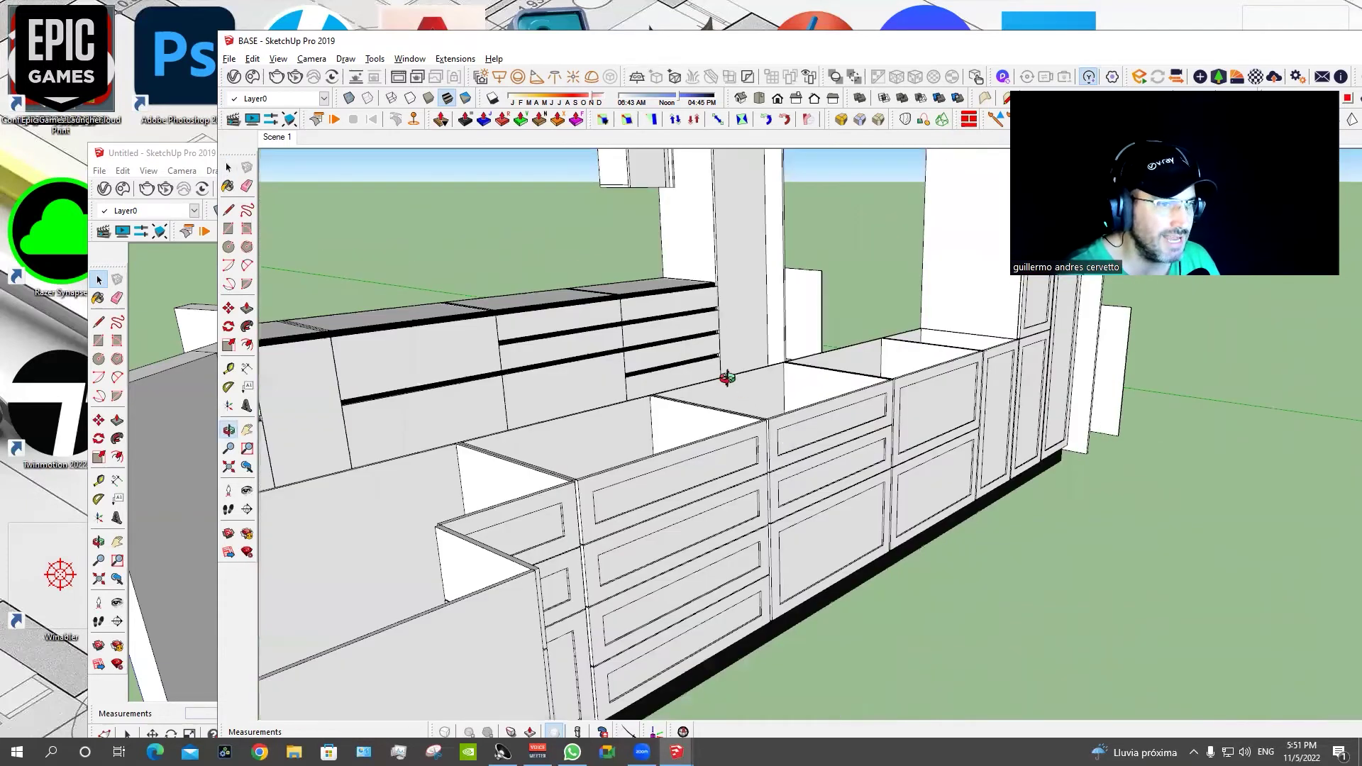
{"action": "scroll", "coordinate": [924, 334], "scroll_direction": "up", "scroll_amount": 3}
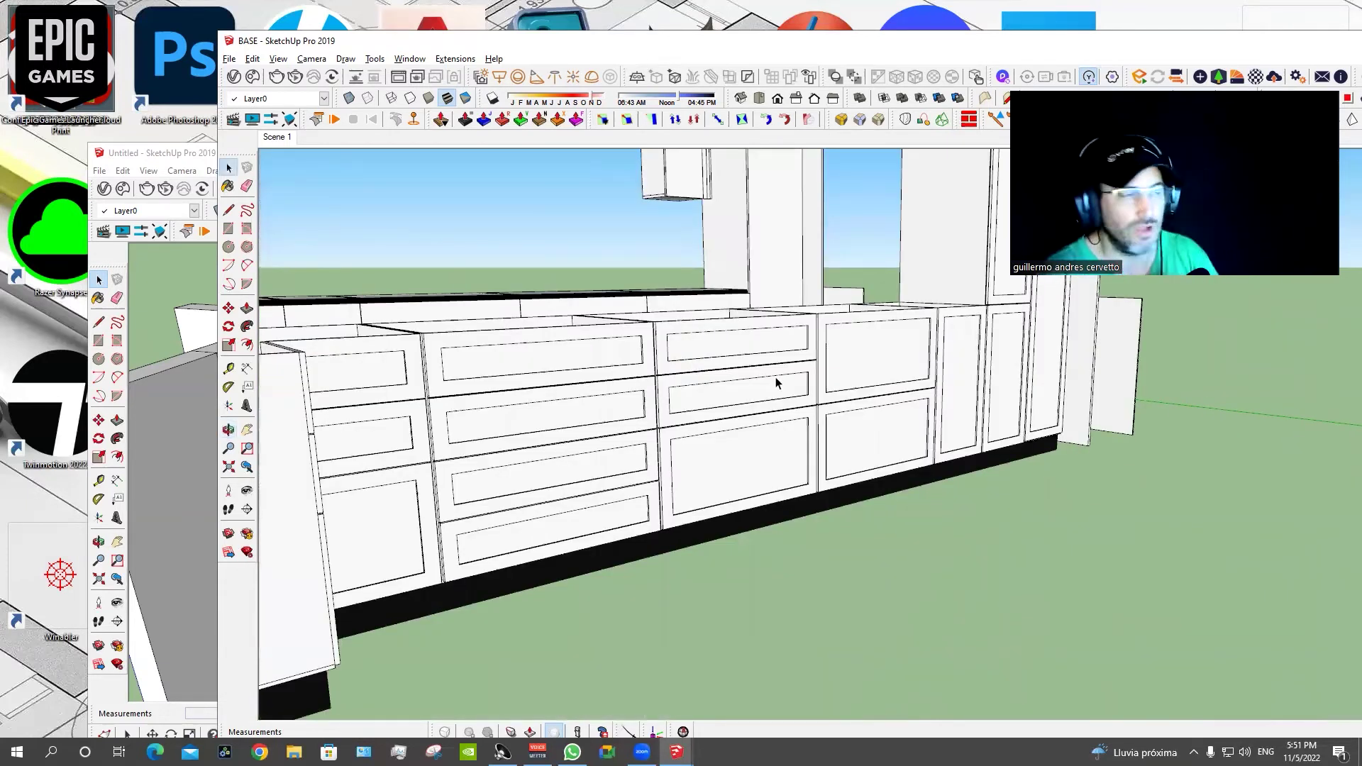
{"action": "mouse_move", "coordinate": [505, 383]}
{"action": "middle_mouse_down"}
{"action": "mouse_move", "coordinate": [565, 447]}
{"action": "mouse_move", "coordinate": [624, 471]}
{"action": "mouse_move", "coordinate": [742, 459]}
{"action": "middle_mouse_up"}
{"action": "scroll", "coordinate": [556, 369], "scroll_direction": "up", "scroll_amount": 3}
{"action": "mouse_move", "coordinate": [557, 368]}
{"action": "middle_mouse_down"}
{"action": "mouse_move", "coordinate": [681, 386]}
{"action": "mouse_move", "coordinate": [696, 308]}
{"action": "mouse_move", "coordinate": [752, 353]}
{"action": "mouse_move", "coordinate": [878, 280]}
{"action": "mouse_move", "coordinate": [733, 322]}
{"action": "mouse_move", "coordinate": [827, 331]}
{"action": "mouse_move", "coordinate": [819, 354]}
{"action": "mouse_move", "coordinate": [547, 462]}
{"action": "mouse_move", "coordinate": [395, 456]}
{"action": "mouse_move", "coordinate": [566, 362]}
{"action": "middle_mouse_up"}
{"action": "scroll", "coordinate": [708, 358], "scroll_direction": "up", "scroll_amount": 2}
{"action": "scroll", "coordinate": [722, 357], "scroll_direction": "down", "scroll_amount": 2}
{"action": "scroll", "coordinate": [827, 332], "scroll_direction": "down", "scroll_amount": 2}
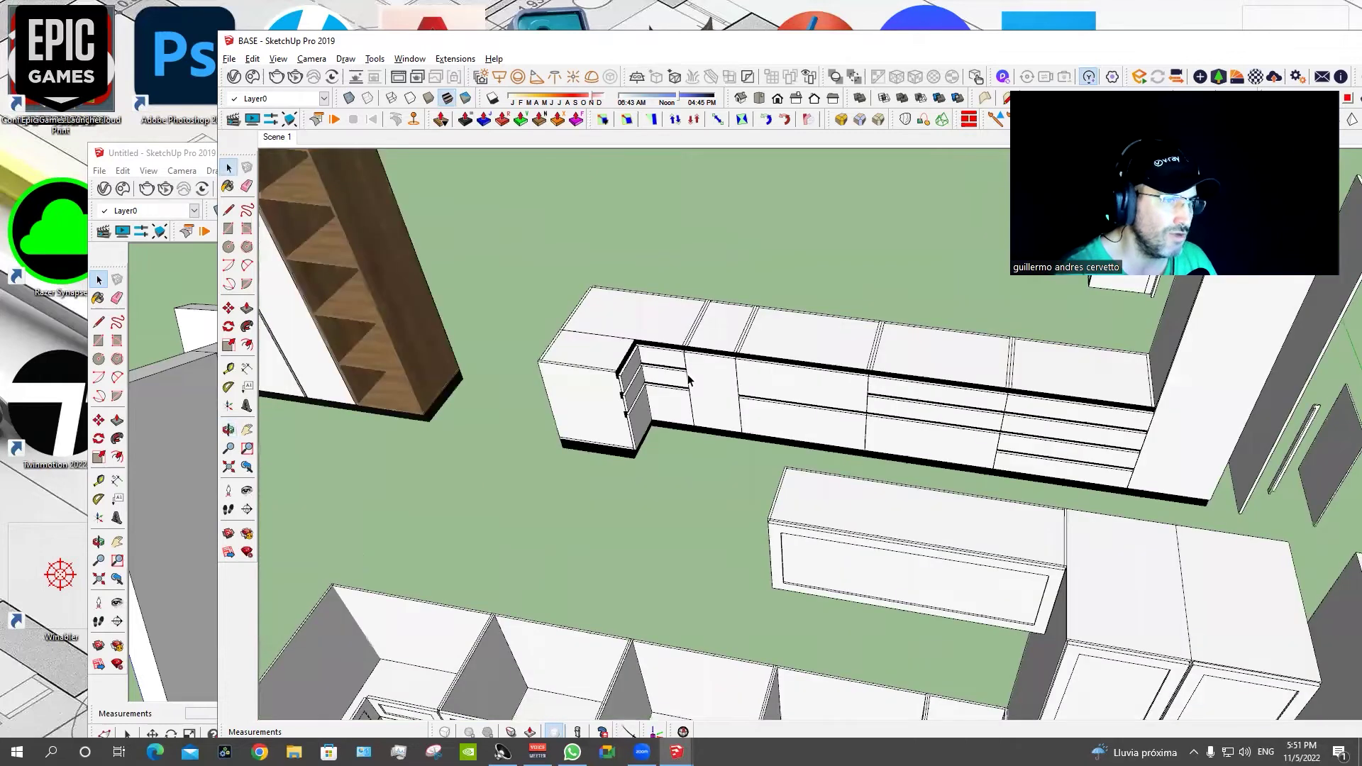
{"action": "scroll", "coordinate": [566, 362], "scroll_direction": "up", "scroll_amount": 5}
{"action": "scroll", "coordinate": [567, 362], "scroll_direction": "up", "scroll_amount": 3}
Inside the end drawer group, move the top drawer front to a new position.
{"action": "double_click", "coordinate": [540, 354]}
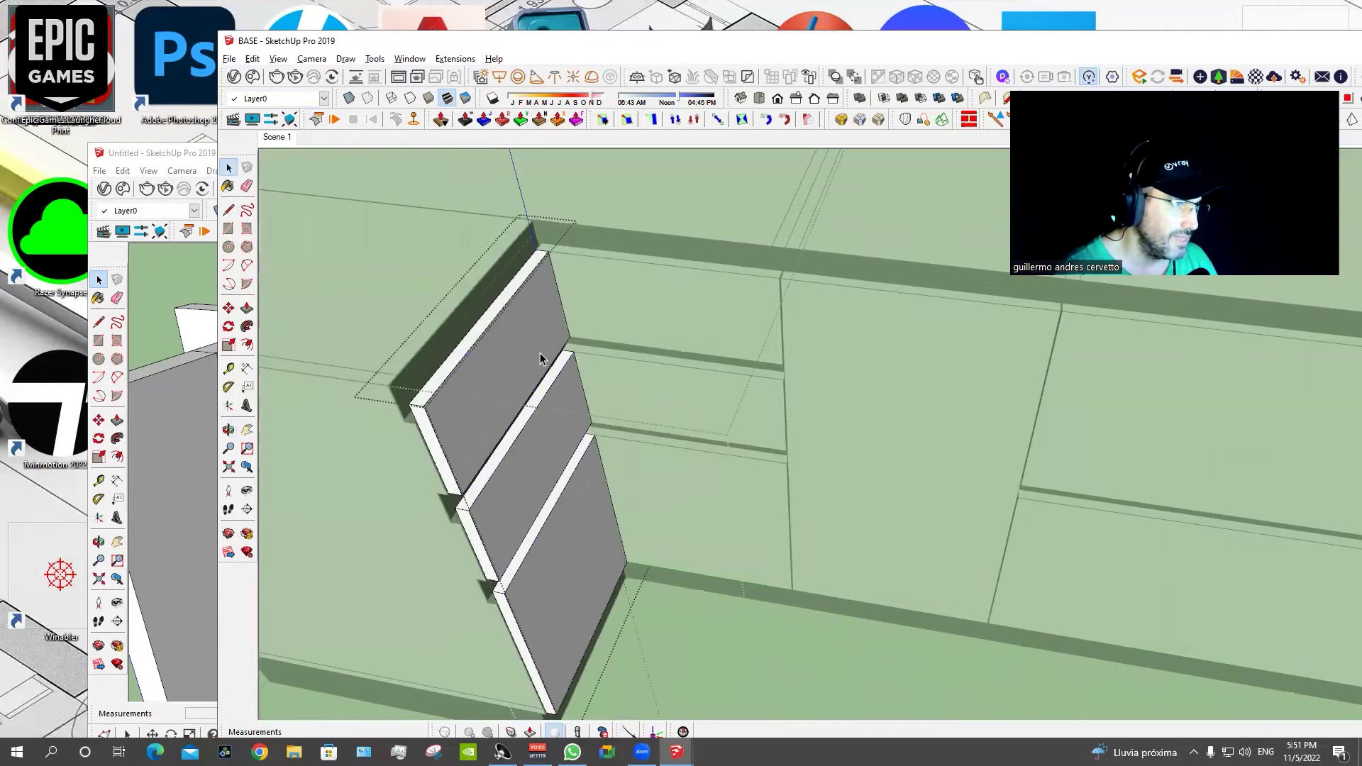
{"action": "left_click", "coordinate": [502, 374]}
{"action": "key", "text": "m"}
{"action": "left_click", "coordinate": [793, 254]}
{"action": "key", "text": "space"}
{"action": "mouse_move", "coordinate": [682, 326]}
{"action": "middle_mouse_down"}
{"action": "mouse_move", "coordinate": [718, 247]}
{"action": "mouse_move", "coordinate": [776, 234]}
{"action": "middle_mouse_up"}
Exit the drawer group and orbit out to view the whole kitchen layout.
{"action": "left_click", "coordinate": [525, 240]}
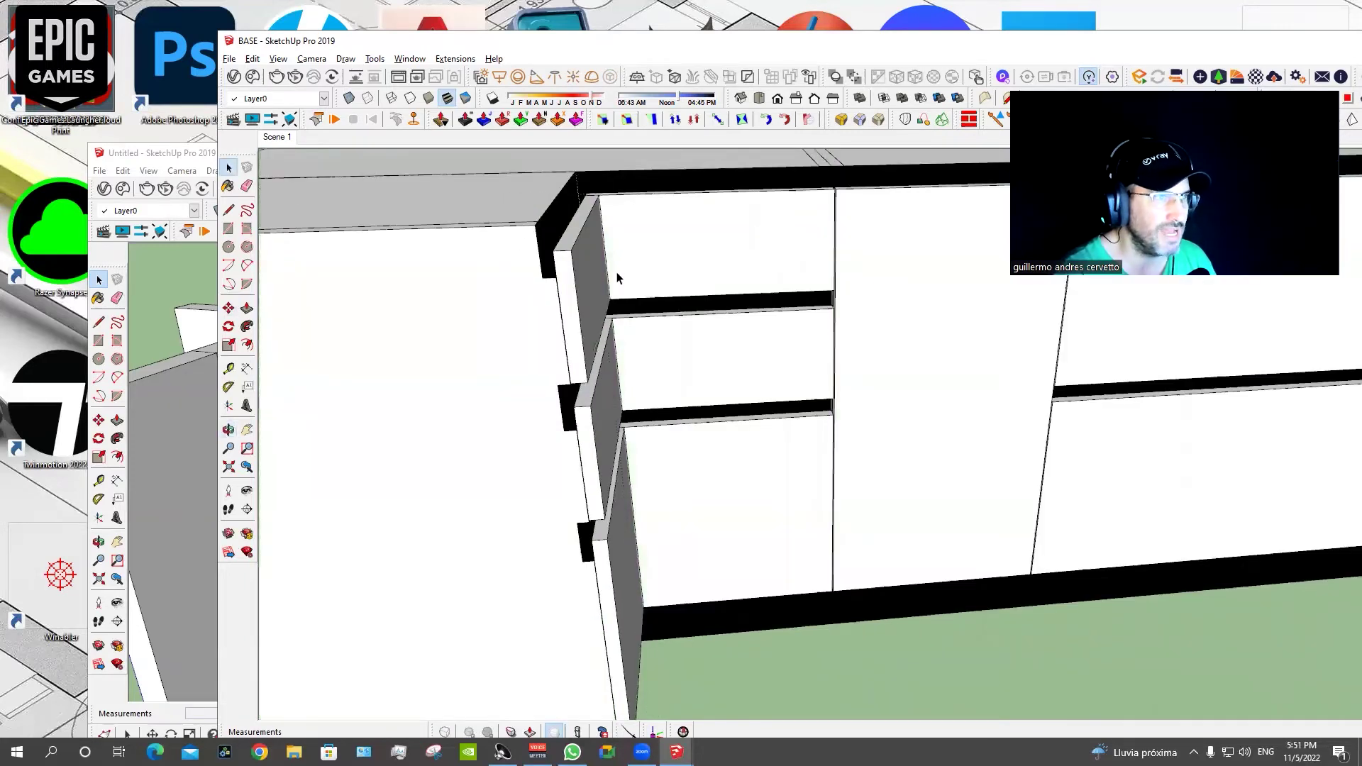
{"action": "scroll", "coordinate": [616, 278], "scroll_direction": "down", "scroll_amount": 5}
{"action": "middle_click_drag", "start_coordinate": [617, 278], "coordinate": [627, 395]}
{"action": "mouse_move", "coordinate": [894, 389]}
{"action": "middle_mouse_down"}
{"action": "mouse_move", "coordinate": [957, 426]}
{"action": "mouse_move", "coordinate": [899, 533]}
{"action": "mouse_move", "coordinate": [947, 410]}
{"action": "mouse_move", "coordinate": [763, 326]}
{"action": "mouse_move", "coordinate": [795, 379]}
{"action": "mouse_move", "coordinate": [752, 287]}
{"action": "middle_mouse_up"}
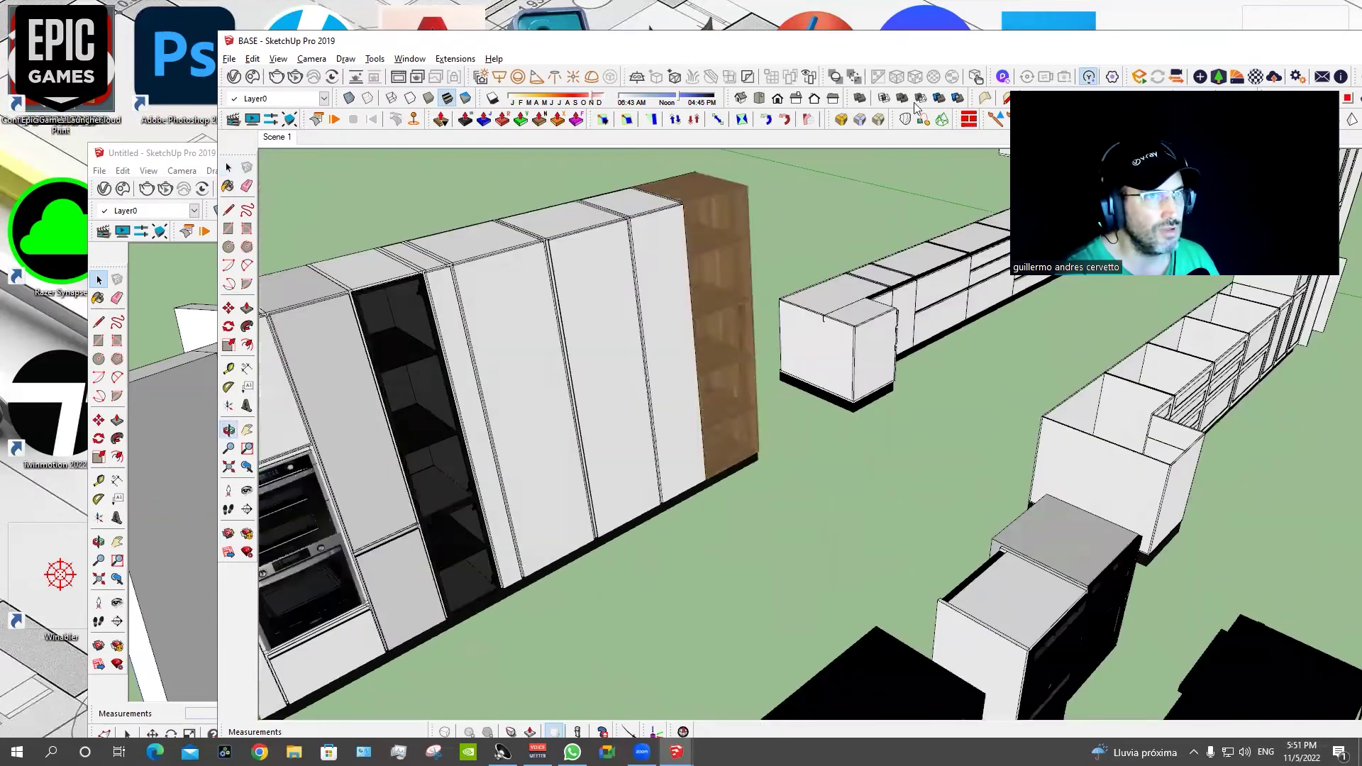
{"action": "key", "text": "space"}
Shift the window to reveal the side panels and open the pantry pull-out.
{"action": "left_click_drag", "start_coordinate": [780, 22], "coordinate": [538, 13]}
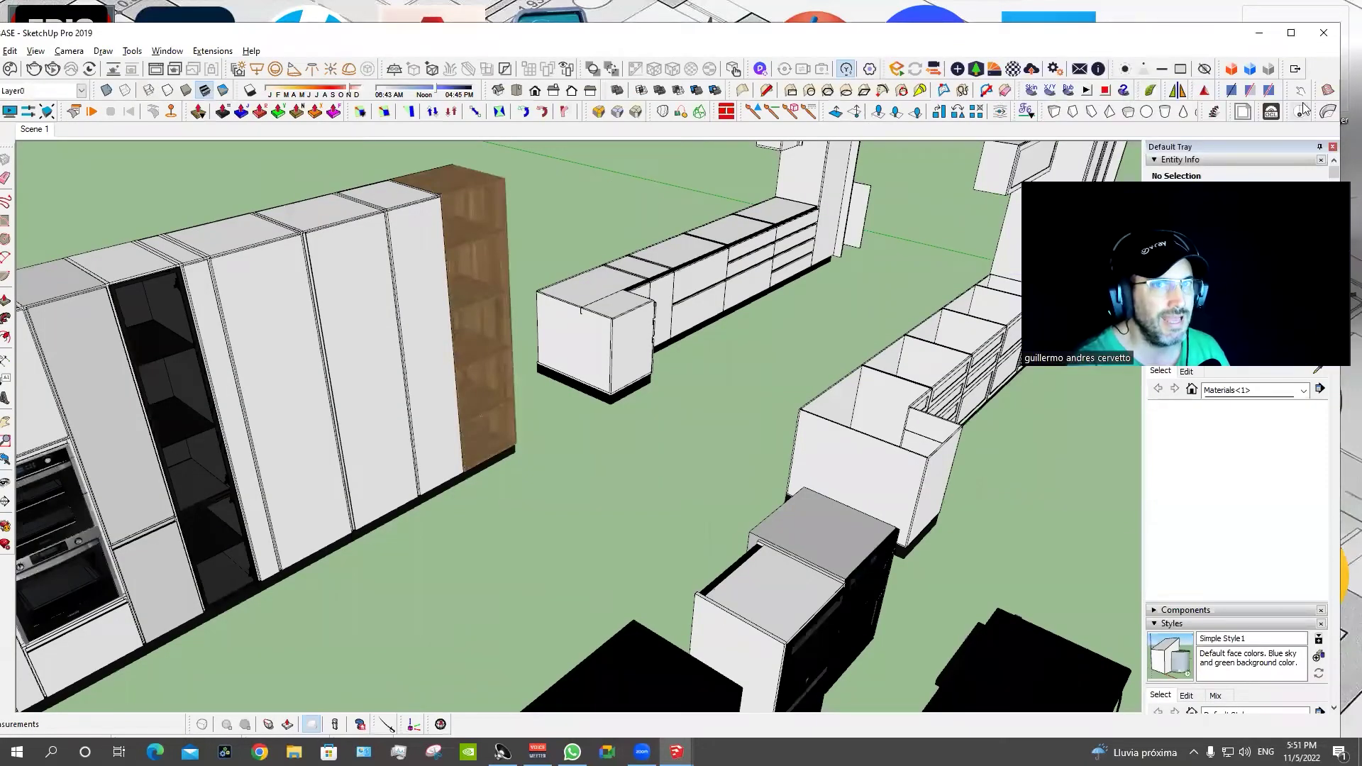
{"action": "left_click", "coordinate": [424, 302]}
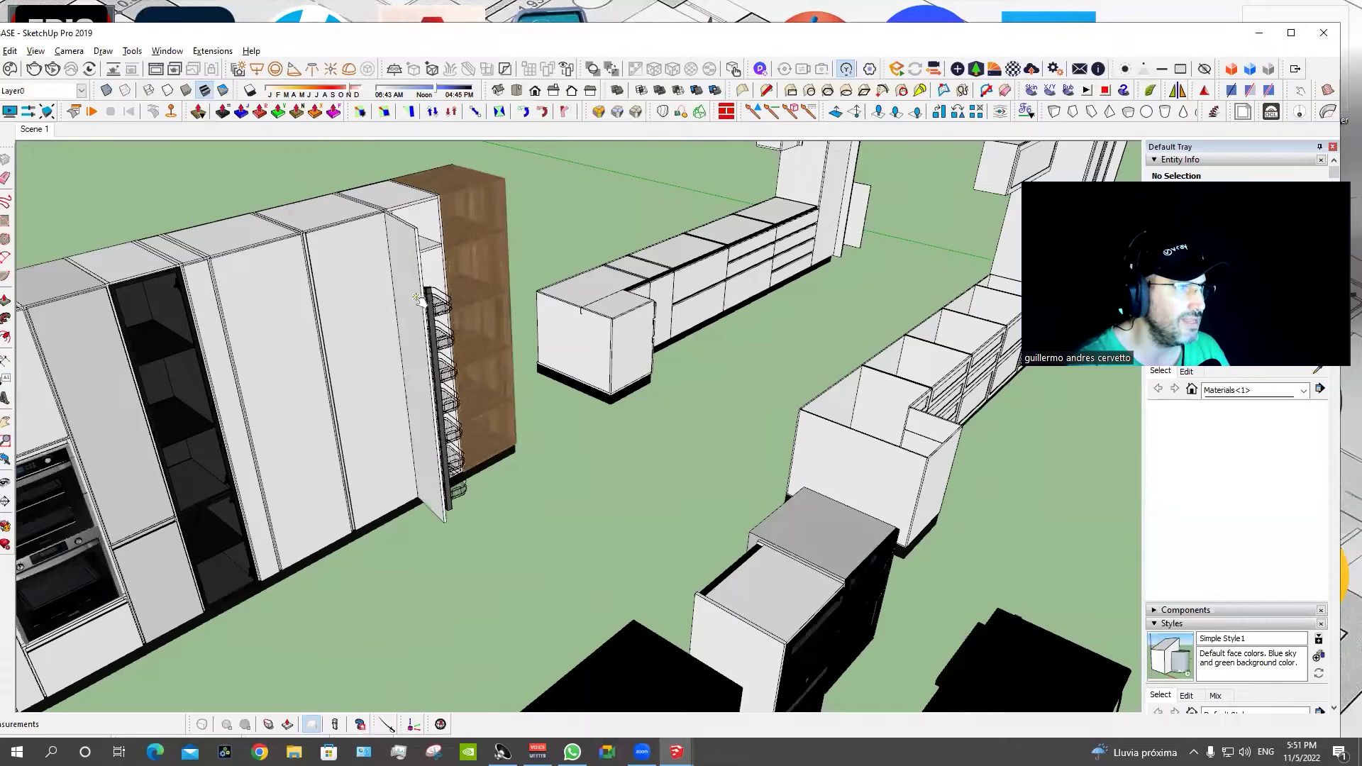
{"action": "middle_click_drag", "start_coordinate": [424, 301], "coordinate": [374, 268]}
{"action": "scroll", "coordinate": [373, 268], "scroll_direction": "up", "scroll_amount": 3}
{"action": "scroll", "coordinate": [485, 262], "scroll_direction": "up", "scroll_amount": 3}
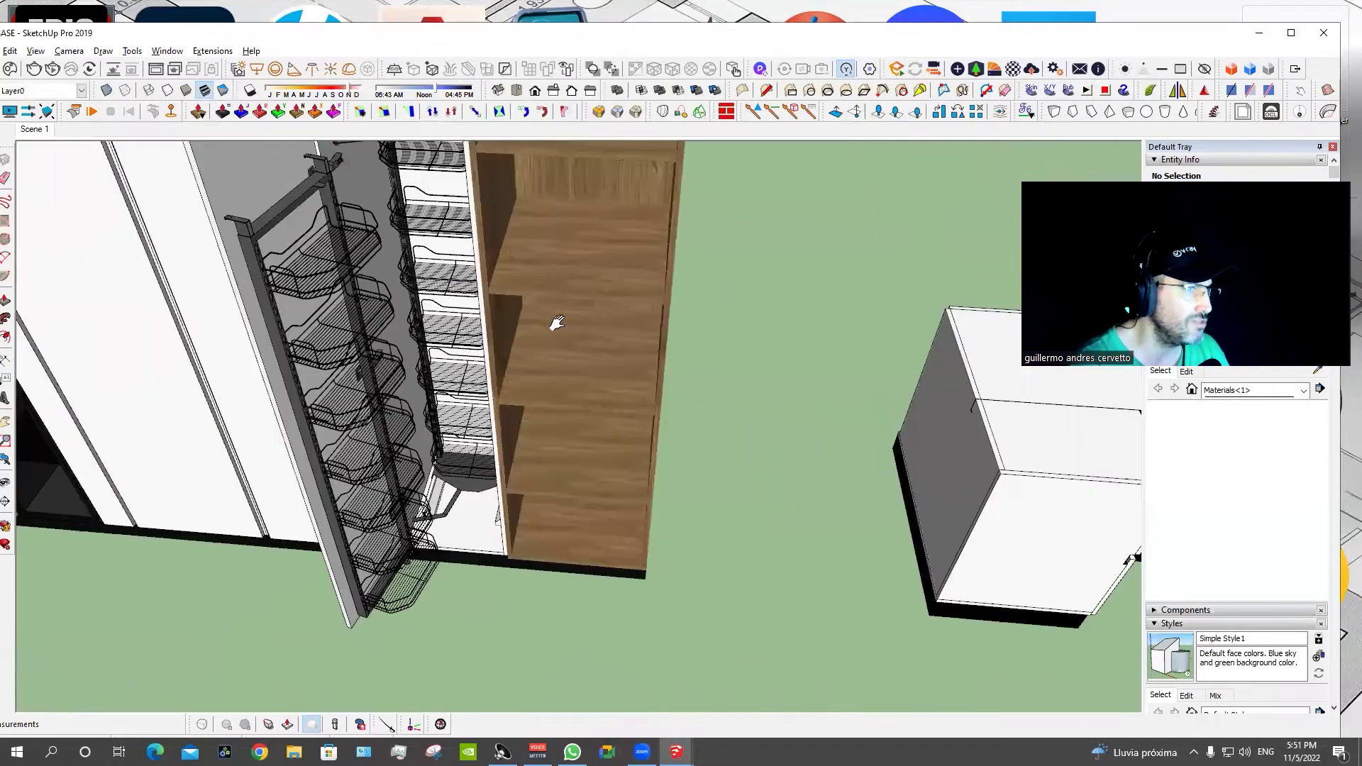
{"action": "mouse_move", "coordinate": [550, 336]}
{"action": "middle_mouse_down"}
{"action": "mouse_move", "coordinate": [430, 308]}
{"action": "mouse_move", "coordinate": [509, 326]}
{"action": "mouse_move", "coordinate": [536, 293]}
{"action": "middle_mouse_up"}
Show faces in Monochrome, close the pantry pull-out and swing open the tall cabinet door.
{"action": "key", "text": "m"}
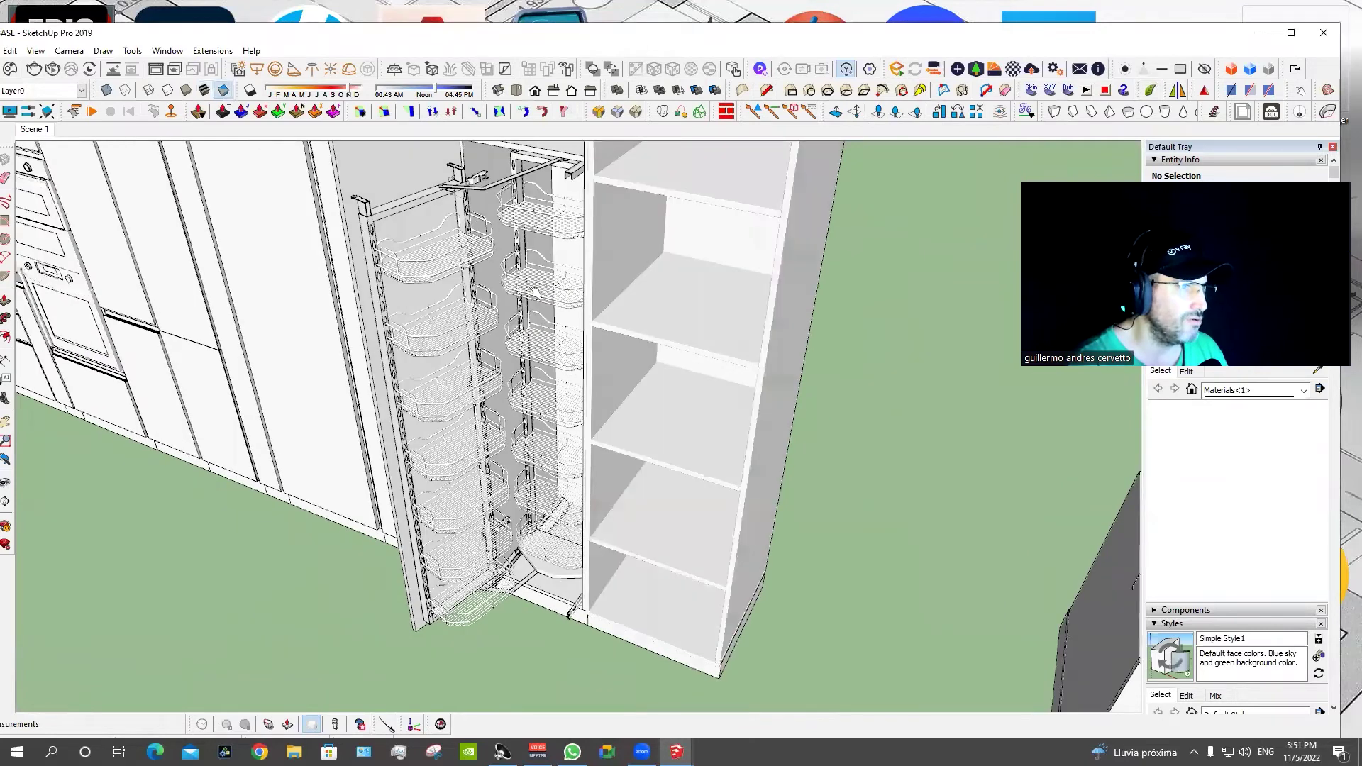
{"action": "left_click", "coordinate": [474, 323]}
{"action": "left_click", "coordinate": [439, 351]}
{"action": "middle_click_drag", "start_coordinate": [441, 350], "coordinate": [708, 348]}
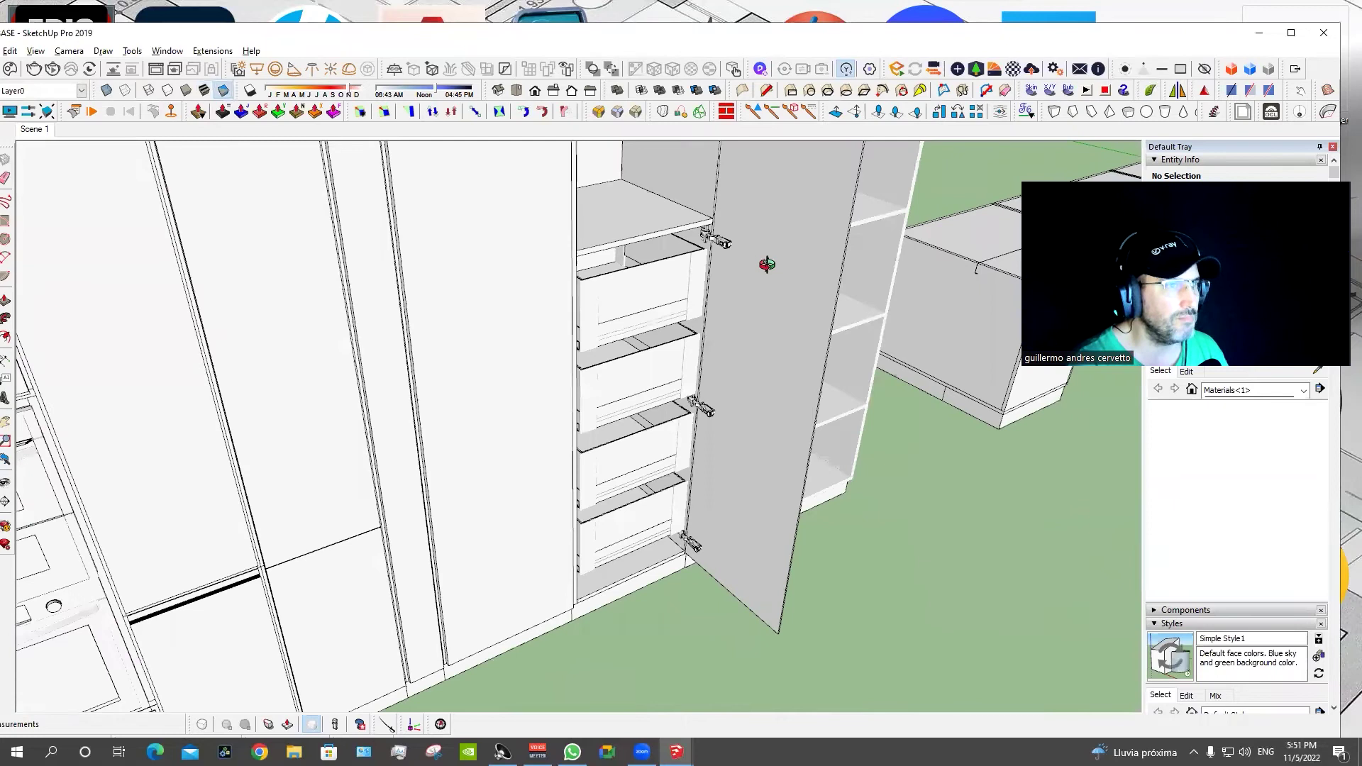
{"action": "scroll", "coordinate": [767, 264], "scroll_direction": "down", "scroll_amount": 2}
{"action": "scroll", "coordinate": [731, 213], "scroll_direction": "up", "scroll_amount": 2}
{"action": "scroll", "coordinate": [731, 220], "scroll_direction": "up", "scroll_amount": 2}
{"action": "scroll", "coordinate": [733, 235], "scroll_direction": "up", "scroll_amount": 3}
{"action": "mouse_move", "coordinate": [733, 236]}
{"action": "middle_mouse_down"}
{"action": "mouse_move", "coordinate": [657, 230]}
{"action": "mouse_move", "coordinate": [629, 247]}
{"action": "middle_mouse_up"}
{"action": "scroll", "coordinate": [608, 260], "scroll_direction": "down", "scroll_amount": 3}
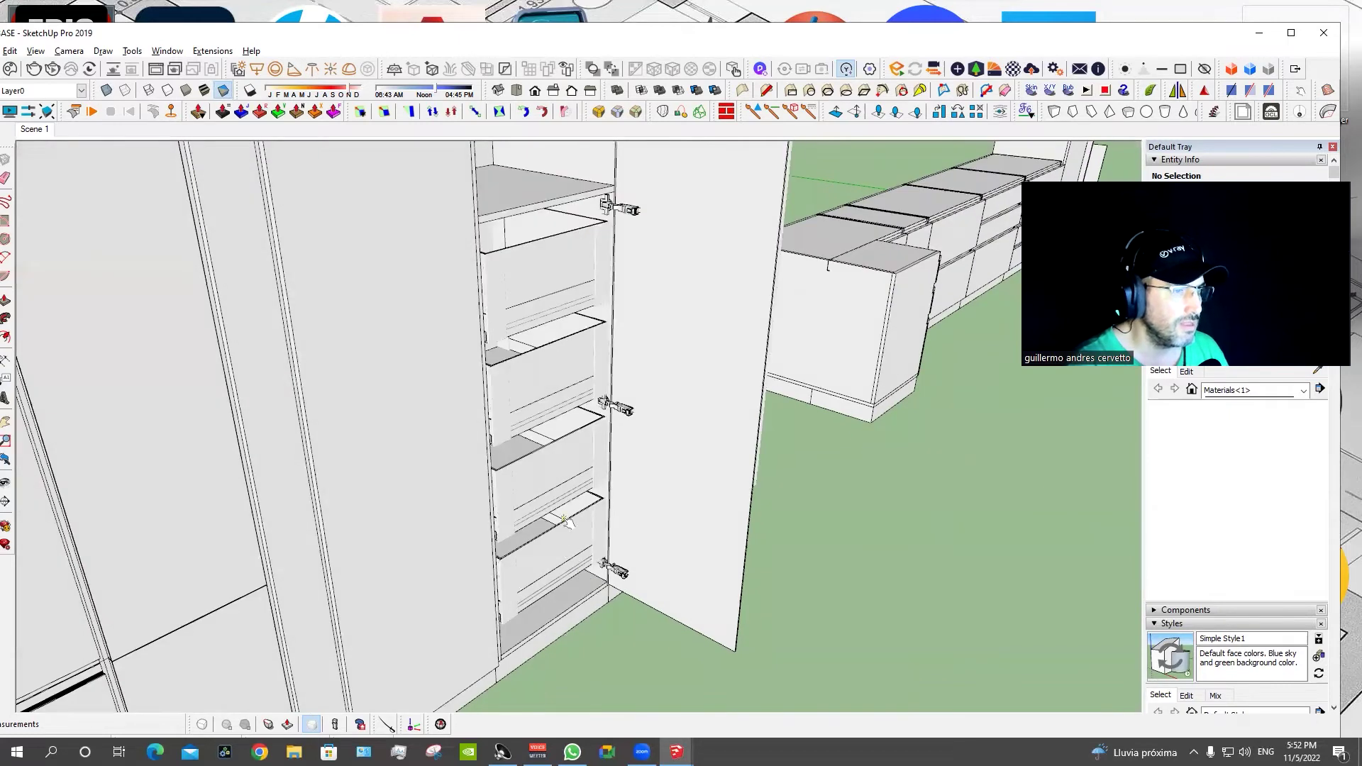
Slide open three pantry drawers and inspect the Blum-labelled drawer front.
{"action": "left_click", "coordinate": [565, 523]}
{"action": "left_click", "coordinate": [552, 431]}
{"action": "left_click", "coordinate": [540, 333]}
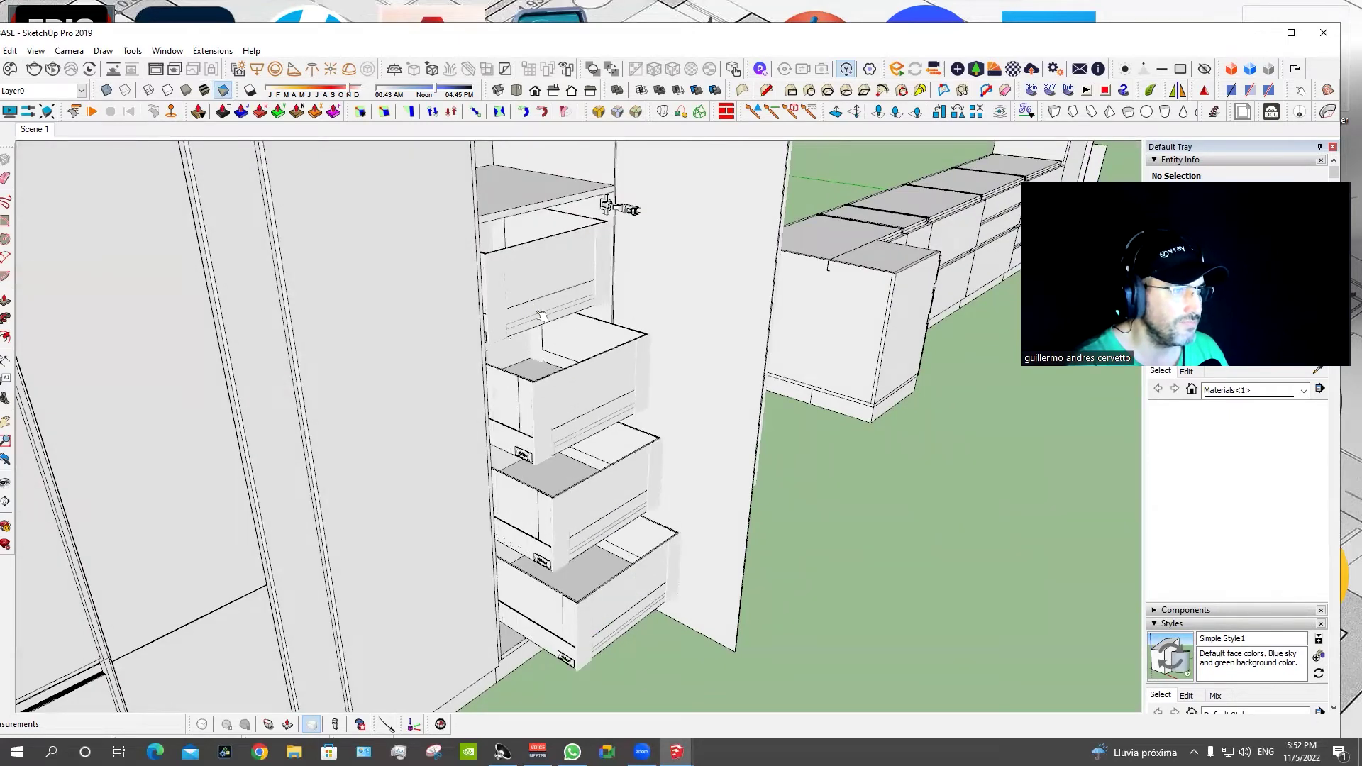
{"action": "scroll", "coordinate": [546, 568], "scroll_direction": "up", "scroll_amount": 3}
{"action": "scroll", "coordinate": [552, 553], "scroll_direction": "up", "scroll_amount": 3}
{"action": "mouse_move", "coordinate": [552, 555]}
{"action": "middle_mouse_down"}
{"action": "mouse_move", "coordinate": [712, 182]}
{"action": "mouse_move", "coordinate": [654, 237]}
{"action": "mouse_move", "coordinate": [571, 389]}
{"action": "mouse_move", "coordinate": [605, 252]}
{"action": "middle_mouse_up"}
{"action": "scroll", "coordinate": [638, 298], "scroll_direction": "down", "scroll_amount": 5}
{"action": "scroll", "coordinate": [571, 389], "scroll_direction": "down", "scroll_amount": 3}
Close the pantry drawers and door, then reopen the tall pantry door to show its baskets.
{"action": "left_click", "coordinate": [627, 348]}
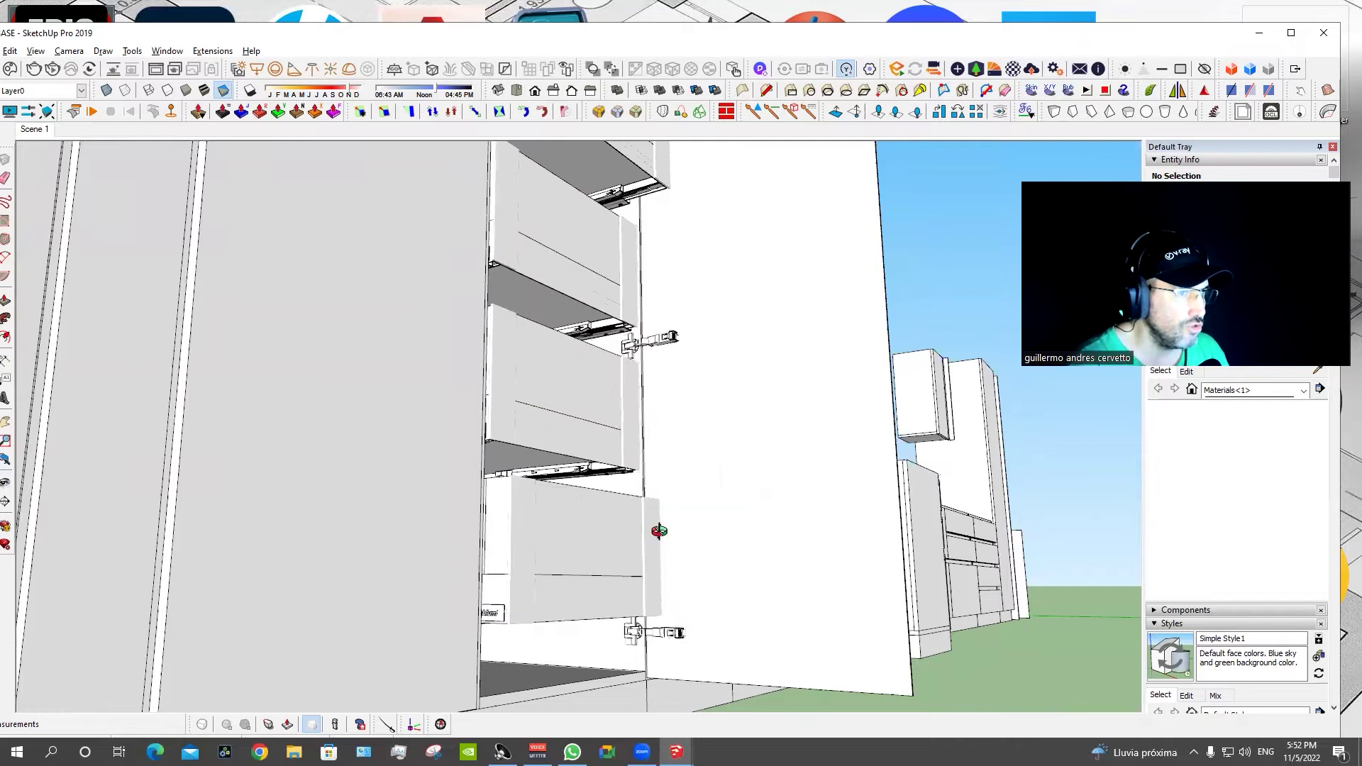
{"action": "scroll", "coordinate": [525, 352], "scroll_direction": "up", "scroll_amount": 3}
{"action": "scroll", "coordinate": [523, 350], "scroll_direction": "down", "scroll_amount": 3}
{"action": "left_click", "coordinate": [597, 422]}
{"action": "mouse_move", "coordinate": [597, 422]}
{"action": "middle_mouse_down"}
{"action": "mouse_move", "coordinate": [466, 496]}
{"action": "mouse_move", "coordinate": [566, 440]}
{"action": "middle_mouse_up"}
{"action": "left_click", "coordinate": [432, 496]}
Close the tall pantry door, restore textures, and open then close the black cabinet door.
{"action": "left_click", "coordinate": [441, 482]}
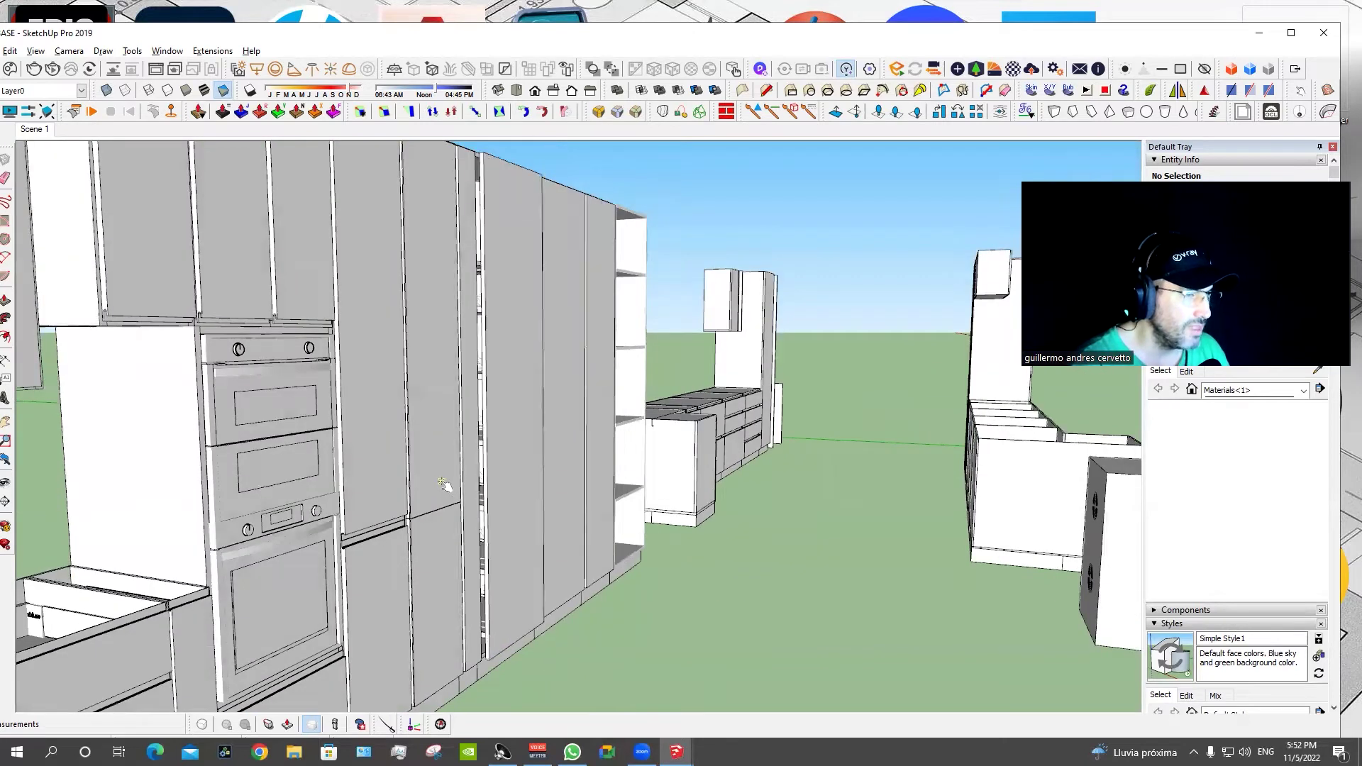
{"action": "key", "text": "alt+t"}
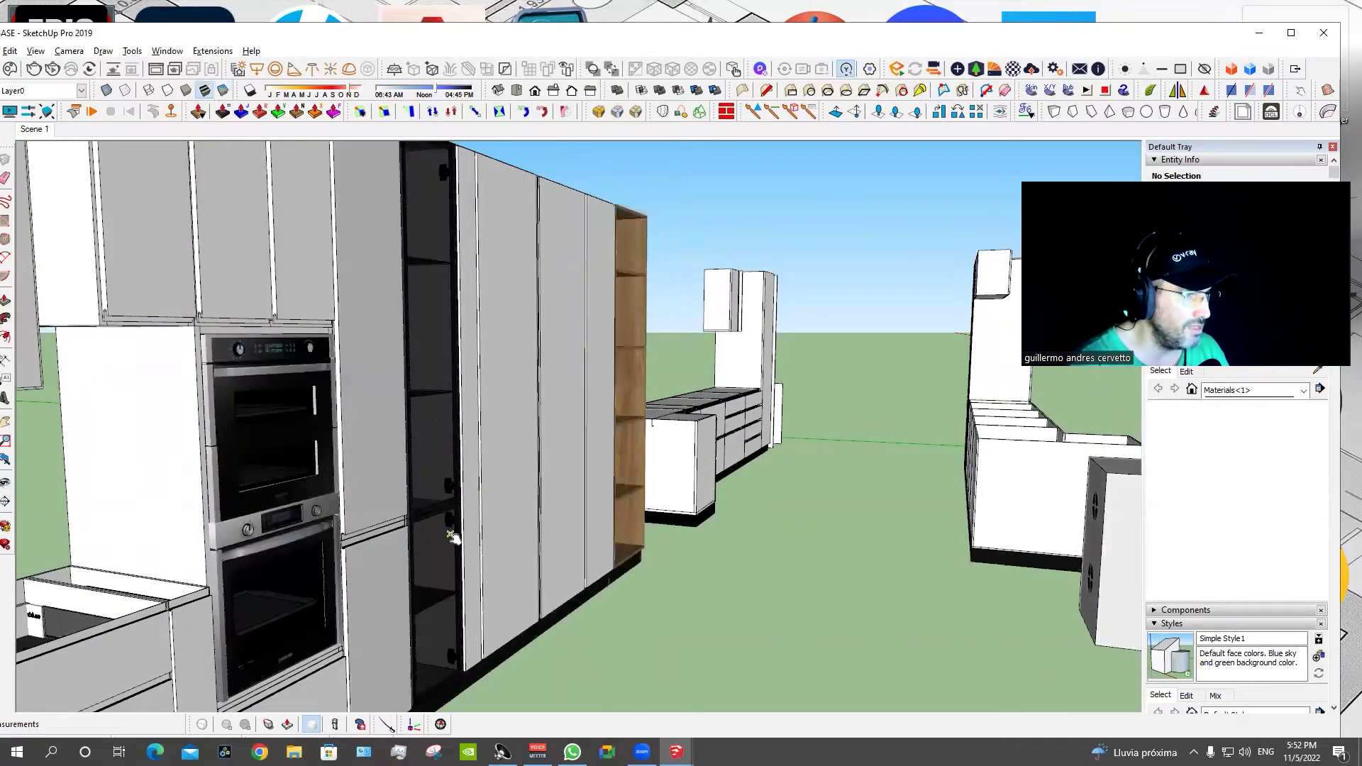
{"action": "left_click", "coordinate": [451, 535]}
{"action": "scroll", "coordinate": [454, 511], "scroll_direction": "up", "scroll_amount": 3}
{"action": "scroll", "coordinate": [456, 490], "scroll_direction": "up", "scroll_amount": 3}
{"action": "scroll", "coordinate": [455, 487], "scroll_direction": "down", "scroll_amount": 3}
{"action": "scroll", "coordinate": [455, 487], "scroll_direction": "down", "scroll_amount": 3}
{"action": "mouse_move", "coordinate": [455, 487]}
{"action": "middle_mouse_down"}
{"action": "mouse_move", "coordinate": [494, 537]}
{"action": "mouse_move", "coordinate": [598, 501]}
{"action": "middle_mouse_up"}
{"action": "left_click", "coordinate": [458, 542]}
Swing open the door beside the ovens and open then close the drawer below them.
{"action": "mouse_move", "coordinate": [445, 528]}
{"action": "middle_mouse_down"}
{"action": "mouse_move", "coordinate": [417, 458]}
{"action": "mouse_move", "coordinate": [499, 447]}
{"action": "middle_mouse_up"}
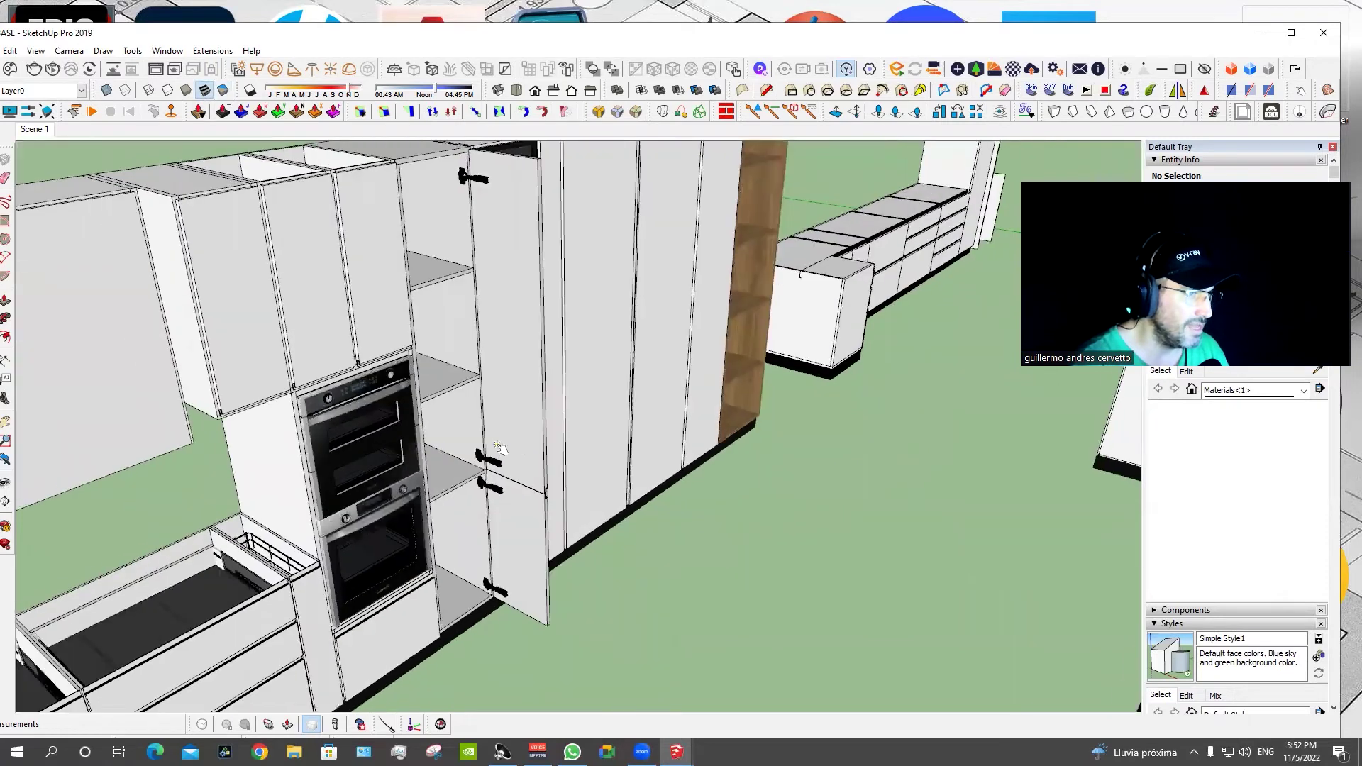
{"action": "left_click", "coordinate": [503, 496]}
{"action": "mouse_move", "coordinate": [500, 498]}
{"action": "middle_mouse_down"}
{"action": "mouse_move", "coordinate": [483, 510]}
{"action": "mouse_move", "coordinate": [550, 458]}
{"action": "middle_mouse_up"}
{"action": "left_click", "coordinate": [473, 546]}
{"action": "left_click", "coordinate": [654, 511]}
Open the lower and upper oven doors and the upper oven compartment.
{"action": "mouse_move", "coordinate": [542, 411]}
{"action": "middle_mouse_down"}
{"action": "mouse_move", "coordinate": [447, 650]}
{"action": "mouse_move", "coordinate": [440, 447]}
{"action": "middle_mouse_up"}
{"action": "left_click", "coordinate": [440, 447]}
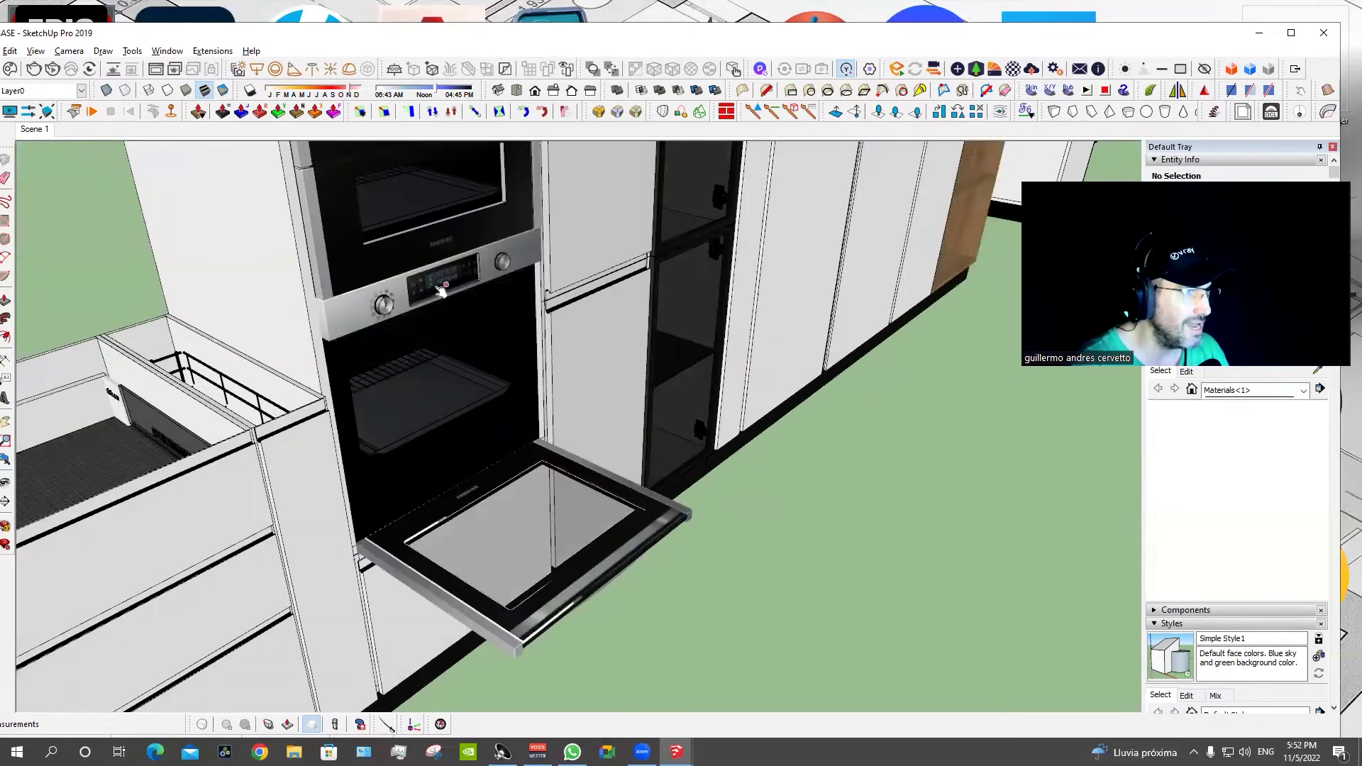
{"action": "left_click", "coordinate": [438, 254]}
{"action": "middle_click_drag", "start_coordinate": [487, 587], "coordinate": [499, 314]}
{"action": "left_click", "coordinate": [499, 314]}
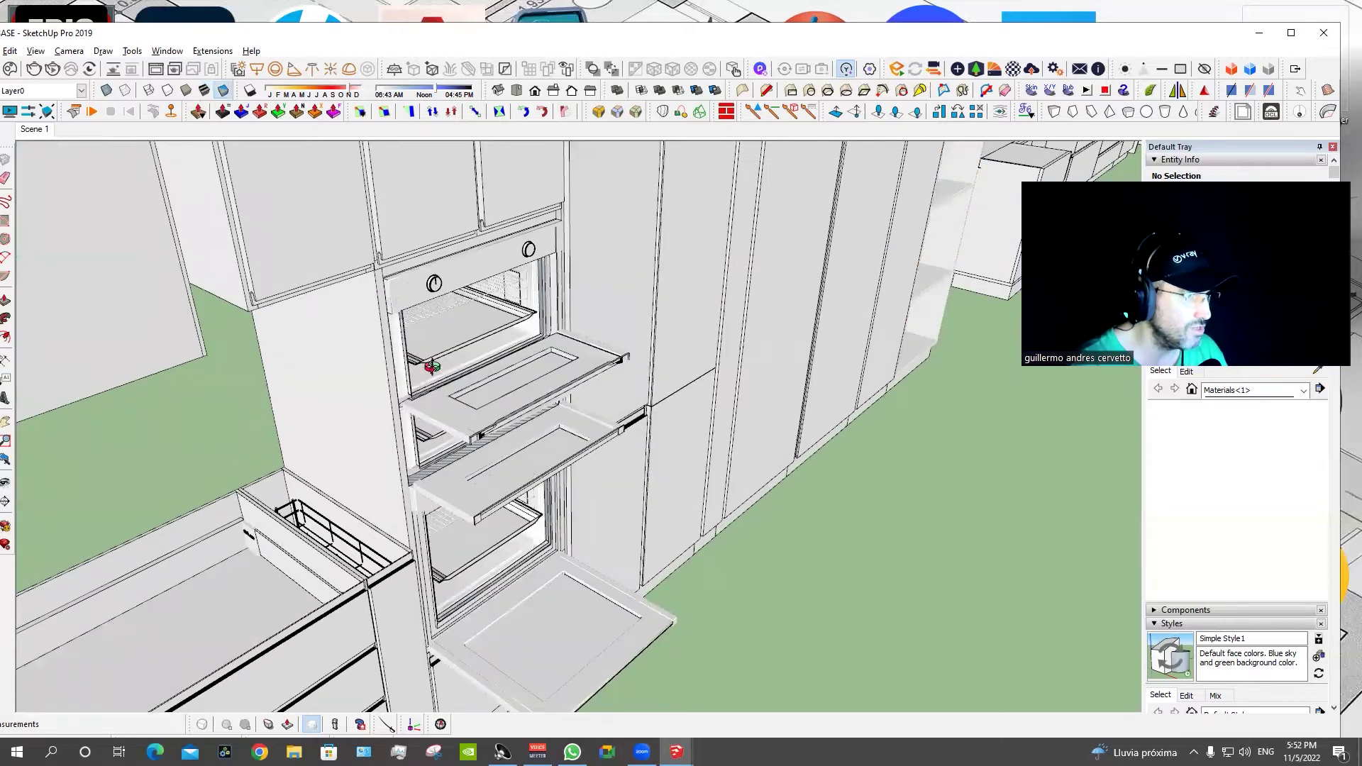
Close both upper oven compartments and the lower oven door.
{"action": "middle_click_drag", "start_coordinate": [529, 419], "coordinate": [304, 256]}
{"action": "scroll", "coordinate": [428, 473], "scroll_direction": "up", "scroll_amount": 5}
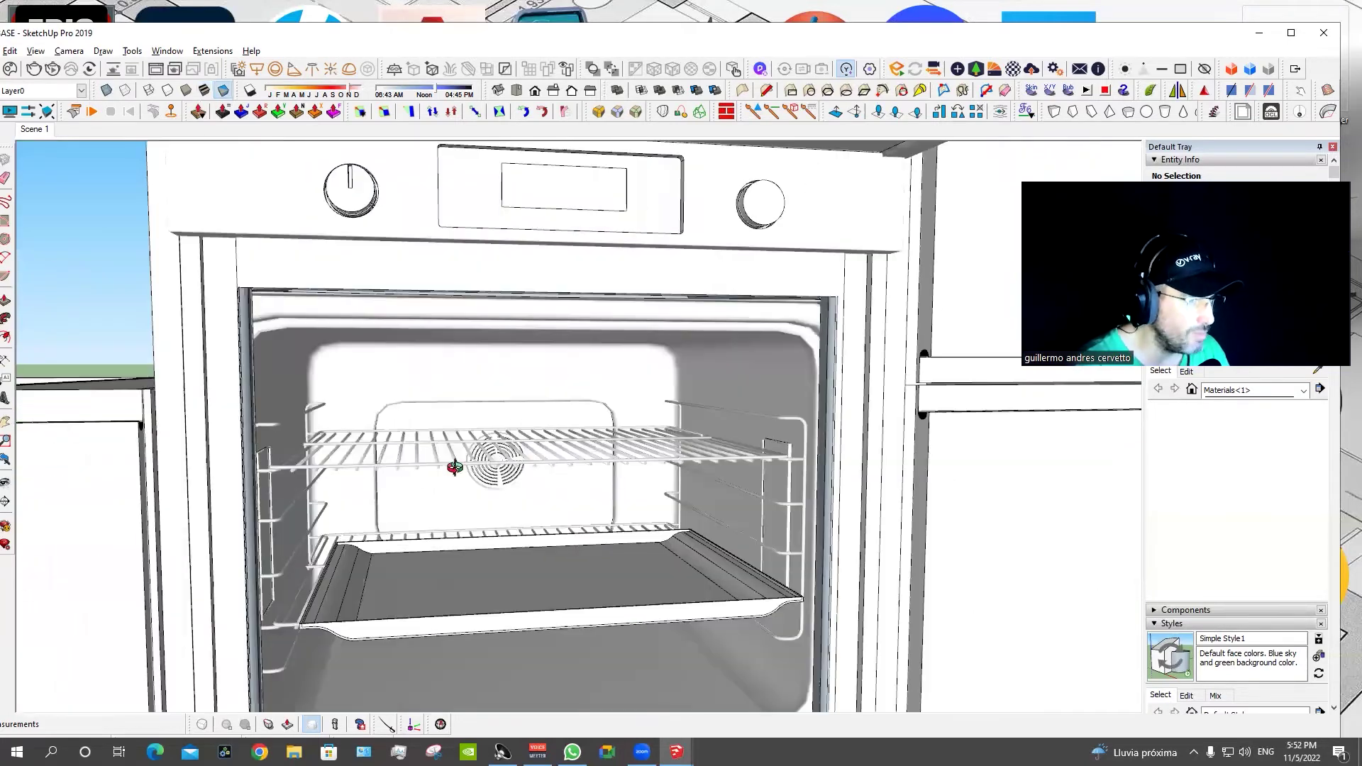
{"action": "scroll", "coordinate": [740, 542], "scroll_direction": "up", "scroll_amount": 3}
{"action": "scroll", "coordinate": [717, 543], "scroll_direction": "down", "scroll_amount": 2}
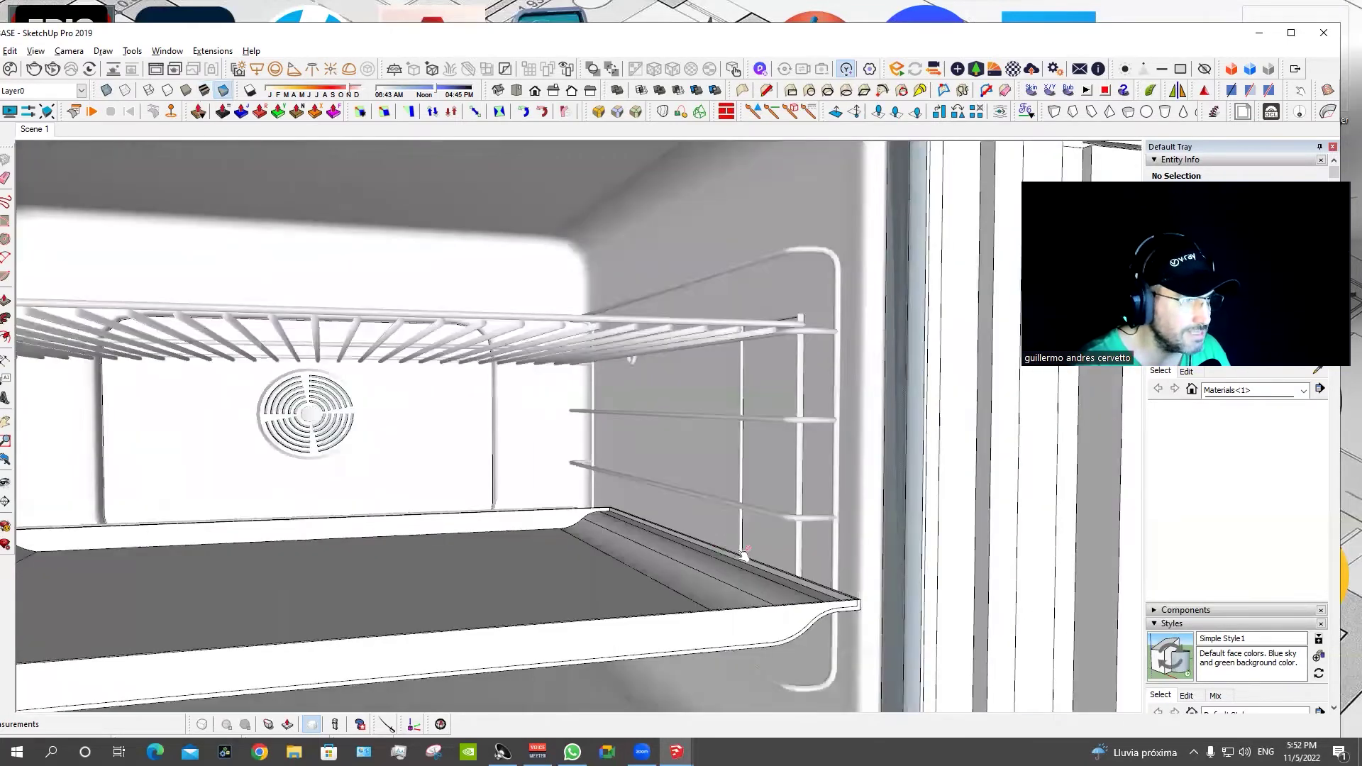
{"action": "scroll", "coordinate": [741, 554], "scroll_direction": "down", "scroll_amount": 2}
{"action": "scroll", "coordinate": [709, 488], "scroll_direction": "down", "scroll_amount": 2}
{"action": "scroll", "coordinate": [682, 455], "scroll_direction": "down", "scroll_amount": 2}
{"action": "middle_click_drag", "start_coordinate": [618, 275], "coordinate": [572, 283], "text": "shift"}
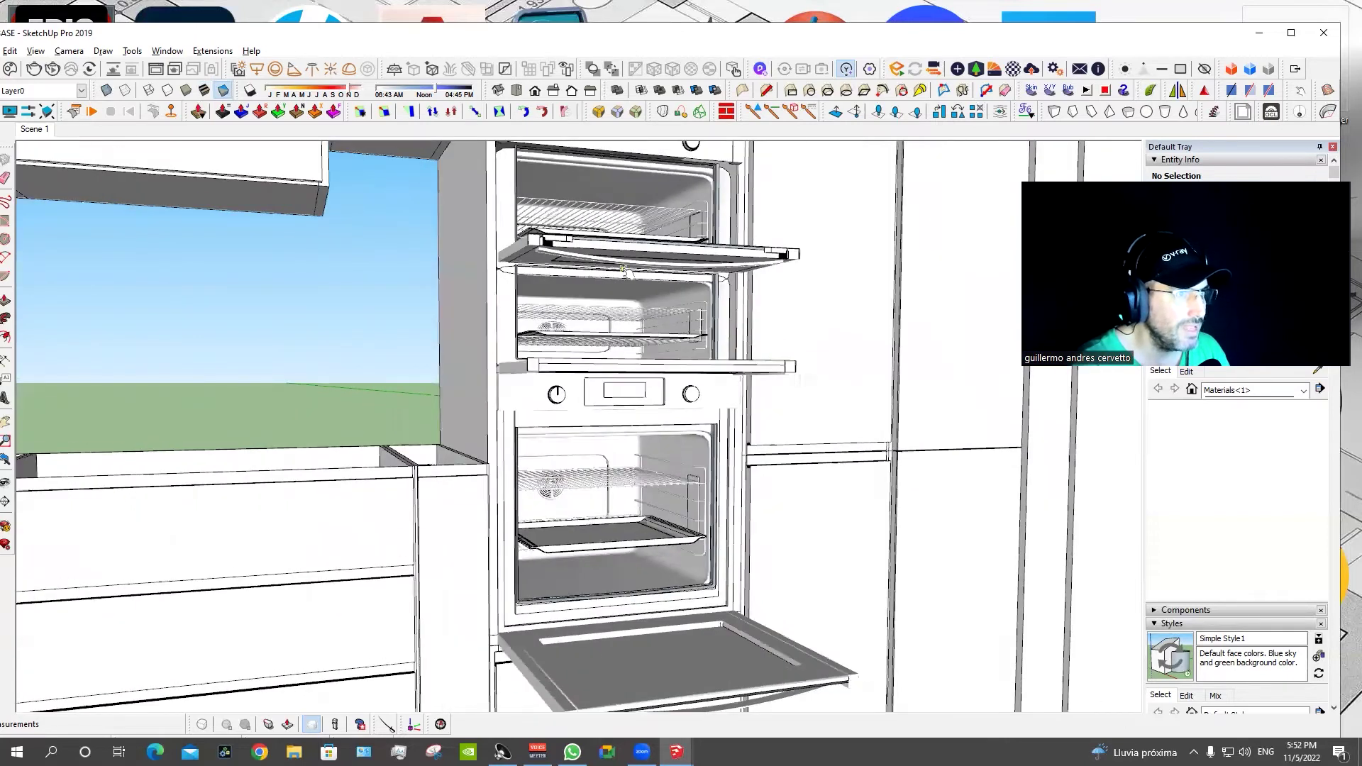
{"action": "left_click", "coordinate": [624, 270]}
{"action": "left_click", "coordinate": [621, 333]}
{"action": "left_click", "coordinate": [642, 660]}
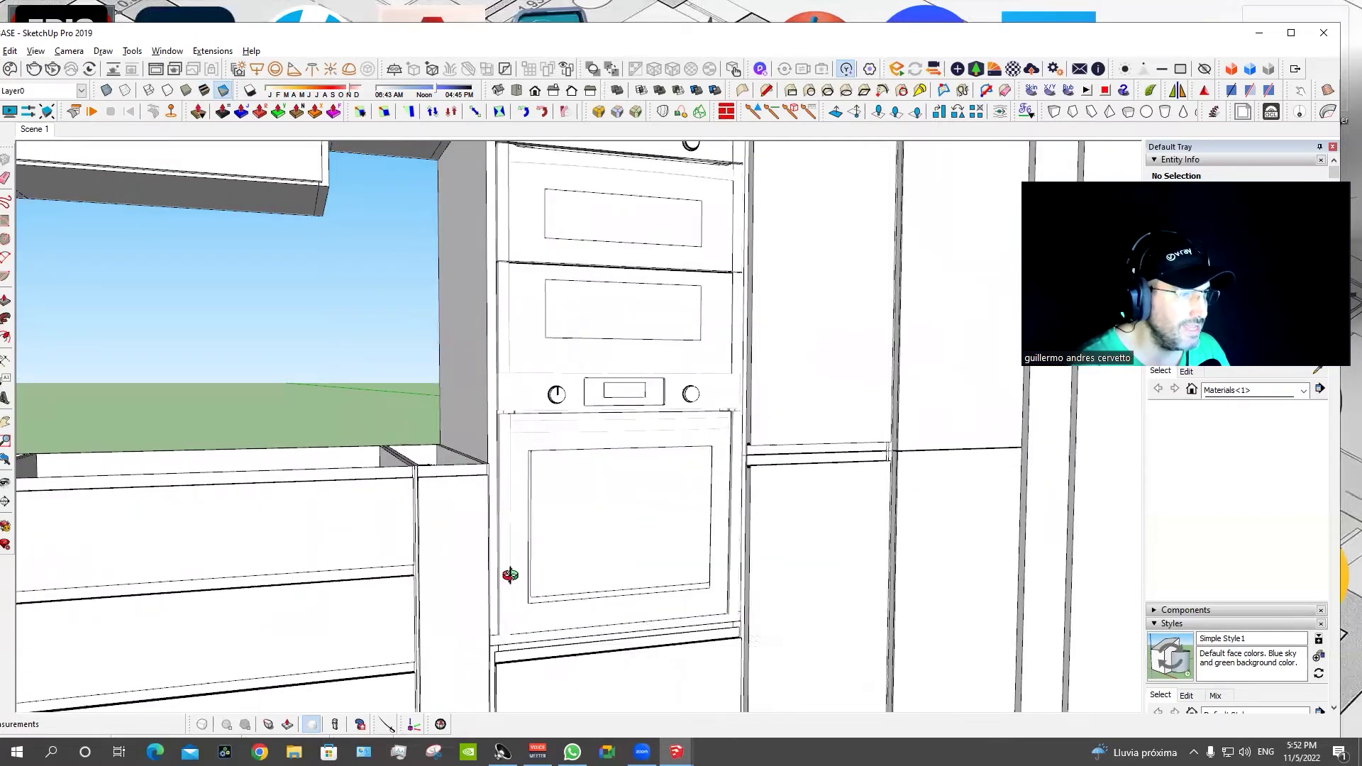
Slide the tall pull-out beside the oven open, inspect it, and close it.
{"action": "middle_click_drag", "start_coordinate": [511, 572], "coordinate": [592, 478]}
{"action": "middle_click_drag", "start_coordinate": [752, 505], "coordinate": [660, 465]}
{"action": "left_click", "coordinate": [665, 470]}
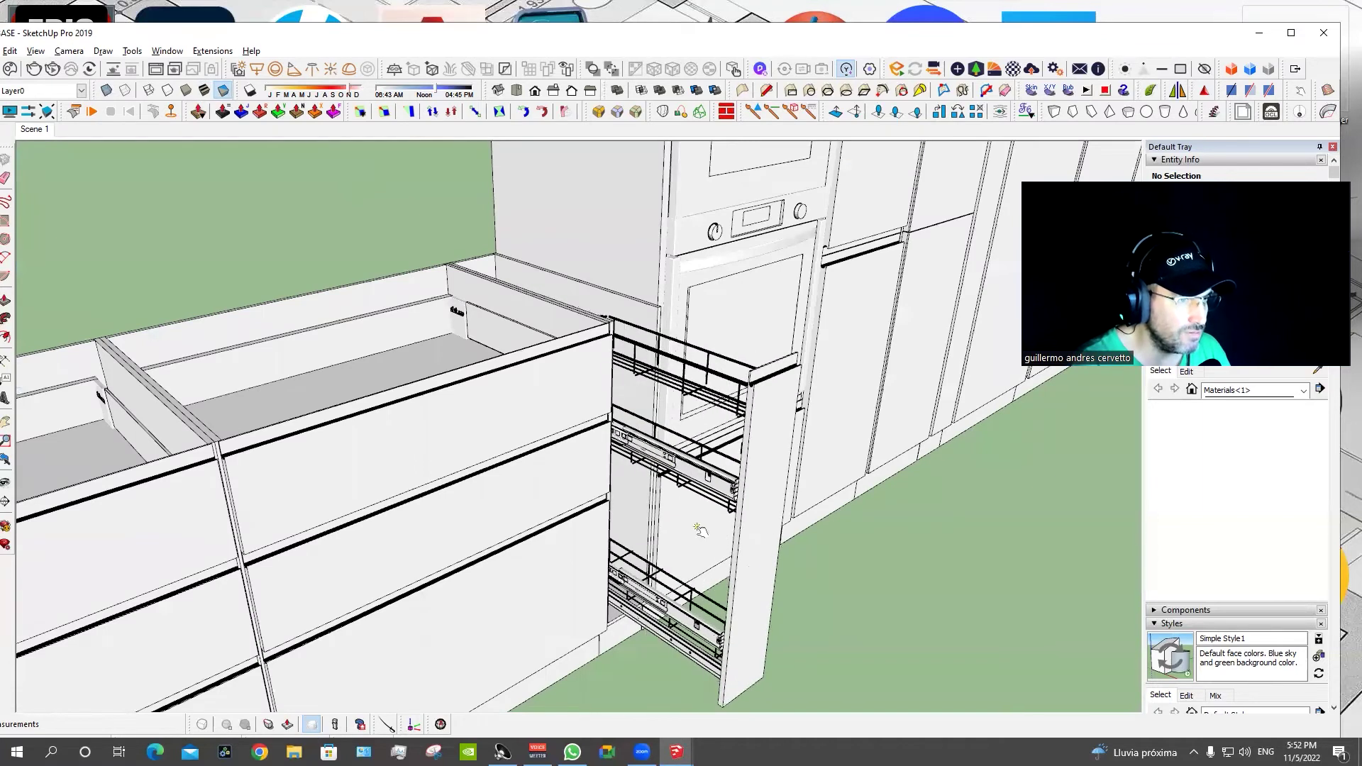
{"action": "middle_click_drag", "start_coordinate": [777, 601], "coordinate": [741, 572]}
{"action": "scroll", "coordinate": [736, 487], "scroll_direction": "up", "scroll_amount": 1}
{"action": "scroll", "coordinate": [738, 488], "scroll_direction": "up", "scroll_amount": 2}
{"action": "left_click", "coordinate": [740, 490]}
Open and close the white drawer and the drawer with the dark textured mat.
{"action": "mouse_move", "coordinate": [739, 490]}
{"action": "middle_mouse_down"}
{"action": "mouse_move", "coordinate": [673, 448]}
{"action": "mouse_move", "coordinate": [580, 445]}
{"action": "middle_mouse_up"}
{"action": "left_click", "coordinate": [578, 446]}
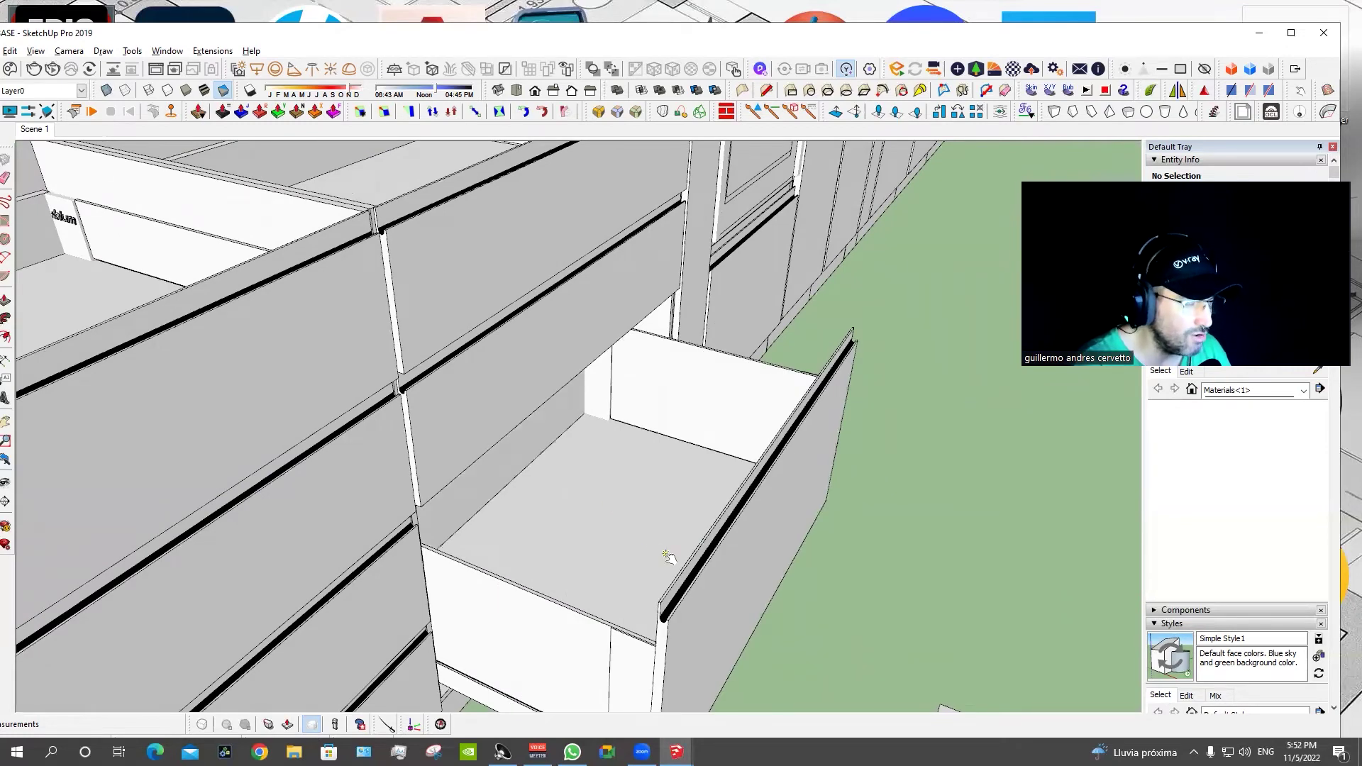
{"action": "left_click", "coordinate": [674, 568]}
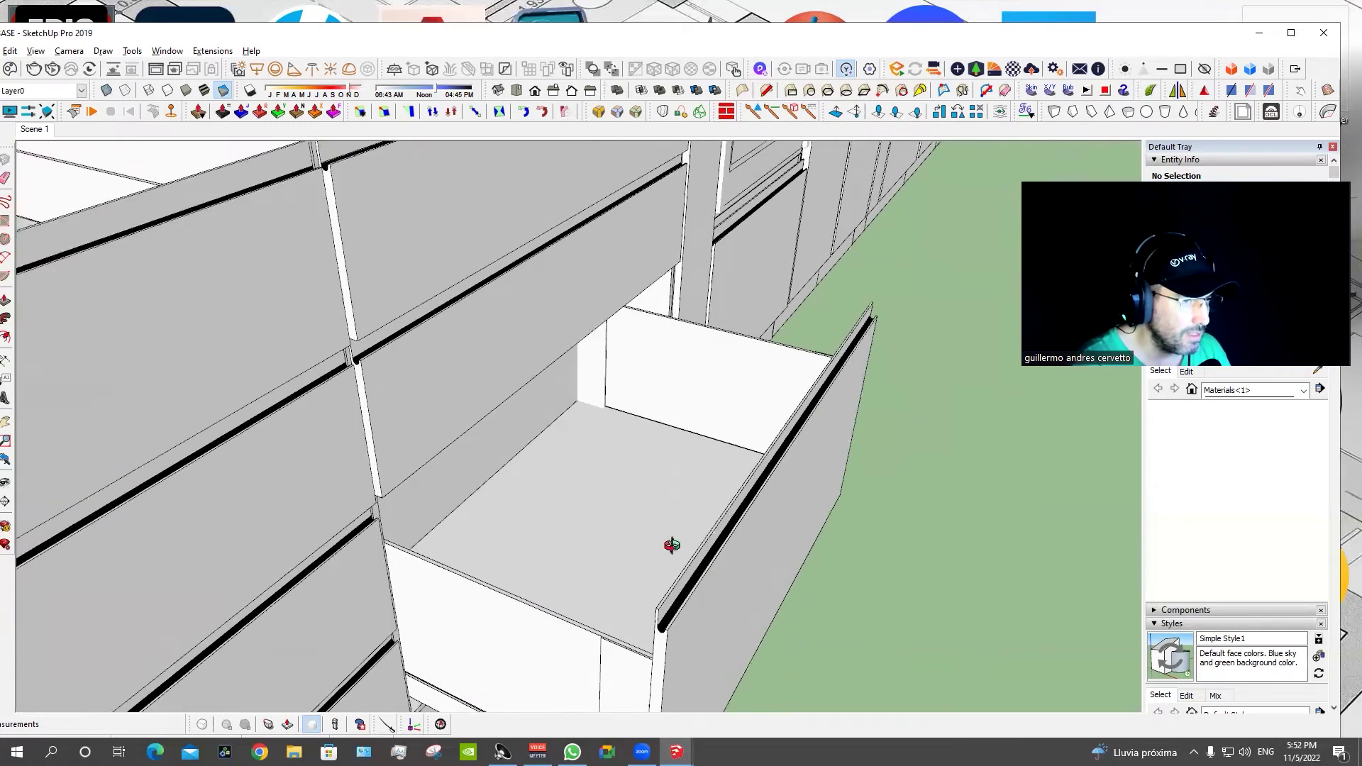
{"action": "left_click", "coordinate": [674, 551]}
{"action": "left_click", "coordinate": [669, 458]}
Zoom and orbit to inspect the open blum drawer from above and below.
{"action": "mouse_move", "coordinate": [675, 344]}
{"action": "middle_mouse_down"}
{"action": "mouse_move", "coordinate": [632, 639]}
{"action": "mouse_move", "coordinate": [582, 476]}
{"action": "middle_mouse_up"}
{"action": "scroll", "coordinate": [632, 639], "scroll_direction": "up", "scroll_amount": 3}
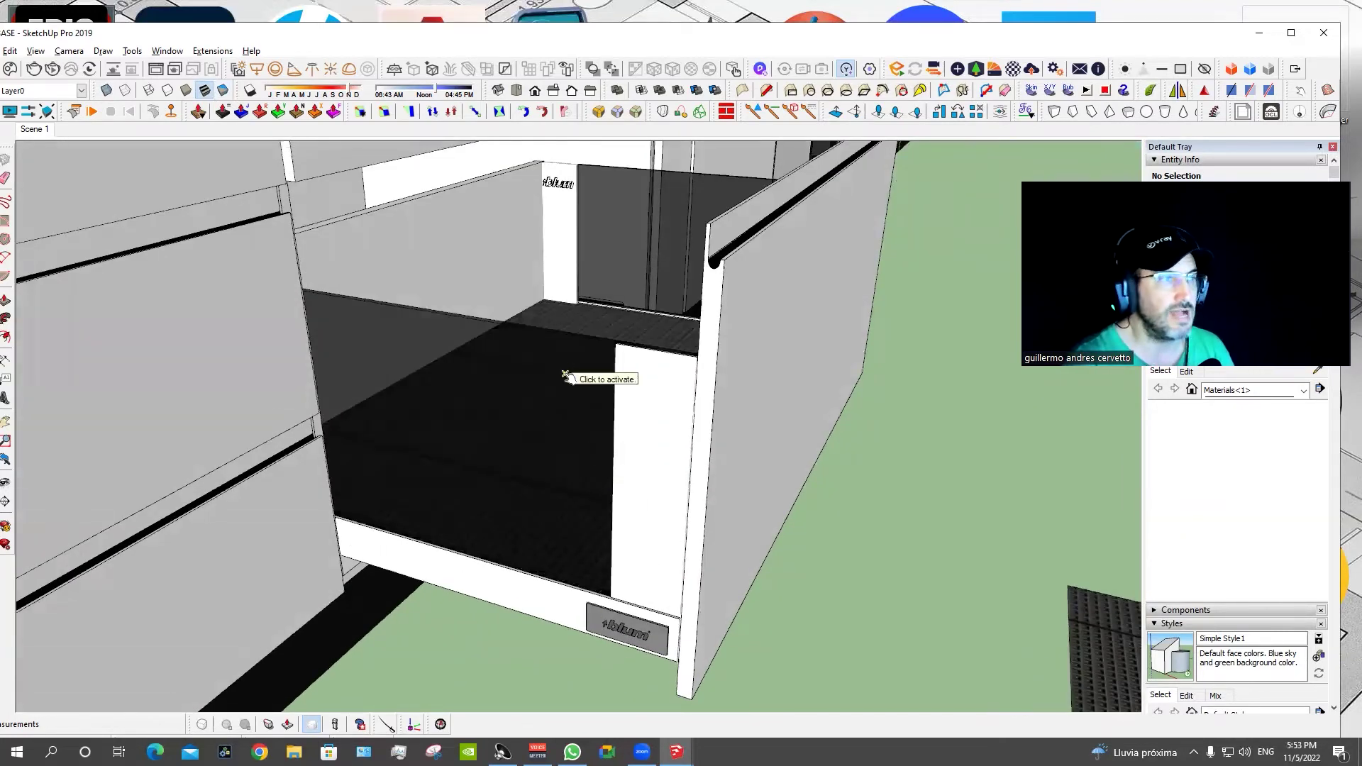
{"action": "scroll", "coordinate": [603, 397], "scroll_direction": "up", "scroll_amount": 2}
{"action": "scroll", "coordinate": [631, 397], "scroll_direction": "up", "scroll_amount": 2}
{"action": "scroll", "coordinate": [639, 340], "scroll_direction": "up", "scroll_amount": 2}
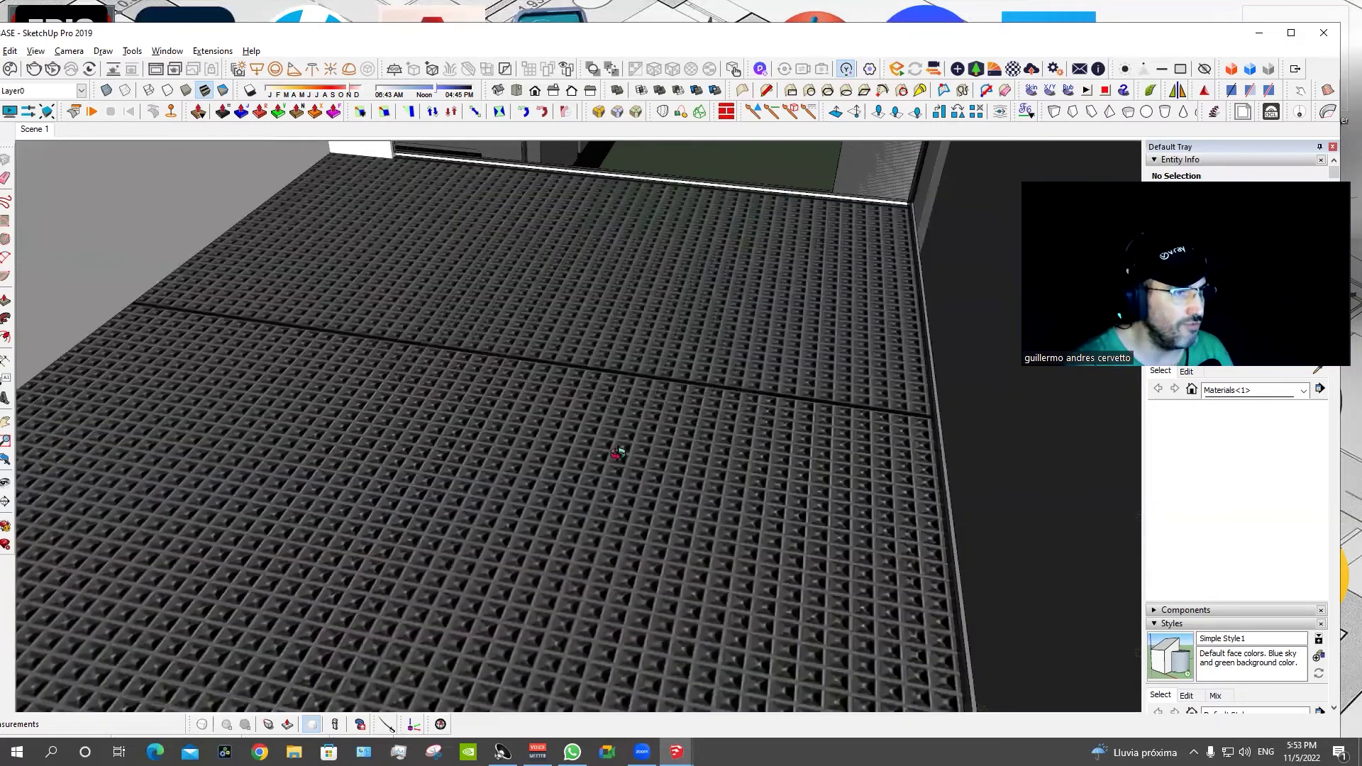
{"action": "scroll", "coordinate": [624, 479], "scroll_direction": "down", "scroll_amount": 1}
{"action": "scroll", "coordinate": [617, 482], "scroll_direction": "down", "scroll_amount": 1}
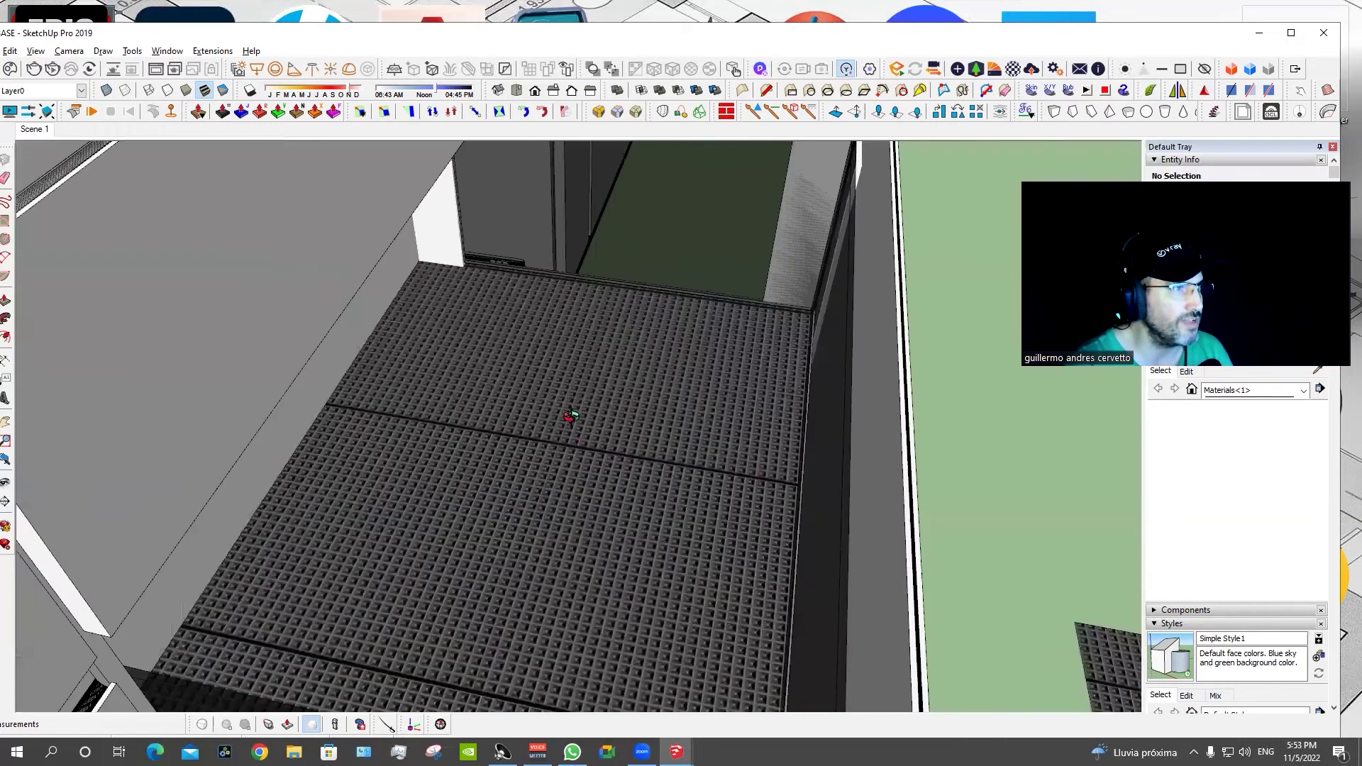
{"action": "scroll", "coordinate": [607, 475], "scroll_direction": "down", "scroll_amount": 2}
{"action": "scroll", "coordinate": [585, 426], "scroll_direction": "down", "scroll_amount": 2}
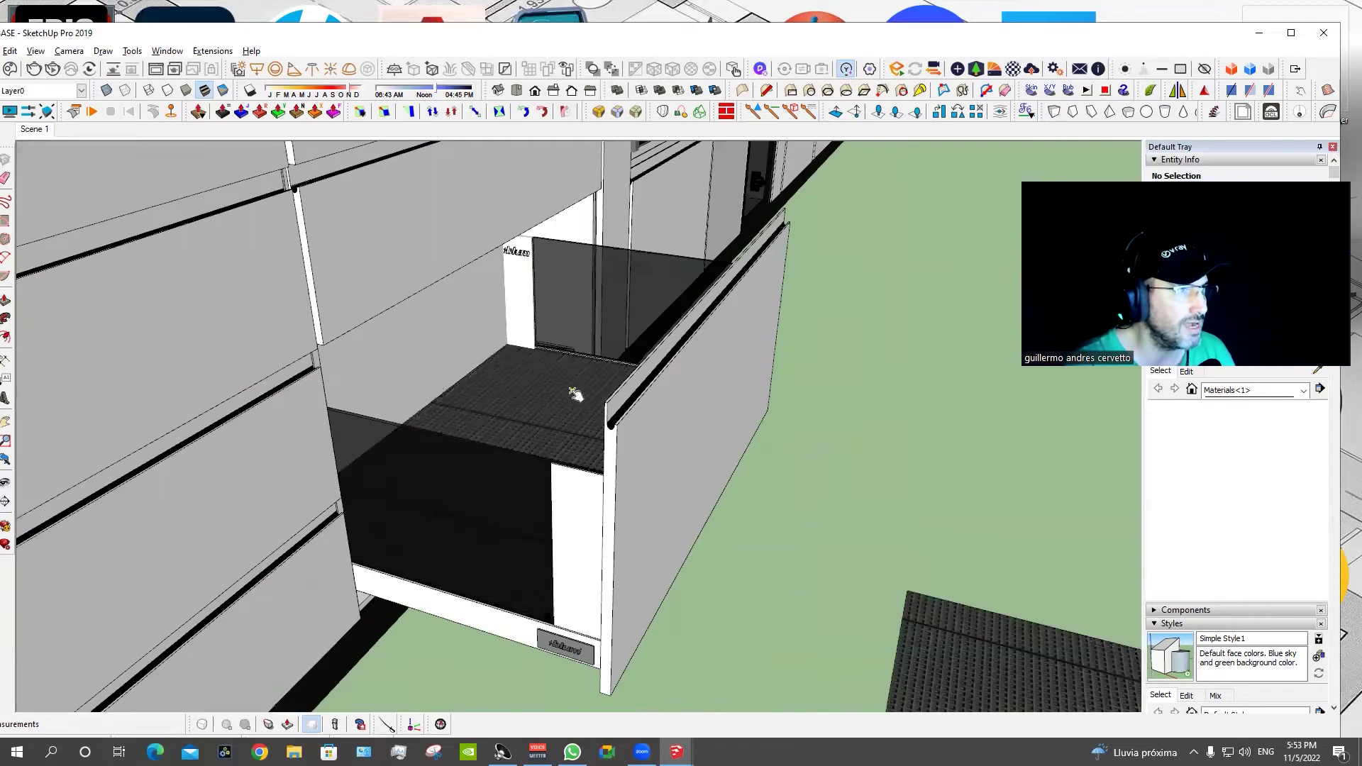
{"action": "scroll", "coordinate": [539, 320], "scroll_direction": "up", "scroll_amount": 1}
{"action": "scroll", "coordinate": [510, 245], "scroll_direction": "up", "scroll_amount": 3}
{"action": "scroll", "coordinate": [510, 238], "scroll_direction": "up", "scroll_amount": 2}
{"action": "scroll", "coordinate": [509, 245], "scroll_direction": "down", "scroll_amount": 1}
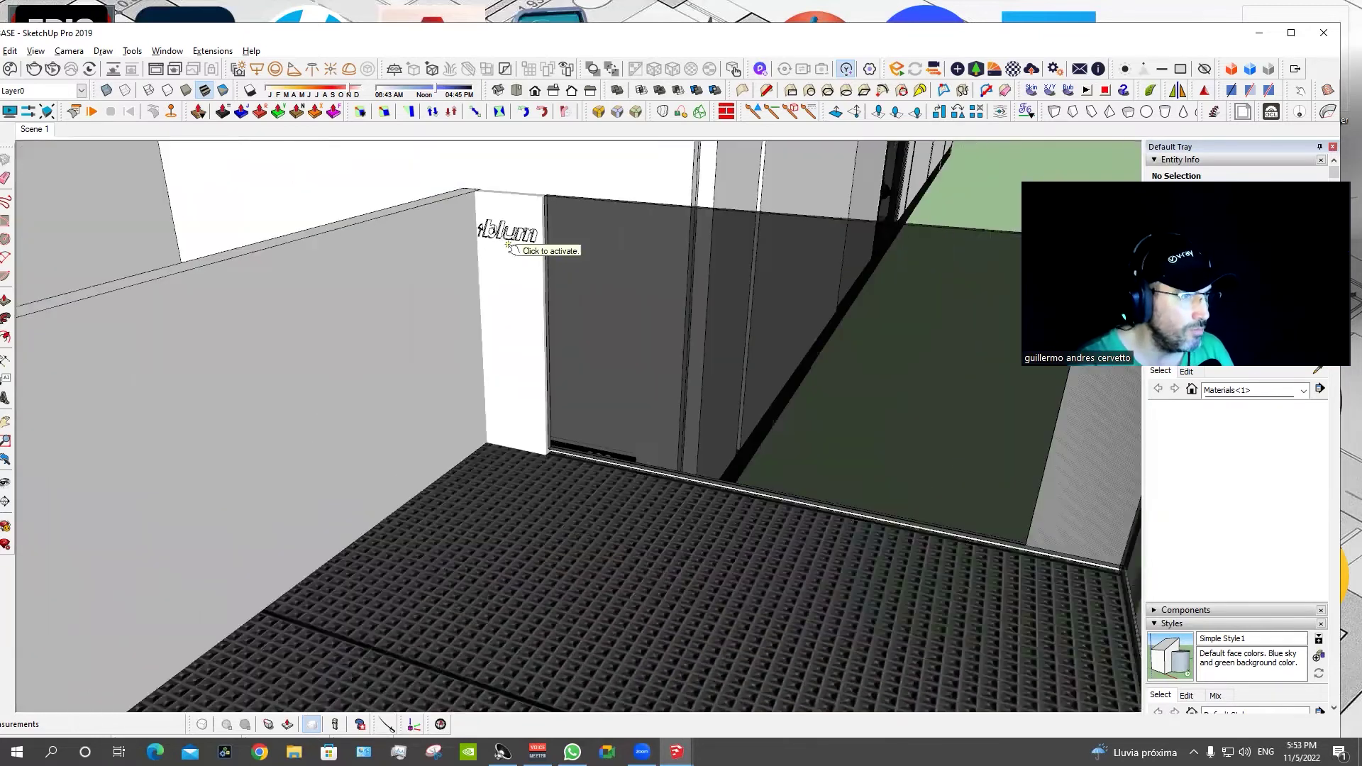
{"action": "scroll", "coordinate": [554, 419], "scroll_direction": "down", "scroll_amount": 3}
{"action": "middle_click_drag", "start_coordinate": [523, 375], "coordinate": [554, 560]}
{"action": "scroll", "coordinate": [553, 560], "scroll_direction": "up", "scroll_amount": 2}
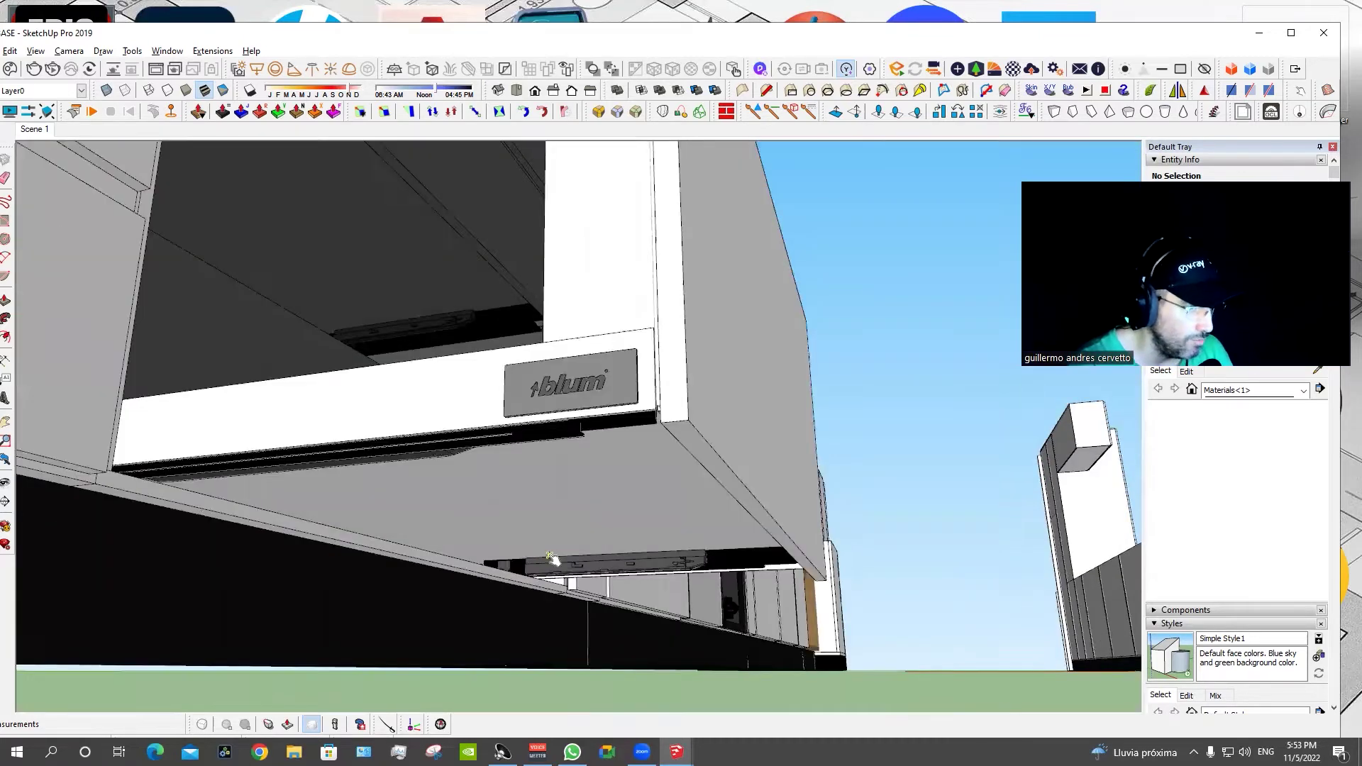
{"action": "scroll", "coordinate": [670, 600], "scroll_direction": "up", "scroll_amount": 2}
{"action": "scroll", "coordinate": [575, 503], "scroll_direction": "down", "scroll_amount": 2}
{"action": "scroll", "coordinate": [575, 504], "scroll_direction": "up", "scroll_amount": 3}
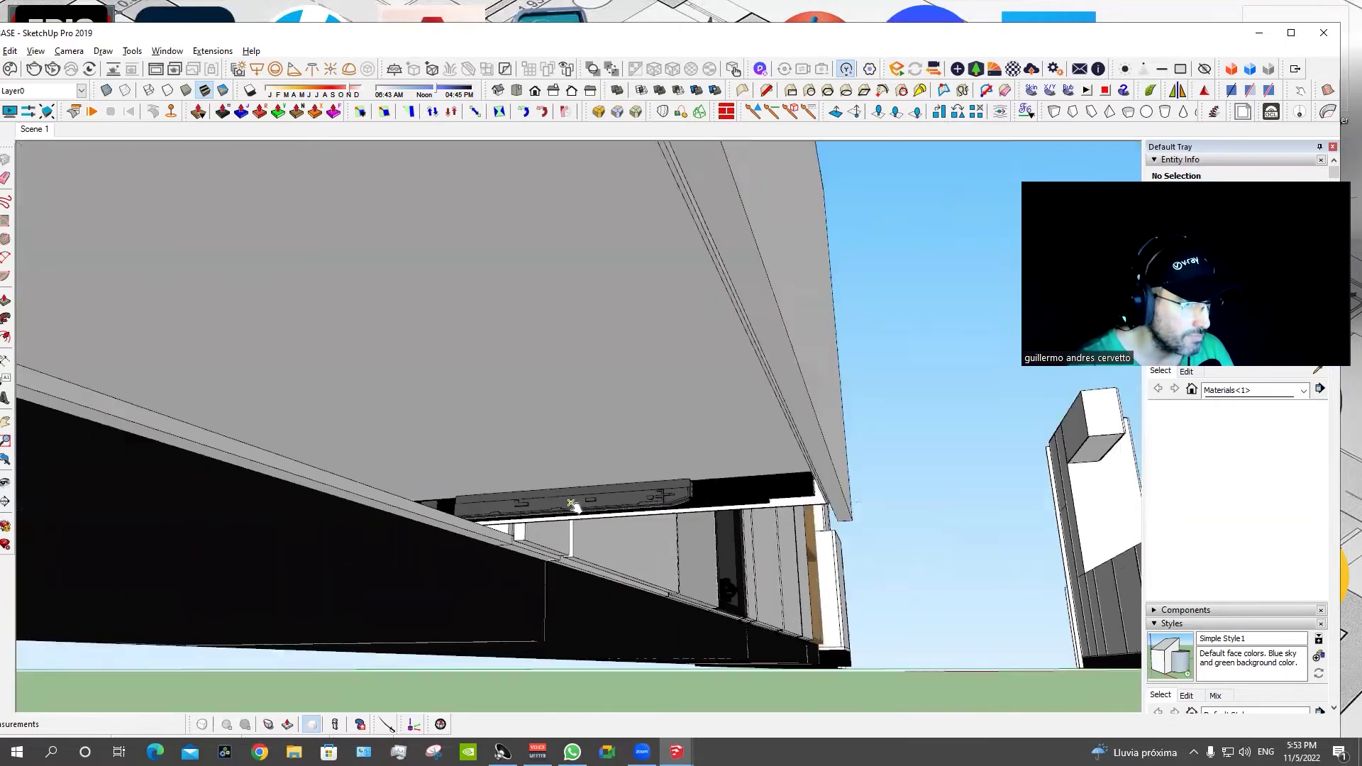
{"action": "scroll", "coordinate": [574, 504], "scroll_direction": "up", "scroll_amount": 2}
{"action": "scroll", "coordinate": [611, 378], "scroll_direction": "down", "scroll_amount": 2}
Slide two drawers open, look into them, then close all open drawers.
{"action": "middle_click_drag", "start_coordinate": [577, 350], "coordinate": [343, 343]}
{"action": "scroll", "coordinate": [602, 501], "scroll_direction": "up", "scroll_amount": 2}
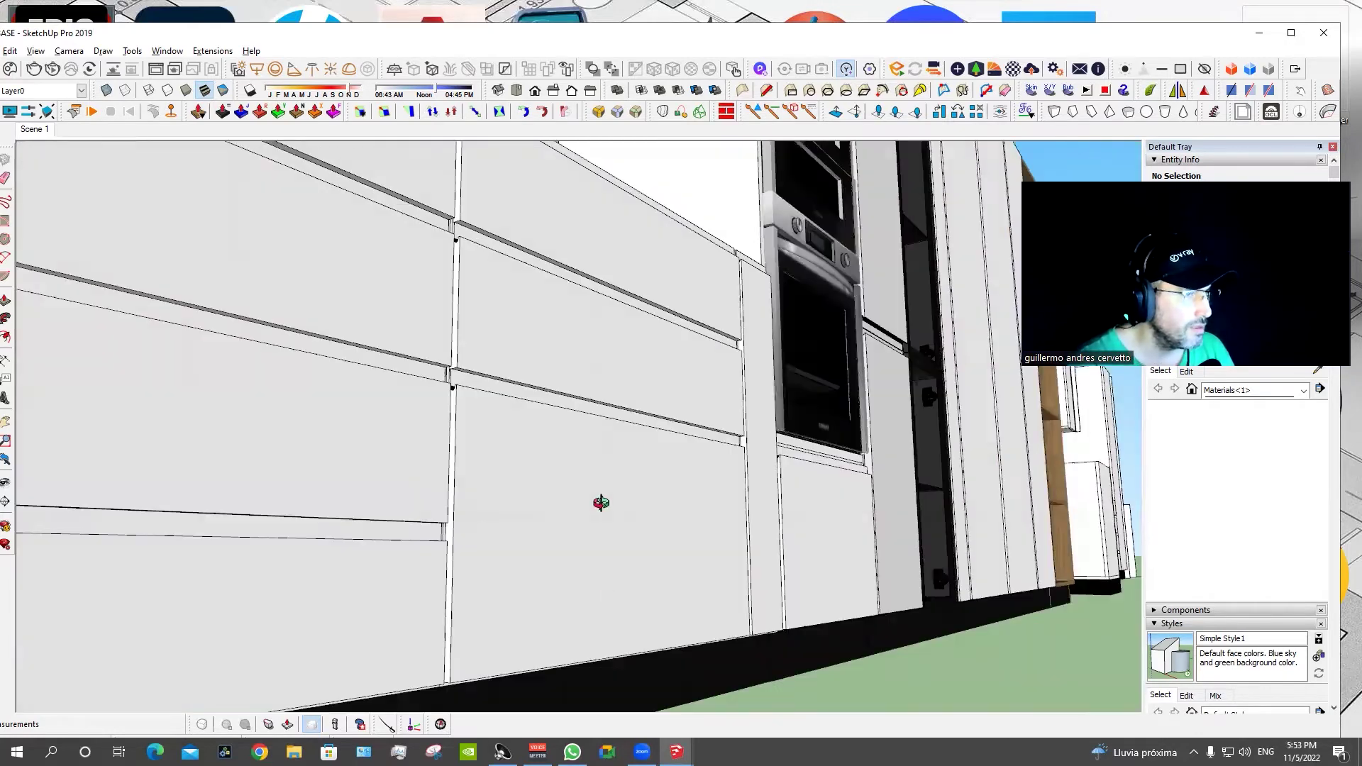
{"action": "scroll", "coordinate": [589, 463], "scroll_direction": "up", "scroll_amount": 1}
{"action": "left_click", "coordinate": [589, 463]}
{"action": "left_click", "coordinate": [579, 351]}
{"action": "middle_click_drag", "start_coordinate": [579, 351], "coordinate": [608, 486]}
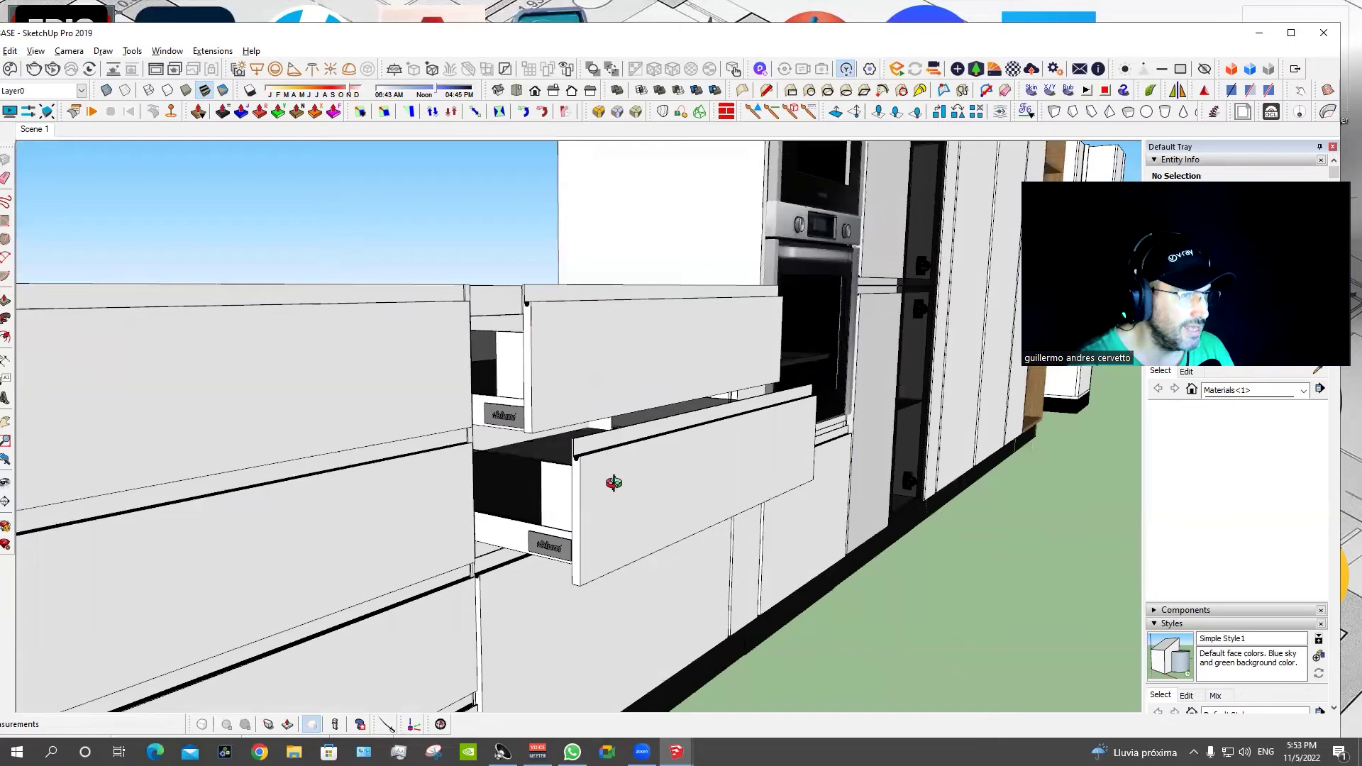
{"action": "scroll", "coordinate": [654, 497], "scroll_direction": "up", "scroll_amount": 2}
{"action": "left_click", "coordinate": [692, 531]}
{"action": "left_click", "coordinate": [708, 566]}
{"action": "left_click", "coordinate": [454, 600]}
Slide the drawer column open, view it from several angles, then close it.
{"action": "mouse_move", "coordinate": [448, 596]}
{"action": "middle_mouse_down"}
{"action": "mouse_move", "coordinate": [534, 301]}
{"action": "mouse_move", "coordinate": [511, 523]}
{"action": "mouse_move", "coordinate": [543, 445]}
{"action": "middle_mouse_up"}
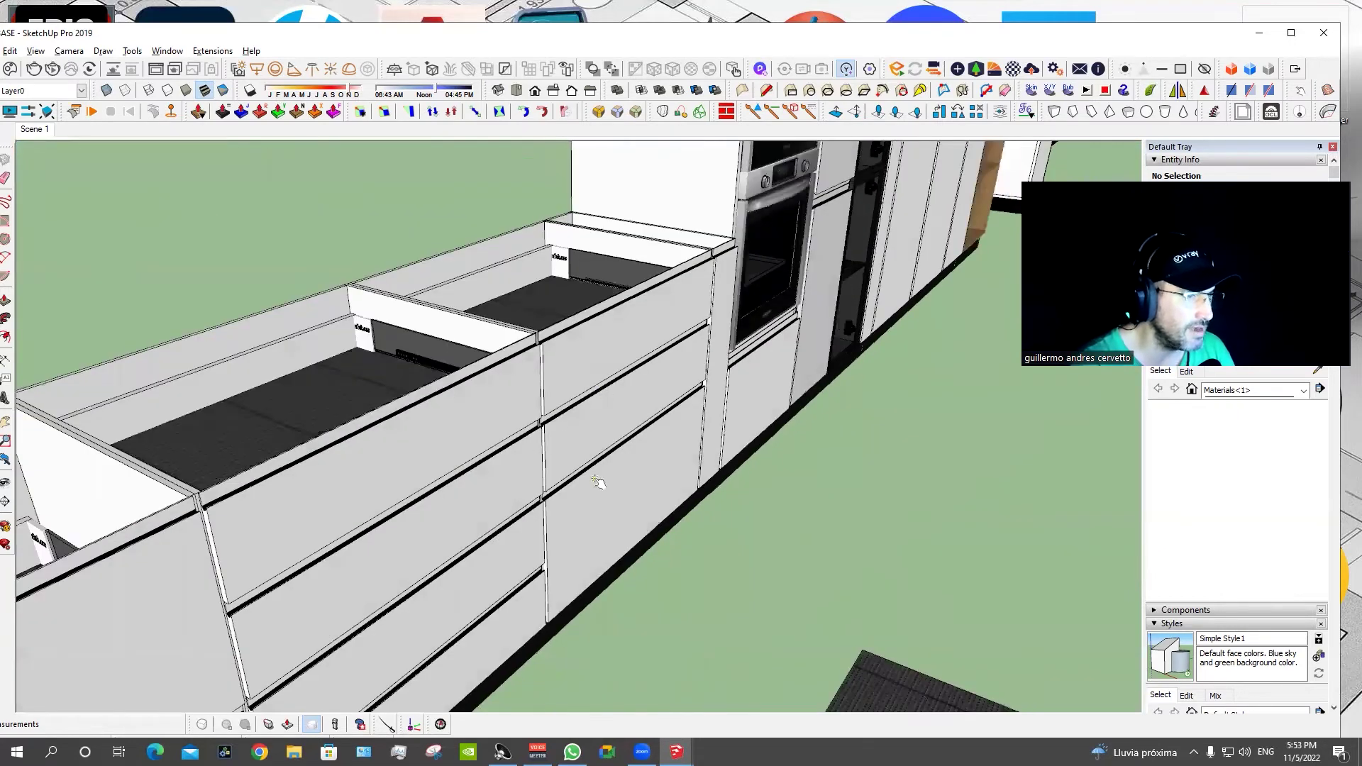
{"action": "middle_click_drag", "start_coordinate": [598, 483], "coordinate": [592, 474]}
{"action": "left_click", "coordinate": [560, 408]}
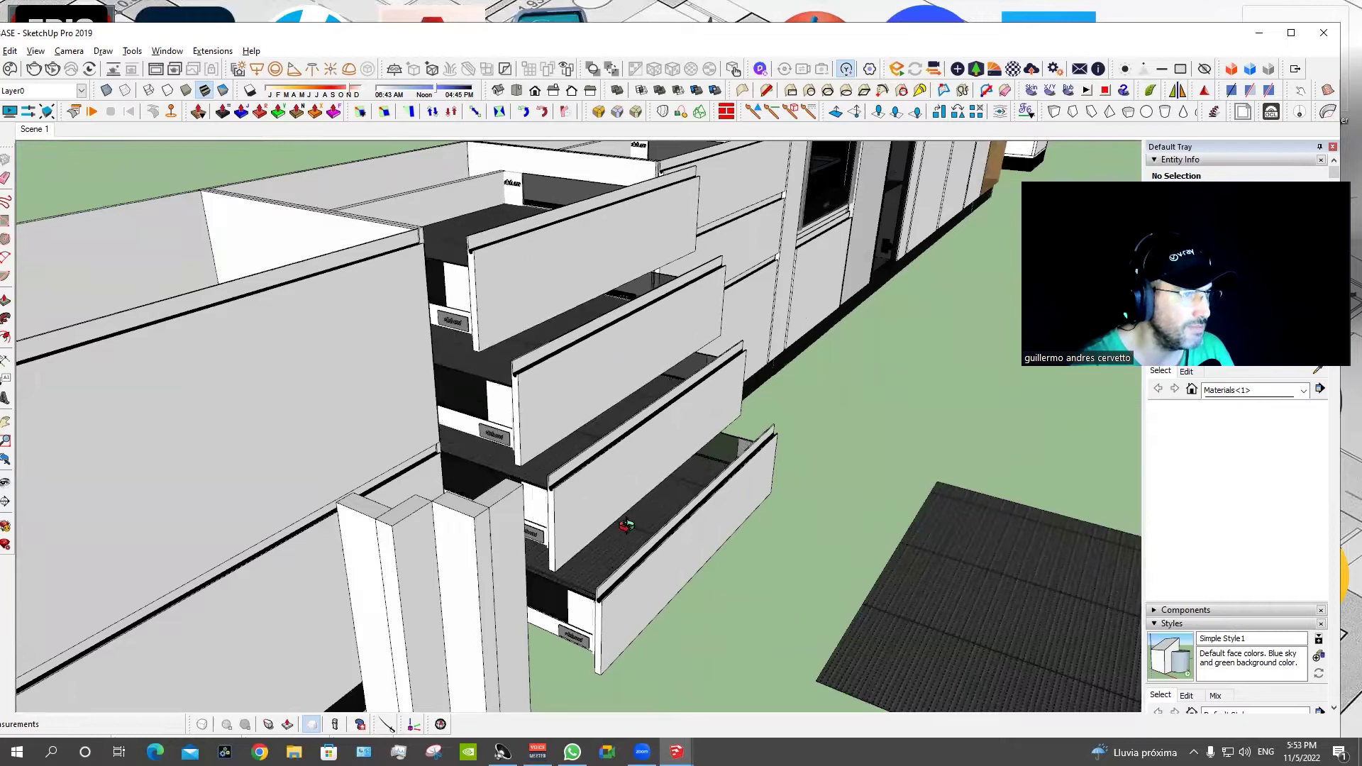
{"action": "middle_click_drag", "start_coordinate": [626, 525], "coordinate": [508, 329]}
{"action": "left_click", "coordinate": [508, 329]}
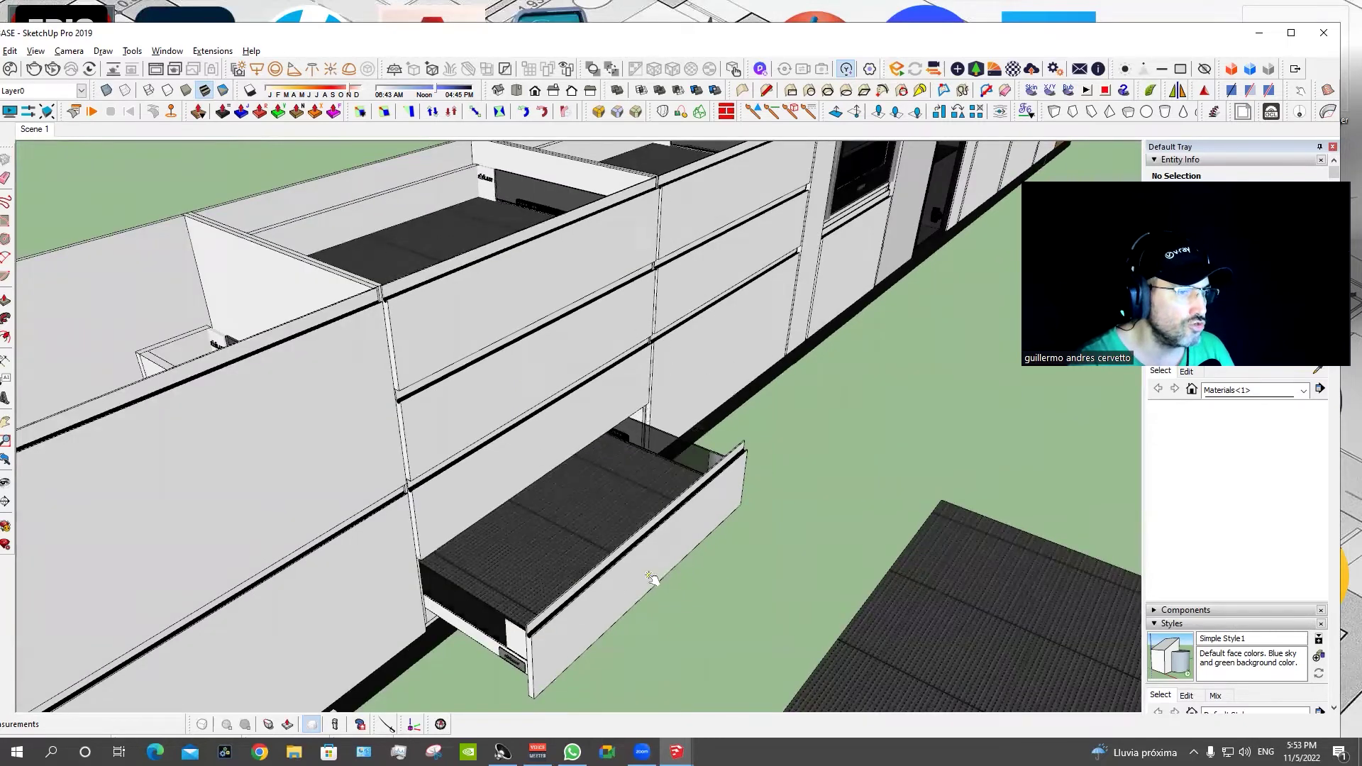
{"action": "scroll", "coordinate": [781, 472], "scroll_direction": "up", "scroll_amount": 3}
{"action": "mouse_move", "coordinate": [730, 508]}
{"action": "middle_mouse_down"}
{"action": "mouse_move", "coordinate": [709, 395]}
{"action": "mouse_move", "coordinate": [777, 556]}
{"action": "mouse_move", "coordinate": [638, 575]}
{"action": "mouse_move", "coordinate": [601, 641]}
{"action": "middle_mouse_up"}
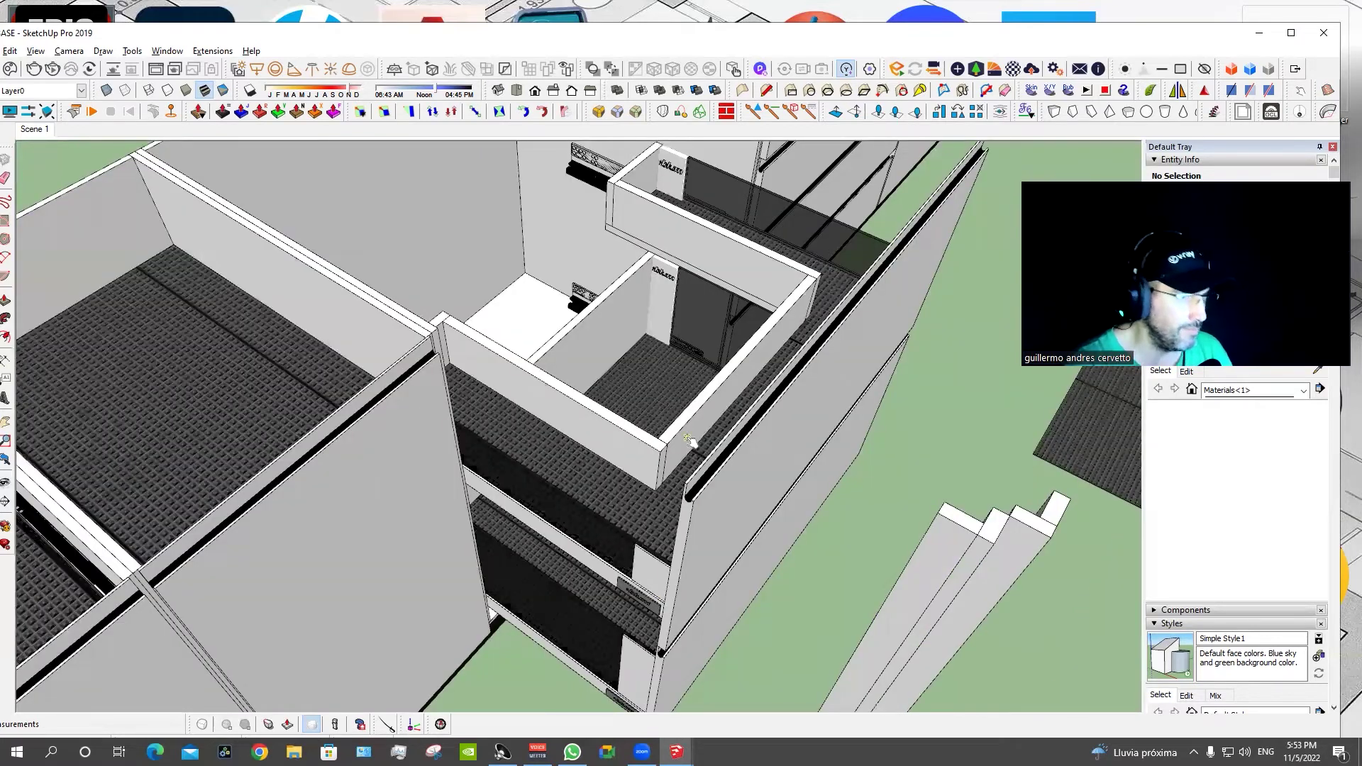
{"action": "middle_click_drag", "start_coordinate": [689, 440], "coordinate": [712, 539]}
{"action": "mouse_move", "coordinate": [787, 433]}
{"action": "middle_mouse_down"}
{"action": "mouse_move", "coordinate": [501, 541]}
{"action": "mouse_move", "coordinate": [496, 381]}
{"action": "mouse_move", "coordinate": [446, 517]}
{"action": "middle_mouse_up"}
{"action": "mouse_move", "coordinate": [871, 428]}
{"action": "middle_mouse_down"}
{"action": "mouse_move", "coordinate": [792, 515]}
{"action": "mouse_move", "coordinate": [752, 275]}
{"action": "middle_mouse_up"}
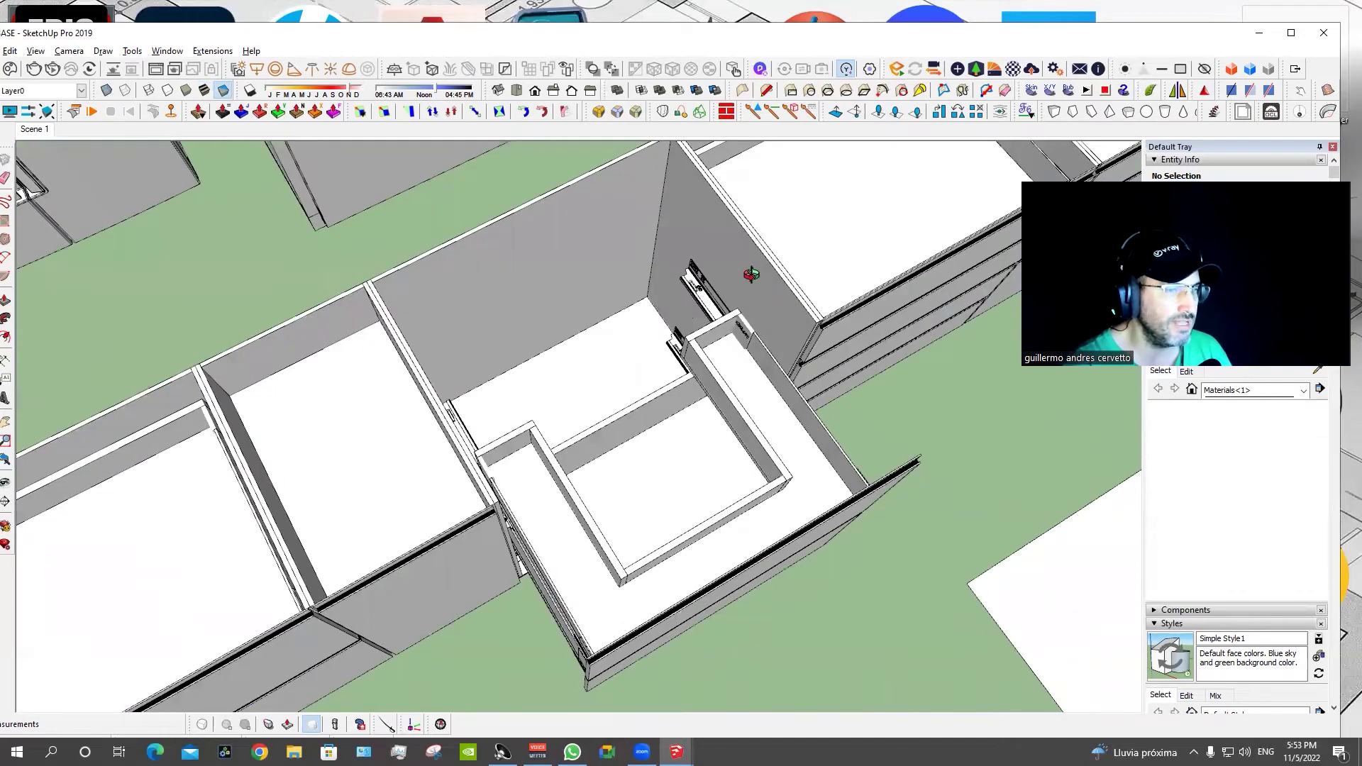
{"action": "middle_click_drag", "start_coordinate": [752, 423], "coordinate": [513, 282]}
{"action": "left_click", "coordinate": [641, 552]}
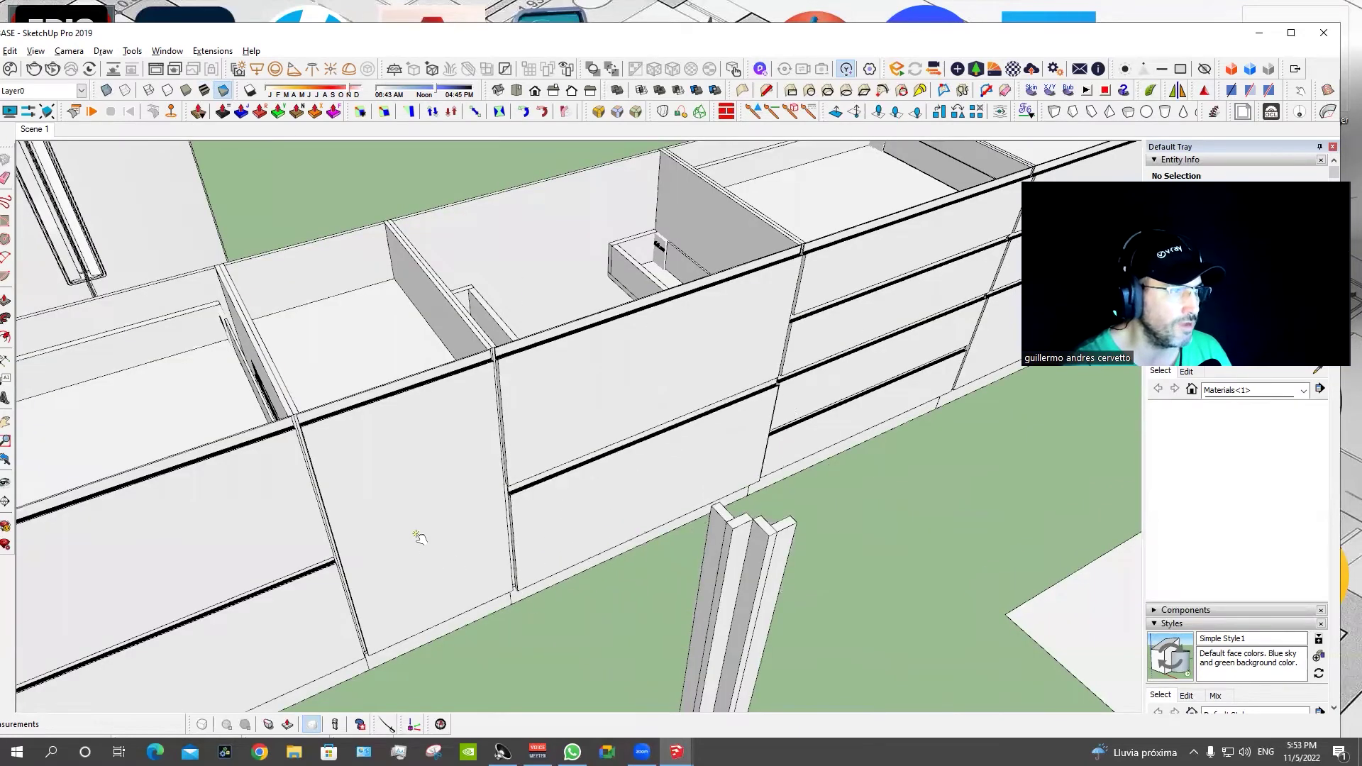
Swing the tall cabinet front open to reveal the pulled-out dish rack.
{"action": "left_click", "coordinate": [408, 557]}
{"action": "mouse_move", "coordinate": [403, 564]}
{"action": "middle_mouse_down"}
{"action": "mouse_move", "coordinate": [681, 518]}
{"action": "mouse_move", "coordinate": [311, 696]}
{"action": "mouse_move", "coordinate": [849, 574]}
{"action": "mouse_move", "coordinate": [646, 479]}
{"action": "mouse_move", "coordinate": [292, 569]}
{"action": "mouse_move", "coordinate": [528, 495]}
{"action": "middle_mouse_up"}
{"action": "scroll", "coordinate": [688, 522], "scroll_direction": "up", "scroll_amount": 3}
{"action": "mouse_move", "coordinate": [622, 661]}
{"action": "middle_mouse_down"}
{"action": "mouse_move", "coordinate": [502, 681]}
{"action": "mouse_move", "coordinate": [595, 426]}
{"action": "mouse_move", "coordinate": [595, 307]}
{"action": "mouse_move", "coordinate": [598, 455]}
{"action": "middle_mouse_up"}
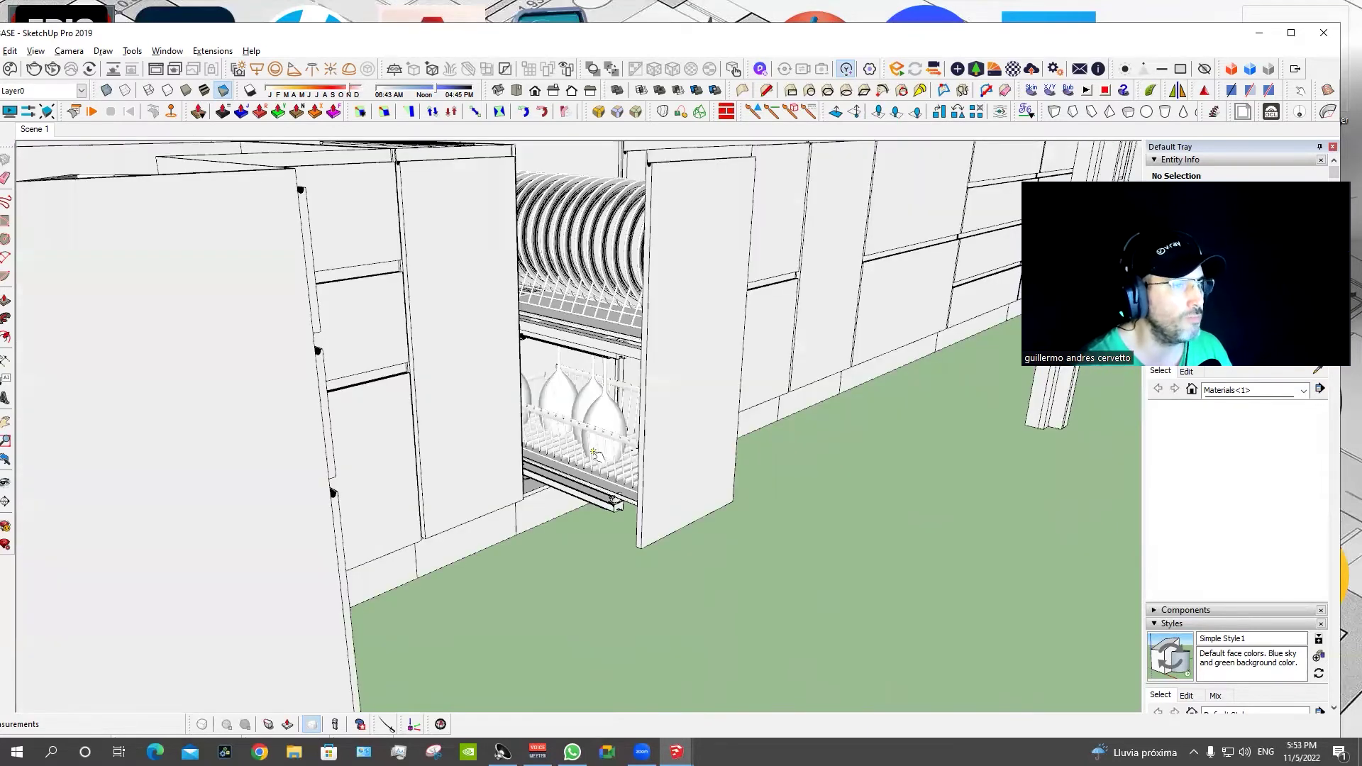
Close the dish rack, then slide the pan cabinet's pot basket and pan rack out and back.
{"action": "middle_click_drag", "start_coordinate": [679, 432], "coordinate": [662, 455], "text": "shift"}
{"action": "left_click", "coordinate": [451, 414]}
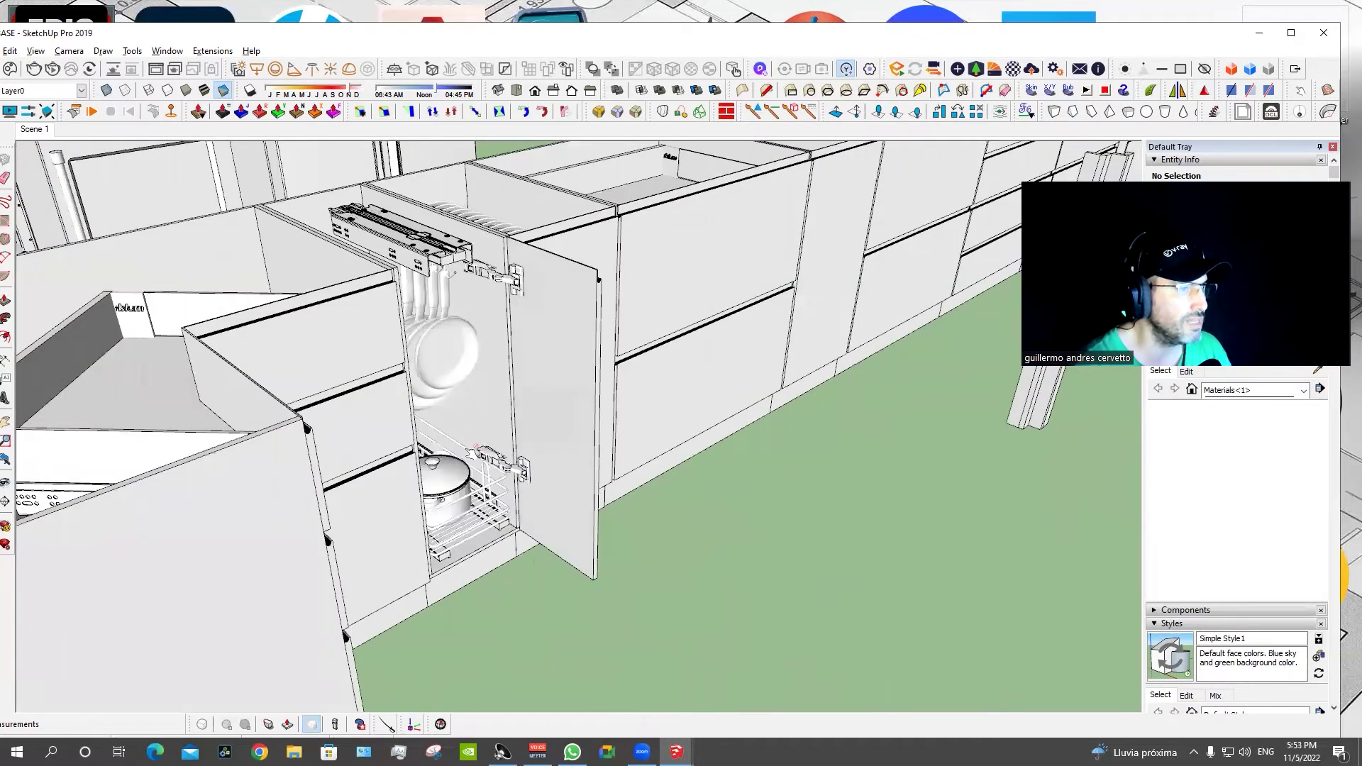
{"action": "middle_click_drag", "start_coordinate": [455, 419], "coordinate": [485, 497]}
{"action": "left_click", "coordinate": [439, 390]}
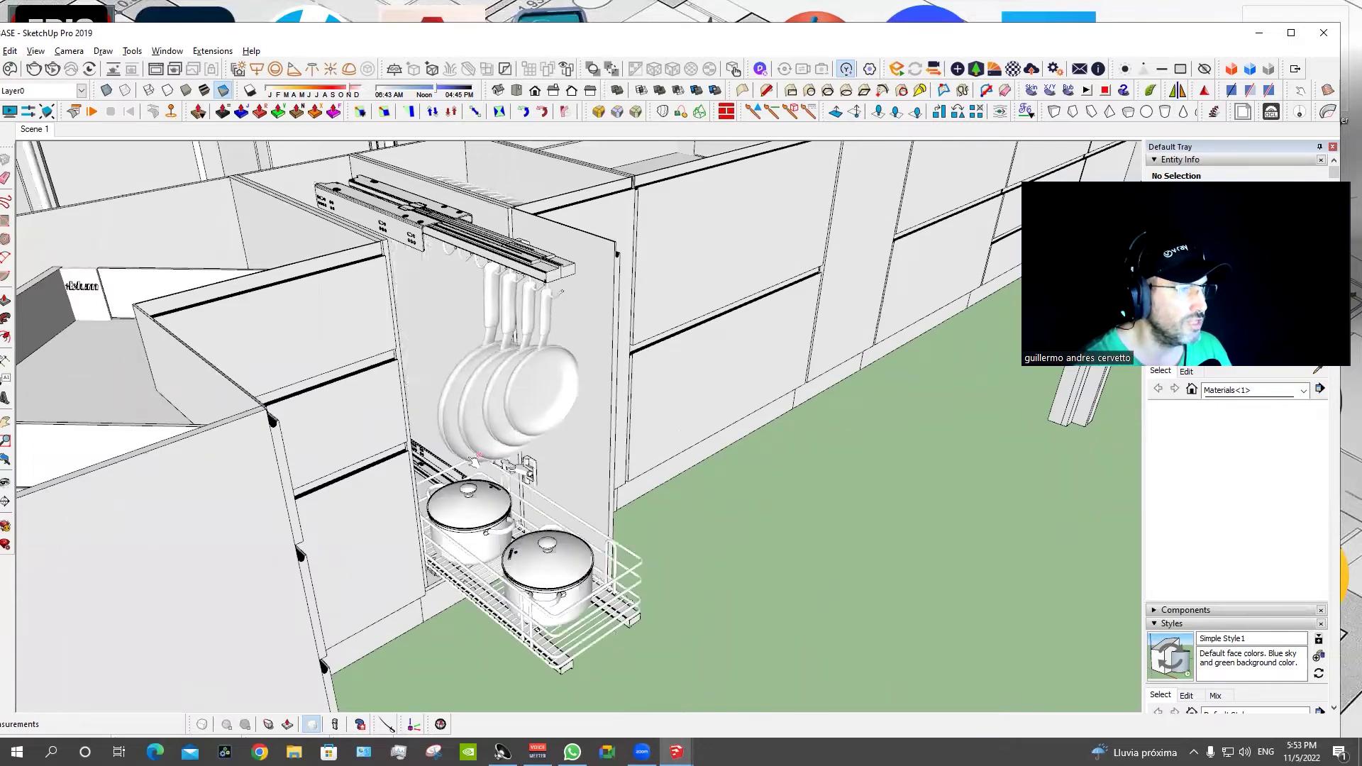
{"action": "middle_click_drag", "start_coordinate": [454, 417], "coordinate": [480, 385]}
{"action": "left_click", "coordinate": [480, 385]}
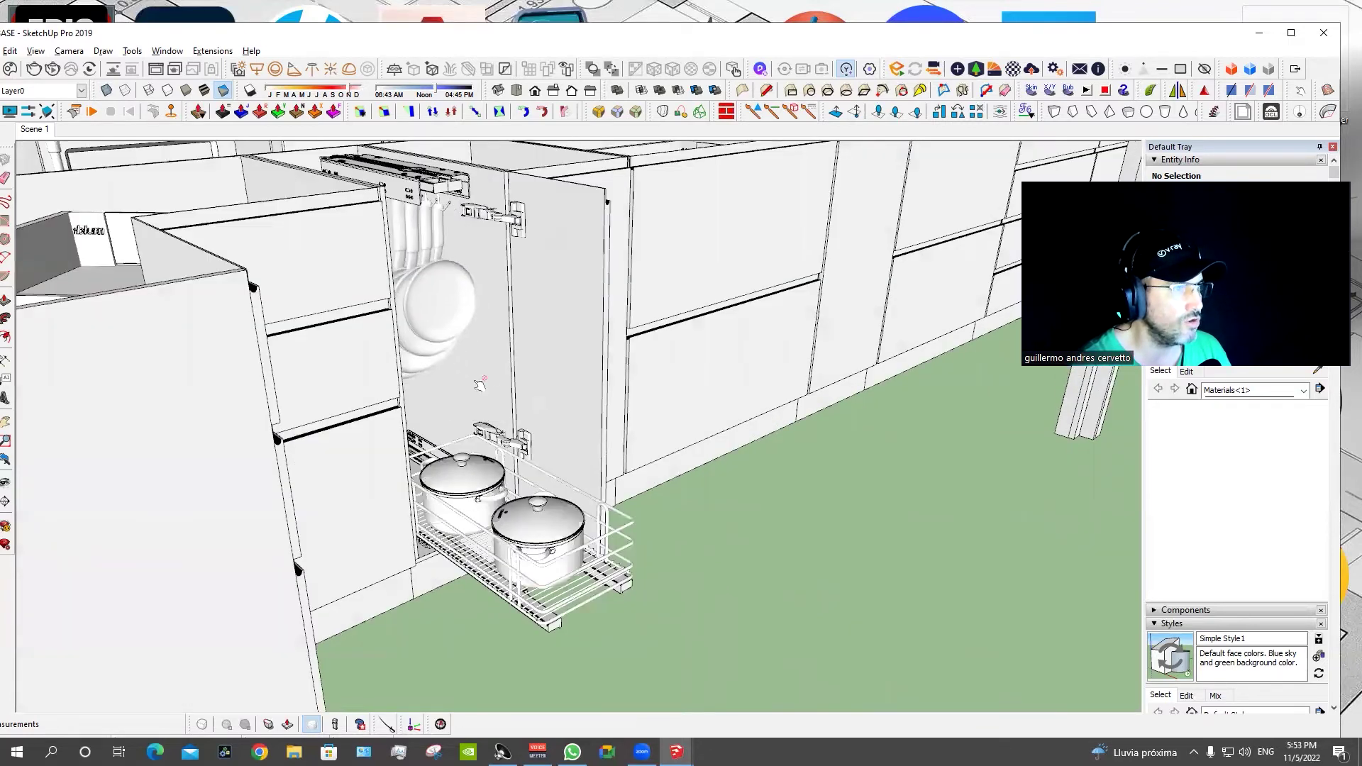
{"action": "left_click", "coordinate": [463, 470]}
Open the lower, middle and upper corner drawers, then close all three.
{"action": "mouse_move", "coordinate": [454, 465]}
{"action": "middle_mouse_down"}
{"action": "mouse_move", "coordinate": [347, 415]}
{"action": "mouse_move", "coordinate": [648, 404]}
{"action": "mouse_move", "coordinate": [535, 407]}
{"action": "middle_mouse_up"}
{"action": "left_click", "coordinate": [535, 408]}
{"action": "left_click", "coordinate": [476, 342]}
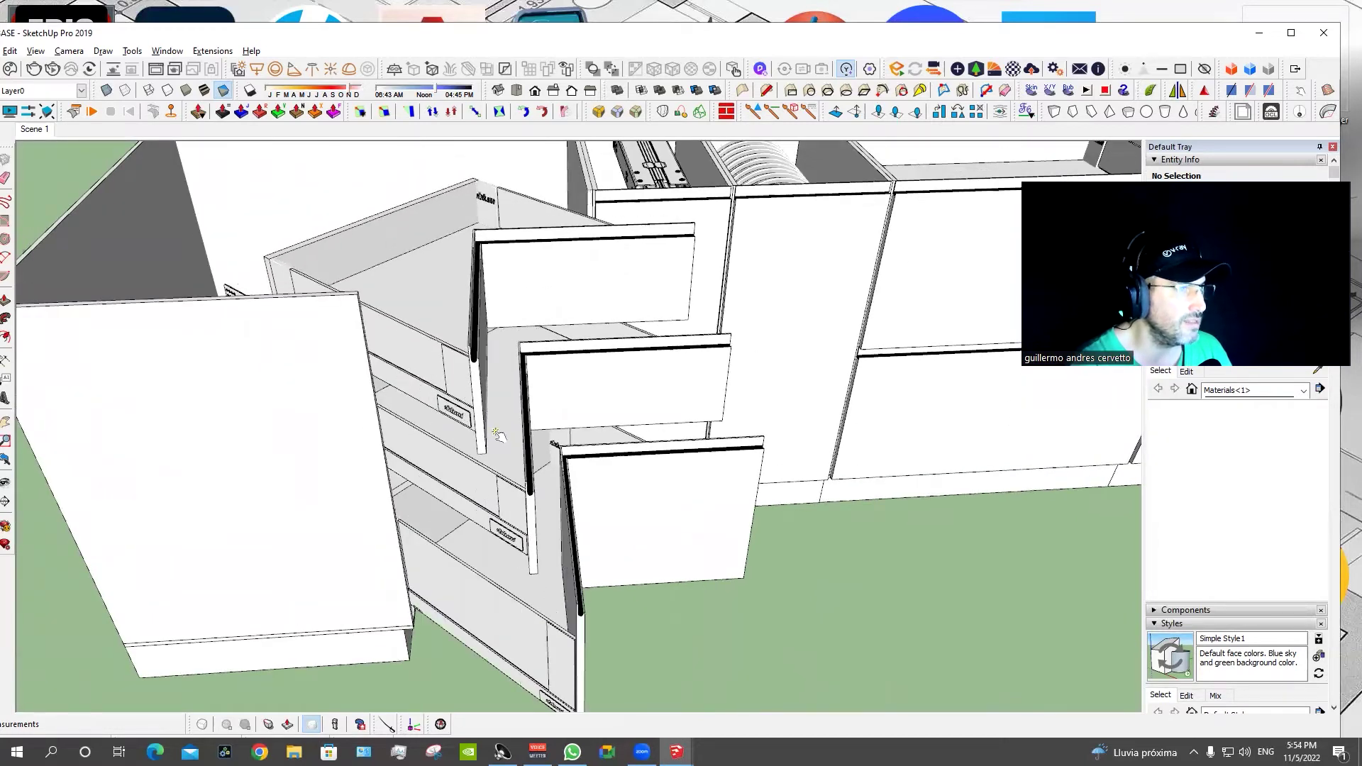
{"action": "middle_click_drag", "start_coordinate": [472, 342], "coordinate": [469, 341]}
{"action": "left_click", "coordinate": [471, 261]}
{"action": "left_click", "coordinate": [532, 348]}
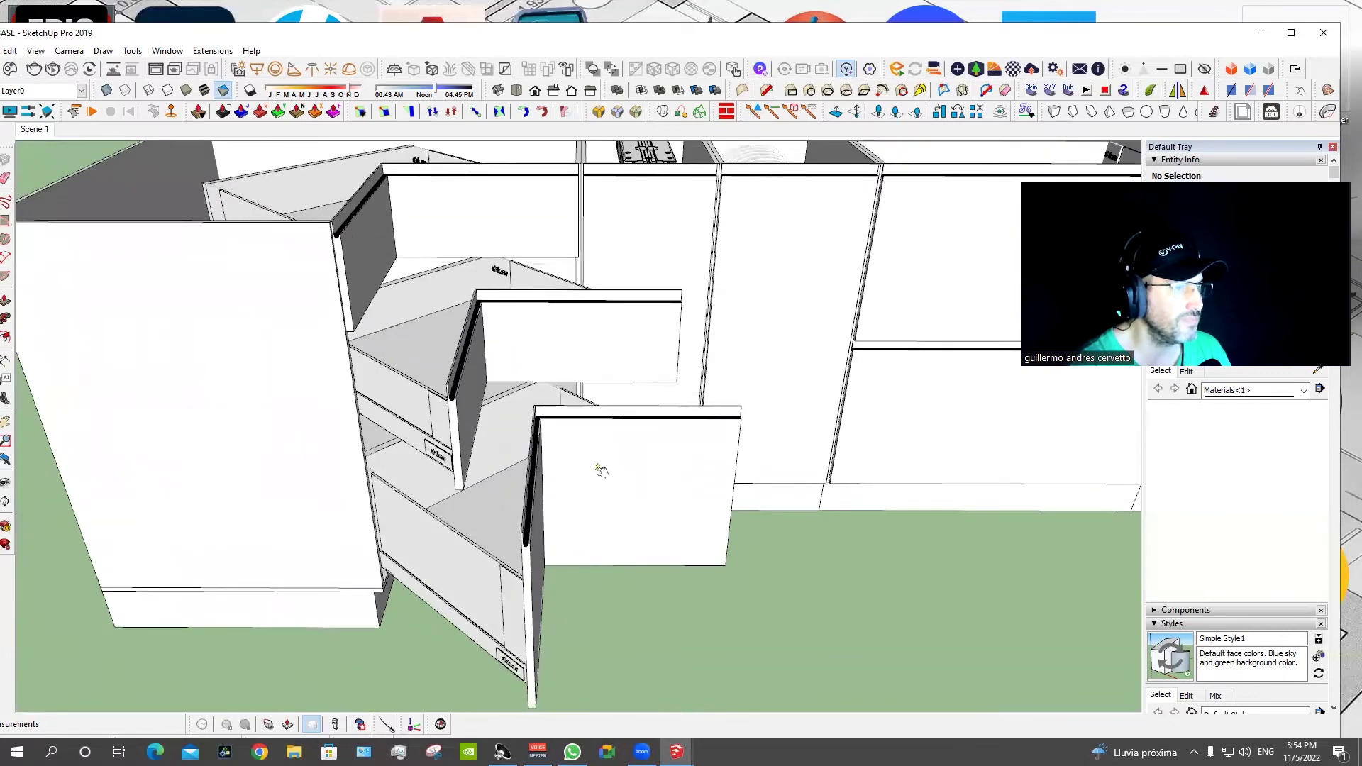
{"action": "left_click", "coordinate": [599, 464]}
{"action": "scroll", "coordinate": [536, 440], "scroll_direction": "down", "scroll_amount": 3}
{"action": "scroll", "coordinate": [536, 440], "scroll_direction": "down", "scroll_amount": 2}
{"action": "mouse_move", "coordinate": [613, 384]}
{"action": "middle_mouse_down"}
{"action": "mouse_move", "coordinate": [379, 358]}
{"action": "mouse_move", "coordinate": [259, 533]}
{"action": "middle_mouse_up"}
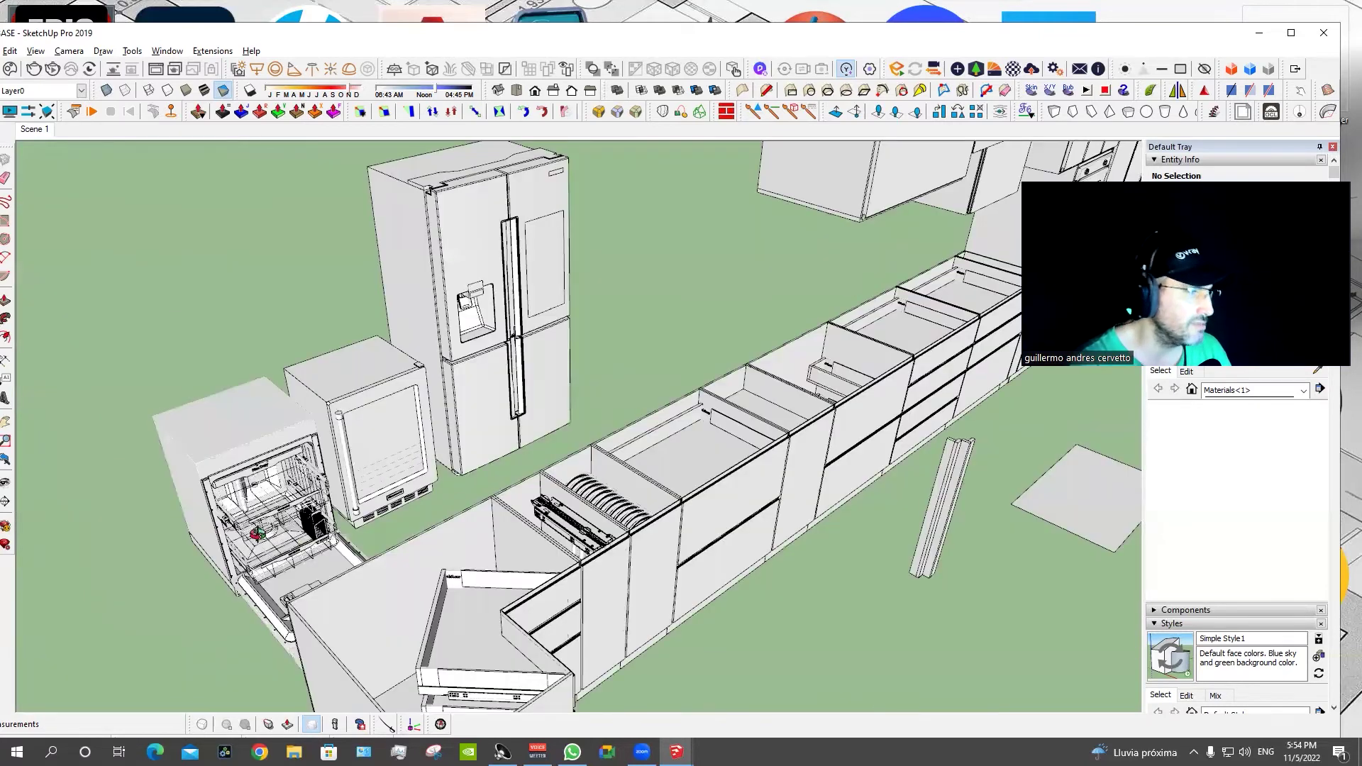
Push the dishwasher rack in, slide a wine cooler shelf out and back, and shut the cooler door.
{"action": "scroll", "coordinate": [398, 469], "scroll_direction": "up", "scroll_amount": 5}
{"action": "scroll", "coordinate": [505, 335], "scroll_direction": "up", "scroll_amount": 1}
{"action": "left_click", "coordinate": [505, 334]}
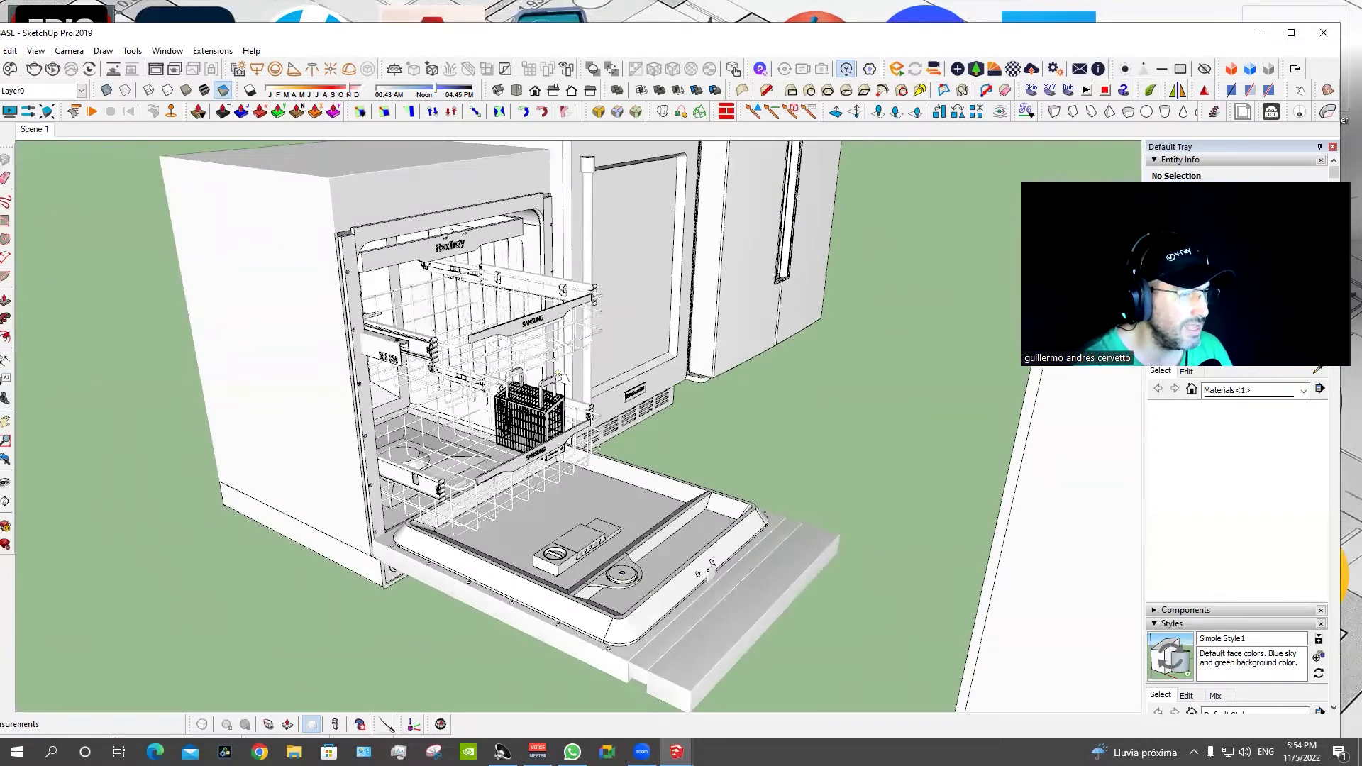
{"action": "middle_click_drag", "start_coordinate": [670, 272], "coordinate": [647, 275]}
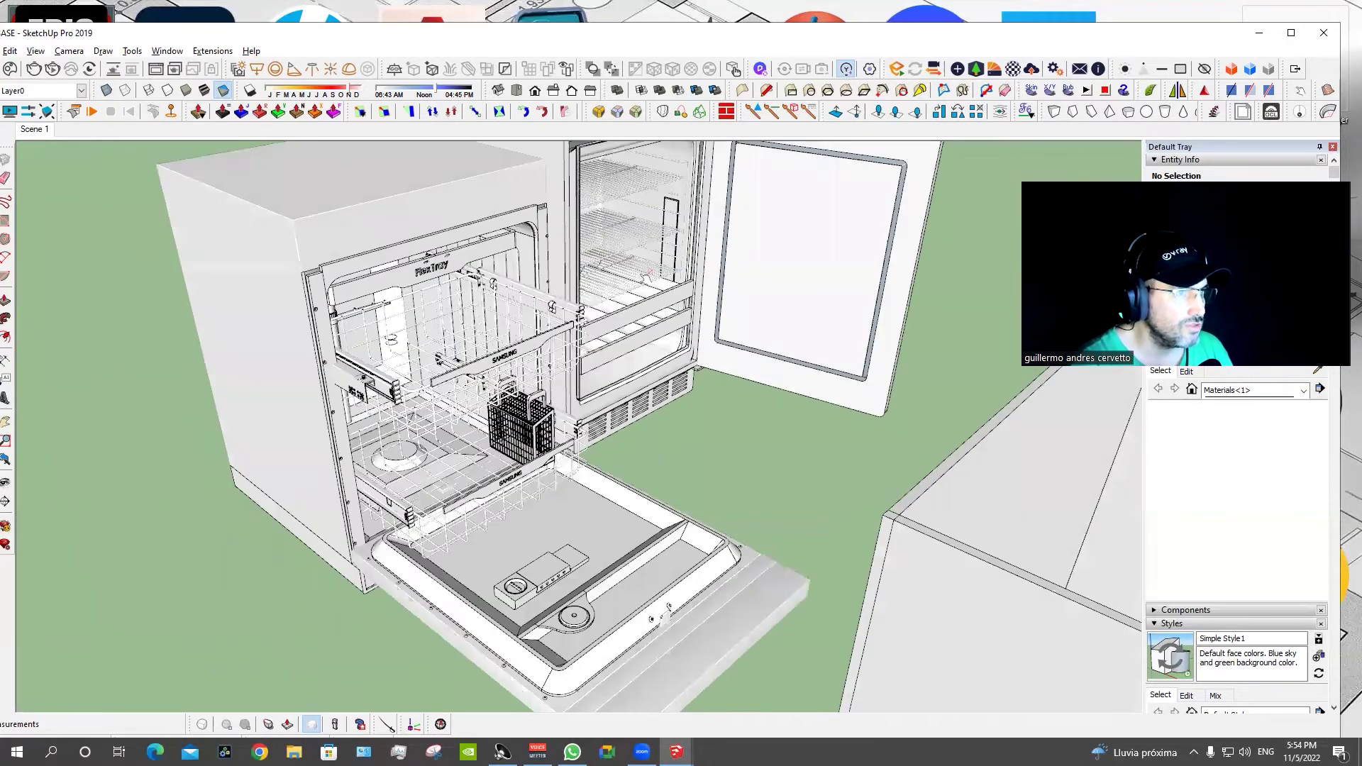
{"action": "middle_click_drag", "start_coordinate": [654, 332], "coordinate": [642, 325]}
{"action": "left_click", "coordinate": [640, 325]}
{"action": "left_click", "coordinate": [677, 353]}
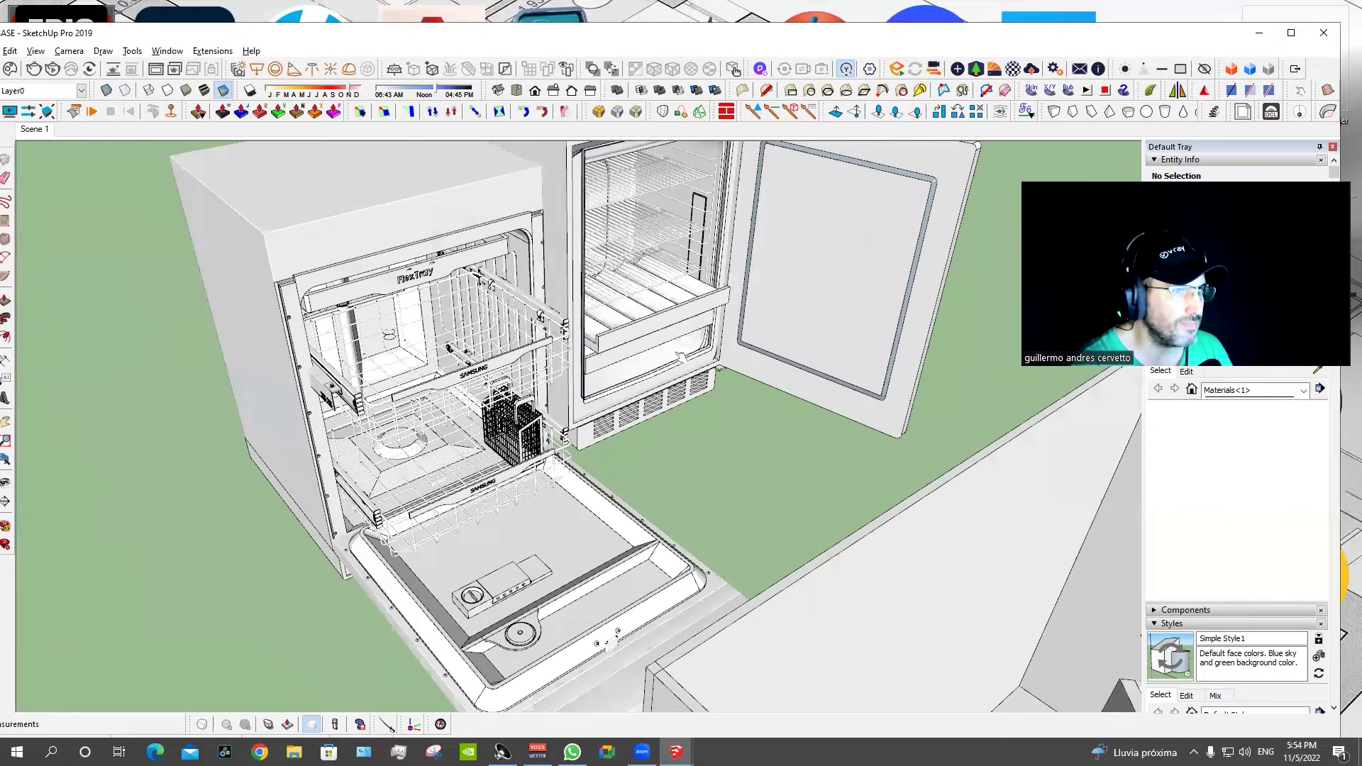
{"action": "left_click", "coordinate": [821, 293]}
{"action": "scroll", "coordinate": [819, 294], "scroll_direction": "down", "scroll_amount": 2}
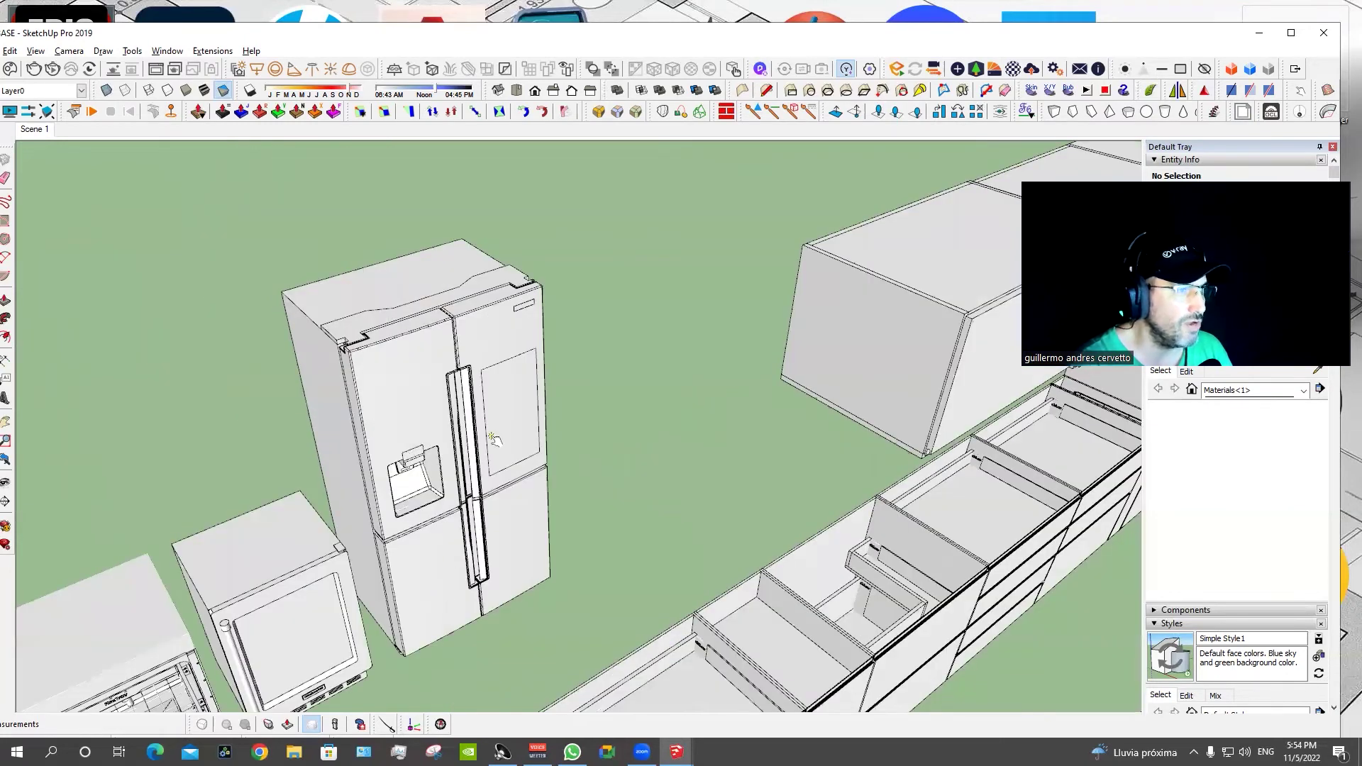
Open the fridge's right and lower-left doors, then close all fridge doors.
{"action": "left_click", "coordinate": [528, 555]}
{"action": "left_click", "coordinate": [461, 546]}
{"action": "left_click", "coordinate": [410, 474]}
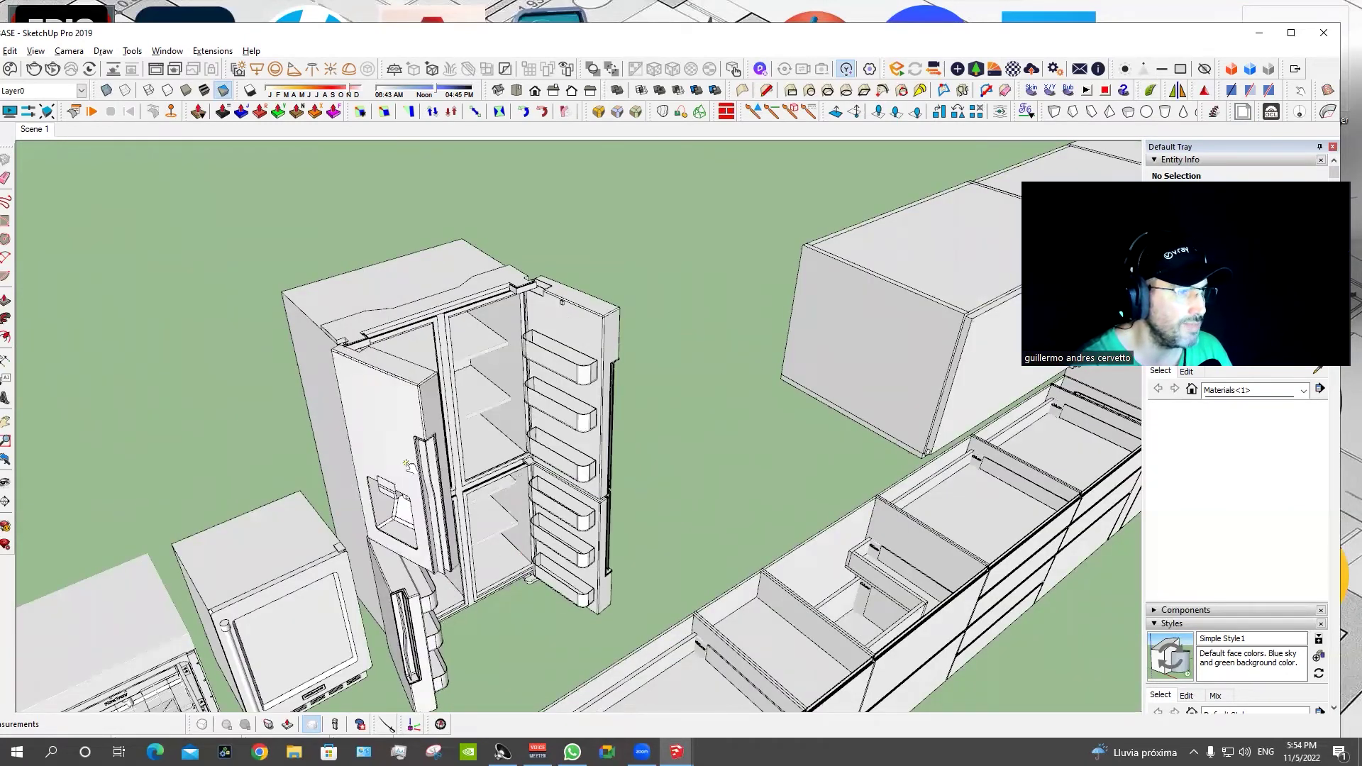
{"action": "middle_click_drag", "start_coordinate": [539, 515], "coordinate": [381, 412]}
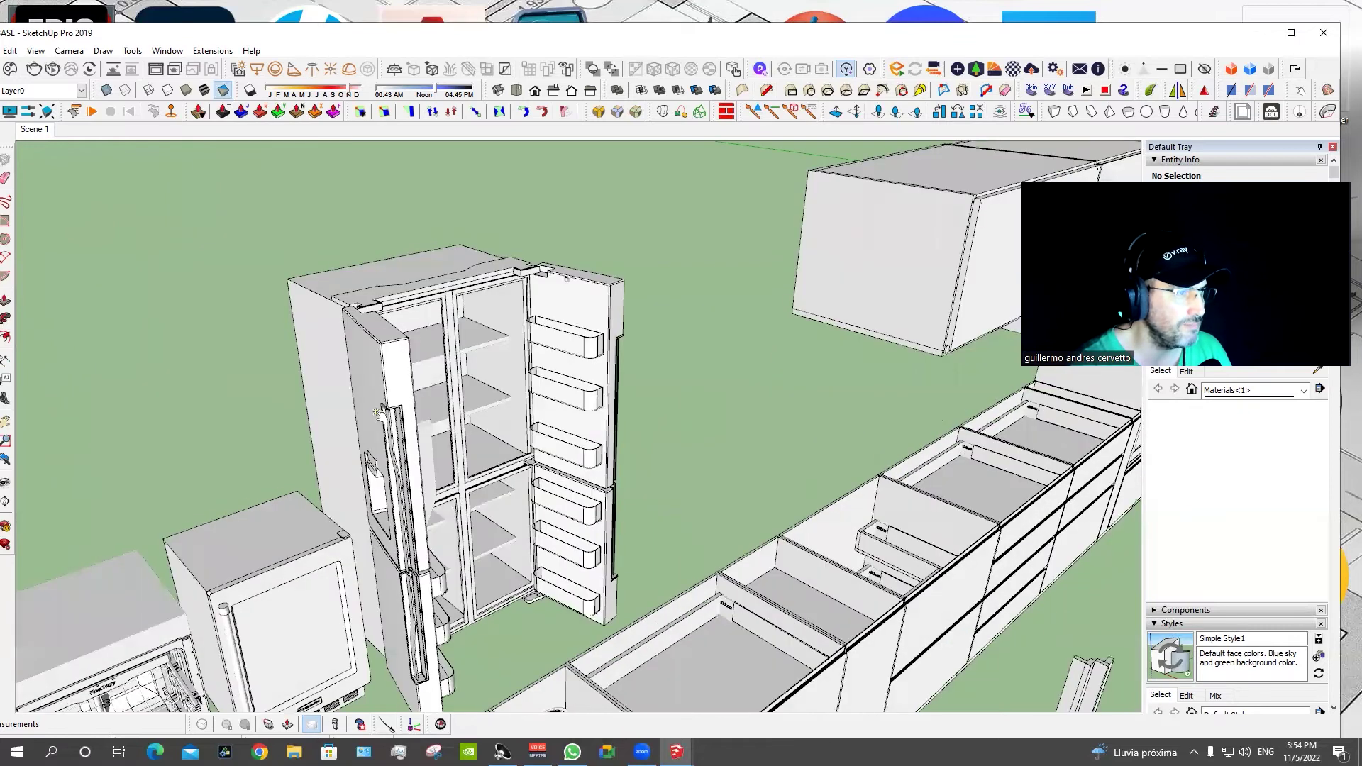
{"action": "left_click", "coordinate": [402, 651]}
{"action": "left_click", "coordinate": [564, 565]}
{"action": "left_click", "coordinate": [598, 410]}
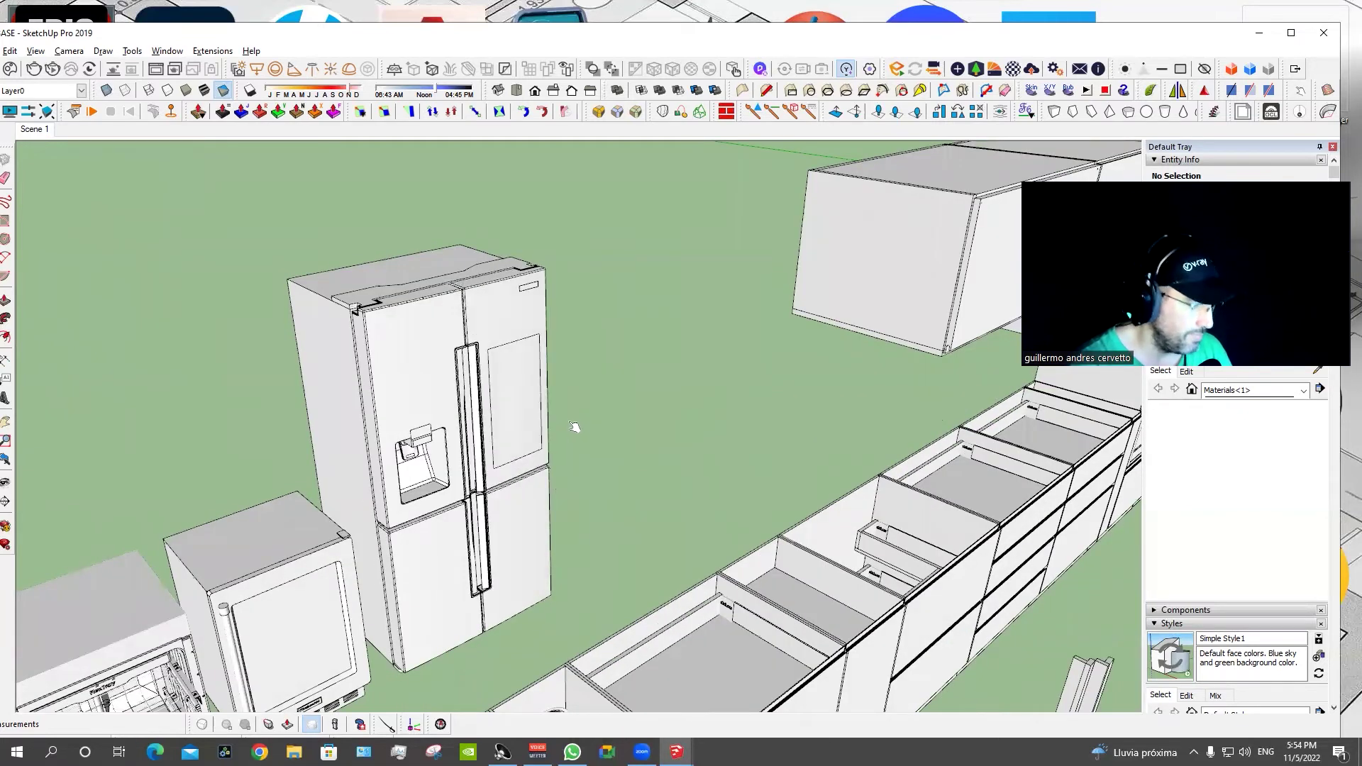
Switch to Shaded With Textures with the T shortcut and zoom to check.
{"action": "key", "text": "t"}
{"action": "scroll", "coordinate": [575, 427], "scroll_direction": "up", "scroll_amount": 2}
{"action": "scroll", "coordinate": [573, 429], "scroll_direction": "up", "scroll_amount": 3}
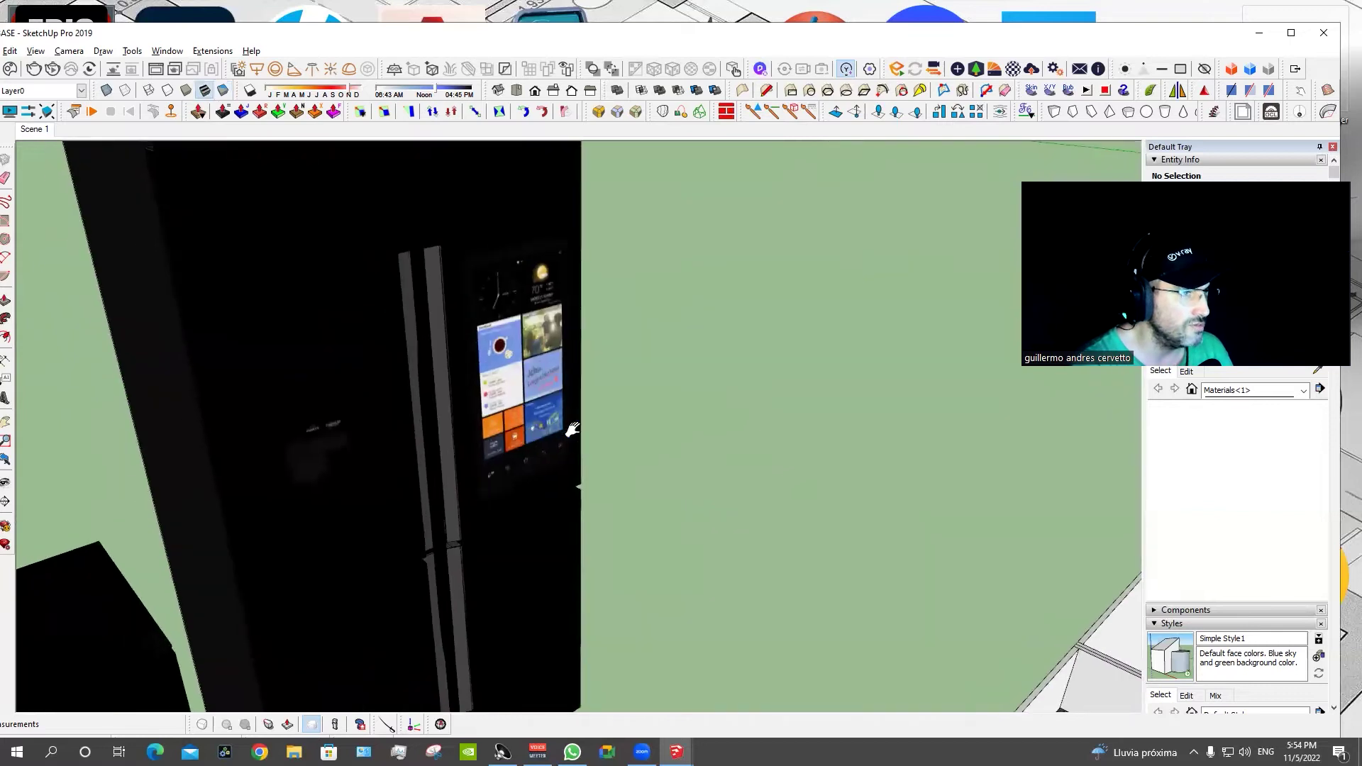
{"action": "scroll", "coordinate": [572, 429], "scroll_direction": "down", "scroll_amount": 3}
{"action": "scroll", "coordinate": [545, 372], "scroll_direction": "down", "scroll_amount": 2}
{"action": "scroll", "coordinate": [543, 371], "scroll_direction": "down", "scroll_amount": 3}
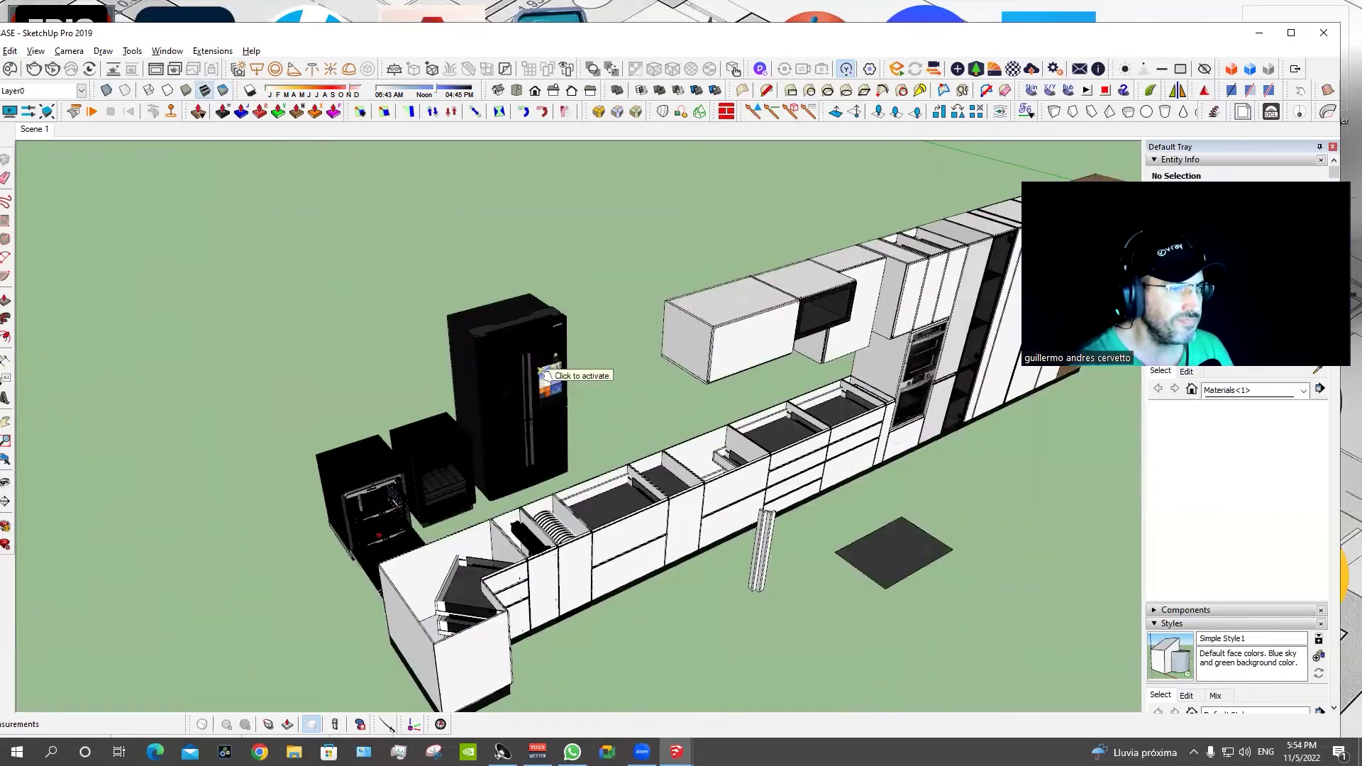
{"action": "middle_click_drag", "start_coordinate": [562, 371], "coordinate": [558, 397]}
{"action": "scroll", "coordinate": [557, 395], "scroll_direction": "up", "scroll_amount": 2}
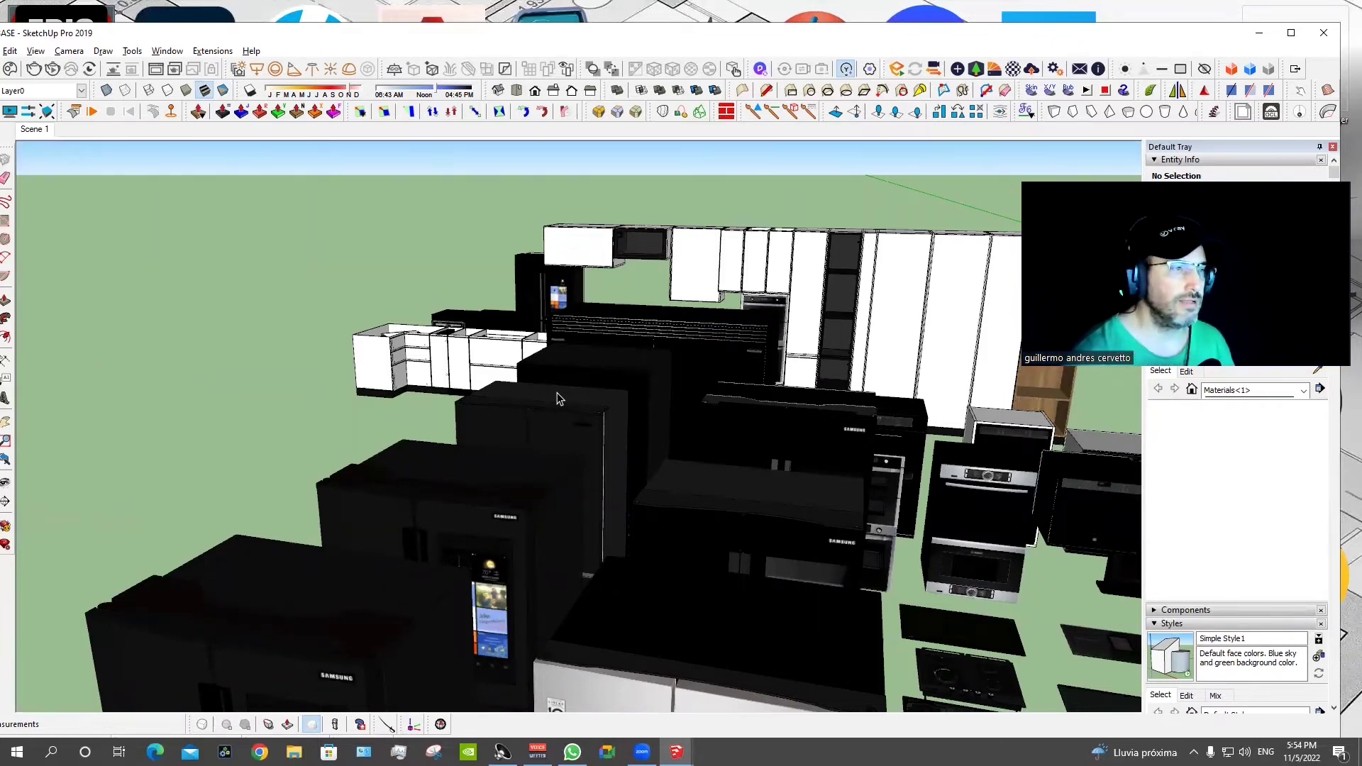
{"action": "scroll", "coordinate": [599, 445], "scroll_direction": "down", "scroll_amount": 2}
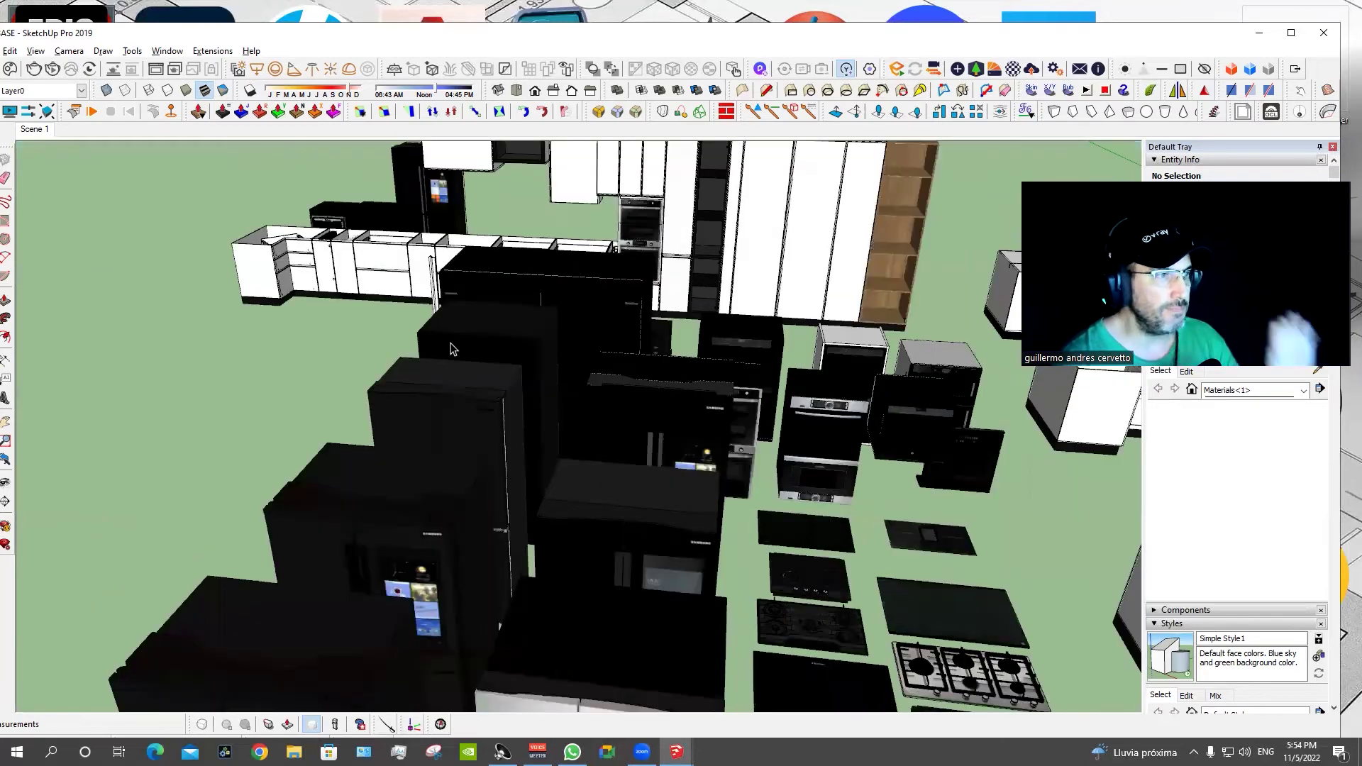
{"action": "scroll", "coordinate": [497, 383], "scroll_direction": "down", "scroll_amount": 2}
{"action": "scroll", "coordinate": [452, 347], "scroll_direction": "down", "scroll_amount": 2}
{"action": "scroll", "coordinate": [451, 347], "scroll_direction": "down", "scroll_amount": 1}
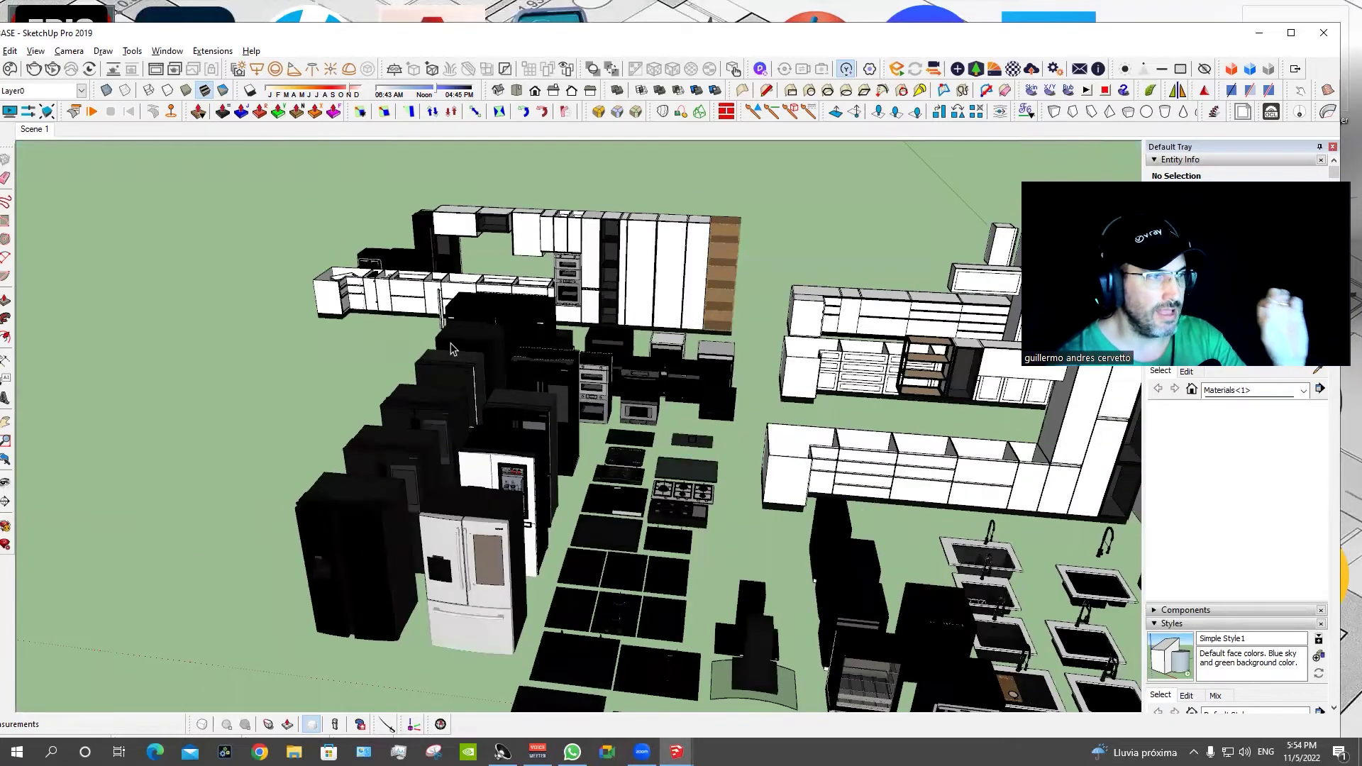
{"action": "scroll", "coordinate": [451, 348], "scroll_direction": "down", "scroll_amount": 1}
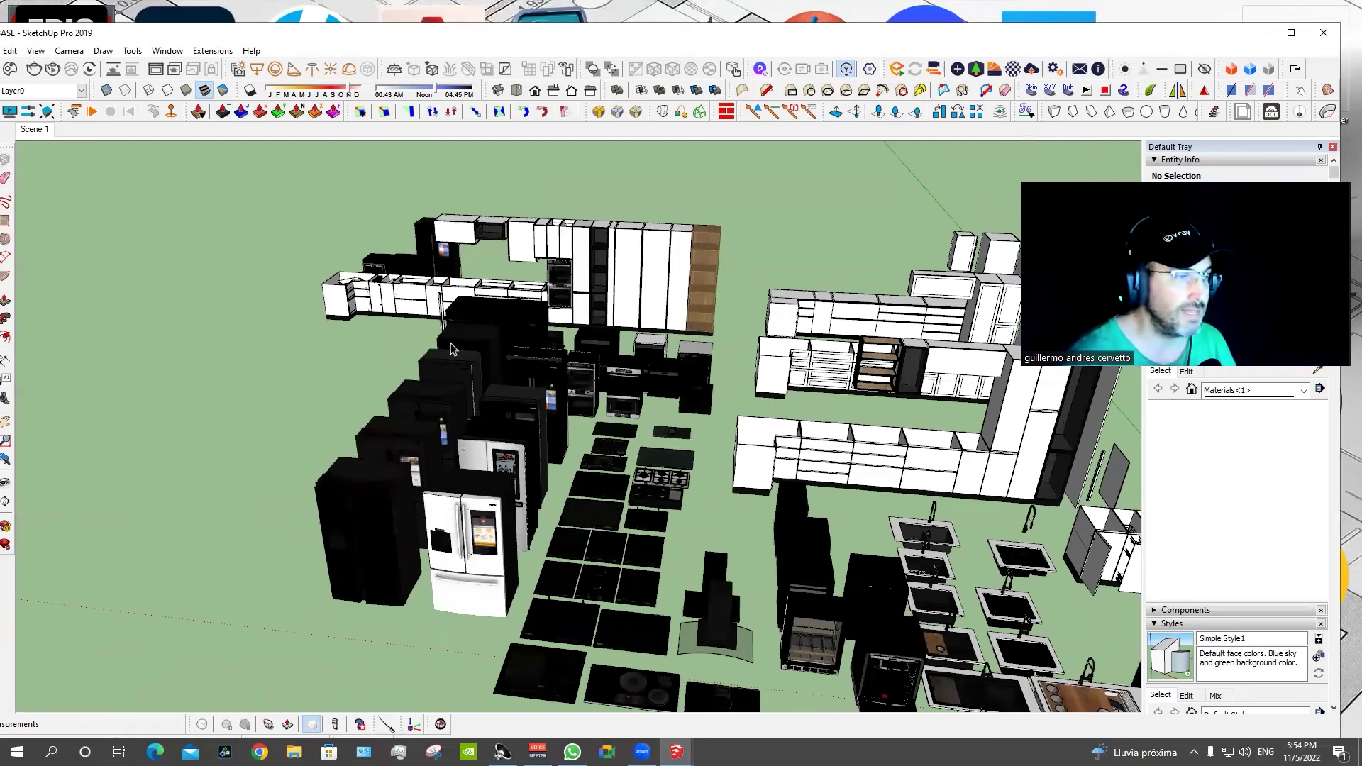
{"action": "middle_click_drag", "start_coordinate": [580, 403], "coordinate": [428, 456]}
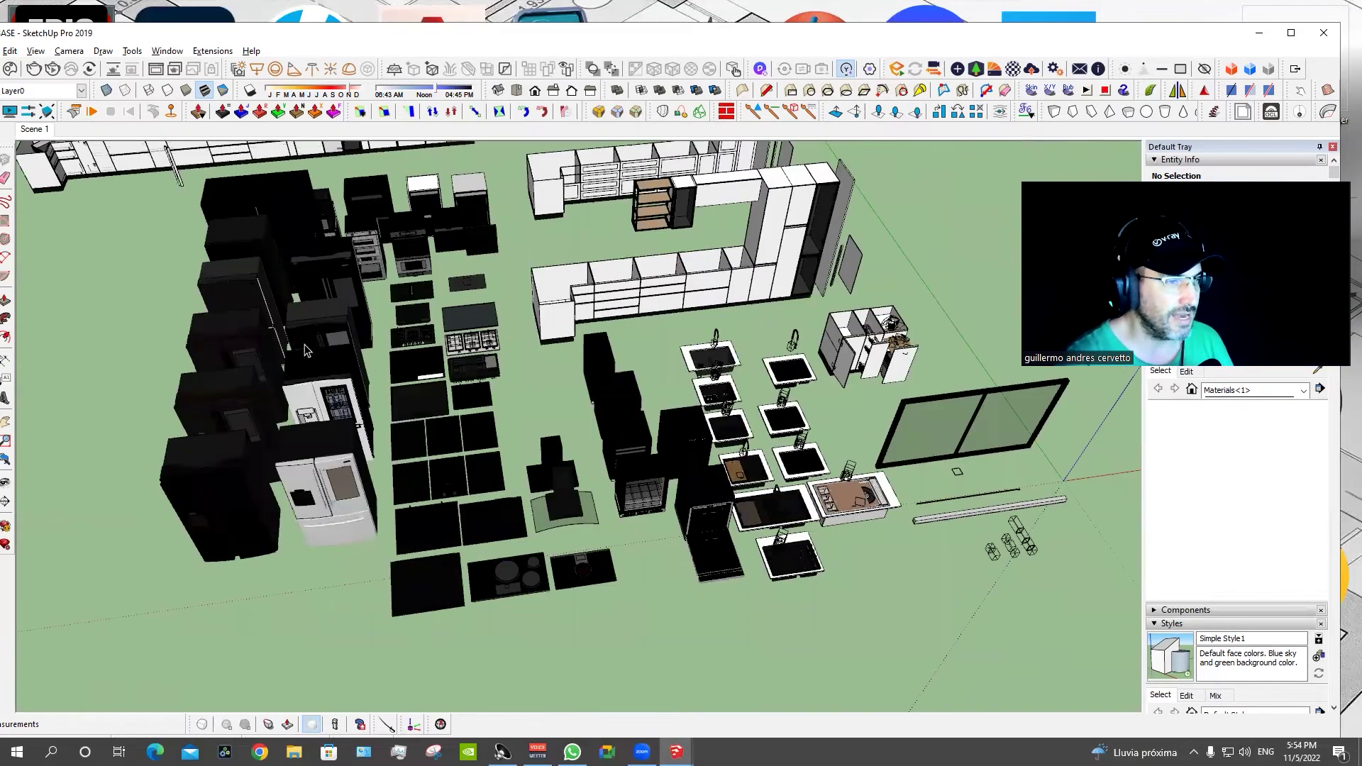
{"action": "middle_click_drag", "start_coordinate": [307, 351], "coordinate": [284, 412]}
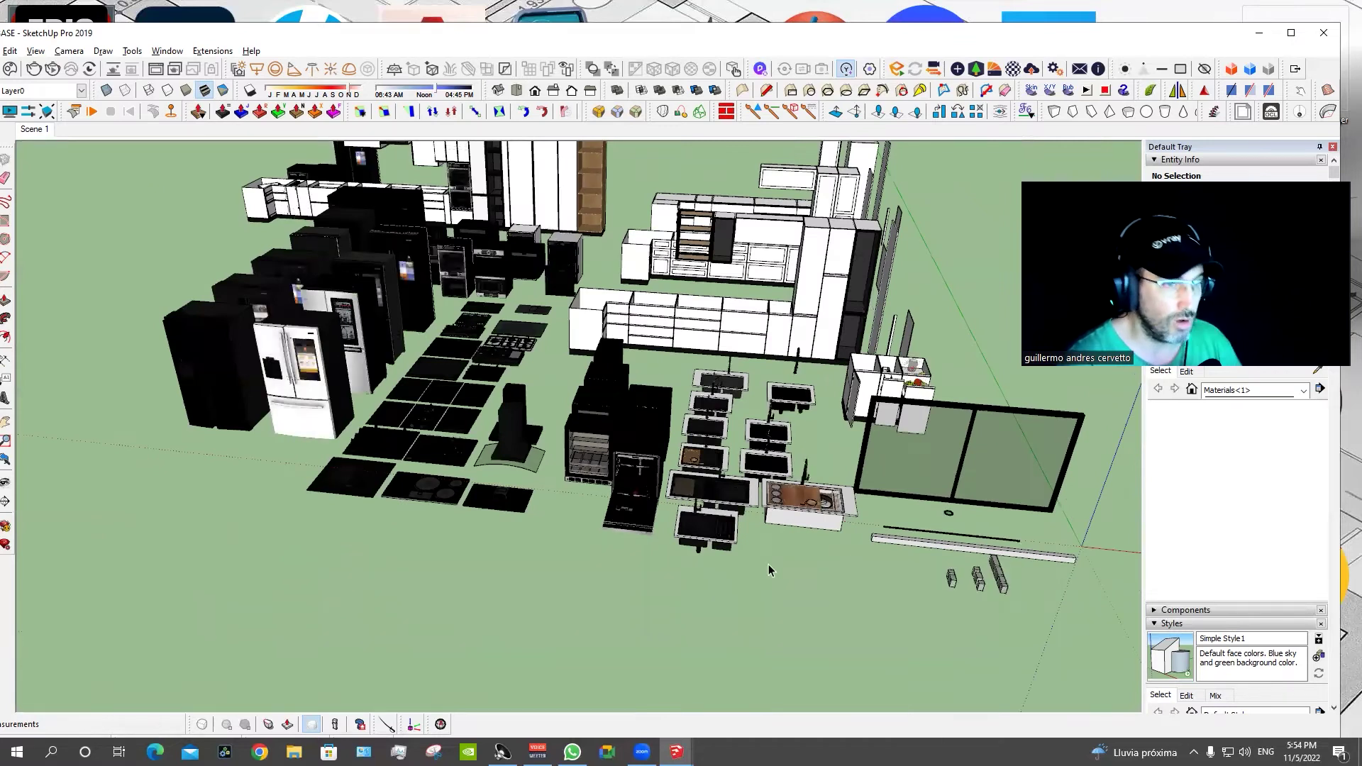
{"action": "scroll", "coordinate": [715, 401], "scroll_direction": "up", "scroll_amount": 2}
{"action": "scroll", "coordinate": [709, 425], "scroll_direction": "up", "scroll_amount": 4}
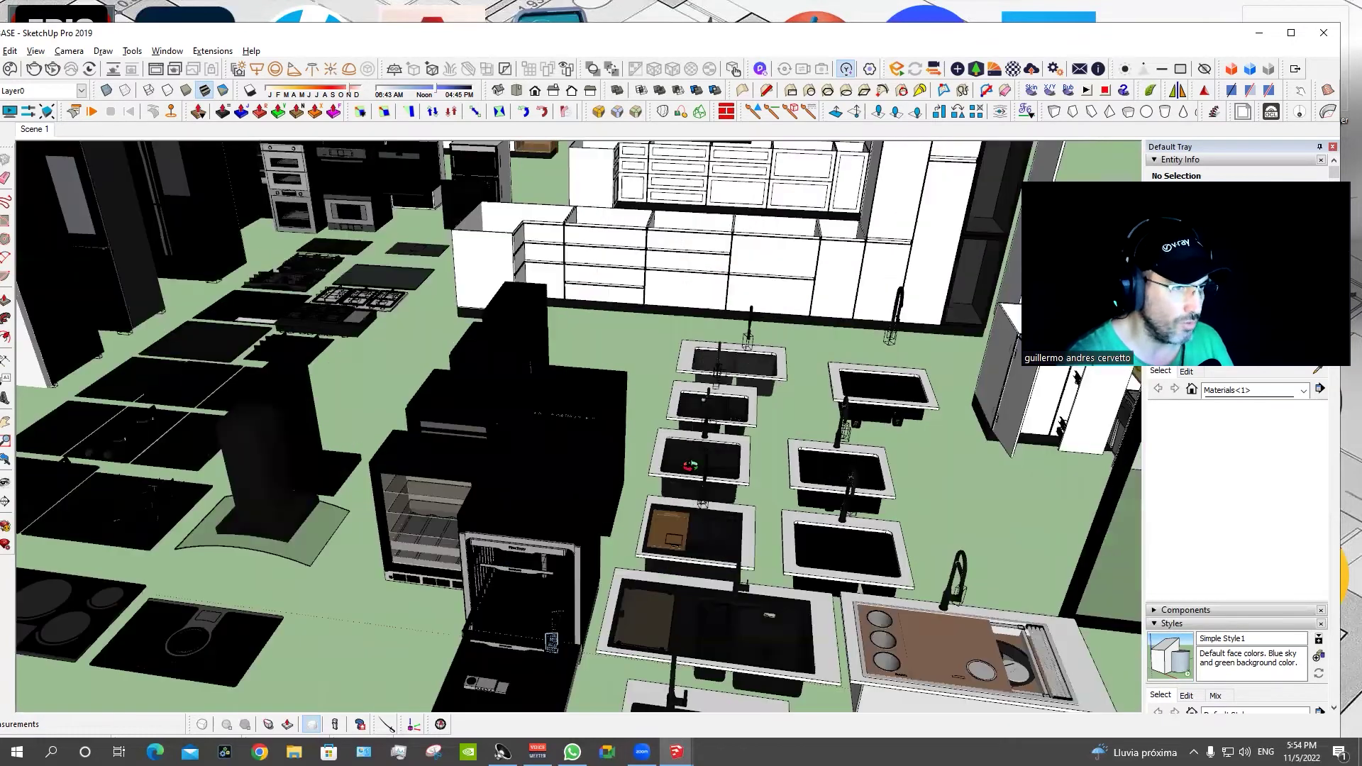
Select one of the sinks in the BASE model and zoom around it.
{"action": "scroll", "coordinate": [580, 416], "scroll_direction": "up", "scroll_amount": 3}
{"action": "left_click", "coordinate": [582, 419]}
{"action": "scroll", "coordinate": [583, 418], "scroll_direction": "up", "scroll_amount": 2}
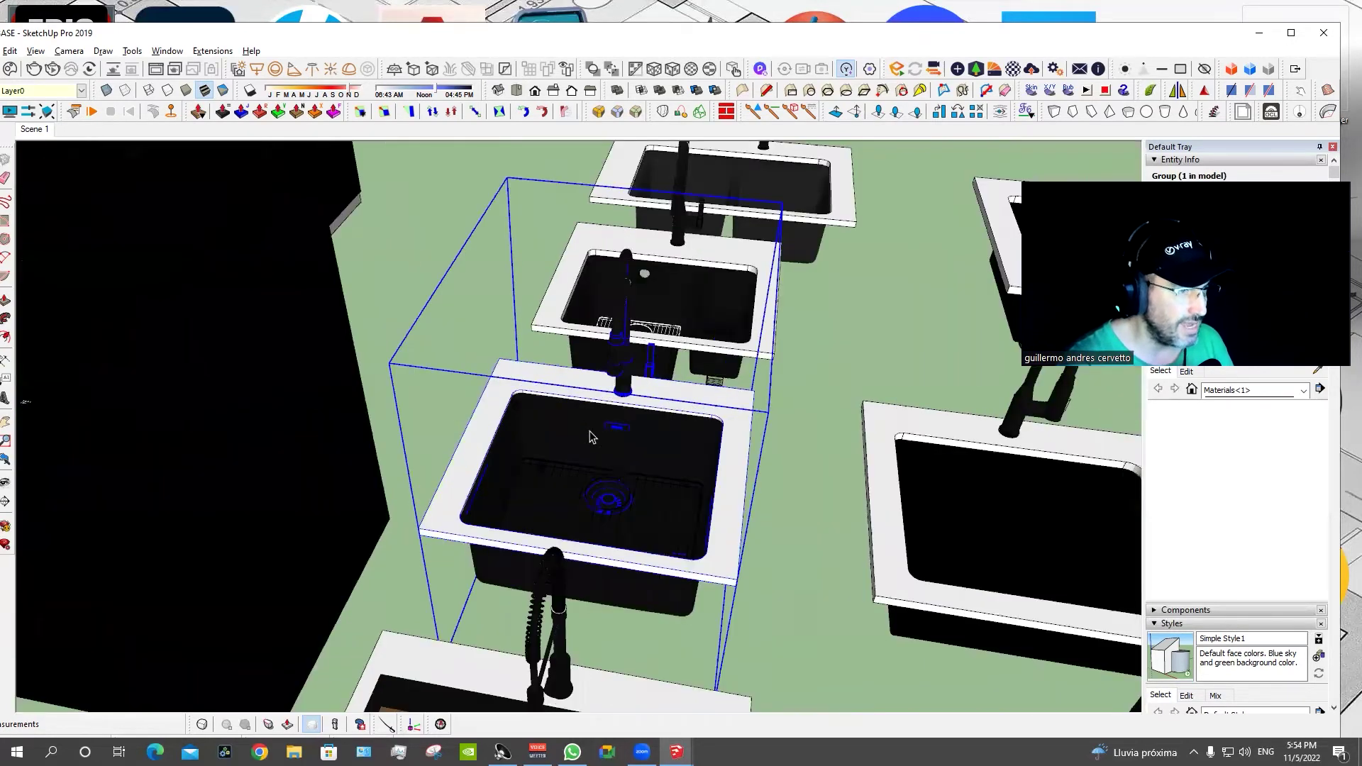
{"action": "scroll", "coordinate": [592, 437], "scroll_direction": "up", "scroll_amount": 1}
{"action": "scroll", "coordinate": [623, 501], "scroll_direction": "up", "scroll_amount": 3}
{"action": "scroll", "coordinate": [623, 501], "scroll_direction": "down", "scroll_amount": 3}
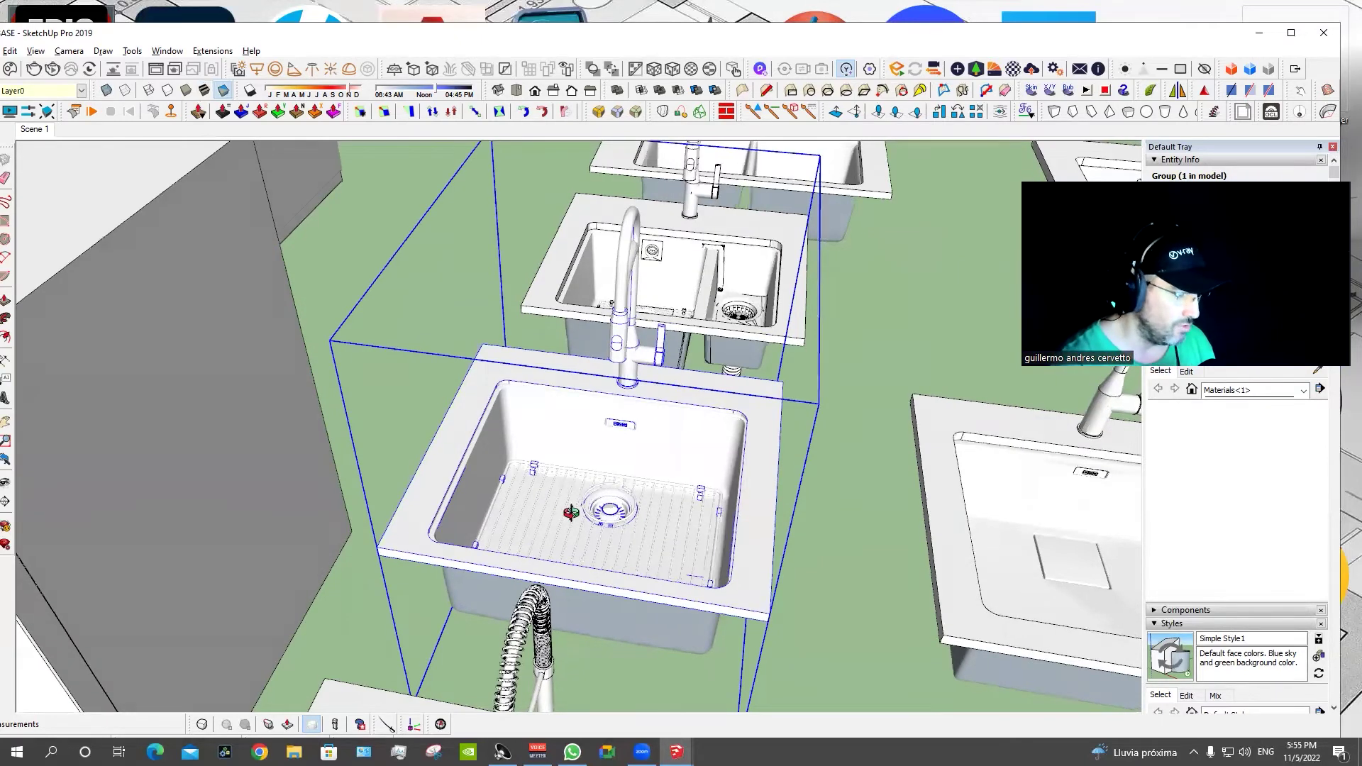
{"action": "middle_click_drag", "start_coordinate": [576, 514], "coordinate": [590, 512]}
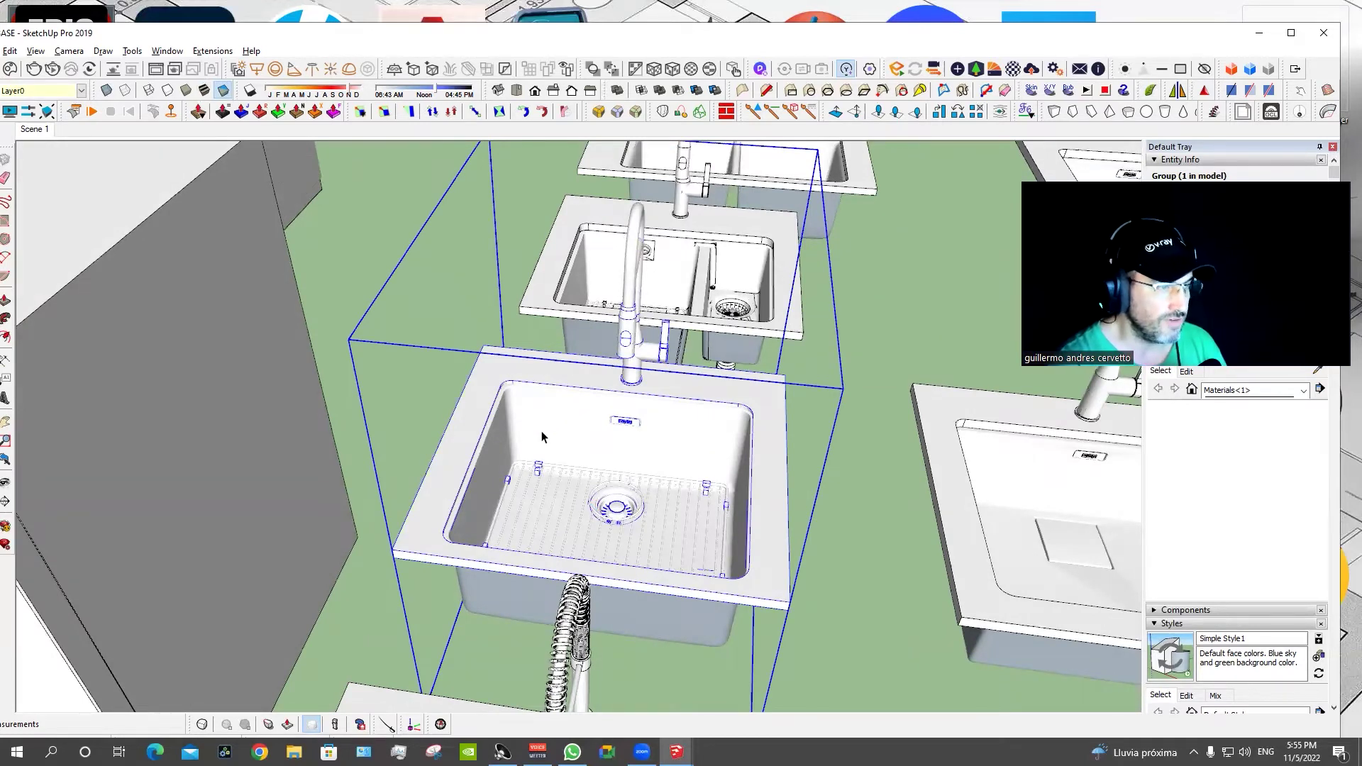
{"action": "scroll", "coordinate": [542, 432], "scroll_direction": "down", "scroll_amount": 3}
{"action": "scroll", "coordinate": [543, 433], "scroll_direction": "down", "scroll_amount": 3}
{"action": "scroll", "coordinate": [542, 433], "scroll_direction": "down", "scroll_amount": 3}
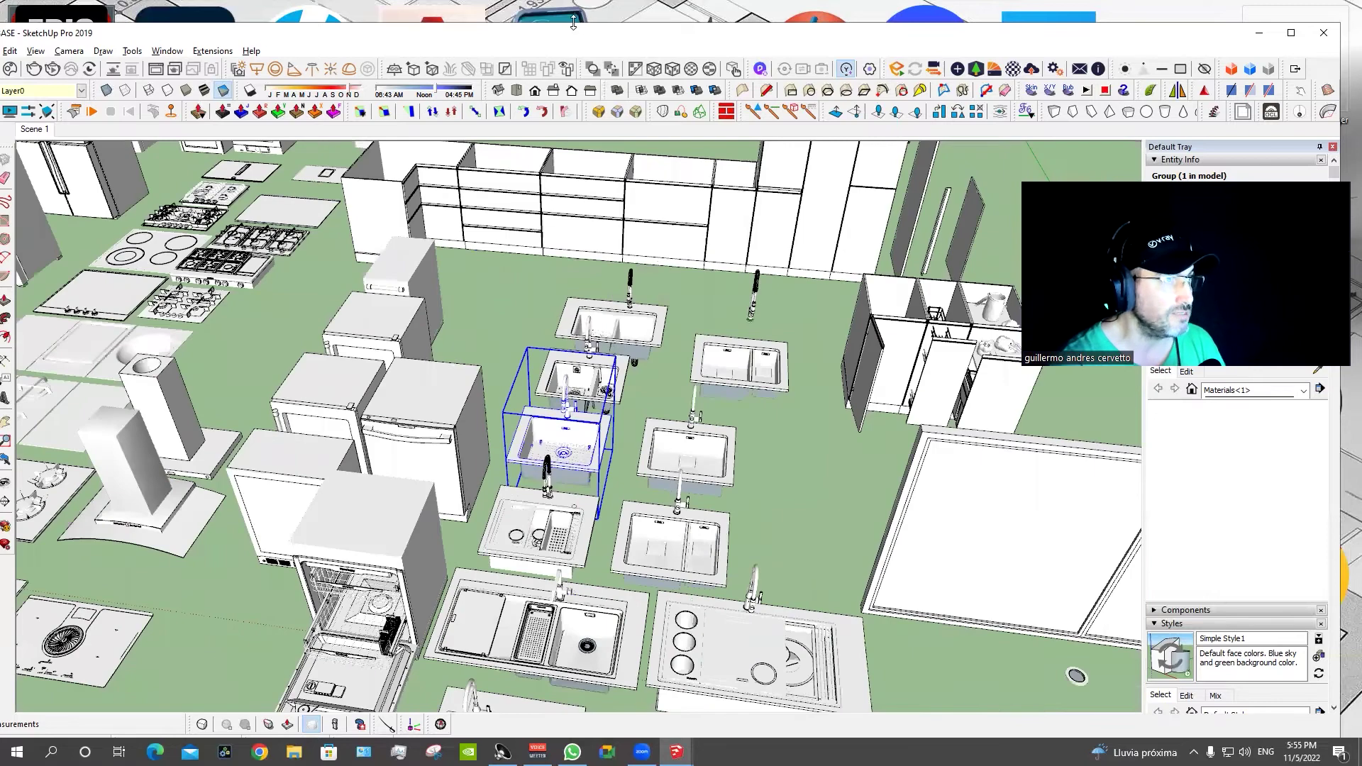
Move the BASE window aside and bring the Untitled kitchen model to the front.
{"action": "left_click_drag", "start_coordinate": [572, 27], "coordinate": [604, 263]}
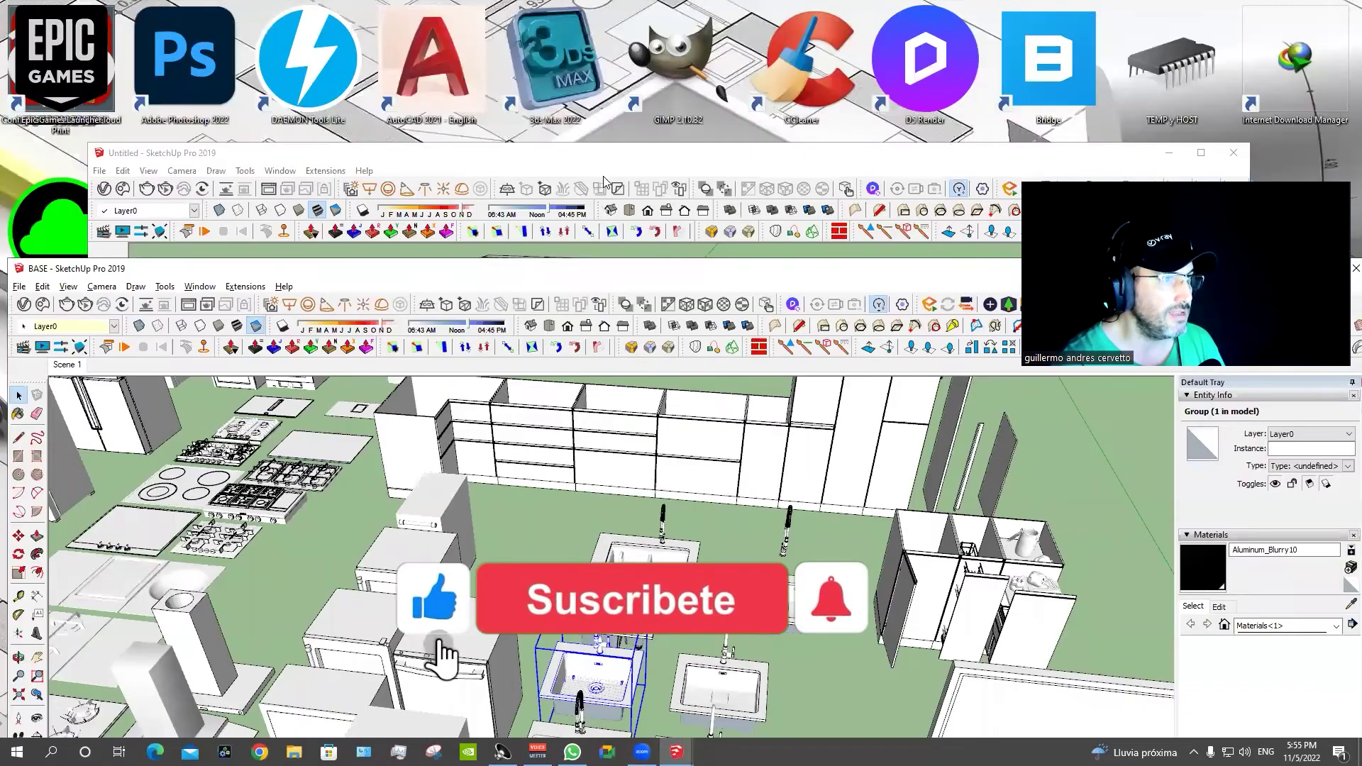
{"action": "key", "text": "alt+Tab"}
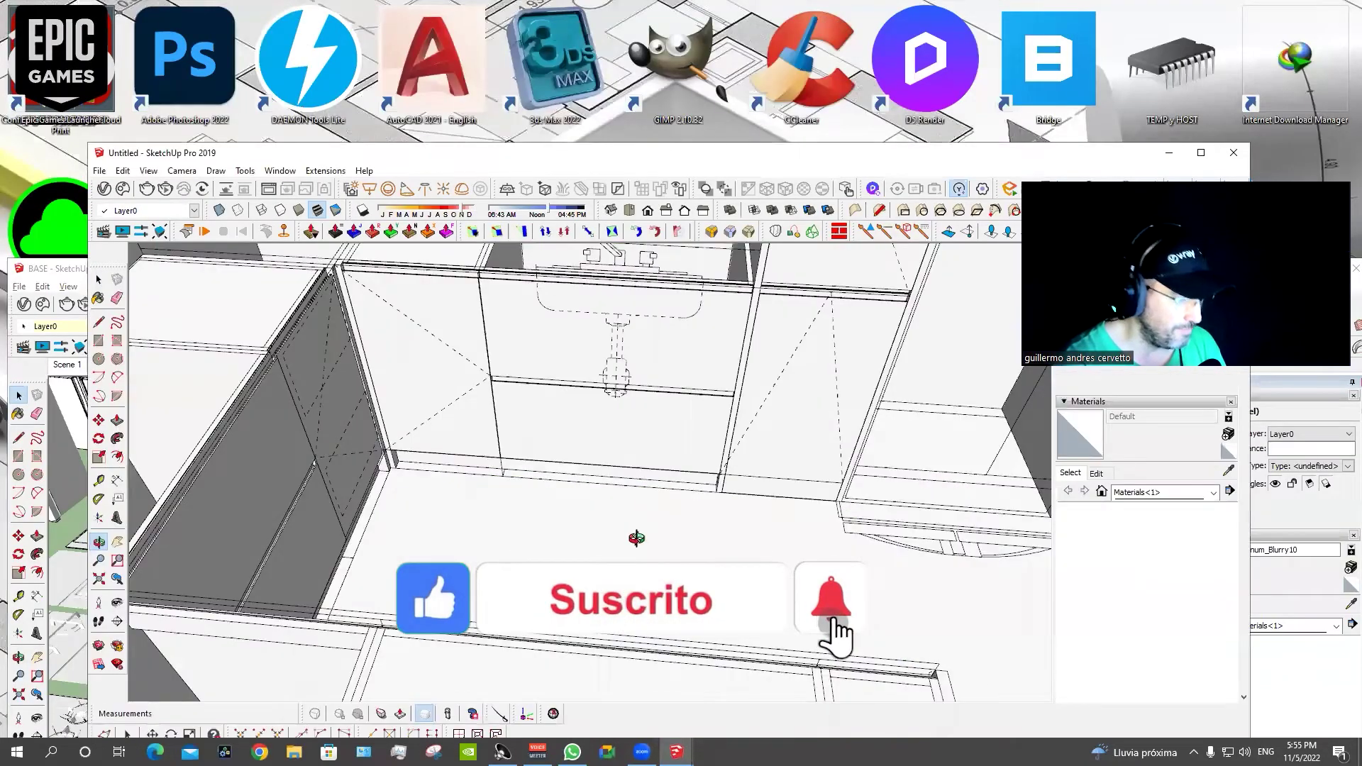
{"action": "scroll", "coordinate": [627, 557], "scroll_direction": "up", "scroll_amount": 1}
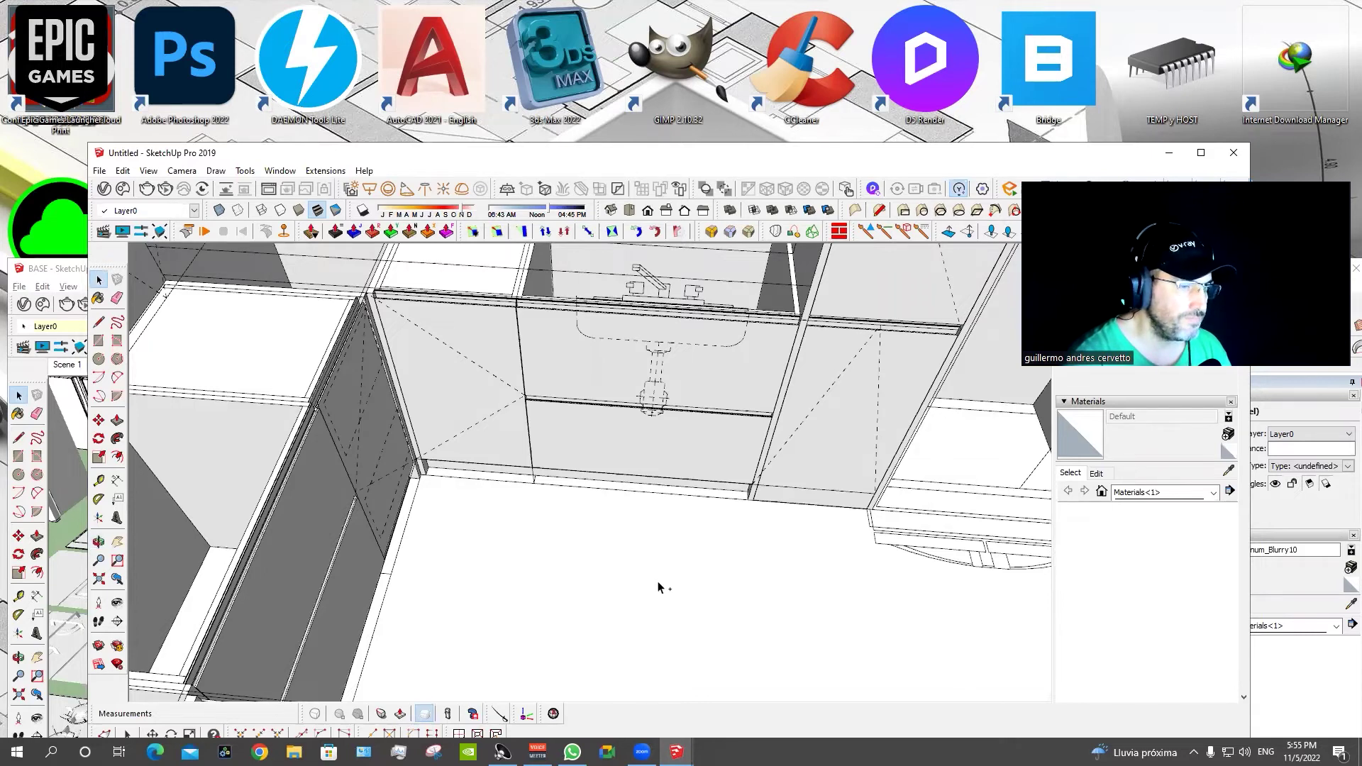
Paste the copied sink from the BASE model into the kitchen.
{"action": "scroll", "coordinate": [659, 588], "scroll_direction": "down", "scroll_amount": 1}
{"action": "scroll", "coordinate": [664, 575], "scroll_direction": "down", "scroll_amount": 1}
{"action": "key", "text": "ctrl+v"}
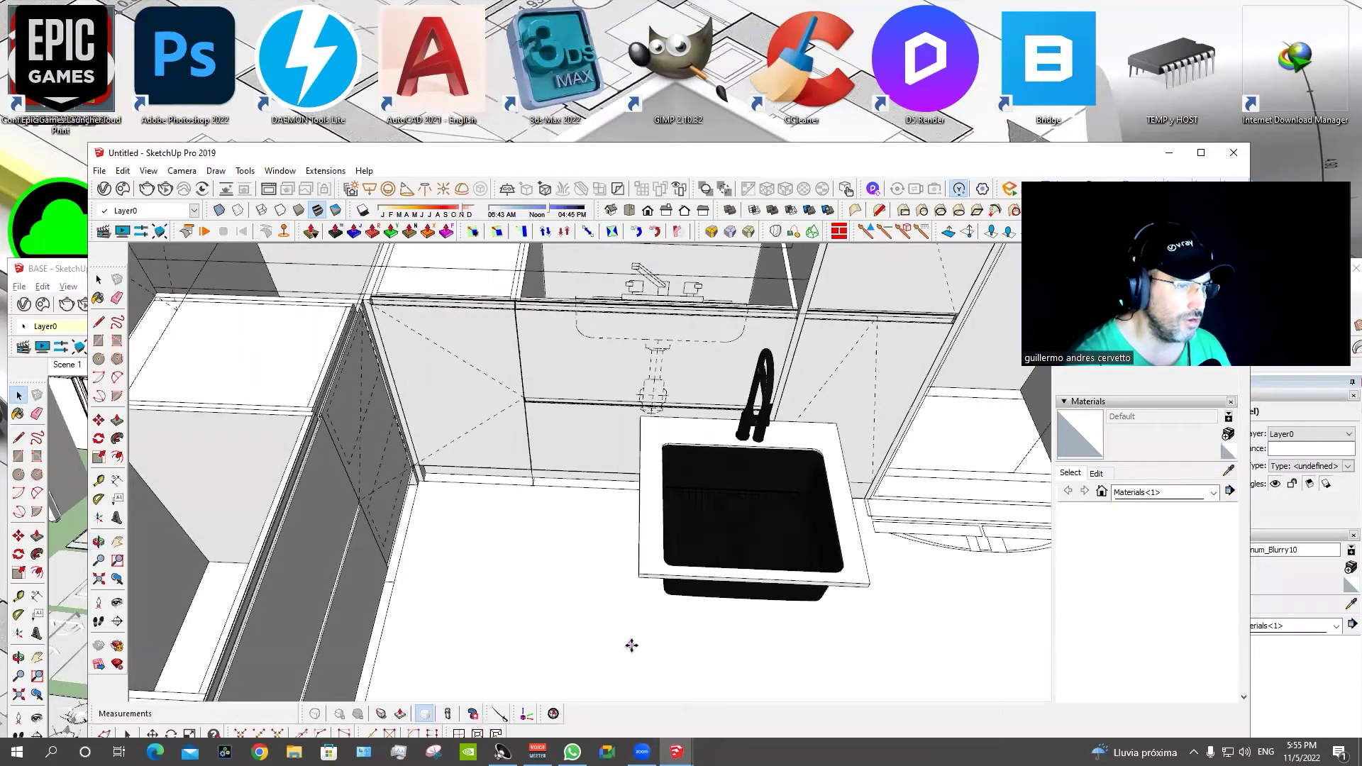
{"action": "left_click", "coordinate": [644, 598]}
Move the sink so its corner snaps onto the under-sink cabinet corner.
{"action": "key", "text": "m"}
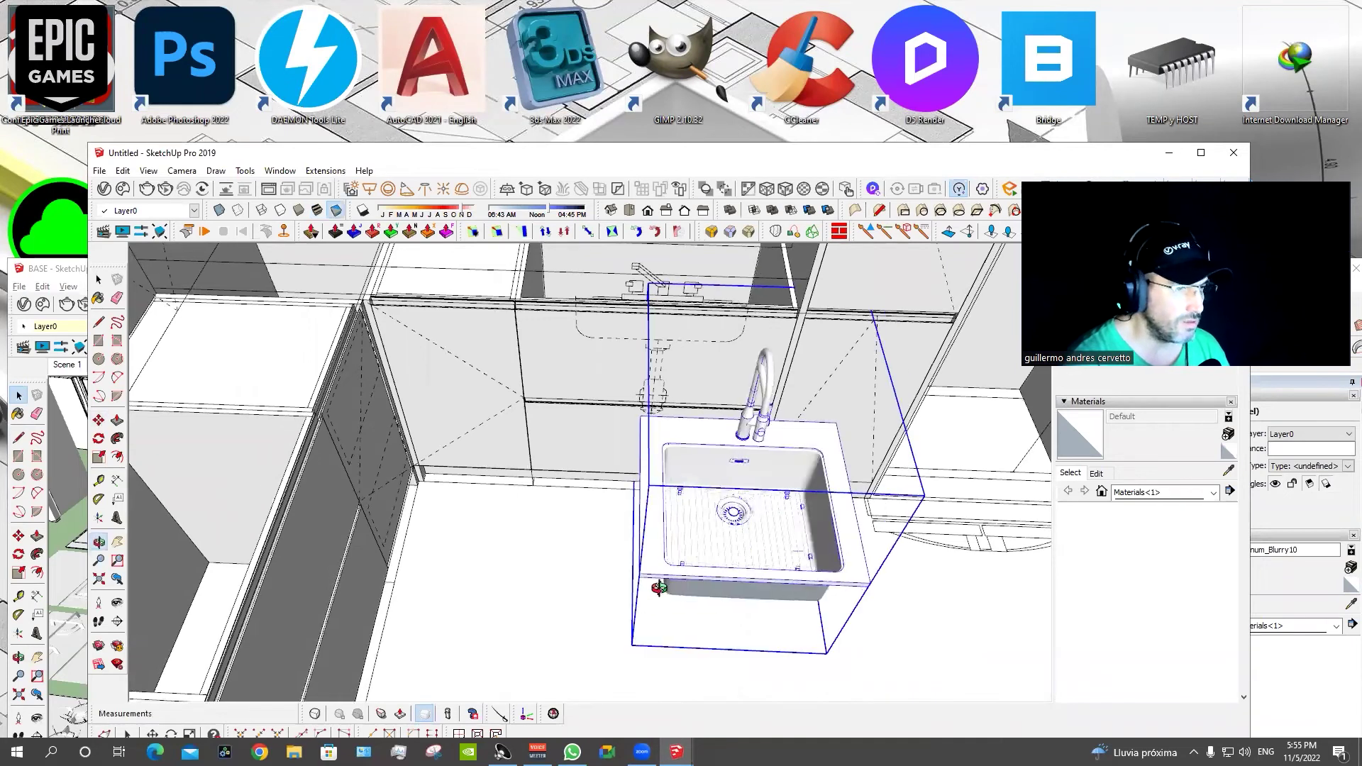
{"action": "scroll", "coordinate": [660, 568], "scroll_direction": "up", "scroll_amount": 2}
{"action": "scroll", "coordinate": [550, 336], "scroll_direction": "up", "scroll_amount": 1}
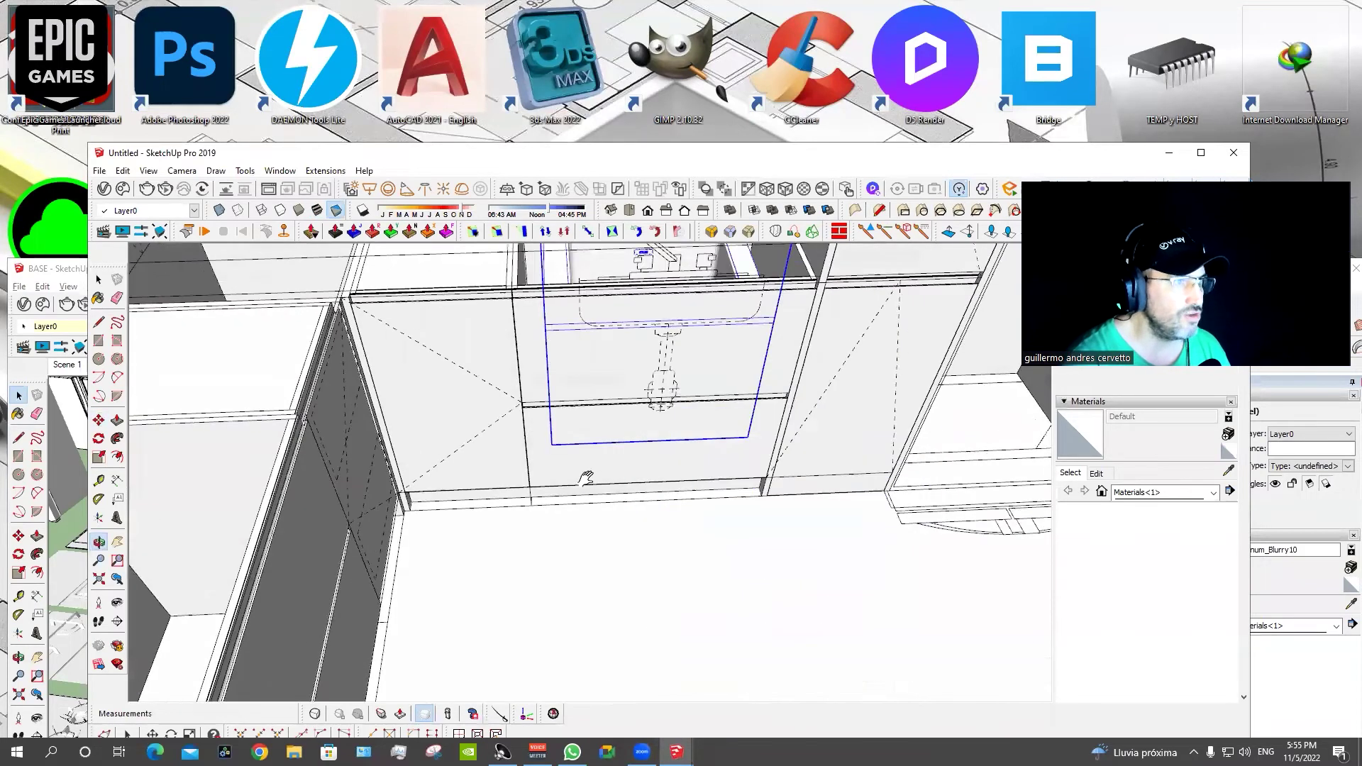
{"action": "scroll", "coordinate": [584, 479], "scroll_direction": "up", "scroll_amount": 1}
{"action": "left_click", "coordinate": [543, 366]}
{"action": "scroll", "coordinate": [488, 363], "scroll_direction": "up", "scroll_amount": 3}
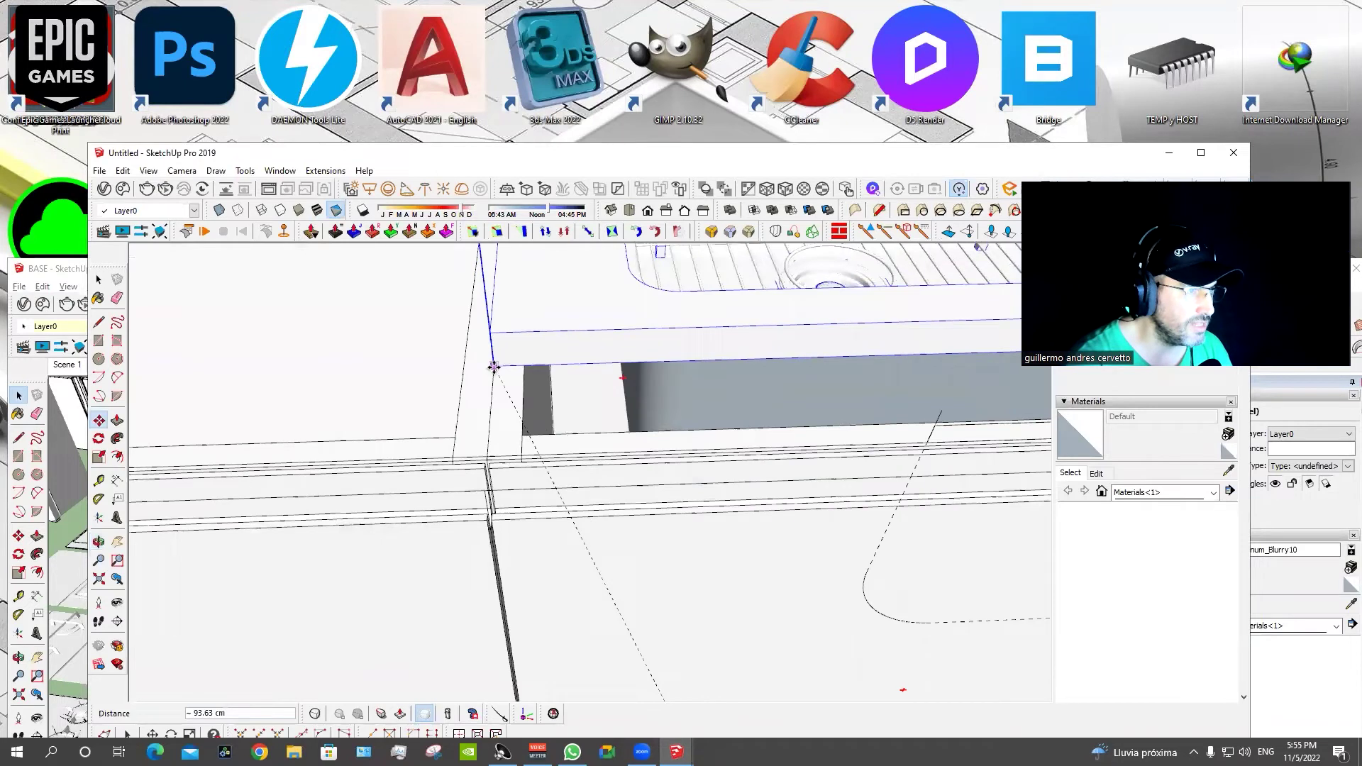
{"action": "left_click", "coordinate": [497, 365]}
{"action": "scroll", "coordinate": [530, 355], "scroll_direction": "down", "scroll_amount": 3}
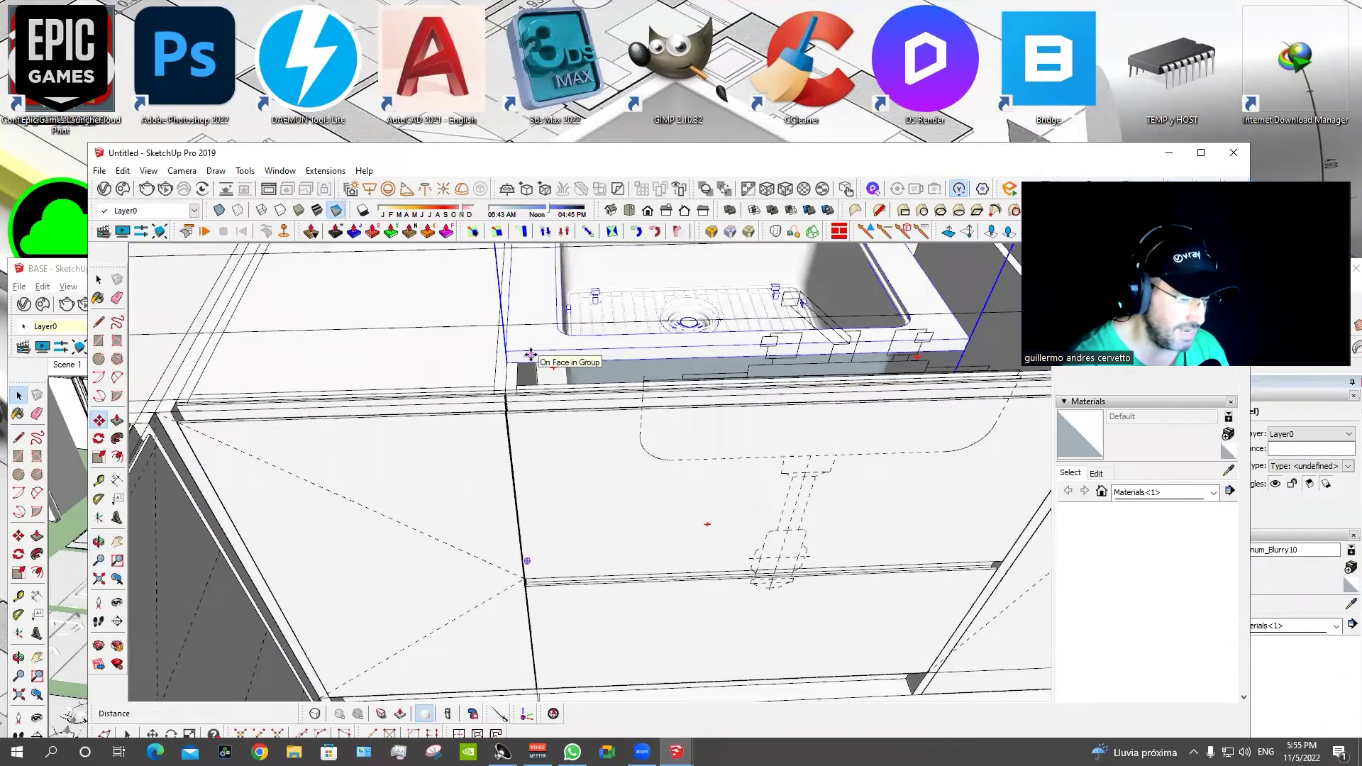
{"action": "scroll", "coordinate": [444, 426], "scroll_direction": "down", "scroll_amount": 1}
{"action": "scroll", "coordinate": [417, 441], "scroll_direction": "down", "scroll_amount": 1}
{"action": "scroll", "coordinate": [419, 442], "scroll_direction": "down", "scroll_amount": 1}
{"action": "scroll", "coordinate": [418, 443], "scroll_direction": "down", "scroll_amount": 2}
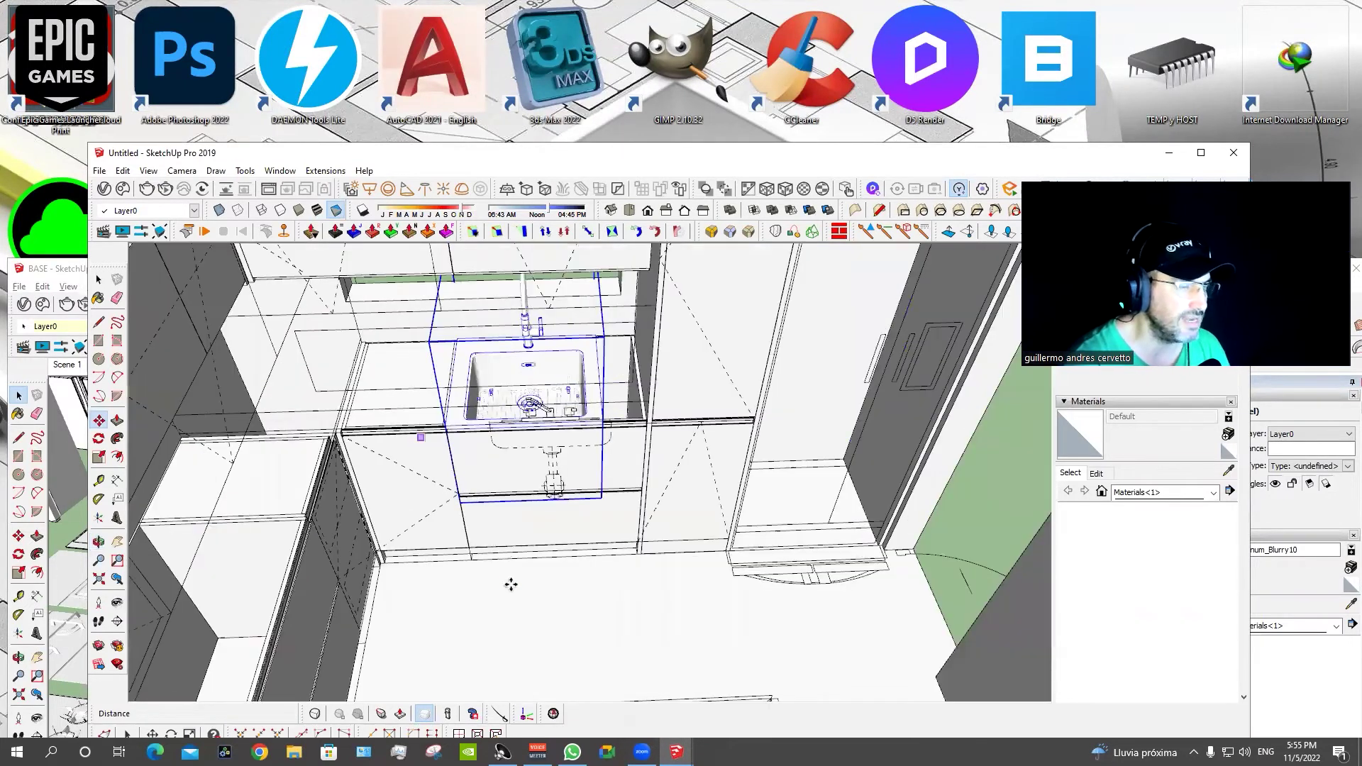
Nudge the sink a few centimetres sideways into place in the countertop.
{"action": "middle_click_drag", "start_coordinate": [534, 580], "coordinate": [560, 578], "text": "shift"}
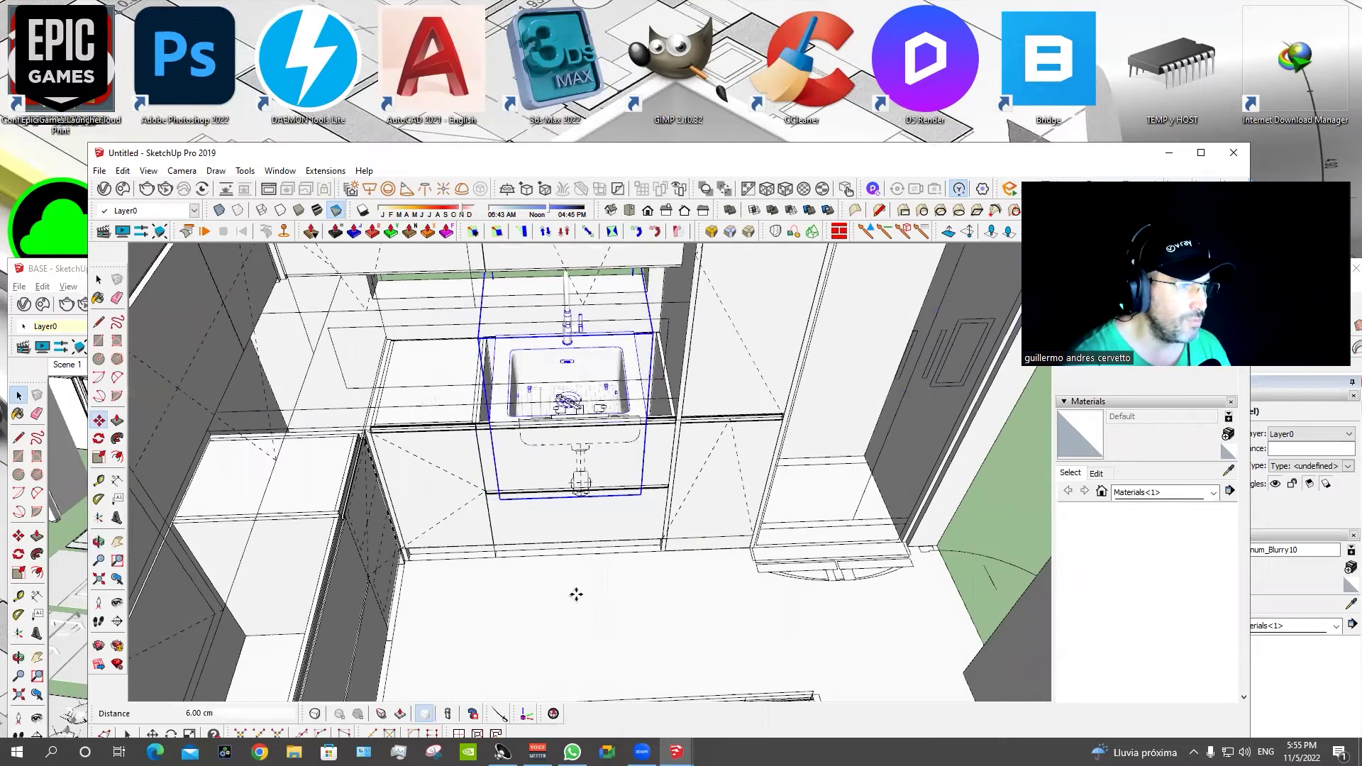
{"action": "scroll", "coordinate": [551, 317], "scroll_direction": "up", "scroll_amount": 1}
{"action": "scroll", "coordinate": [551, 316], "scroll_direction": "up", "scroll_amount": 1}
{"action": "scroll", "coordinate": [562, 343], "scroll_direction": "up", "scroll_amount": 1}
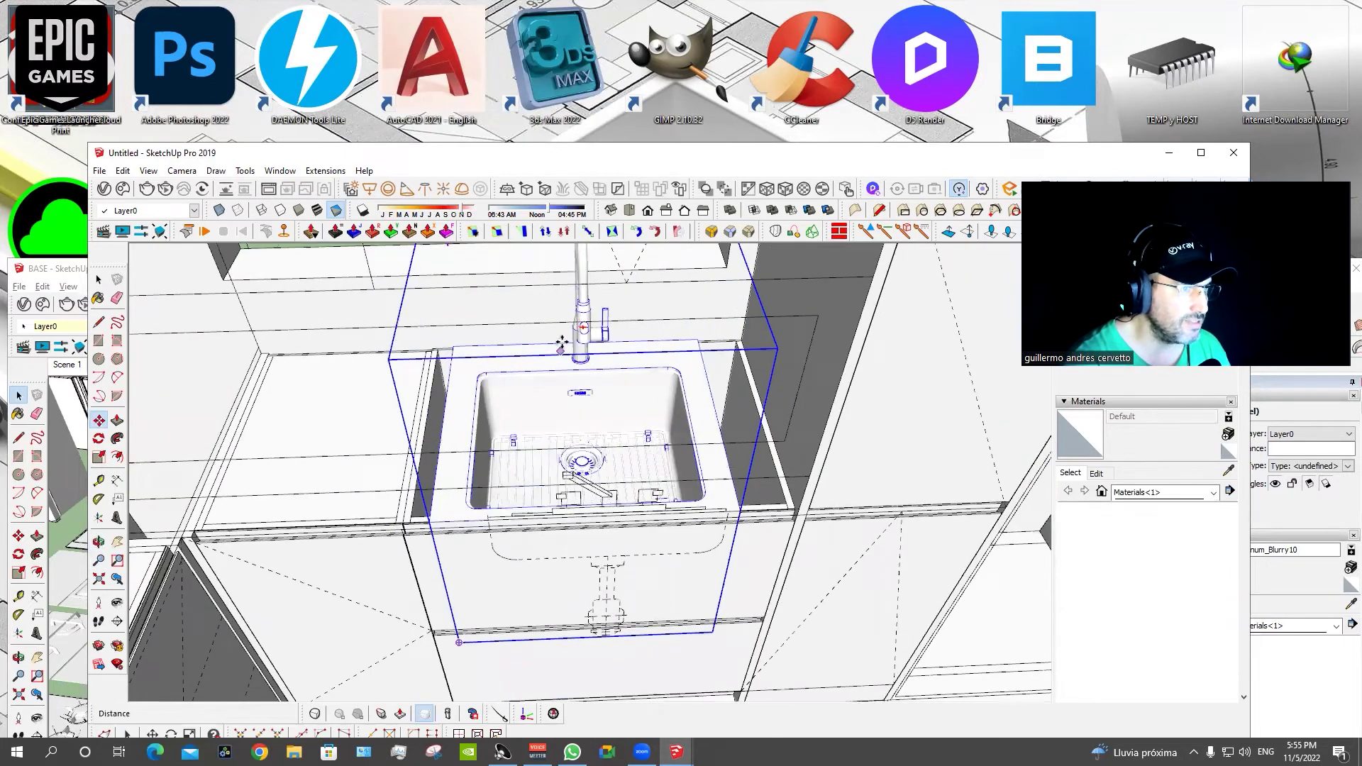
{"action": "middle_click_drag", "start_coordinate": [561, 343], "coordinate": [564, 347]}
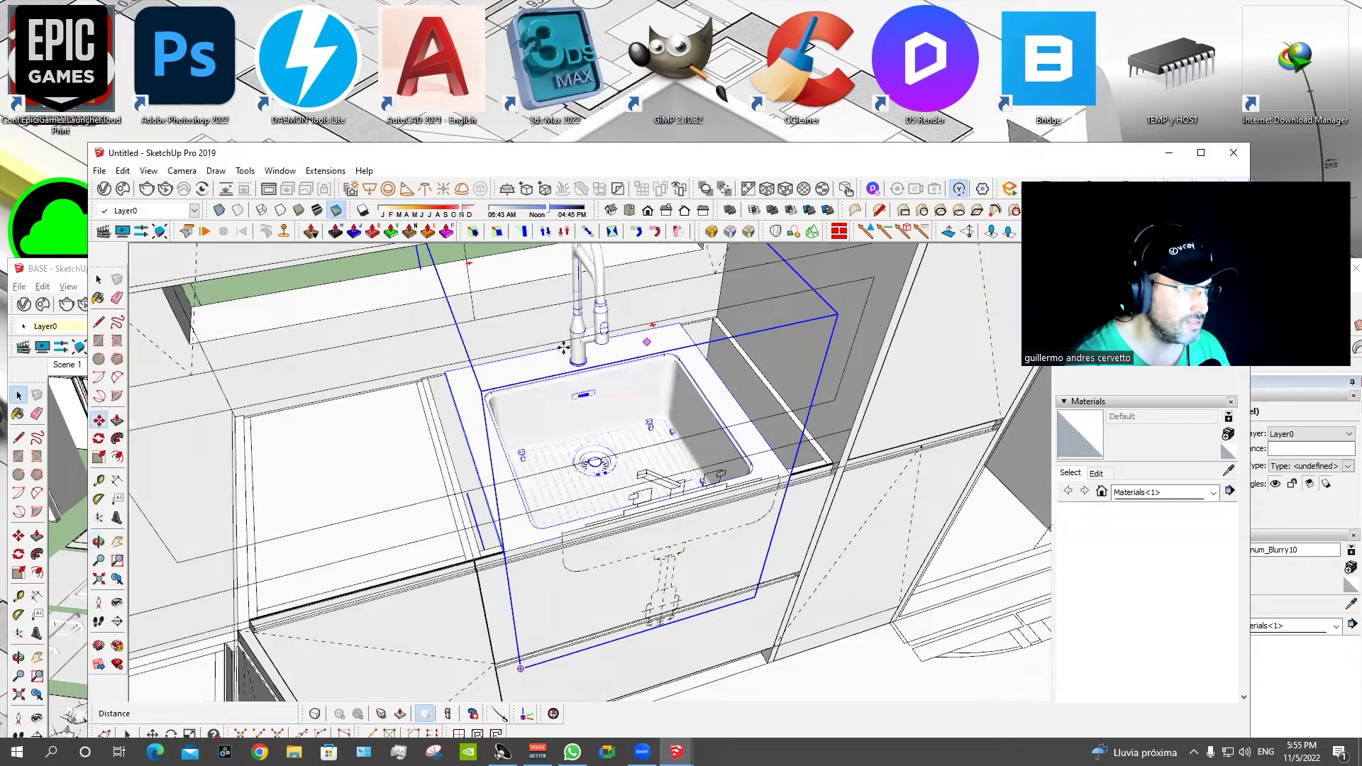
{"action": "scroll", "coordinate": [565, 348], "scroll_direction": "up", "scroll_amount": 1}
{"action": "scroll", "coordinate": [564, 348], "scroll_direction": "down", "scroll_amount": 1}
{"action": "left_click", "coordinate": [657, 562]}
{"action": "middle_click_drag", "start_coordinate": [665, 563], "coordinate": [563, 479]}
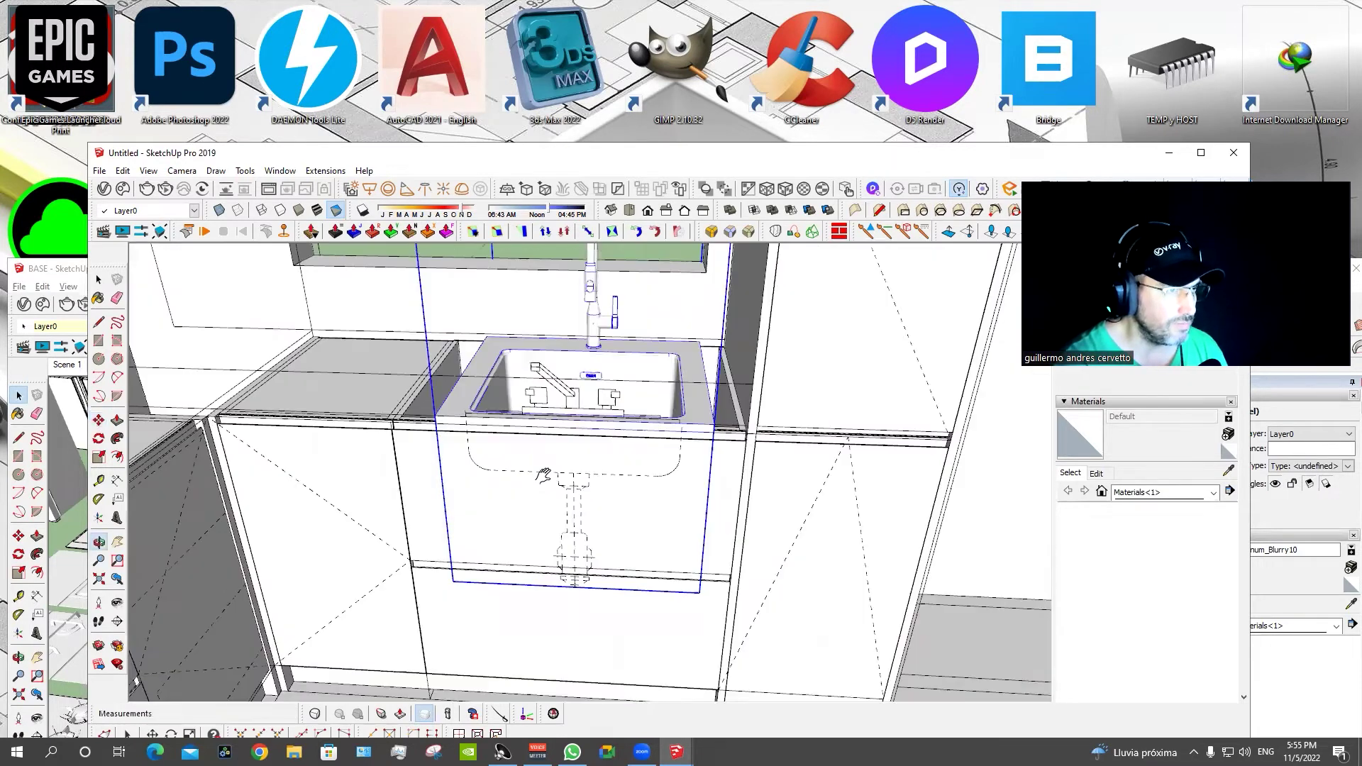
Open the sink group and select its rim face.
{"action": "key", "text": "space"}
{"action": "scroll", "coordinate": [563, 478], "scroll_direction": "up", "scroll_amount": 1}
{"action": "scroll", "coordinate": [589, 504], "scroll_direction": "up", "scroll_amount": 1}
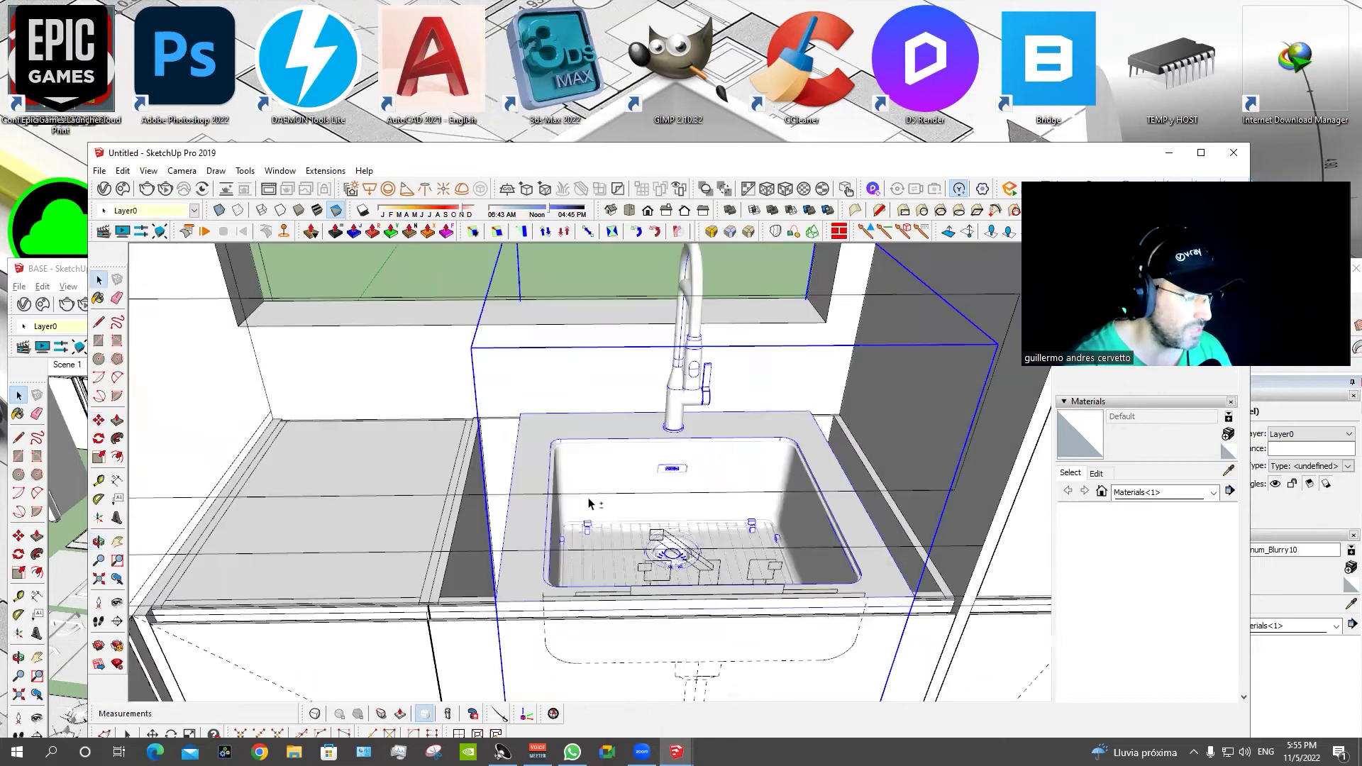
{"action": "double_click", "coordinate": [596, 433]}
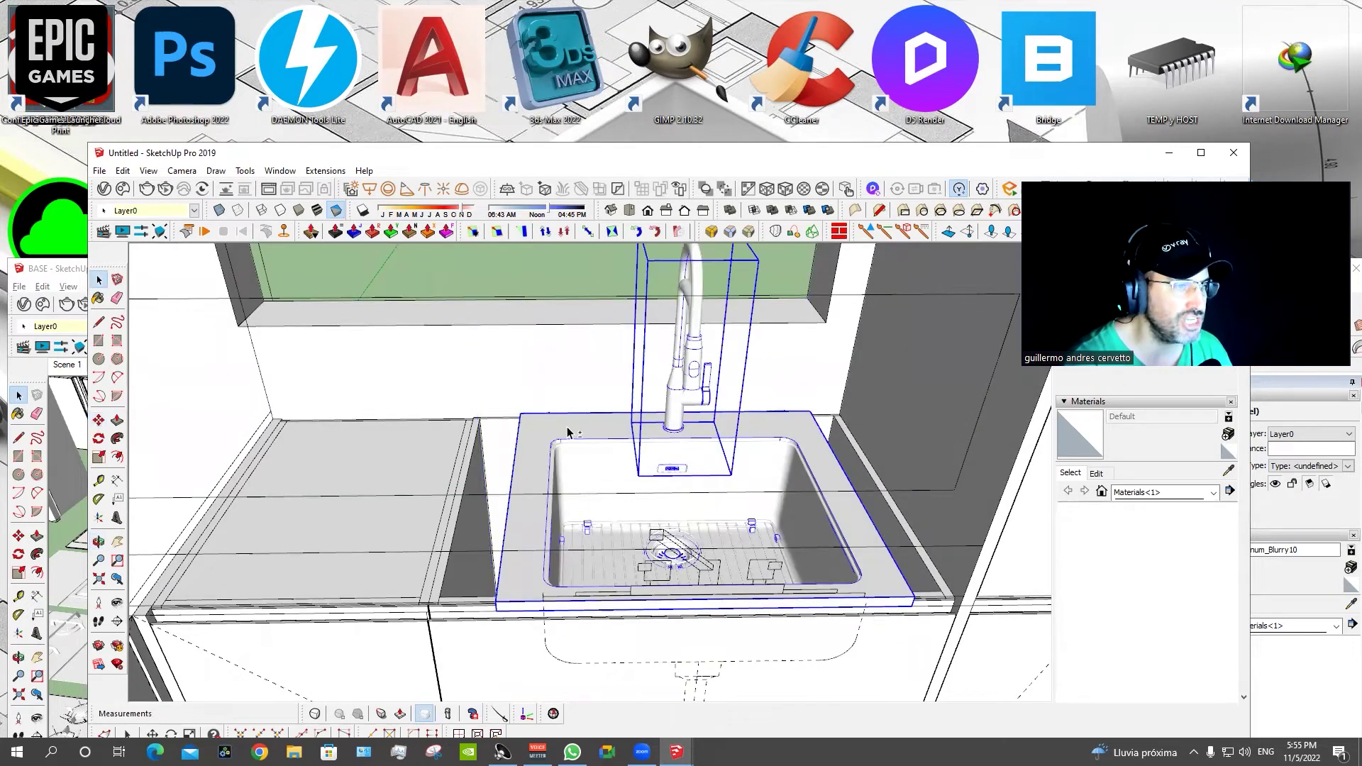
{"action": "left_click", "coordinate": [526, 430], "text": "shift"}
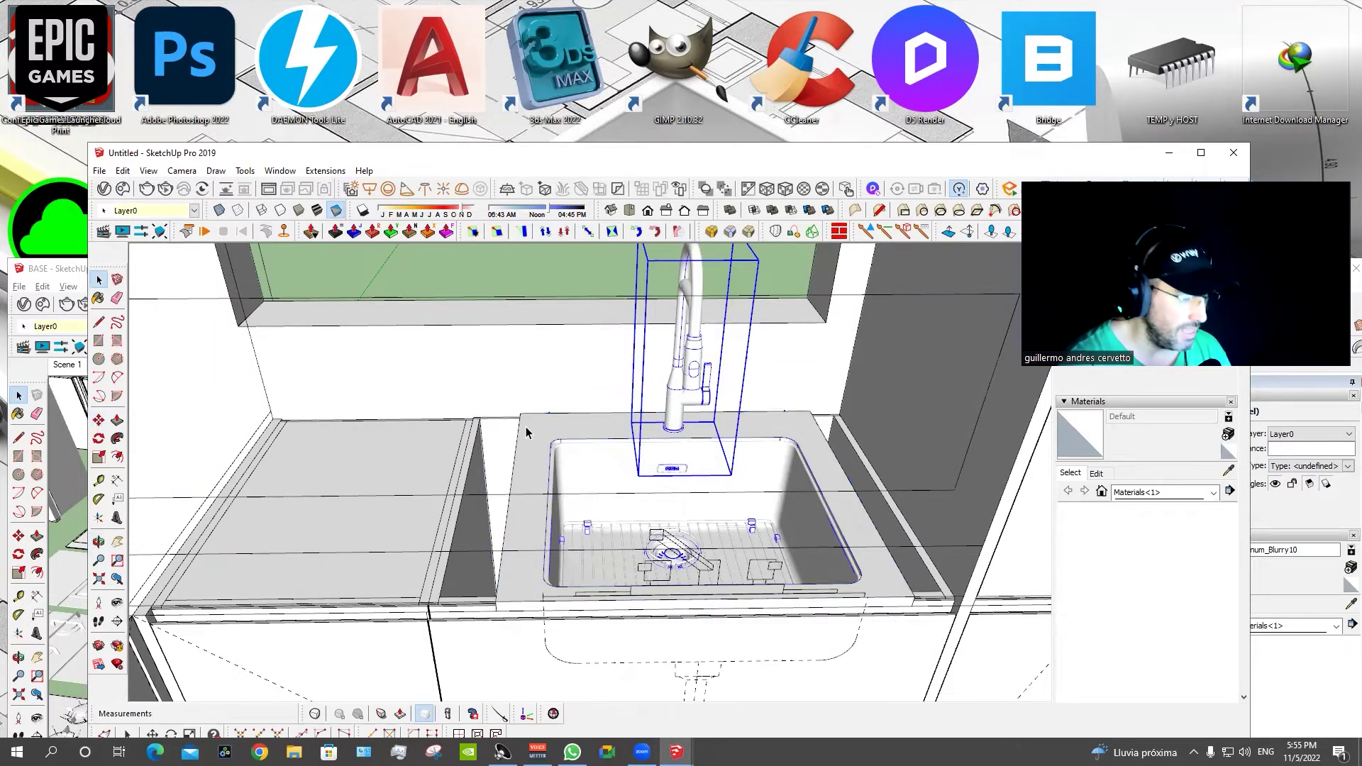
{"action": "left_click", "coordinate": [528, 436], "text": "shift"}
{"action": "left_click", "coordinate": [596, 436]}
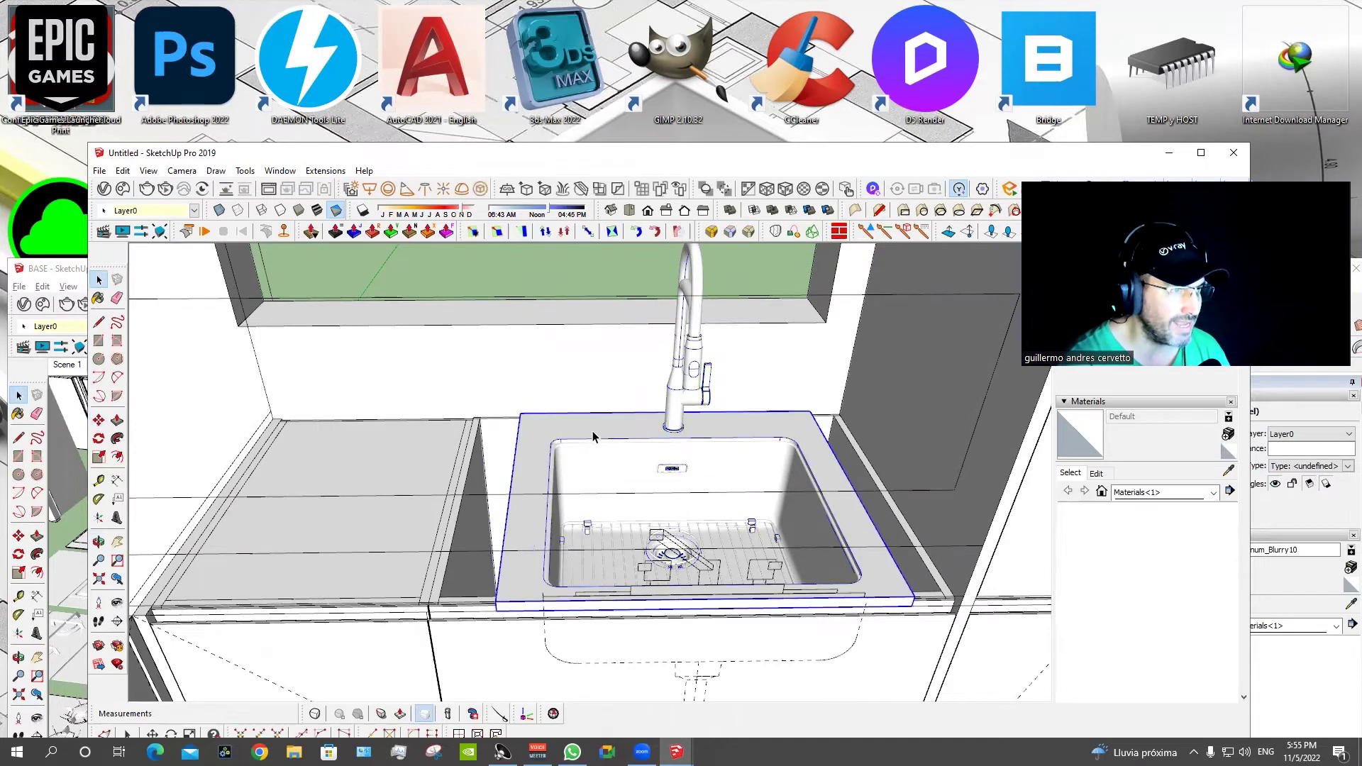
{"action": "middle_click_drag", "start_coordinate": [596, 436], "coordinate": [634, 485]}
{"action": "key", "text": "ctrl+z"}
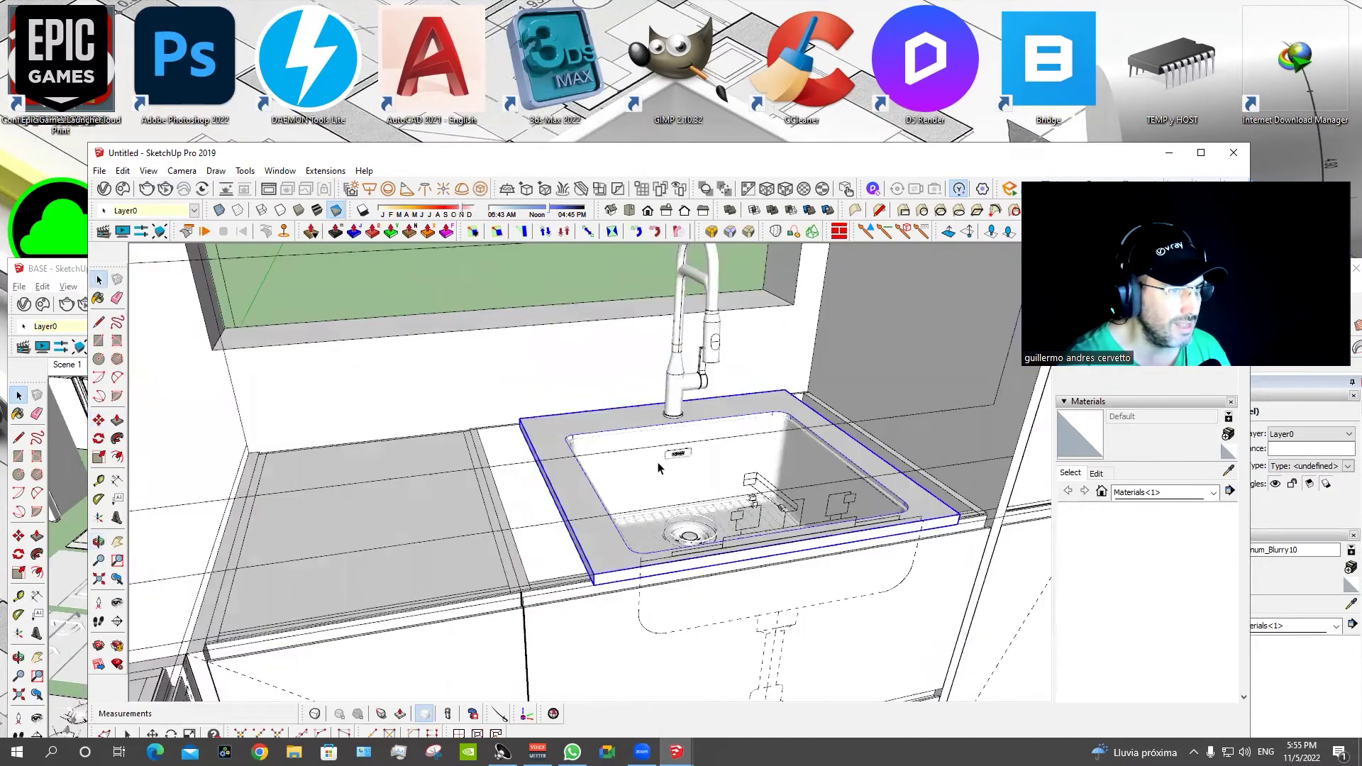
{"action": "key", "text": "ctrl+z"}
{"action": "left_click", "coordinate": [574, 498]}
{"action": "middle_click_drag", "start_coordinate": [575, 498], "coordinate": [598, 470]}
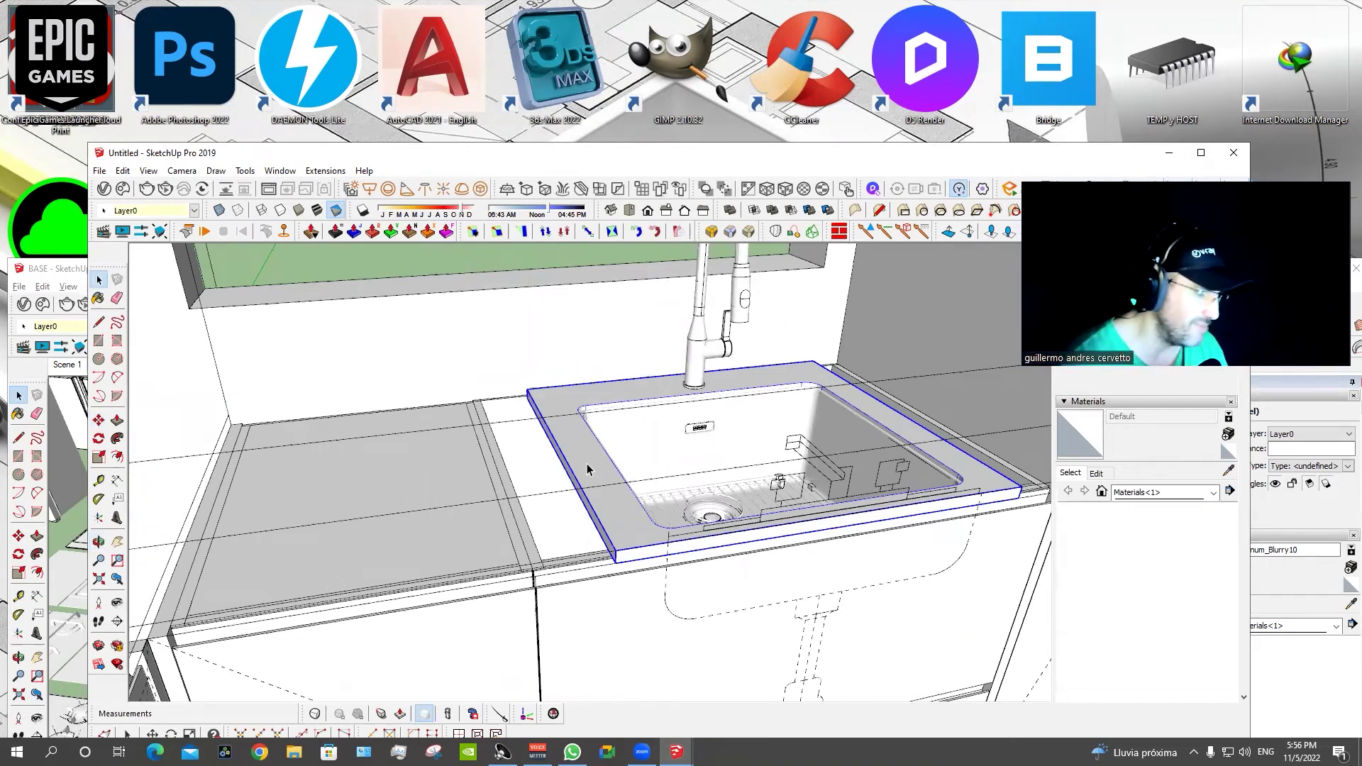
{"action": "middle_click_drag", "start_coordinate": [653, 470], "coordinate": [665, 474]}
{"action": "left_click", "coordinate": [665, 474]}
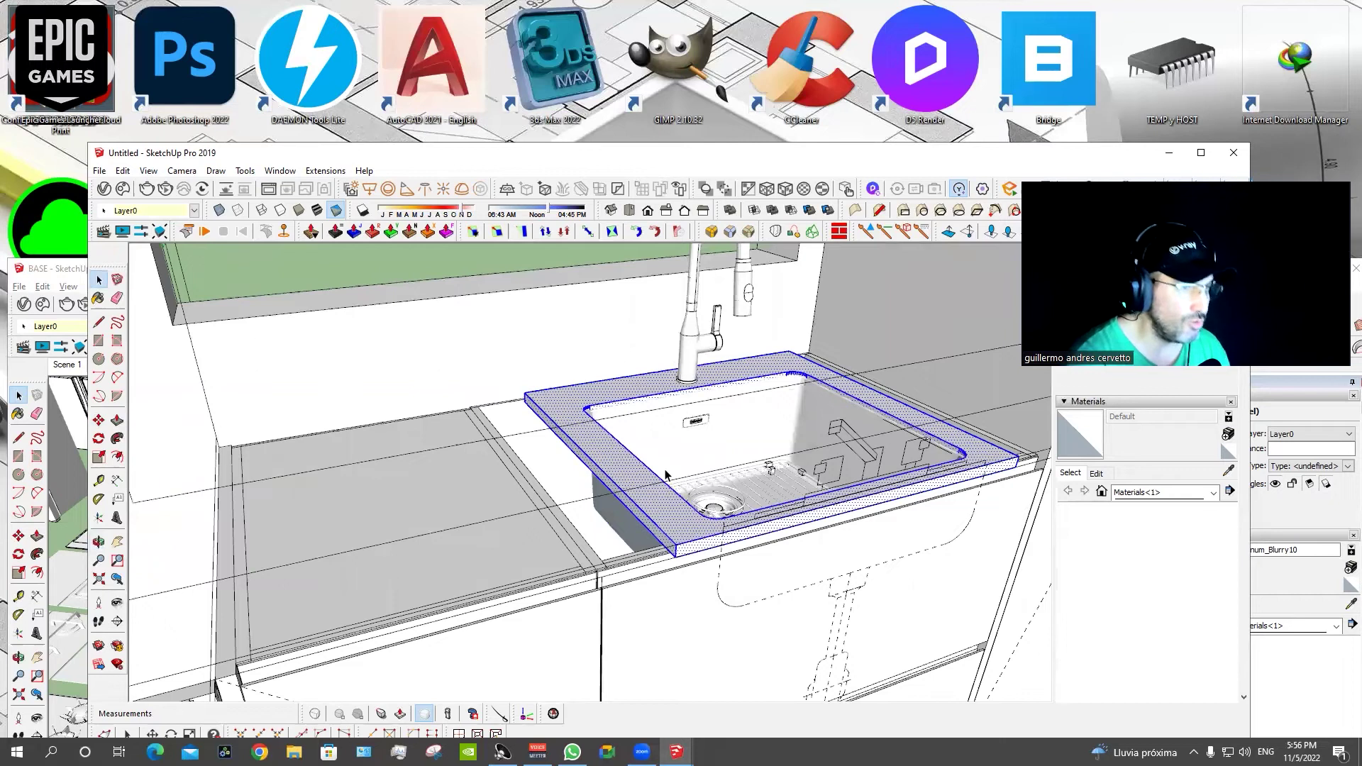
Orbit and pan across the countertop to locate the box-shaped recess.
{"action": "middle_click_drag", "start_coordinate": [791, 463], "coordinate": [680, 466]}
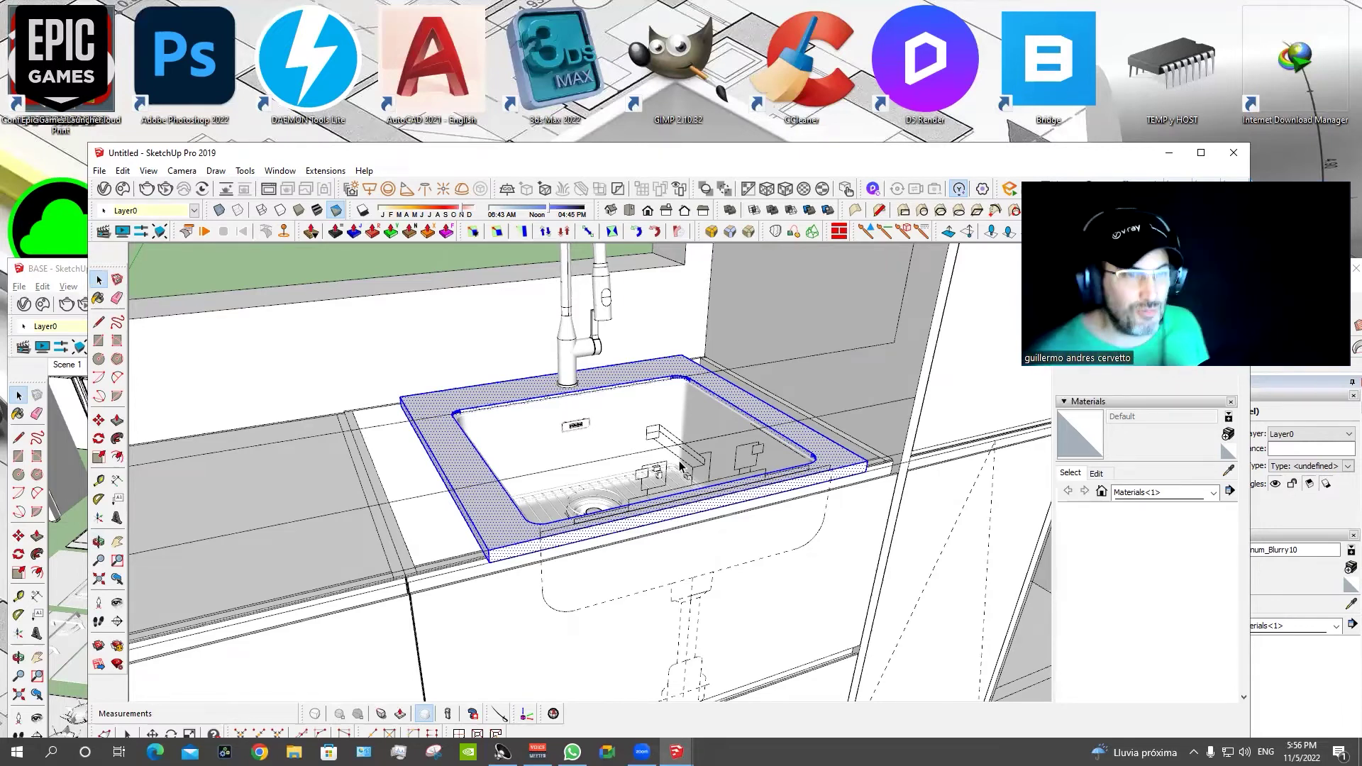
{"action": "mouse_move", "coordinate": [629, 511]}
{"action": "middle_mouse_down"}
{"action": "mouse_move", "coordinate": [402, 543]}
{"action": "mouse_move", "coordinate": [674, 519]}
{"action": "middle_mouse_up"}
{"action": "scroll", "coordinate": [674, 514], "scroll_direction": "up", "scroll_amount": 3}
{"action": "scroll", "coordinate": [663, 426], "scroll_direction": "up", "scroll_amount": 2}
{"action": "key", "text": "p"}
{"action": "scroll", "coordinate": [719, 433], "scroll_direction": "up", "scroll_amount": 1}
{"action": "mouse_move", "coordinate": [719, 431]}
{"action": "middle_mouse_down"}
{"action": "mouse_move", "coordinate": [928, 395]}
{"action": "mouse_move", "coordinate": [877, 310]}
{"action": "middle_mouse_up"}
{"action": "scroll", "coordinate": [877, 311], "scroll_direction": "down", "scroll_amount": 3}
{"action": "scroll", "coordinate": [731, 312], "scroll_direction": "up", "scroll_amount": 3}
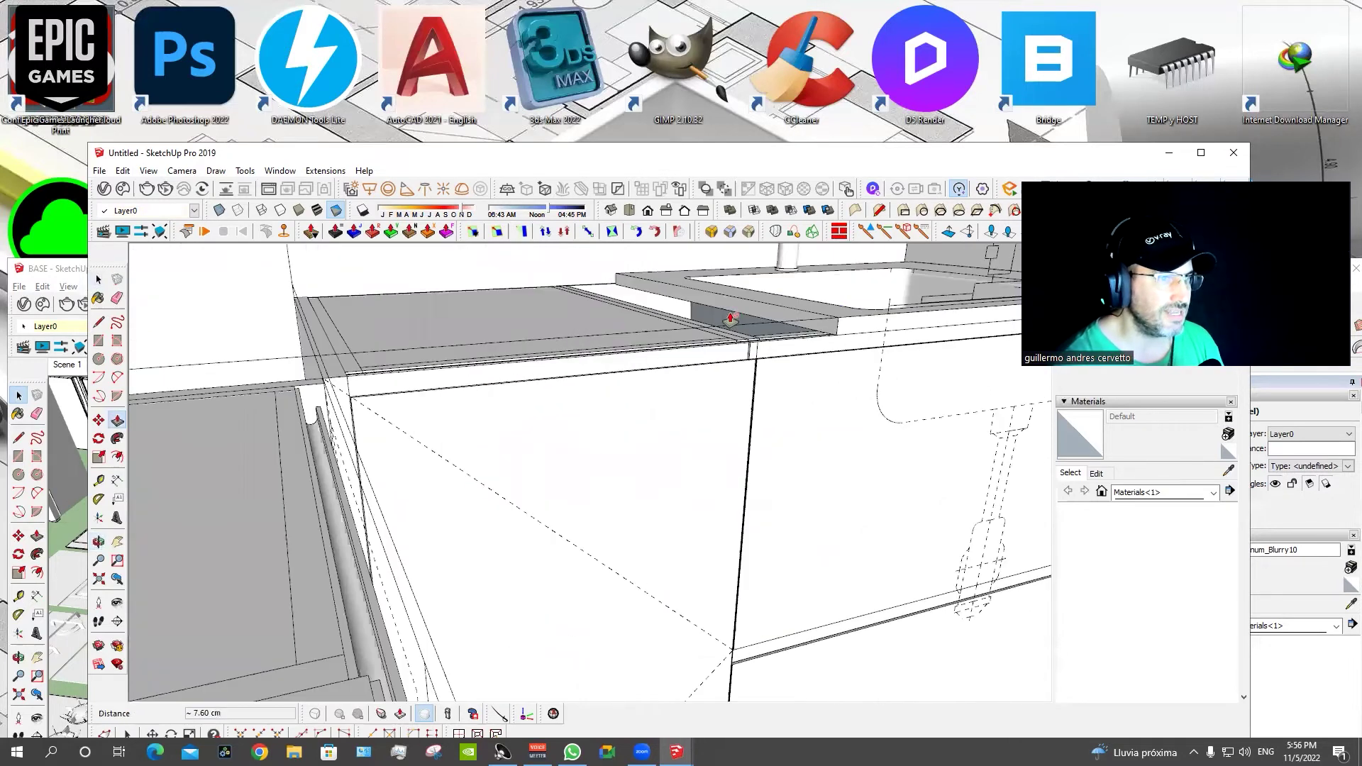
{"action": "mouse_move", "coordinate": [731, 313]}
{"action": "middle_mouse_down", "text": "shift"}
{"action": "mouse_move", "coordinate": [362, 334]}
{"action": "mouse_move", "coordinate": [359, 262]}
{"action": "middle_mouse_up", "text": "shift"}
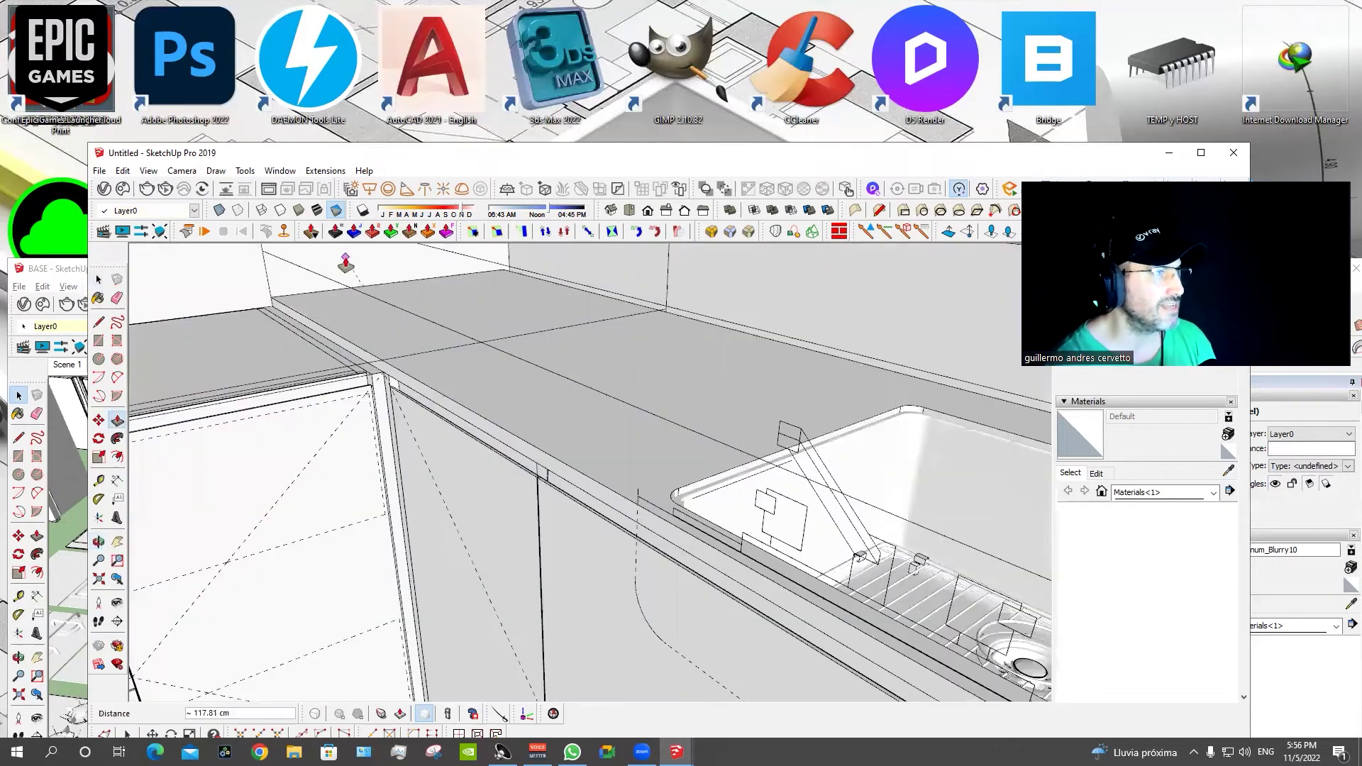
{"action": "scroll", "coordinate": [693, 371], "scroll_direction": "up", "scroll_amount": 2}
{"action": "mouse_move", "coordinate": [725, 354]}
{"action": "middle_mouse_down"}
{"action": "mouse_move", "coordinate": [755, 523]}
{"action": "mouse_move", "coordinate": [963, 426]}
{"action": "mouse_move", "coordinate": [657, 444]}
{"action": "mouse_move", "coordinate": [830, 423]}
{"action": "mouse_move", "coordinate": [468, 472]}
{"action": "mouse_move", "coordinate": [474, 384]}
{"action": "mouse_move", "coordinate": [552, 406]}
{"action": "middle_mouse_up"}
Select the countertop and orbit to look down on the recess.
{"action": "key", "text": "space"}
{"action": "scroll", "coordinate": [478, 381], "scroll_direction": "down", "scroll_amount": 3}
{"action": "left_click", "coordinate": [552, 406]}
{"action": "scroll", "coordinate": [552, 406], "scroll_direction": "down", "scroll_amount": 2}
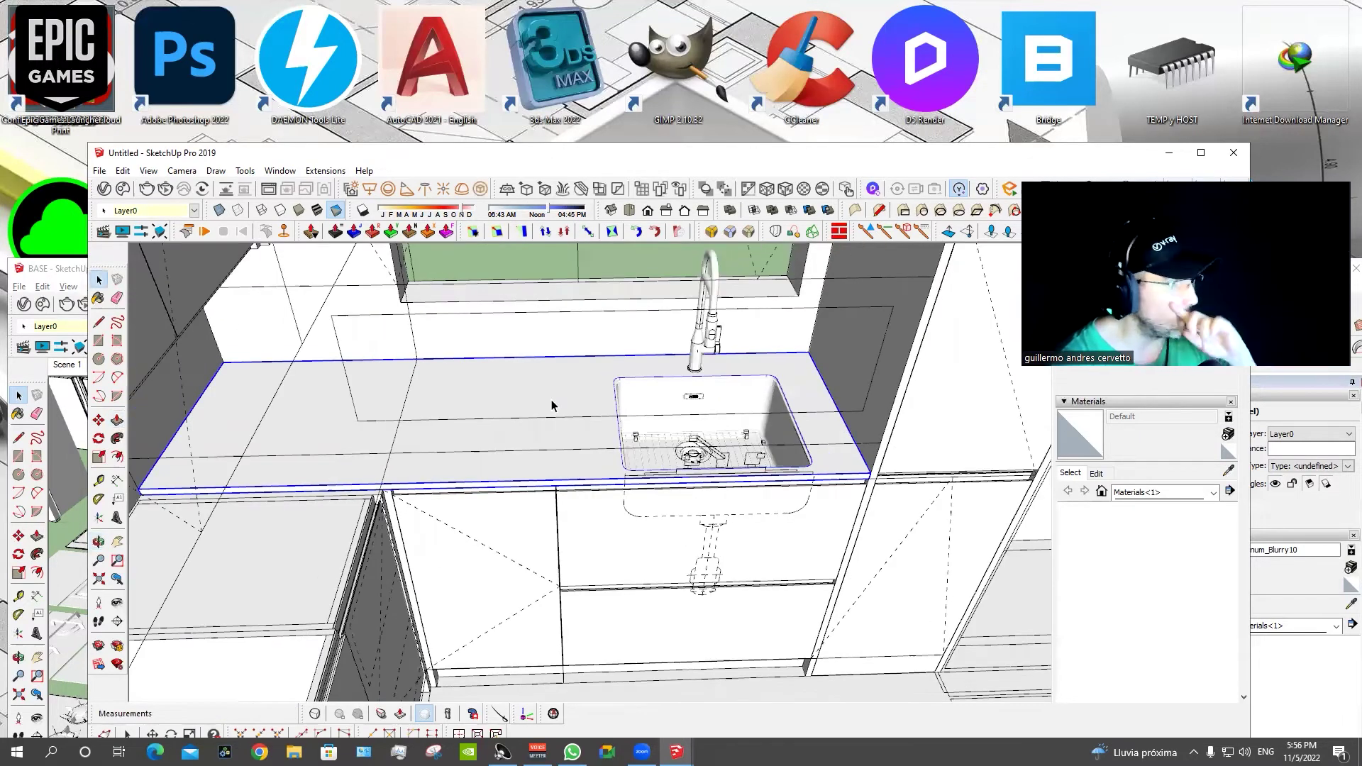
{"action": "mouse_move", "coordinate": [552, 406]}
{"action": "middle_mouse_down"}
{"action": "mouse_move", "coordinate": [557, 322]}
{"action": "mouse_move", "coordinate": [603, 350]}
{"action": "mouse_move", "coordinate": [547, 343]}
{"action": "mouse_move", "coordinate": [633, 364]}
{"action": "mouse_move", "coordinate": [624, 326]}
{"action": "middle_mouse_up"}
{"action": "scroll", "coordinate": [553, 369], "scroll_direction": "up", "scroll_amount": 3}
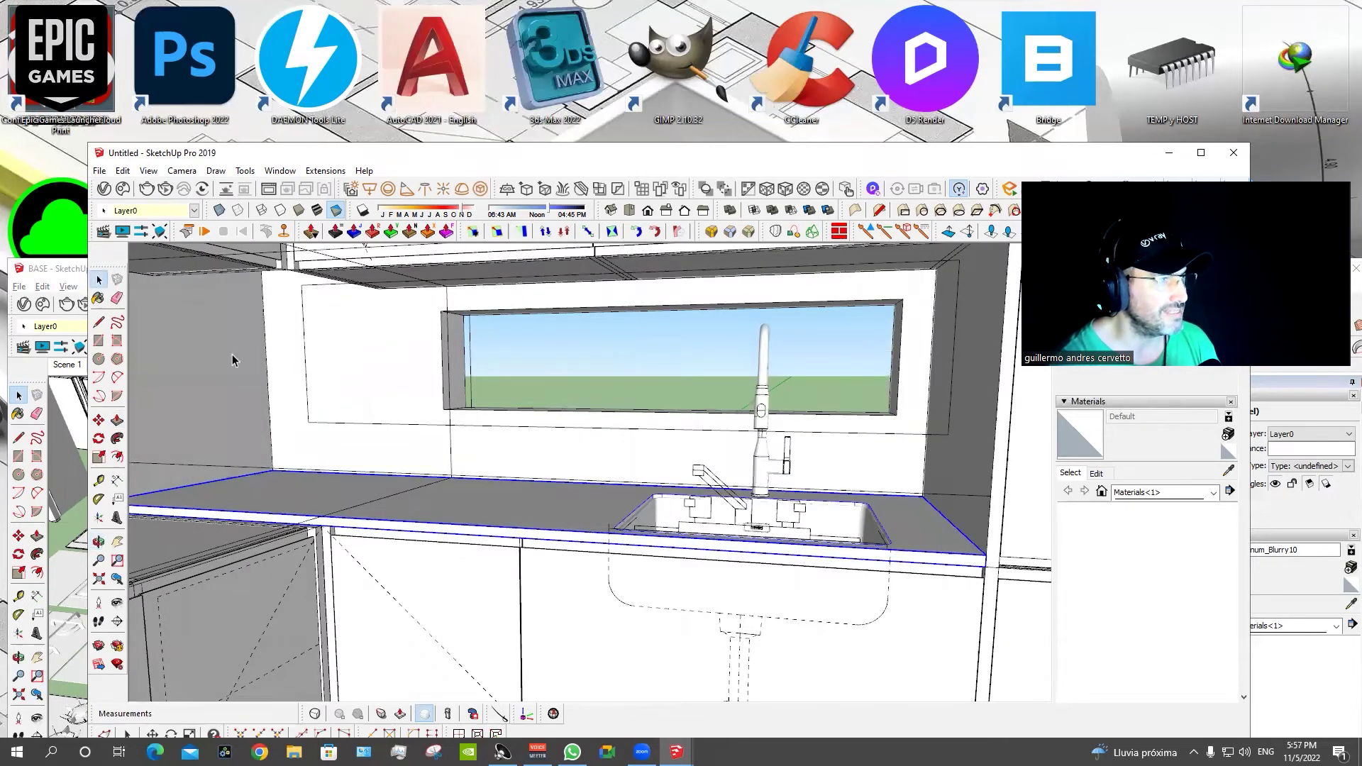
{"action": "mouse_move", "coordinate": [483, 469]}
{"action": "middle_mouse_down"}
{"action": "mouse_move", "coordinate": [501, 421]}
{"action": "mouse_move", "coordinate": [468, 323]}
{"action": "mouse_move", "coordinate": [625, 713]}
{"action": "middle_mouse_up"}
{"action": "scroll", "coordinate": [436, 568], "scroll_direction": "up", "scroll_amount": 5}
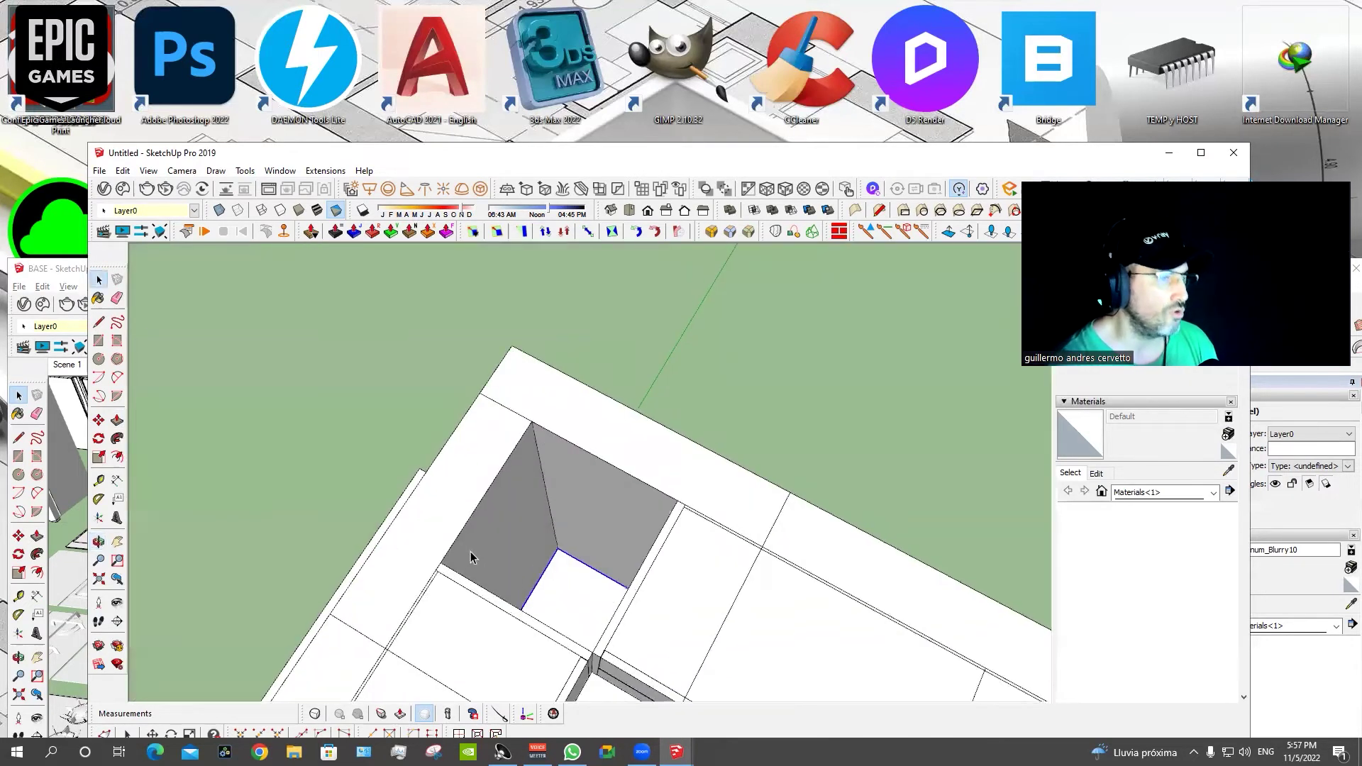
{"action": "scroll", "coordinate": [436, 568], "scroll_direction": "up", "scroll_amount": 3}
Fill the recessed box flush with Push/Pull, then select the face under the upper cabinets.
{"action": "key", "text": "p"}
{"action": "left_click", "coordinate": [809, 465]}
{"action": "mouse_move", "coordinate": [686, 488]}
{"action": "middle_mouse_down"}
{"action": "mouse_move", "coordinate": [624, 288]}
{"action": "mouse_move", "coordinate": [666, 541]}
{"action": "mouse_move", "coordinate": [603, 146]}
{"action": "mouse_move", "coordinate": [581, 552]}
{"action": "middle_mouse_up"}
{"action": "key", "text": "space"}
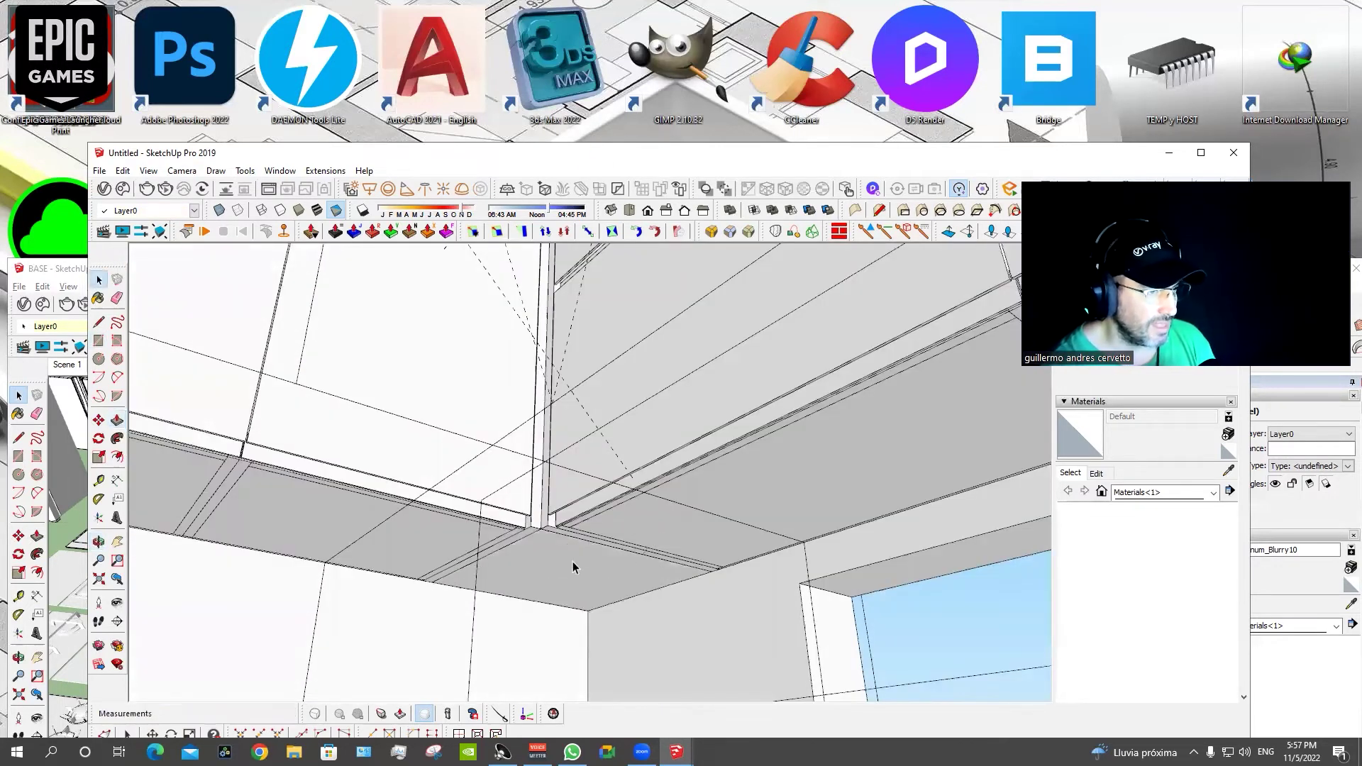
{"action": "left_click", "coordinate": [574, 568]}
{"action": "mouse_move", "coordinate": [573, 567]}
{"action": "middle_mouse_down"}
{"action": "mouse_move", "coordinate": [589, 567]}
{"action": "mouse_move", "coordinate": [609, 642]}
{"action": "mouse_move", "coordinate": [636, 387]}
{"action": "mouse_move", "coordinate": [569, 663]}
{"action": "mouse_move", "coordinate": [648, 487]}
{"action": "mouse_move", "coordinate": [627, 529]}
{"action": "mouse_move", "coordinate": [565, 567]}
{"action": "mouse_move", "coordinate": [650, 487]}
{"action": "middle_mouse_up"}
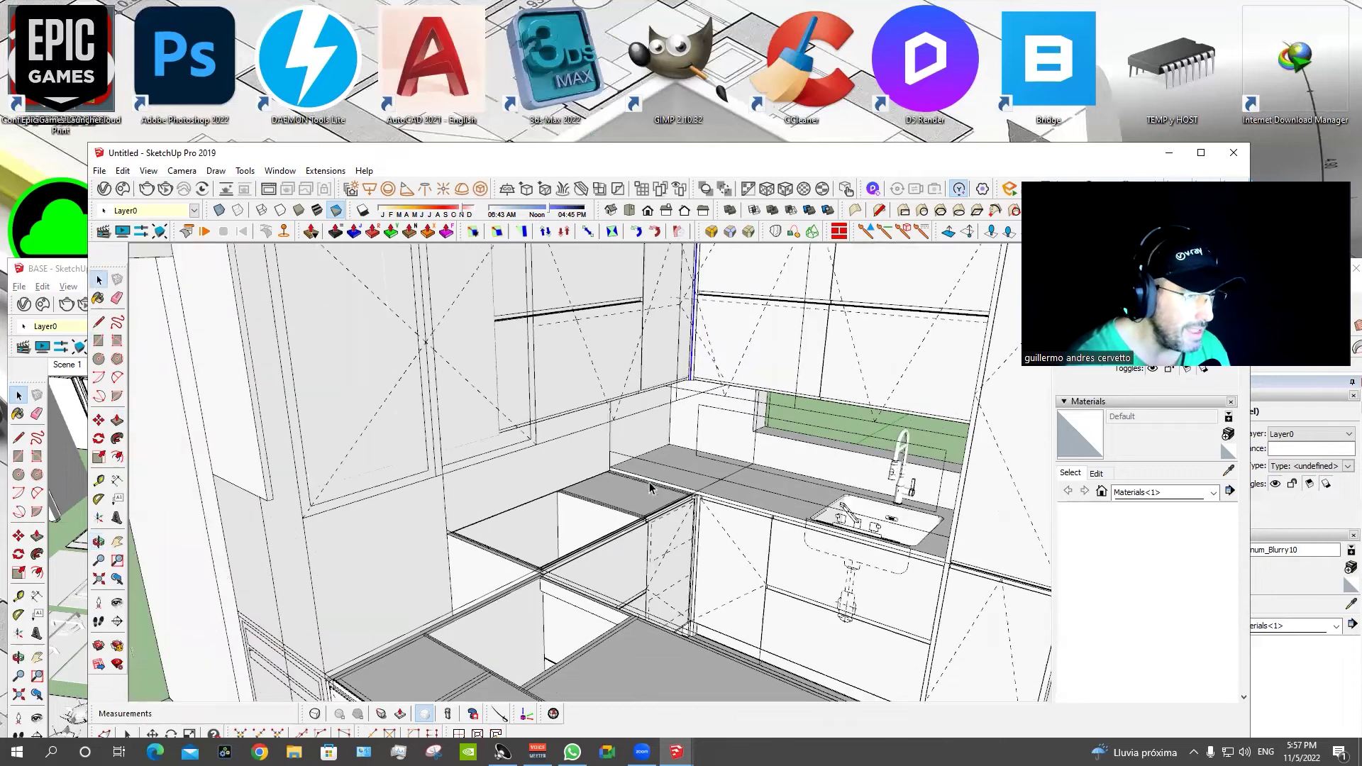
Draw a thin rectangle along the left counter edge and pull it into a 62 cm countertop.
{"action": "scroll", "coordinate": [617, 456], "scroll_direction": "up", "scroll_amount": 5}
{"action": "key", "text": "r"}
{"action": "left_click", "coordinate": [515, 448]}
{"action": "left_click", "coordinate": [190, 569]}
{"action": "key", "text": "p"}
{"action": "mouse_move", "coordinate": [195, 560]}
{"action": "middle_mouse_down"}
{"action": "mouse_move", "coordinate": [304, 505]}
{"action": "mouse_move", "coordinate": [317, 526]}
{"action": "mouse_move", "coordinate": [425, 522]}
{"action": "middle_mouse_up"}
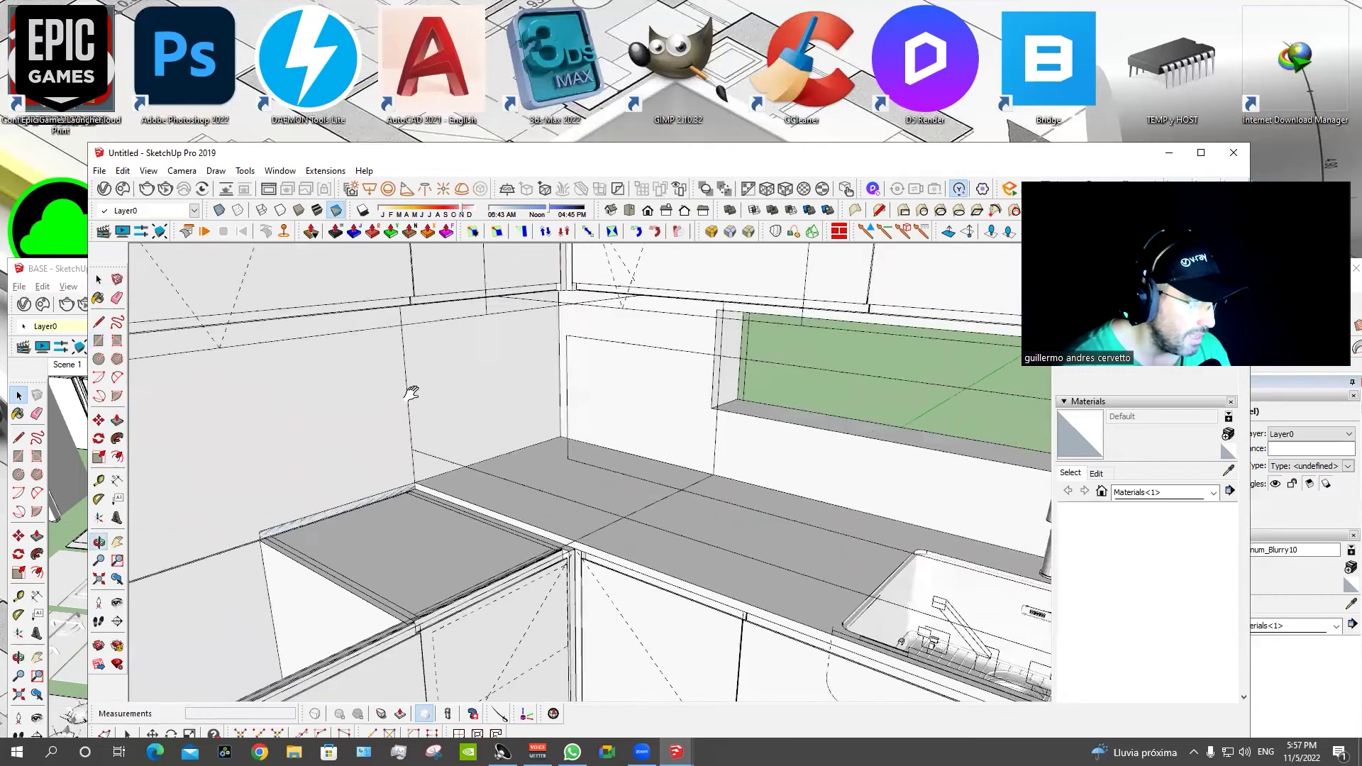
{"action": "left_click", "coordinate": [442, 527]}
Bring the cabinets back into view and select the cabinet's top face.
{"action": "scroll", "coordinate": [476, 434], "scroll_direction": "down", "scroll_amount": 3}
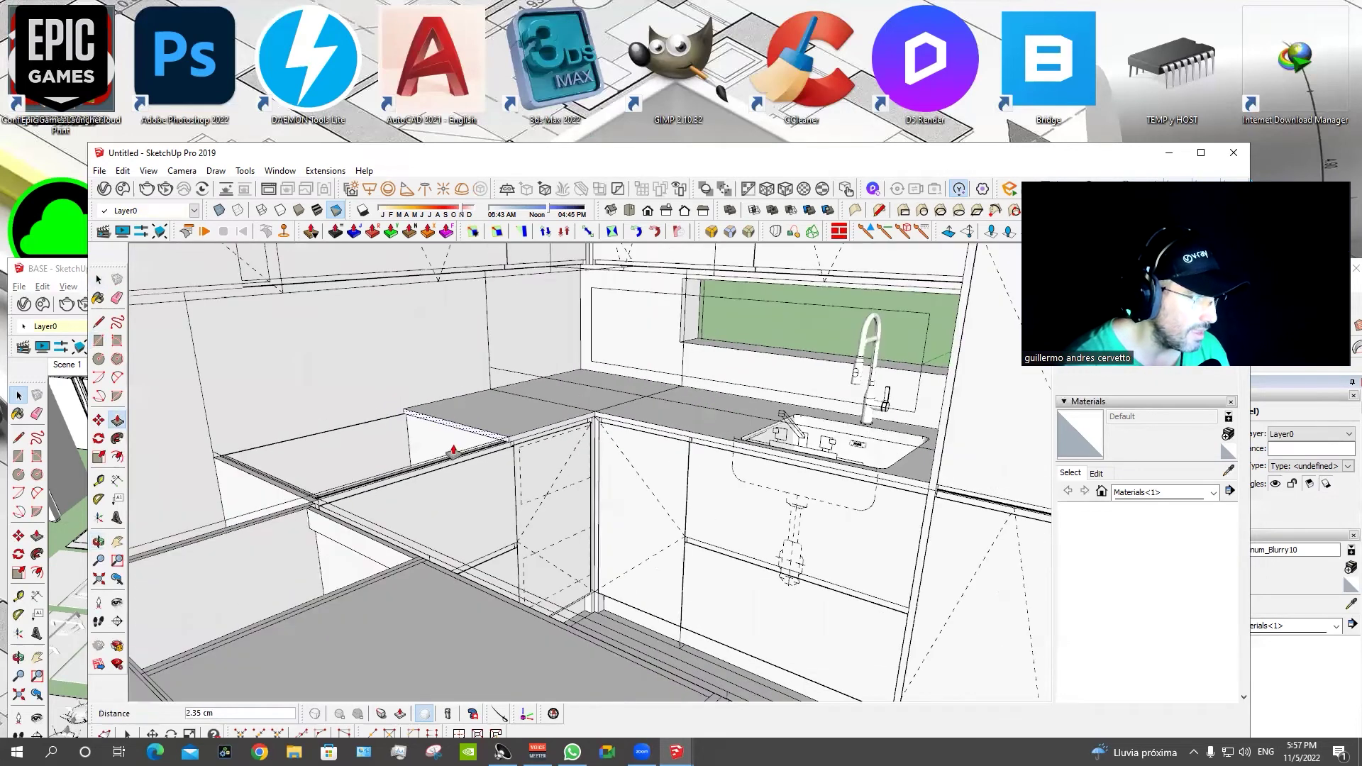
{"action": "middle_click_drag", "start_coordinate": [454, 450], "coordinate": [340, 438], "text": "shift"}
{"action": "middle_click_drag", "start_coordinate": [855, 409], "coordinate": [272, 490]}
{"action": "key", "text": "space"}
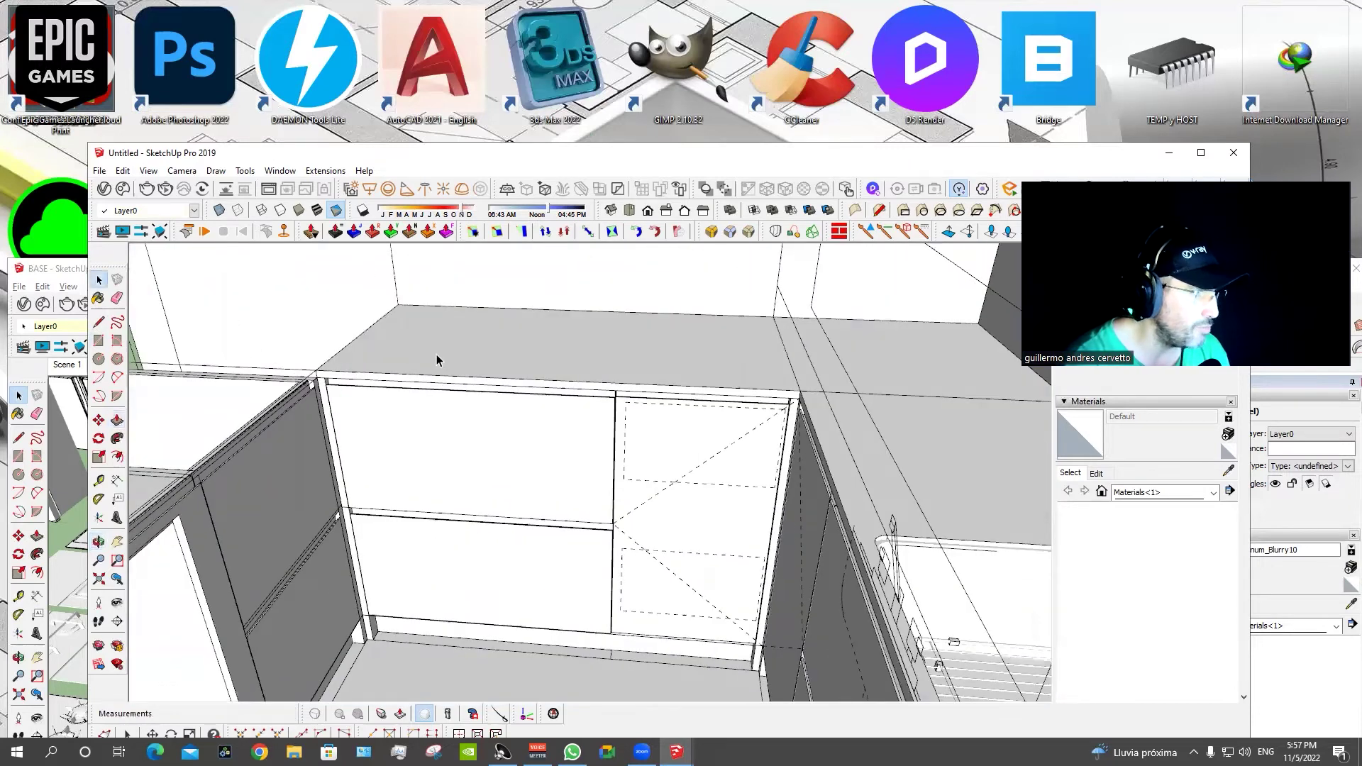
{"action": "left_click", "coordinate": [437, 361]}
{"action": "mouse_move", "coordinate": [439, 360]}
{"action": "middle_mouse_down"}
{"action": "mouse_move", "coordinate": [395, 307]}
{"action": "mouse_move", "coordinate": [785, 371]}
{"action": "mouse_move", "coordinate": [486, 357]}
{"action": "mouse_move", "coordinate": [502, 387]}
{"action": "mouse_move", "coordinate": [557, 356]}
{"action": "mouse_move", "coordinate": [395, 481]}
{"action": "middle_mouse_up"}
Draw a 62 × 100 cm rectangle on the island and give it 2 cm thickness.
{"action": "key", "text": "d"}
{"action": "left_click", "coordinate": [478, 356]}
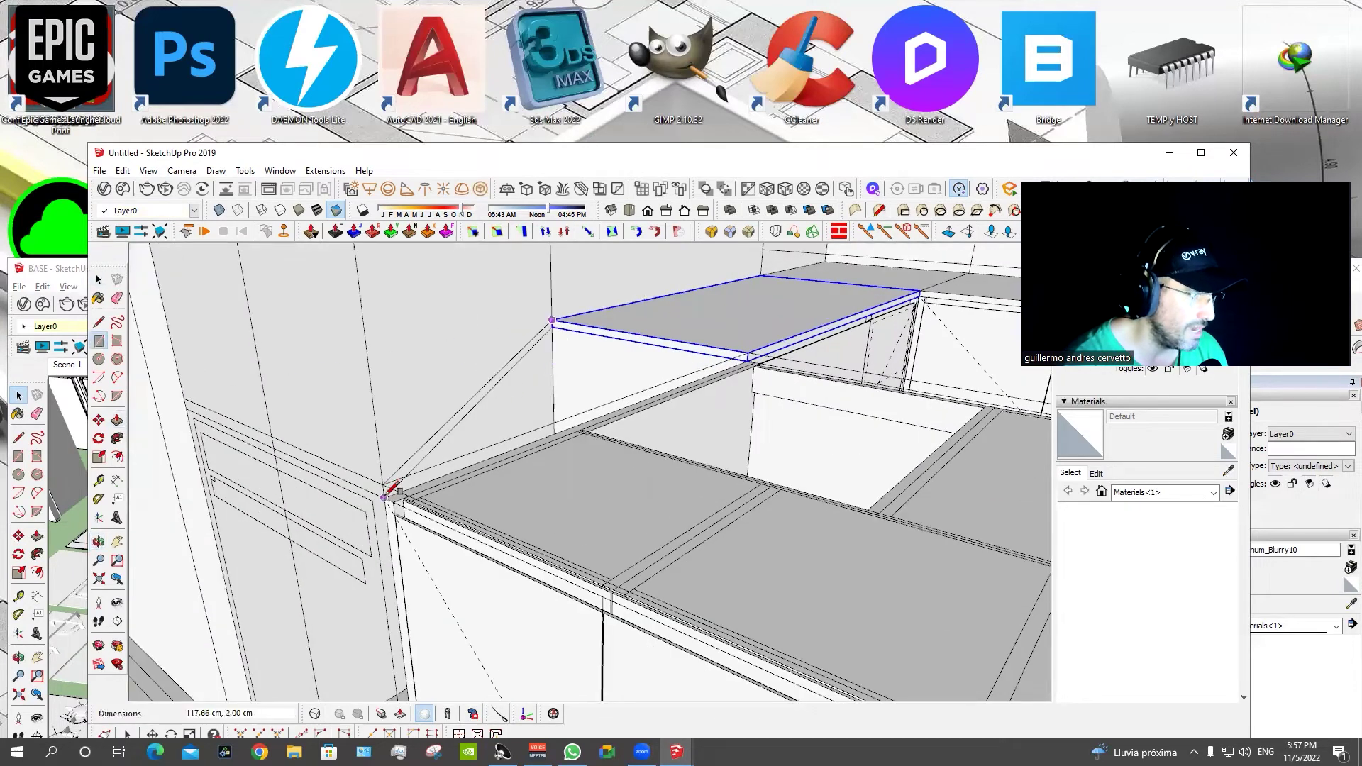
{"action": "type", "text": "62,100"}
{"action": "key", "text": "Return"}
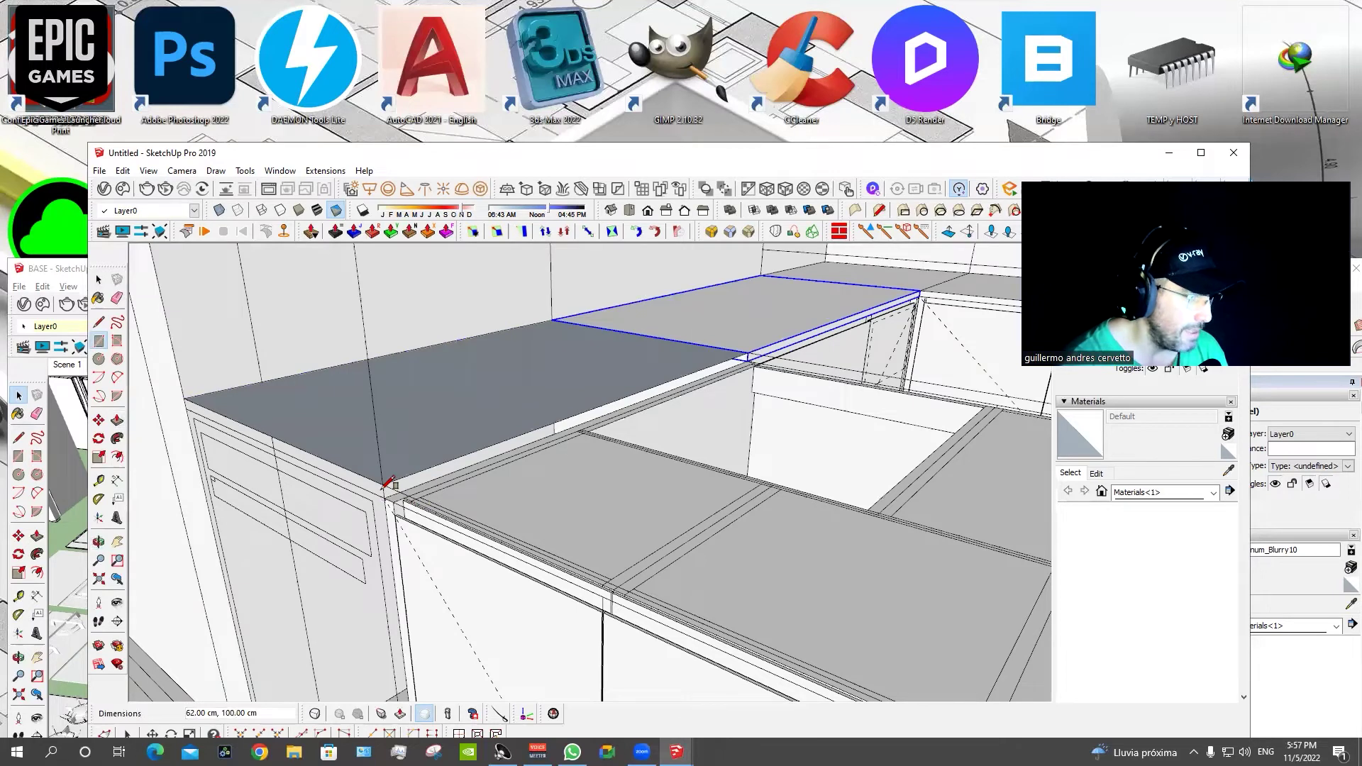
{"action": "key", "text": "p"}
{"action": "double_click", "coordinate": [441, 435]}
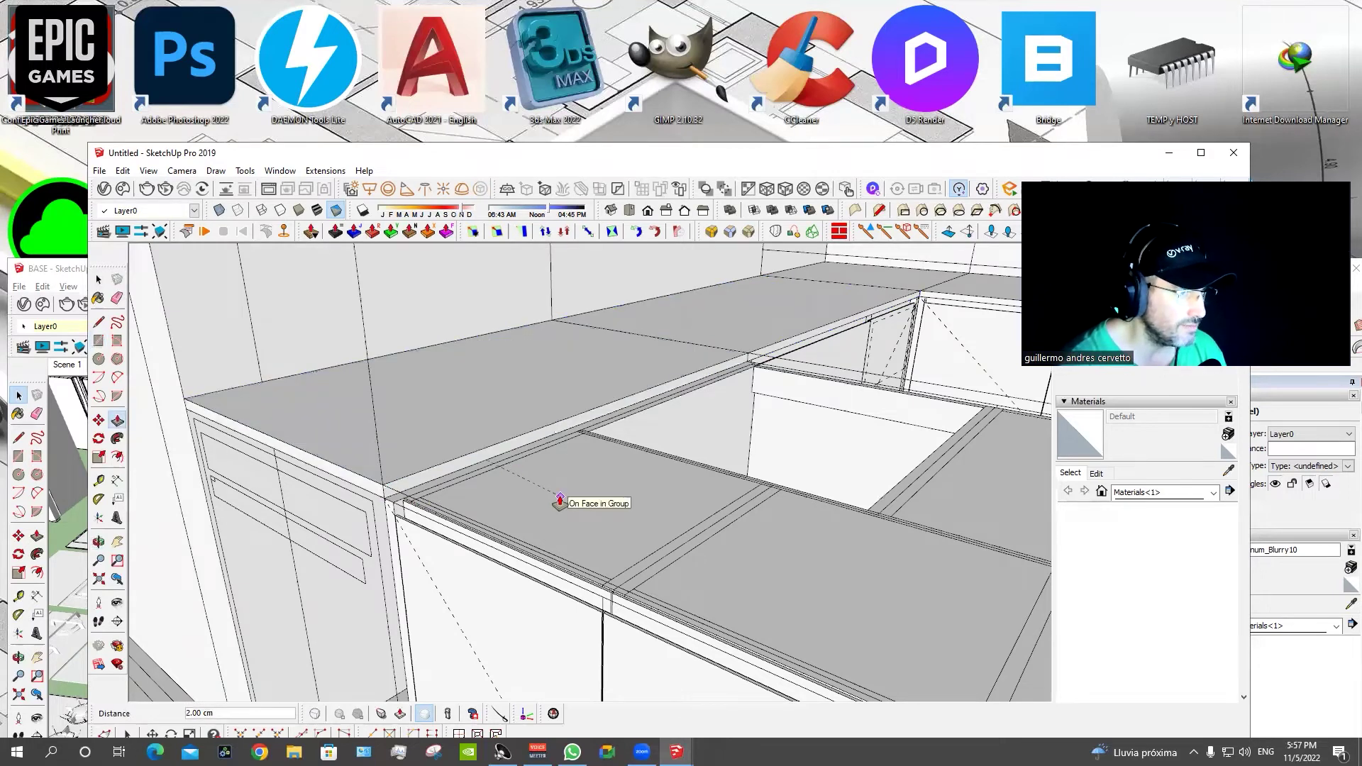
{"action": "key", "text": "space"}
Extend the island countertop slab out to 155 cm and select its top face.
{"action": "key", "text": "p"}
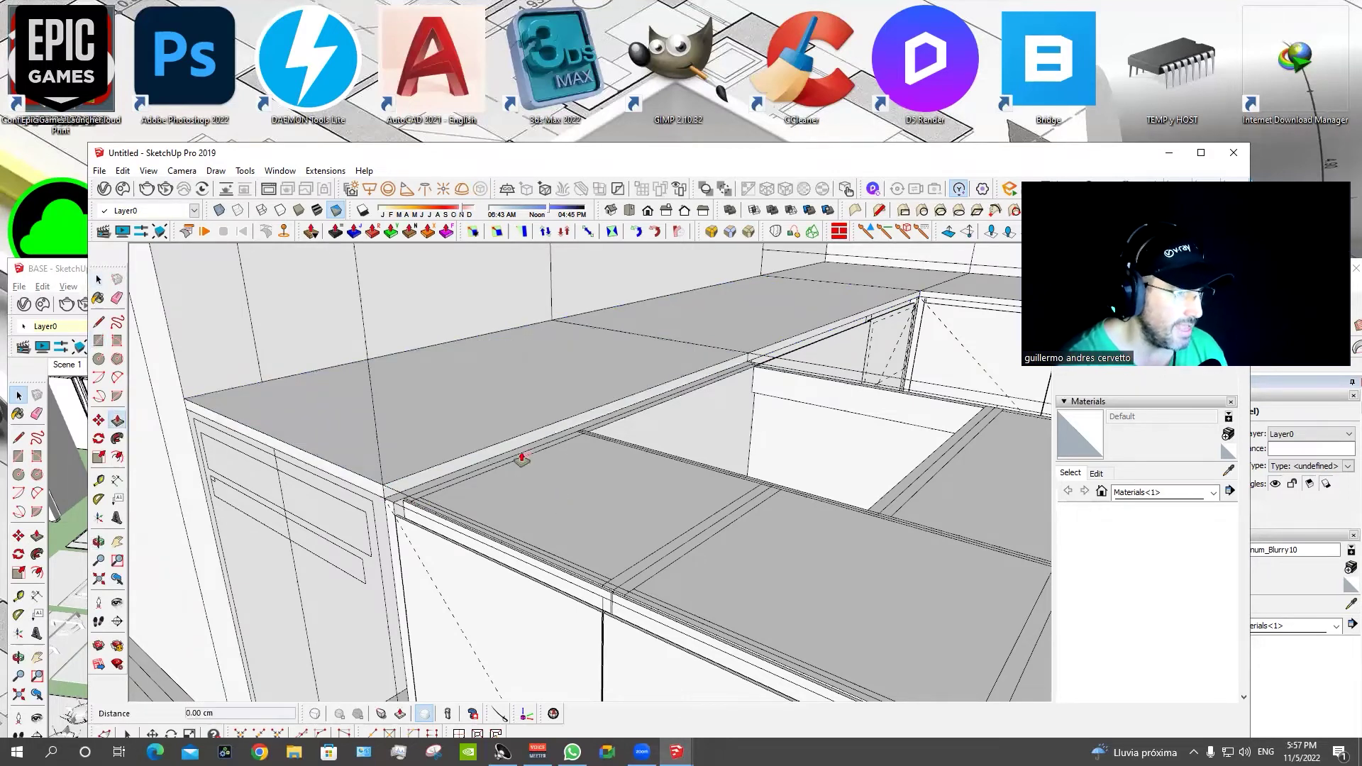
{"action": "scroll", "coordinate": [515, 449], "scroll_direction": "down", "scroll_amount": 3}
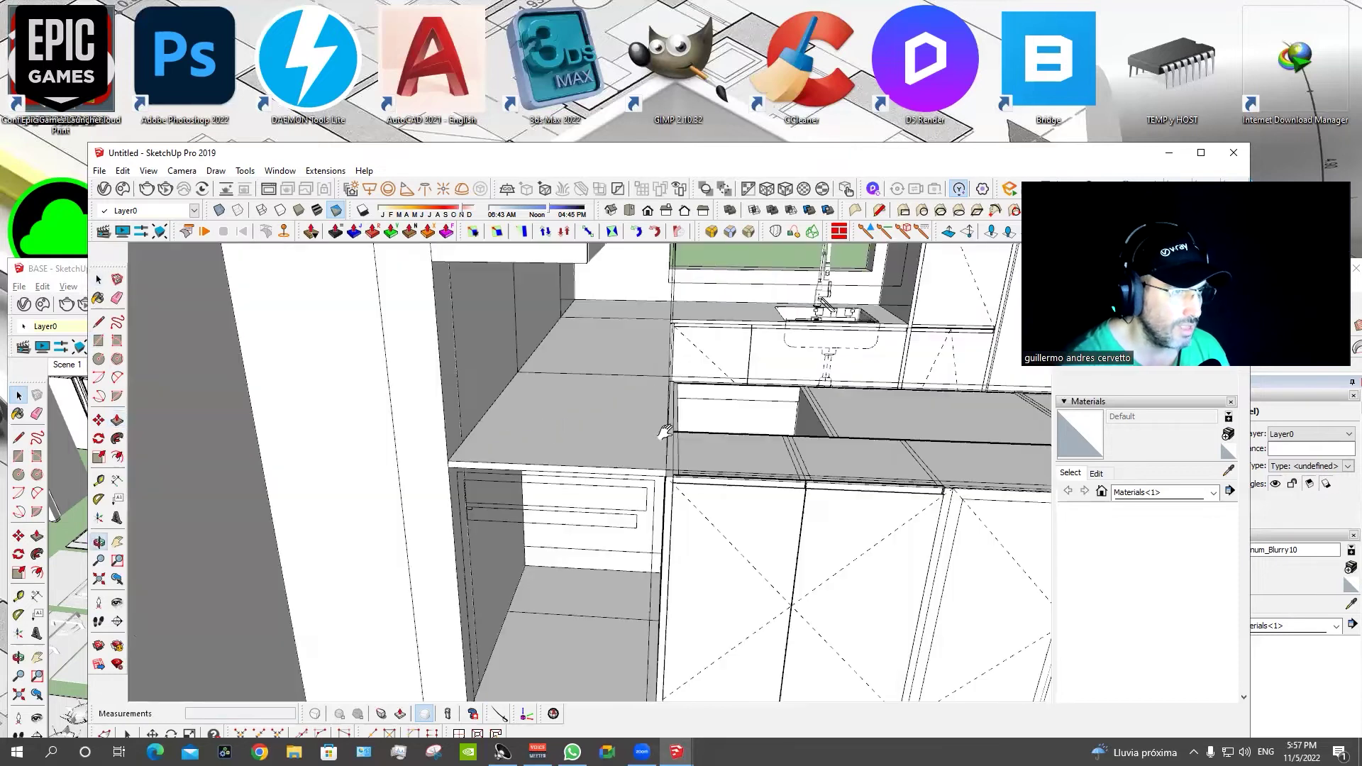
{"action": "middle_click_drag", "start_coordinate": [508, 447], "coordinate": [611, 509]}
{"action": "left_click", "coordinate": [611, 508]}
{"action": "key", "text": "space"}
{"action": "double_click", "coordinate": [474, 420]}
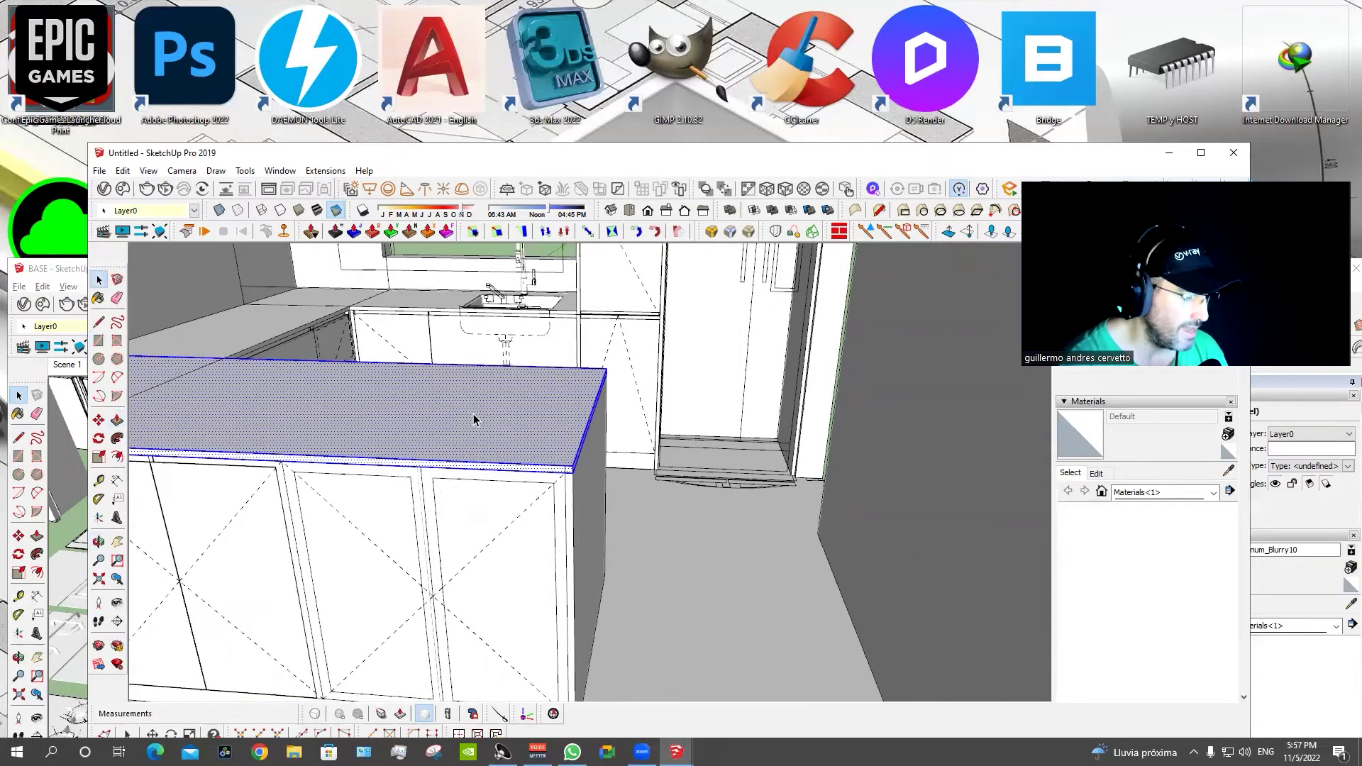
Orbit and zoom around the new countertop toward the cabinet front.
{"action": "scroll", "coordinate": [435, 428], "scroll_direction": "up", "scroll_amount": 2}
{"action": "scroll", "coordinate": [425, 454], "scroll_direction": "up", "scroll_amount": 2}
{"action": "middle_click_drag", "start_coordinate": [419, 480], "coordinate": [385, 455]}
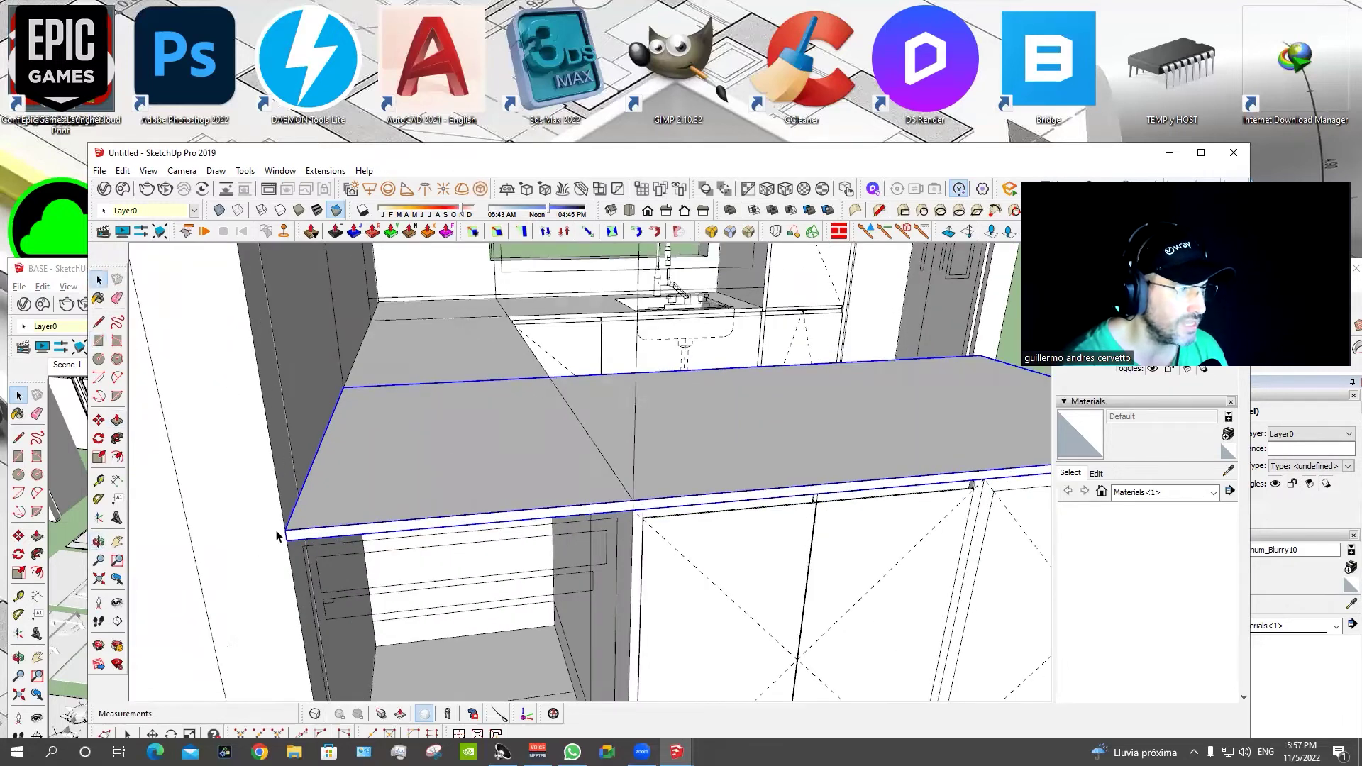
{"action": "scroll", "coordinate": [395, 405], "scroll_direction": "up", "scroll_amount": 2}
{"action": "scroll", "coordinate": [472, 344], "scroll_direction": "up", "scroll_amount": 3}
{"action": "mouse_move", "coordinate": [472, 344]}
{"action": "middle_mouse_down"}
{"action": "mouse_move", "coordinate": [840, 353]}
{"action": "mouse_move", "coordinate": [614, 440]}
{"action": "mouse_move", "coordinate": [887, 401]}
{"action": "middle_mouse_up"}
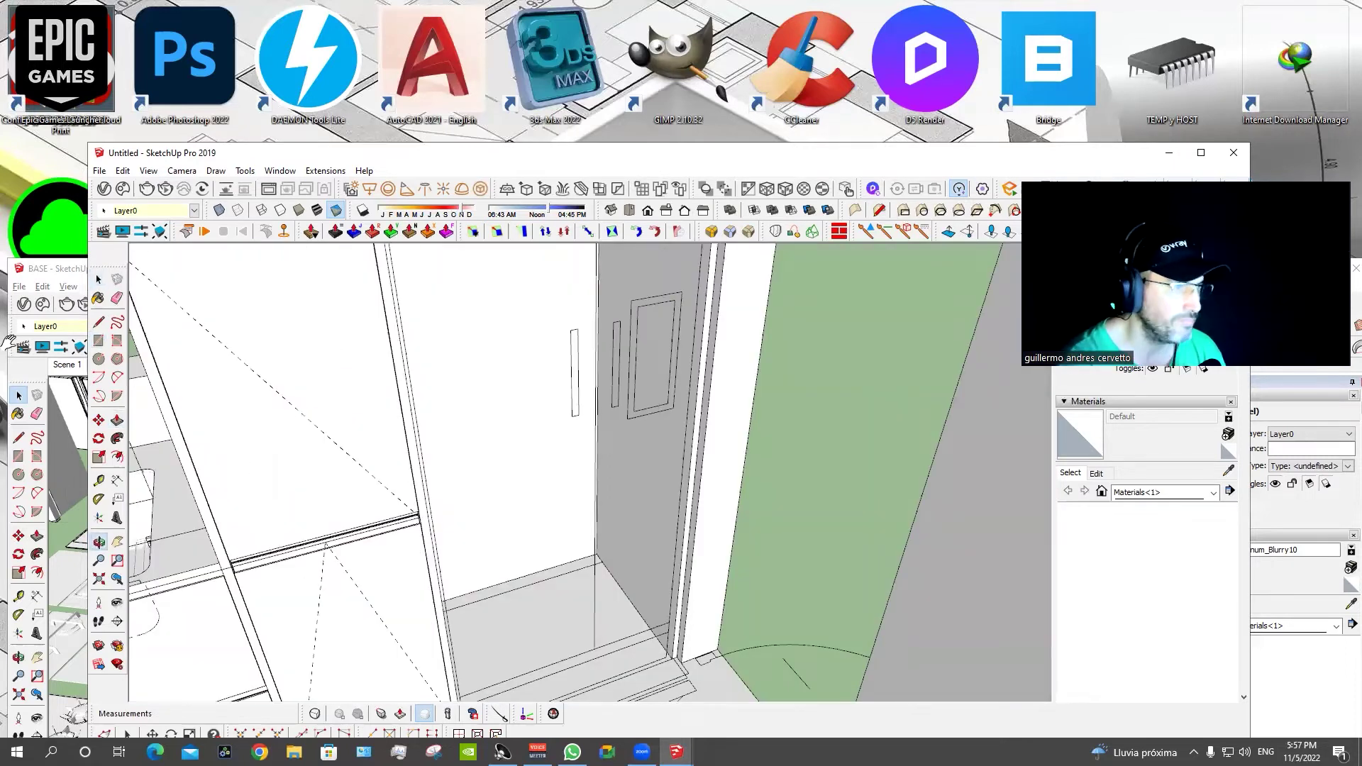
{"action": "scroll", "coordinate": [489, 403], "scroll_direction": "down", "scroll_amount": 2}
{"action": "scroll", "coordinate": [489, 403], "scroll_direction": "down", "scroll_amount": 3}
{"action": "scroll", "coordinate": [490, 403], "scroll_direction": "down", "scroll_amount": 2}
{"action": "scroll", "coordinate": [490, 403], "scroll_direction": "down", "scroll_amount": 1}
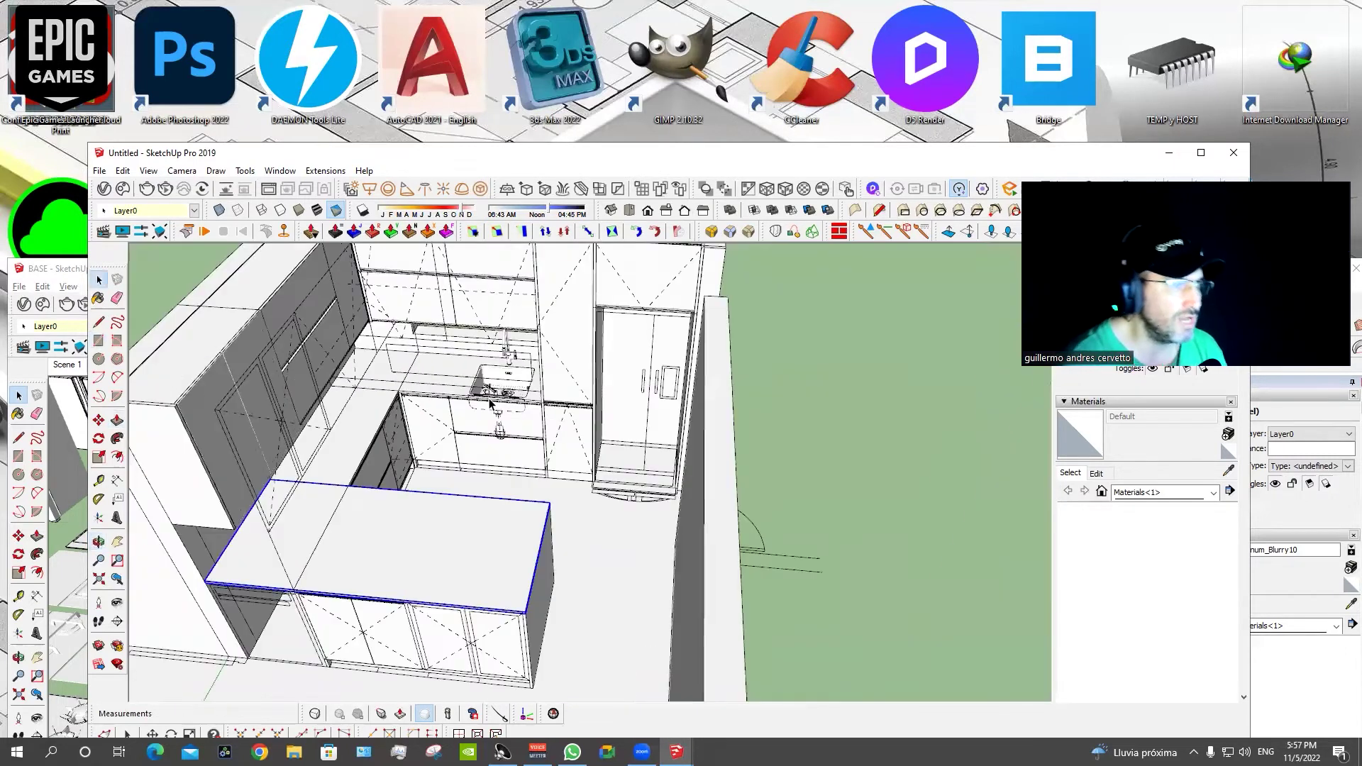
{"action": "scroll", "coordinate": [489, 403], "scroll_direction": "down", "scroll_amount": 3}
{"action": "scroll", "coordinate": [490, 403], "scroll_direction": "down", "scroll_amount": 1}
{"action": "scroll", "coordinate": [490, 403], "scroll_direction": "down", "scroll_amount": 2}
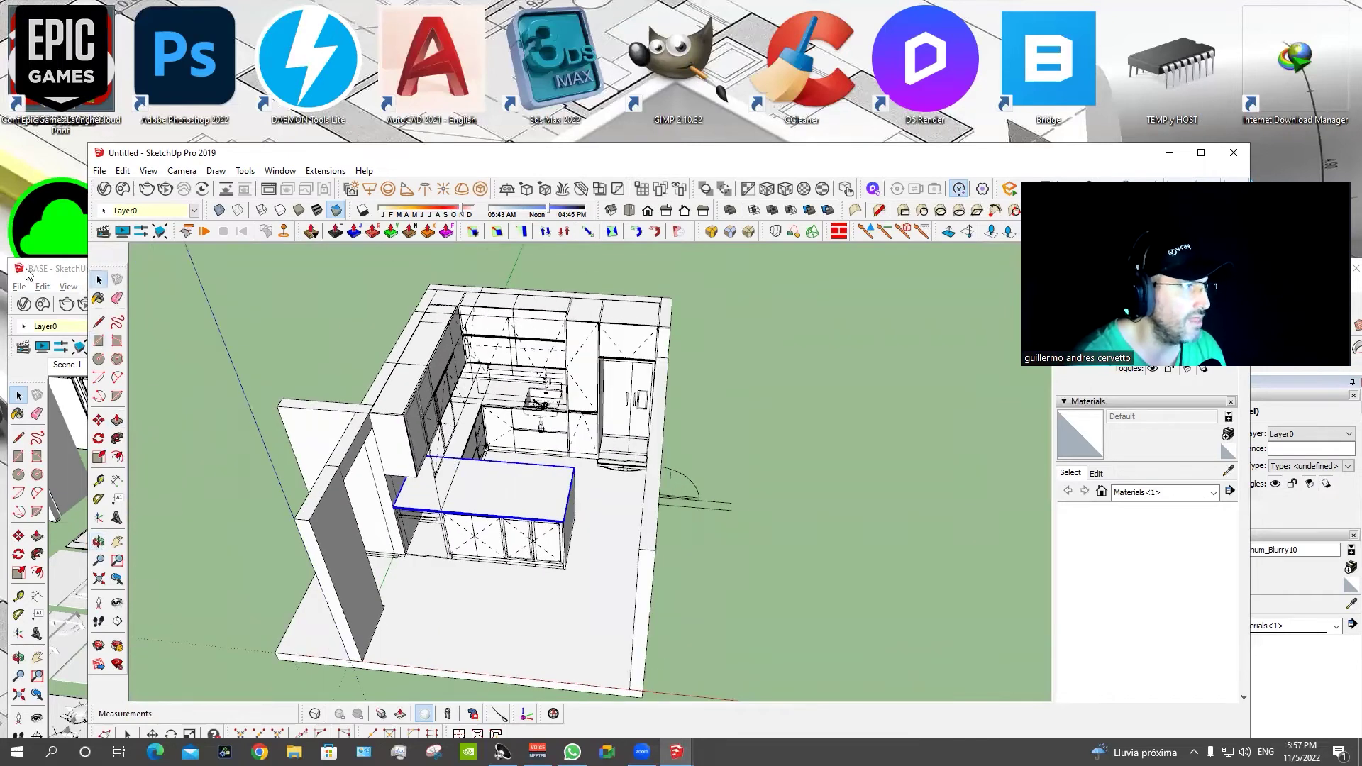
Bring the BASE equipment window forward, shift it, and orbit out to view its refrigerators.
{"action": "left_click", "coordinate": [50, 277]}
{"action": "left_click_drag", "start_coordinate": [57, 277], "coordinate": [147, 144]}
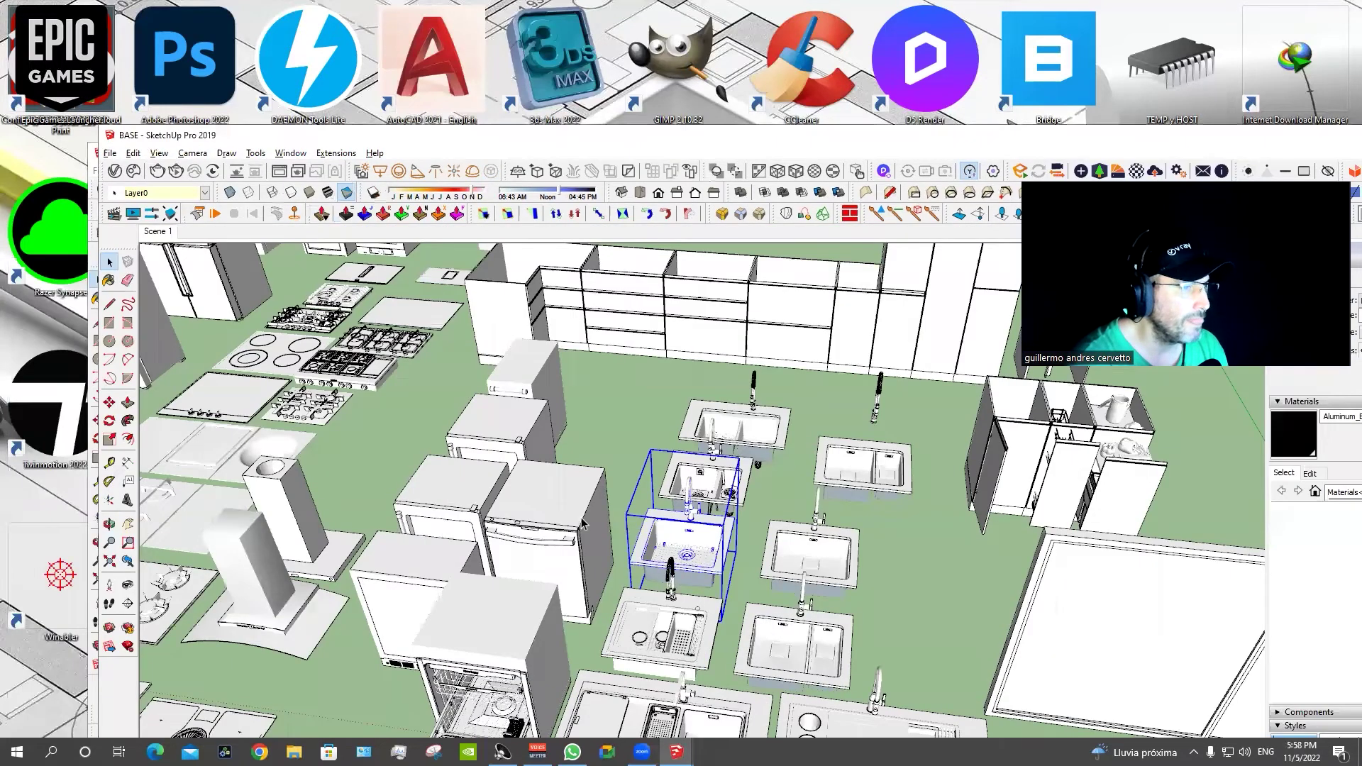
{"action": "middle_click_drag", "start_coordinate": [716, 460], "coordinate": [384, 381]}
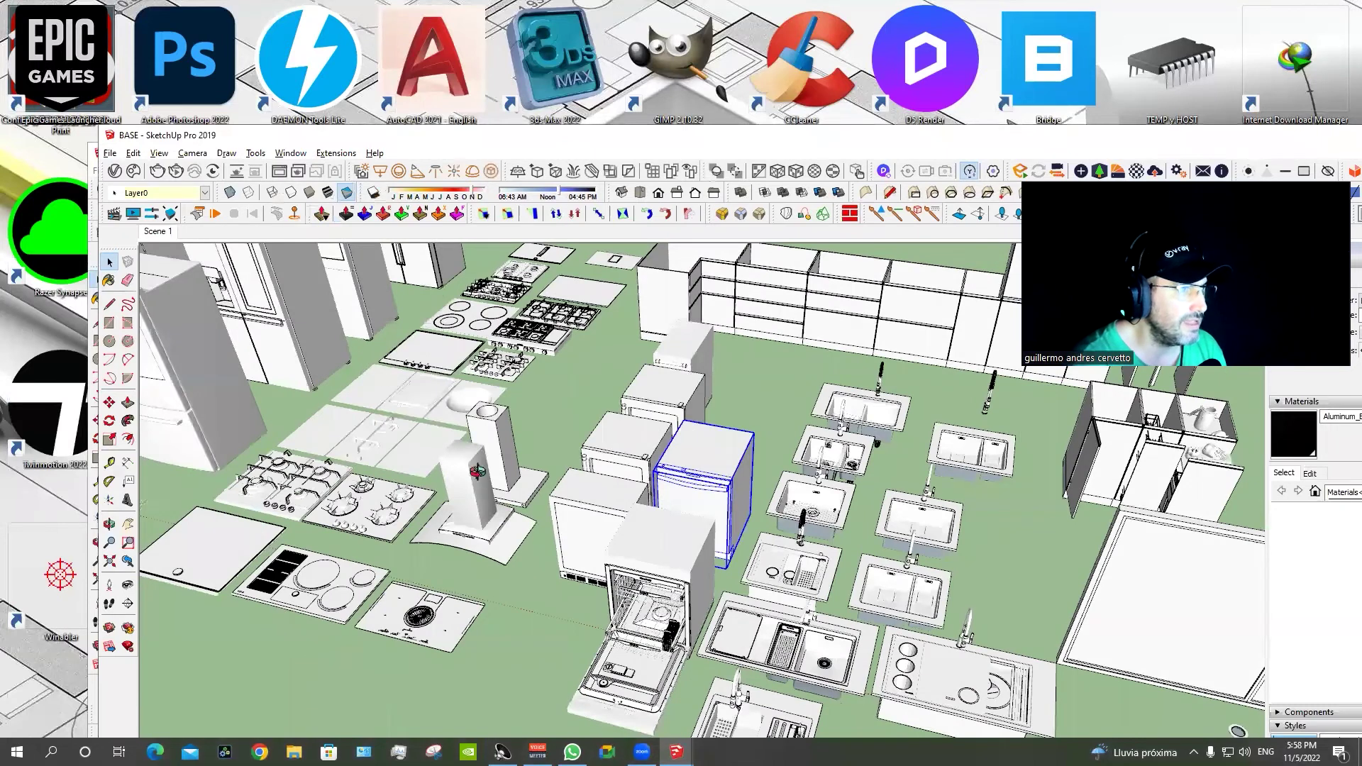
{"action": "middle_click_drag", "start_coordinate": [541, 330], "coordinate": [538, 328]}
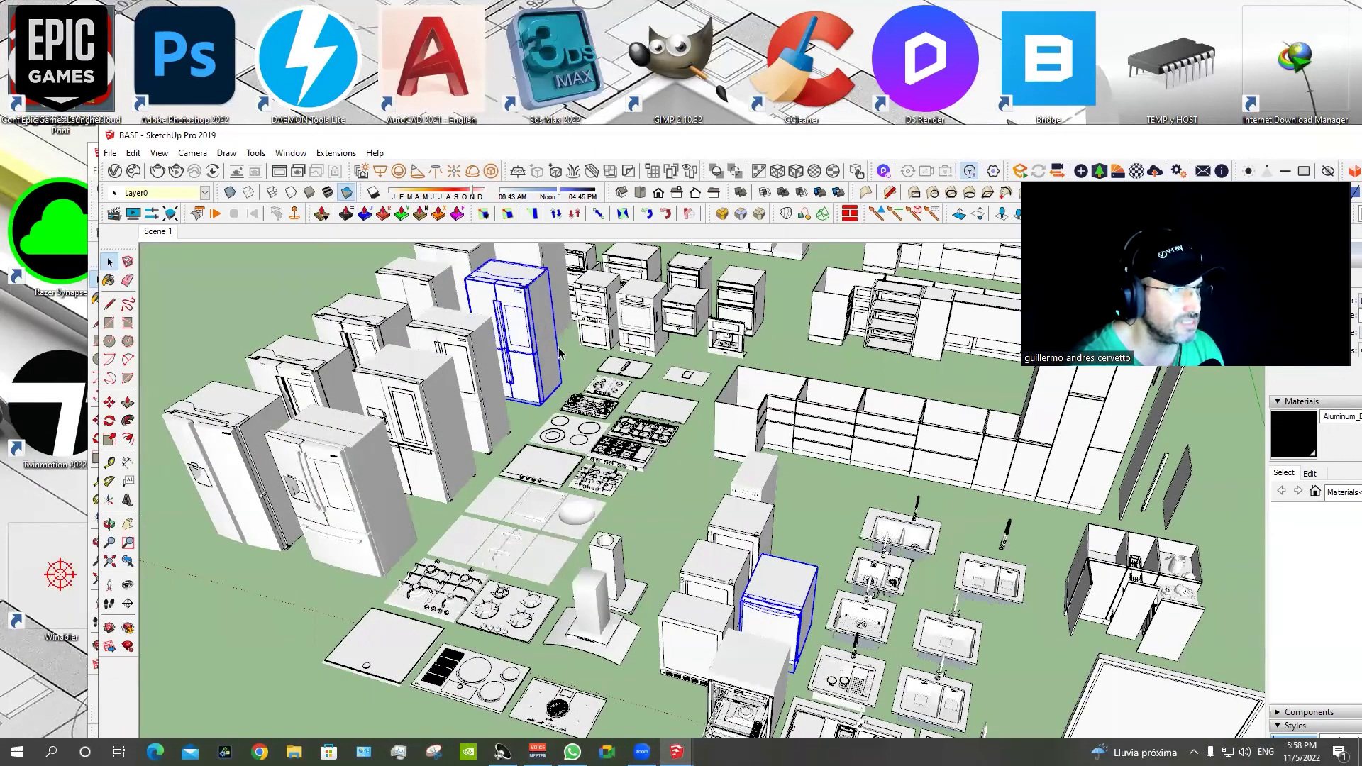
{"action": "left_click_drag", "start_coordinate": [147, 140], "coordinate": [214, 137]}
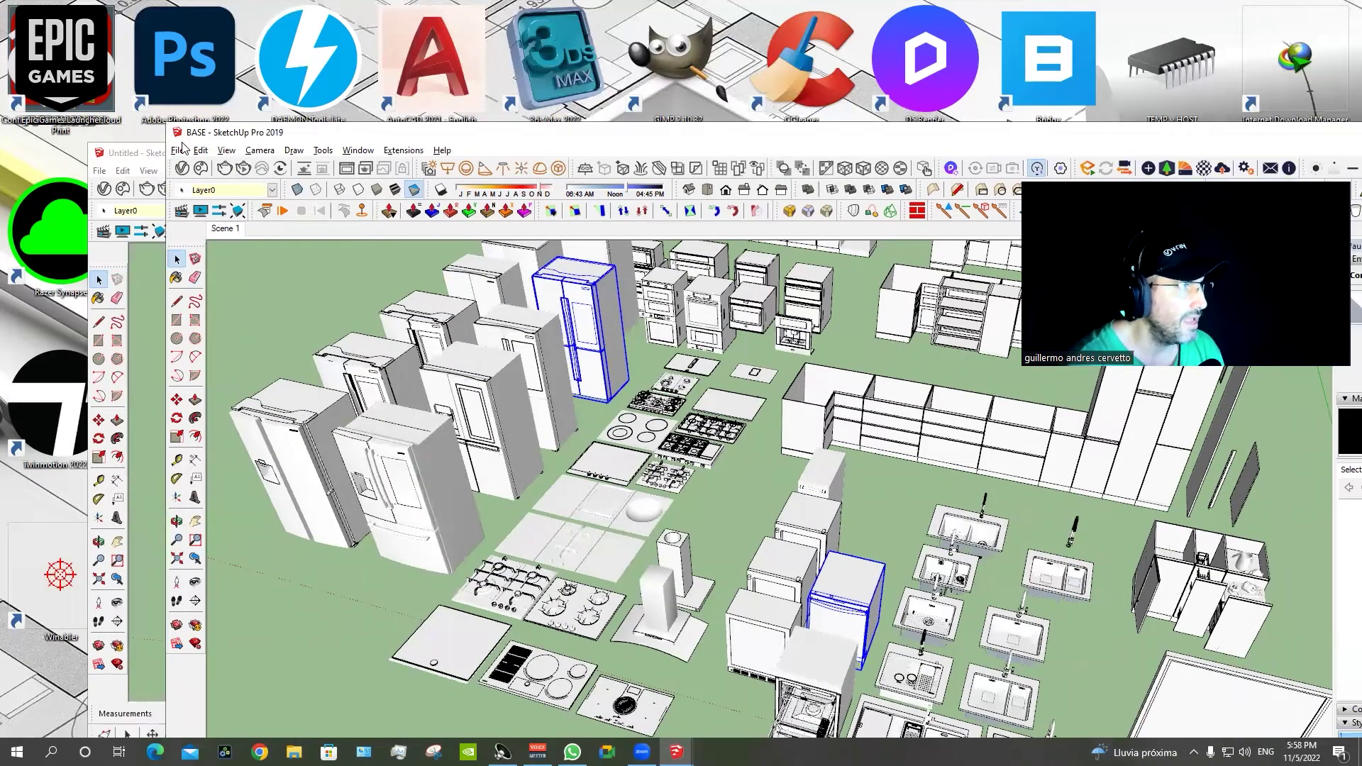
{"action": "key", "text": "alt+Tab"}
Paste the copied appliance beside the room and move it toward the kitchen cabinets.
{"action": "middle_click_drag", "start_coordinate": [866, 469], "coordinate": [751, 445]}
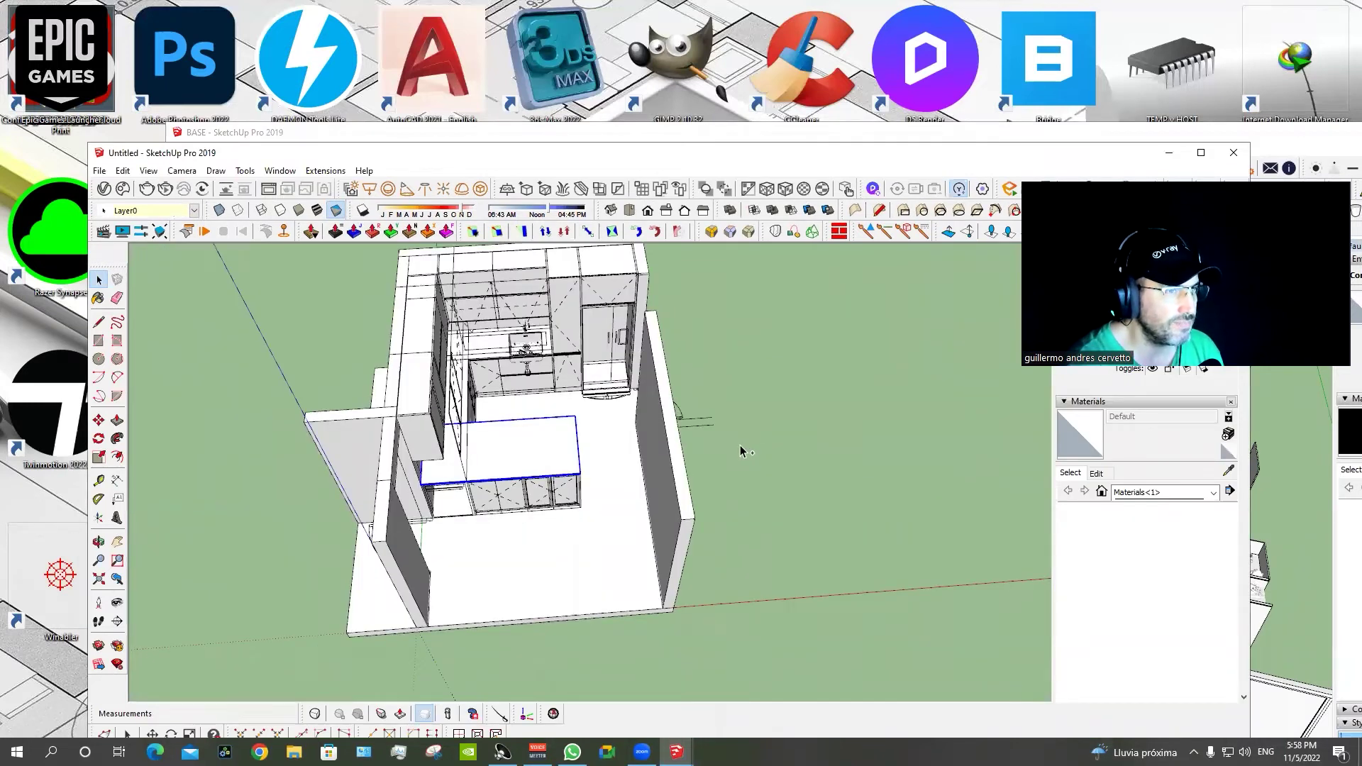
{"action": "key", "text": "ctrl+v"}
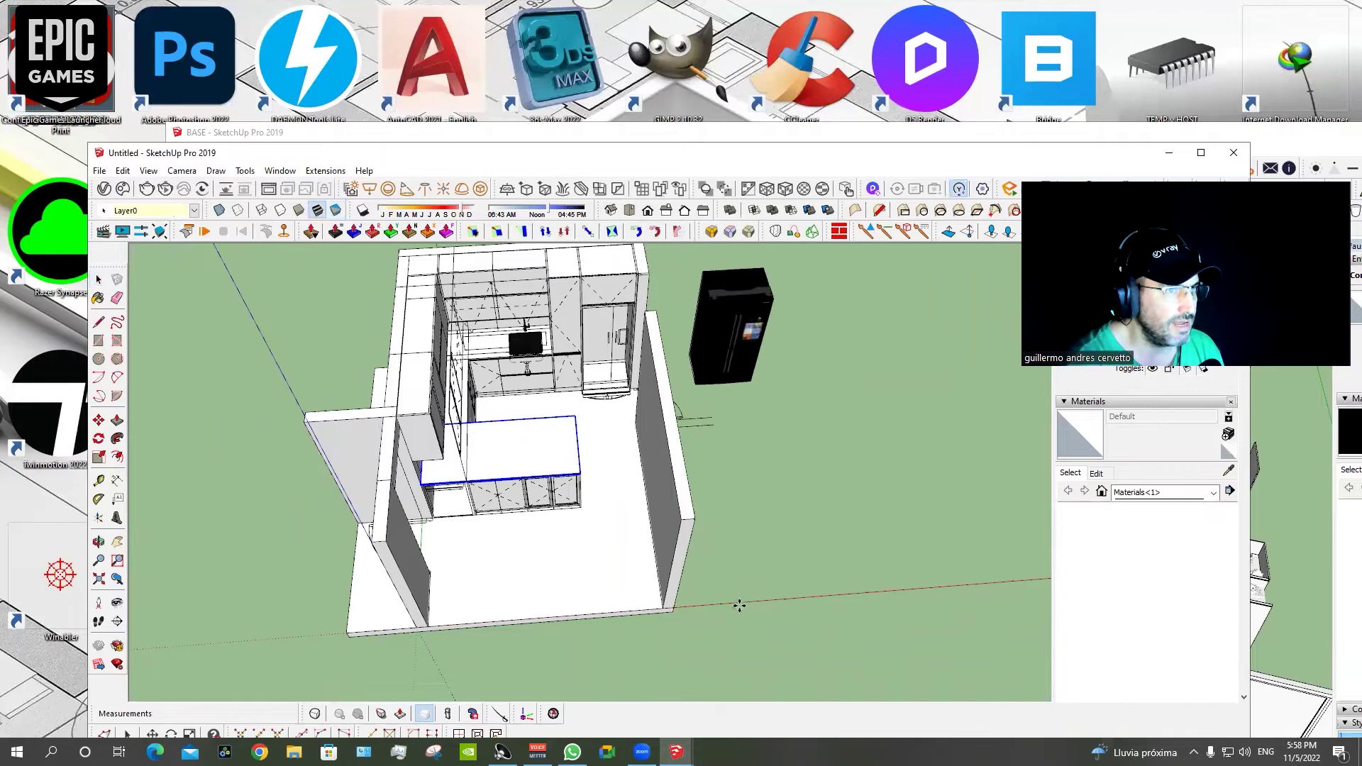
{"action": "left_click", "coordinate": [741, 606]}
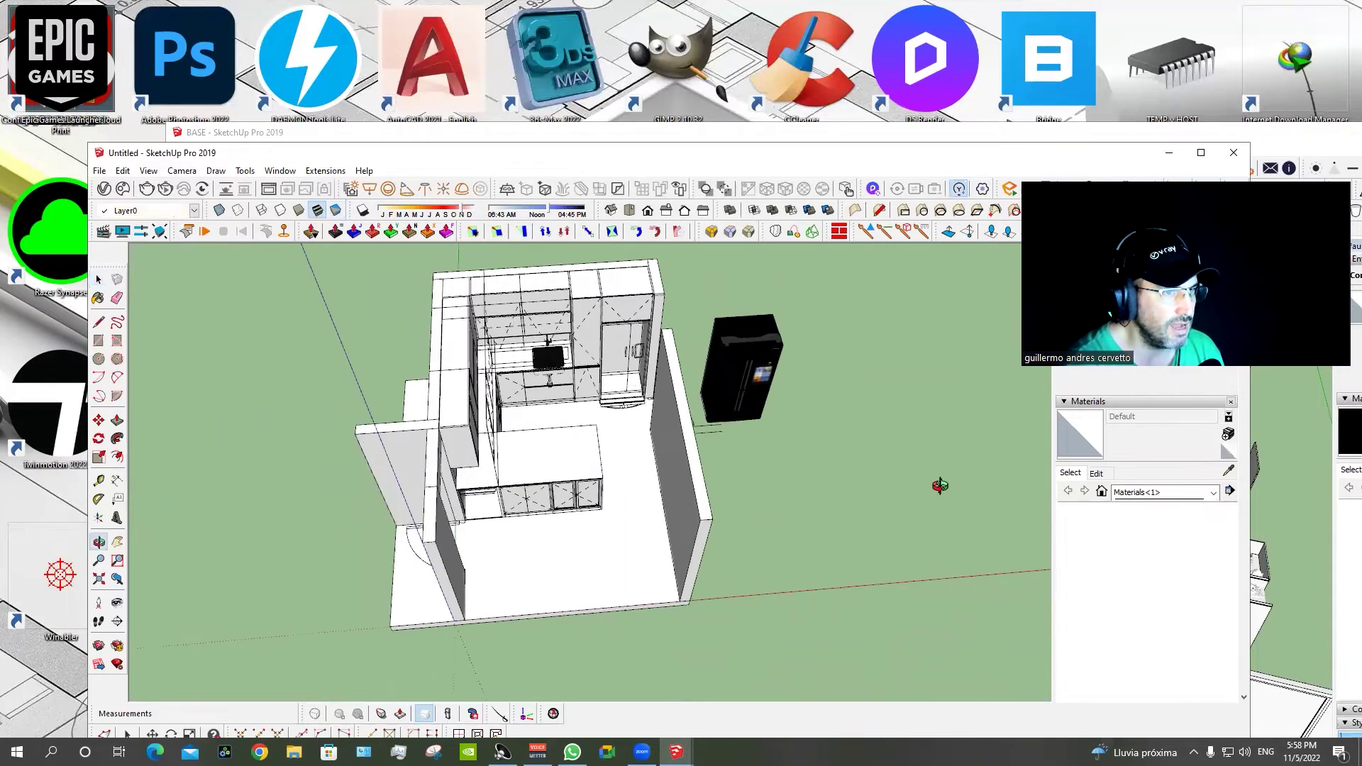
{"action": "middle_click_drag", "start_coordinate": [758, 488], "coordinate": [580, 528]}
{"action": "scroll", "coordinate": [581, 529], "scroll_direction": "down", "scroll_amount": 3}
{"action": "scroll", "coordinate": [580, 528], "scroll_direction": "up", "scroll_amount": 5}
{"action": "key", "text": "m"}
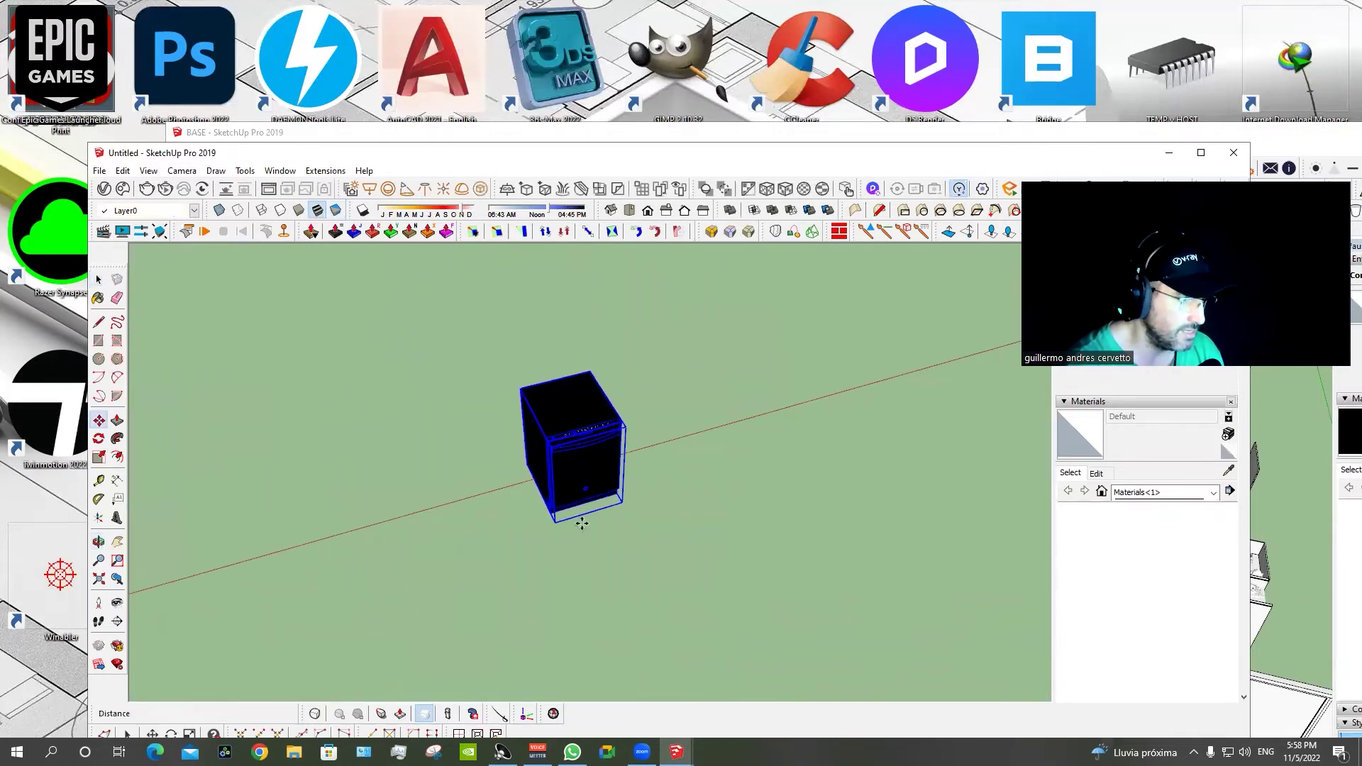
{"action": "left_click", "coordinate": [580, 528]}
{"action": "middle_click_drag", "start_coordinate": [383, 557], "coordinate": [250, 490]}
Flip the dishwasher along its width next to the base cabinets.
{"action": "scroll", "coordinate": [249, 490], "scroll_direction": "up", "scroll_amount": 1}
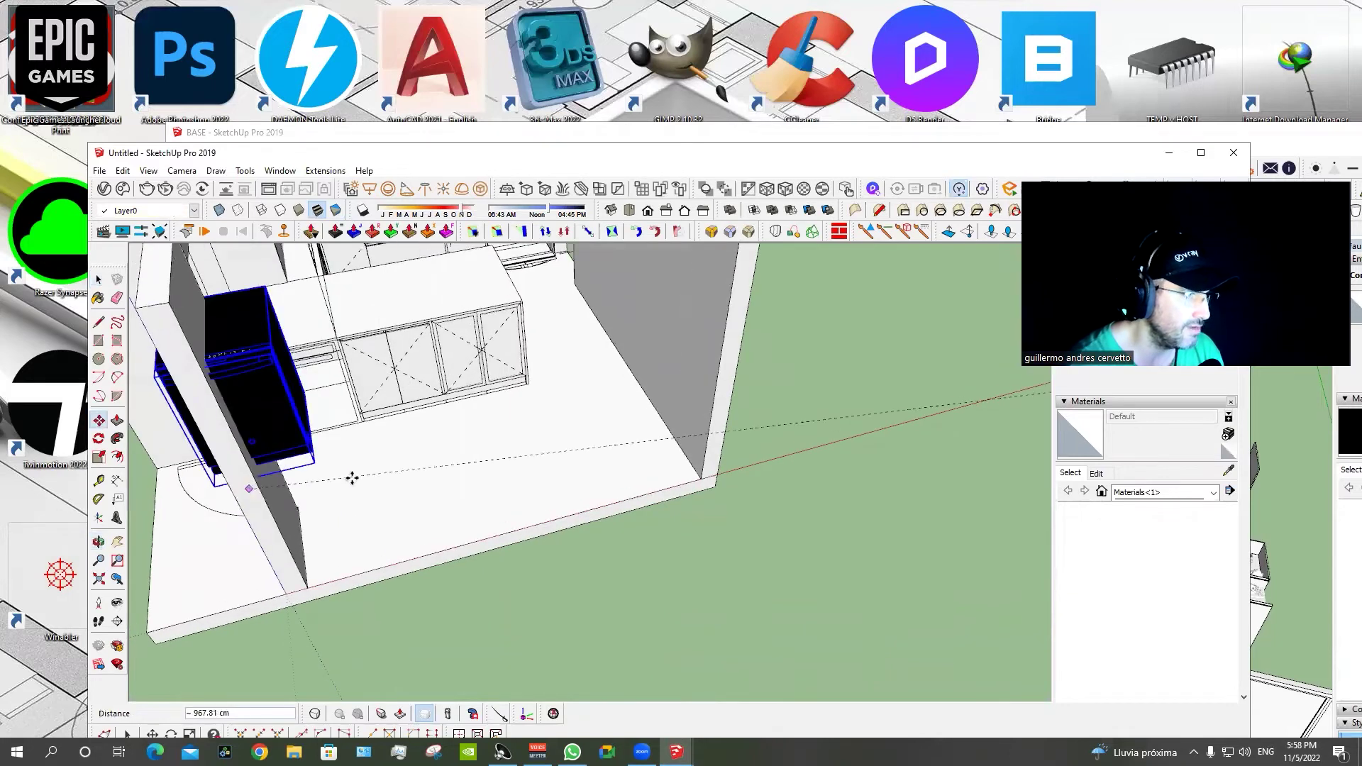
{"action": "scroll", "coordinate": [332, 359], "scroll_direction": "up", "scroll_amount": 2}
{"action": "scroll", "coordinate": [487, 405], "scroll_direction": "up", "scroll_amount": 2}
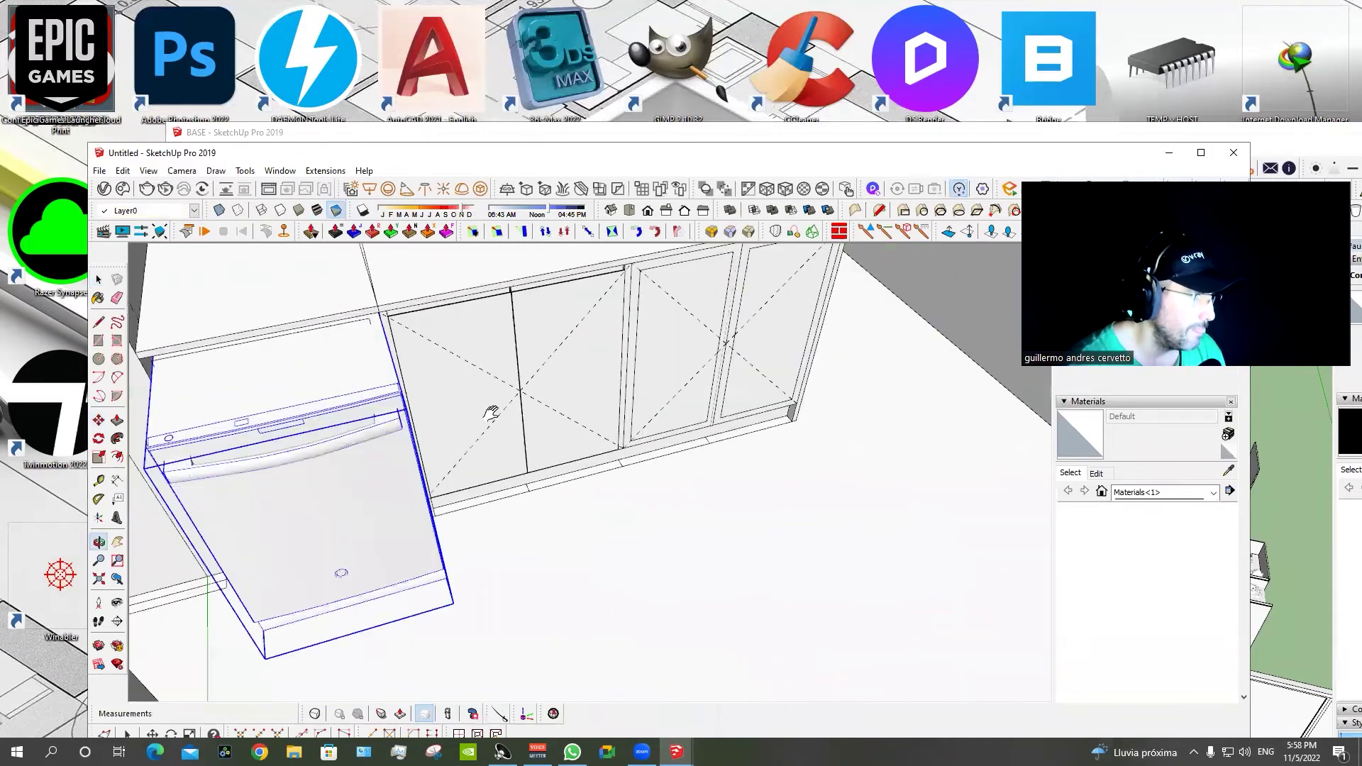
{"action": "scroll", "coordinate": [441, 417], "scroll_direction": "up", "scroll_amount": 1}
{"action": "mouse_move", "coordinate": [441, 417]}
{"action": "middle_mouse_down"}
{"action": "mouse_move", "coordinate": [512, 420]}
{"action": "mouse_move", "coordinate": [523, 267]}
{"action": "mouse_move", "coordinate": [477, 350]}
{"action": "mouse_move", "coordinate": [395, 320]}
{"action": "mouse_move", "coordinate": [536, 423]}
{"action": "middle_mouse_up"}
{"action": "left_click", "coordinate": [532, 420]}
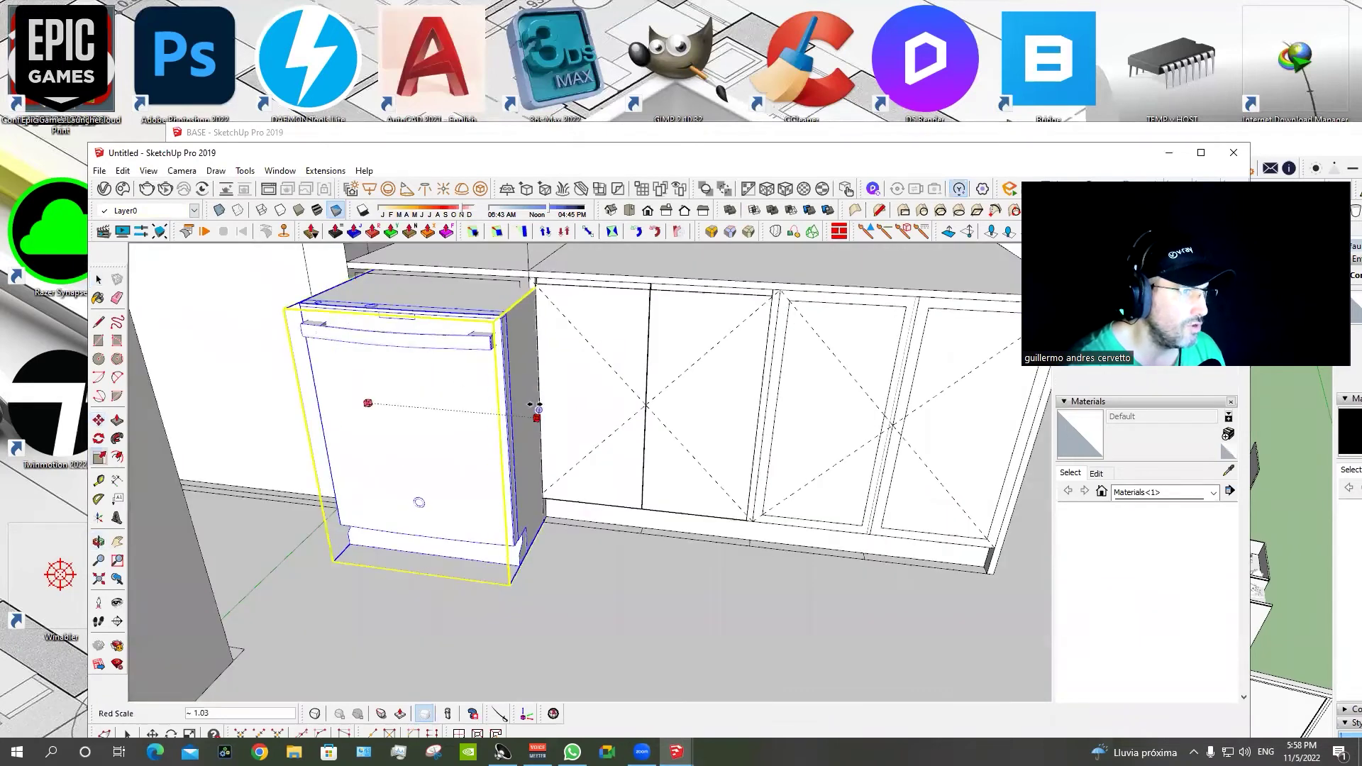
{"action": "left_click", "coordinate": [528, 280]}
Stretch the dishwasher's height with the top-centre Scale grip.
{"action": "middle_click_drag", "start_coordinate": [529, 281], "coordinate": [486, 298]}
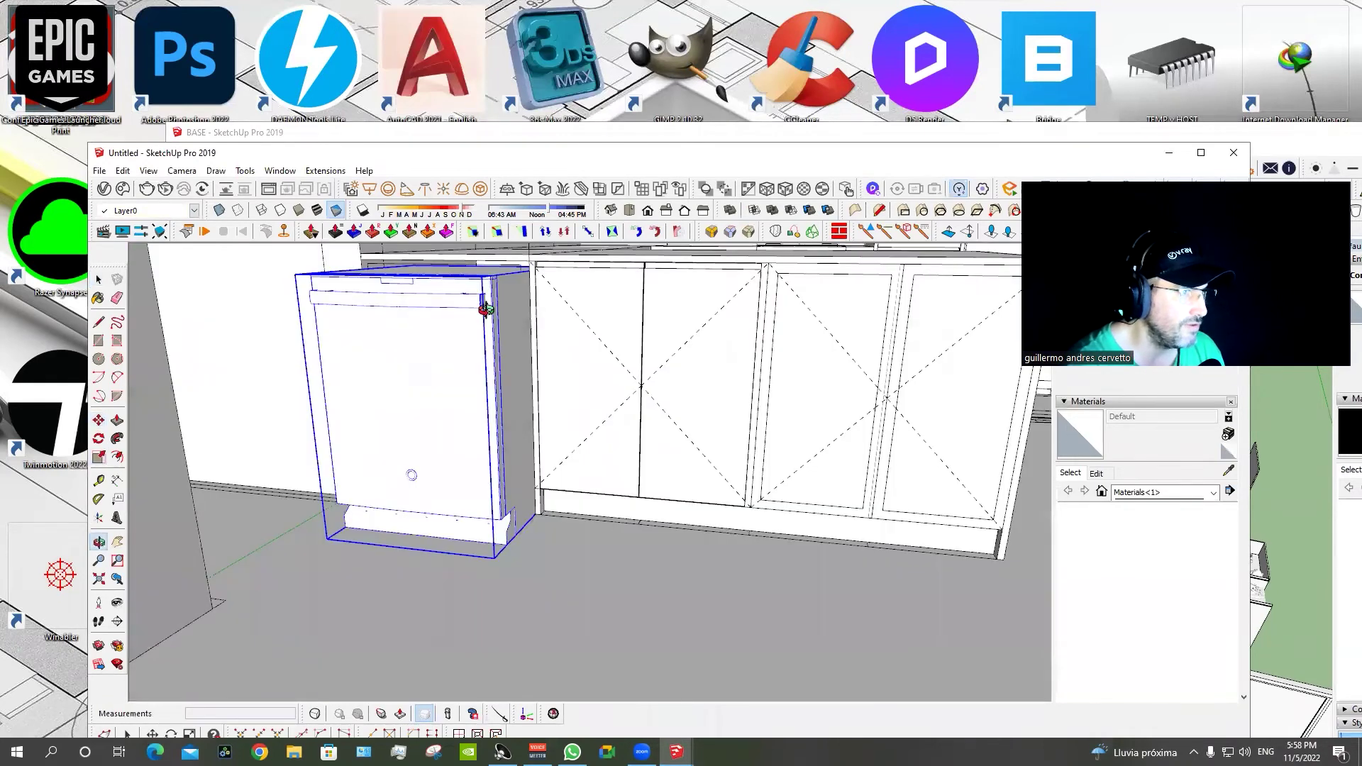
{"action": "left_click", "coordinate": [441, 272]}
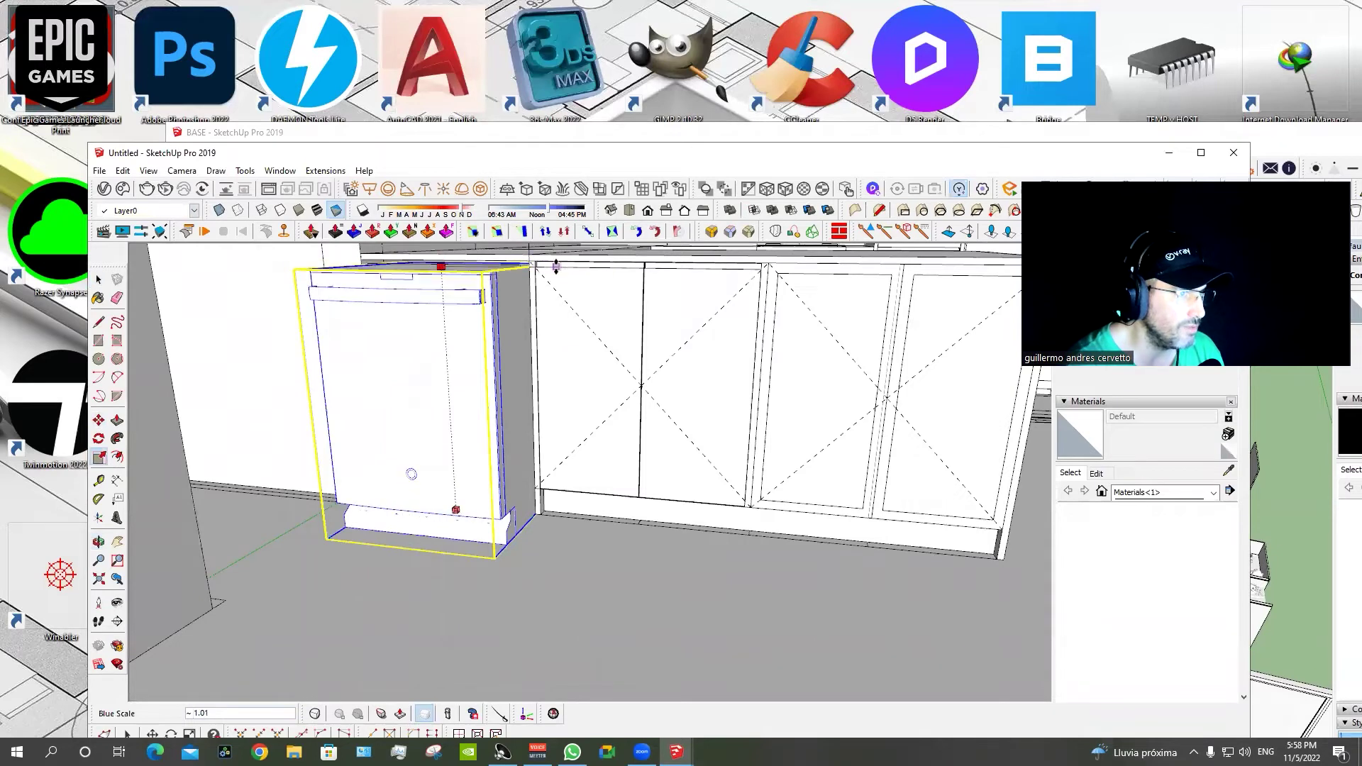
{"action": "middle_click_drag", "start_coordinate": [537, 347], "coordinate": [402, 564]}
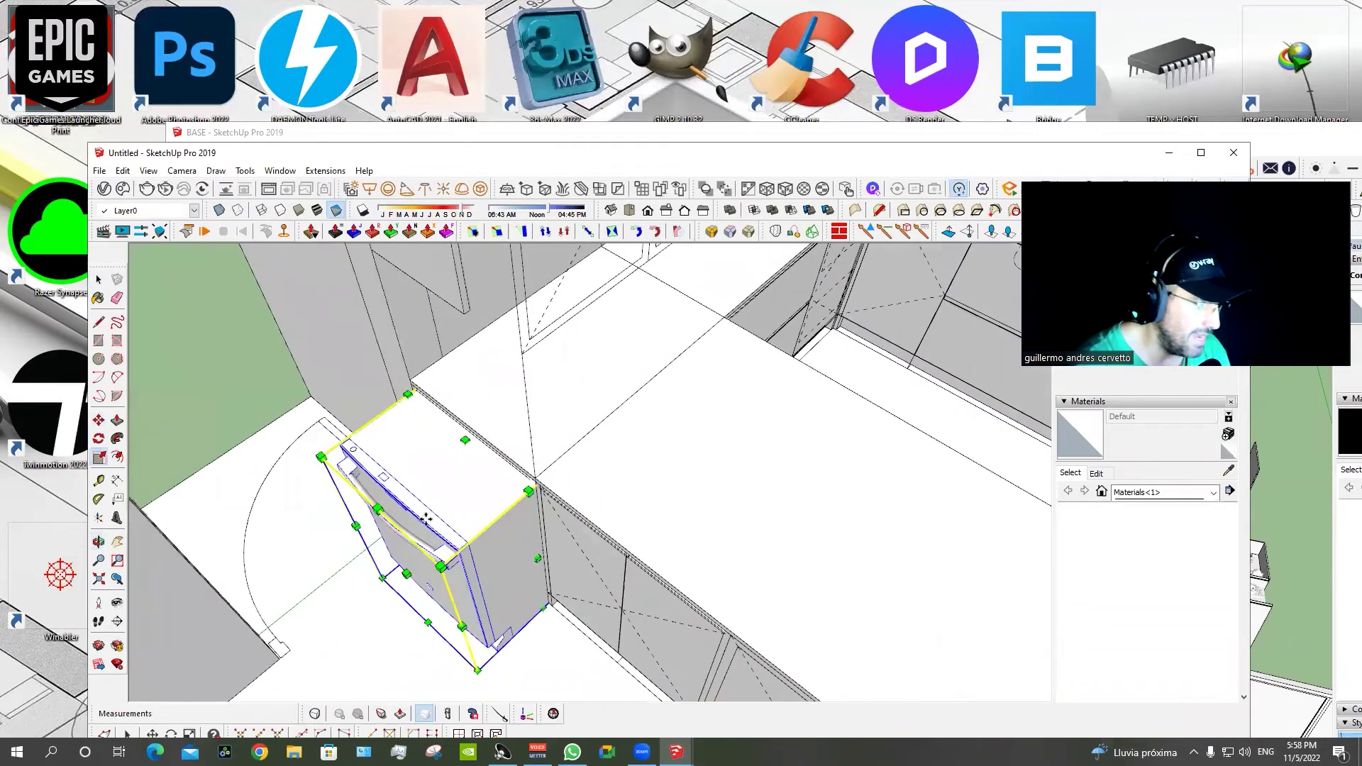
{"action": "key", "text": "m"}
{"action": "mouse_move", "coordinate": [460, 426]}
{"action": "middle_mouse_down"}
{"action": "mouse_move", "coordinate": [552, 391]}
{"action": "mouse_move", "coordinate": [374, 569]}
{"action": "mouse_move", "coordinate": [645, 387]}
{"action": "mouse_move", "coordinate": [585, 443]}
{"action": "mouse_move", "coordinate": [360, 393]}
{"action": "middle_mouse_up"}
{"action": "scroll", "coordinate": [374, 569], "scroll_direction": "down", "scroll_amount": 5}
{"action": "scroll", "coordinate": [646, 387], "scroll_direction": "up", "scroll_amount": 5}
{"action": "key", "text": "space"}
Delete the double-door fridge, bring the appliance library model forward, and open File Explorer.
{"action": "left_click", "coordinate": [585, 444]}
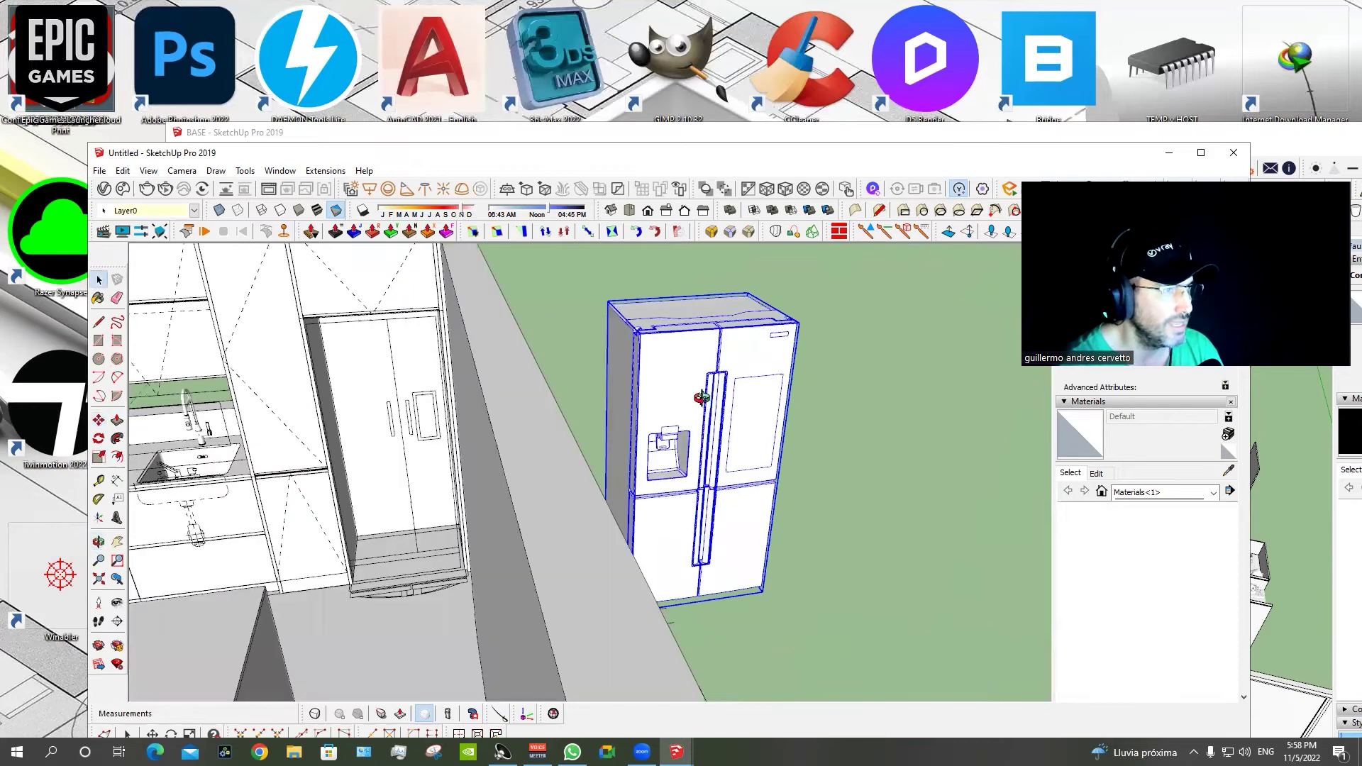
{"action": "key", "text": "Delete"}
{"action": "mouse_move", "coordinate": [305, 454]}
{"action": "middle_mouse_down"}
{"action": "mouse_move", "coordinate": [398, 426]}
{"action": "mouse_move", "coordinate": [482, 485]}
{"action": "mouse_move", "coordinate": [435, 313]}
{"action": "middle_mouse_up"}
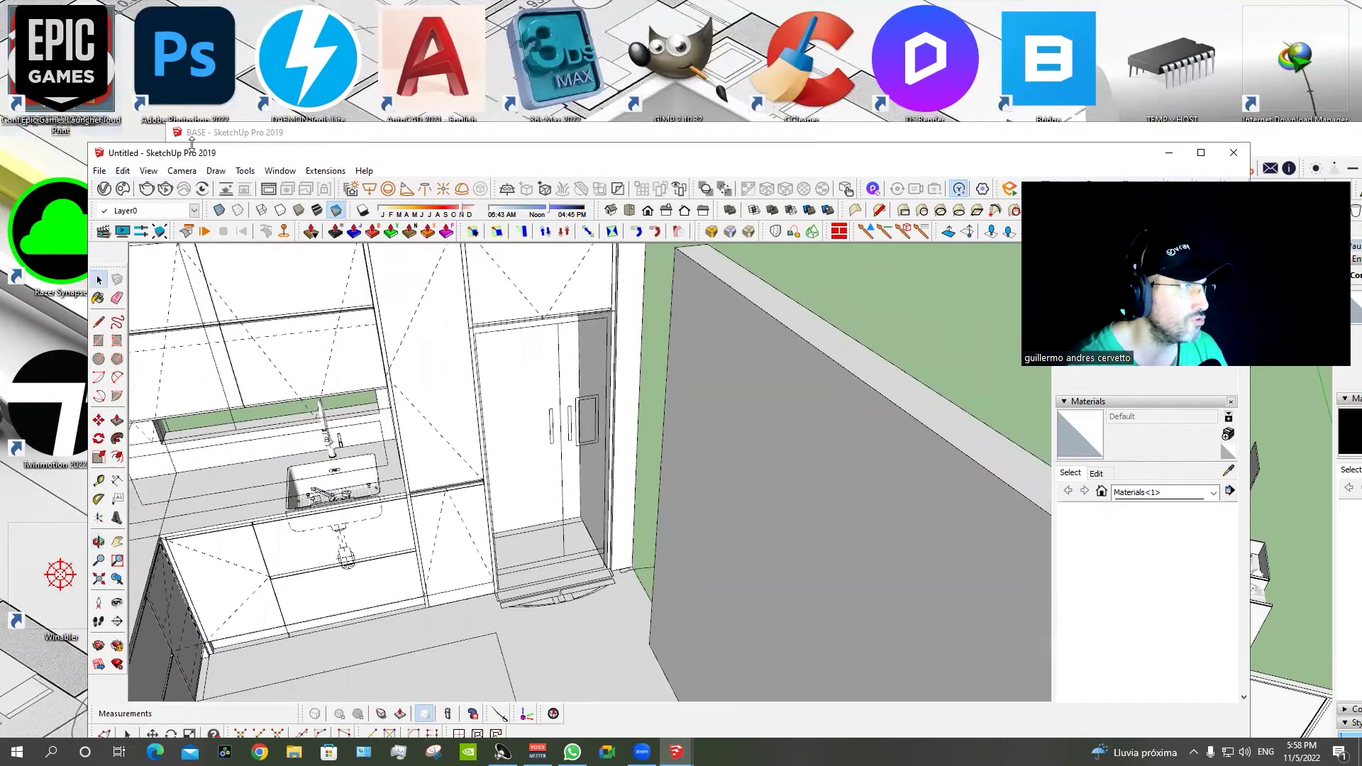
{"action": "left_click", "coordinate": [635, 137]}
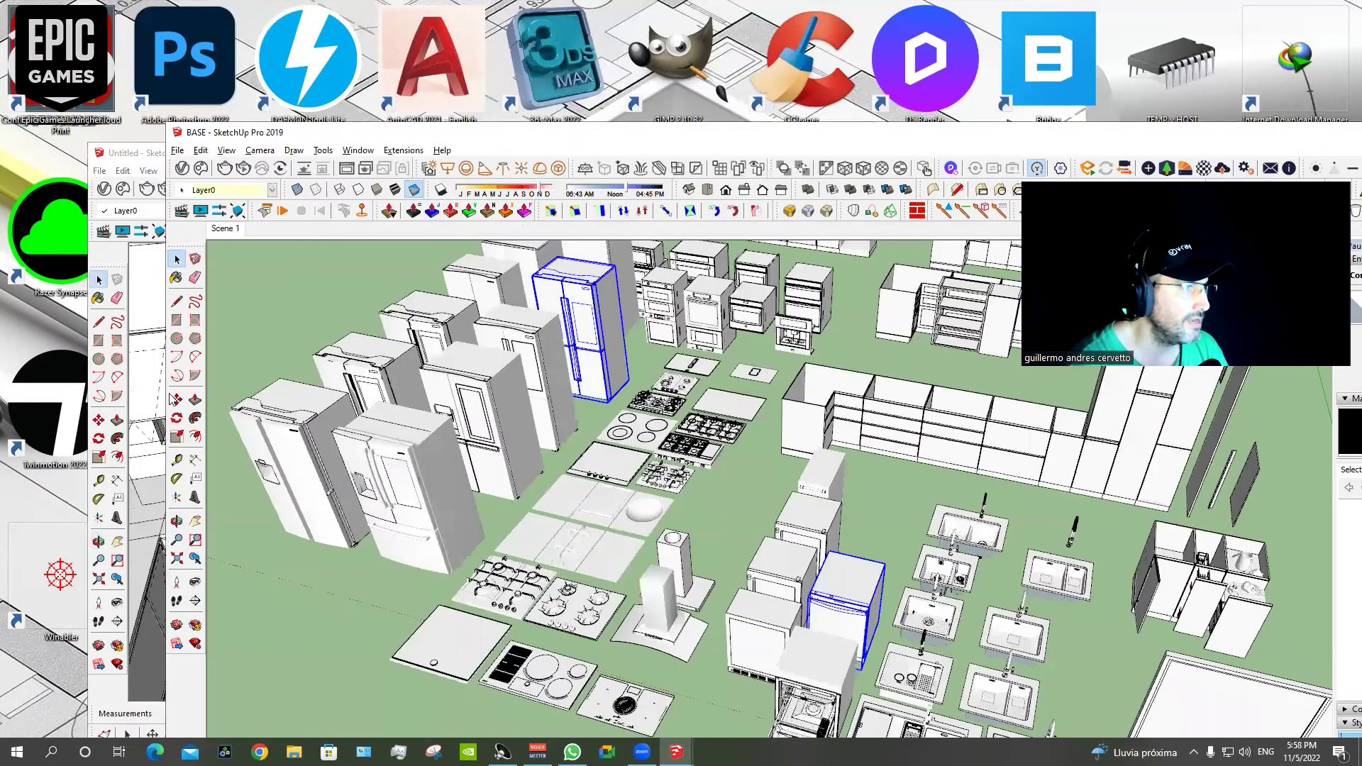
{"action": "left_click", "coordinate": [294, 752]}
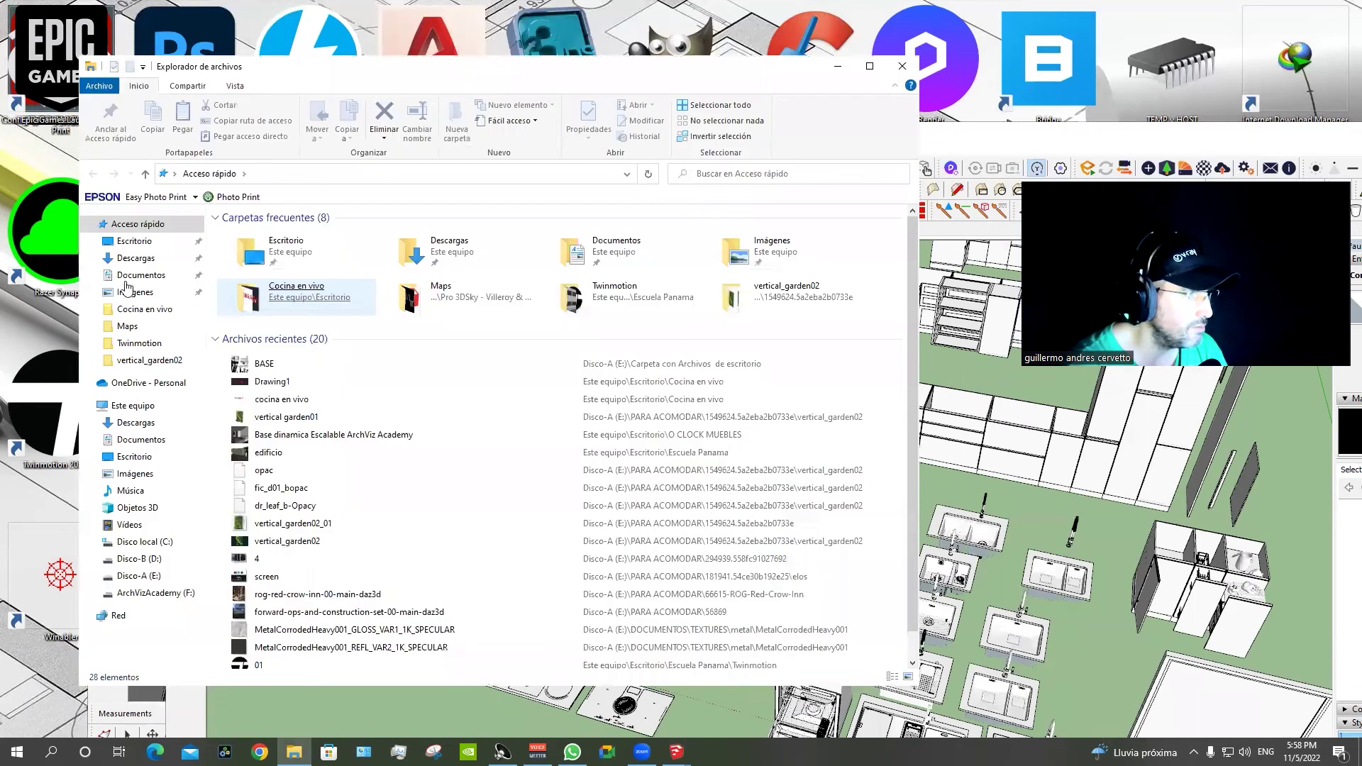
In File Explorer, browse from Escritorio into Kitchen accesories > neveras.
{"action": "left_click", "coordinate": [135, 257]}
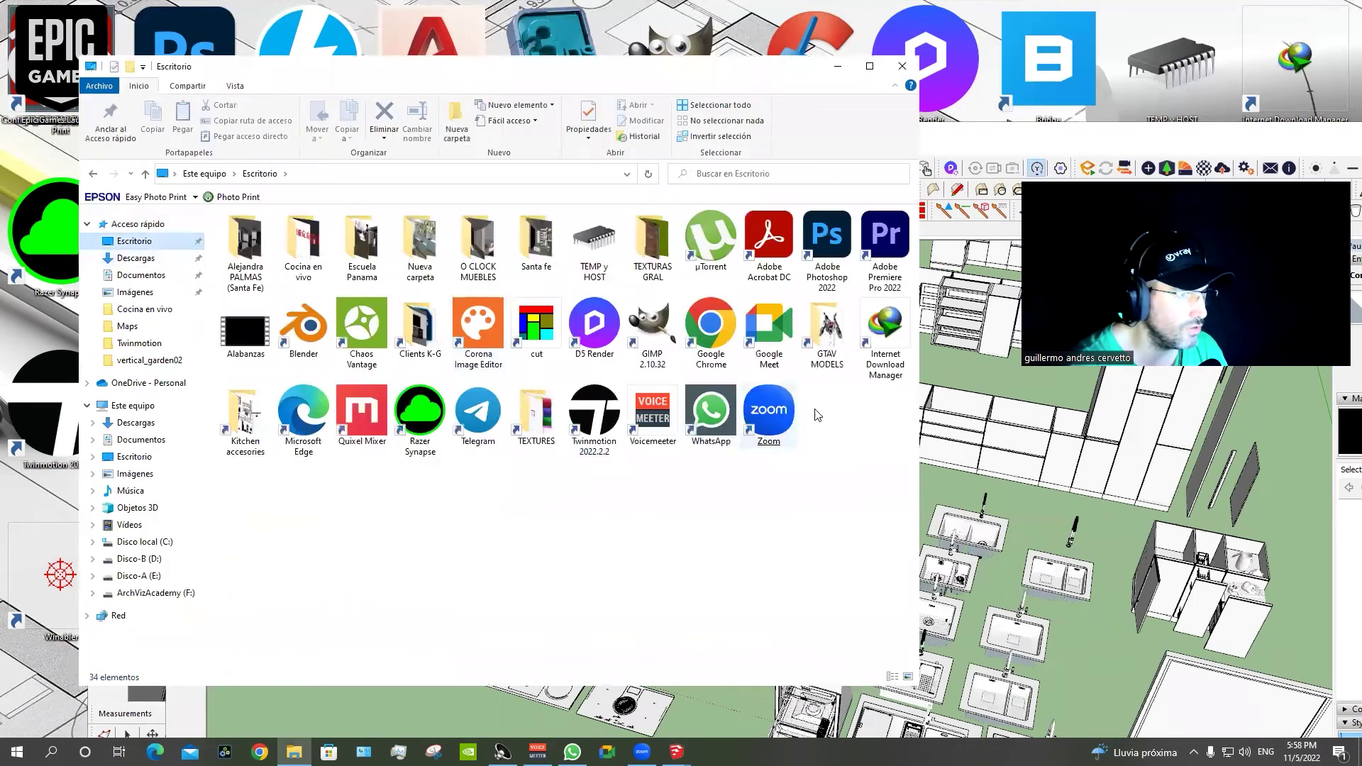
{"action": "double_click", "coordinate": [246, 415]}
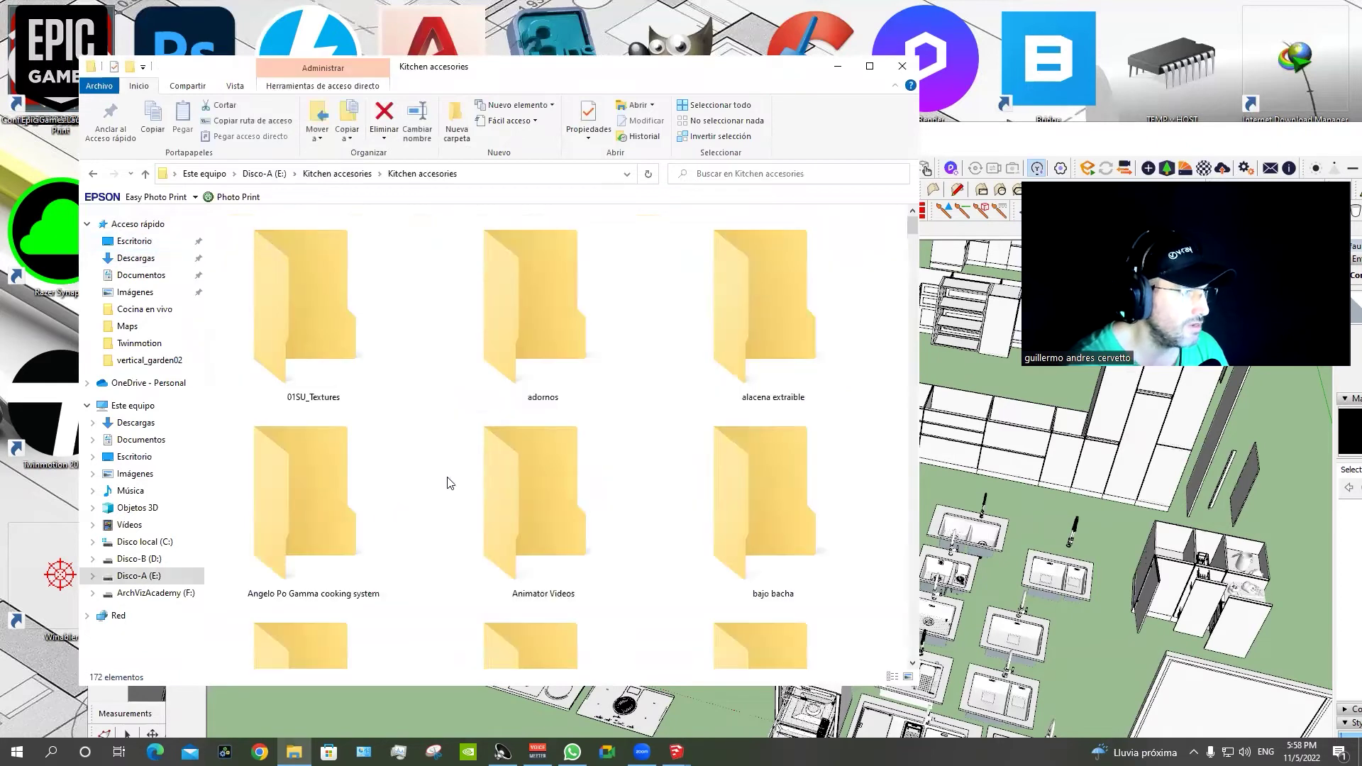
{"action": "scroll", "coordinate": [447, 483], "scroll_direction": "down", "scroll_amount": 3}
{"action": "scroll", "coordinate": [447, 483], "scroll_direction": "down", "scroll_amount": 2}
{"action": "scroll", "coordinate": [447, 483], "scroll_direction": "down", "scroll_amount": 2}
{"action": "scroll", "coordinate": [447, 483], "scroll_direction": "down", "scroll_amount": 2}
{"action": "scroll", "coordinate": [447, 483], "scroll_direction": "down", "scroll_amount": 2}
{"action": "scroll", "coordinate": [447, 483], "scroll_direction": "down", "scroll_amount": 2}
{"action": "scroll", "coordinate": [447, 484], "scroll_direction": "down", "scroll_amount": 2}
{"action": "scroll", "coordinate": [448, 485], "scroll_direction": "down", "scroll_amount": 2}
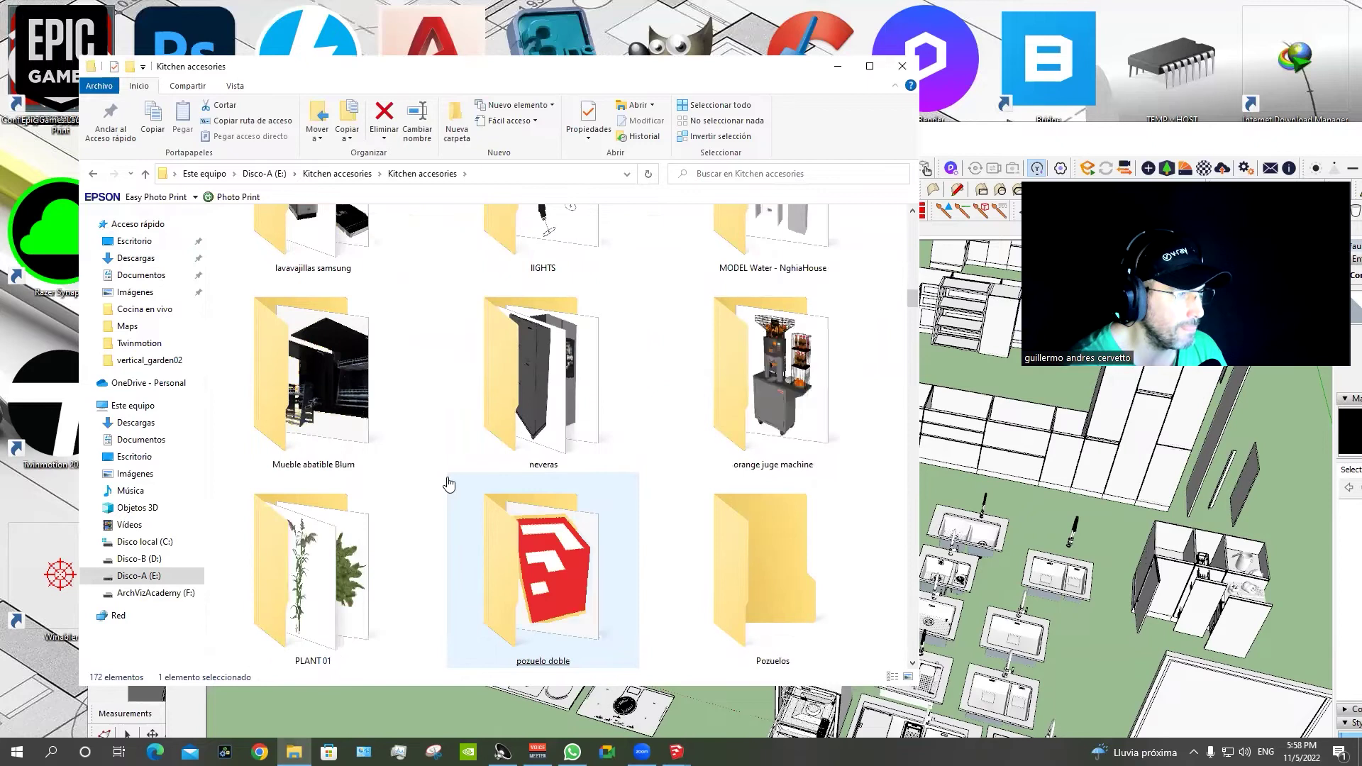
{"action": "double_click", "coordinate": [503, 430]}
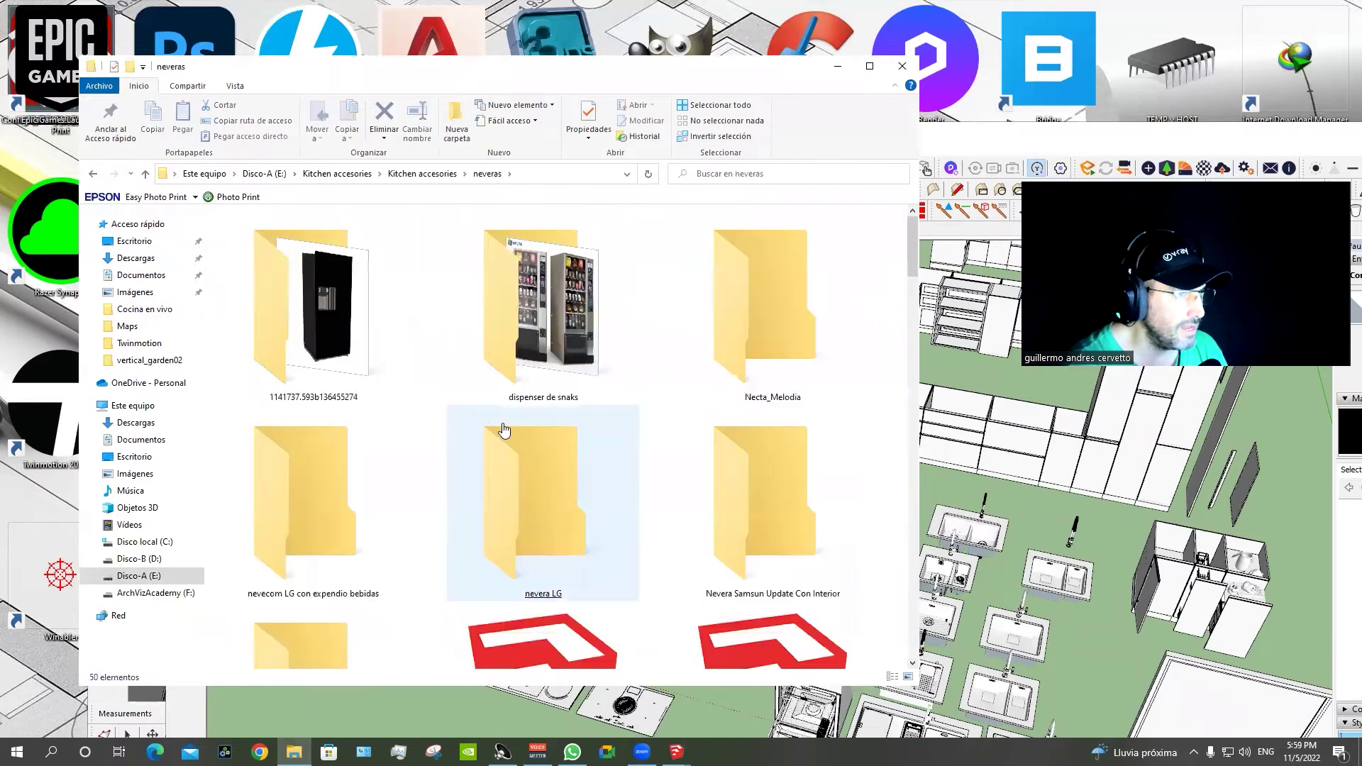
Arrange the Explorer and SketchUp windows so the Untitled kitchen model stays visible.
{"action": "left_click", "coordinate": [503, 429]}
{"action": "left_click_drag", "start_coordinate": [631, 72], "coordinate": [405, 17]}
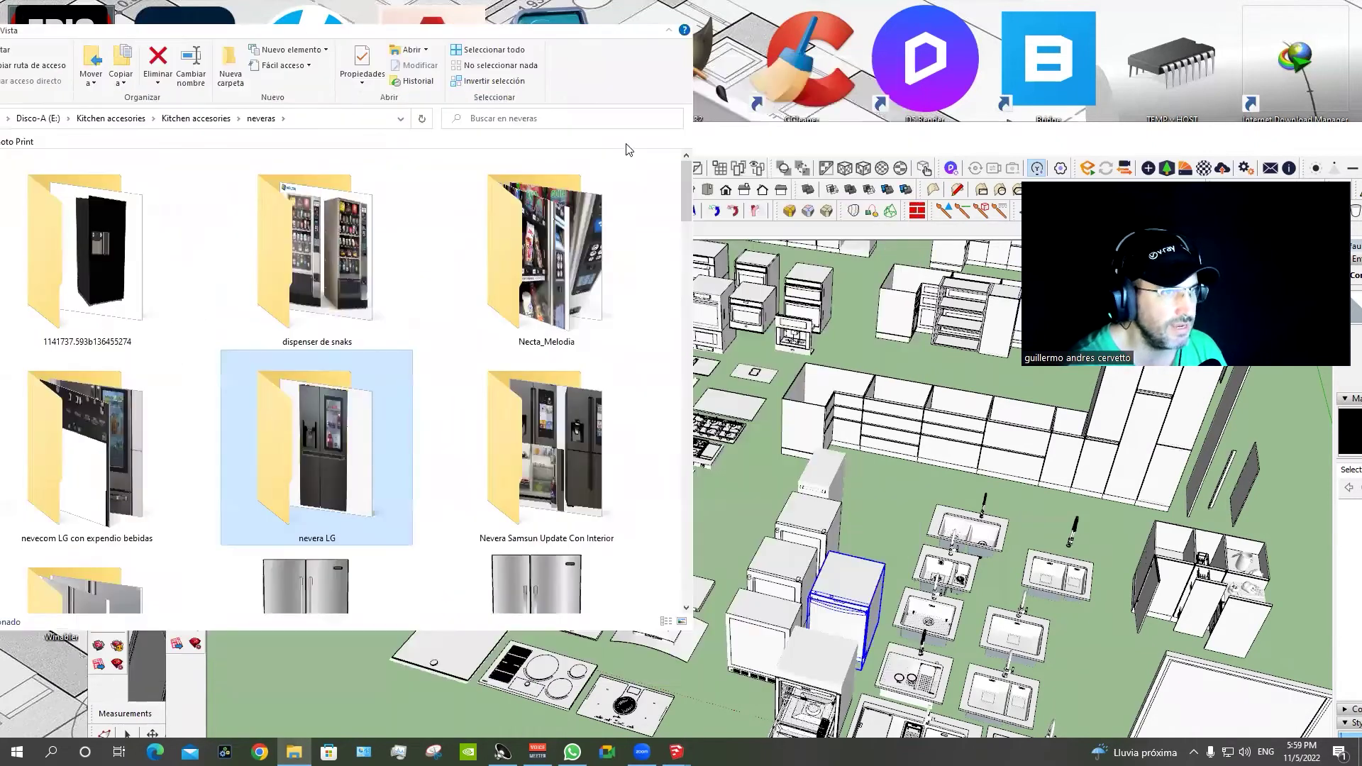
{"action": "left_click", "coordinate": [745, 140]}
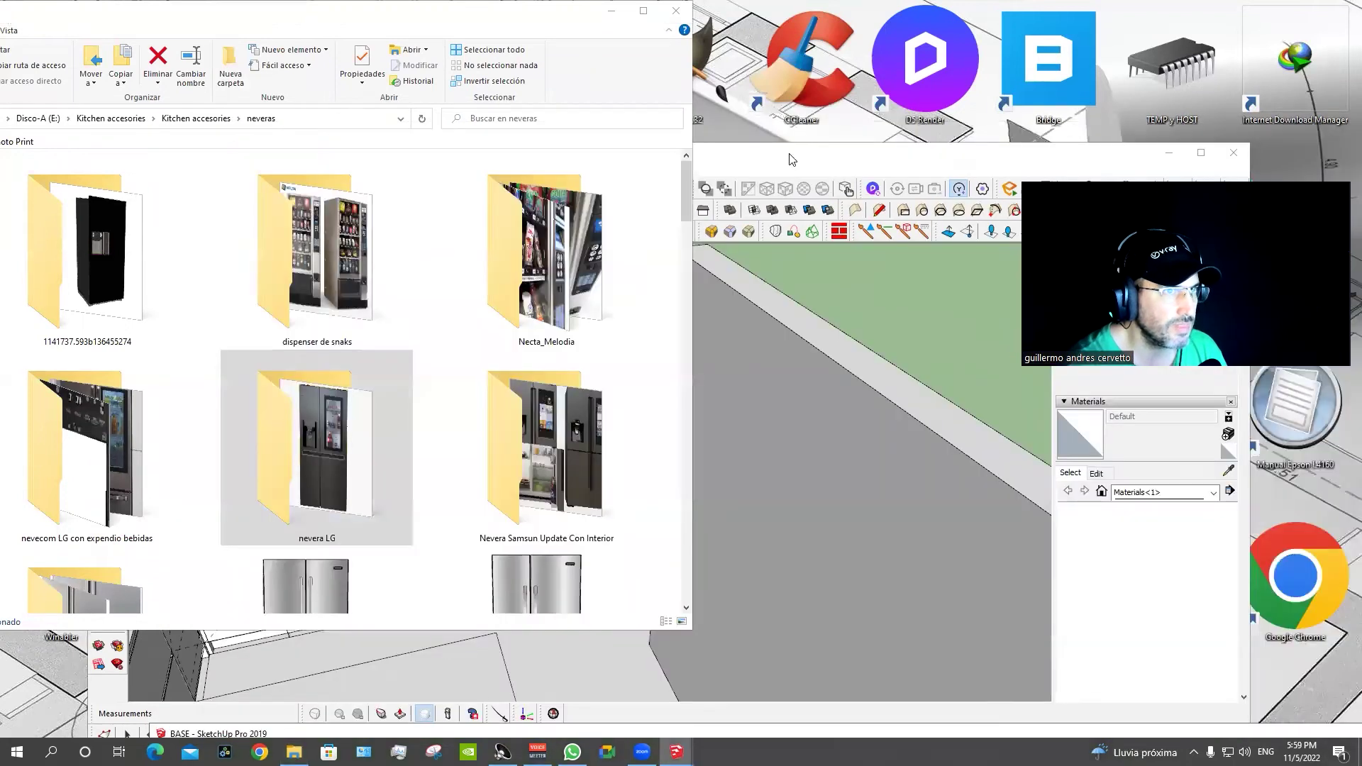
{"action": "left_click", "coordinate": [789, 154]}
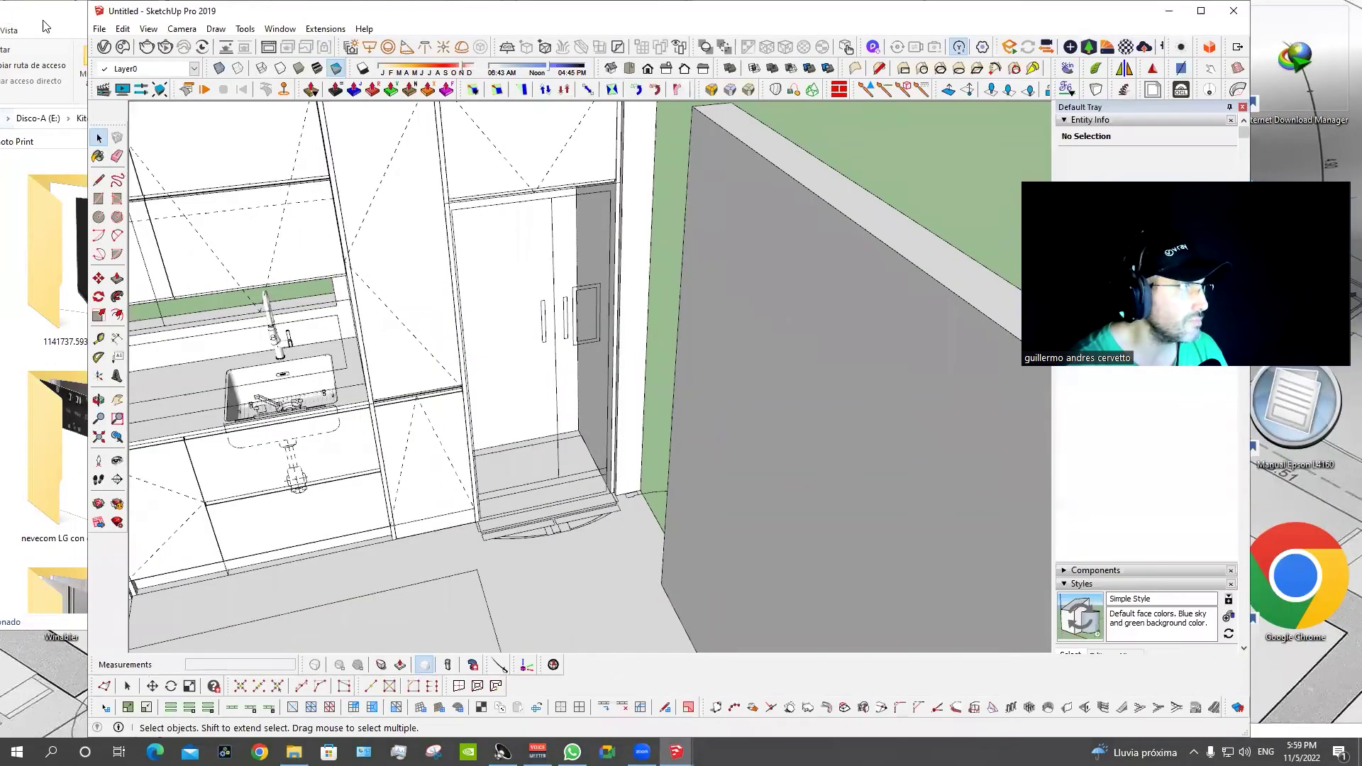
{"action": "left_click", "coordinate": [44, 21]}
Drag nevera whirlpool.skp from the neveras folder into the kitchen model.
{"action": "scroll", "coordinate": [419, 397], "scroll_direction": "down", "scroll_amount": 3}
{"action": "scroll", "coordinate": [419, 397], "scroll_direction": "down", "scroll_amount": 2}
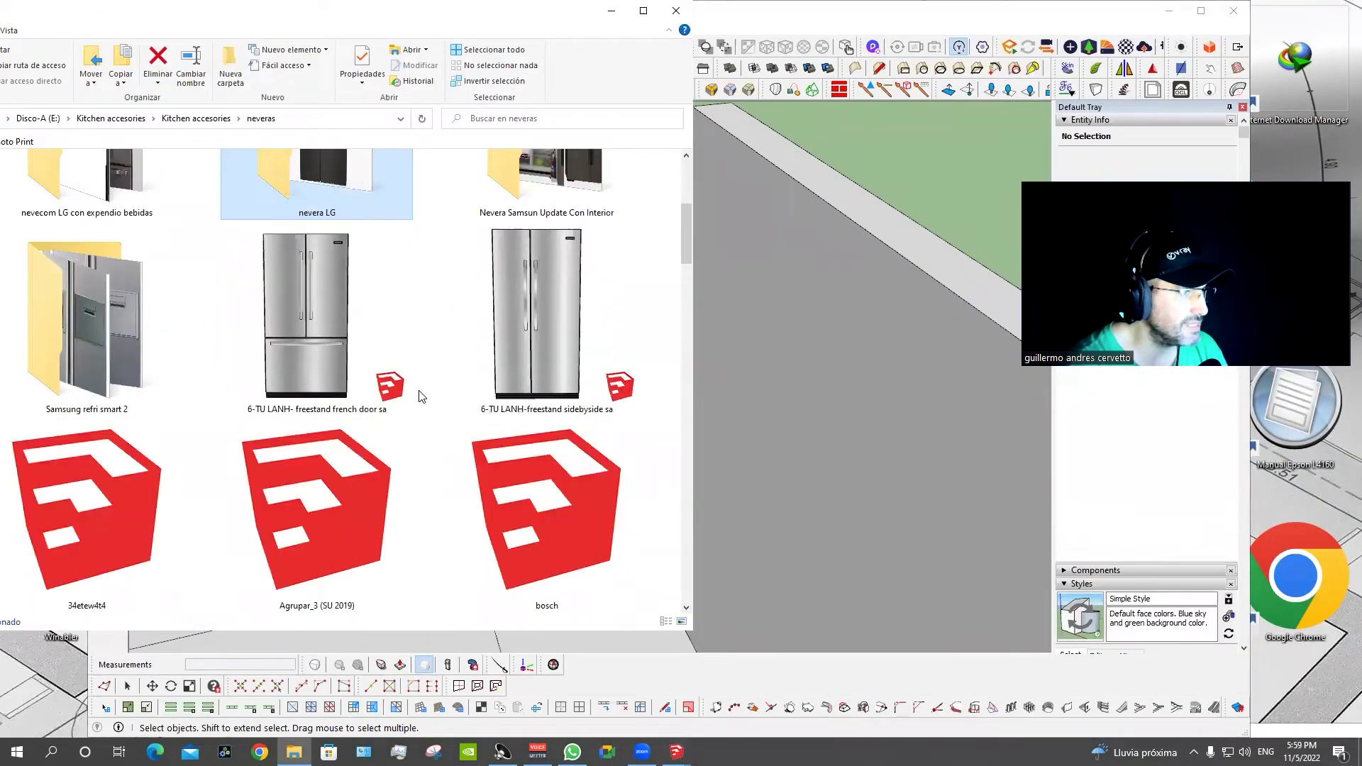
{"action": "scroll", "coordinate": [418, 396], "scroll_direction": "down", "scroll_amount": 5}
{"action": "scroll", "coordinate": [418, 396], "scroll_direction": "down", "scroll_amount": 2}
{"action": "scroll", "coordinate": [419, 396], "scroll_direction": "down", "scroll_amount": 2}
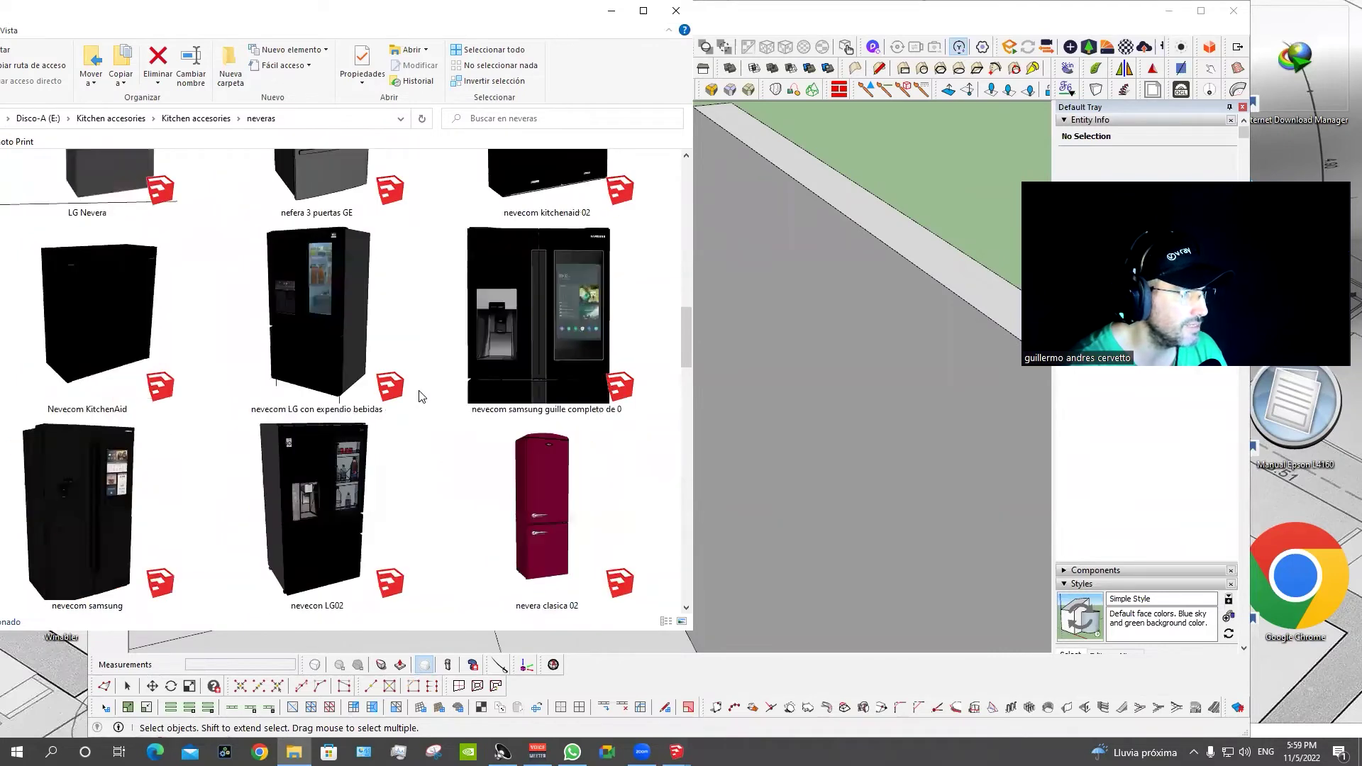
{"action": "scroll", "coordinate": [419, 397], "scroll_direction": "down", "scroll_amount": 2}
{"action": "scroll", "coordinate": [419, 397], "scroll_direction": "down", "scroll_amount": 2}
{"action": "scroll", "coordinate": [418, 397], "scroll_direction": "down", "scroll_amount": 2}
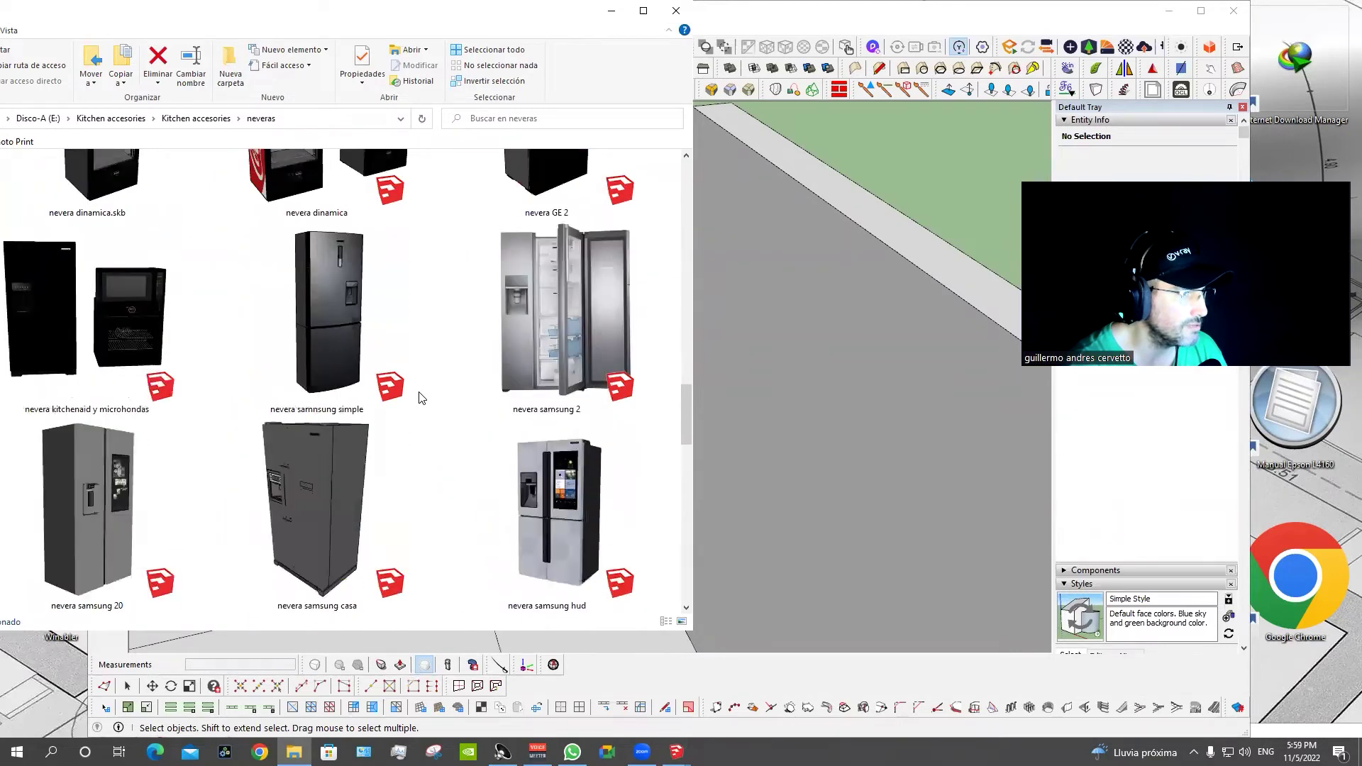
{"action": "scroll", "coordinate": [418, 396], "scroll_direction": "down", "scroll_amount": 2}
{"action": "left_click", "coordinate": [539, 511]}
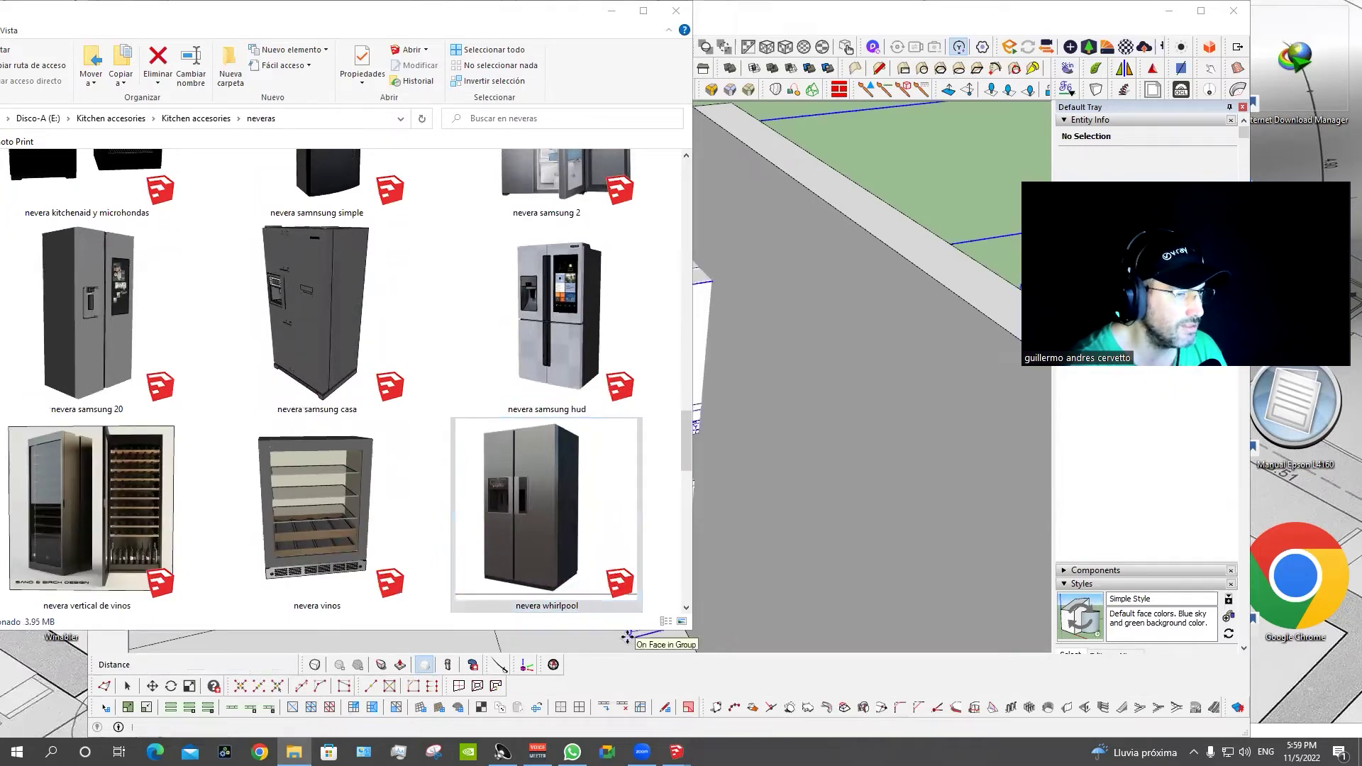
{"action": "left_click", "coordinate": [619, 28]}
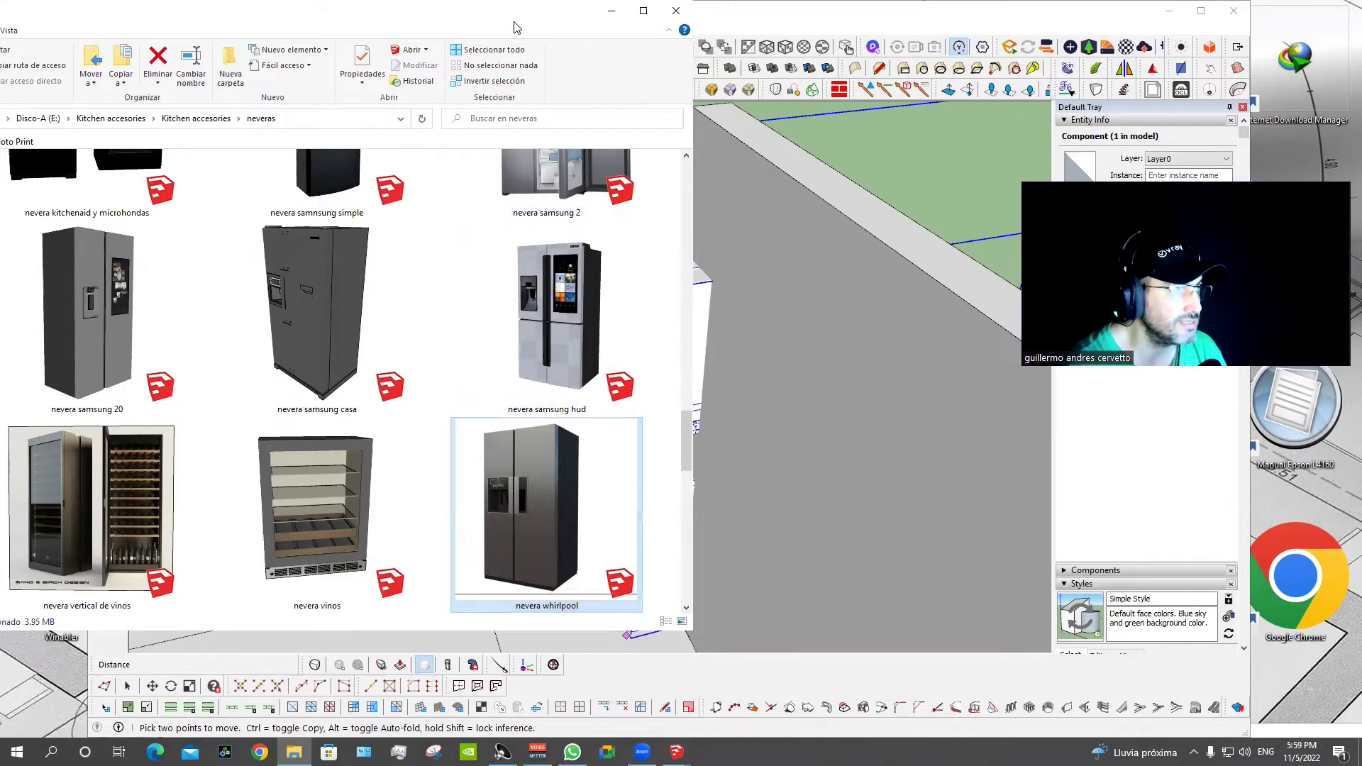
{"action": "left_click_drag", "start_coordinate": [372, 8], "coordinate": [371, 92]}
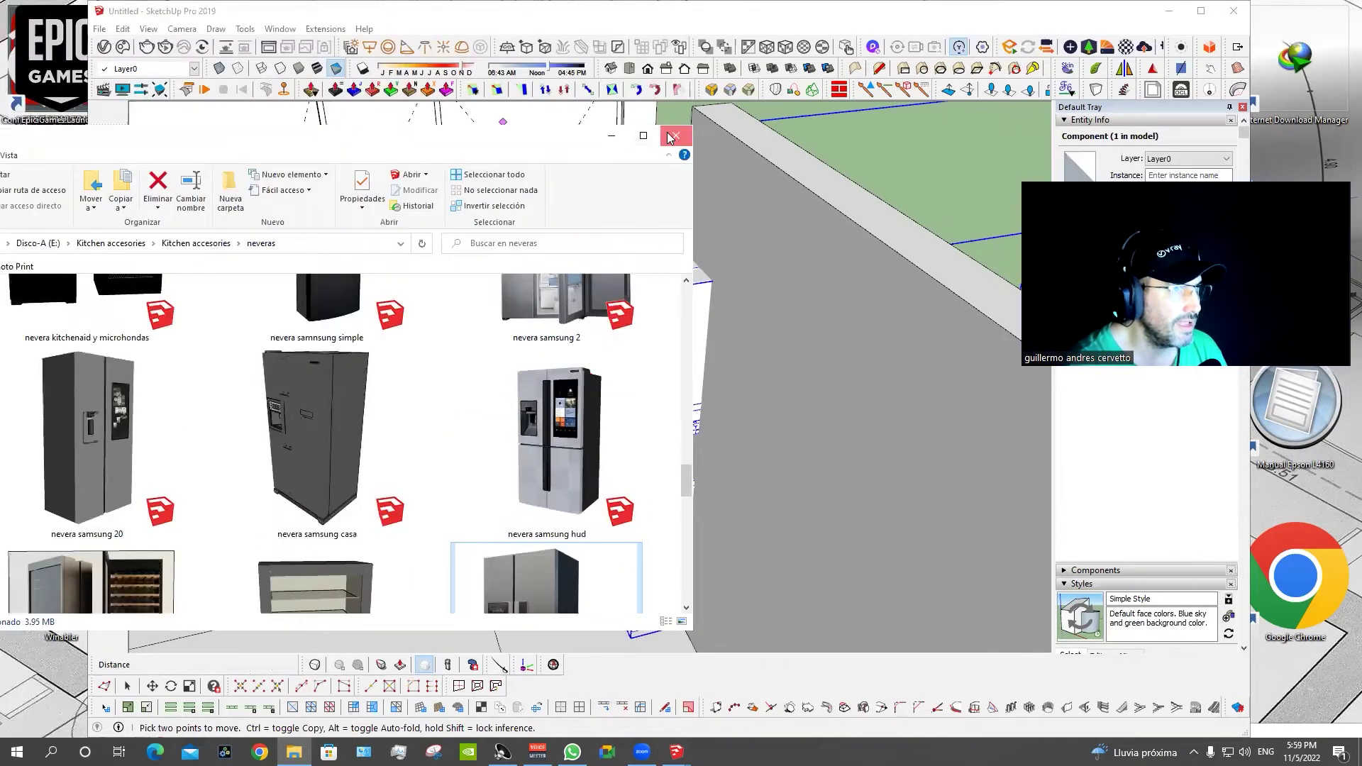
Close Explorer and select the newly inserted Whirlpool fridge.
{"action": "left_click", "coordinate": [644, 396]}
{"action": "scroll", "coordinate": [654, 364], "scroll_direction": "down", "scroll_amount": 3}
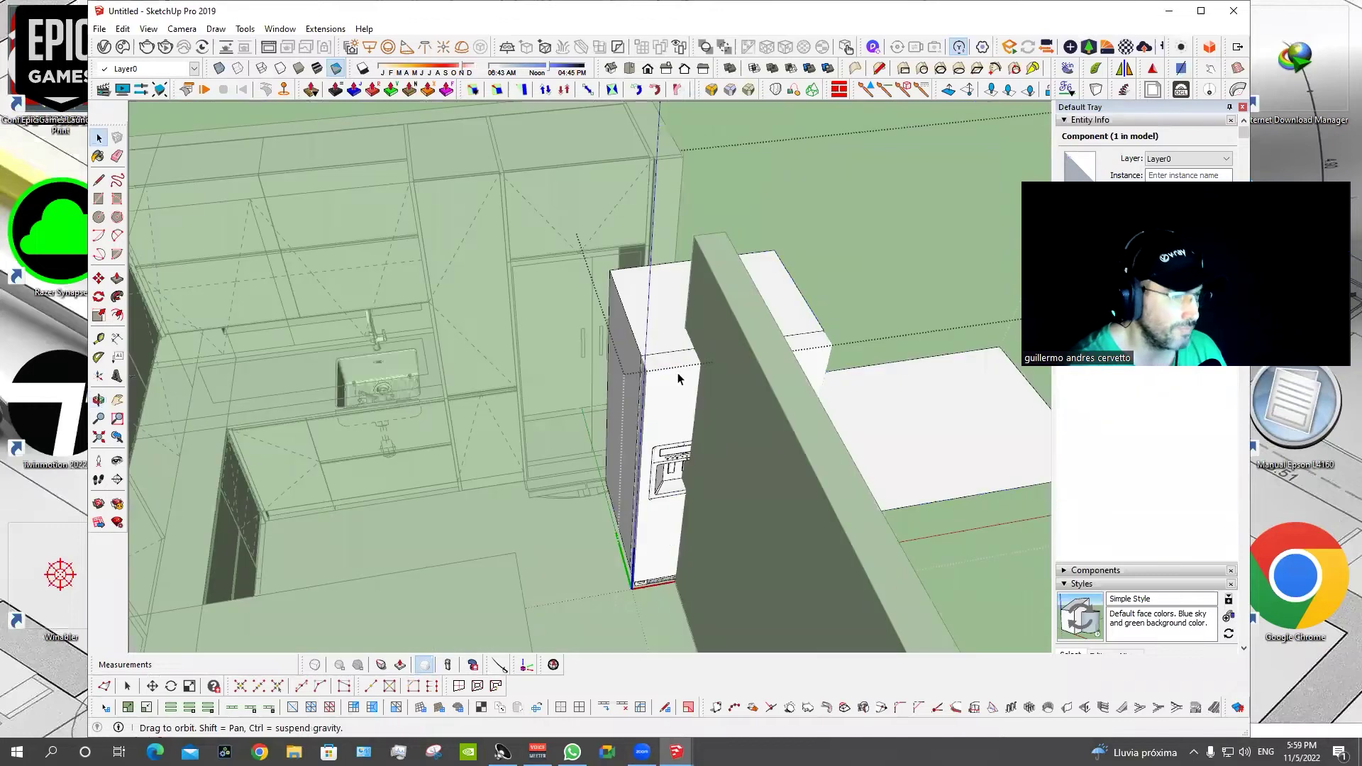
{"action": "key", "text": "space"}
{"action": "mouse_move", "coordinate": [678, 372]}
{"action": "middle_mouse_down"}
{"action": "mouse_move", "coordinate": [457, 488]}
{"action": "mouse_move", "coordinate": [728, 386]}
{"action": "middle_mouse_up"}
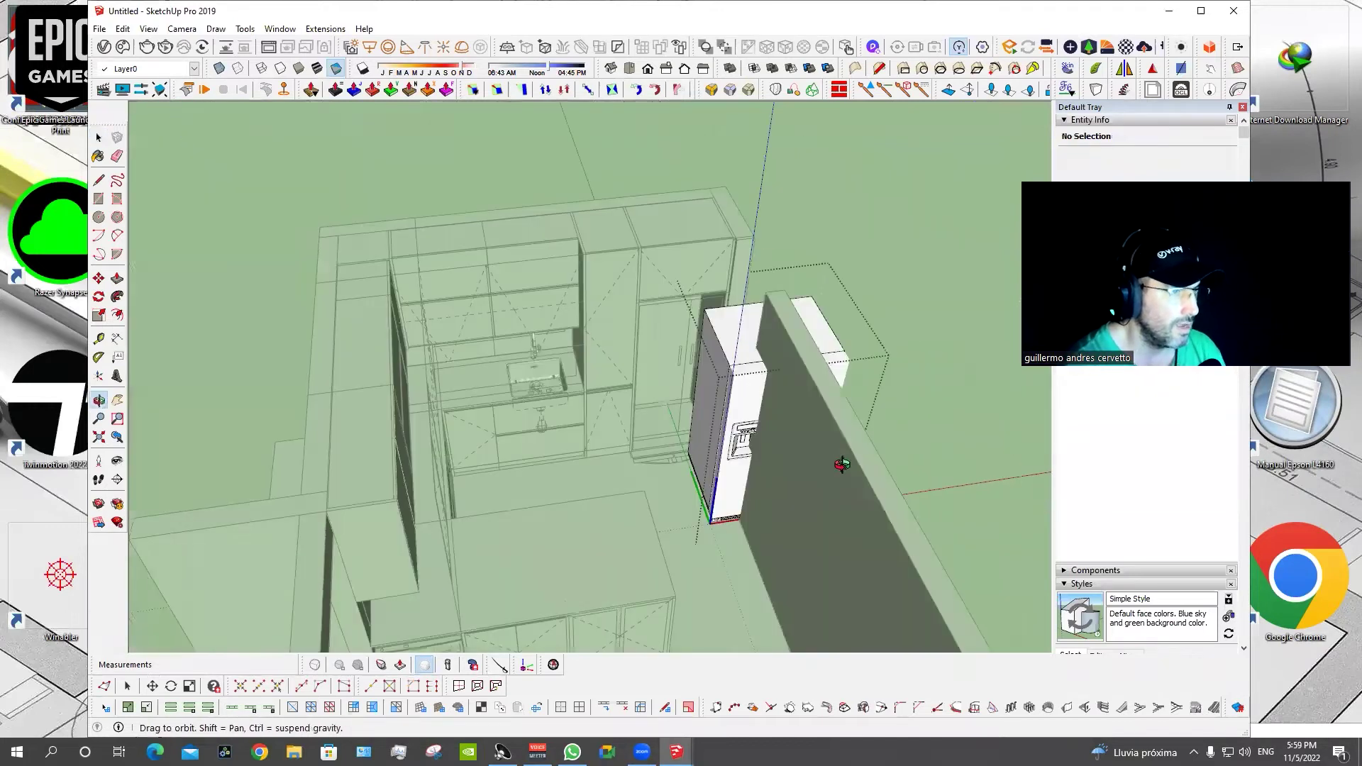
{"action": "left_click", "coordinate": [722, 412]}
{"action": "scroll", "coordinate": [722, 411], "scroll_direction": "up", "scroll_amount": 3}
{"action": "middle_click_drag", "start_coordinate": [784, 426], "coordinate": [672, 511]}
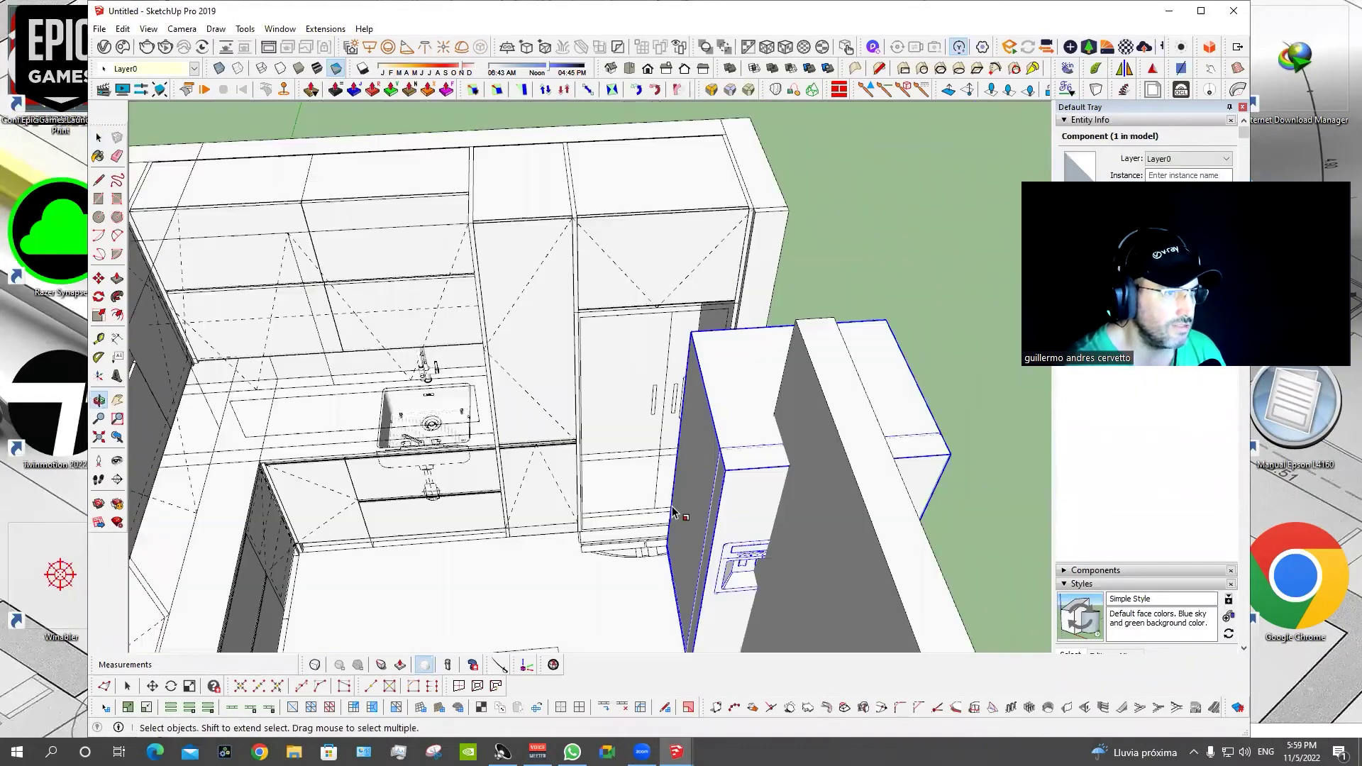
Move the fridge 34 cm, then another 6 cm, toward the wall.
{"action": "key", "text": "s"}
{"action": "key", "text": "m"}
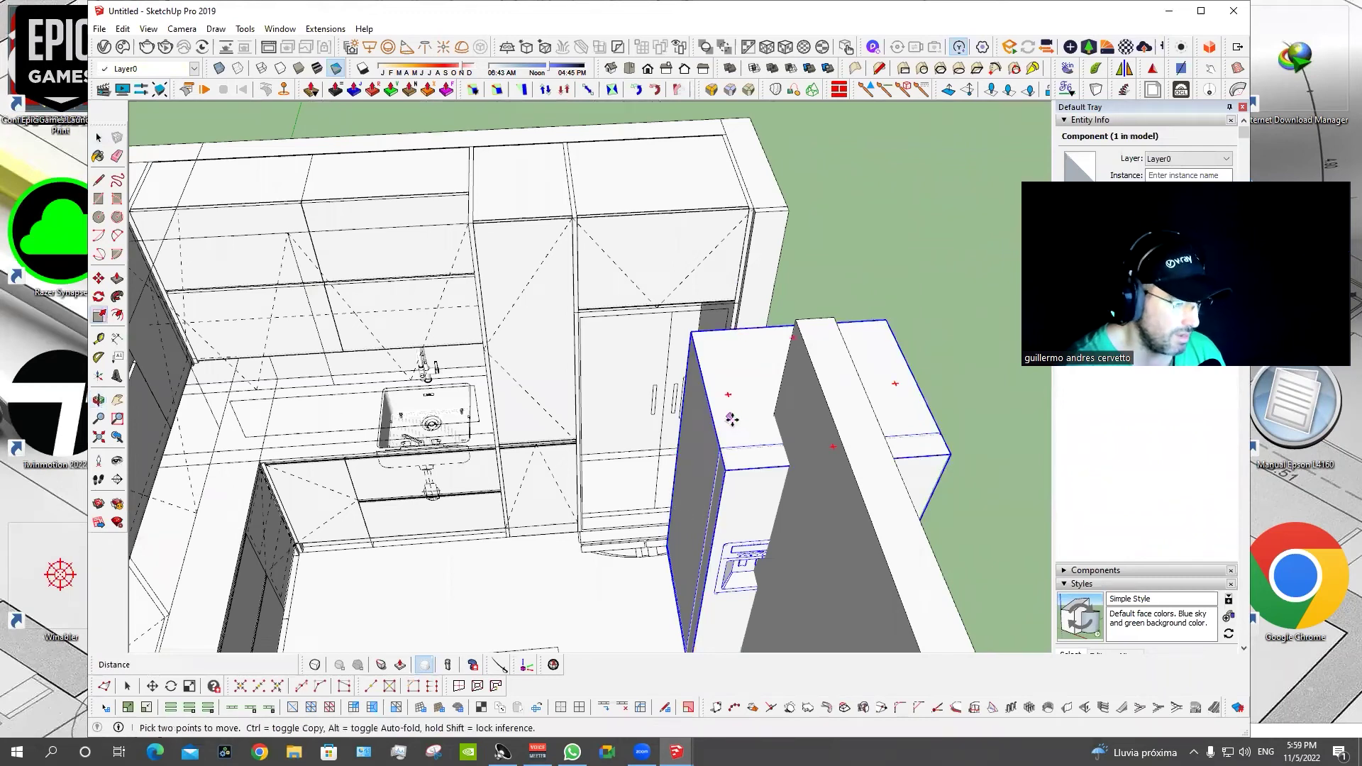
{"action": "left_click", "coordinate": [734, 424]}
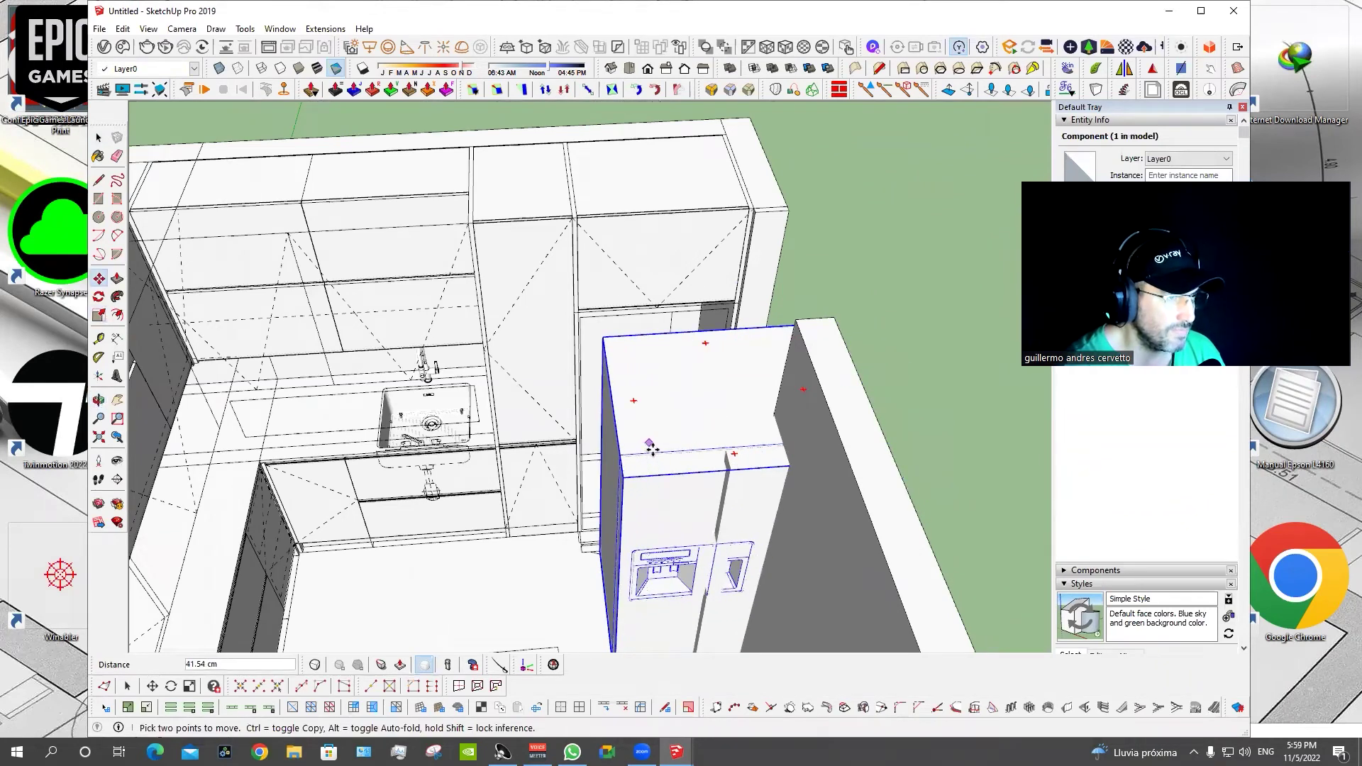
{"action": "type", "text": "34"}
{"action": "key", "text": "Return"}
{"action": "left_click", "coordinate": [647, 388]}
{"action": "type", "text": "6"}
{"action": "key", "text": "Return"}
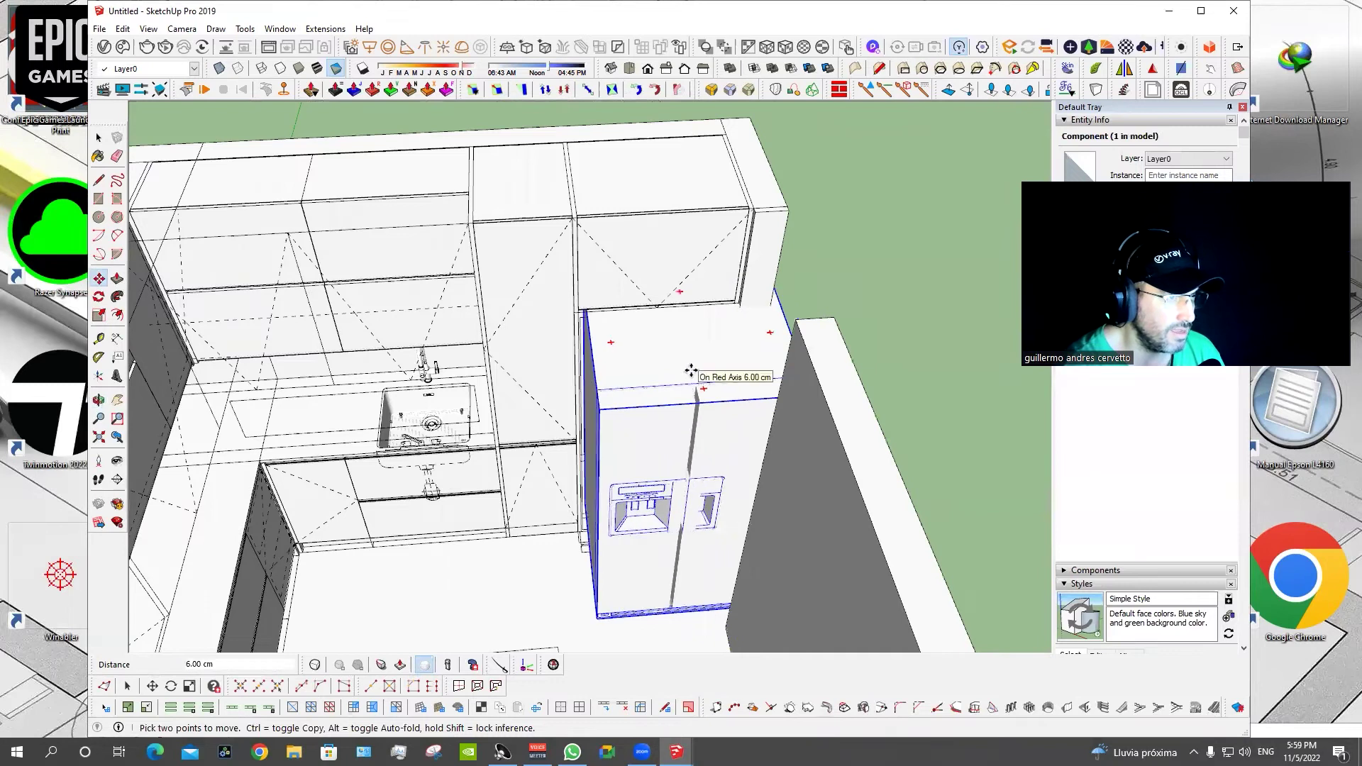
Scale the fridge along its green-axis grip to about 0.69 to fit the opening.
{"action": "scroll", "coordinate": [617, 332], "scroll_direction": "up", "scroll_amount": 4}
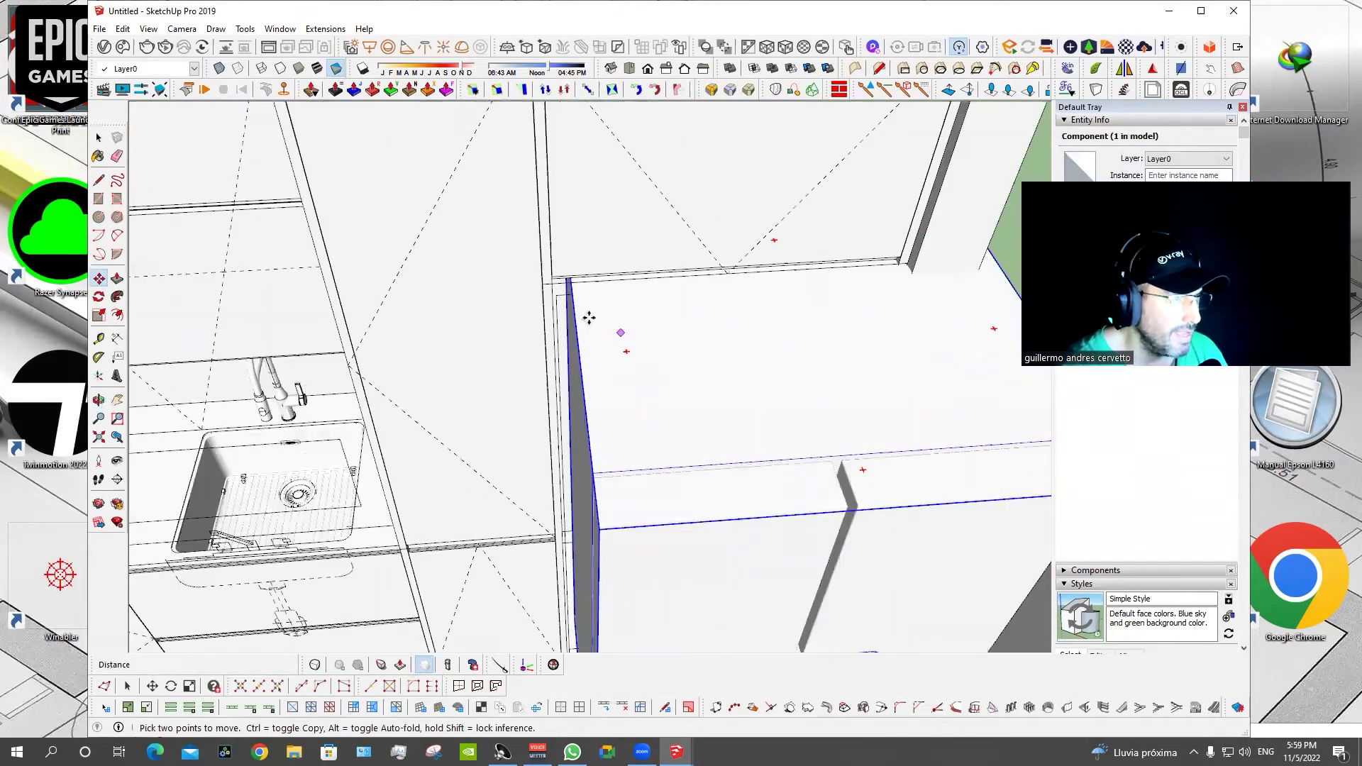
{"action": "scroll", "coordinate": [588, 318], "scroll_direction": "up", "scroll_amount": 2}
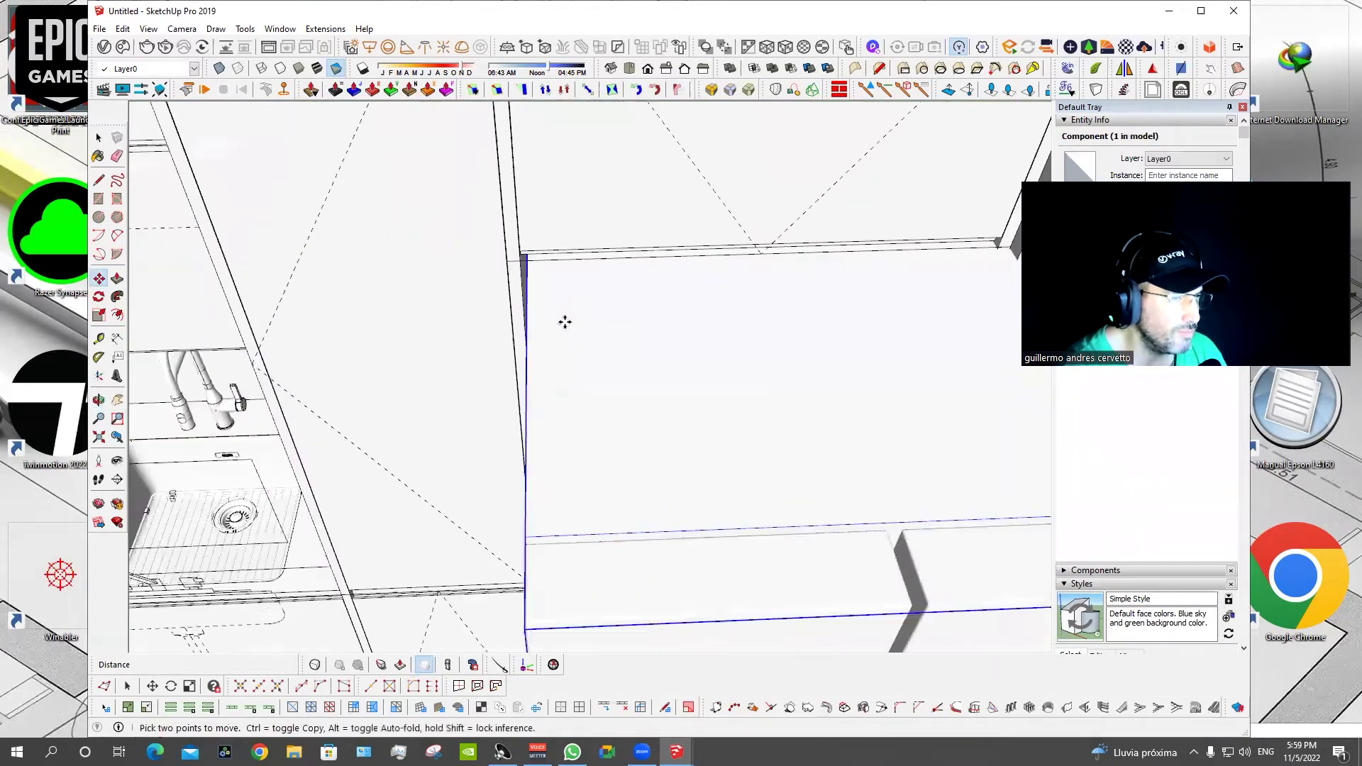
{"action": "scroll", "coordinate": [565, 322], "scroll_direction": "down", "scroll_amount": 5}
{"action": "middle_click_drag", "start_coordinate": [659, 345], "coordinate": [279, 355]}
{"action": "key", "text": "s"}
{"action": "left_click", "coordinate": [541, 541]}
{"action": "mouse_move", "coordinate": [532, 532]}
{"action": "middle_mouse_down"}
{"action": "mouse_move", "coordinate": [736, 478]}
{"action": "mouse_move", "coordinate": [669, 517]}
{"action": "mouse_move", "coordinate": [613, 512]}
{"action": "middle_mouse_up"}
{"action": "left_click", "coordinate": [736, 479]}
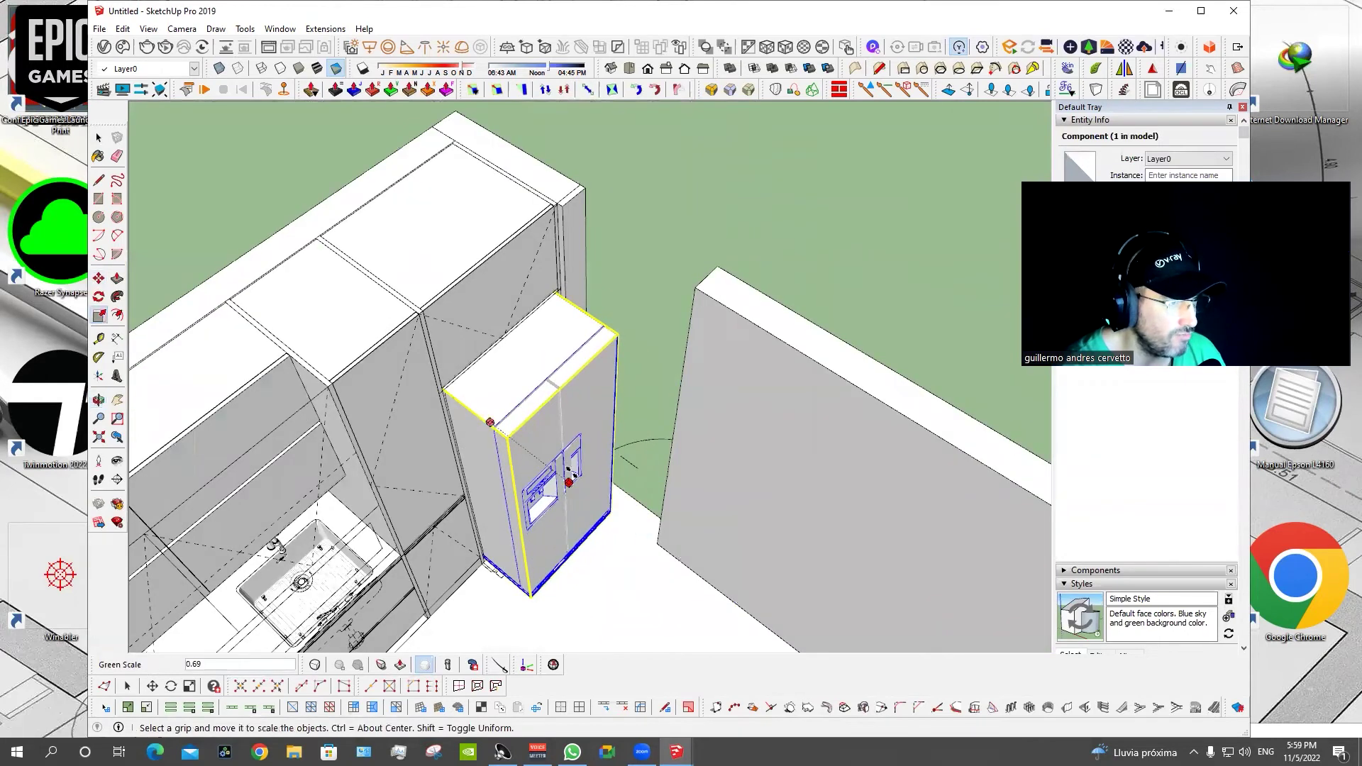
Zoom around the resized fridge to check how it fits beside the cabinets.
{"action": "scroll", "coordinate": [537, 415], "scroll_direction": "up", "scroll_amount": 2}
{"action": "scroll", "coordinate": [537, 415], "scroll_direction": "up", "scroll_amount": 2}
{"action": "key", "text": "t"}
{"action": "scroll", "coordinate": [537, 397], "scroll_direction": "up", "scroll_amount": 2}
{"action": "scroll", "coordinate": [574, 413], "scroll_direction": "down", "scroll_amount": 2}
{"action": "key", "text": "space"}
{"action": "scroll", "coordinate": [582, 424], "scroll_direction": "down", "scroll_amount": 2}
Move the fridge into its slot beside the tall cabinets.
{"action": "mouse_move", "coordinate": [661, 431]}
{"action": "middle_mouse_down"}
{"action": "mouse_move", "coordinate": [642, 437]}
{"action": "mouse_move", "coordinate": [660, 532]}
{"action": "mouse_move", "coordinate": [504, 351]}
{"action": "mouse_move", "coordinate": [535, 326]}
{"action": "mouse_move", "coordinate": [547, 320]}
{"action": "mouse_move", "coordinate": [556, 462]}
{"action": "mouse_move", "coordinate": [541, 517]}
{"action": "mouse_move", "coordinate": [532, 410]}
{"action": "middle_mouse_up"}
{"action": "key", "text": "m"}
{"action": "left_click", "coordinate": [660, 532]}
{"action": "left_click", "coordinate": [609, 506]}
{"action": "key", "text": "m"}
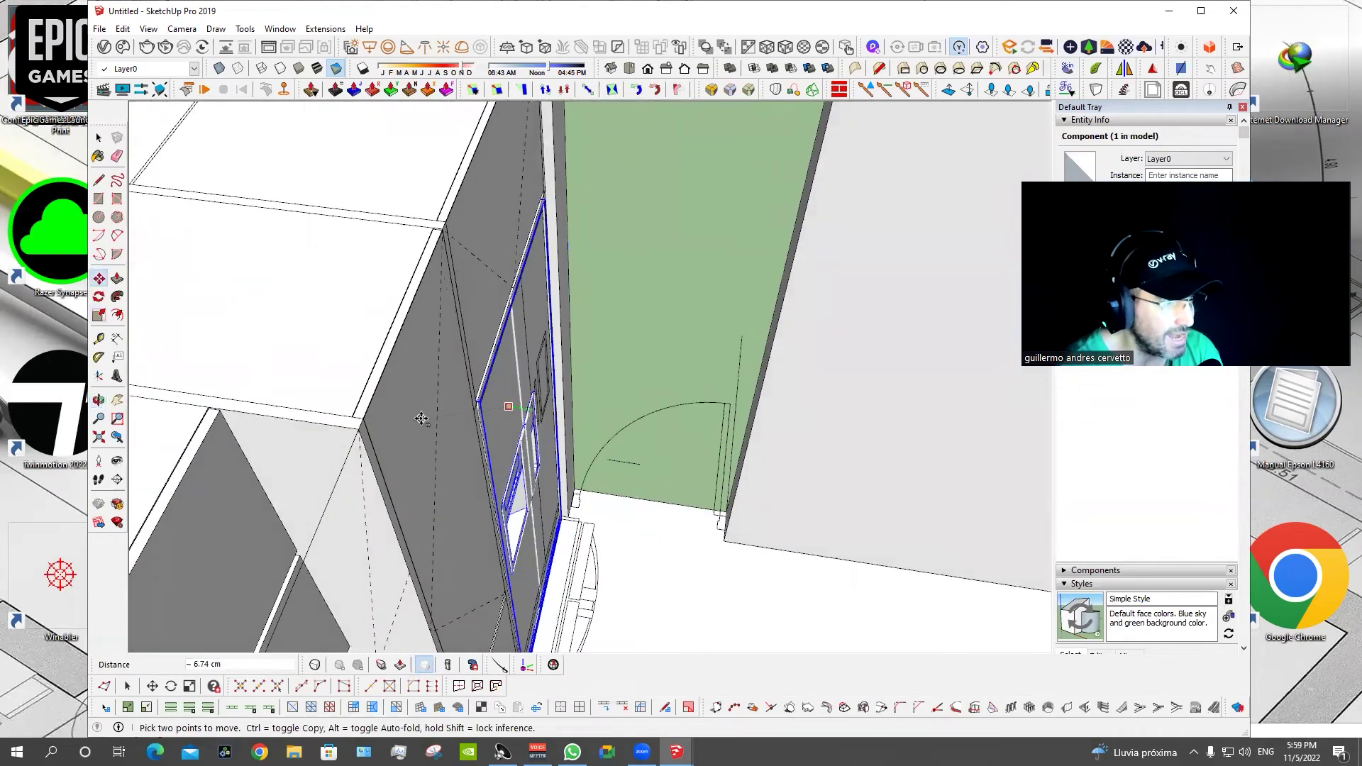
{"action": "key", "text": "space"}
Rotate the fridge so it stands square in its recess.
{"action": "mouse_move", "coordinate": [520, 432]}
{"action": "middle_mouse_down"}
{"action": "mouse_move", "coordinate": [555, 434]}
{"action": "mouse_move", "coordinate": [526, 408]}
{"action": "middle_mouse_up"}
{"action": "key", "text": "q"}
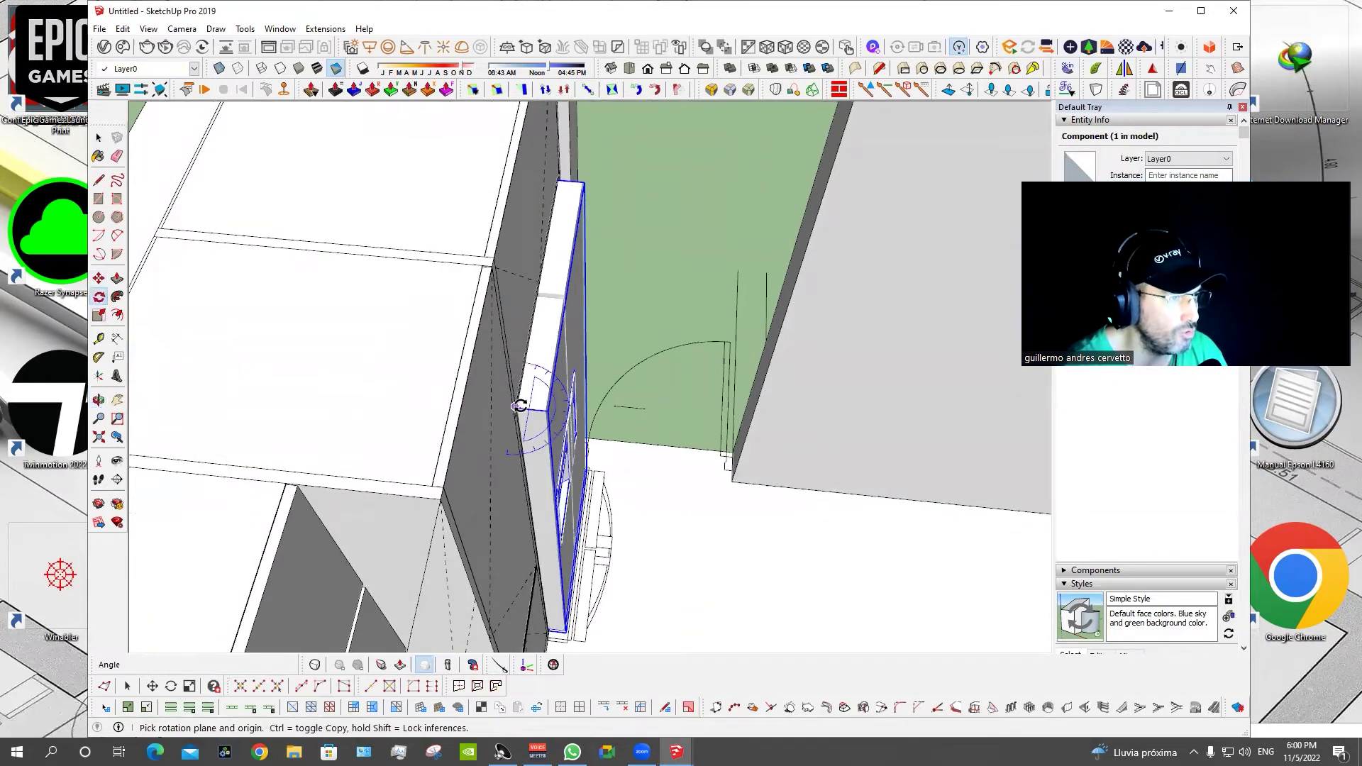
{"action": "left_click", "coordinate": [517, 407]}
{"action": "left_click", "coordinate": [531, 387]}
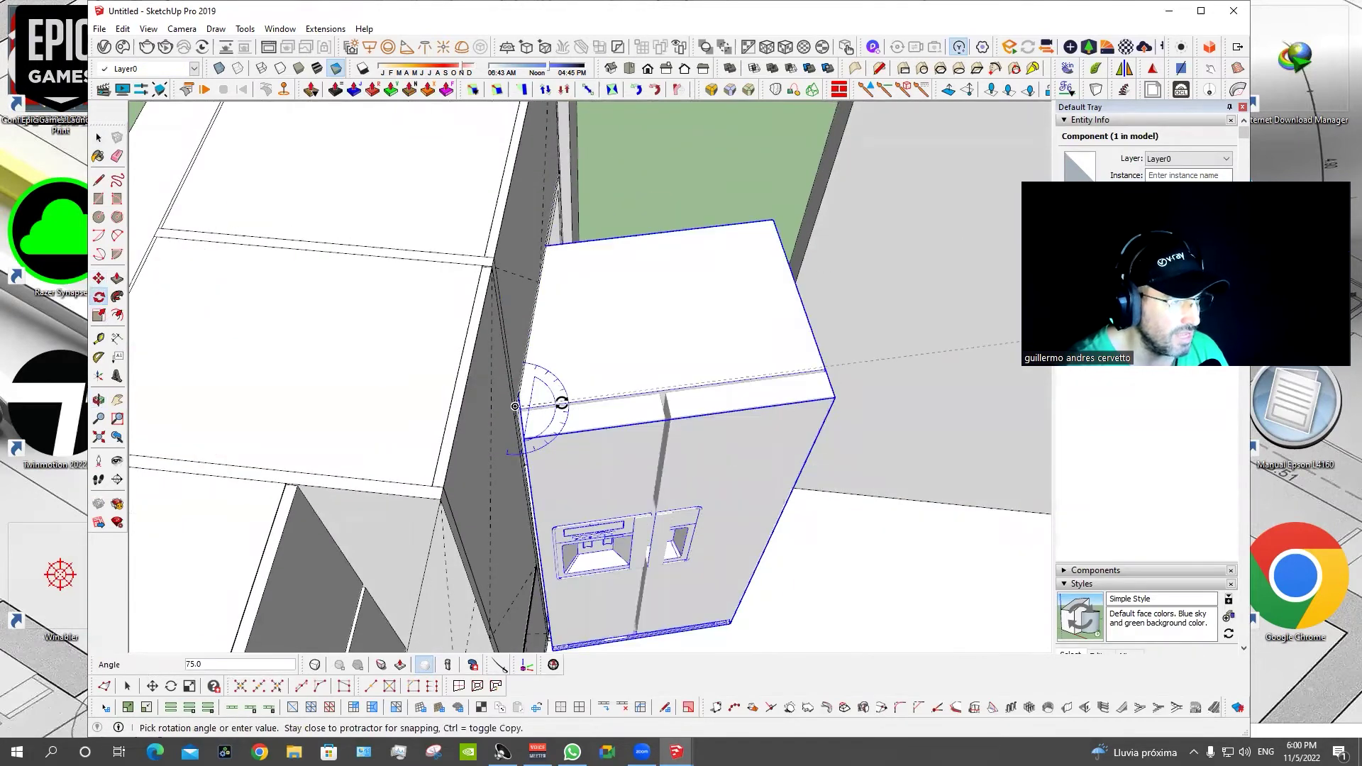
{"action": "left_click", "coordinate": [561, 403]}
{"action": "middle_click_drag", "start_coordinate": [547, 492], "coordinate": [534, 529]}
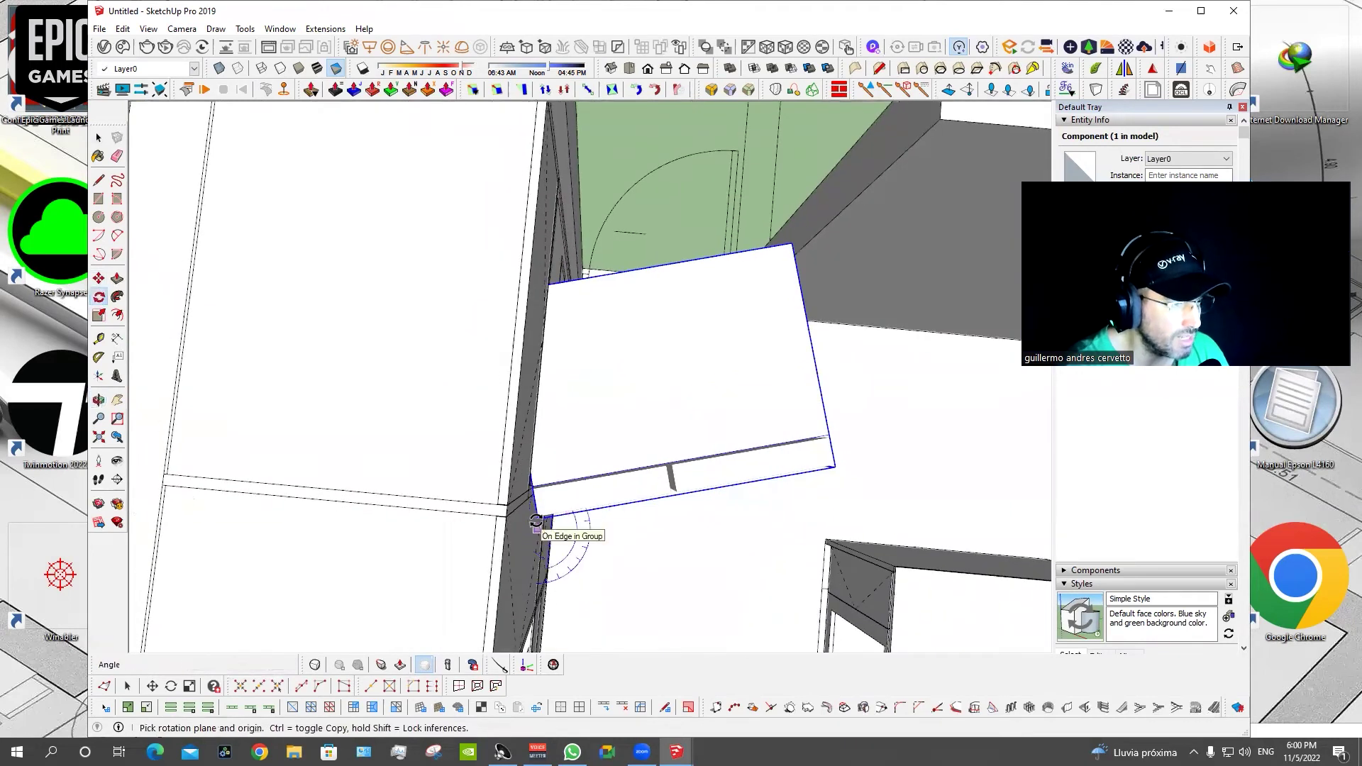
{"action": "key", "text": "space"}
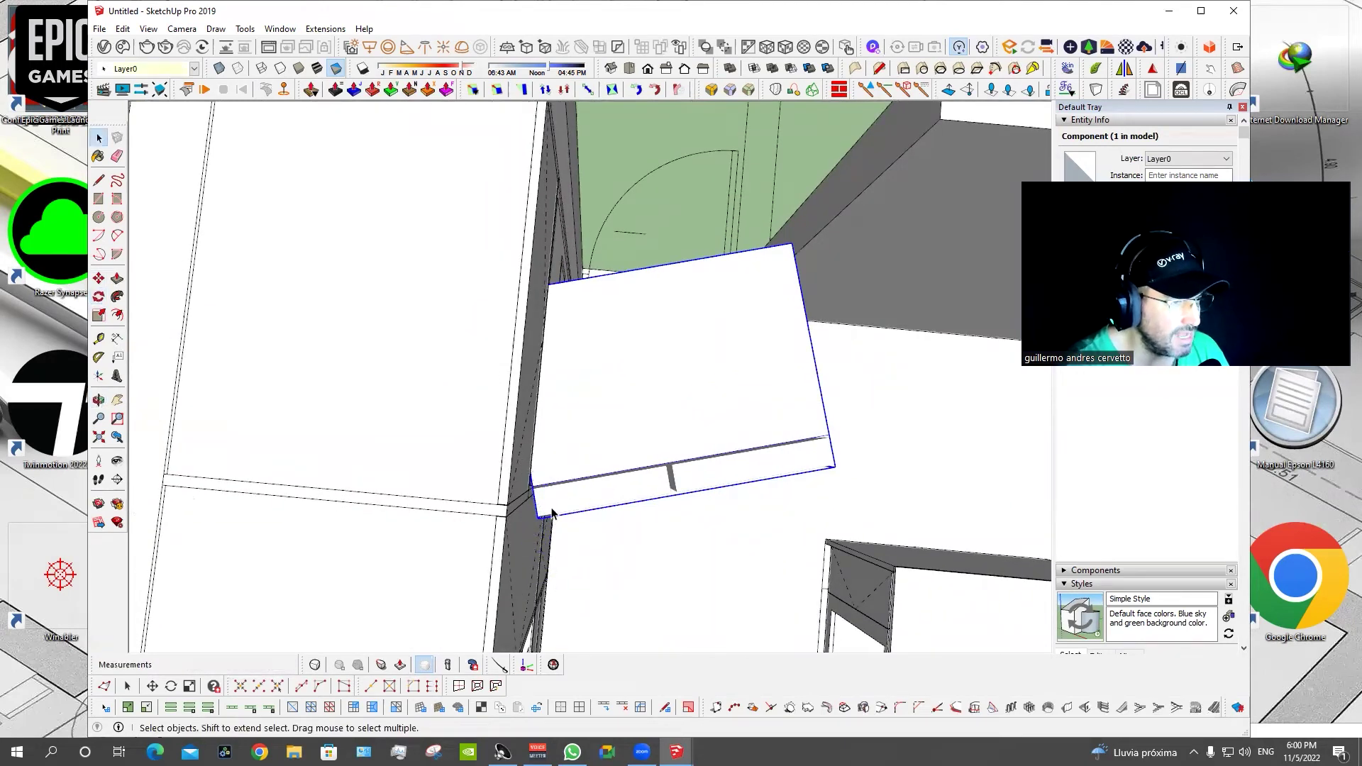
Orbit and zoom out to view the whole kitchen with the fridge in place.
{"action": "mouse_move", "coordinate": [543, 515]}
{"action": "middle_mouse_down"}
{"action": "mouse_move", "coordinate": [591, 337]}
{"action": "mouse_move", "coordinate": [550, 365]}
{"action": "middle_mouse_up"}
{"action": "scroll", "coordinate": [611, 389], "scroll_direction": "up", "scroll_amount": 2}
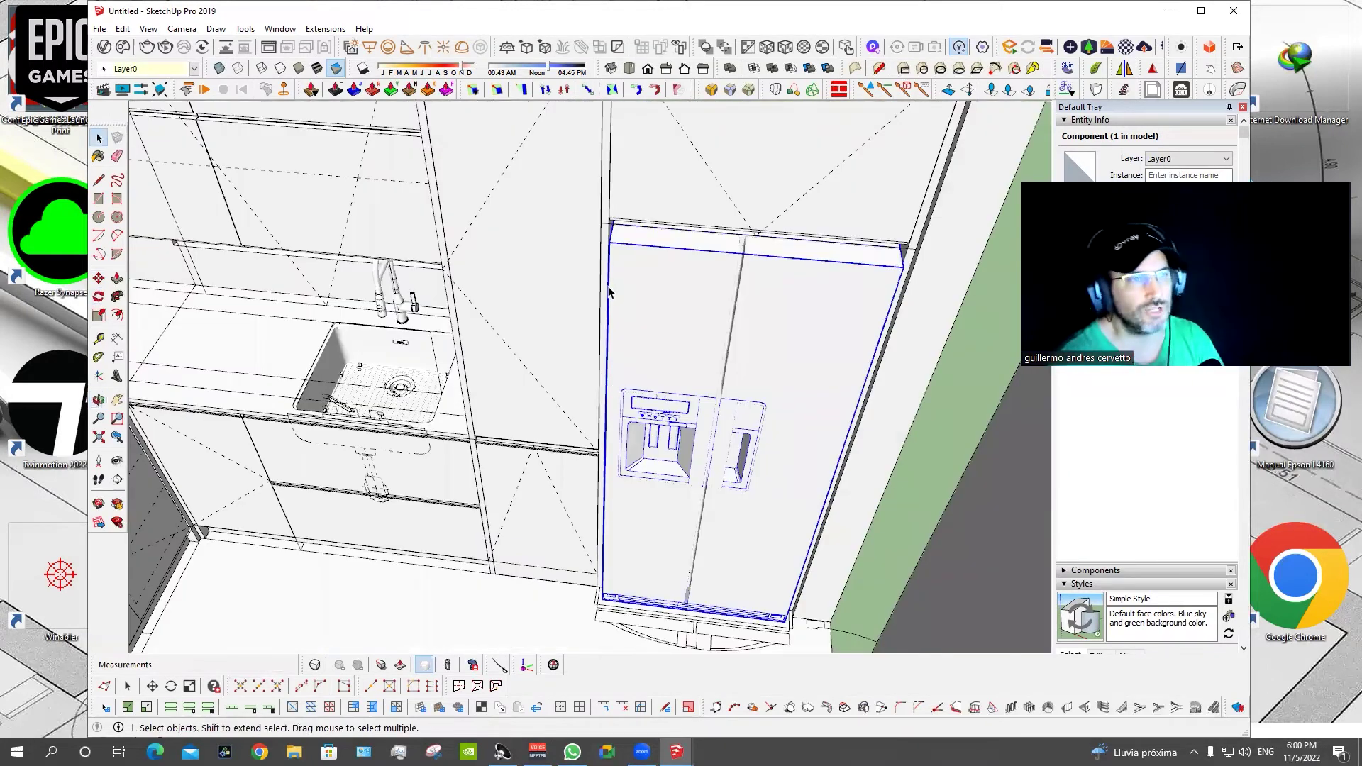
{"action": "middle_click_drag", "start_coordinate": [609, 291], "coordinate": [632, 154]}
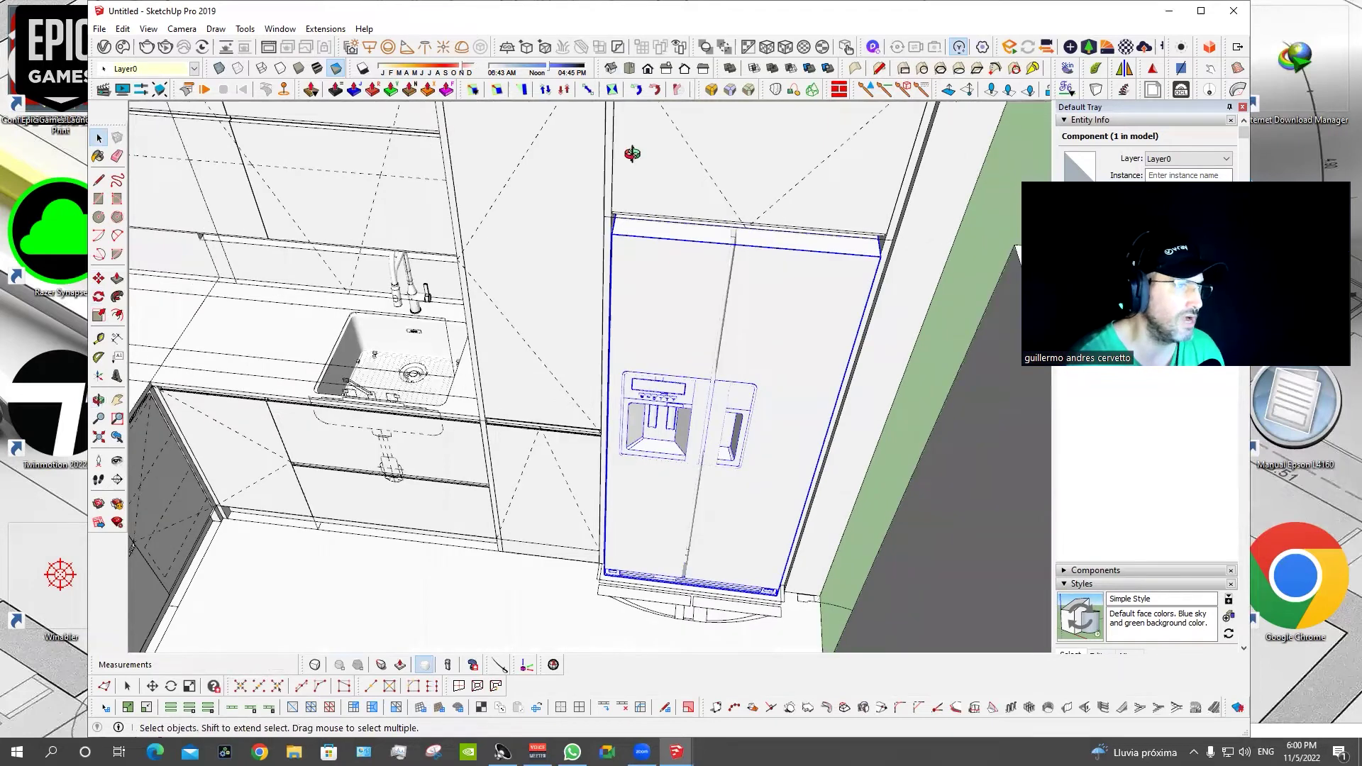
{"action": "scroll", "coordinate": [632, 154], "scroll_direction": "down", "scroll_amount": 1}
{"action": "scroll", "coordinate": [626, 164], "scroll_direction": "down", "scroll_amount": 2}
{"action": "scroll", "coordinate": [581, 301], "scroll_direction": "down", "scroll_amount": 2}
Select the upper cabinet group and the tall oven cabinet group.
{"action": "scroll", "coordinate": [596, 301], "scroll_direction": "down", "scroll_amount": 2}
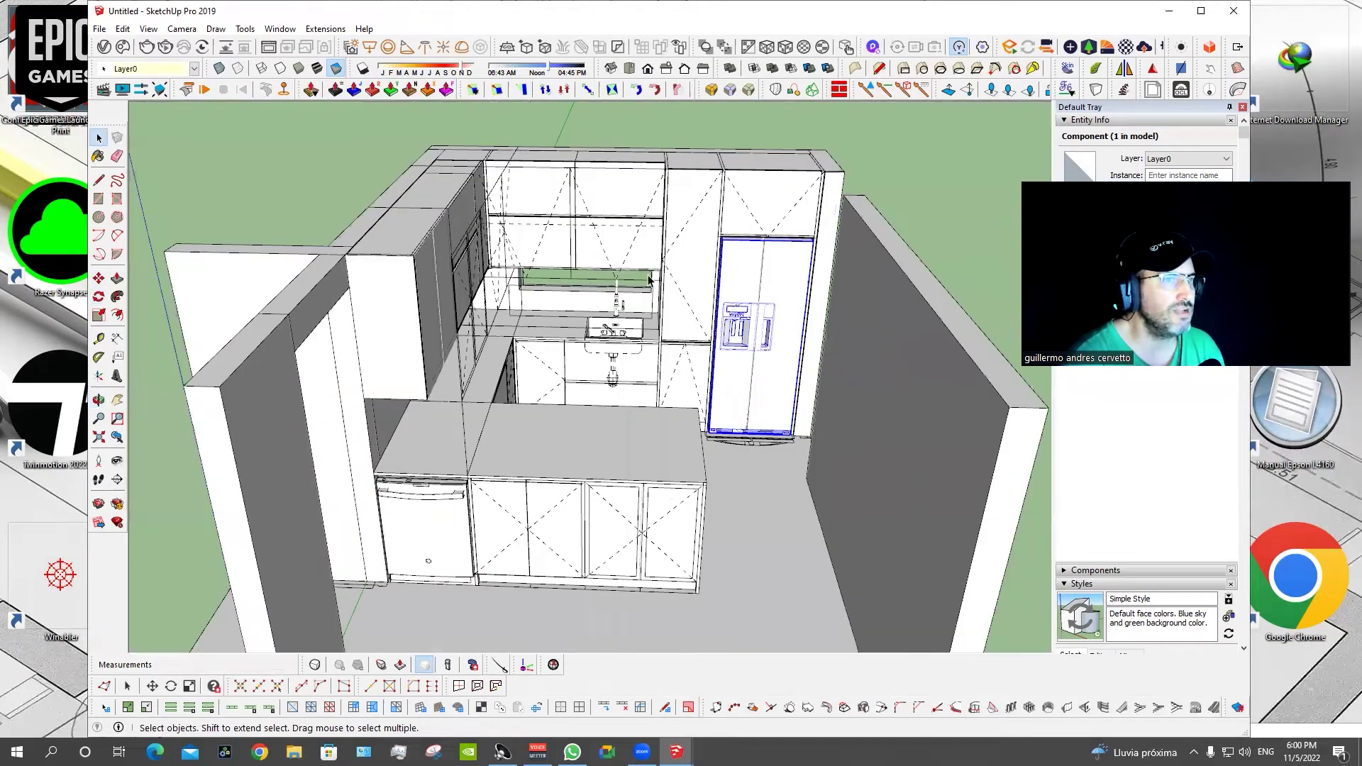
{"action": "scroll", "coordinate": [648, 279], "scroll_direction": "down", "scroll_amount": 3}
{"action": "scroll", "coordinate": [643, 275], "scroll_direction": "up", "scroll_amount": 3}
{"action": "key", "text": "ctrl+t"}
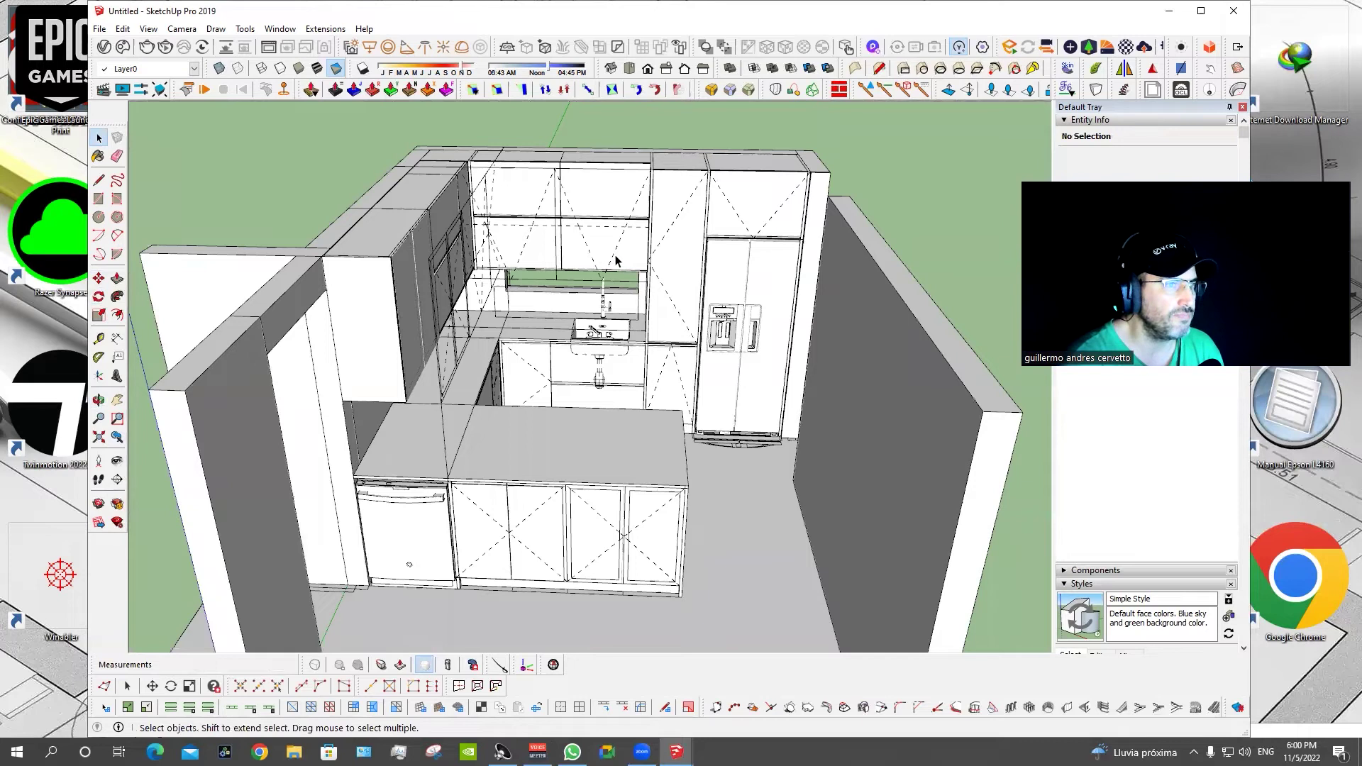
{"action": "left_click", "coordinate": [614, 259]}
{"action": "left_click", "coordinate": [433, 338], "text": "shift"}
Start moving the selected cabinet groups up and out of the room, about 603 cm.
{"action": "scroll", "coordinate": [454, 592], "scroll_direction": "up", "scroll_amount": 3}
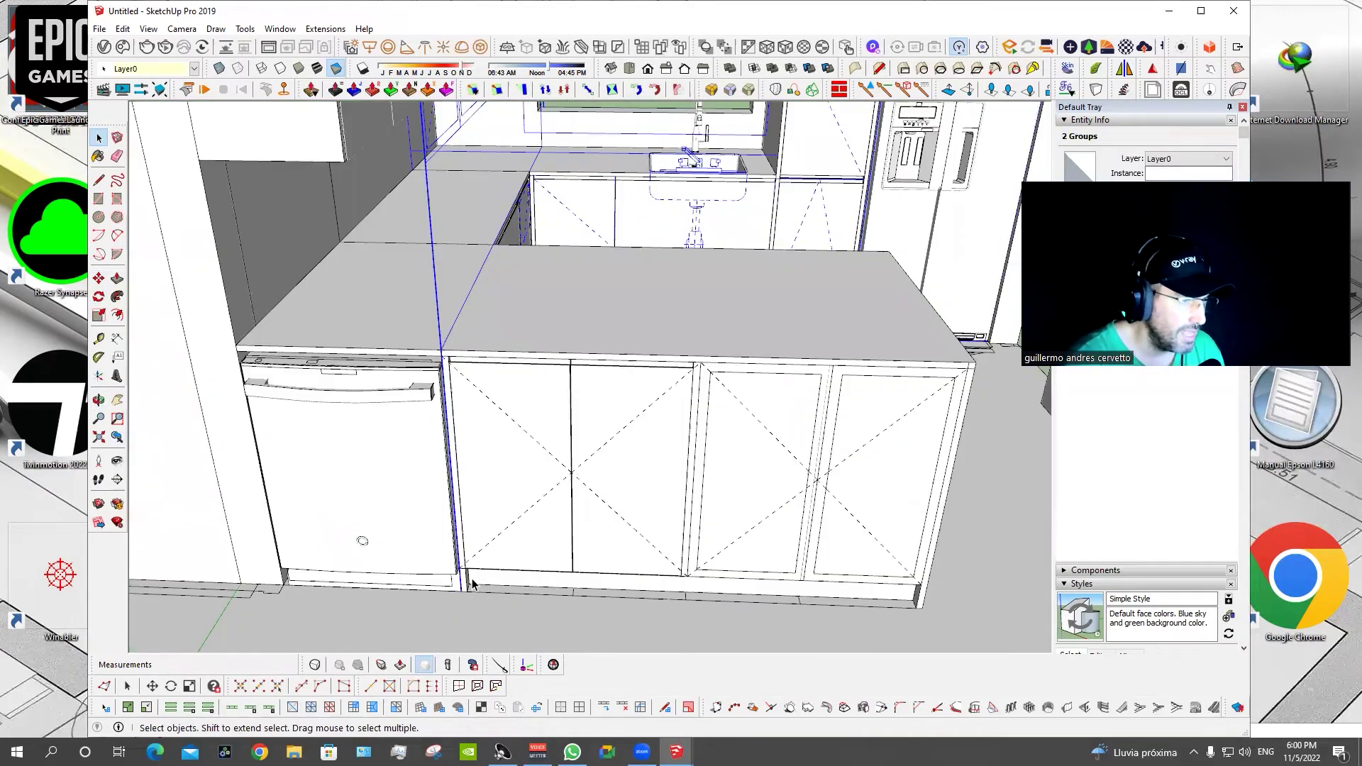
{"action": "scroll", "coordinate": [457, 563], "scroll_direction": "up", "scroll_amount": 3}
{"action": "scroll", "coordinate": [985, 385], "scroll_direction": "up", "scroll_amount": 2}
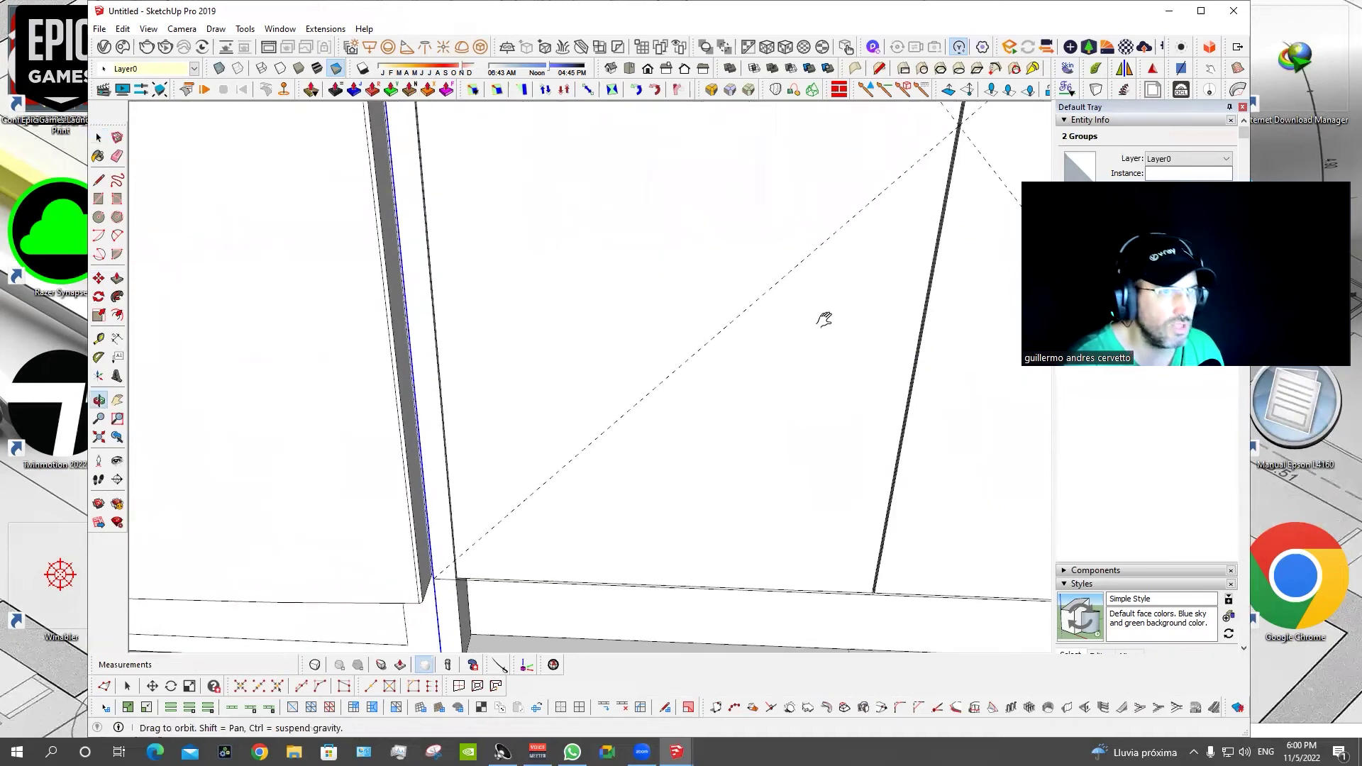
{"action": "scroll", "coordinate": [714, 330], "scroll_direction": "up", "scroll_amount": 3}
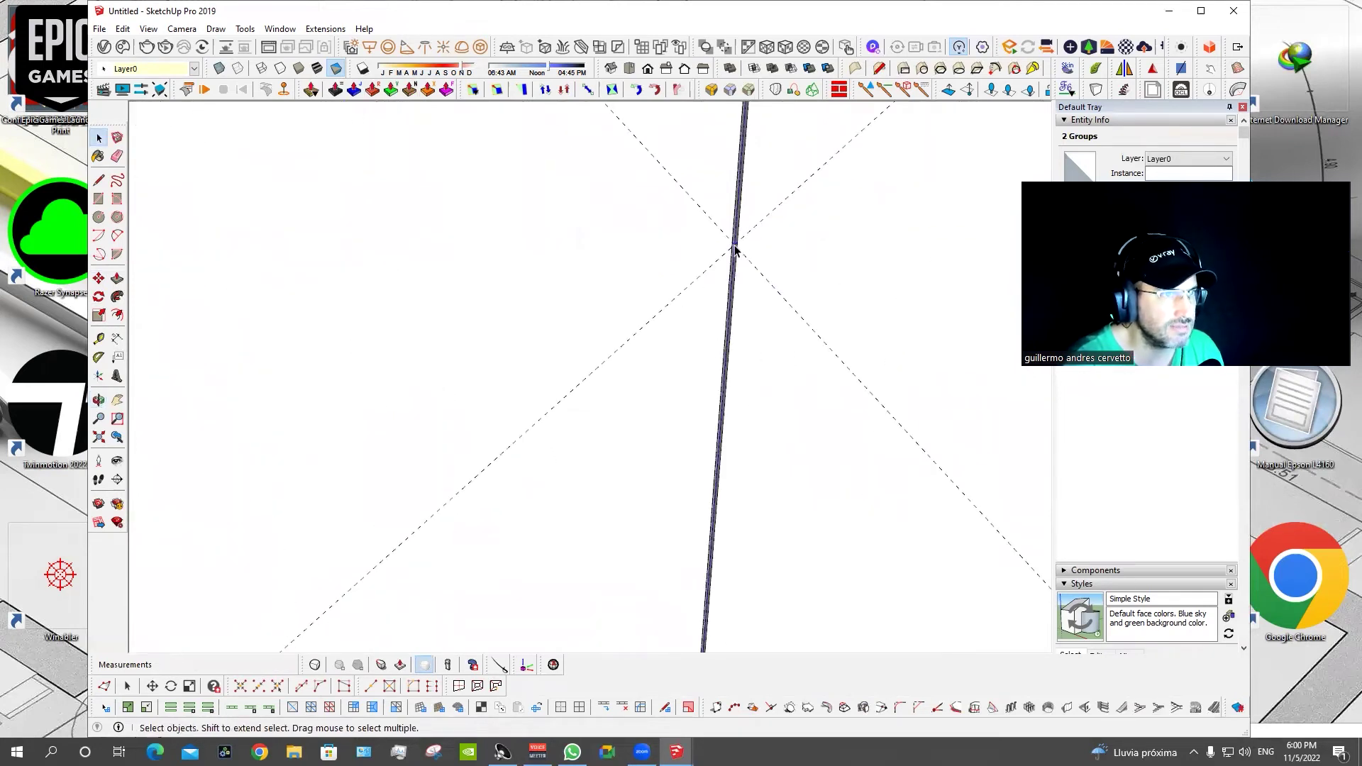
{"action": "scroll", "coordinate": [734, 246], "scroll_direction": "down", "scroll_amount": 5}
{"action": "scroll", "coordinate": [642, 231], "scroll_direction": "down", "scroll_amount": 2}
{"action": "scroll", "coordinate": [656, 340], "scroll_direction": "up", "scroll_amount": 1}
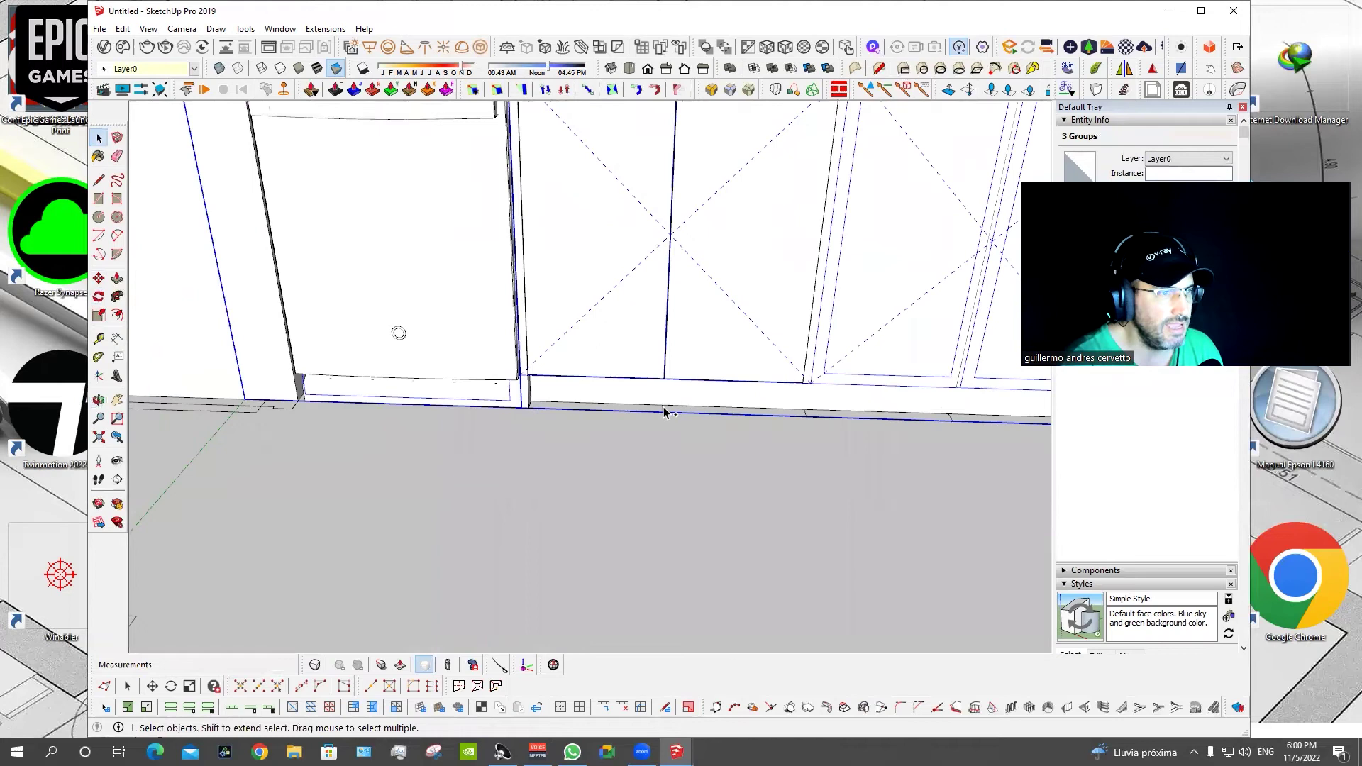
{"action": "scroll", "coordinate": [663, 412], "scroll_direction": "down", "scroll_amount": 3}
{"action": "scroll", "coordinate": [653, 406], "scroll_direction": "down", "scroll_amount": 3}
{"action": "middle_click_drag", "start_coordinate": [562, 415], "coordinate": [582, 518]}
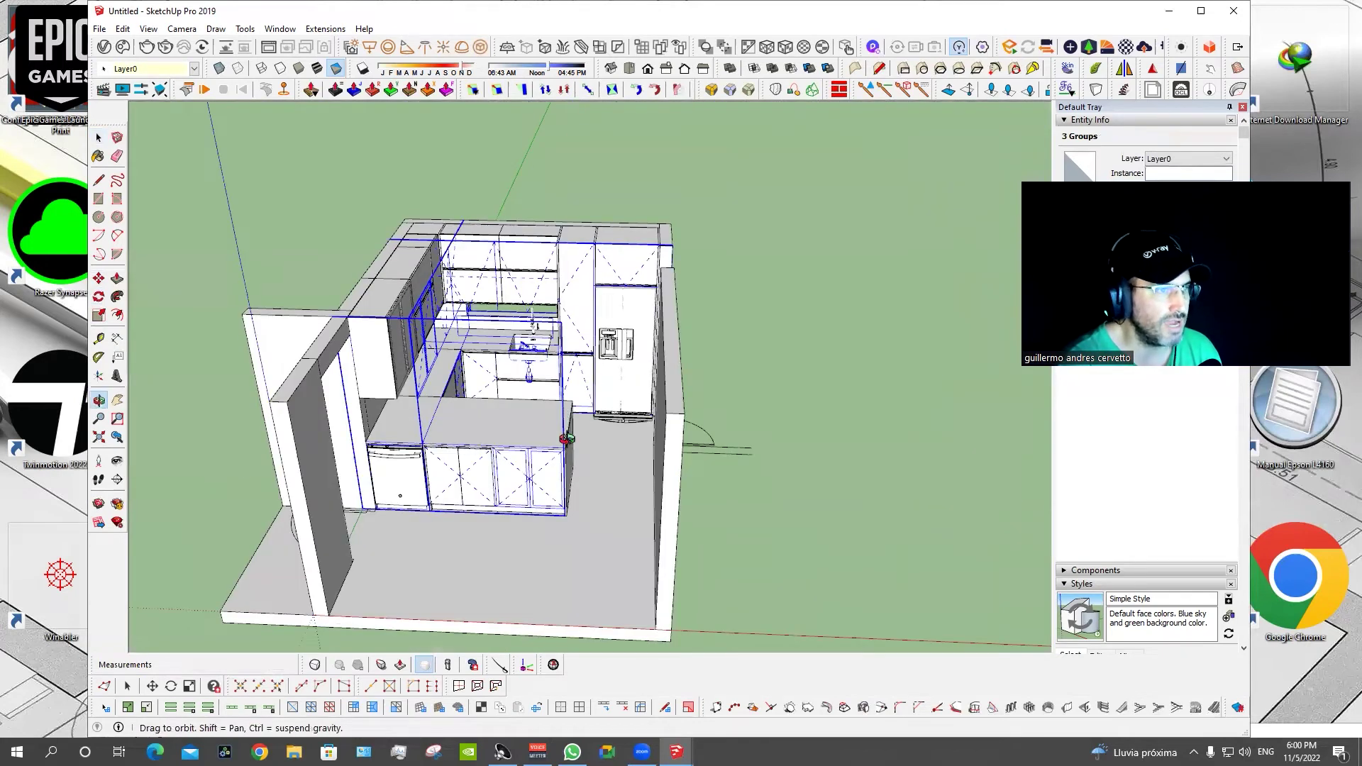
{"action": "key", "text": "m"}
{"action": "left_click", "coordinate": [575, 496]}
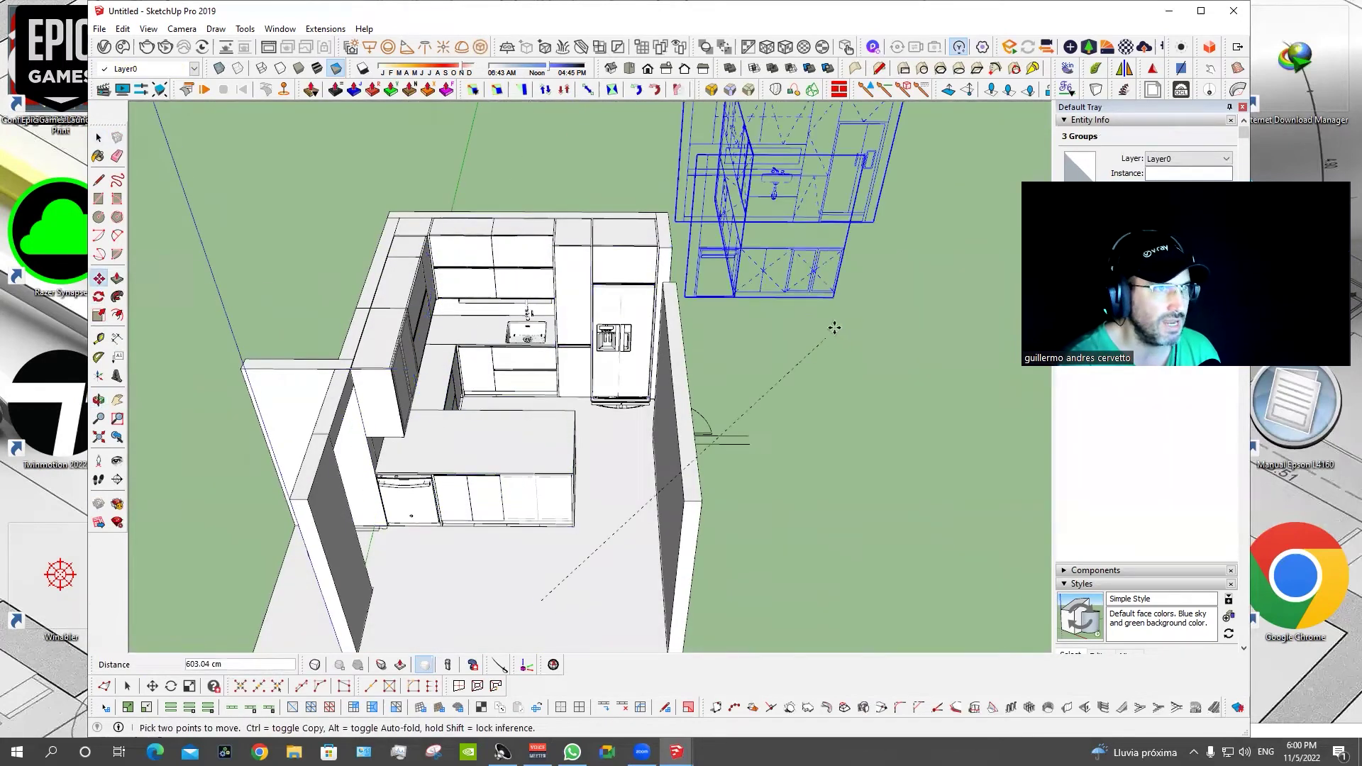
{"action": "left_click", "coordinate": [836, 328]}
{"action": "key", "text": "space"}
{"action": "mouse_move", "coordinate": [860, 343]}
{"action": "middle_mouse_down"}
{"action": "mouse_move", "coordinate": [693, 359]}
{"action": "mouse_move", "coordinate": [547, 320]}
{"action": "mouse_move", "coordinate": [644, 288]}
{"action": "mouse_move", "coordinate": [596, 380]}
{"action": "mouse_move", "coordinate": [532, 363]}
{"action": "mouse_move", "coordinate": [341, 406]}
{"action": "mouse_move", "coordinate": [711, 357]}
{"action": "mouse_move", "coordinate": [799, 275]}
{"action": "mouse_move", "coordinate": [762, 233]}
{"action": "mouse_move", "coordinate": [801, 128]}
{"action": "middle_mouse_up"}
{"action": "scroll", "coordinate": [596, 381], "scroll_direction": "up", "scroll_amount": 2}
{"action": "scroll", "coordinate": [436, 376], "scroll_direction": "up", "scroll_amount": 4}
{"action": "scroll", "coordinate": [554, 365], "scroll_direction": "up", "scroll_amount": 1}
{"action": "scroll", "coordinate": [635, 277], "scroll_direction": "up", "scroll_amount": 2}
{"action": "mouse_move", "coordinate": [635, 277]}
{"action": "middle_mouse_down"}
{"action": "mouse_move", "coordinate": [594, 314]}
{"action": "mouse_move", "coordinate": [631, 321]}
{"action": "mouse_move", "coordinate": [582, 315]}
{"action": "middle_mouse_up"}
{"action": "scroll", "coordinate": [631, 321], "scroll_direction": "up", "scroll_amount": 2}
{"action": "scroll", "coordinate": [631, 320], "scroll_direction": "up", "scroll_amount": 2}
{"action": "scroll", "coordinate": [630, 317], "scroll_direction": "up", "scroll_amount": 2}
{"action": "scroll", "coordinate": [629, 316], "scroll_direction": "down", "scroll_amount": 3}
{"action": "scroll", "coordinate": [578, 305], "scroll_direction": "up", "scroll_amount": 3}
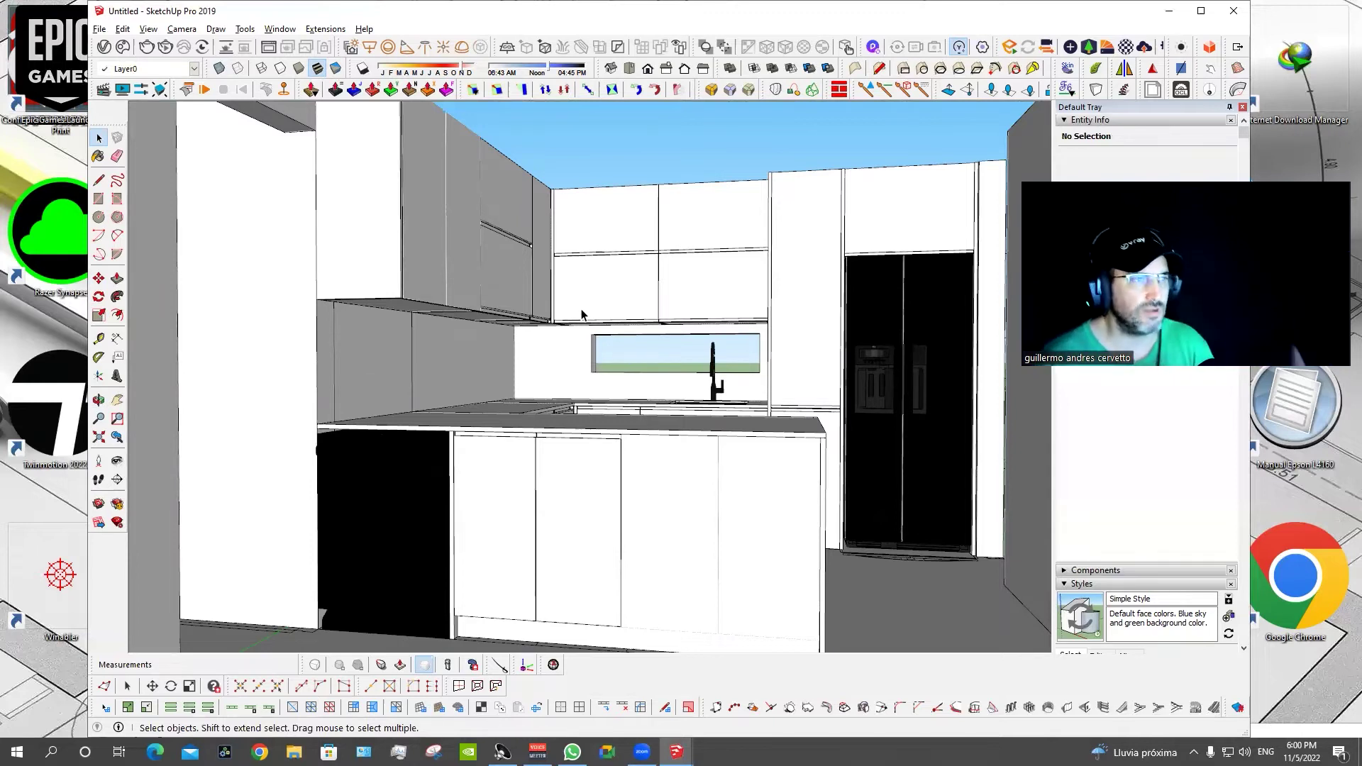
{"action": "middle_click_drag", "start_coordinate": [582, 325], "coordinate": [580, 365]}
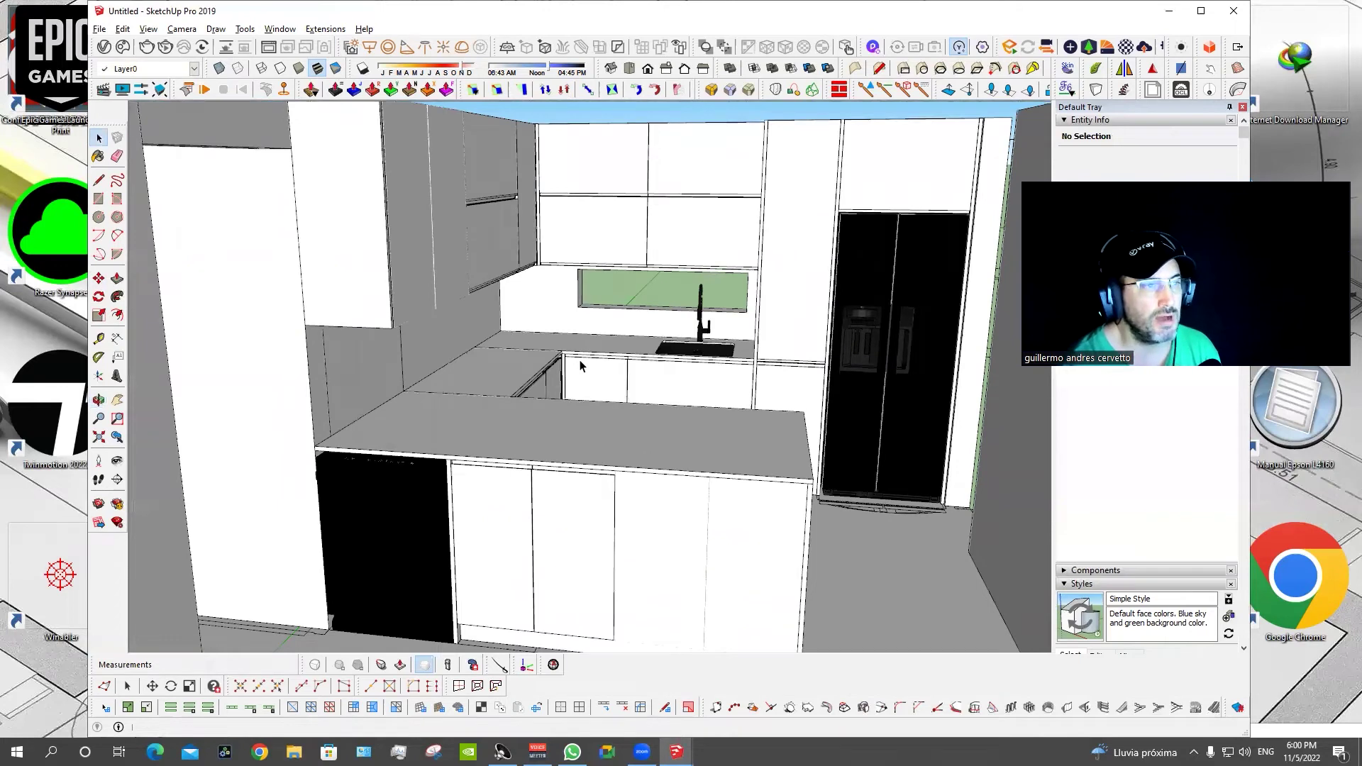
{"action": "scroll", "coordinate": [580, 365], "scroll_direction": "down", "scroll_amount": 2}
{"action": "scroll", "coordinate": [590, 343], "scroll_direction": "down", "scroll_amount": 5}
Copy the floor slab 255 cm straight up to form the ceiling.
{"action": "middle_click_drag", "start_coordinate": [590, 343], "coordinate": [471, 451]}
{"action": "left_click", "coordinate": [535, 535]}
{"action": "scroll", "coordinate": [612, 624], "scroll_direction": "up", "scroll_amount": 1}
{"action": "scroll", "coordinate": [612, 617], "scroll_direction": "up", "scroll_amount": 1}
{"action": "key", "text": "m"}
{"action": "key", "text": "ctrl"}
{"action": "left_click", "coordinate": [612, 591]}
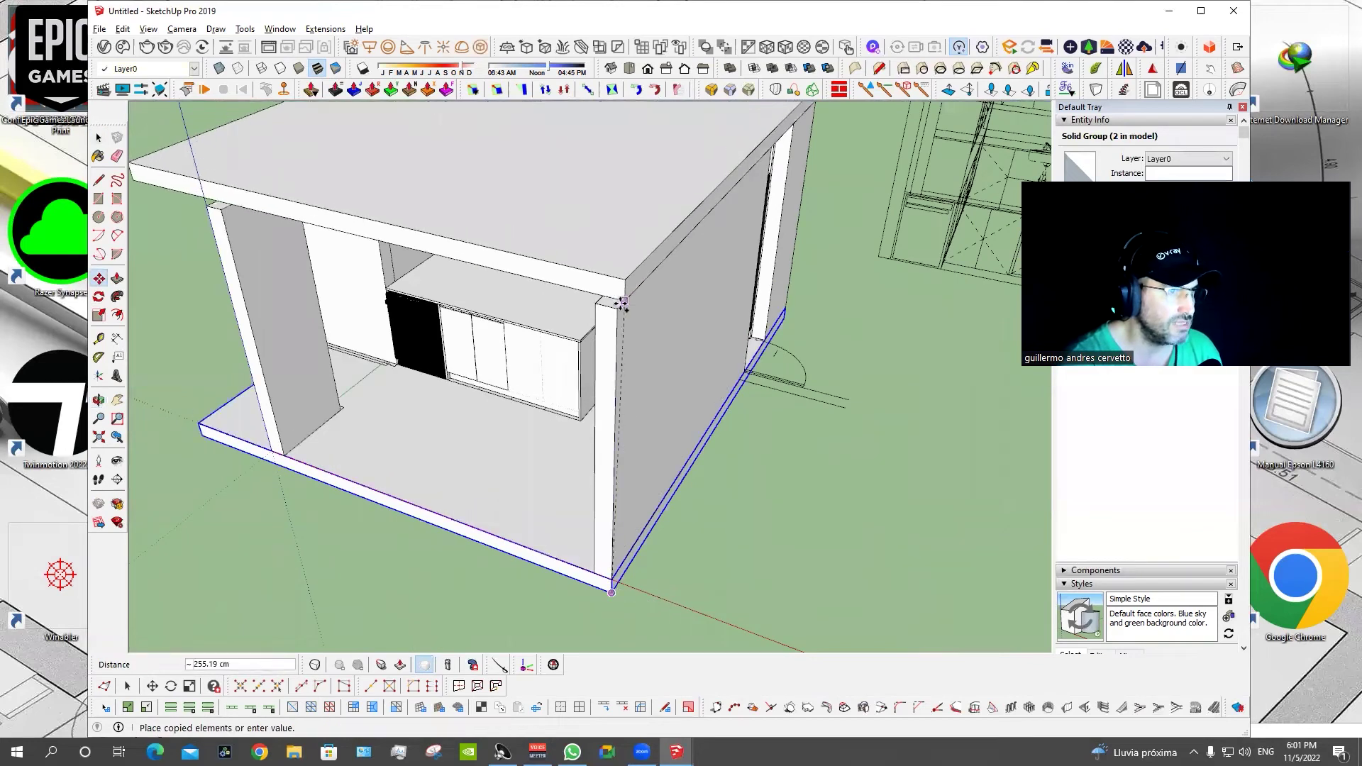
{"action": "left_click", "coordinate": [617, 309]}
Draw a rectangle across the bottom of the doorway from the jamb corner.
{"action": "scroll", "coordinate": [723, 383], "scroll_direction": "down", "scroll_amount": 3}
{"action": "mouse_move", "coordinate": [724, 383]}
{"action": "middle_mouse_down"}
{"action": "mouse_move", "coordinate": [243, 411]}
{"action": "mouse_move", "coordinate": [329, 450]}
{"action": "mouse_move", "coordinate": [654, 443]}
{"action": "middle_mouse_up"}
{"action": "scroll", "coordinate": [651, 443], "scroll_direction": "up", "scroll_amount": 3}
{"action": "scroll", "coordinate": [542, 480], "scroll_direction": "down", "scroll_amount": 1}
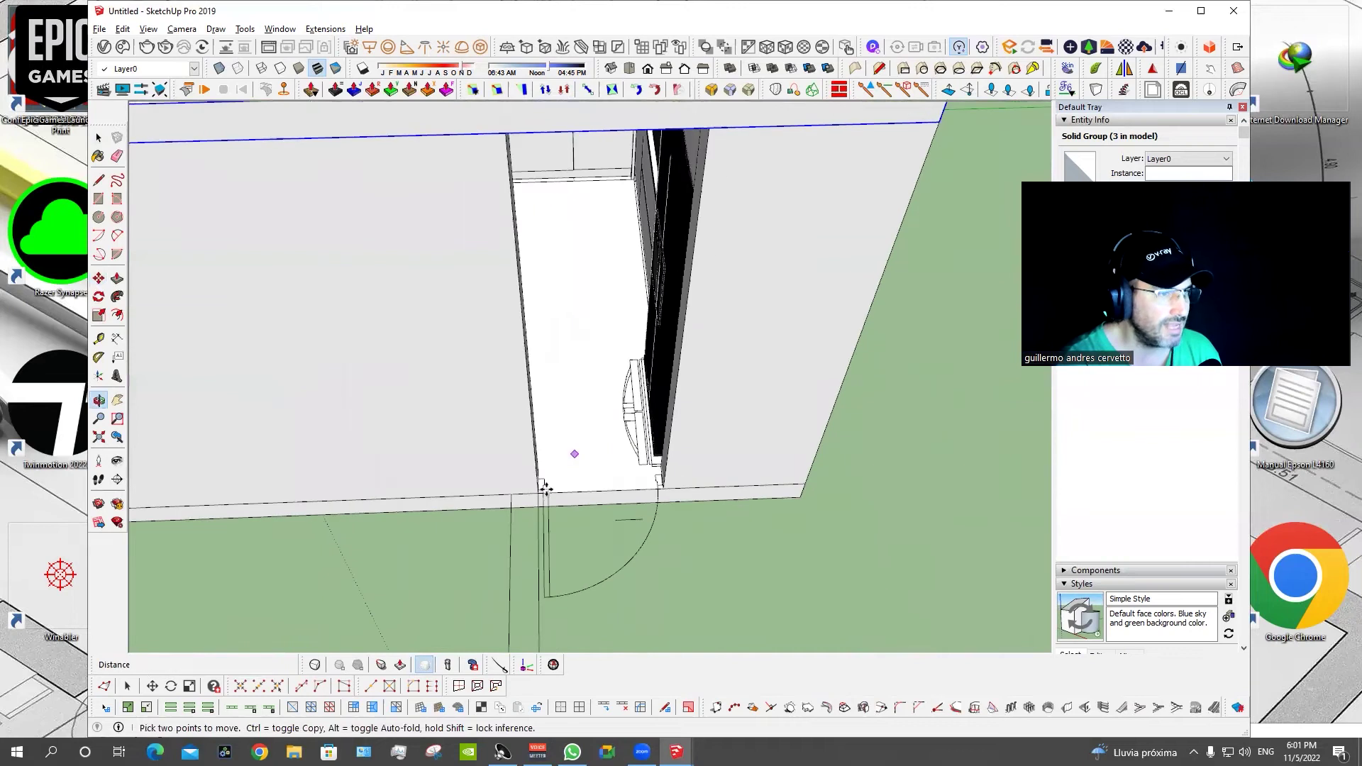
{"action": "scroll", "coordinate": [540, 481], "scroll_direction": "up", "scroll_amount": 2}
{"action": "scroll", "coordinate": [540, 481], "scroll_direction": "up", "scroll_amount": 2}
{"action": "scroll", "coordinate": [495, 472], "scroll_direction": "up", "scroll_amount": 1}
{"action": "key", "text": "r"}
{"action": "left_click", "coordinate": [472, 449]}
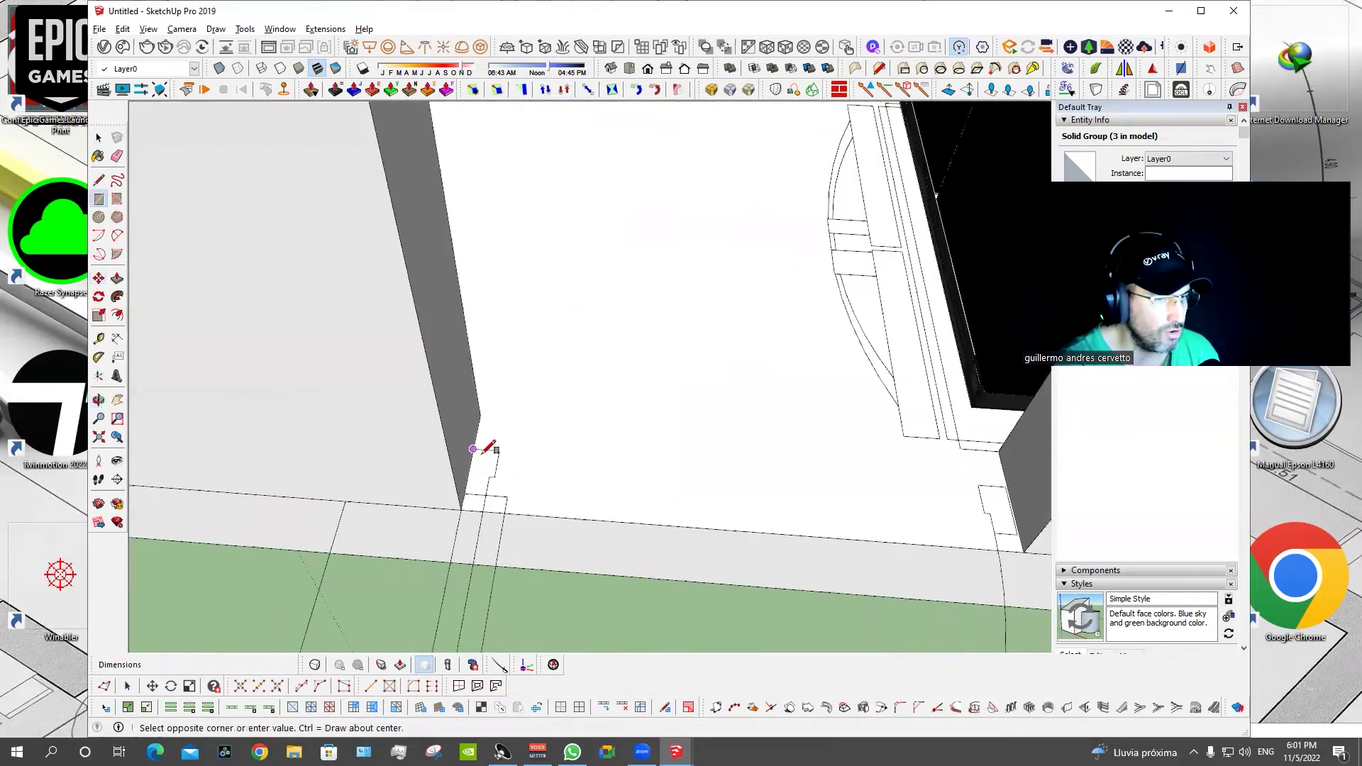
{"action": "left_click", "coordinate": [1012, 509]}
Push/Pull the doorway rectangle up to the wall top to fill the opening.
{"action": "key", "text": "p"}
{"action": "scroll", "coordinate": [623, 487], "scroll_direction": "down", "scroll_amount": 2}
{"action": "scroll", "coordinate": [623, 482], "scroll_direction": "down", "scroll_amount": 1}
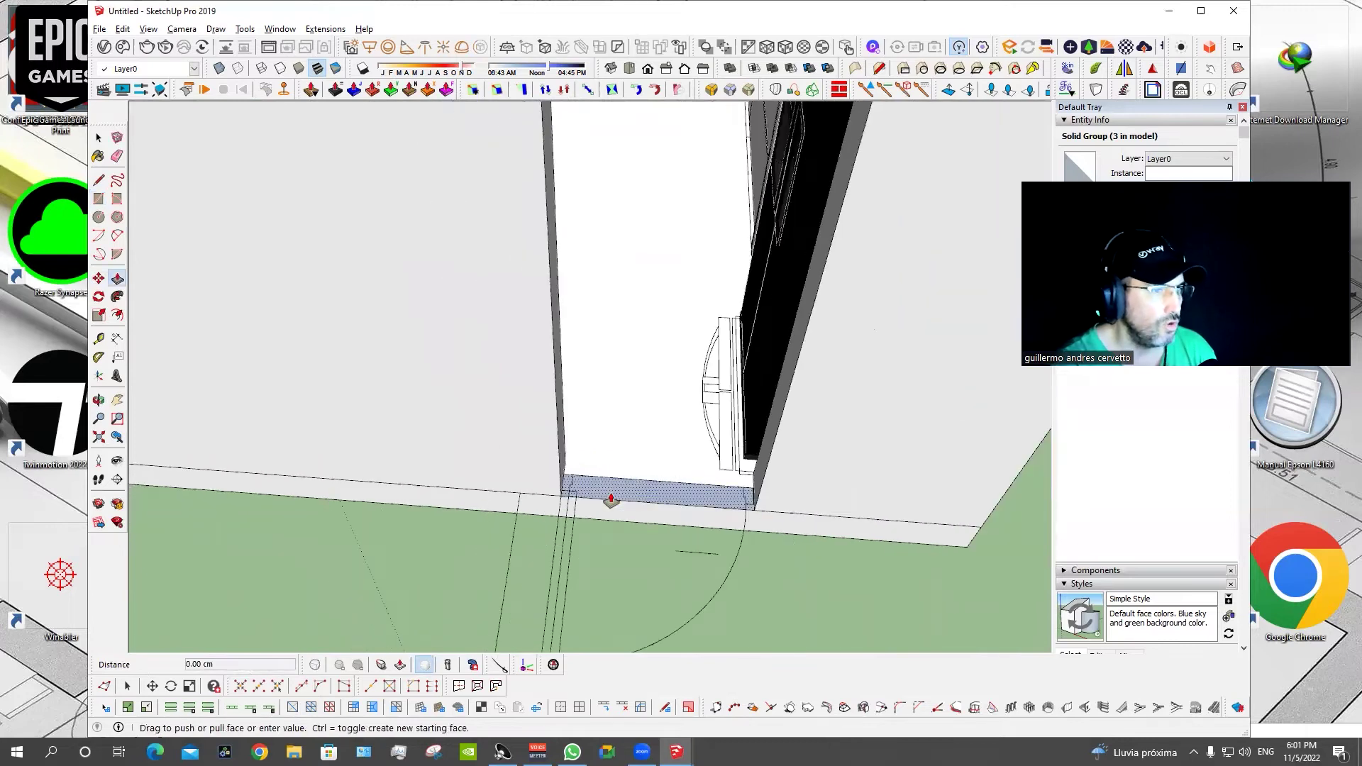
{"action": "scroll", "coordinate": [610, 500], "scroll_direction": "down", "scroll_amount": 3}
{"action": "left_click_drag", "start_coordinate": [608, 464], "coordinate": [596, 243]}
{"action": "key", "text": "space"}
{"action": "left_click", "coordinate": [620, 283]}
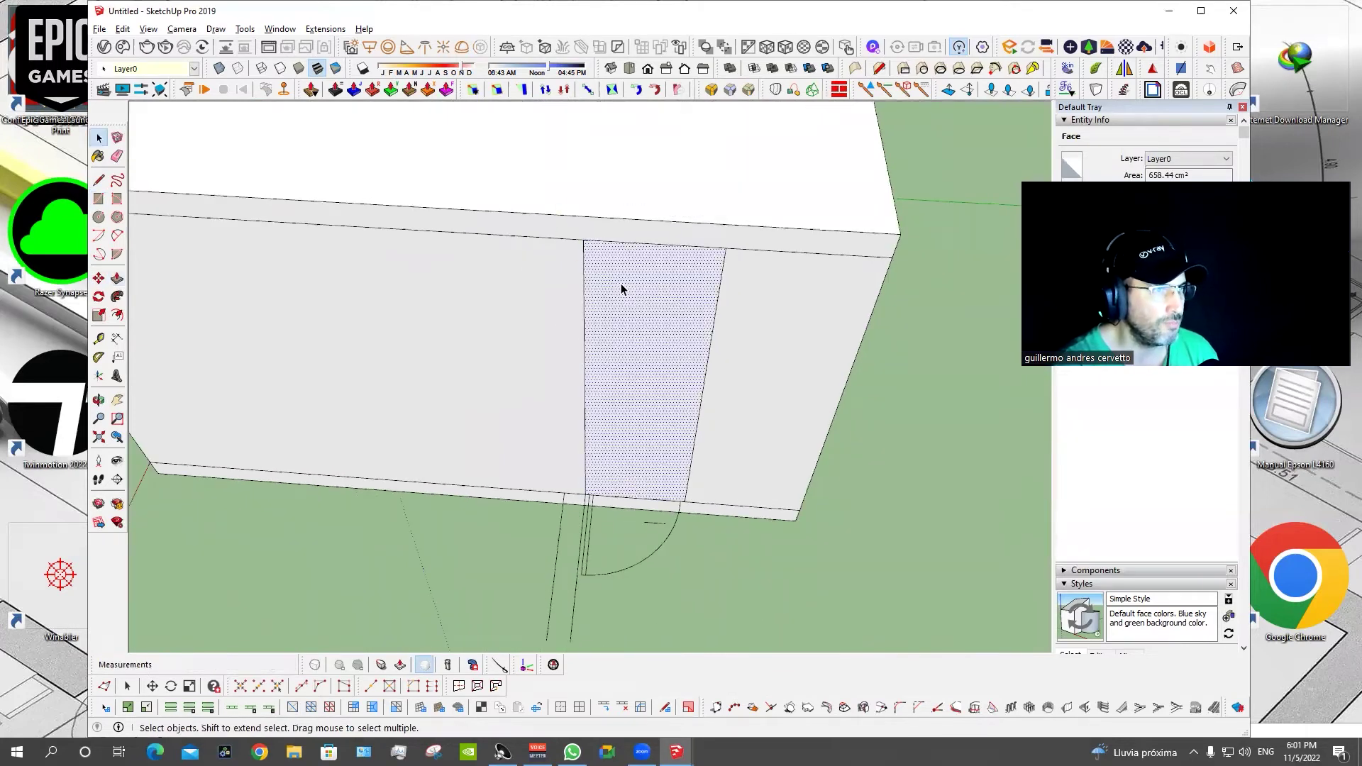
{"action": "key", "text": "Escape"}
{"action": "mouse_move", "coordinate": [590, 381]}
{"action": "middle_mouse_down"}
{"action": "mouse_move", "coordinate": [972, 255]}
{"action": "mouse_move", "coordinate": [981, 303]}
{"action": "middle_mouse_up"}
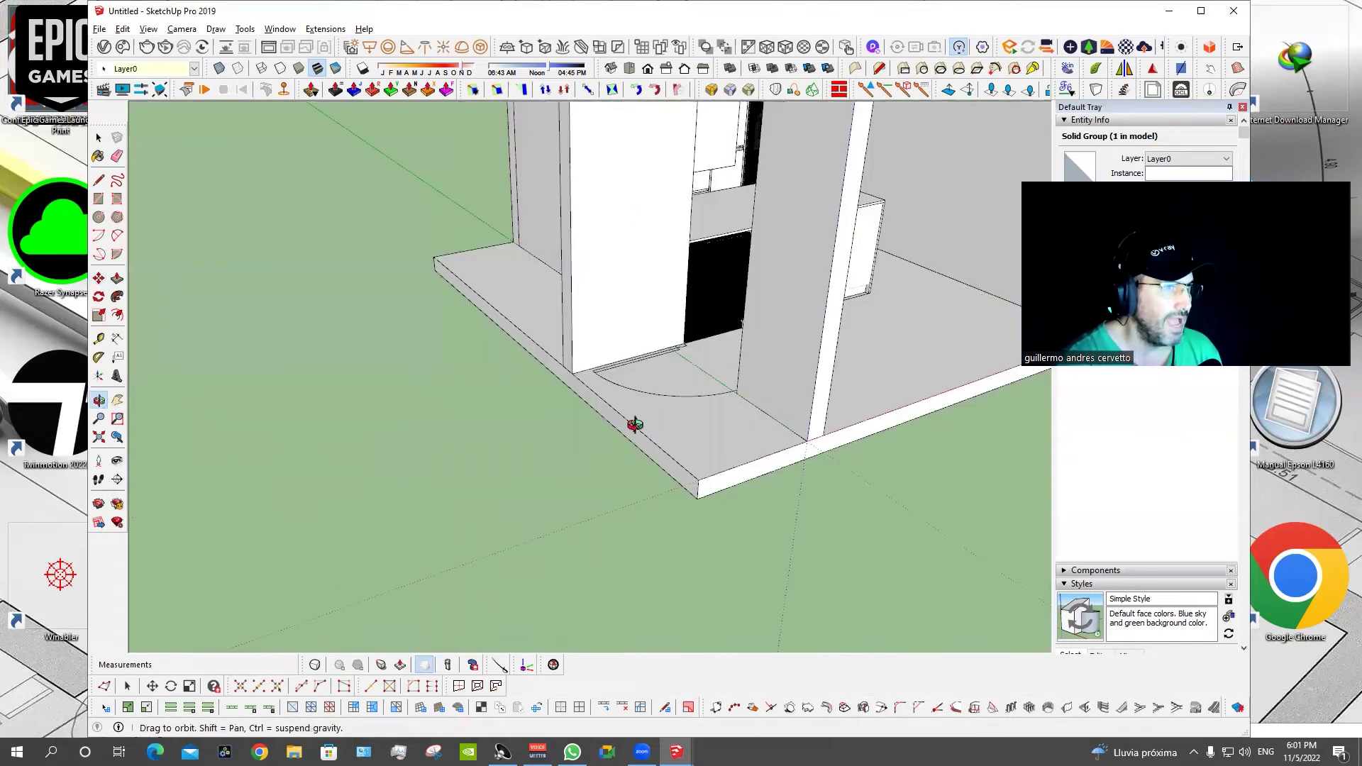
Stretch the filled wall group four times wider along the red axis.
{"action": "scroll", "coordinate": [635, 424], "scroll_direction": "down", "scroll_amount": 3}
{"action": "key", "text": "s"}
{"action": "scroll", "coordinate": [608, 371], "scroll_direction": "down", "scroll_amount": 2}
{"action": "left_click_drag", "start_coordinate": [608, 383], "coordinate": [437, 447]}
{"action": "key", "text": "space"}
Copy the wall panel 105 cm to the left.
{"action": "scroll", "coordinate": [663, 408], "scroll_direction": "up", "scroll_amount": 2}
{"action": "scroll", "coordinate": [663, 408], "scroll_direction": "up", "scroll_amount": 3}
{"action": "mouse_move", "coordinate": [663, 408]}
{"action": "middle_mouse_down"}
{"action": "mouse_move", "coordinate": [152, 298]}
{"action": "mouse_move", "coordinate": [286, 199]}
{"action": "middle_mouse_up"}
{"action": "scroll", "coordinate": [286, 199], "scroll_direction": "up", "scroll_amount": 3}
{"action": "key", "text": "m"}
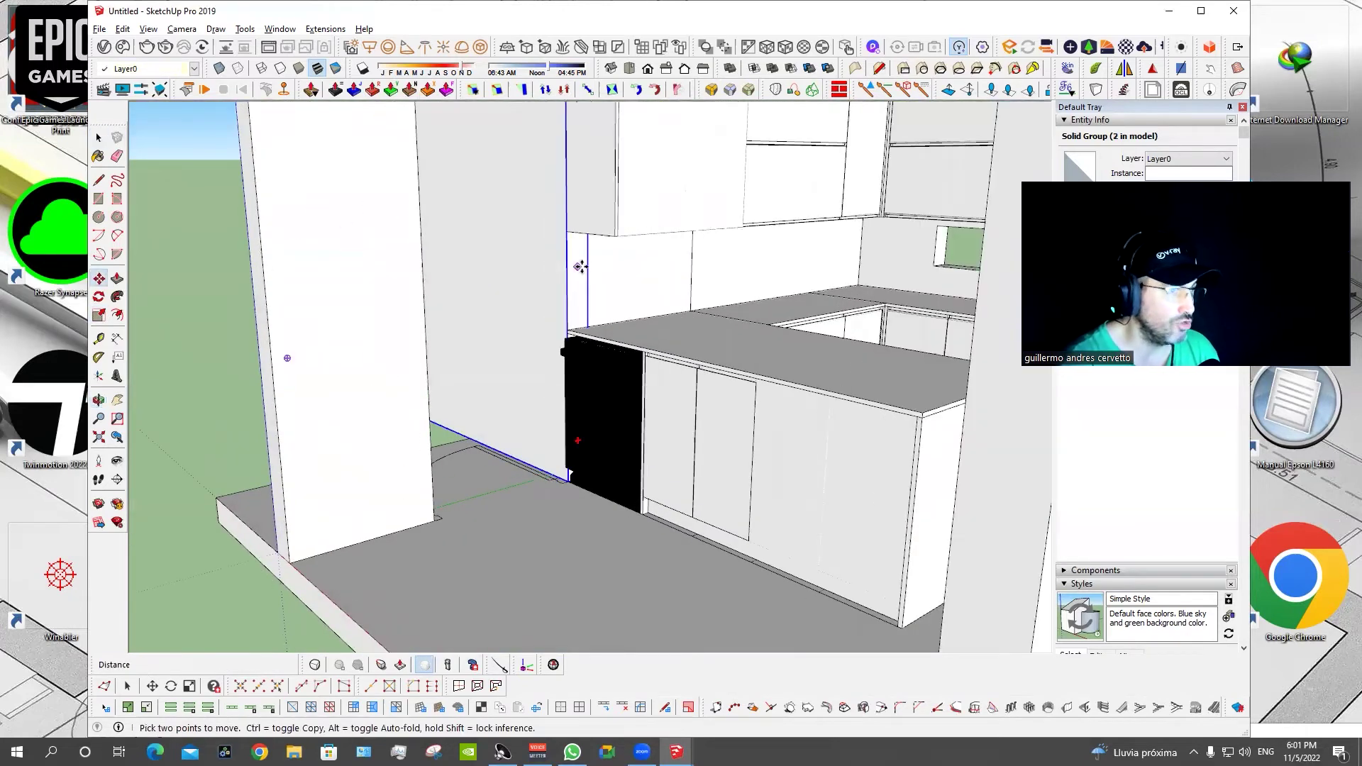
{"action": "left_click", "coordinate": [587, 266]}
{"action": "key", "text": "ctrl"}
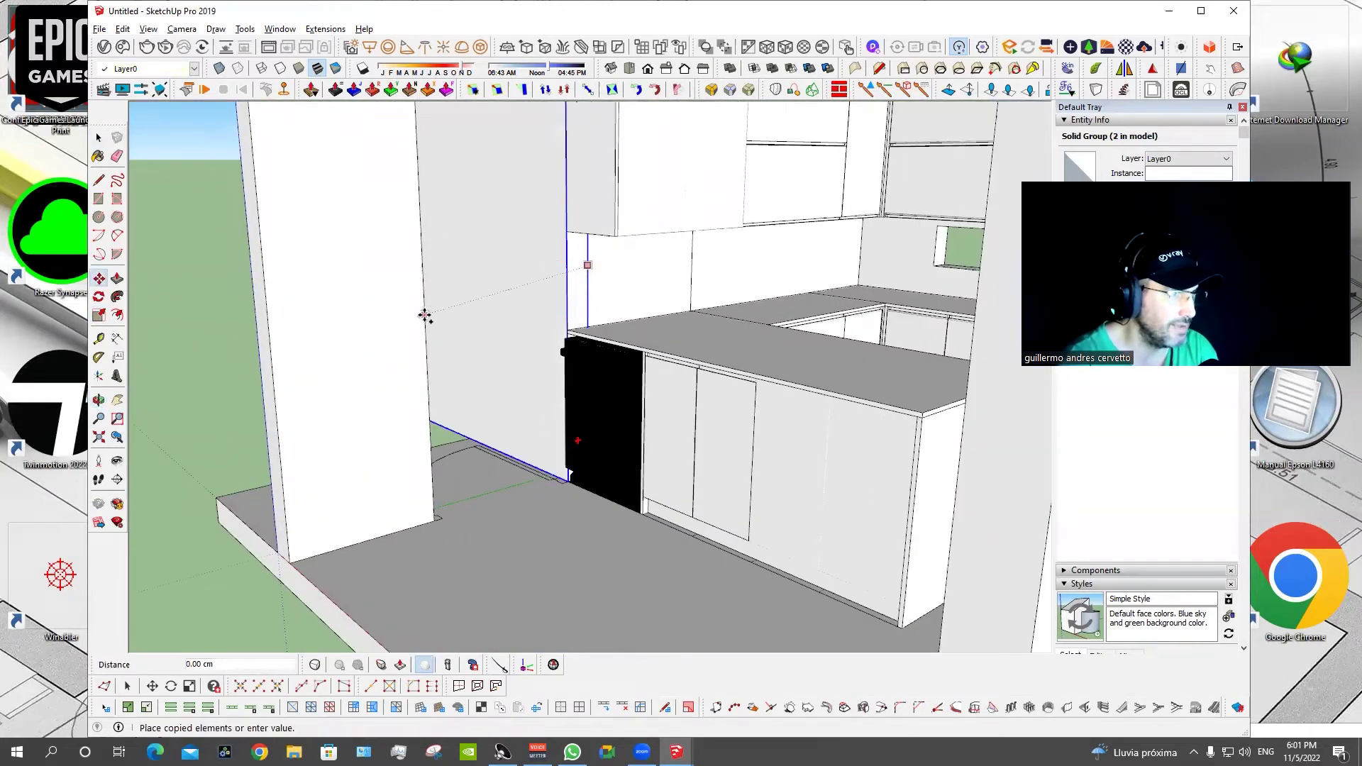
{"action": "left_click", "coordinate": [426, 297]}
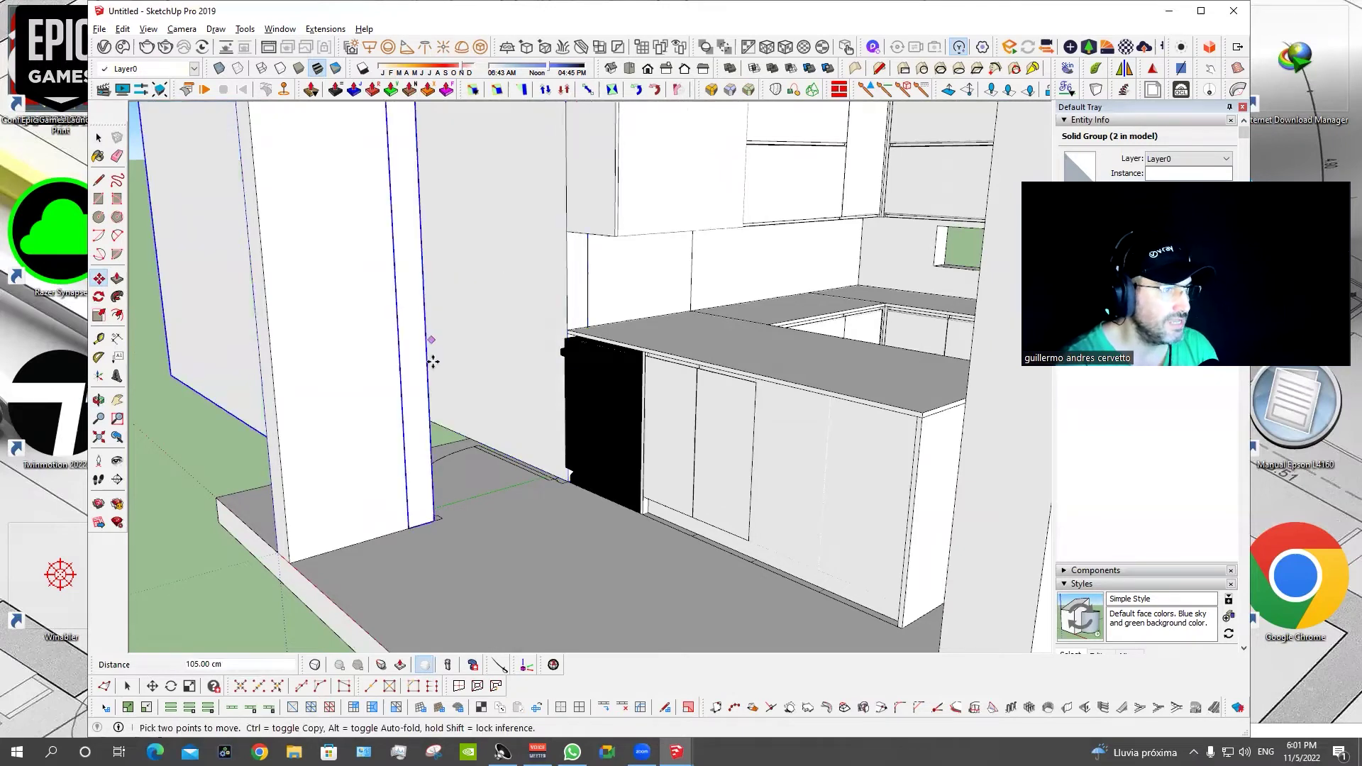
Shift the panel copy a further 150 and select the base slab for resizing.
{"action": "left_click", "coordinate": [416, 526]}
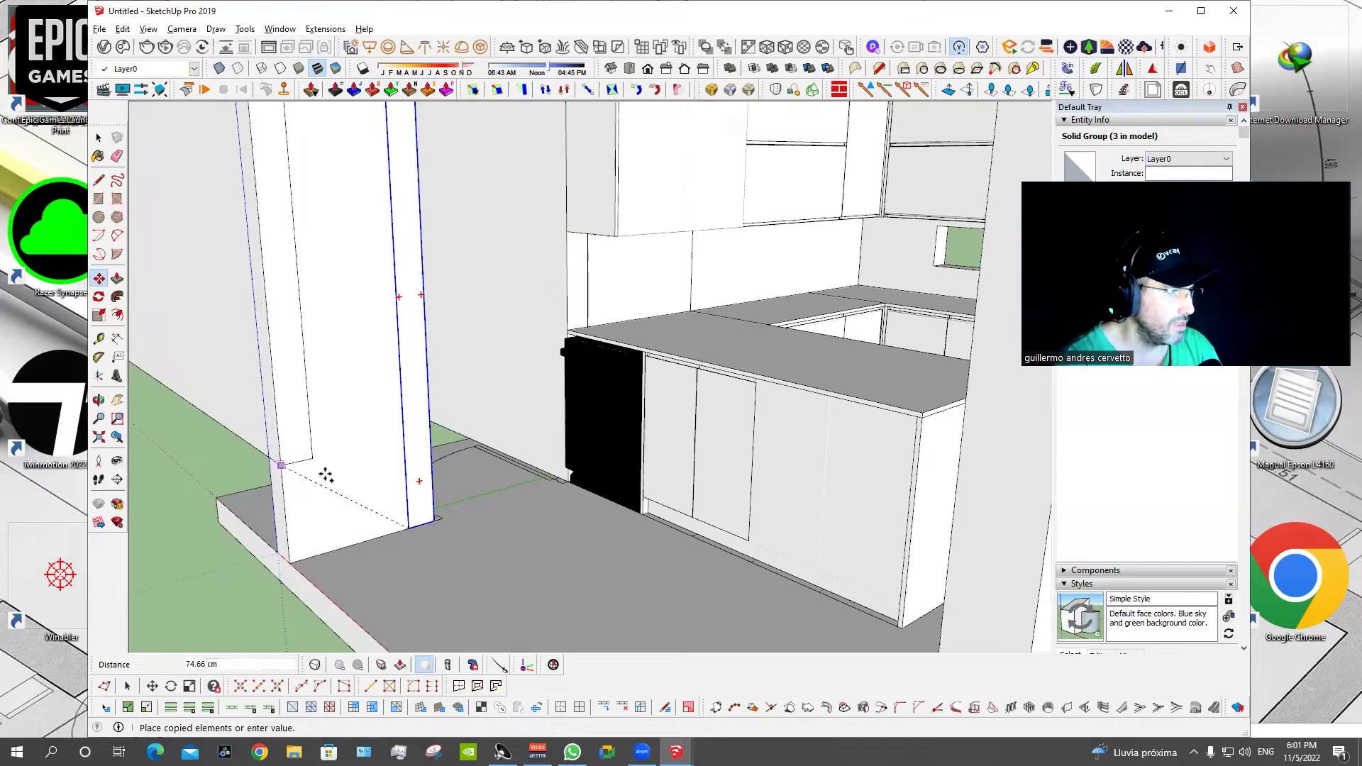
{"action": "type", "text": "150"}
{"action": "key", "text": "Return"}
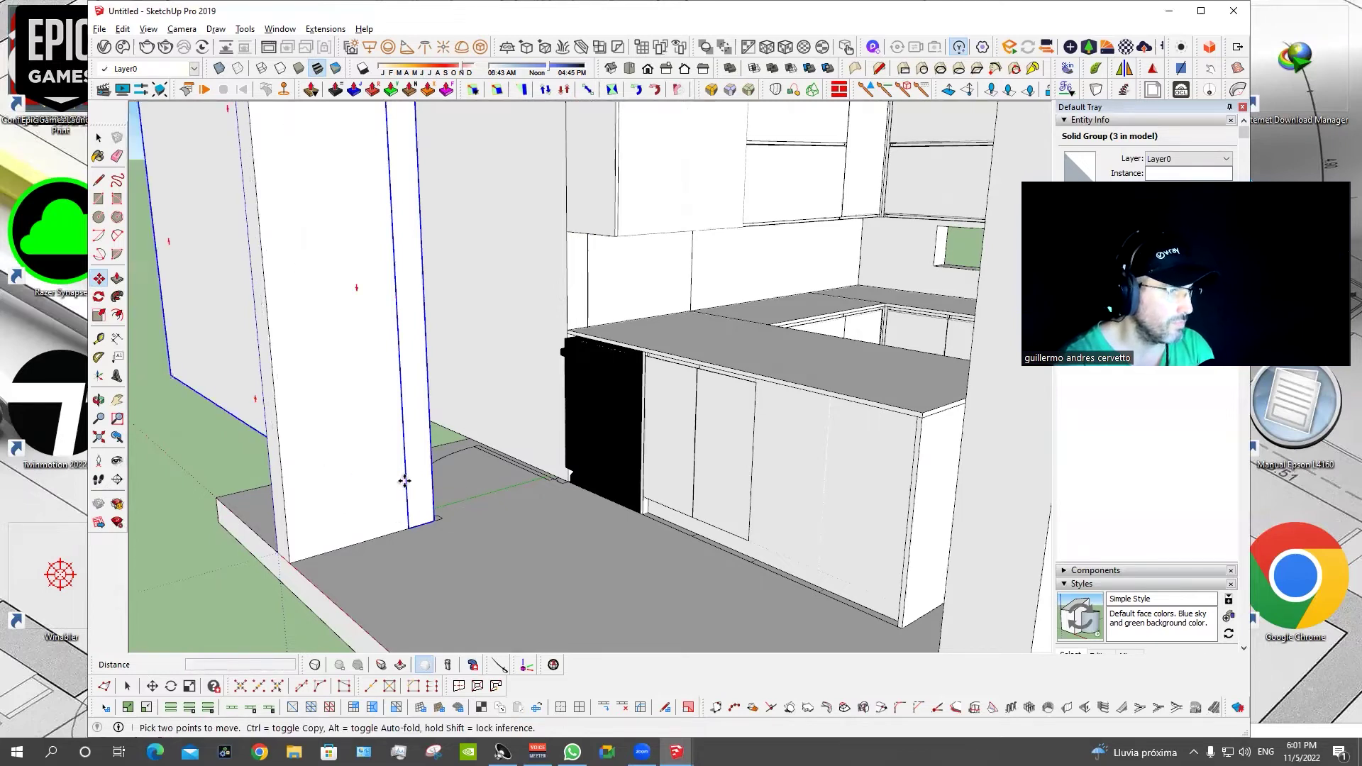
{"action": "left_click", "coordinate": [404, 481]}
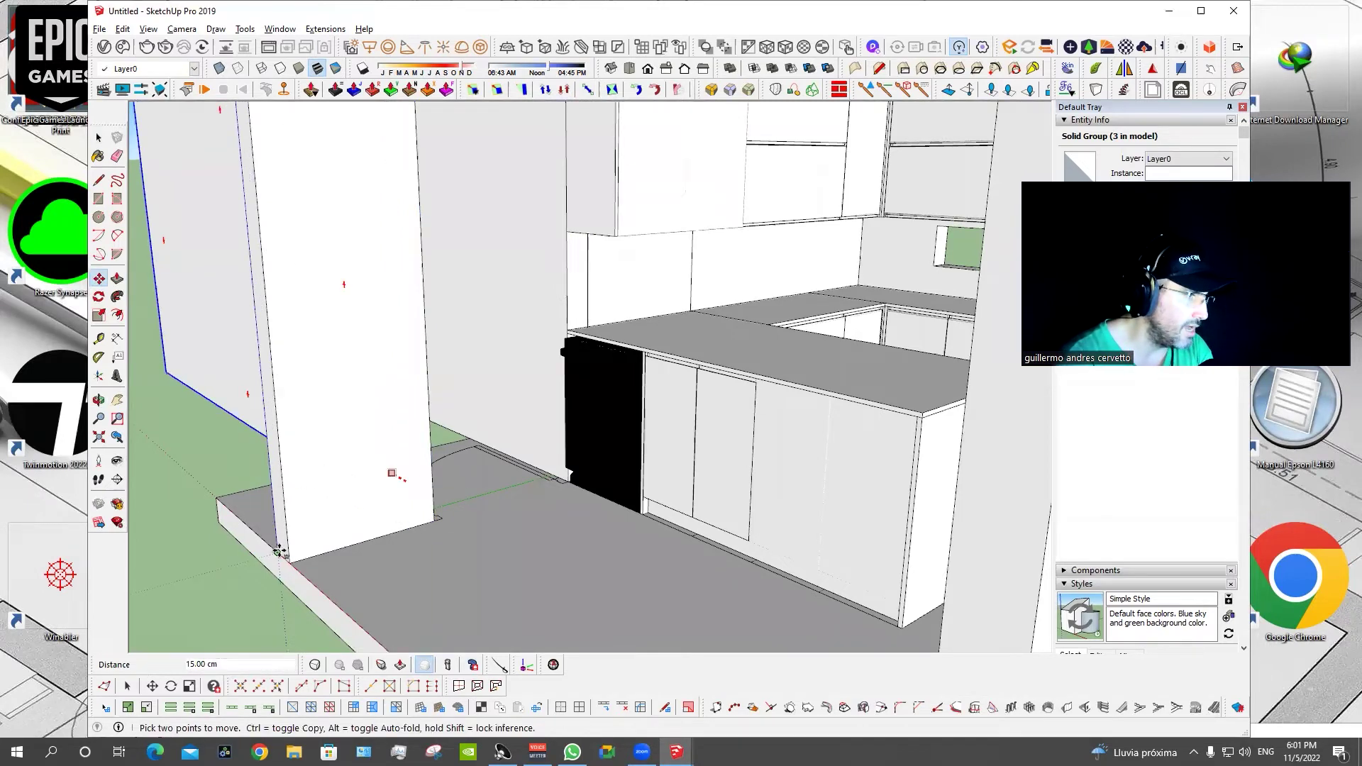
{"action": "middle_click_drag", "start_coordinate": [389, 487], "coordinate": [785, 457]}
{"action": "key", "text": "space"}
{"action": "key", "text": "s"}
{"action": "key", "text": "space"}
{"action": "left_click", "coordinate": [587, 463]}
Stretch the base slab and the top slab out to the left.
{"action": "key", "text": "s"}
{"action": "mouse_move", "coordinate": [558, 456]}
{"action": "left_mouse_down"}
{"action": "mouse_move", "coordinate": [513, 469]}
{"action": "mouse_move", "coordinate": [213, 469]}
{"action": "left_mouse_up"}
{"action": "mouse_move", "coordinate": [380, 398]}
{"action": "middle_mouse_down"}
{"action": "mouse_move", "coordinate": [629, 445]}
{"action": "mouse_move", "coordinate": [638, 274]}
{"action": "middle_mouse_up"}
{"action": "left_click", "coordinate": [624, 306]}
{"action": "key", "text": "s"}
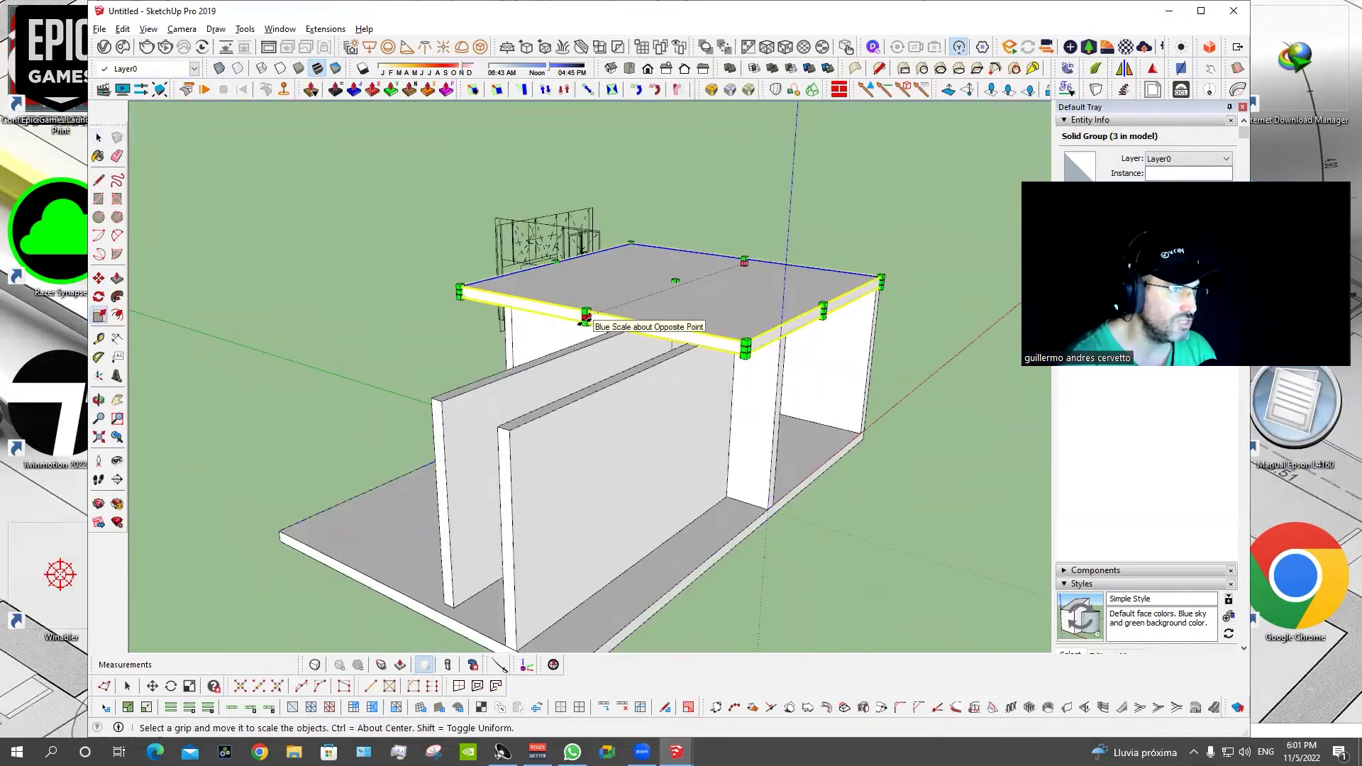
{"action": "left_click_drag", "start_coordinate": [584, 320], "coordinate": [386, 386]}
Rotate a copy of the wall panel to face front and narrow its width along red.
{"action": "mouse_move", "coordinate": [542, 462]}
{"action": "middle_mouse_down"}
{"action": "mouse_move", "coordinate": [232, 412]}
{"action": "mouse_move", "coordinate": [844, 425]}
{"action": "middle_mouse_up"}
{"action": "key", "text": "s"}
{"action": "left_click", "coordinate": [848, 426]}
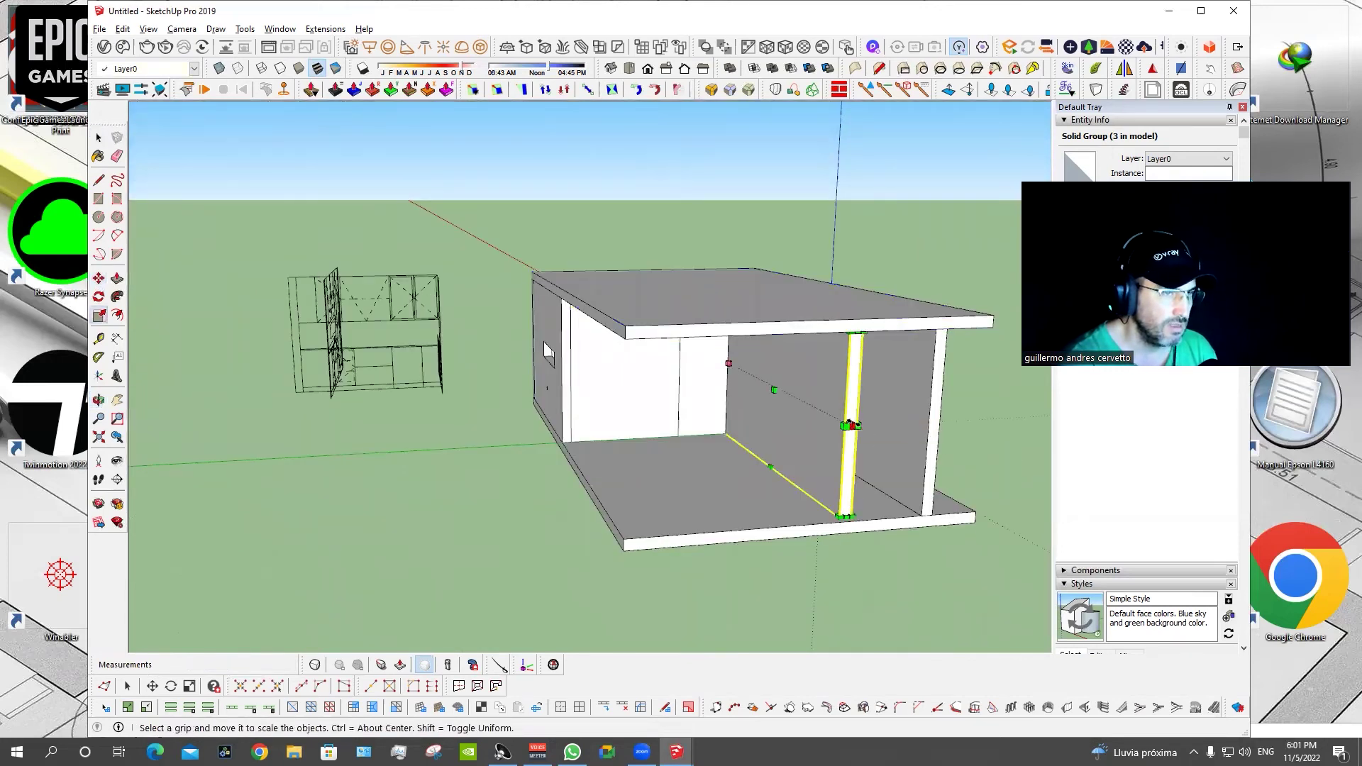
{"action": "key", "text": "space"}
{"action": "mouse_move", "coordinate": [867, 426]}
{"action": "middle_mouse_down"}
{"action": "mouse_move", "coordinate": [836, 584]}
{"action": "mouse_move", "coordinate": [718, 574]}
{"action": "mouse_move", "coordinate": [721, 564]}
{"action": "middle_mouse_up"}
{"action": "key", "text": "q"}
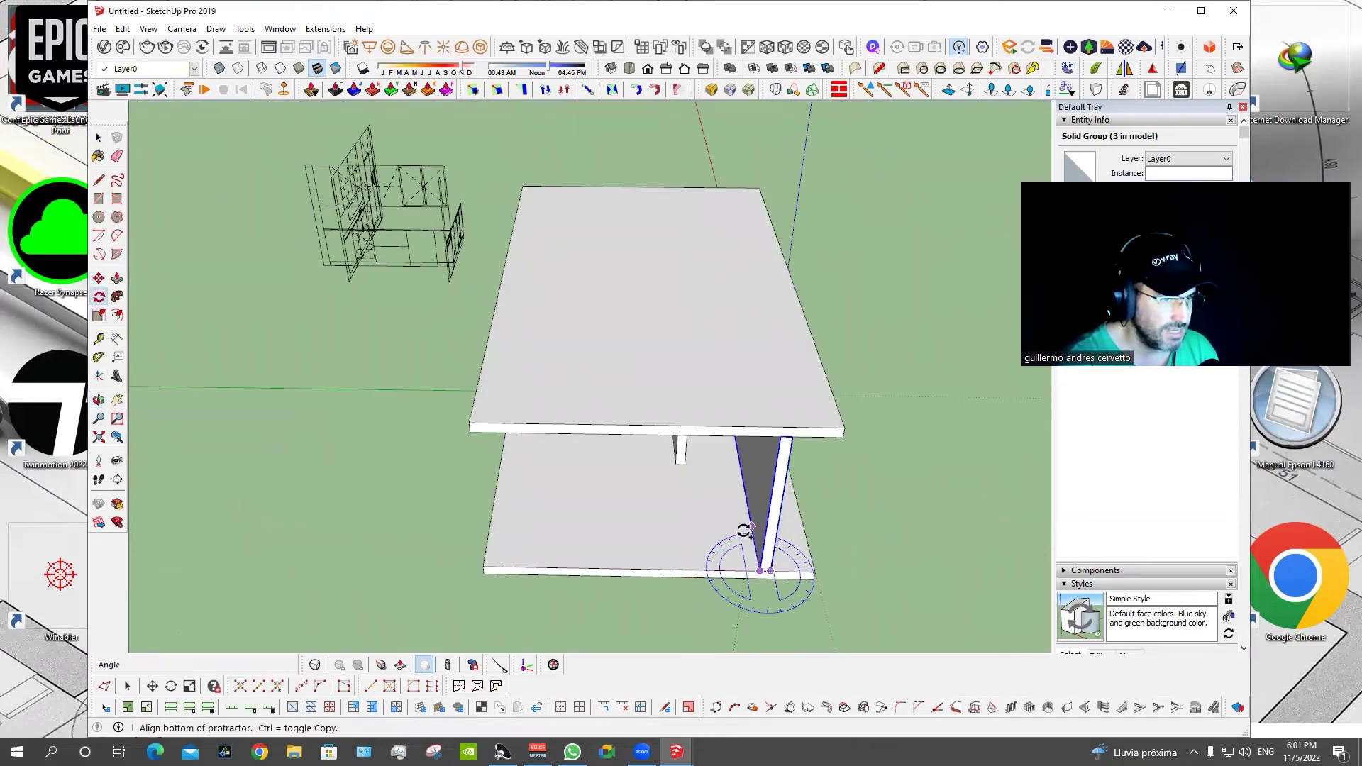
{"action": "key", "text": "ctrl"}
{"action": "left_click", "coordinate": [760, 571]}
{"action": "left_click", "coordinate": [788, 571]}
{"action": "left_click", "coordinate": [454, 568]}
{"action": "key", "text": "s"}
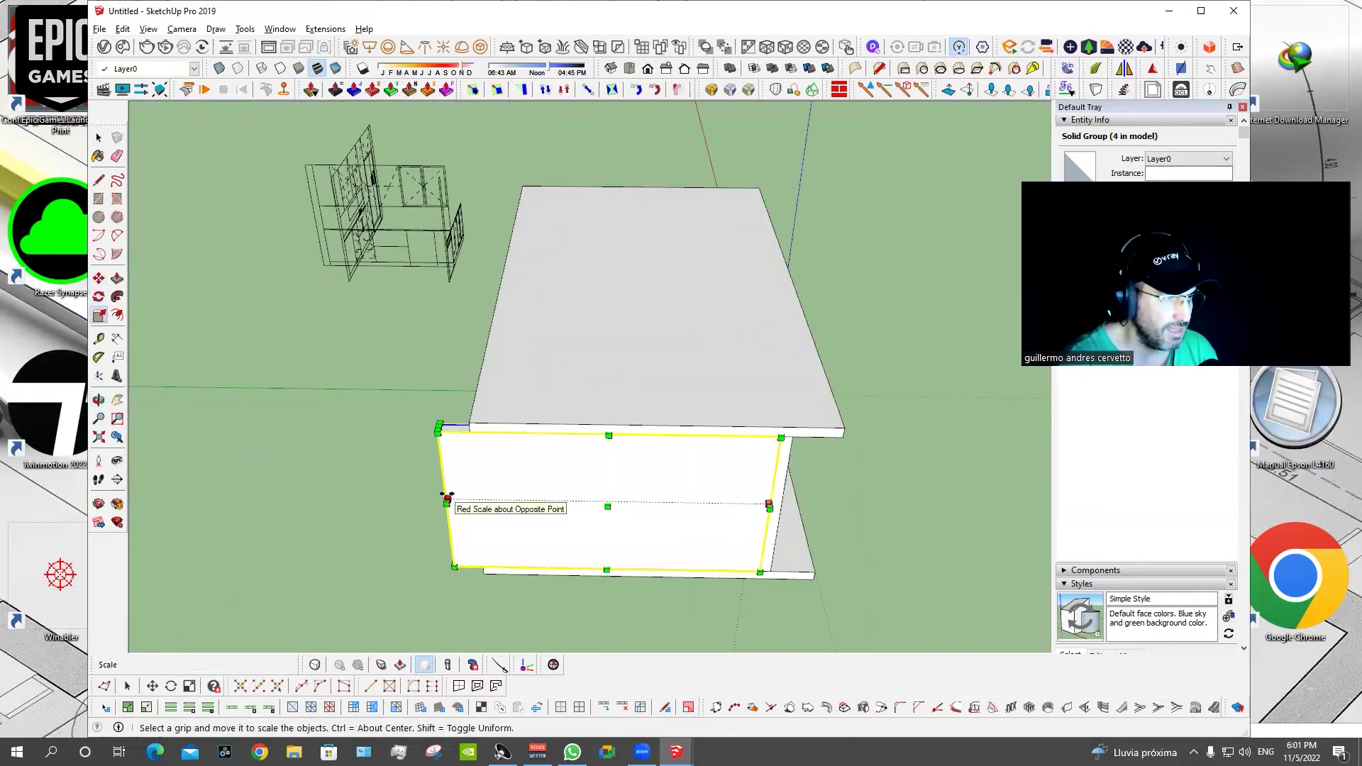
{"action": "left_click_drag", "start_coordinate": [446, 497], "coordinate": [474, 497]}
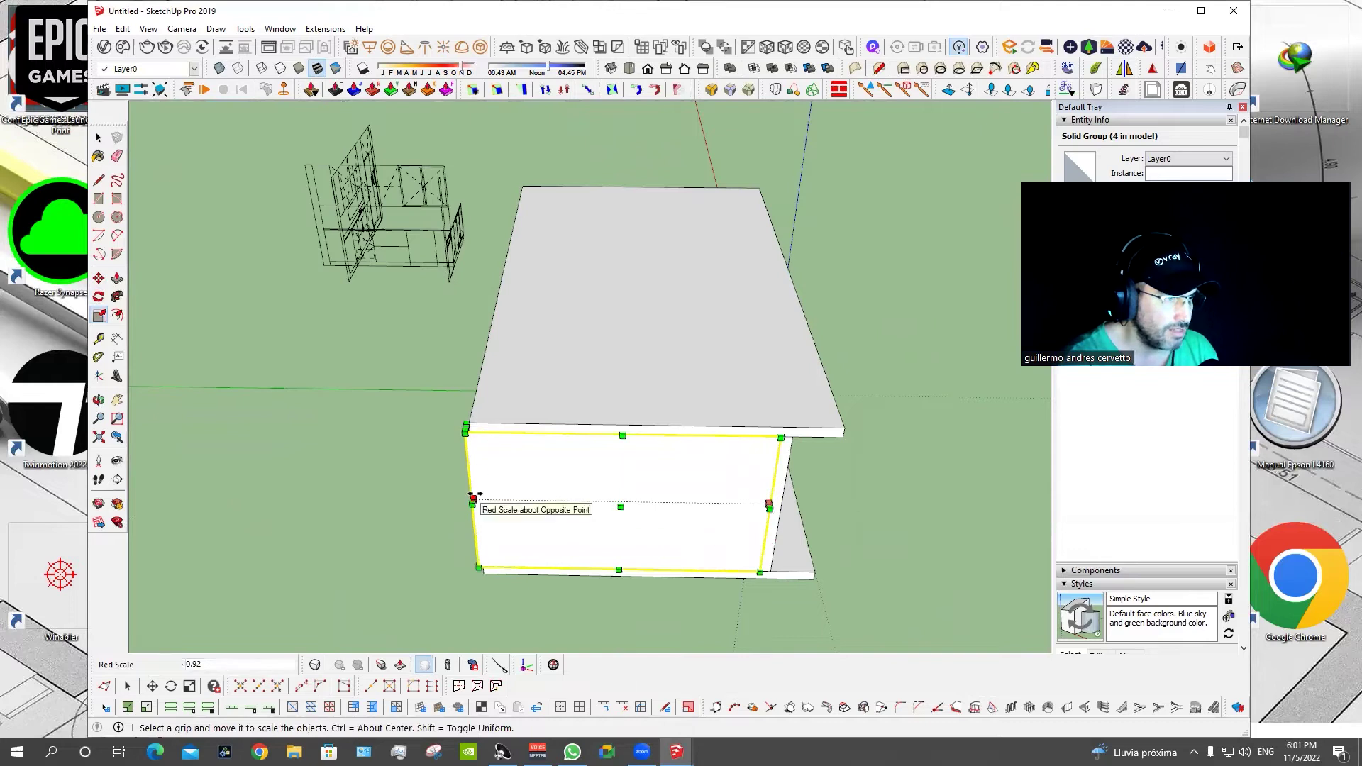
Stretch the floor slab to double its length.
{"action": "mouse_move", "coordinate": [487, 441]}
{"action": "middle_mouse_down"}
{"action": "mouse_move", "coordinate": [876, 501]}
{"action": "mouse_move", "coordinate": [858, 319]}
{"action": "middle_mouse_up"}
{"action": "key", "text": "space"}
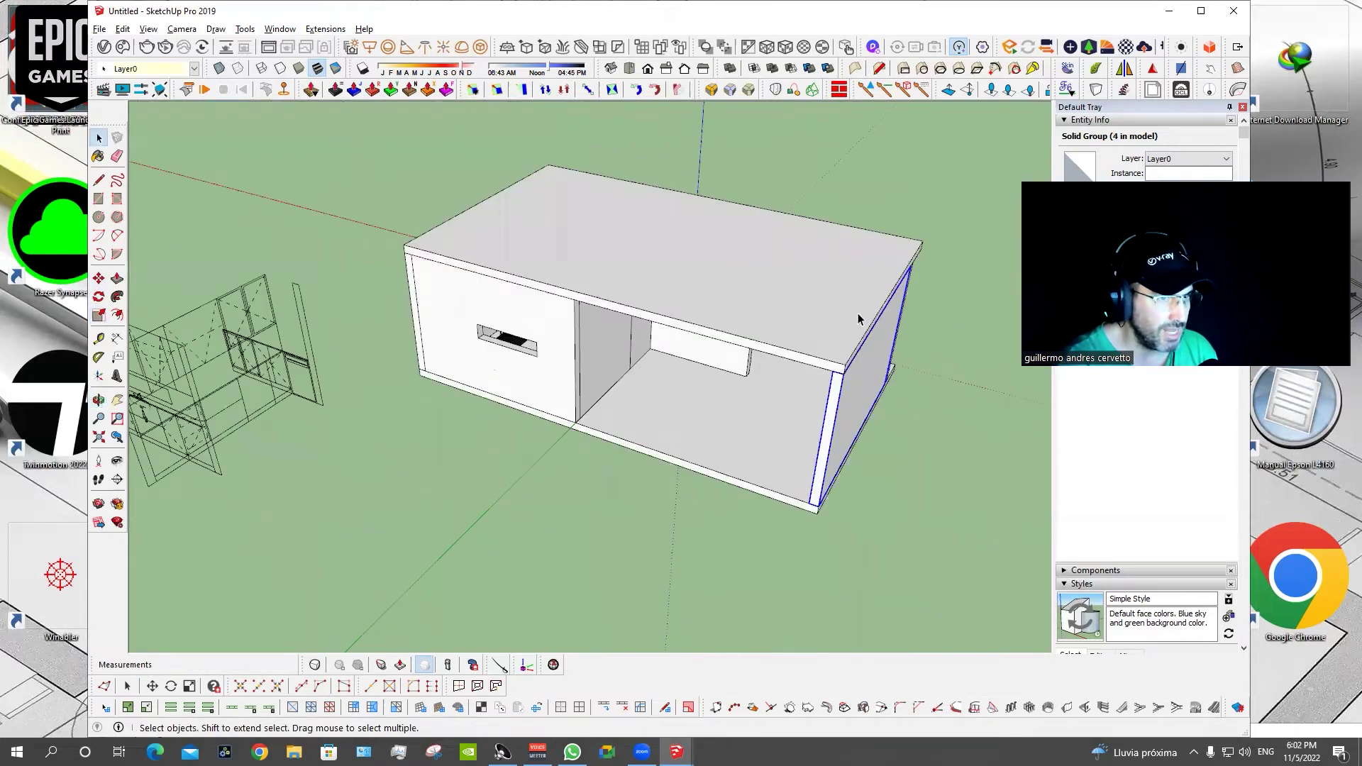
{"action": "middle_click_drag", "start_coordinate": [763, 411], "coordinate": [371, 404]}
{"action": "scroll", "coordinate": [596, 374], "scroll_direction": "up", "scroll_amount": 5}
{"action": "mouse_move", "coordinate": [596, 374]}
{"action": "middle_mouse_down"}
{"action": "mouse_move", "coordinate": [728, 343]}
{"action": "mouse_move", "coordinate": [417, 371]}
{"action": "middle_mouse_up"}
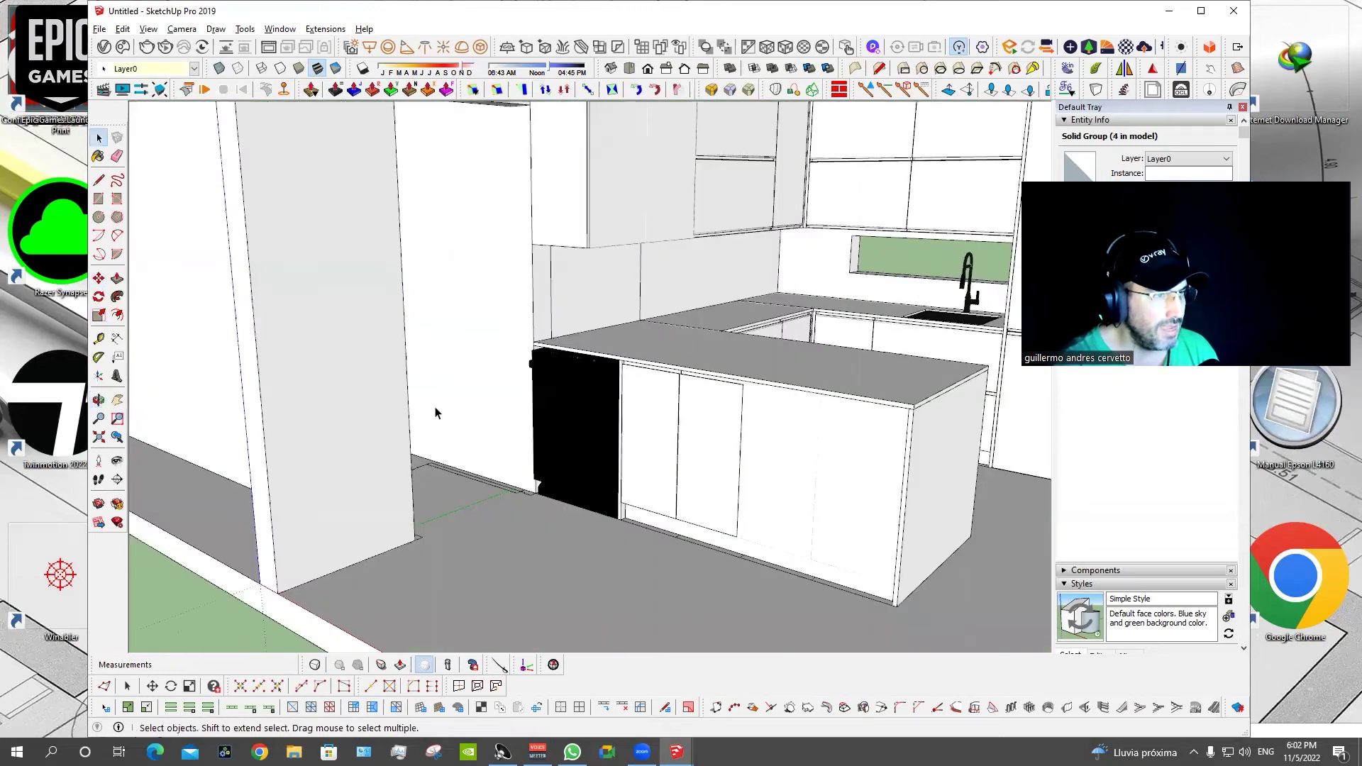
{"action": "scroll", "coordinate": [671, 455], "scroll_direction": "down", "scroll_amount": 10}
{"action": "mouse_move", "coordinate": [672, 455]}
{"action": "middle_mouse_down"}
{"action": "mouse_move", "coordinate": [408, 478]}
{"action": "mouse_move", "coordinate": [483, 426]}
{"action": "middle_mouse_up"}
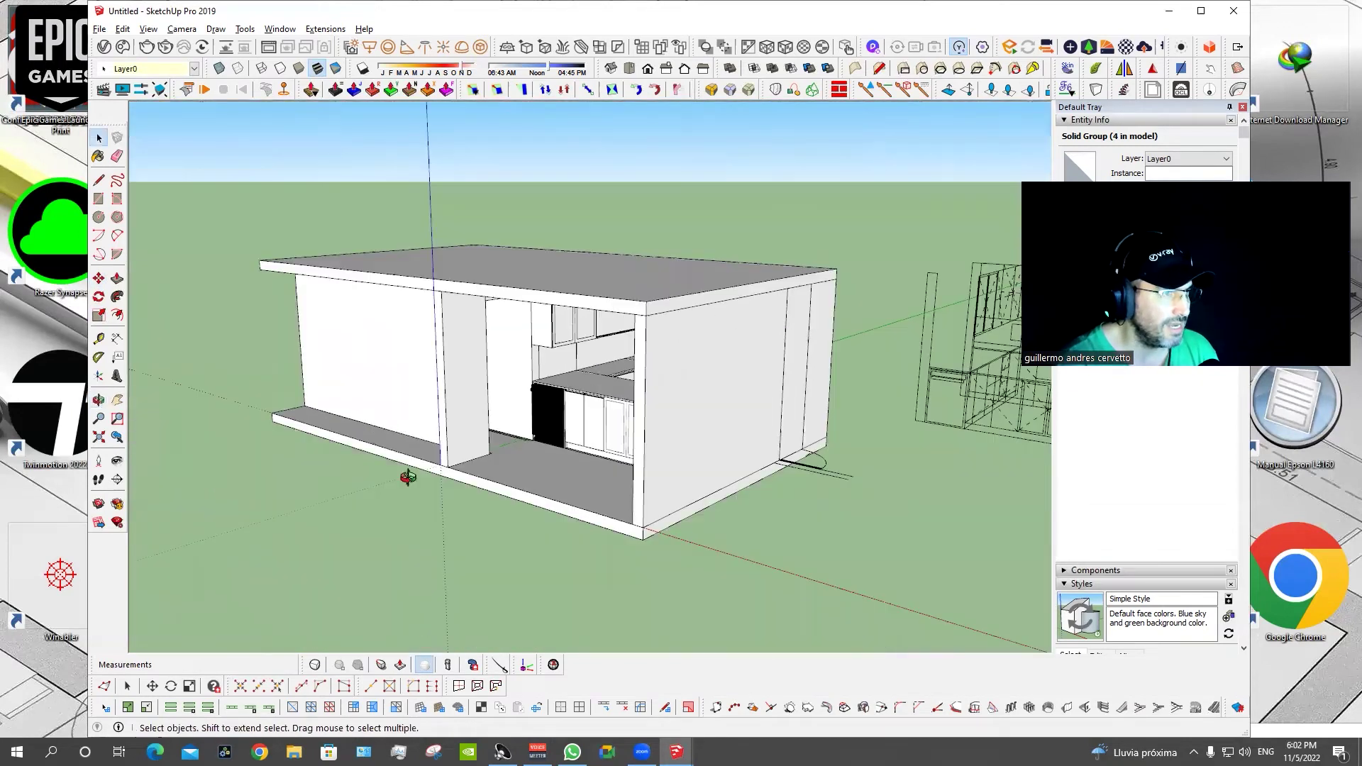
{"action": "left_click", "coordinate": [499, 432]}
{"action": "key", "text": "s"}
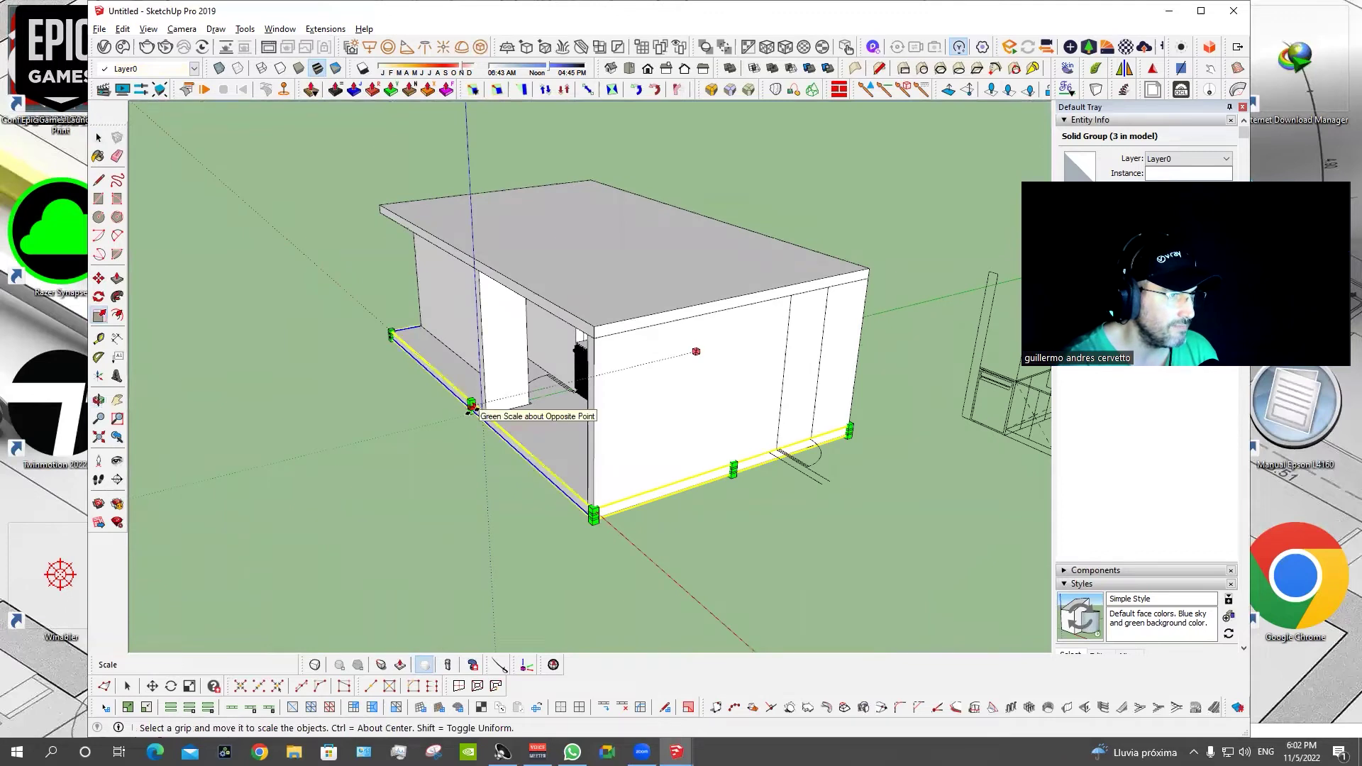
{"action": "left_click_drag", "start_coordinate": [470, 406], "coordinate": [142, 516]}
{"action": "left_click", "coordinate": [177, 507]}
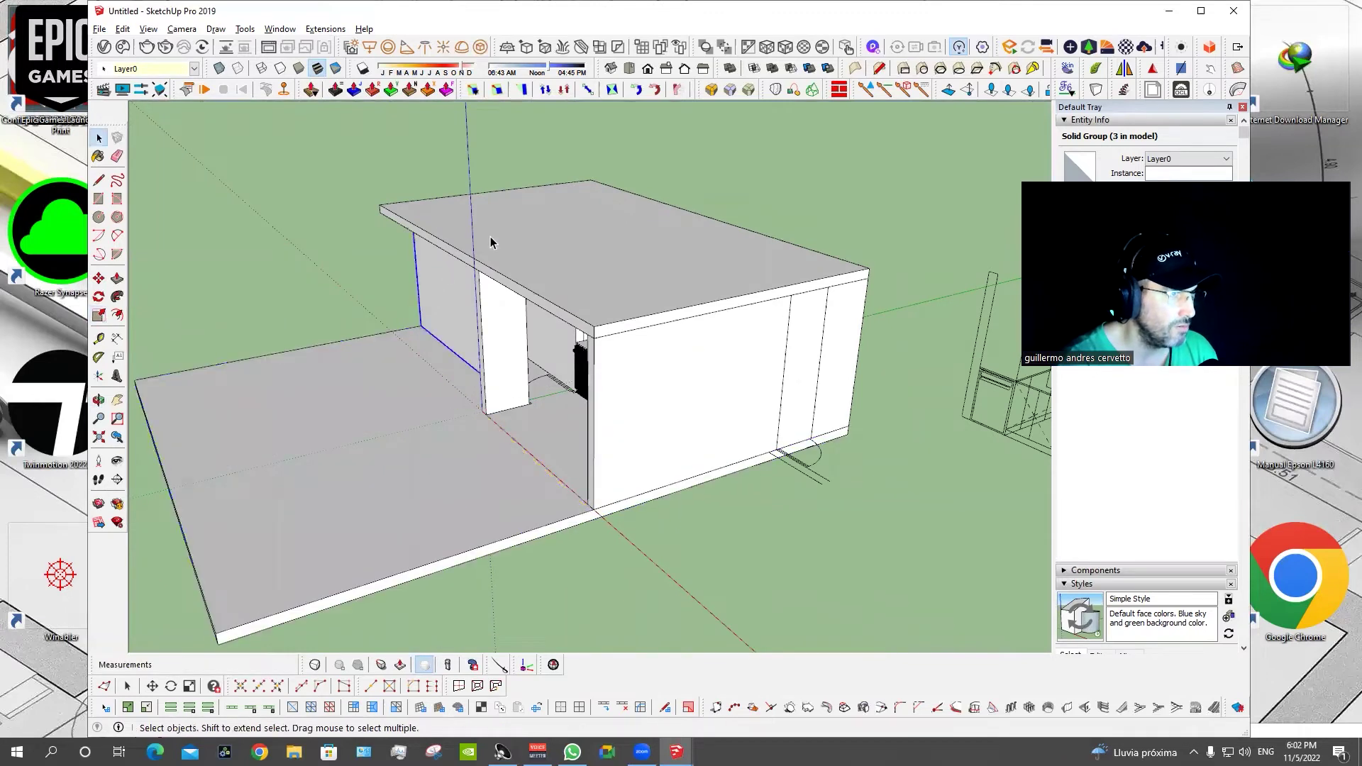
Stretch the roof leftward over the floor and widen the front wall panel to match.
{"action": "left_click", "coordinate": [505, 277]}
{"action": "middle_click_drag", "start_coordinate": [473, 262], "coordinate": [462, 259]}
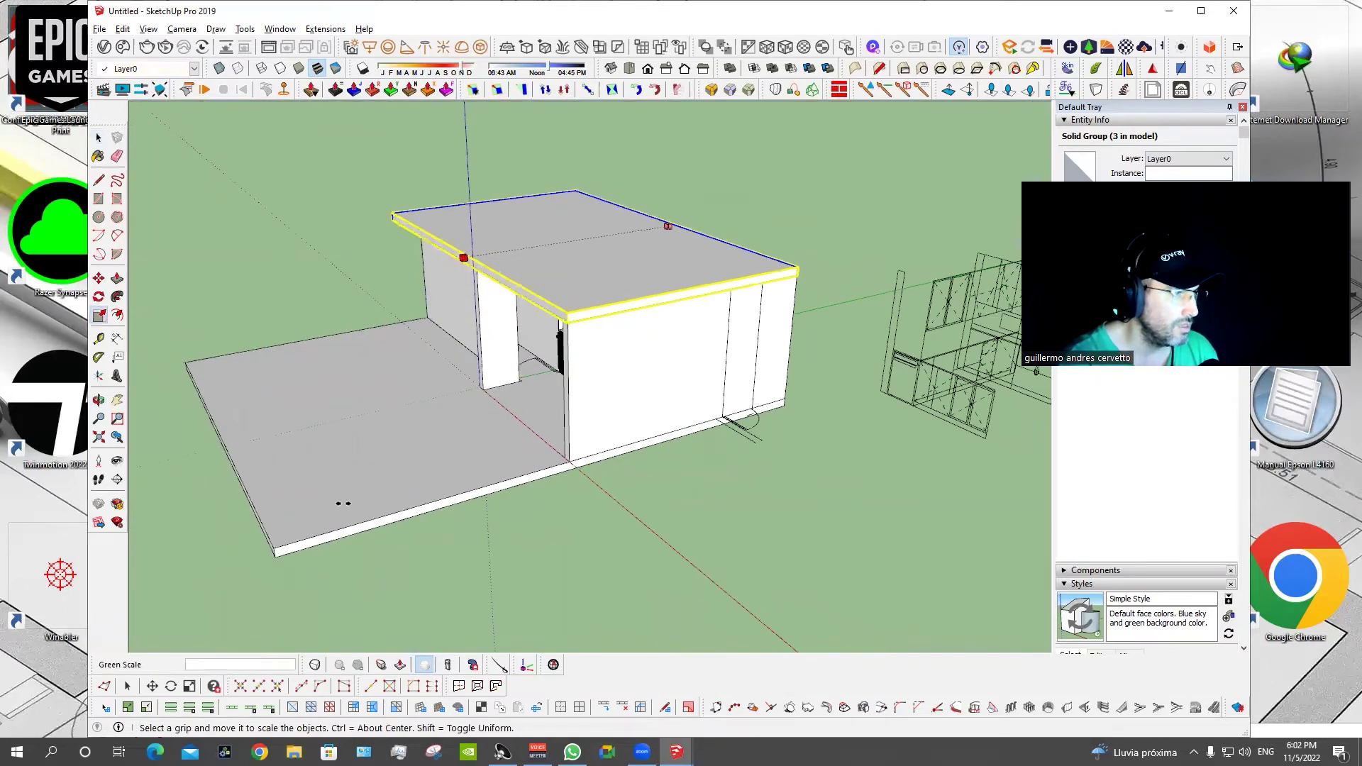
{"action": "left_click_drag", "start_coordinate": [463, 259], "coordinate": [219, 295]}
{"action": "key", "text": "space"}
{"action": "mouse_move", "coordinate": [559, 392]}
{"action": "middle_mouse_down"}
{"action": "mouse_move", "coordinate": [697, 317]}
{"action": "mouse_move", "coordinate": [647, 371]}
{"action": "middle_mouse_up"}
{"action": "left_click", "coordinate": [639, 371]}
{"action": "key", "text": "s"}
{"action": "left_click_drag", "start_coordinate": [620, 360], "coordinate": [417, 345]}
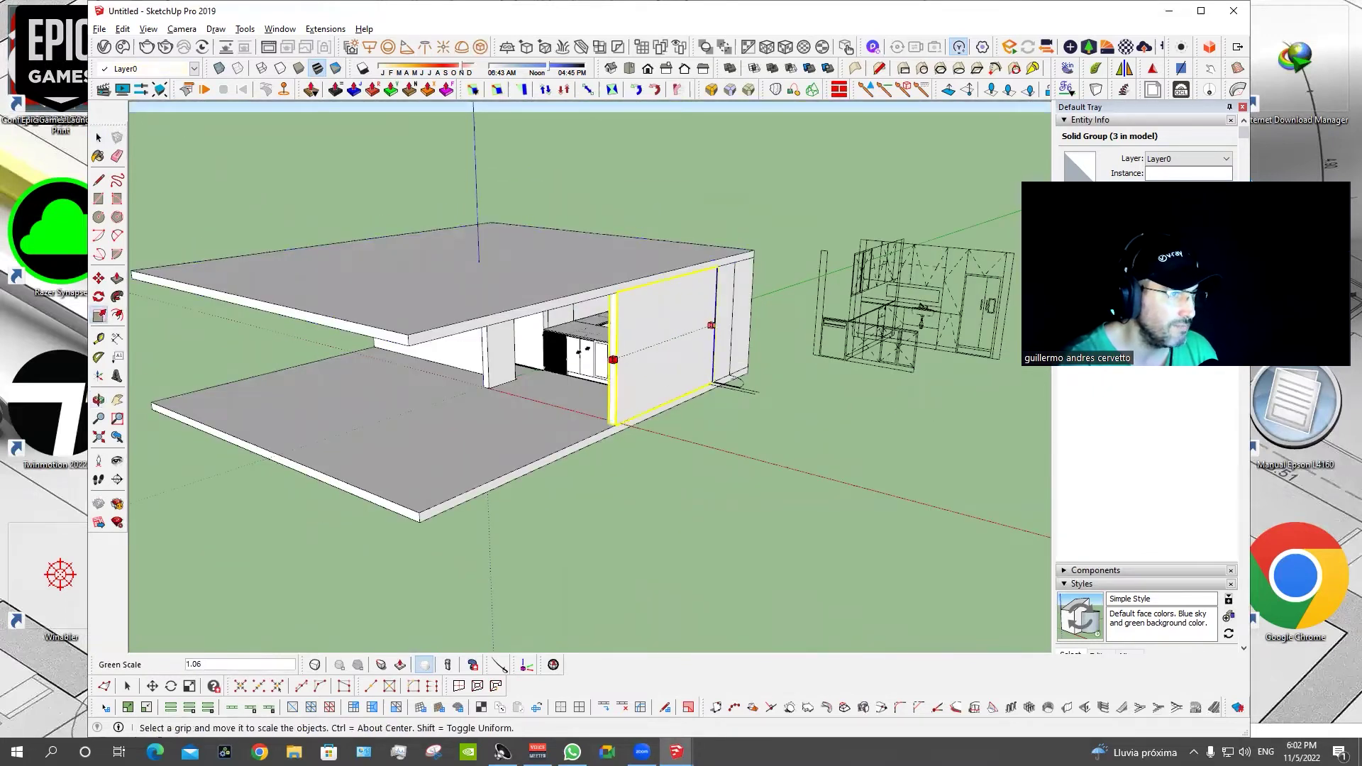
{"action": "key", "text": "space"}
Rotate the right wall group 90° about its bottom corner and rescale it to close the room.
{"action": "left_click", "coordinate": [496, 494]}
{"action": "mouse_move", "coordinate": [495, 494]}
{"action": "middle_mouse_down"}
{"action": "mouse_move", "coordinate": [750, 369]}
{"action": "mouse_move", "coordinate": [228, 386]}
{"action": "mouse_move", "coordinate": [743, 340]}
{"action": "middle_mouse_up"}
{"action": "left_click", "coordinate": [743, 340]}
{"action": "key", "text": "q"}
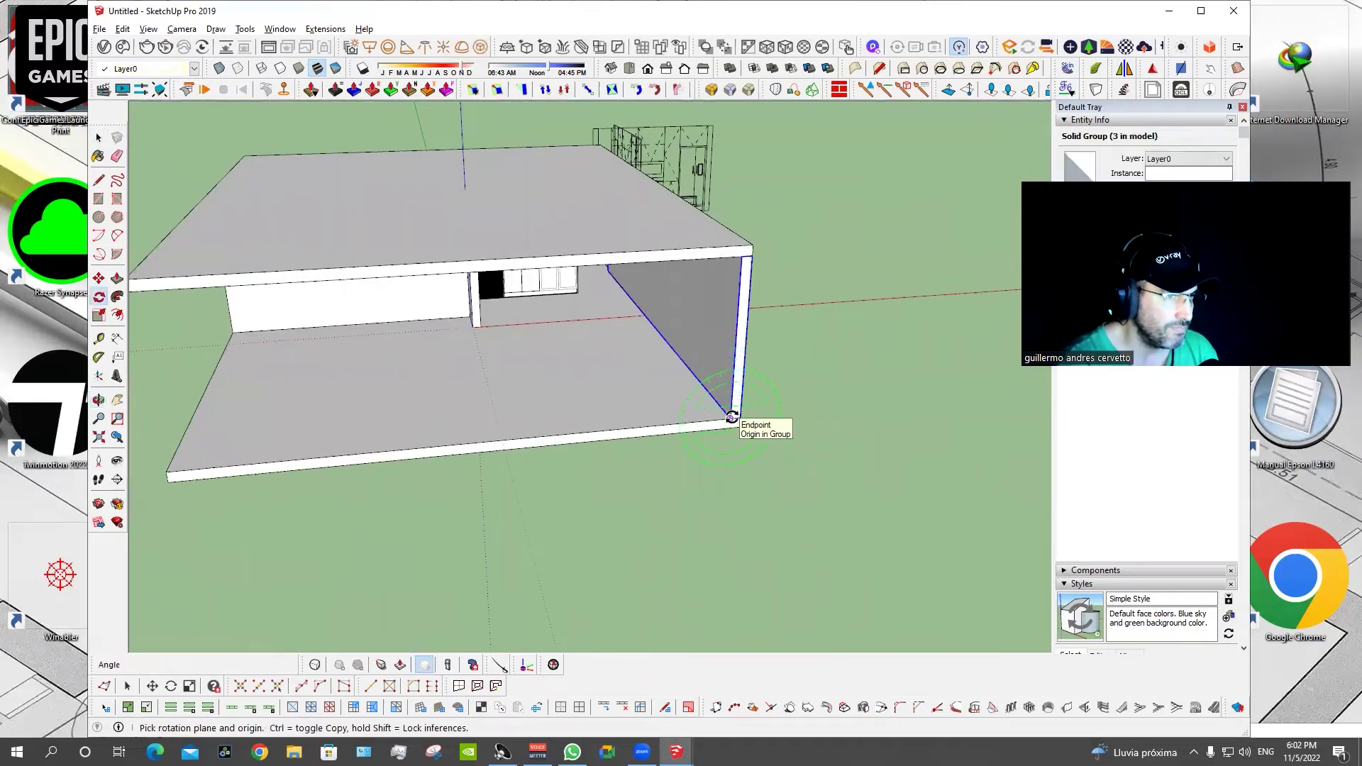
{"action": "left_click_drag", "start_coordinate": [730, 417], "coordinate": [717, 398]}
{"action": "left_click", "coordinate": [714, 418]}
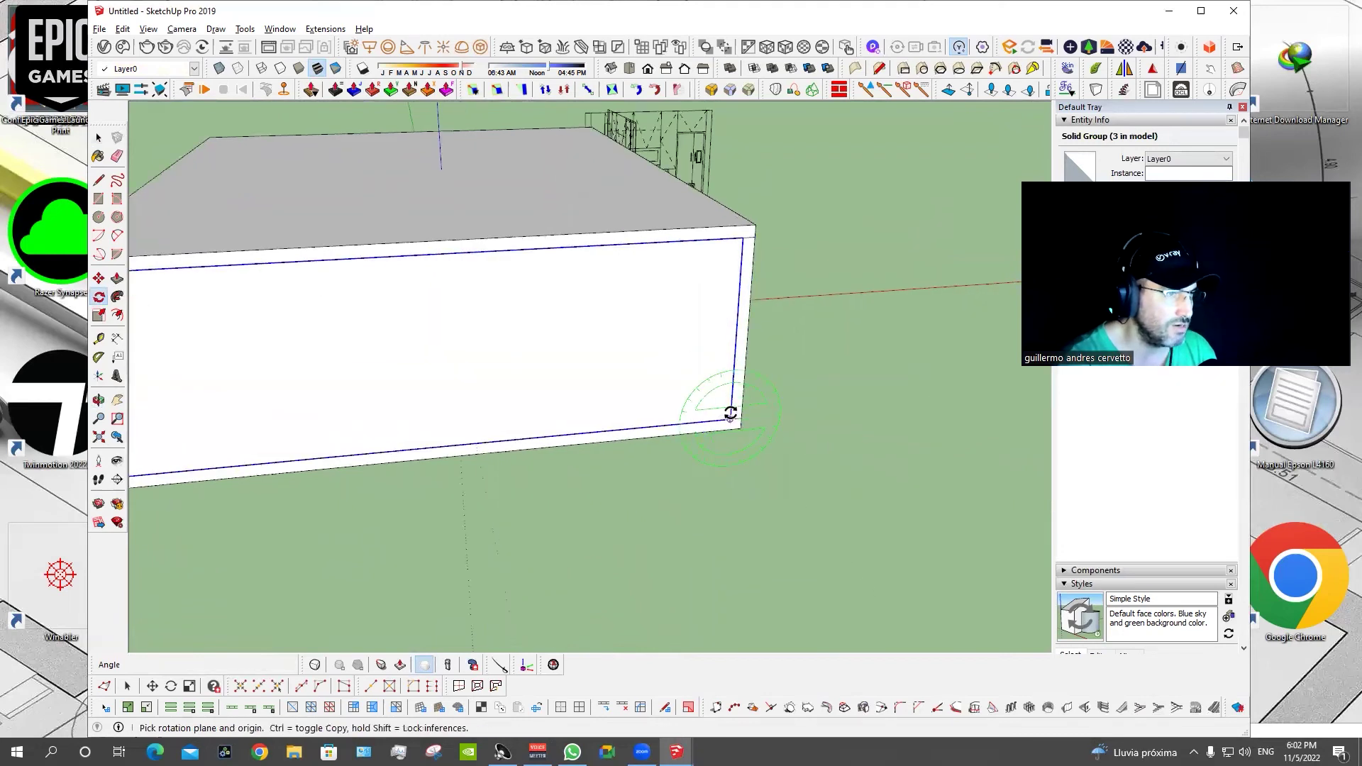
{"action": "middle_click_drag", "start_coordinate": [714, 418], "coordinate": [632, 480]}
{"action": "key", "text": "s"}
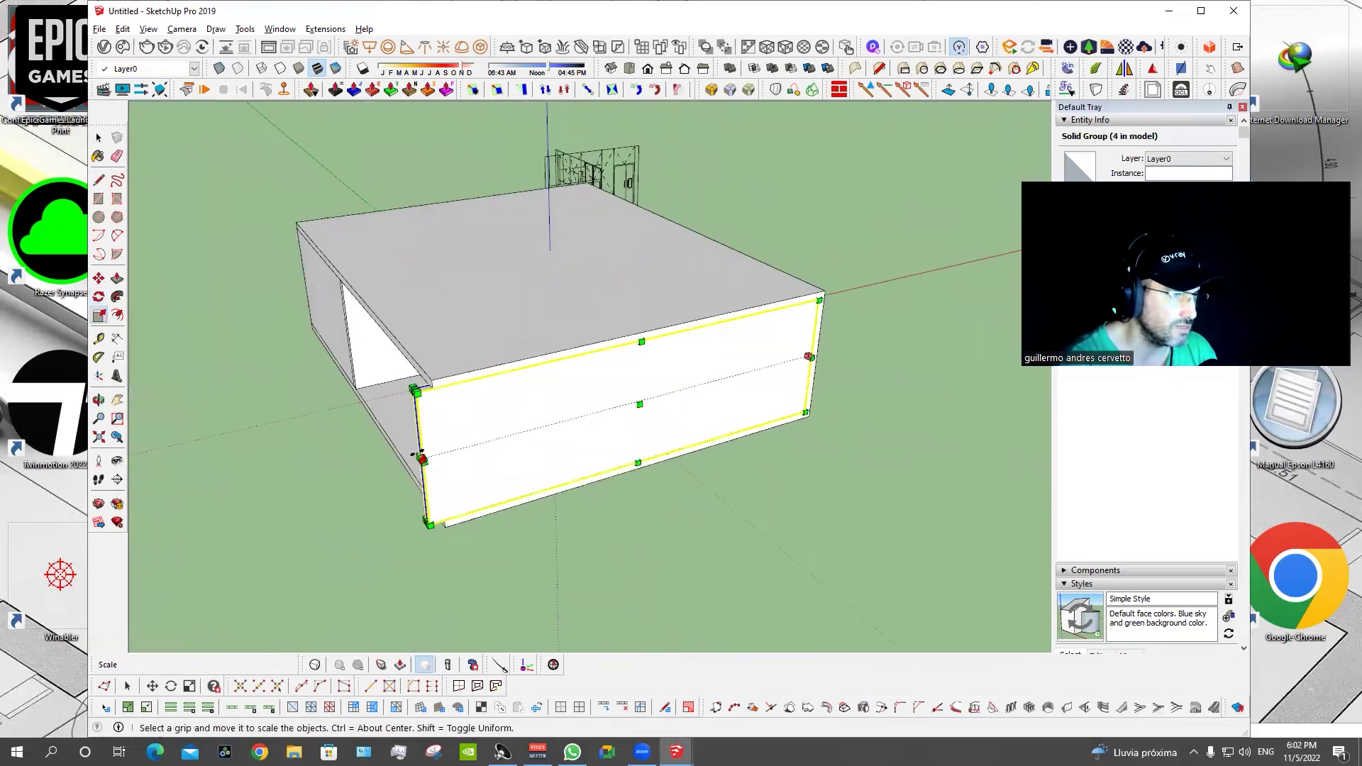
{"action": "left_click_drag", "start_coordinate": [423, 461], "coordinate": [706, 328]}
{"action": "middle_click_drag", "start_coordinate": [706, 329], "coordinate": [782, 300]}
{"action": "left_click_drag", "start_coordinate": [781, 300], "coordinate": [571, 325]}
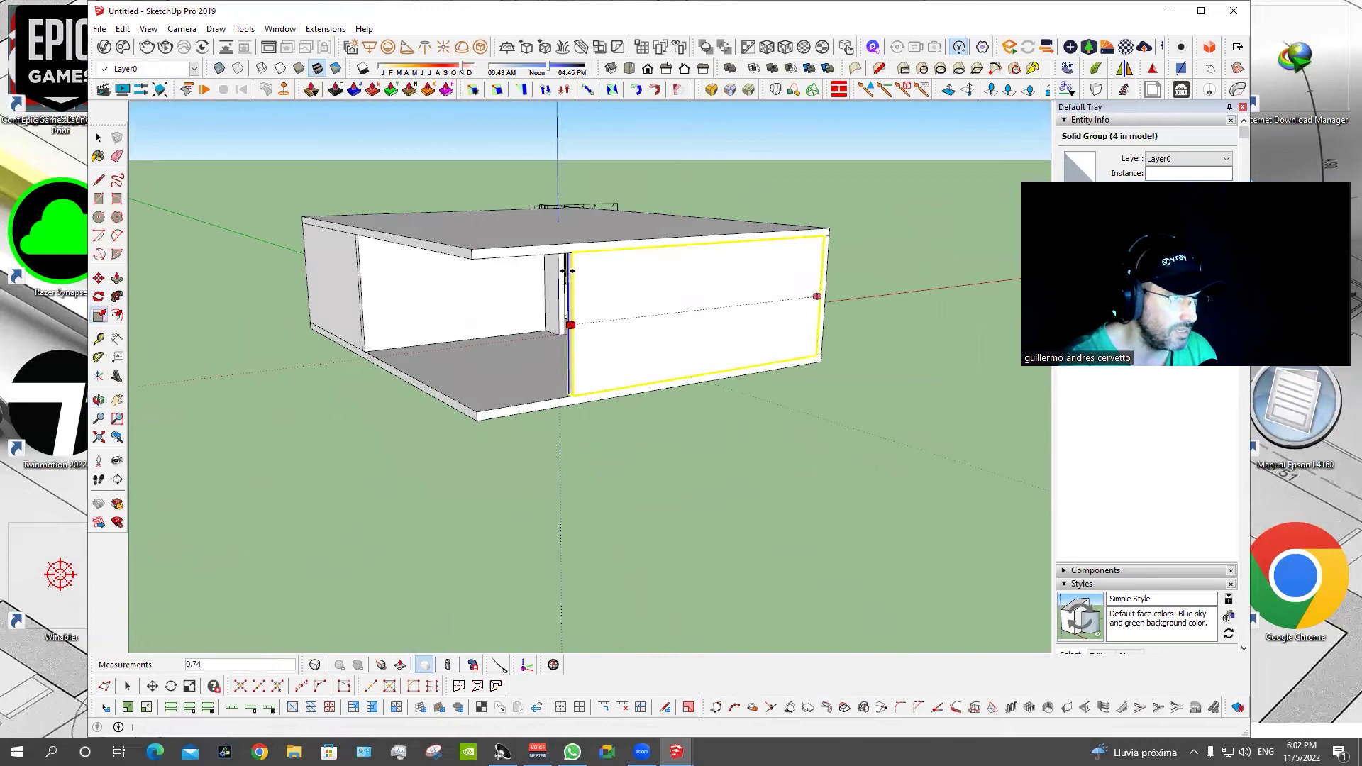
{"action": "left_click_drag", "start_coordinate": [565, 268], "coordinate": [569, 252]}
{"action": "scroll", "coordinate": [582, 235], "scroll_direction": "up", "scroll_amount": 5}
Orbit and zoom inside the room to face the kitchen cabinets, sink window and fridge.
{"action": "scroll", "coordinate": [603, 178], "scroll_direction": "up", "scroll_amount": 5}
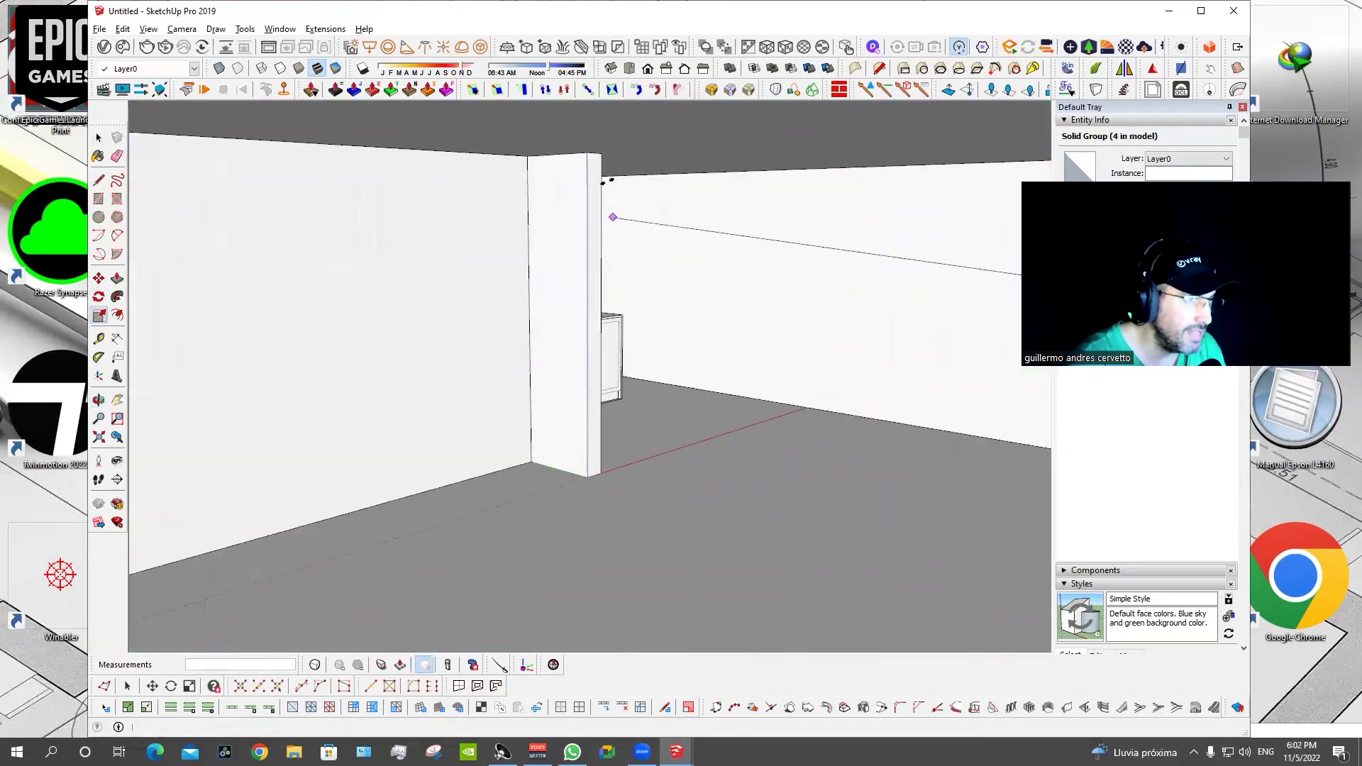
{"action": "key", "text": "space"}
{"action": "mouse_move", "coordinate": [704, 321]}
{"action": "middle_mouse_down"}
{"action": "mouse_move", "coordinate": [653, 291]}
{"action": "mouse_move", "coordinate": [465, 313]}
{"action": "mouse_move", "coordinate": [282, 282]}
{"action": "mouse_move", "coordinate": [775, 372]}
{"action": "mouse_move", "coordinate": [816, 355]}
{"action": "mouse_move", "coordinate": [752, 376]}
{"action": "middle_mouse_up"}
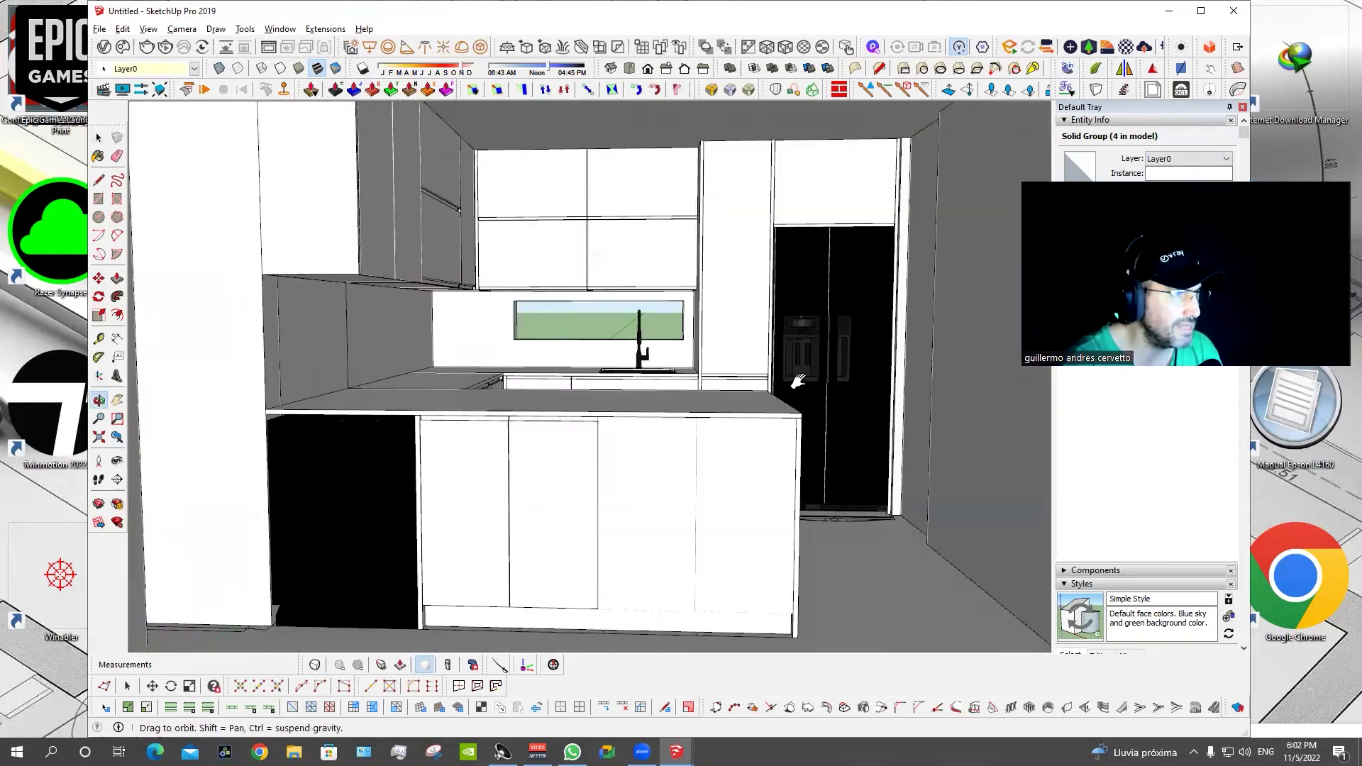
{"action": "scroll", "coordinate": [750, 378], "scroll_direction": "up", "scroll_amount": 2}
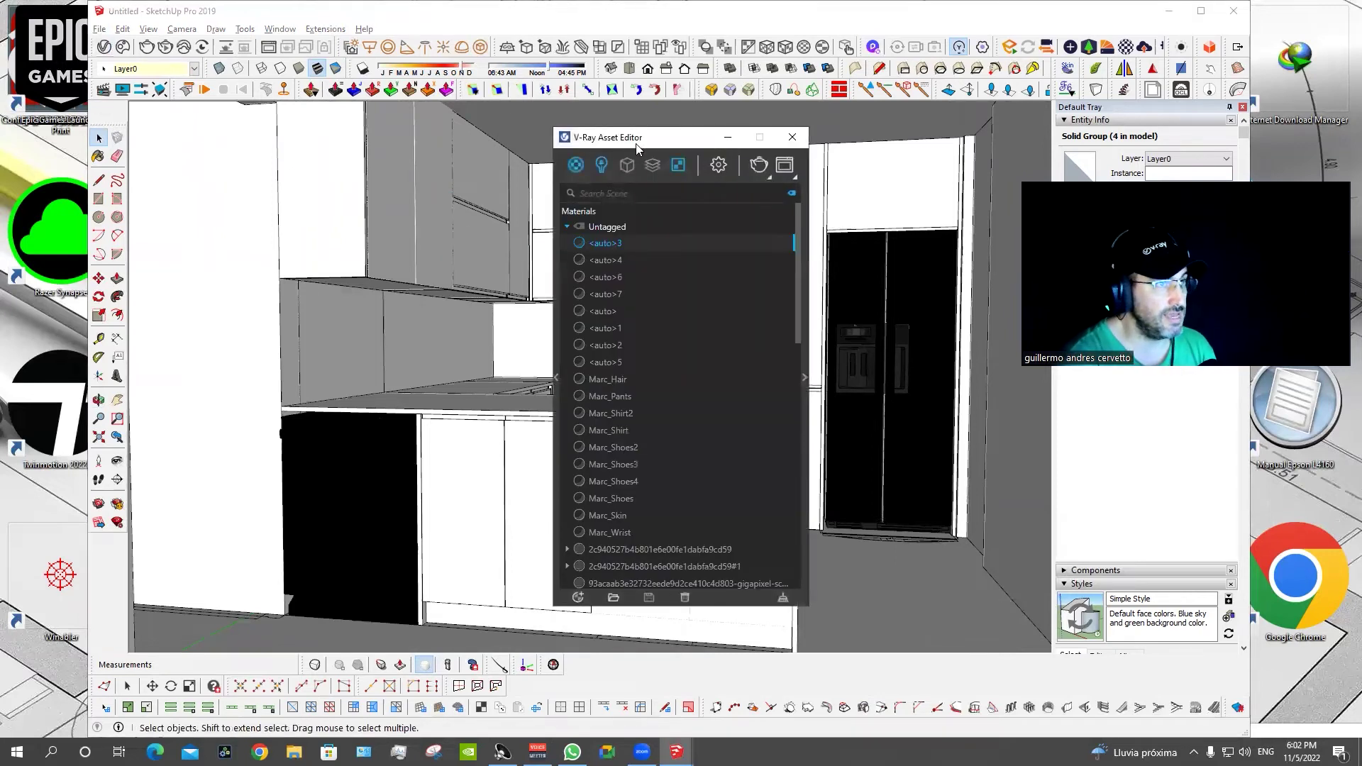
Set the V-Ray camera Exposure Value to 6.
{"action": "left_click_drag", "start_coordinate": [624, 141], "coordinate": [161, 119]}
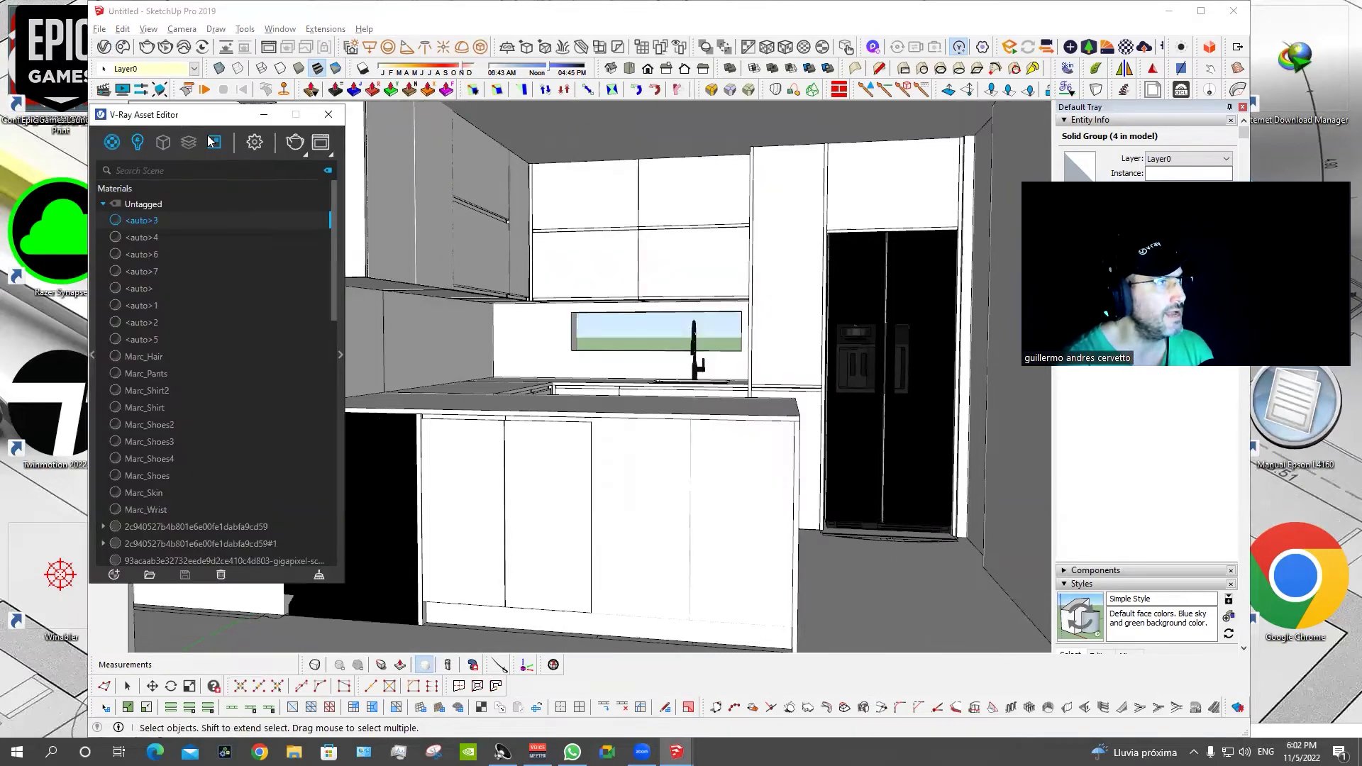
{"action": "left_click", "coordinate": [253, 142]}
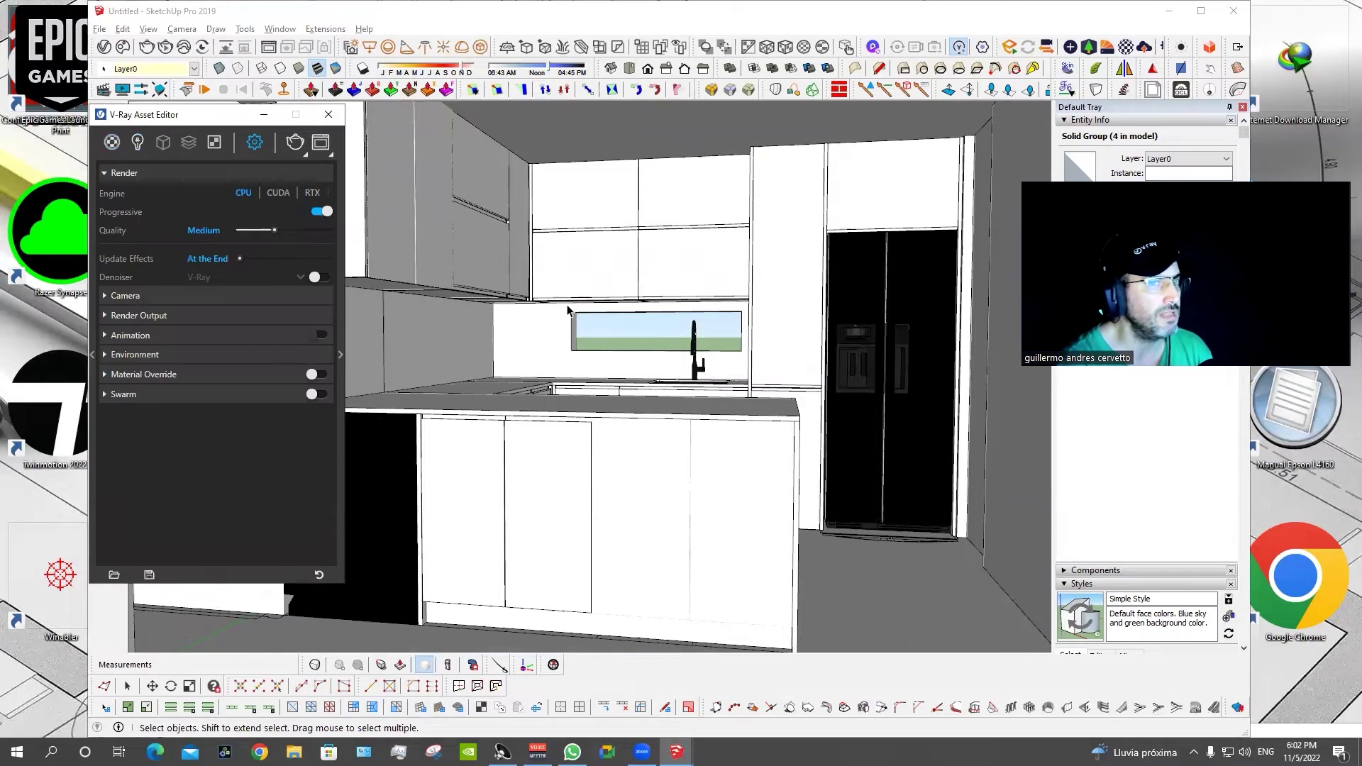
{"action": "middle_click_drag", "start_coordinate": [567, 310], "coordinate": [568, 314]}
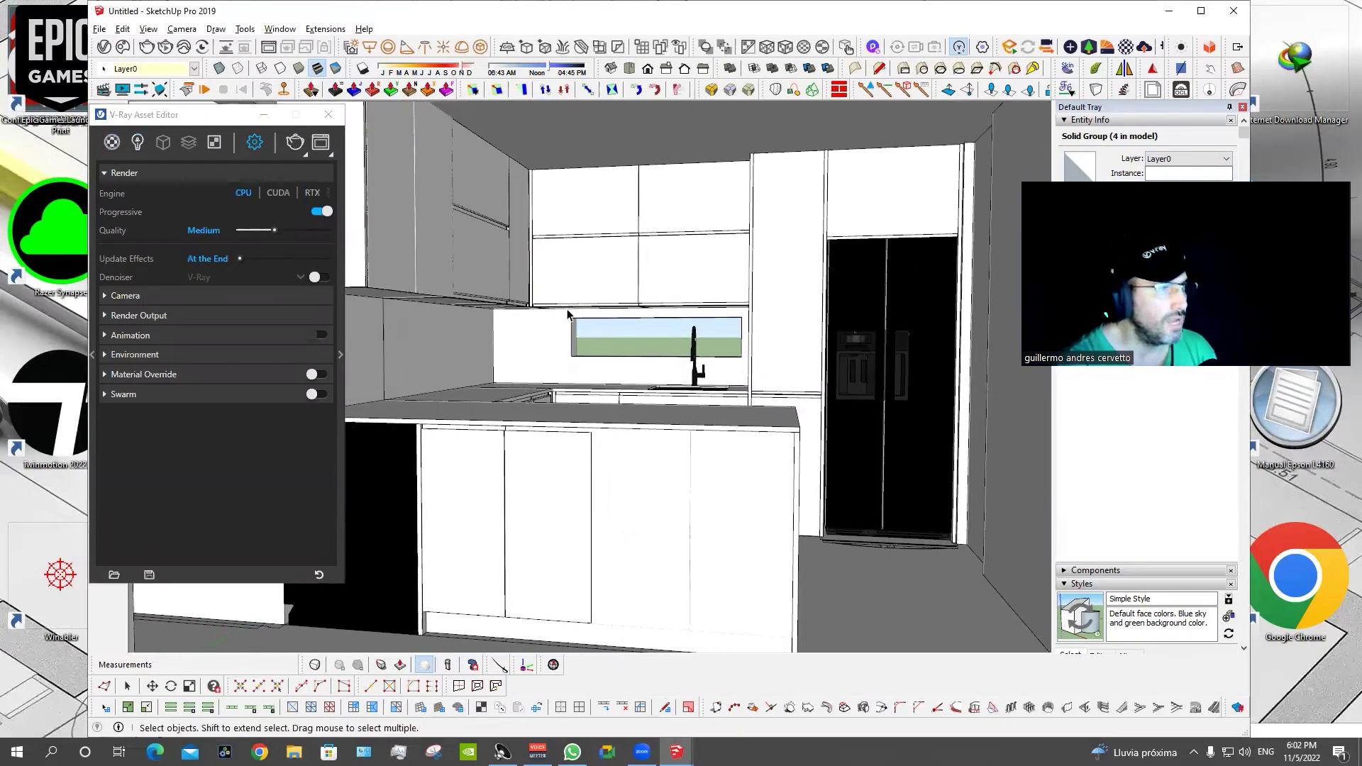
{"action": "left_click", "coordinate": [129, 294]}
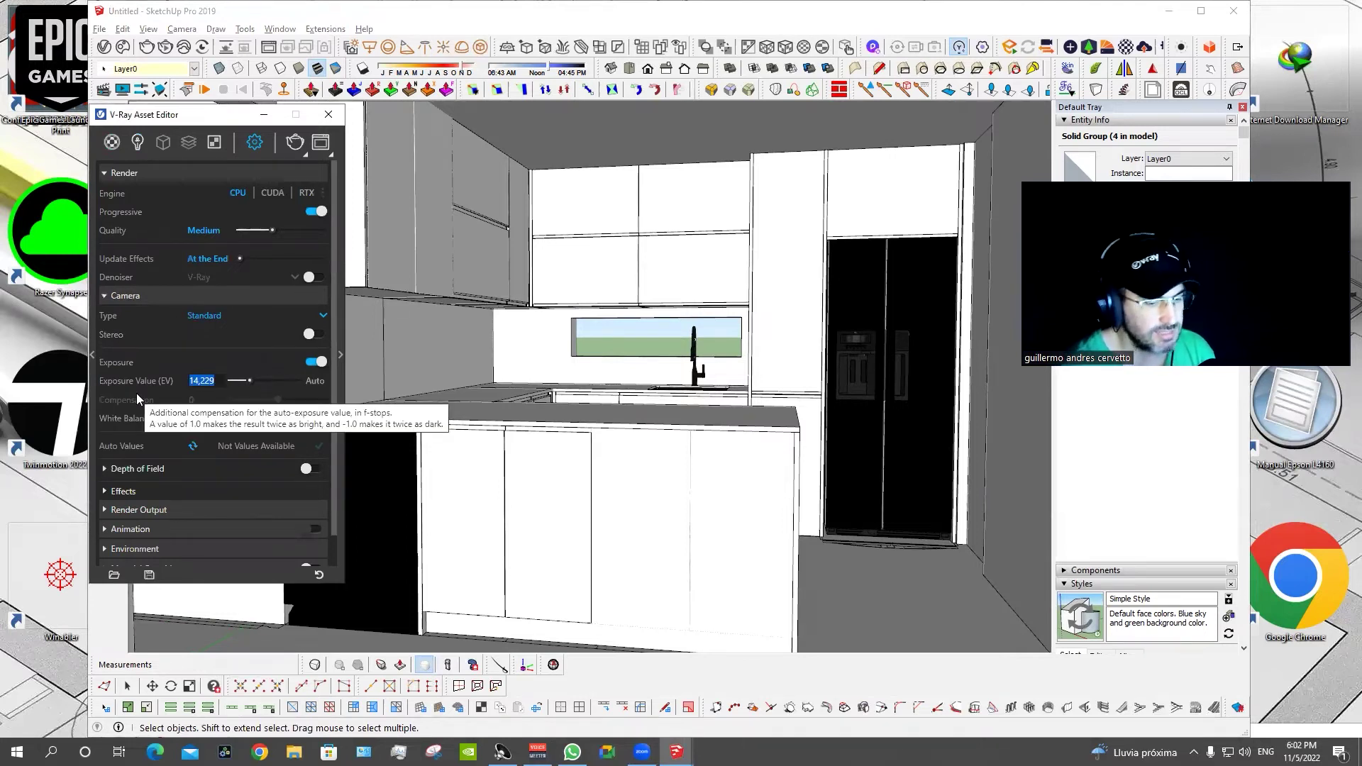
{"action": "type", "text": "6"}
{"action": "key", "text": "Return"}
{"action": "left_click", "coordinate": [161, 295]}
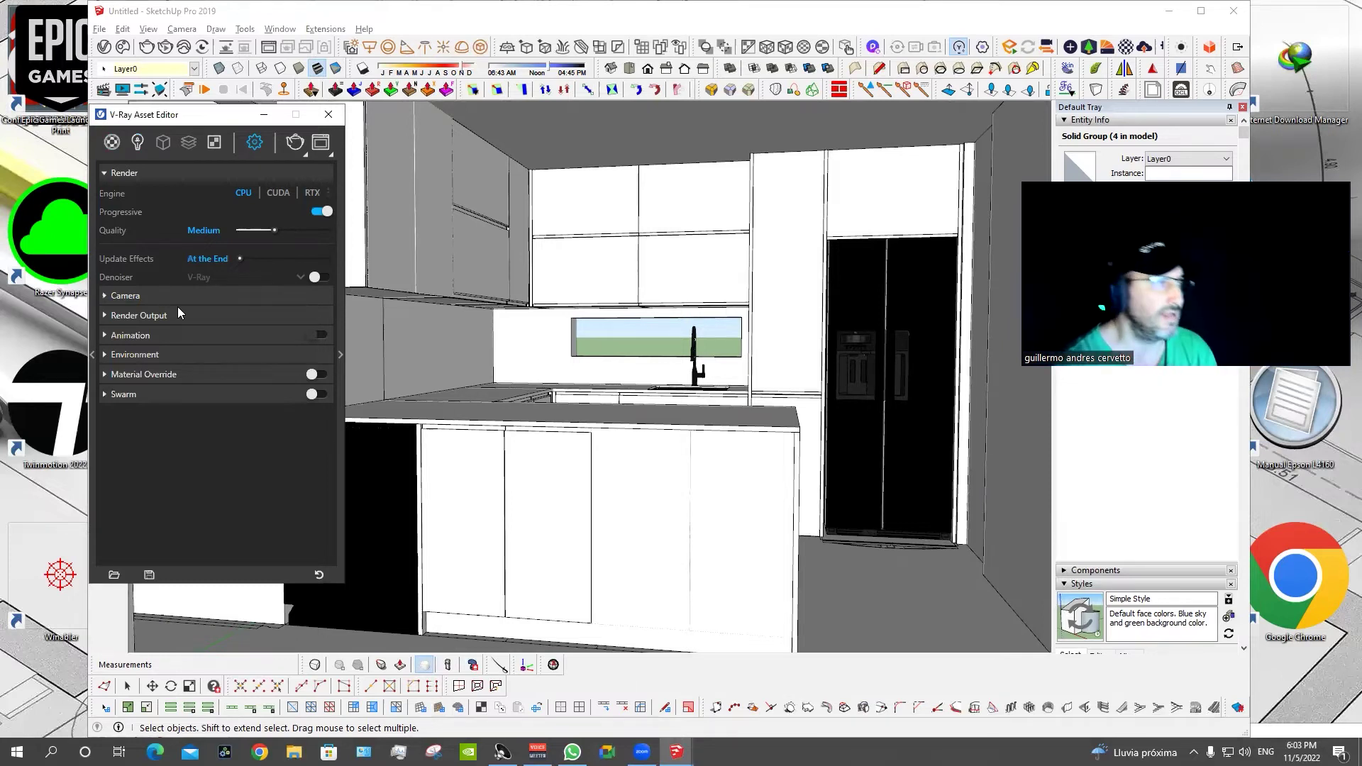
Set the render output aspect ratio to 5:4 Landscape.
{"action": "left_click", "coordinate": [177, 315]}
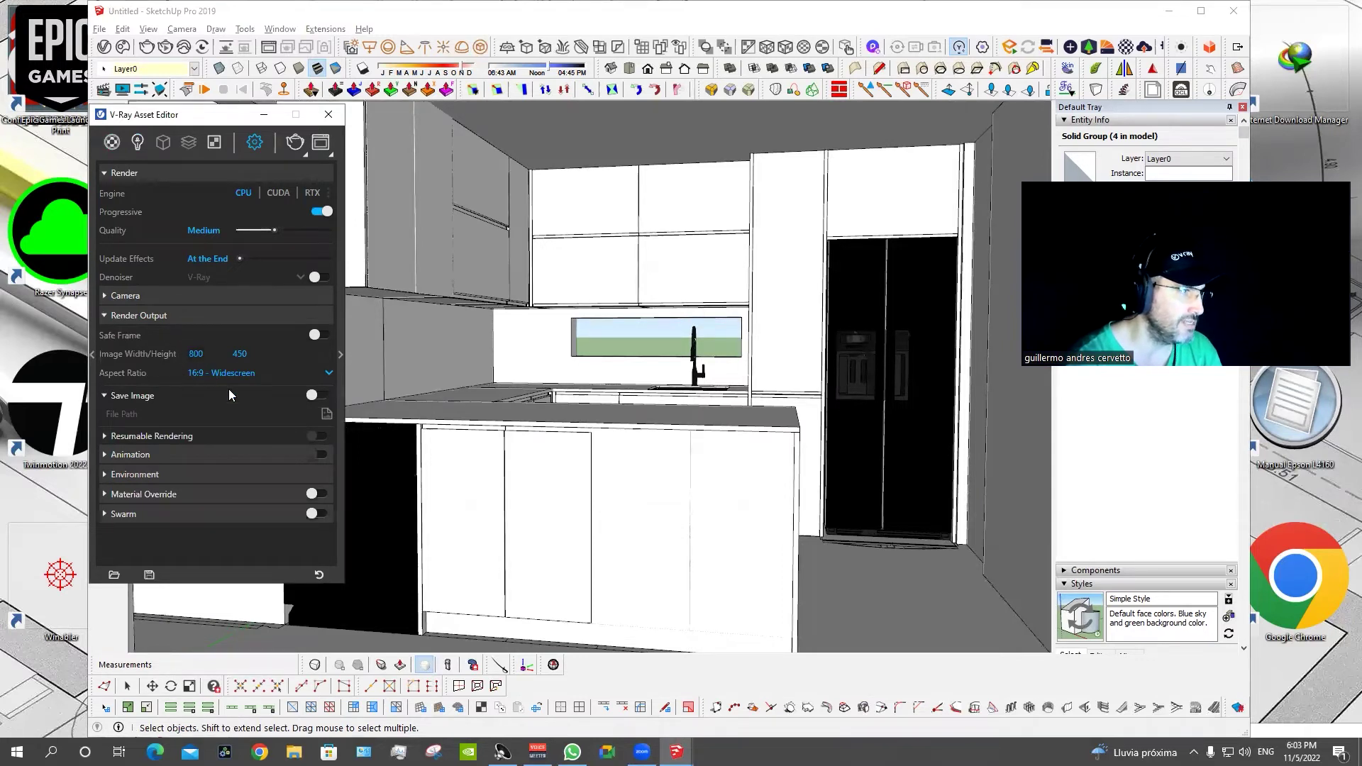
{"action": "left_click", "coordinate": [234, 372]}
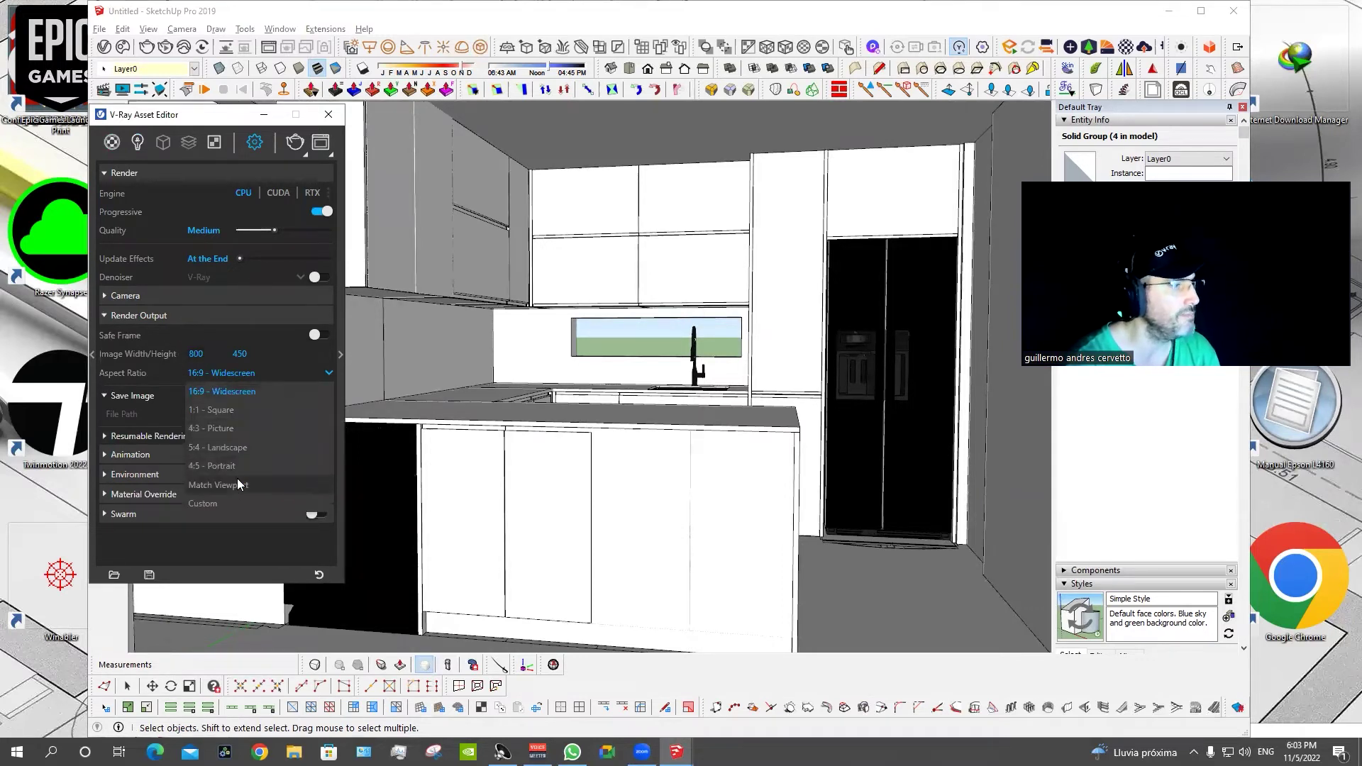
{"action": "left_click", "coordinate": [237, 447]}
Turn on the safe frame and set the camera field of view to 35°.
{"action": "left_click", "coordinate": [317, 335]}
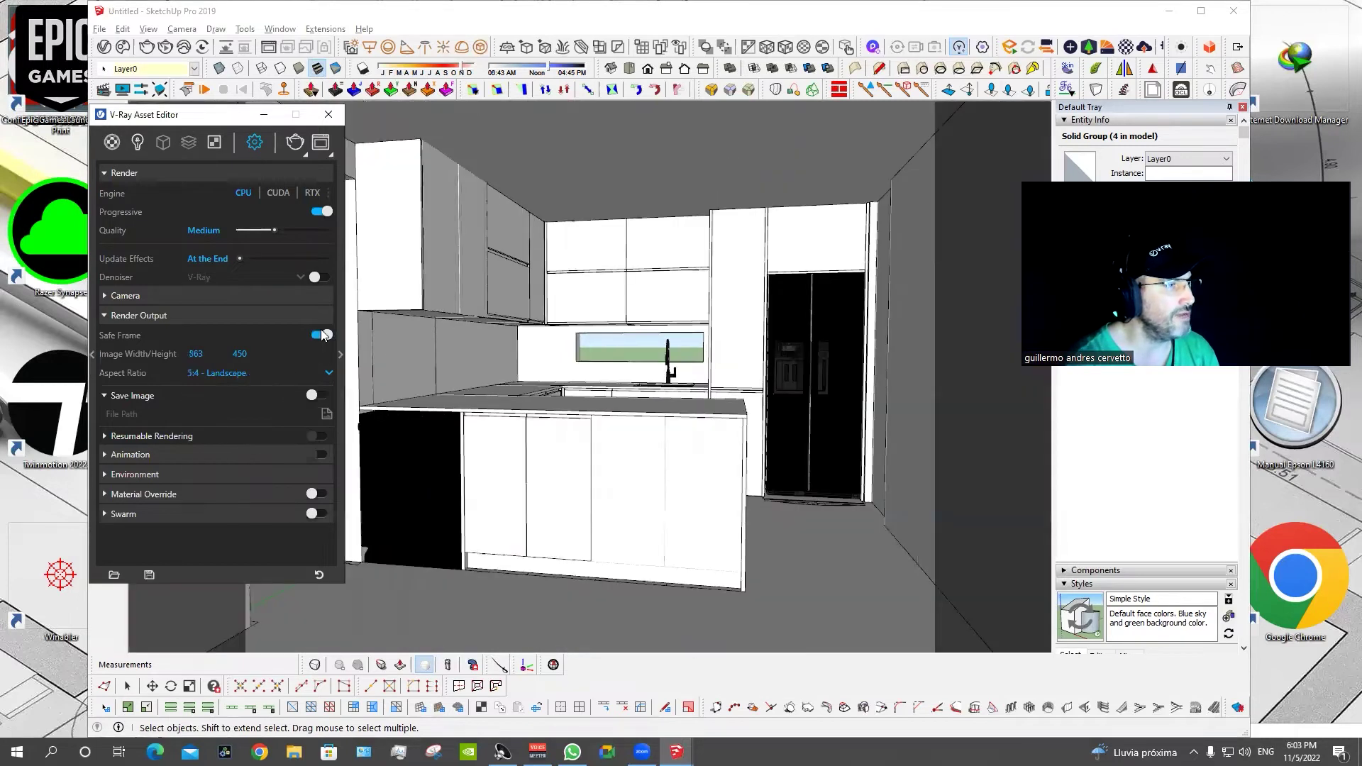
{"action": "key", "text": "x"}
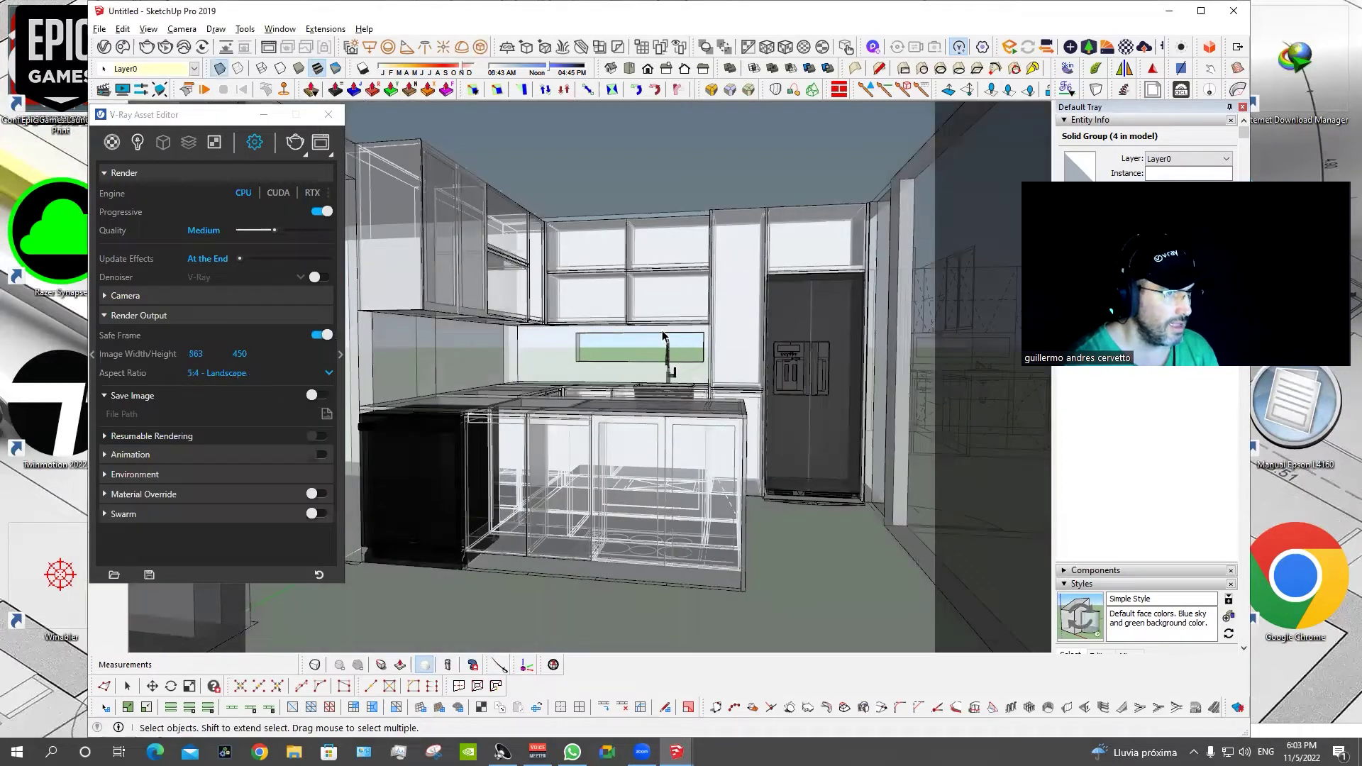
{"action": "key", "text": "x"}
{"action": "type", "text": "z"}
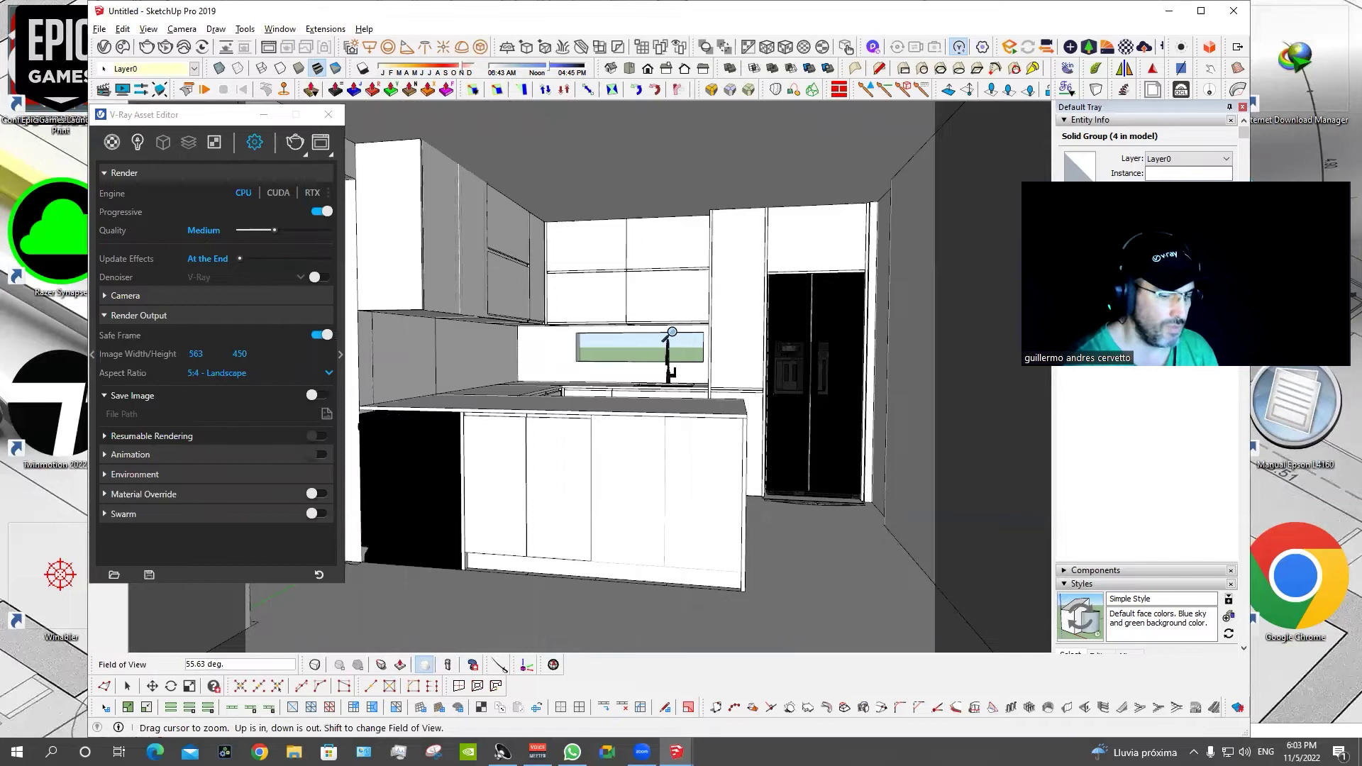
{"action": "type", "text": "5"}
{"action": "key", "text": "Return"}
{"action": "left_click_drag", "start_coordinate": [654, 321], "coordinate": [665, 363]}
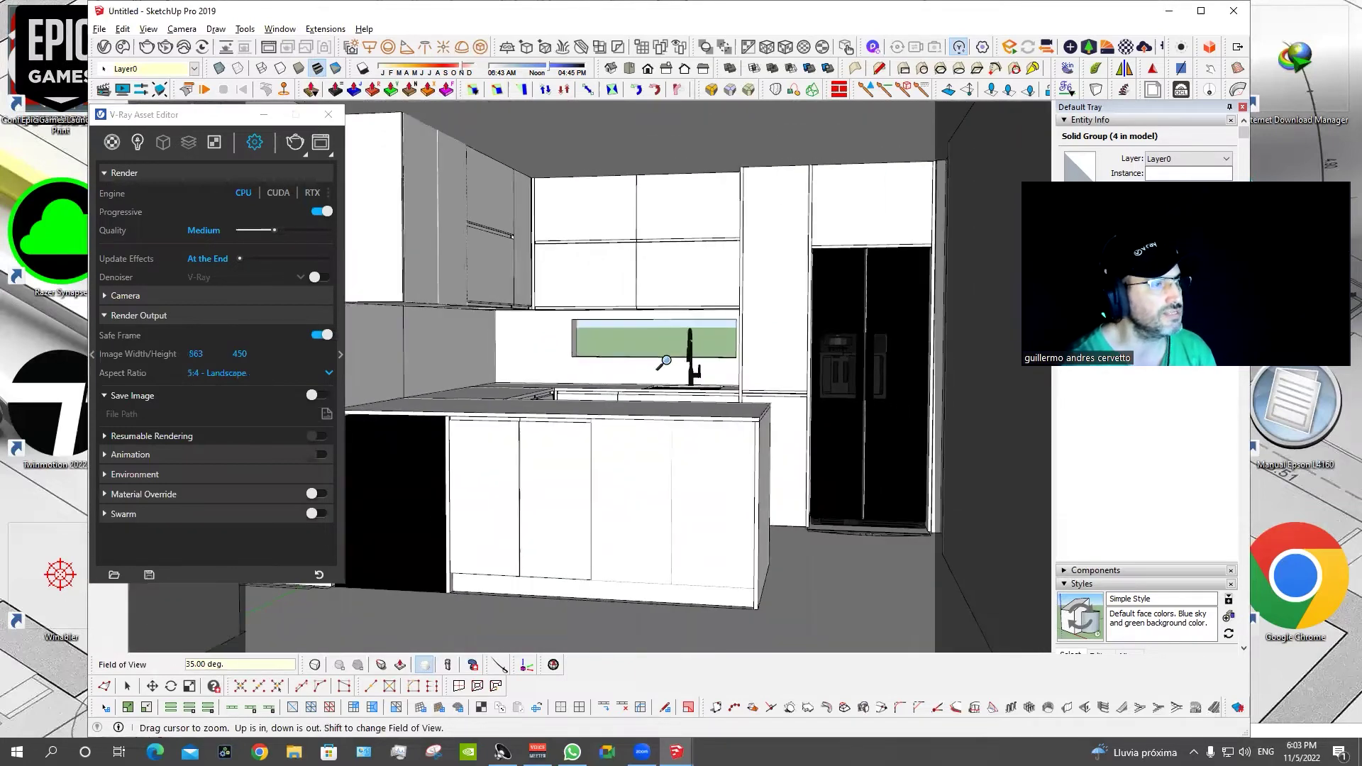
Turn the camera to shift the kitchen left and move the asset editor out of view.
{"action": "key", "text": "shift+l"}
{"action": "mouse_move", "coordinate": [665, 362]}
{"action": "left_mouse_down"}
{"action": "mouse_move", "coordinate": [706, 344]}
{"action": "mouse_move", "coordinate": [622, 323]}
{"action": "left_mouse_up"}
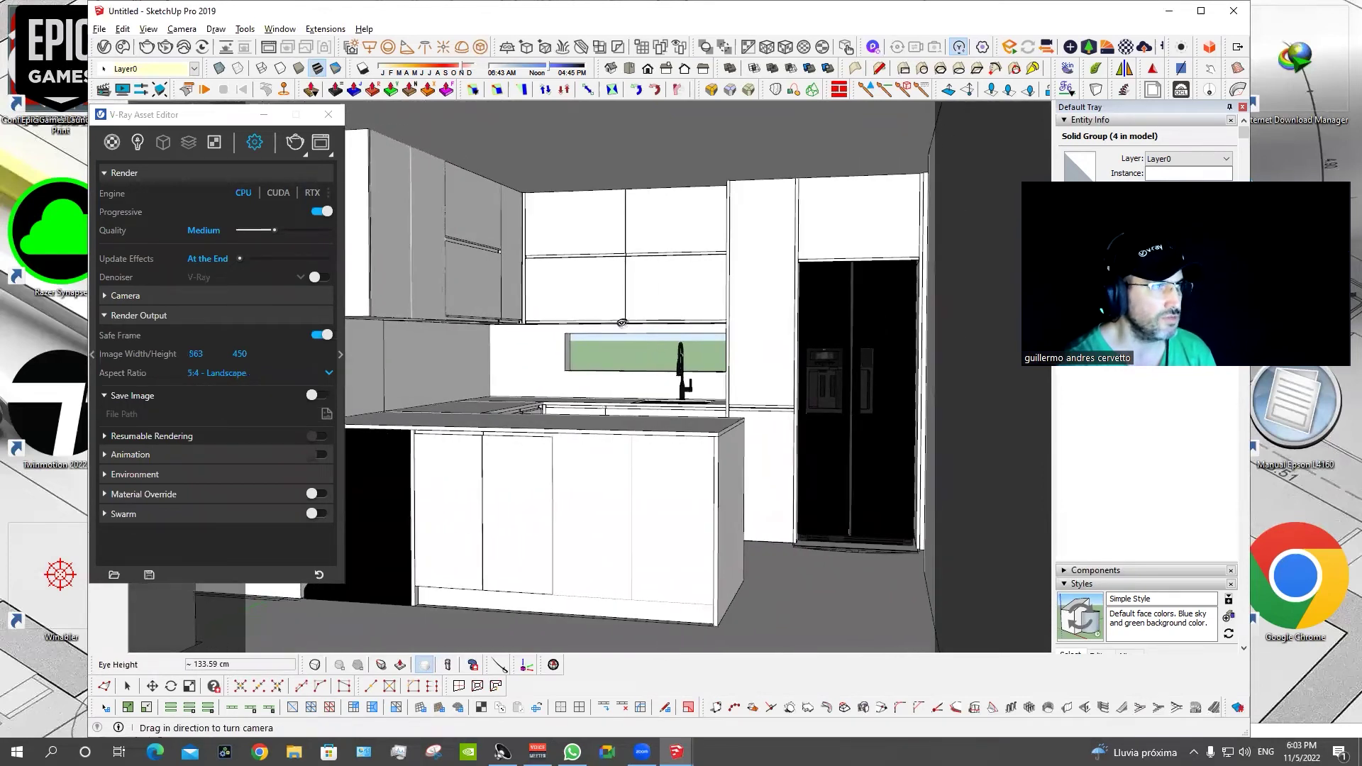
{"action": "left_click", "coordinate": [205, 122]}
{"action": "left_click_drag", "start_coordinate": [204, 122], "coordinate": [1189, 493]}
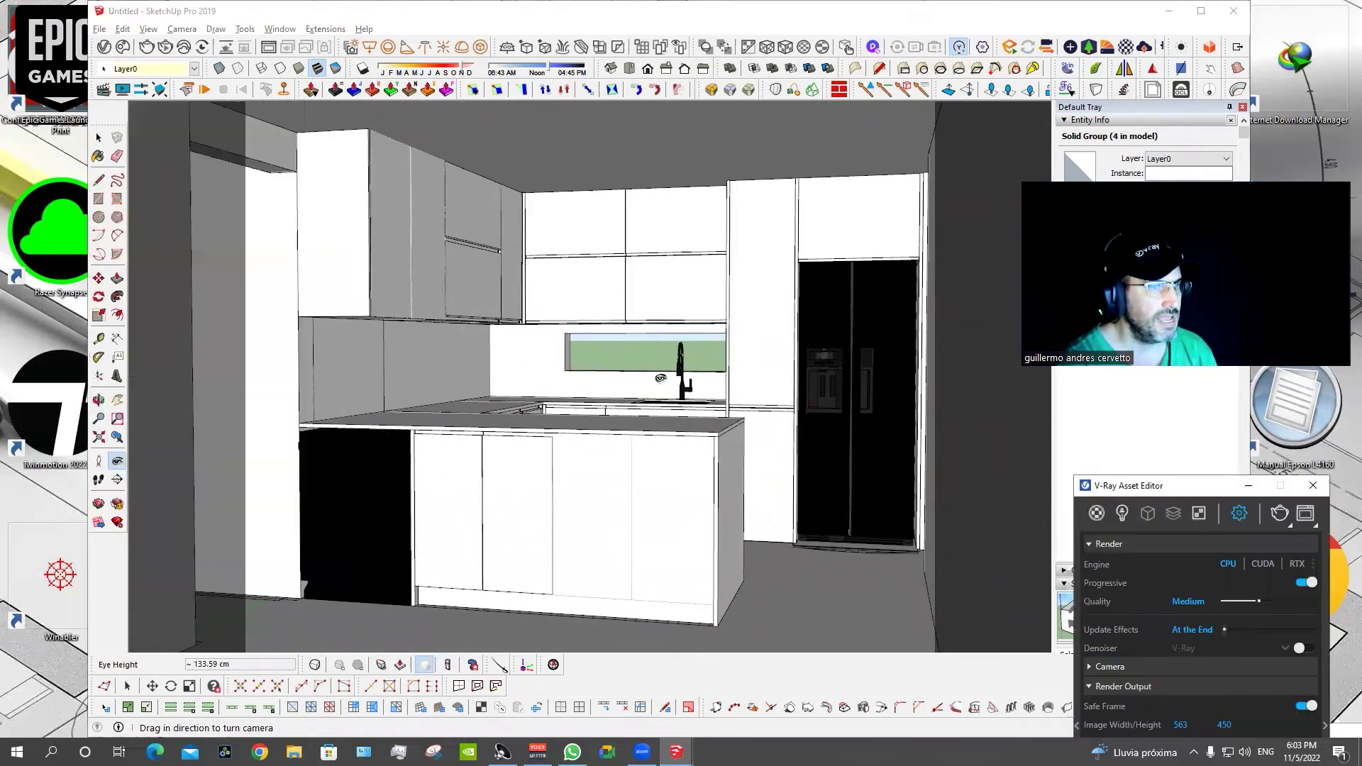
{"action": "key", "text": "z"}
{"action": "scroll", "coordinate": [622, 346], "scroll_direction": "up", "scroll_amount": 1}
Orbit, zoom and tilt the camera to frame the kitchen.
{"action": "key", "text": "o"}
{"action": "mouse_move", "coordinate": [660, 387]}
{"action": "left_mouse_down", "text": "shift"}
{"action": "mouse_move", "coordinate": [669, 399]}
{"action": "mouse_move", "coordinate": [660, 358]}
{"action": "mouse_move", "coordinate": [680, 359]}
{"action": "left_mouse_up", "text": "shift"}
{"action": "key", "text": "z"}
{"action": "scroll", "coordinate": [654, 390], "scroll_direction": "up", "scroll_amount": 1}
{"action": "key", "text": "l"}
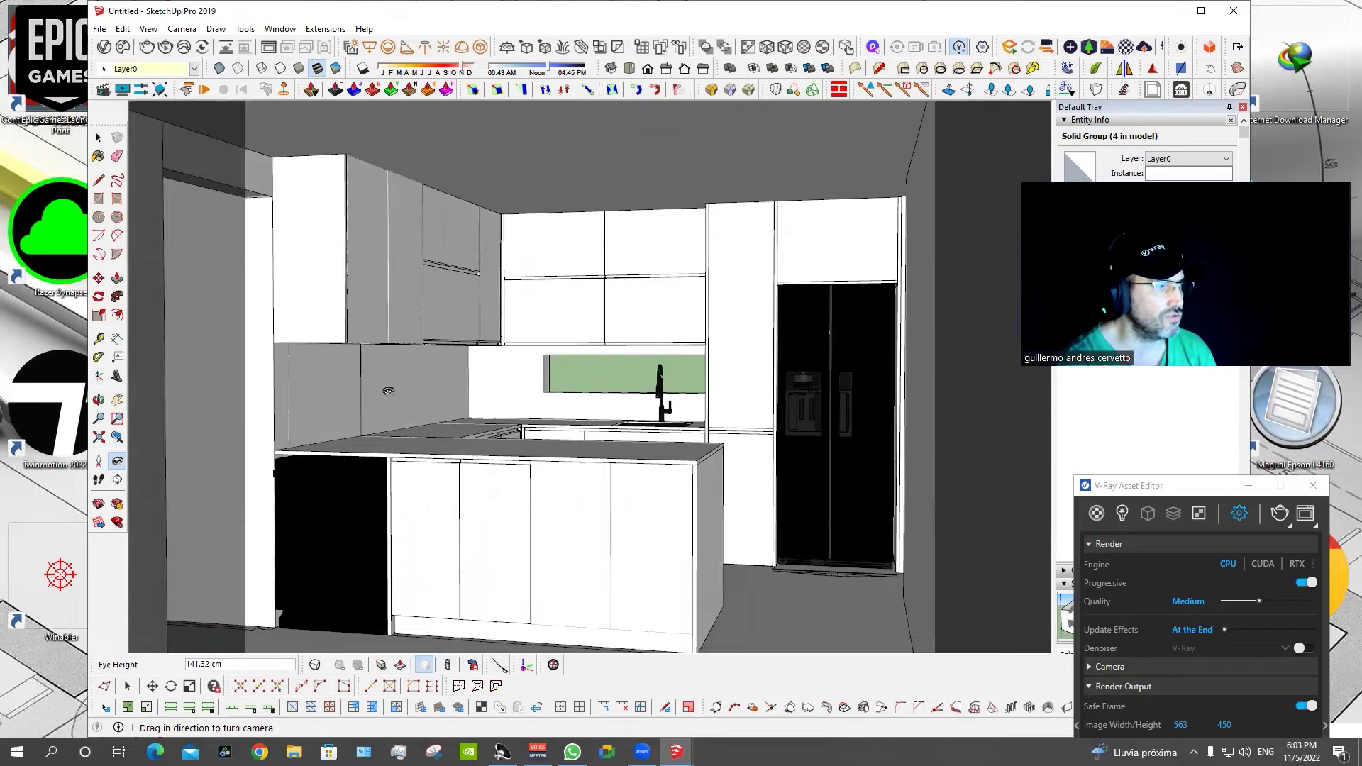
{"action": "left_click_drag", "start_coordinate": [388, 390], "coordinate": [388, 382]}
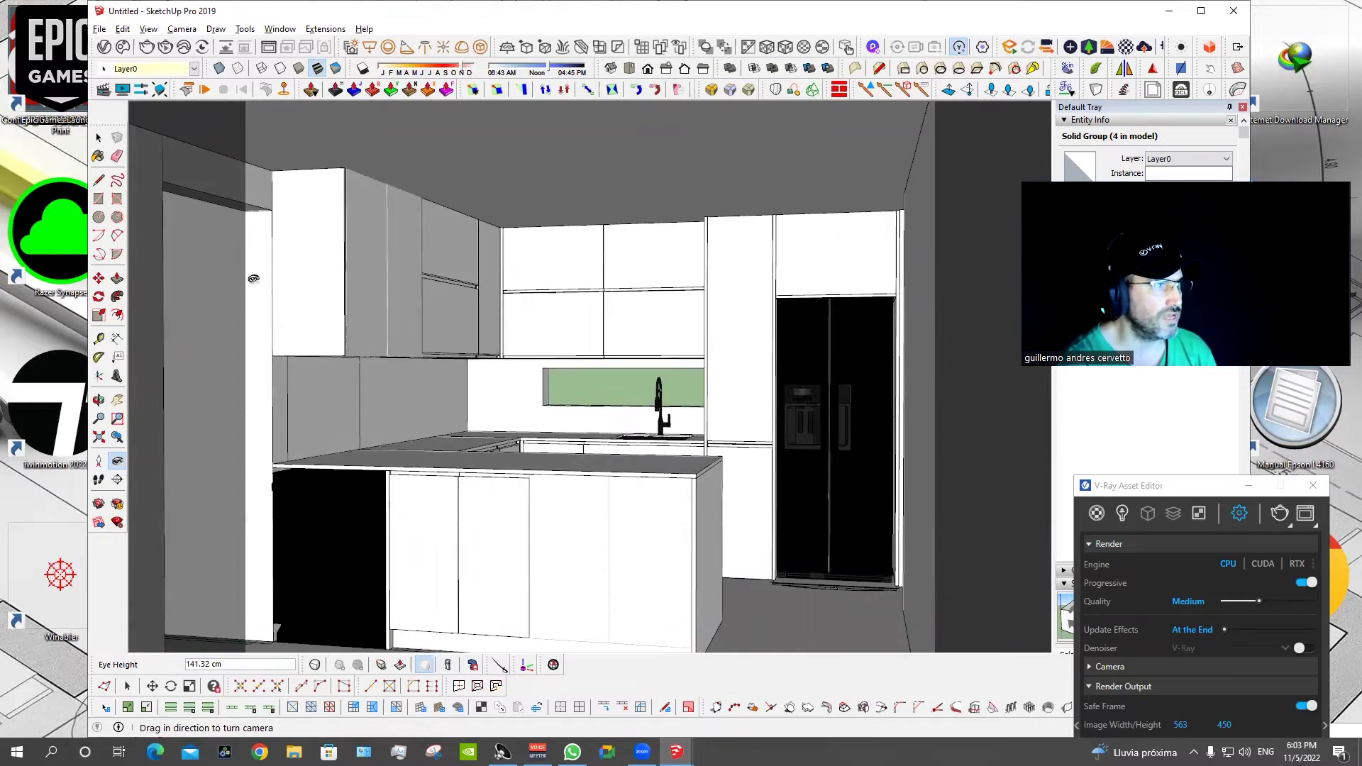
{"action": "middle_click_drag", "start_coordinate": [502, 388], "coordinate": [502, 369], "text": "shift"}
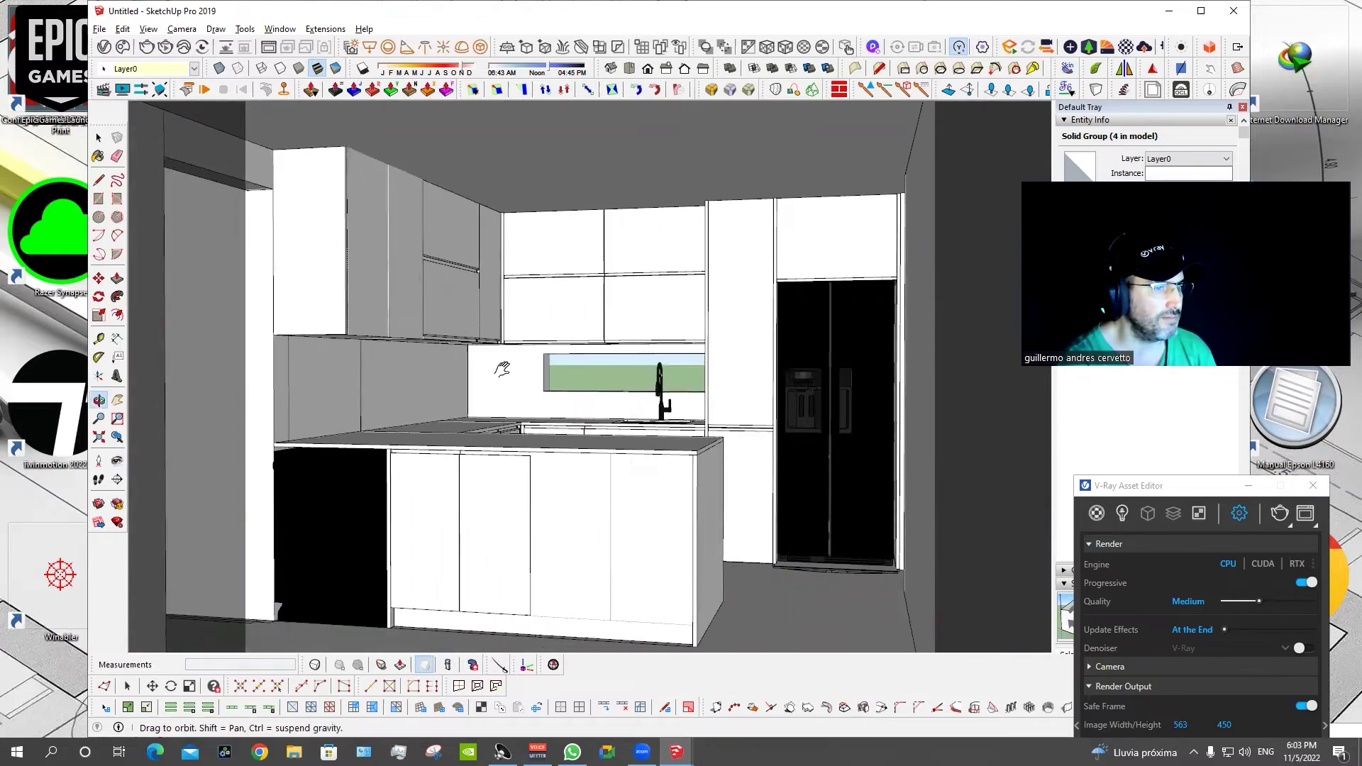
Switch the camera to Two-Point Perspective and nudge the view upward.
{"action": "left_click", "coordinate": [181, 33]}
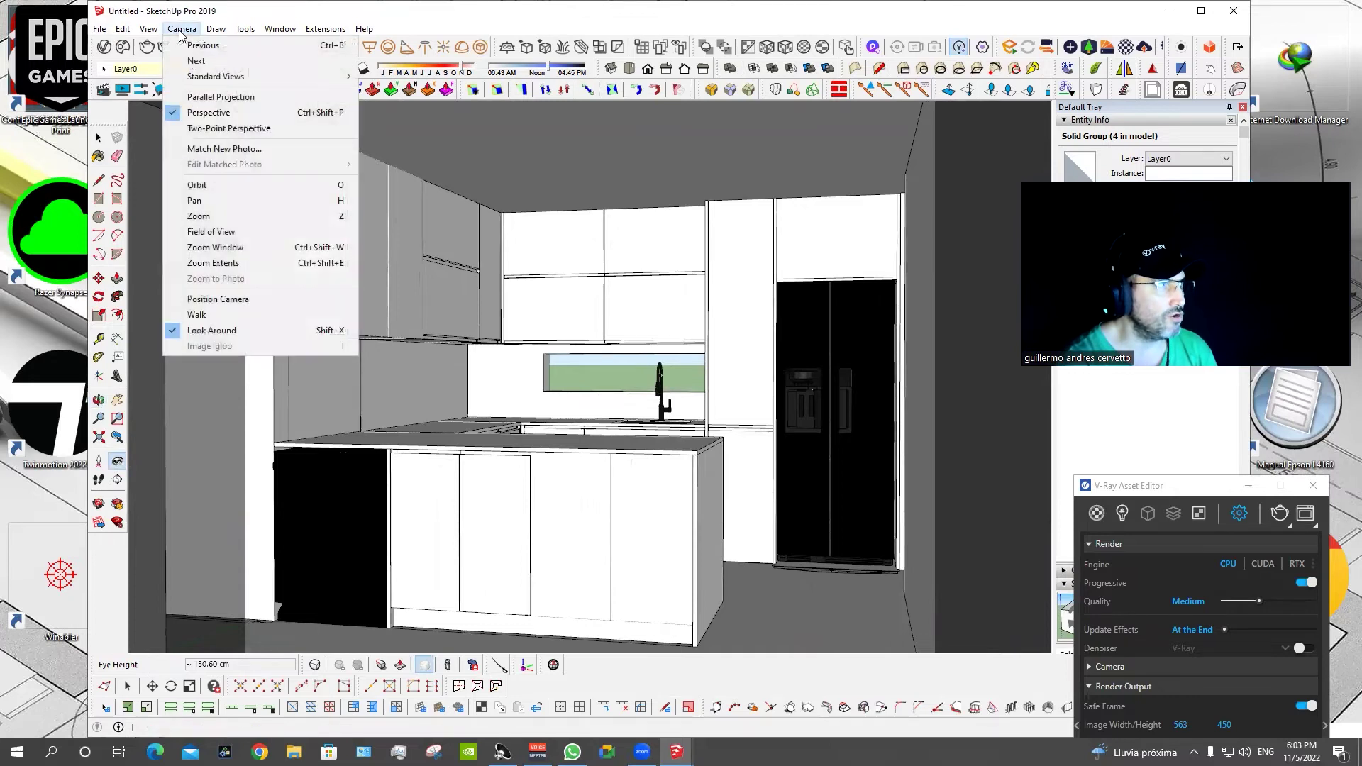
{"action": "left_click", "coordinate": [227, 128]}
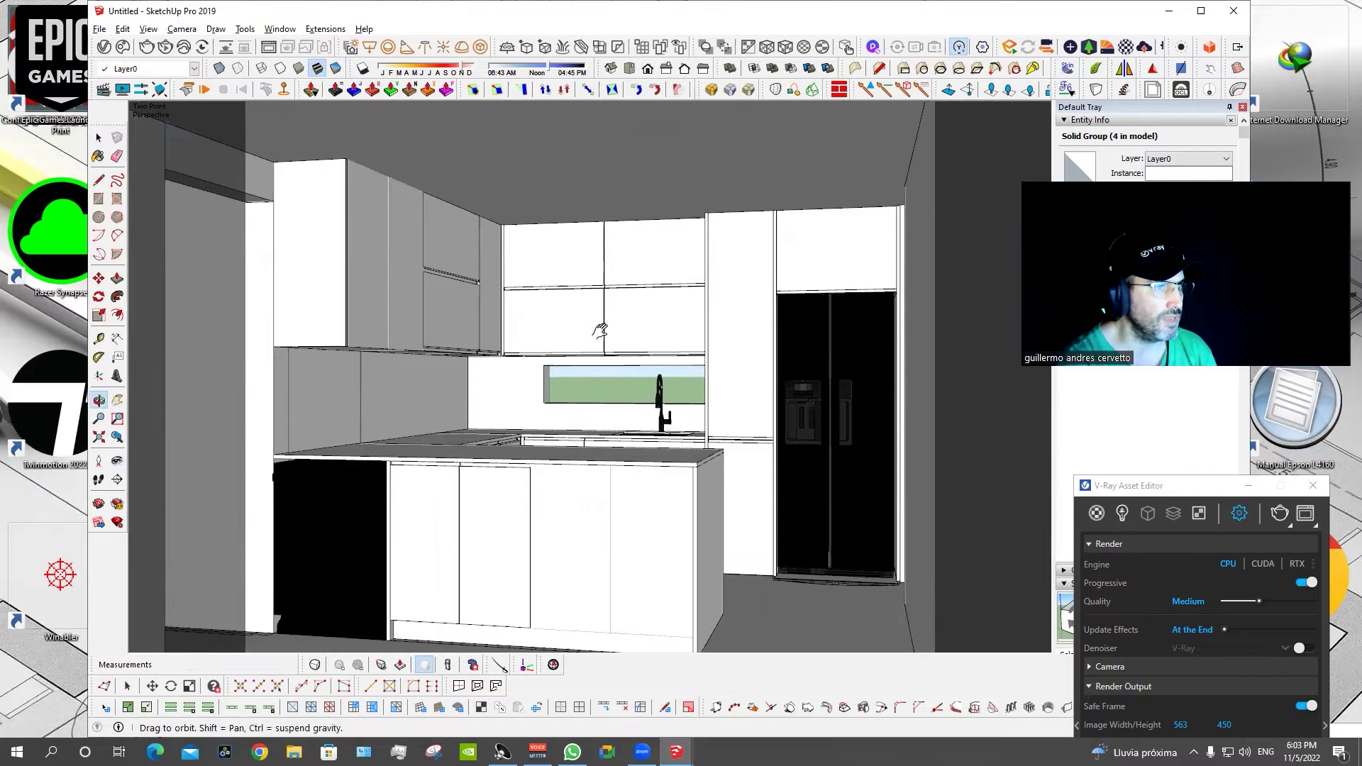
{"action": "left_click_drag", "start_coordinate": [600, 330], "coordinate": [600, 318]}
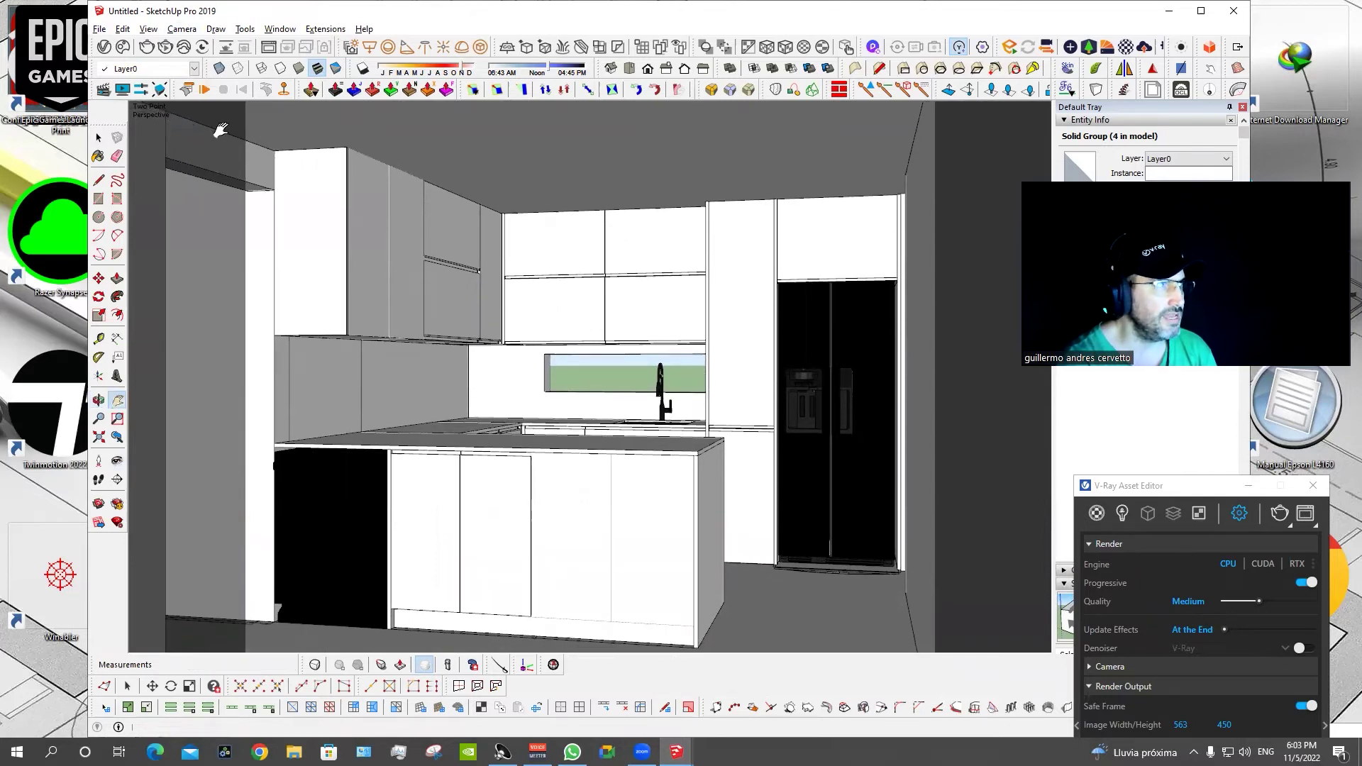
Add the current view as Scene 1, confirming the warning.
{"action": "left_click", "coordinate": [148, 32]}
{"action": "left_click", "coordinate": [284, 269]}
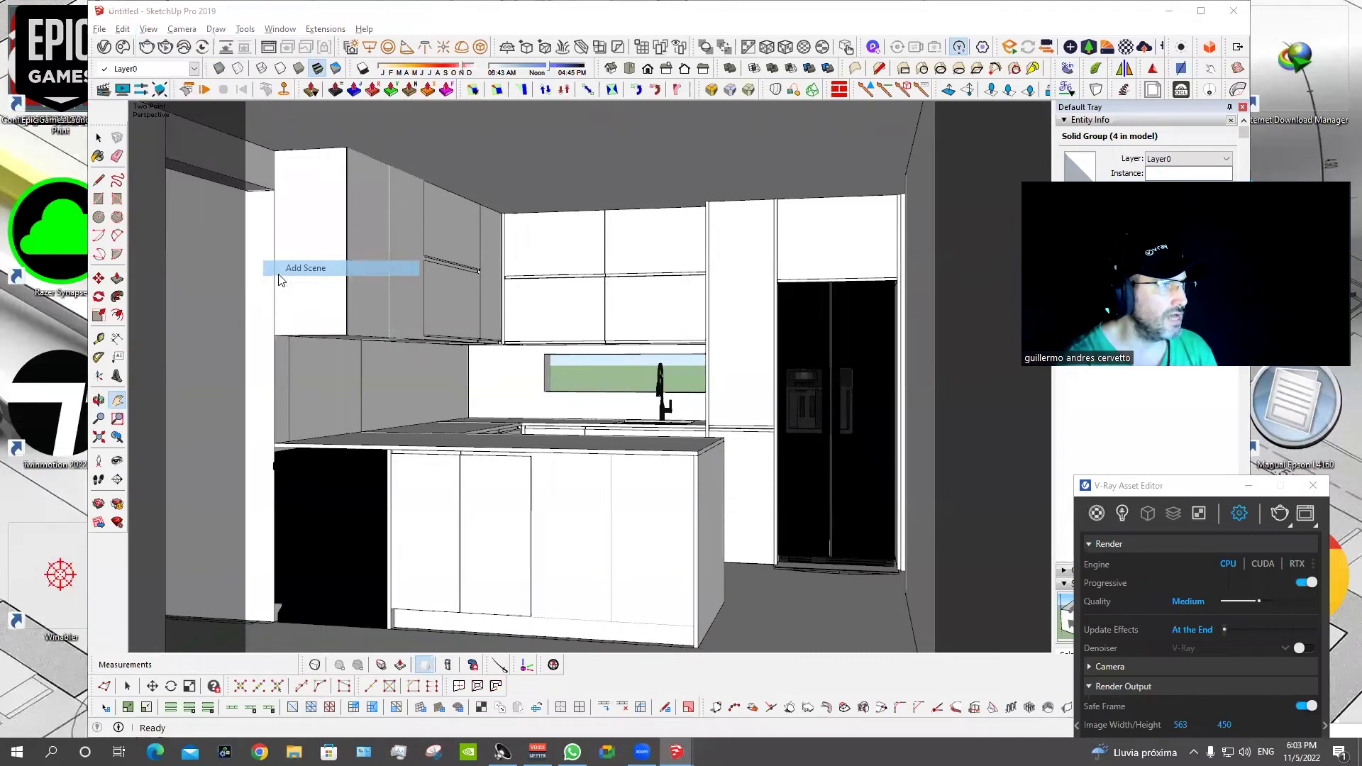
{"action": "left_click", "coordinate": [671, 447]}
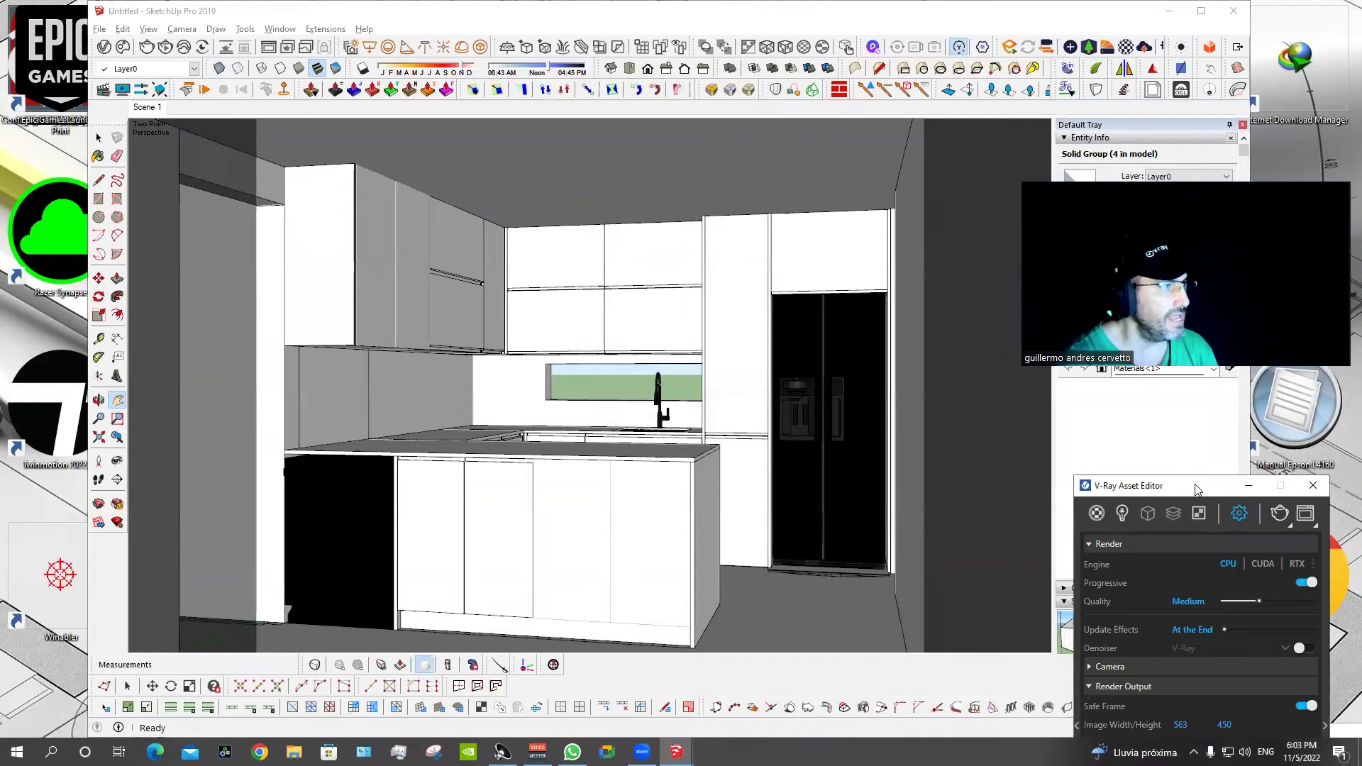
{"action": "left_click_drag", "start_coordinate": [1197, 489], "coordinate": [195, 105]}
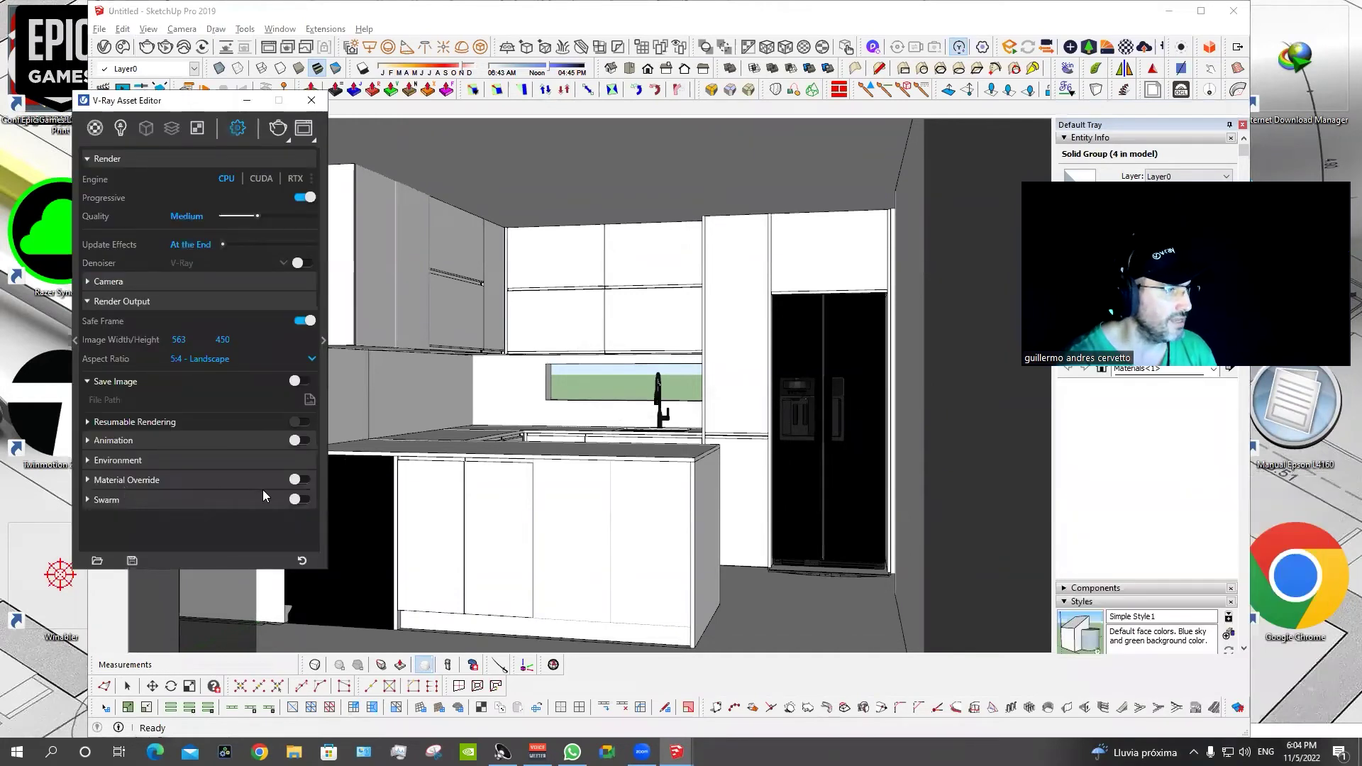
Enable ambient occlusion in global illumination with Occlusion Amount 0,6.
{"action": "left_click", "coordinate": [323, 340]}
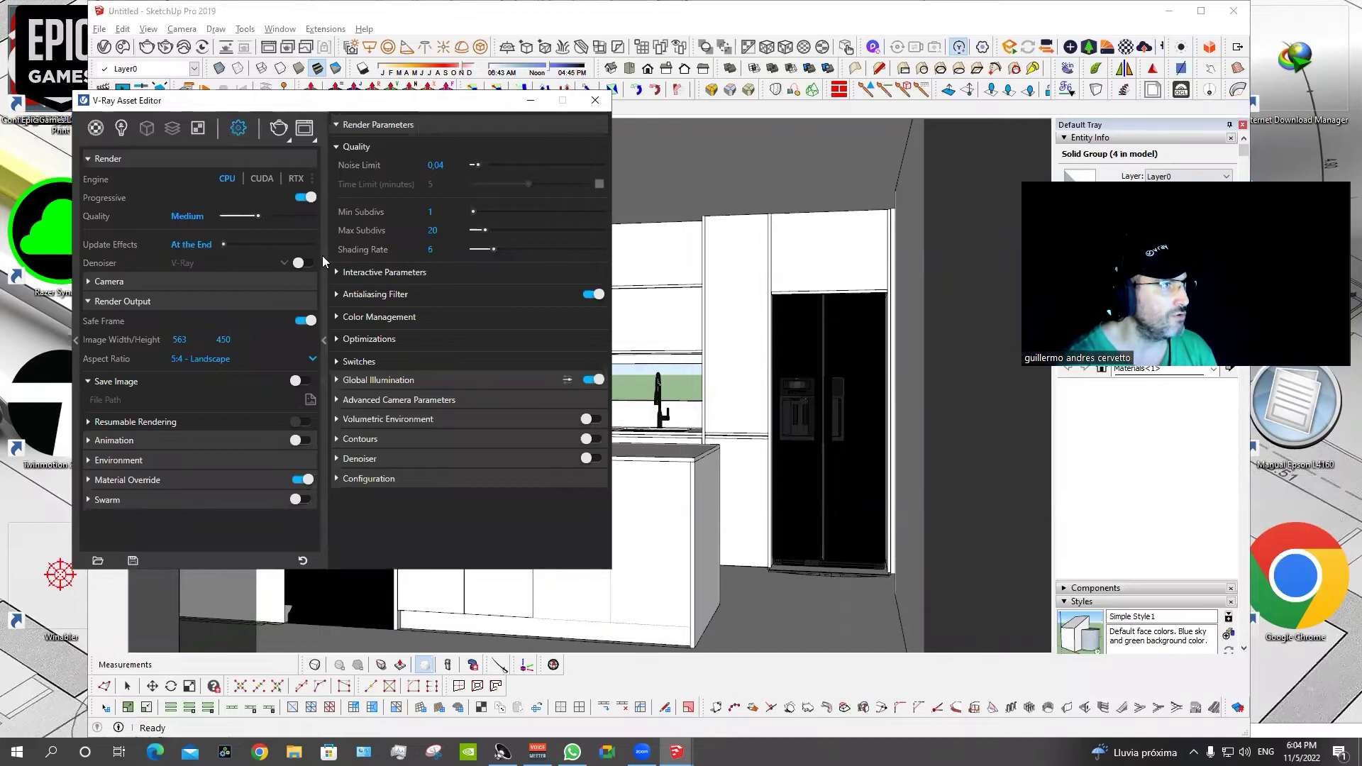
{"action": "left_click", "coordinate": [386, 343]}
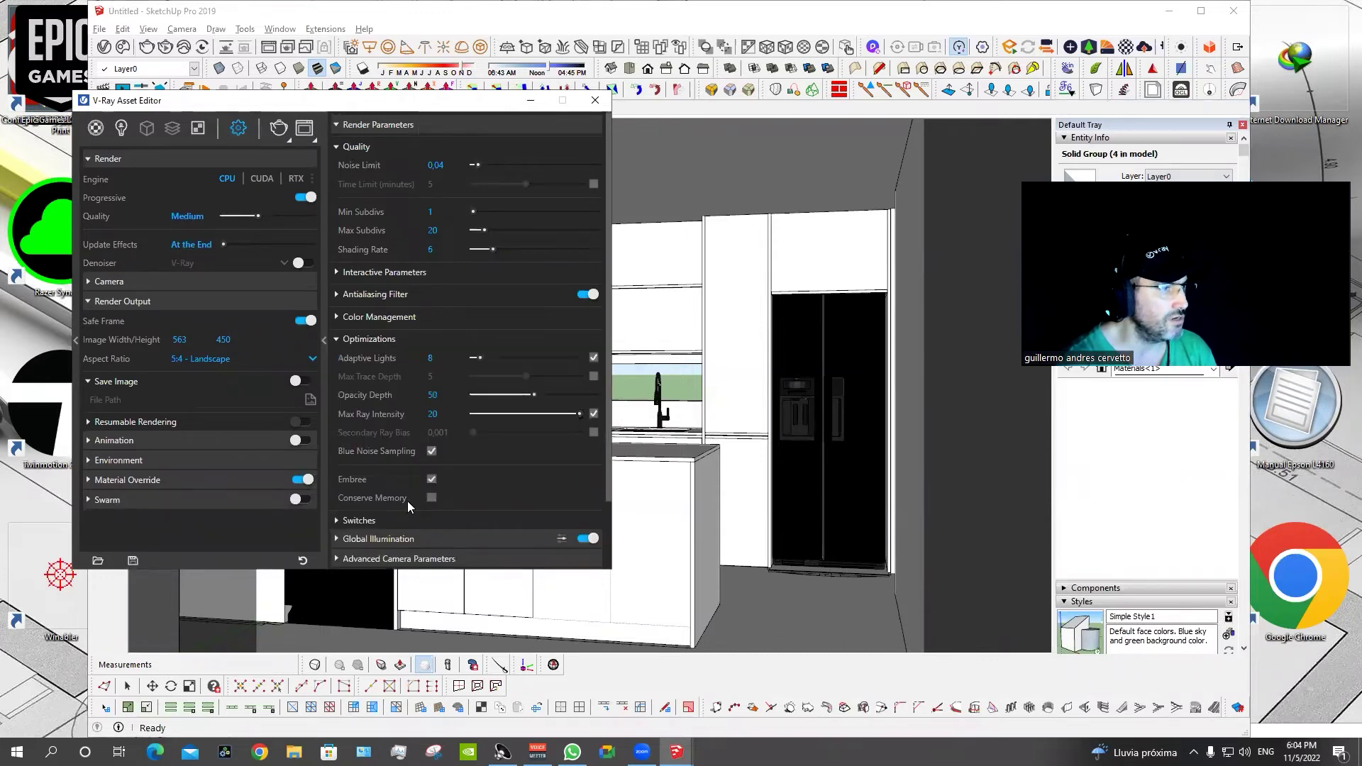
{"action": "left_click", "coordinate": [368, 338]}
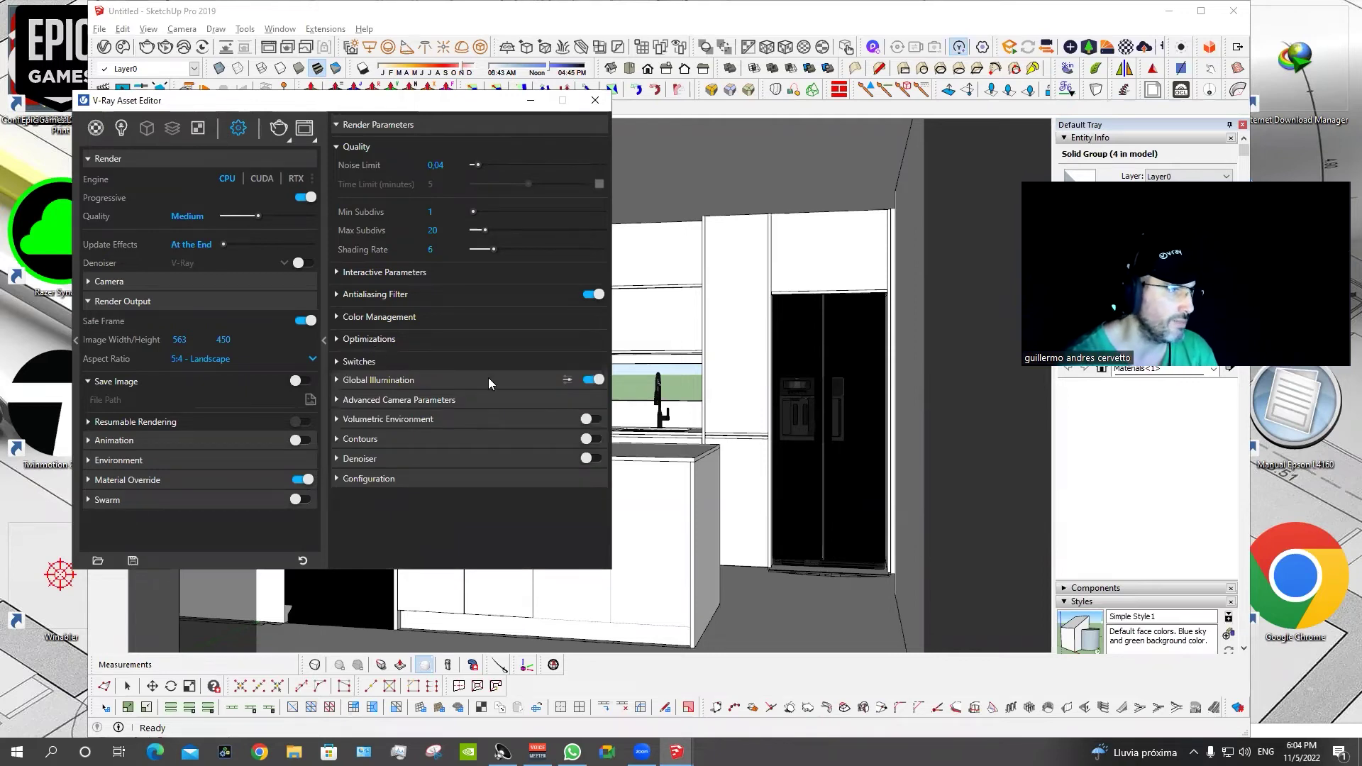
{"action": "left_click", "coordinate": [343, 383]}
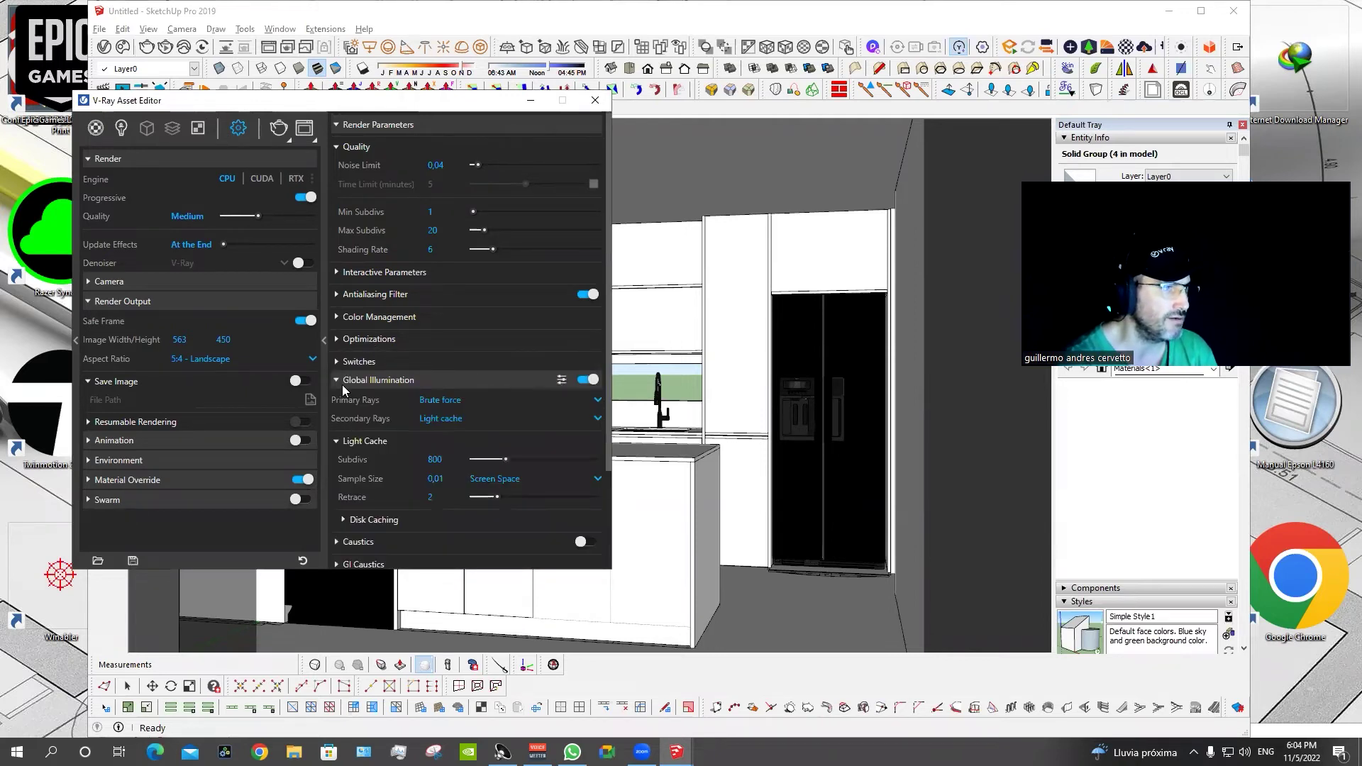
{"action": "scroll", "coordinate": [377, 389], "scroll_direction": "down", "scroll_amount": 1}
{"action": "scroll", "coordinate": [525, 390], "scroll_direction": "down", "scroll_amount": 1}
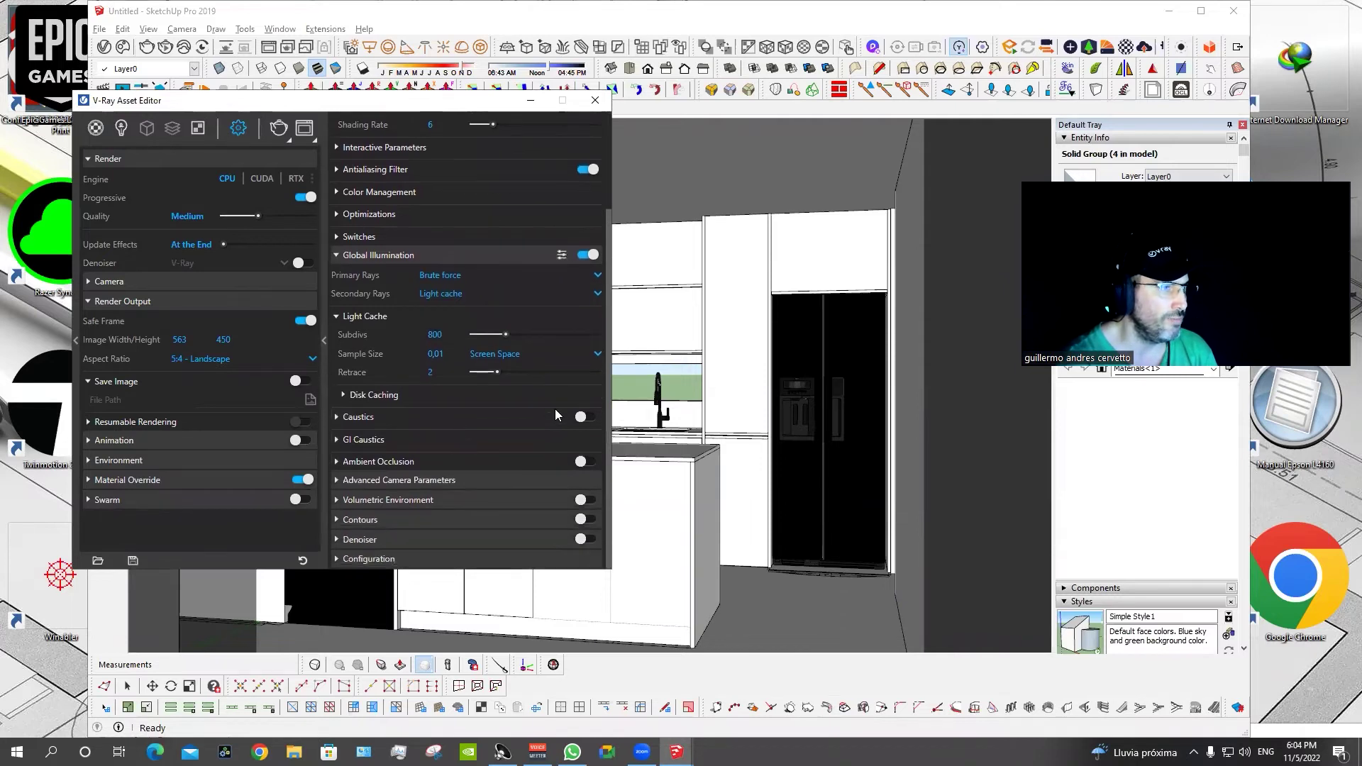
{"action": "left_click", "coordinate": [580, 463]}
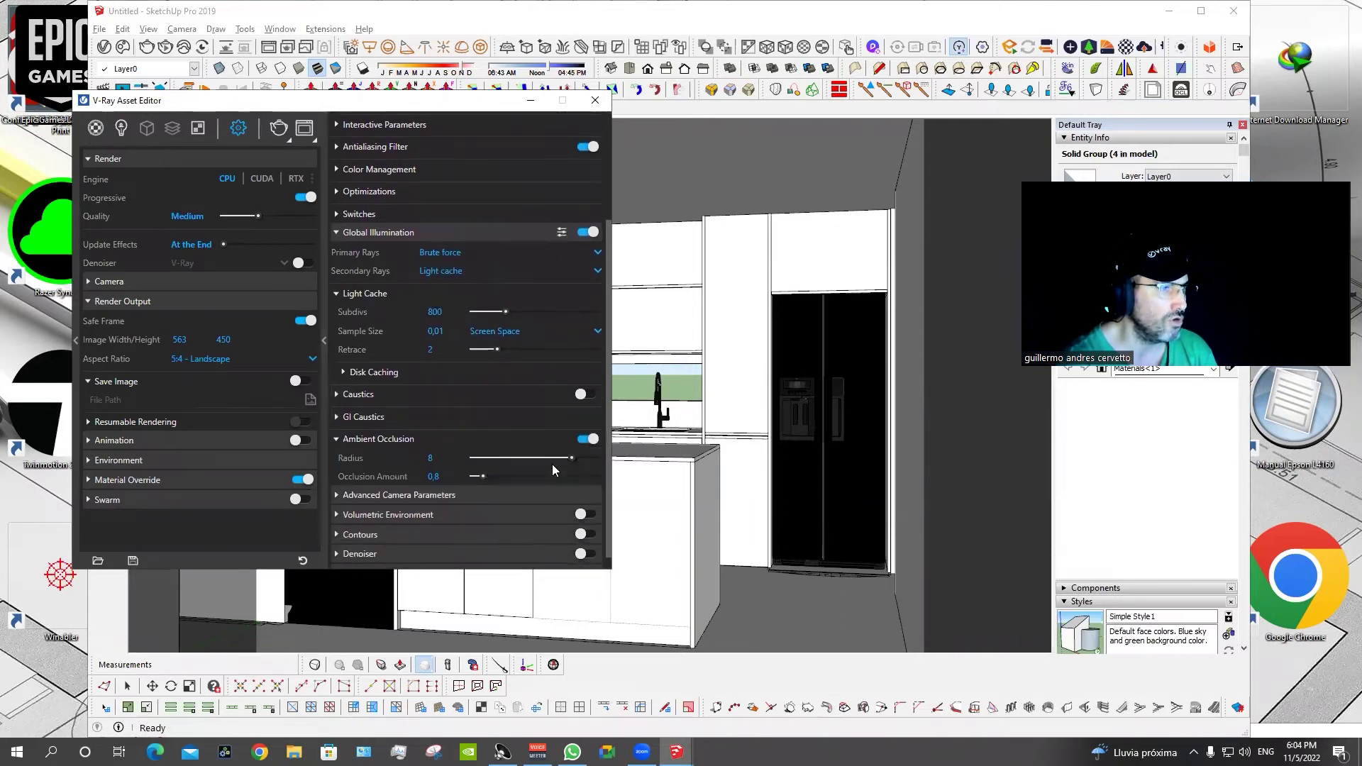
{"action": "type", "text": "0,6"}
{"action": "key", "text": "Return"}
{"action": "left_click", "coordinate": [358, 218]}
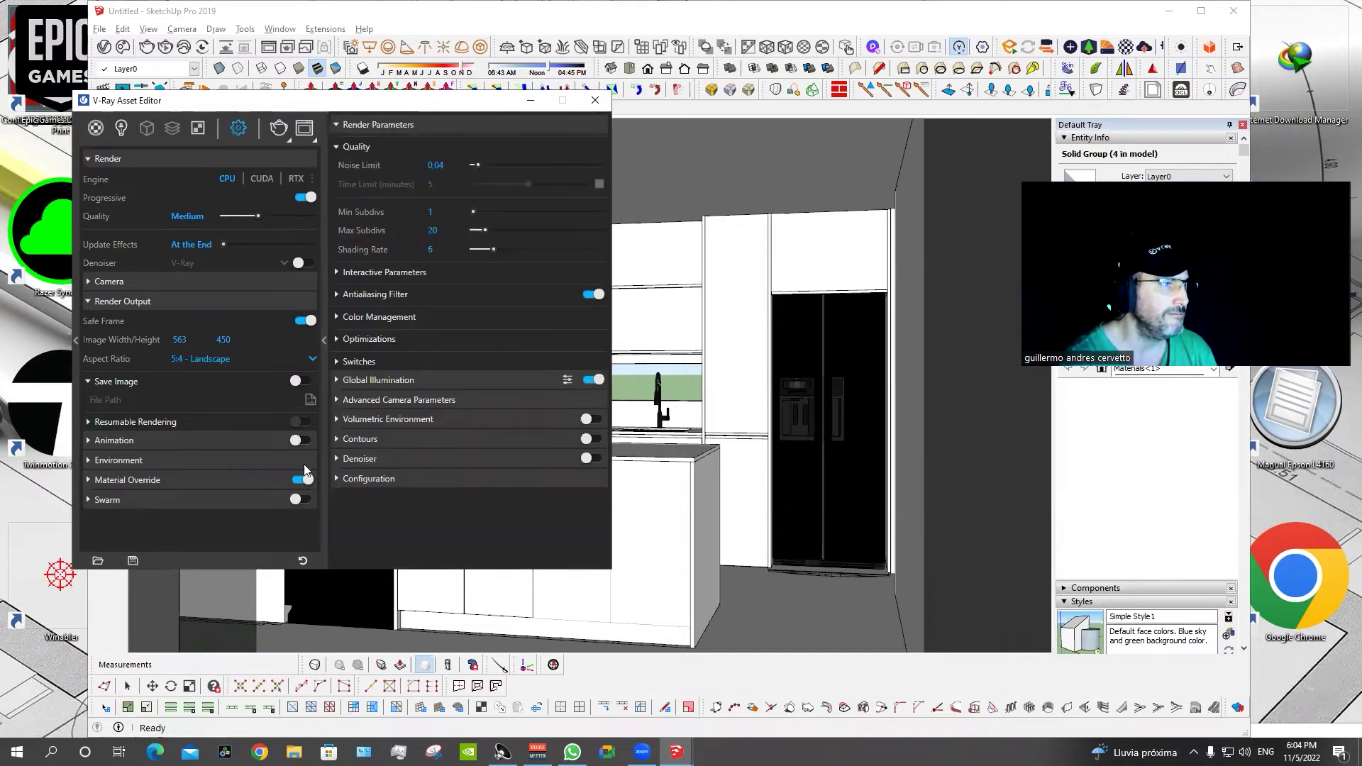
Turn on the V-Ray denoiser with the Mild preset.
{"action": "left_click", "coordinate": [589, 459]}
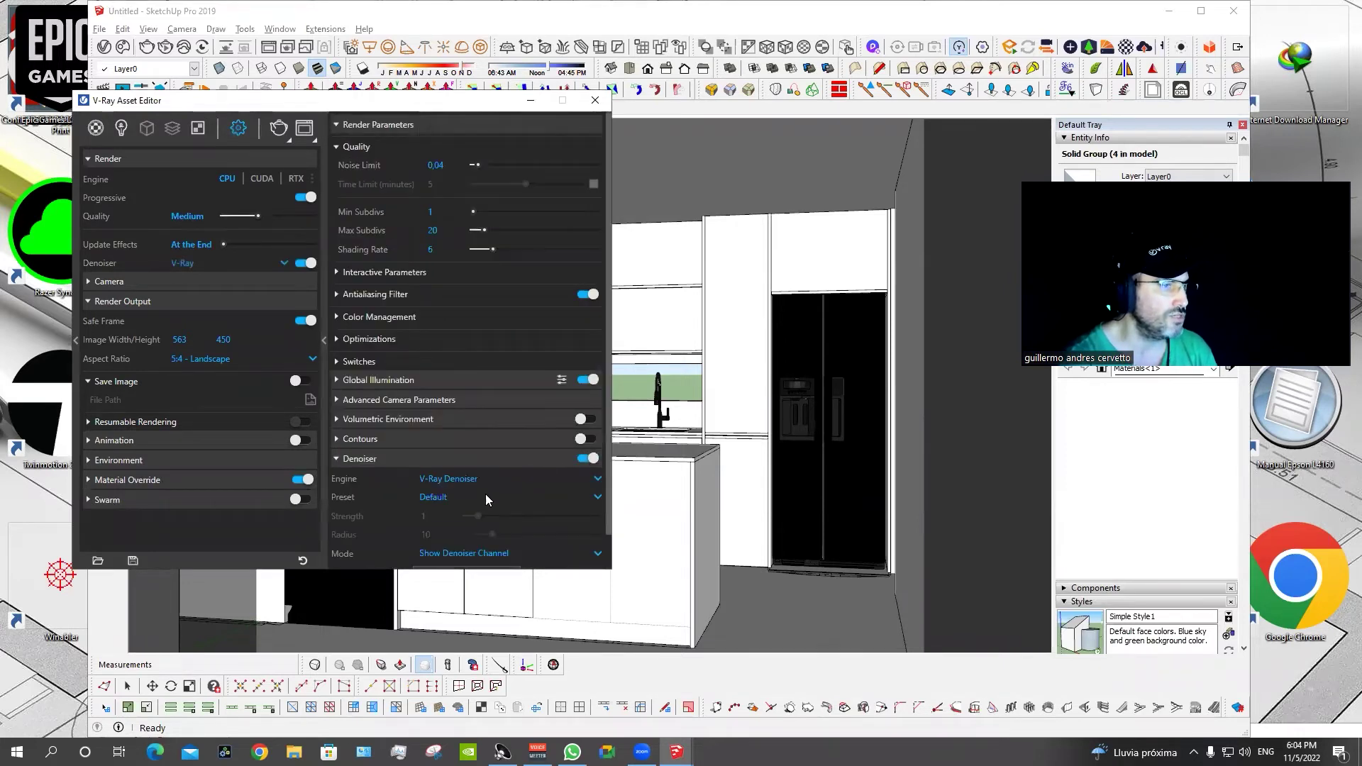
{"action": "left_click", "coordinate": [430, 499]}
{"action": "left_click", "coordinate": [436, 426]}
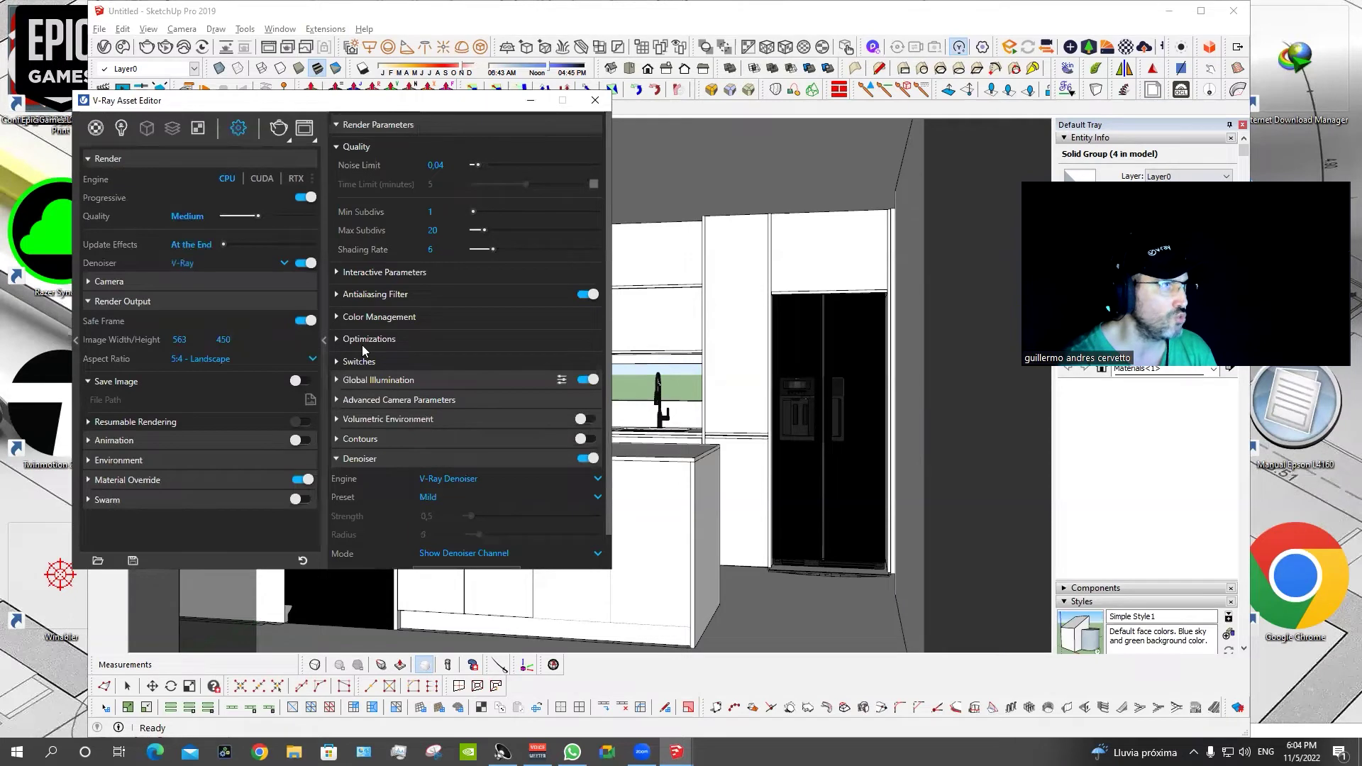
{"action": "left_click", "coordinate": [595, 100]}
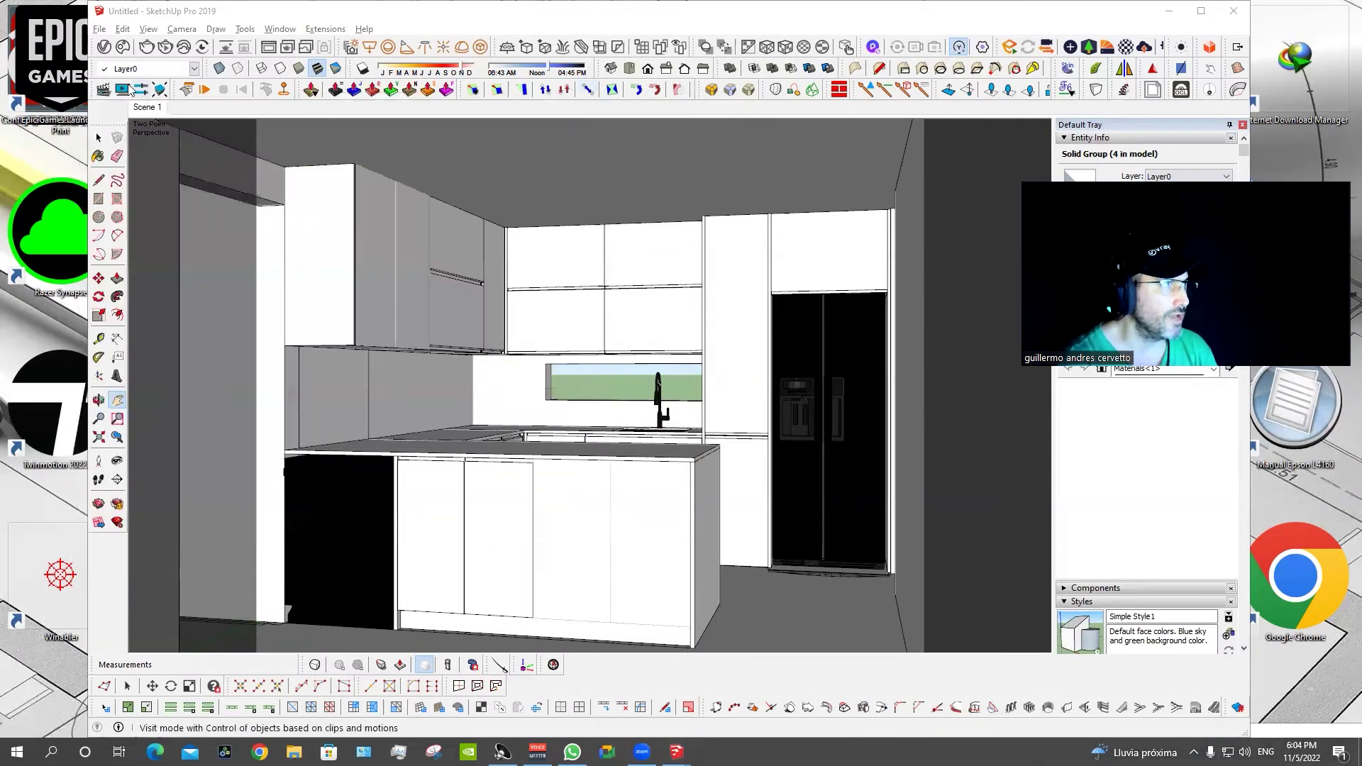
{"action": "left_click", "coordinate": [105, 49]}
Render the kitchen and add an Exposure layer with lowered Highlight Burn.
{"action": "left_click", "coordinate": [276, 133]}
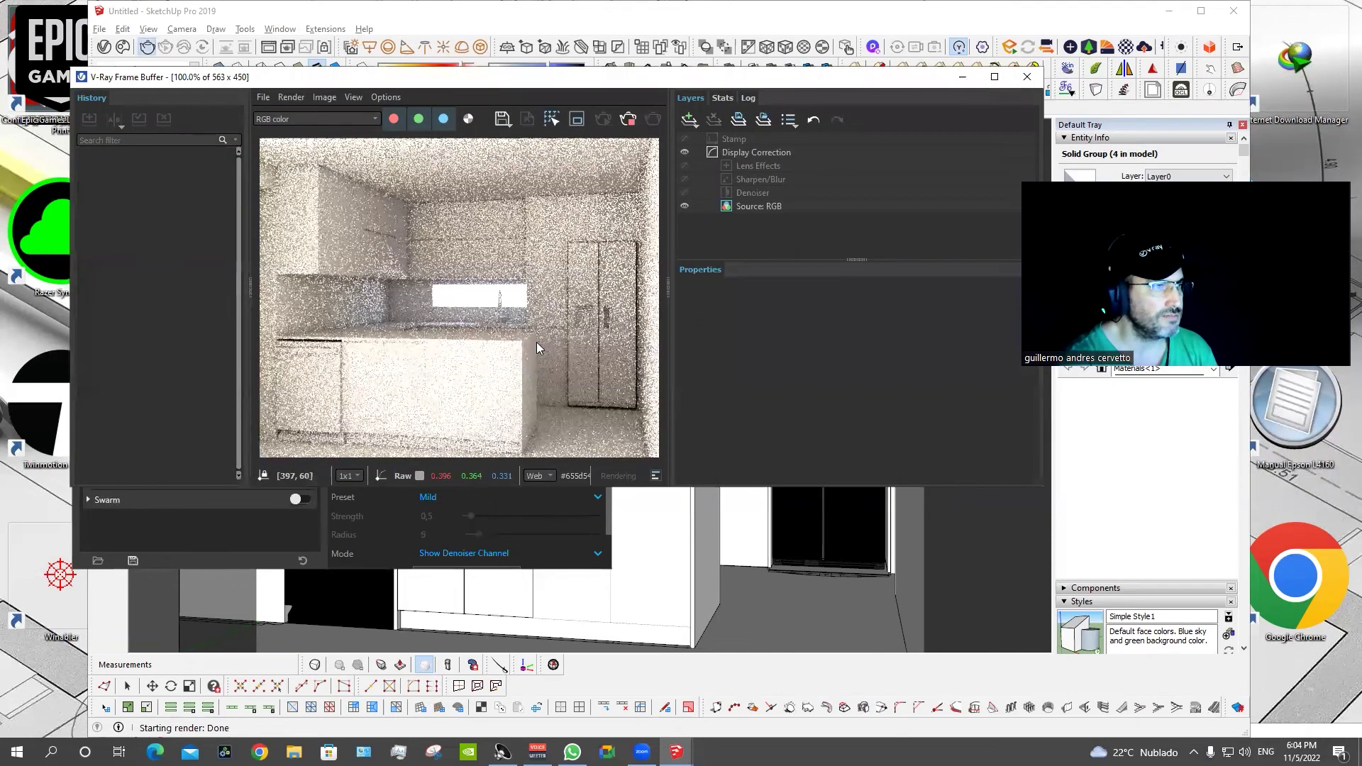
{"action": "left_click", "coordinate": [689, 119]}
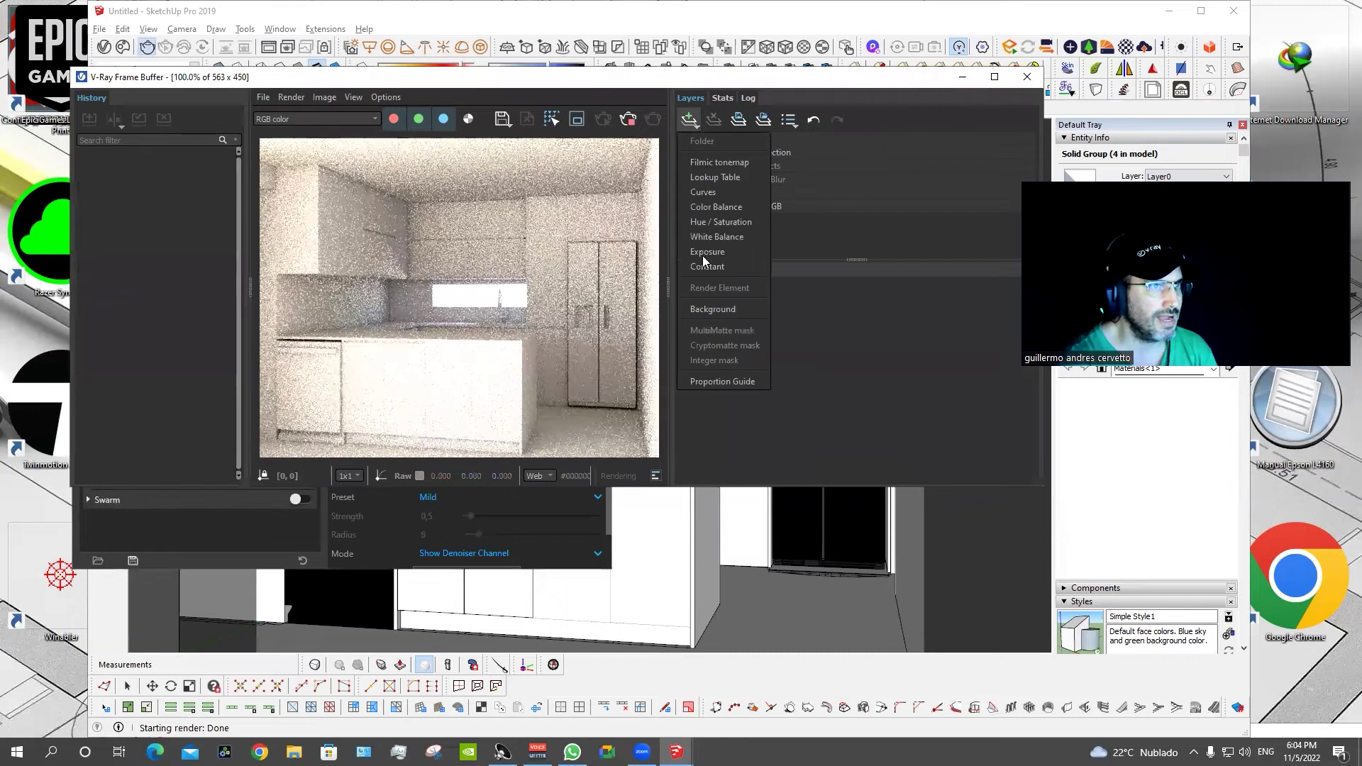
{"action": "left_click", "coordinate": [705, 253]}
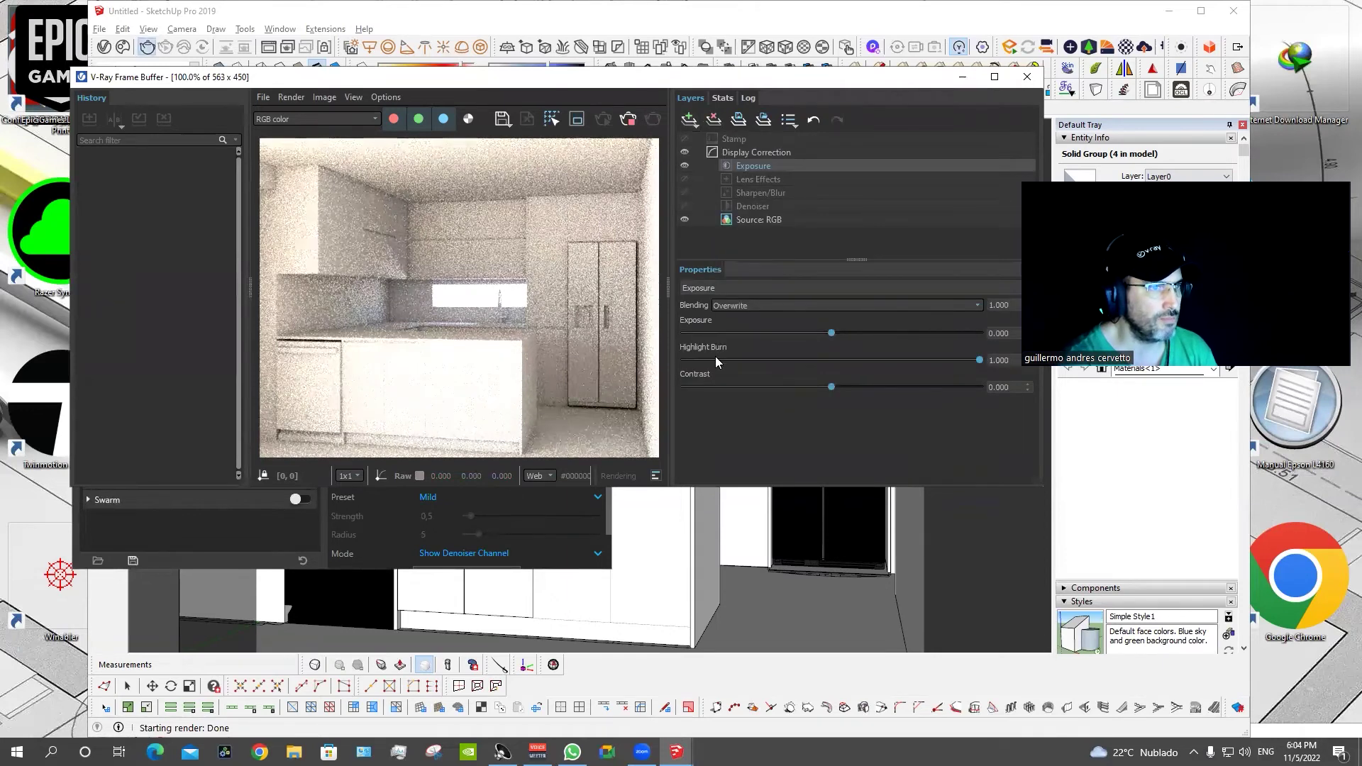
{"action": "left_click", "coordinate": [714, 357]}
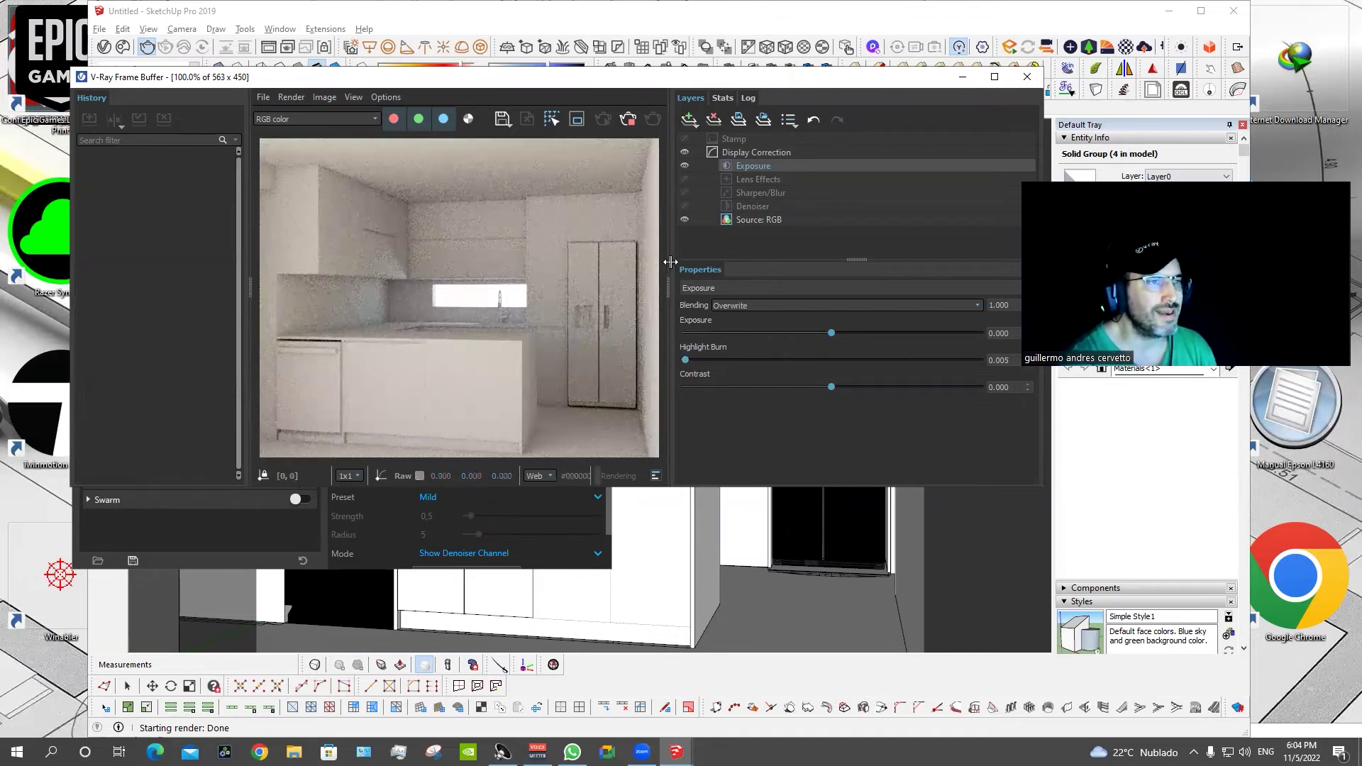
Enlarge the Frame Buffer window, then stop the render and close it.
{"action": "left_click_drag", "start_coordinate": [668, 283], "coordinate": [817, 284]}
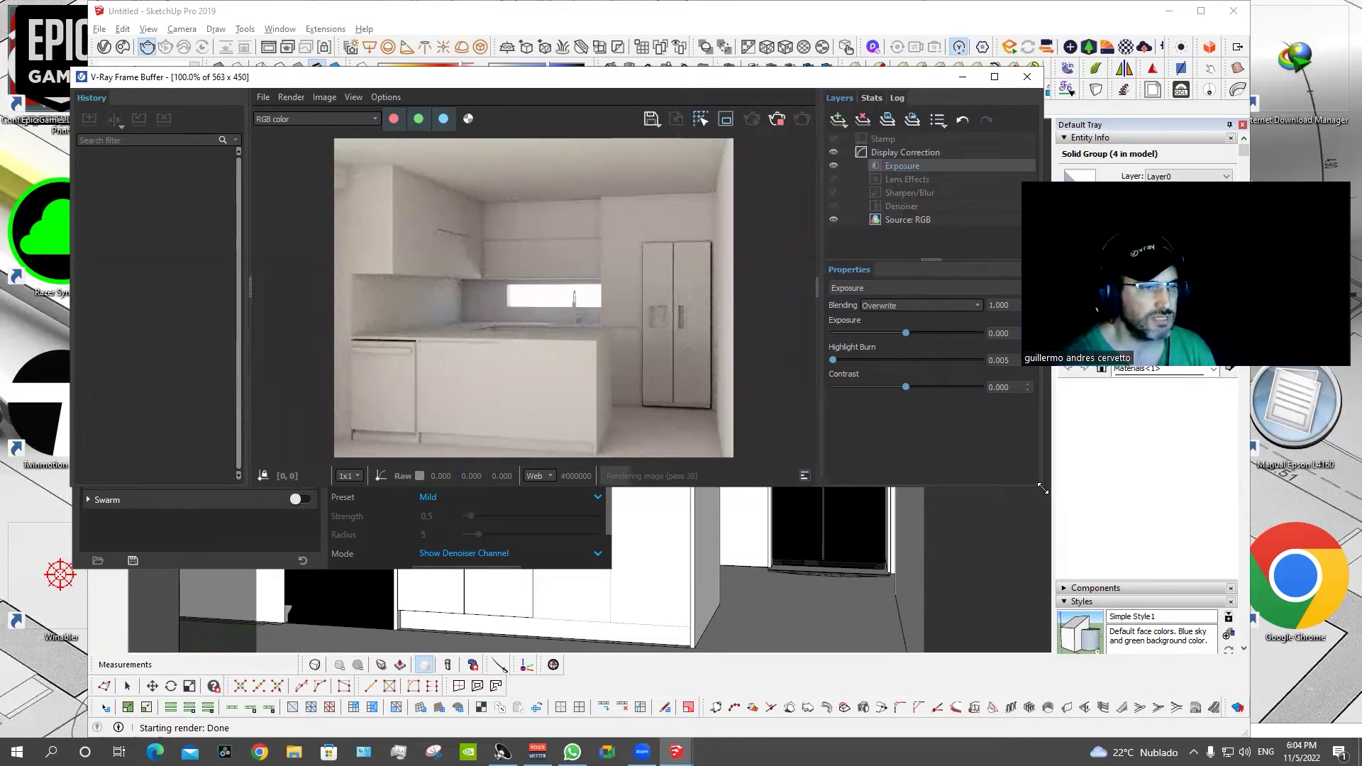
{"action": "left_click_drag", "start_coordinate": [1043, 488], "coordinate": [1294, 701]}
{"action": "double_click", "coordinate": [630, 412]}
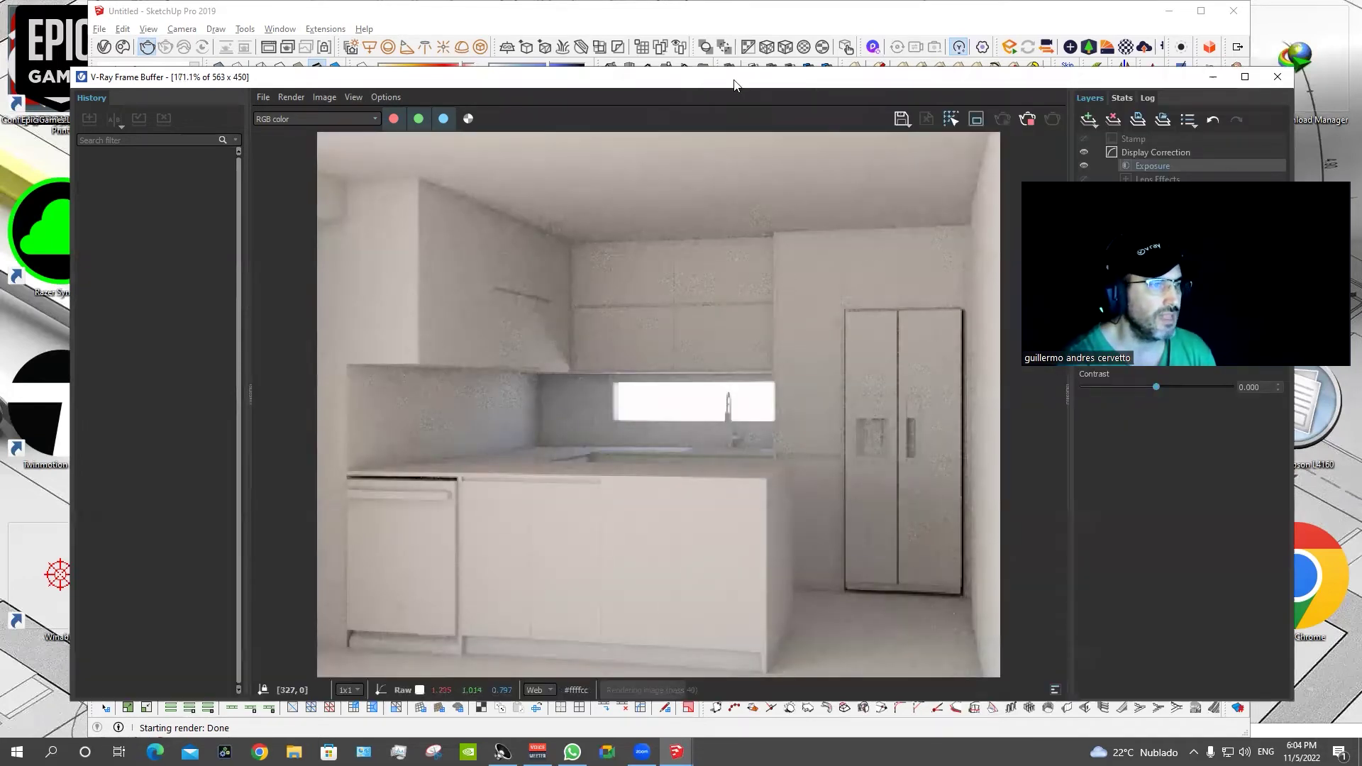
{"action": "left_click_drag", "start_coordinate": [734, 79], "coordinate": [663, 56]}
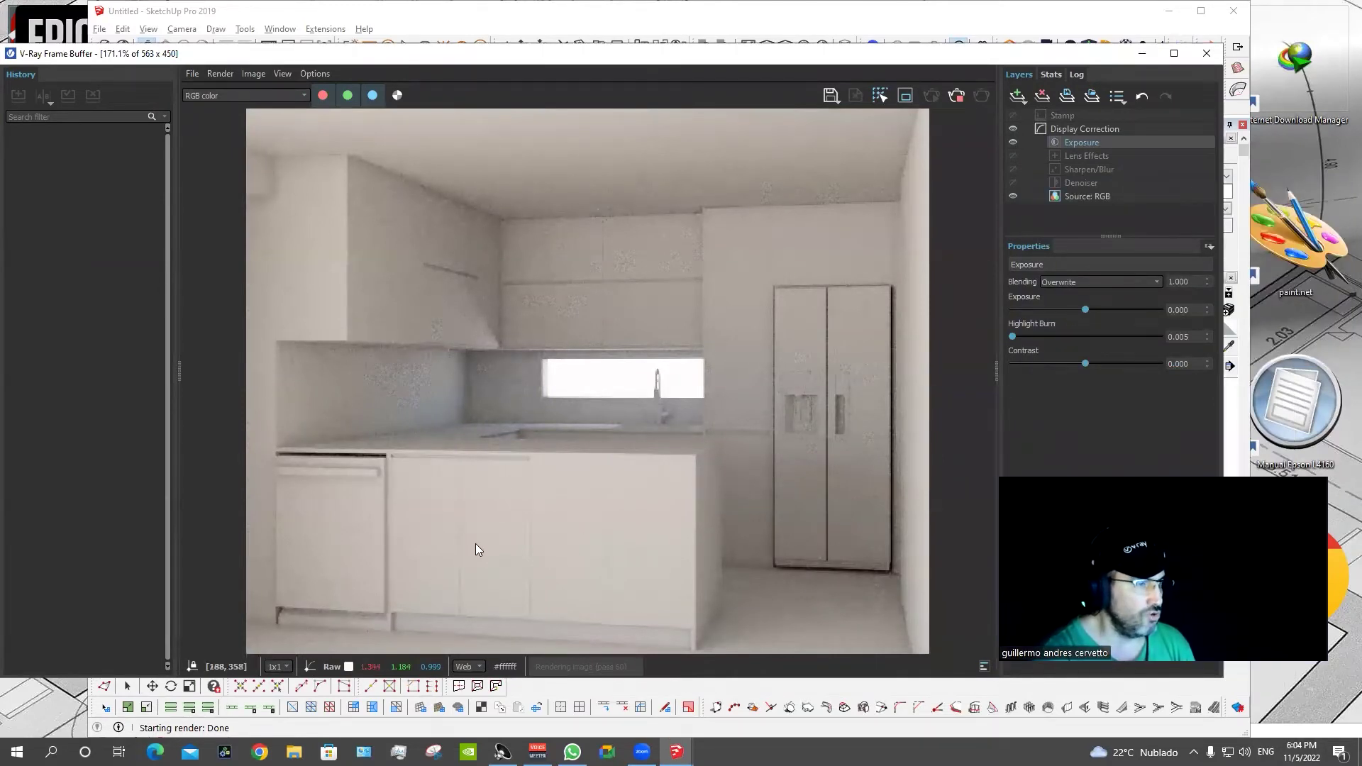
{"action": "left_click", "coordinate": [955, 95]}
{"action": "left_click", "coordinate": [1207, 55]}
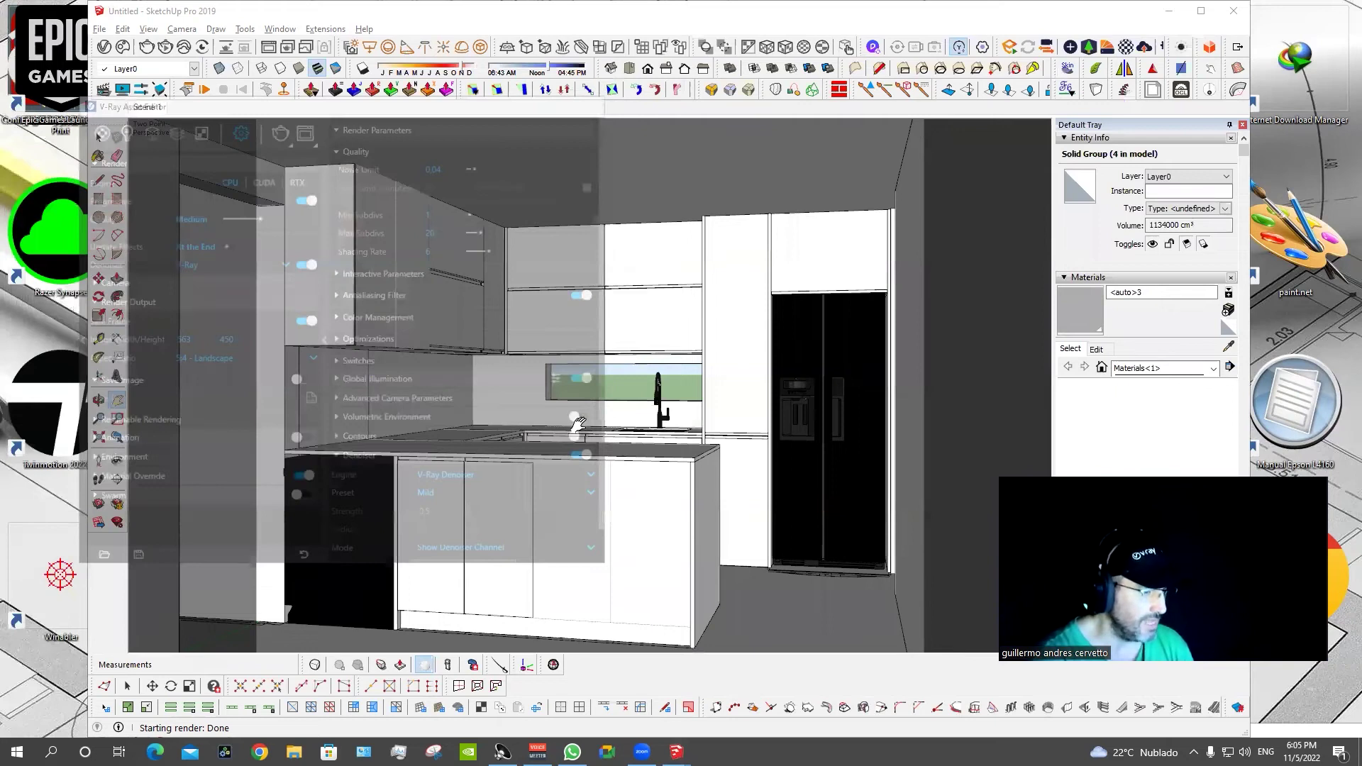
Look around the kitchen, then orbit out to view the room box from outside.
{"action": "left_click_drag", "start_coordinate": [578, 424], "coordinate": [84, 462]}
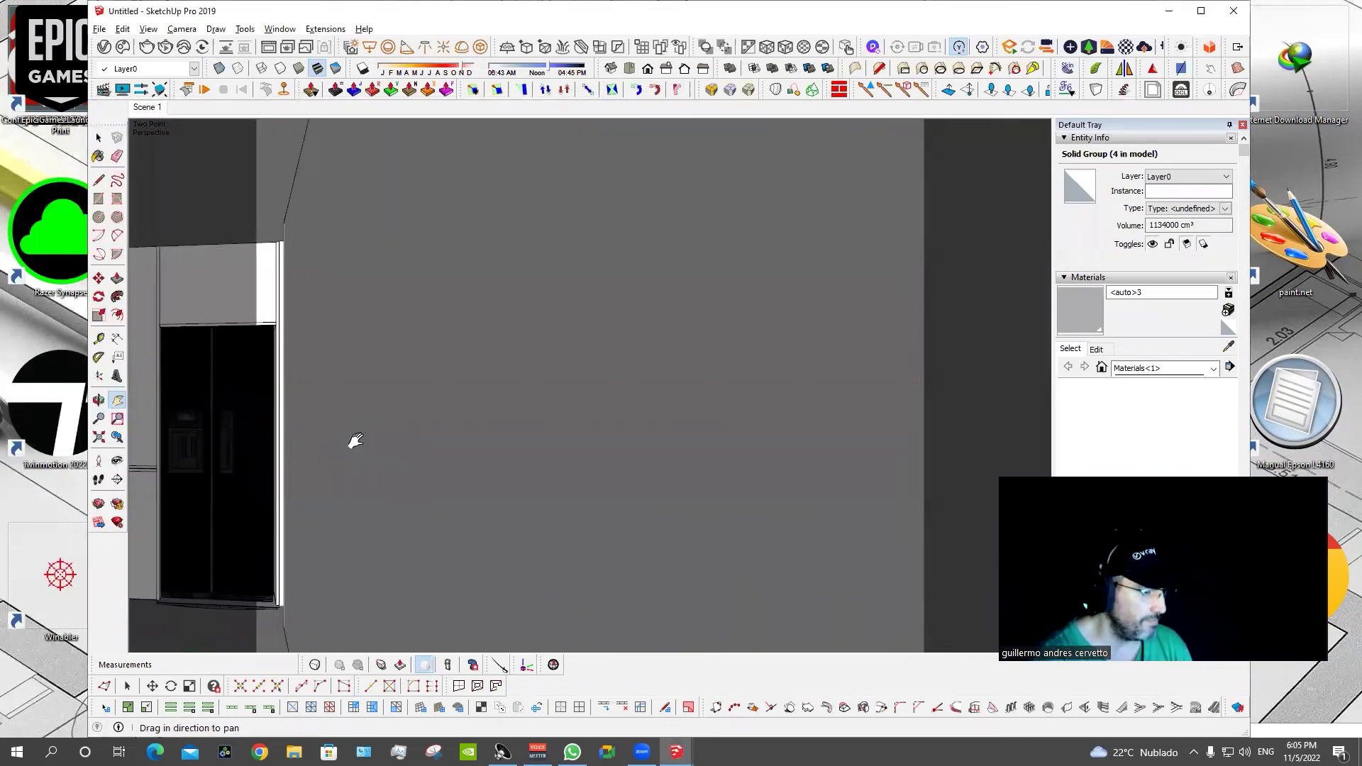
{"action": "key", "text": "ctrl+z"}
{"action": "key", "text": "l"}
{"action": "mouse_move", "coordinate": [658, 383]}
{"action": "left_mouse_down"}
{"action": "mouse_move", "coordinate": [489, 419]}
{"action": "mouse_move", "coordinate": [757, 547]}
{"action": "left_mouse_up"}
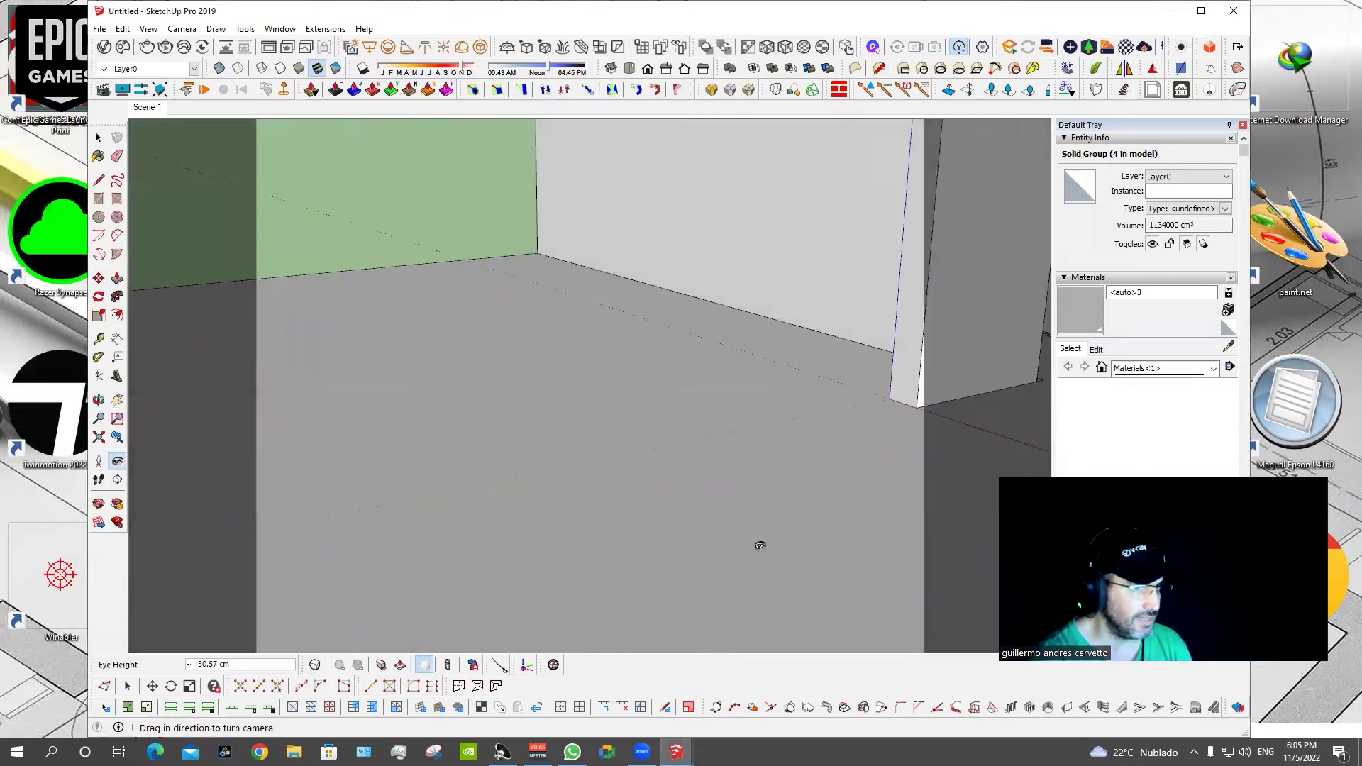
{"action": "key", "text": "o"}
{"action": "scroll", "coordinate": [617, 390], "scroll_direction": "down", "scroll_amount": 3}
{"action": "mouse_move", "coordinate": [618, 389]}
{"action": "left_mouse_down"}
{"action": "mouse_move", "coordinate": [866, 492]}
{"action": "mouse_move", "coordinate": [501, 445]}
{"action": "mouse_move", "coordinate": [518, 440]}
{"action": "left_mouse_up"}
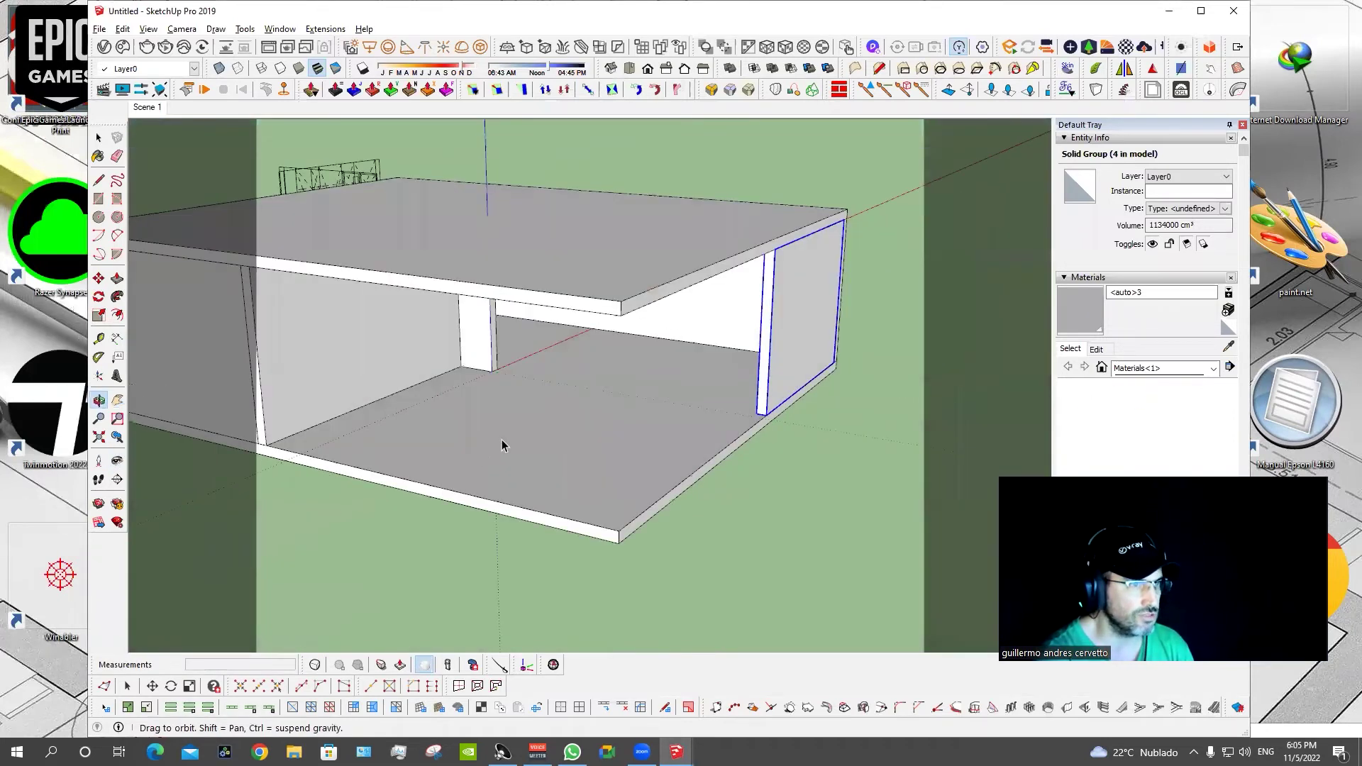
Stretch the outer end wall slightly longer along green, then re-render Scene 1 in V-Ray.
{"action": "key", "text": "space"}
{"action": "key", "text": "s"}
{"action": "left_click_drag", "start_coordinate": [754, 338], "coordinate": [607, 309]}
{"action": "key", "text": "space"}
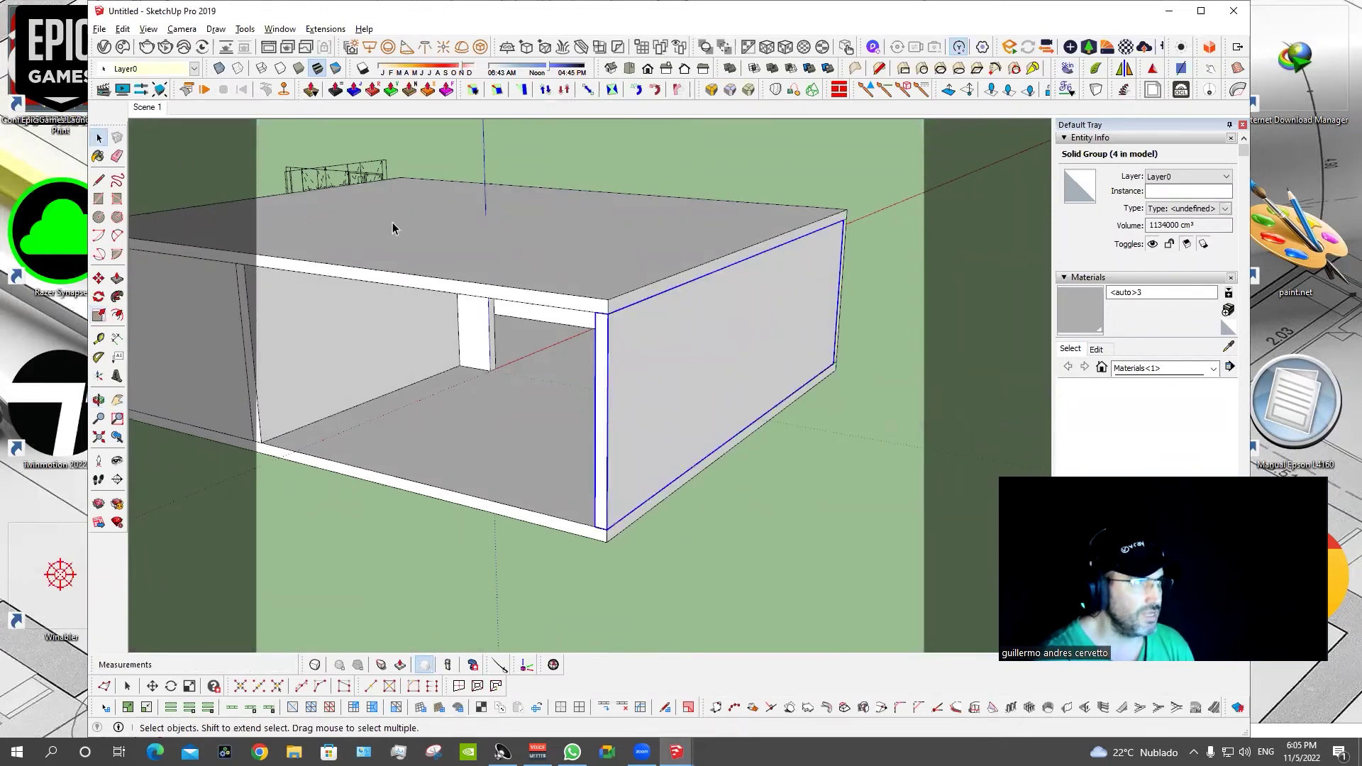
{"action": "left_click", "coordinate": [145, 107]}
{"action": "left_click", "coordinate": [103, 90]}
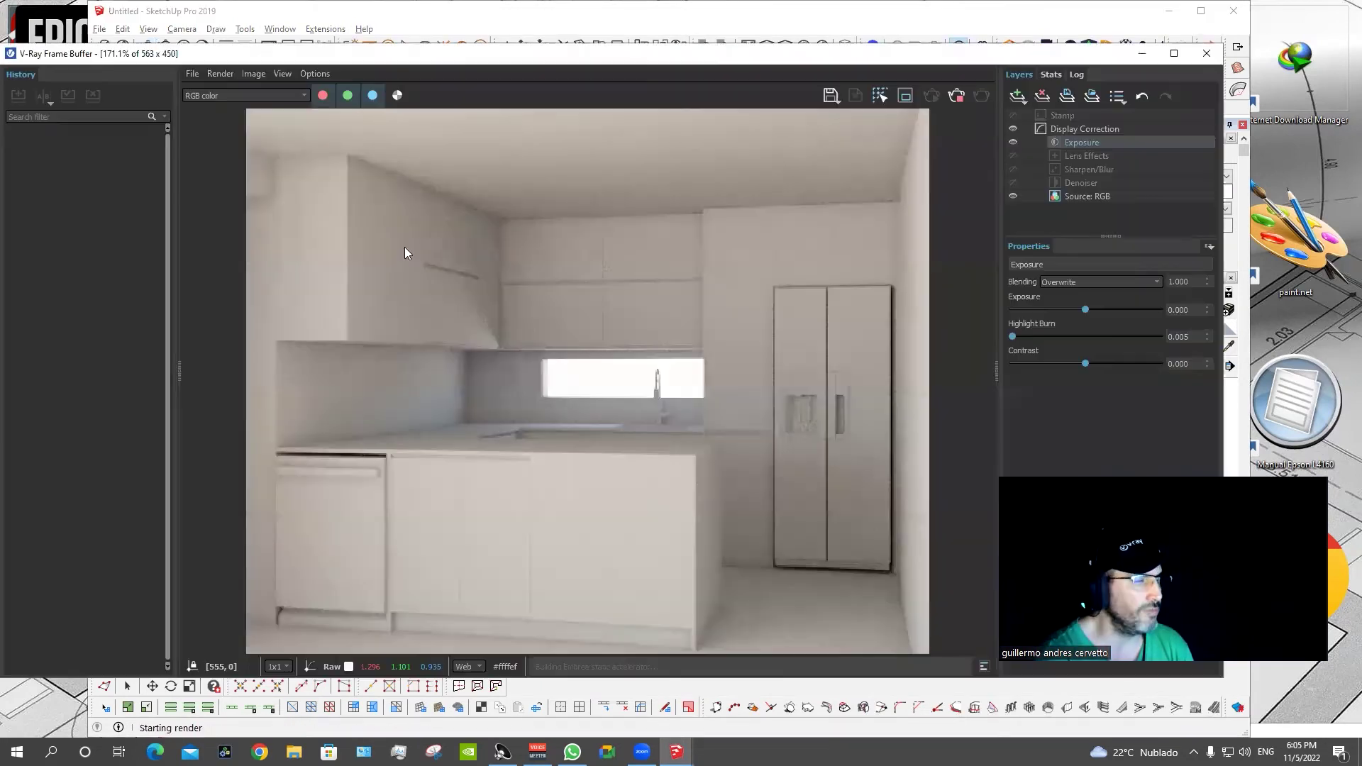
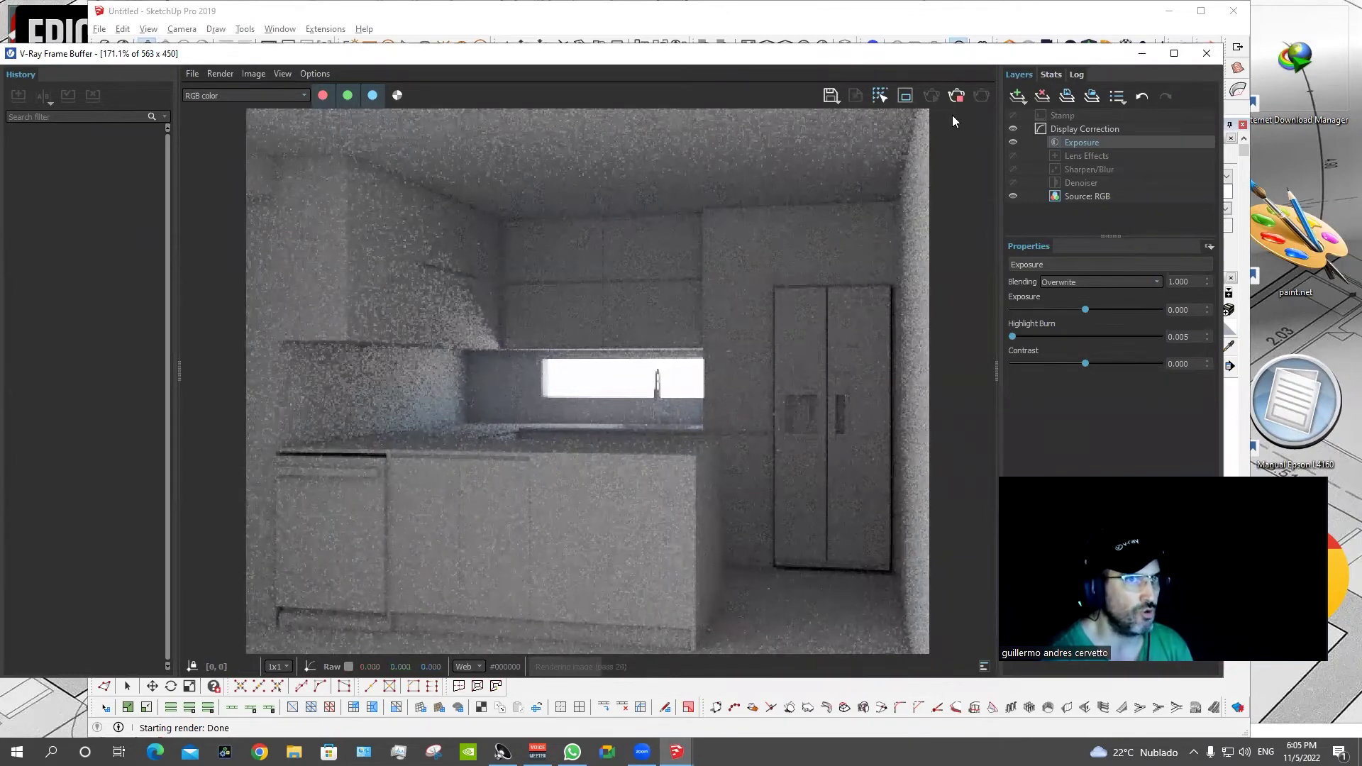
Minimize the Frame Buffer and select the three wireframe furniture groups in the model.
{"action": "left_click", "coordinate": [1141, 54]}
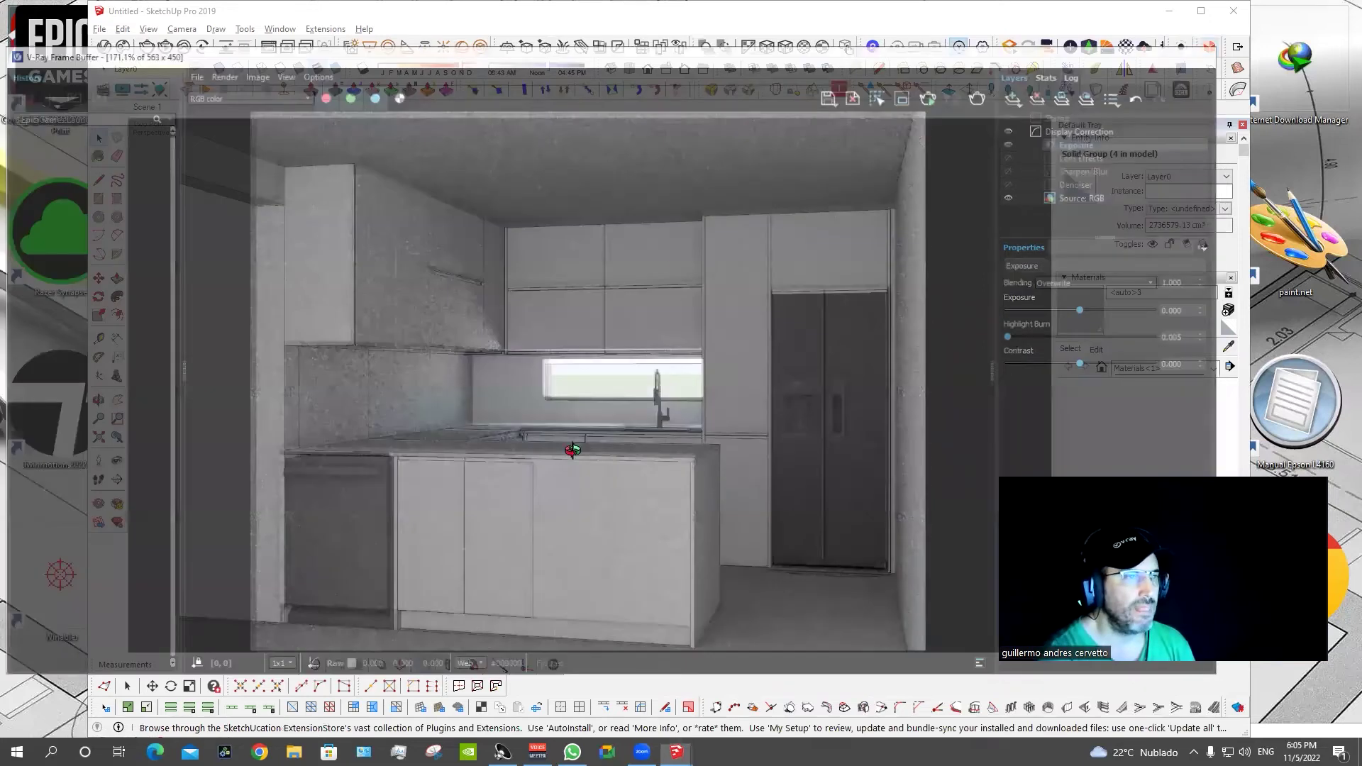
{"action": "scroll", "coordinate": [681, 404], "scroll_direction": "down", "scroll_amount": 5}
{"action": "mouse_move", "coordinate": [577, 371]}
{"action": "middle_mouse_down"}
{"action": "mouse_move", "coordinate": [757, 416]}
{"action": "mouse_move", "coordinate": [883, 305]}
{"action": "middle_mouse_up"}
{"action": "left_click_drag", "start_coordinate": [880, 302], "coordinate": [547, 632]}
{"action": "mouse_move", "coordinate": [654, 301]}
{"action": "middle_mouse_down"}
{"action": "mouse_move", "coordinate": [711, 344]}
{"action": "mouse_move", "coordinate": [686, 377]}
{"action": "mouse_move", "coordinate": [696, 383]}
{"action": "middle_mouse_up"}
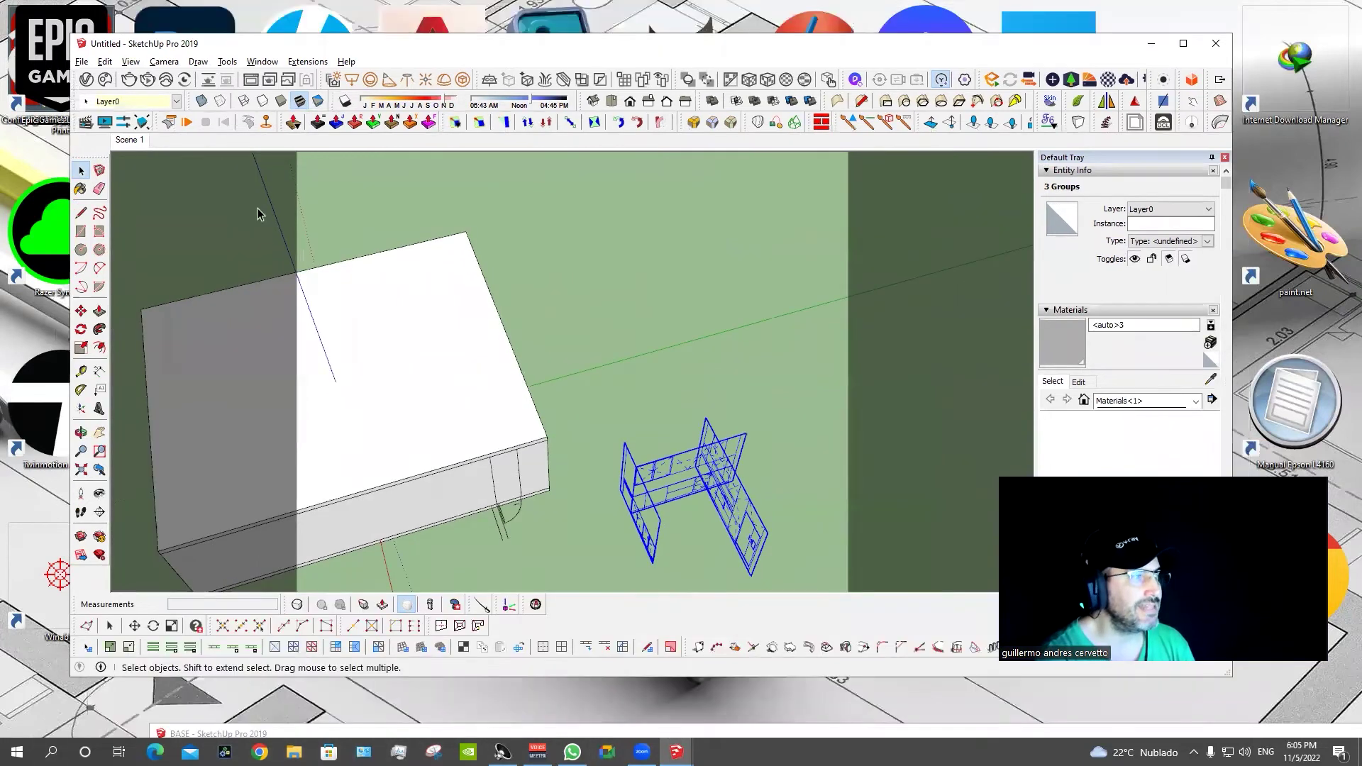
Orbit beneath the box, clear the furniture selection, and open File Explorer with Win+E.
{"action": "mouse_move", "coordinate": [669, 447]}
{"action": "middle_mouse_down"}
{"action": "mouse_move", "coordinate": [785, 395]}
{"action": "mouse_move", "coordinate": [566, 460]}
{"action": "mouse_move", "coordinate": [368, 462]}
{"action": "mouse_move", "coordinate": [496, 407]}
{"action": "mouse_move", "coordinate": [519, 436]}
{"action": "mouse_move", "coordinate": [542, 385]}
{"action": "middle_mouse_up"}
{"action": "left_click", "coordinate": [785, 395]}
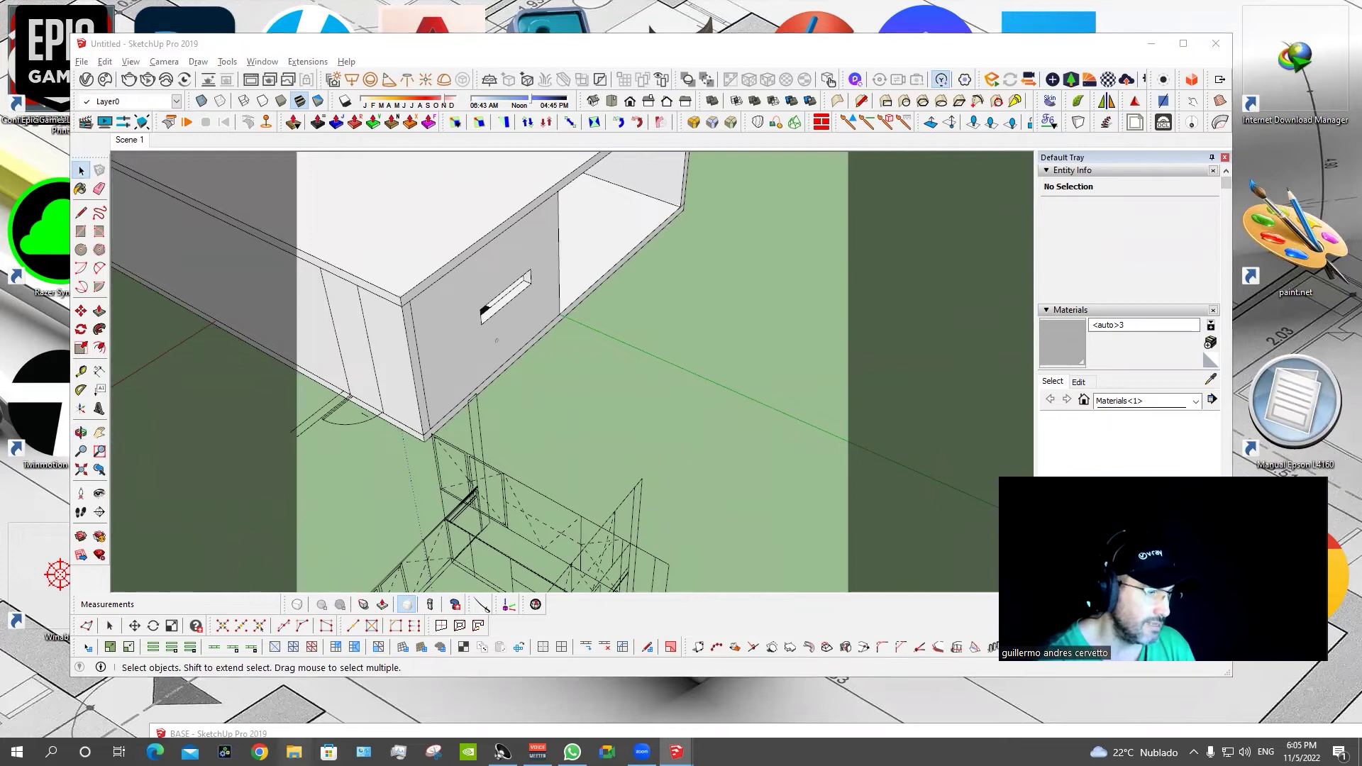
{"action": "key", "text": "super+e"}
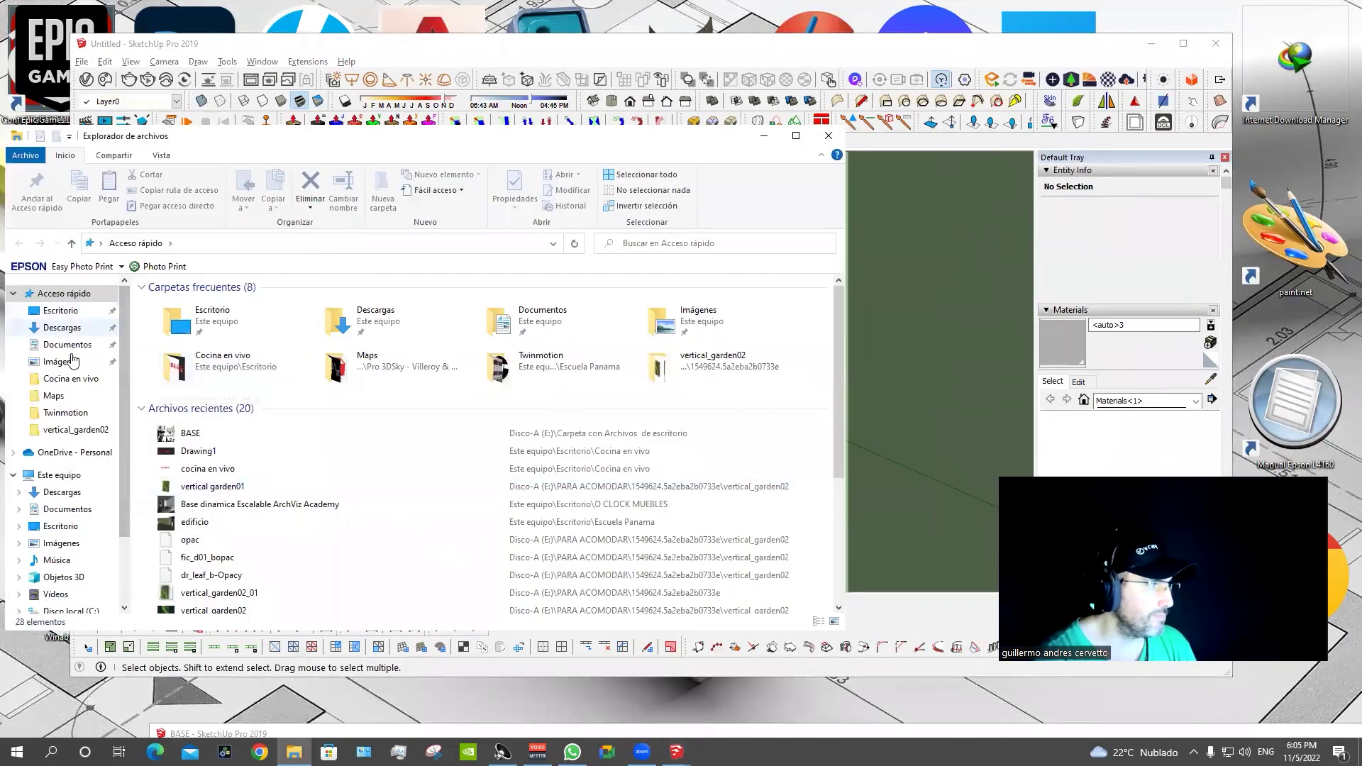
Browse Desktop, TEXTURES and Disco-B, then open the Kitchen accesories folder.
{"action": "left_click", "coordinate": [74, 316]}
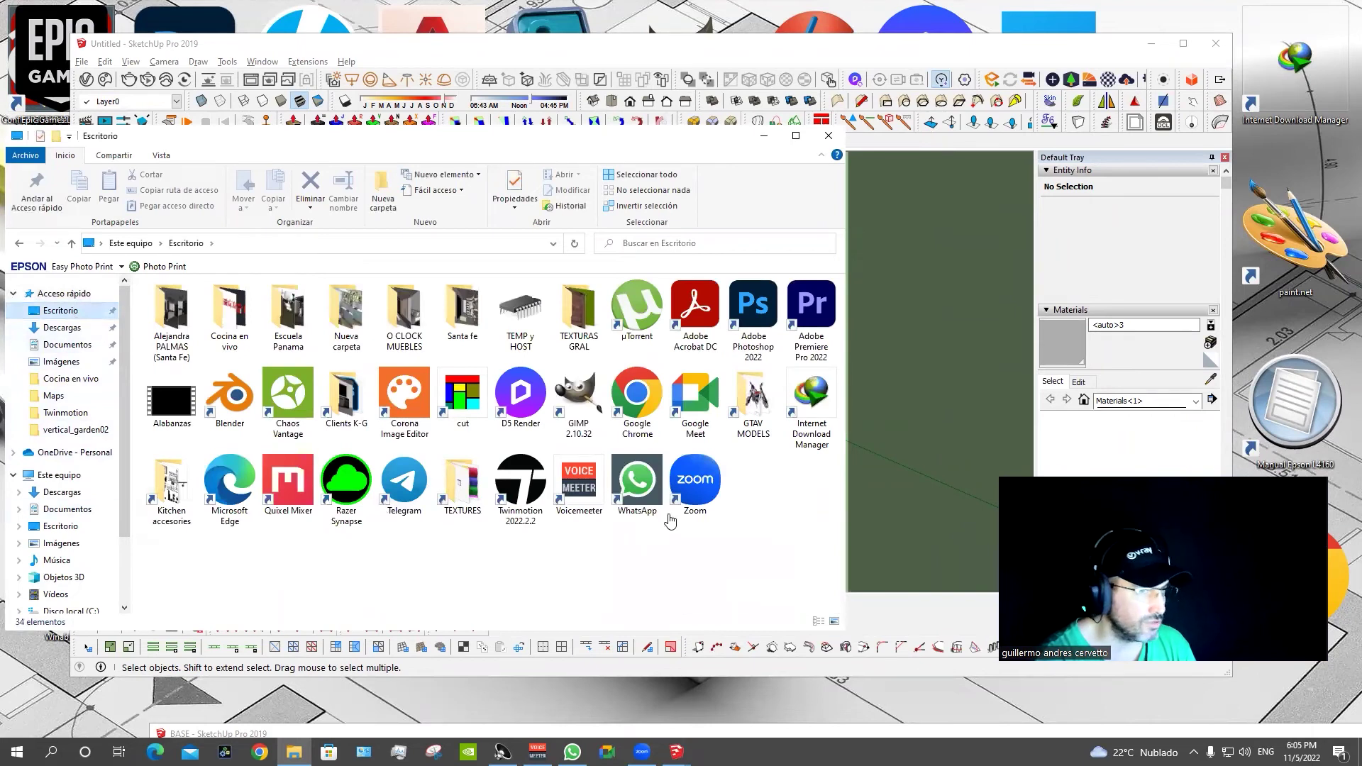
{"action": "double_click", "coordinate": [463, 483]}
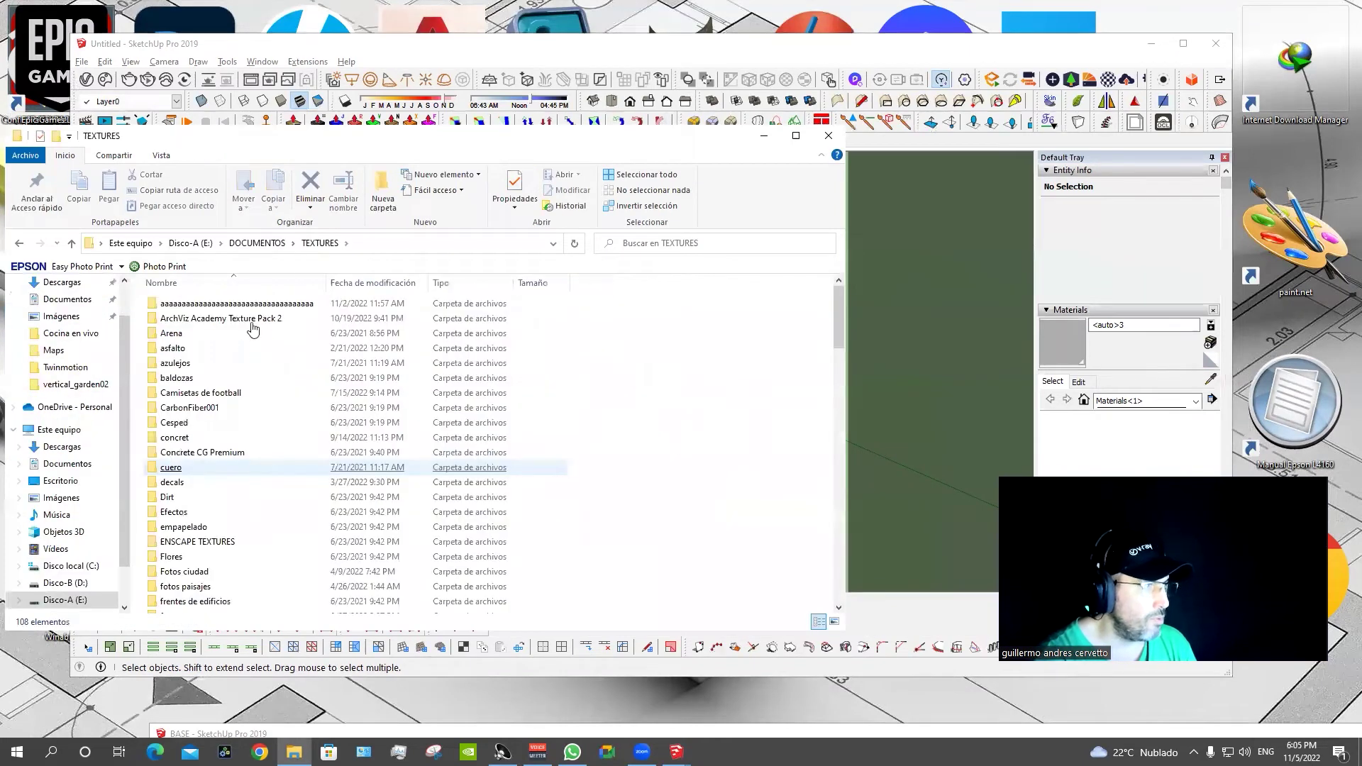
{"action": "left_click", "coordinate": [78, 582]}
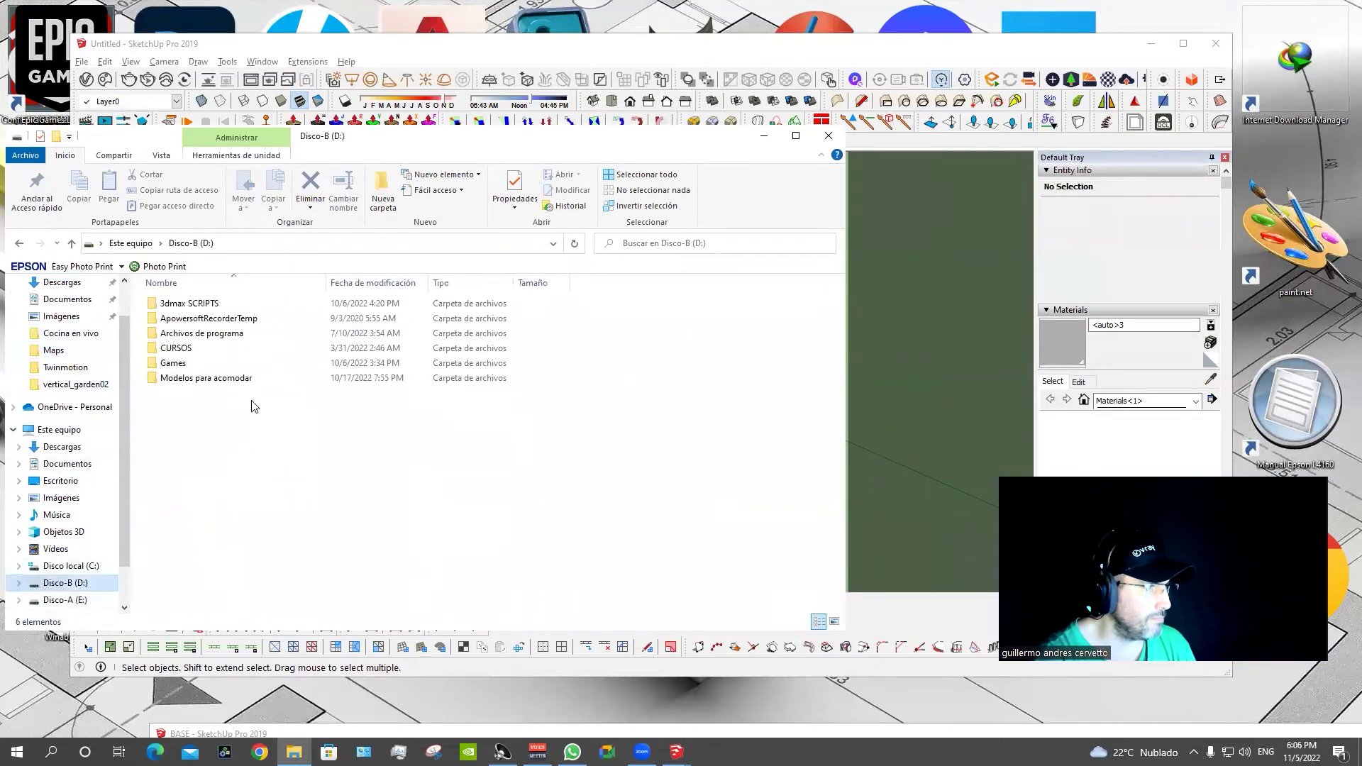
{"action": "left_click", "coordinate": [232, 321]}
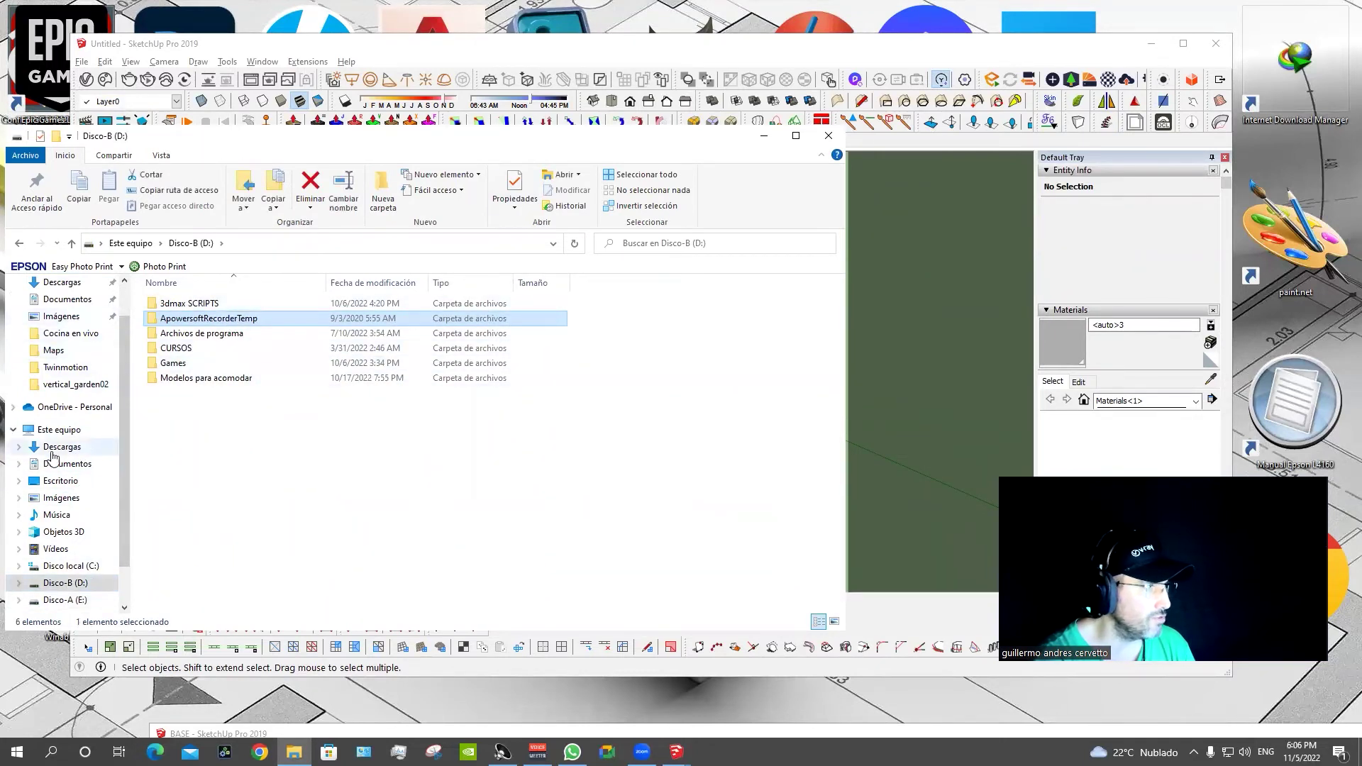
{"action": "left_click", "coordinate": [60, 480]}
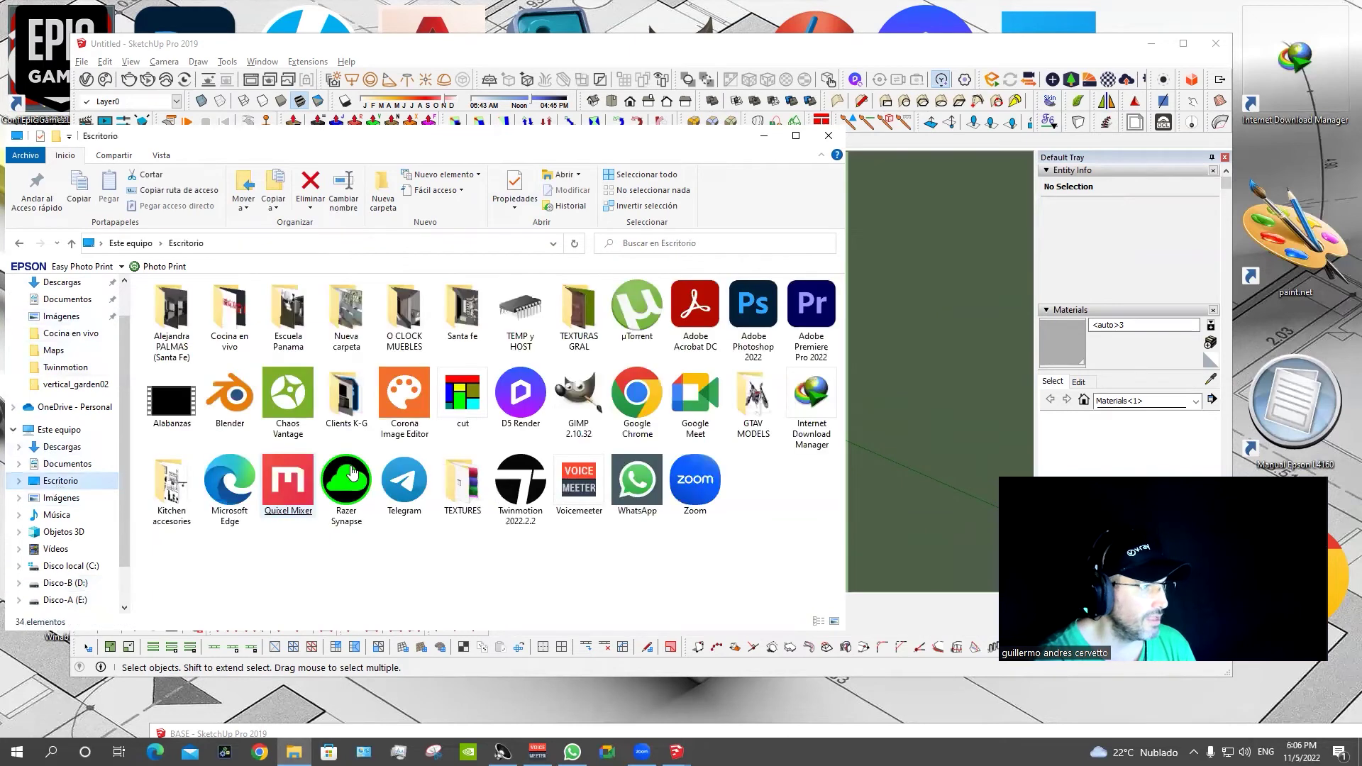
{"action": "double_click", "coordinate": [197, 501]}
Find the portal de luz model and drag it into the SketchUp scene.
{"action": "scroll", "coordinate": [381, 420], "scroll_direction": "down", "scroll_amount": 3}
{"action": "scroll", "coordinate": [383, 422], "scroll_direction": "down", "scroll_amount": 3}
{"action": "scroll", "coordinate": [383, 422], "scroll_direction": "down", "scroll_amount": 5}
{"action": "scroll", "coordinate": [383, 422], "scroll_direction": "down", "scroll_amount": 5}
{"action": "scroll", "coordinate": [383, 422], "scroll_direction": "down", "scroll_amount": 5}
{"action": "scroll", "coordinate": [381, 422], "scroll_direction": "down", "scroll_amount": 5}
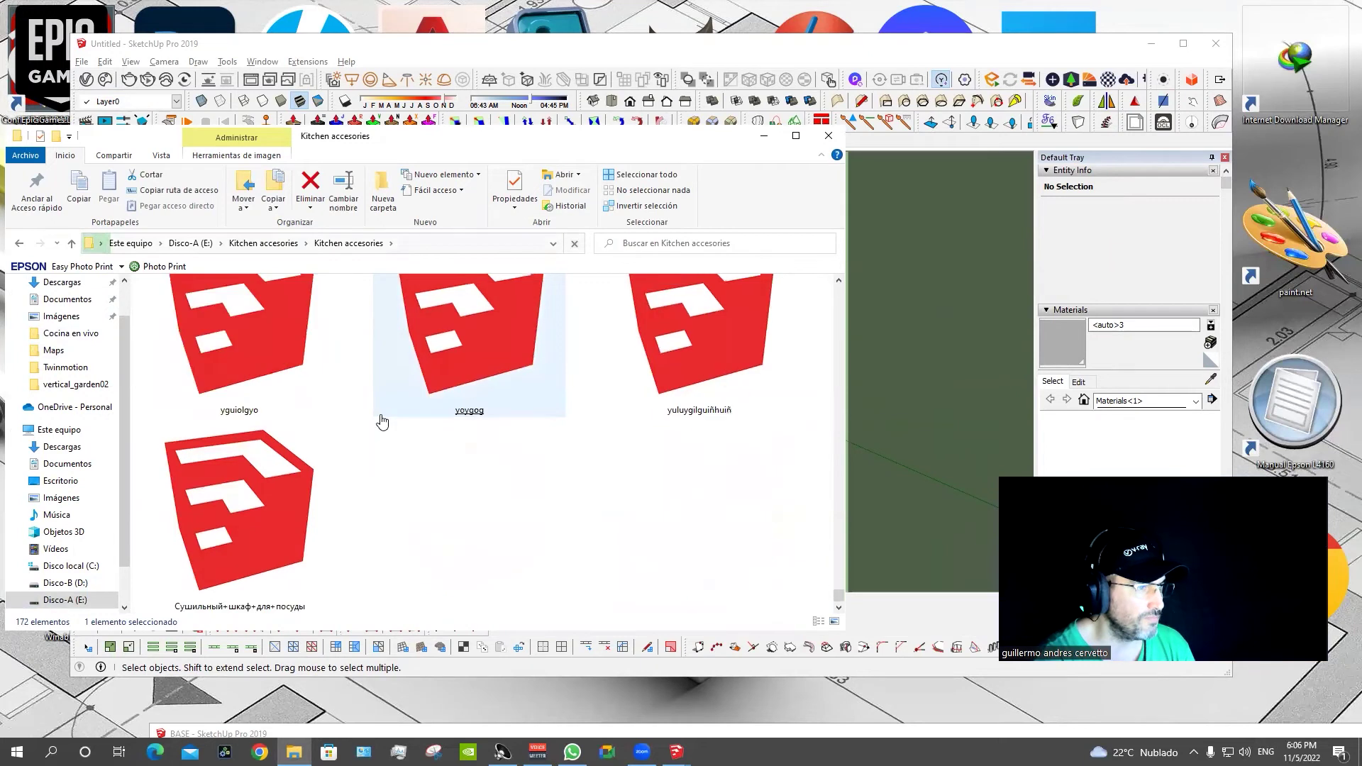
{"action": "scroll", "coordinate": [382, 422], "scroll_direction": "up", "scroll_amount": 3}
{"action": "scroll", "coordinate": [382, 422], "scroll_direction": "up", "scroll_amount": 3}
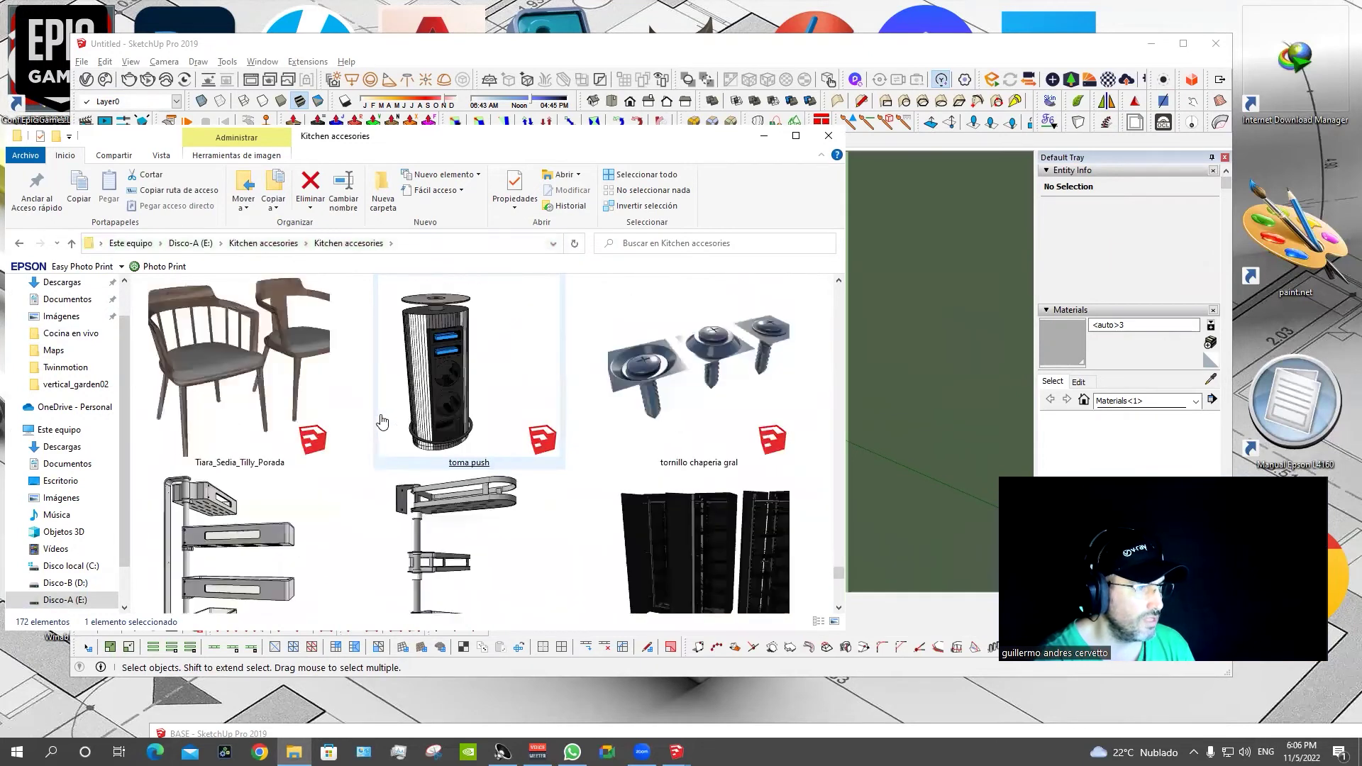
{"action": "scroll", "coordinate": [382, 422], "scroll_direction": "up", "scroll_amount": 3}
{"action": "scroll", "coordinate": [381, 422], "scroll_direction": "up", "scroll_amount": 3}
{"action": "scroll", "coordinate": [382, 422], "scroll_direction": "up", "scroll_amount": 3}
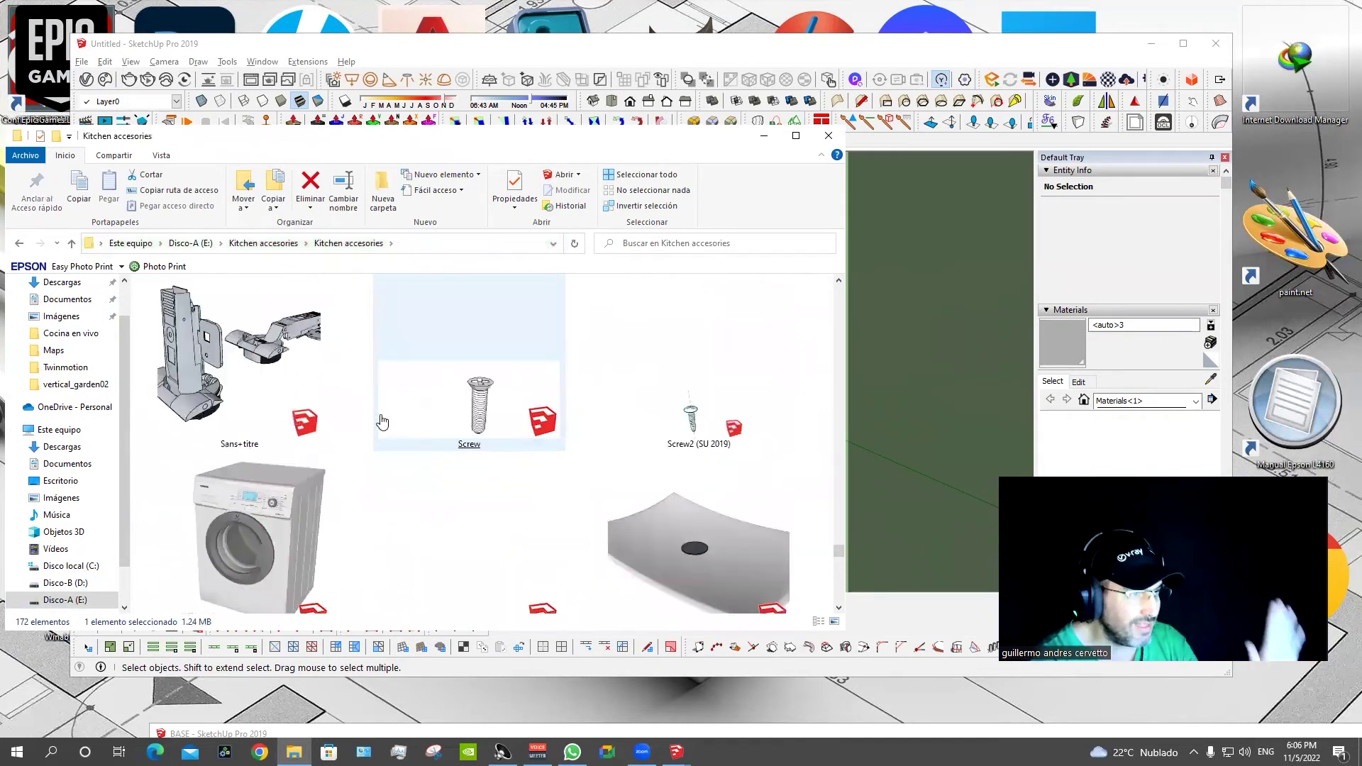
{"action": "scroll", "coordinate": [382, 422], "scroll_direction": "up", "scroll_amount": 3}
{"action": "scroll", "coordinate": [381, 422], "scroll_direction": "up", "scroll_amount": 3}
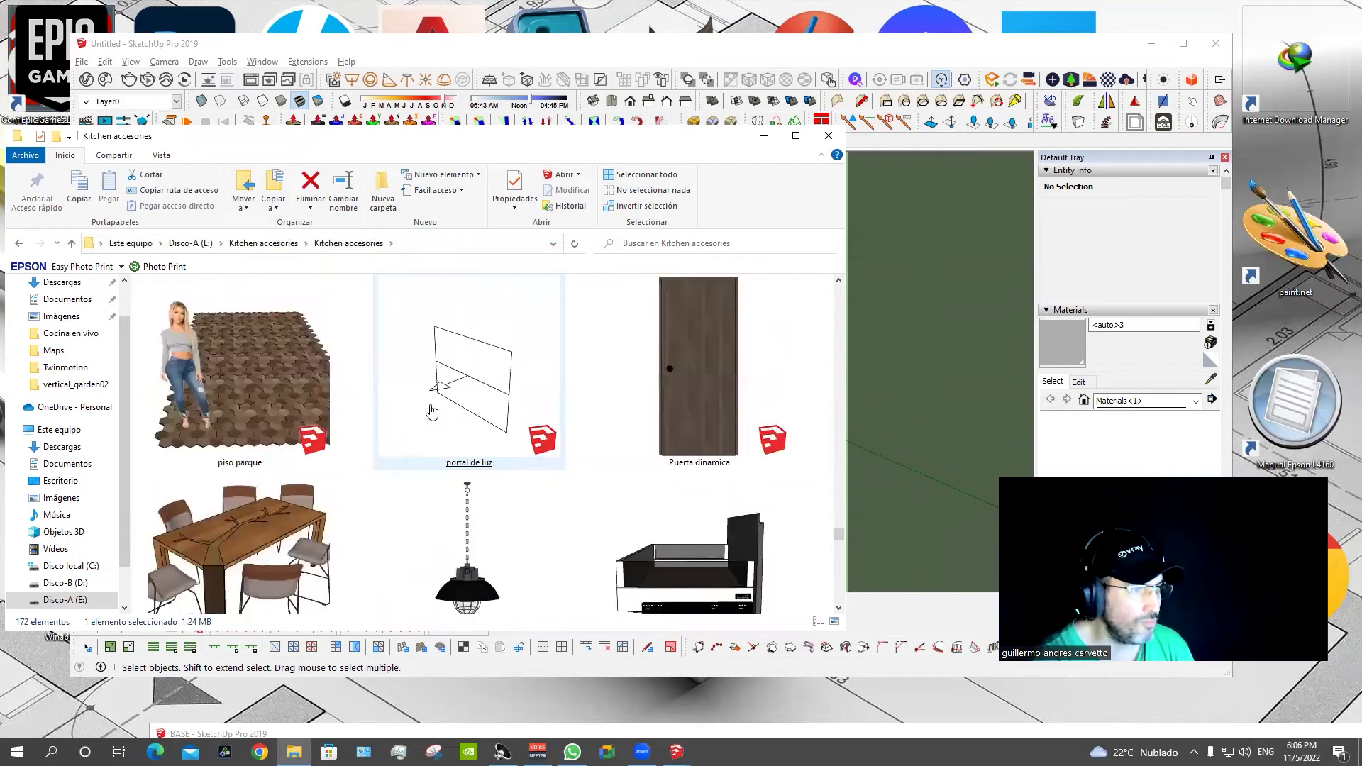
{"action": "left_click_drag", "start_coordinate": [463, 374], "coordinate": [921, 413]}
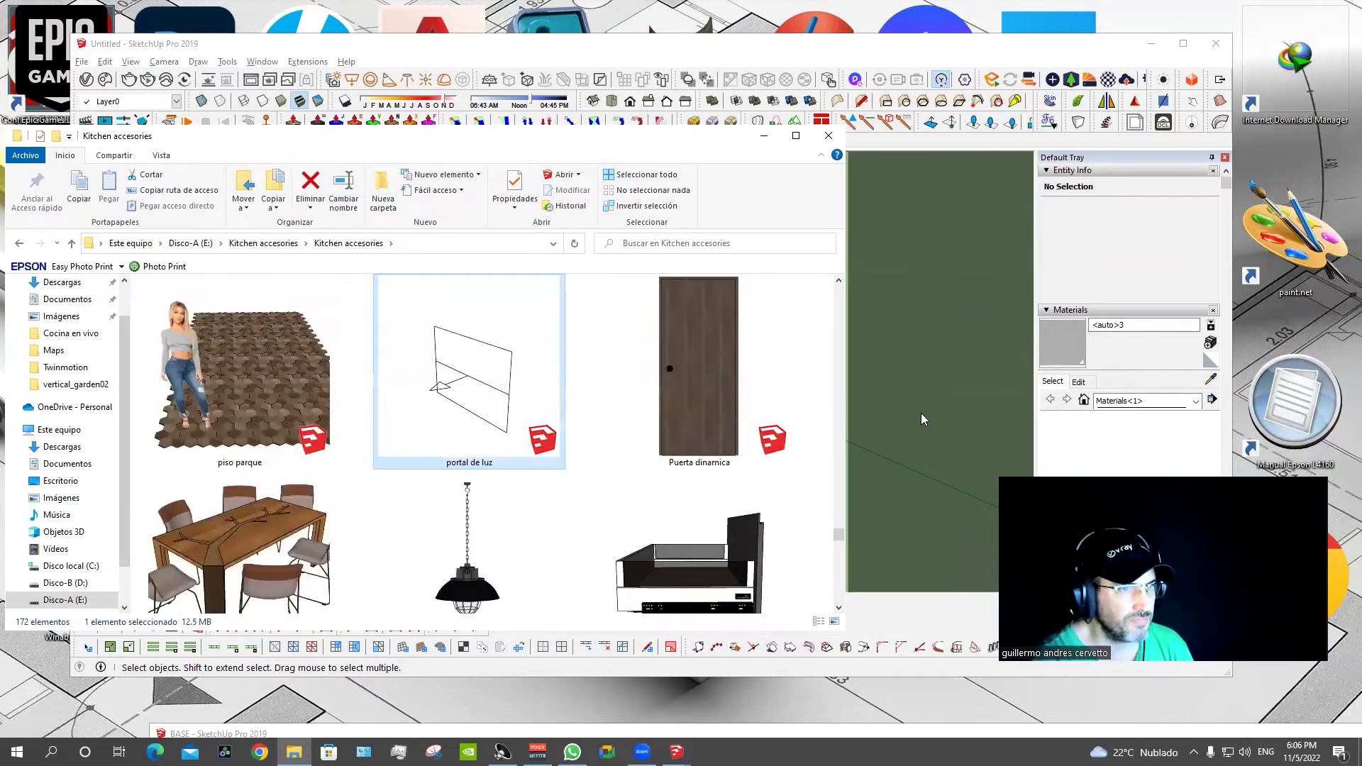
Place the portal de luz component and reload it as a Rectangle Light.
{"action": "left_click", "coordinate": [887, 331]}
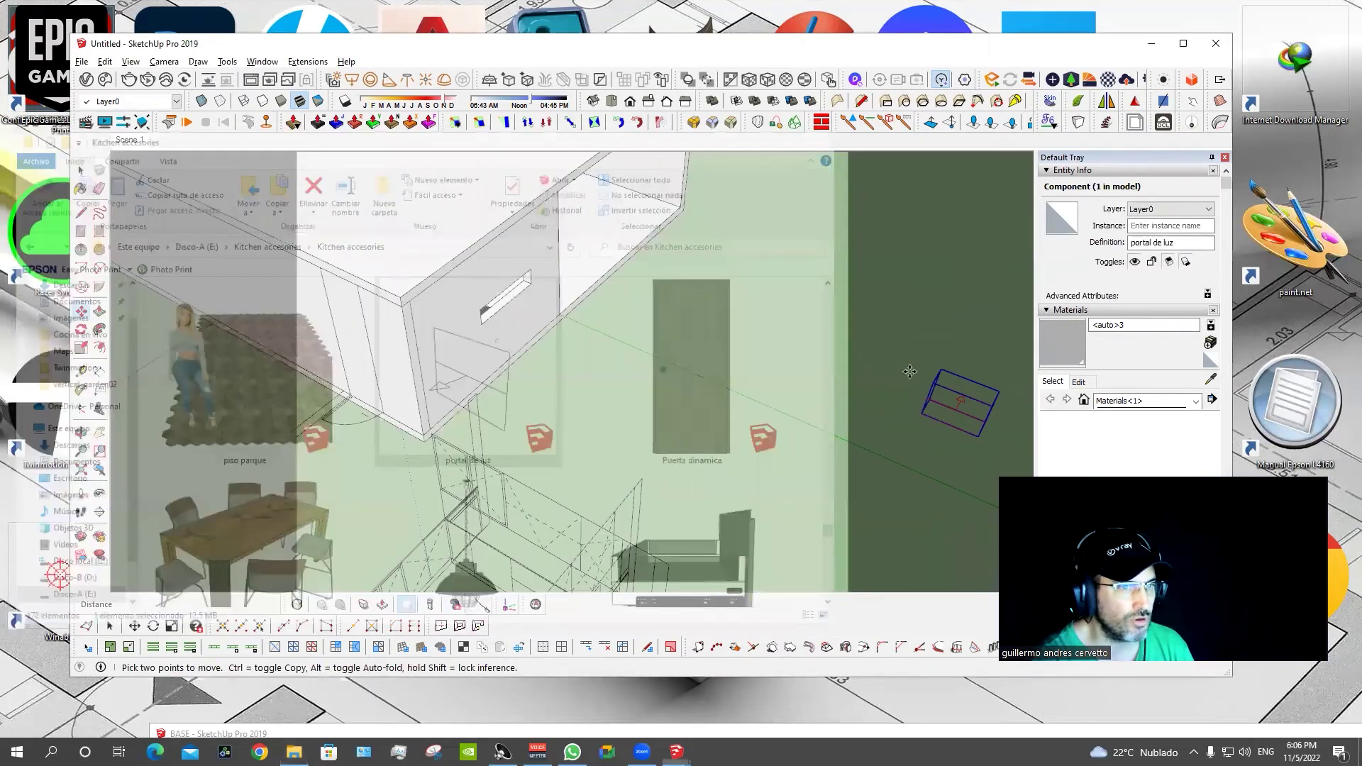
{"action": "scroll", "coordinate": [568, 397], "scroll_direction": "up", "scroll_amount": 3}
{"action": "middle_click_drag", "start_coordinate": [571, 404], "coordinate": [590, 430]}
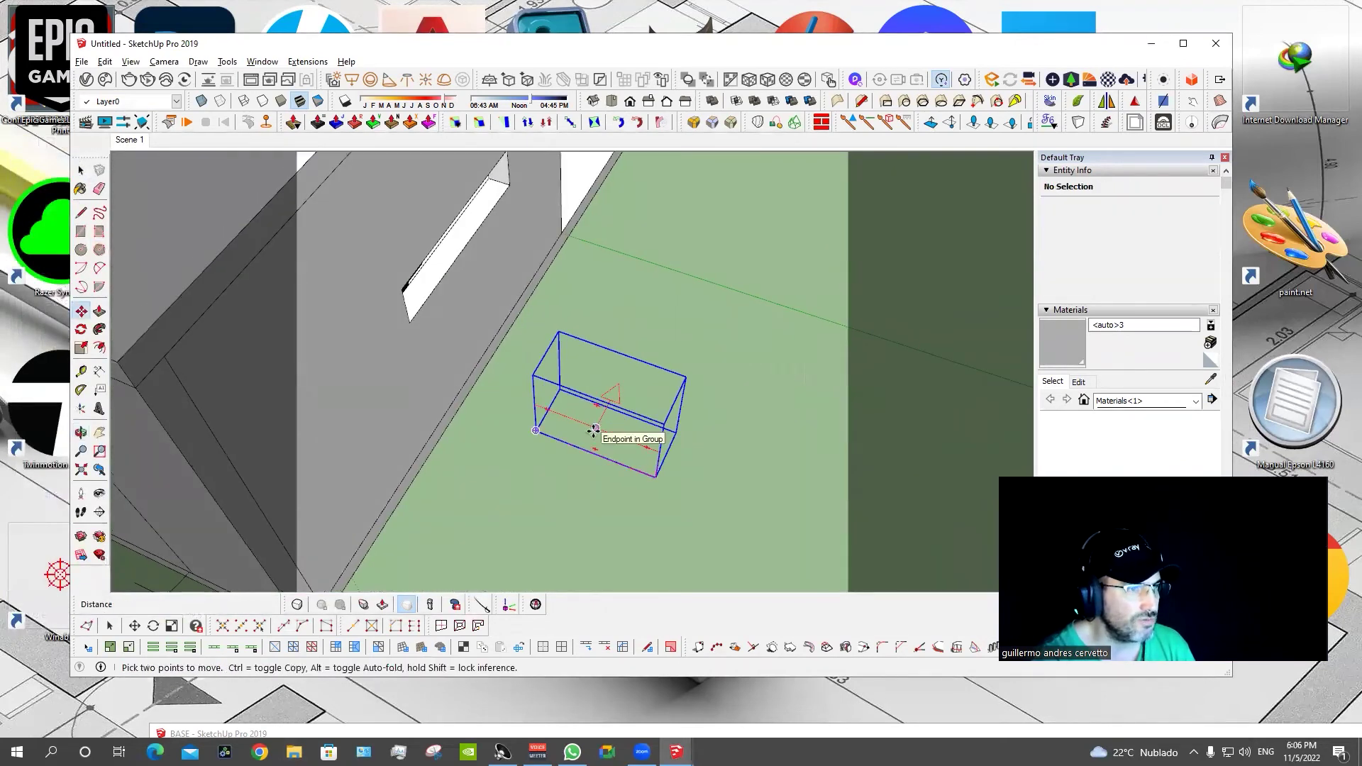
{"action": "right_click", "coordinate": [597, 433]}
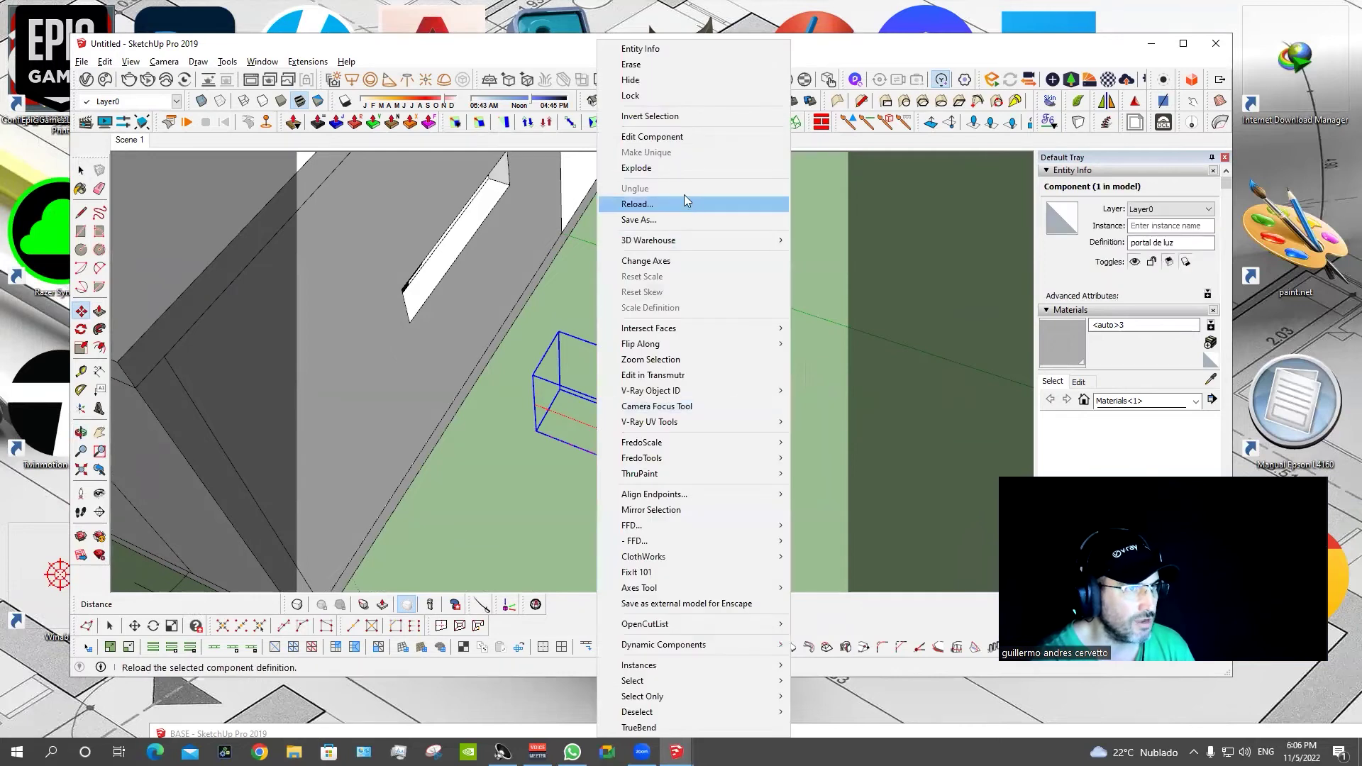
{"action": "left_click", "coordinate": [634, 395]}
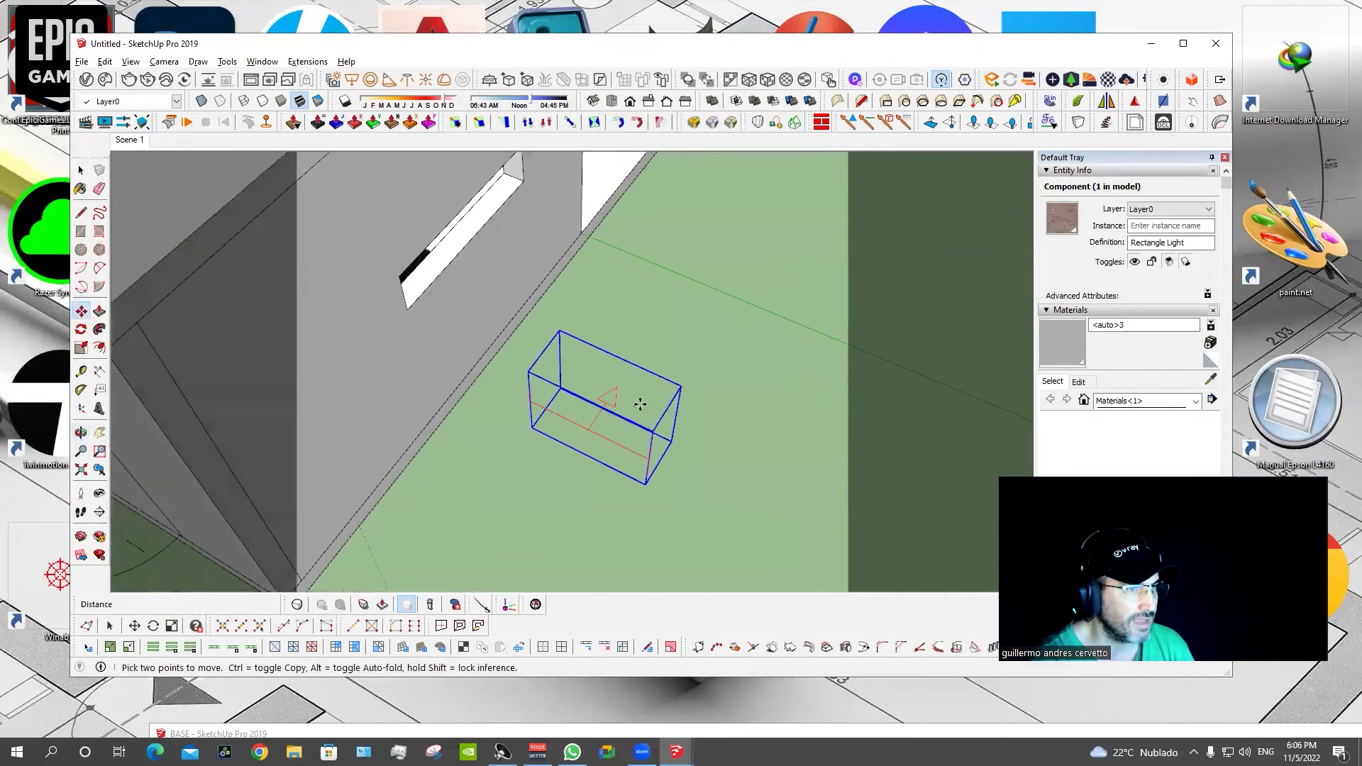
Rotate the light 90 degrees, flip it 180, and move it onto the window opening.
{"action": "left_click", "coordinate": [634, 395]}
{"action": "left_click", "coordinate": [625, 363]}
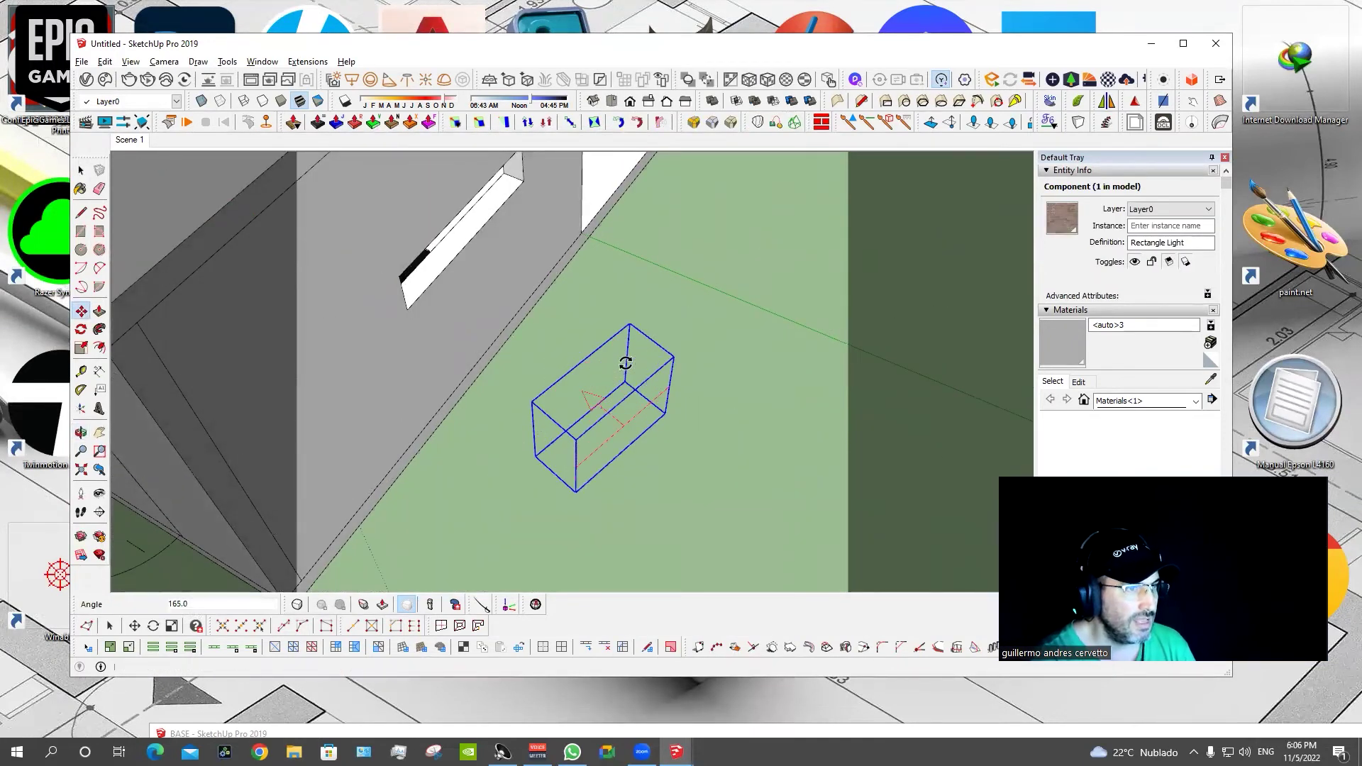
{"action": "type", "text": "90"}
{"action": "key", "text": "Return"}
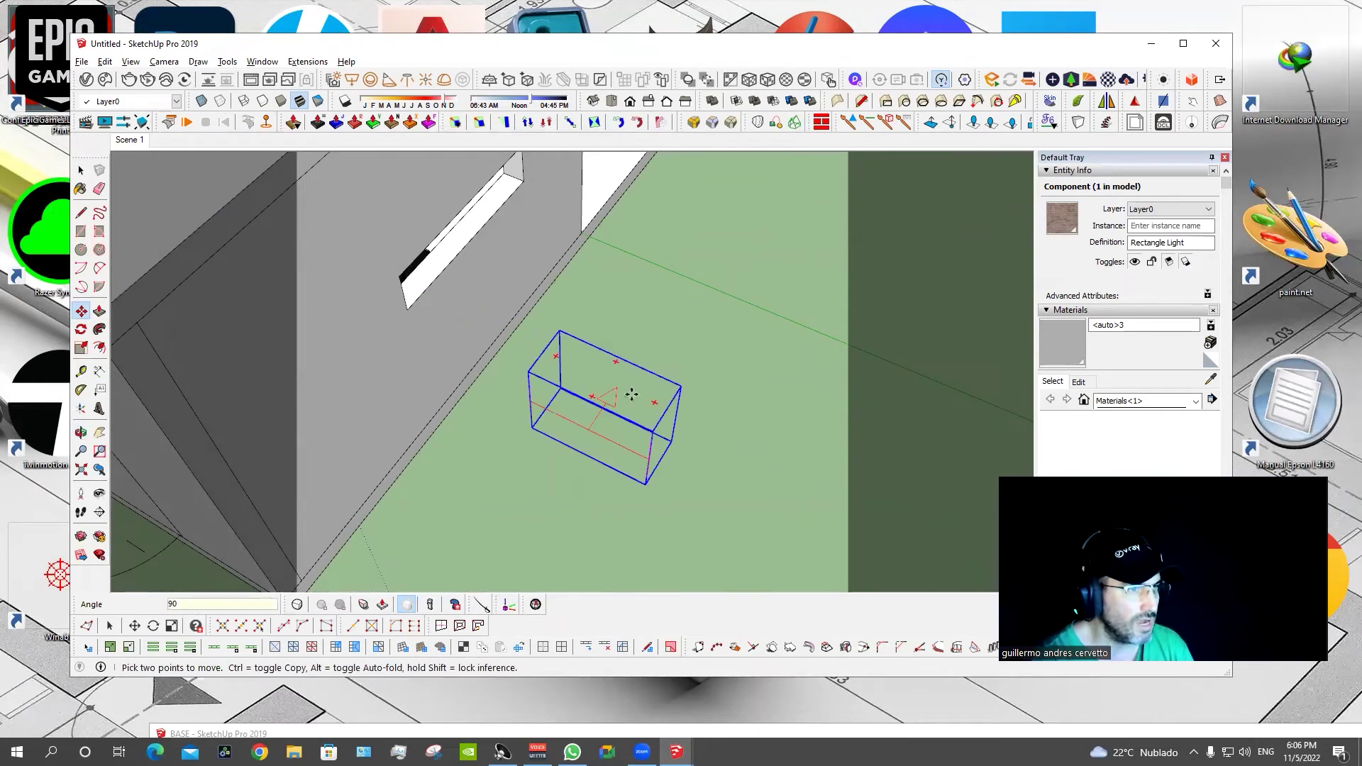
{"action": "left_click", "coordinate": [620, 353]}
{"action": "left_click", "coordinate": [594, 494]}
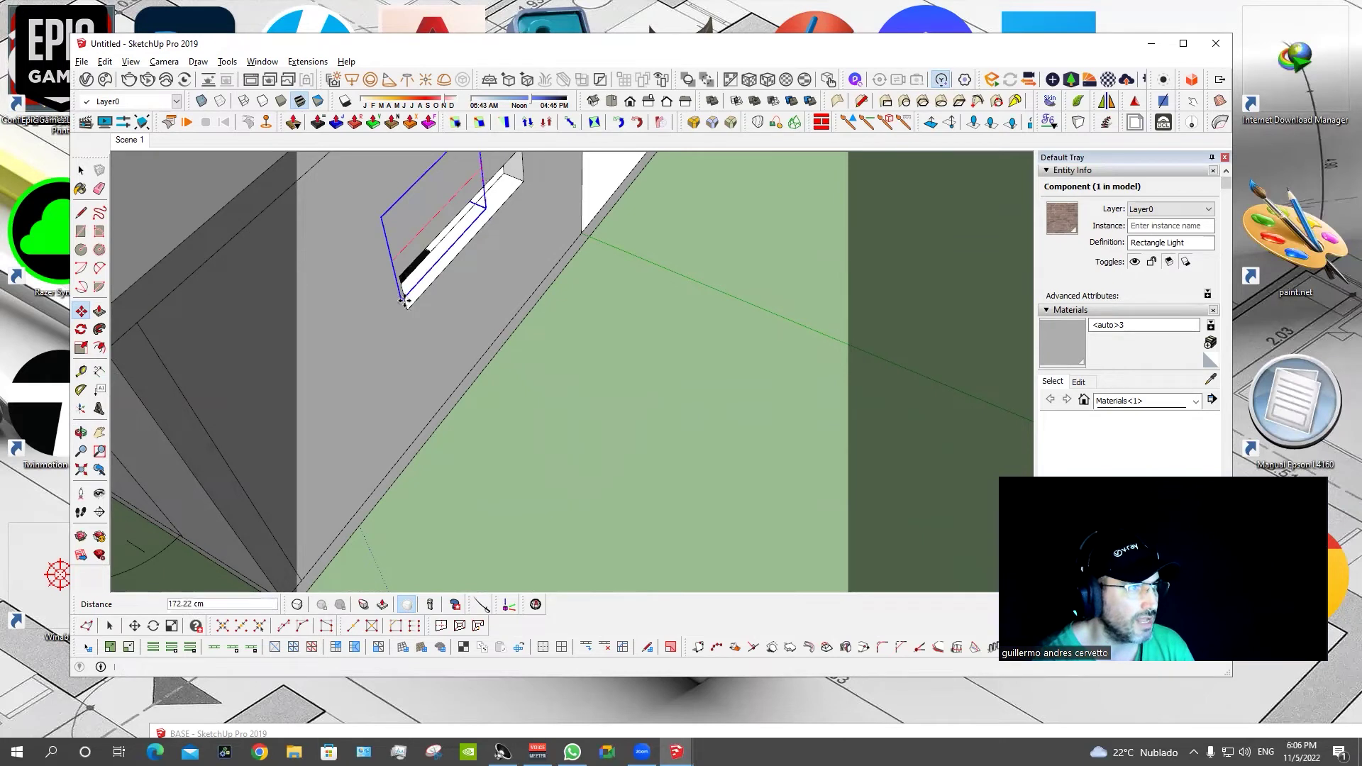
Scale the rectangle light to the window opening's height and width.
{"action": "mouse_move", "coordinate": [404, 301]}
{"action": "middle_mouse_down"}
{"action": "mouse_move", "coordinate": [408, 466]}
{"action": "mouse_move", "coordinate": [383, 284]}
{"action": "middle_mouse_up"}
{"action": "key", "text": "s"}
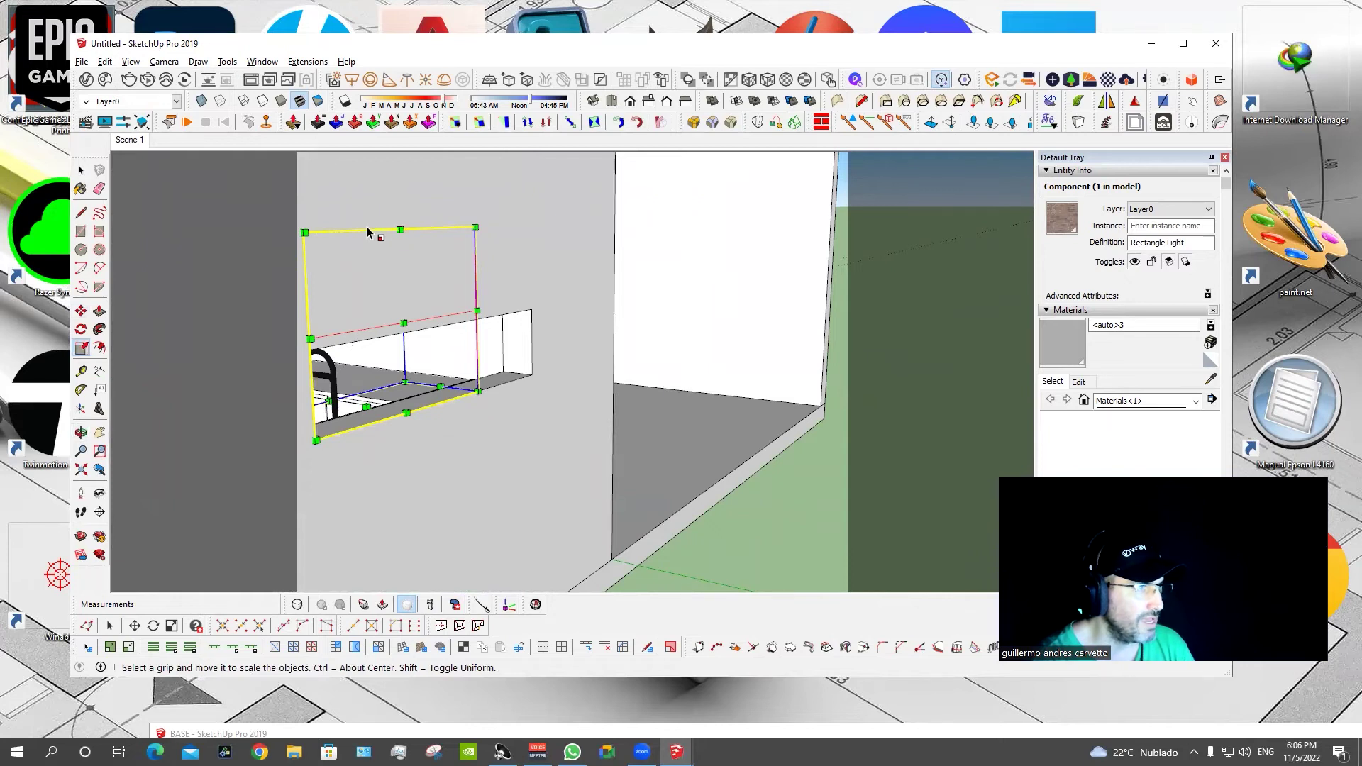
{"action": "left_click_drag", "start_coordinate": [401, 230], "coordinate": [363, 332]}
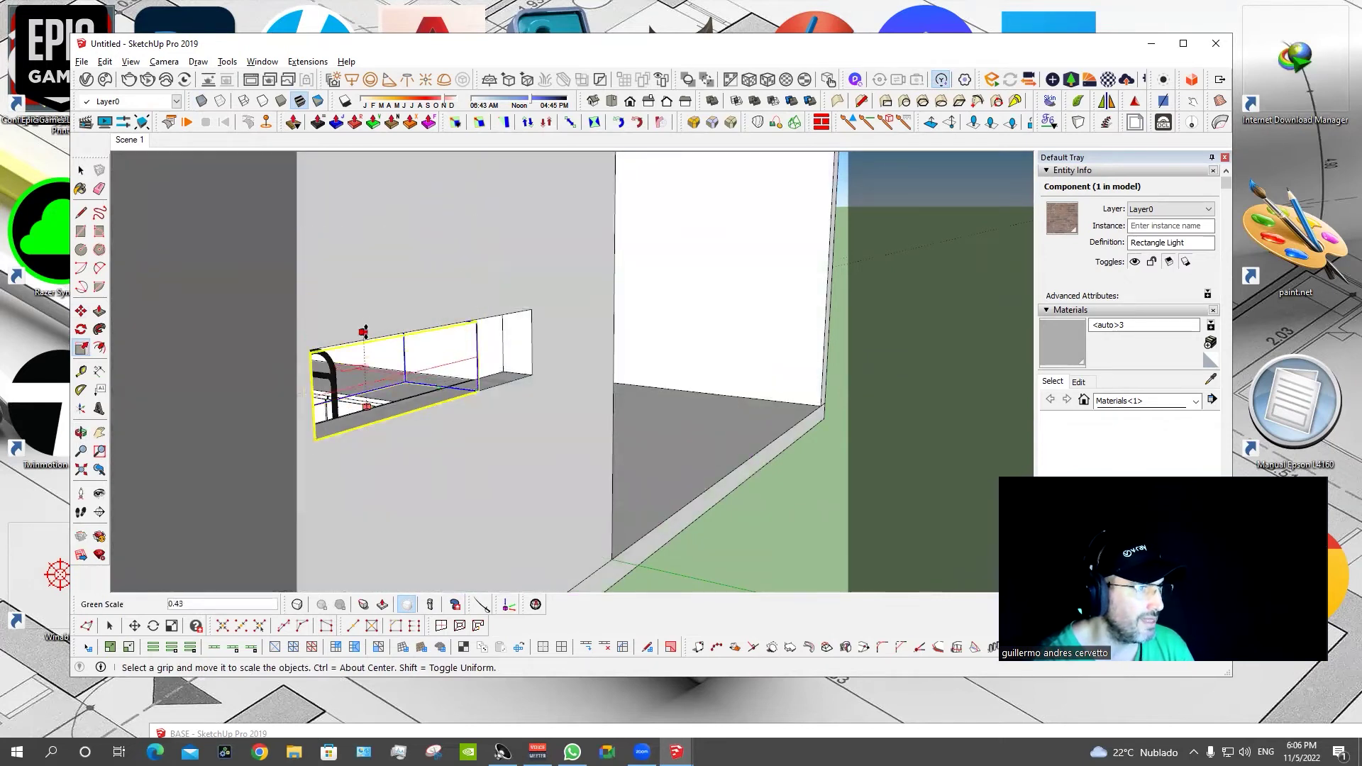
{"action": "left_click_drag", "start_coordinate": [441, 349], "coordinate": [513, 325]}
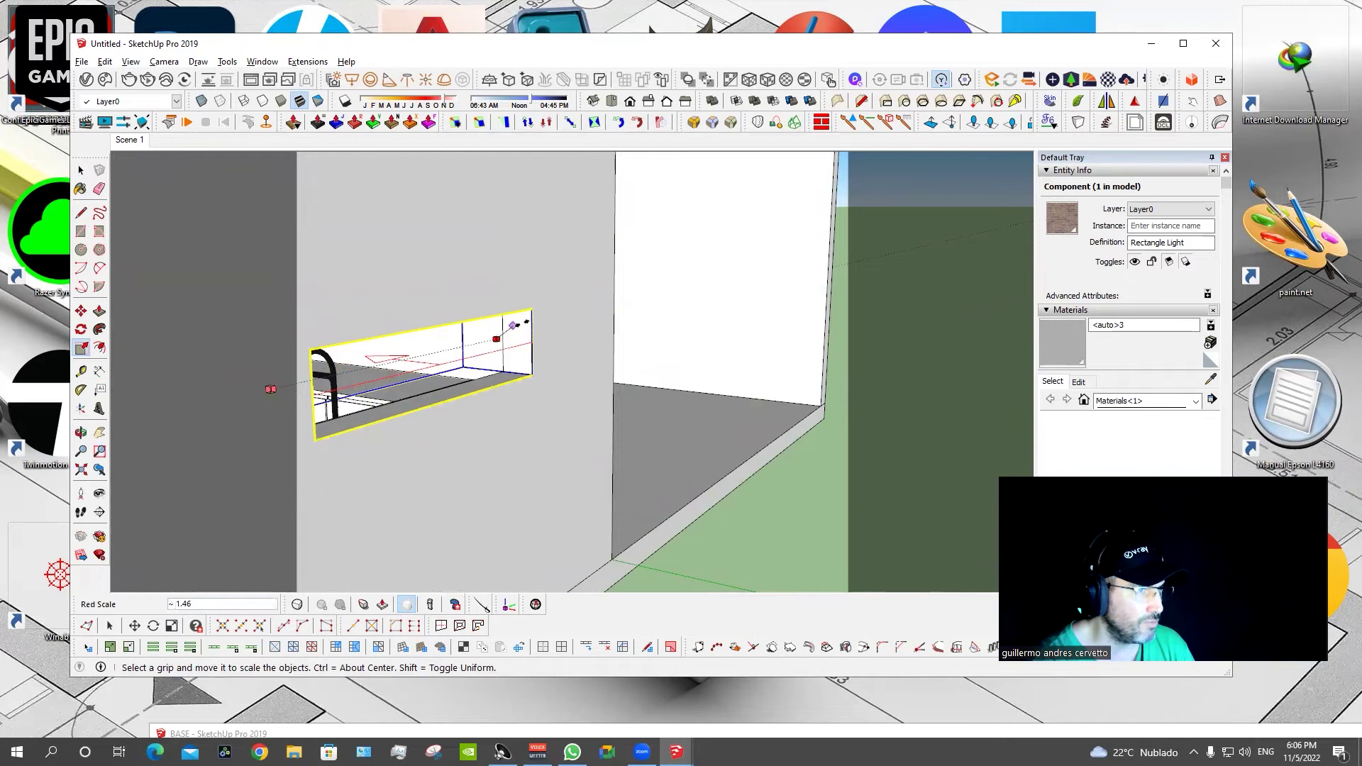
{"action": "left_click", "coordinate": [532, 310]}
Move the rectangle light 5 cm.
{"action": "key", "text": "m"}
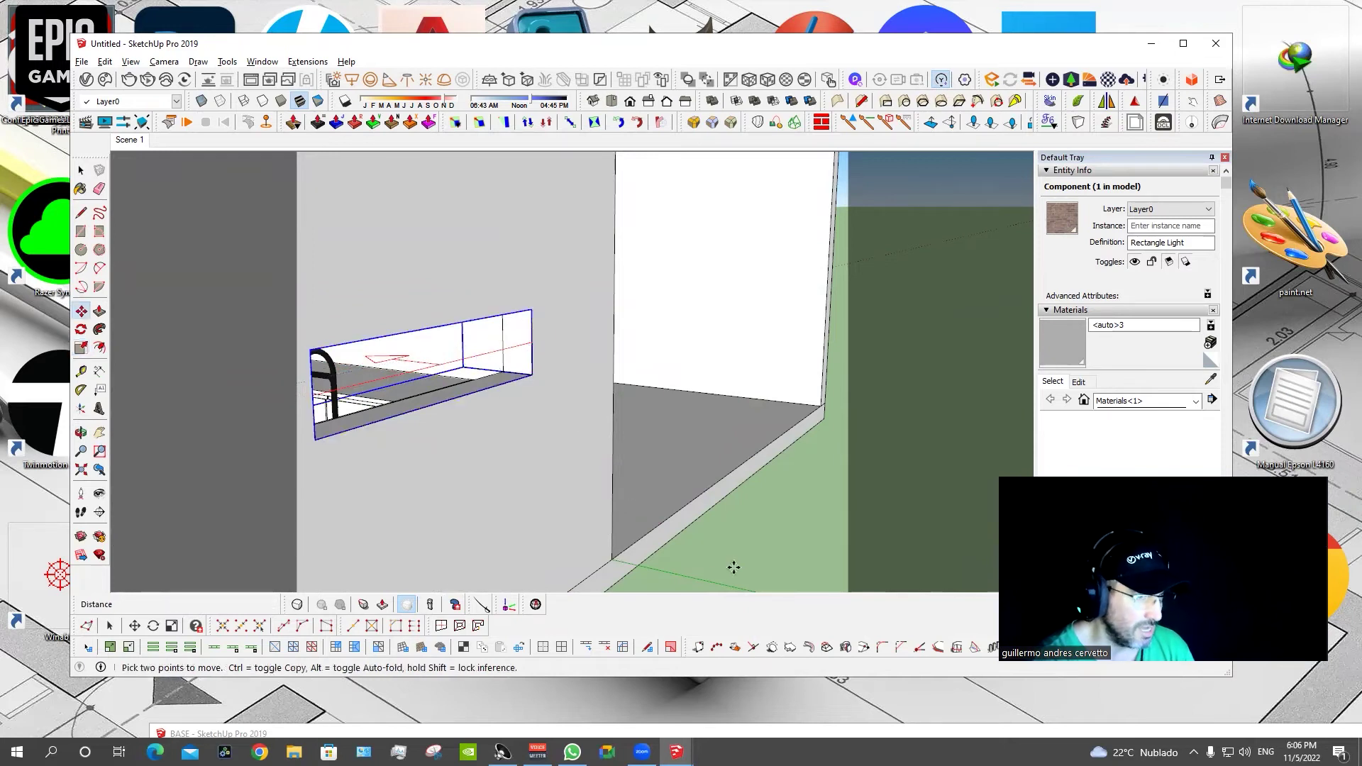
{"action": "left_click", "coordinate": [734, 568]}
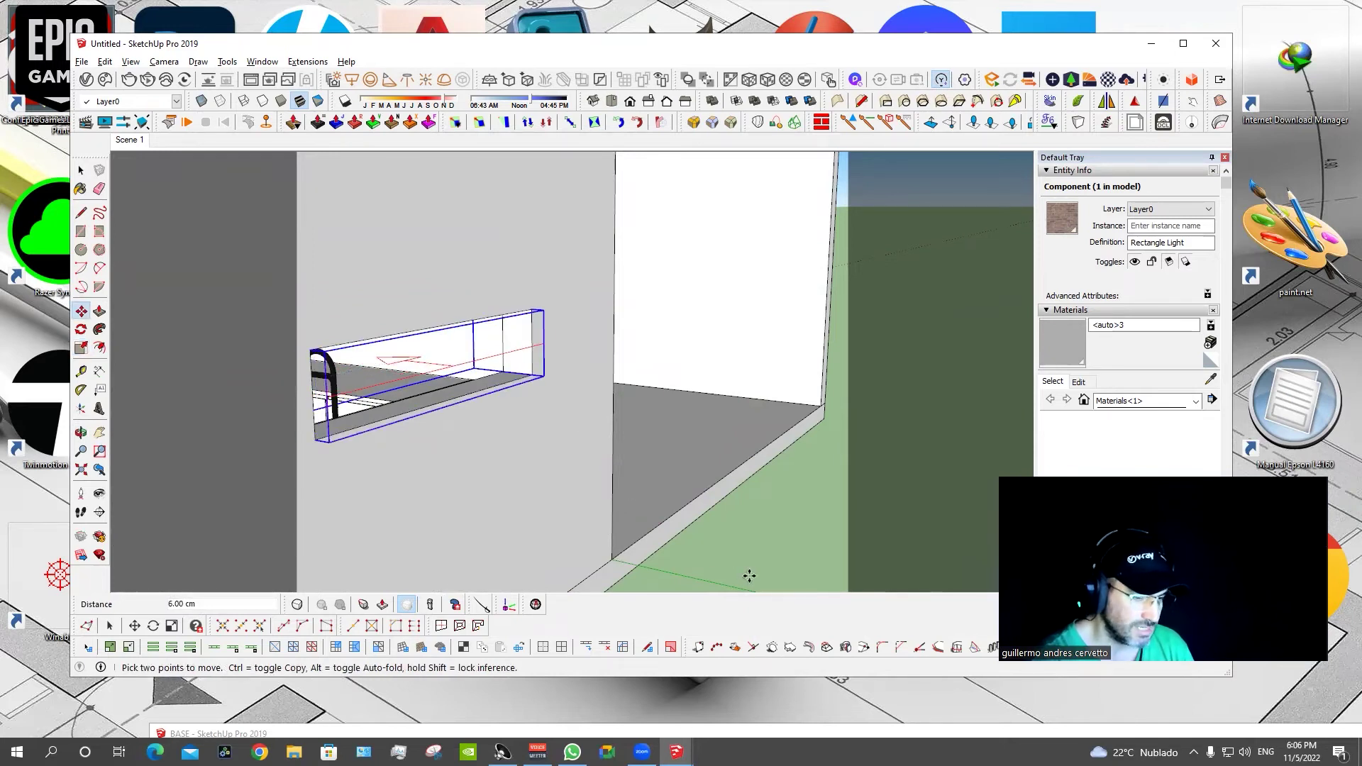
{"action": "type", "text": "5"}
{"action": "key", "text": "Return"}
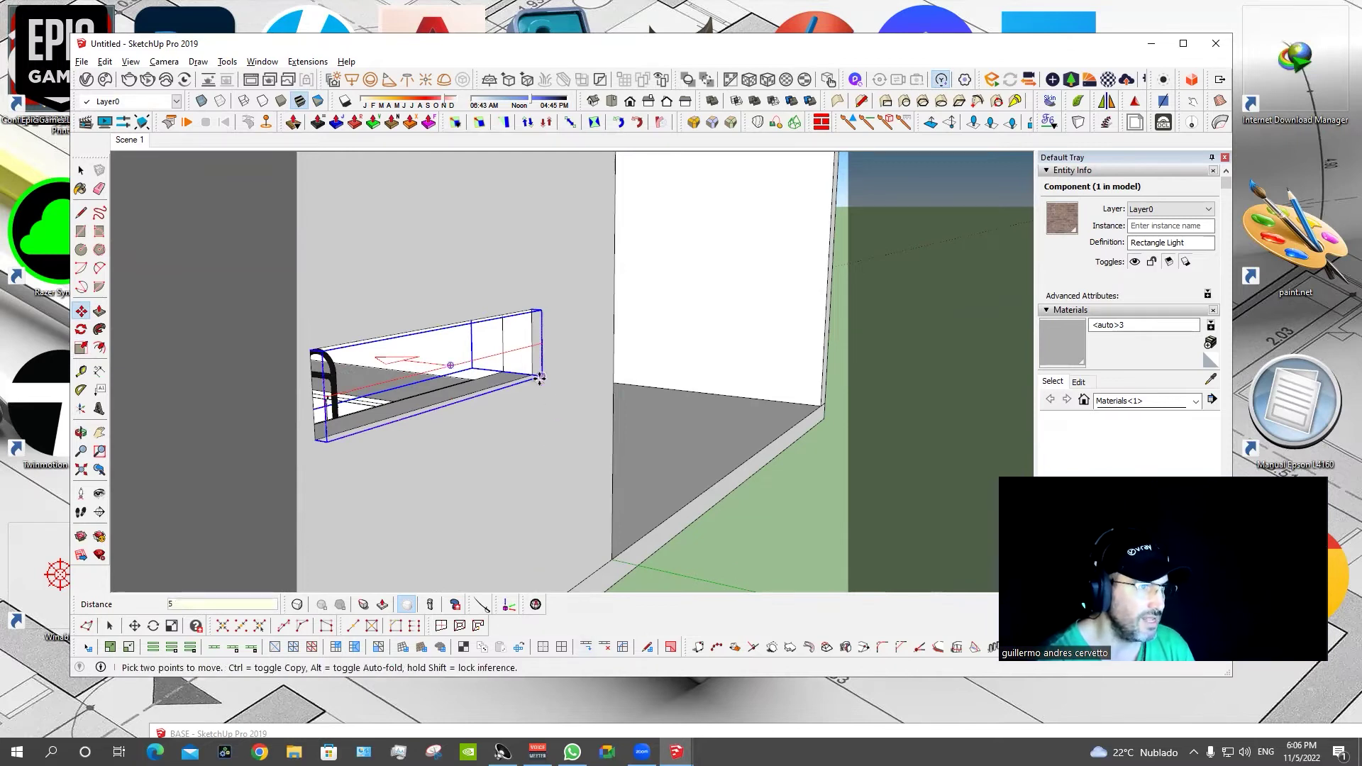
Copy the light to the large window and stretch it wide and tall to fill the opening.
{"action": "left_click", "coordinate": [532, 376]}
{"action": "key", "text": "ctrl"}
{"action": "left_click", "coordinate": [823, 415]}
{"action": "key", "text": "s"}
{"action": "scroll", "coordinate": [631, 490], "scroll_direction": "down", "scroll_amount": 3}
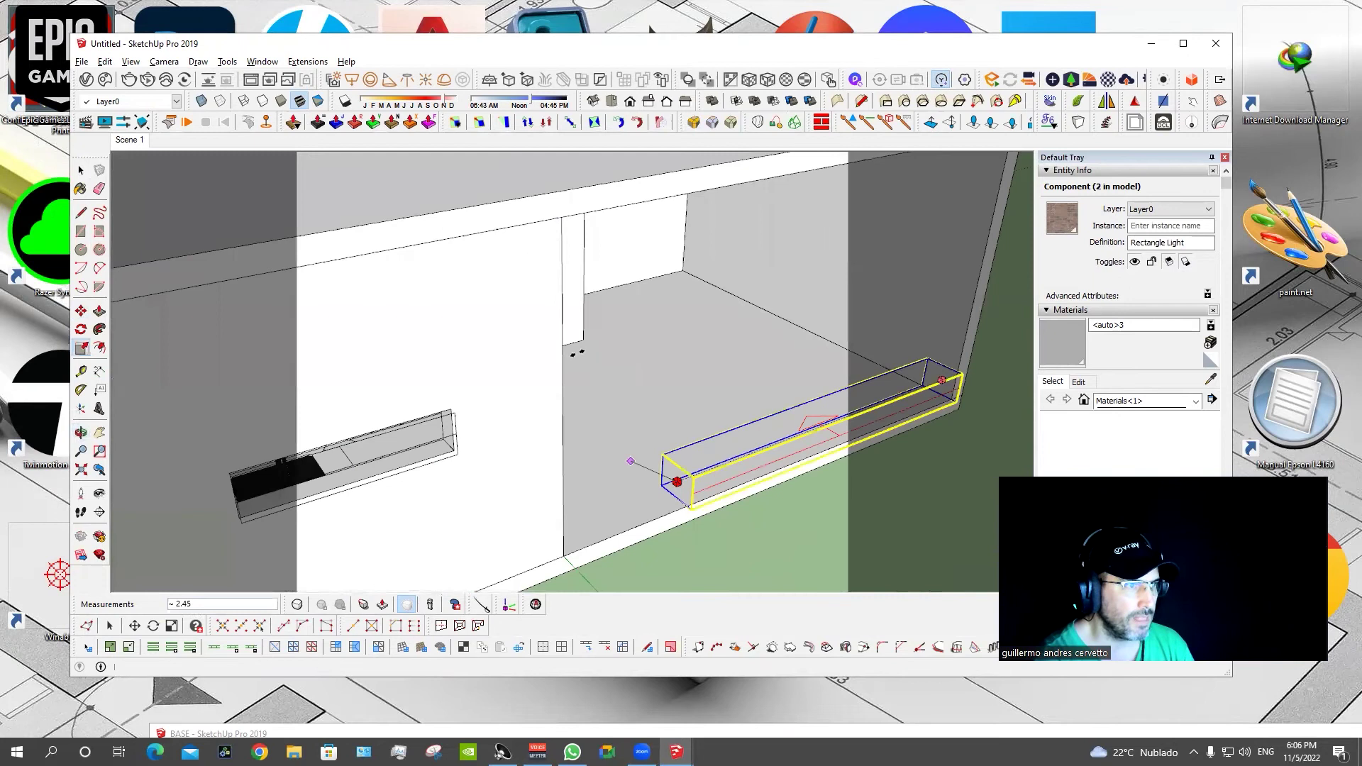
{"action": "middle_click_drag", "start_coordinate": [638, 435], "coordinate": [611, 397]}
{"action": "mouse_move", "coordinate": [738, 461]}
{"action": "left_mouse_down"}
{"action": "mouse_move", "coordinate": [596, 249]}
{"action": "mouse_move", "coordinate": [465, 319]}
{"action": "left_mouse_up"}
{"action": "scroll", "coordinate": [474, 394], "scroll_direction": "down", "scroll_amount": 3}
{"action": "middle_click_drag", "start_coordinate": [472, 390], "coordinate": [183, 173]}
Return to Scene 1 and open the V-Ray Asset Editor and Frame Buffer.
{"action": "key", "text": "space"}
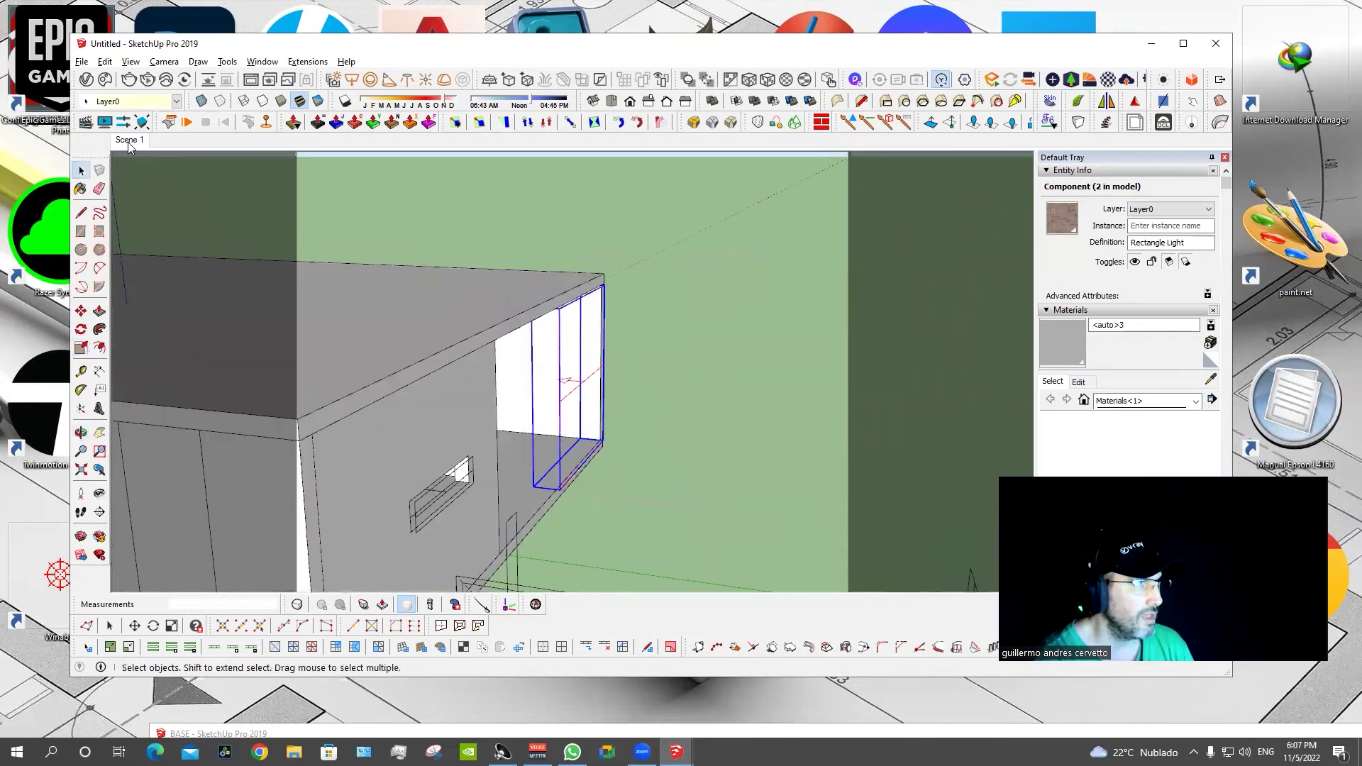
{"action": "left_click", "coordinate": [127, 139]}
{"action": "left_click", "coordinate": [85, 122]}
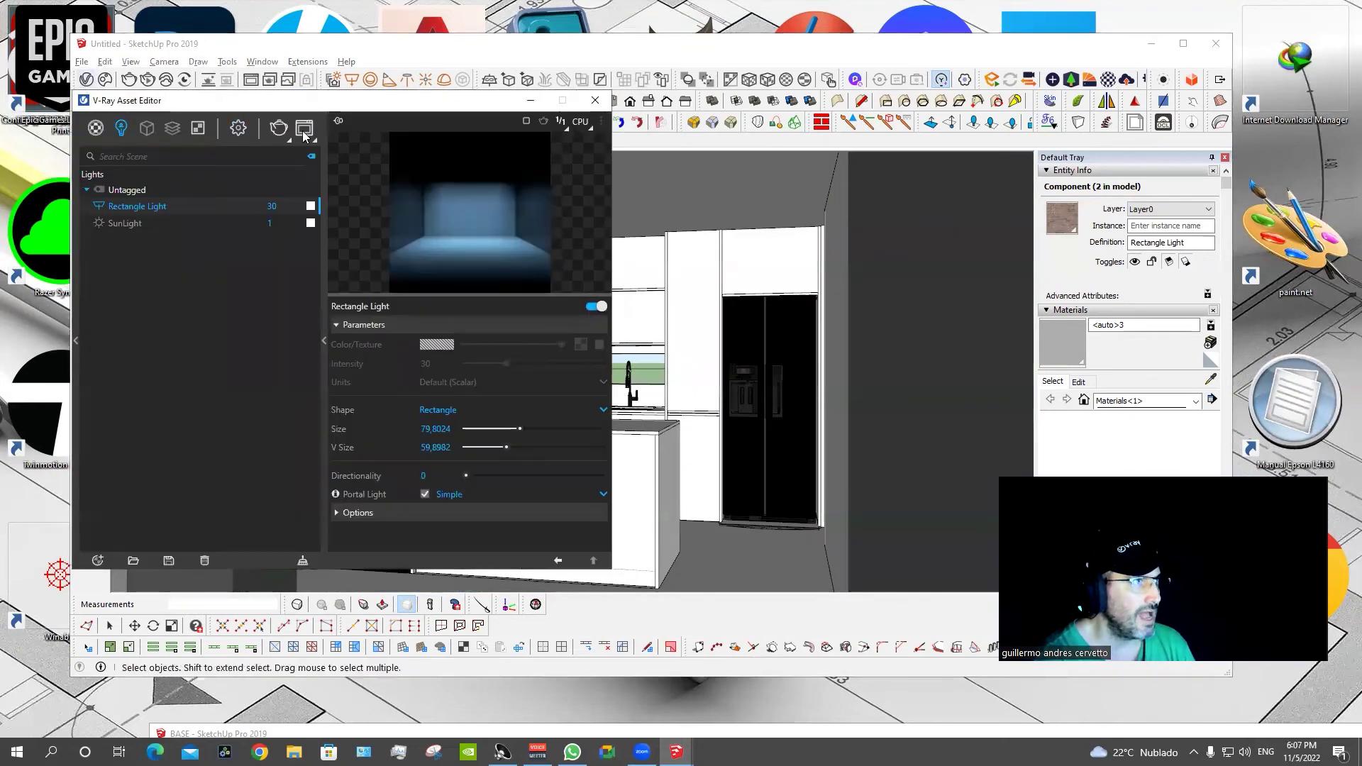
{"action": "left_click", "coordinate": [304, 133]}
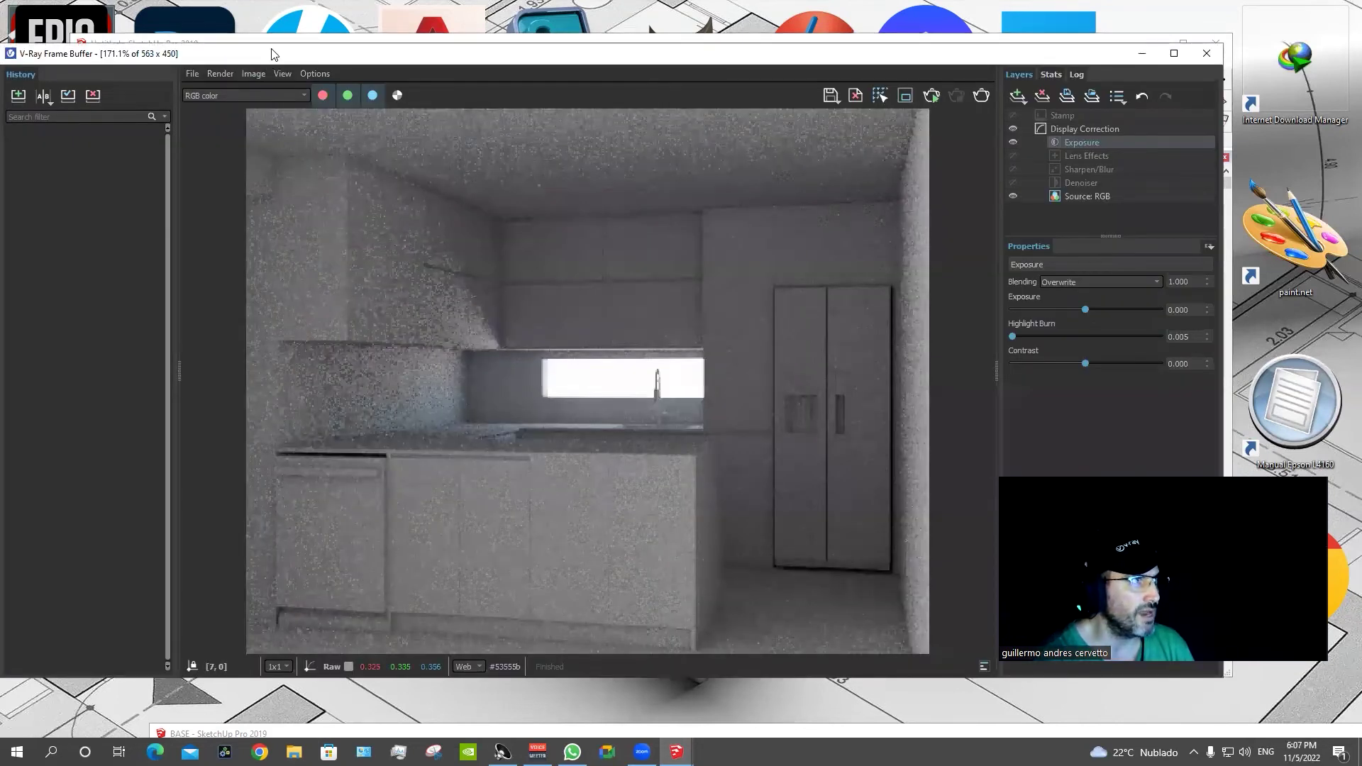
Save the previous kitchen render to the Frame Buffer history and minimize the buffer.
{"action": "left_click_drag", "start_coordinate": [273, 54], "coordinate": [412, 65]}
{"action": "left_click", "coordinate": [163, 109]}
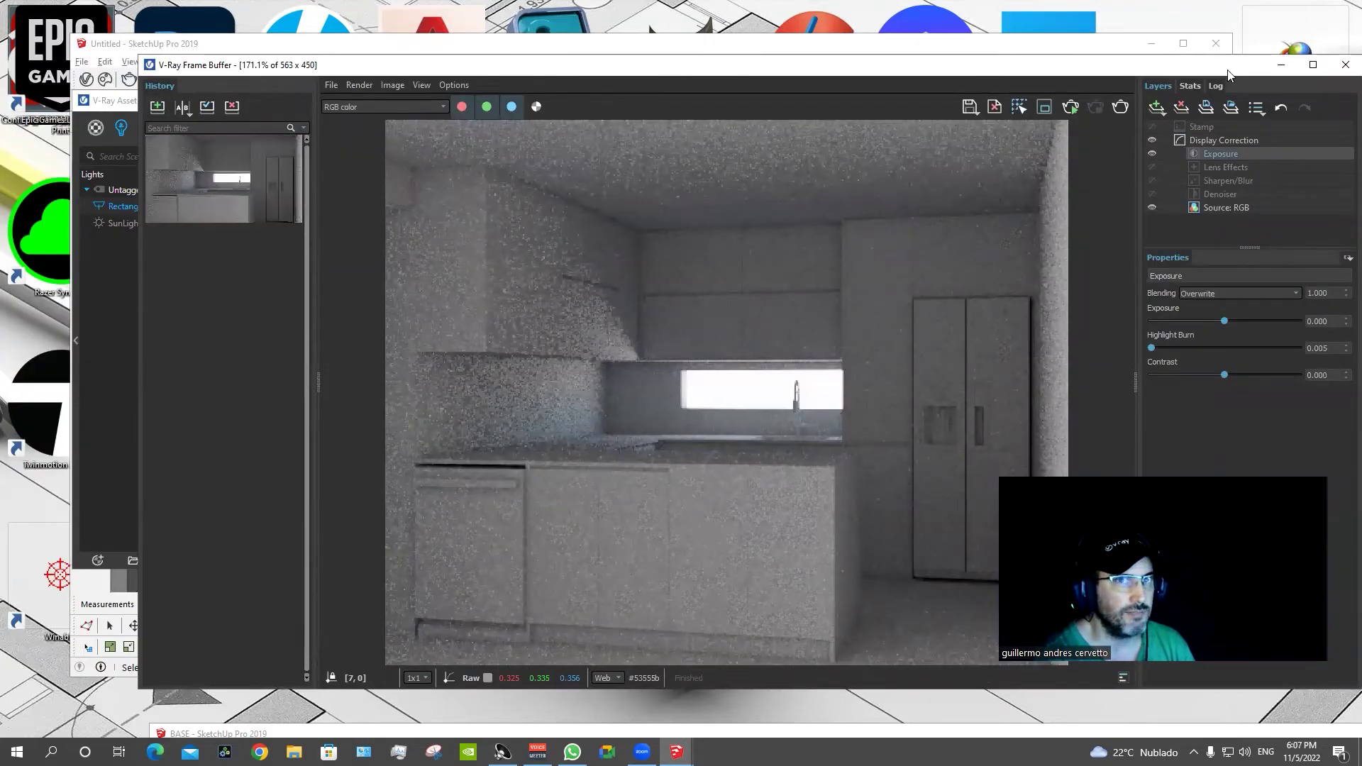
{"action": "left_click", "coordinate": [1282, 65]}
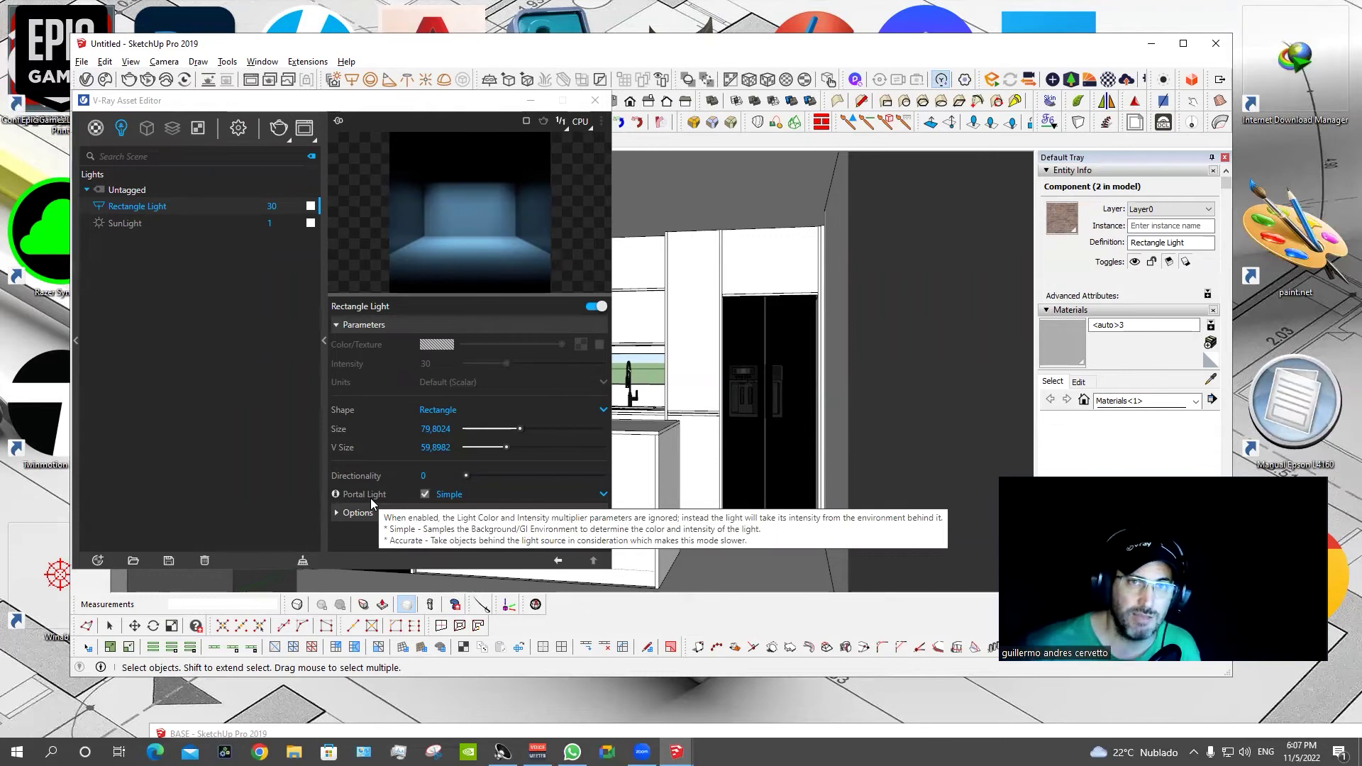
{"action": "mouse_move", "coordinate": [363, 496]}
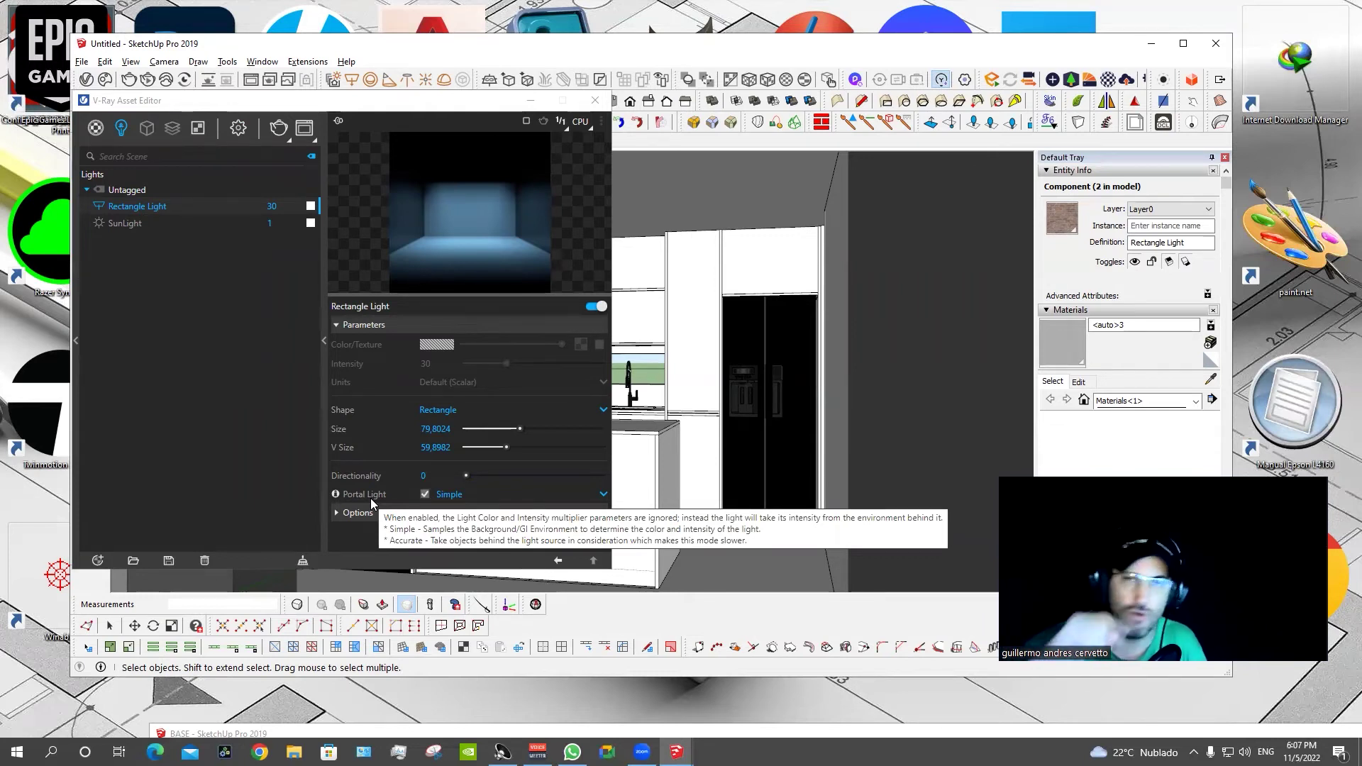
{"action": "left_click", "coordinate": [434, 115]}
{"action": "left_click_drag", "start_coordinate": [440, 112], "coordinate": [582, 114]}
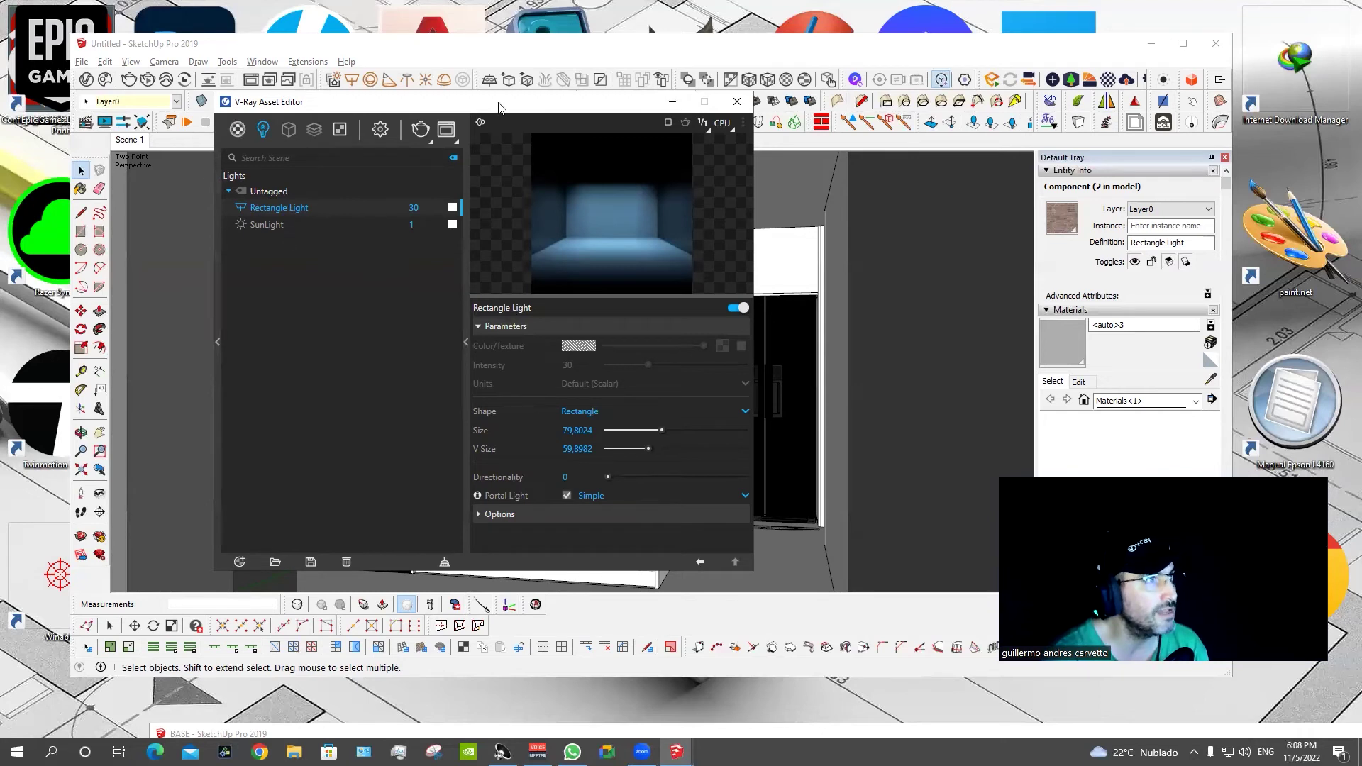
Render the portal-lit kitchen, stop it when clean, and save it to history.
{"action": "left_click_drag", "start_coordinate": [466, 101], "coordinate": [330, 82]}
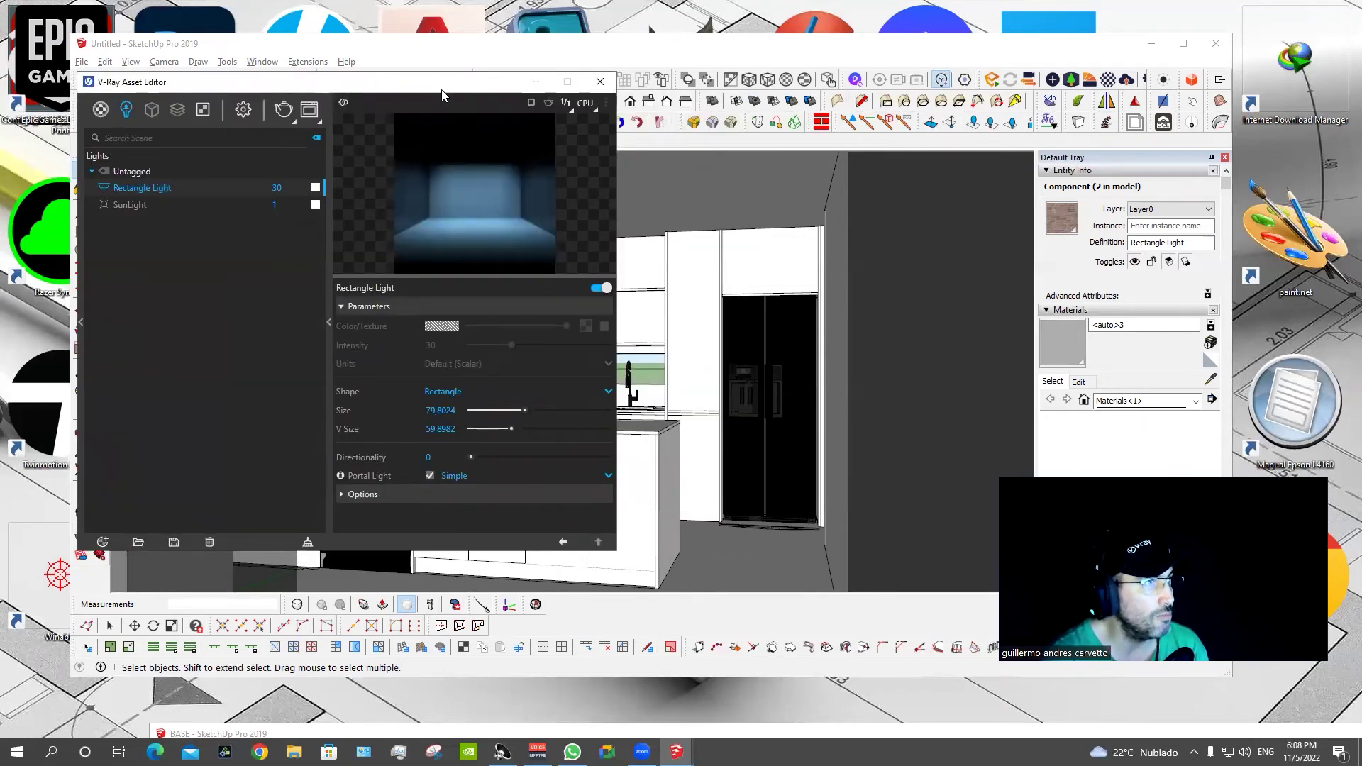
{"action": "left_click_drag", "start_coordinate": [447, 90], "coordinate": [506, 91]}
{"action": "left_click", "coordinate": [342, 109]}
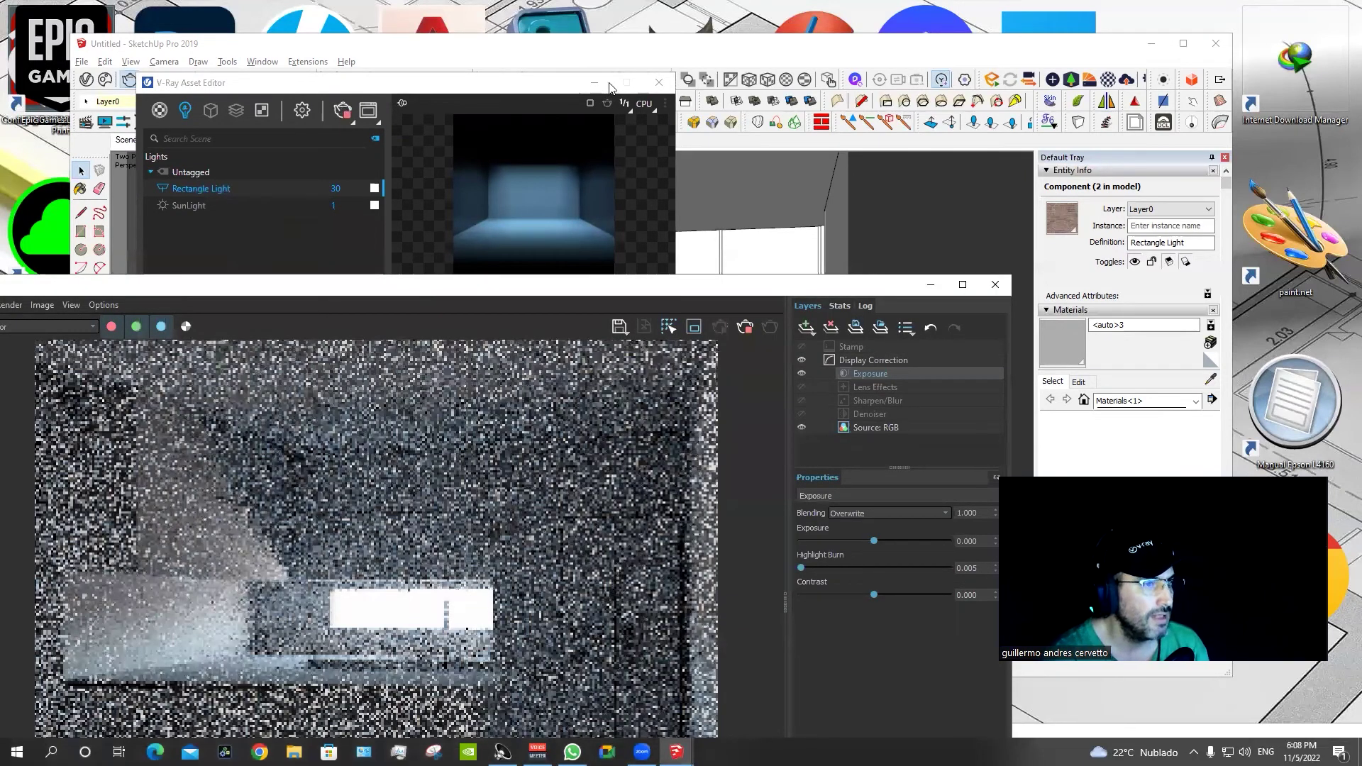
{"action": "left_click", "coordinate": [600, 84]}
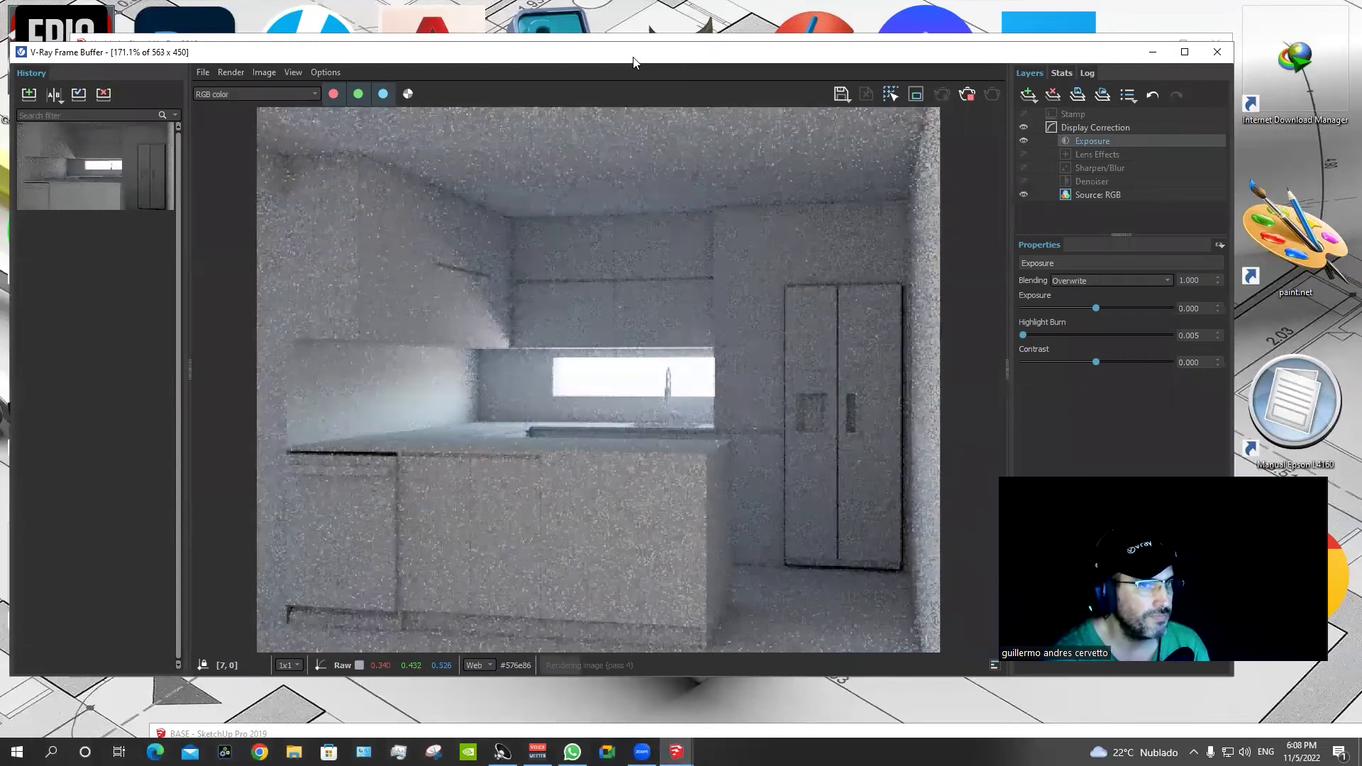
{"action": "left_click", "coordinate": [967, 94]}
{"action": "left_click_drag", "start_coordinate": [838, 55], "coordinate": [966, 47]}
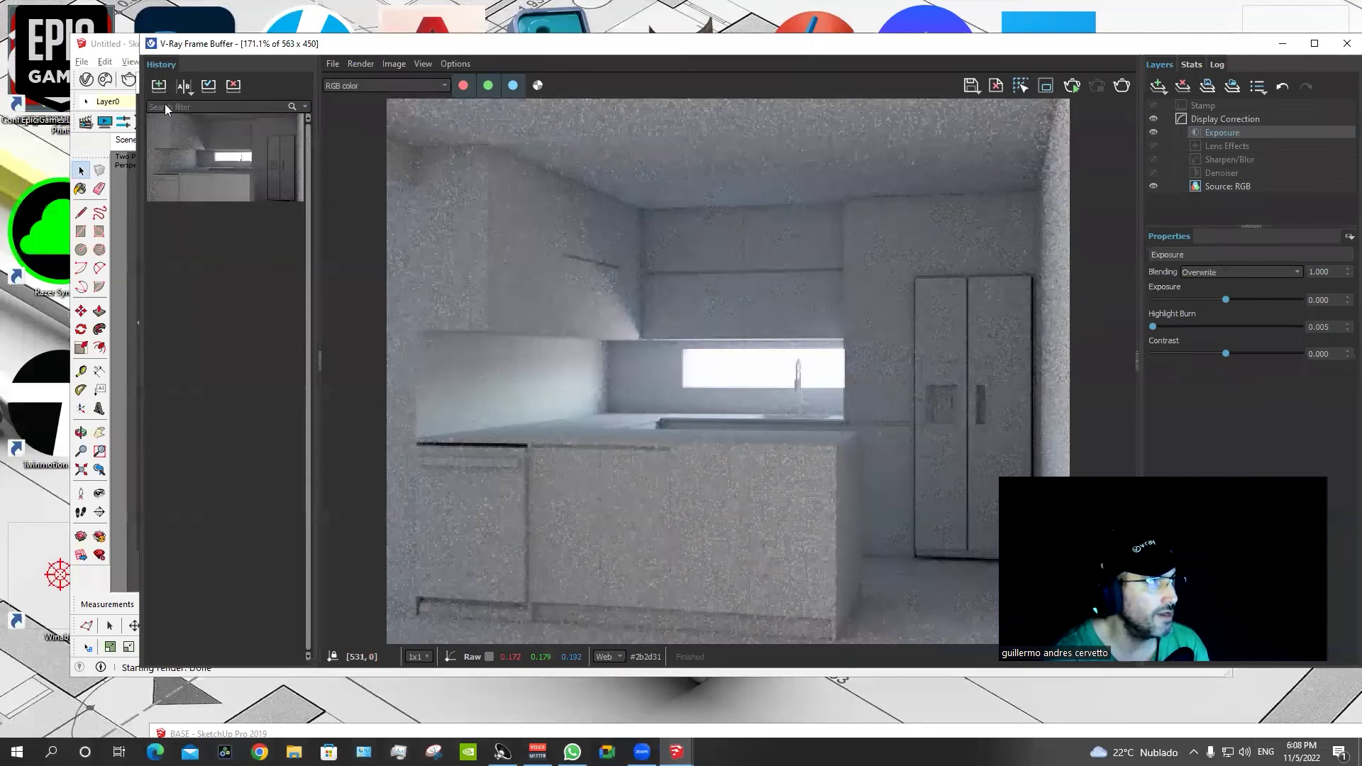
{"action": "left_click", "coordinate": [158, 85]}
A/B compare the new render (A) against the earlier render (B), sweeping the divider.
{"action": "left_click", "coordinate": [184, 85]}
{"action": "left_click", "coordinate": [173, 224]}
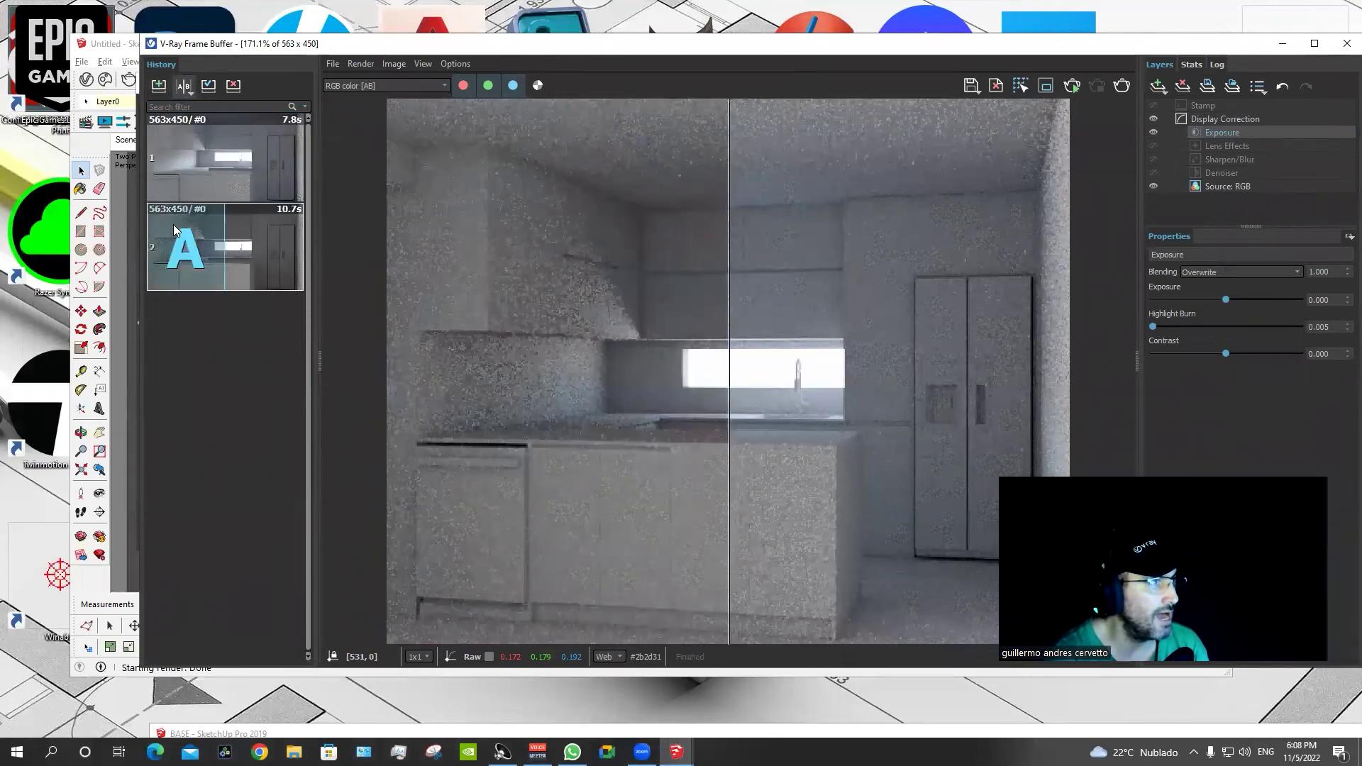
{"action": "left_click", "coordinate": [264, 159]}
{"action": "left_click_drag", "start_coordinate": [729, 259], "coordinate": [1203, 224]}
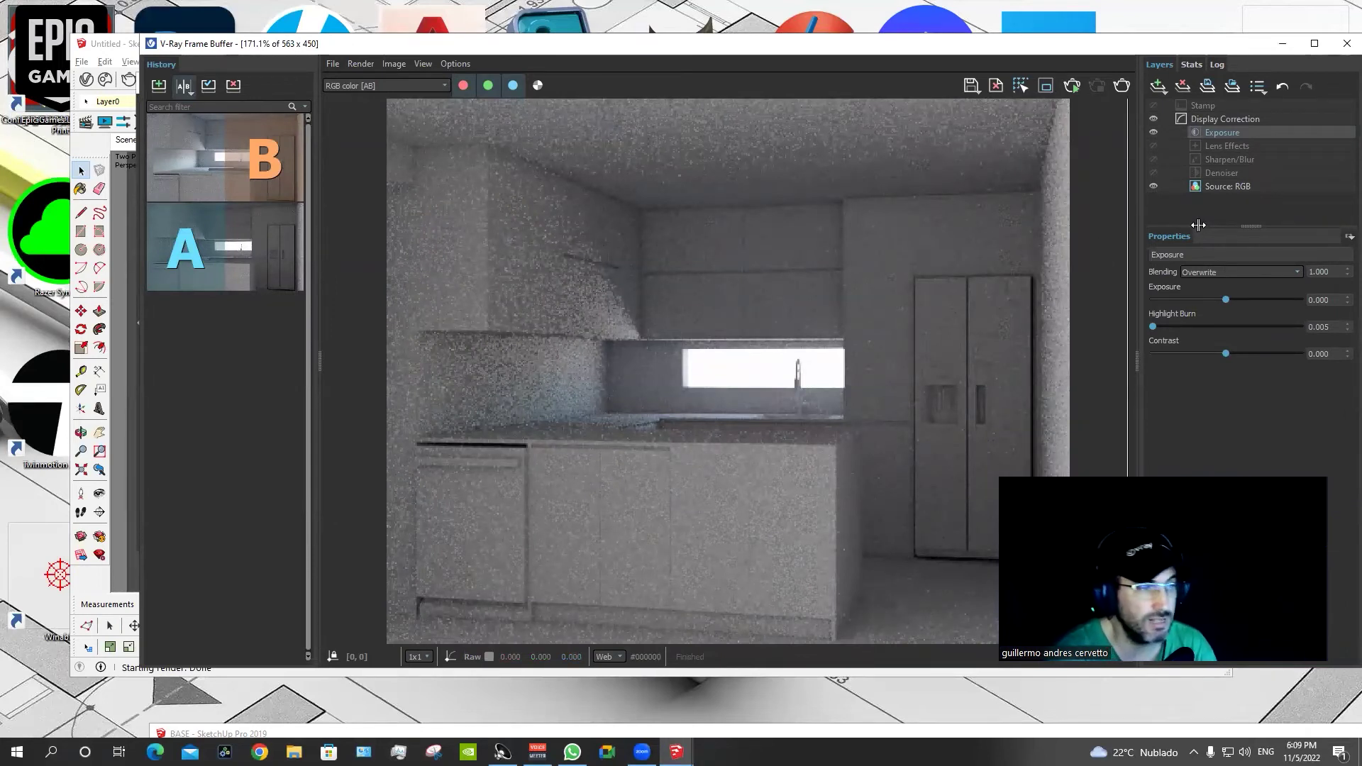
{"action": "mouse_move", "coordinate": [1198, 225]}
{"action": "left_mouse_down"}
{"action": "mouse_move", "coordinate": [265, 277]}
{"action": "mouse_move", "coordinate": [288, 248]}
{"action": "left_mouse_up"}
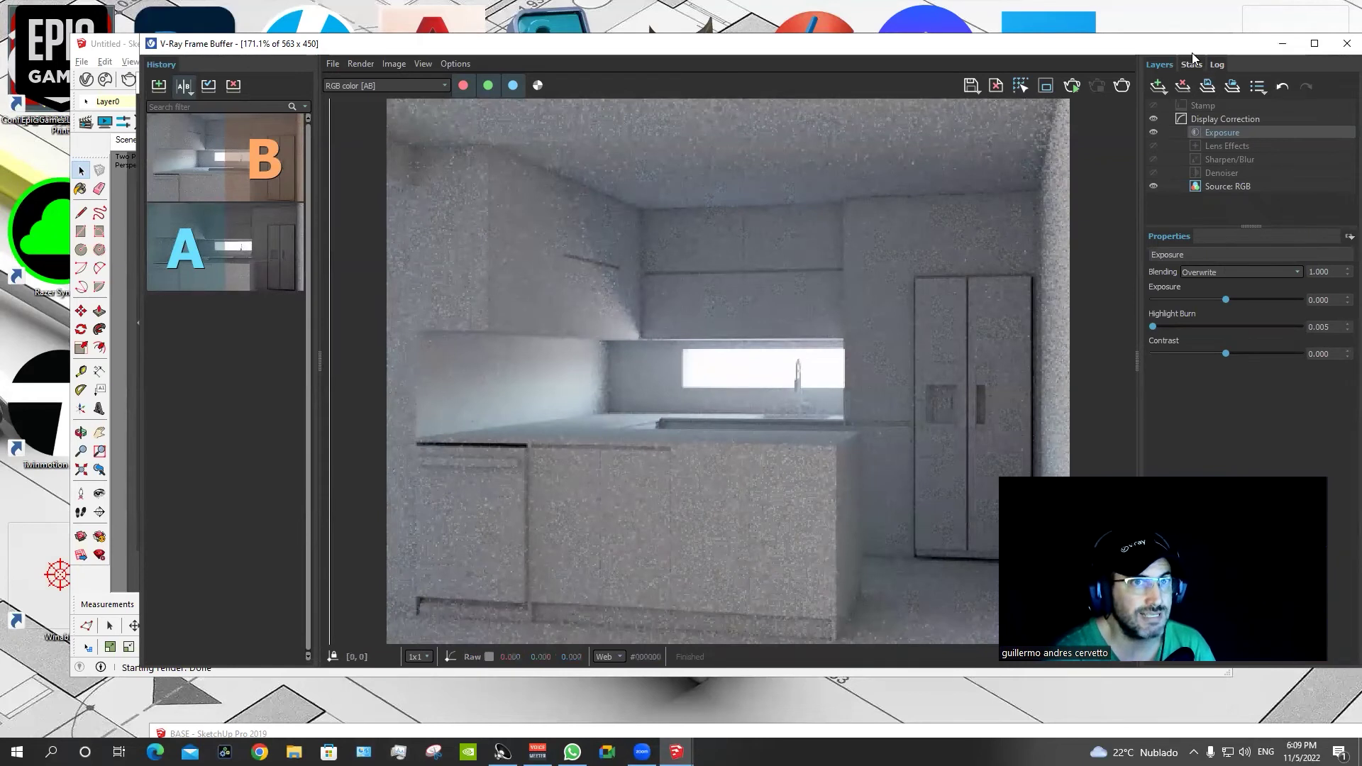
{"action": "left_click_drag", "start_coordinate": [1192, 52], "coordinate": [865, 124]}
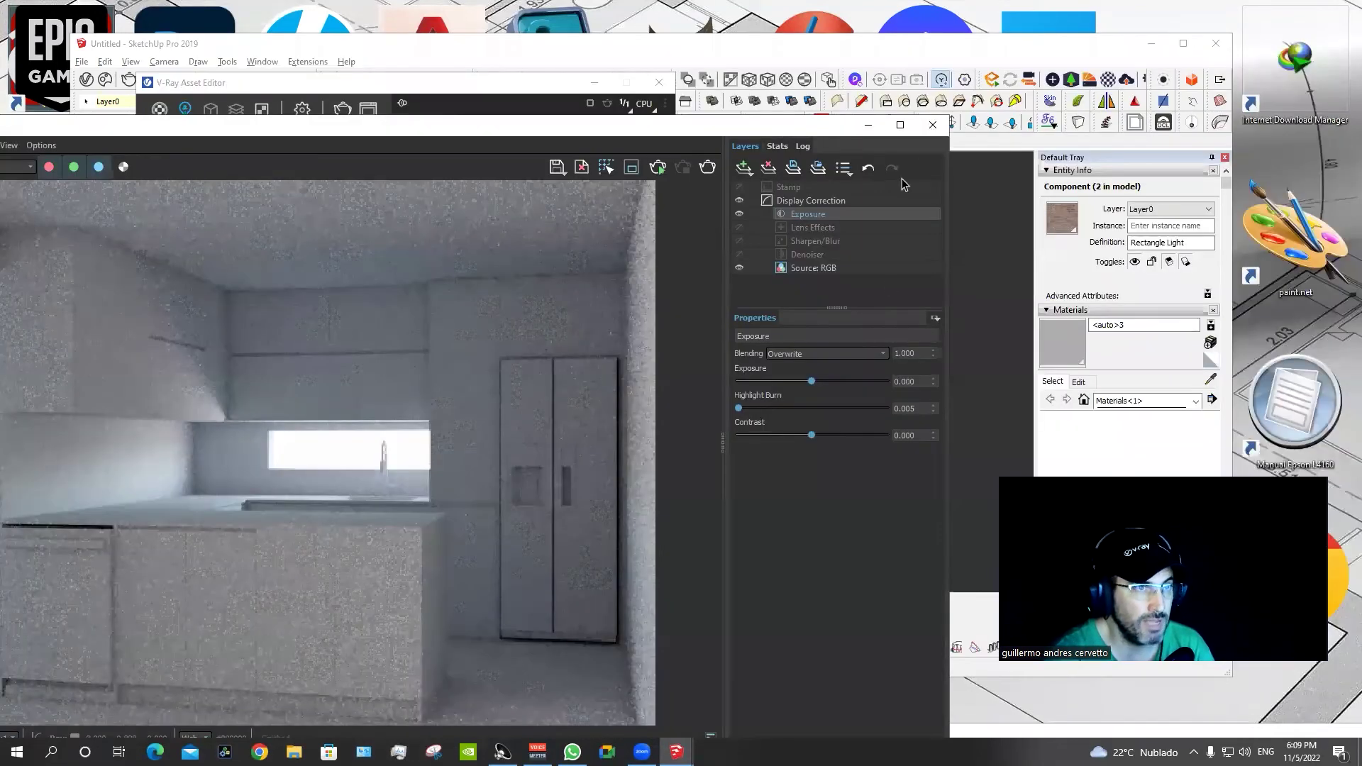
Minimize the Frame Buffer, close the V-Ray Asset Editor, and reopen the Frame Buffer comparison.
{"action": "left_click", "coordinate": [933, 124]}
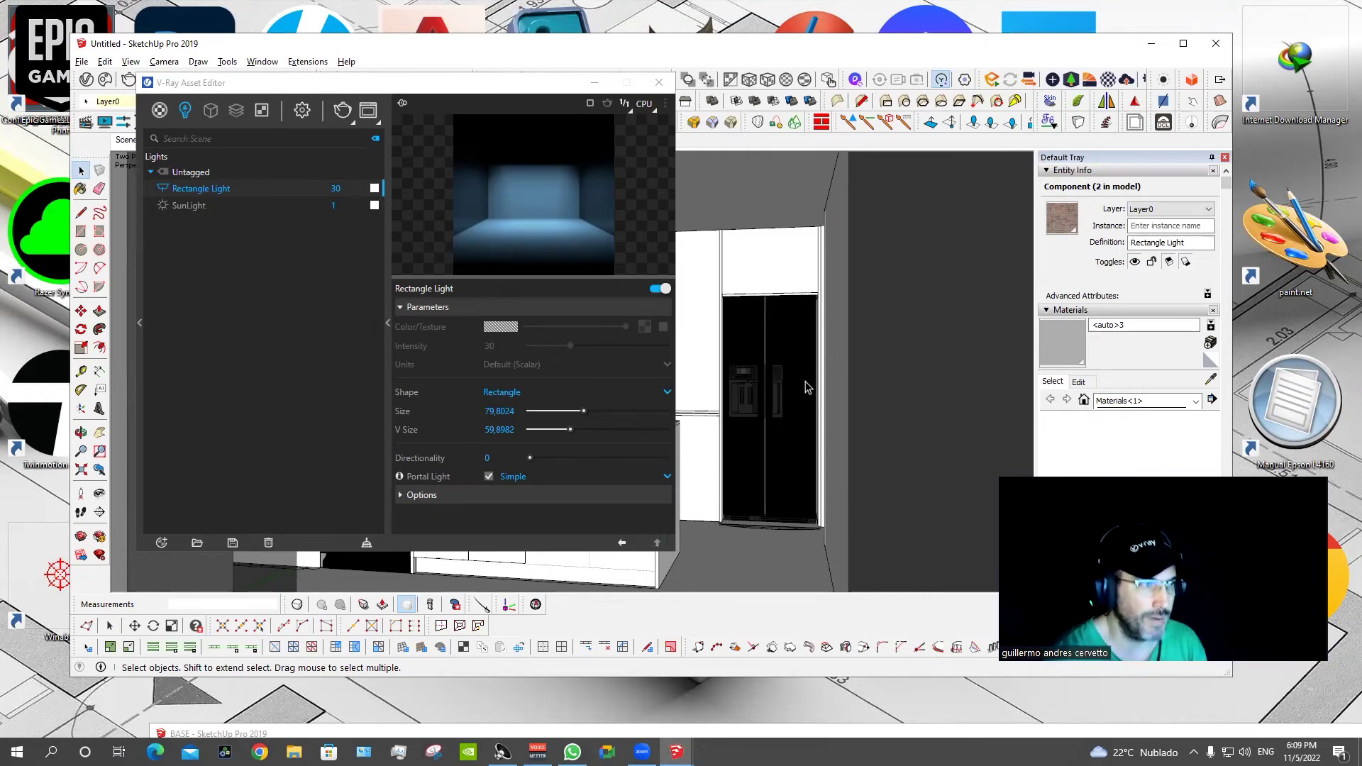
{"action": "left_click", "coordinate": [397, 103]}
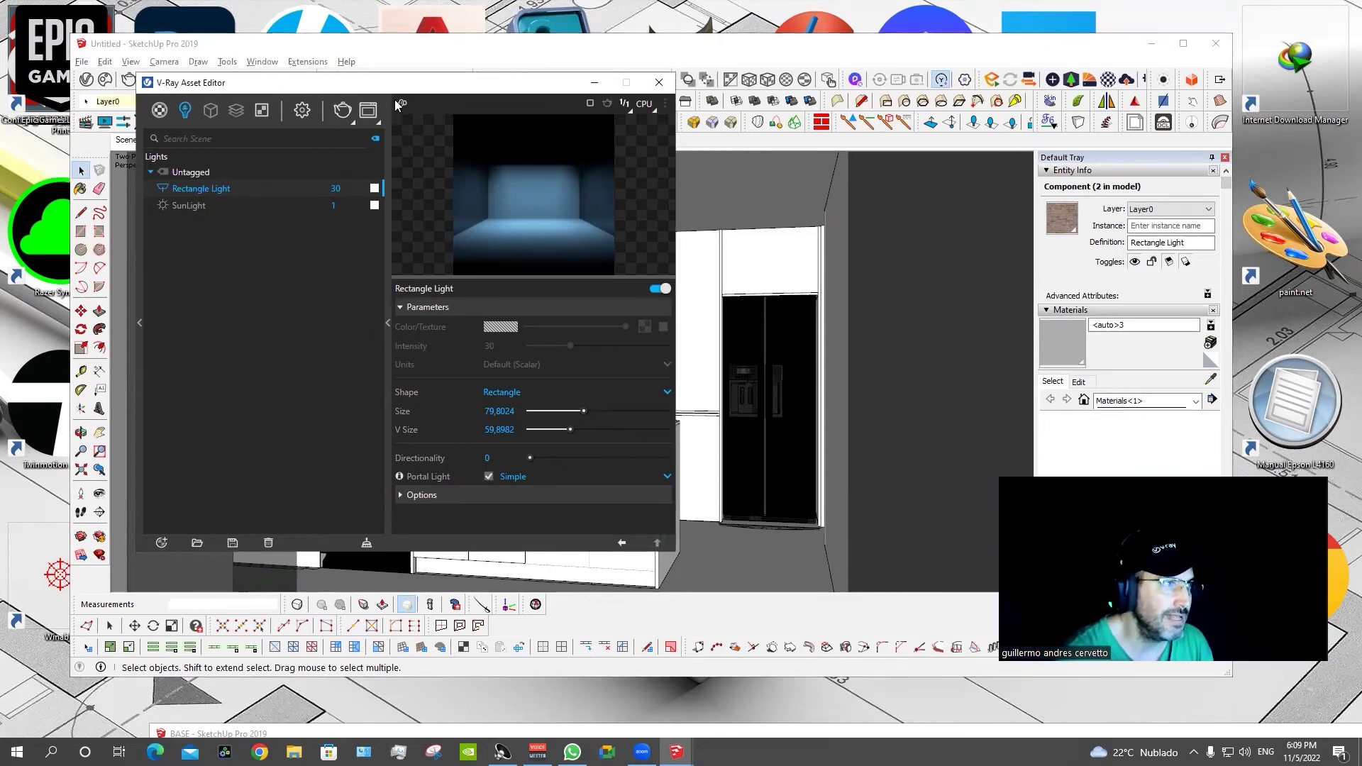
{"action": "left_click_drag", "start_coordinate": [397, 85], "coordinate": [339, 210]}
{"action": "left_click", "coordinate": [598, 207]}
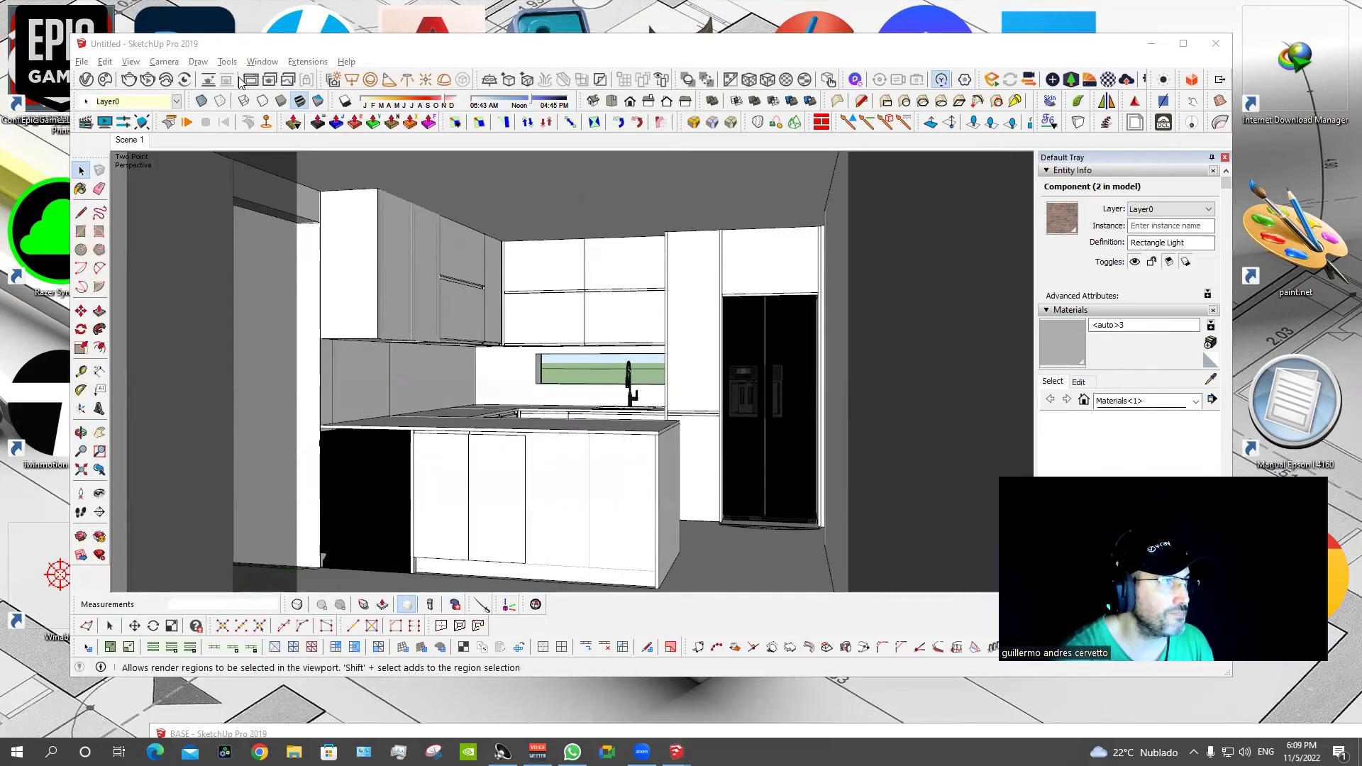
{"action": "left_click", "coordinate": [261, 84]}
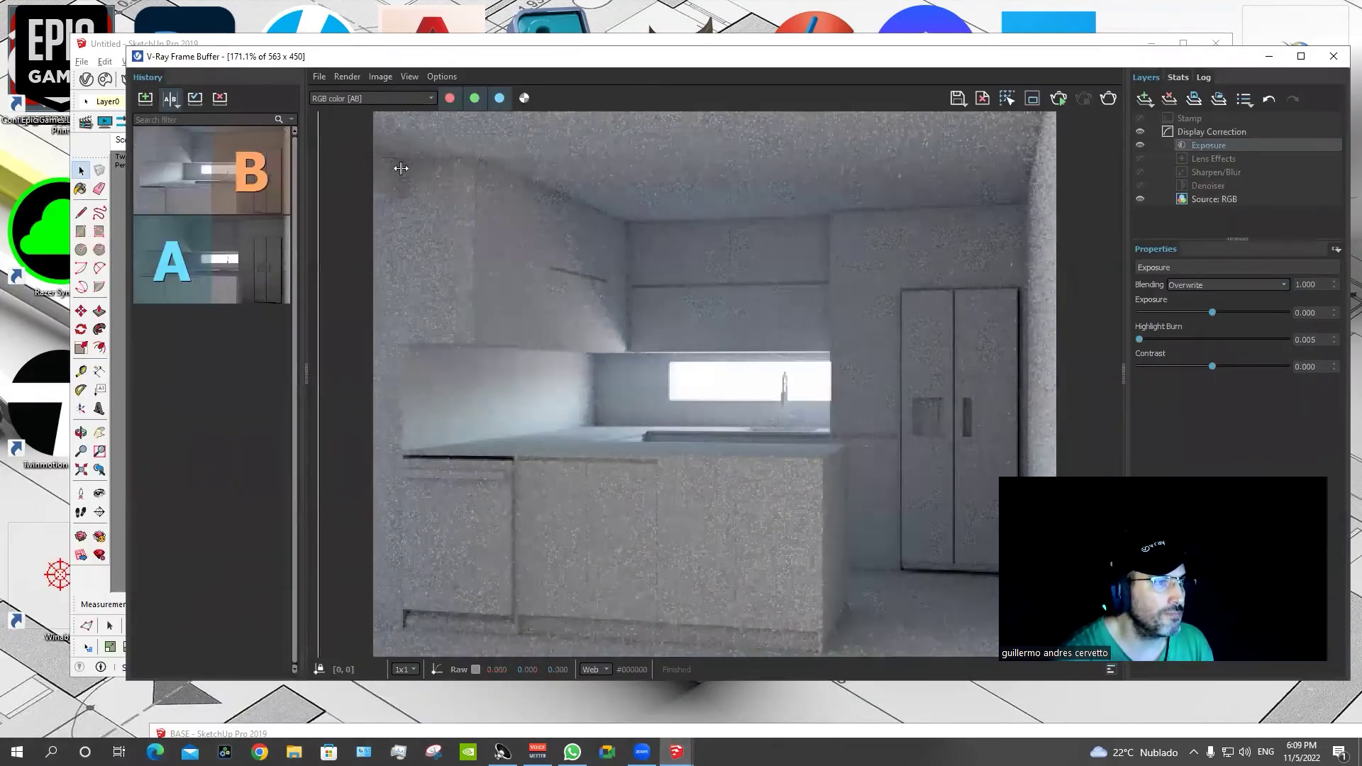
{"action": "left_click_drag", "start_coordinate": [325, 162], "coordinate": [300, 187]}
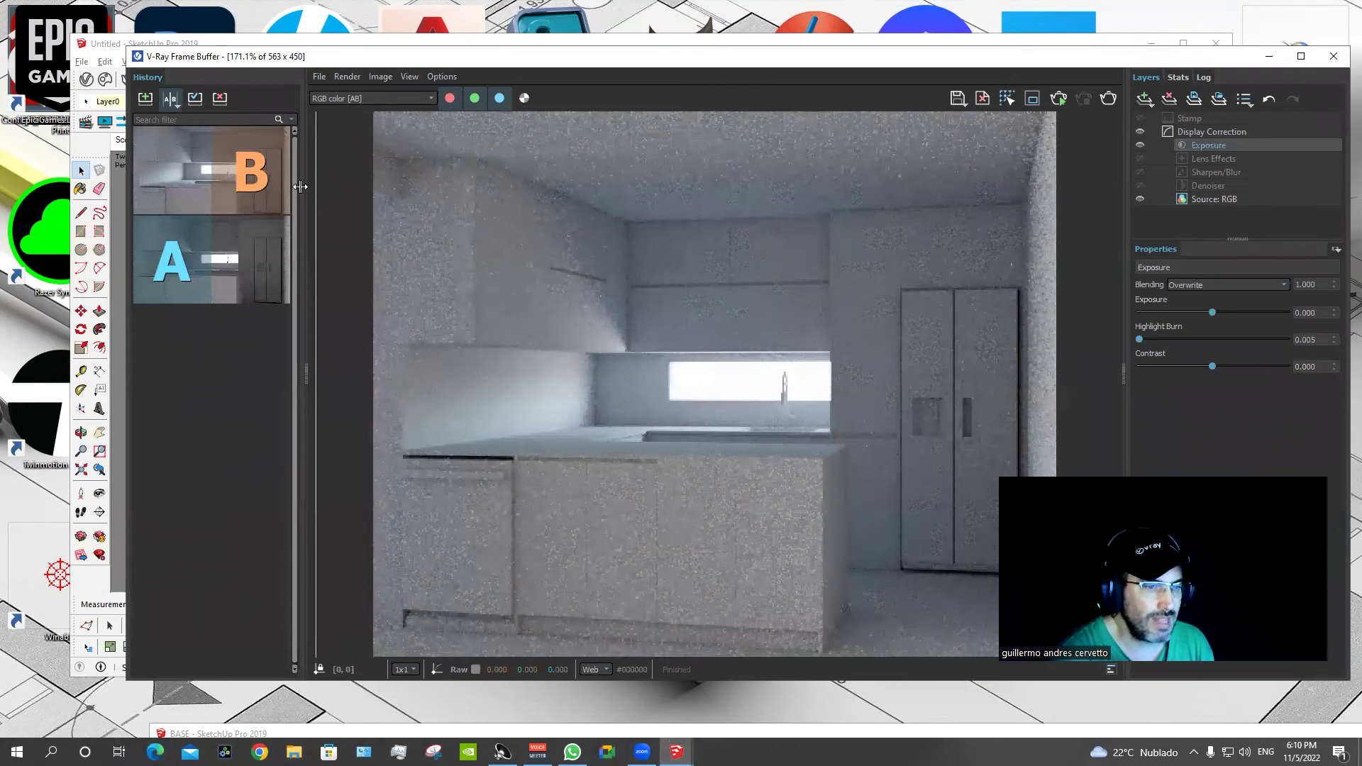
{"action": "mouse_move", "coordinate": [300, 186]}
{"action": "left_mouse_down"}
{"action": "mouse_move", "coordinate": [1079, 200]}
{"action": "mouse_move", "coordinate": [319, 234]}
{"action": "left_mouse_up"}
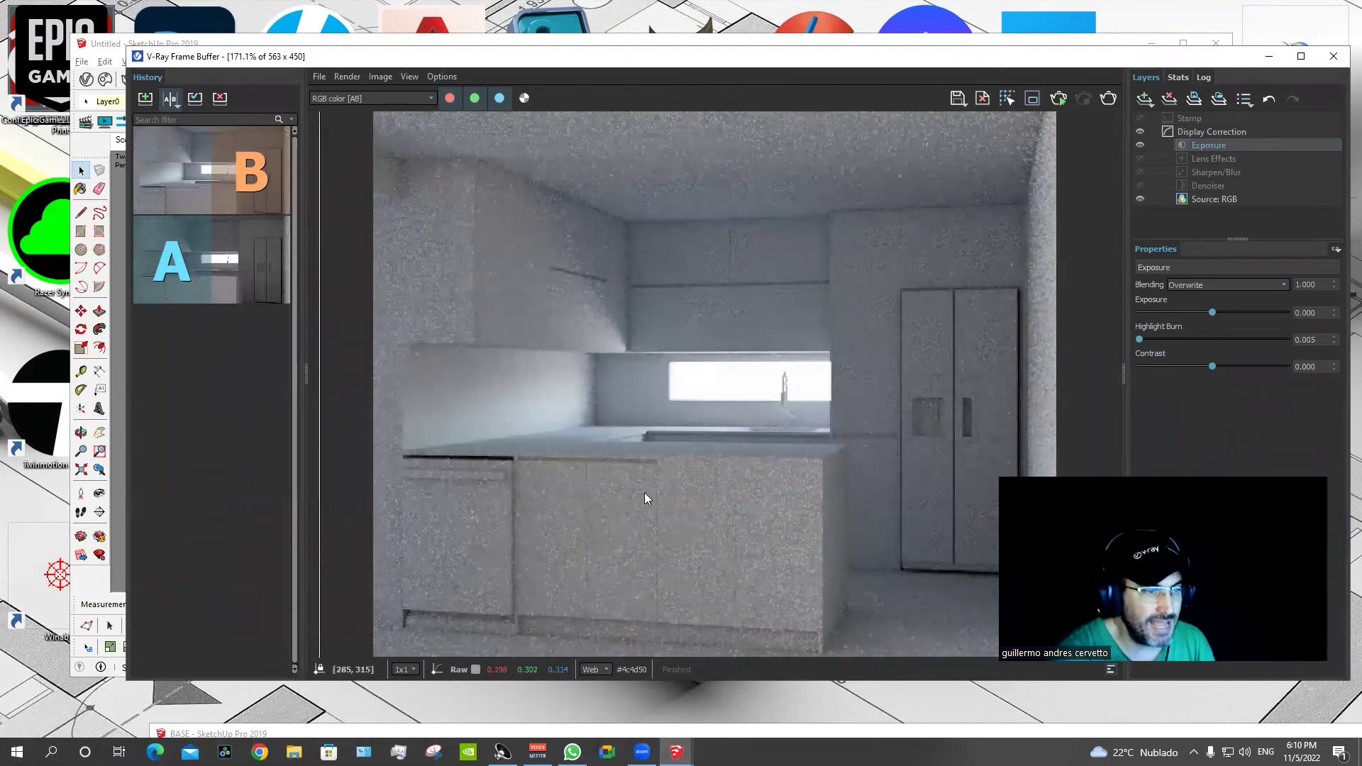
{"action": "left_click_drag", "start_coordinate": [313, 256], "coordinate": [536, 261]}
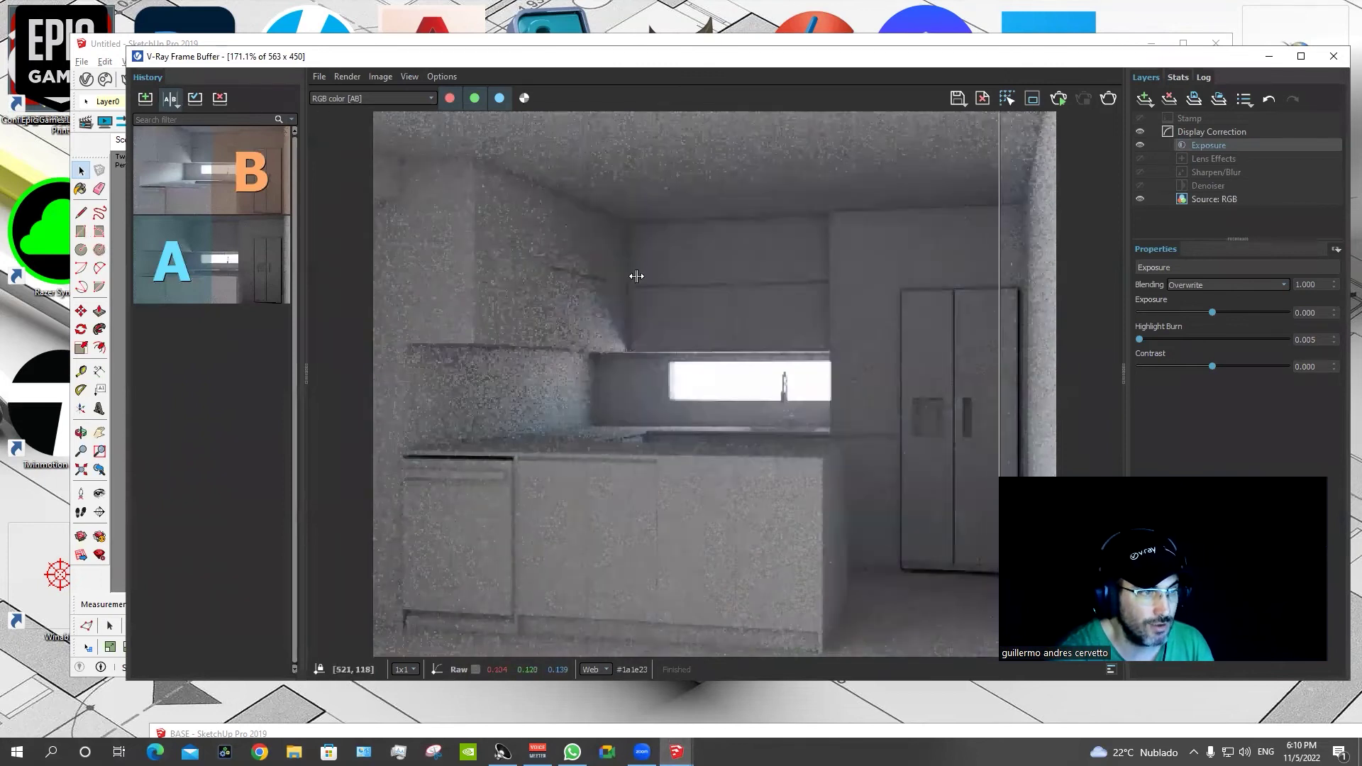
{"action": "left_click_drag", "start_coordinate": [686, 261], "coordinate": [316, 284]}
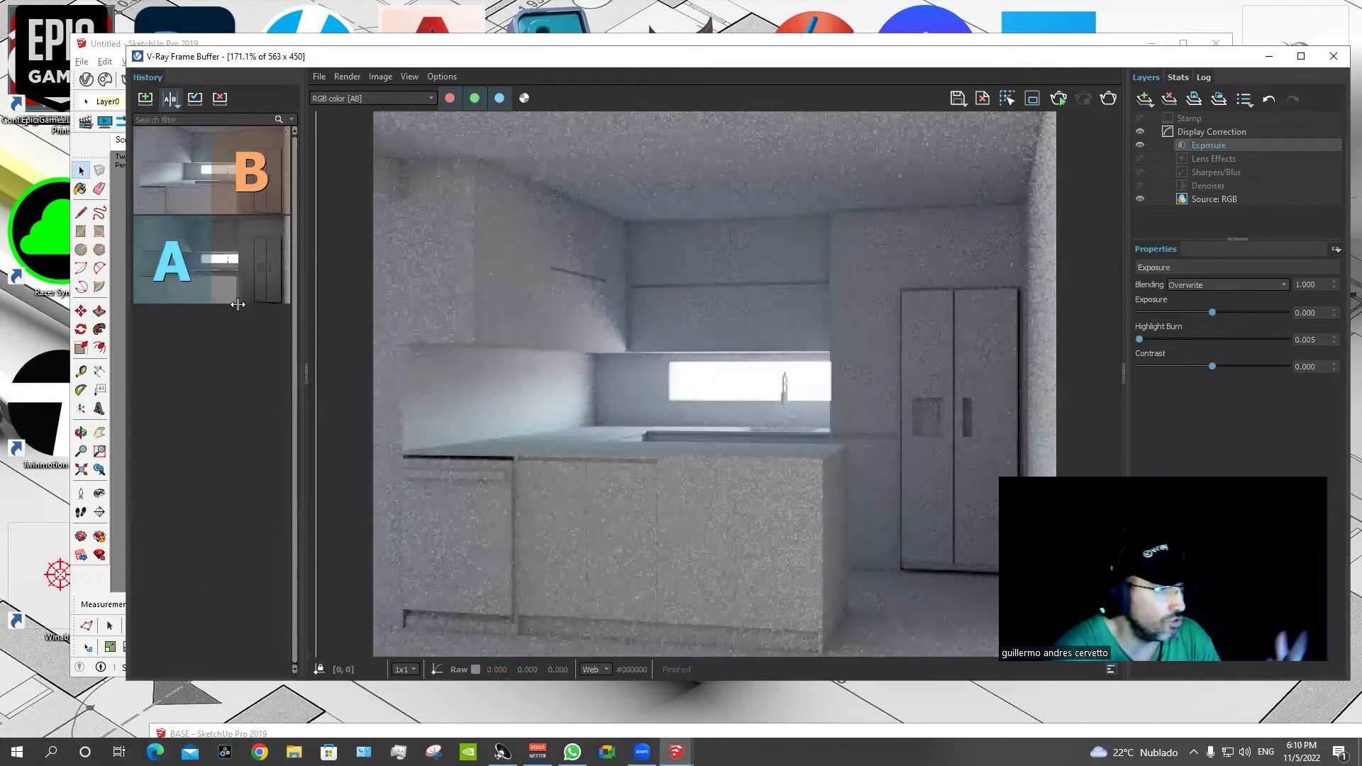
{"action": "mouse_move", "coordinate": [317, 312]}
{"action": "left_mouse_down"}
{"action": "mouse_move", "coordinate": [436, 345]}
{"action": "mouse_move", "coordinate": [373, 357]}
{"action": "left_mouse_up"}
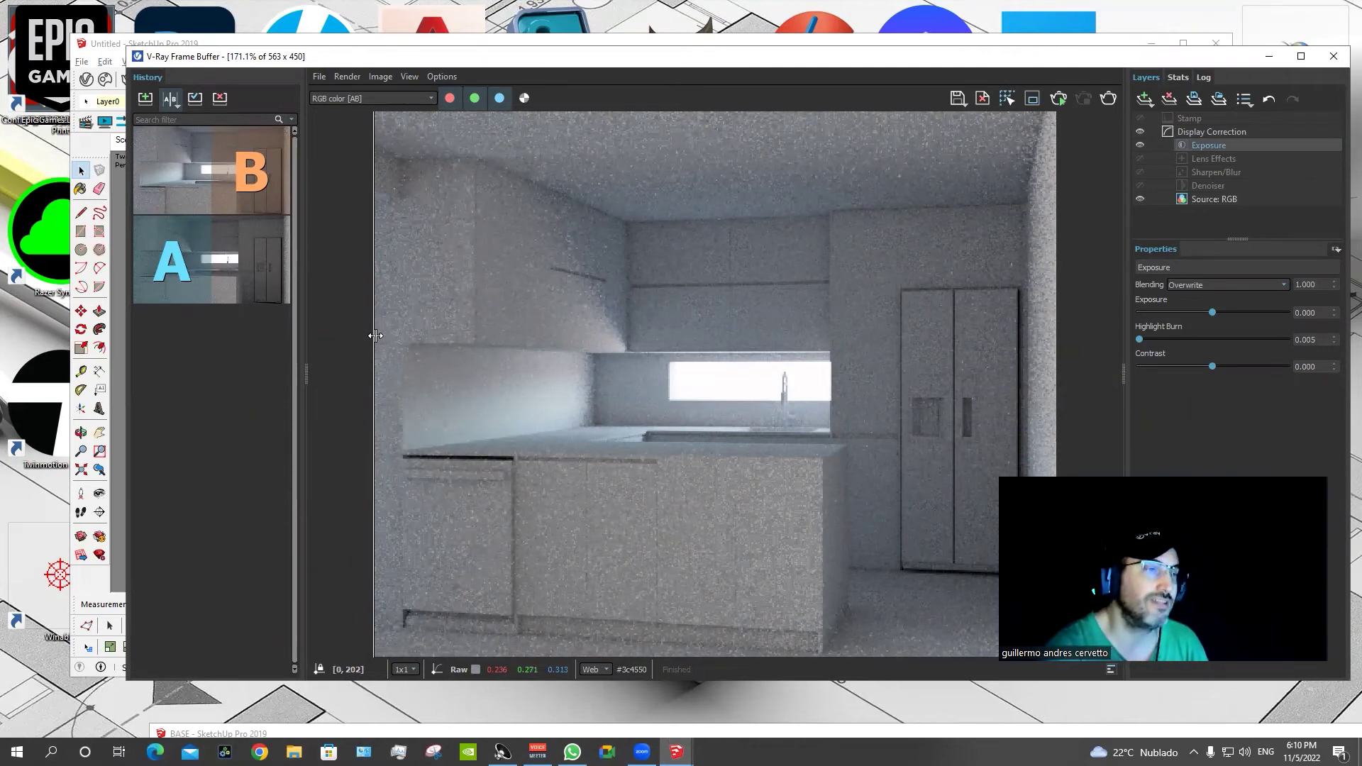
{"action": "mouse_move", "coordinate": [375, 335]}
{"action": "left_mouse_down"}
{"action": "mouse_move", "coordinate": [833, 359]}
{"action": "mouse_move", "coordinate": [274, 383]}
{"action": "mouse_move", "coordinate": [666, 379]}
{"action": "left_mouse_up"}
{"action": "mouse_move", "coordinate": [852, 378]}
{"action": "left_mouse_down"}
{"action": "mouse_move", "coordinate": [1024, 376]}
{"action": "mouse_move", "coordinate": [455, 383]}
{"action": "mouse_move", "coordinate": [396, 387]}
{"action": "mouse_move", "coordinate": [729, 411]}
{"action": "mouse_move", "coordinate": [312, 412]}
{"action": "mouse_move", "coordinate": [1055, 408]}
{"action": "mouse_move", "coordinate": [198, 434]}
{"action": "left_mouse_up"}
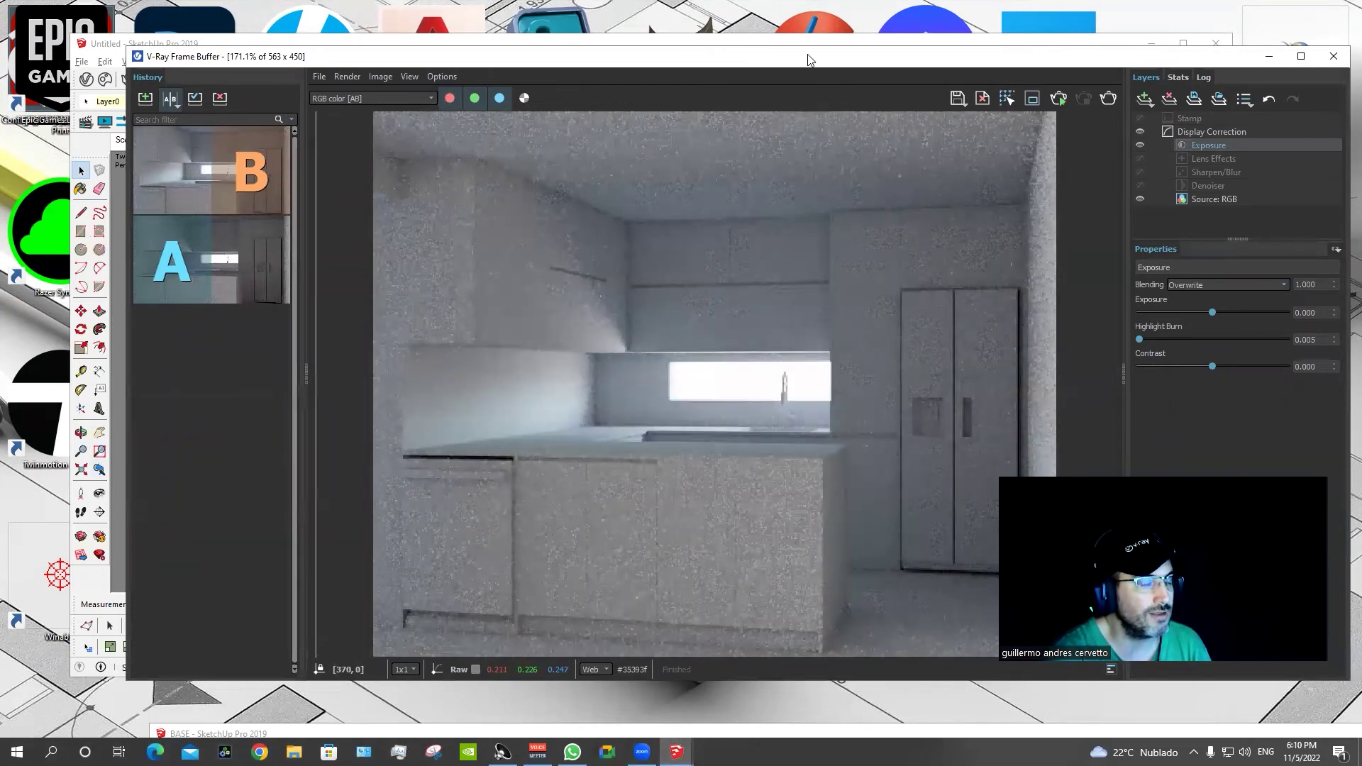
{"action": "left_click_drag", "start_coordinate": [809, 60], "coordinate": [697, 55]}
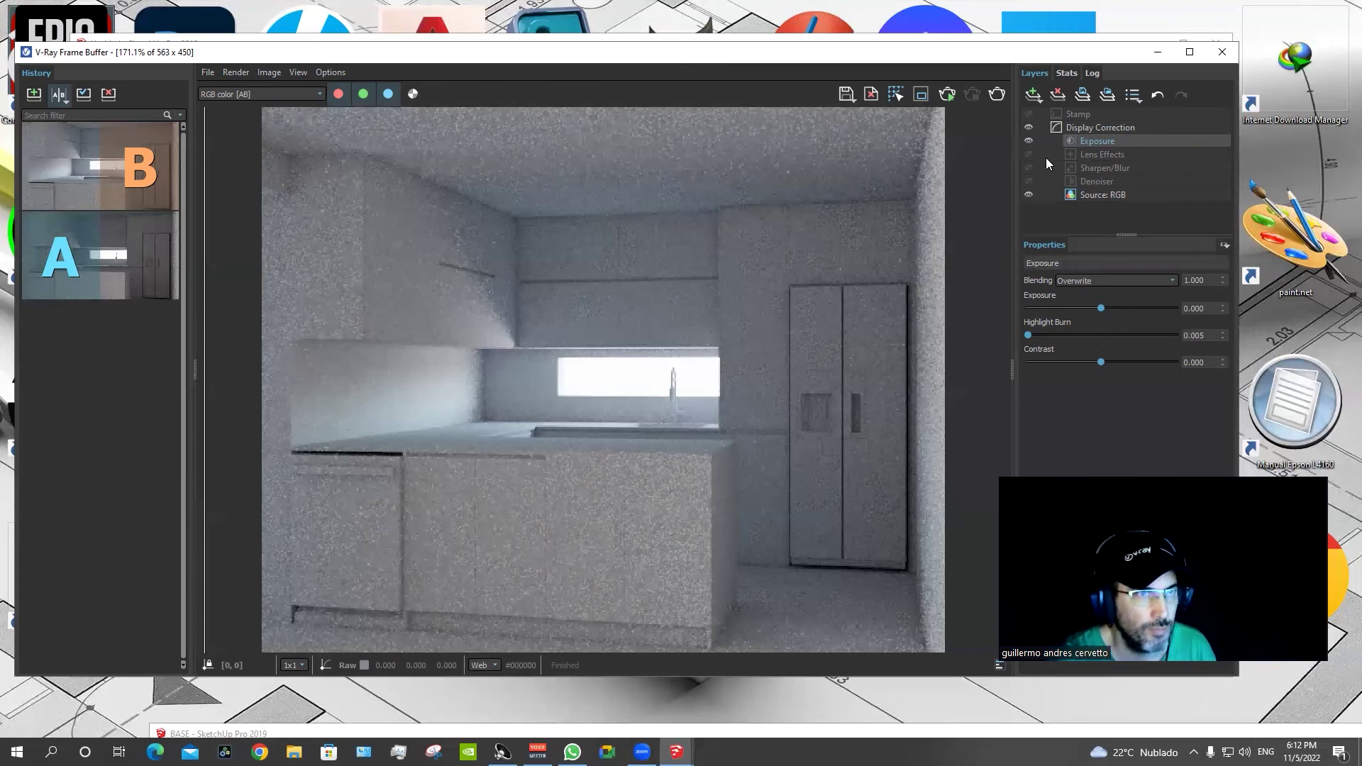
Close the Frame Buffer and scale the copied rectangle light to 0.84 along green.
{"action": "left_click", "coordinate": [1224, 52]}
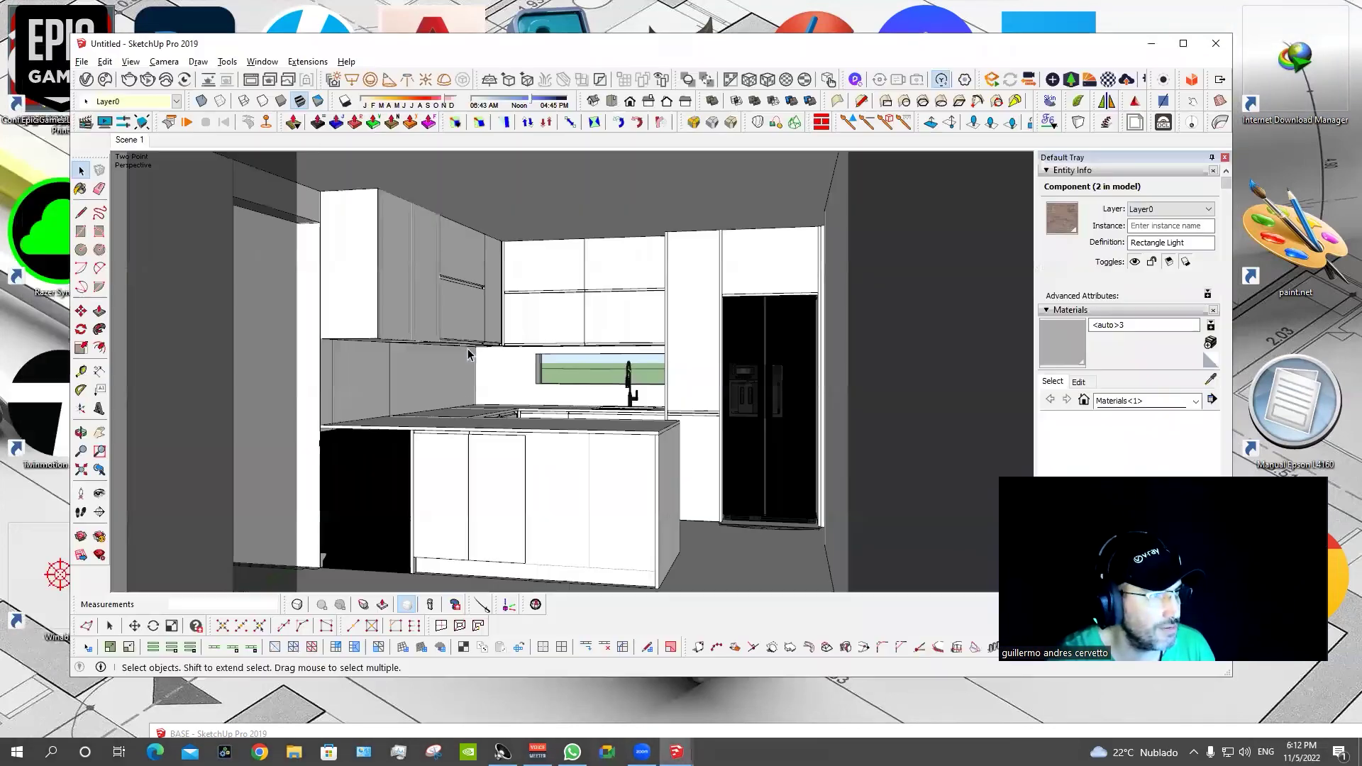
{"action": "scroll", "coordinate": [487, 358], "scroll_direction": "up", "scroll_amount": 5}
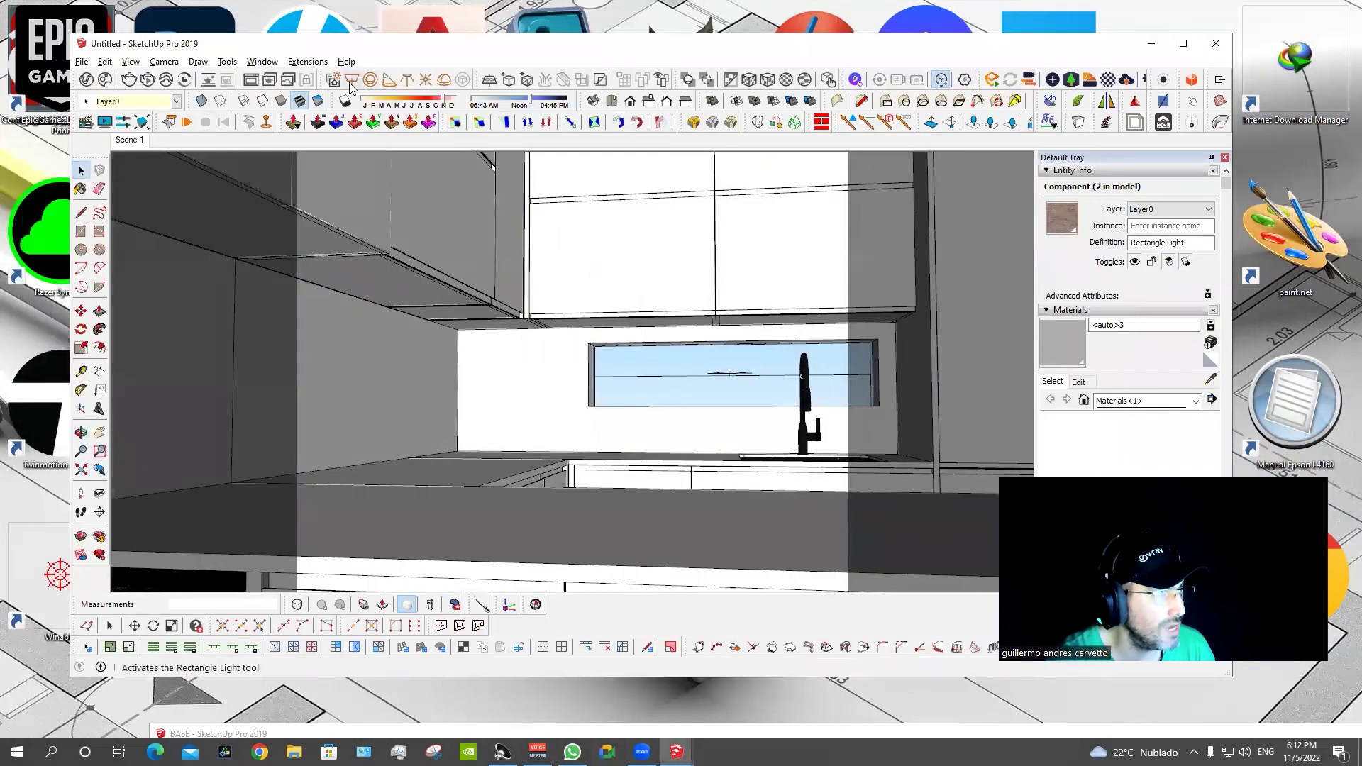
{"action": "middle_click_drag", "start_coordinate": [887, 352], "coordinate": [938, 348]}
{"action": "scroll", "coordinate": [823, 315], "scroll_direction": "up", "scroll_amount": 3}
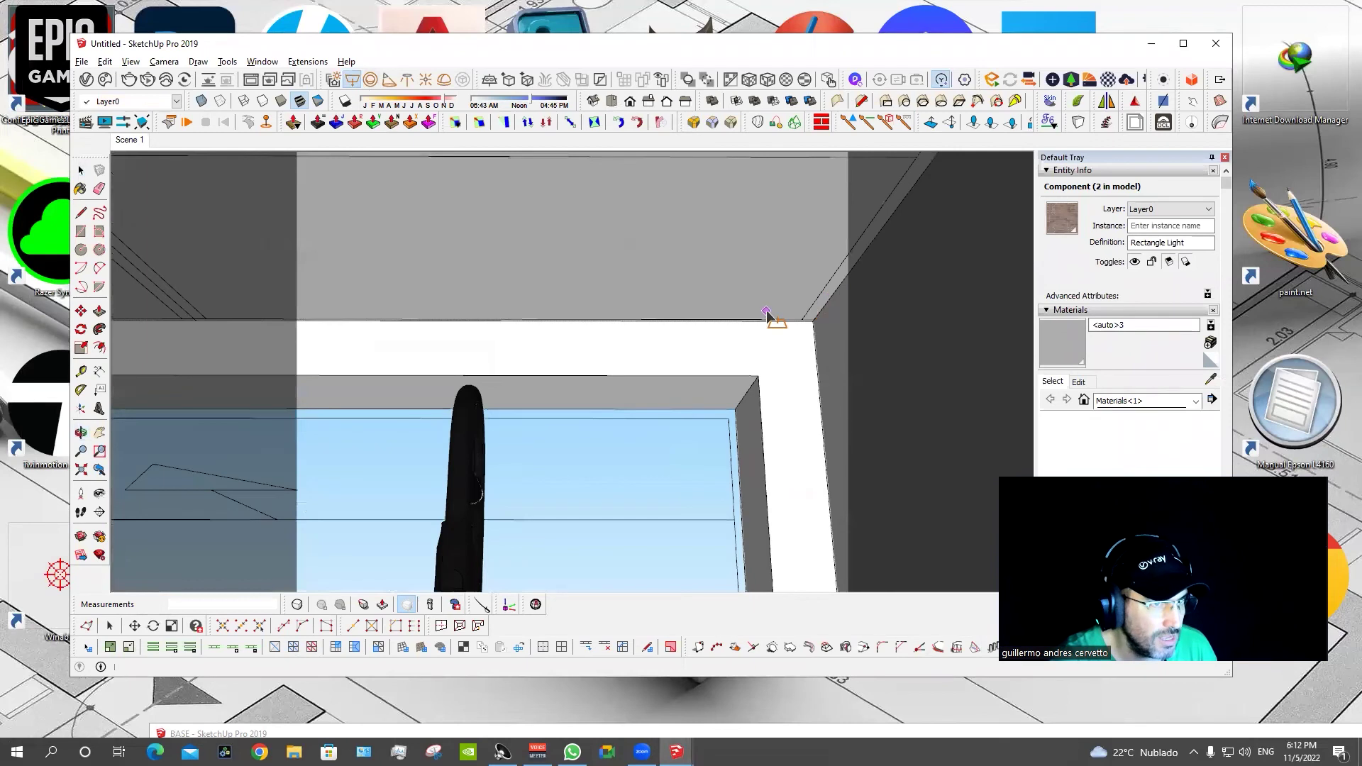
{"action": "scroll", "coordinate": [824, 315], "scroll_direction": "up", "scroll_amount": 2}
{"action": "scroll", "coordinate": [827, 319], "scroll_direction": "down", "scroll_amount": 3}
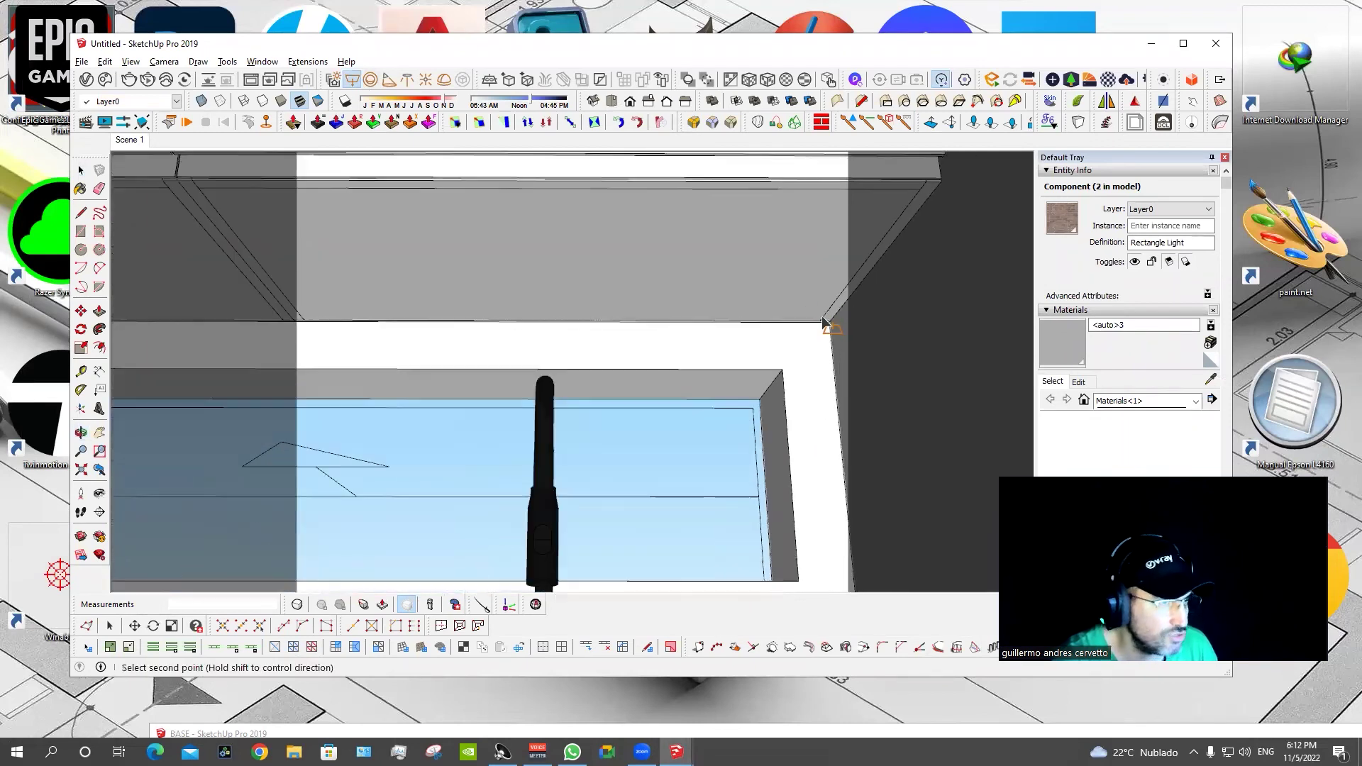
{"action": "mouse_move", "coordinate": [657, 249]}
{"action": "middle_mouse_down"}
{"action": "mouse_move", "coordinate": [961, 208]}
{"action": "mouse_move", "coordinate": [724, 295]}
{"action": "mouse_move", "coordinate": [447, 295]}
{"action": "mouse_move", "coordinate": [356, 259]}
{"action": "mouse_move", "coordinate": [359, 222]}
{"action": "mouse_move", "coordinate": [380, 270]}
{"action": "middle_mouse_up"}
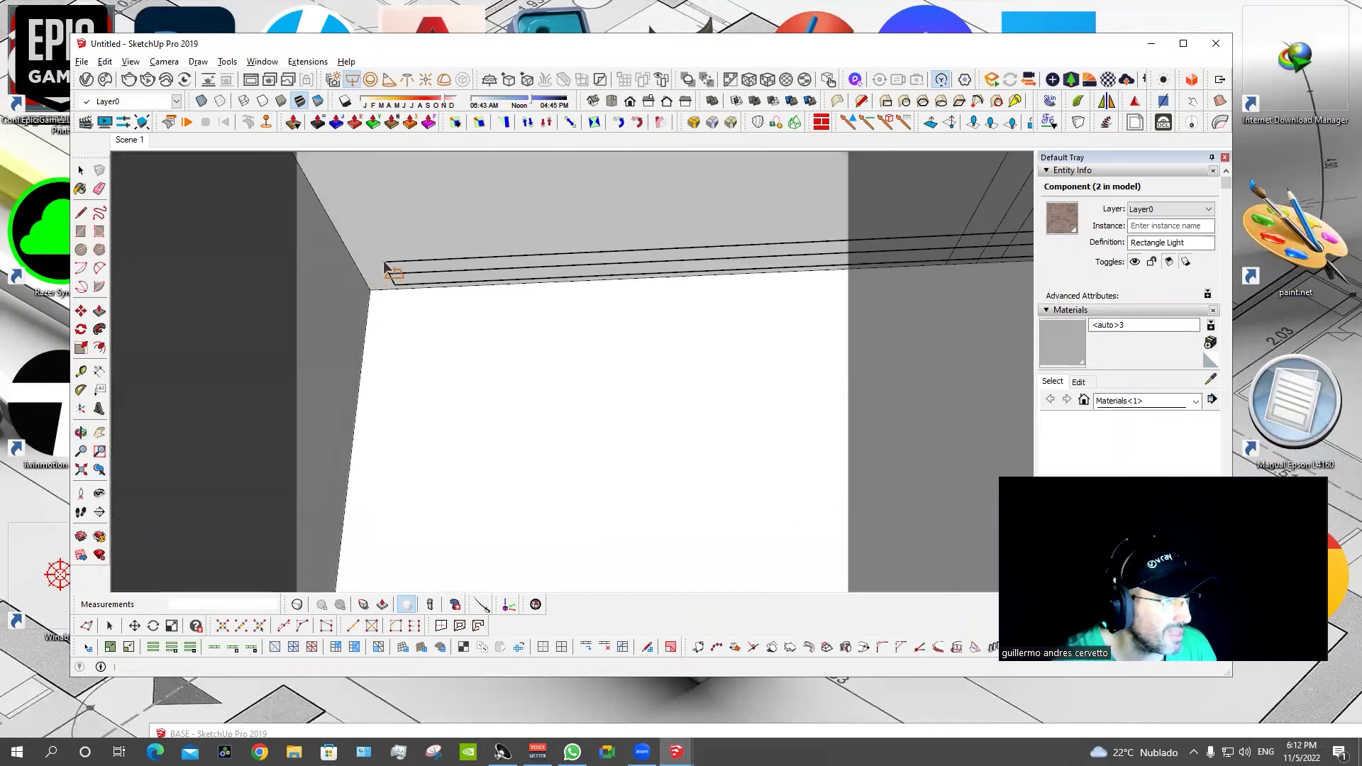
{"action": "mouse_move", "coordinate": [816, 274]}
{"action": "middle_mouse_down"}
{"action": "mouse_move", "coordinate": [153, 337]}
{"action": "mouse_move", "coordinate": [547, 326]}
{"action": "mouse_move", "coordinate": [763, 359]}
{"action": "mouse_move", "coordinate": [523, 395]}
{"action": "mouse_move", "coordinate": [692, 347]}
{"action": "middle_mouse_up"}
{"action": "key", "text": "s"}
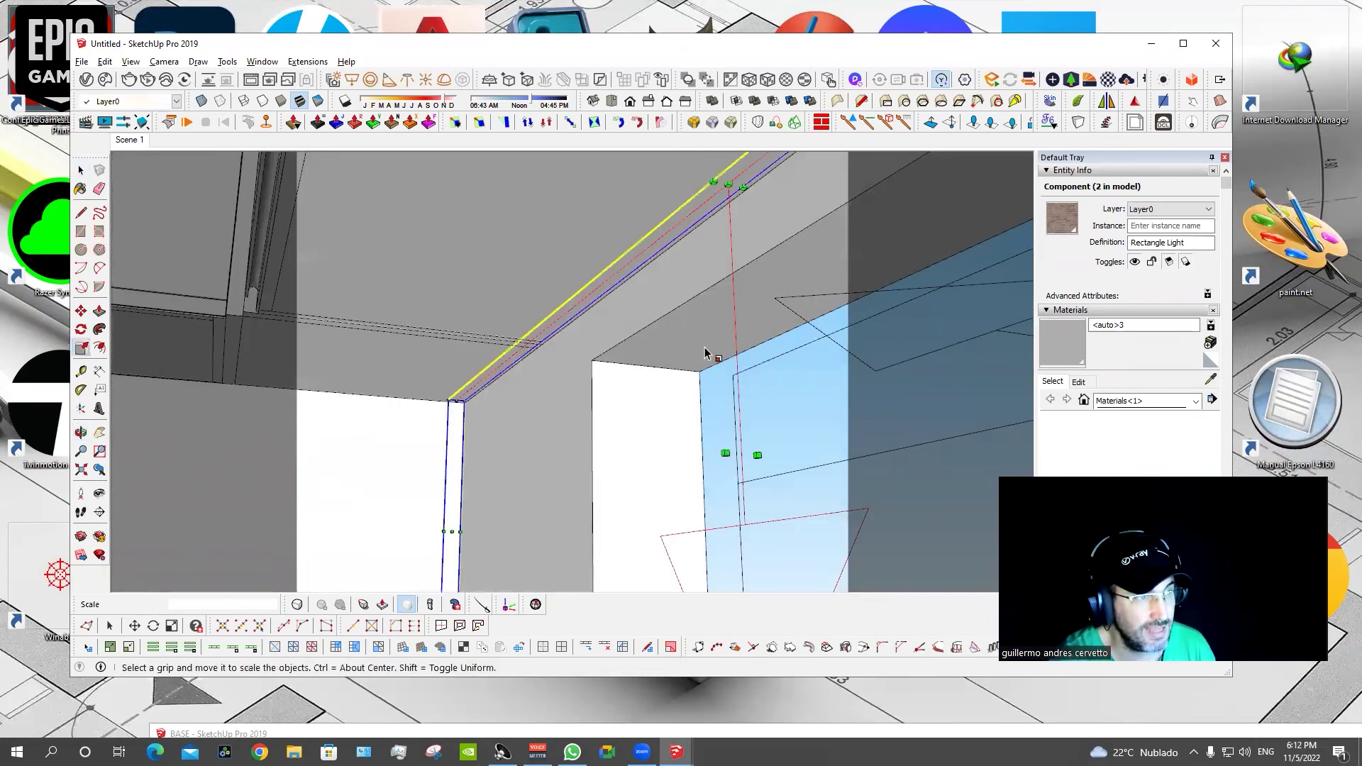
{"action": "left_click_drag", "start_coordinate": [731, 454], "coordinate": [731, 446]}
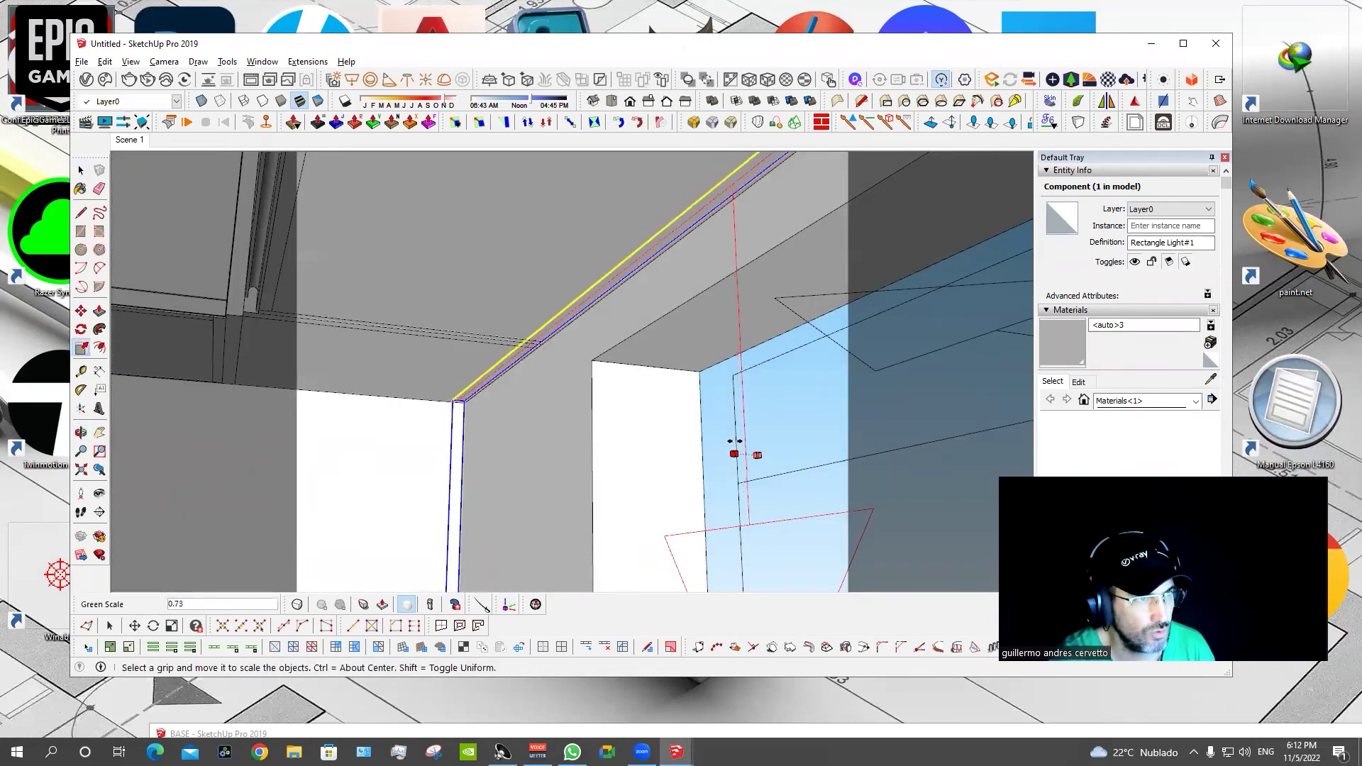
Rotate the light down onto the backsplash wall from the wall corner pivot.
{"action": "middle_click_drag", "start_coordinate": [738, 448], "coordinate": [712, 275]}
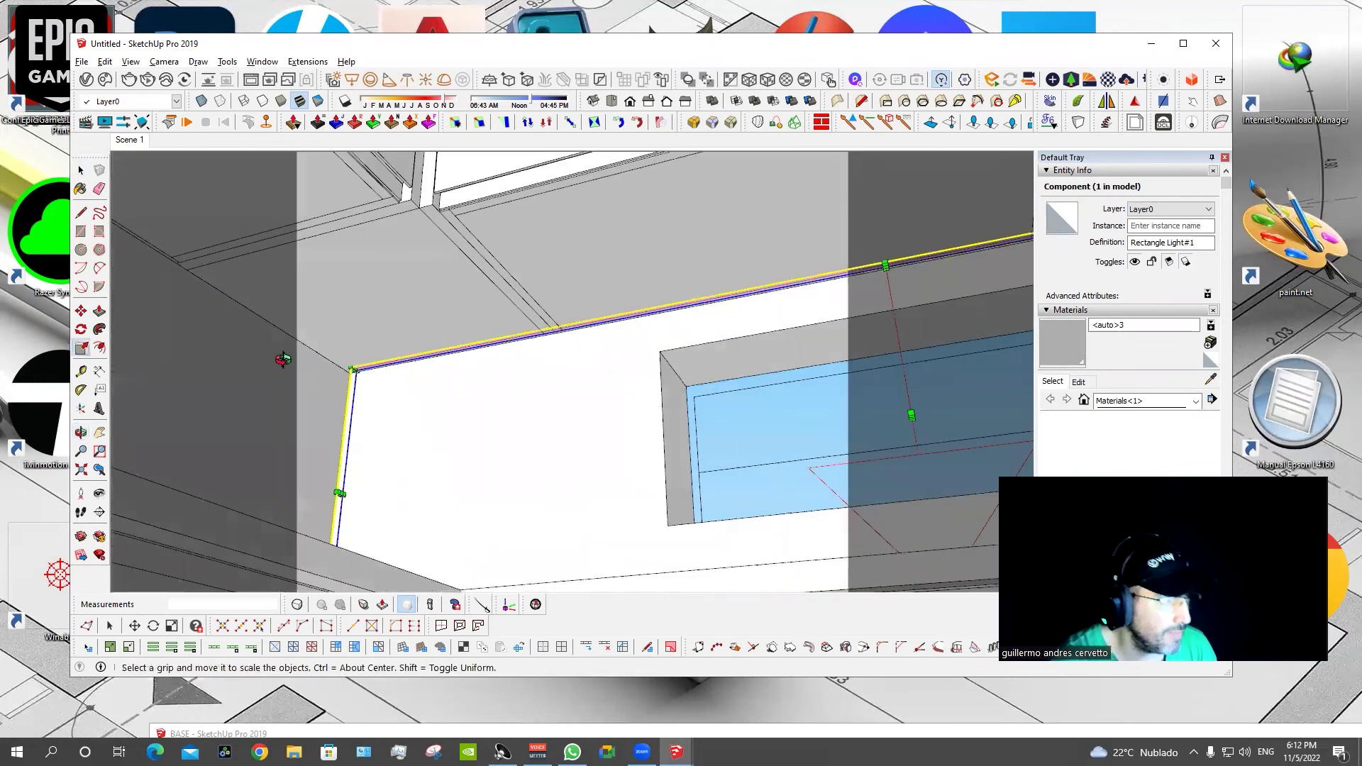
{"action": "scroll", "coordinate": [305, 358], "scroll_direction": "up", "scroll_amount": 5}
{"action": "key", "text": "q"}
{"action": "left_click", "coordinate": [353, 370]}
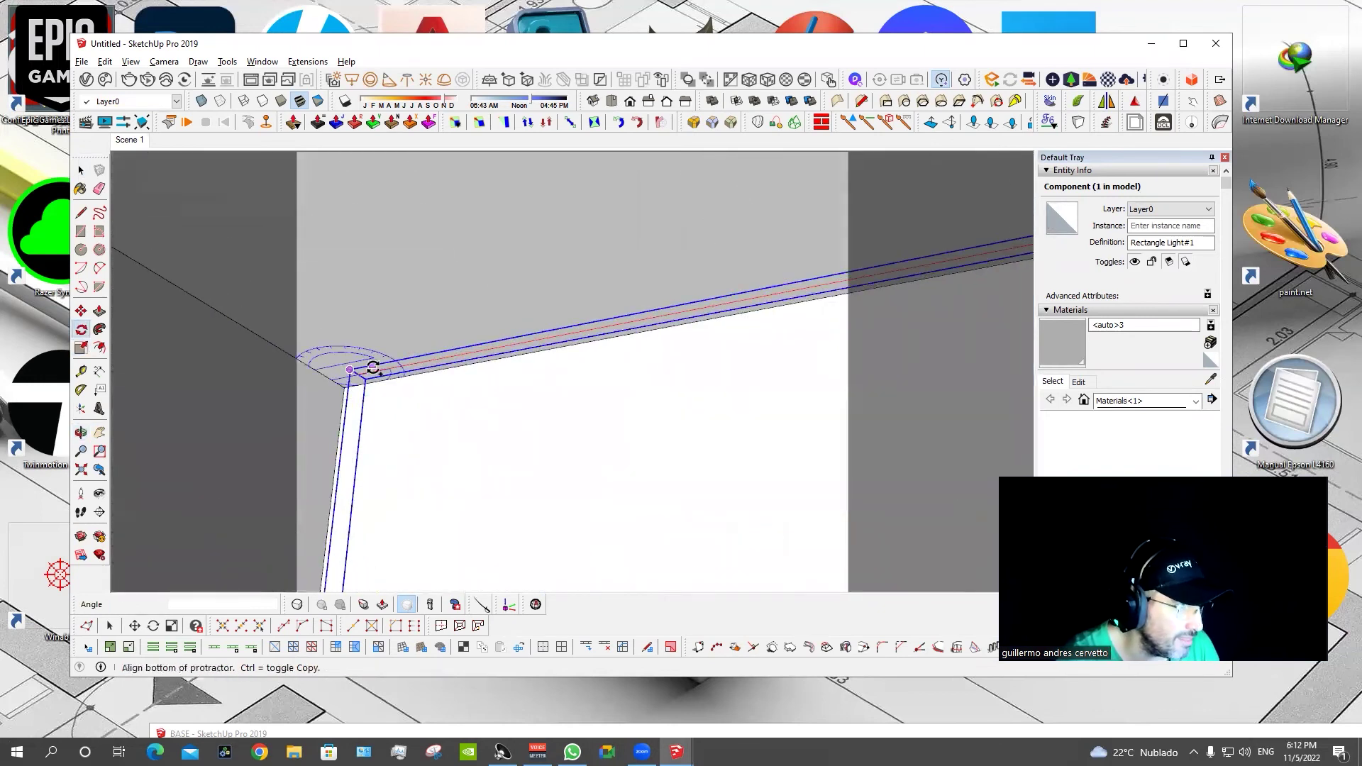
{"action": "left_click", "coordinate": [358, 375]}
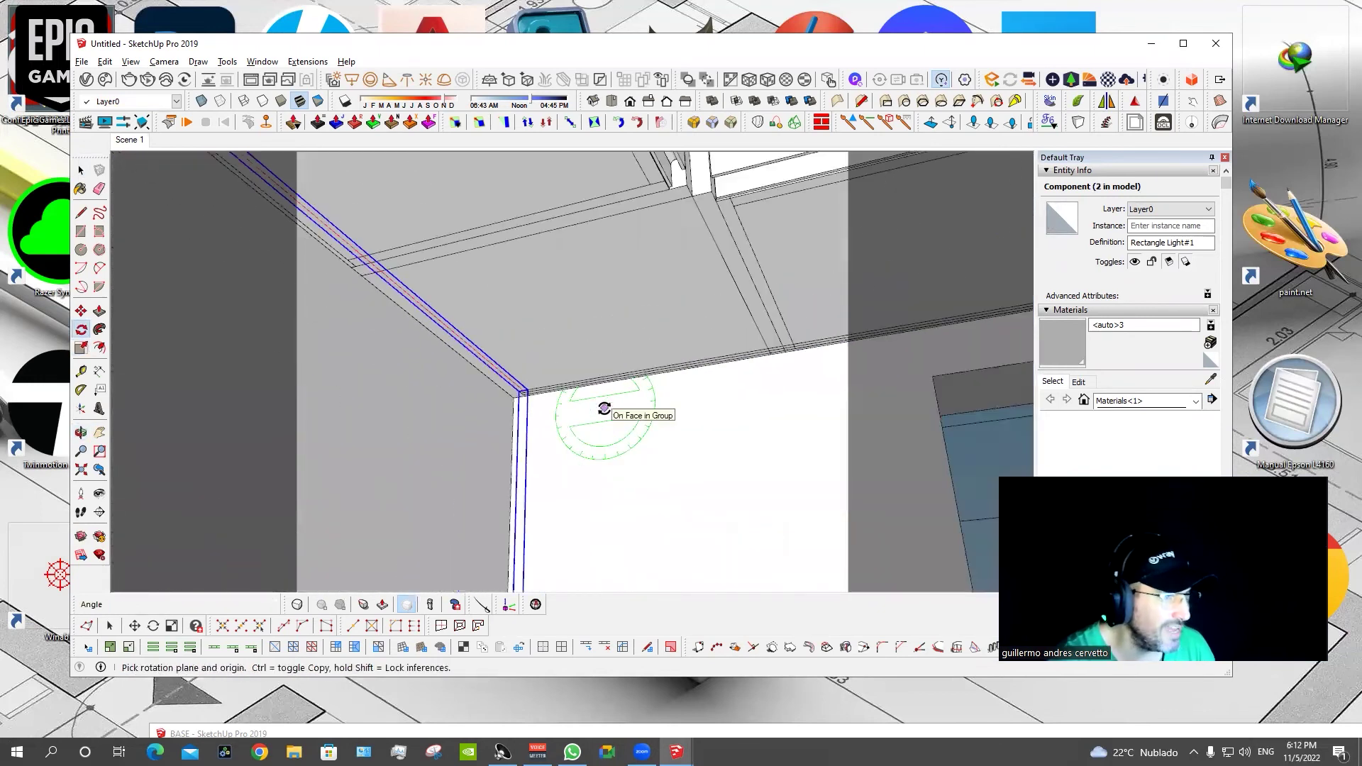
Stretch the light leftward along the backsplash beneath the upper cabinets.
{"action": "middle_click_drag", "start_coordinate": [653, 399], "coordinate": [616, 462]}
{"action": "scroll", "coordinate": [433, 383], "scroll_direction": "down", "scroll_amount": 10}
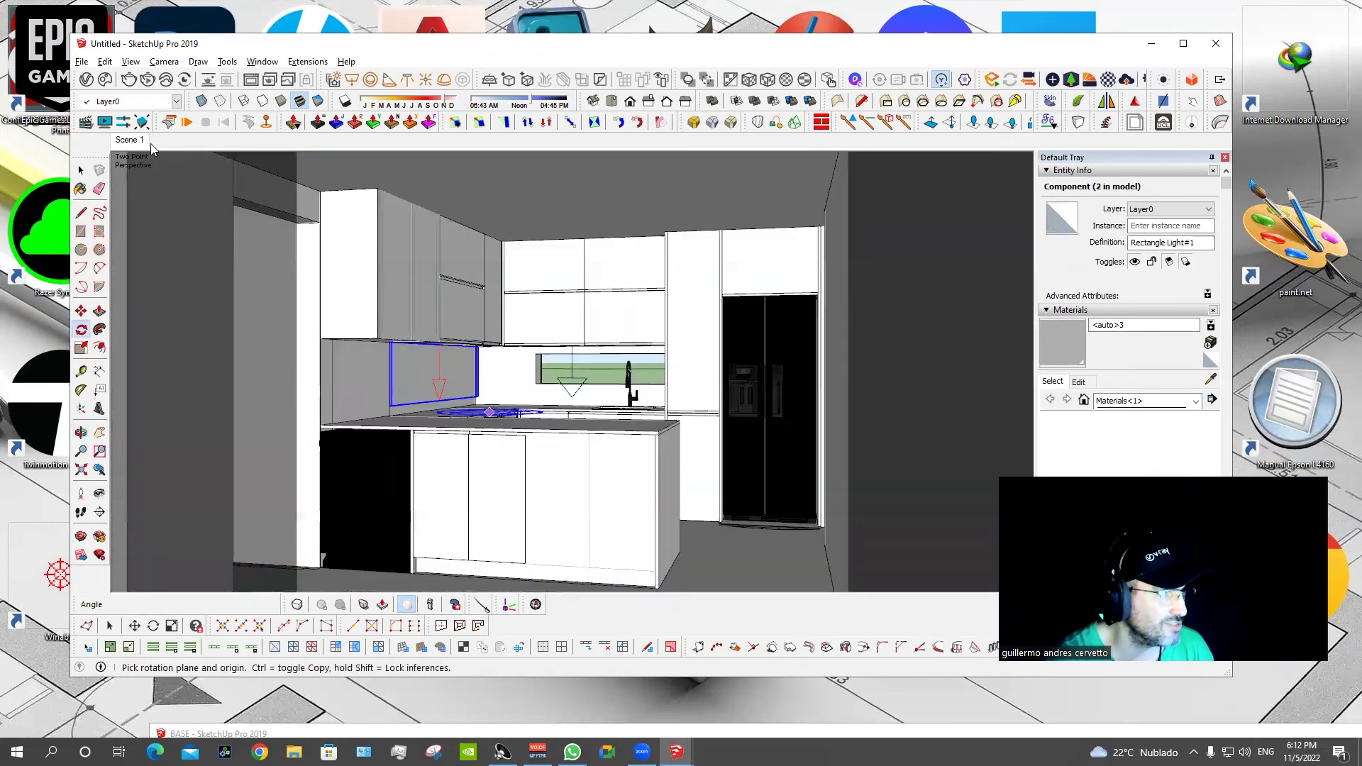
{"action": "scroll", "coordinate": [443, 397], "scroll_direction": "up", "scroll_amount": 5}
{"action": "left_click_drag", "start_coordinate": [444, 397], "coordinate": [426, 405]}
{"action": "key", "text": "s"}
{"action": "left_click", "coordinate": [452, 340]}
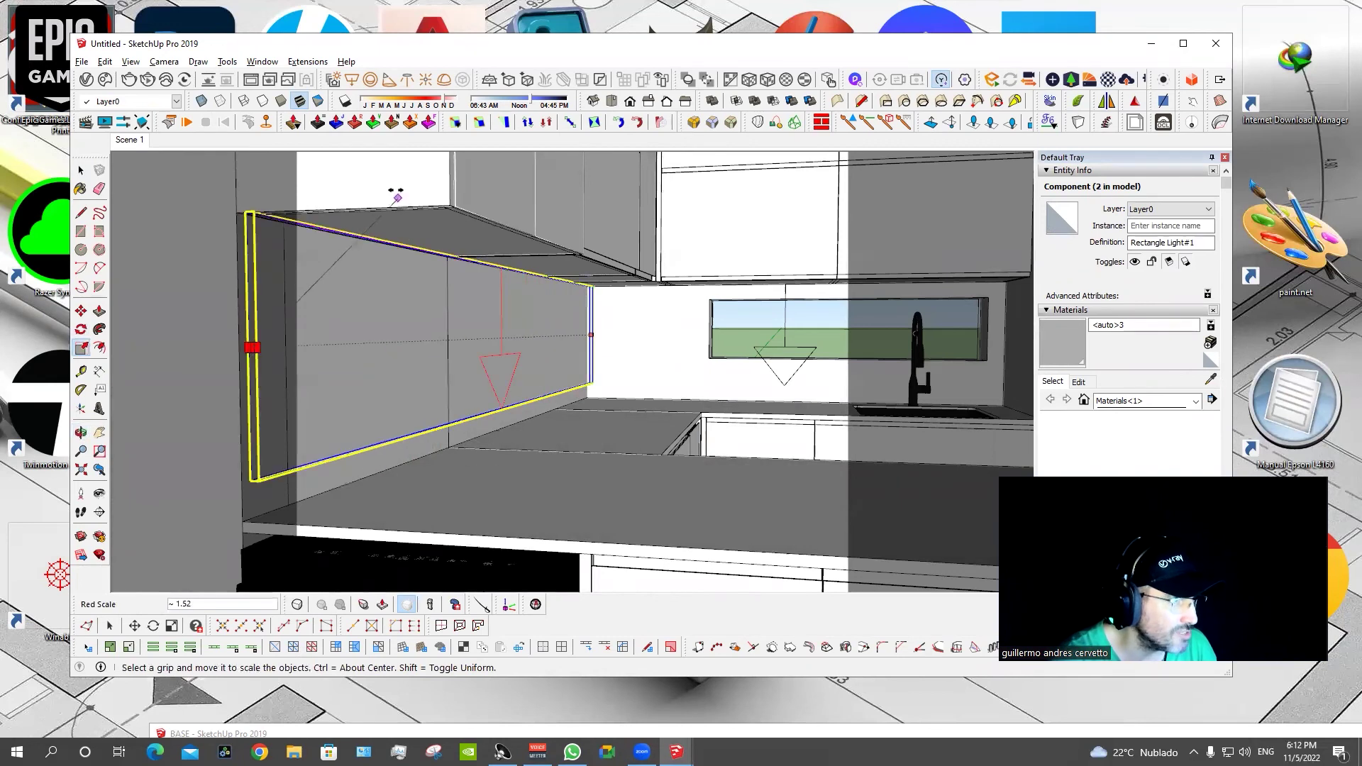
{"action": "scroll", "coordinate": [227, 355], "scroll_direction": "up", "scroll_amount": 3}
{"action": "scroll", "coordinate": [199, 366], "scroll_direction": "up", "scroll_amount": 2}
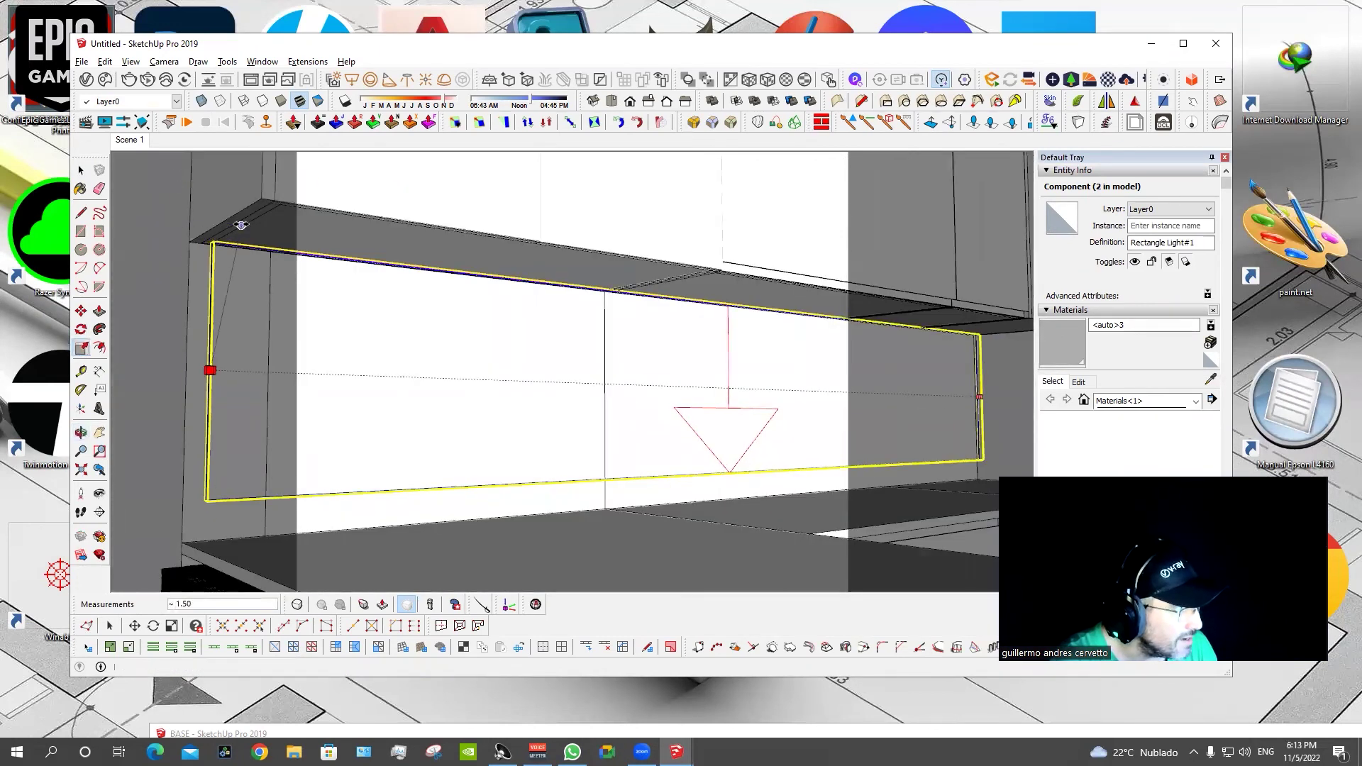
Finish stretching Rectangle Light#1 to the backsplash edge and return to the Scene 1 view.
{"action": "left_click", "coordinate": [201, 369]}
{"action": "scroll", "coordinate": [522, 386], "scroll_direction": "up", "scroll_amount": 5}
{"action": "key", "text": "space"}
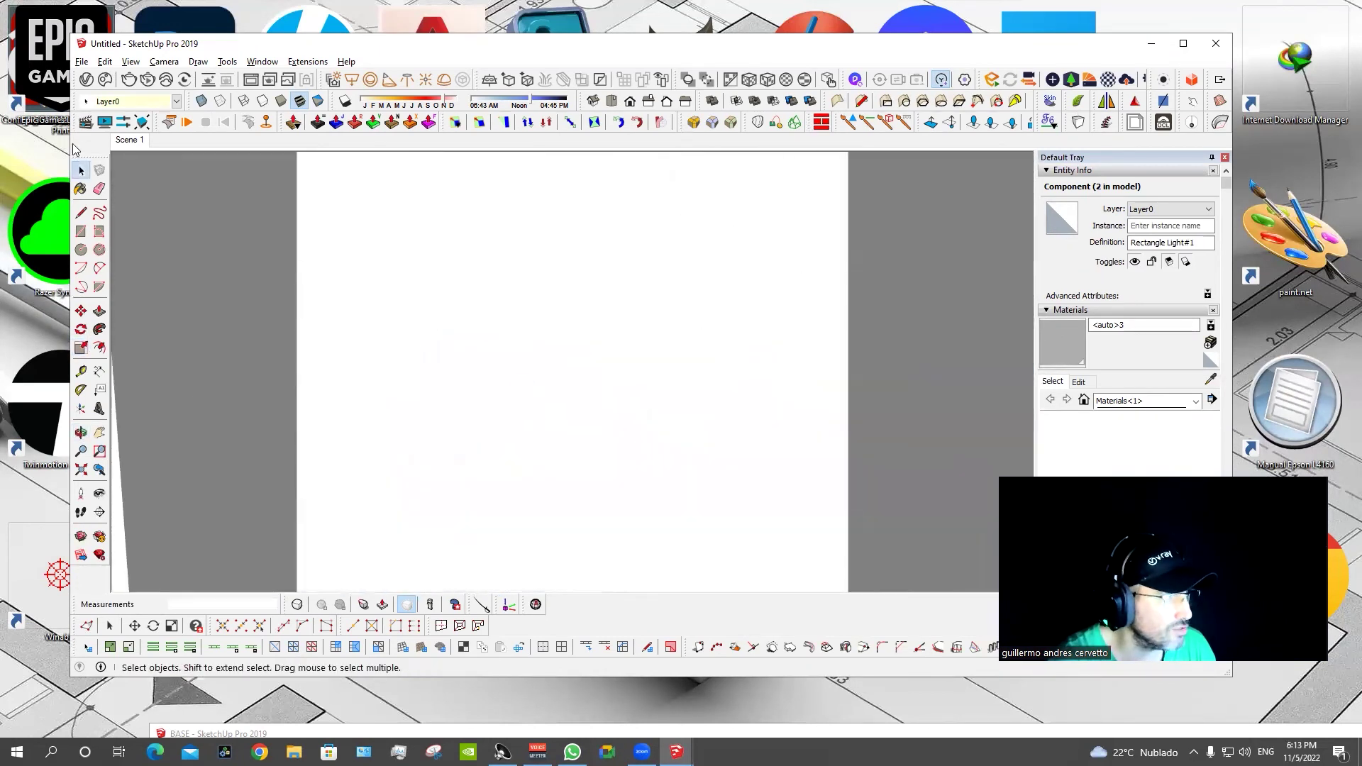
{"action": "left_click", "coordinate": [129, 141]}
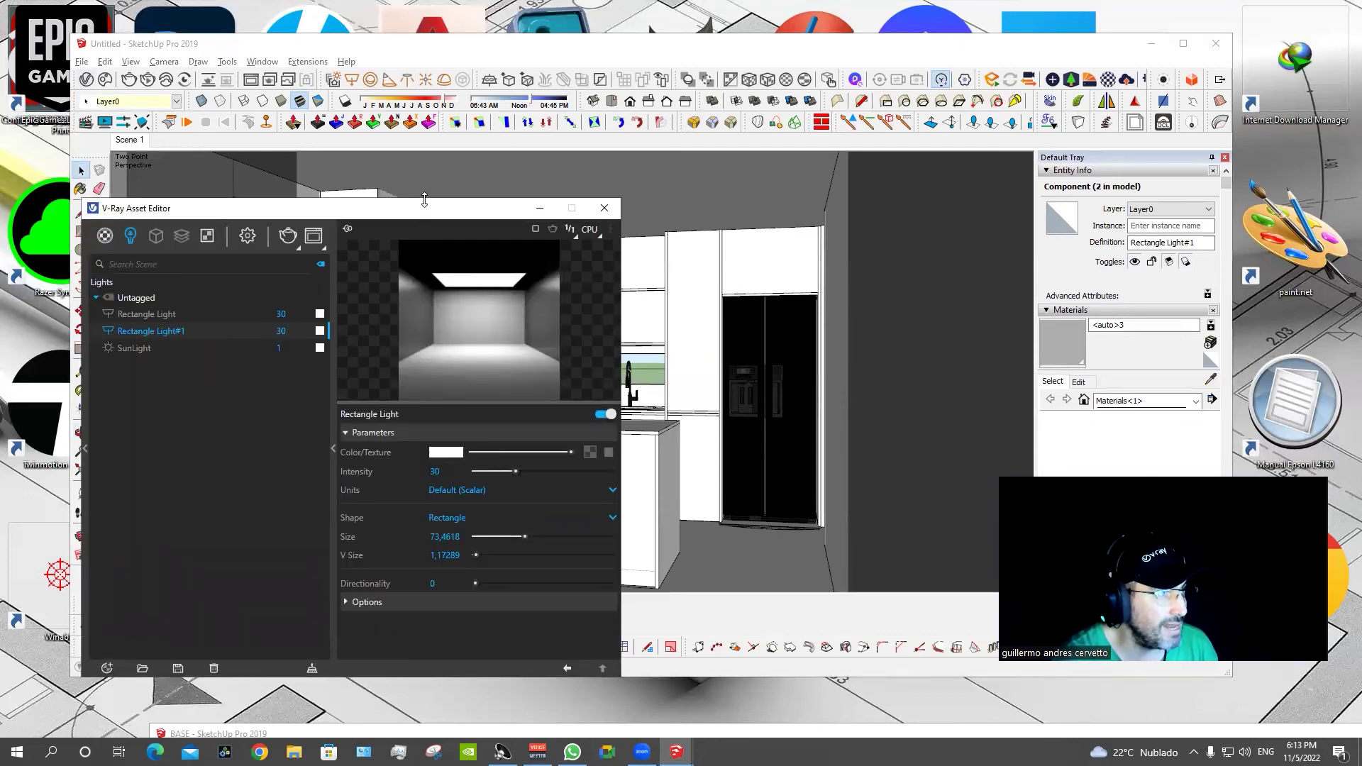
Give Rectangle Light#1 intensity 20 and a warm temperature below 5315 K, then render.
{"action": "left_click_drag", "start_coordinate": [424, 200], "coordinate": [427, 100]}
{"action": "type", "text": "20"}
{"action": "key", "text": "Return"}
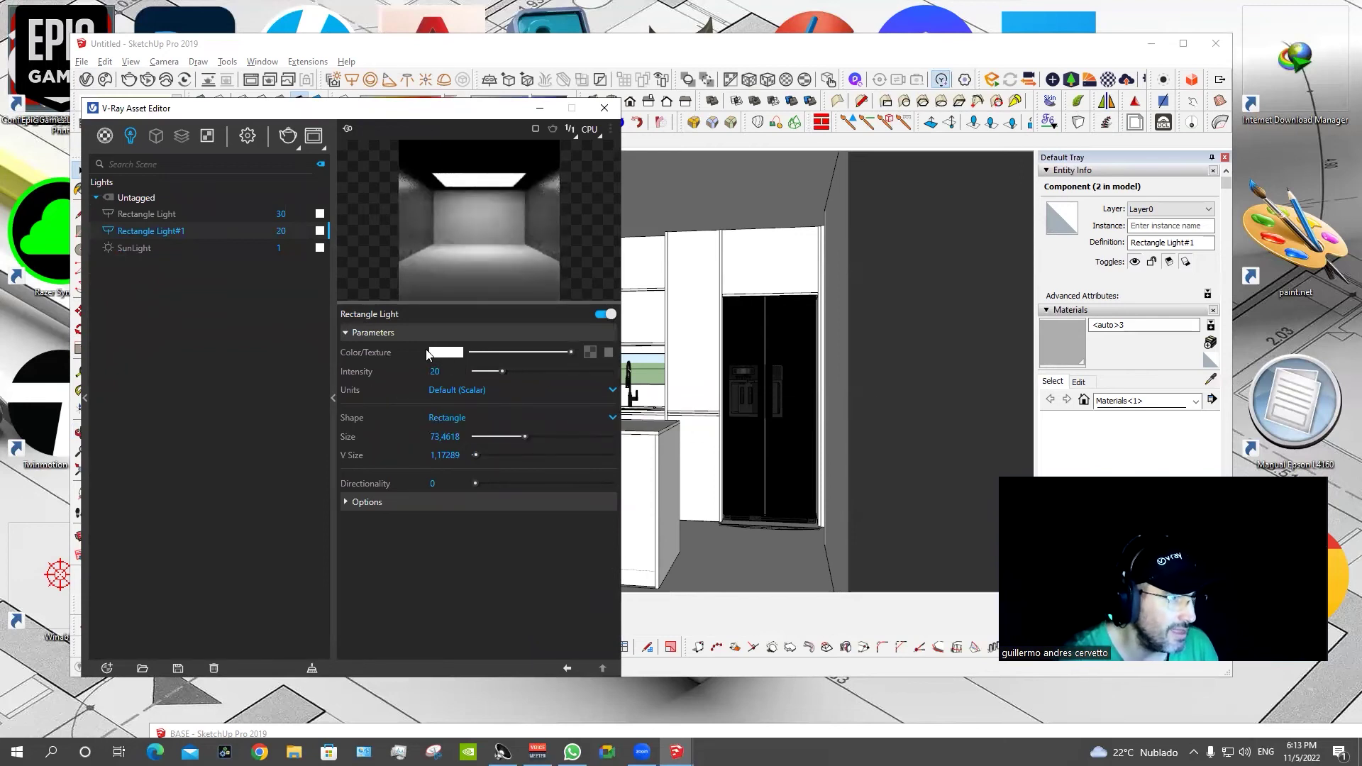
{"action": "left_click", "coordinate": [438, 353]}
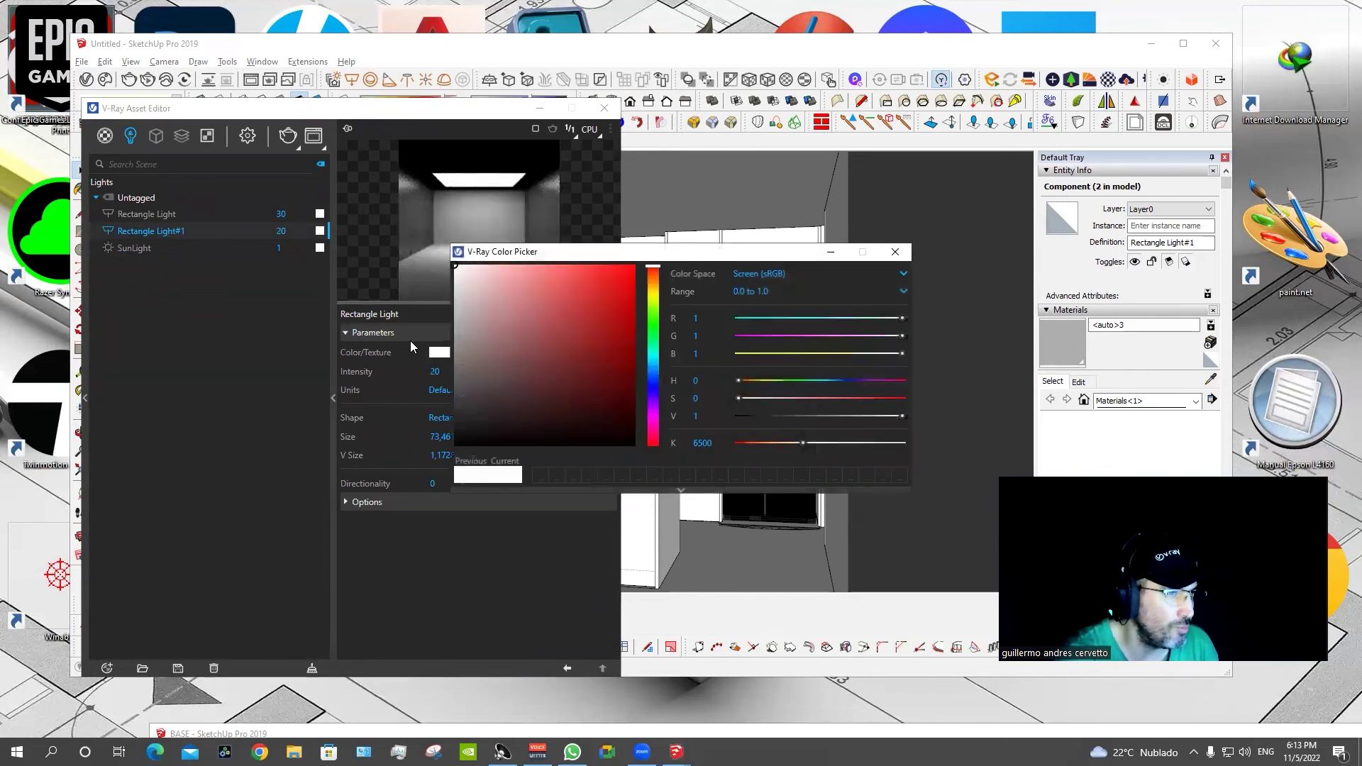
{"action": "left_click", "coordinate": [789, 442]}
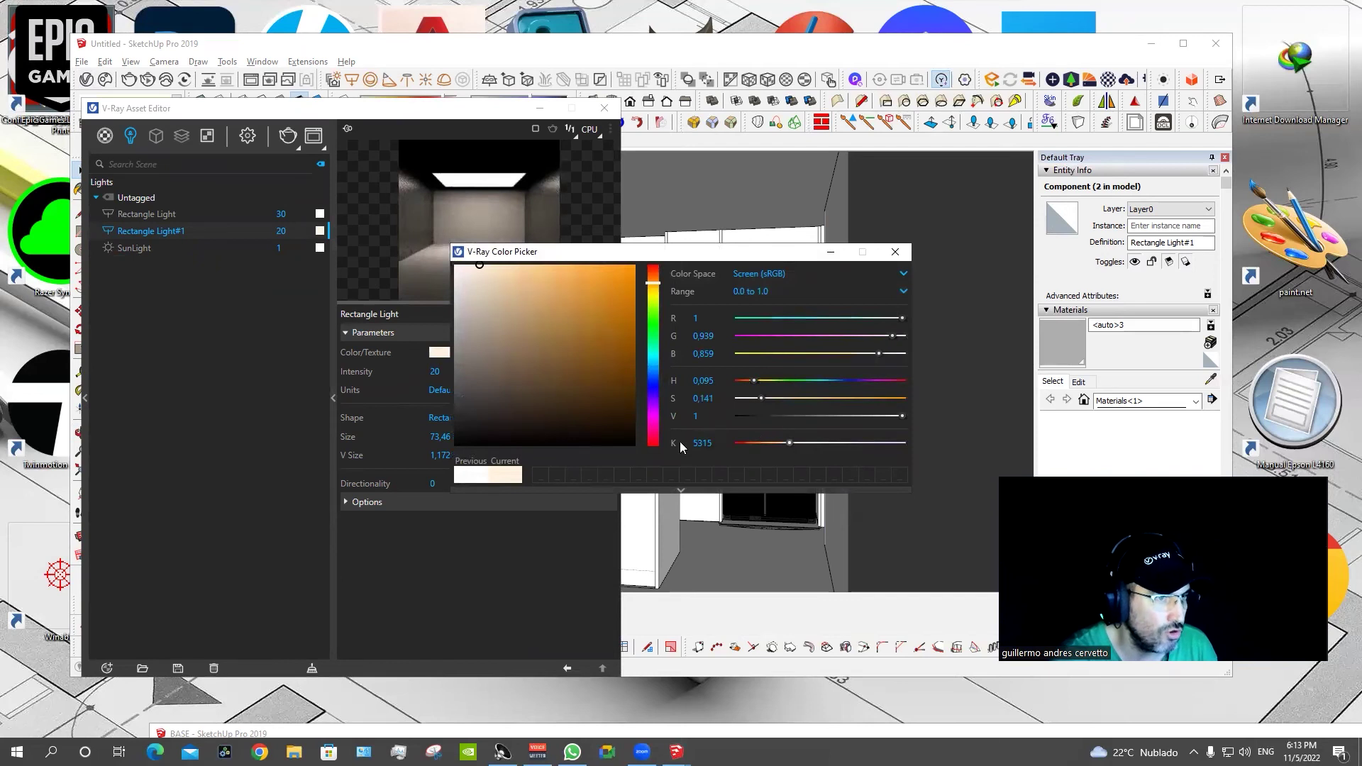
{"action": "left_click", "coordinate": [783, 442]}
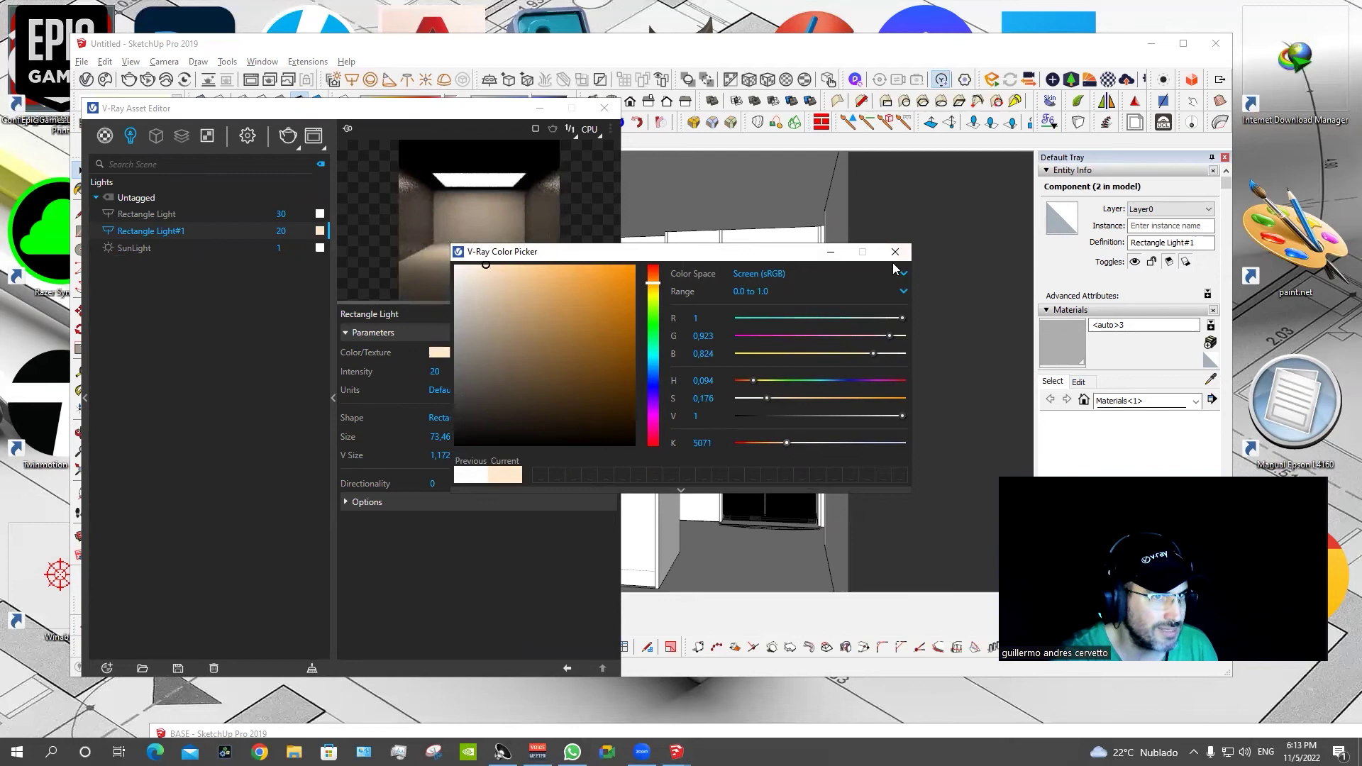
{"action": "left_click", "coordinate": [895, 252]}
{"action": "left_click", "coordinate": [288, 135]}
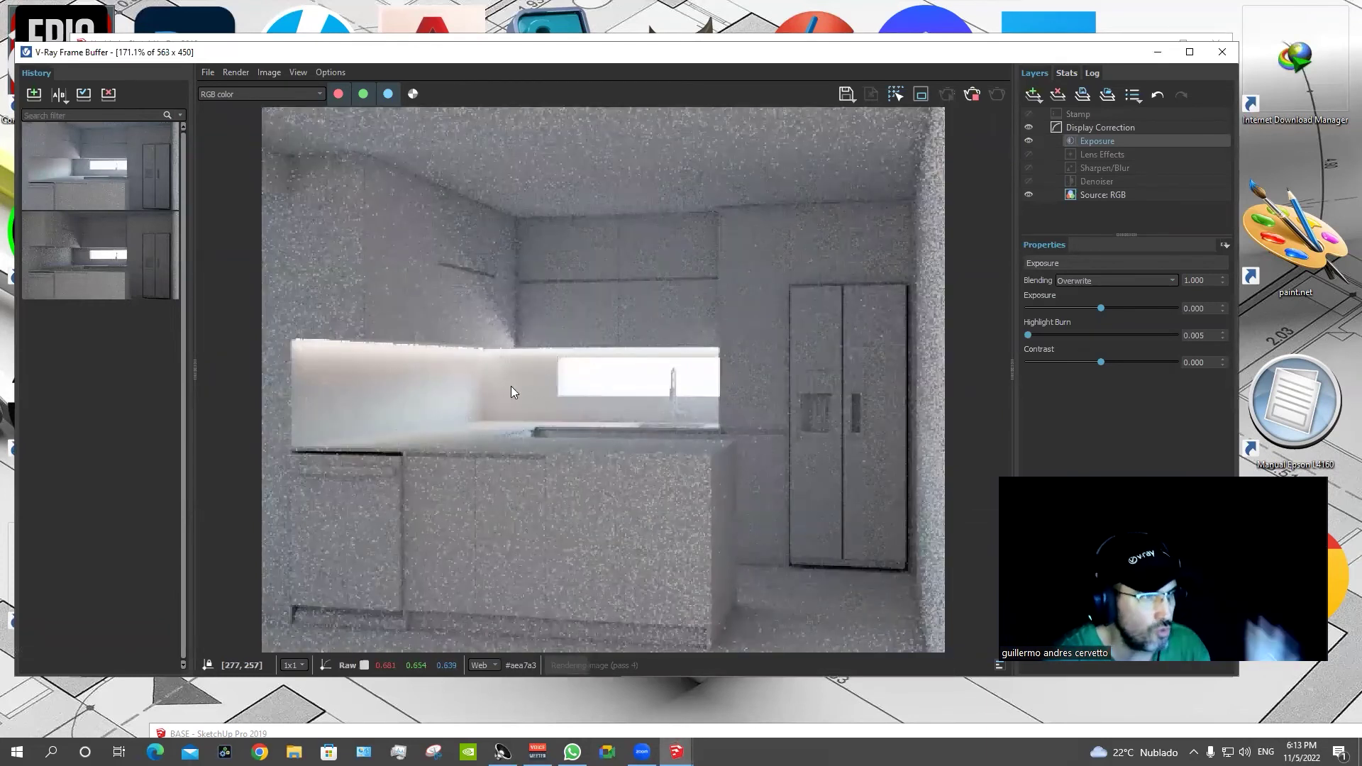
Stop the running render and set Rectangle Light#1 intensity to 10.
{"action": "left_click", "coordinate": [973, 95]}
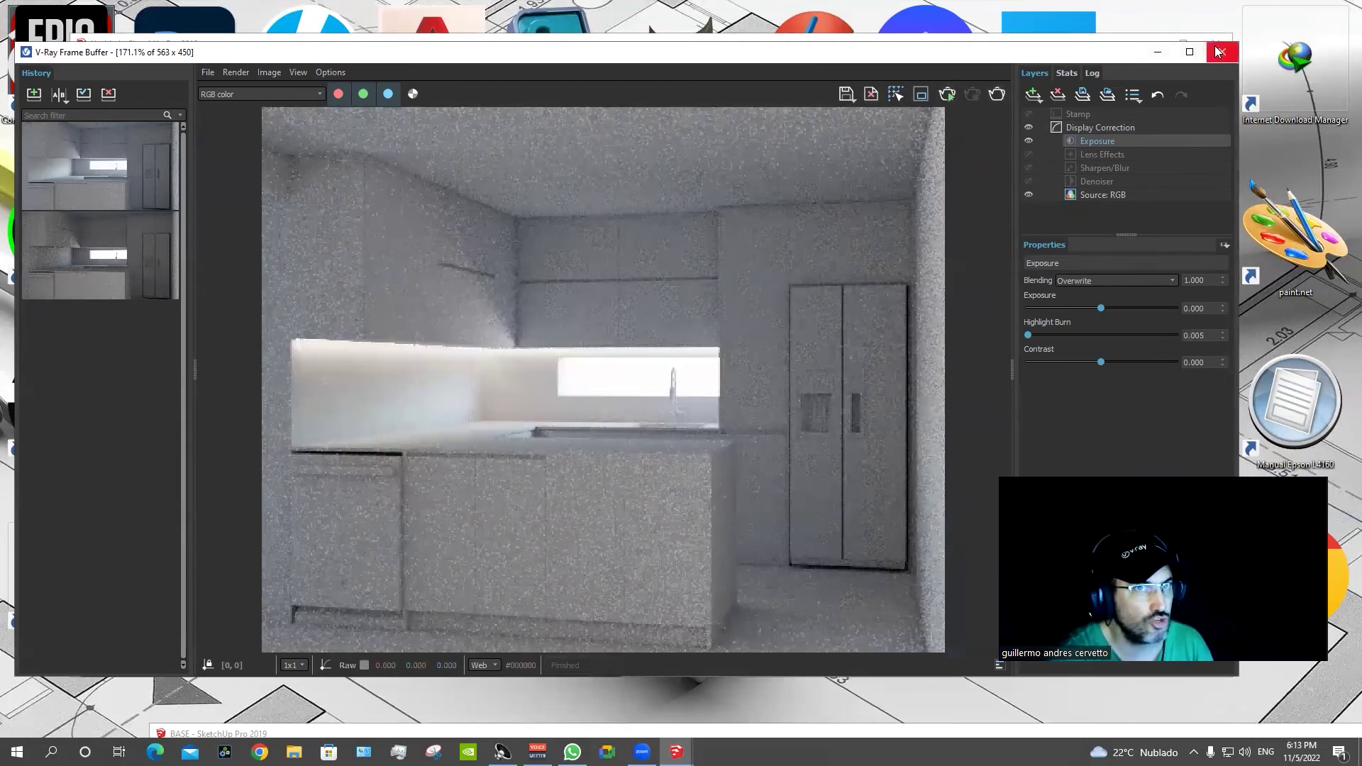
{"action": "left_click", "coordinate": [1157, 52]}
{"action": "left_click", "coordinate": [329, 390]}
{"action": "type", "text": "10"}
{"action": "key", "text": "Return"}
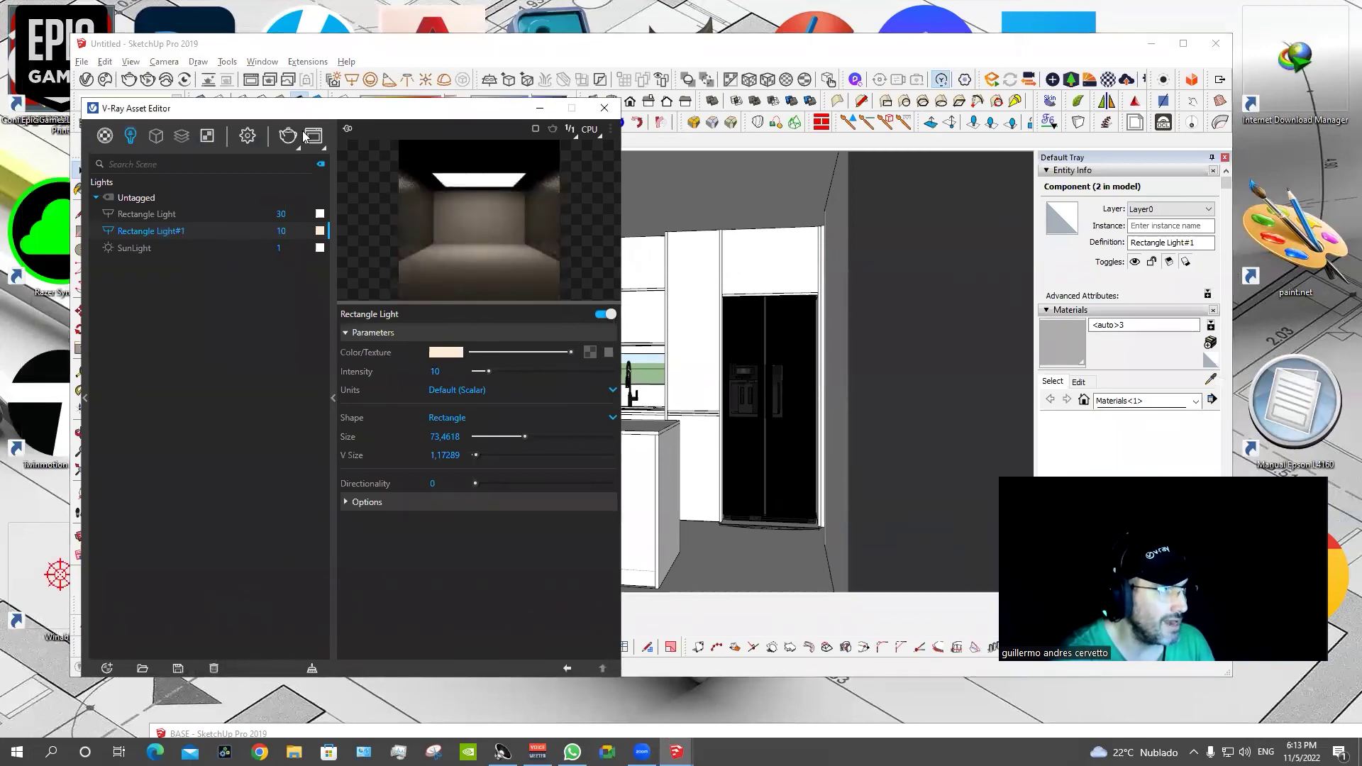
Re-render the kitchen with the dimmed backsplash light and reposition the windows.
{"action": "left_click", "coordinate": [287, 135]}
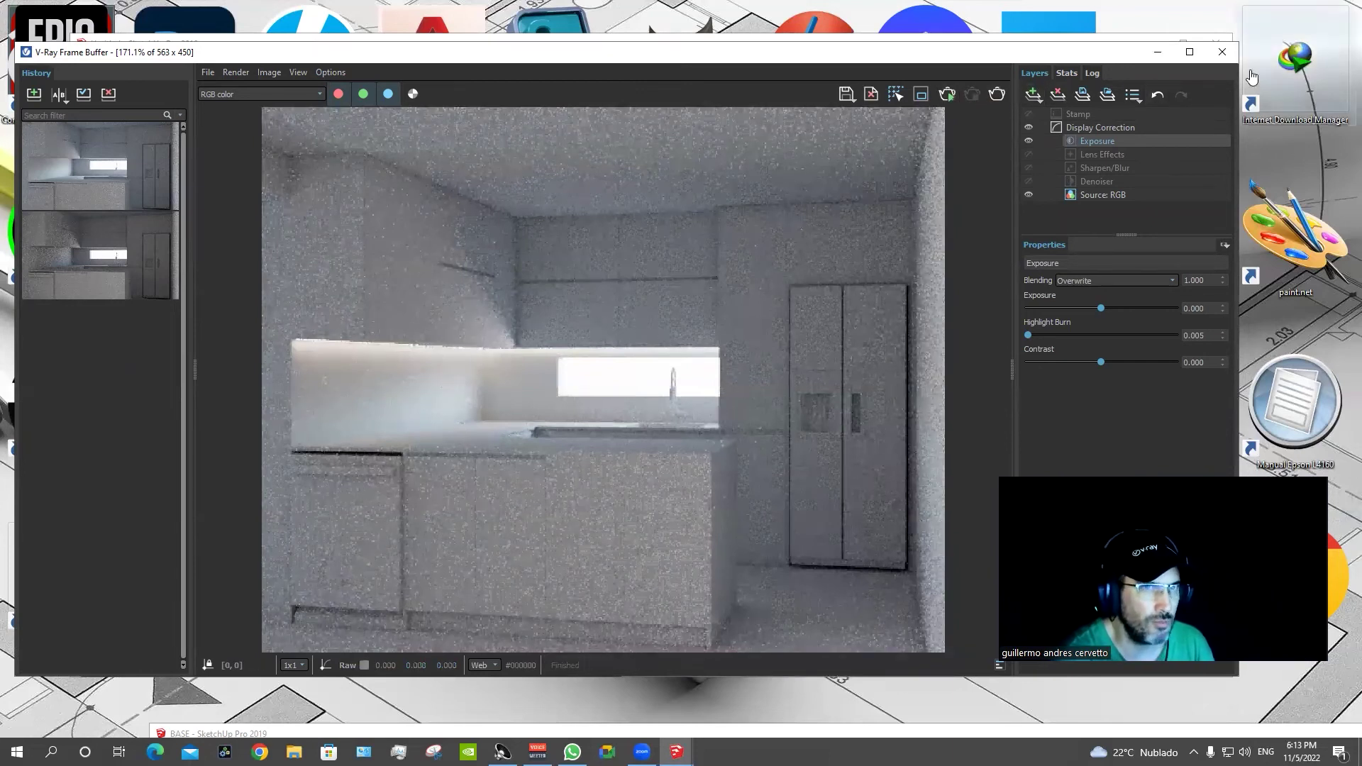
{"action": "left_click", "coordinate": [1222, 52]}
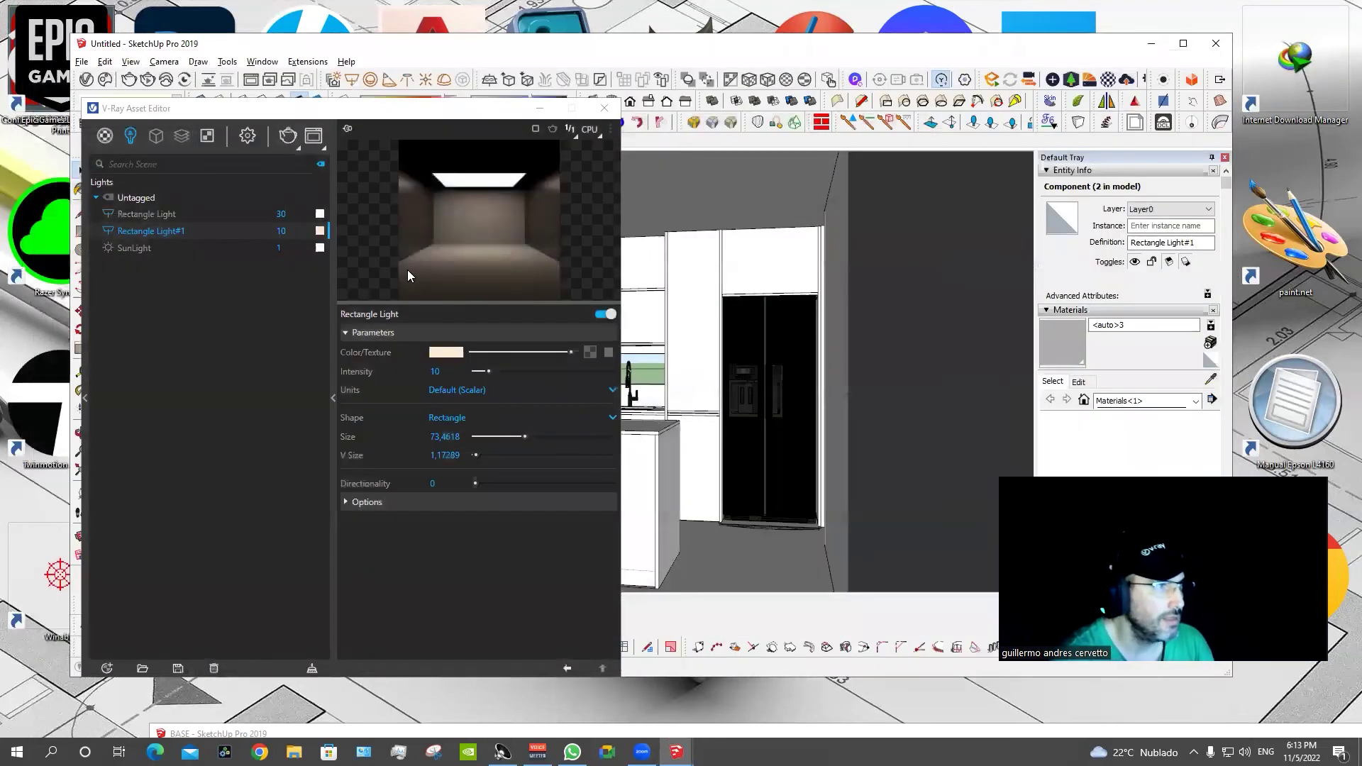
{"action": "left_click", "coordinate": [282, 136]}
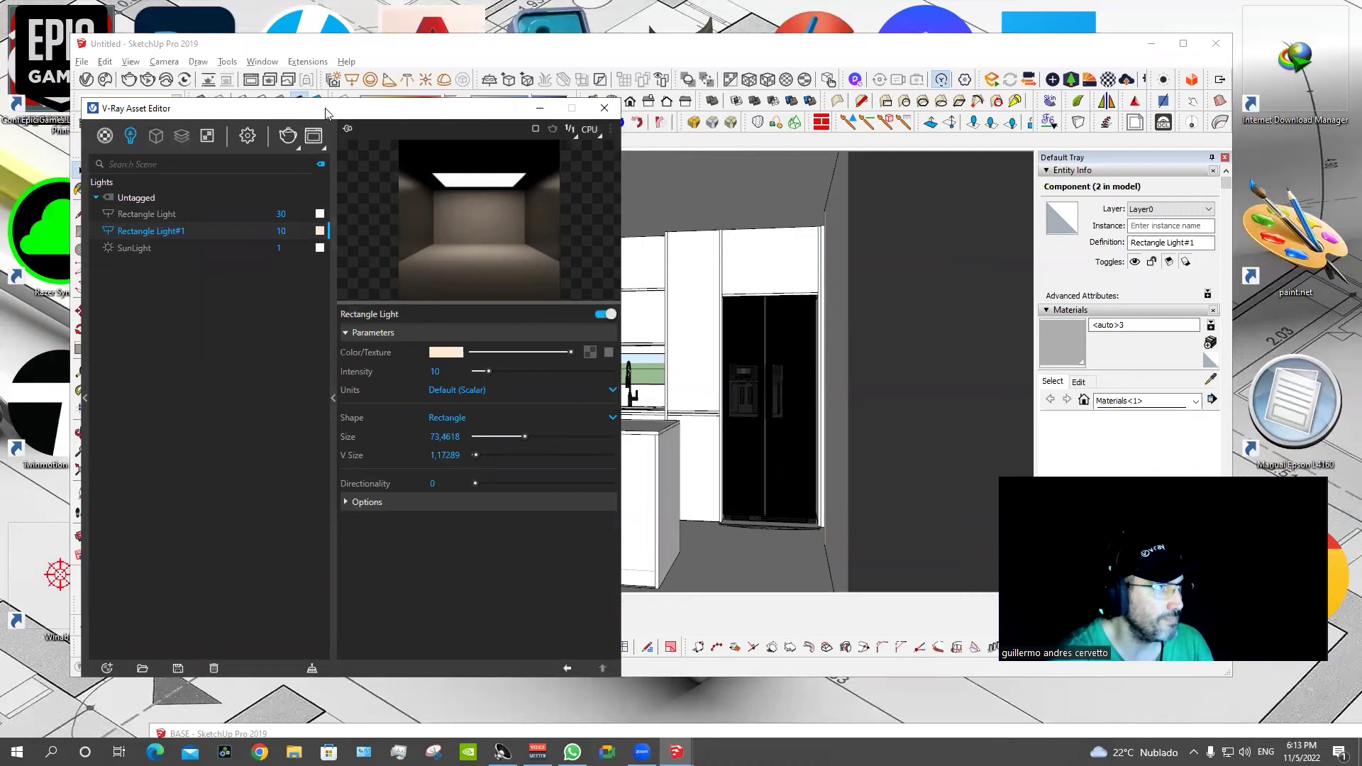
{"action": "left_click_drag", "start_coordinate": [325, 114], "coordinate": [349, 109]}
{"action": "left_click", "coordinate": [315, 134]}
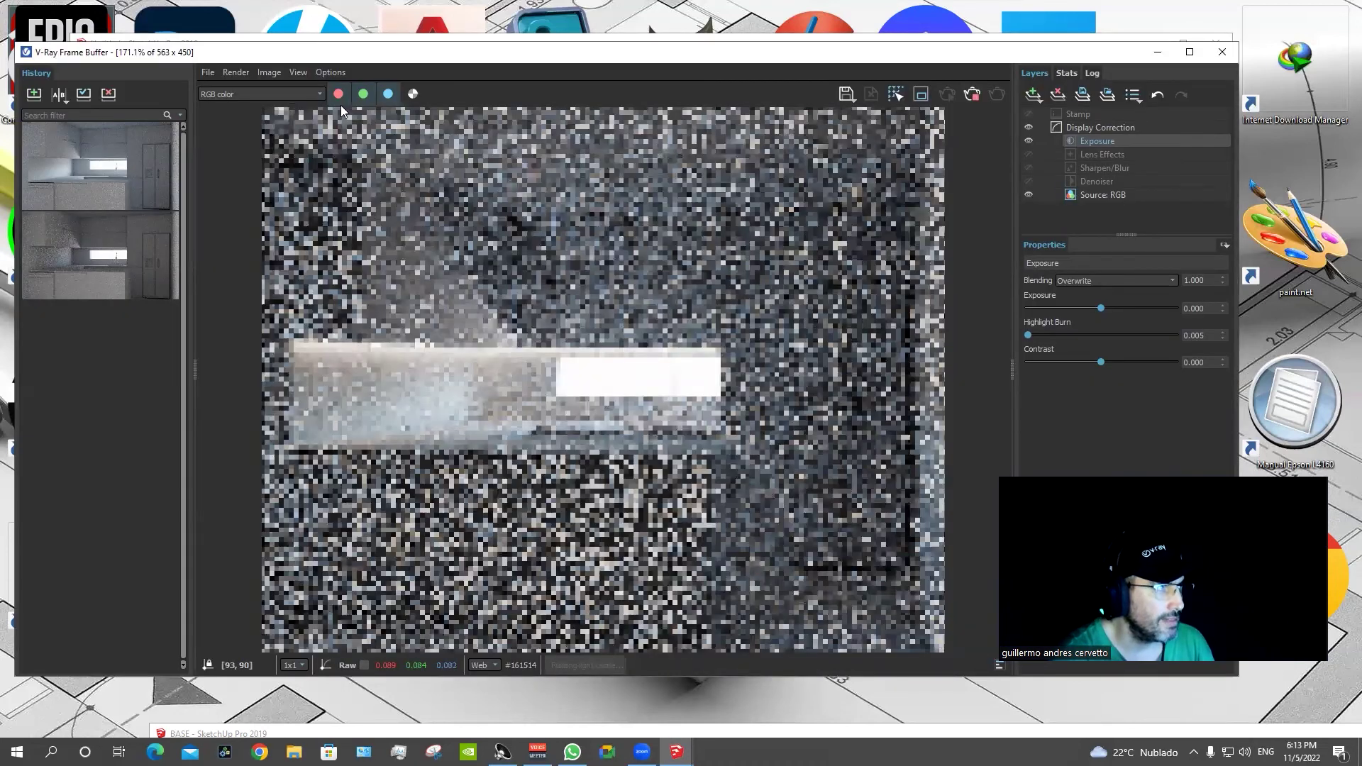
{"action": "left_click_drag", "start_coordinate": [357, 57], "coordinate": [486, 51]}
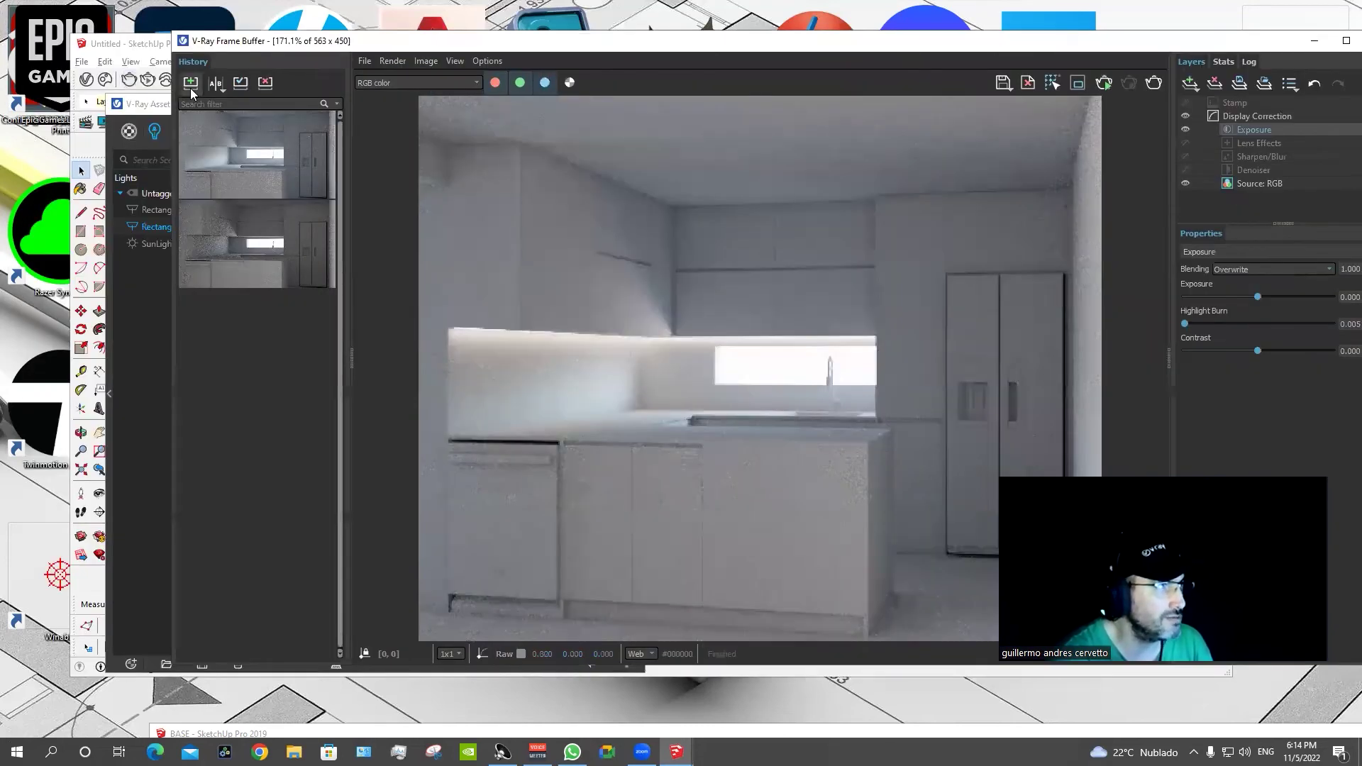
Save the render to history and set up A/B compare: newest as B, previous as A.
{"action": "left_click", "coordinate": [190, 84]}
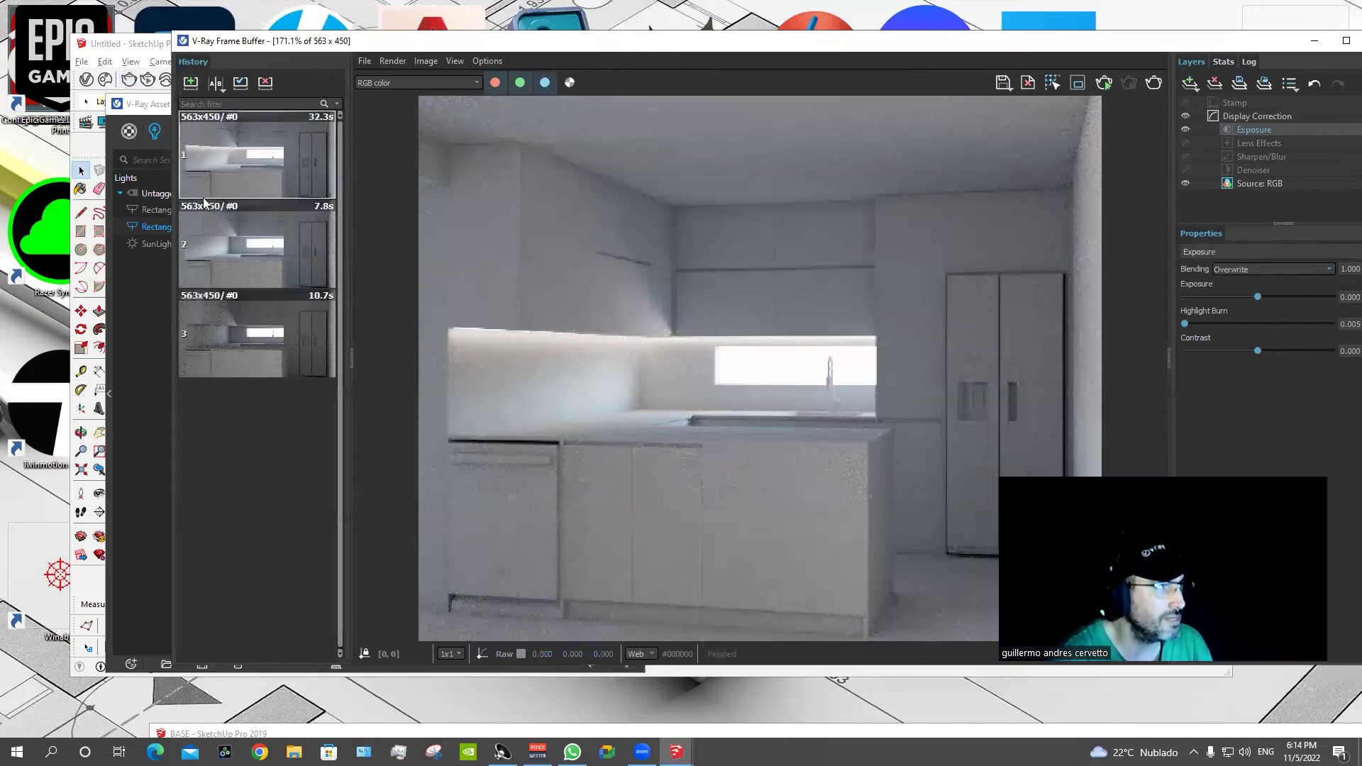
{"action": "left_click", "coordinate": [216, 83]}
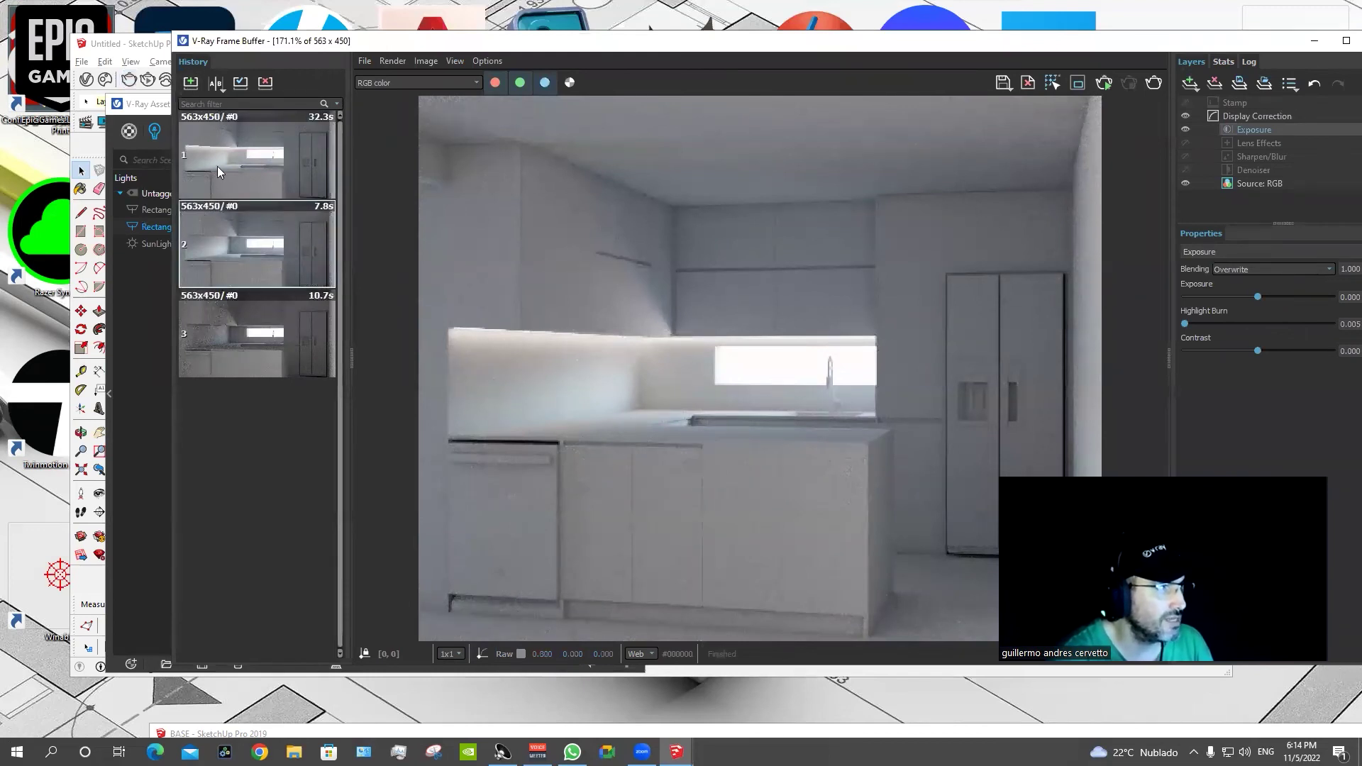
{"action": "left_click", "coordinate": [296, 184]}
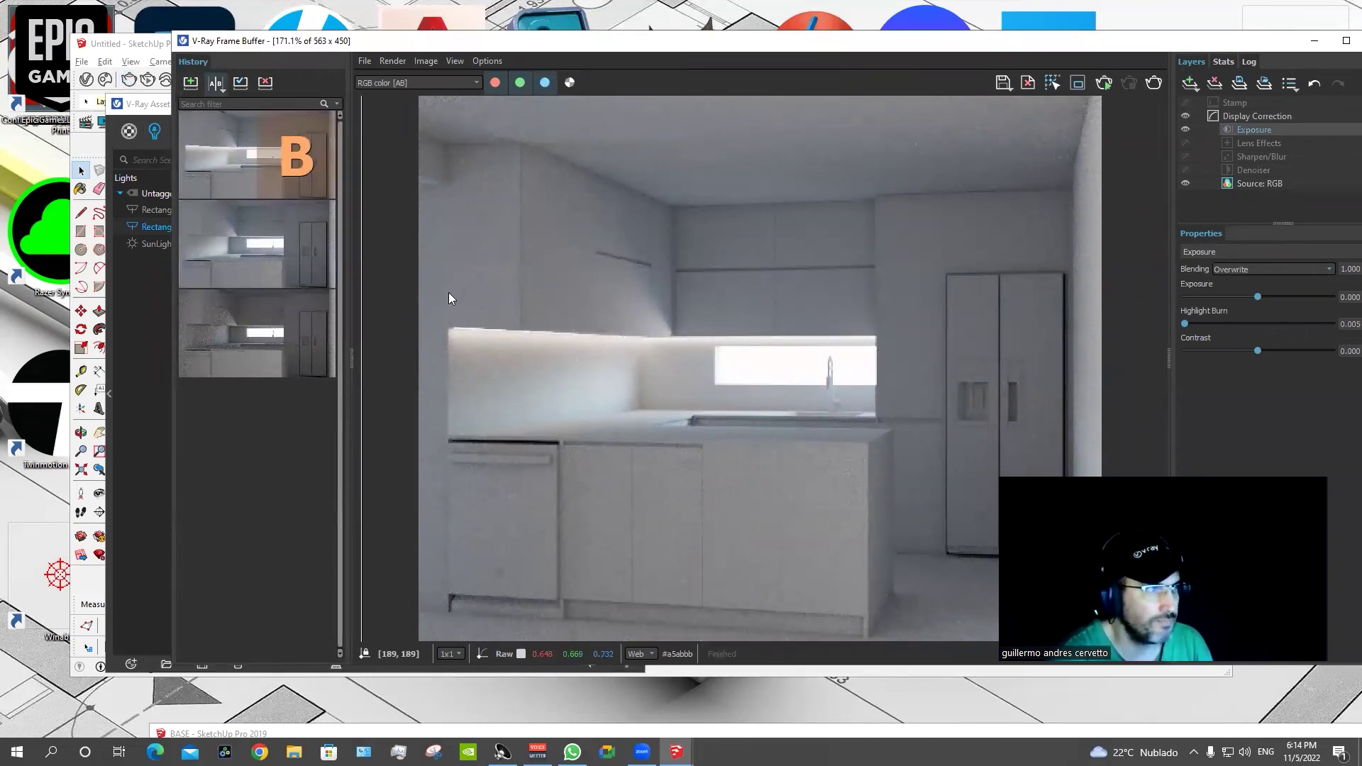
{"action": "left_click_drag", "start_coordinate": [362, 288], "coordinate": [1096, 277]}
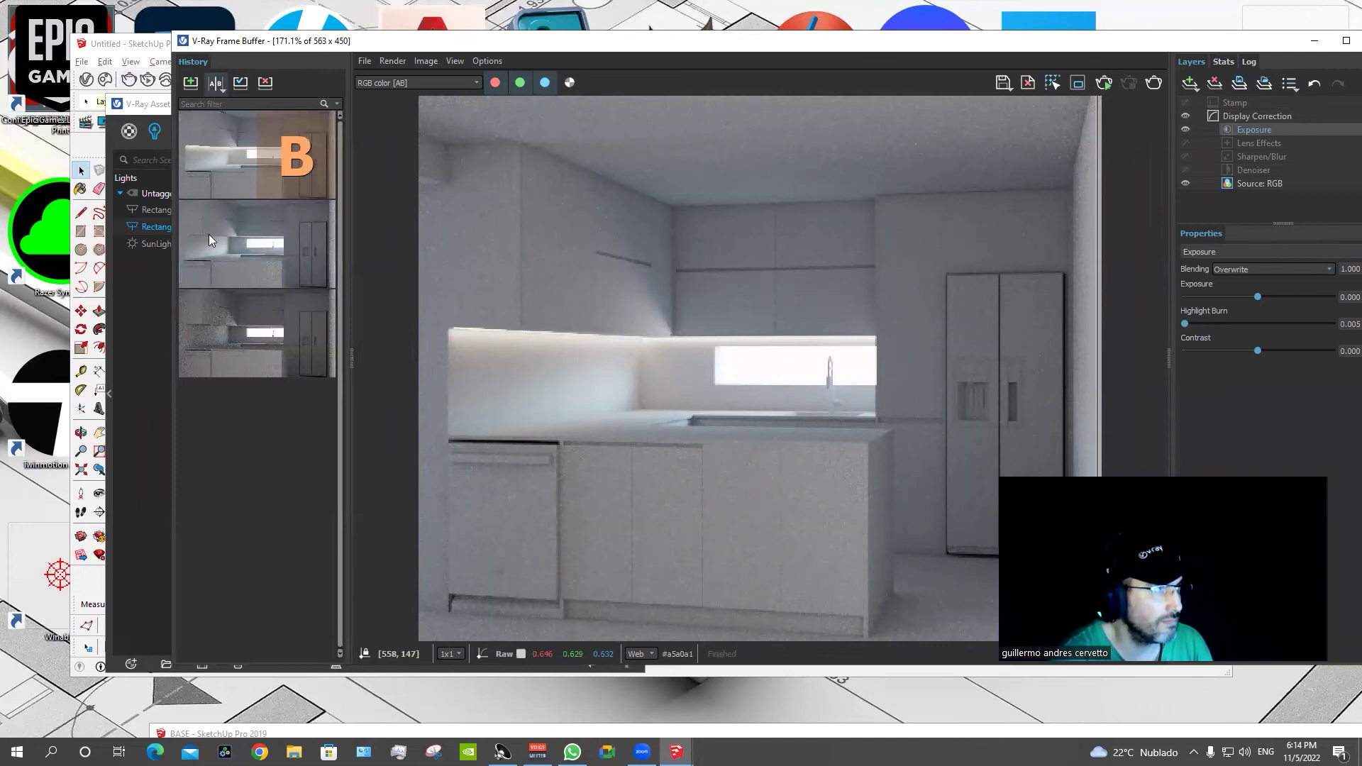
{"action": "left_click", "coordinate": [211, 241]}
Sweep the comparison split across the image, then move the Frame Buffer aside.
{"action": "mouse_move", "coordinate": [678, 281]}
{"action": "left_mouse_down"}
{"action": "mouse_move", "coordinate": [881, 286]}
{"action": "mouse_move", "coordinate": [342, 284]}
{"action": "left_mouse_up"}
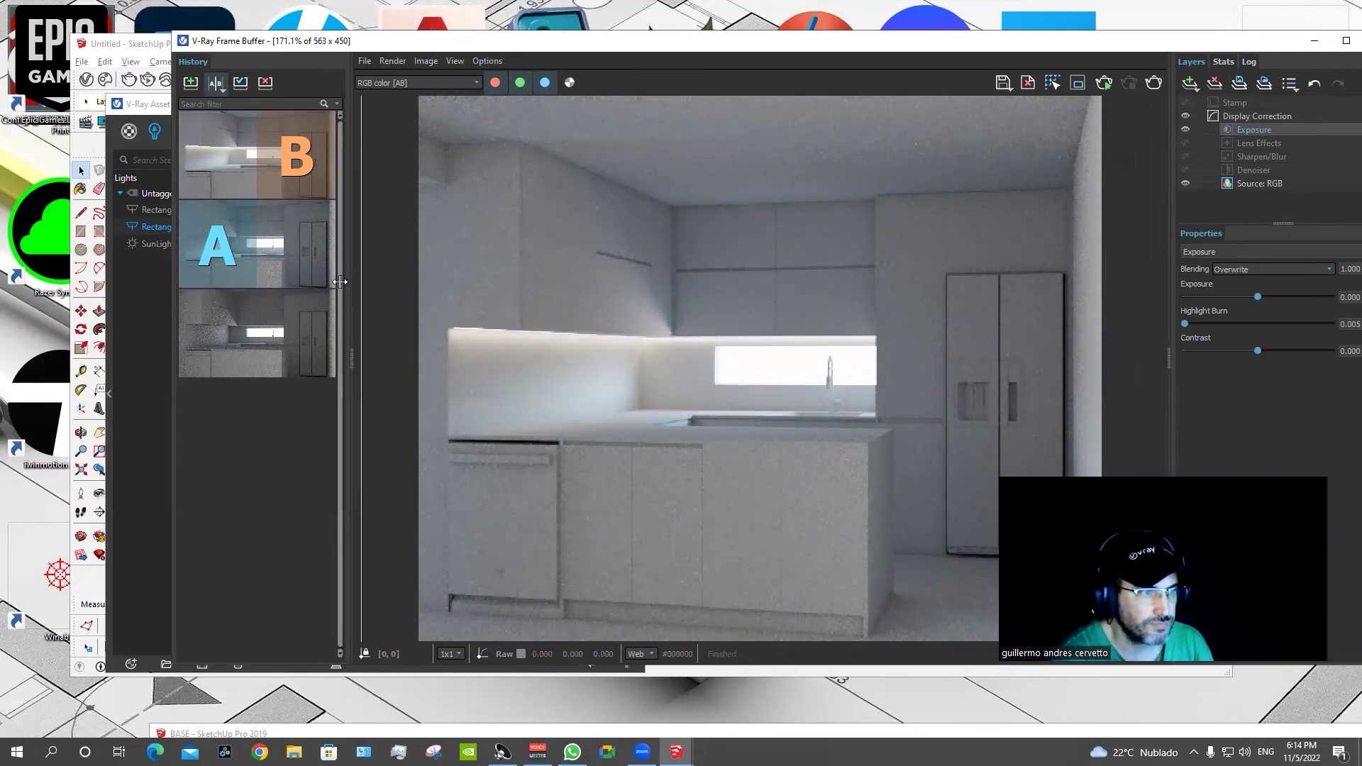
{"action": "mouse_move", "coordinate": [1029, 295]}
{"action": "left_mouse_down"}
{"action": "mouse_move", "coordinate": [404, 285]}
{"action": "mouse_move", "coordinate": [1131, 307]}
{"action": "mouse_move", "coordinate": [572, 298]}
{"action": "mouse_move", "coordinate": [348, 312]}
{"action": "left_mouse_up"}
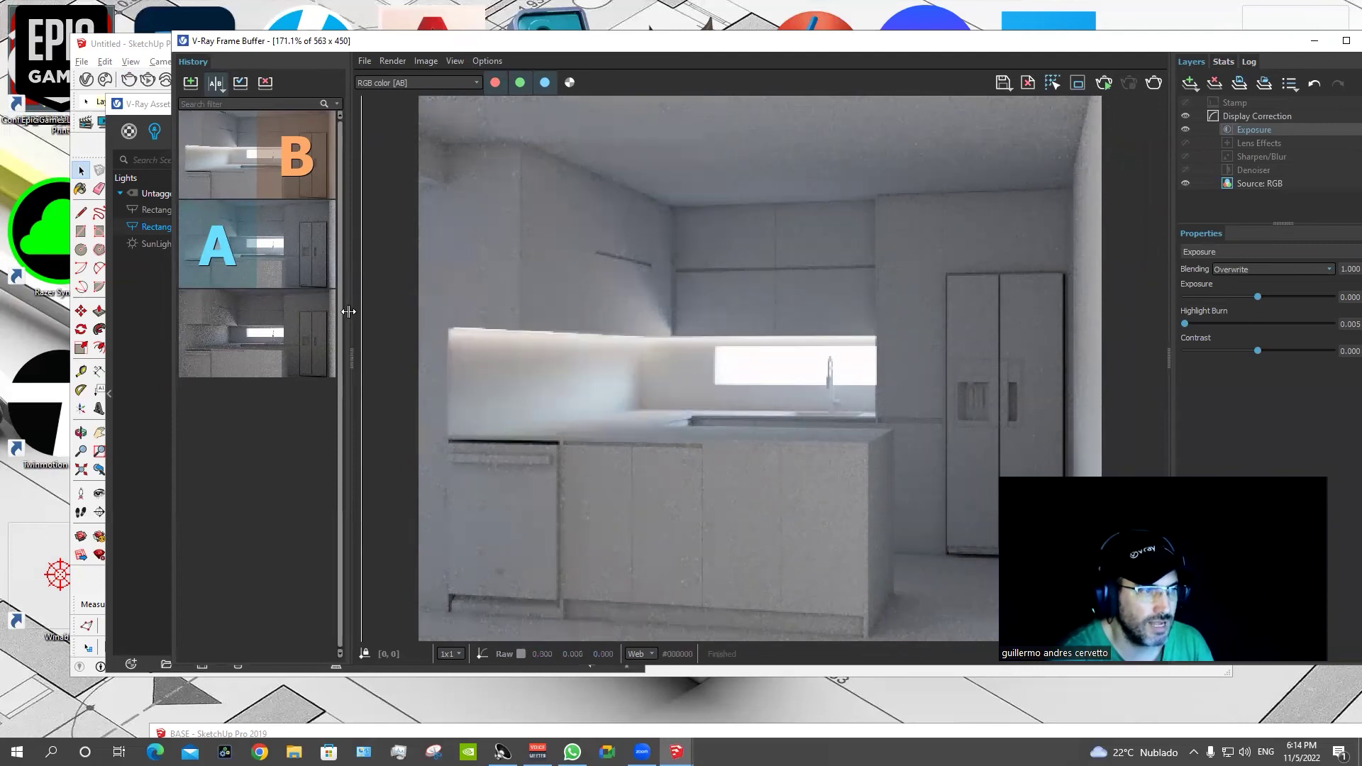
{"action": "mouse_move", "coordinate": [923, 307]}
{"action": "left_mouse_down"}
{"action": "mouse_move", "coordinate": [355, 312]}
{"action": "mouse_move", "coordinate": [997, 327]}
{"action": "mouse_move", "coordinate": [361, 305]}
{"action": "left_mouse_up"}
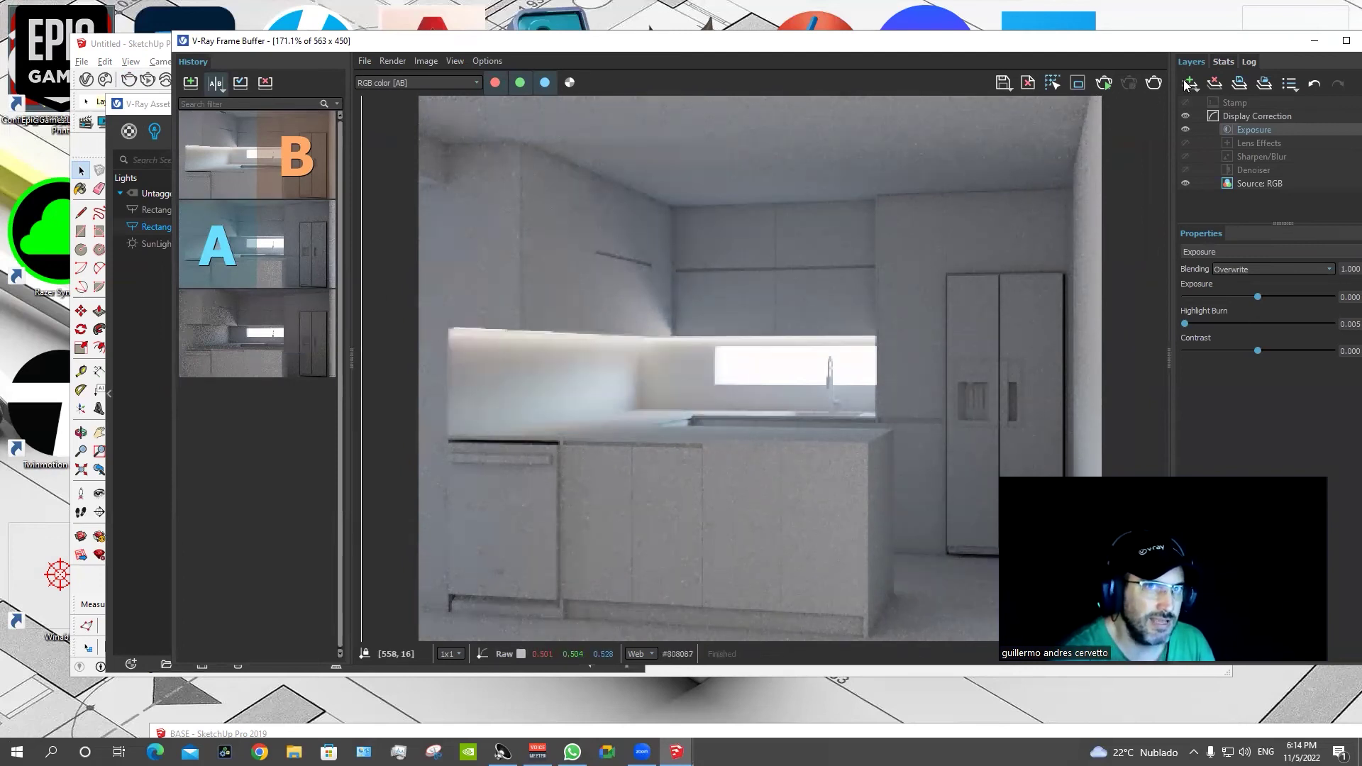
{"action": "left_click_drag", "start_coordinate": [1272, 47], "coordinate": [922, 136]}
Dim Rectangle Light#1 to intensity 7 and render the kitchen again.
{"action": "left_click", "coordinate": [922, 127]}
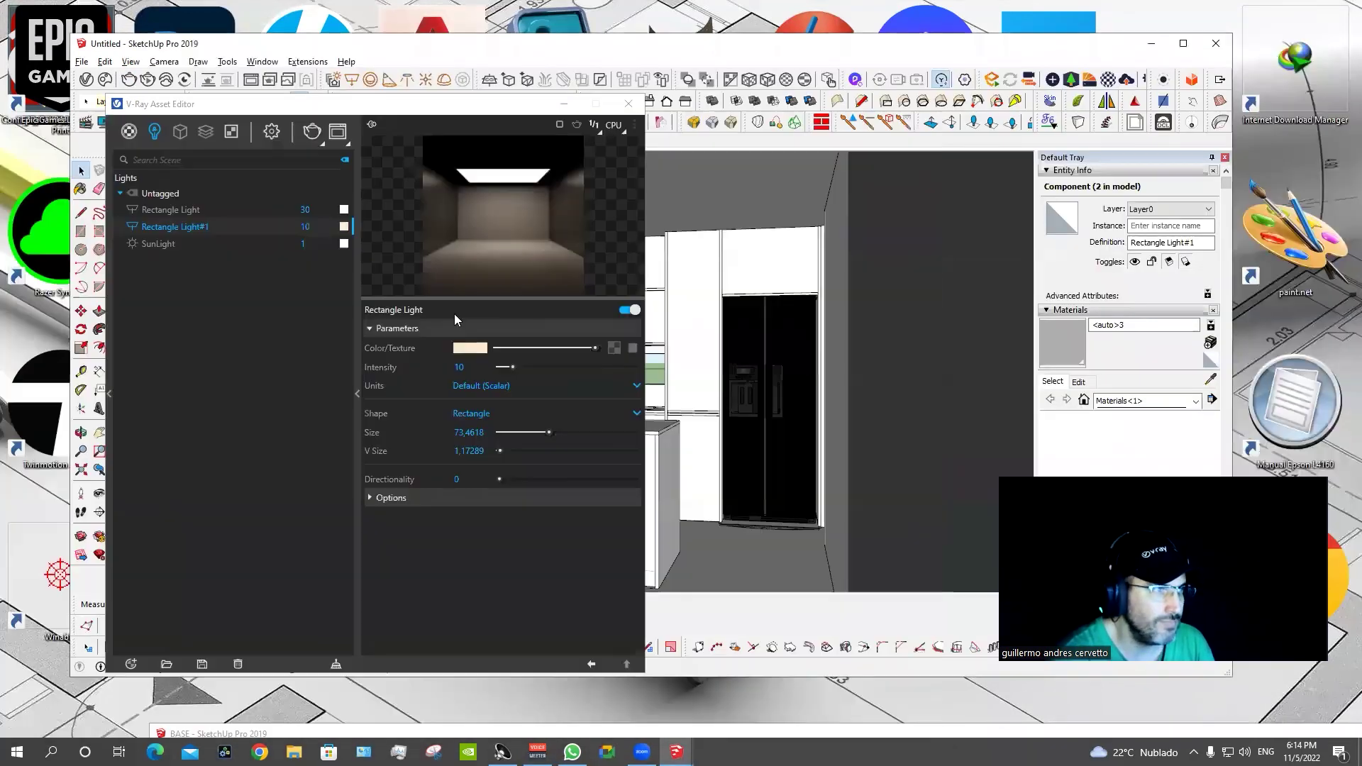
{"action": "type", "text": "7"}
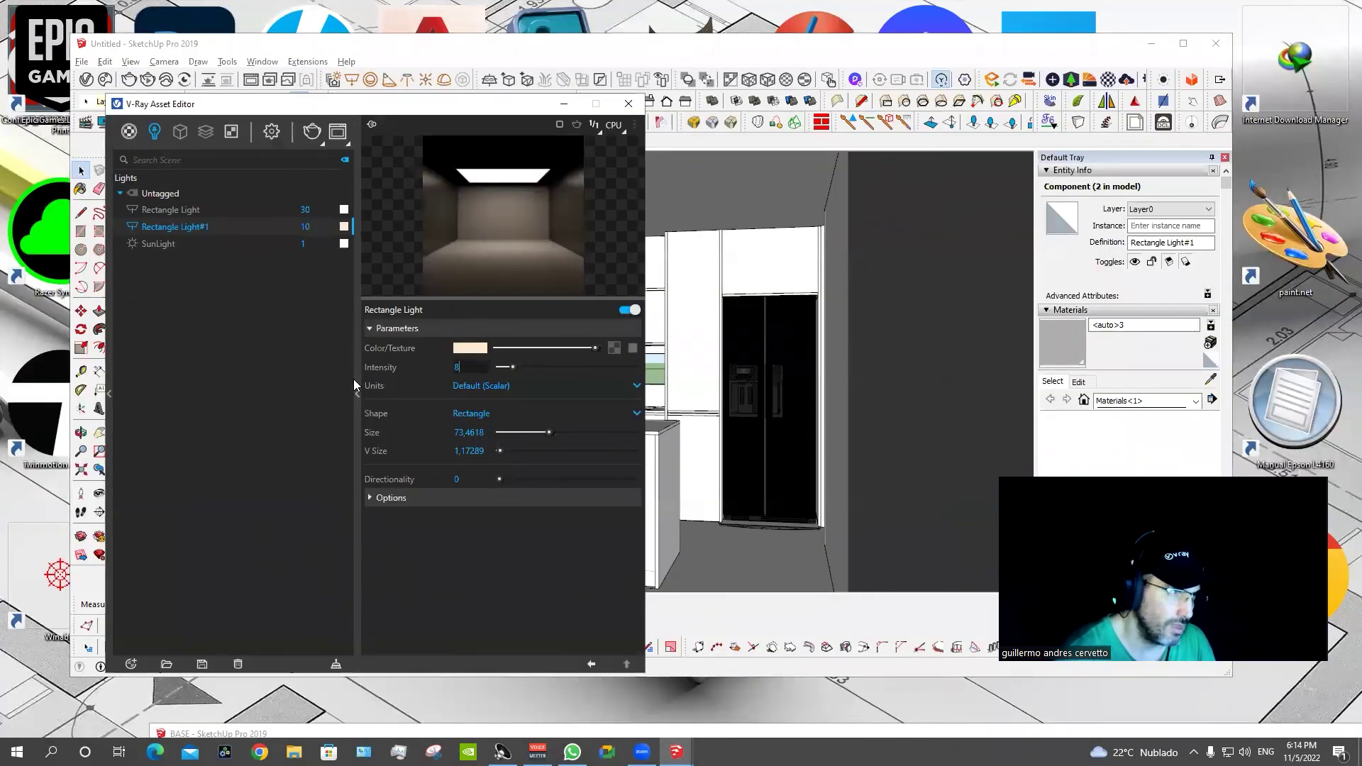
{"action": "key", "text": "Return"}
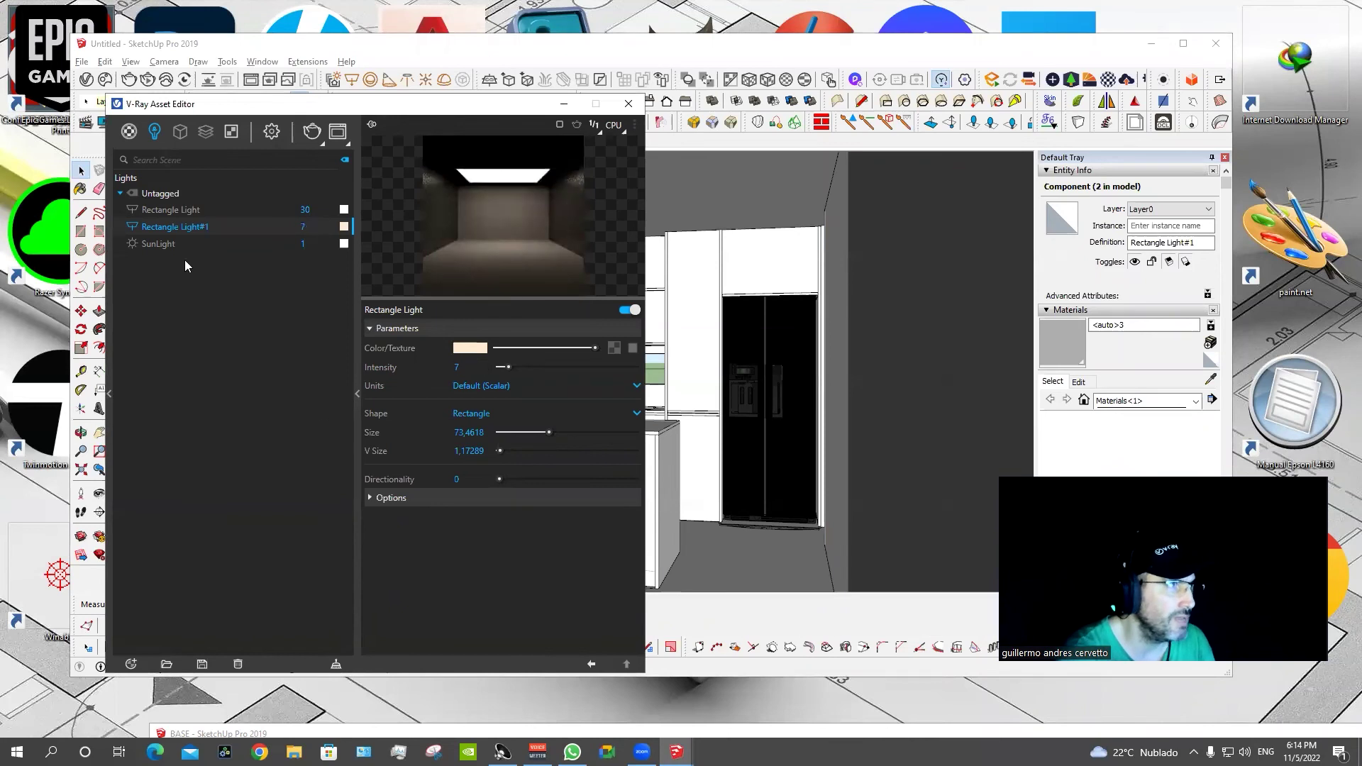
{"action": "left_click", "coordinate": [312, 131]}
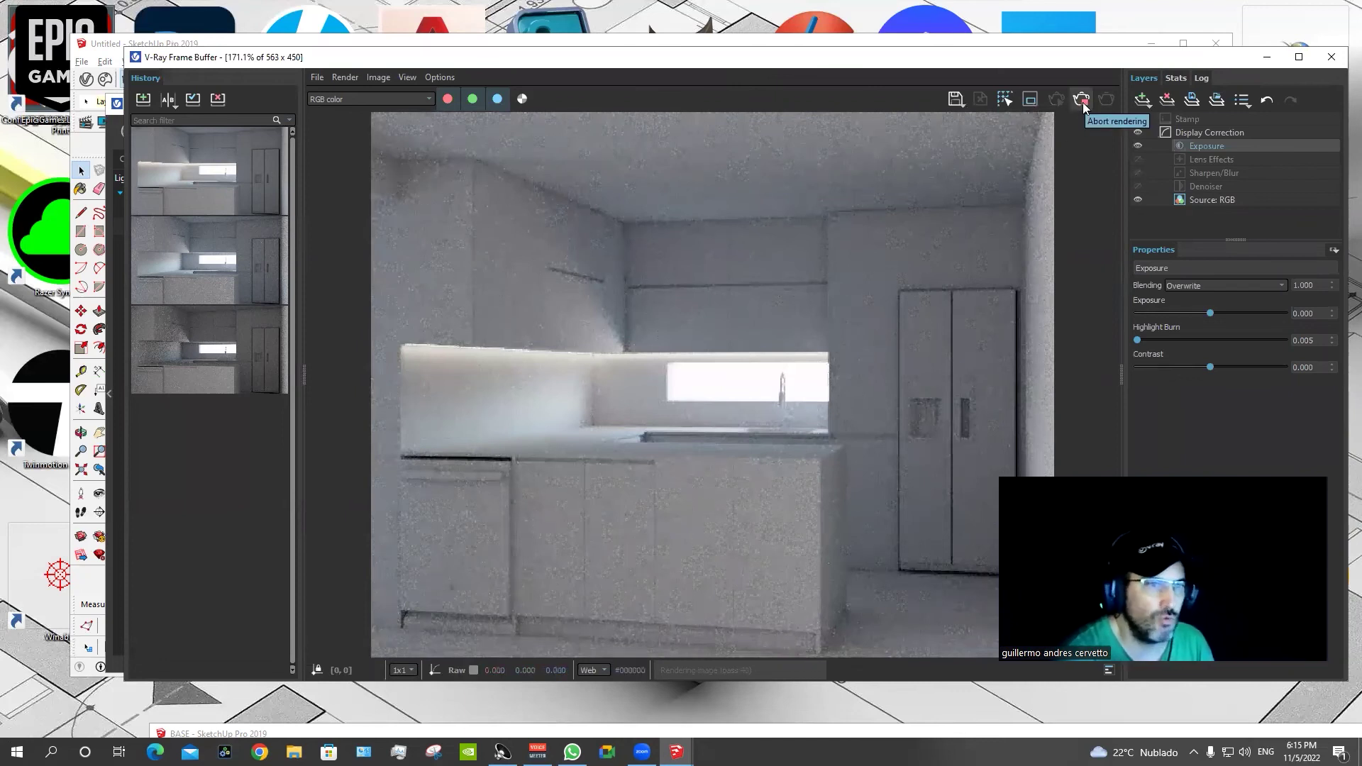
Reset render exposure to 0, stop the render, and close the Frame Buffer.
{"action": "mouse_move", "coordinate": [1211, 313]}
{"action": "left_mouse_down"}
{"action": "mouse_move", "coordinate": [1223, 313]}
{"action": "mouse_move", "coordinate": [1210, 313]}
{"action": "left_mouse_up"}
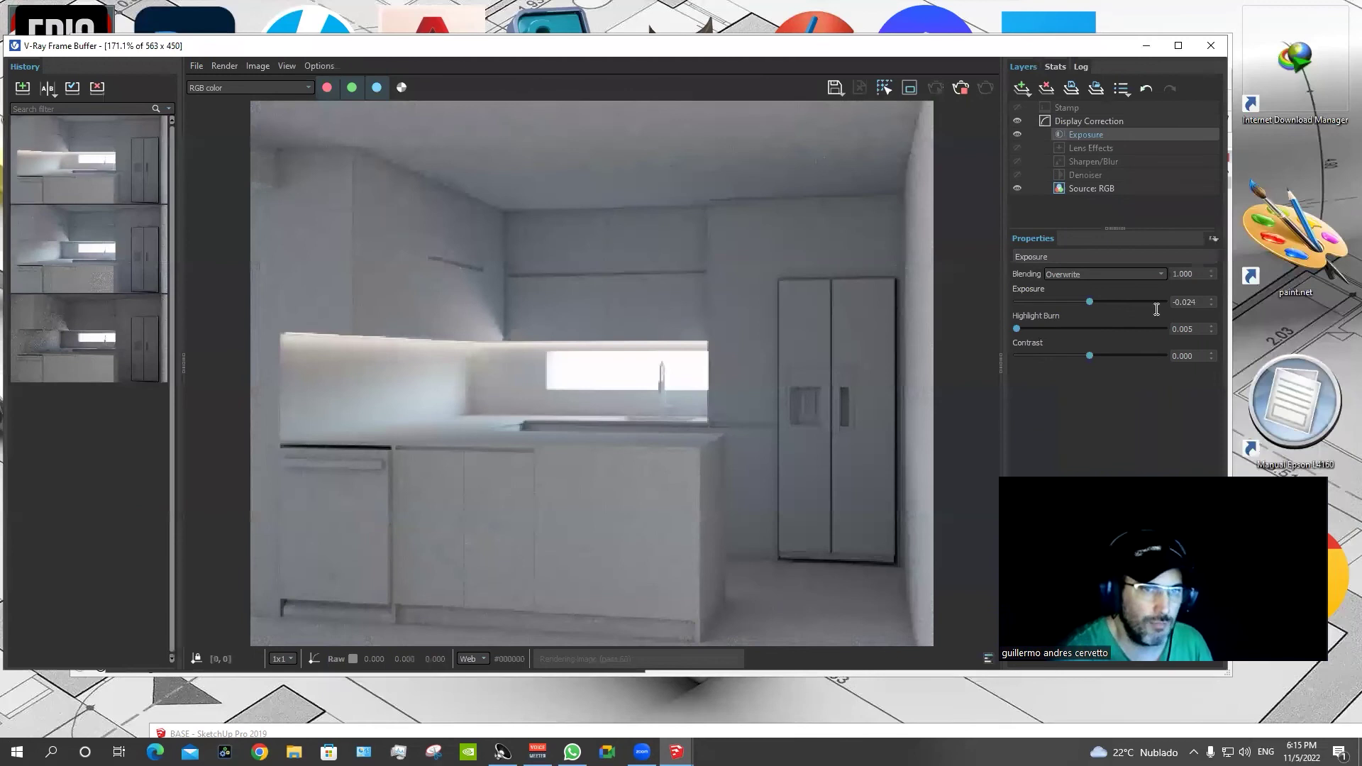
{"action": "double_click", "coordinate": [1156, 309]}
{"action": "type", "text": "0"}
{"action": "key", "text": "Return"}
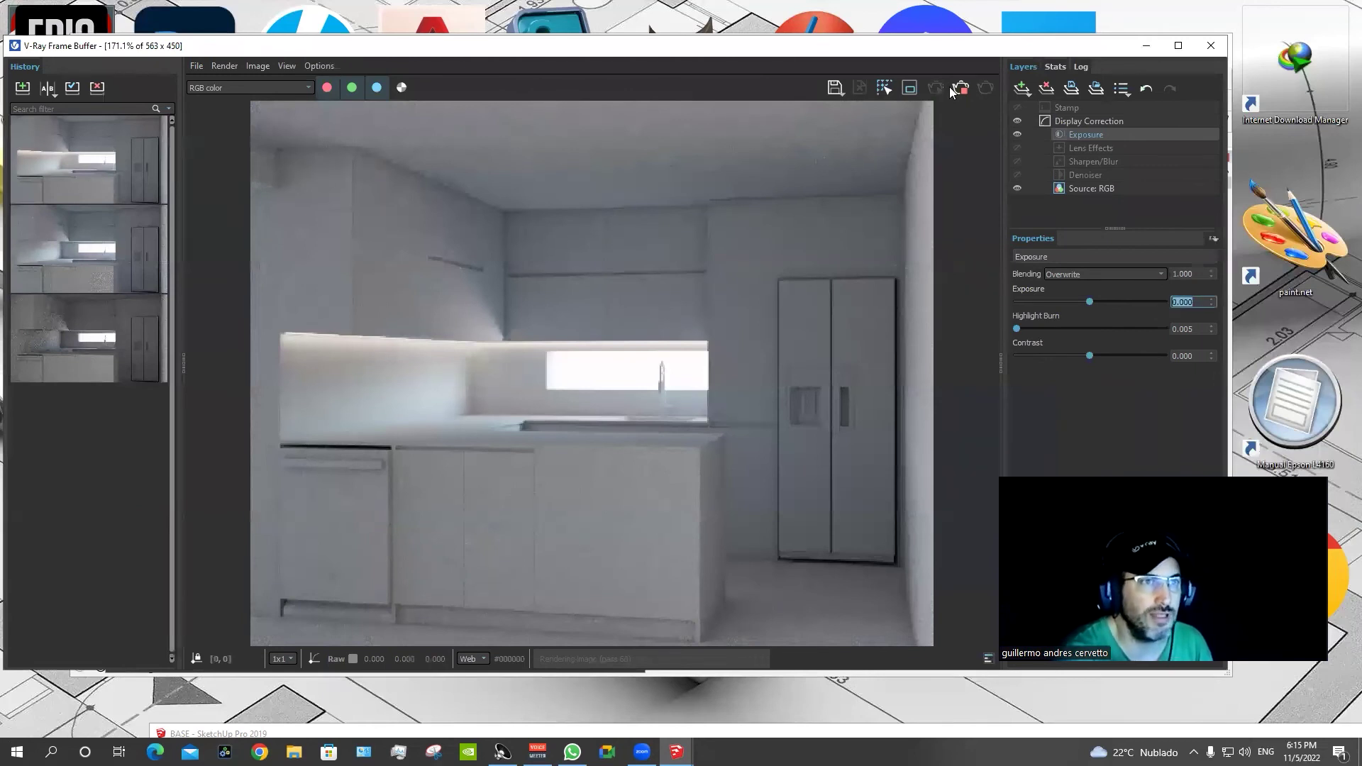
{"action": "left_click", "coordinate": [954, 88]}
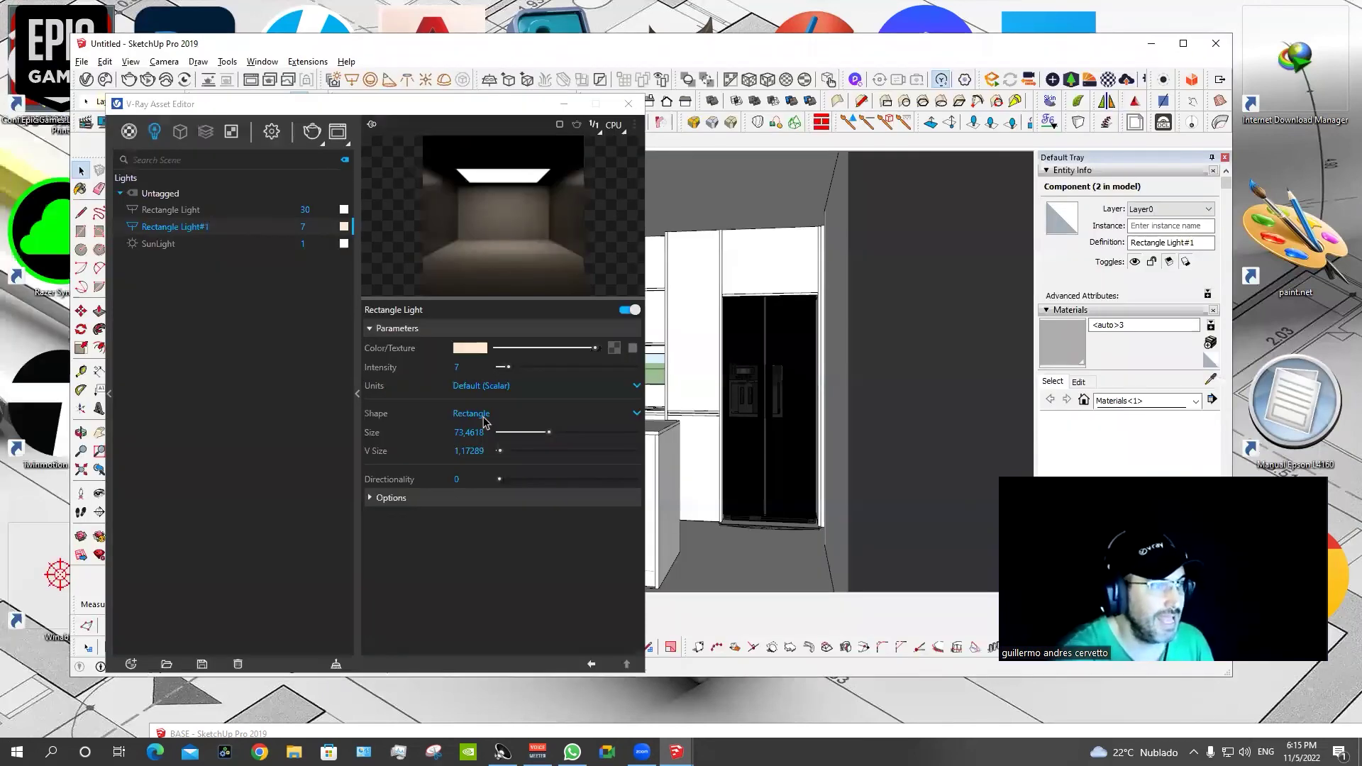
{"action": "left_click", "coordinate": [482, 422]}
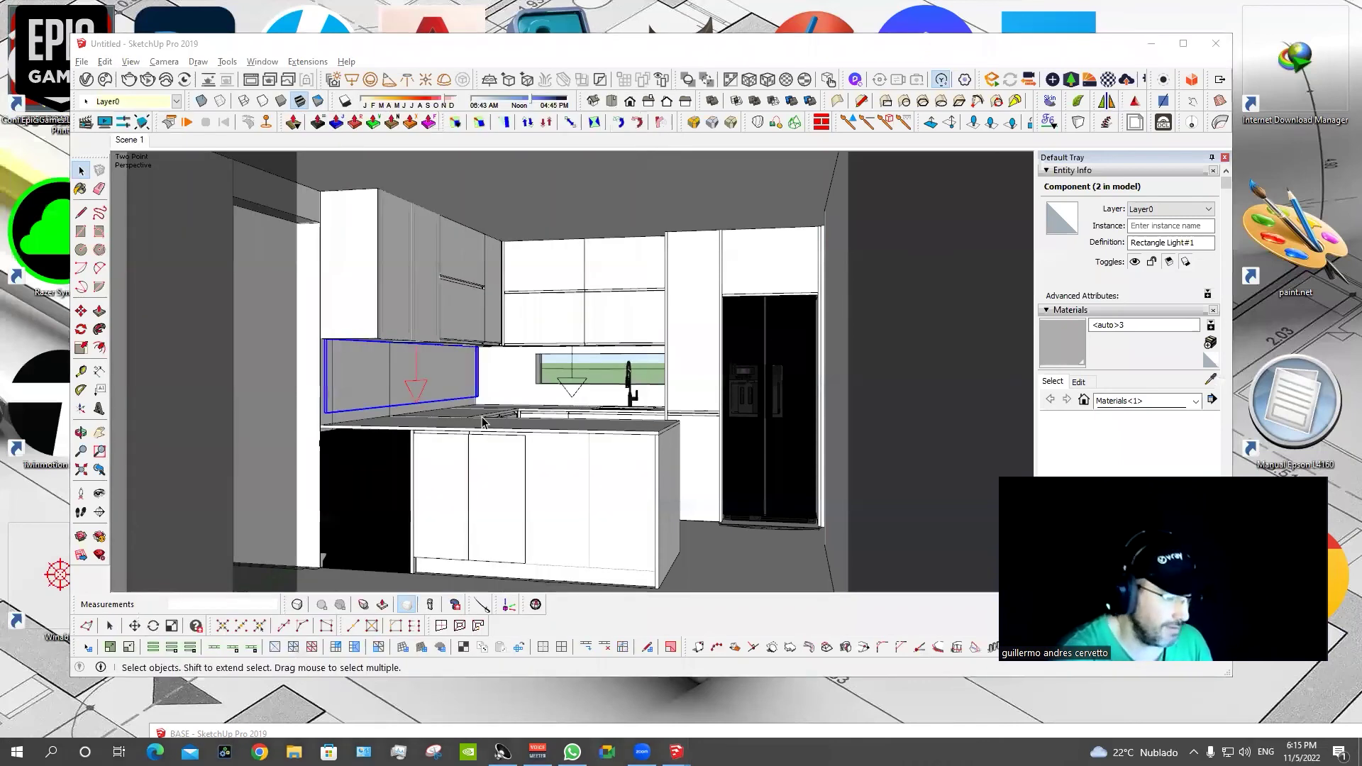
{"action": "left_click", "coordinate": [482, 422]}
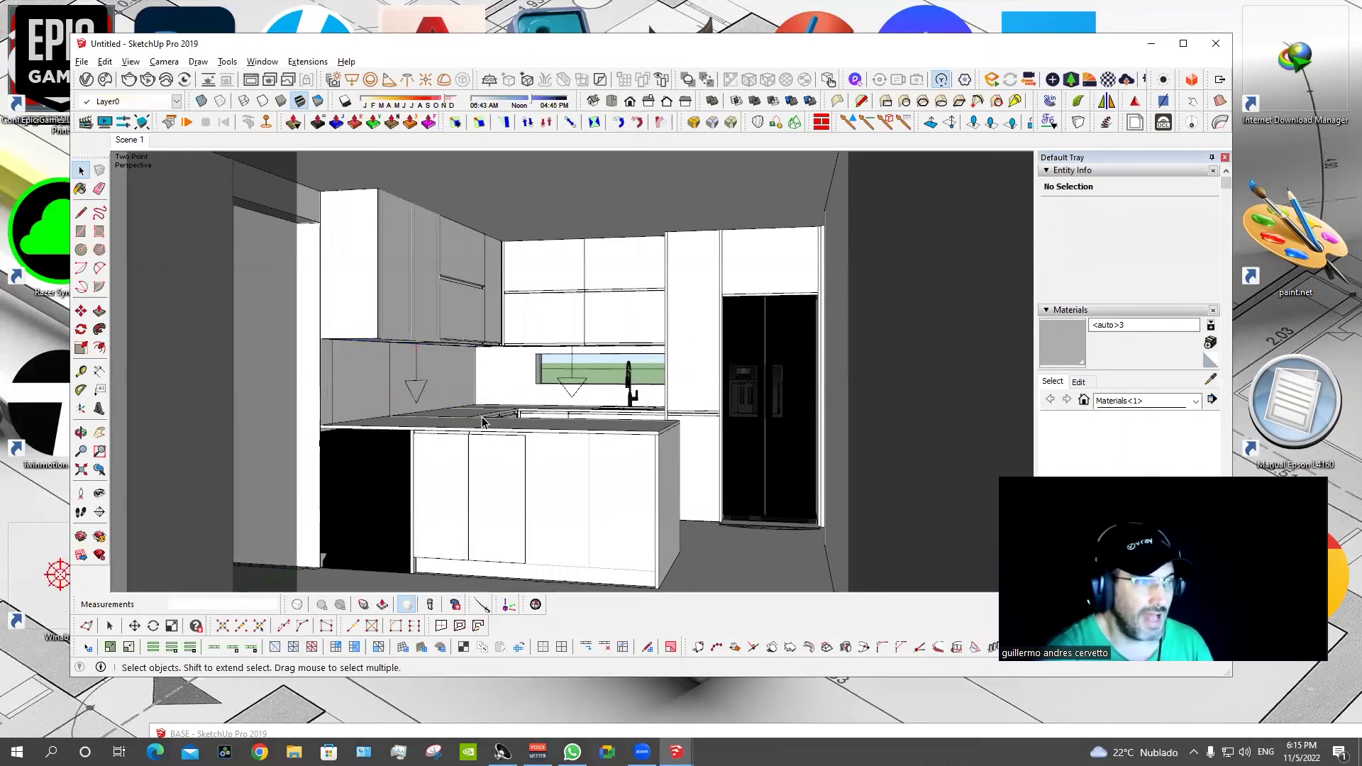